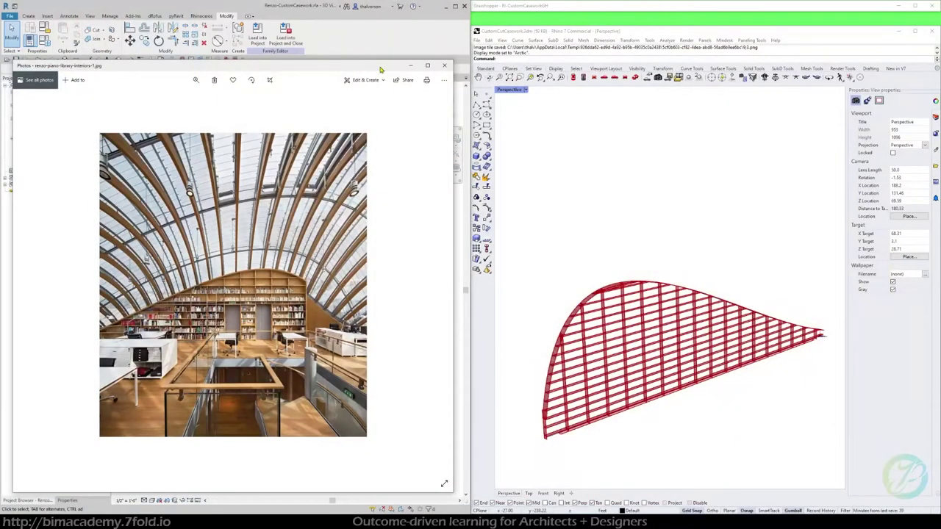
Examine the library interior photo and its version with the bookcase outlined, and put the photo viewer away
{"action": "scroll", "coordinate": [252, 289], "scroll_direction": "up", "scroll_amount": 3}
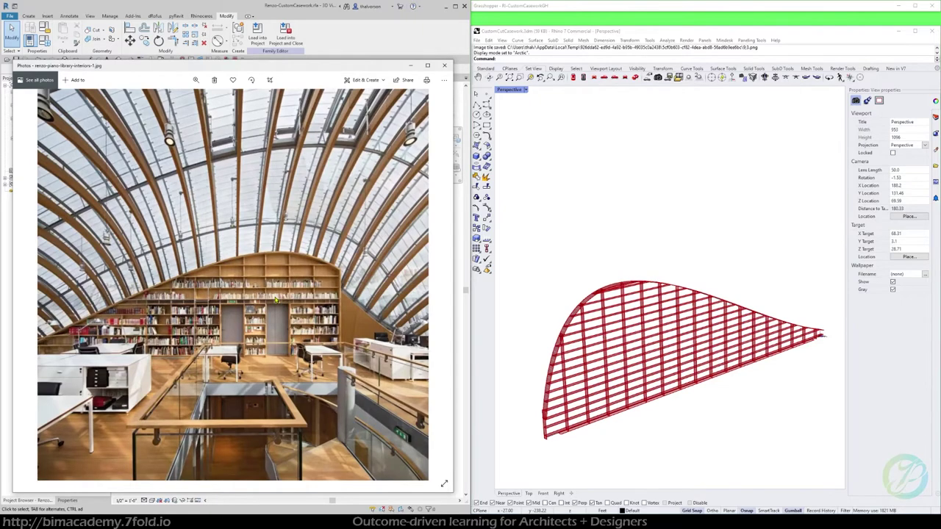
{"action": "scroll", "coordinate": [275, 300], "scroll_direction": "down", "scroll_amount": 2}
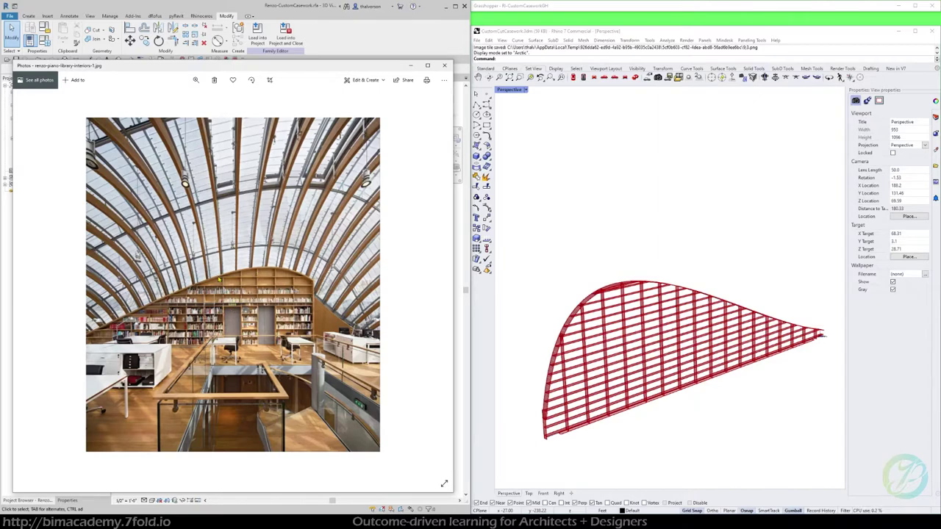
{"action": "key", "text": "Right"}
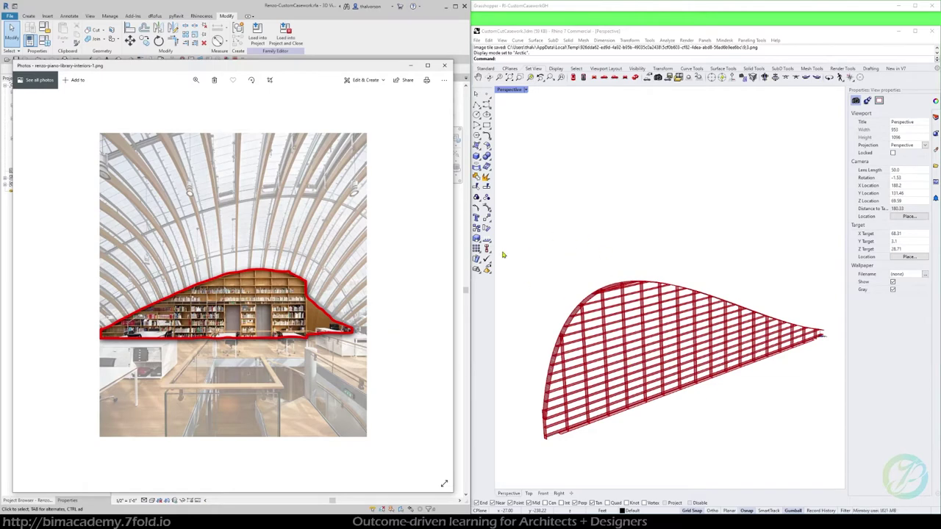
{"action": "left_click", "coordinate": [410, 65]}
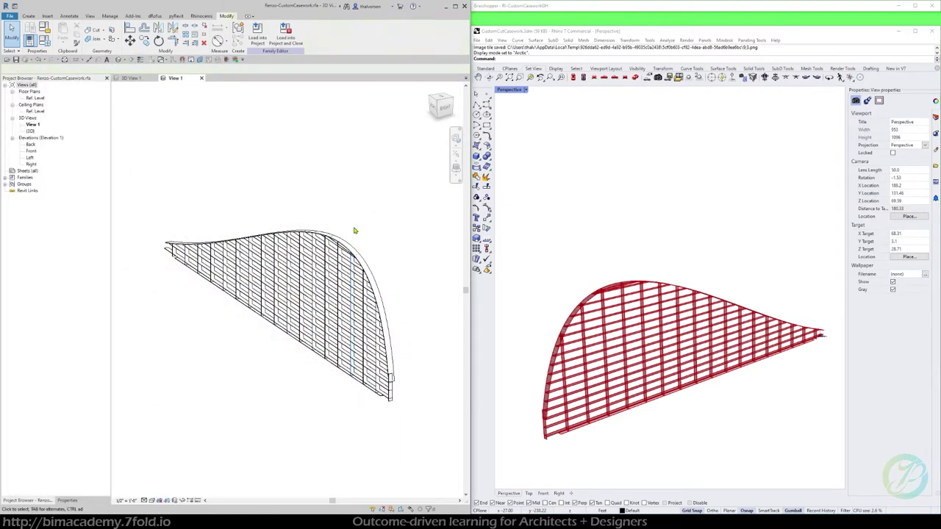
Switch to the Grasshopper definition and locate the spacing sliders in its Control Panel group
{"action": "double_click", "coordinate": [541, 9]}
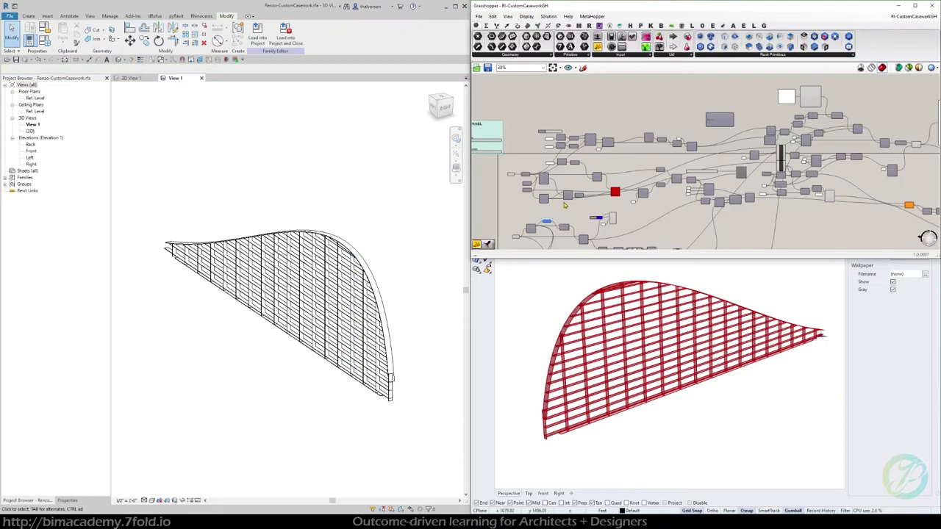
{"action": "scroll", "coordinate": [505, 180], "scroll_direction": "up", "scroll_amount": 3}
{"action": "right_click_drag", "start_coordinate": [506, 180], "coordinate": [635, 181]}
{"action": "scroll", "coordinate": [572, 131], "scroll_direction": "up", "scroll_amount": 3}
{"action": "right_click_drag", "start_coordinate": [571, 147], "coordinate": [578, 235]}
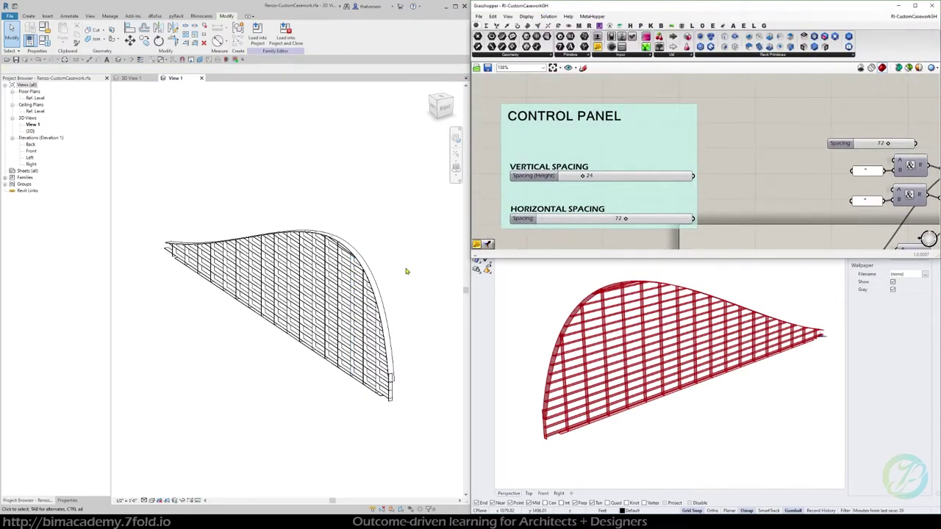
Try vertical spacing values of 50 and 48, and set the vertical spacing back to 24
{"action": "double_click", "coordinate": [588, 175]}
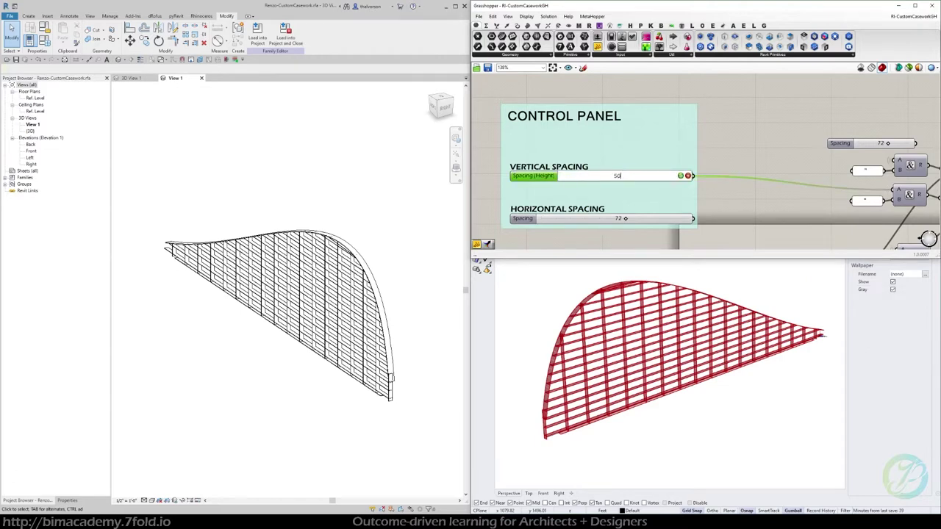
{"action": "key", "text": "Return"}
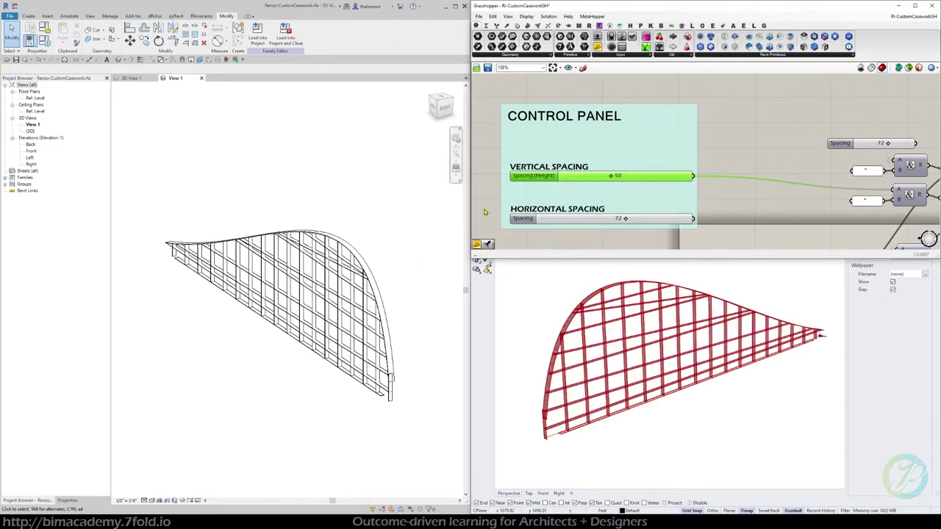
{"action": "double_click", "coordinate": [619, 178]}
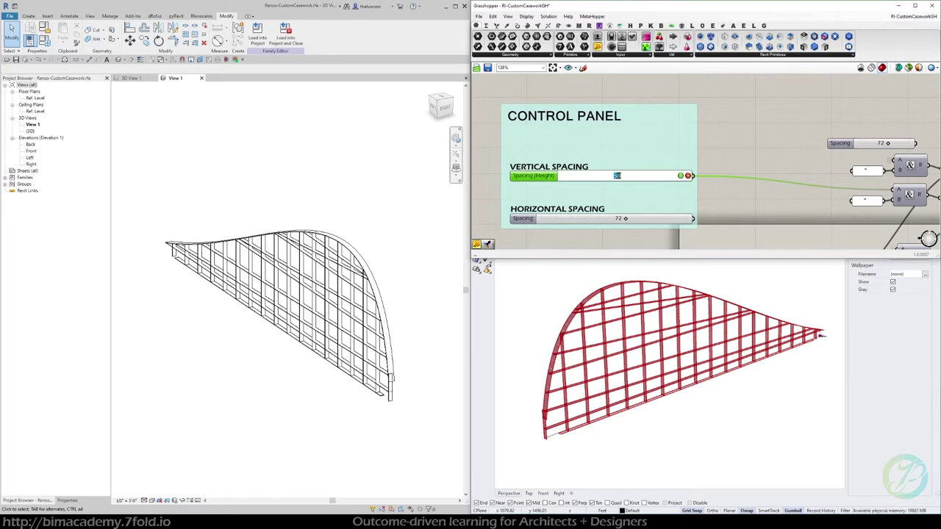
{"action": "type", "text": "48"}
{"action": "key", "text": "Return"}
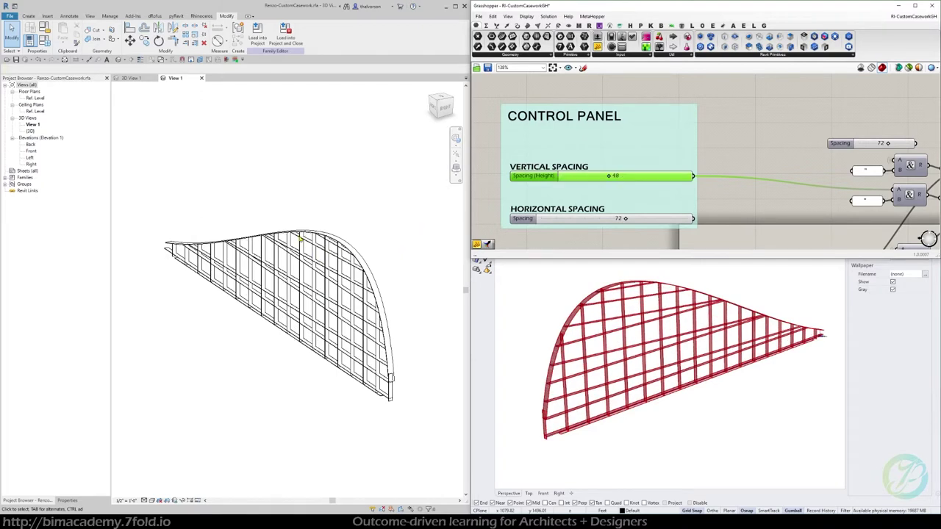
{"action": "double_click", "coordinate": [619, 177]}
{"action": "key", "text": "Return"}
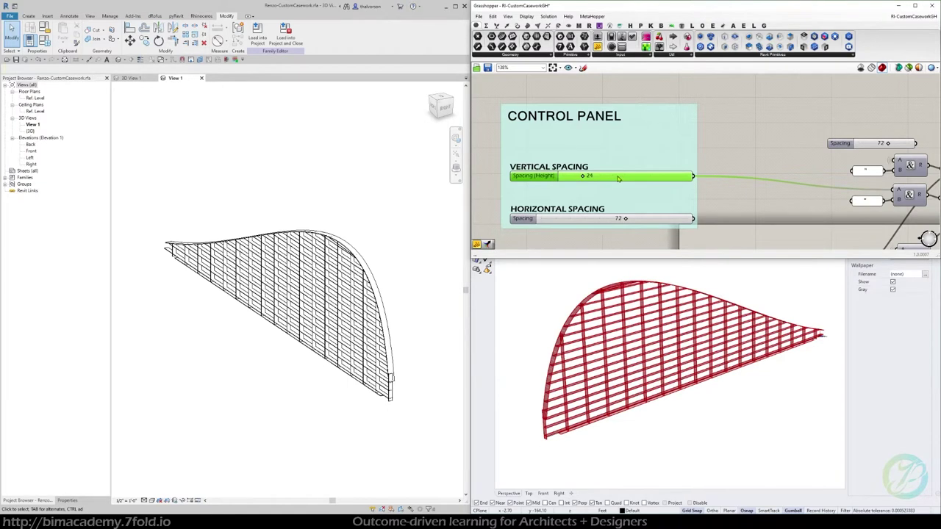
Set the horizontal spacing to 60 and then to 40, checking the casework grid in the Revit 3D view
{"action": "double_click", "coordinate": [621, 219]}
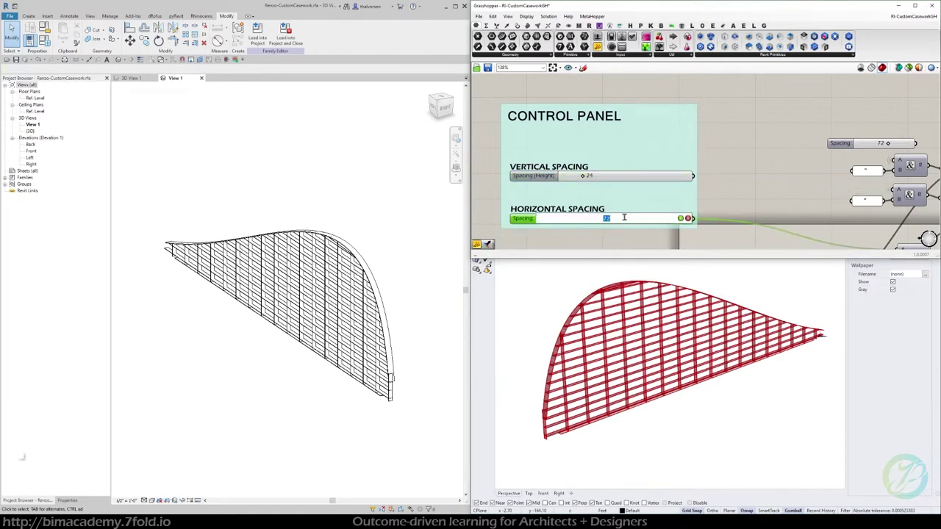
{"action": "type", "text": "60"}
{"action": "key", "text": "Return"}
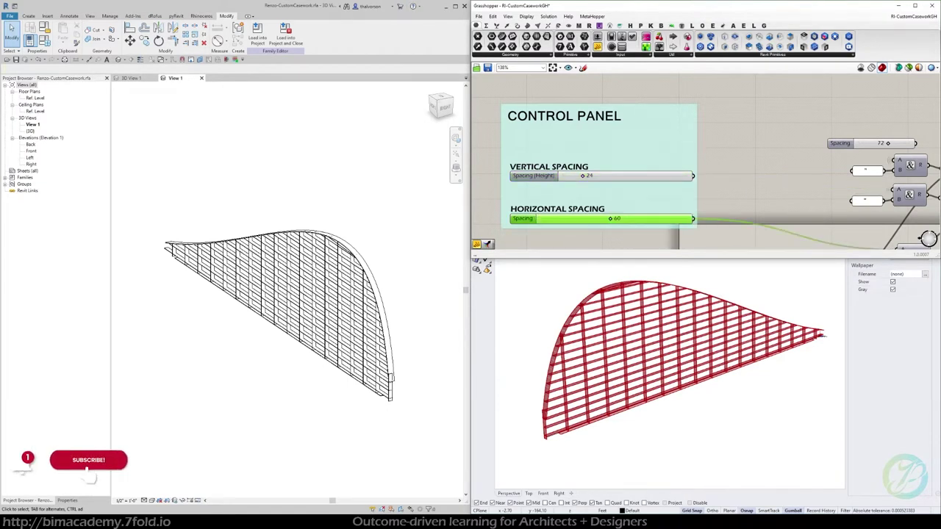
{"action": "double_click", "coordinate": [632, 220]}
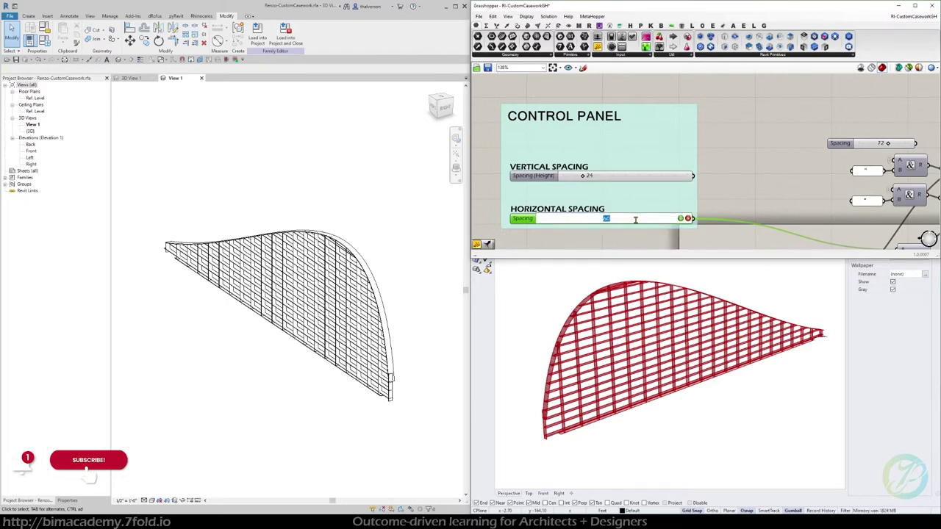
{"action": "type", "text": "40"}
{"action": "key", "text": "Return"}
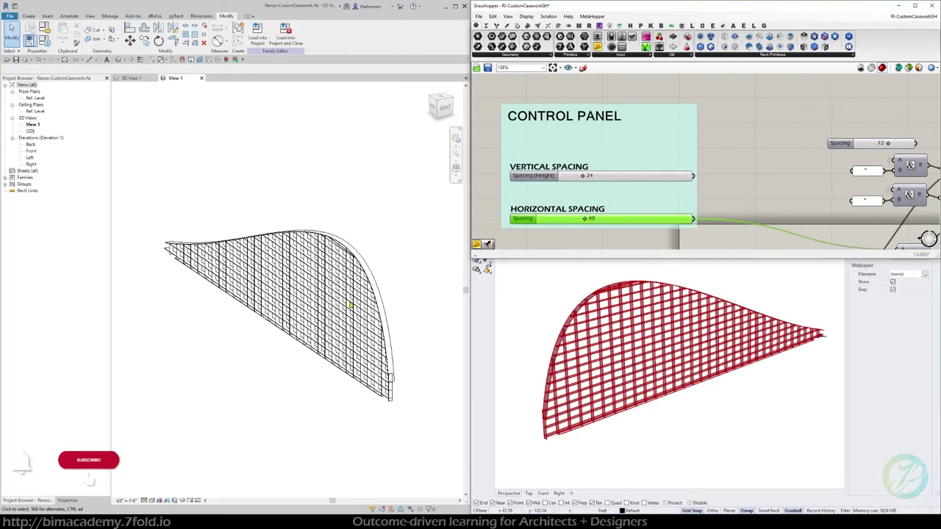
{"action": "scroll", "coordinate": [318, 299], "scroll_direction": "up", "scroll_amount": 3}
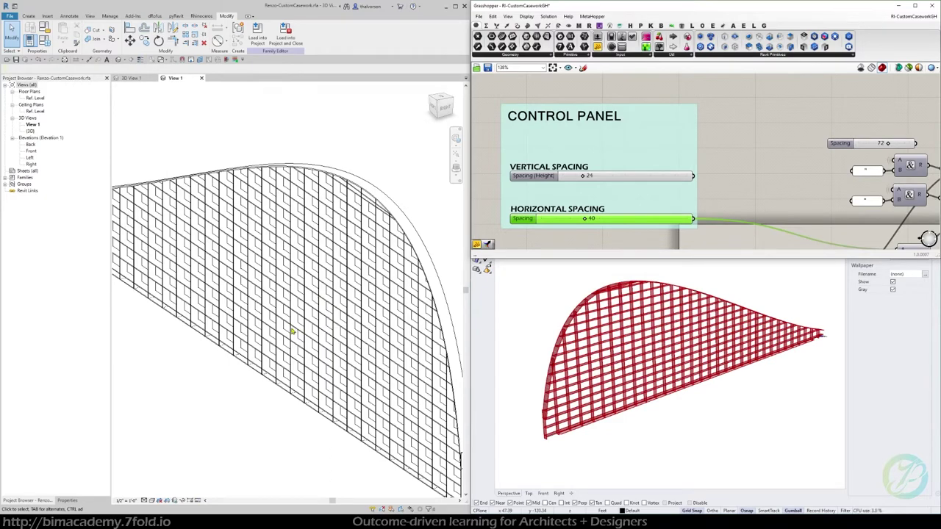
{"action": "scroll", "coordinate": [292, 332], "scroll_direction": "down", "scroll_amount": 2}
{"action": "middle_click_drag", "start_coordinate": [291, 331], "coordinate": [361, 267], "text": "shift"}
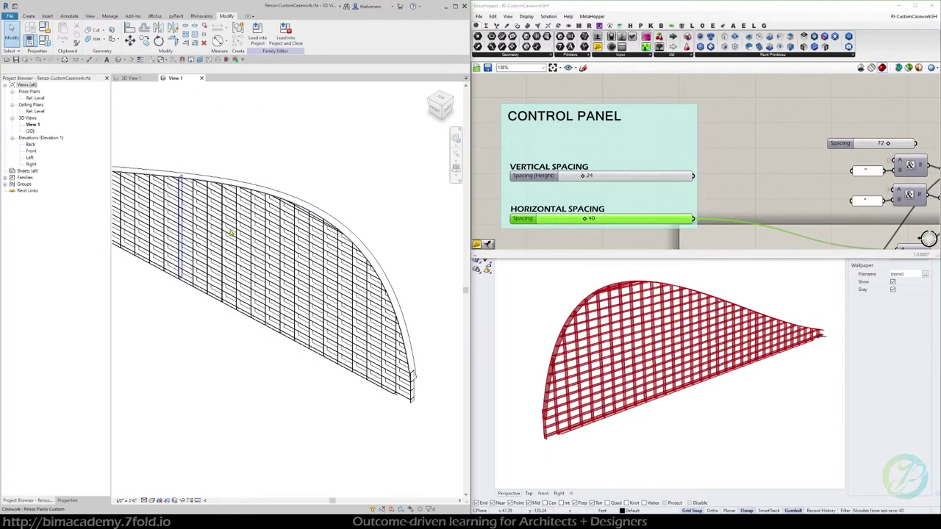
In Rhino, lower the upper profile curve's control point vertically, then raise it well upward to make a taller arch
{"action": "left_click", "coordinate": [661, 282]}
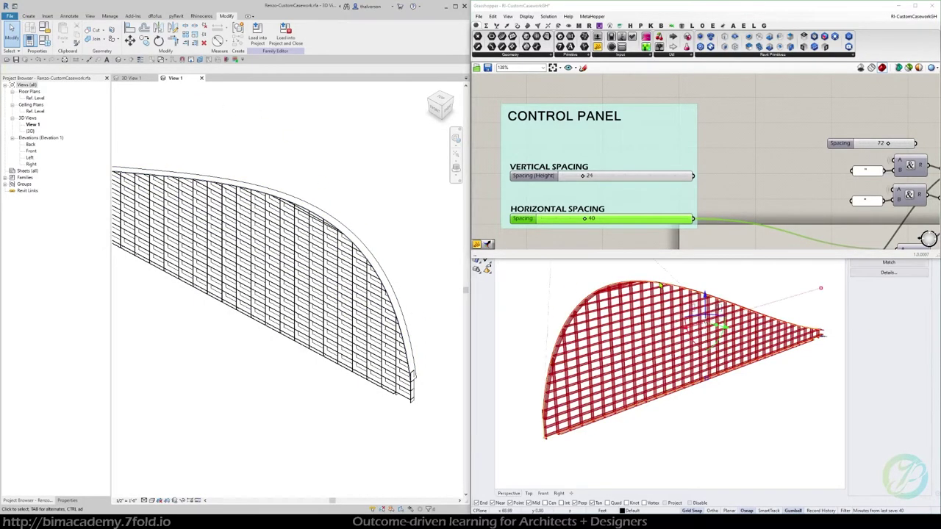
{"action": "right_click_drag", "start_coordinate": [660, 282], "coordinate": [574, 295]}
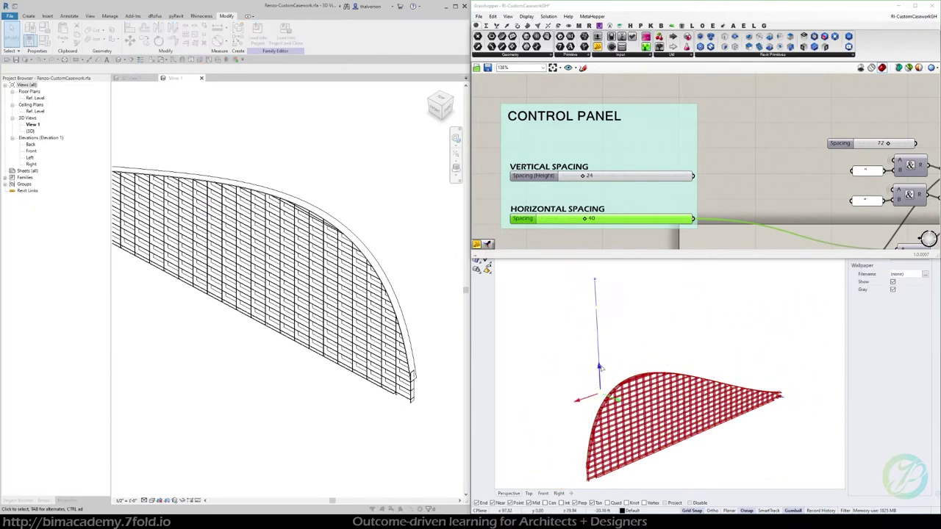
{"action": "left_click_drag", "start_coordinate": [600, 367], "coordinate": [601, 365]}
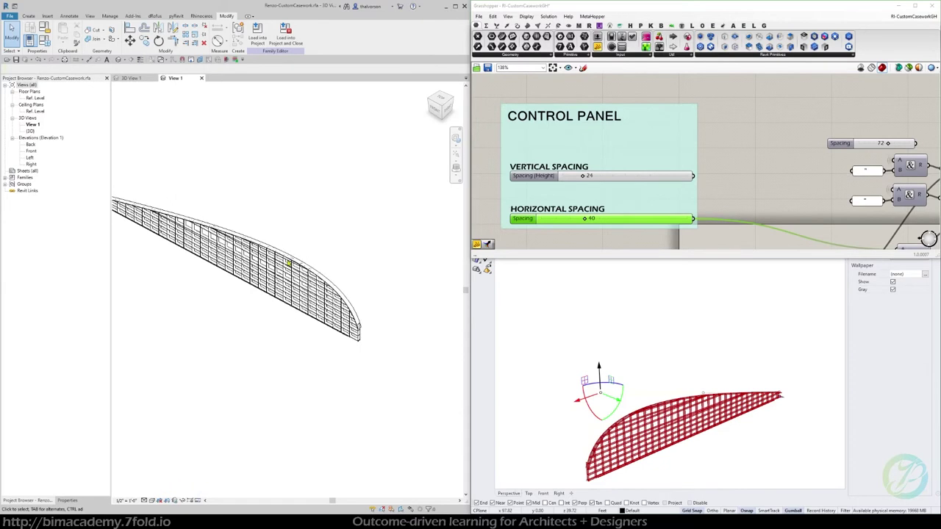
{"action": "left_click_drag", "start_coordinate": [599, 368], "coordinate": [594, 299]}
{"action": "right_click_drag", "start_coordinate": [593, 298], "coordinate": [588, 388], "text": "shift"}
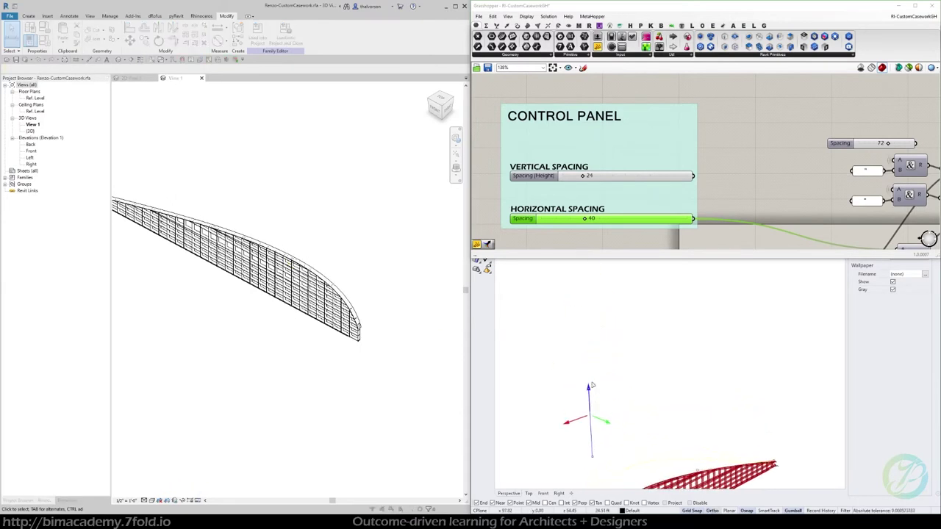
{"action": "left_click_drag", "start_coordinate": [588, 389], "coordinate": [579, 292]}
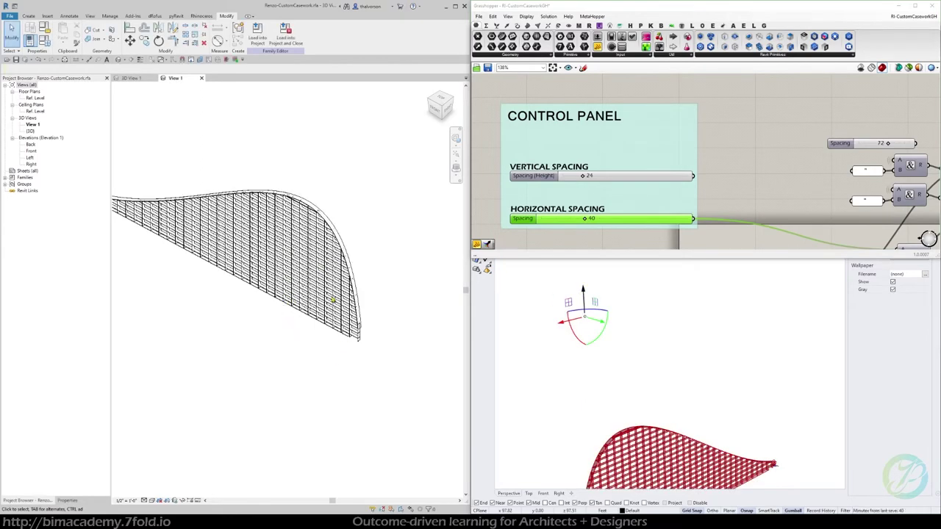
{"action": "middle_click_drag", "start_coordinate": [337, 383], "coordinate": [325, 315], "text": "shift"}
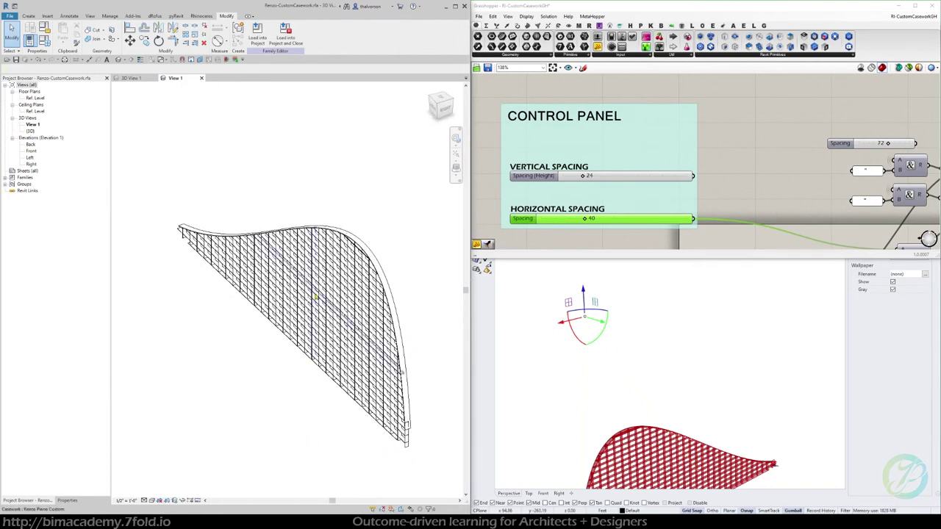
{"action": "left_click", "coordinate": [690, 313]}
Set the Profile Size of Verticals to 1X24 in the Grasshopper definition
{"action": "scroll", "coordinate": [624, 179], "scroll_direction": "down", "scroll_amount": 4}
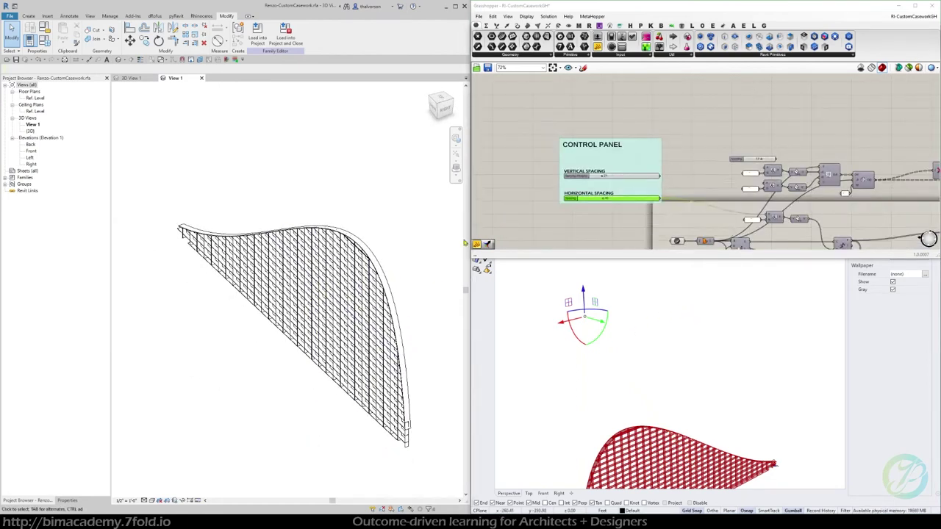
{"action": "scroll", "coordinate": [400, 323], "scroll_direction": "up", "scroll_amount": 3}
{"action": "scroll", "coordinate": [356, 220], "scroll_direction": "up", "scroll_amount": 2}
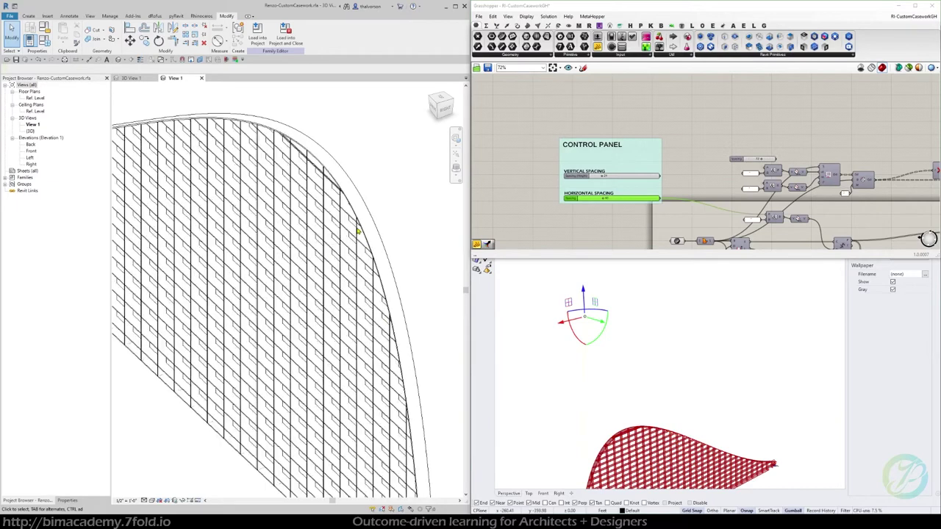
{"action": "scroll", "coordinate": [354, 213], "scroll_direction": "down", "scroll_amount": 2}
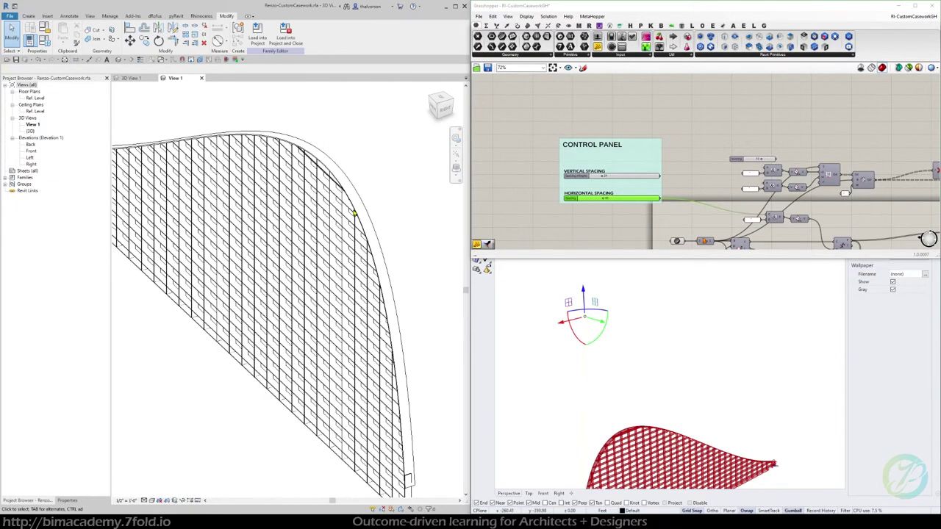
{"action": "right_click_drag", "start_coordinate": [546, 201], "coordinate": [482, 119]}
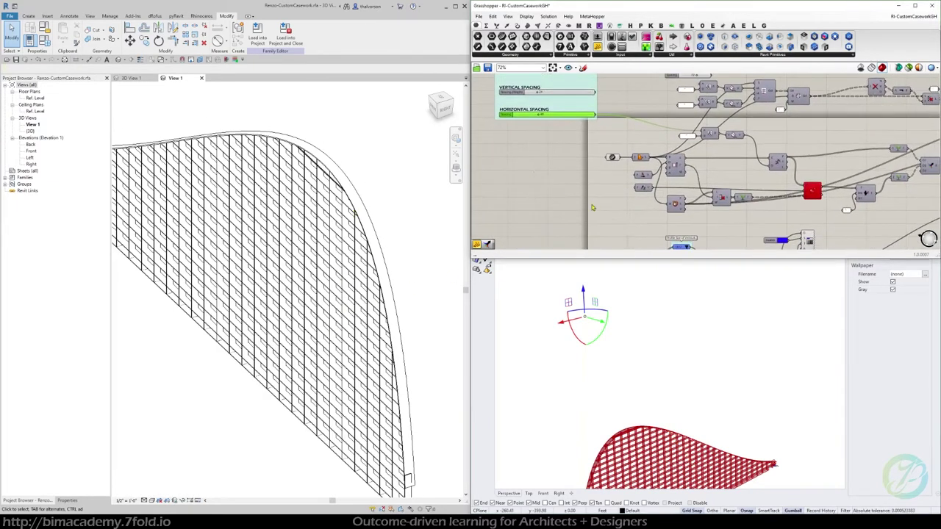
{"action": "right_click_drag", "start_coordinate": [634, 218], "coordinate": [577, 136]}
{"action": "scroll", "coordinate": [631, 167], "scroll_direction": "up", "scroll_amount": 4}
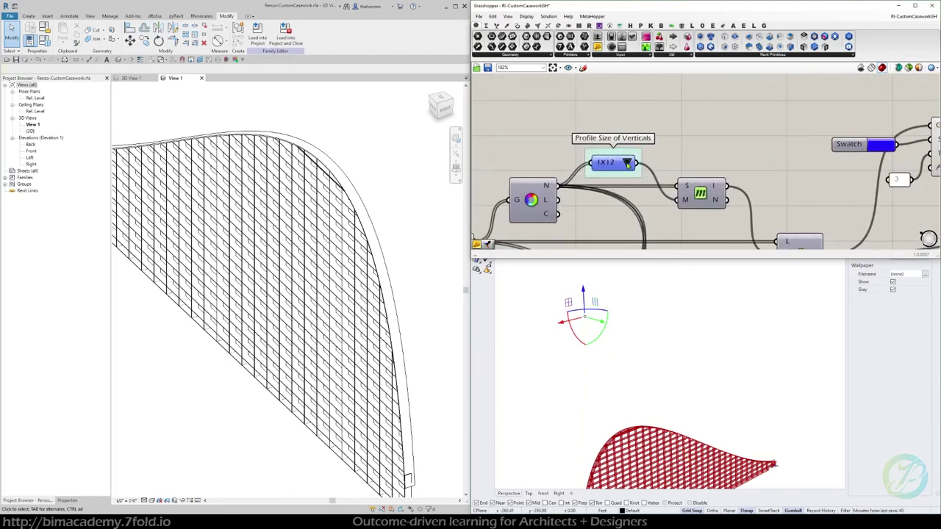
{"action": "left_click", "coordinate": [628, 163]}
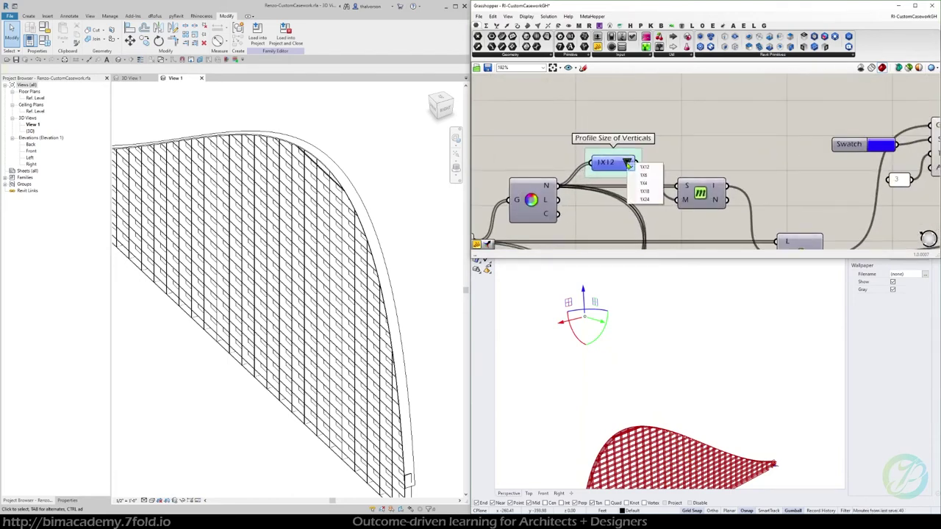
{"action": "left_click", "coordinate": [649, 200]}
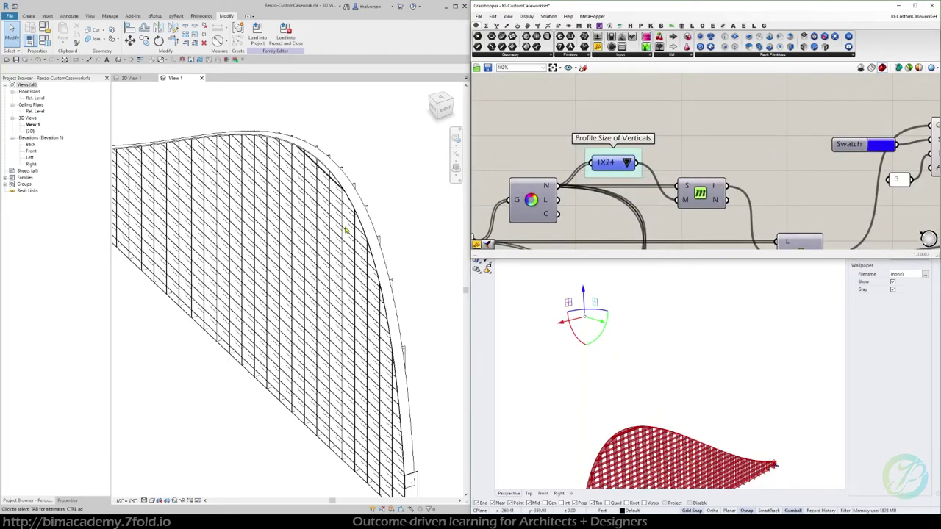
Inspect the vertical members in the Revit 3D view and change the Profile Size of Verticals to 1X6
{"action": "middle_click_drag", "start_coordinate": [346, 231], "coordinate": [188, 242], "text": "shift"}
{"action": "middle_click_drag", "start_coordinate": [353, 210], "coordinate": [298, 221], "text": "shift"}
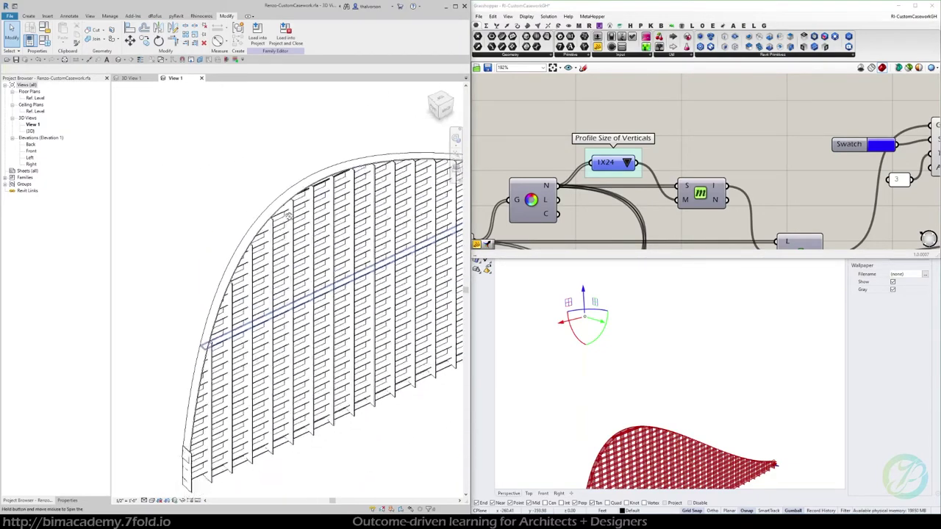
{"action": "left_click", "coordinate": [629, 163]}
{"action": "left_click", "coordinate": [629, 165]}
{"action": "left_click", "coordinate": [610, 192]}
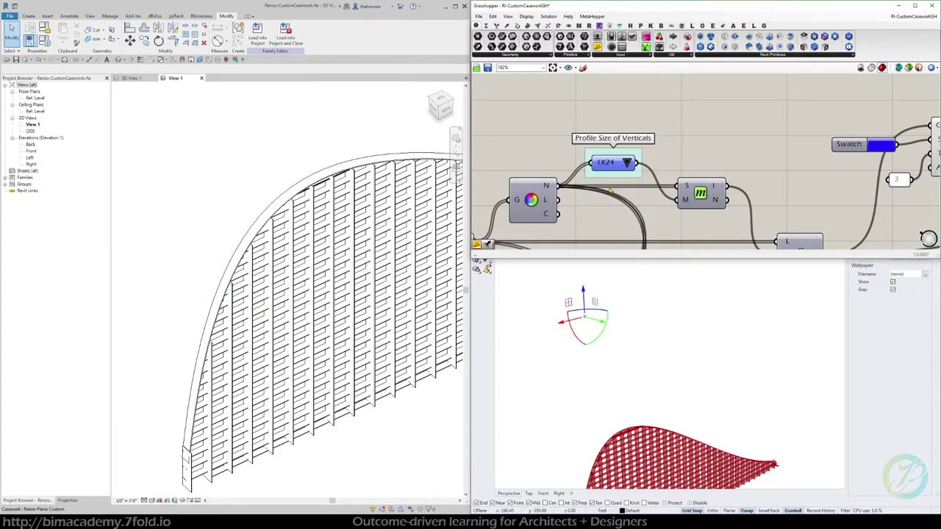
{"action": "scroll", "coordinate": [332, 212], "scroll_direction": "up", "scroll_amount": 5}
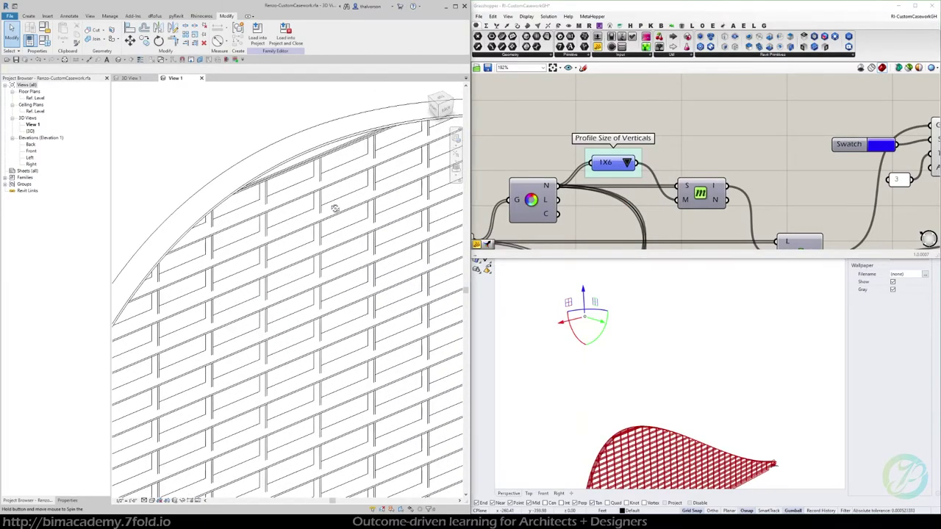
{"action": "scroll", "coordinate": [323, 245], "scroll_direction": "down", "scroll_amount": 6}
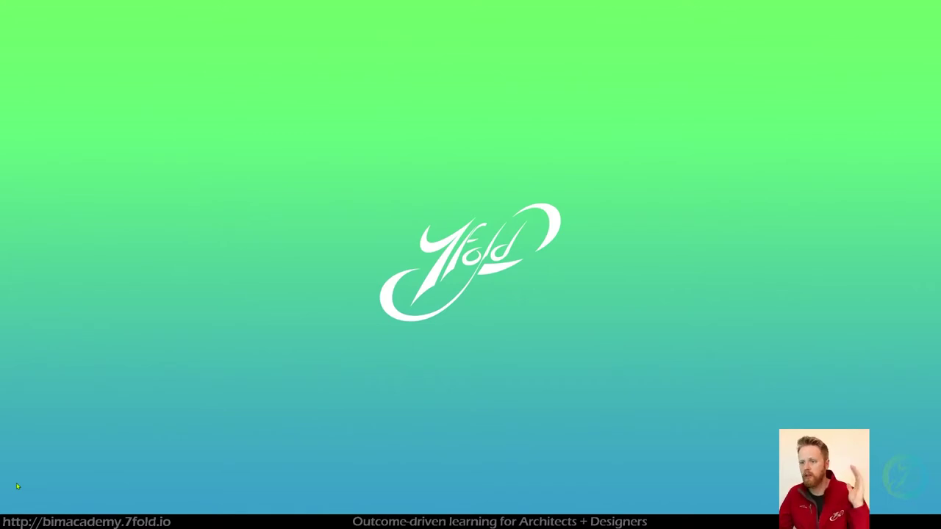
Launch Revit 2021 from the desktop
{"action": "left_click", "coordinate": [9, 523]}
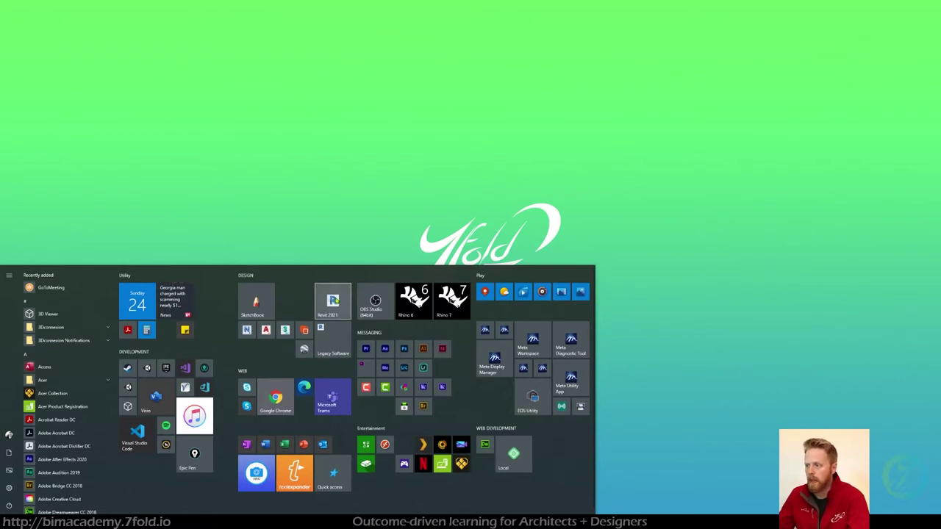
{"action": "left_click", "coordinate": [333, 301]}
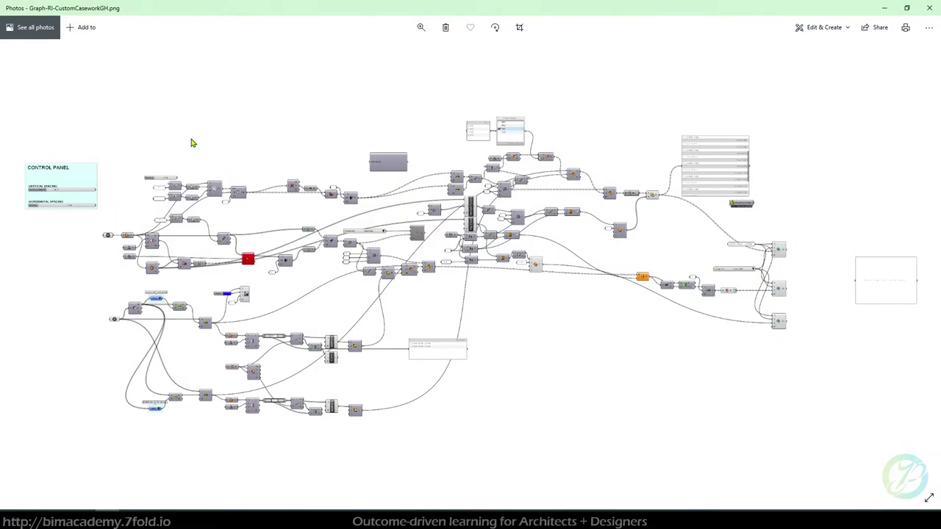
Examine the casework Grasshopper graph image, covering its control panel, the Casework category outputs and the components feeding them
{"action": "scroll", "coordinate": [31, 166], "scroll_direction": "up", "scroll_amount": 2}
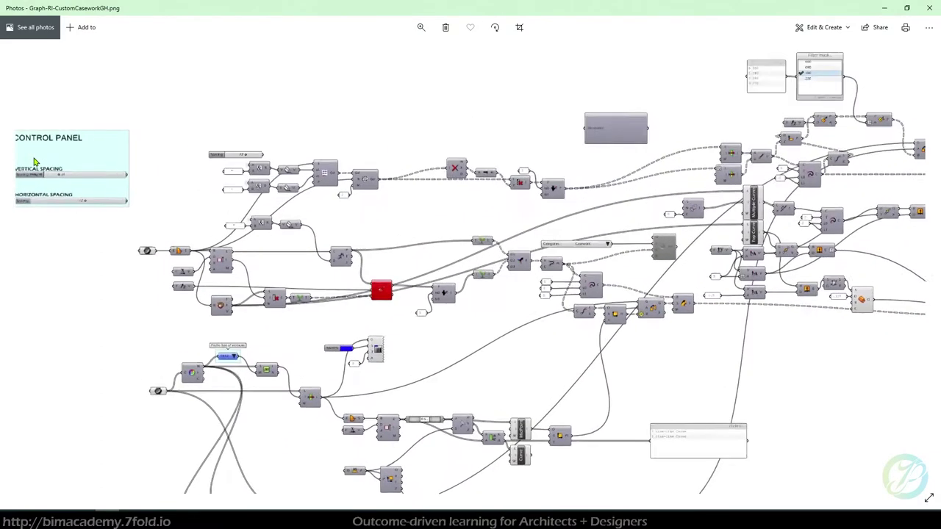
{"action": "scroll", "coordinate": [401, 223], "scroll_direction": "down", "scroll_amount": 2}
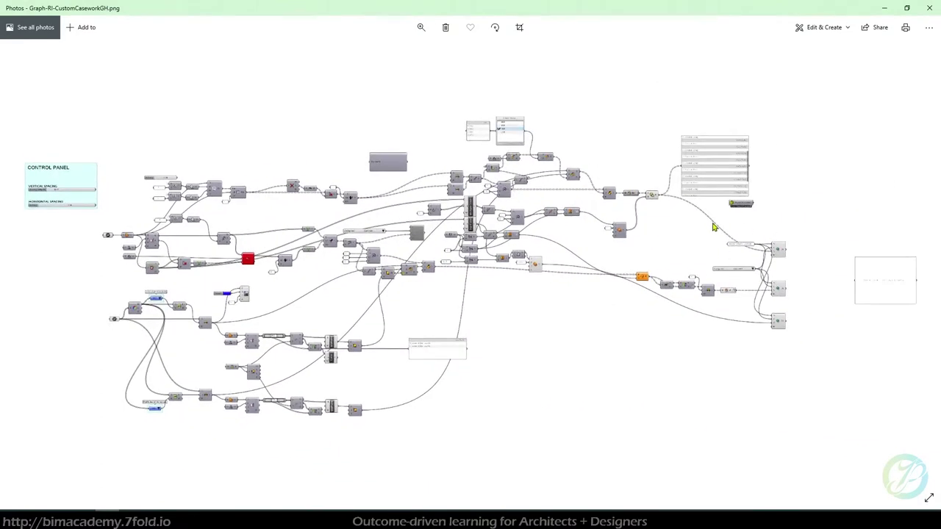
{"action": "scroll", "coordinate": [803, 257], "scroll_direction": "up", "scroll_amount": 5}
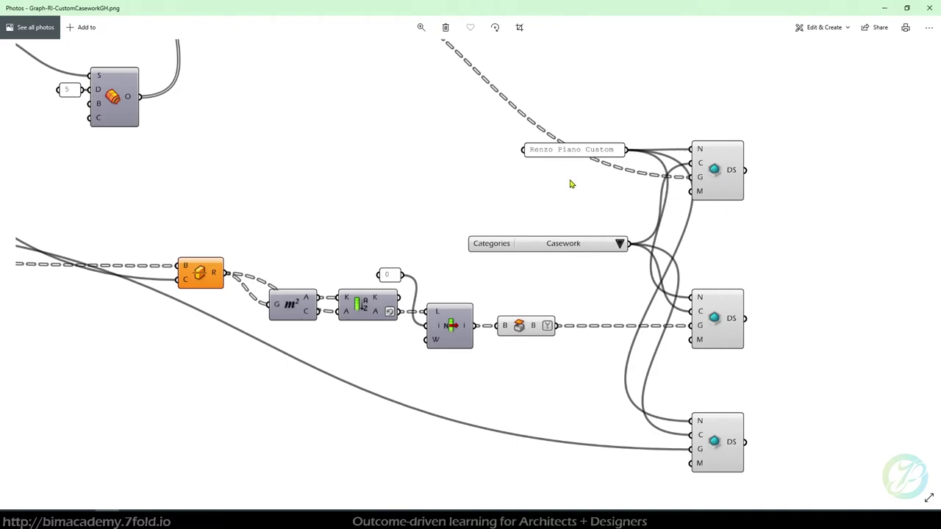
{"action": "left_click_drag", "start_coordinate": [447, 212], "coordinate": [624, 275]}
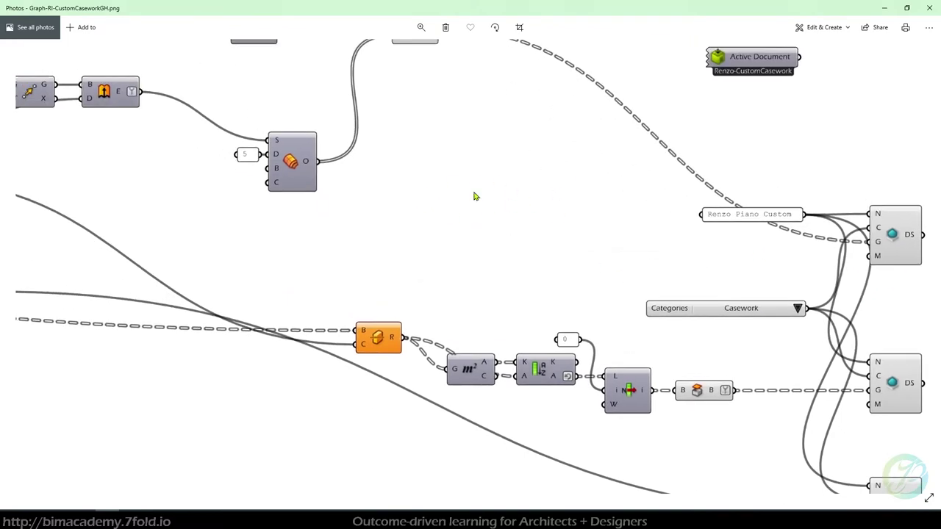
{"action": "scroll", "coordinate": [473, 192], "scroll_direction": "down", "scroll_amount": 2}
{"action": "left_click_drag", "start_coordinate": [457, 157], "coordinate": [631, 318]}
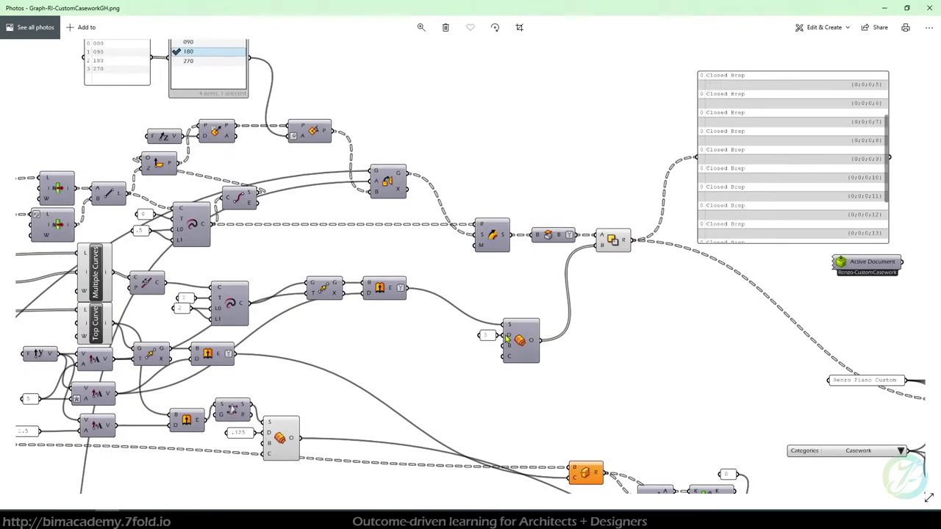
{"action": "scroll", "coordinate": [308, 243], "scroll_direction": "down", "scroll_amount": 1}
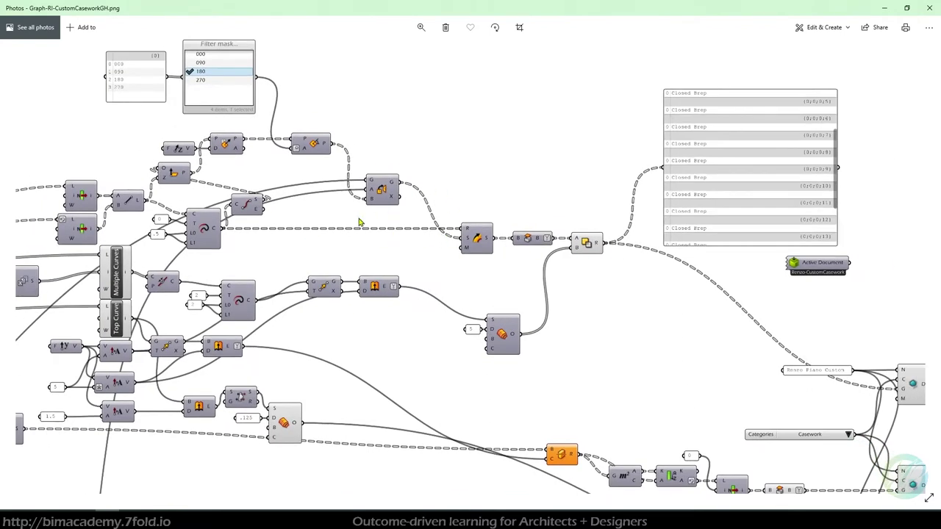
Trace the graph image from the orient and sweep components back to the spacing slider and paneling grid components
{"action": "scroll", "coordinate": [382, 189], "scroll_direction": "up", "scroll_amount": 5}
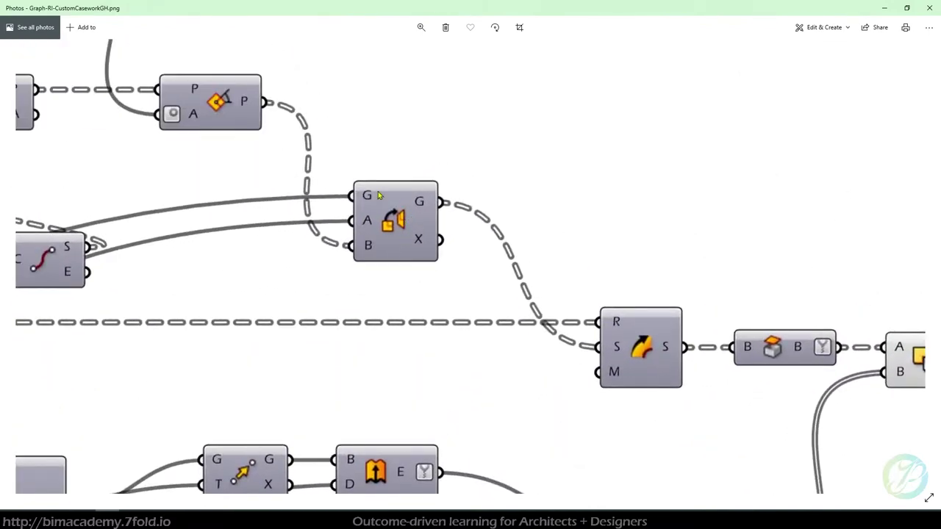
{"action": "scroll", "coordinate": [384, 239], "scroll_direction": "down", "scroll_amount": 5}
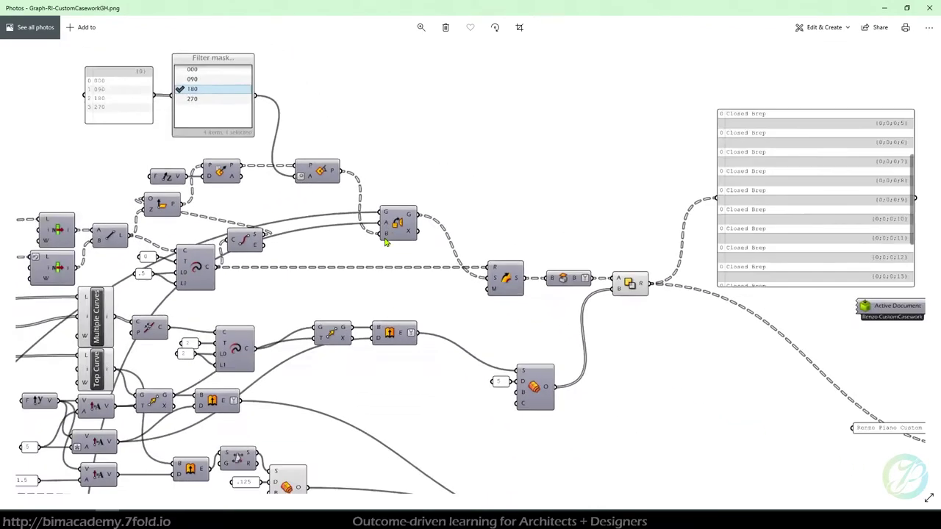
{"action": "left_click_drag", "start_coordinate": [449, 267], "coordinate": [601, 262]}
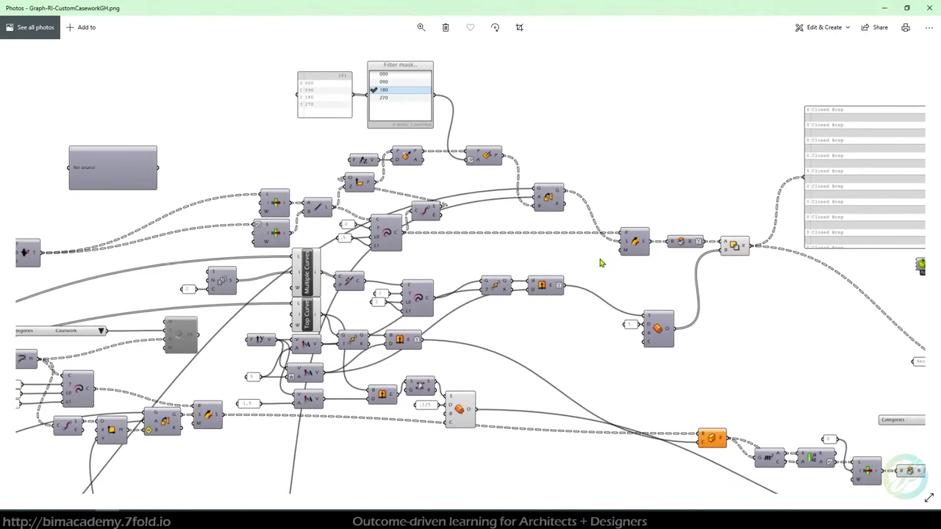
{"action": "left_click_drag", "start_coordinate": [510, 383], "coordinate": [700, 326]}
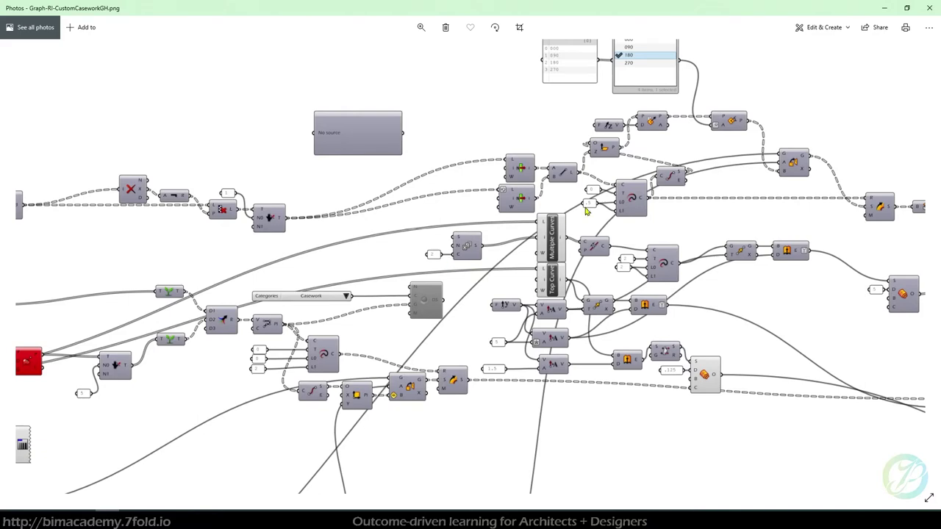
{"action": "left_click_drag", "start_coordinate": [360, 297], "coordinate": [894, 278]}
{"action": "scroll", "coordinate": [434, 124], "scroll_direction": "up", "scroll_amount": 5}
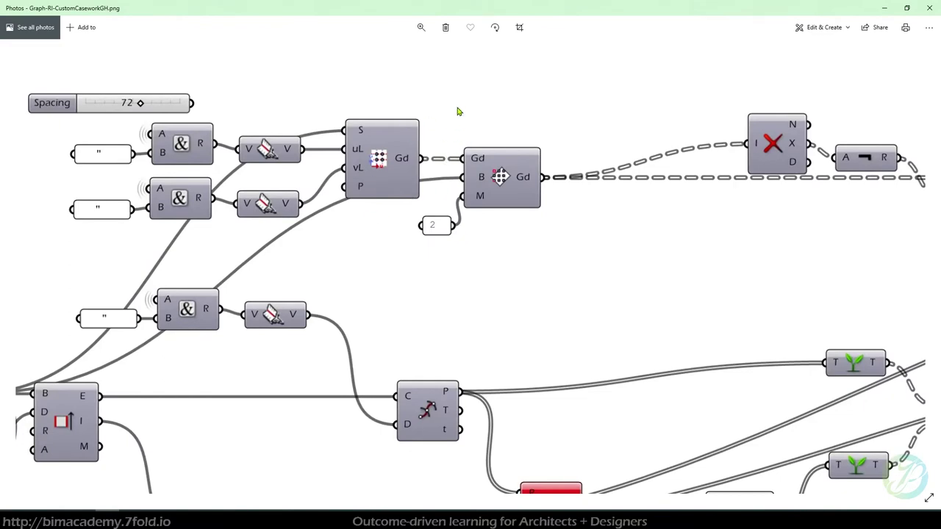
{"action": "left_click_drag", "start_coordinate": [458, 110], "coordinate": [462, 145]}
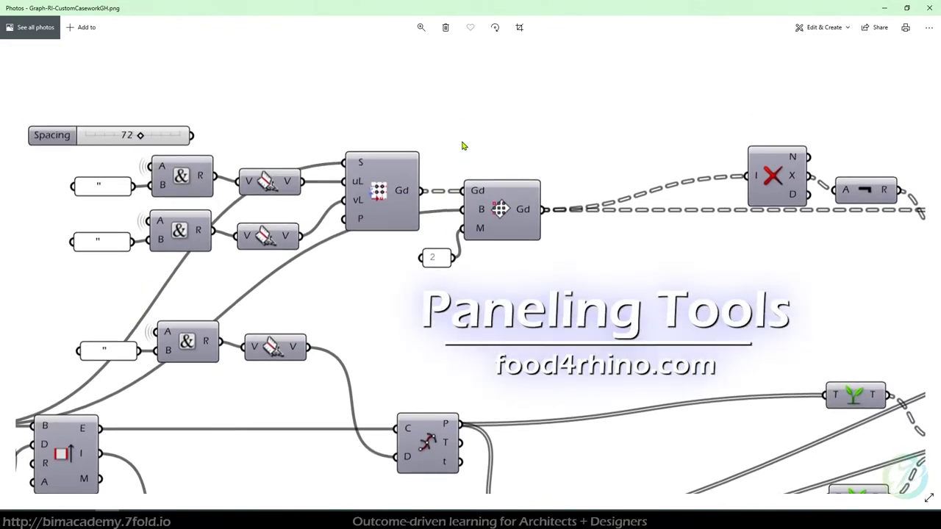
Examine the base surface inputs and the Profile Size of Verticals and Horizontals selection branches in the graph image
{"action": "scroll", "coordinate": [463, 143], "scroll_direction": "down", "scroll_amount": 3}
{"action": "left_click_drag", "start_coordinate": [351, 285], "coordinate": [504, 125]}
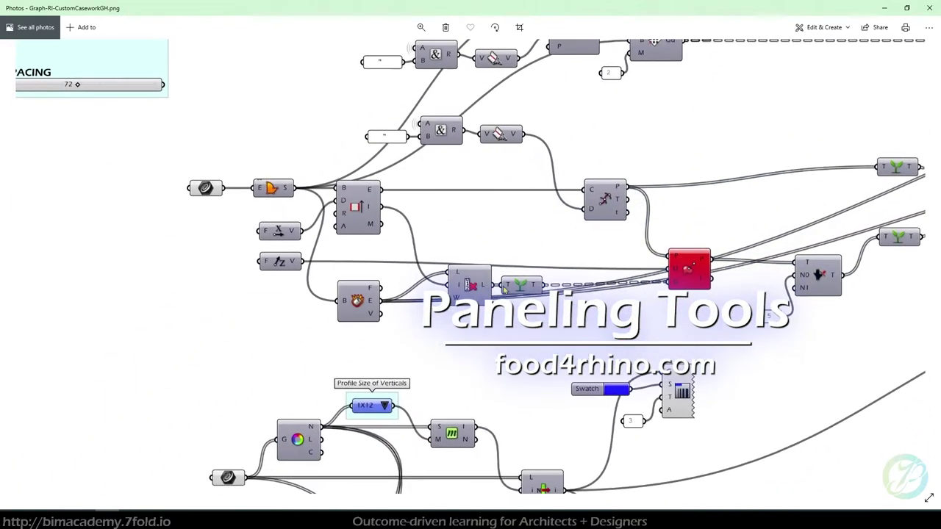
{"action": "left_click_drag", "start_coordinate": [505, 289], "coordinate": [433, 155]}
{"action": "scroll", "coordinate": [410, 178], "scroll_direction": "down", "scroll_amount": 2}
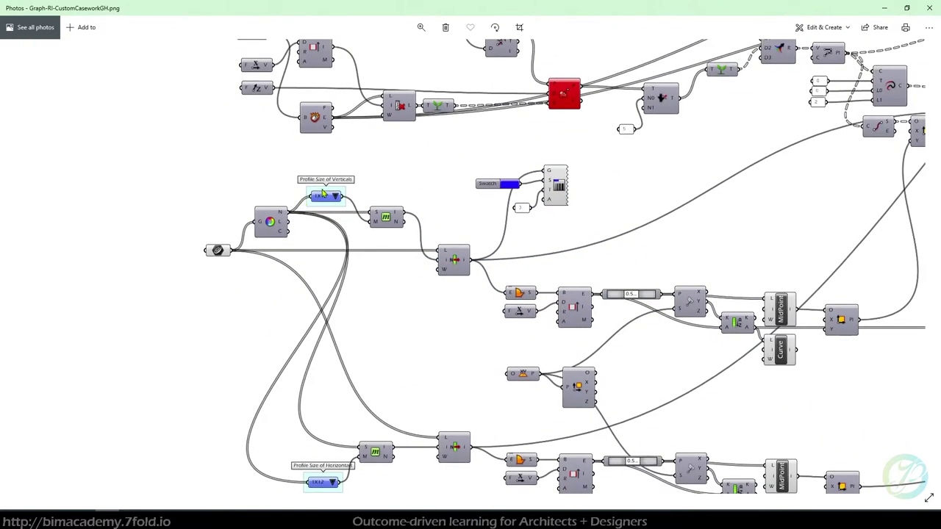
{"action": "scroll", "coordinate": [314, 201], "scroll_direction": "up", "scroll_amount": 2}
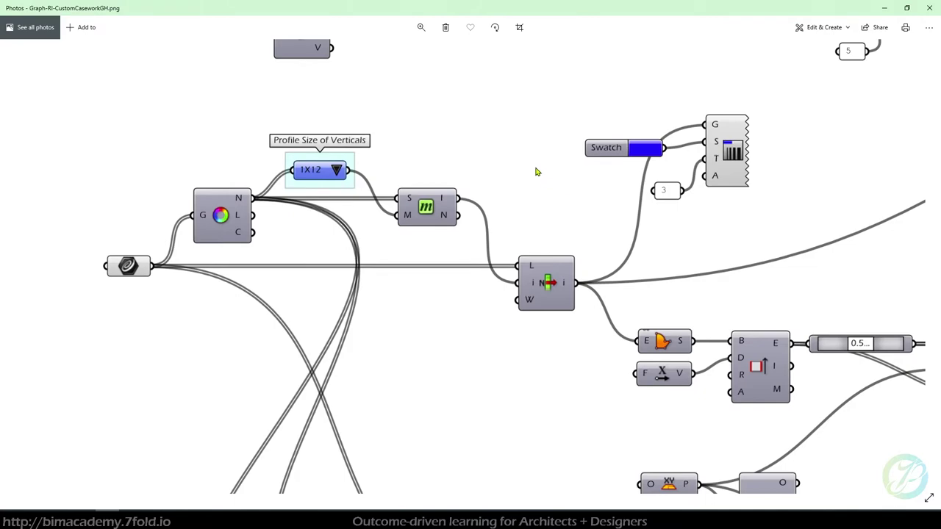
{"action": "scroll", "coordinate": [536, 172], "scroll_direction": "down", "scroll_amount": 2}
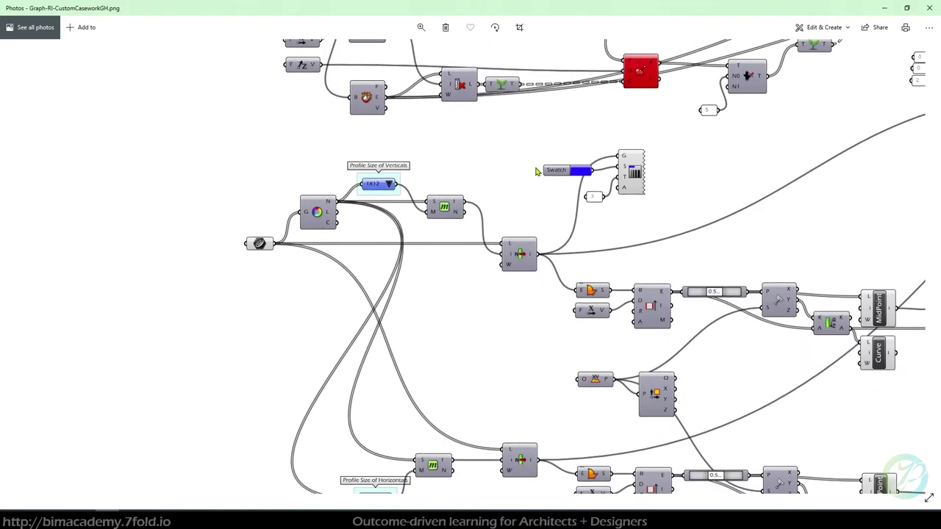
{"action": "left_click_drag", "start_coordinate": [438, 353], "coordinate": [398, 283]}
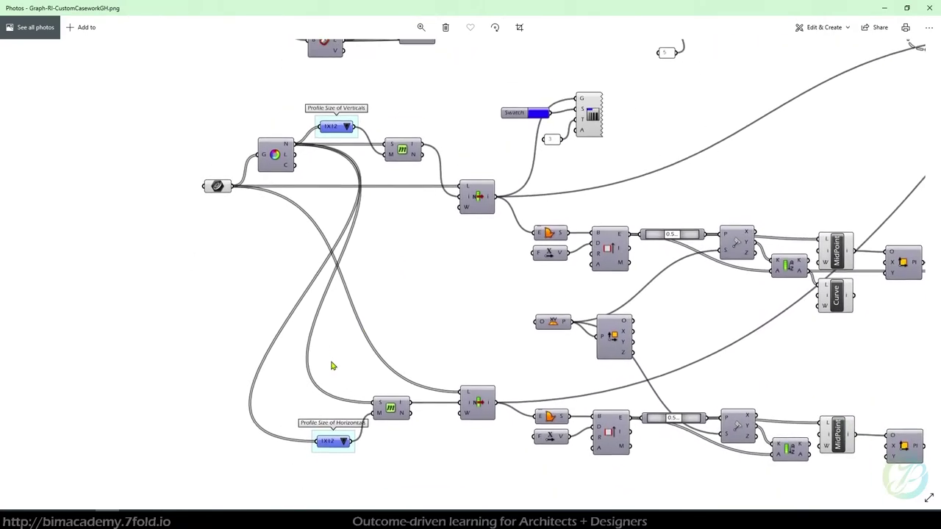
{"action": "left_click_drag", "start_coordinate": [617, 357], "coordinate": [428, 339]}
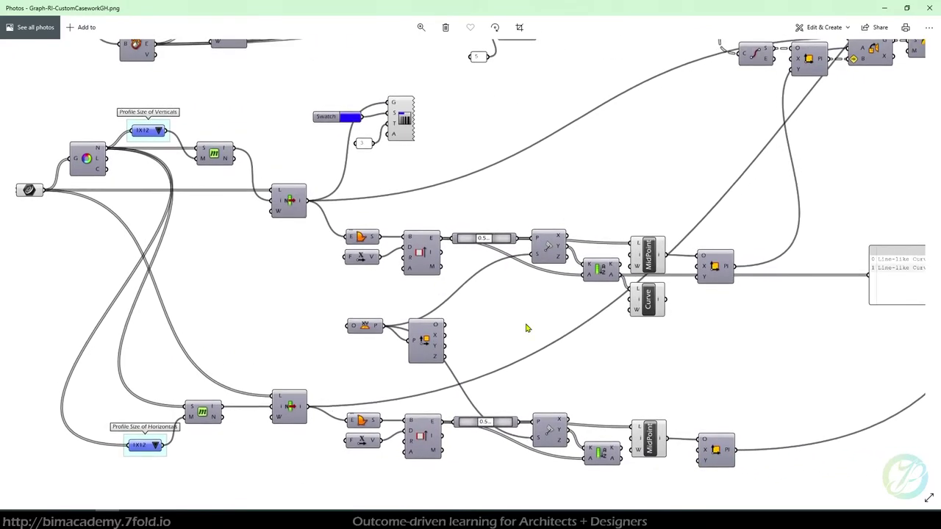
{"action": "left_click_drag", "start_coordinate": [492, 160], "coordinate": [488, 255]}
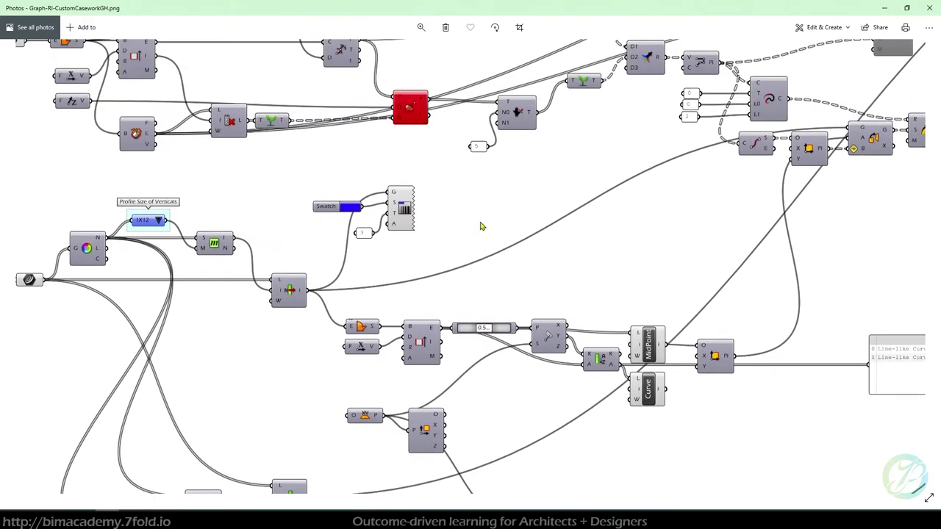
Review the whole graph image, then follow its flow from the input geometry through the grid to the output side
{"action": "scroll", "coordinate": [479, 228], "scroll_direction": "down", "scroll_amount": 4}
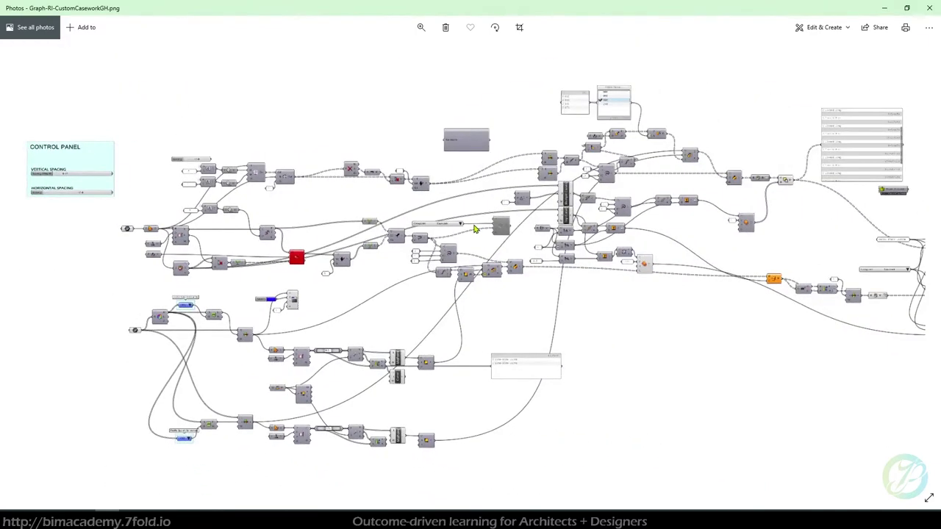
{"action": "scroll", "coordinate": [474, 229], "scroll_direction": "down", "scroll_amount": 3}
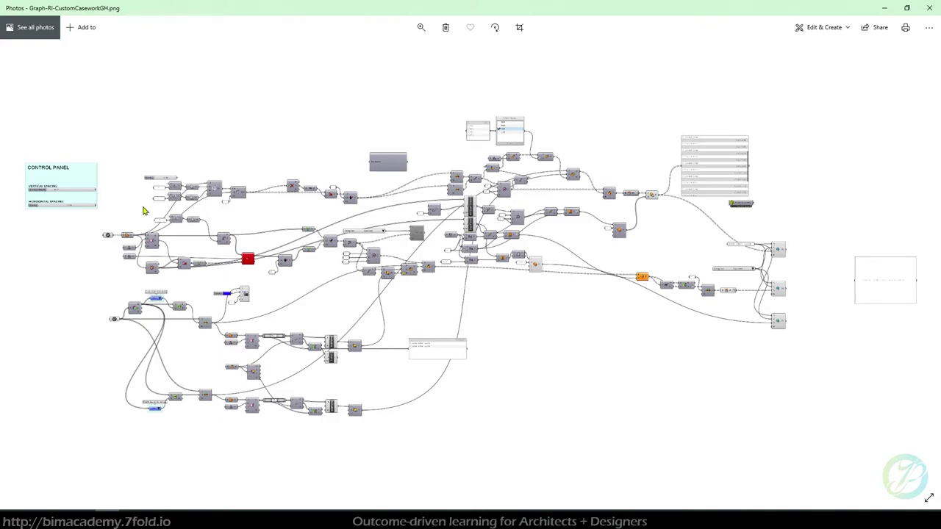
{"action": "scroll", "coordinate": [84, 225], "scroll_direction": "up", "scroll_amount": 5}
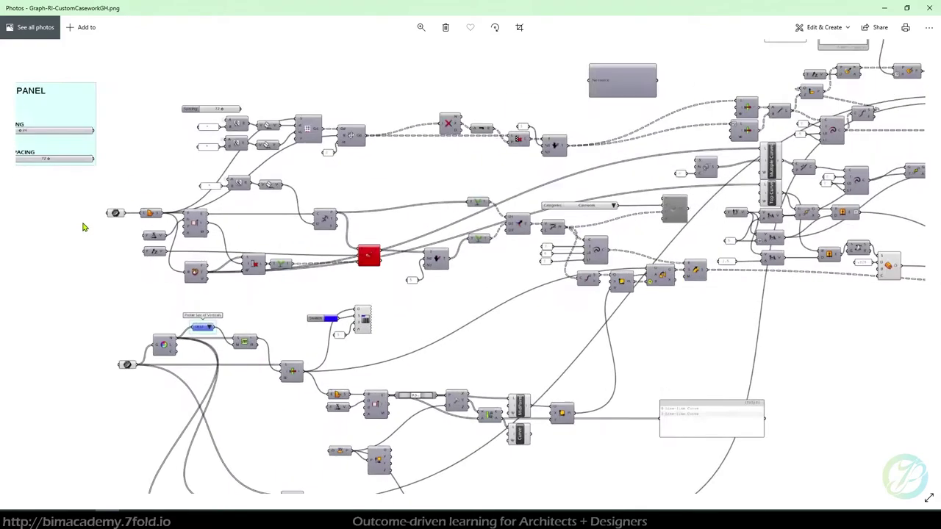
{"action": "left_click_drag", "start_coordinate": [151, 144], "coordinate": [157, 296]}
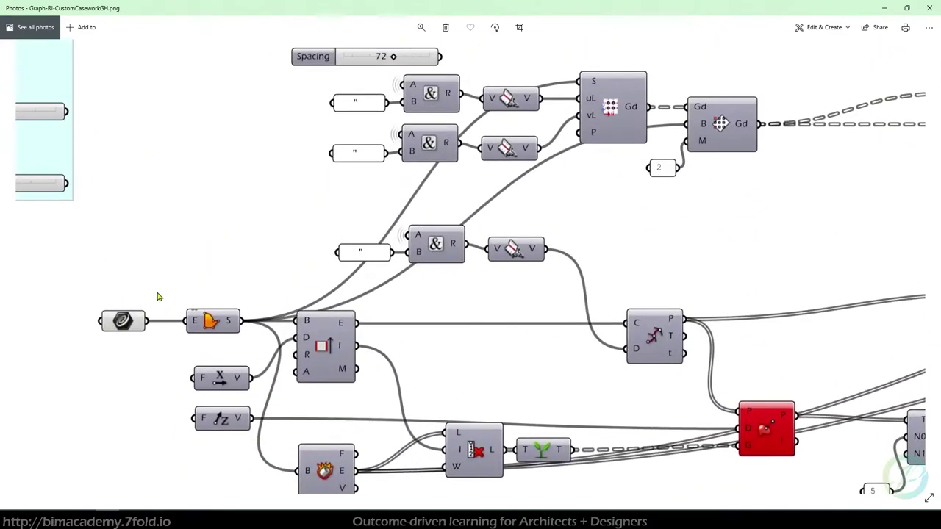
{"action": "scroll", "coordinate": [161, 290], "scroll_direction": "down", "scroll_amount": 2}
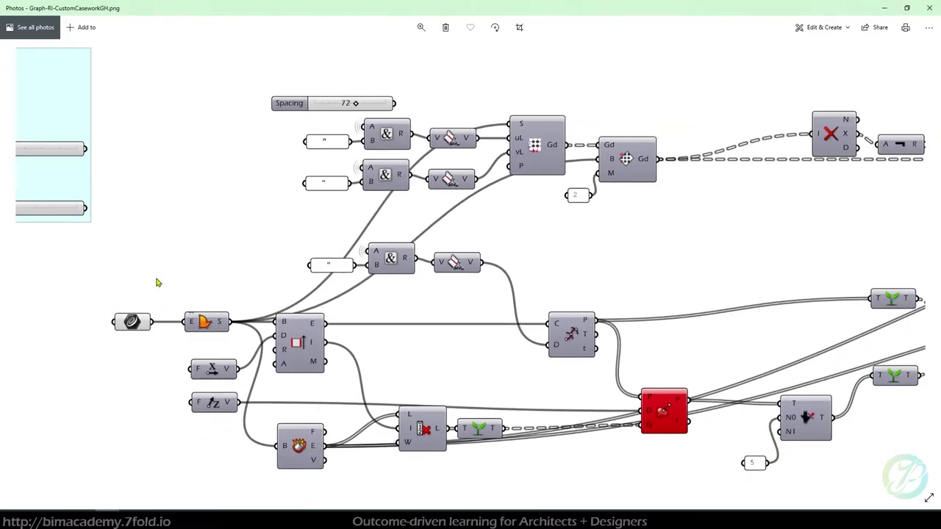
{"action": "scroll", "coordinate": [404, 231], "scroll_direction": "down", "scroll_amount": 2}
{"action": "left_click_drag", "start_coordinate": [704, 252], "coordinate": [382, 228]}
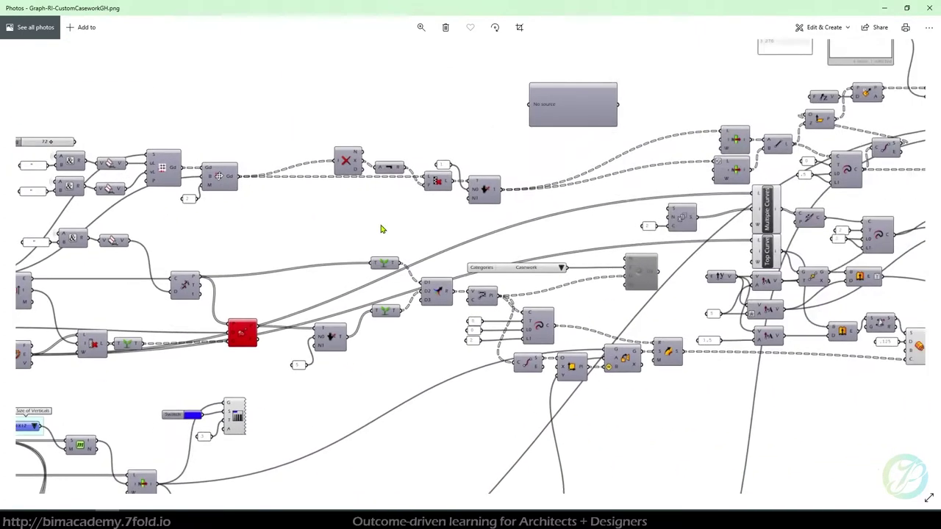
{"action": "scroll", "coordinate": [382, 229], "scroll_direction": "down", "scroll_amount": 2}
{"action": "left_click_drag", "start_coordinate": [762, 300], "coordinate": [490, 302]}
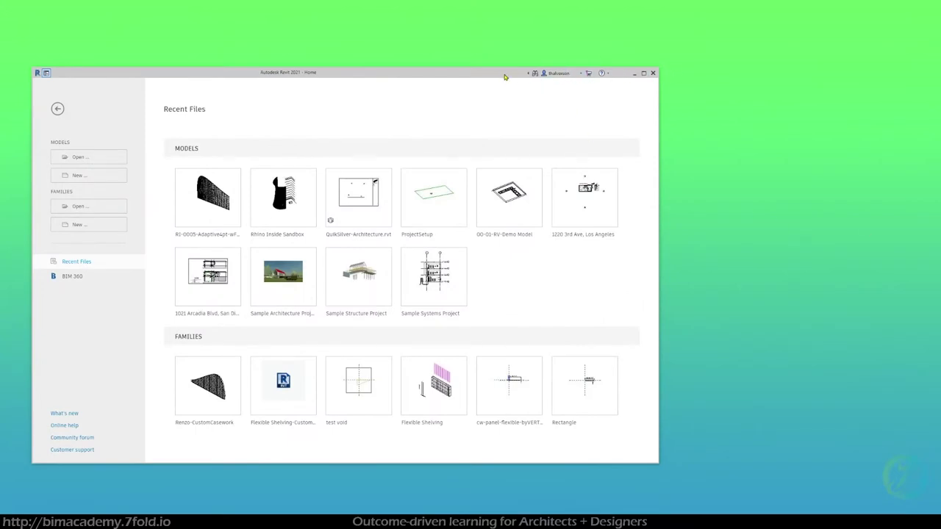
Switch to the Revit home window and dock it to the left half of the screen
{"action": "left_click_drag", "start_coordinate": [504, 76], "coordinate": [510, 74]}
{"action": "key", "text": "super+Left"}
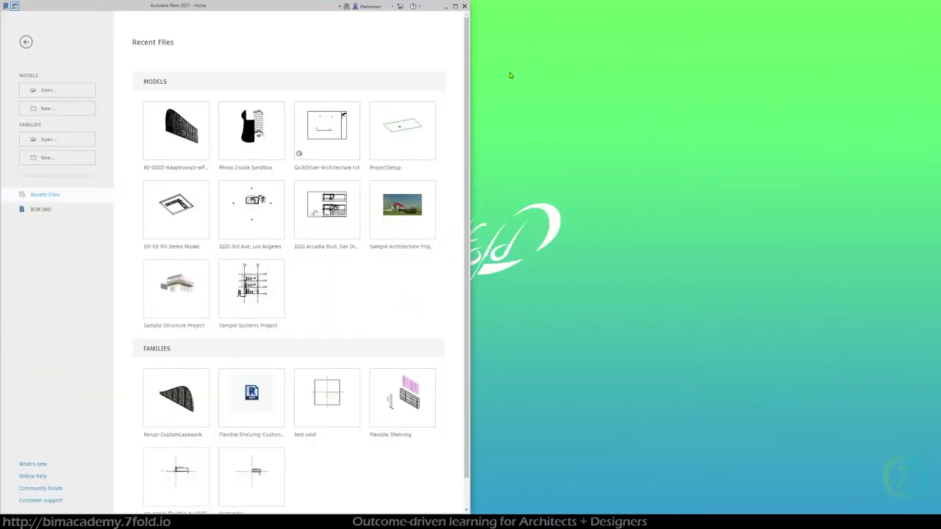
{"action": "key", "text": "Escape"}
Create a new Revit family from the Generic Model.rft template in the English-Imperial folder
{"action": "left_click", "coordinate": [45, 109]}
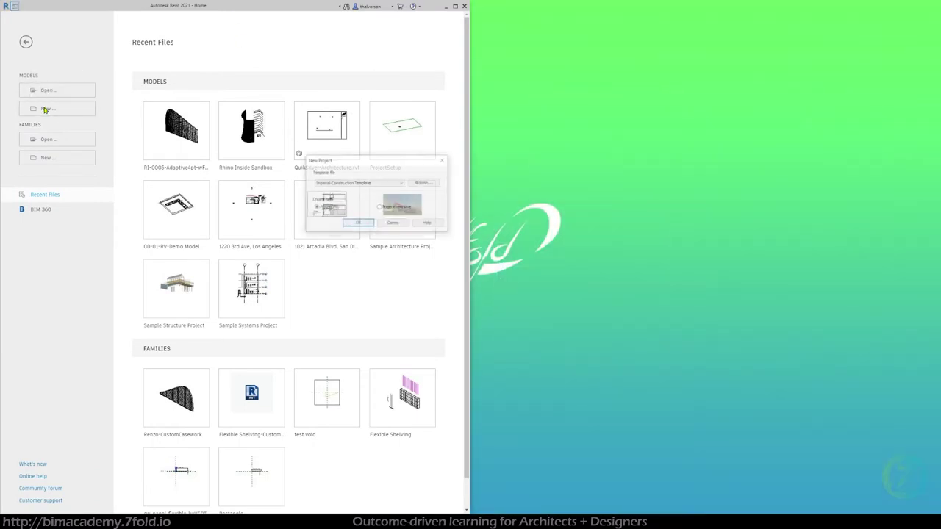
{"action": "left_click", "coordinate": [394, 223]}
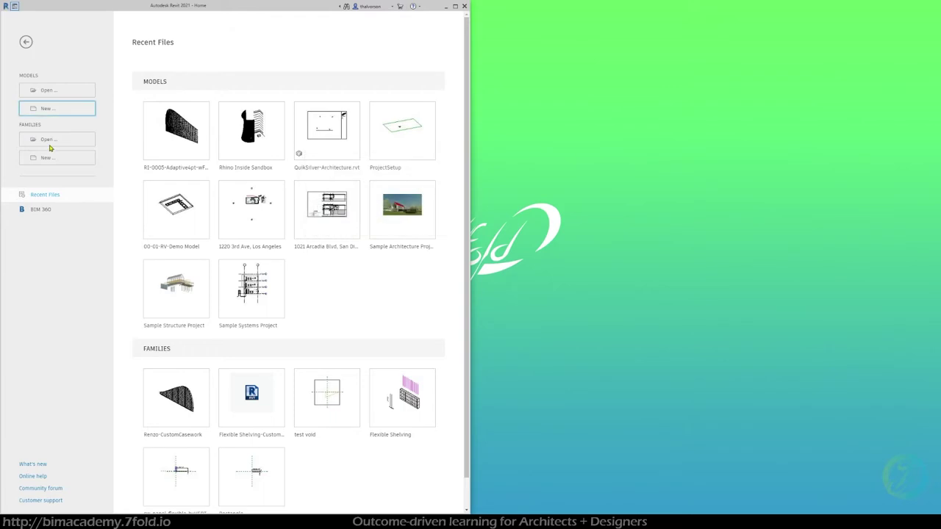
{"action": "left_click", "coordinate": [57, 158]}
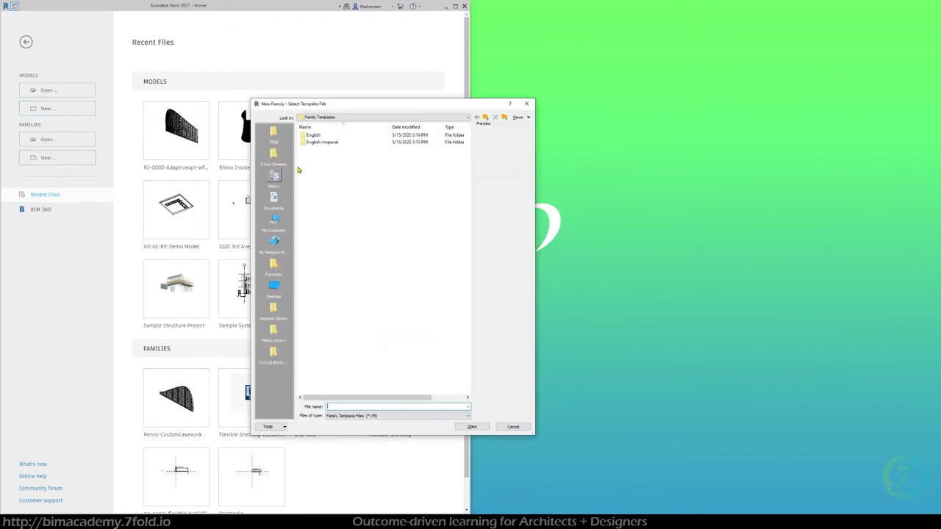
{"action": "double_click", "coordinate": [326, 143]}
{"action": "scroll", "coordinate": [316, 279], "scroll_direction": "down", "scroll_amount": 5}
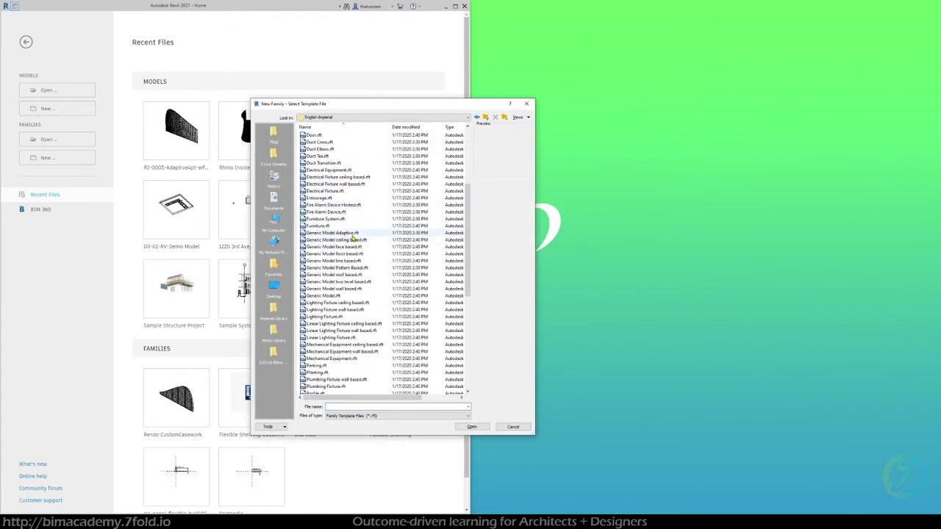
{"action": "left_click", "coordinate": [321, 295]}
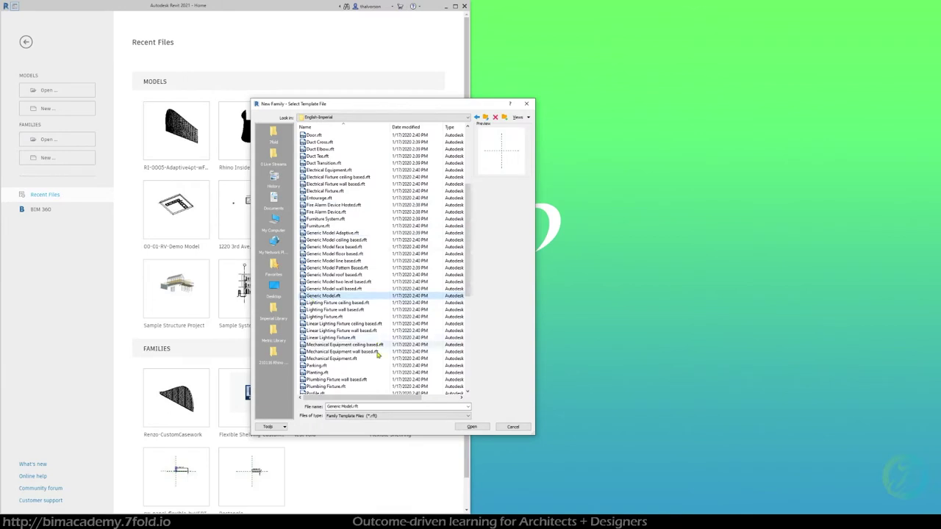
{"action": "left_click", "coordinate": [472, 426]}
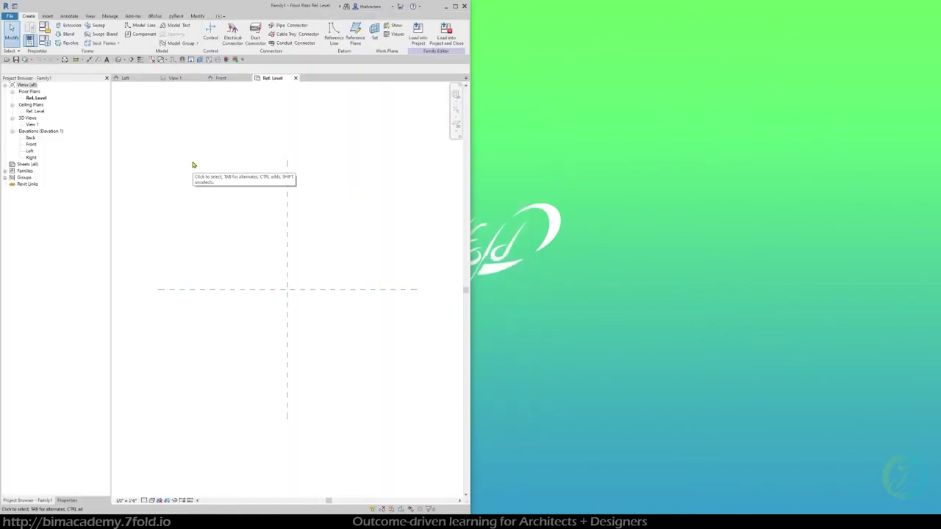
Start Rhino.Inside from the new Revit family and open the Rhino window
{"action": "middle_click_drag", "start_coordinate": [199, 191], "coordinate": [200, 197]}
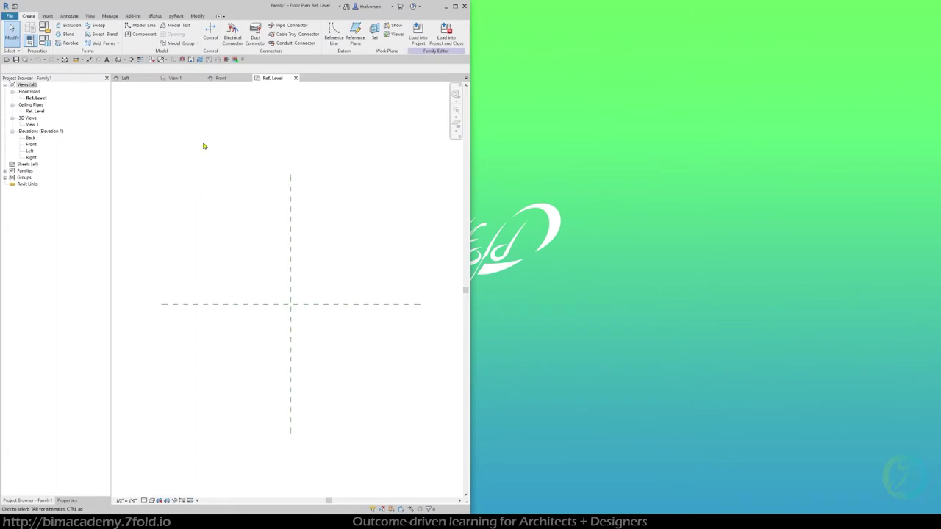
{"action": "left_click", "coordinate": [131, 17]}
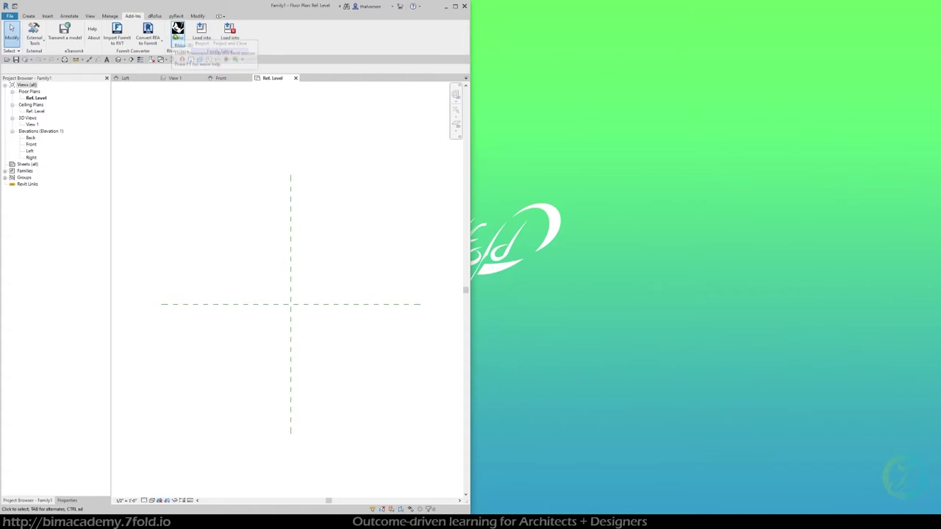
{"action": "left_click", "coordinate": [177, 33]}
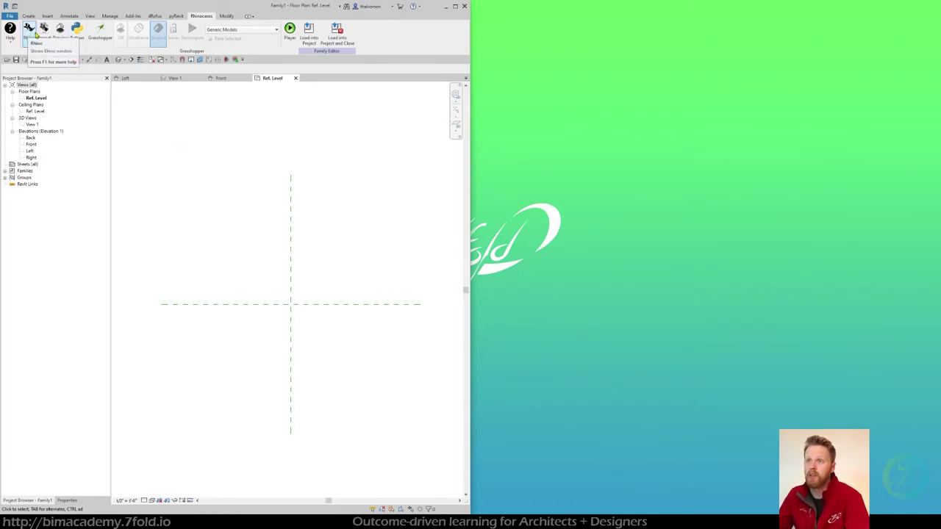
{"action": "left_click", "coordinate": [31, 31]}
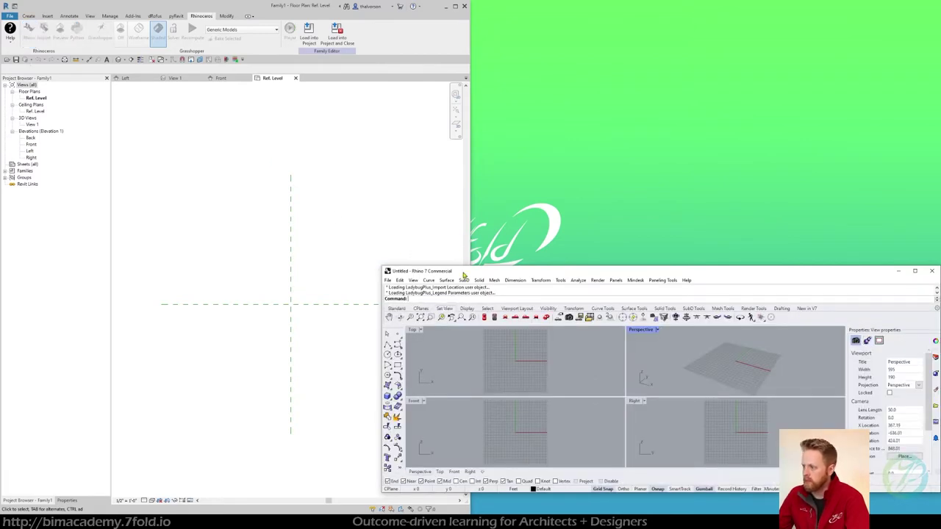
Fit the Rhino window beside Revit down to the screen edge, and maximize the Front viewport
{"action": "left_click_drag", "start_coordinate": [464, 274], "coordinate": [456, 255]}
{"action": "left_click_drag", "start_coordinate": [375, 248], "coordinate": [471, 249]}
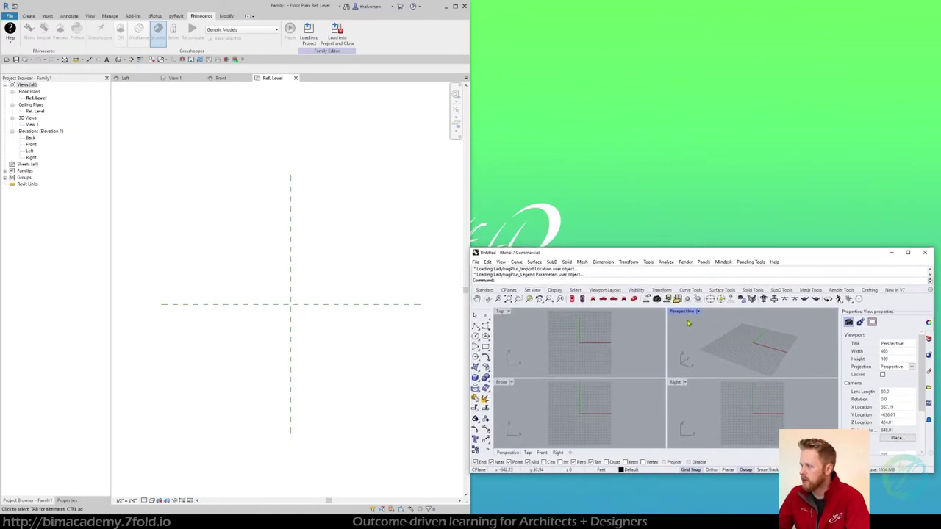
{"action": "double_click", "coordinate": [501, 382]}
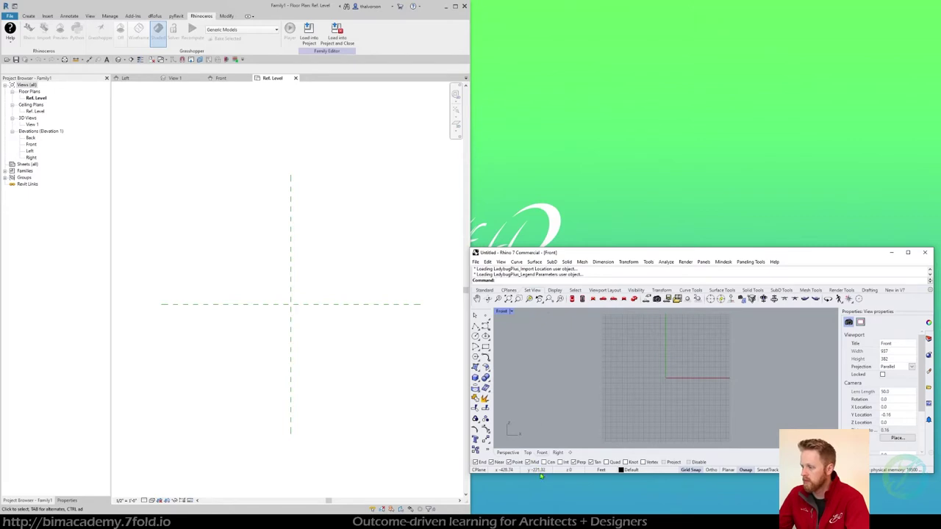
{"action": "left_click_drag", "start_coordinate": [540, 475], "coordinate": [541, 515]}
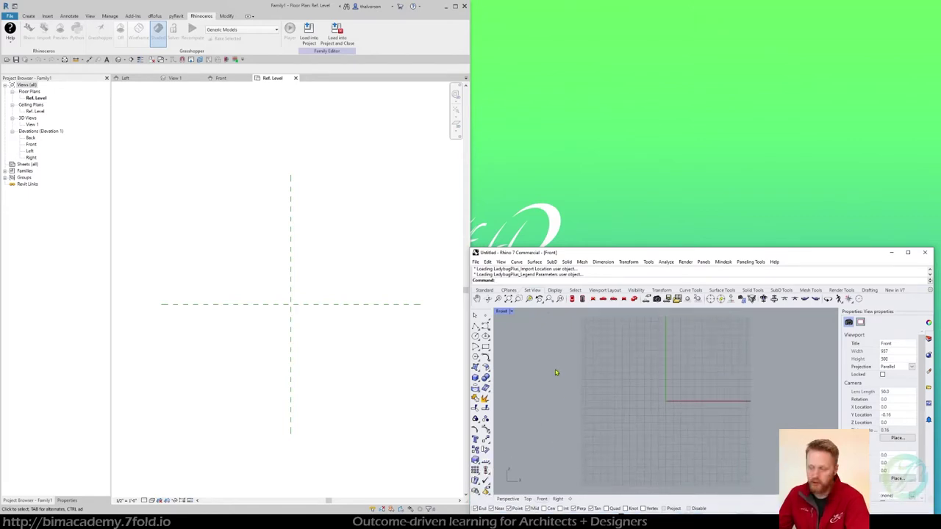
Launch Grasshopper from Rhino and fit its window into the free space above the Rhino window
{"action": "type", "text": "Gera"}
{"action": "key", "text": "BackSpace"}
{"action": "key", "text": "BackSpace"}
{"action": "key", "text": "BackSpace"}
{"action": "key", "text": "BackSpace"}
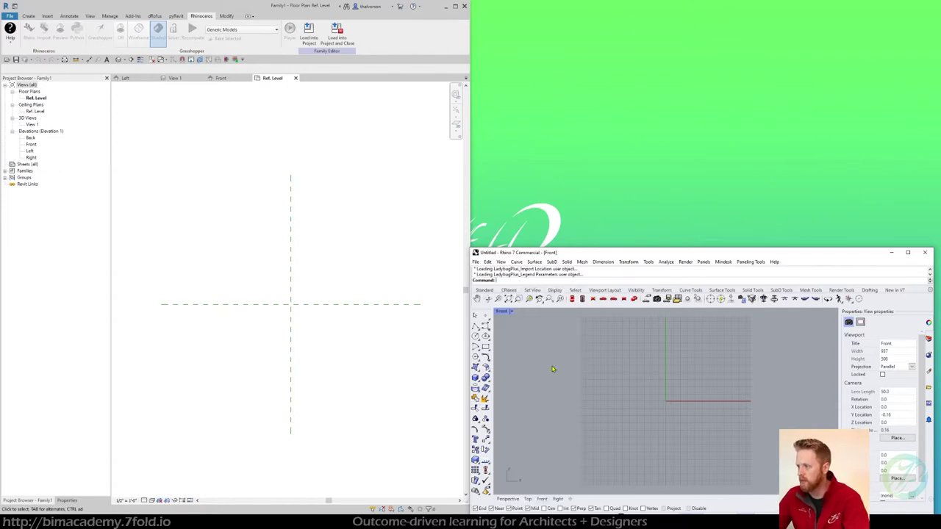
{"action": "type", "text": "Gra"}
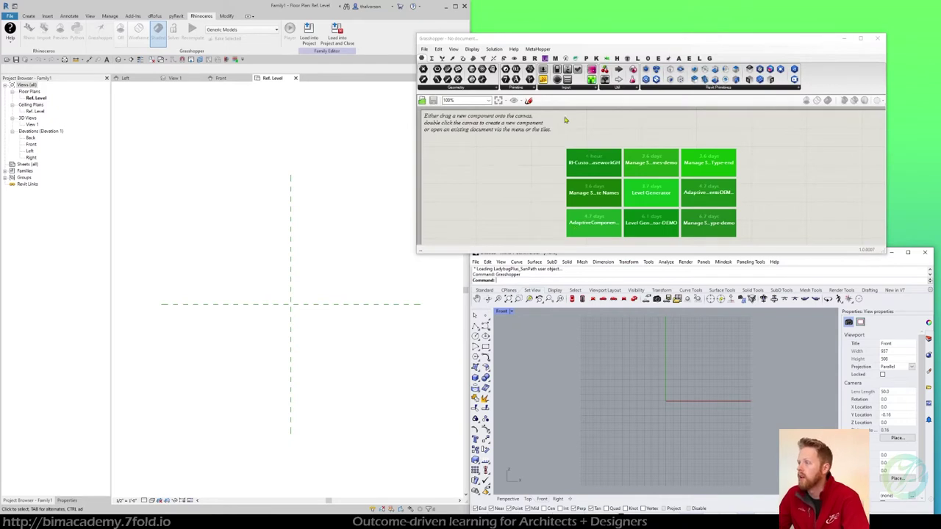
{"action": "left_click_drag", "start_coordinate": [547, 39], "coordinate": [602, 29]}
{"action": "left_click_drag", "start_coordinate": [533, 21], "coordinate": [548, 3]}
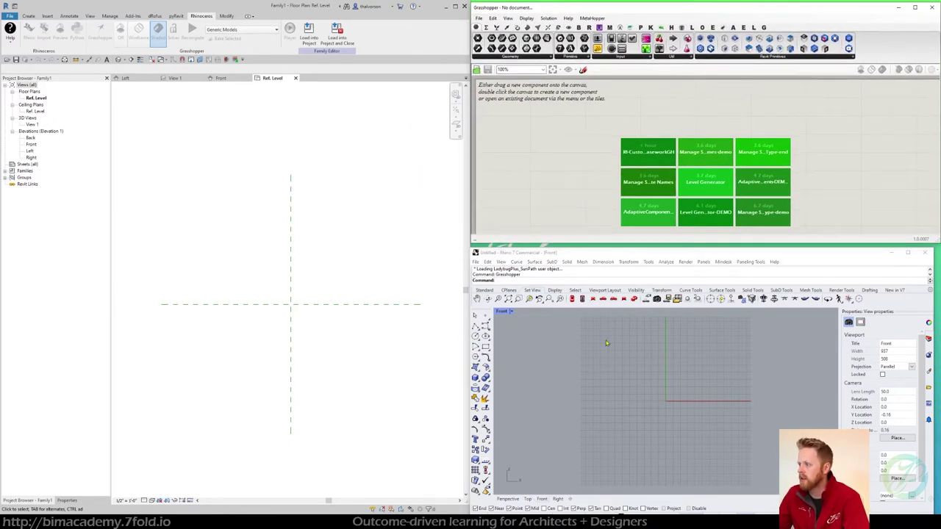
Draw an arched four-point control point curve in the Front view, starting on the vertical axis just above the origin
{"action": "left_click", "coordinate": [660, 389]}
{"action": "scroll", "coordinate": [662, 381], "scroll_direction": "up", "scroll_amount": 8}
{"action": "right_click_drag", "start_coordinate": [662, 381], "coordinate": [561, 389]}
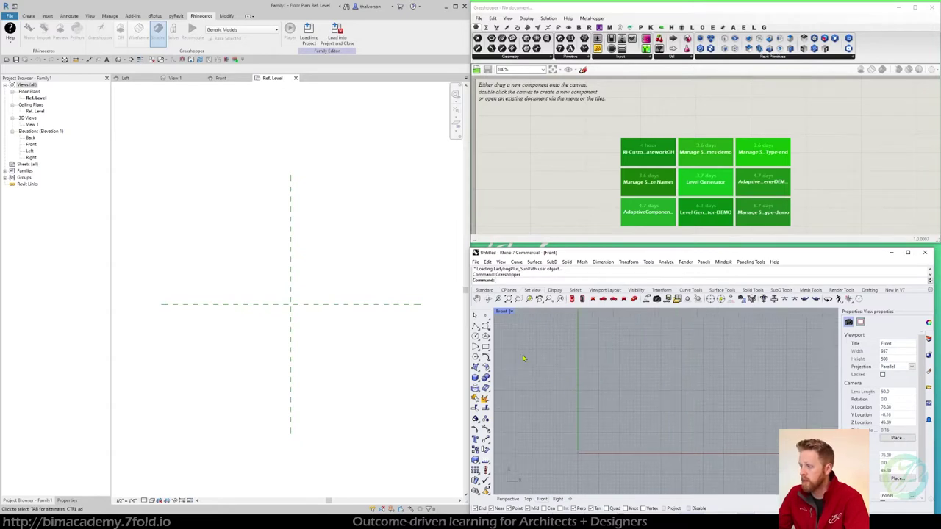
{"action": "left_click", "coordinate": [486, 325]}
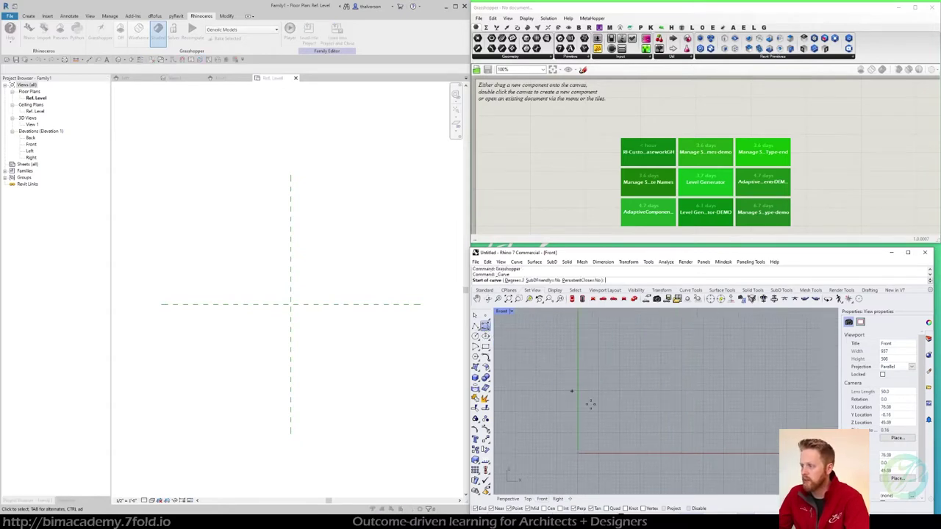
{"action": "left_click", "coordinate": [578, 414]}
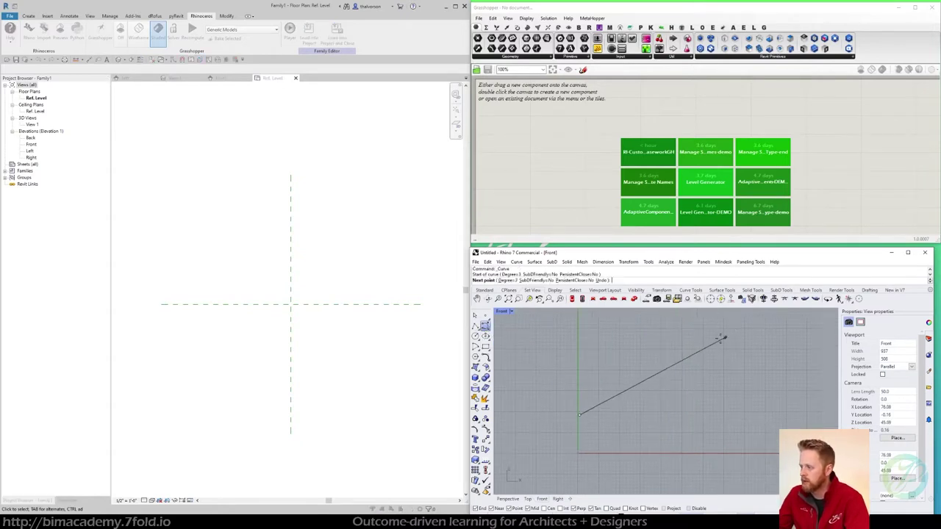
{"action": "left_click", "coordinate": [653, 331]}
{"action": "scroll", "coordinate": [683, 337], "scroll_direction": "down", "scroll_amount": 3}
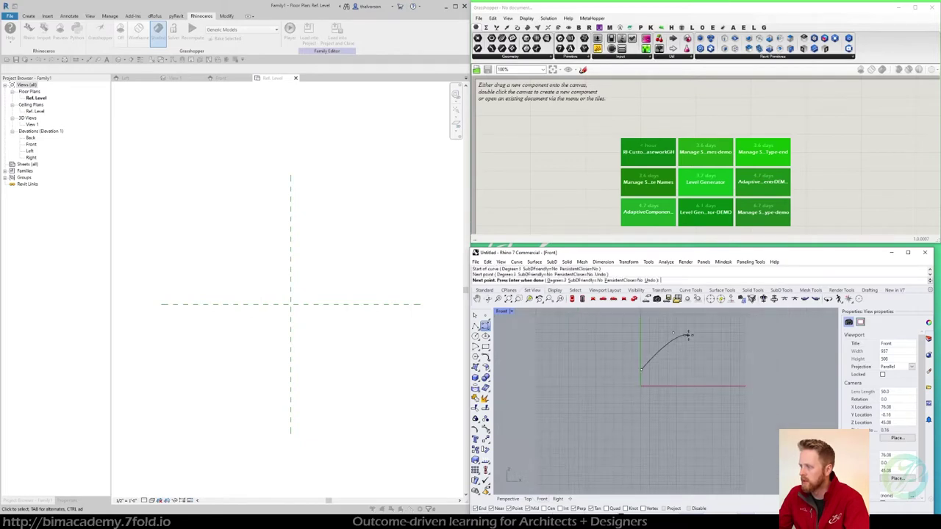
{"action": "left_click", "coordinate": [735, 340]}
{"action": "left_click", "coordinate": [769, 373]}
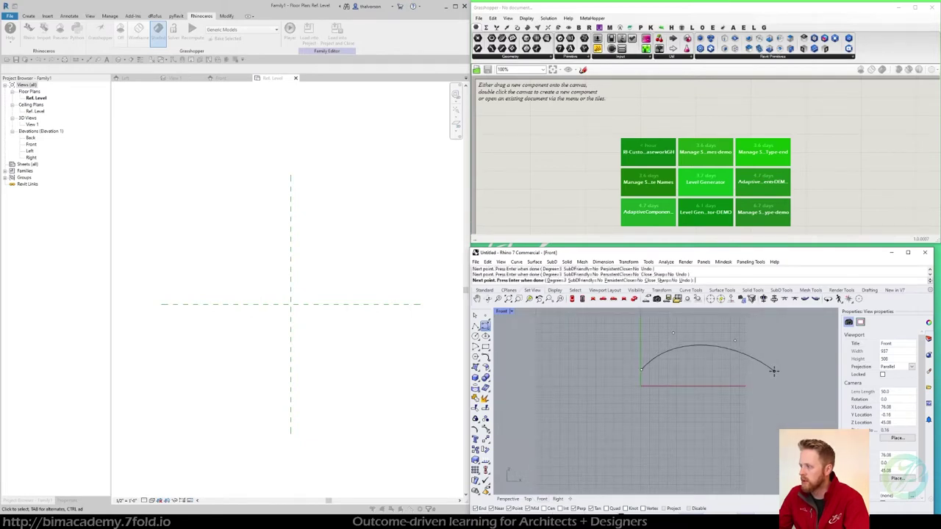
{"action": "key", "text": "Return"}
{"action": "scroll", "coordinate": [724, 361], "scroll_direction": "up", "scroll_amount": 2}
{"action": "scroll", "coordinate": [724, 361], "scroll_direction": "up", "scroll_amount": 1}
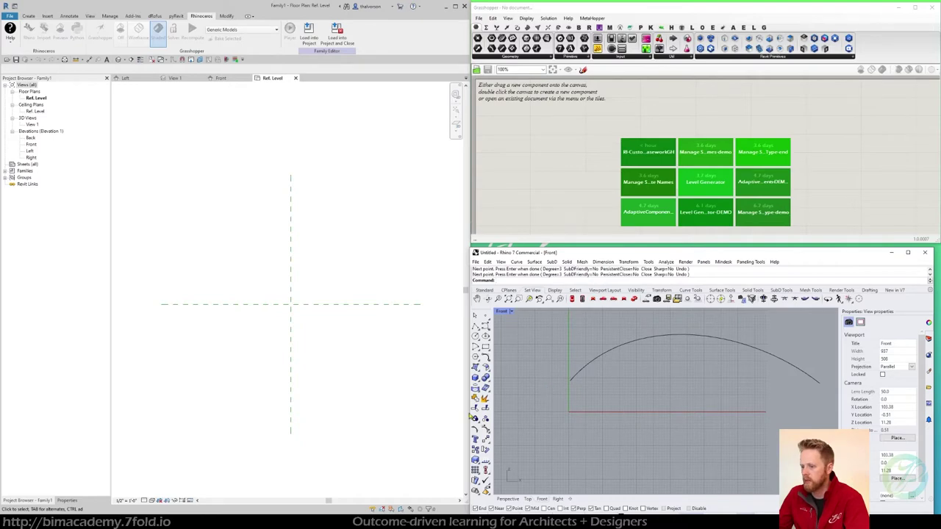
Show the original library interior photo as reference and lower the curve's third control point to flatten its far side
{"action": "left_click", "coordinate": [227, 522]}
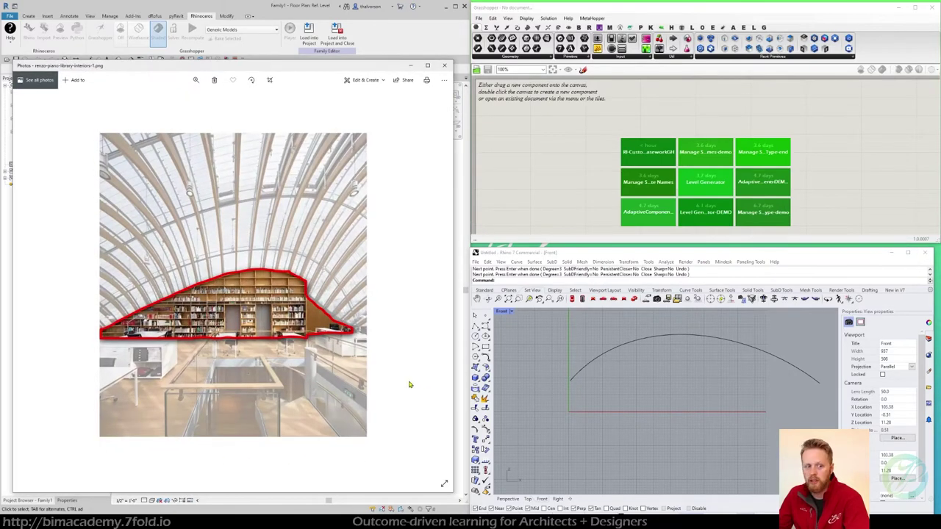
{"action": "key", "text": "Left"}
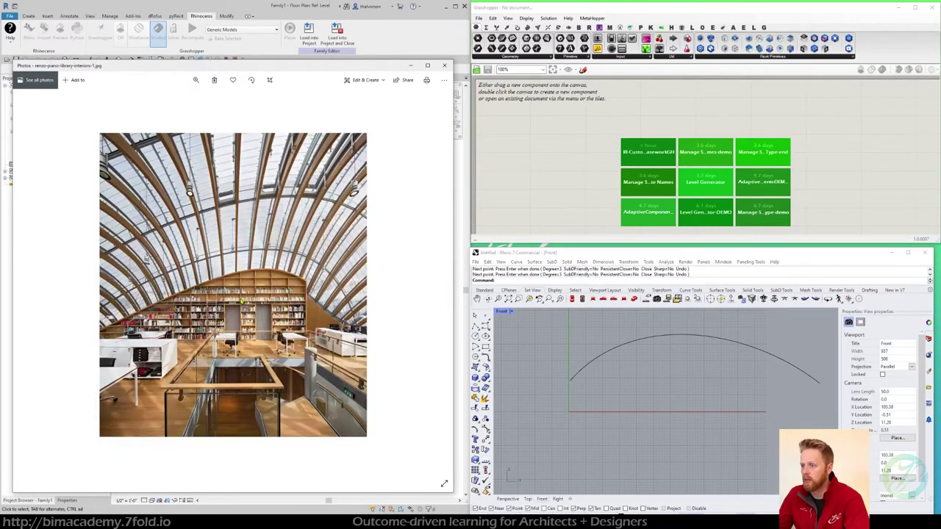
{"action": "left_click", "coordinate": [701, 359]}
{"action": "left_click", "coordinate": [709, 338]}
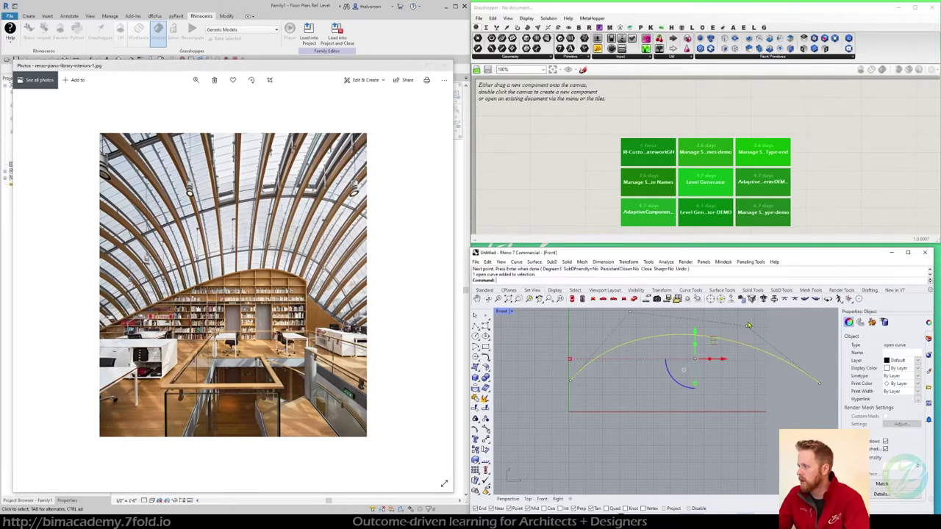
{"action": "left_click", "coordinate": [747, 324]}
{"action": "left_click_drag", "start_coordinate": [747, 319], "coordinate": [748, 369]}
{"action": "right_click_drag", "start_coordinate": [695, 330], "coordinate": [651, 385]}
Raise the curve's second control point and lower the third slightly more to match the photo's asymmetric arch
{"action": "left_click", "coordinate": [555, 337]}
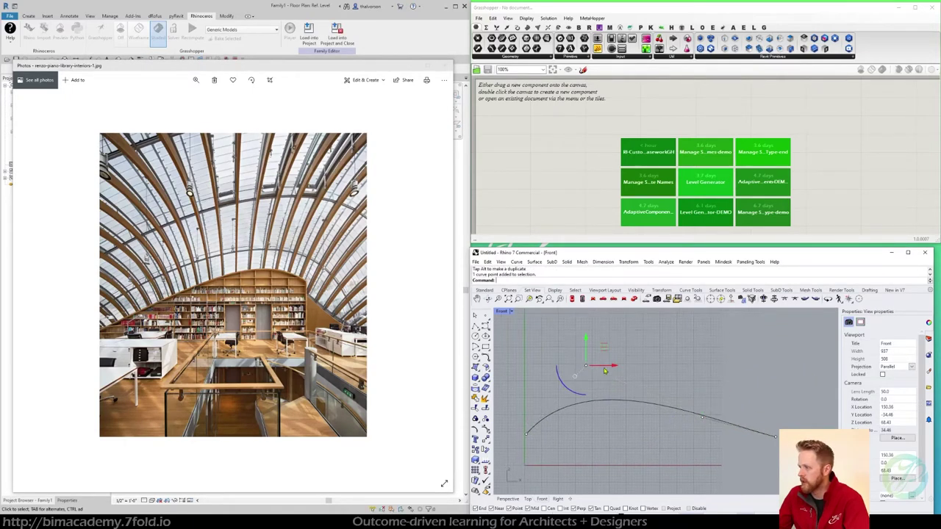
{"action": "left_click_drag", "start_coordinate": [585, 365], "coordinate": [586, 322]}
{"action": "left_click", "coordinate": [703, 417]}
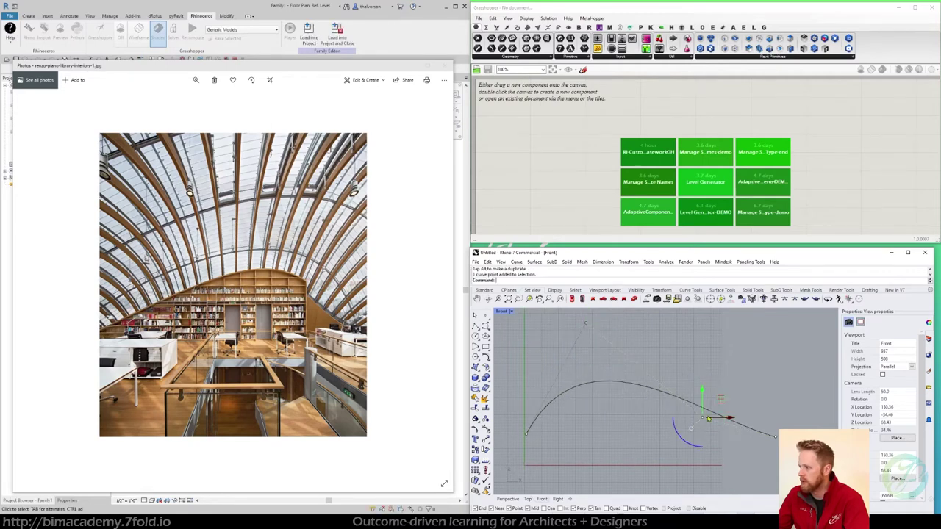
{"action": "left_click_drag", "start_coordinate": [702, 418], "coordinate": [703, 432]}
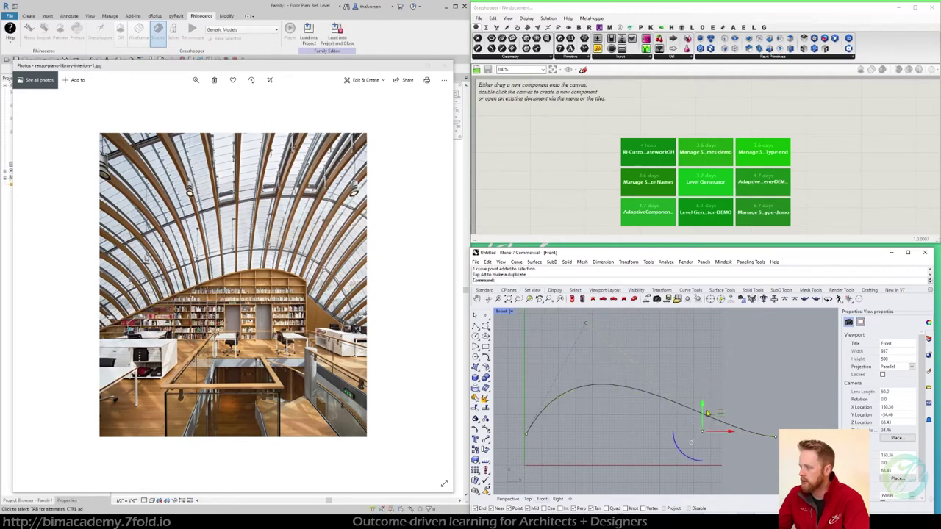
{"action": "key", "text": "Escape"}
{"action": "key", "text": "Escape"}
{"action": "right_click_drag", "start_coordinate": [676, 365], "coordinate": [686, 354]}
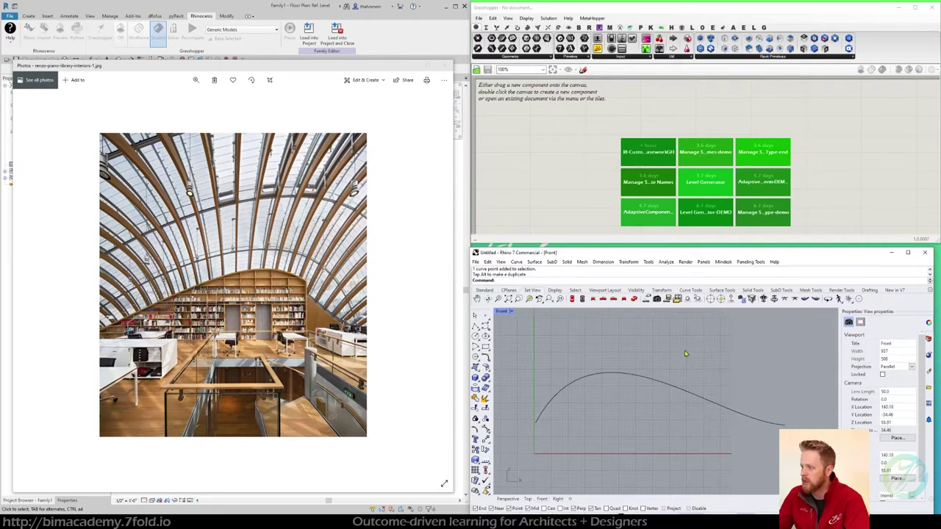
Draw a three-segment polyline from the curve's start down to the baseline, along it, and up to the curve's other end
{"action": "left_click", "coordinate": [476, 325]}
{"action": "left_click", "coordinate": [536, 423]}
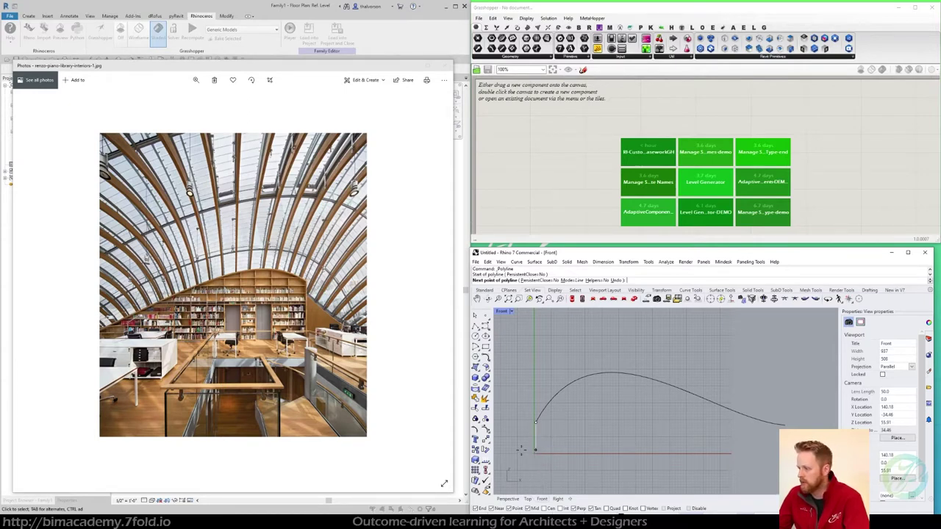
{"action": "scroll", "coordinate": [522, 450], "scroll_direction": "up", "scroll_amount": 5}
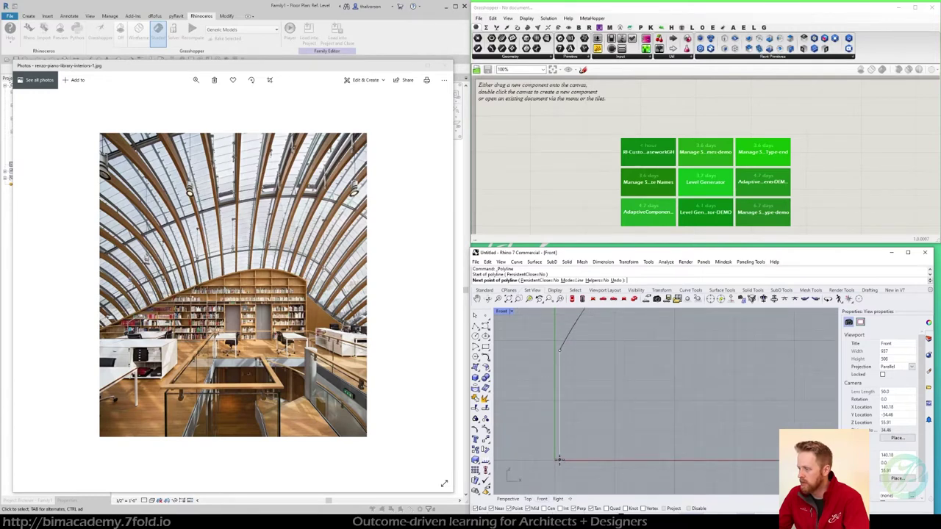
{"action": "left_click", "coordinate": [559, 461]}
{"action": "scroll", "coordinate": [594, 447], "scroll_direction": "down", "scroll_amount": 6}
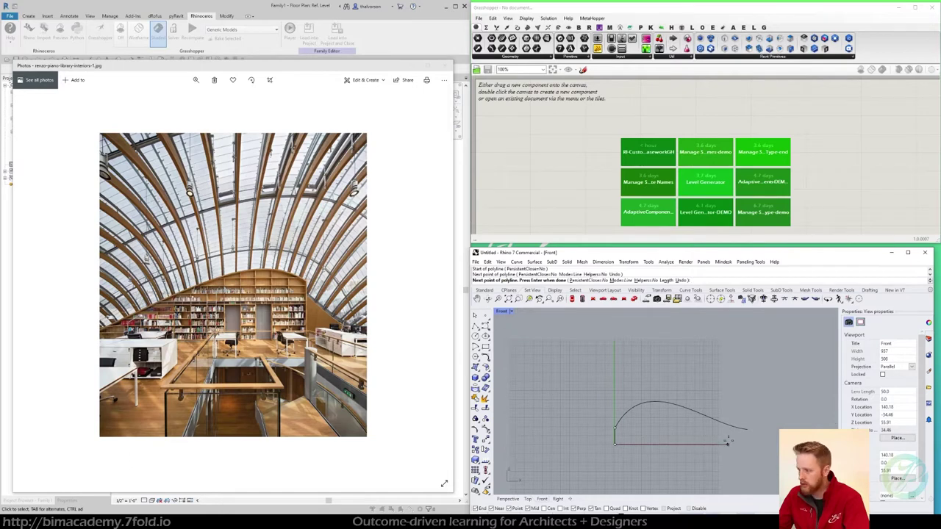
{"action": "scroll", "coordinate": [726, 441], "scroll_direction": "up", "scroll_amount": 3}
{"action": "scroll", "coordinate": [728, 441], "scroll_direction": "up", "scroll_amount": 2}
{"action": "left_click", "coordinate": [757, 446]}
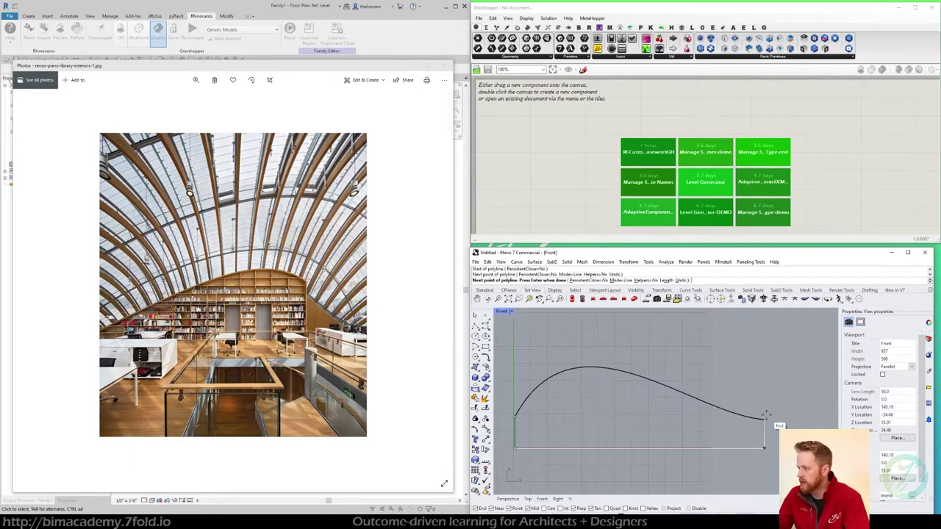
{"action": "left_click", "coordinate": [766, 417]}
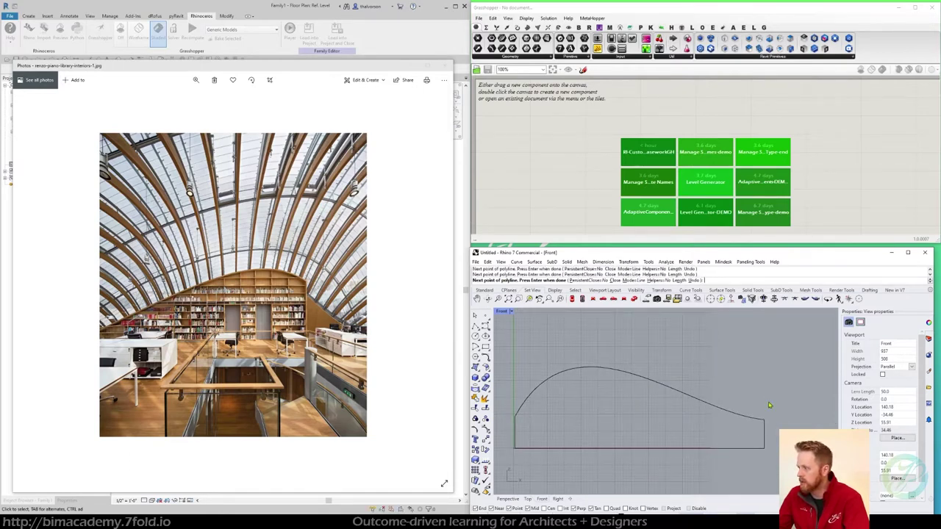
{"action": "key", "text": "Return"}
{"action": "scroll", "coordinate": [692, 382], "scroll_direction": "down", "scroll_amount": 2}
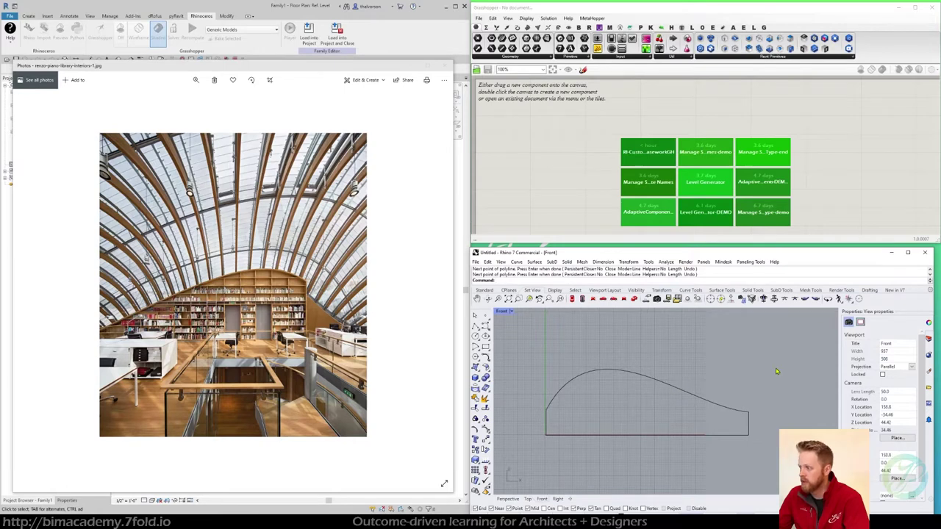
Join the arched curve and the polyline into one closed curve
{"action": "left_click_drag", "start_coordinate": [775, 368], "coordinate": [543, 450]}
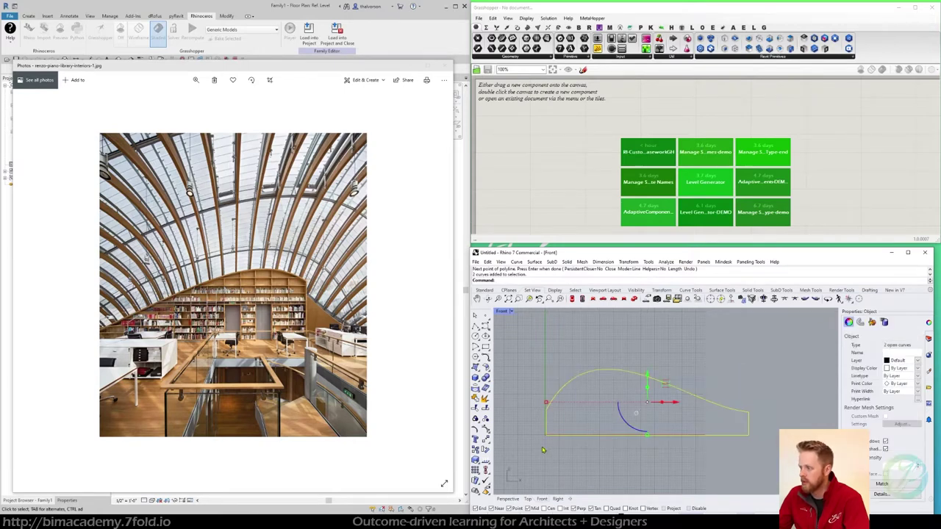
{"action": "left_click", "coordinate": [476, 403]}
{"action": "left_click", "coordinate": [629, 356]}
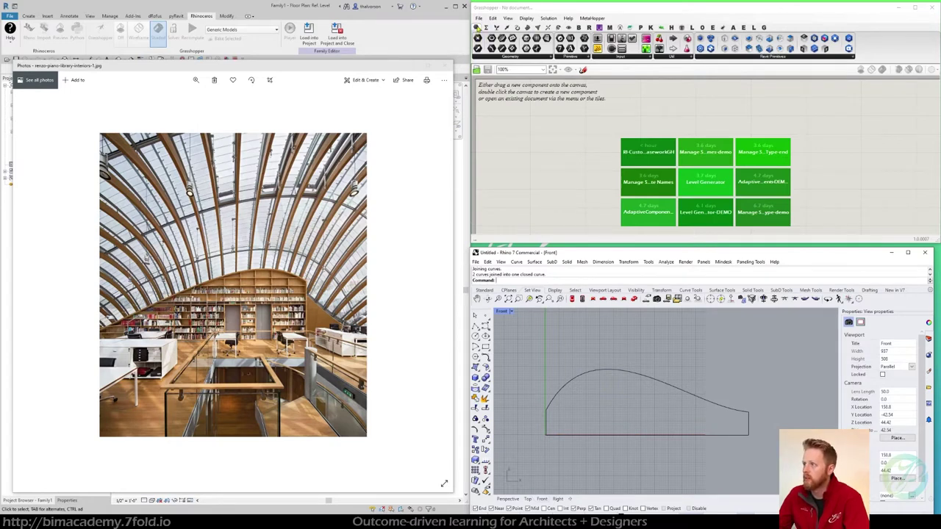
Add a Curve parameter to the Grasshopper canvas, reference the closed Rhino outline in it, and put the photo away
{"action": "left_click_drag", "start_coordinate": [500, 39], "coordinate": [556, 128]}
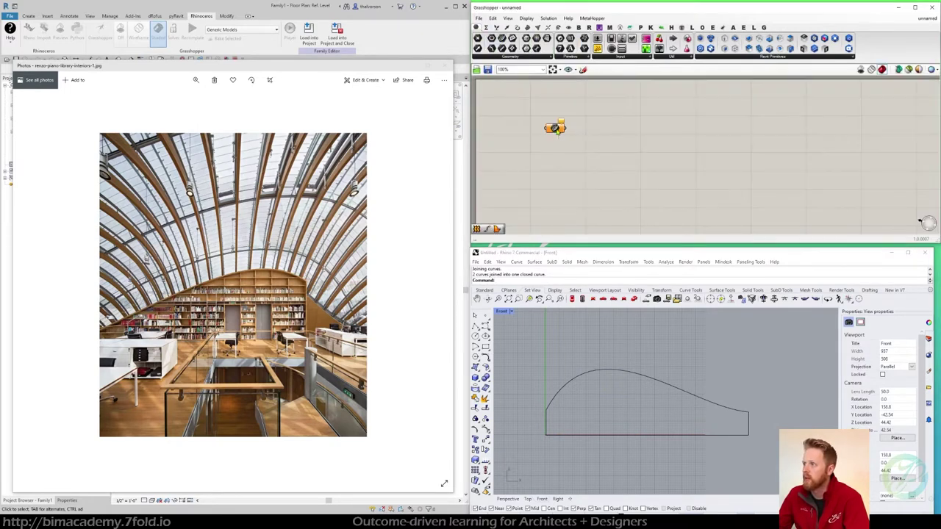
{"action": "right_click", "coordinate": [555, 128]}
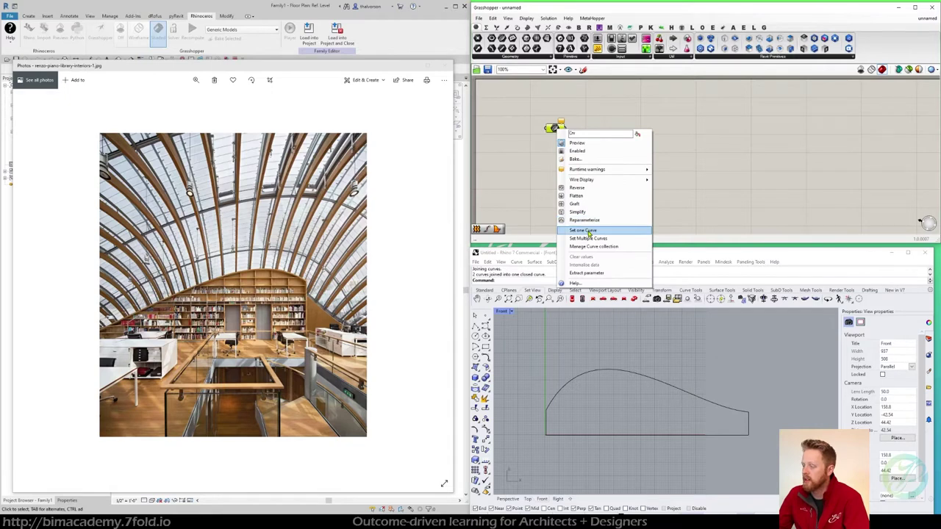
{"action": "left_click", "coordinate": [588, 234]}
{"action": "left_click", "coordinate": [588, 375]}
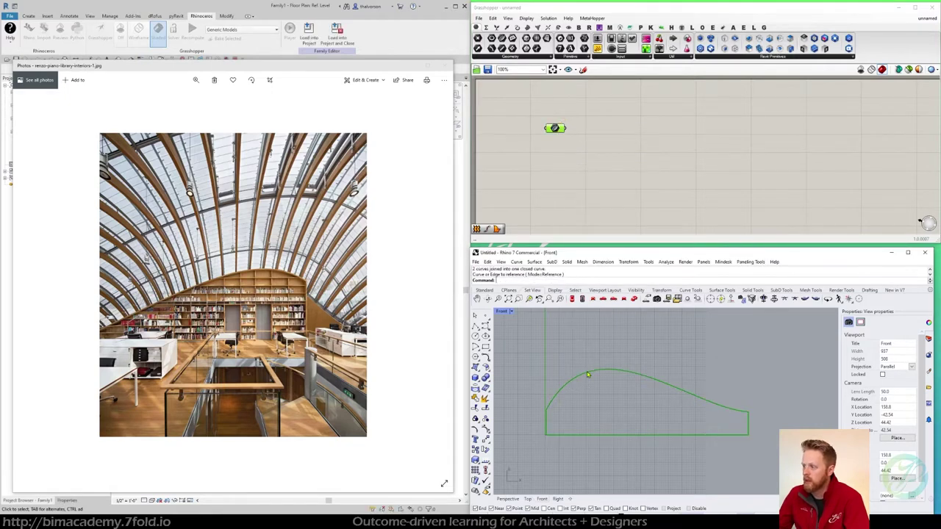
{"action": "left_click", "coordinate": [416, 65]}
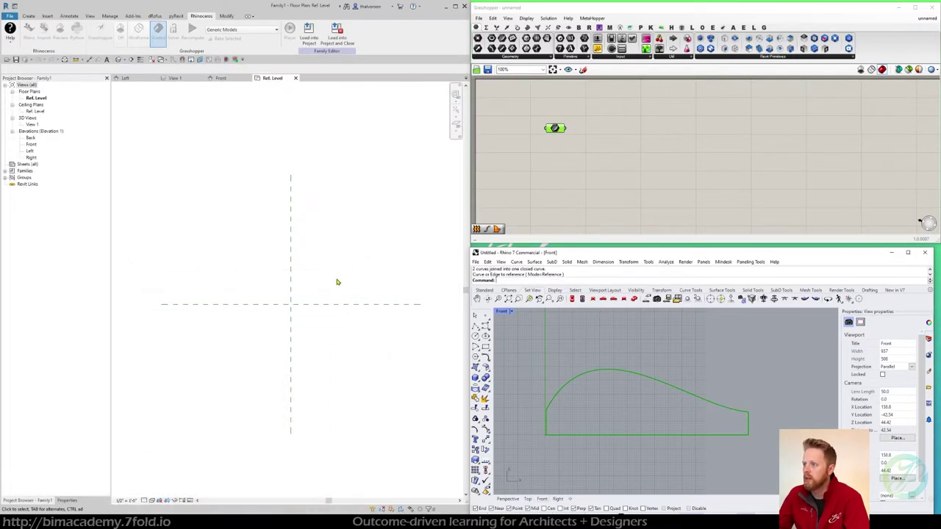
Open the family's 3D view in Revit and create a planar surface from the closed outline in Rhino
{"action": "double_click", "coordinate": [29, 125]}
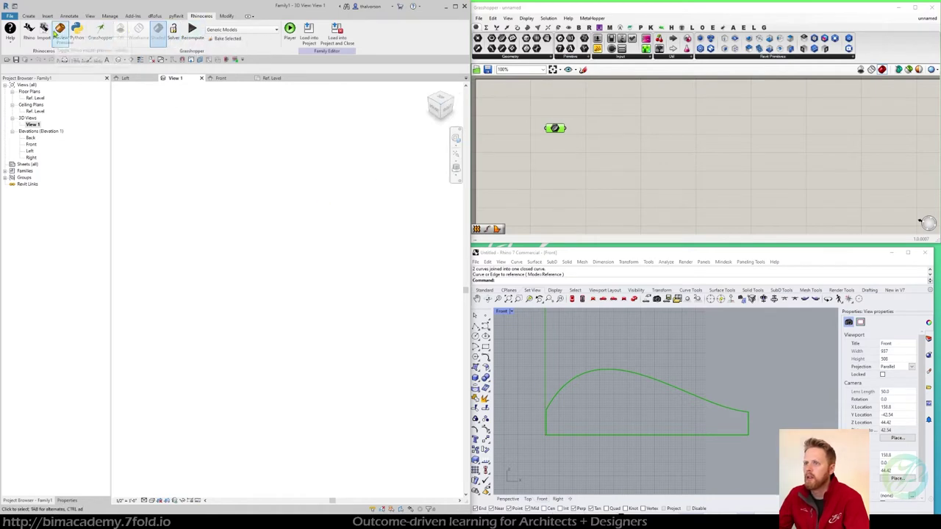
{"action": "left_click", "coordinate": [629, 346]}
{"action": "left_click", "coordinate": [560, 393]}
{"action": "left_click", "coordinate": [479, 374]}
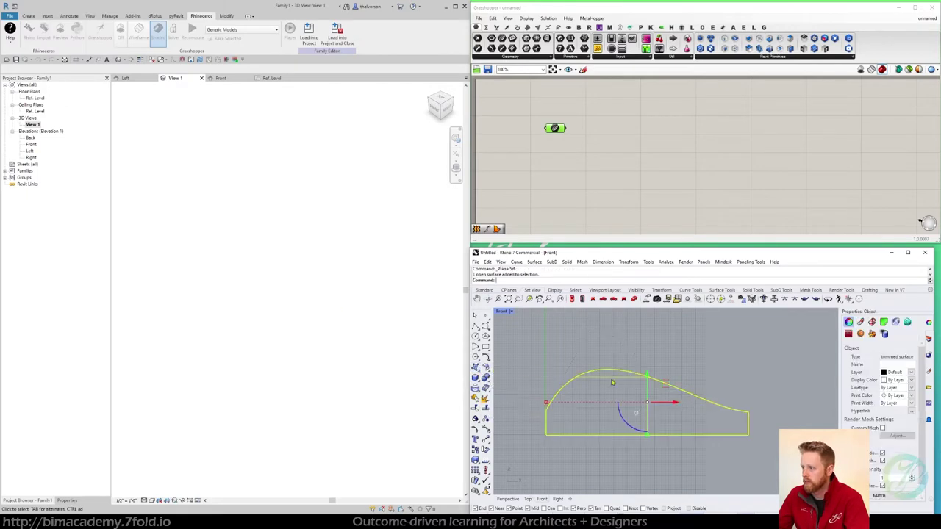
{"action": "left_click", "coordinate": [641, 359]}
{"action": "left_click", "coordinate": [644, 376]}
Check the family's Front elevation and 3D view for the Rhino geometry
{"action": "left_click", "coordinate": [221, 78]}
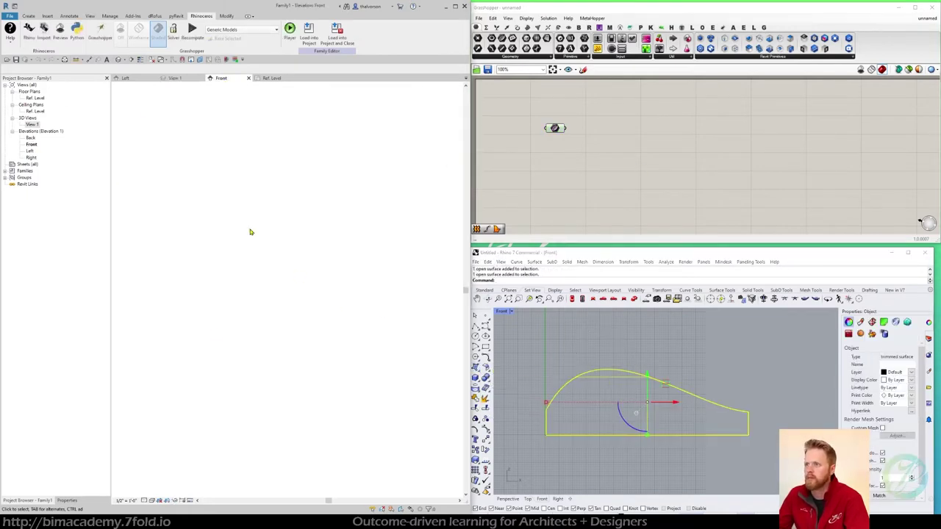
{"action": "left_click", "coordinate": [843, 121]}
{"action": "left_click", "coordinate": [737, 351]}
{"action": "left_click", "coordinate": [175, 78]}
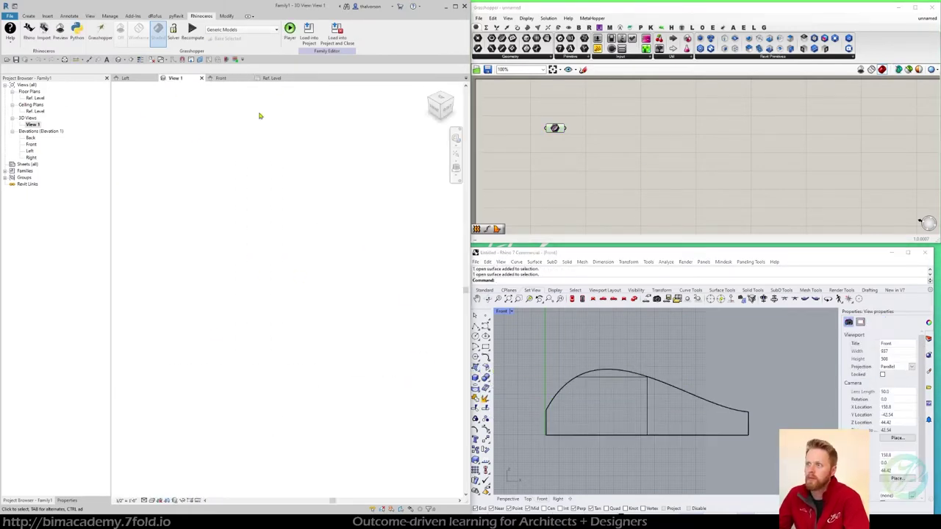
Close the current family and open the RI-0005-Adaptive4pt-wFraming project in its 3D view
{"action": "left_click", "coordinate": [11, 16]}
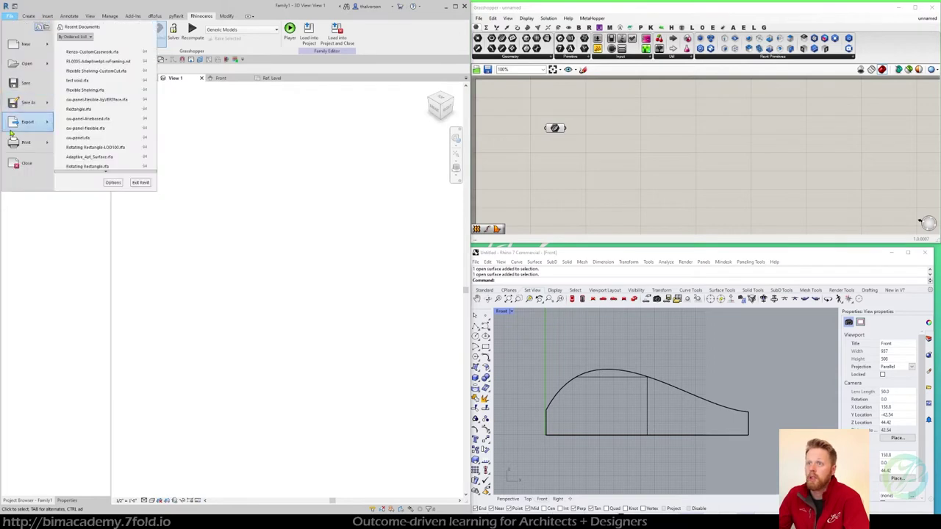
{"action": "left_click", "coordinate": [24, 164]}
{"action": "key", "text": "ctrl+d"}
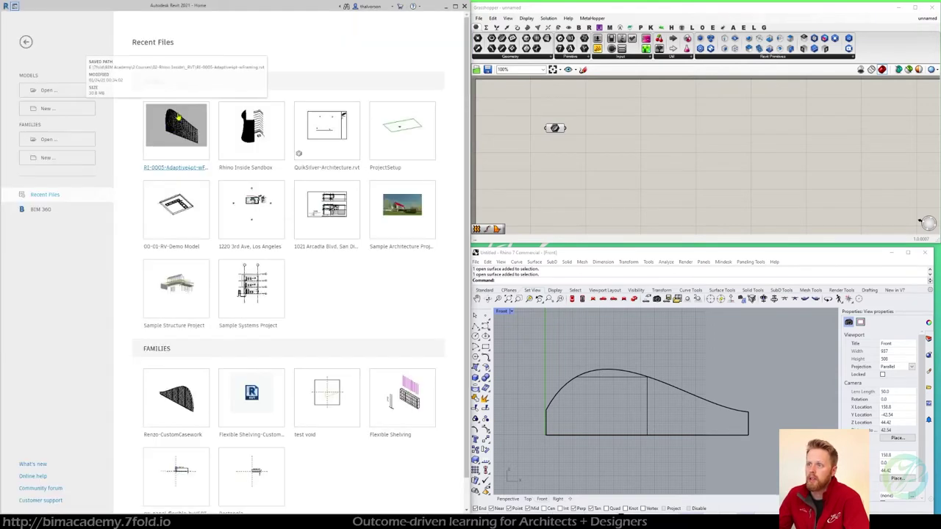
{"action": "left_click", "coordinate": [46, 109]}
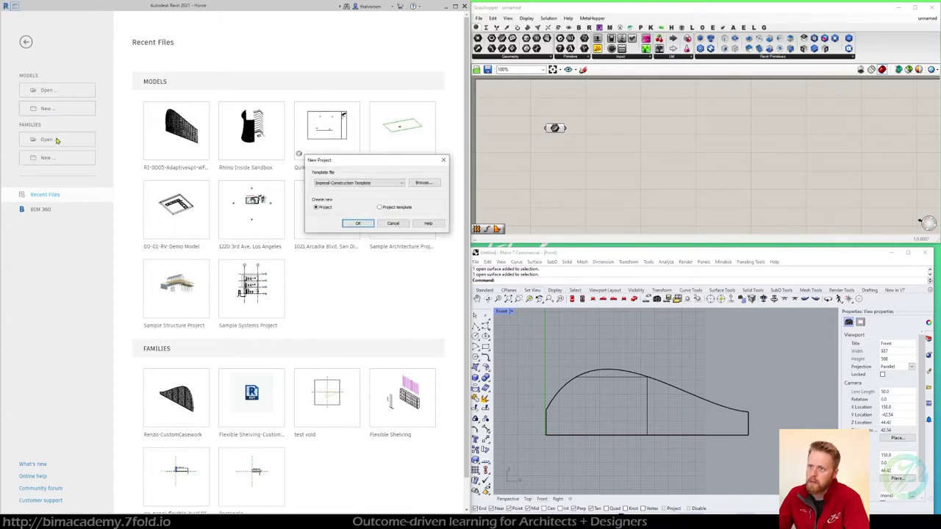
{"action": "left_click", "coordinate": [358, 224]}
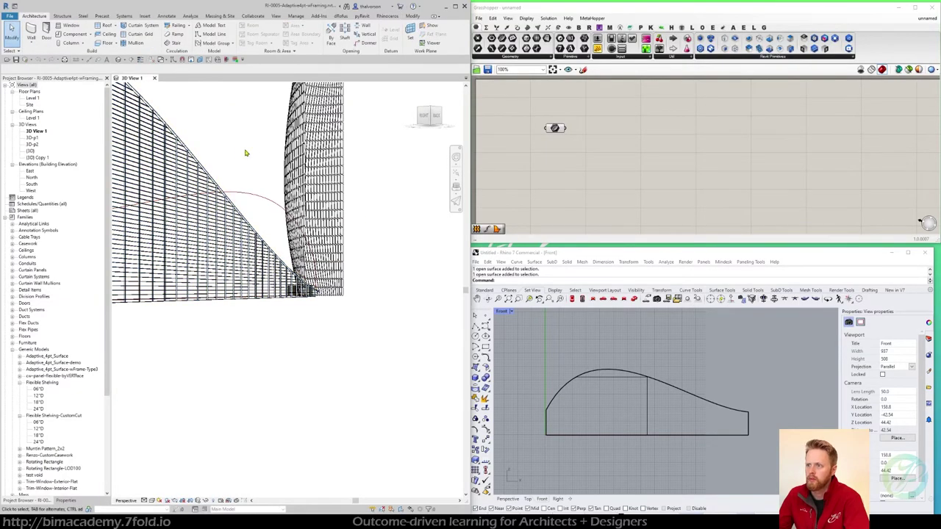
{"action": "middle_click_drag", "start_coordinate": [245, 153], "coordinate": [211, 210], "text": "shift"}
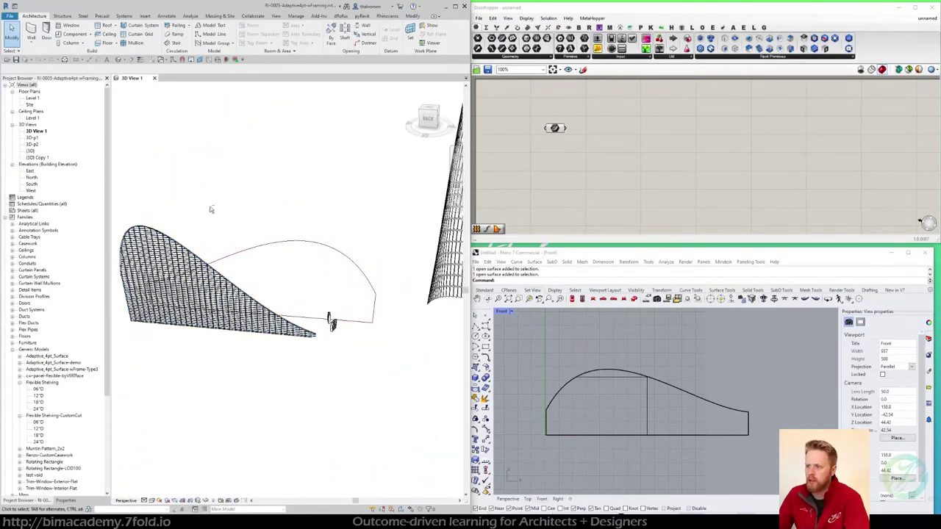
{"action": "middle_click_drag", "start_coordinate": [350, 256], "coordinate": [341, 289], "text": "shift"}
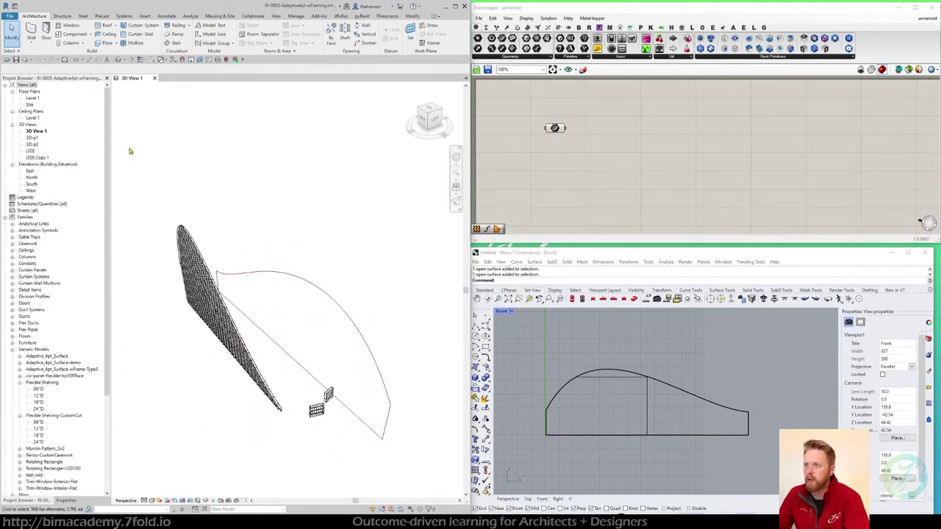
Create a new family from the English-Imperial Generic Model.rft template and open its 3D view
{"action": "left_click", "coordinate": [14, 16]}
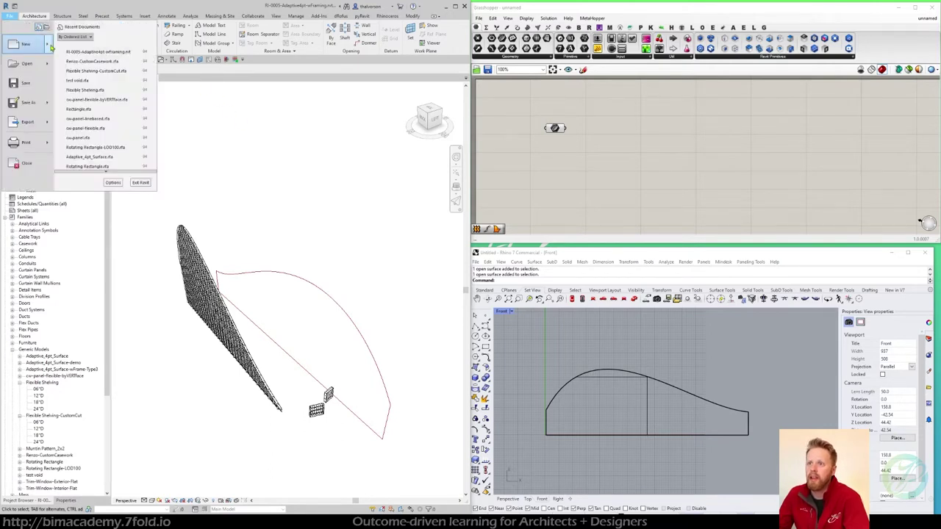
{"action": "mouse_move", "coordinate": [29, 44]}
{"action": "left_click", "coordinate": [86, 64]}
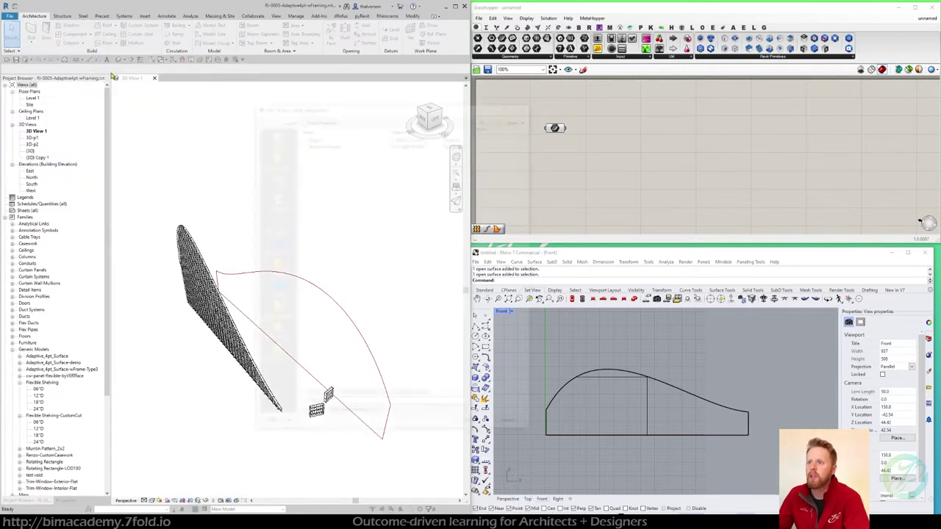
{"action": "double_click", "coordinate": [315, 143]}
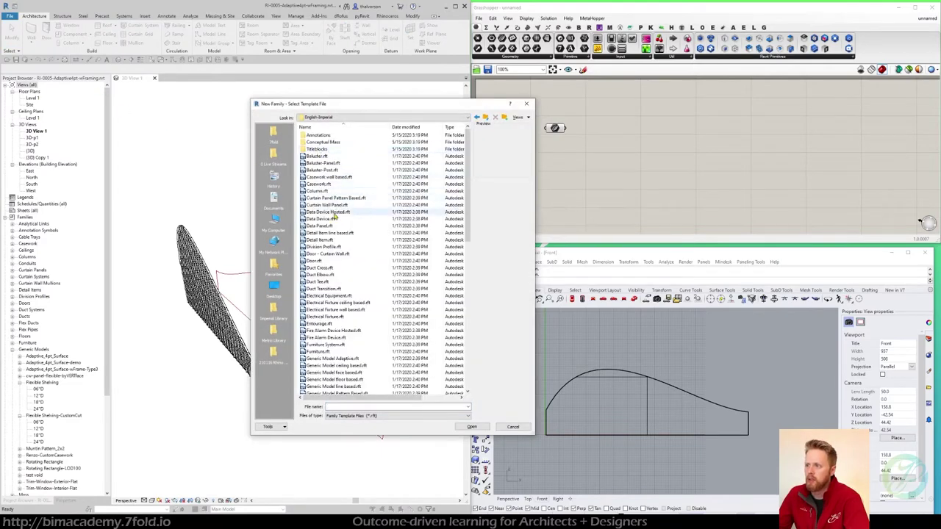
{"action": "scroll", "coordinate": [345, 311], "scroll_direction": "down", "scroll_amount": 4}
{"action": "left_click", "coordinate": [331, 296]}
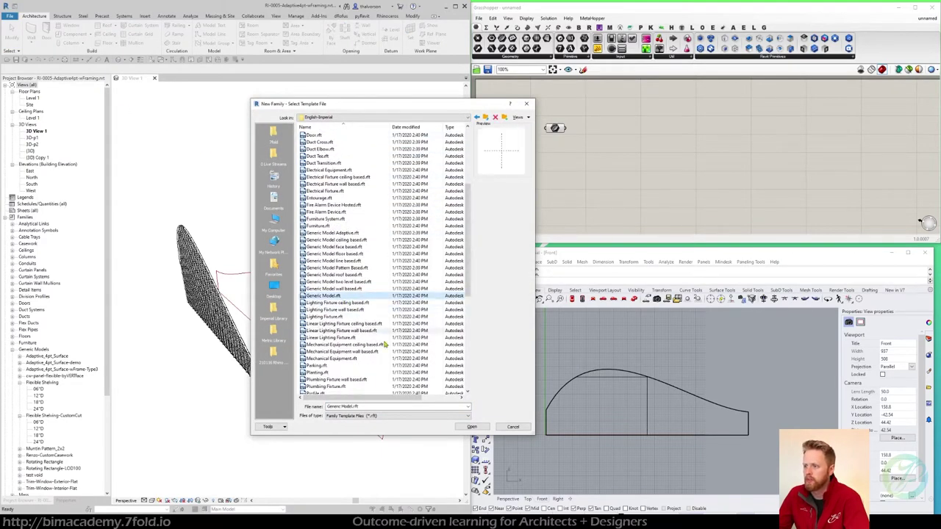
{"action": "left_click", "coordinate": [471, 426]}
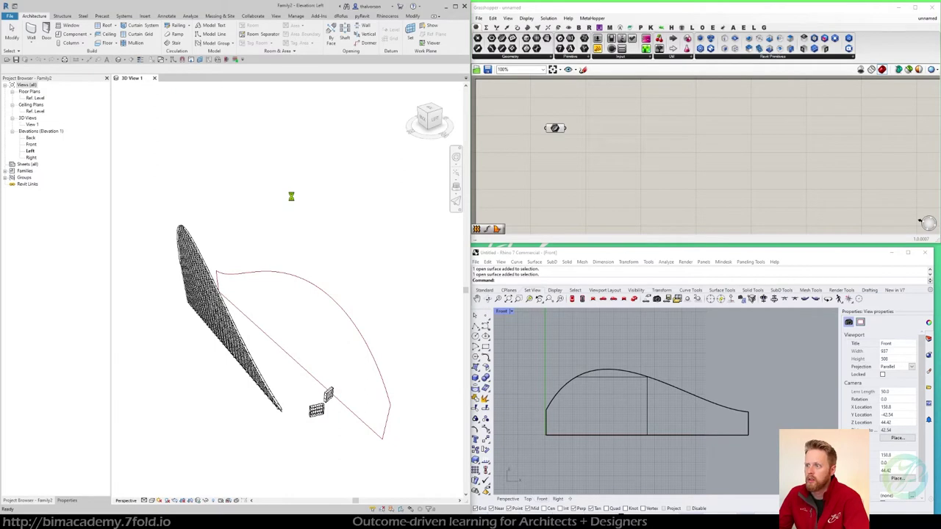
{"action": "double_click", "coordinate": [31, 124]}
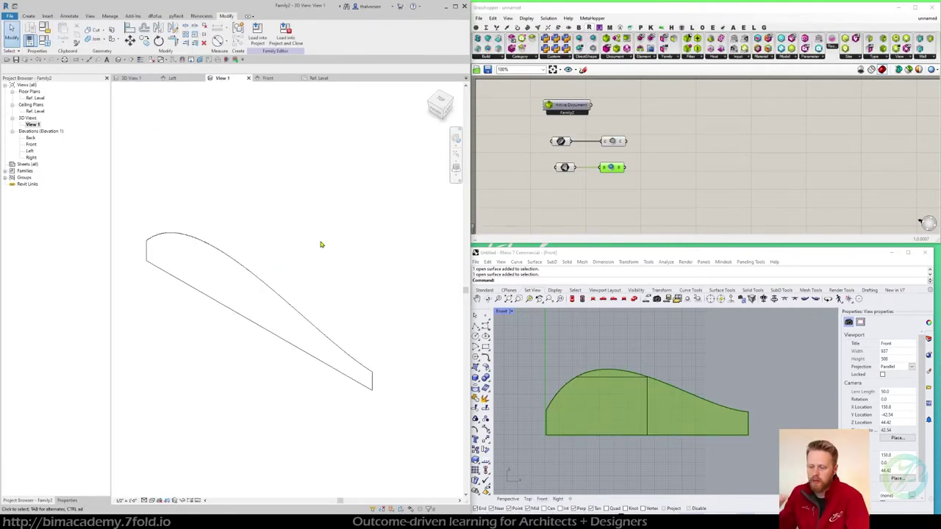
Inspect the curve outline in the family's 3D view and compare it with the surface preview in the project's 3D view
{"action": "middle_click_drag", "start_coordinate": [300, 273], "coordinate": [272, 210], "text": "shift"}
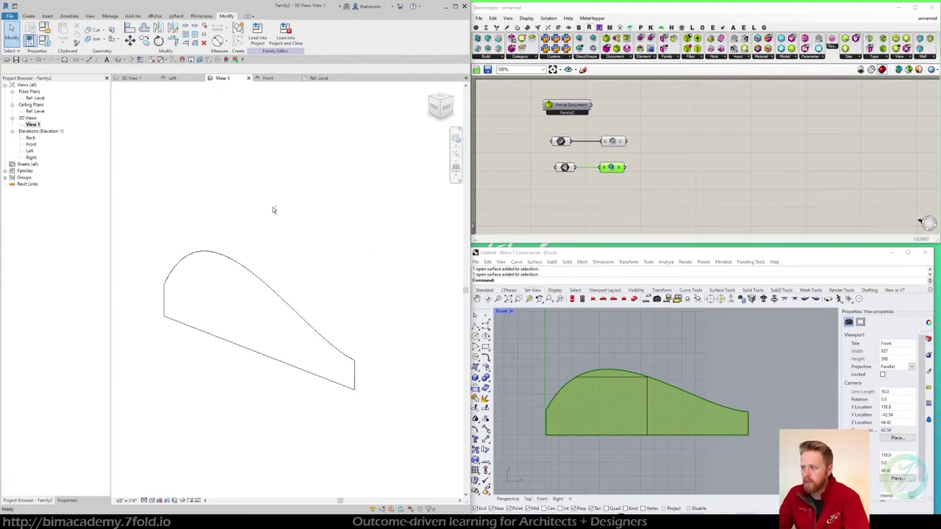
{"action": "left_click", "coordinate": [262, 271]}
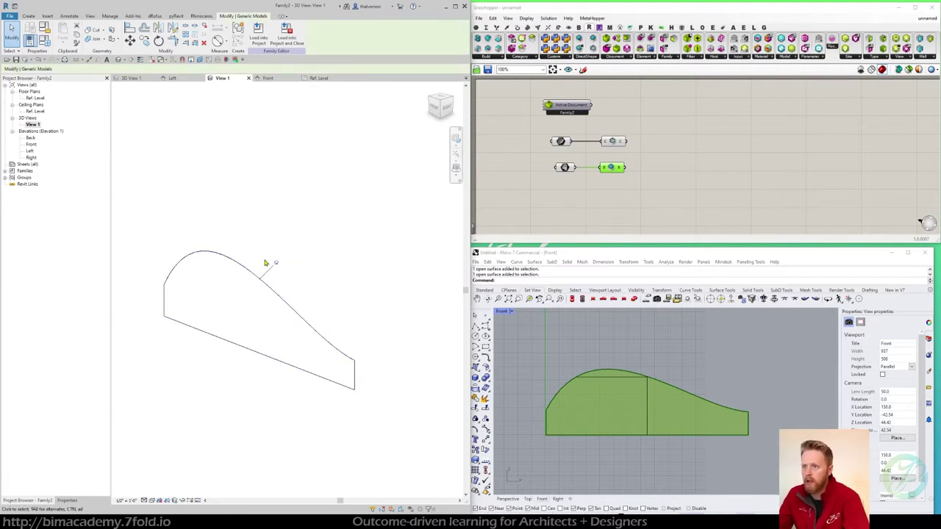
{"action": "left_click", "coordinate": [137, 78]}
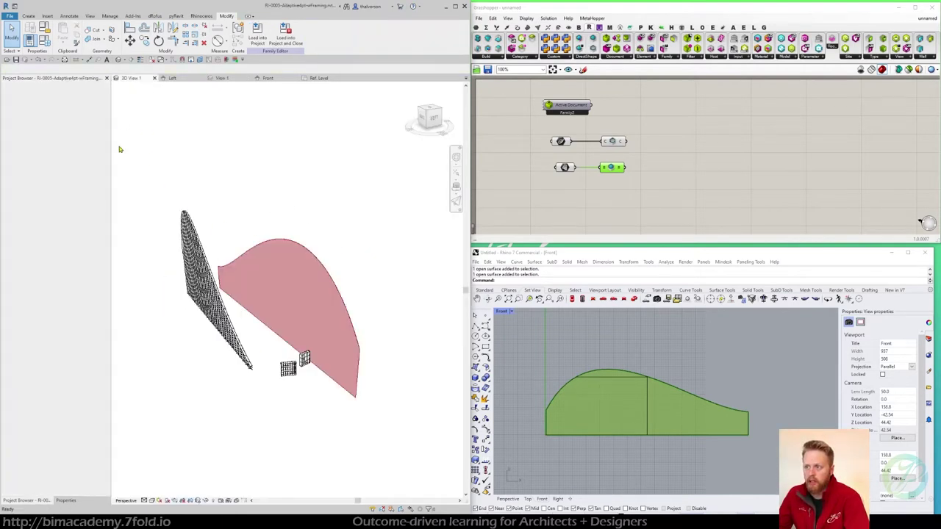
{"action": "middle_click_drag", "start_coordinate": [294, 294], "coordinate": [359, 238], "text": "shift"}
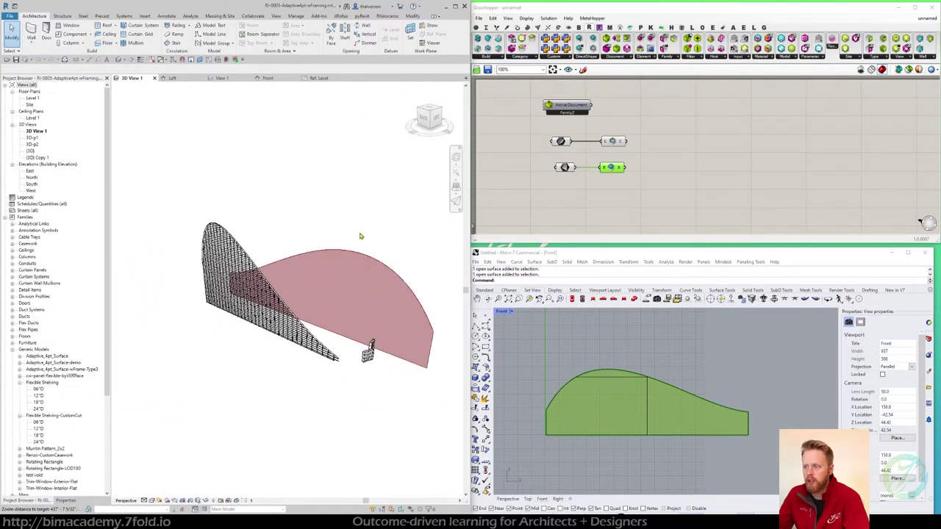
{"action": "scroll", "coordinate": [322, 253], "scroll_direction": "up", "scroll_amount": 1}
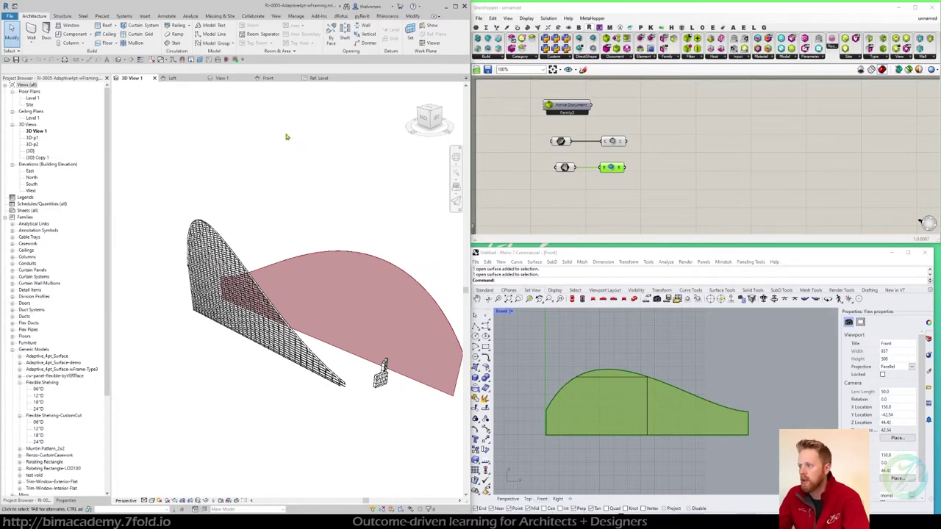
Close the new family's Ref. Level, Front and Left views
{"action": "left_click", "coordinate": [315, 79]}
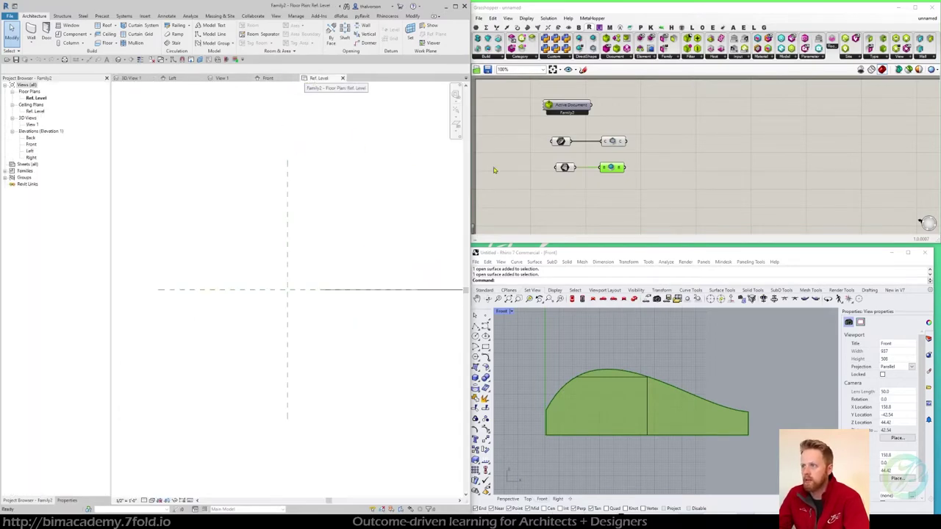
{"action": "left_click", "coordinate": [342, 79]}
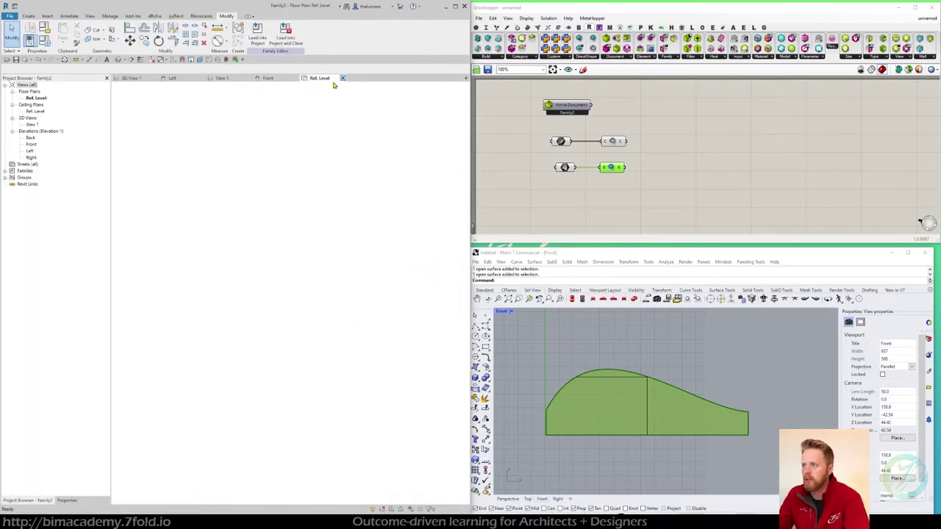
{"action": "left_click", "coordinate": [269, 78]}
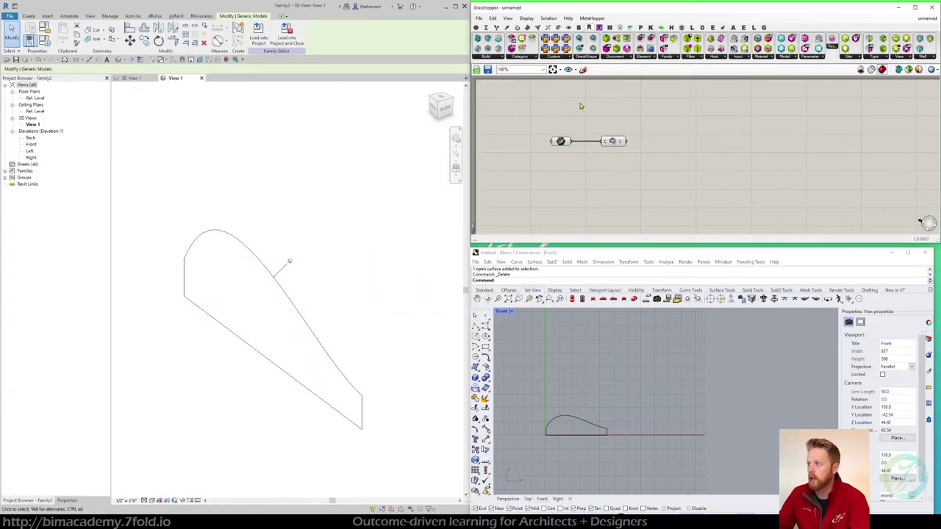
Move the curve DirectShape component above the Curve parameter on the Grasshopper canvas and review the available DirectShape components
{"action": "left_click_drag", "start_coordinate": [621, 102], "coordinate": [546, 148]}
{"action": "left_click_drag", "start_coordinate": [640, 192], "coordinate": [634, 172]}
{"action": "left_click_drag", "start_coordinate": [615, 143], "coordinate": [621, 95]}
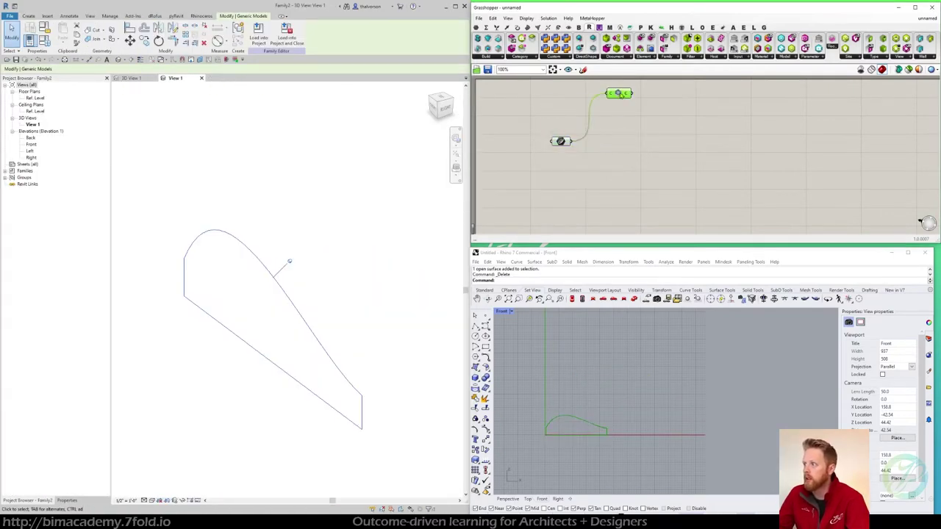
{"action": "middle_click", "coordinate": [624, 138]}
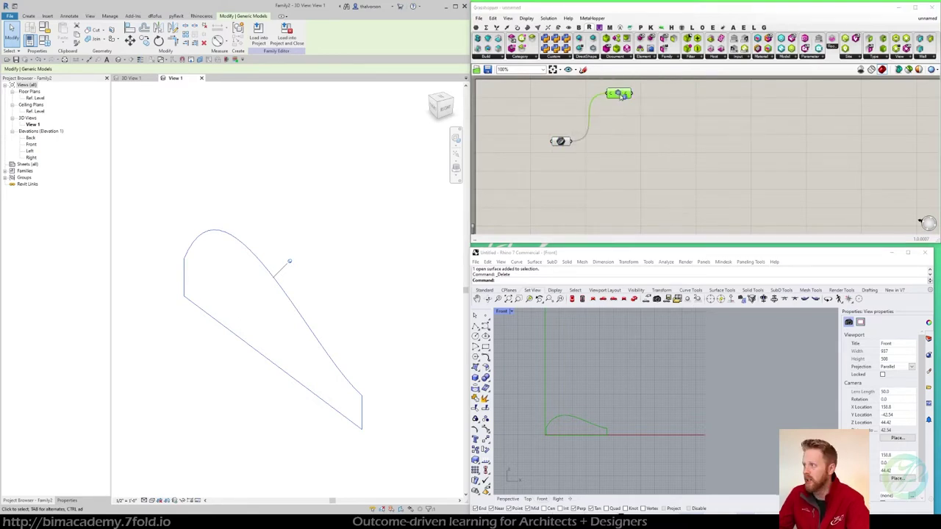
{"action": "left_click", "coordinate": [592, 58]}
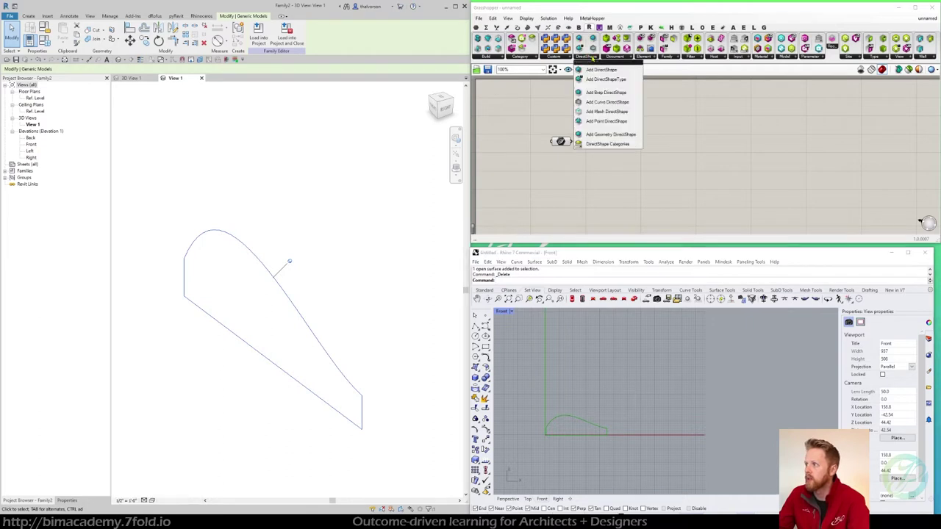
{"action": "left_click", "coordinate": [625, 102]}
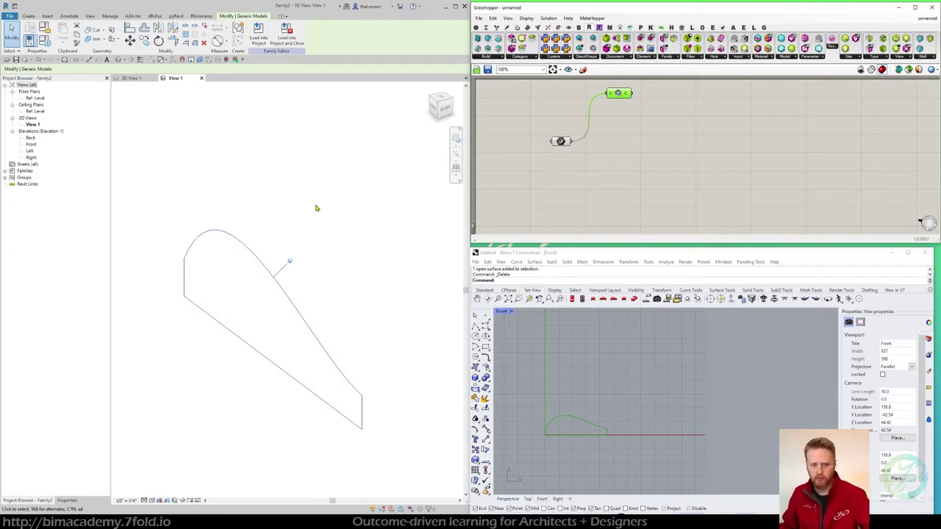
{"action": "left_click", "coordinate": [608, 182]}
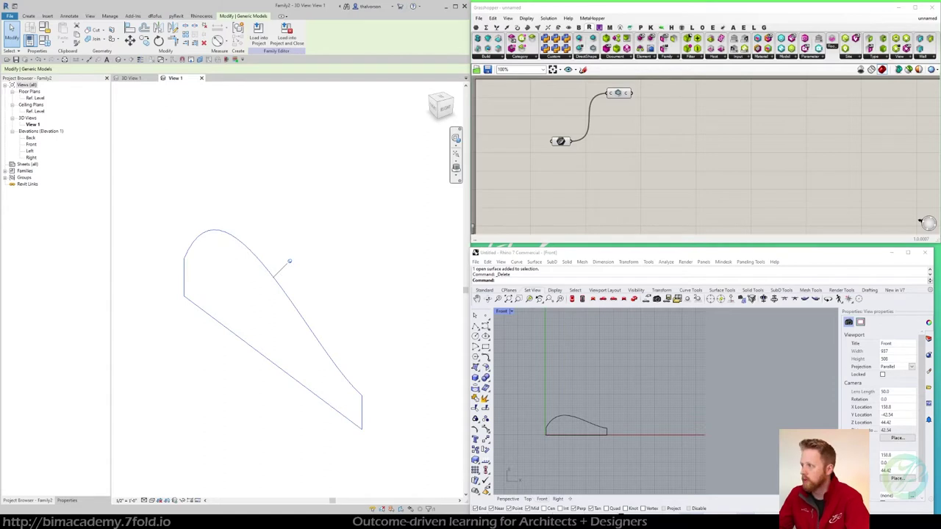
{"action": "left_click", "coordinate": [696, 198]}
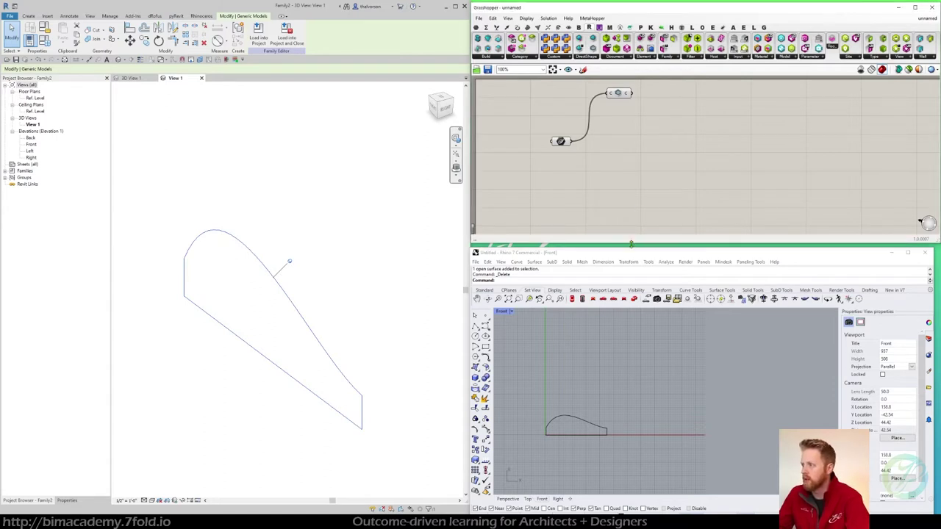
Enlarge the Grasshopper window, add a Boundary Surfaces component, and connect the Curve parameter to its edges input
{"action": "left_click_drag", "start_coordinate": [631, 244], "coordinate": [631, 307]}
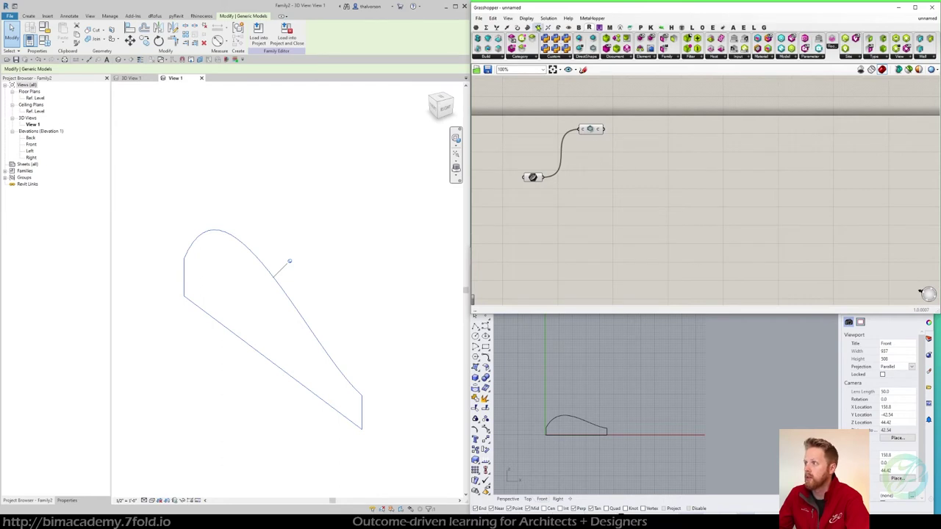
{"action": "left_click", "coordinate": [536, 27]}
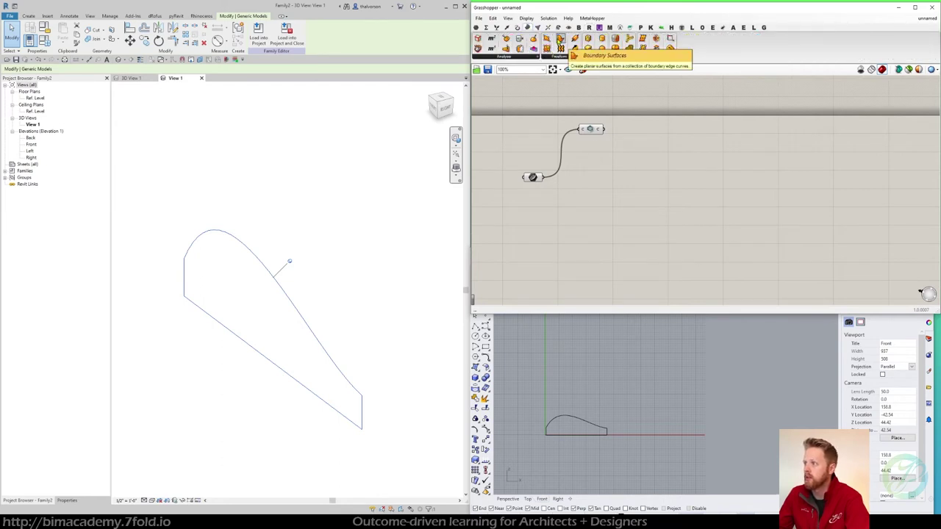
{"action": "left_click_drag", "start_coordinate": [560, 38], "coordinate": [556, 209]}
{"action": "mouse_move", "coordinate": [583, 194]}
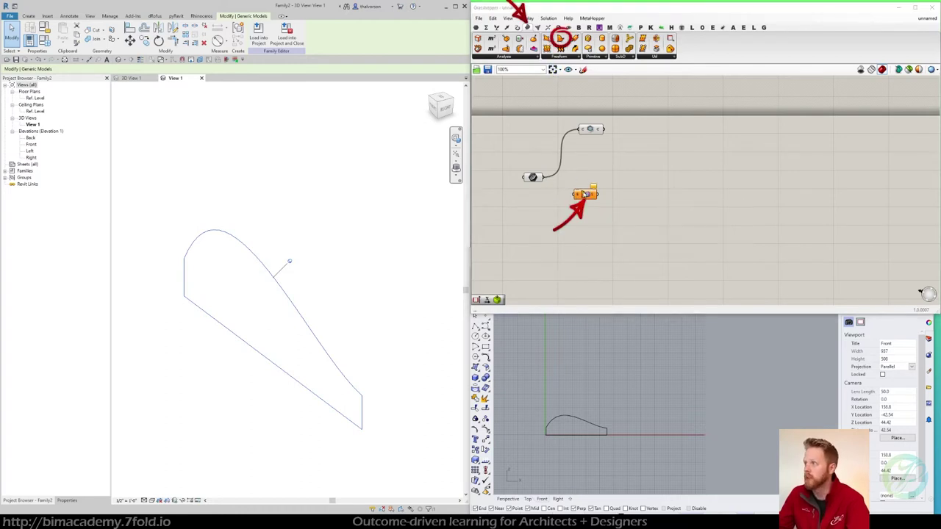
{"action": "left_click_drag", "start_coordinate": [545, 177], "coordinate": [575, 198]}
{"action": "left_click", "coordinate": [580, 199]}
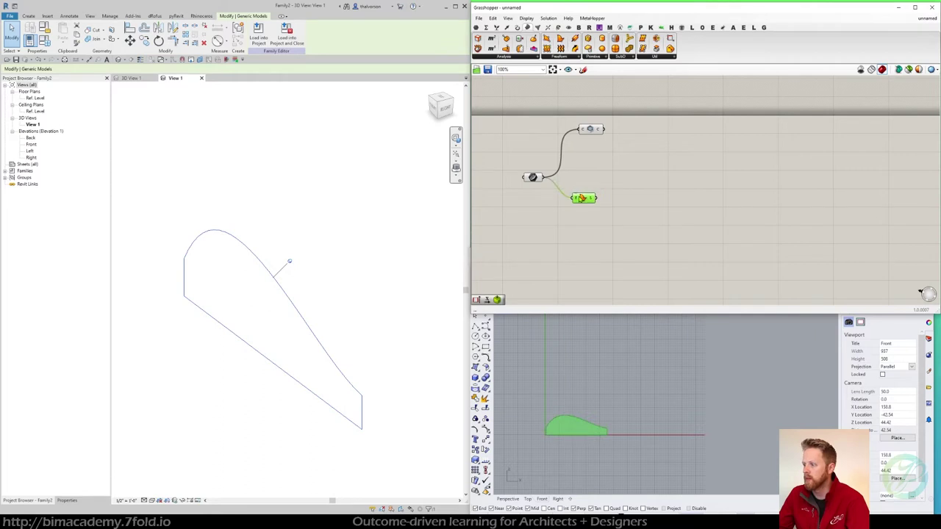
{"action": "scroll", "coordinate": [554, 395], "scroll_direction": "up", "scroll_amount": 5}
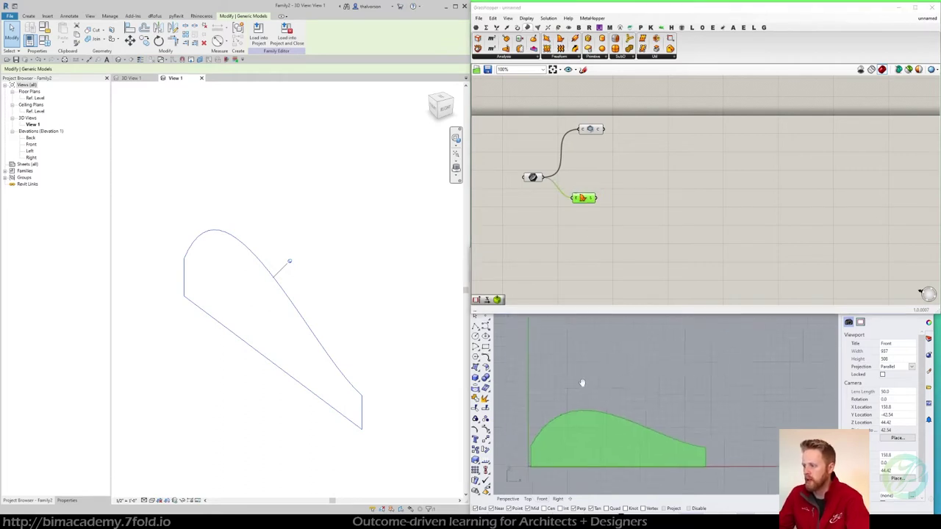
Widen the Rhino window and frame the surface preview in the Perspective view
{"action": "right_click_drag", "start_coordinate": [582, 383], "coordinate": [586, 381]}
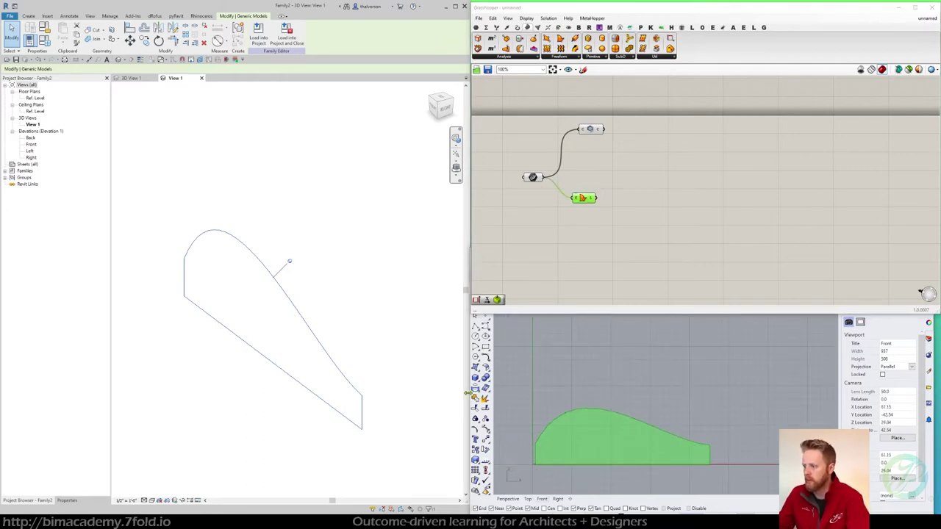
{"action": "left_click_drag", "start_coordinate": [472, 394], "coordinate": [364, 394]}
{"action": "scroll", "coordinate": [527, 387], "scroll_direction": "down", "scroll_amount": 2}
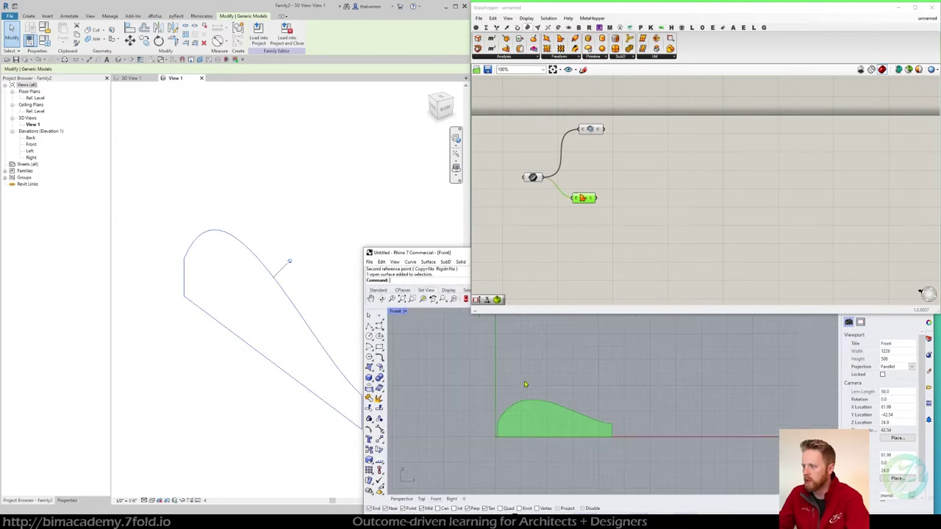
{"action": "left_click", "coordinate": [402, 500]}
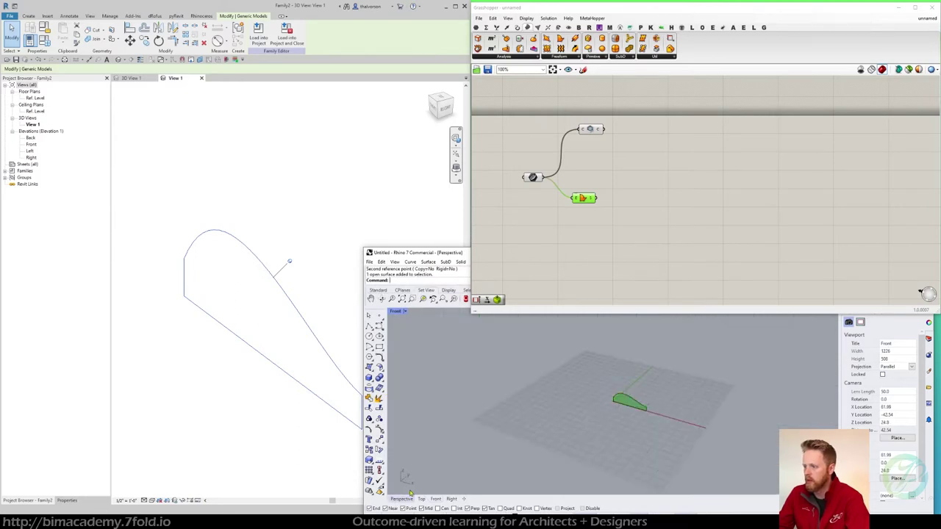
{"action": "scroll", "coordinate": [582, 429], "scroll_direction": "down", "scroll_amount": 2}
{"action": "scroll", "coordinate": [619, 412], "scroll_direction": "up", "scroll_amount": 9}
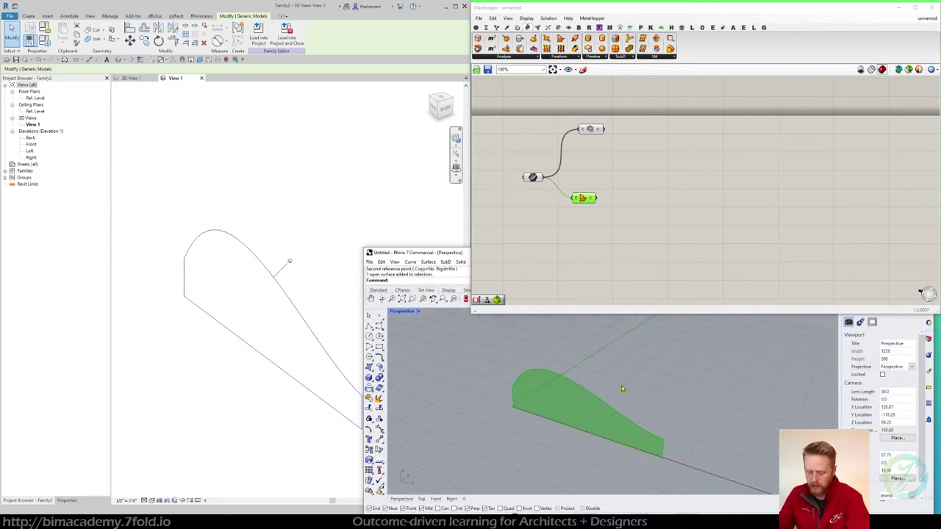
{"action": "right_click_drag", "start_coordinate": [622, 388], "coordinate": [549, 388]}
{"action": "scroll", "coordinate": [563, 381], "scroll_direction": "up", "scroll_amount": 2}
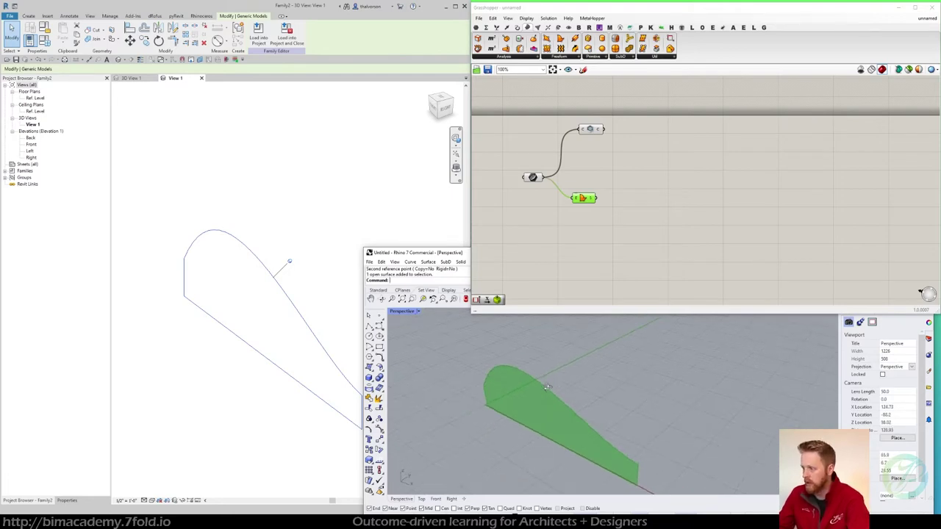
Set the Perspective viewport to the Arctic display mode and clear the component selection in Grasshopper
{"action": "left_click", "coordinate": [419, 312]}
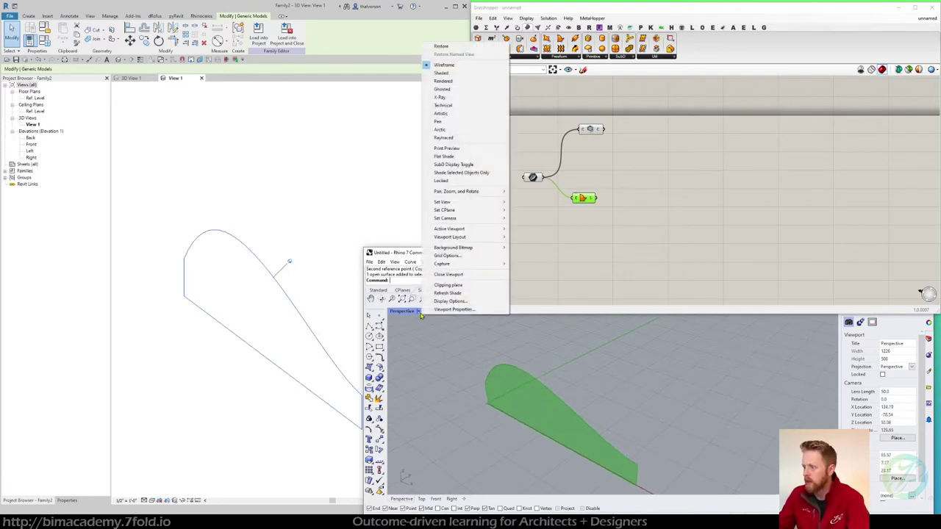
{"action": "left_click", "coordinate": [442, 130]}
{"action": "left_click", "coordinate": [697, 237]}
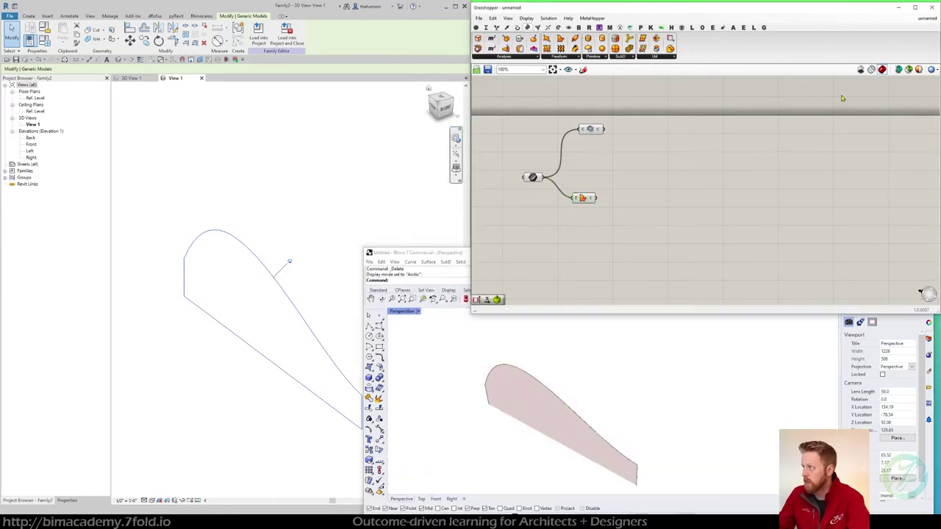
Move the Boundary Surfaces component level with the Curve parameter on the Grasshopper canvas
{"action": "left_click_drag", "start_coordinate": [585, 197], "coordinate": [592, 179]}
{"action": "left_click", "coordinate": [588, 209]}
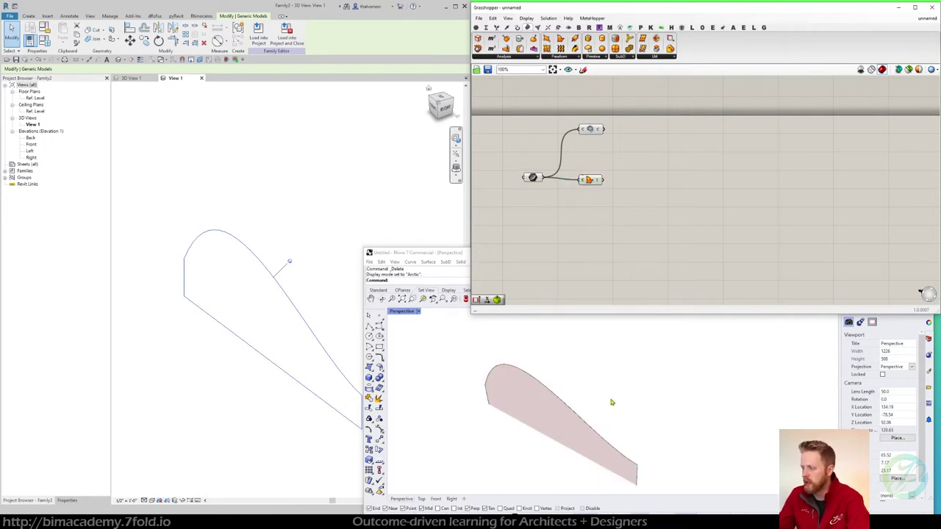
{"action": "mouse_move", "coordinate": [611, 402]}
{"action": "right_mouse_down"}
{"action": "mouse_move", "coordinate": [630, 411]}
{"action": "mouse_move", "coordinate": [634, 380]}
{"action": "mouse_move", "coordinate": [622, 412]}
{"action": "mouse_move", "coordinate": [625, 400]}
{"action": "right_mouse_up"}
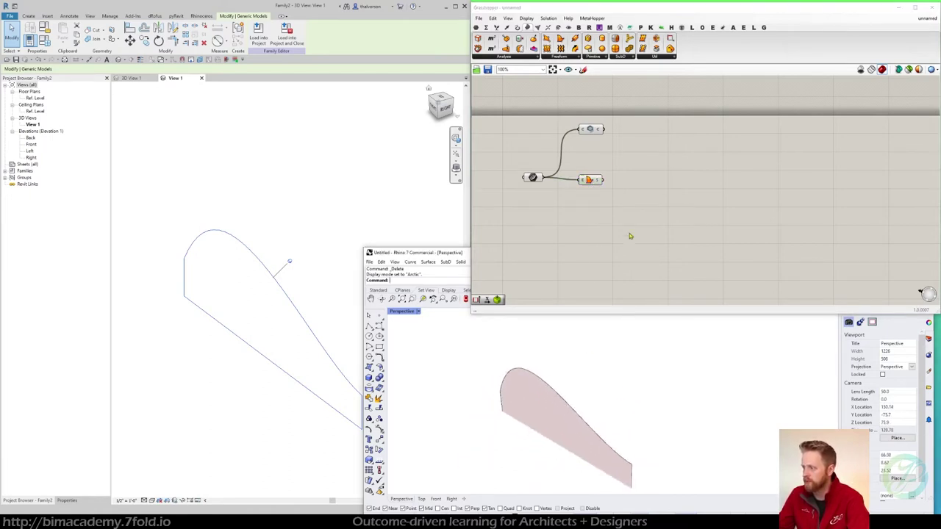
{"action": "left_click", "coordinate": [630, 236]}
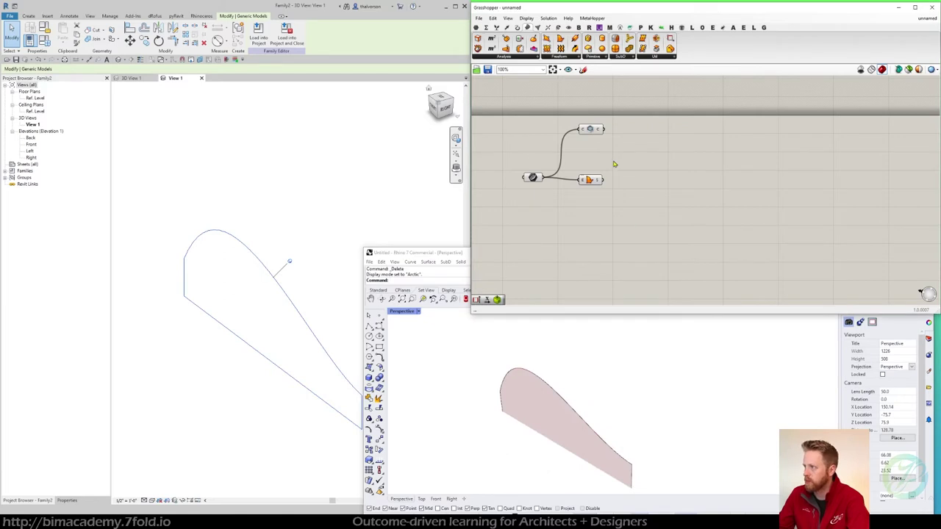
Add an Edges from Directions component and connect the Boundary Surfaces output to its brep input
{"action": "left_click", "coordinate": [644, 57]}
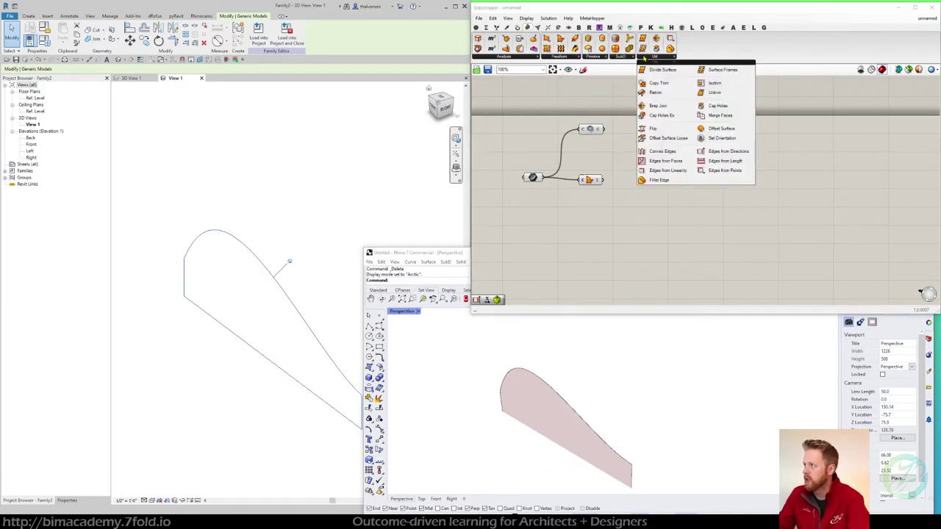
{"action": "left_click", "coordinate": [726, 152]}
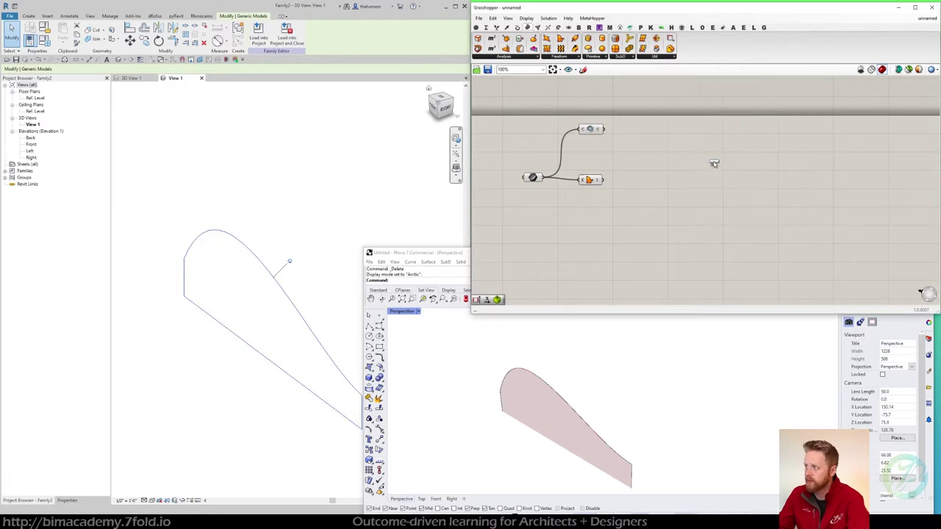
{"action": "left_click", "coordinate": [647, 189]}
{"action": "scroll", "coordinate": [614, 185], "scroll_direction": "up", "scroll_amount": 2}
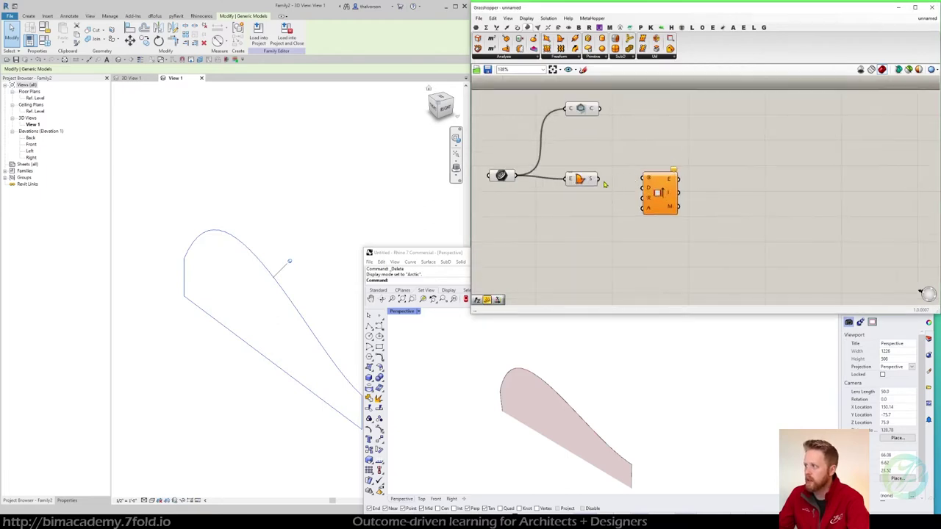
{"action": "left_click_drag", "start_coordinate": [599, 179], "coordinate": [666, 187]}
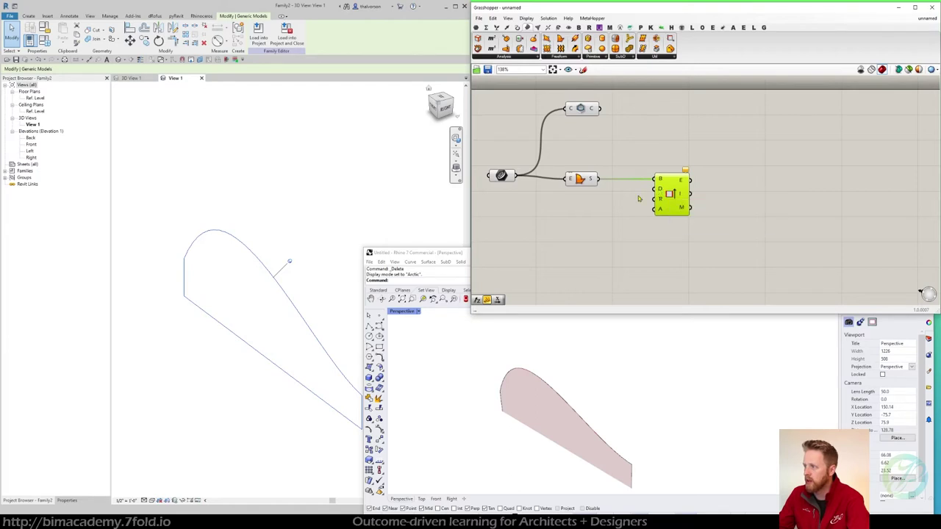
Set the Perspective viewport in Rhino to the Wireframe display mode
{"action": "double_click", "coordinate": [598, 208]}
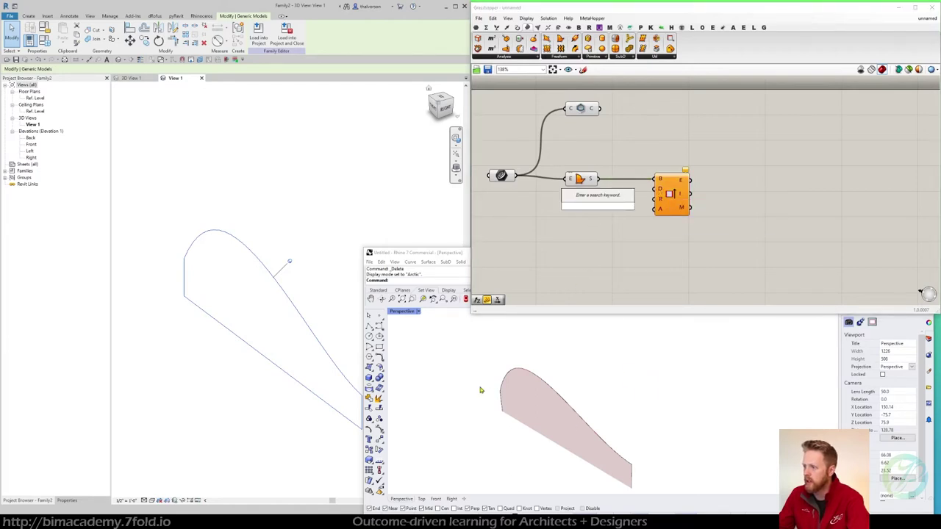
{"action": "left_click", "coordinate": [417, 312]}
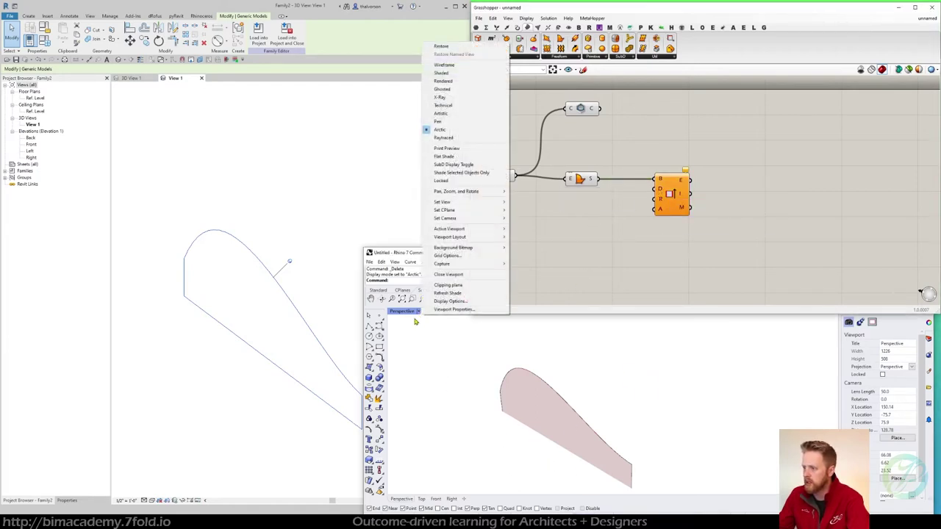
{"action": "left_click", "coordinate": [453, 69]}
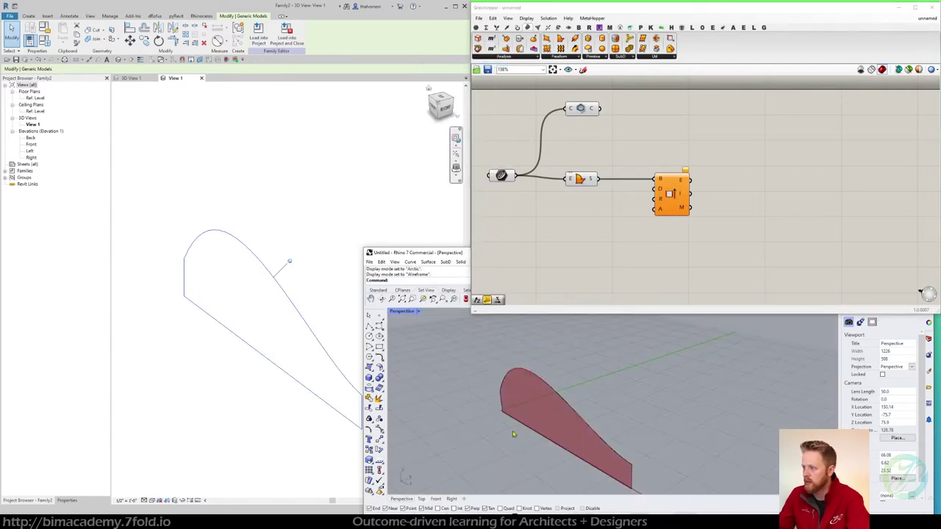
{"action": "right_click_drag", "start_coordinate": [664, 445], "coordinate": [547, 436]}
Add a Unit X component below Boundary Surfaces and connect it to the direction input of Edges from Directions
{"action": "double_click", "coordinate": [581, 258]}
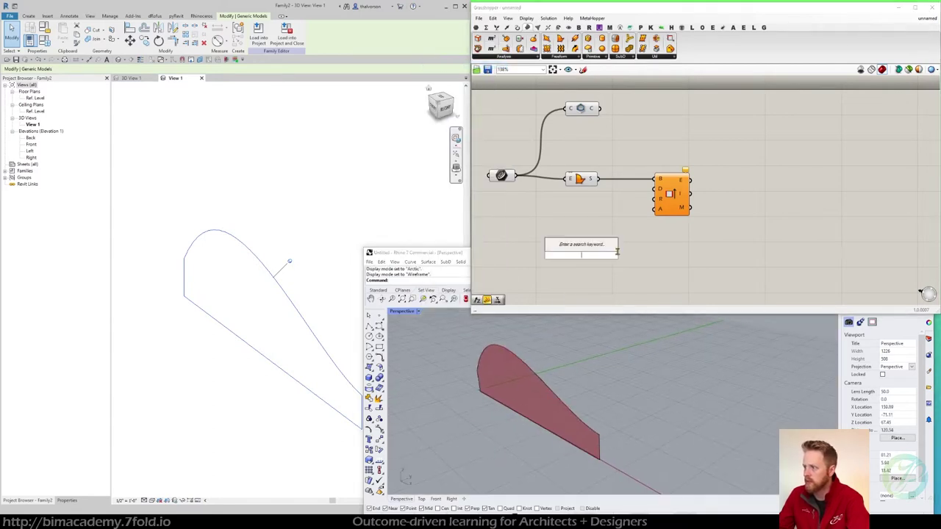
{"action": "type", "text": "x"}
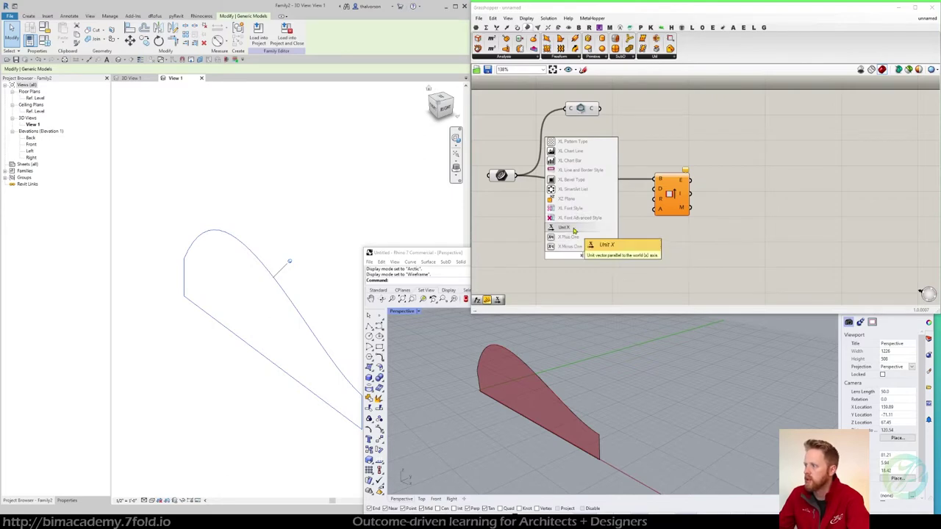
{"action": "left_click", "coordinate": [575, 231]}
{"action": "left_click_drag", "start_coordinate": [581, 255], "coordinate": [597, 214]}
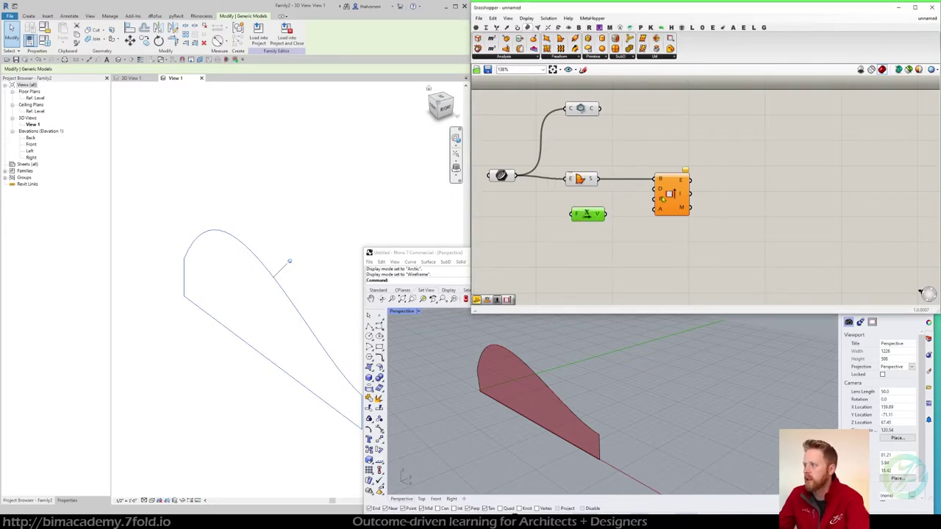
{"action": "left_click_drag", "start_coordinate": [658, 196], "coordinate": [605, 214]}
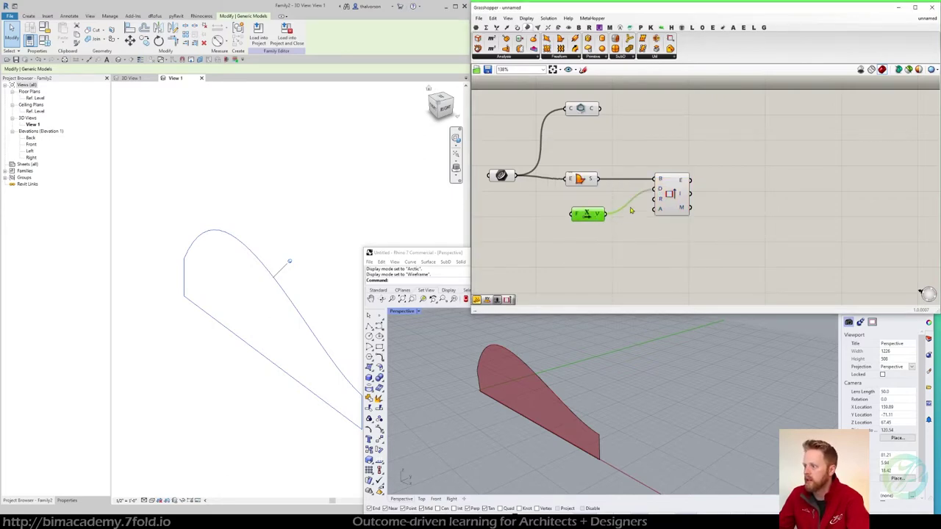
Preview the edge picked by Edges from Directions and inspect it against the closed outline in the Perspective view
{"action": "left_click", "coordinate": [670, 197]}
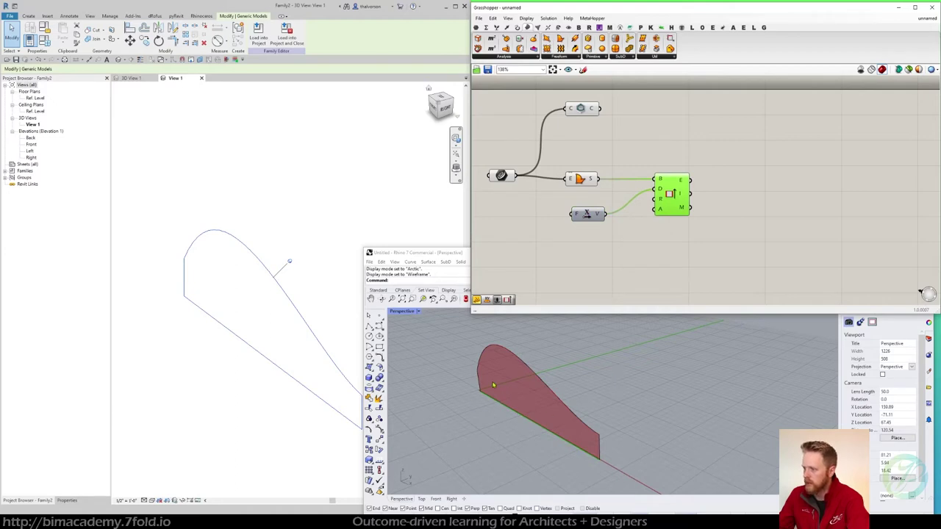
{"action": "right_click_drag", "start_coordinate": [494, 384], "coordinate": [517, 409]}
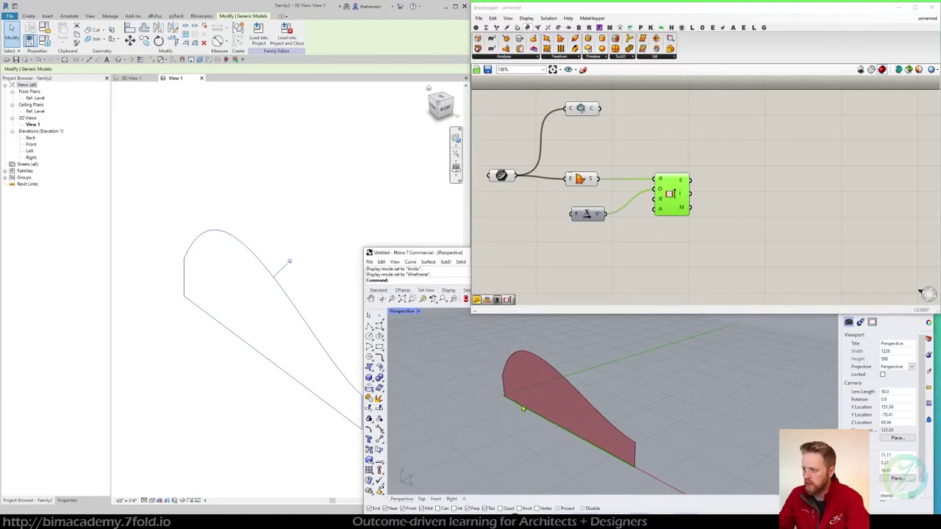
{"action": "right_click_drag", "start_coordinate": [600, 410], "coordinate": [639, 391]}
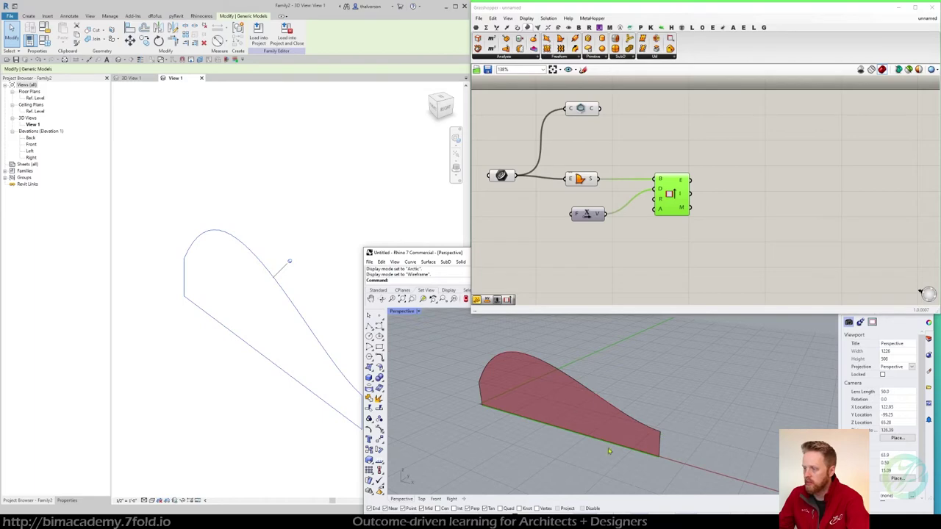
{"action": "left_click", "coordinate": [613, 406]}
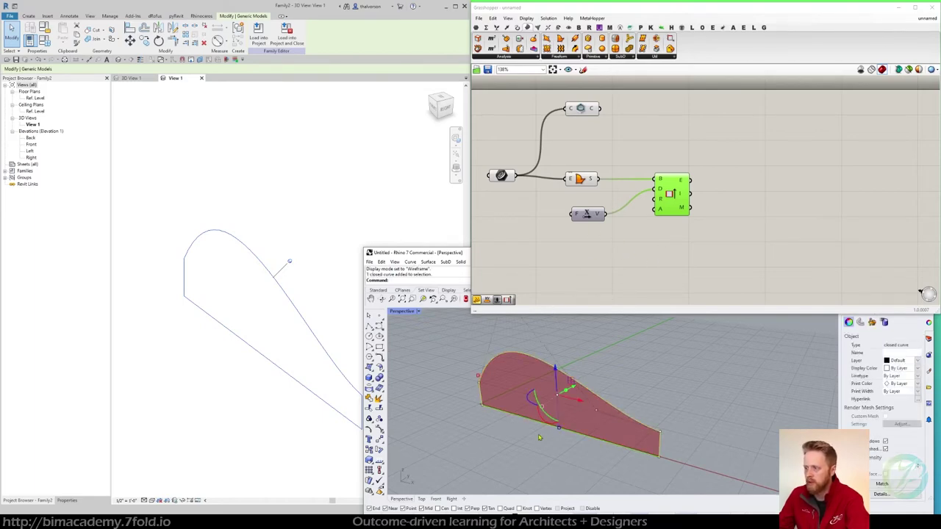
{"action": "left_click", "coordinate": [629, 403]}
{"action": "left_click", "coordinate": [596, 231]}
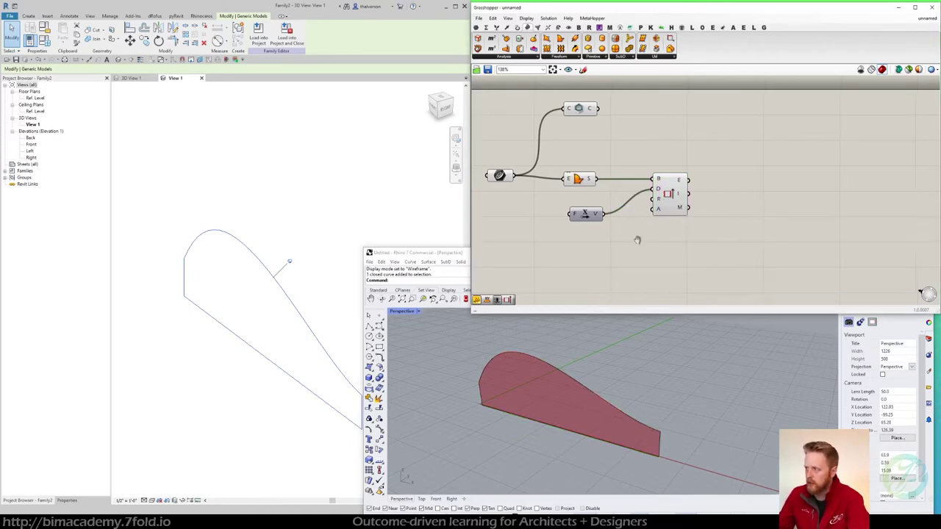
Add a Deconstruct Brep component below Edges from Directions, feed it the boundary surface and preview its output
{"action": "right_click_drag", "start_coordinate": [629, 222], "coordinate": [585, 229]}
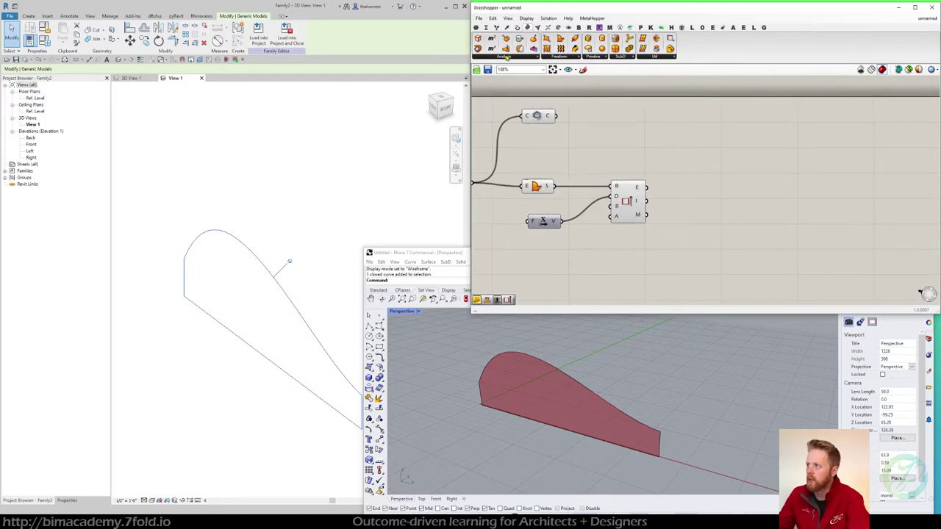
{"action": "right_click_drag", "start_coordinate": [561, 186], "coordinate": [579, 160]}
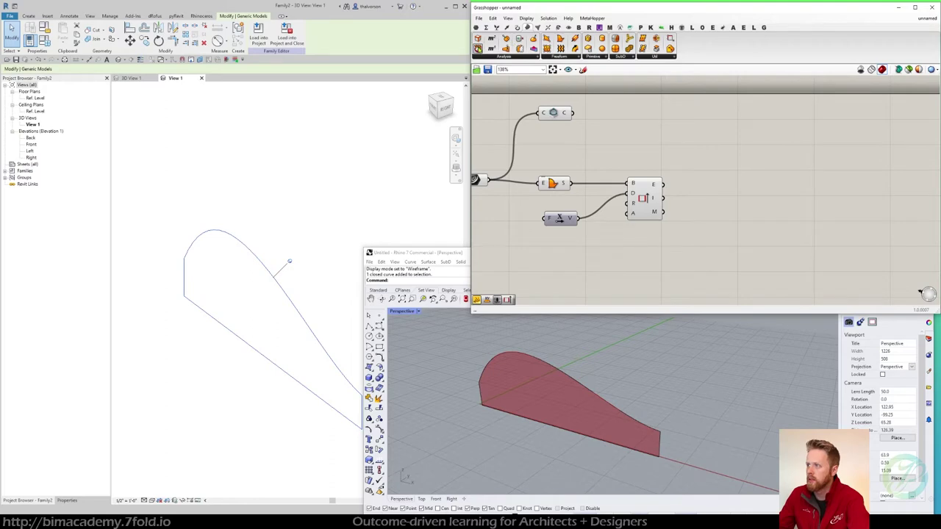
{"action": "left_click", "coordinate": [478, 49]}
{"action": "left_click", "coordinate": [640, 254]}
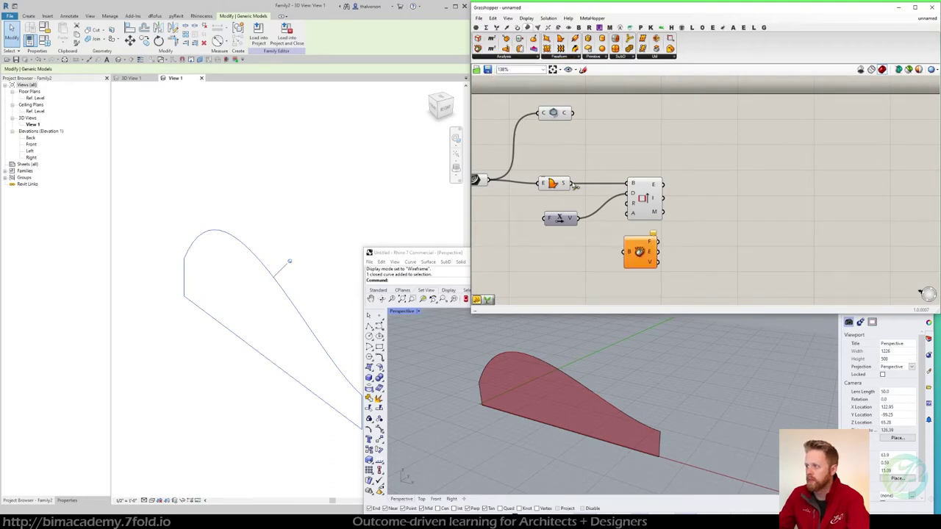
{"action": "left_click_drag", "start_coordinate": [572, 184], "coordinate": [630, 259]}
{"action": "left_click", "coordinate": [642, 259]}
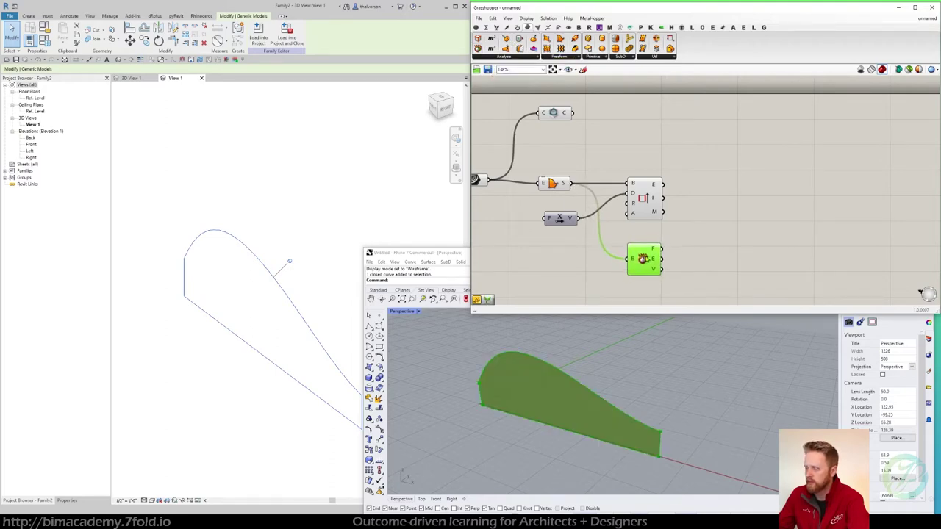
Add a Surface Domain Length grid component above Edges from Directions and feed it the boundary surface
{"action": "right_click_drag", "start_coordinate": [653, 163], "coordinate": [640, 188]}
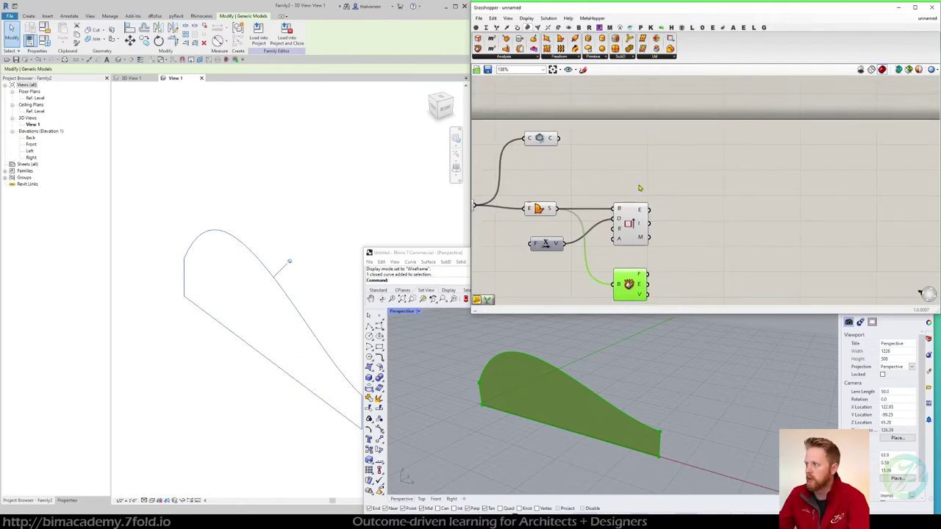
{"action": "left_click", "coordinate": [610, 100]}
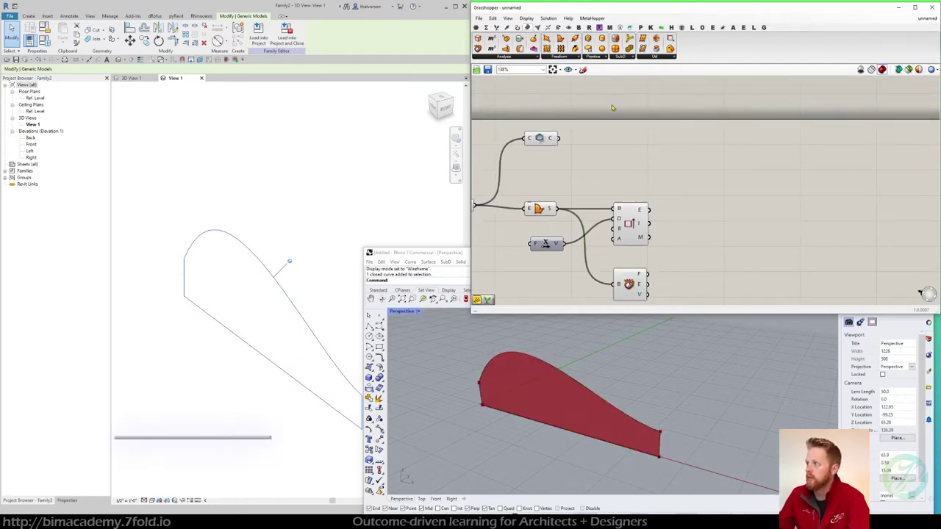
{"action": "left_click", "coordinate": [640, 29]}
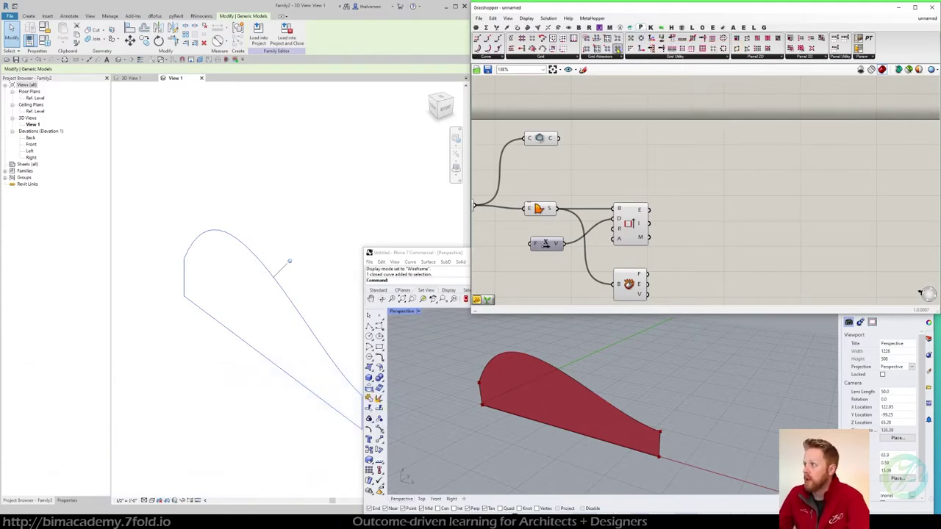
{"action": "left_click", "coordinate": [539, 57]}
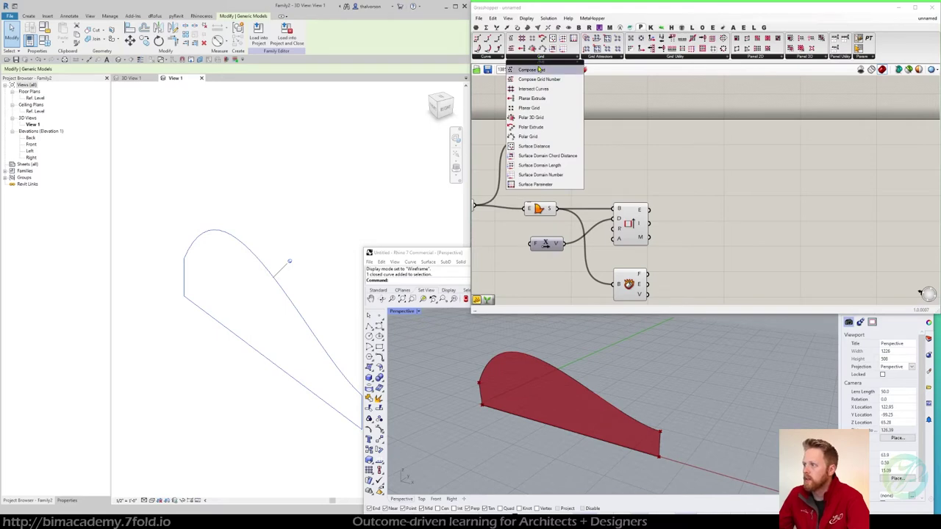
{"action": "left_click", "coordinate": [565, 168]}
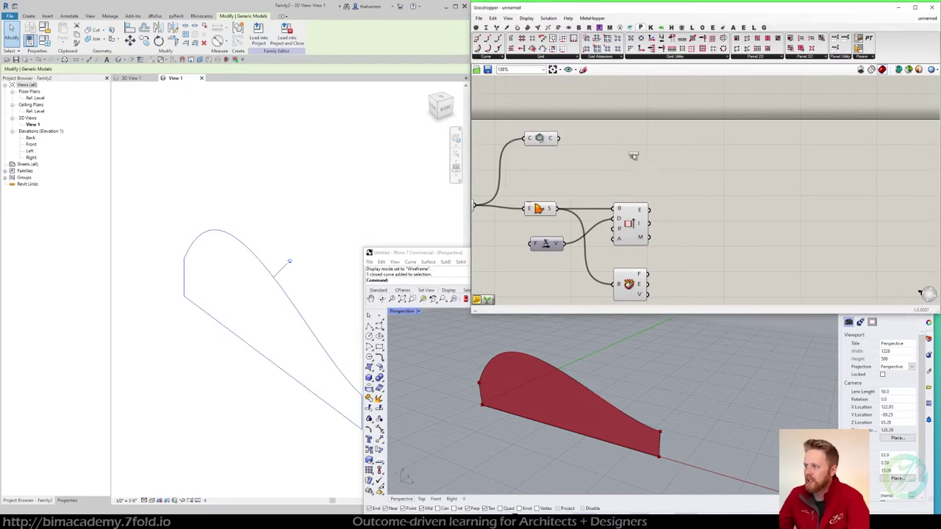
{"action": "left_click", "coordinate": [645, 152]}
{"action": "left_click_drag", "start_coordinate": [559, 209], "coordinate": [651, 147]}
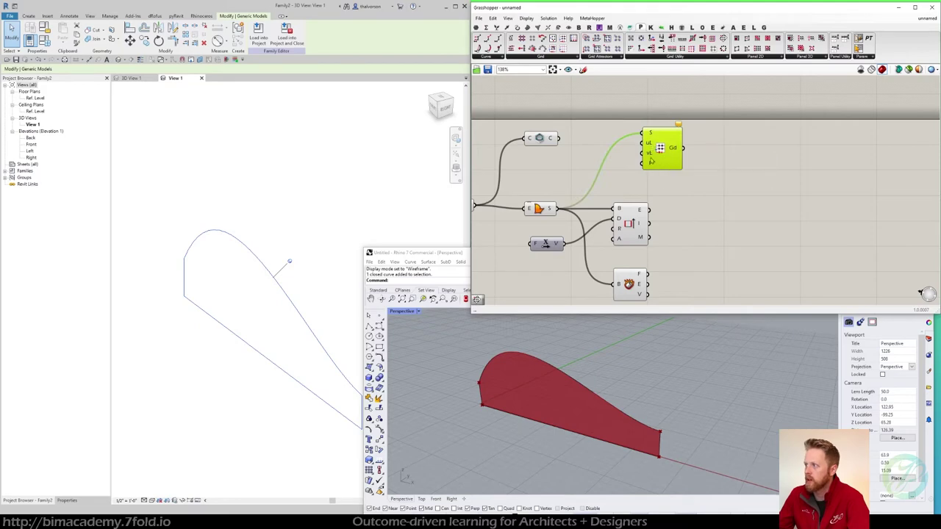
Make the Grasshopper window taller and spread out the components around the outline curve and the Surface Domain Length grid
{"action": "right_click_drag", "start_coordinate": [650, 154], "coordinate": [724, 179]}
{"action": "left_click_drag", "start_coordinate": [614, 162], "coordinate": [510, 177]}
{"action": "left_click_drag", "start_coordinate": [544, 230], "coordinate": [538, 233]}
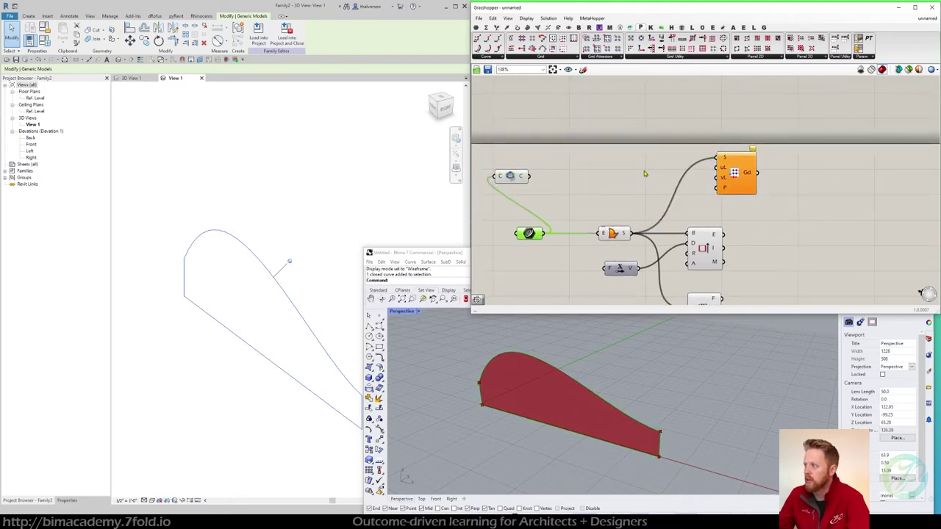
{"action": "left_click", "coordinate": [644, 171]}
{"action": "left_click", "coordinate": [586, 321]}
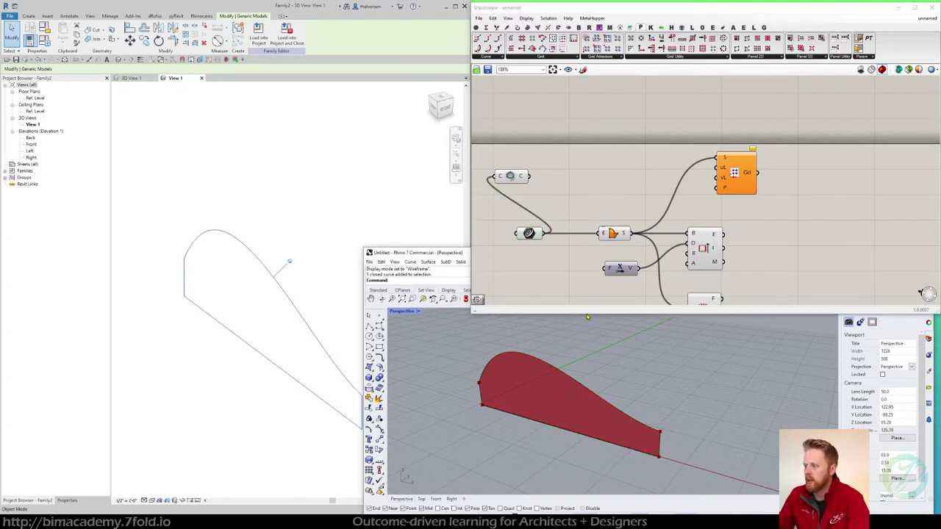
{"action": "left_click_drag", "start_coordinate": [586, 314], "coordinate": [593, 337]}
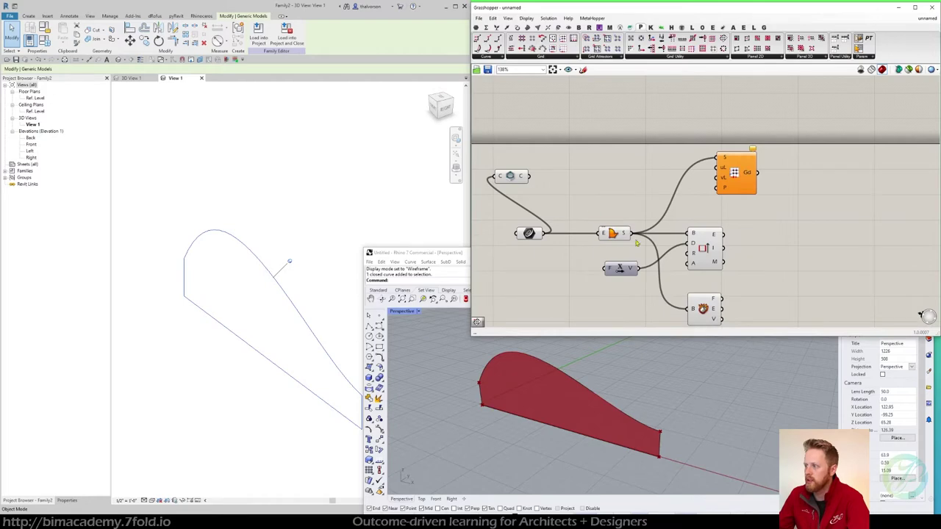
{"action": "right_click_drag", "start_coordinate": [634, 174], "coordinate": [617, 186]}
{"action": "left_click_drag", "start_coordinate": [721, 194], "coordinate": [762, 206]}
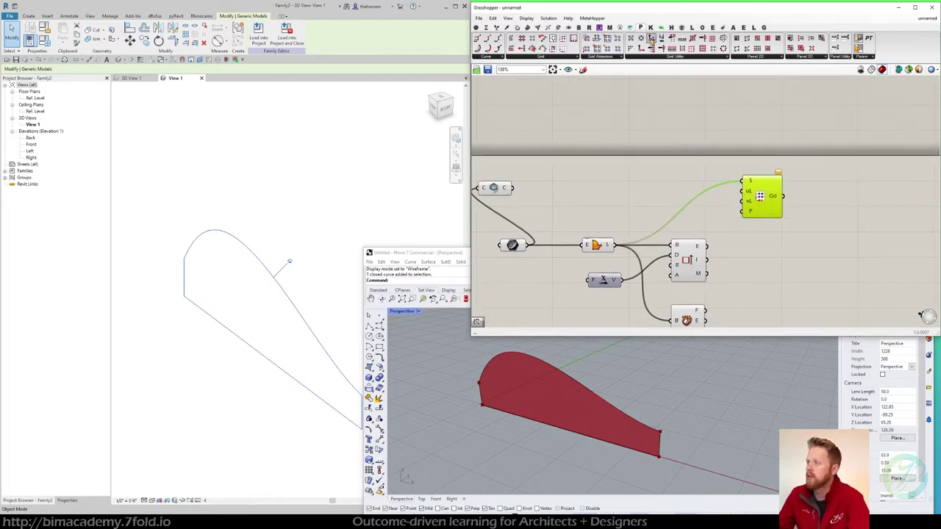
Create two number sliders ranging from 1 to 100, set to 72, and connect them to the grid's U and V length inputs
{"action": "mouse_move", "coordinate": [582, 164]}
{"action": "right_mouse_down"}
{"action": "mouse_move", "coordinate": [599, 161]}
{"action": "mouse_move", "coordinate": [585, 167]}
{"action": "right_mouse_up"}
{"action": "double_click", "coordinate": [585, 182]}
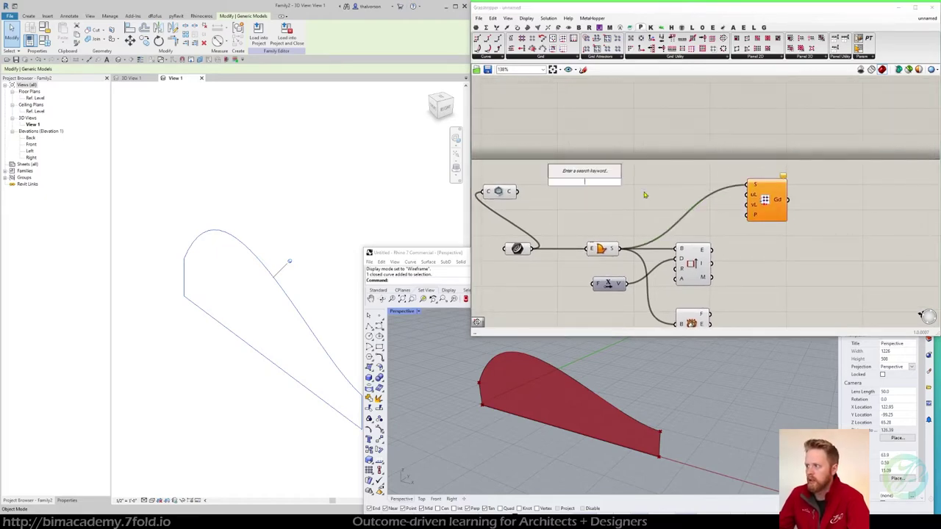
{"action": "type", "text": "1<"}
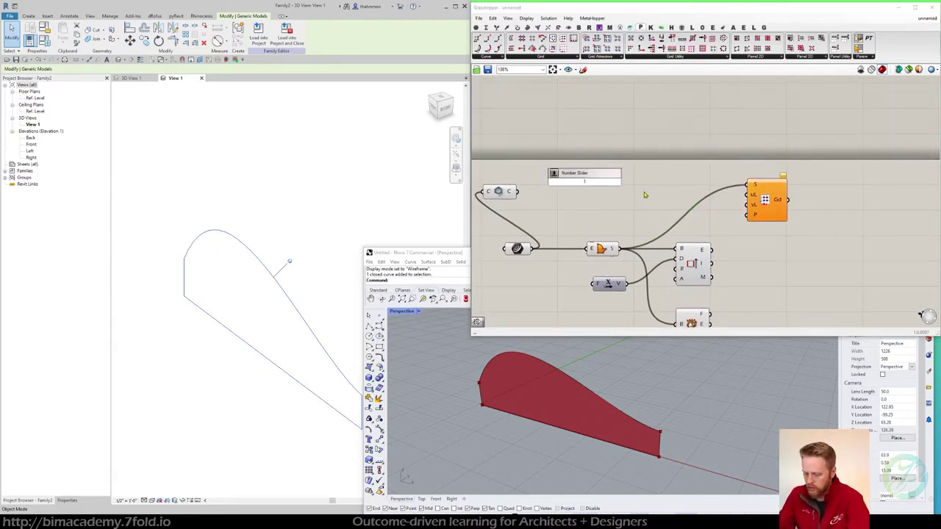
{"action": "type", "text": "72<"}
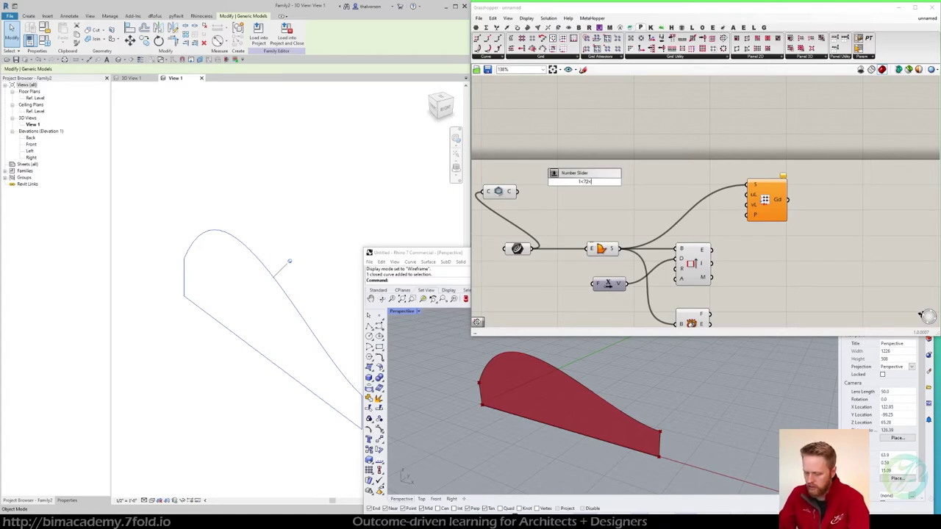
{"action": "type", "text": "100"}
{"action": "key", "text": "Return"}
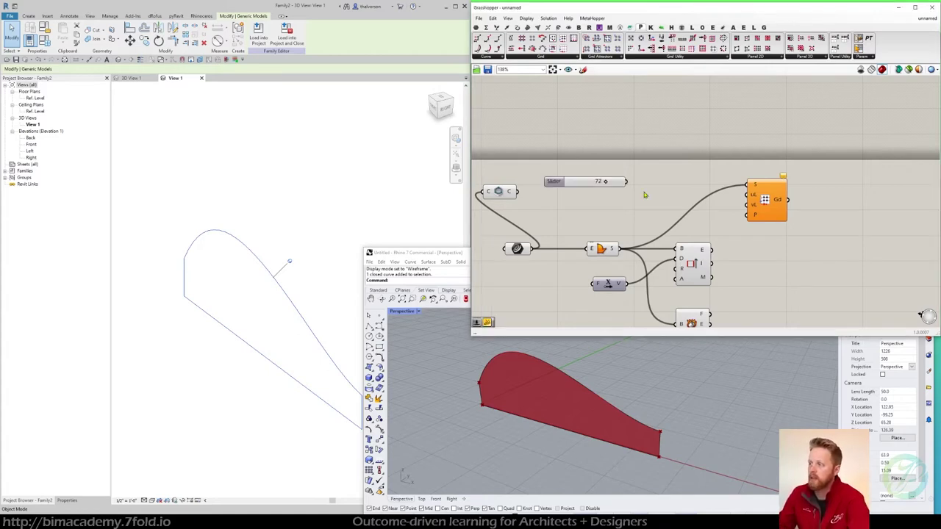
{"action": "left_click_drag", "start_coordinate": [626, 182], "coordinate": [747, 205]}
{"action": "left_click", "coordinate": [771, 202]}
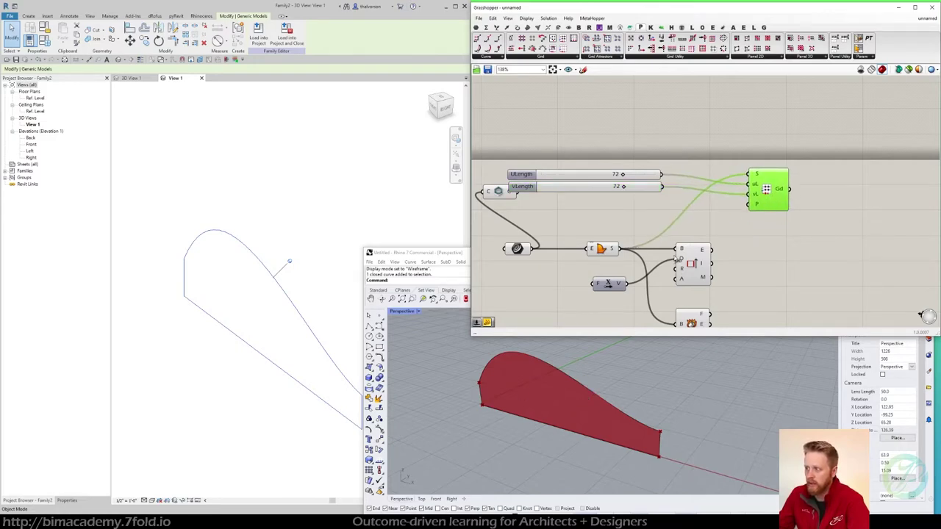
Shift the grid component away from the sliders and place a Convert To Document Units component between them
{"action": "left_click_drag", "start_coordinate": [773, 201], "coordinate": [845, 208]}
{"action": "right_click_drag", "start_coordinate": [691, 215], "coordinate": [634, 228]}
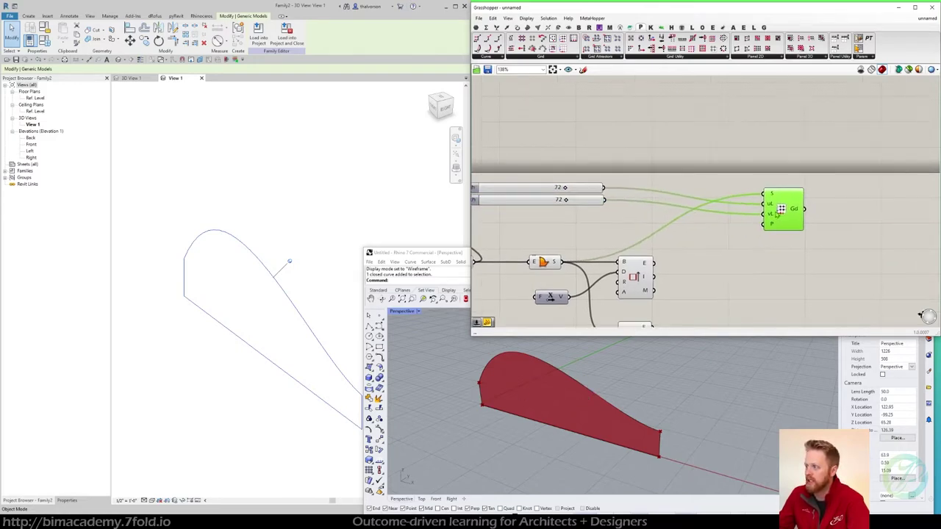
{"action": "left_click_drag", "start_coordinate": [778, 212], "coordinate": [792, 211]}
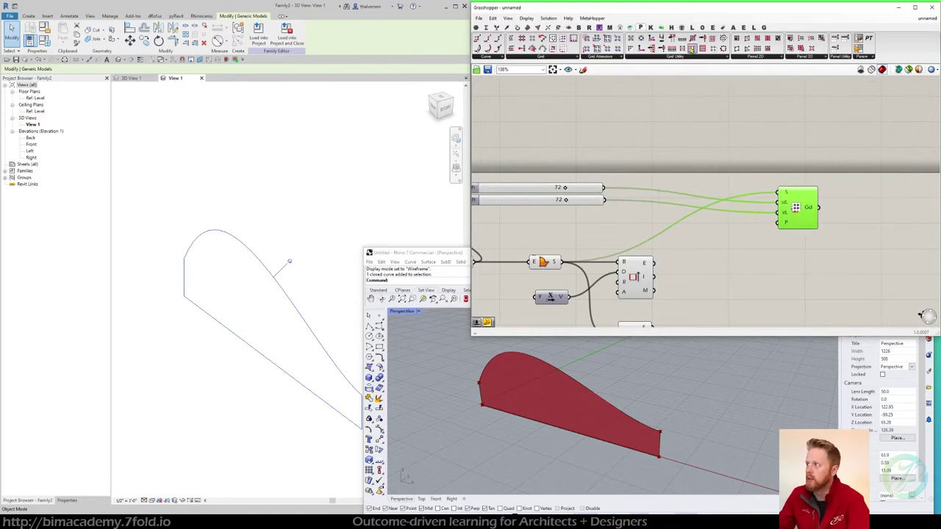
{"action": "left_click", "coordinate": [682, 28]}
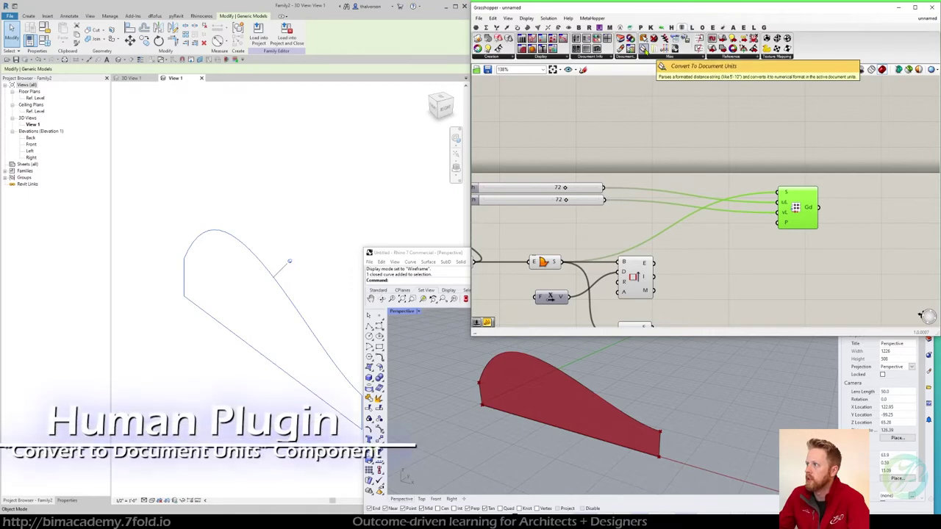
{"action": "left_click_drag", "start_coordinate": [644, 49], "coordinate": [725, 184]}
Add a Concatenate component above the sliders and connect the U length slider to its first fragment
{"action": "double_click", "coordinate": [662, 142]}
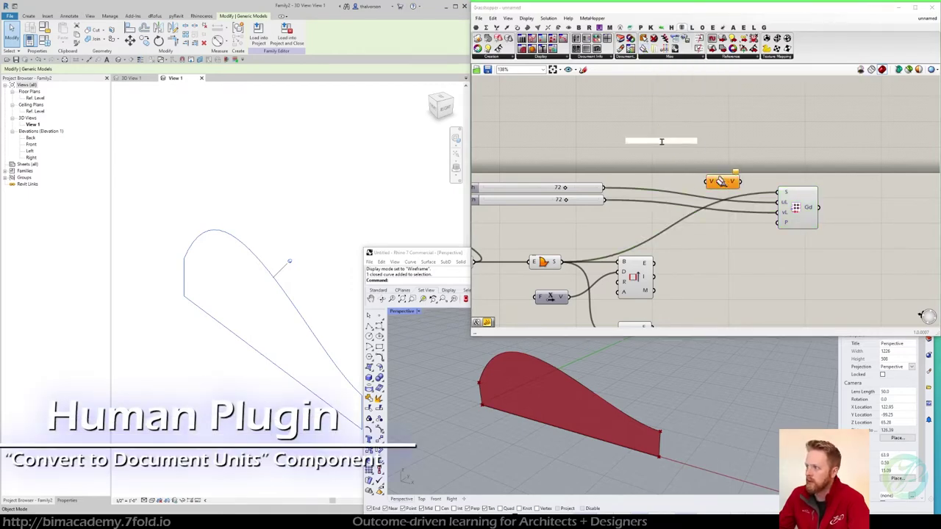
{"action": "type", "text": "and"}
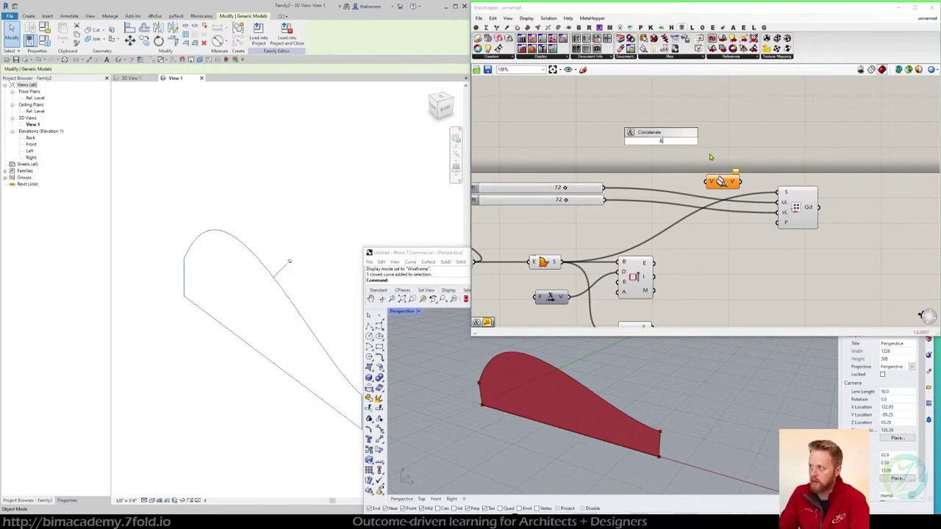
{"action": "key", "text": "Return"}
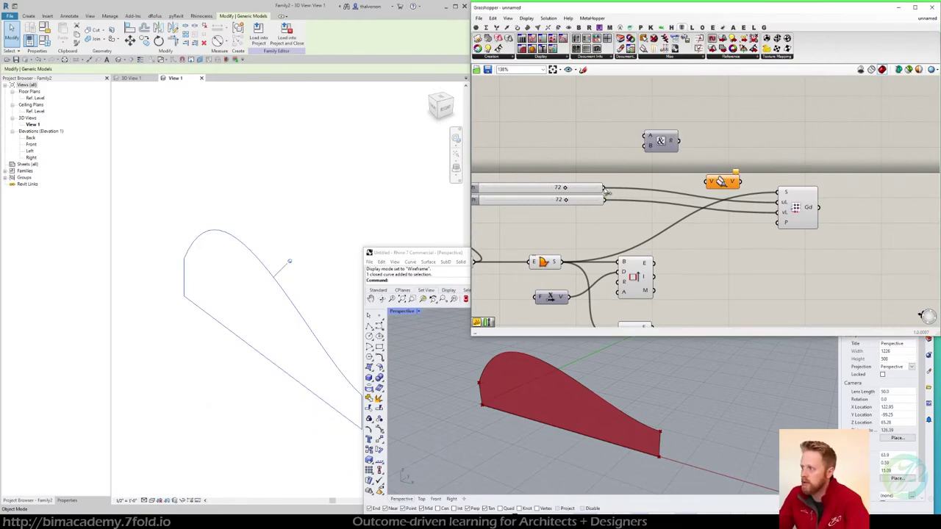
{"action": "left_click_drag", "start_coordinate": [606, 191], "coordinate": [646, 138]}
Feed a panel containing the inch mark (") into Concatenate's second fragment, and connect the joined text to Convert To Document Units
{"action": "double_click", "coordinate": [637, 147]}
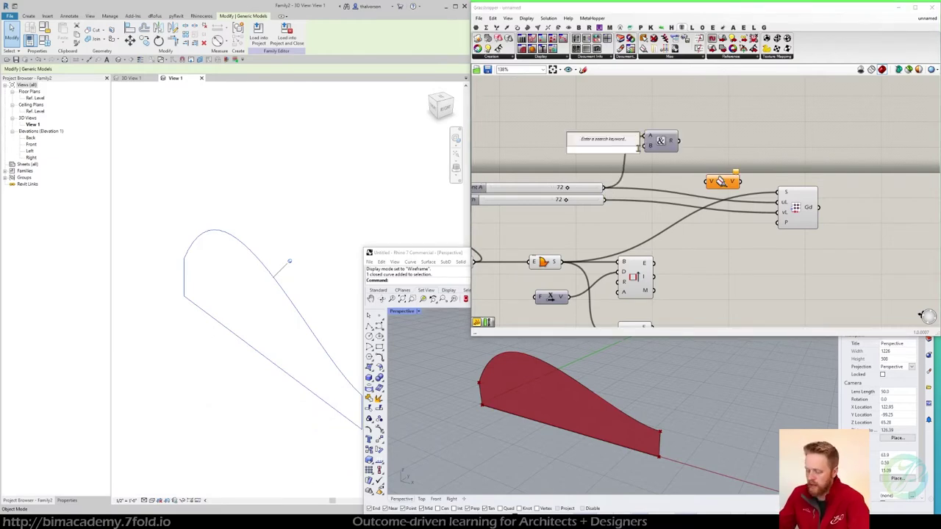
{"action": "type", "text": "panel"}
{"action": "key", "text": "Return"}
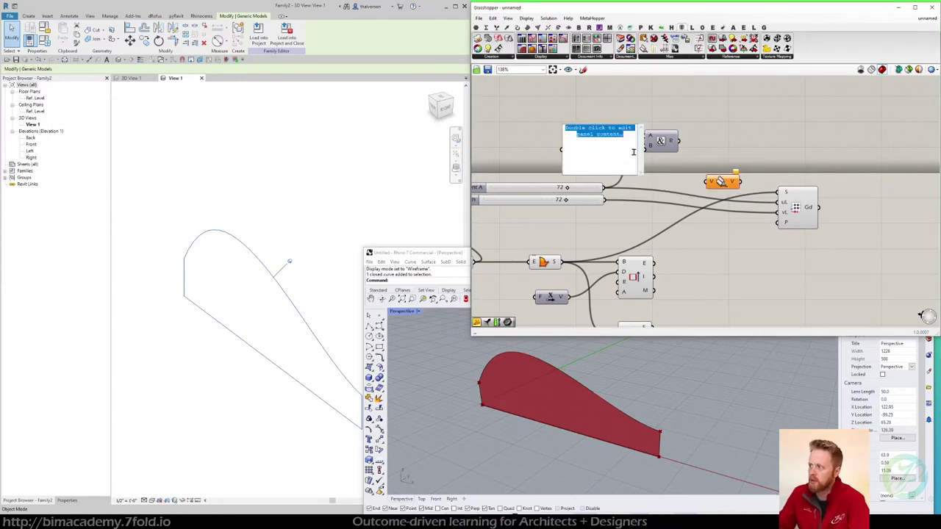
{"action": "type", "text": "\""}
{"action": "left_click", "coordinate": [654, 107]}
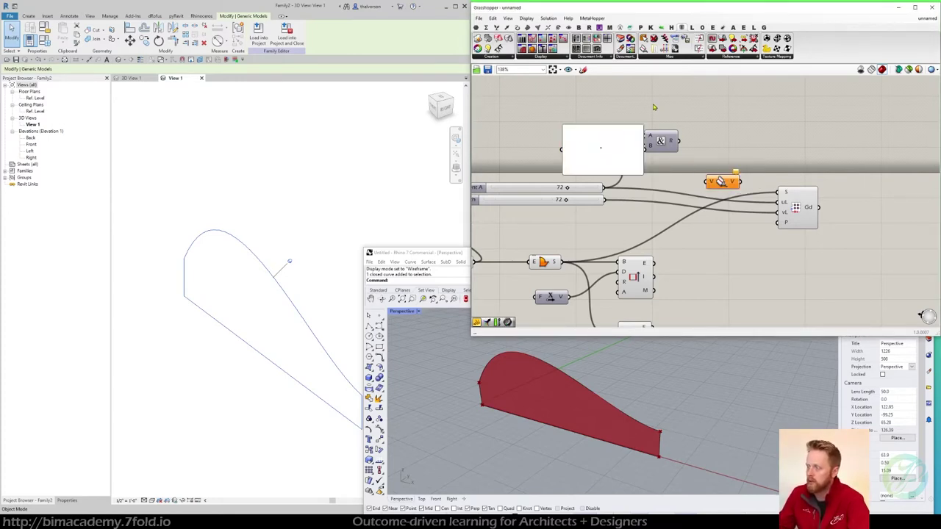
{"action": "left_click_drag", "start_coordinate": [641, 173], "coordinate": [649, 146]}
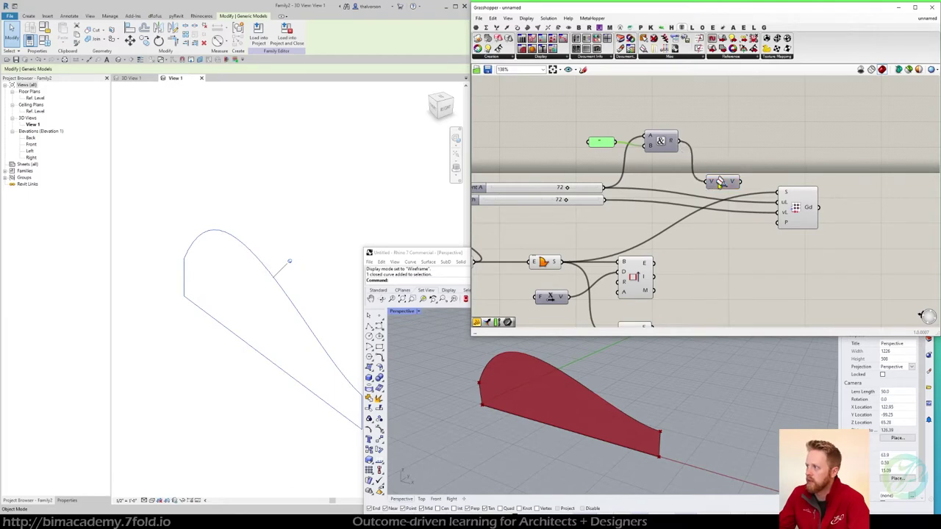
Align Convert To Document Units beside Concatenate and use its output as the grid's U length in place of the slider
{"action": "left_click_drag", "start_coordinate": [724, 183], "coordinate": [710, 142]}
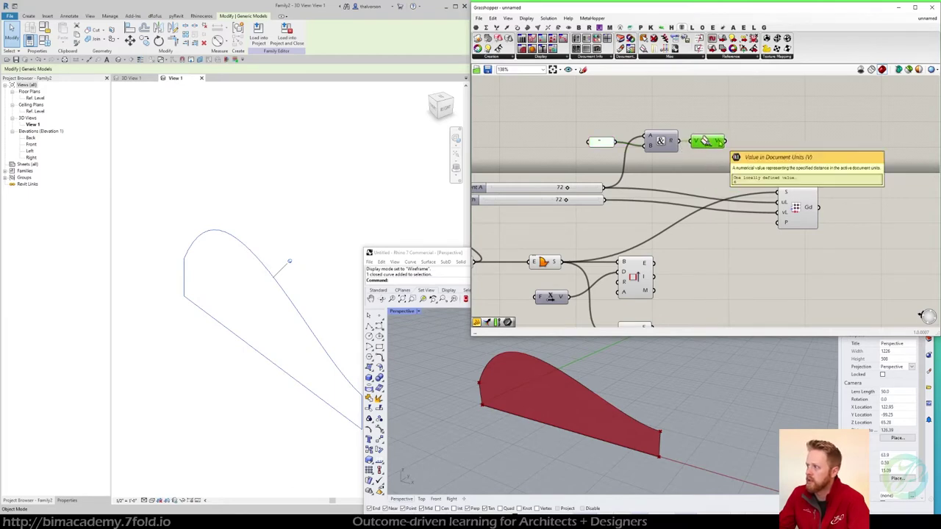
{"action": "left_click", "coordinate": [738, 181]}
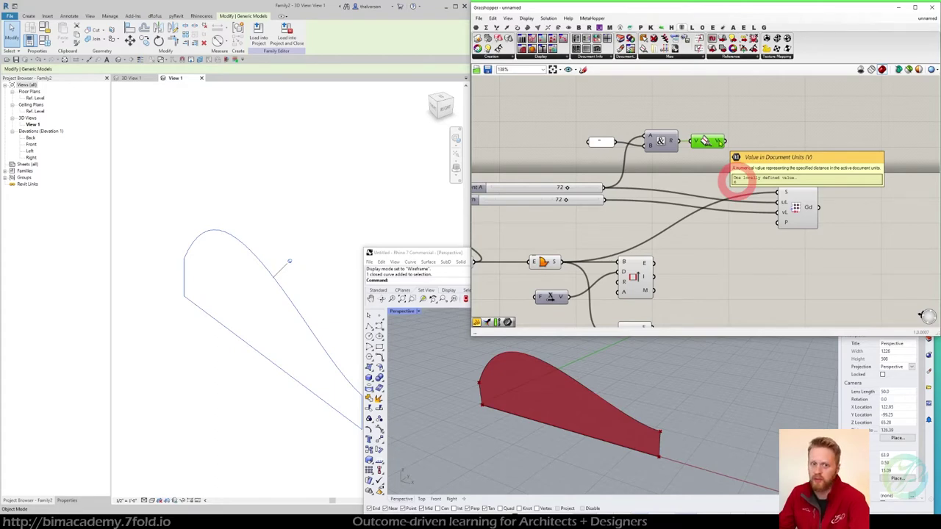
{"action": "left_click_drag", "start_coordinate": [725, 141], "coordinate": [777, 203]}
{"action": "left_click", "coordinate": [798, 208]}
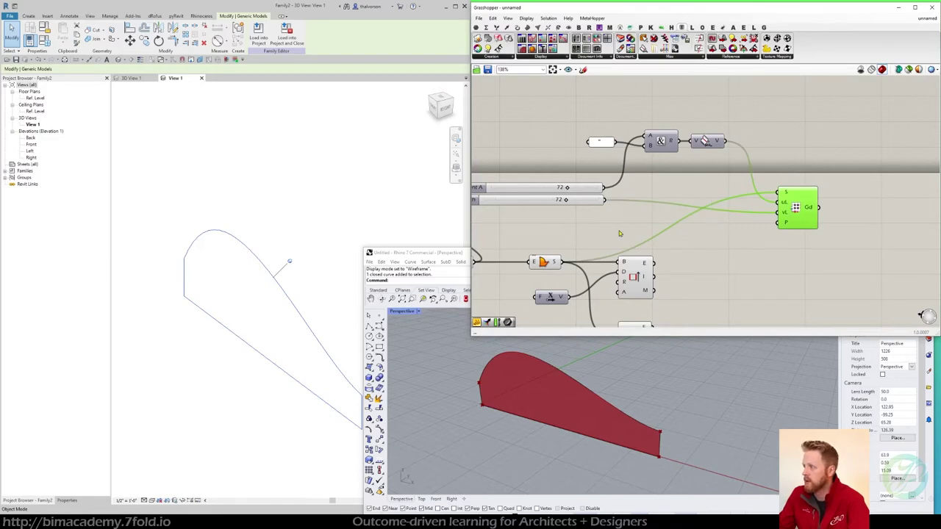
Duplicate the inch panel, Concatenate and unit conversion components, and route the second slider through the copies to the grid's V length
{"action": "left_click_drag", "start_coordinate": [714, 123], "coordinate": [594, 153]}
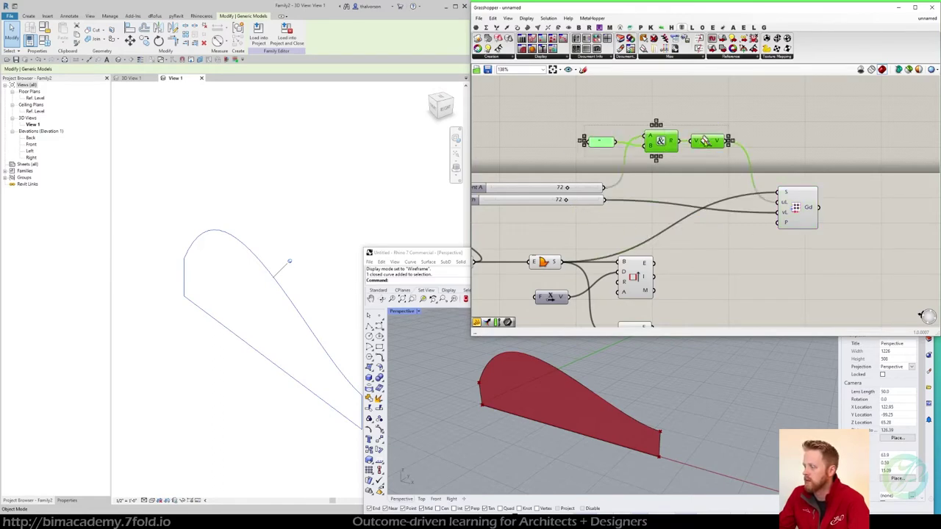
{"action": "left_click_drag", "start_coordinate": [704, 140], "coordinate": [776, 213]}
{"action": "left_click", "coordinate": [843, 157]}
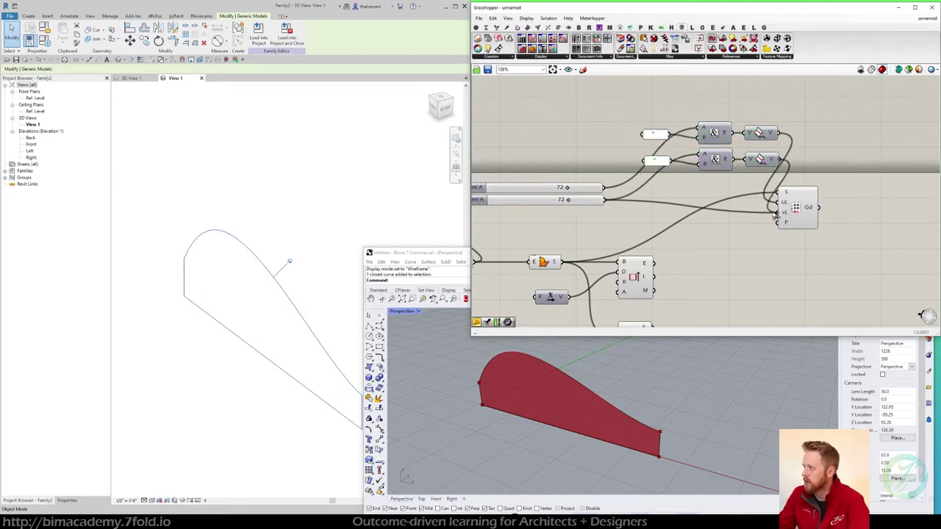
Tighten the point grid by setting the U length slider to 47 and the V length slider to 49
{"action": "right_click_drag", "start_coordinate": [669, 384], "coordinate": [621, 411]}
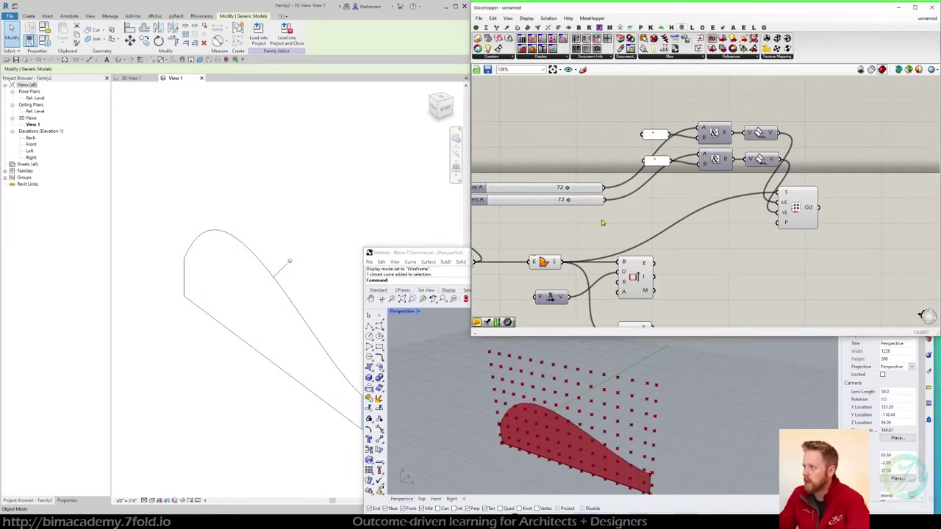
{"action": "right_click_drag", "start_coordinate": [566, 200], "coordinate": [621, 199]}
{"action": "left_click_drag", "start_coordinate": [621, 187], "coordinate": [599, 206]}
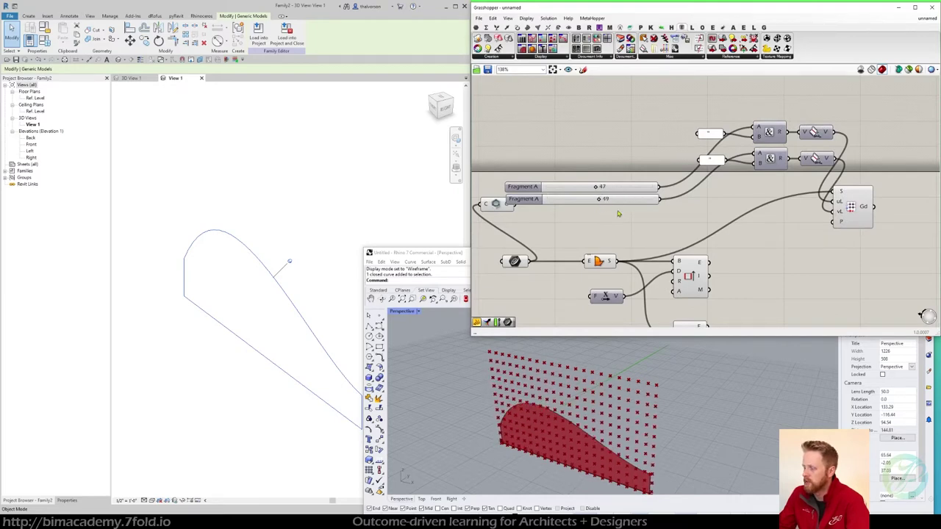
Add an End Points component, feed it the directional edges output, and use its start point as the grid's reference point
{"action": "right_click_drag", "start_coordinate": [802, 228], "coordinate": [718, 217]}
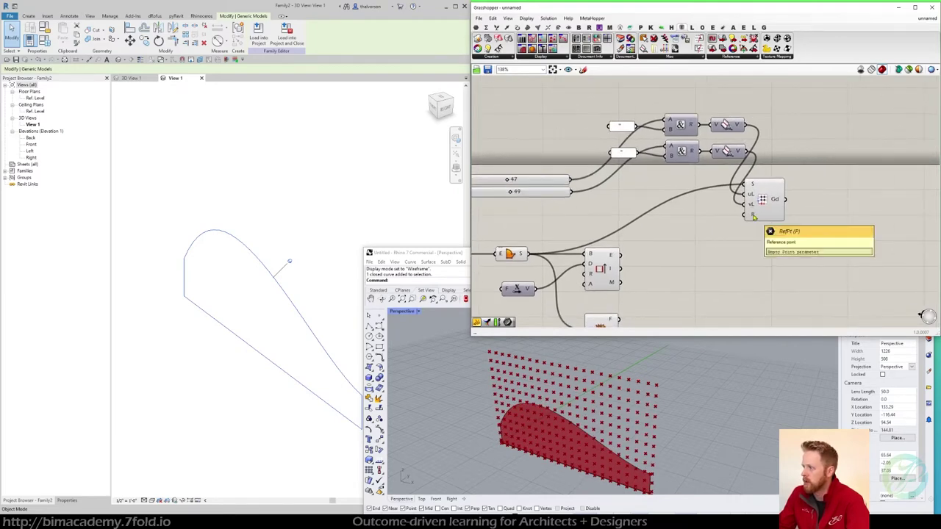
{"action": "right_click_drag", "start_coordinate": [696, 233], "coordinate": [723, 223]}
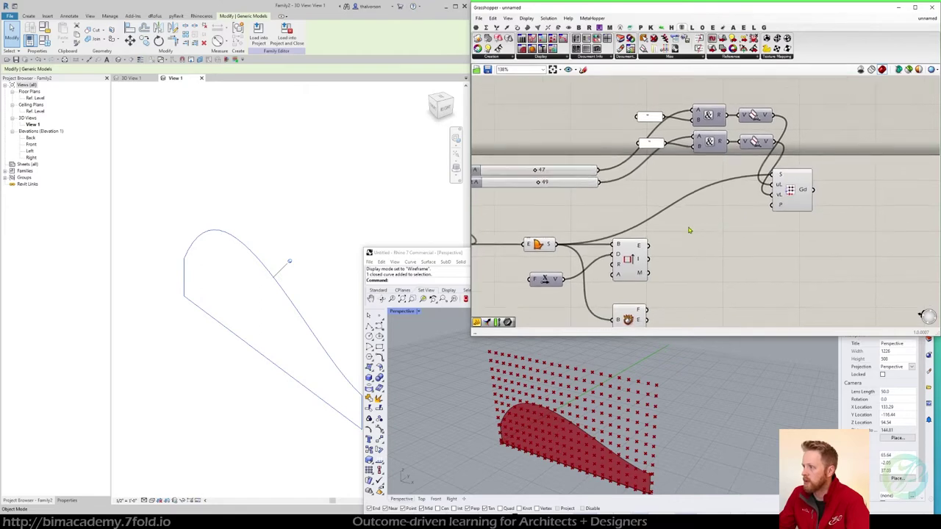
{"action": "double_click", "coordinate": [689, 227]}
{"action": "type", "text": "end"}
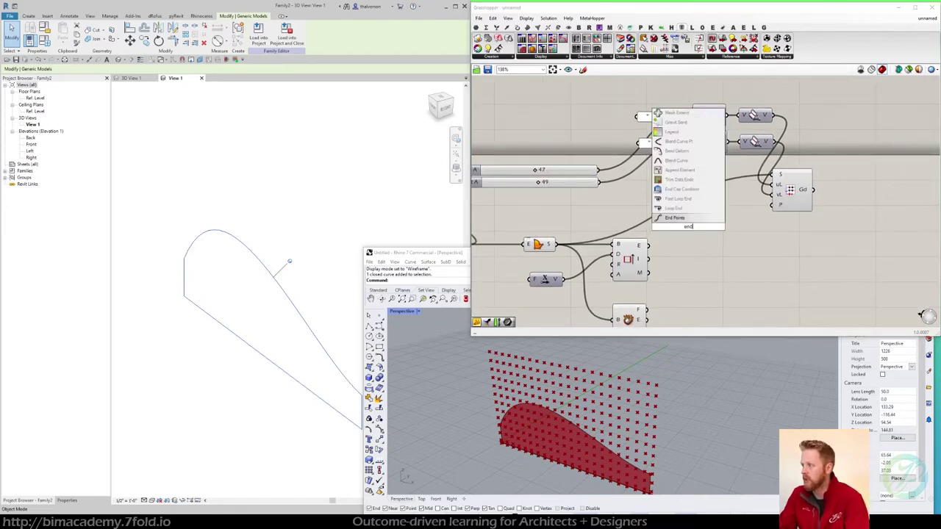
{"action": "key", "text": "Return"}
{"action": "left_click", "coordinate": [645, 262]}
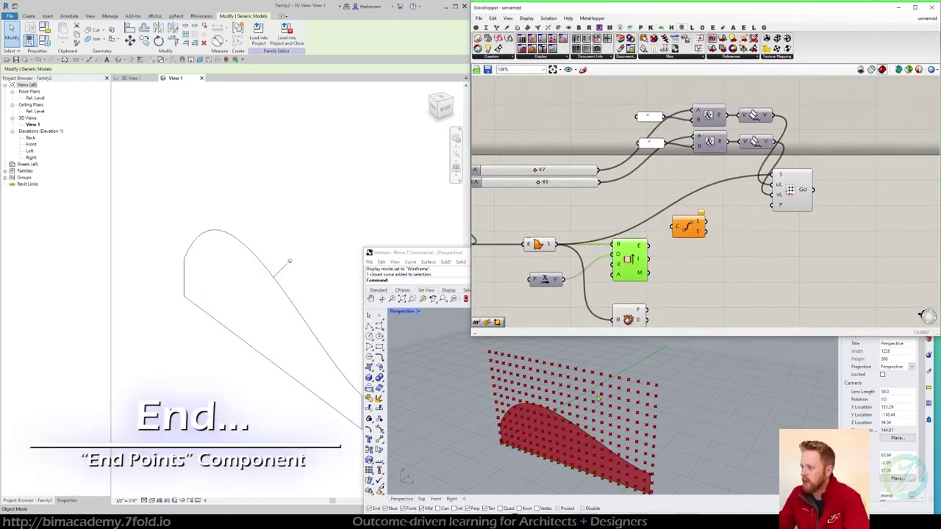
{"action": "left_click_drag", "start_coordinate": [650, 247], "coordinate": [773, 205]}
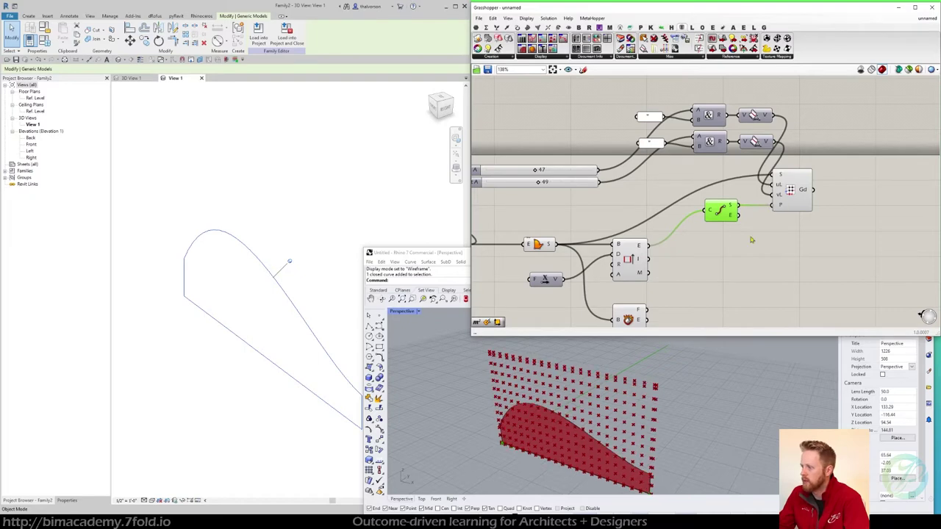
Examine how the point grid lines up with the lower corner and edges of the curved surface in the Rhino viewport
{"action": "scroll", "coordinate": [548, 426], "scroll_direction": "up", "scroll_amount": 6}
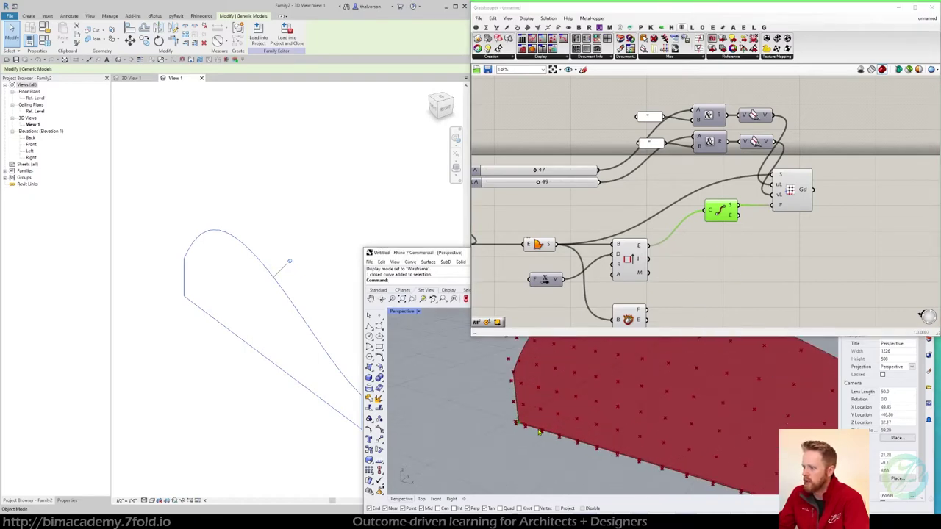
{"action": "scroll", "coordinate": [523, 425], "scroll_direction": "down", "scroll_amount": 3}
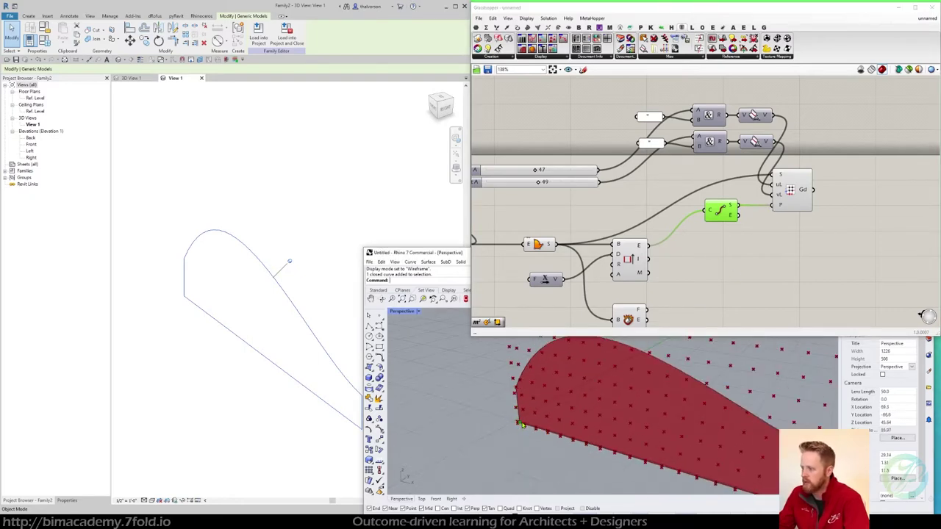
{"action": "right_click_drag", "start_coordinate": [543, 437], "coordinate": [551, 420]}
{"action": "scroll", "coordinate": [791, 262], "scroll_direction": "down", "scroll_amount": 2}
{"action": "left_click", "coordinate": [788, 206]}
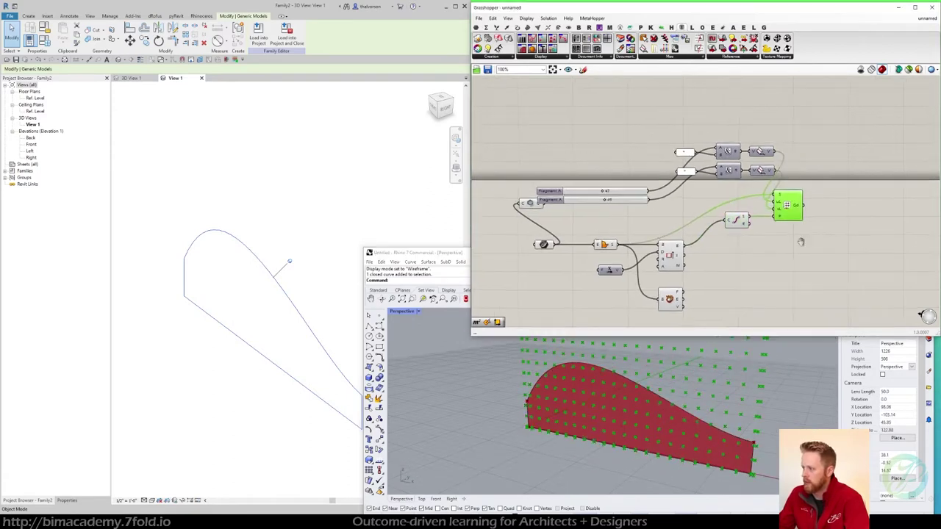
{"action": "right_click_drag", "start_coordinate": [818, 235], "coordinate": [727, 246]}
{"action": "right_click_drag", "start_coordinate": [644, 353], "coordinate": [581, 390], "text": "shift"}
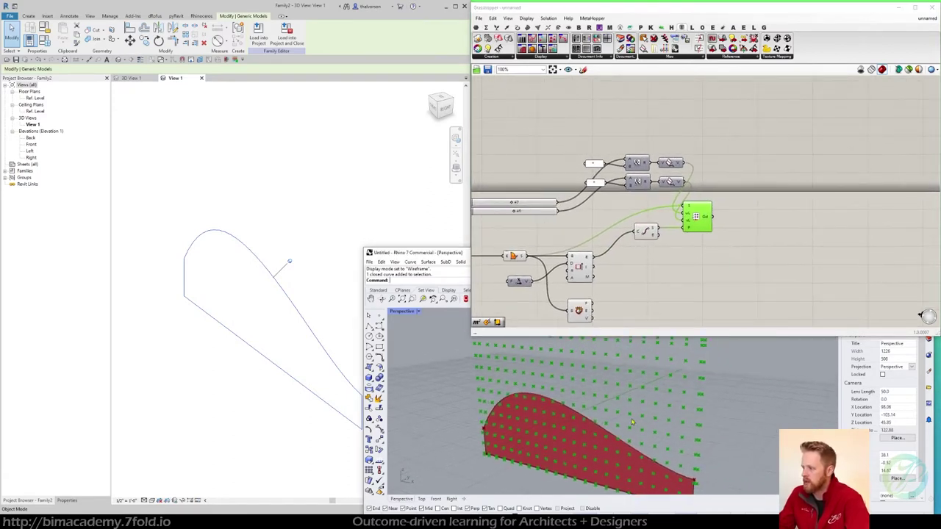
{"action": "scroll", "coordinate": [589, 388], "scroll_direction": "down", "scroll_amount": 3}
{"action": "scroll", "coordinate": [557, 434], "scroll_direction": "up", "scroll_amount": 3}
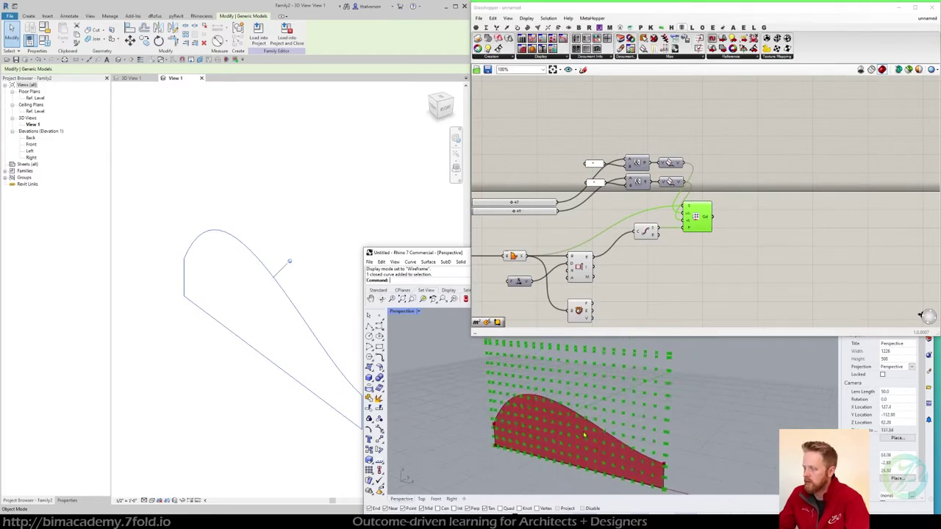
{"action": "right_click_drag", "start_coordinate": [702, 258], "coordinate": [725, 254]}
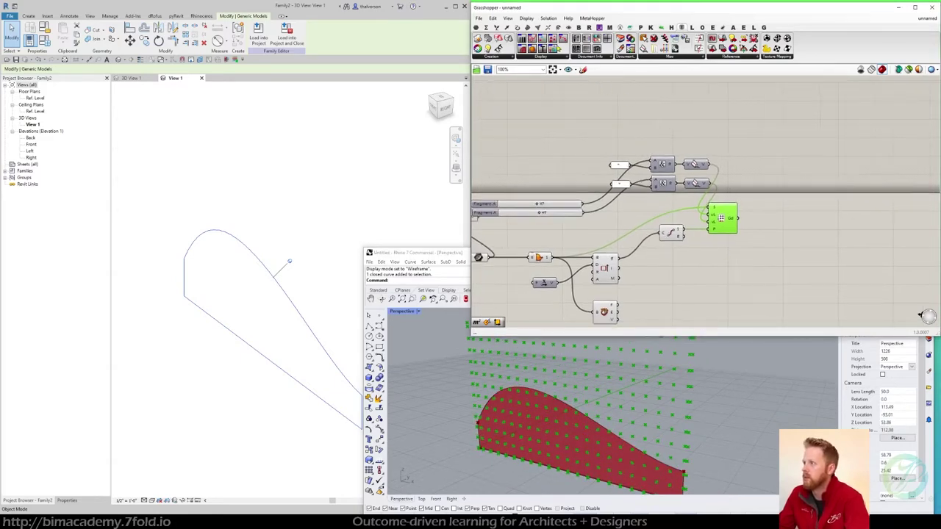
Add a PanelingTools Trim Grid component, connecting the point grid as its grid and the boundary surface as its boundary
{"action": "left_click", "coordinate": [641, 27]}
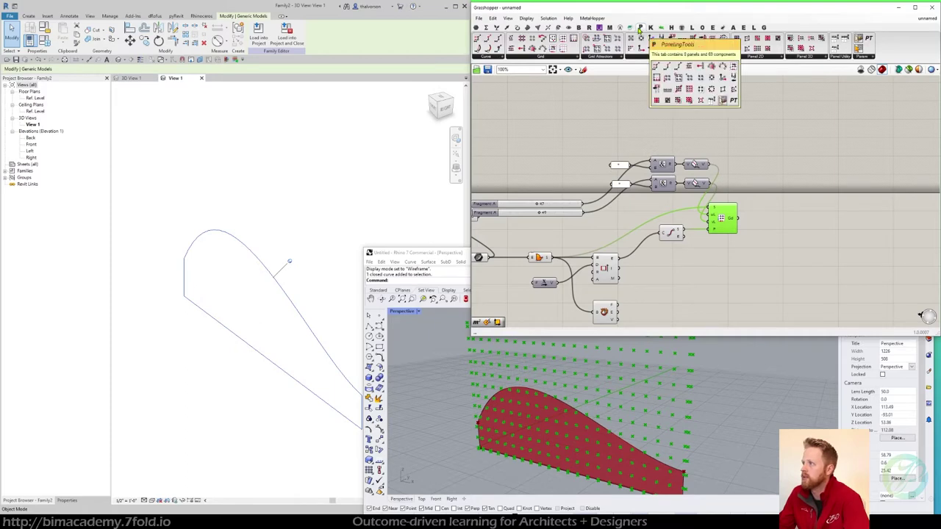
{"action": "left_click", "coordinate": [643, 57]}
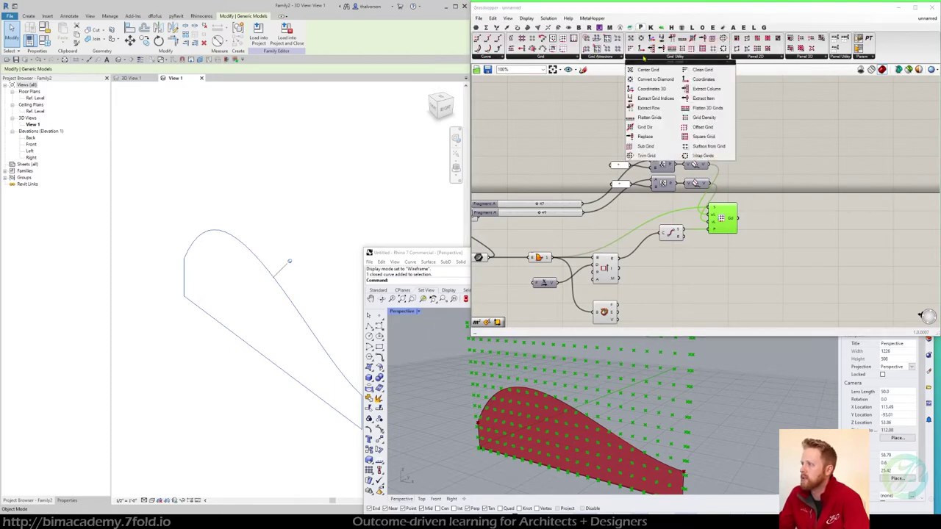
{"action": "left_click", "coordinate": [653, 158]}
{"action": "left_click", "coordinate": [736, 249]}
{"action": "left_click_drag", "start_coordinate": [736, 249], "coordinate": [765, 249]}
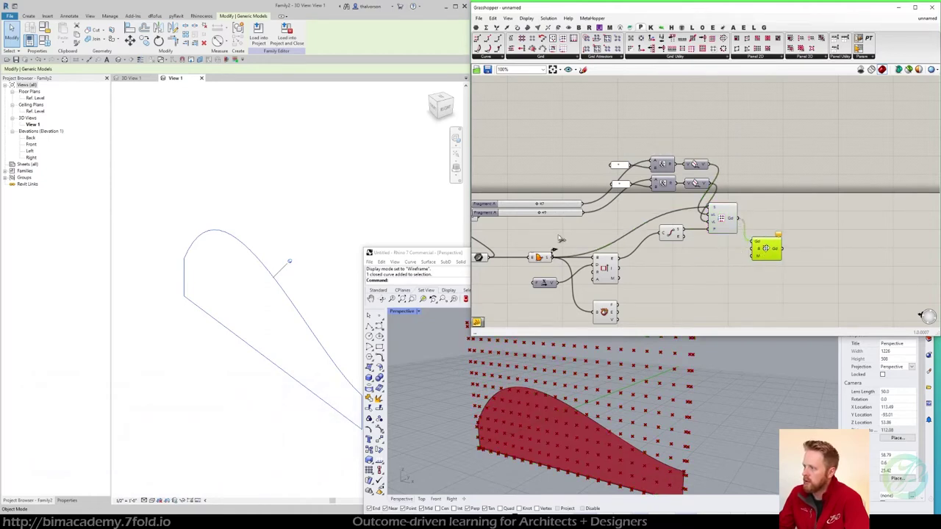
{"action": "left_click_drag", "start_coordinate": [555, 257], "coordinate": [765, 252]}
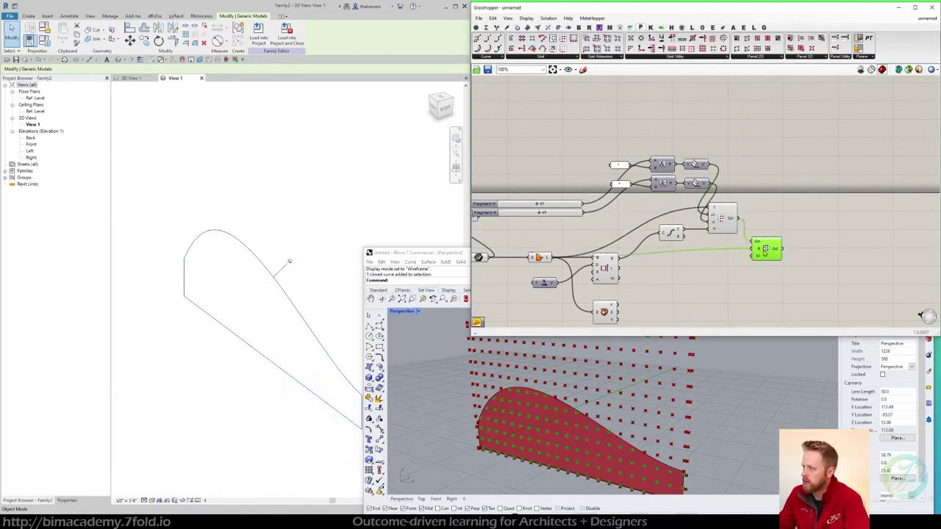
Turn off the preview of the untrimmed point grid component and inspect the trimmed points along the curved edge
{"action": "left_click", "coordinate": [722, 227]}
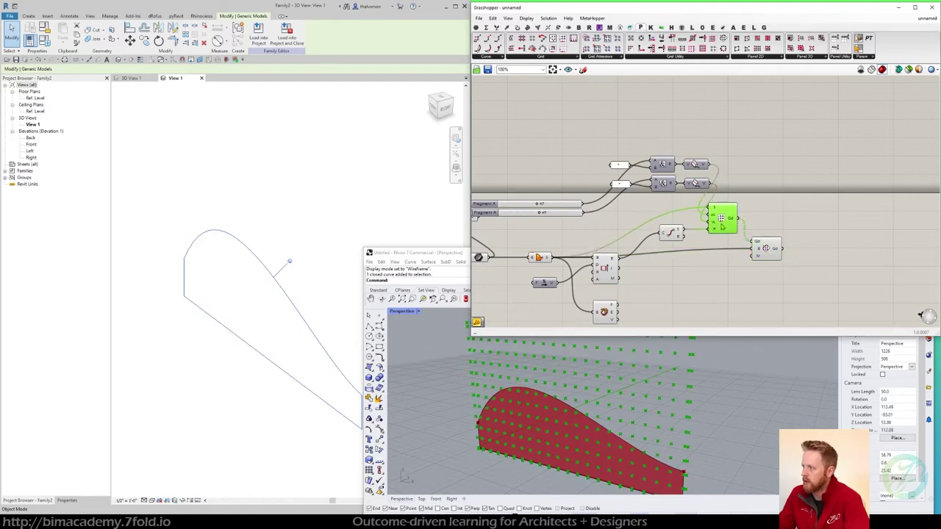
{"action": "middle_click", "coordinate": [743, 156]}
{"action": "left_click", "coordinate": [765, 133]}
{"action": "scroll", "coordinate": [544, 391], "scroll_direction": "up", "scroll_amount": 7}
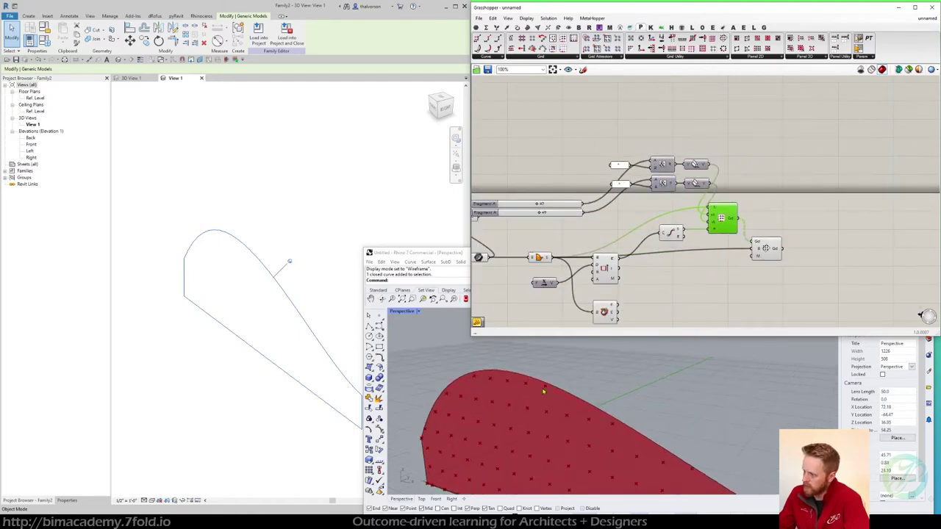
{"action": "right_click_drag", "start_coordinate": [644, 408], "coordinate": [599, 379], "text": "shift"}
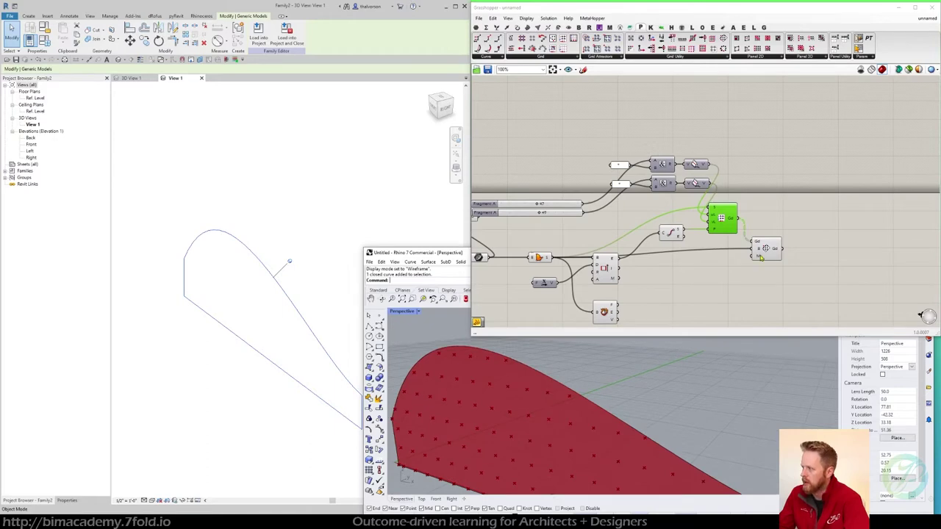
Add a panel containing 2 and connect it to Trim Grid's mode input
{"action": "mouse_move", "coordinate": [760, 257]}
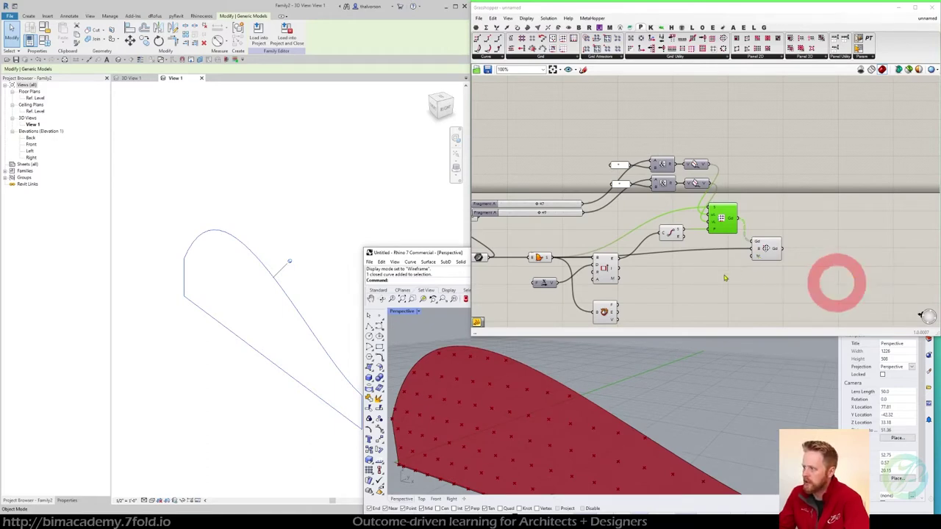
{"action": "right_click_drag", "start_coordinate": [727, 284], "coordinate": [703, 286]}
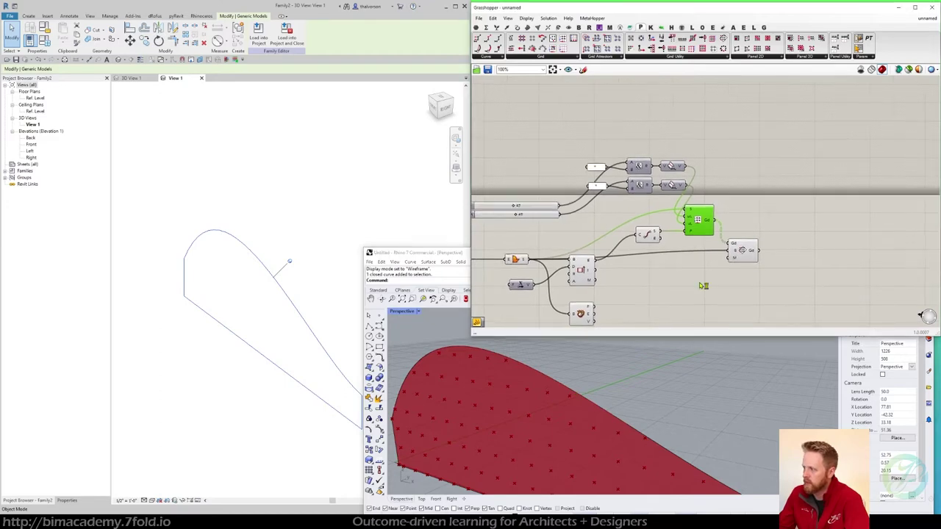
{"action": "double_click", "coordinate": [725, 282]}
{"action": "type", "text": "\""}
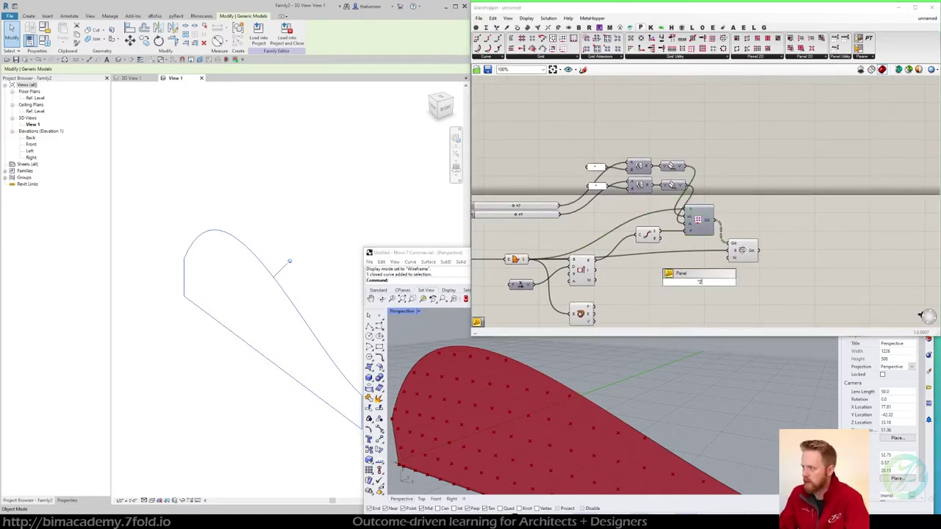
{"action": "key", "text": "Return"}
{"action": "scroll", "coordinate": [745, 247], "scroll_direction": "up", "scroll_amount": 3}
{"action": "left_click_drag", "start_coordinate": [718, 266], "coordinate": [684, 307]}
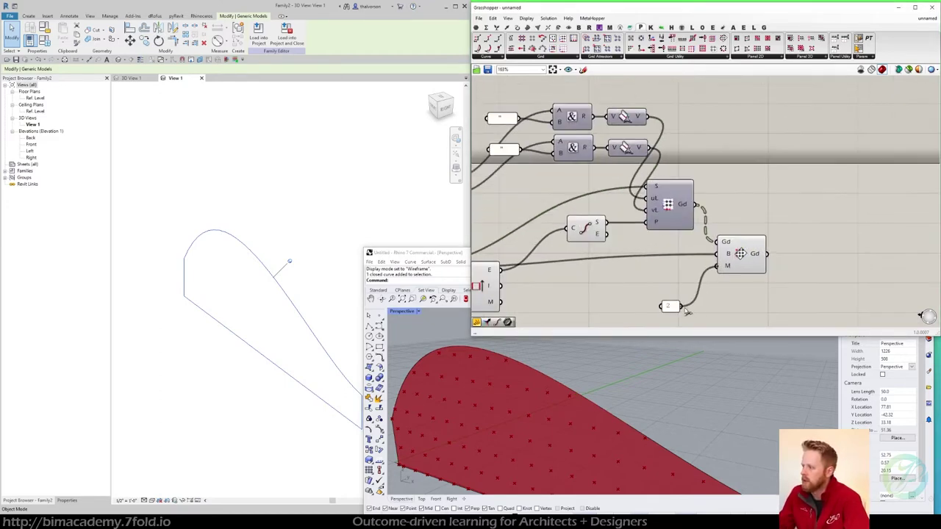
{"action": "scroll", "coordinate": [601, 394], "scroll_direction": "up", "scroll_amount": 3}
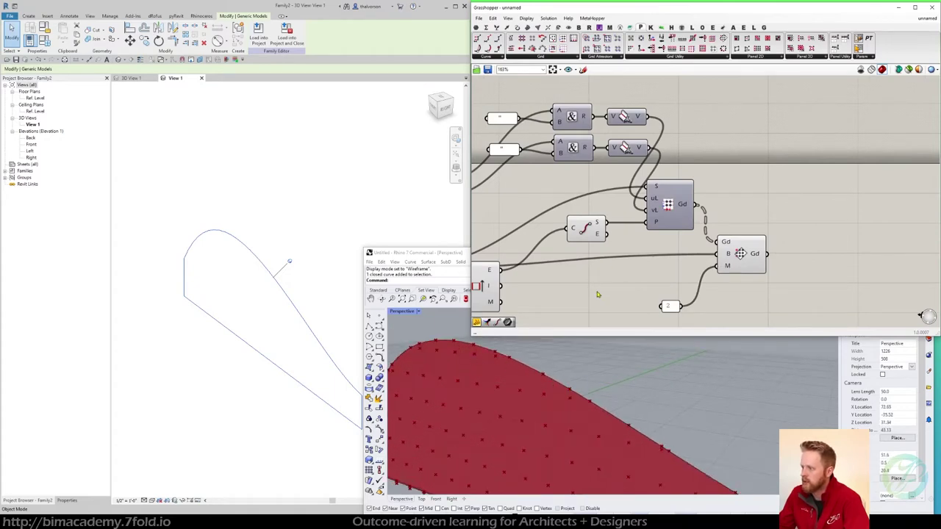
Turn off the preview of the boundary surface, X vector, directional edges and End Points components
{"action": "right_click_drag", "start_coordinate": [597, 294], "coordinate": [747, 280]}
{"action": "scroll", "coordinate": [748, 280], "scroll_direction": "down", "scroll_amount": 2}
{"action": "left_click_drag", "start_coordinate": [756, 300], "coordinate": [577, 243]}
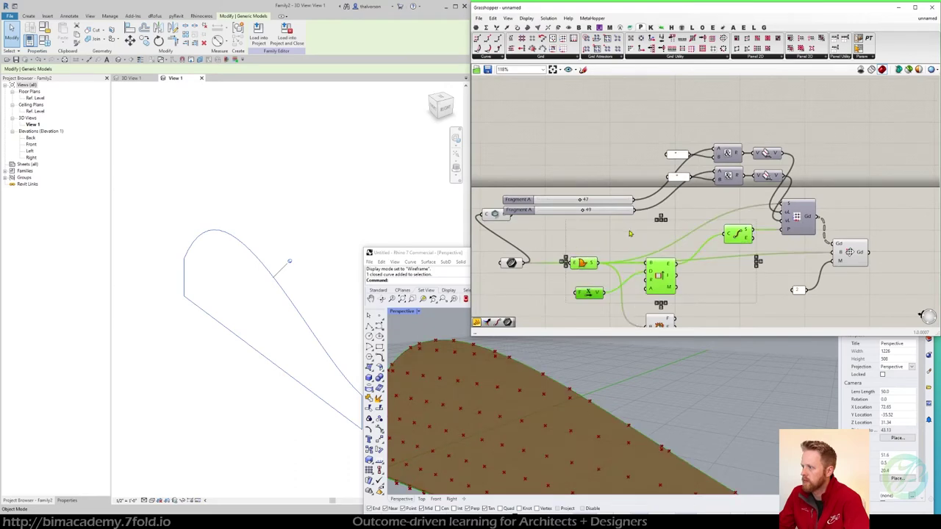
{"action": "middle_click", "coordinate": [630, 233]}
{"action": "left_click", "coordinate": [648, 212]}
{"action": "scroll", "coordinate": [583, 359], "scroll_direction": "down", "scroll_amount": 5}
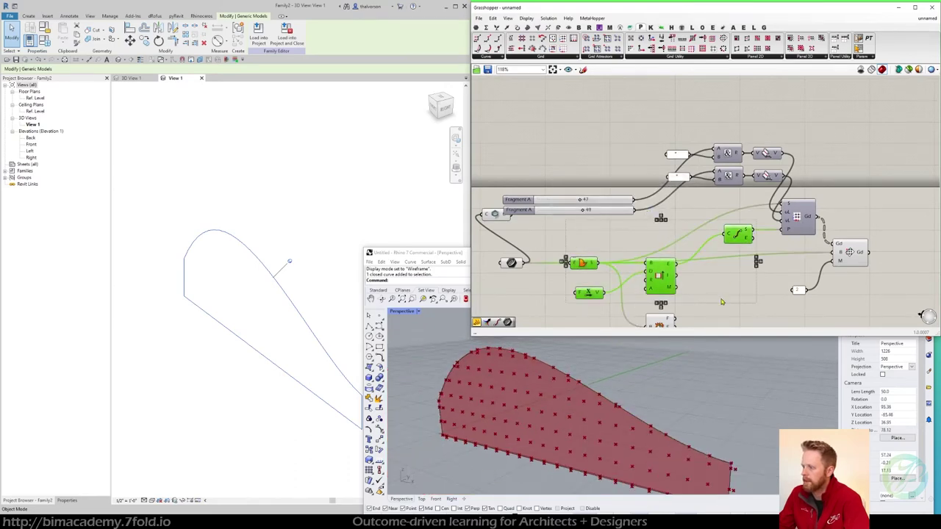
Move the mode panel beside Trim Grid's input, and shift Trim Grid farther from the point grid component
{"action": "right_click_drag", "start_coordinate": [722, 302], "coordinate": [714, 305]}
{"action": "scroll", "coordinate": [797, 295], "scroll_direction": "up", "scroll_amount": 4}
{"action": "left_click_drag", "start_coordinate": [784, 291], "coordinate": [816, 236]}
{"action": "right_click_drag", "start_coordinate": [855, 268], "coordinate": [707, 263]}
{"action": "left_click", "coordinate": [734, 234]}
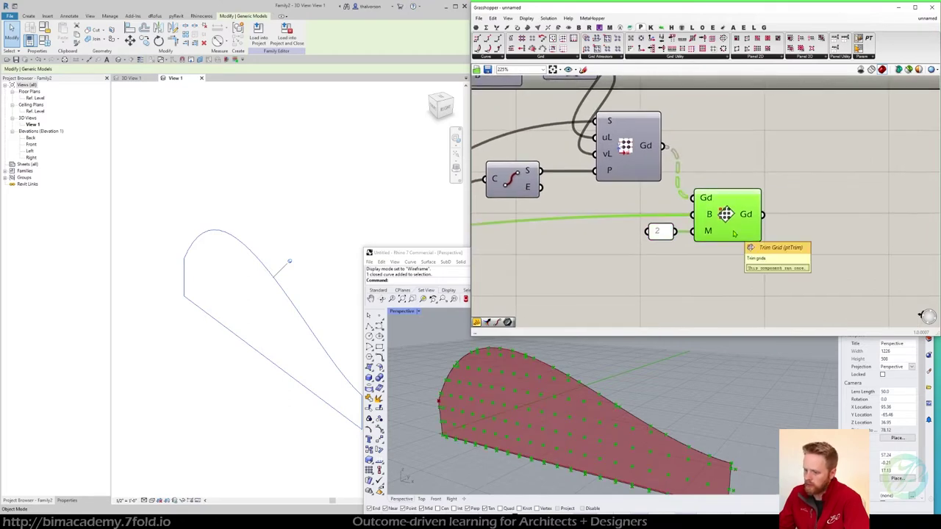
{"action": "right_click_drag", "start_coordinate": [792, 194], "coordinate": [682, 197]}
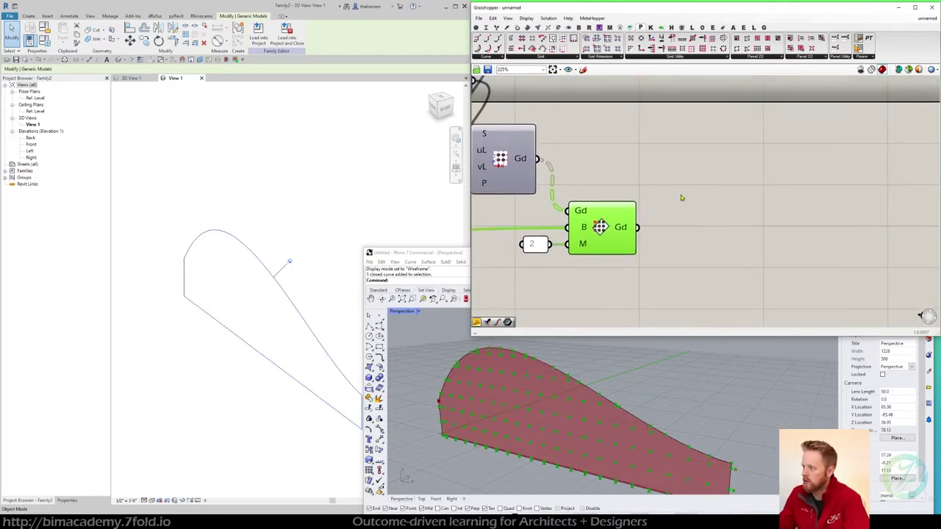
{"action": "scroll", "coordinate": [690, 226], "scroll_direction": "down", "scroll_amount": 3}
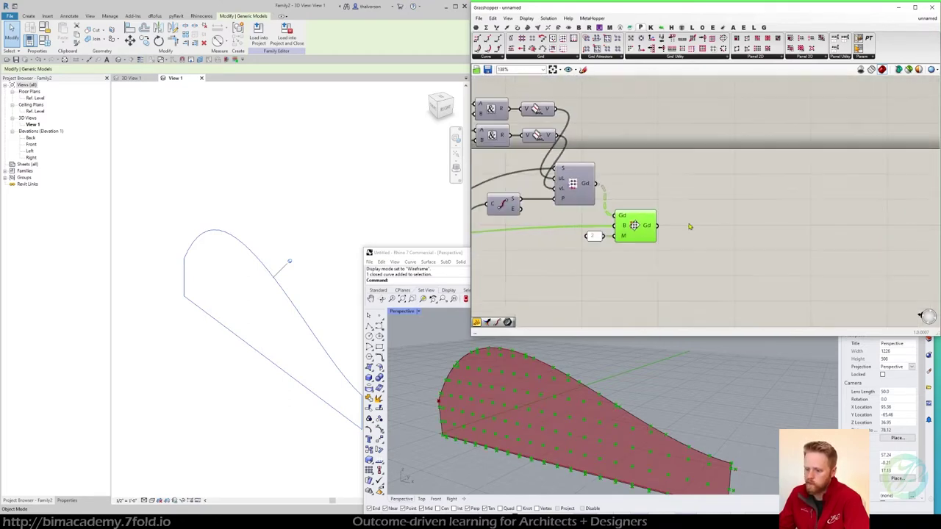
{"action": "left_click_drag", "start_coordinate": [641, 228], "coordinate": [674, 228]}
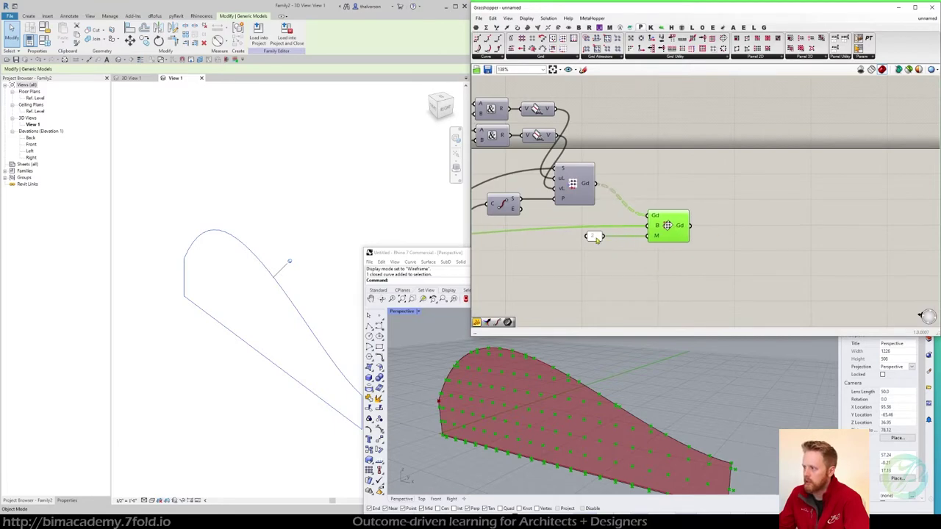
{"action": "scroll", "coordinate": [595, 236], "scroll_direction": "up", "scroll_amount": 3}
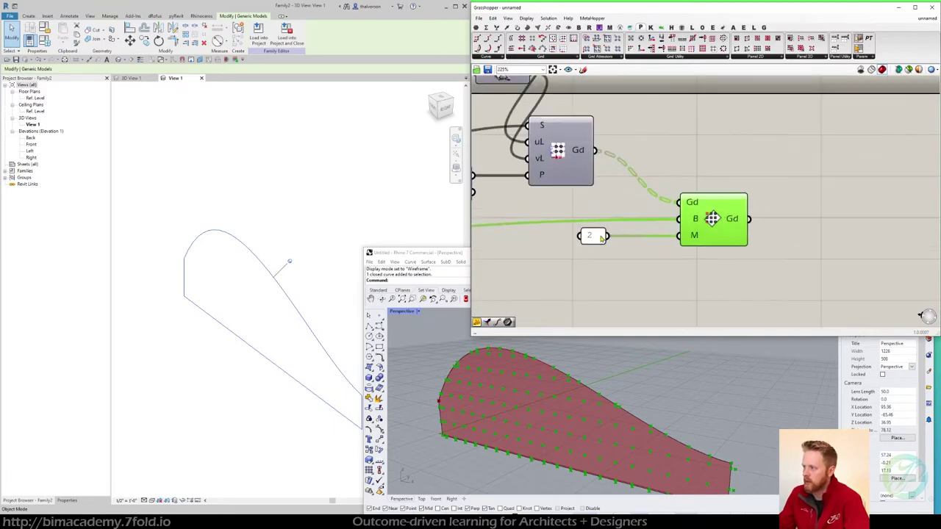
{"action": "scroll", "coordinate": [601, 236], "scroll_direction": "down", "scroll_amount": 3}
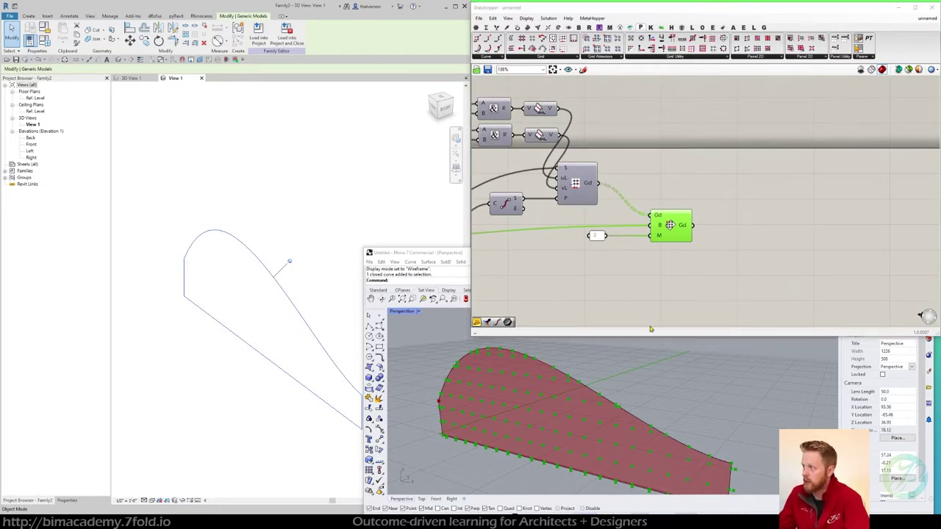
Add a Line component to the canvas beyond Trim Grid
{"action": "double_click", "coordinate": [796, 259]}
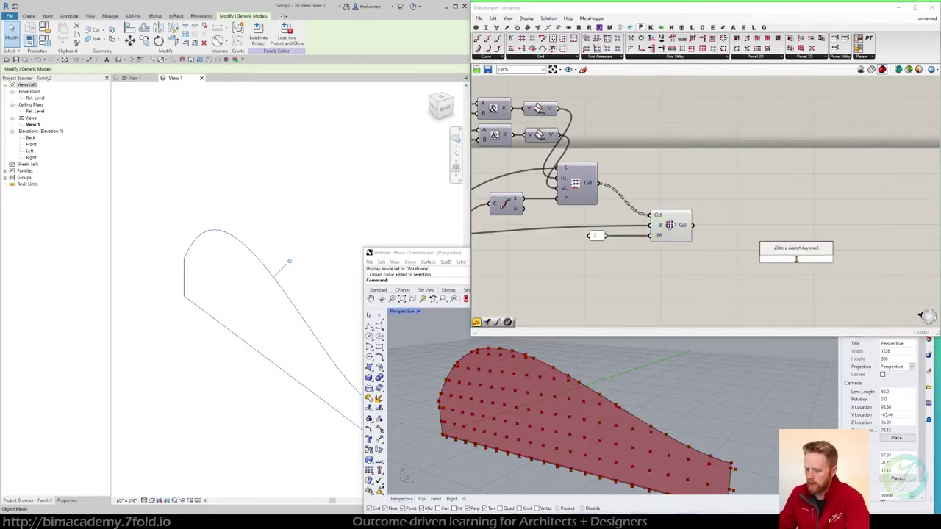
{"action": "type", "text": "line"}
{"action": "key", "text": "Return"}
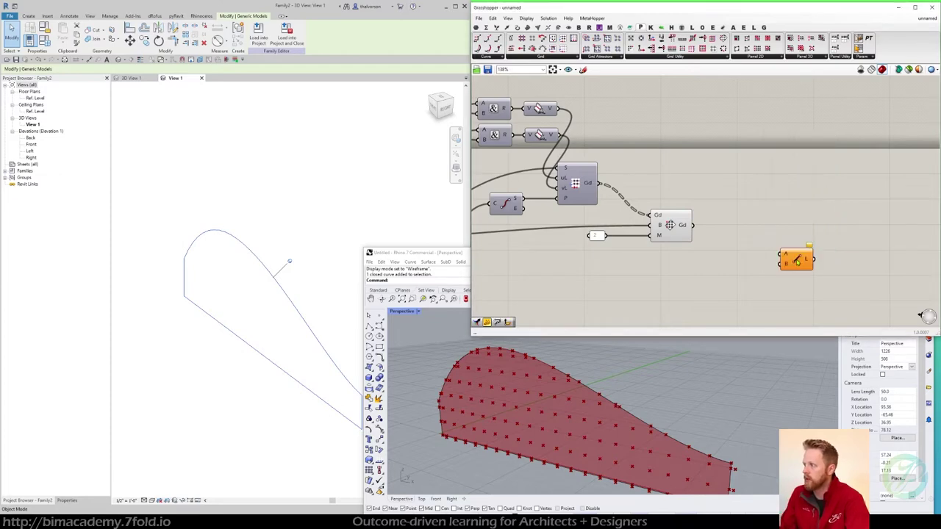
Add a panel, connect Trim Grid's output to it, and look through the listed grid data
{"action": "right_click_drag", "start_coordinate": [623, 388], "coordinate": [634, 391]}
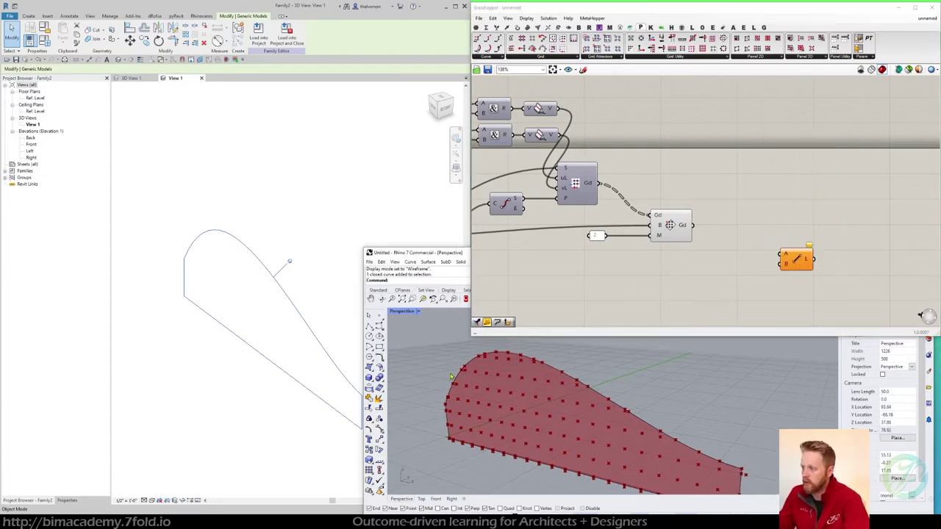
{"action": "right_click_drag", "start_coordinate": [726, 215], "coordinate": [678, 214]}
{"action": "double_click", "coordinate": [696, 198]}
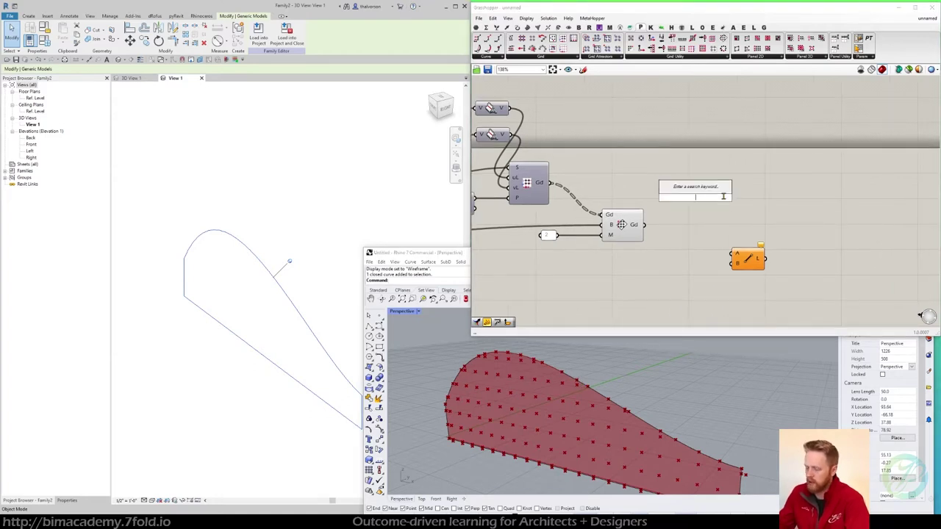
{"action": "type", "text": "//"}
{"action": "key", "text": "Return"}
{"action": "left_click_drag", "start_coordinate": [645, 225], "coordinate": [654, 197]}
{"action": "left_click_drag", "start_coordinate": [714, 222], "coordinate": [711, 242]}
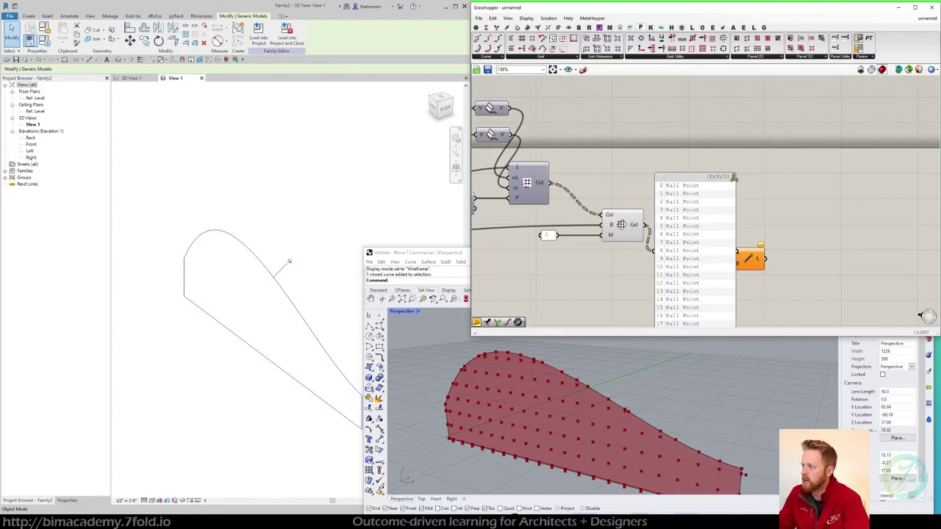
{"action": "left_click_drag", "start_coordinate": [733, 178], "coordinate": [739, 211]}
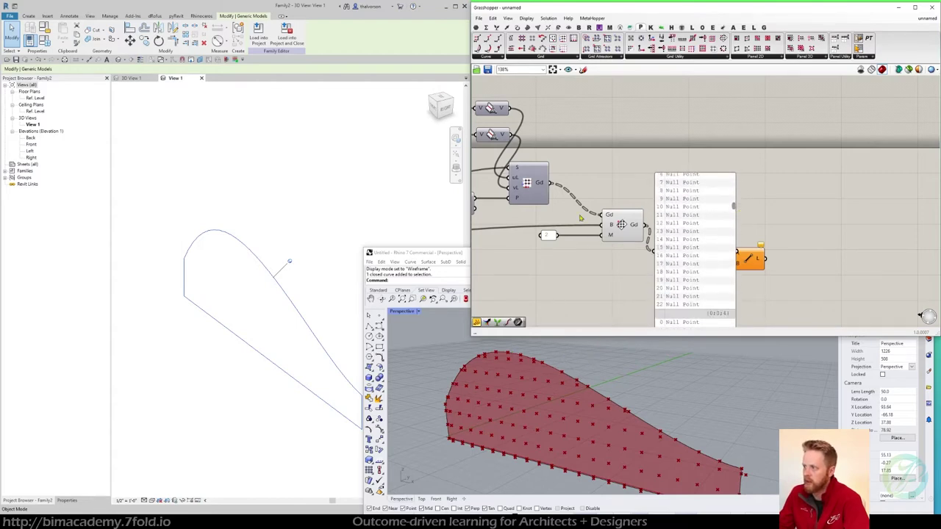
{"action": "left_click_drag", "start_coordinate": [553, 183], "coordinate": [654, 251]}
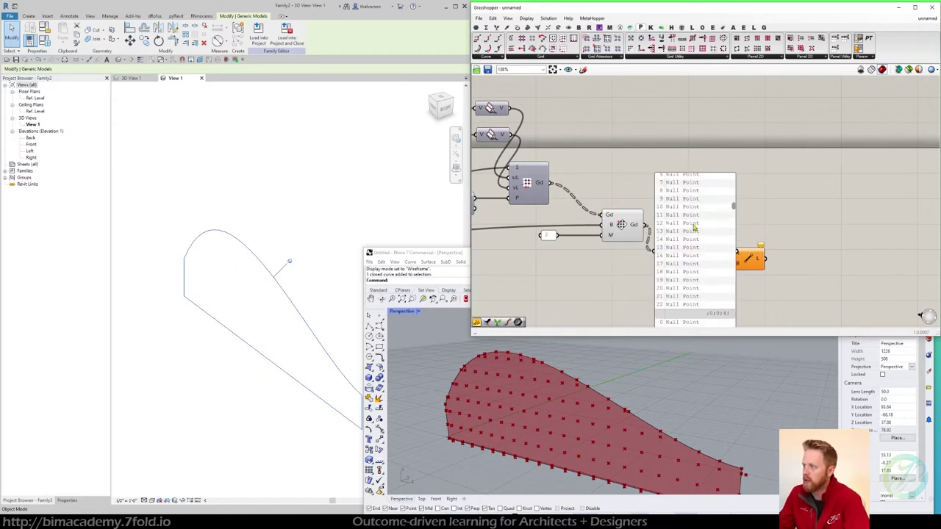
Move the data panel off the Line component to the empty canvas above Trim Grid
{"action": "left_click_drag", "start_coordinate": [710, 226], "coordinate": [760, 179]}
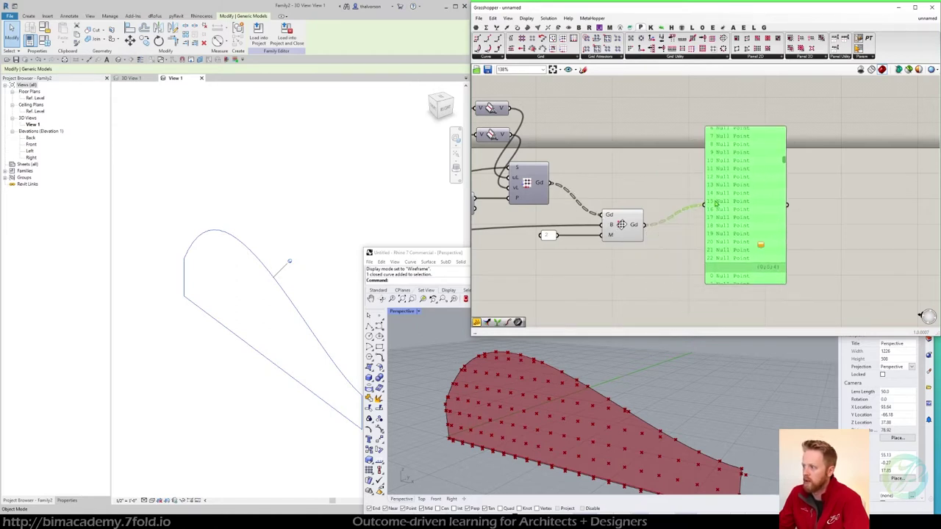
{"action": "right_click_drag", "start_coordinate": [820, 192], "coordinate": [779, 222]}
{"action": "left_click_drag", "start_coordinate": [716, 234], "coordinate": [729, 115]}
{"action": "right_click_drag", "start_coordinate": [696, 197], "coordinate": [666, 247]}
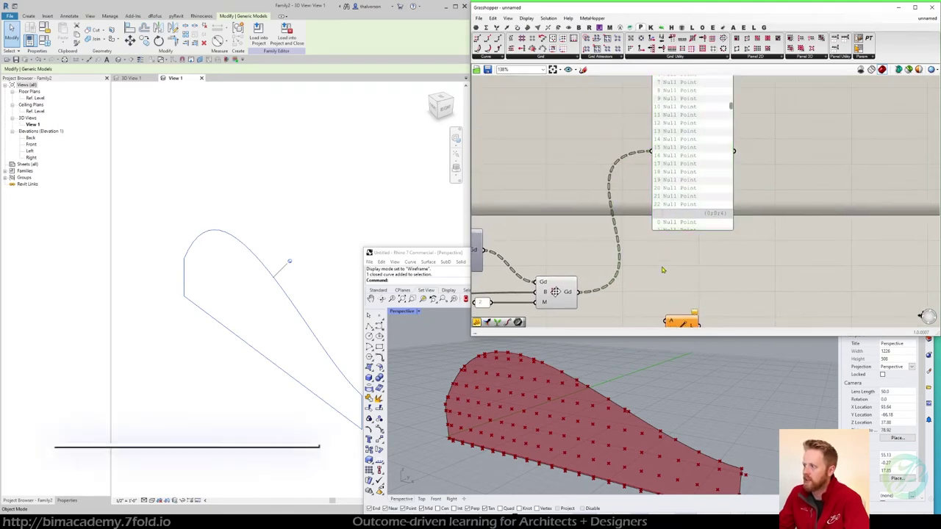
Add a Null Item component and connect Trim Grid's output to its item input
{"action": "double_click", "coordinate": [664, 264]}
{"action": "type", "text": "null"}
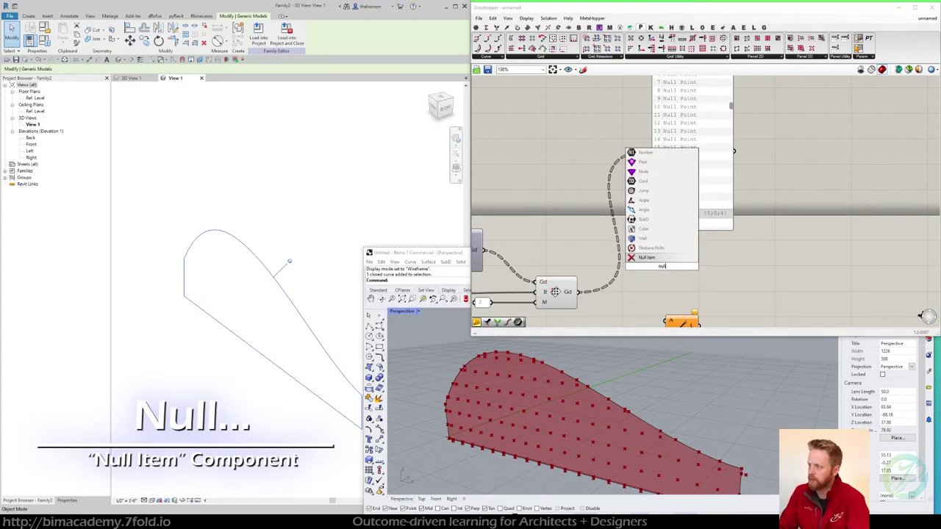
{"action": "left_click", "coordinate": [664, 259]}
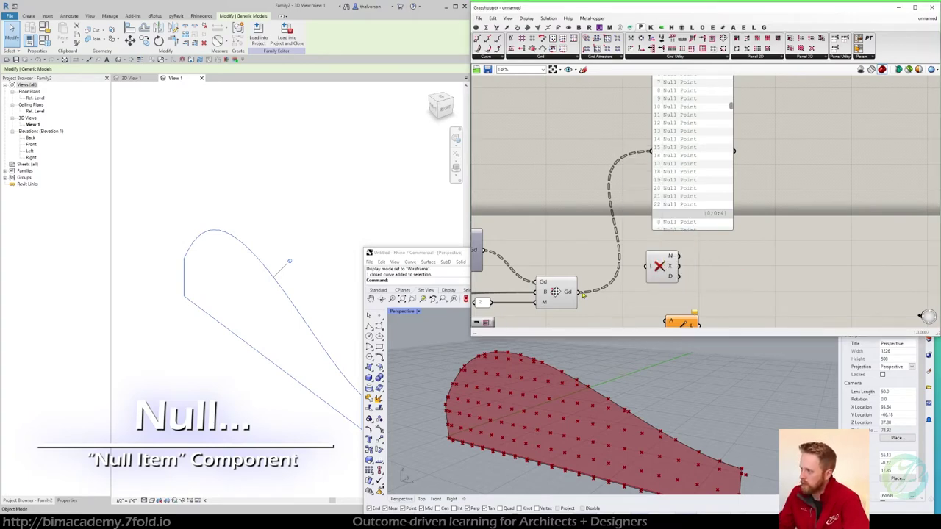
{"action": "left_click_drag", "start_coordinate": [583, 292], "coordinate": [647, 267]}
{"action": "right_click_drag", "start_coordinate": [689, 270], "coordinate": [639, 291]}
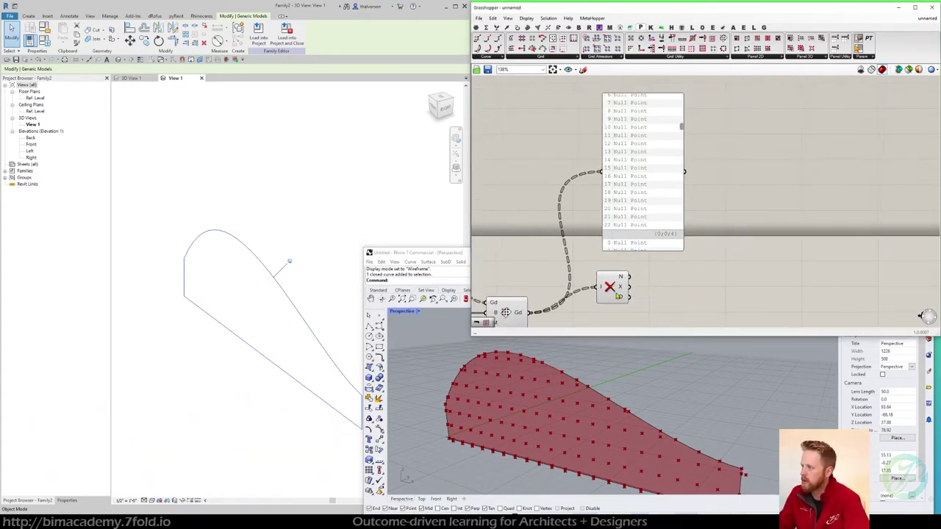
Move Null Item above Trim Grid, connect its X output to the data panel, and look through the flags
{"action": "left_click_drag", "start_coordinate": [622, 291], "coordinate": [578, 264]}
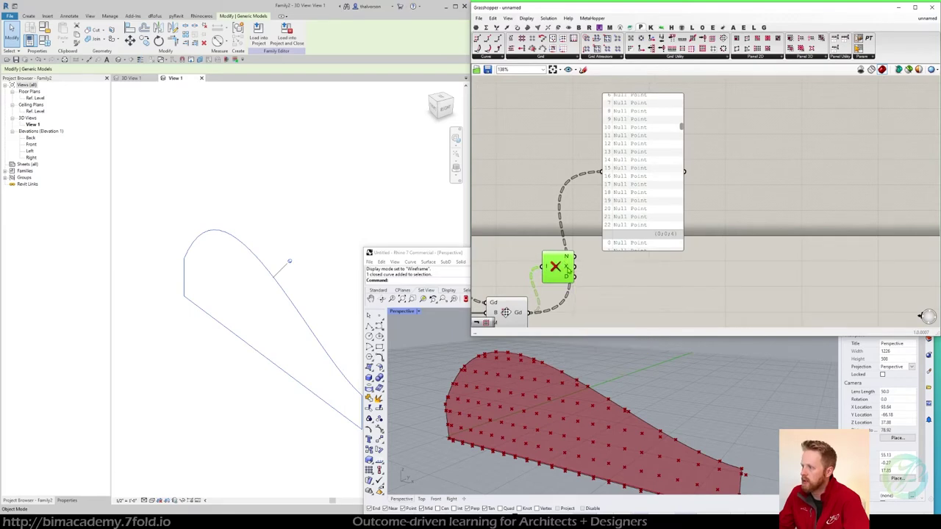
{"action": "mouse_move", "coordinate": [568, 272]}
{"action": "left_click_drag", "start_coordinate": [569, 272], "coordinate": [616, 167]}
{"action": "left_click_drag", "start_coordinate": [681, 128], "coordinate": [682, 174]}
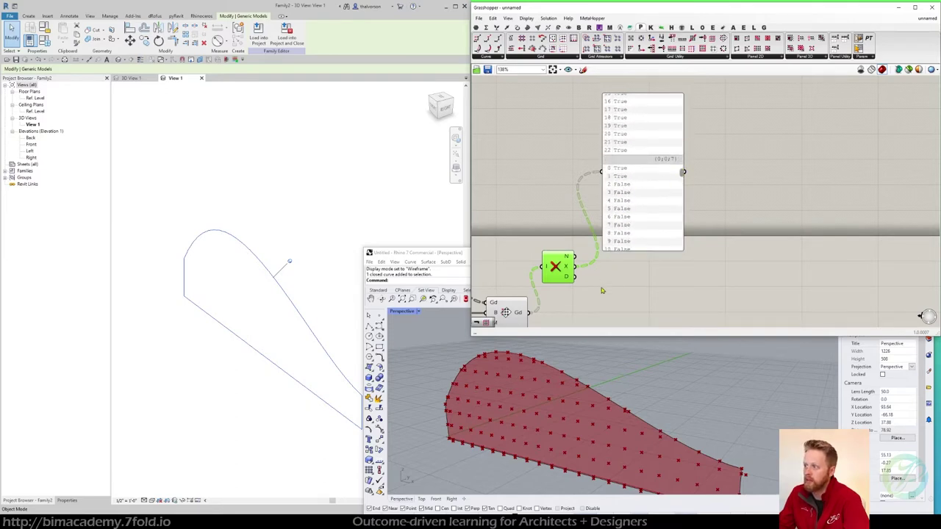
{"action": "right_click_drag", "start_coordinate": [602, 290], "coordinate": [627, 228]}
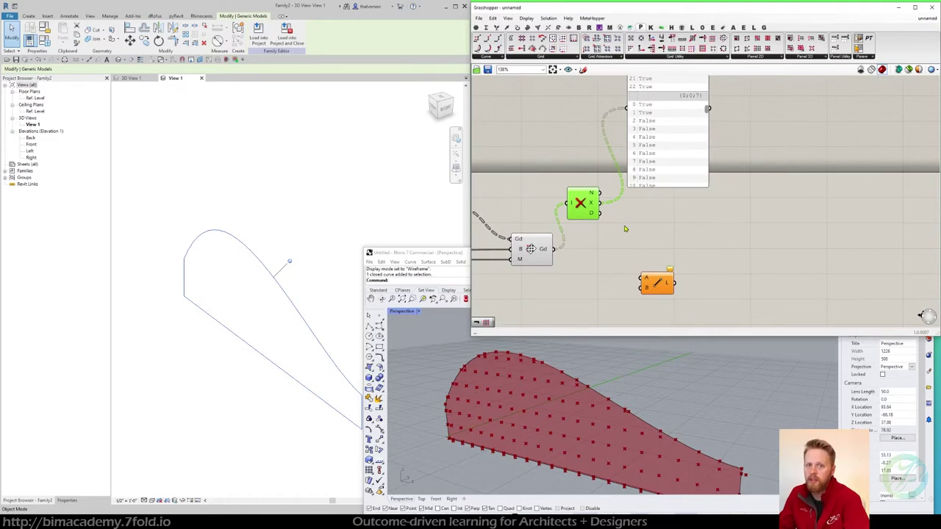
Line Null Item up beside Trim Grid, add a Not Gate fed by its X output, and show the inverted flags in the panel
{"action": "left_click_drag", "start_coordinate": [581, 215], "coordinate": [585, 261]}
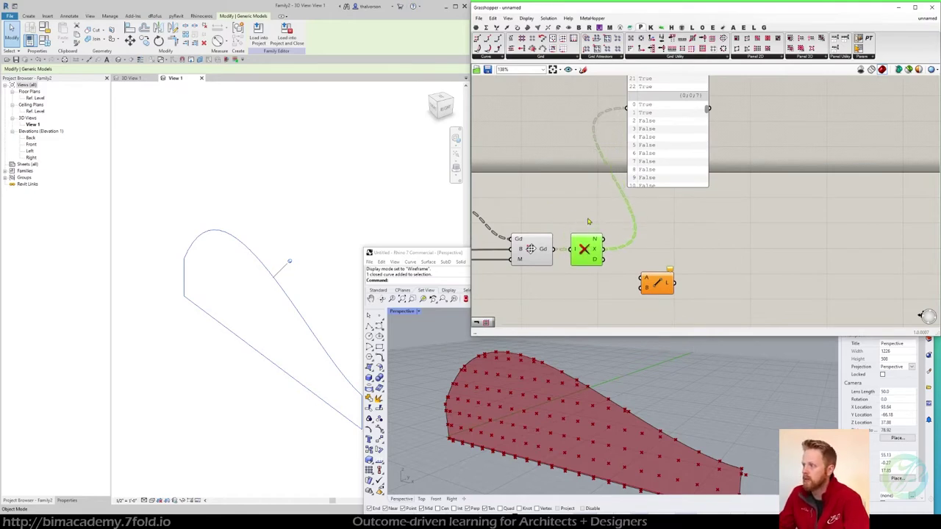
{"action": "double_click", "coordinate": [588, 220]}
{"action": "type", "text": "not"}
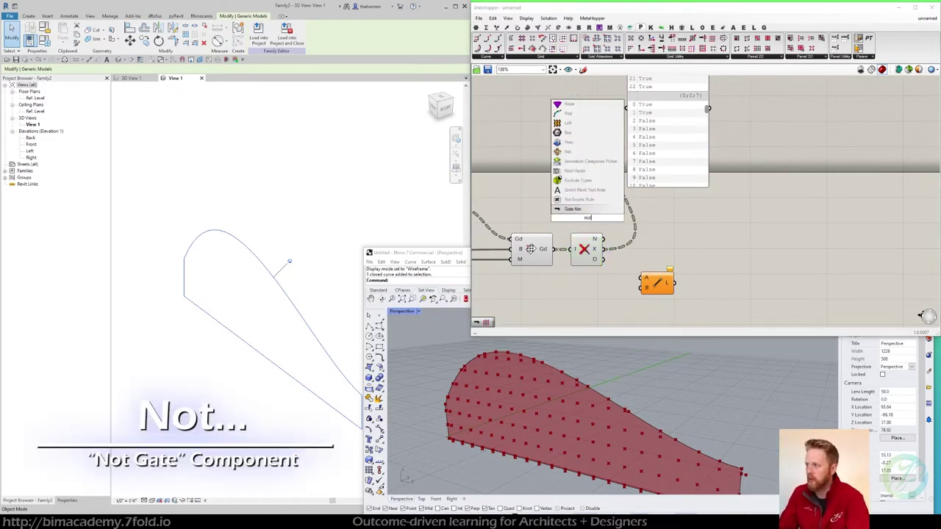
{"action": "key", "text": "Return"}
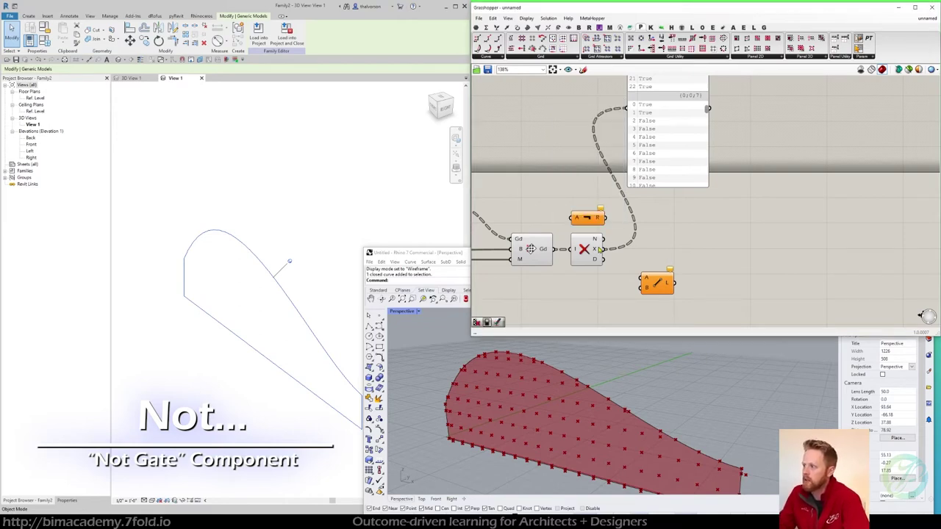
{"action": "left_click_drag", "start_coordinate": [603, 250], "coordinate": [626, 109]}
{"action": "left_click_drag", "start_coordinate": [593, 222], "coordinate": [639, 253]}
Add a Cull Pattern component and connect the Not Gate's result to its pattern input
{"action": "right_click_drag", "start_coordinate": [708, 248], "coordinate": [679, 243]}
{"action": "double_click", "coordinate": [679, 243]}
{"action": "double_click", "coordinate": [677, 241]}
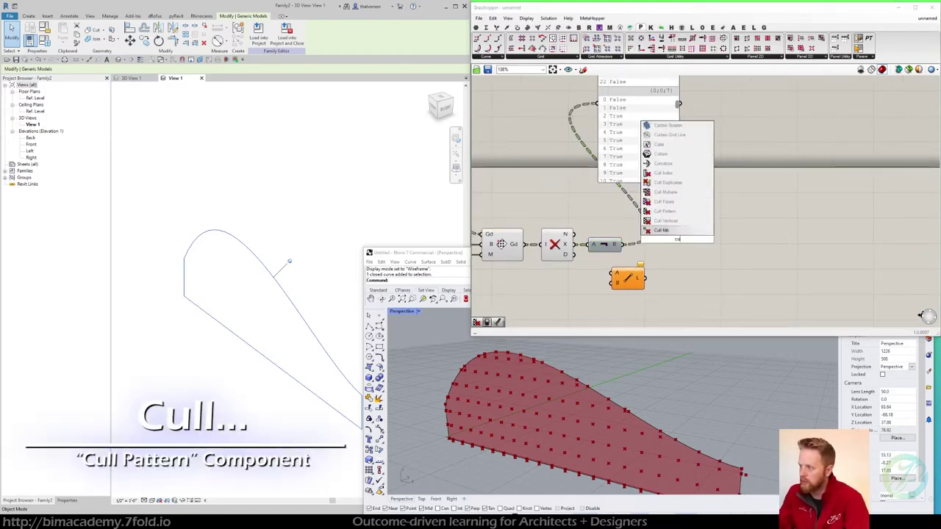
{"action": "type", "text": "cull"}
{"action": "key", "text": "Return"}
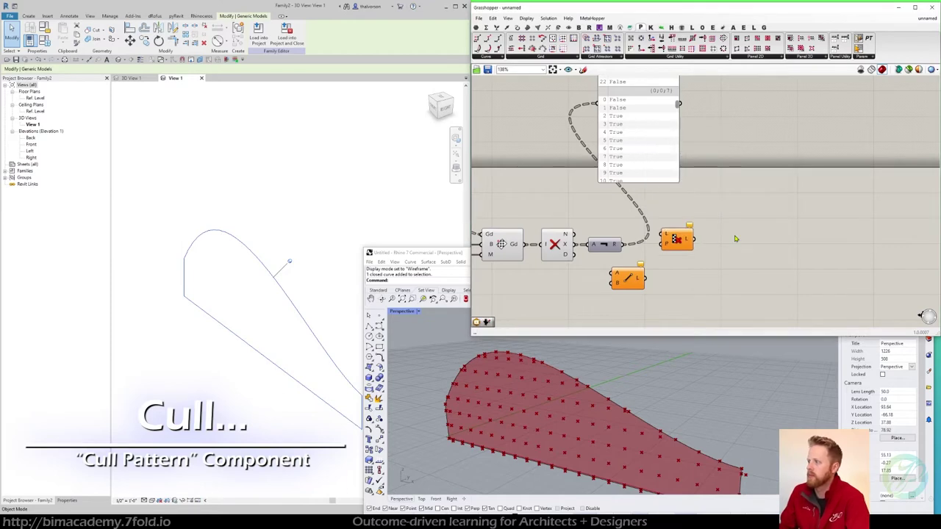
{"action": "left_click", "coordinate": [685, 241]}
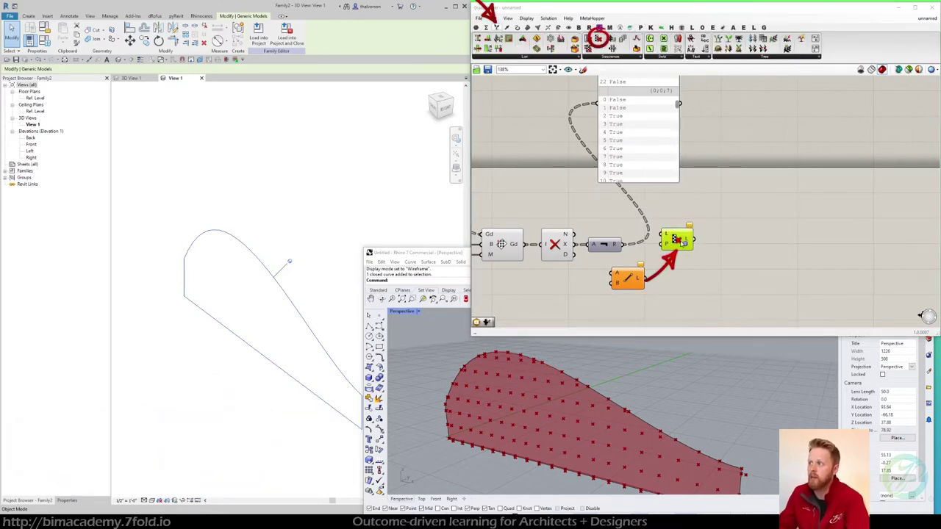
{"action": "right_click_drag", "start_coordinate": [694, 267], "coordinate": [722, 244]}
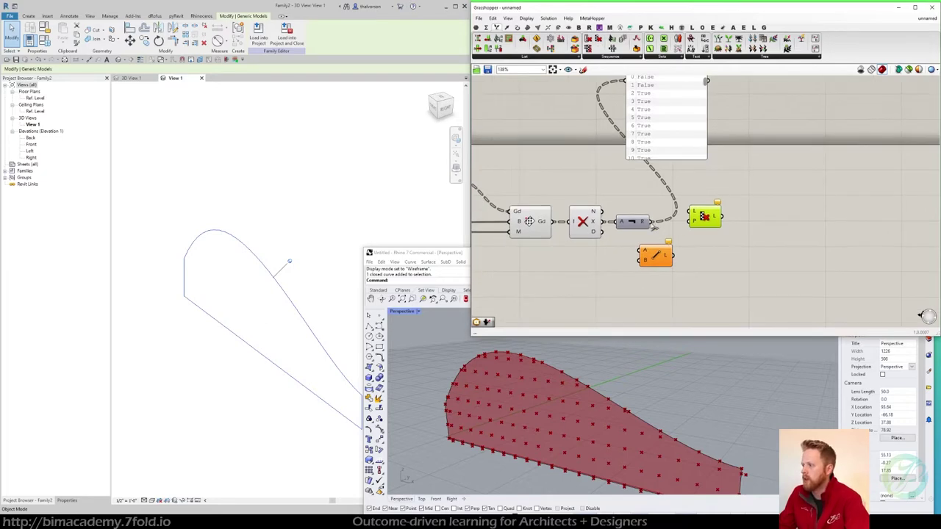
{"action": "left_click_drag", "start_coordinate": [653, 225], "coordinate": [688, 226]}
Shift Line, Trim Grid and Cull Pattern to make room, and connect Trim Grid's output to Cull Pattern's list input
{"action": "left_click_drag", "start_coordinate": [656, 257], "coordinate": [777, 266]}
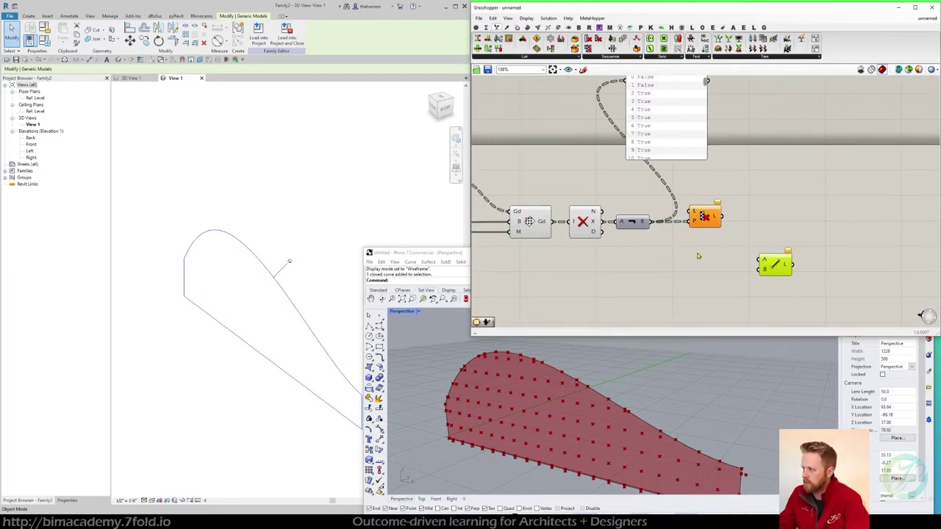
{"action": "left_click_drag", "start_coordinate": [530, 230], "coordinate": [532, 268]}
{"action": "left_click_drag", "start_coordinate": [697, 222], "coordinate": [697, 266]}
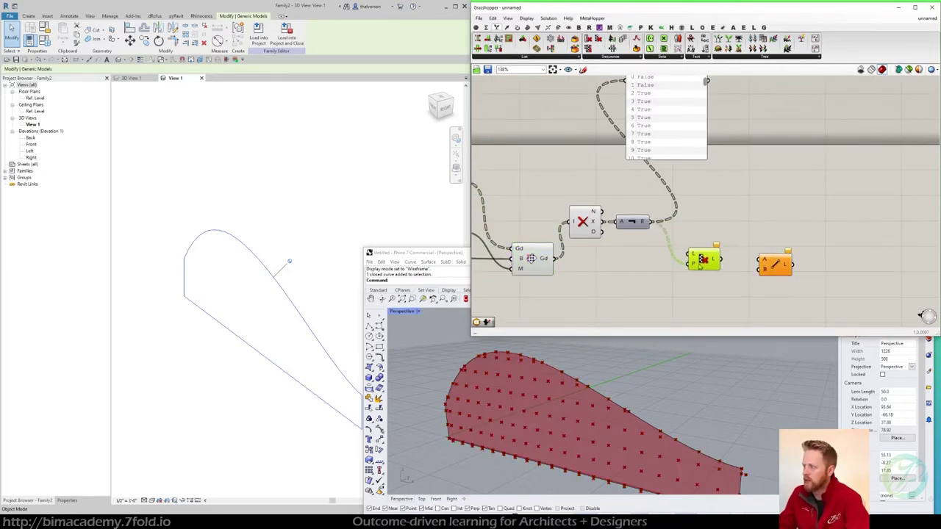
{"action": "left_click_drag", "start_coordinate": [557, 263], "coordinate": [693, 266]}
{"action": "right_click_drag", "start_coordinate": [750, 256], "coordinate": [704, 268]}
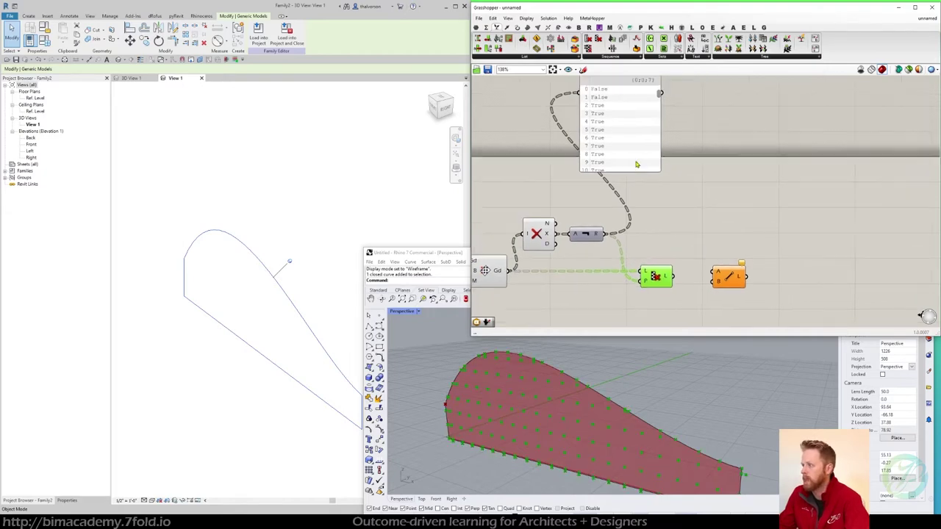
Connect Cull Pattern's output to the data panel, widen the panel, and examine the remaining points from the first branch
{"action": "left_click_drag", "start_coordinate": [636, 165], "coordinate": [747, 207]}
{"action": "left_click", "coordinate": [660, 274]}
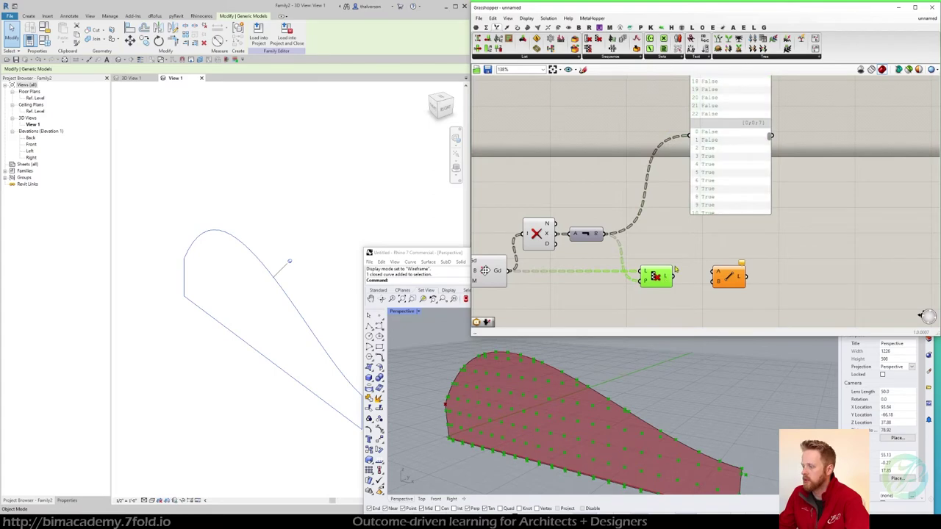
{"action": "left_click_drag", "start_coordinate": [672, 277], "coordinate": [690, 136]}
{"action": "right_click_drag", "start_coordinate": [751, 139], "coordinate": [714, 182]}
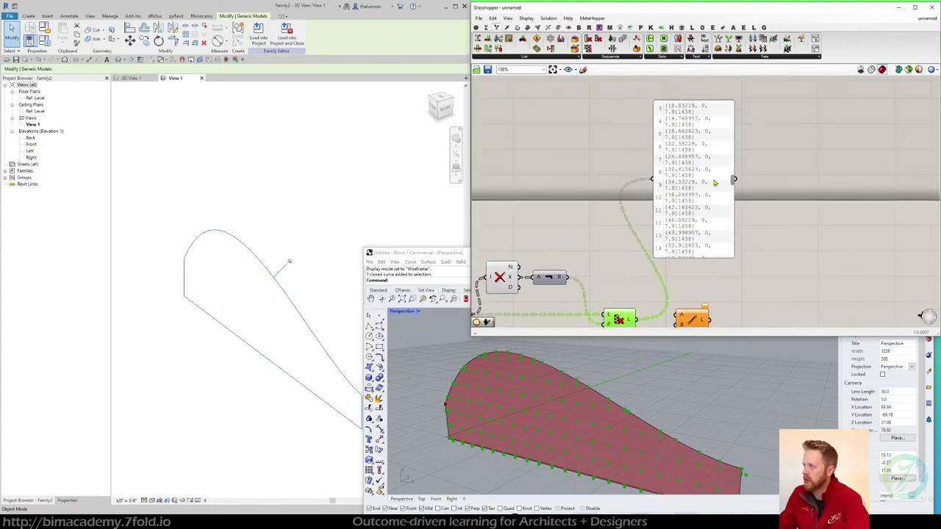
{"action": "left_click_drag", "start_coordinate": [732, 189], "coordinate": [825, 180]}
{"action": "scroll", "coordinate": [780, 136], "scroll_direction": "up", "scroll_amount": 5}
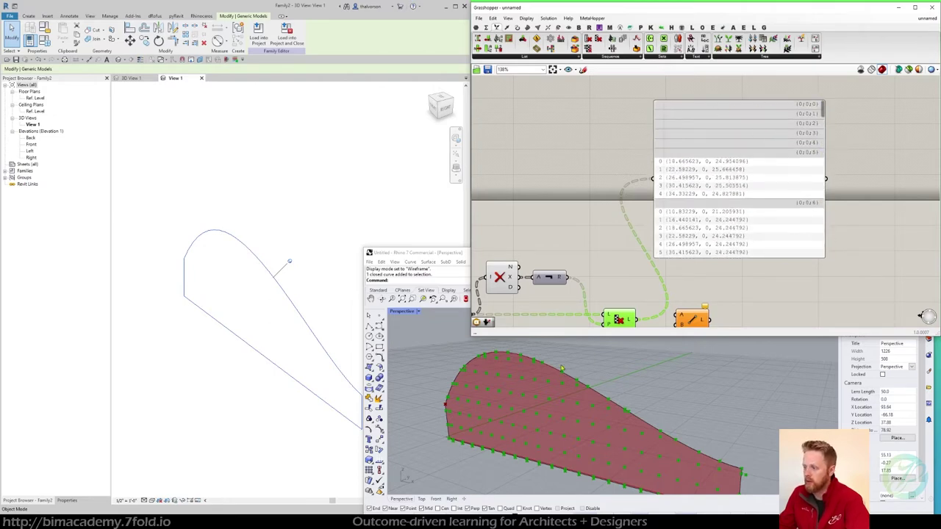
Move the Line component clear of Cull Pattern's output, and set that output to Simplify
{"action": "right_click_drag", "start_coordinate": [701, 271], "coordinate": [665, 266]}
{"action": "left_click", "coordinate": [659, 311]}
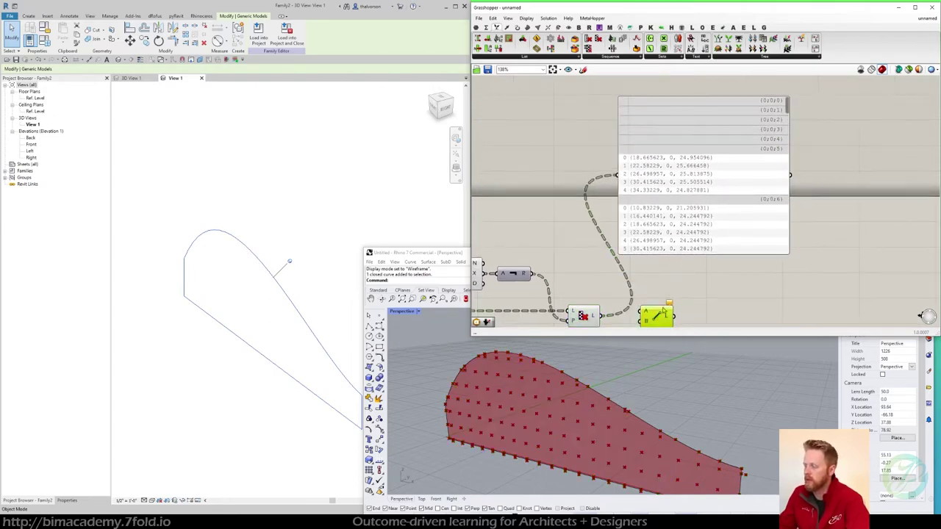
{"action": "left_click_drag", "start_coordinate": [659, 310], "coordinate": [697, 276]}
{"action": "right_click_drag", "start_coordinate": [673, 297], "coordinate": [638, 271]}
{"action": "scroll", "coordinate": [663, 304], "scroll_direction": "down", "scroll_amount": 2}
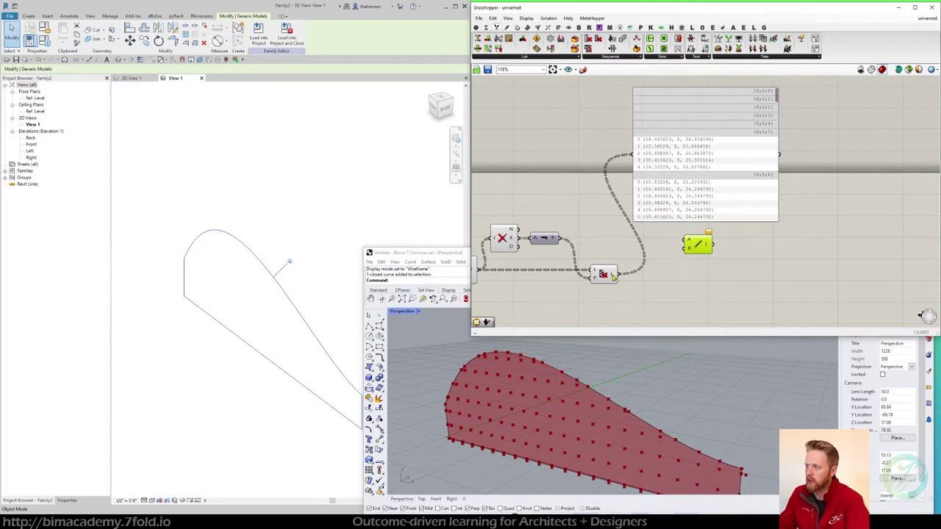
{"action": "right_click", "coordinate": [615, 276]}
{"action": "left_click", "coordinate": [633, 332]}
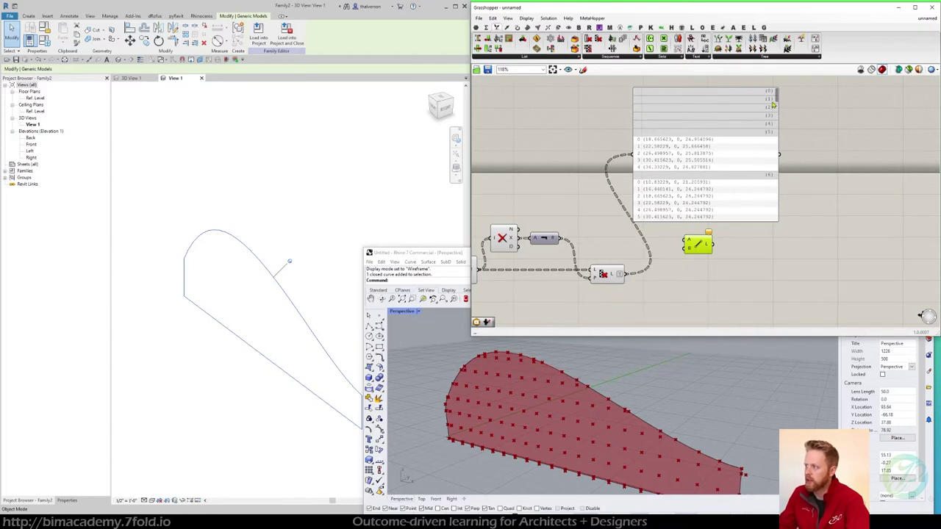
Add a Prune Tree component and connect Cull Pattern's simplified output to its tree input
{"action": "double_click", "coordinate": [665, 294]}
{"action": "type", "text": "prun"}
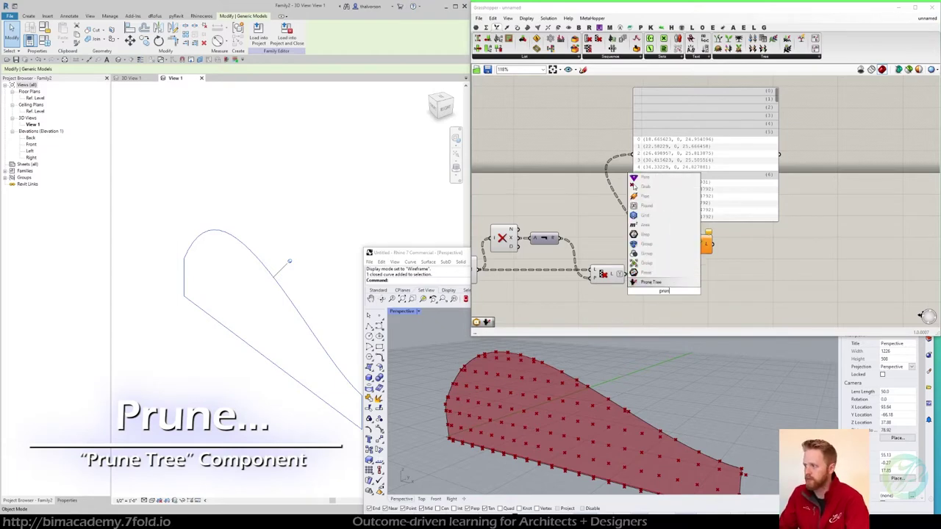
{"action": "key", "text": "Return"}
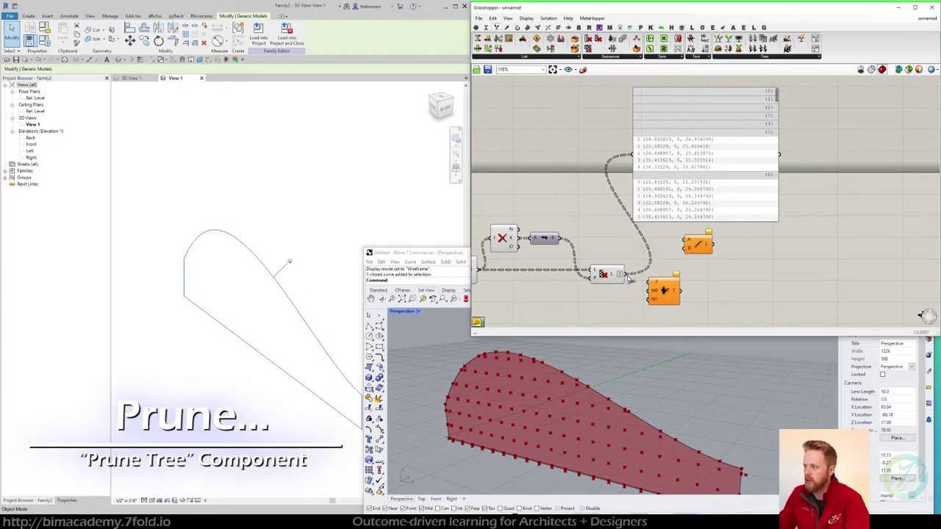
{"action": "left_click_drag", "start_coordinate": [627, 275], "coordinate": [669, 286]}
Feed Prune Tree's N0 input from a panel containing 1, and show its output in the data panel, moved farther along the canvas
{"action": "double_click", "coordinate": [630, 304]}
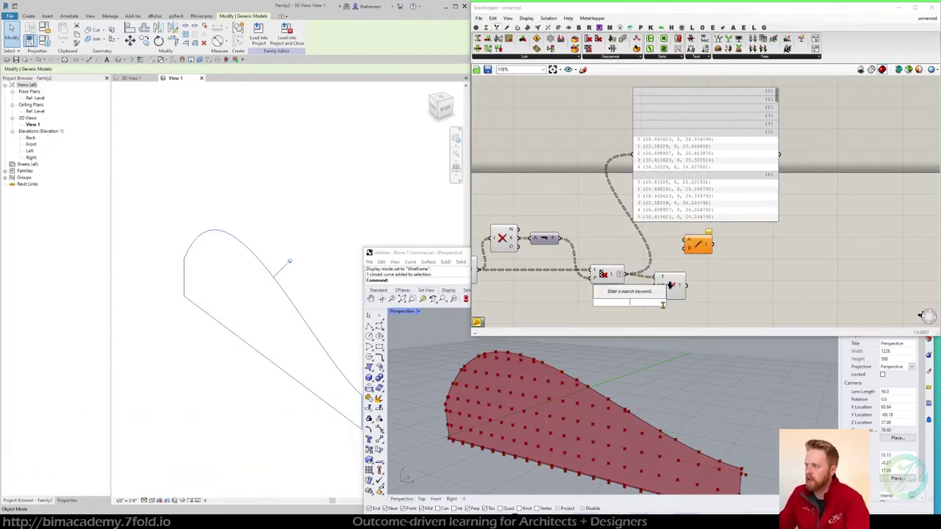
{"action": "type", "text": "\""}
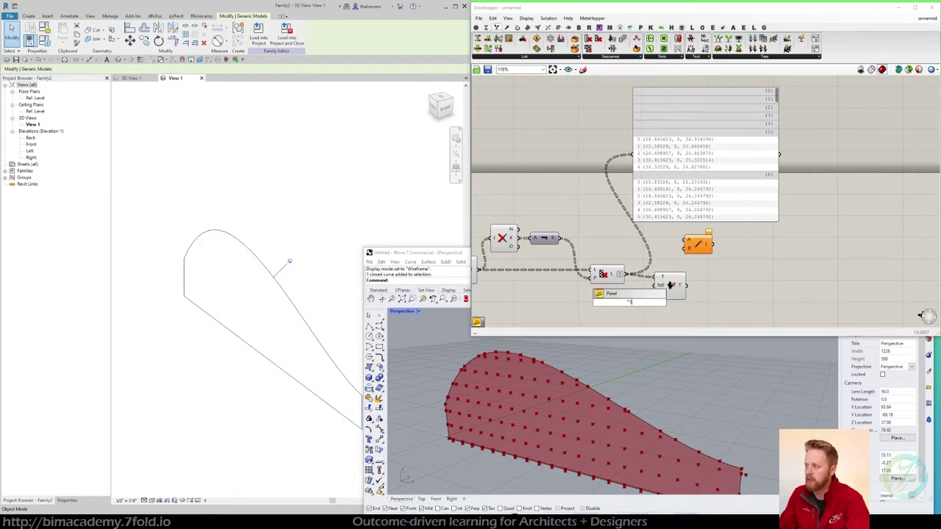
{"action": "type", "text": "1"}
{"action": "key", "text": "Return"}
{"action": "left_click_drag", "start_coordinate": [635, 302], "coordinate": [641, 155]}
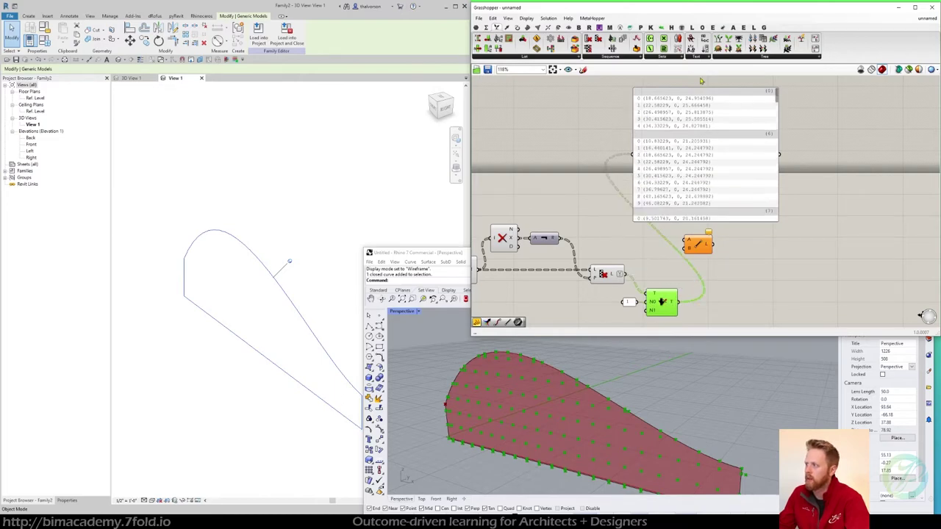
{"action": "left_click_drag", "start_coordinate": [699, 134], "coordinate": [780, 155]}
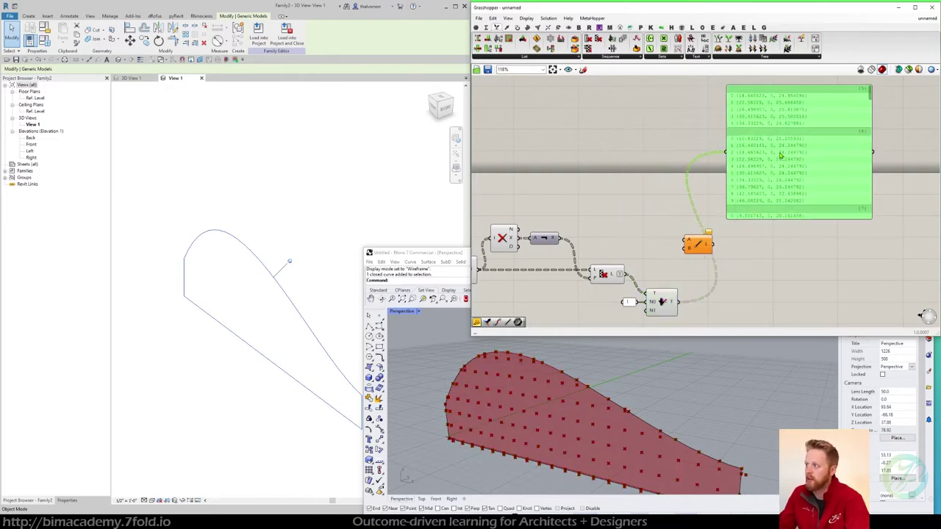
Move Prune Tree and its value panel closer to Cull Pattern, and move the Line component farther along the canvas
{"action": "left_click_drag", "start_coordinate": [671, 285], "coordinate": [625, 316]}
{"action": "left_click_drag", "start_coordinate": [660, 305], "coordinate": [649, 297]}
{"action": "left_click", "coordinate": [646, 247]}
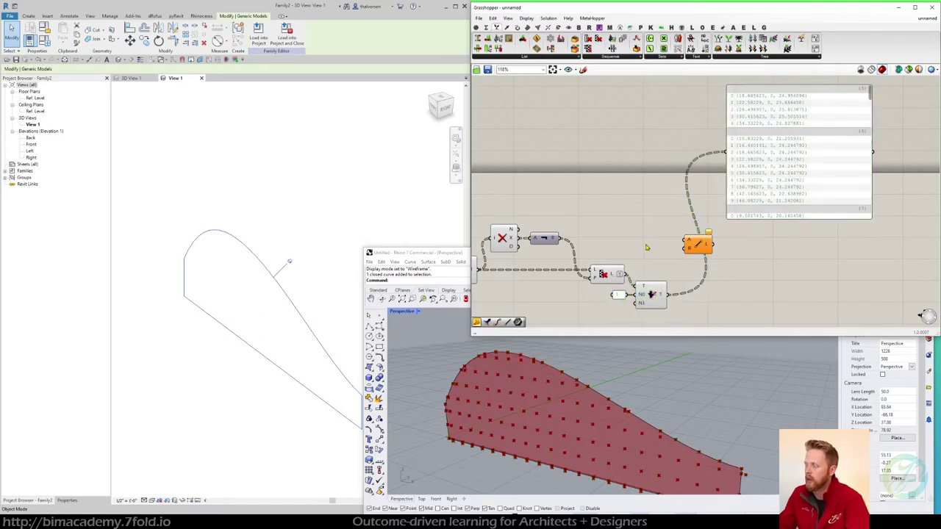
{"action": "right_click_drag", "start_coordinate": [643, 249], "coordinate": [616, 237]}
{"action": "left_click", "coordinate": [666, 238]}
{"action": "left_click_drag", "start_coordinate": [666, 237], "coordinate": [737, 263]}
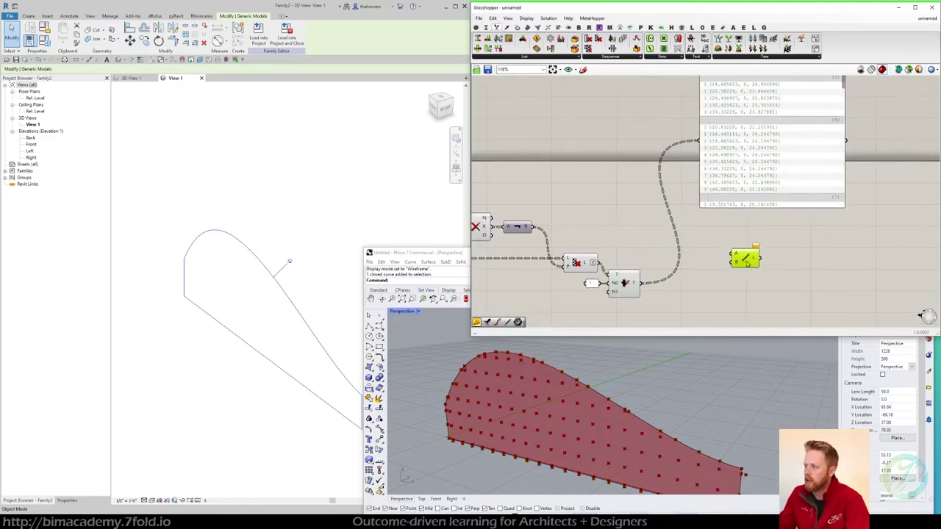
{"action": "right_click_drag", "start_coordinate": [713, 305], "coordinate": [675, 286]}
{"action": "right_click_drag", "start_coordinate": [685, 196], "coordinate": [687, 222]}
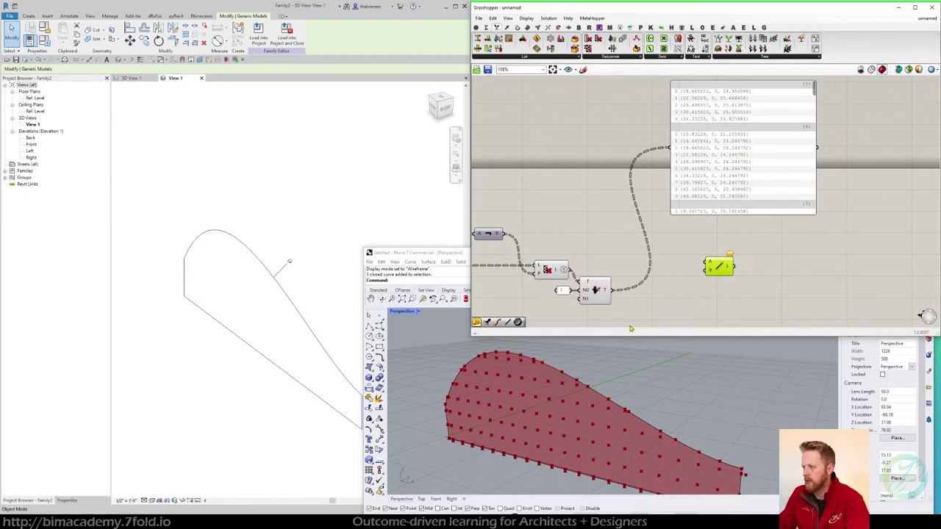
Add a List Item component just below Prune Tree's output, and check what its index input expects
{"action": "mouse_move", "coordinate": [637, 287]}
{"action": "right_mouse_down"}
{"action": "mouse_move", "coordinate": [633, 256]}
{"action": "mouse_move", "coordinate": [650, 292]}
{"action": "right_mouse_up"}
{"action": "double_click", "coordinate": [651, 294]}
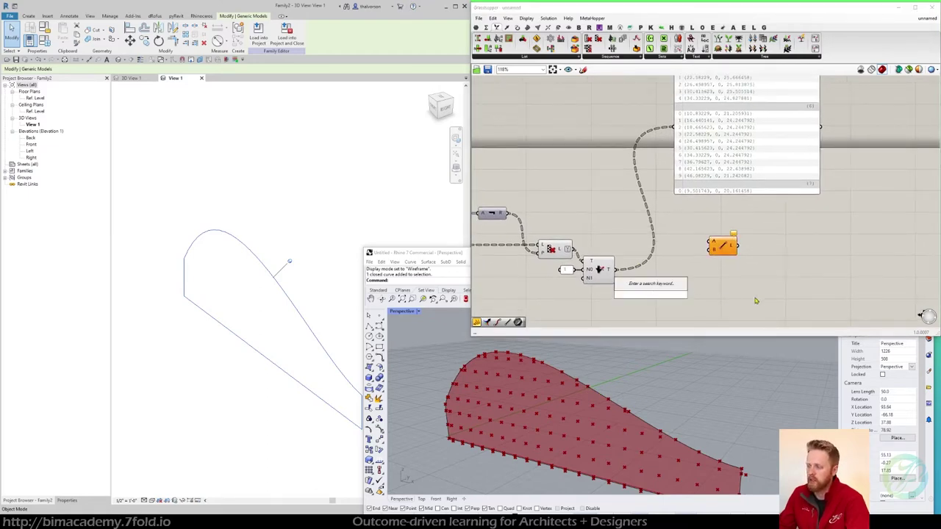
{"action": "type", "text": "item"}
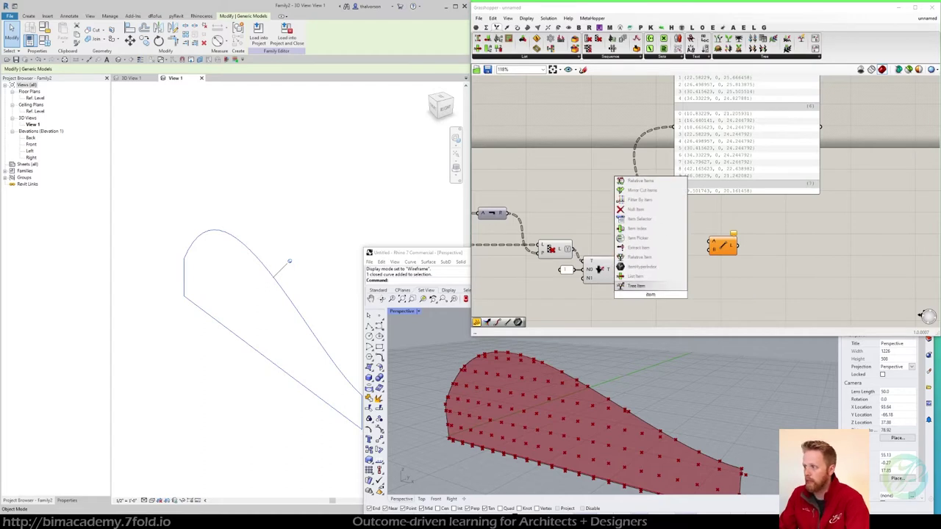
{"action": "key", "text": "Return"}
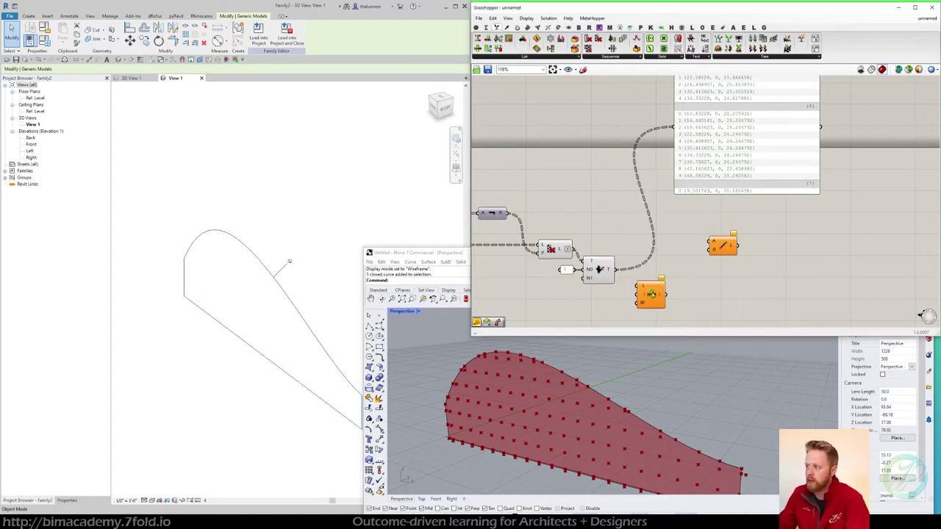
{"action": "left_click", "coordinate": [652, 294]}
{"action": "right_click_drag", "start_coordinate": [670, 182], "coordinate": [665, 197]}
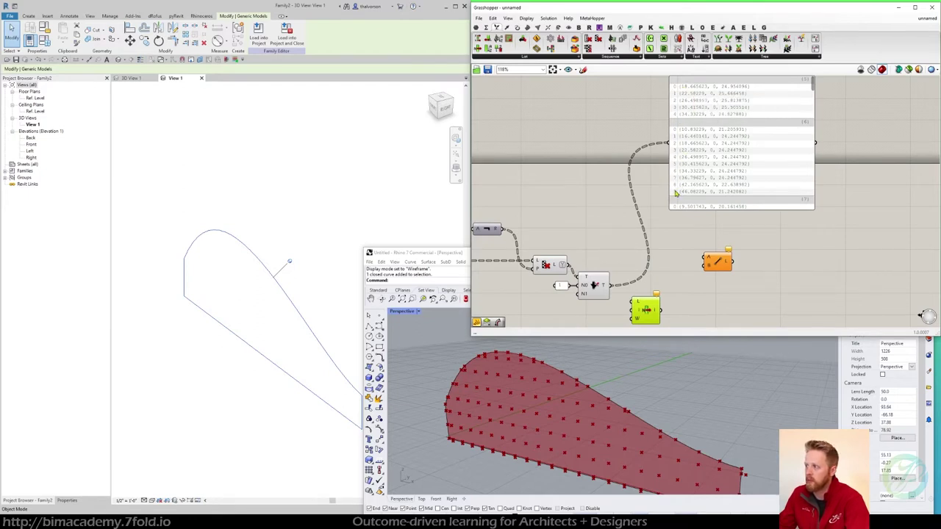
{"action": "mouse_move", "coordinate": [646, 310]}
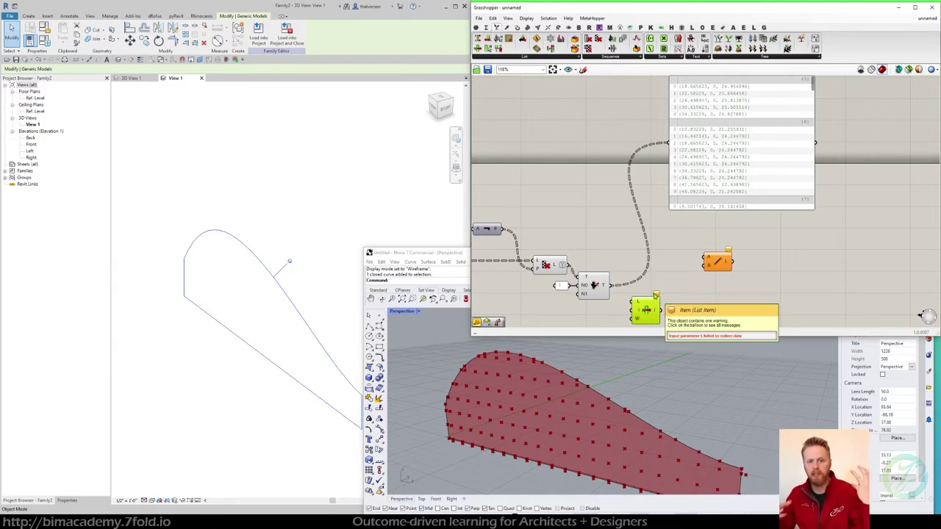
{"action": "right_click_drag", "start_coordinate": [615, 274], "coordinate": [605, 240]}
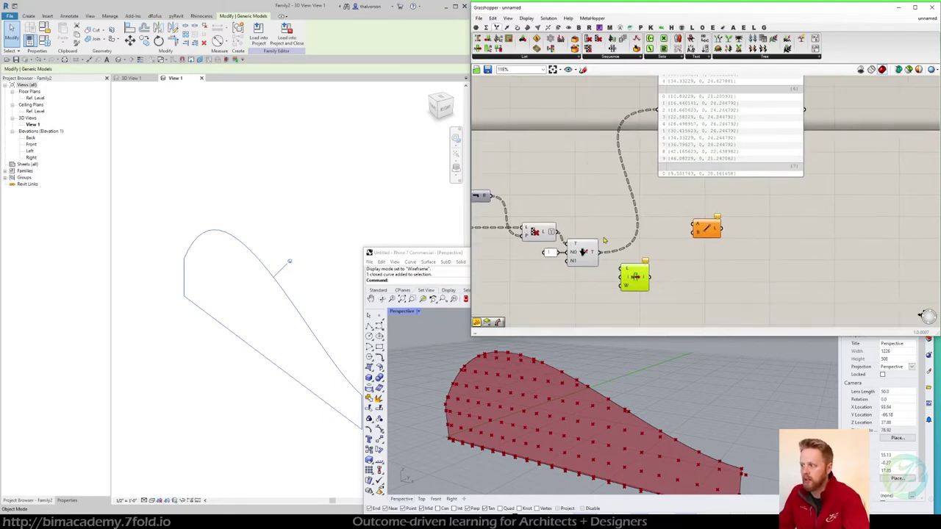
{"action": "mouse_move", "coordinate": [630, 279]}
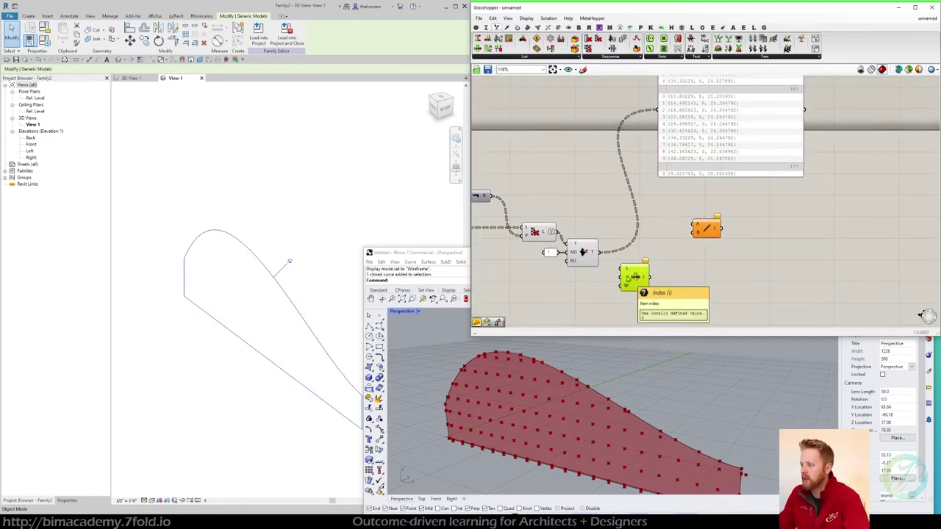
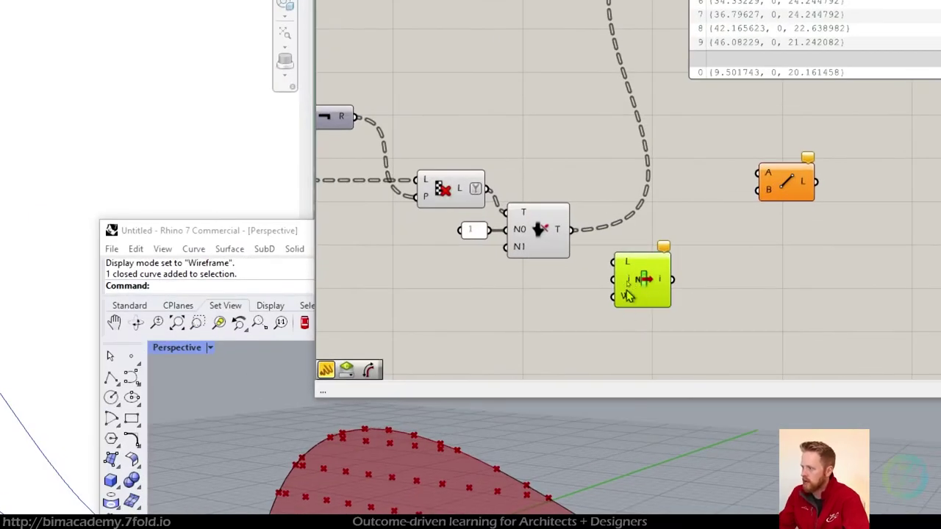
Connect Prune Tree's output to List Item's list input and align the component beneath the wire
{"action": "left_click", "coordinate": [658, 358]}
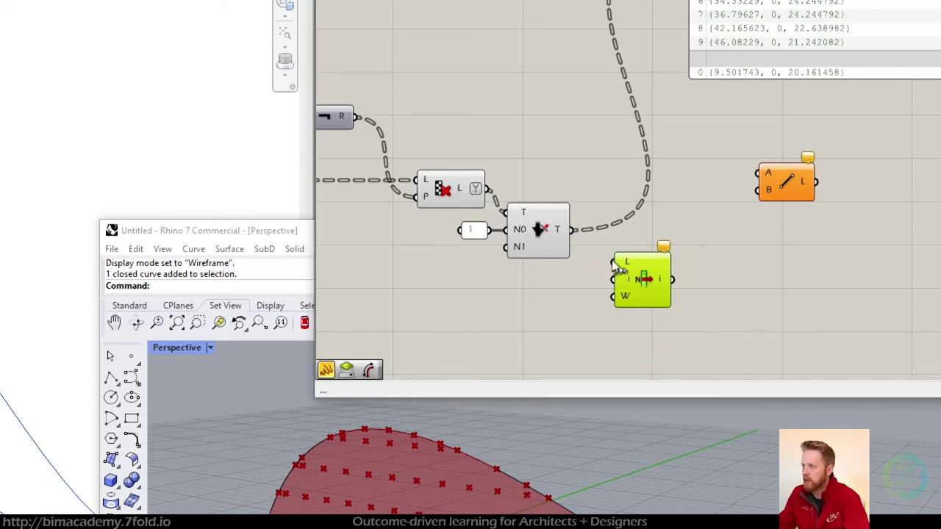
{"action": "left_click_drag", "start_coordinate": [615, 263], "coordinate": [573, 230]}
{"action": "left_click_drag", "start_coordinate": [634, 279], "coordinate": [631, 277]}
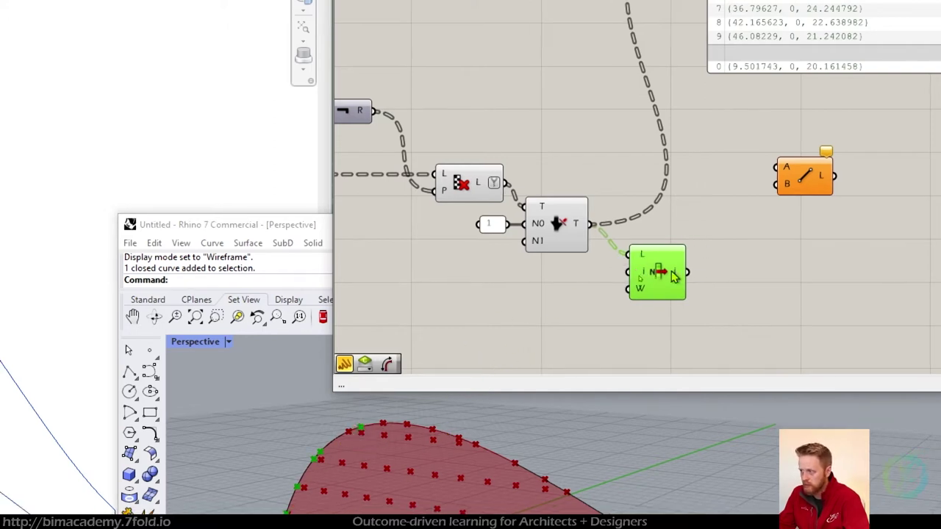
Duplicate the connected List Item directly below the first one, and reverse the copy's list input
{"action": "left_click_drag", "start_coordinate": [654, 280], "coordinate": [632, 278]}
{"action": "right_click_drag", "start_coordinate": [653, 251], "coordinate": [635, 251]}
{"action": "left_click_drag", "start_coordinate": [634, 252], "coordinate": [644, 288]}
{"action": "key", "text": "super"}
{"action": "key", "text": "super"}
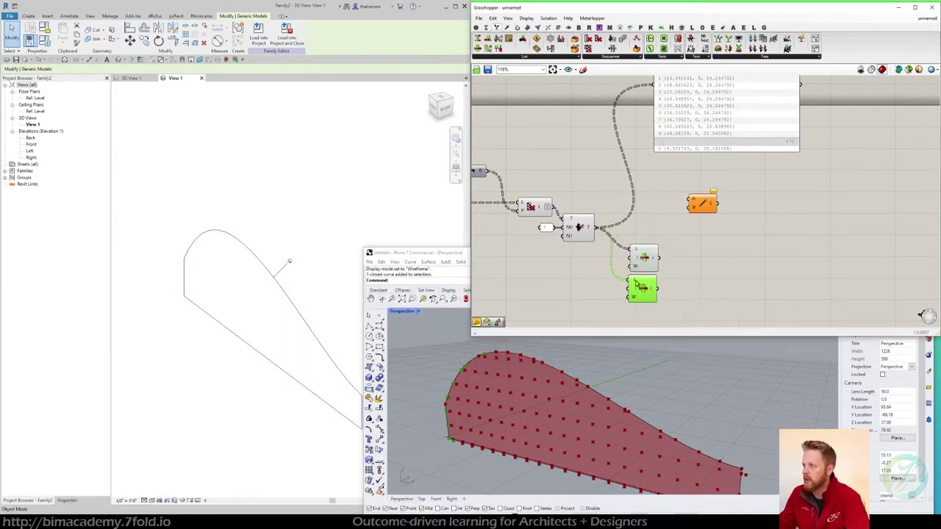
{"action": "right_click", "coordinate": [636, 282]}
{"action": "left_click", "coordinate": [661, 314]}
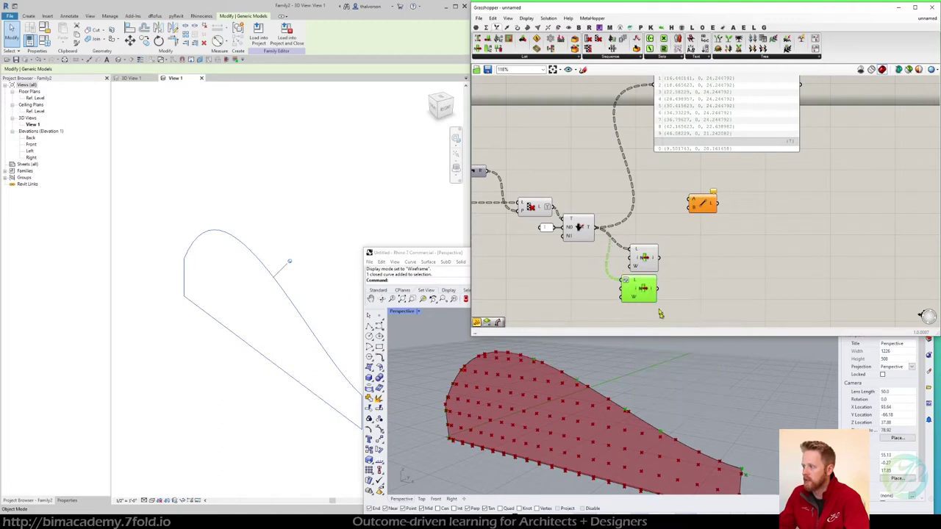
Examine in the Rhino viewport the row end points along the surface's curved edge and narrow end
{"action": "left_click", "coordinate": [590, 390]}
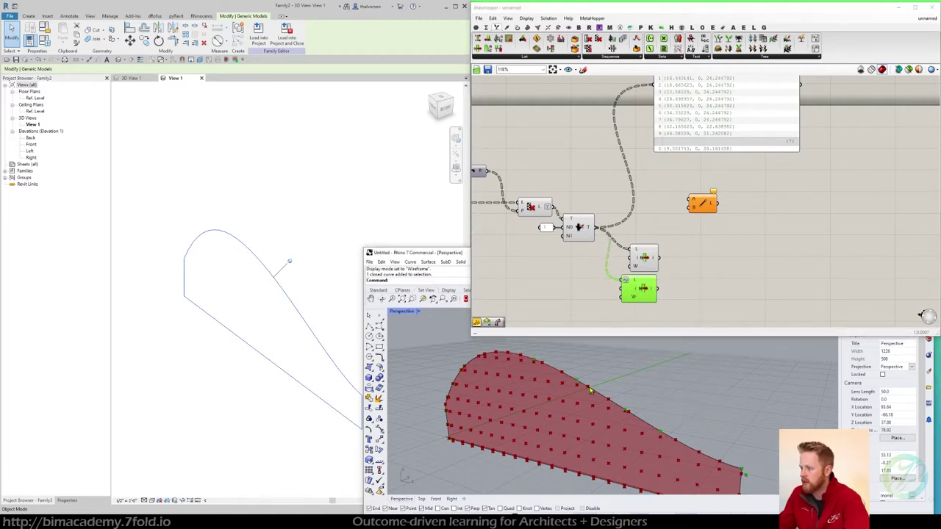
{"action": "right_click_drag", "start_coordinate": [590, 391], "coordinate": [554, 383]}
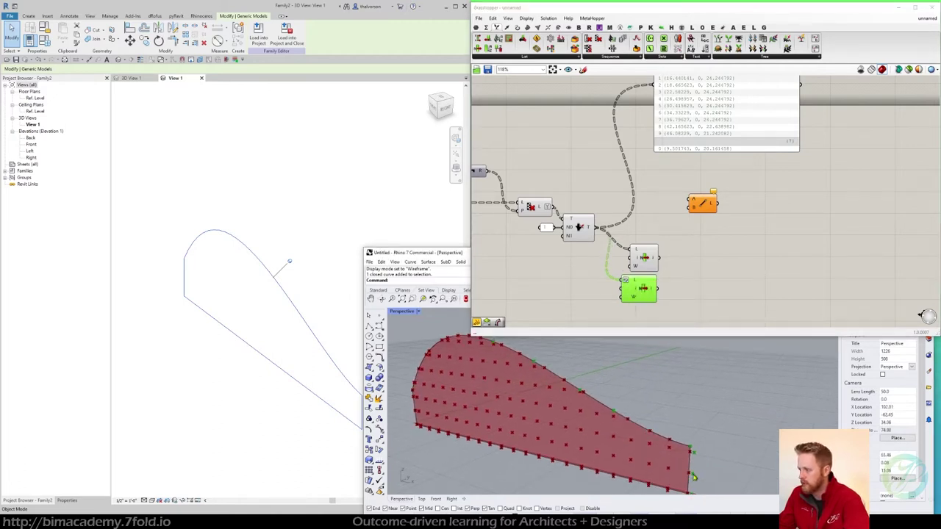
{"action": "right_click_drag", "start_coordinate": [693, 476], "coordinate": [692, 426]}
{"action": "left_click", "coordinate": [675, 296]}
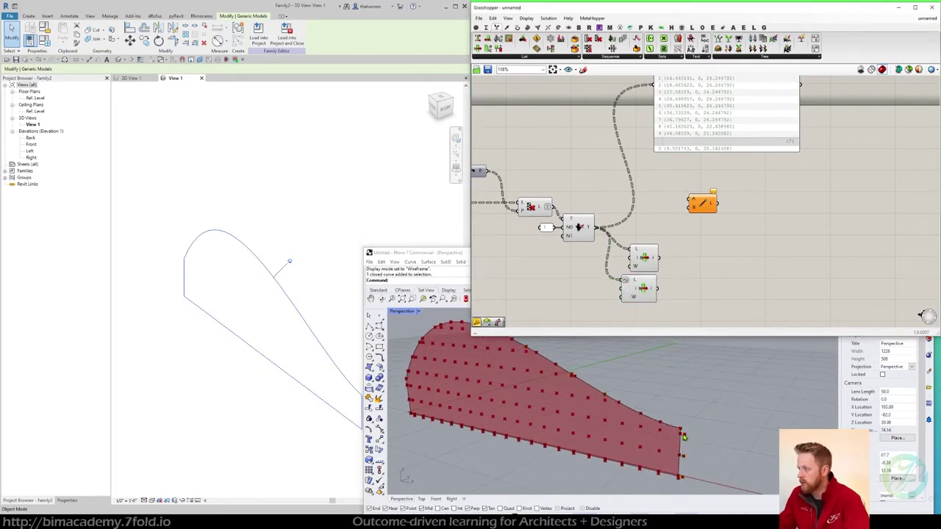
{"action": "scroll", "coordinate": [685, 439], "scroll_direction": "up", "scroll_amount": 3}
{"action": "right_click_drag", "start_coordinate": [694, 431], "coordinate": [693, 397]}
{"action": "right_click_drag", "start_coordinate": [701, 471], "coordinate": [662, 412]}
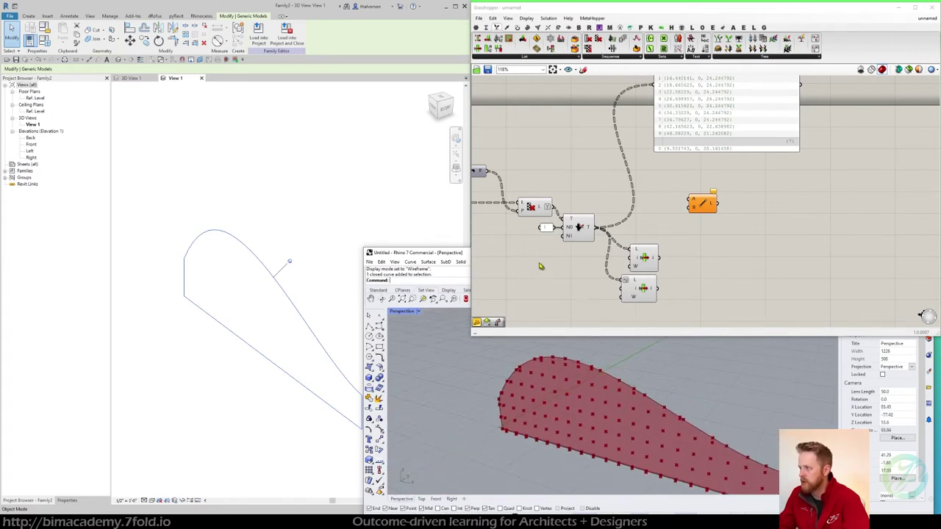
Set the upper grid spacing slider to 69, and check how the points sit around the surface boundary
{"action": "scroll", "coordinate": [740, 278], "scroll_direction": "down", "scroll_amount": 4}
{"action": "scroll", "coordinate": [547, 193], "scroll_direction": "up", "scroll_amount": 5}
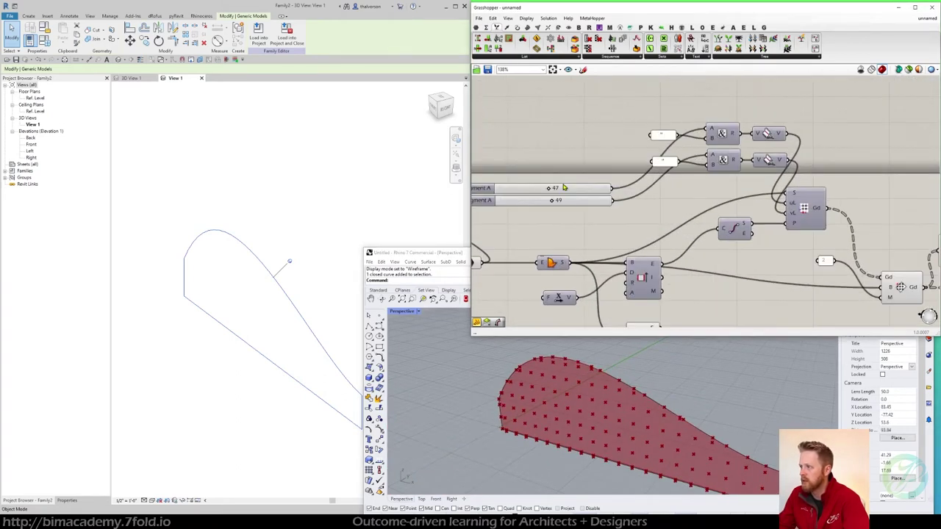
{"action": "left_click_drag", "start_coordinate": [549, 189], "coordinate": [572, 190]}
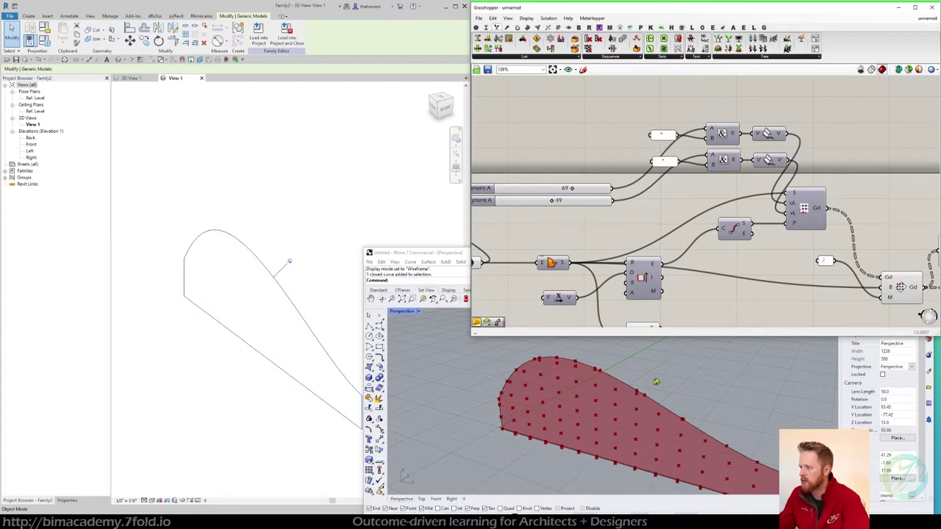
{"action": "right_click_drag", "start_coordinate": [688, 412], "coordinate": [684, 385]}
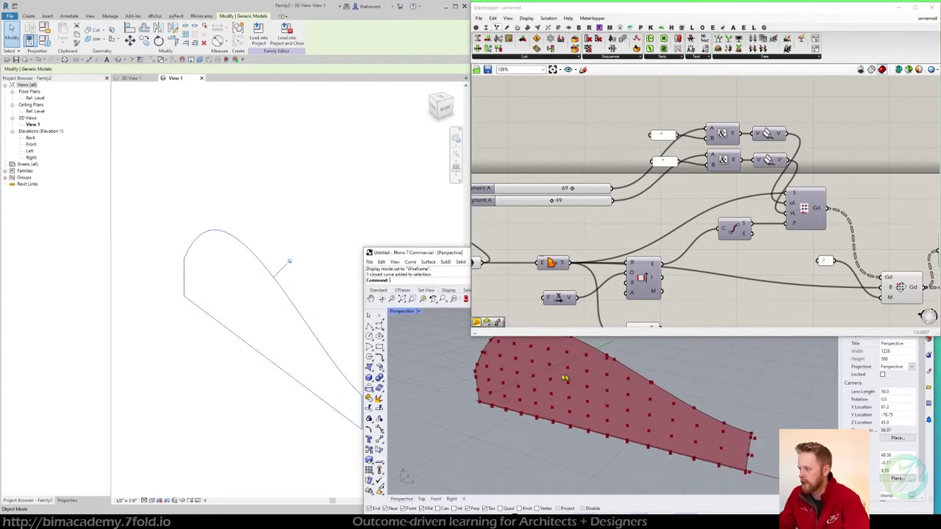
{"action": "right_click_drag", "start_coordinate": [607, 455], "coordinate": [630, 422]}
{"action": "right_click_drag", "start_coordinate": [640, 423], "coordinate": [582, 435]}
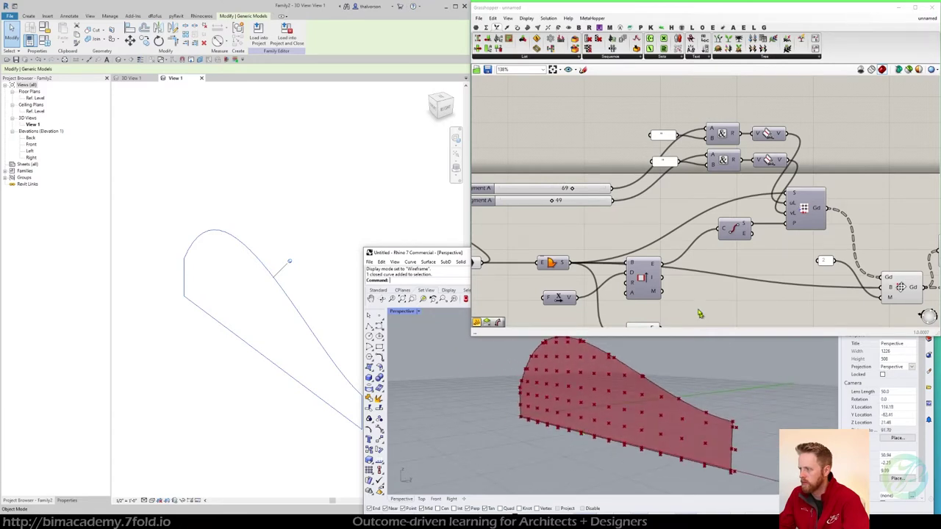
Move the data panel down beyond the Line component, and inspect the points lying outside the surface's narrow end
{"action": "scroll", "coordinate": [700, 314], "scroll_direction": "down", "scroll_amount": 3}
{"action": "scroll", "coordinate": [647, 279], "scroll_direction": "down", "scroll_amount": 3}
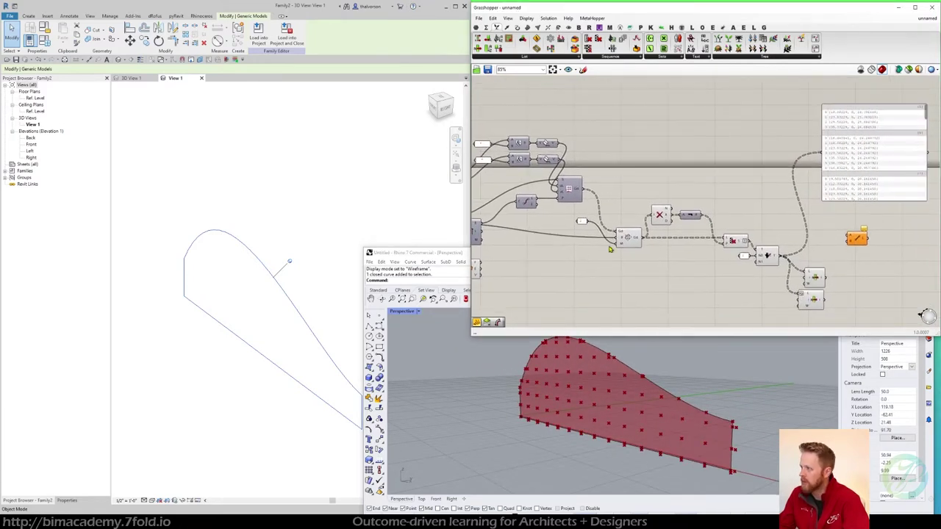
{"action": "right_click_drag", "start_coordinate": [800, 259], "coordinate": [698, 250]}
{"action": "left_click_drag", "start_coordinate": [754, 151], "coordinate": [832, 268]}
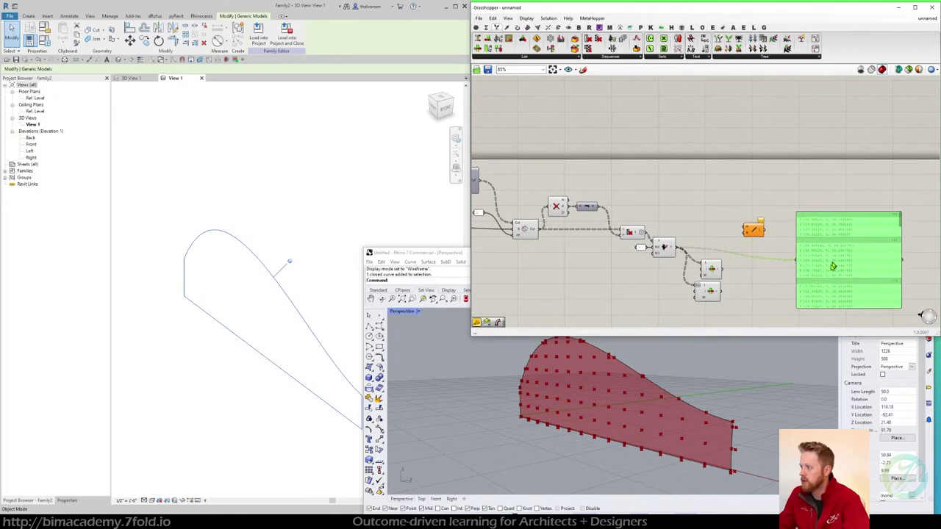
{"action": "scroll", "coordinate": [738, 430], "scroll_direction": "up", "scroll_amount": 5}
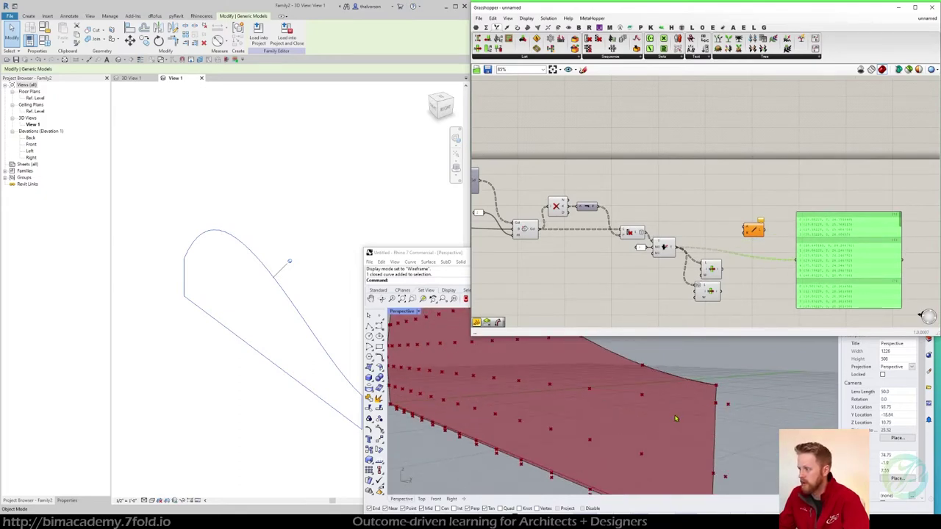
{"action": "right_click_drag", "start_coordinate": [647, 298], "coordinate": [597, 247]}
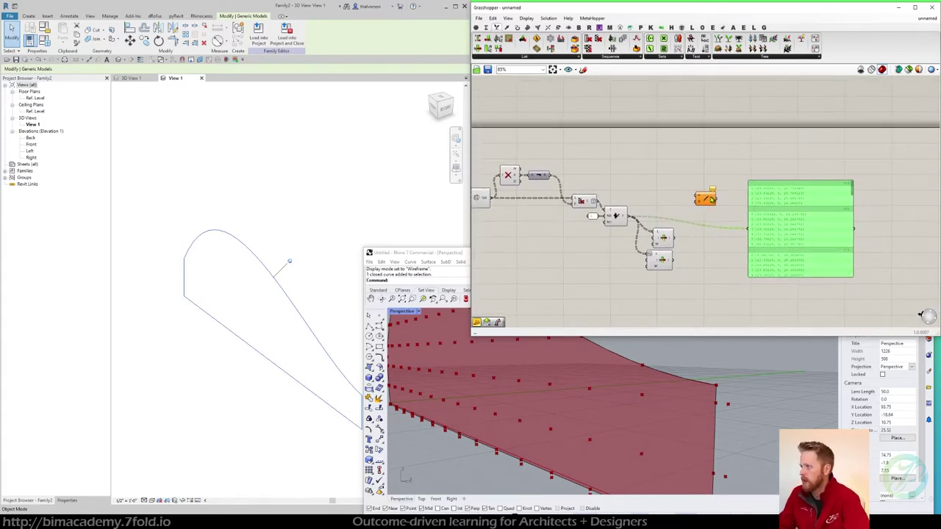
Add a Surface Closest Point component above Prune Tree, and connect Prune Tree's output to its point input
{"action": "right_click_drag", "start_coordinate": [645, 183], "coordinate": [667, 177]}
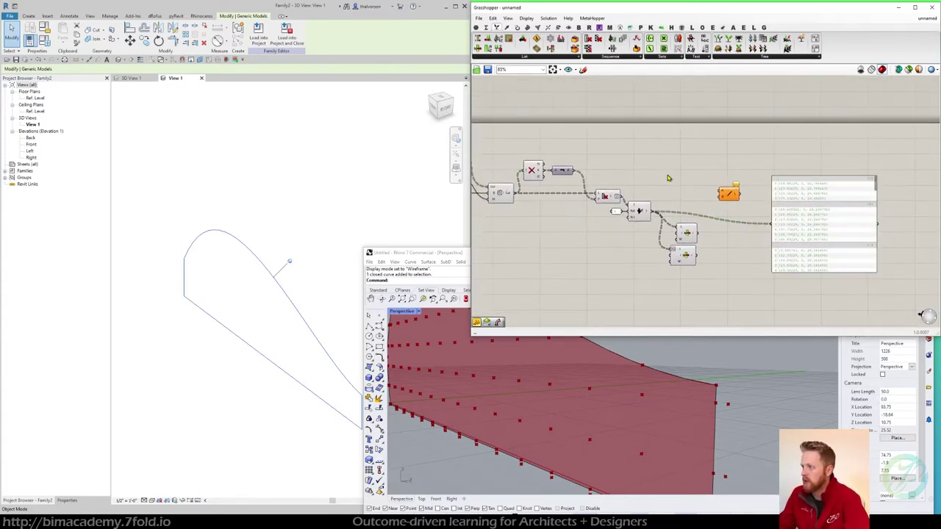
{"action": "double_click", "coordinate": [667, 177]}
{"action": "type", "text": "cp"}
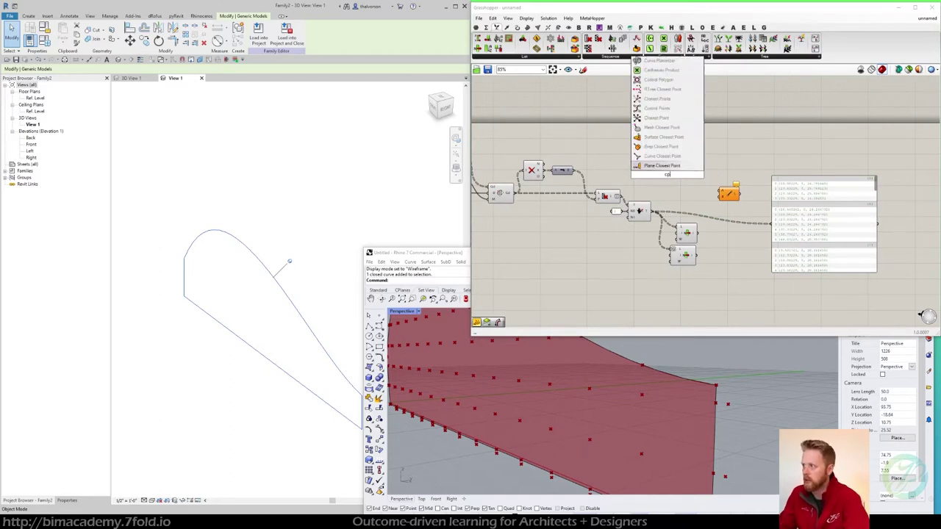
{"action": "left_click", "coordinate": [670, 139]}
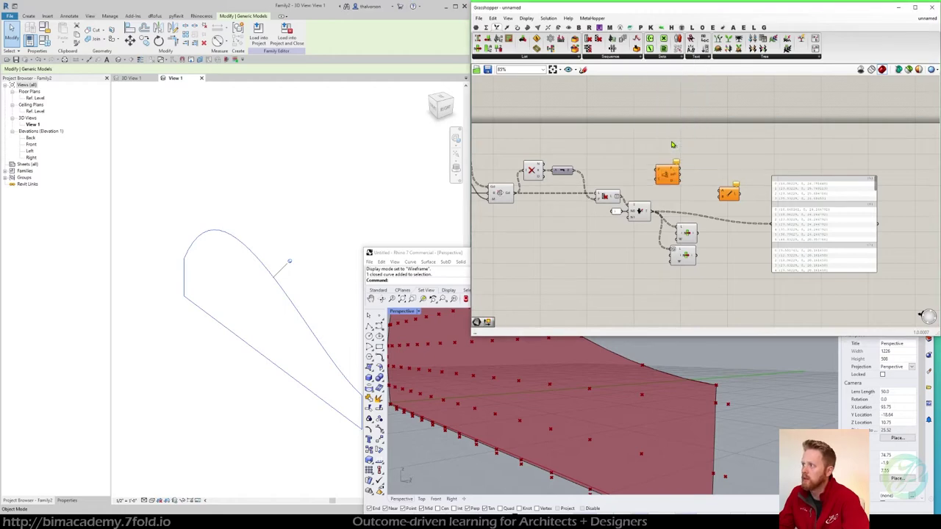
{"action": "right_click_drag", "start_coordinate": [625, 172], "coordinate": [728, 188]}
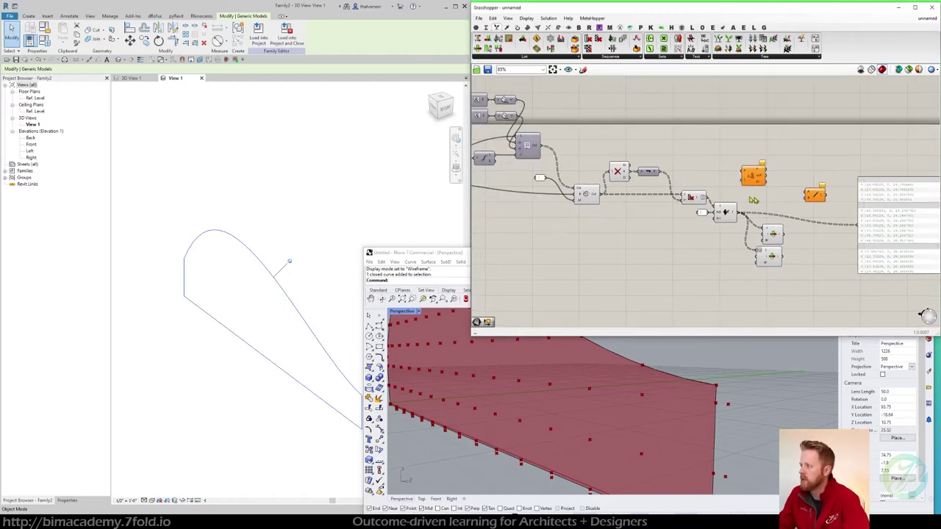
{"action": "scroll", "coordinate": [753, 199], "scroll_direction": "up", "scroll_amount": 4}
{"action": "left_click_drag", "start_coordinate": [651, 224], "coordinate": [655, 153]}
Connect the Boundary Surfaces output to Surface Closest Point's surface input
{"action": "scroll", "coordinate": [666, 158], "scroll_direction": "down", "scroll_amount": 4}
{"action": "scroll", "coordinate": [670, 162], "scroll_direction": "down", "scroll_amount": 2}
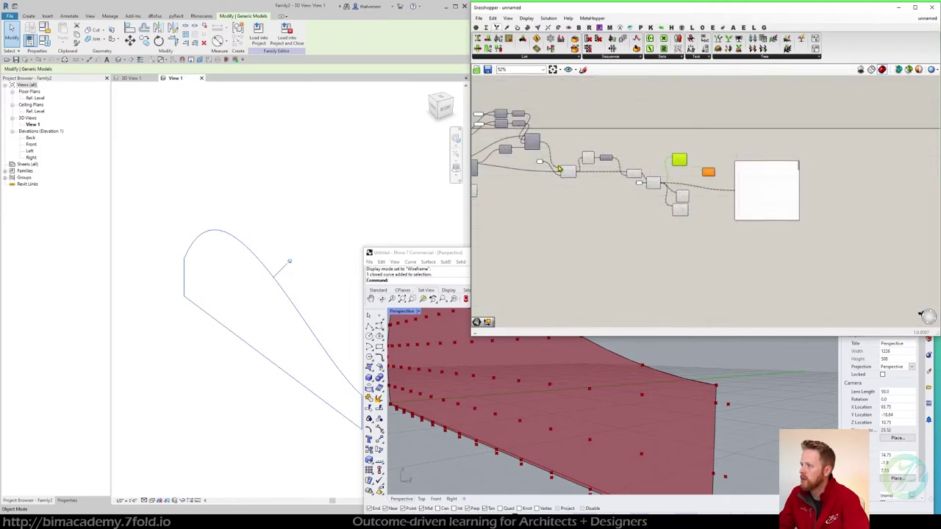
{"action": "right_click_drag", "start_coordinate": [577, 164], "coordinate": [682, 170]}
{"action": "scroll", "coordinate": [538, 169], "scroll_direction": "up", "scroll_amount": 4}
{"action": "left_click", "coordinate": [483, 167]}
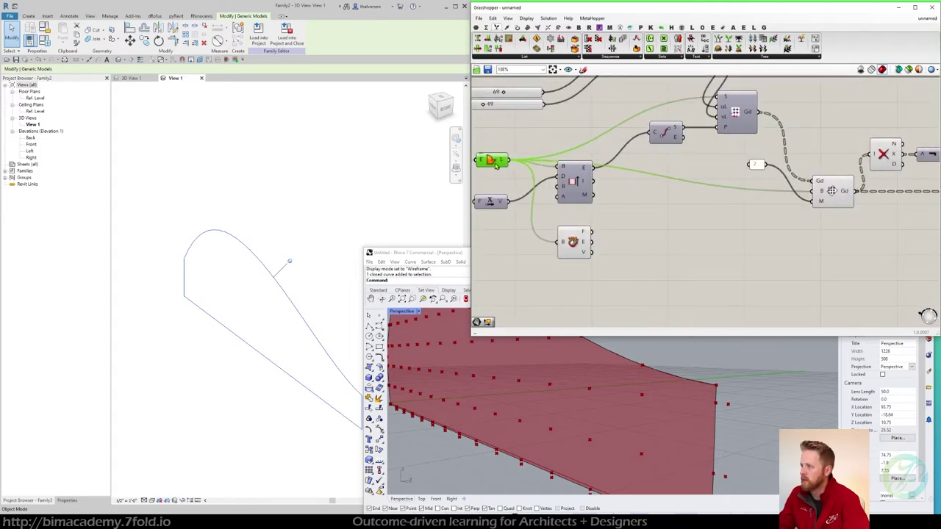
{"action": "scroll", "coordinate": [492, 163], "scroll_direction": "down", "scroll_amount": 4}
{"action": "scroll", "coordinate": [797, 158], "scroll_direction": "up", "scroll_amount": 5}
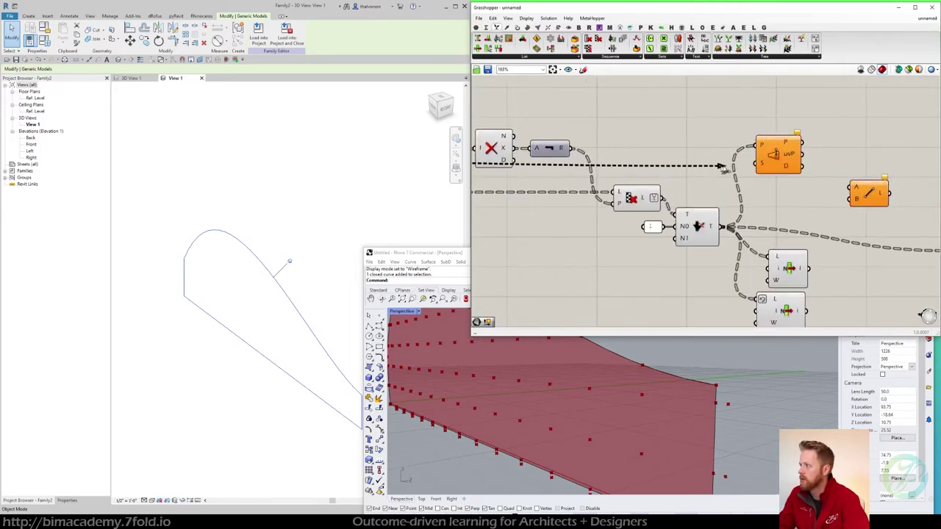
{"action": "right_click_drag", "start_coordinate": [797, 158], "coordinate": [645, 139]}
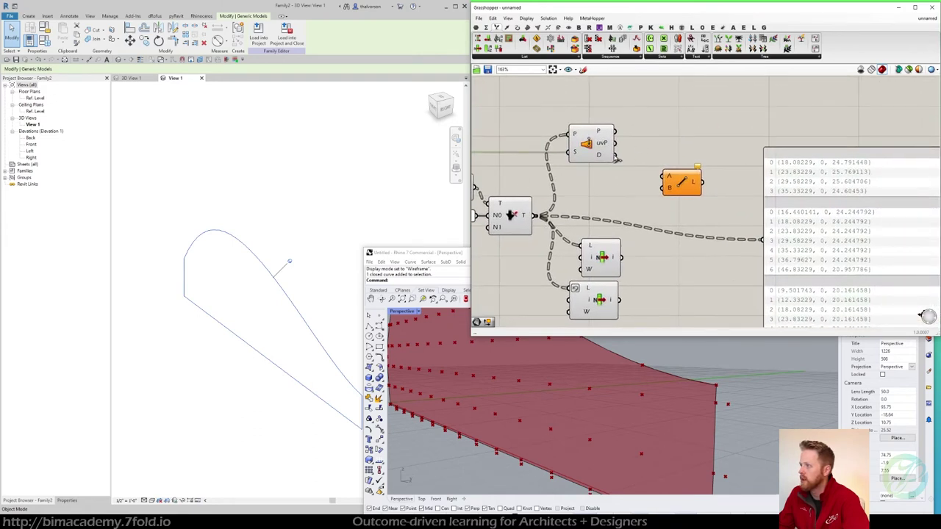
Connect Surface Closest Point's distance output to the data panel, and scroll through the distances
{"action": "left_click_drag", "start_coordinate": [618, 156], "coordinate": [763, 239]}
{"action": "right_click_drag", "start_coordinate": [712, 230], "coordinate": [633, 191]}
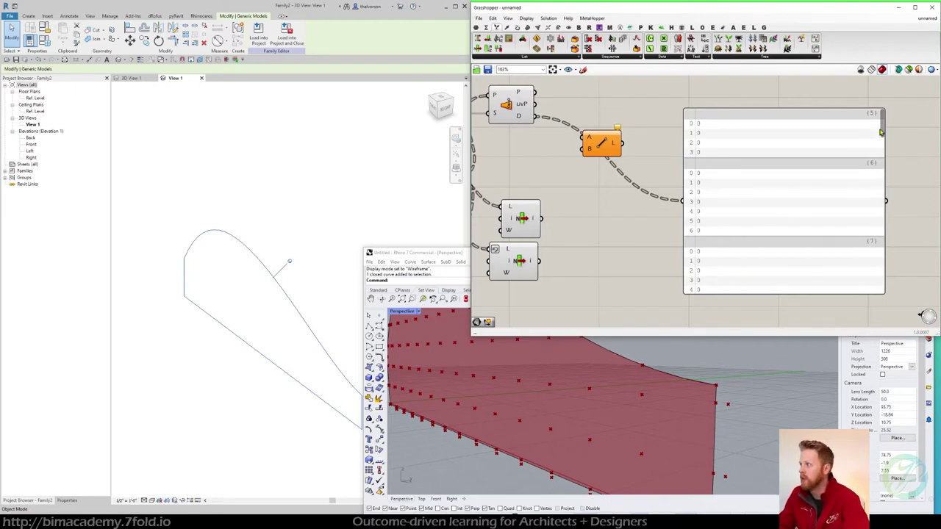
{"action": "left_click_drag", "start_coordinate": [882, 131], "coordinate": [884, 228]}
{"action": "right_click_drag", "start_coordinate": [596, 202], "coordinate": [607, 216]}
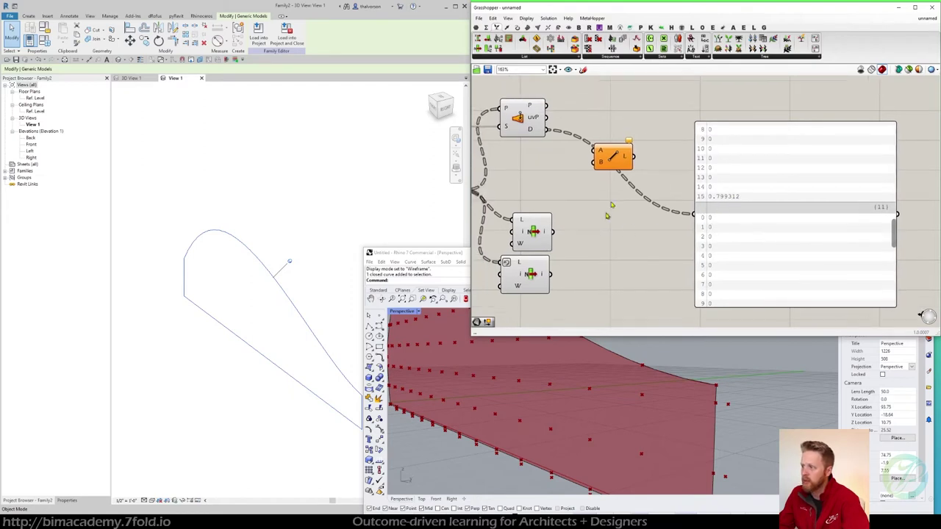
Move the Line component up out of the way, and add a Smaller Than component after Surface Closest Point
{"action": "left_click_drag", "start_coordinate": [614, 156], "coordinate": [680, 96]}
{"action": "right_click_drag", "start_coordinate": [626, 133], "coordinate": [675, 157]}
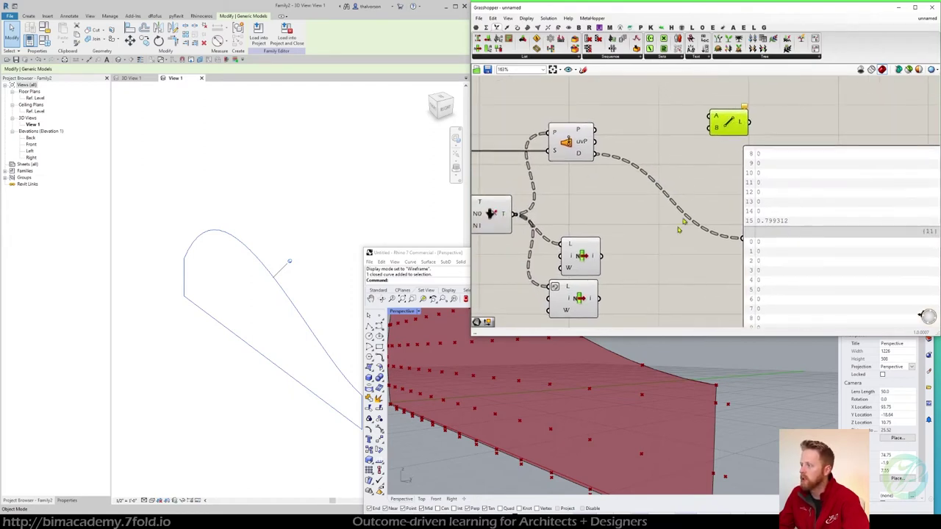
{"action": "right_click_drag", "start_coordinate": [688, 241], "coordinate": [672, 253]}
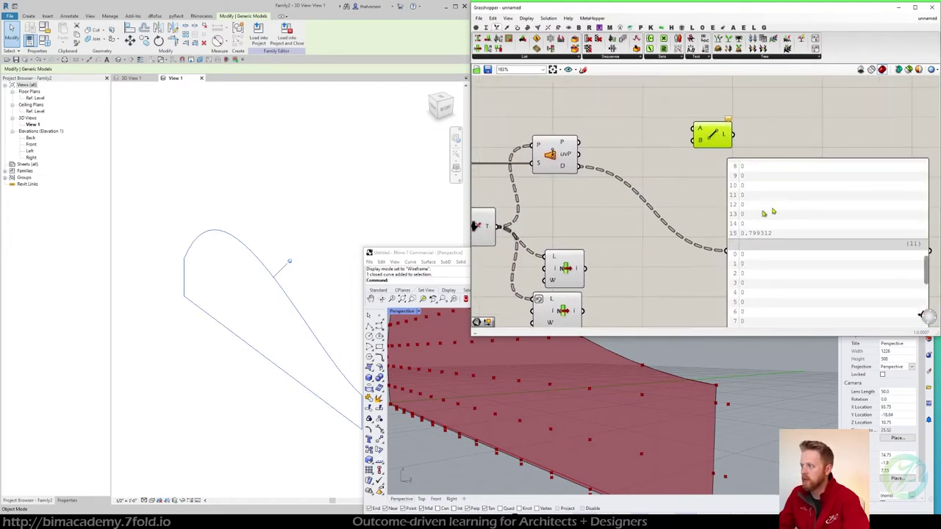
{"action": "double_click", "coordinate": [666, 186]}
{"action": "type", "text": "<"}
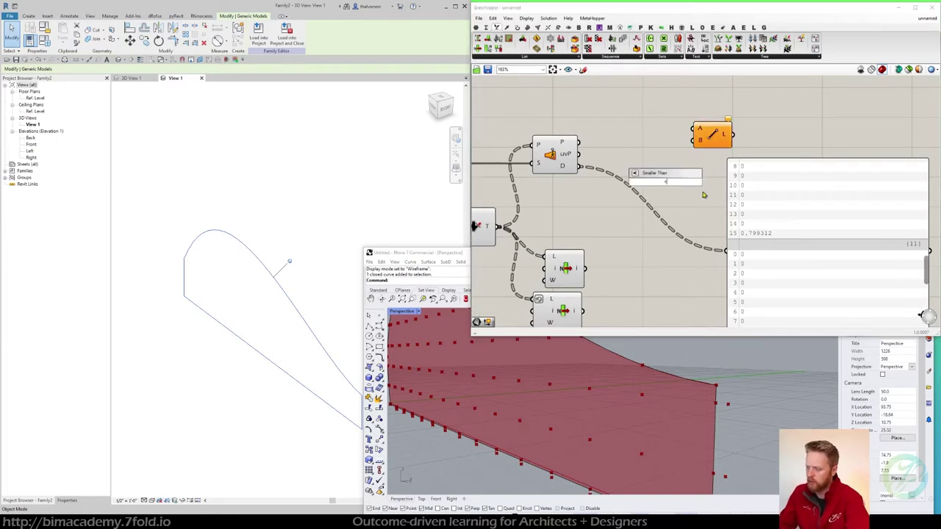
{"action": "key", "text": "Return"}
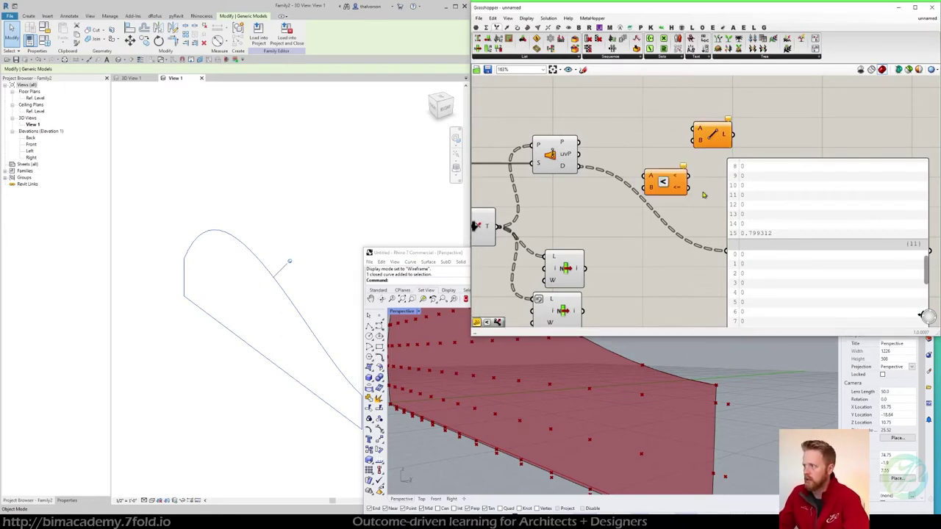
Add a panel with the value .01, and connect the distance output to Smaller Than's A input and the panel to B
{"action": "double_click", "coordinate": [589, 207]}
{"action": "type", "text": "1"}
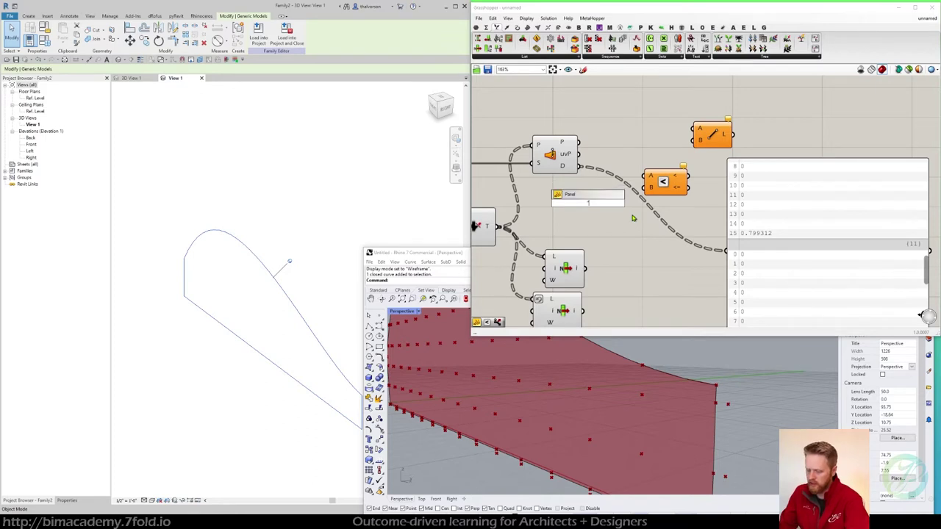
{"action": "key", "text": "Return"}
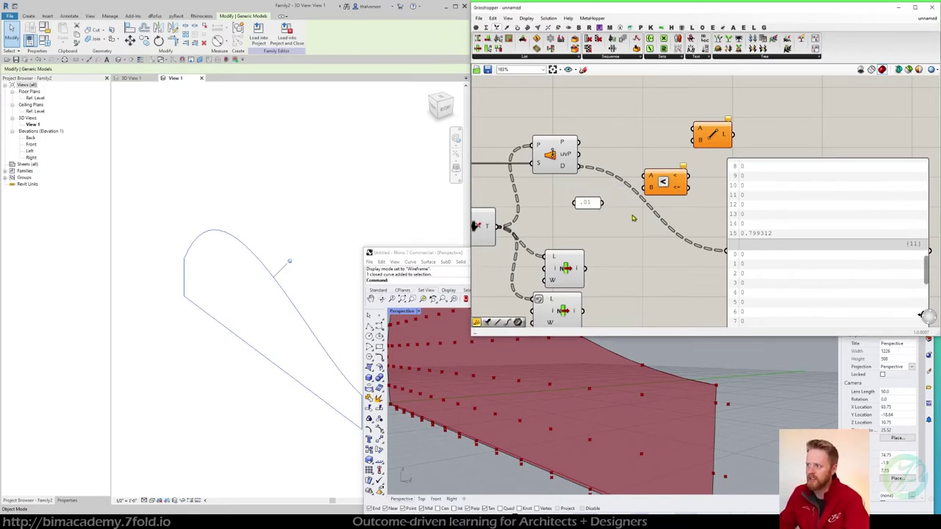
{"action": "left_click_drag", "start_coordinate": [580, 168], "coordinate": [604, 202]}
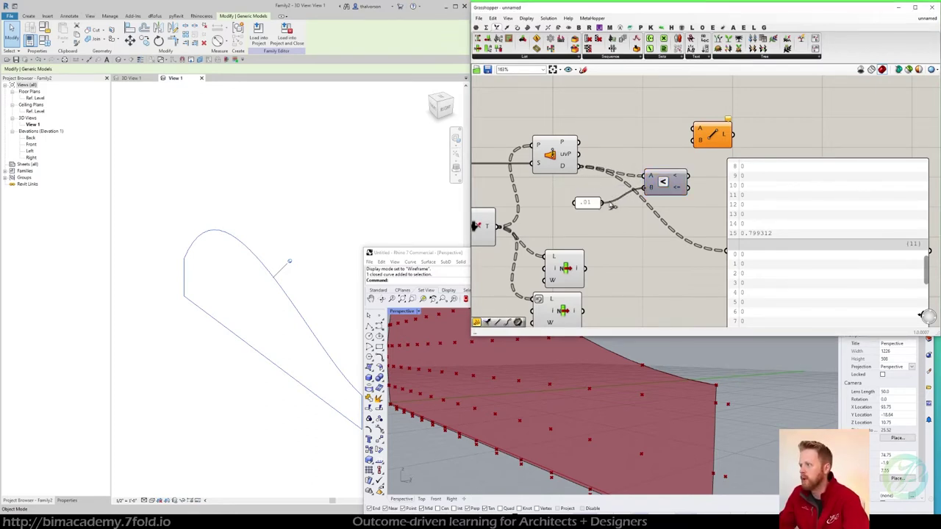
Feed Smaller Than's < output into the data panel to check which points lie within the tolerance
{"action": "left_click", "coordinate": [665, 185]}
{"action": "right_click_drag", "start_coordinate": [696, 196], "coordinate": [653, 191]}
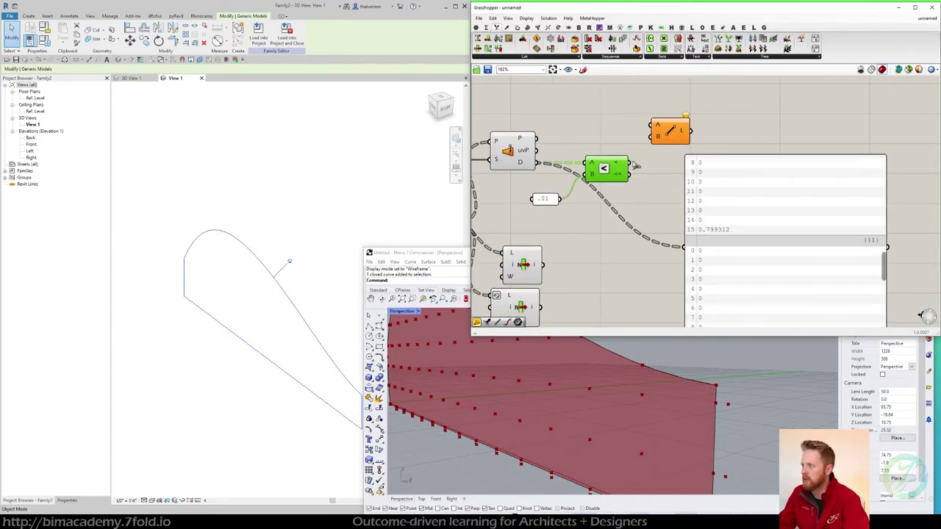
{"action": "left_click_drag", "start_coordinate": [636, 166], "coordinate": [738, 236]}
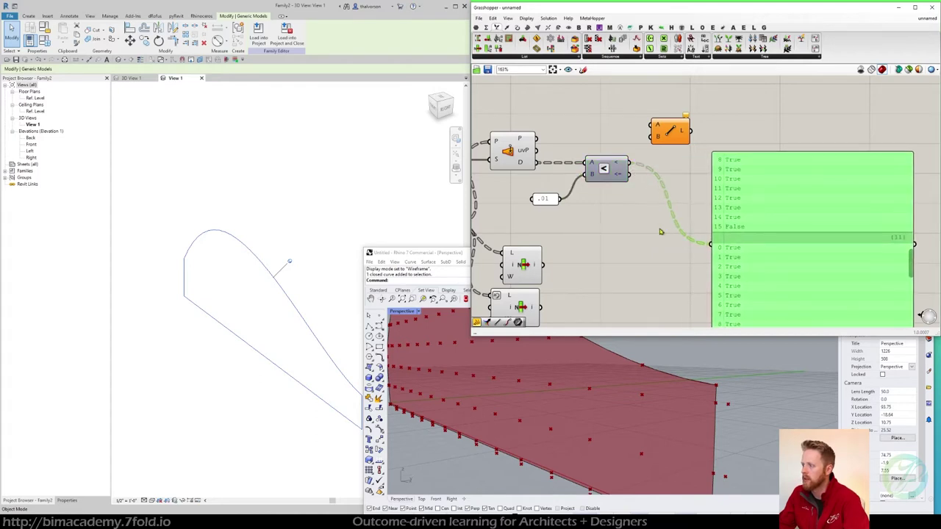
Add a Cull Pattern component, and connect Smaller Than's < output to its pattern input
{"action": "double_click", "coordinate": [654, 242]}
{"action": "type", "text": "cull"}
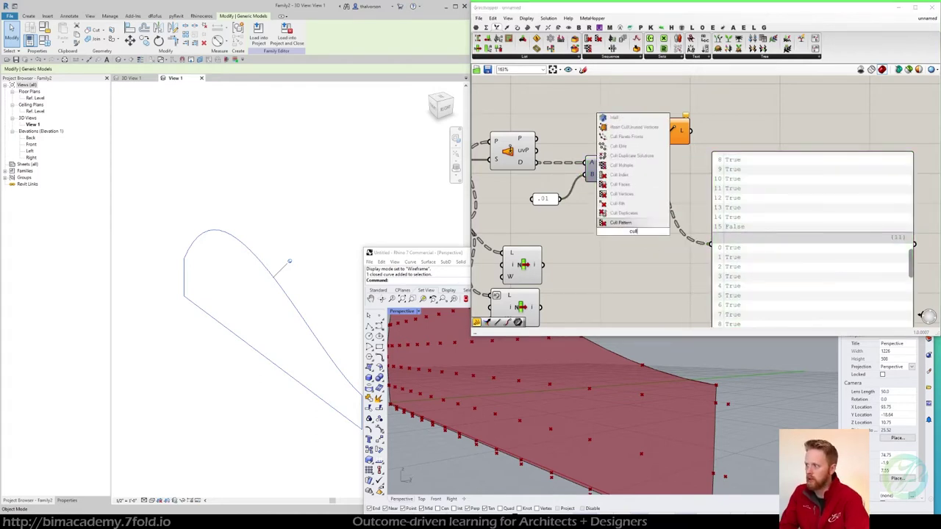
{"action": "key", "text": "Return"}
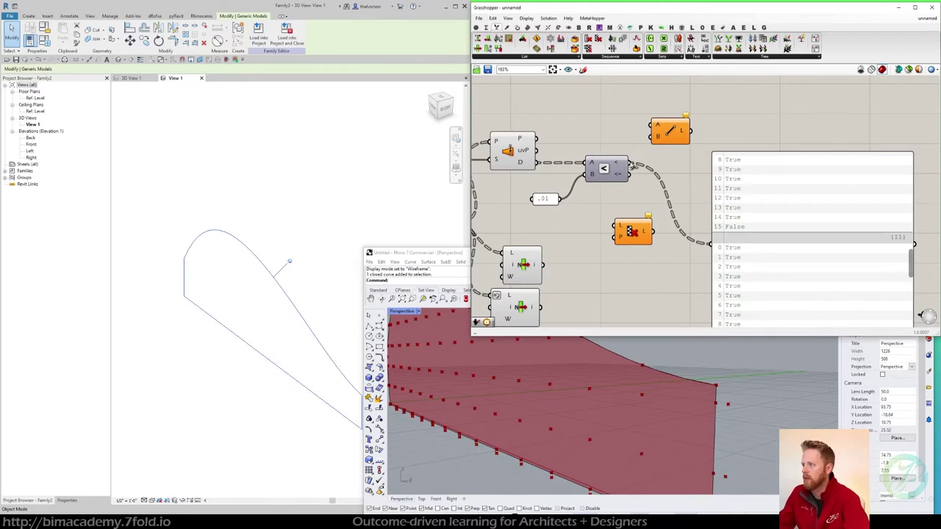
{"action": "left_click_drag", "start_coordinate": [629, 165], "coordinate": [656, 234]}
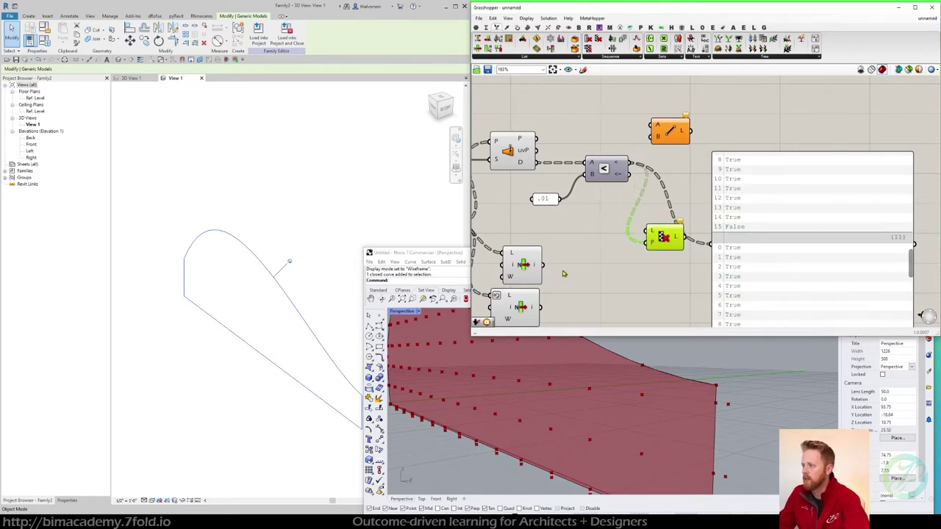
Connect Prune Tree's output to Cull Pattern's list input and the culled list to the data panel, then check the remaining points in Rhino
{"action": "scroll", "coordinate": [563, 269], "scroll_direction": "down", "scroll_amount": 2}
{"action": "left_click_drag", "start_coordinate": [544, 223], "coordinate": [794, 231]}
{"action": "left_click", "coordinate": [695, 237]}
{"action": "scroll", "coordinate": [733, 409], "scroll_direction": "down", "scroll_amount": 3}
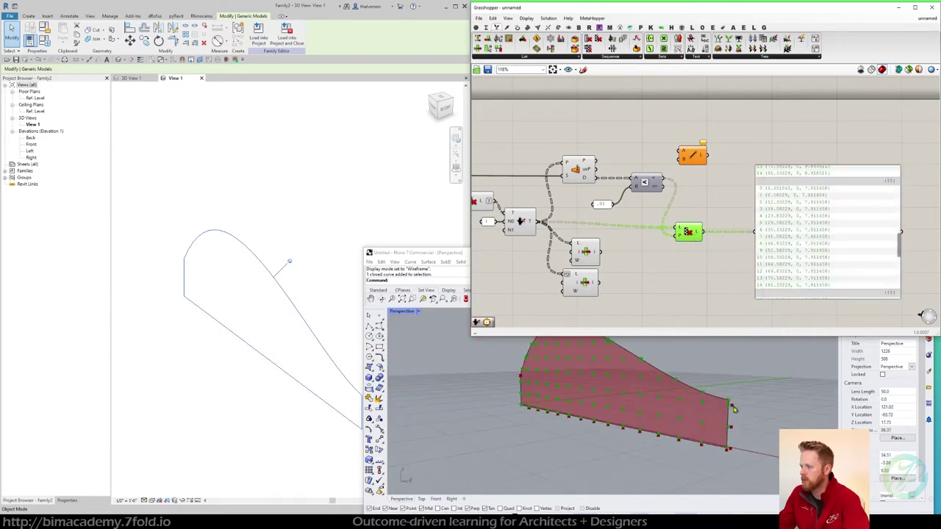
{"action": "right_click_drag", "start_coordinate": [525, 371], "coordinate": [540, 403]}
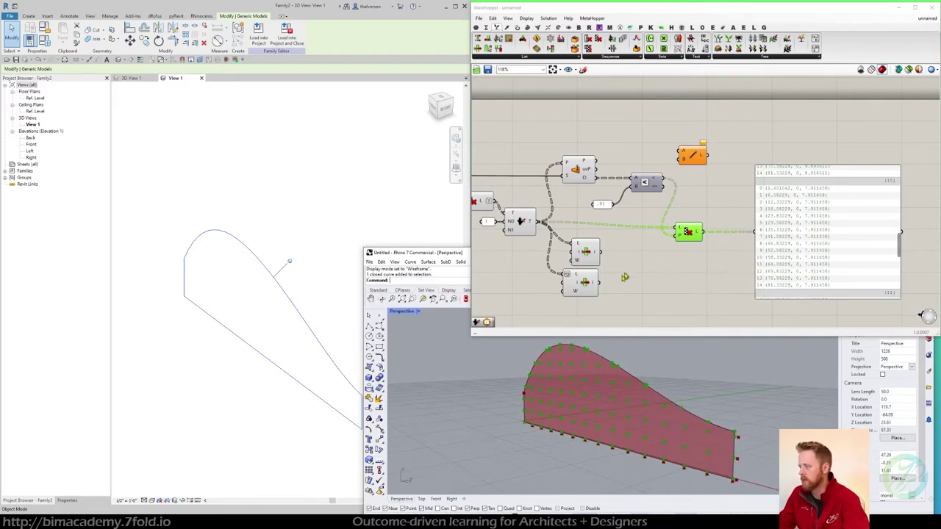
Move both List Item components and the data panel beyond Cull Pattern, and feed both list inputs from Cull Pattern's output
{"action": "left_click_drag", "start_coordinate": [595, 259], "coordinate": [744, 264]}
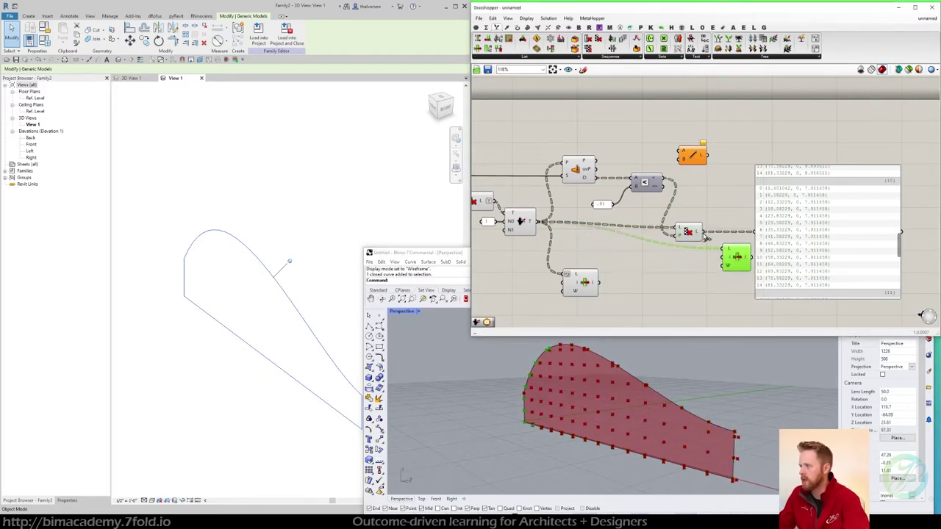
{"action": "scroll", "coordinate": [552, 360], "scroll_direction": "up", "scroll_amount": 4}
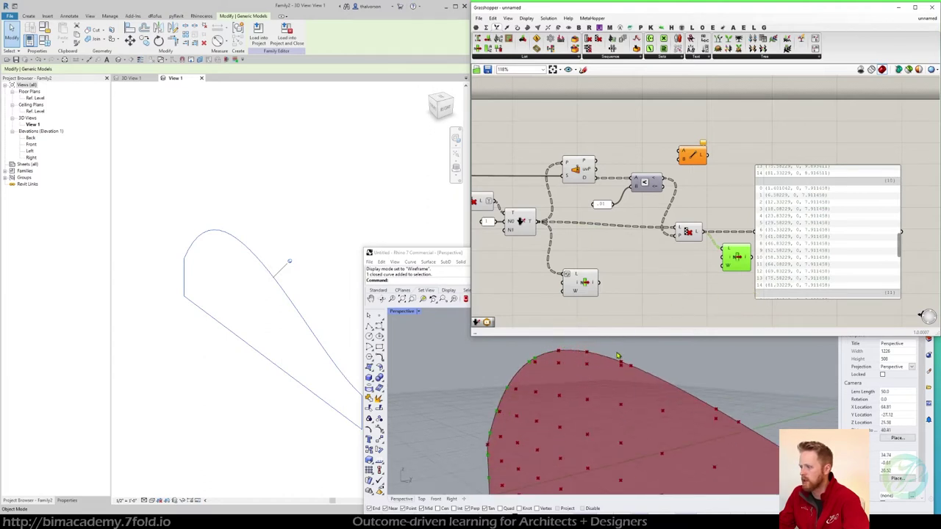
{"action": "left_click_drag", "start_coordinate": [802, 267], "coordinate": [860, 257]}
{"action": "left_click_drag", "start_coordinate": [596, 288], "coordinate": [765, 296]}
{"action": "left_click_drag", "start_coordinate": [703, 234], "coordinate": [728, 281]}
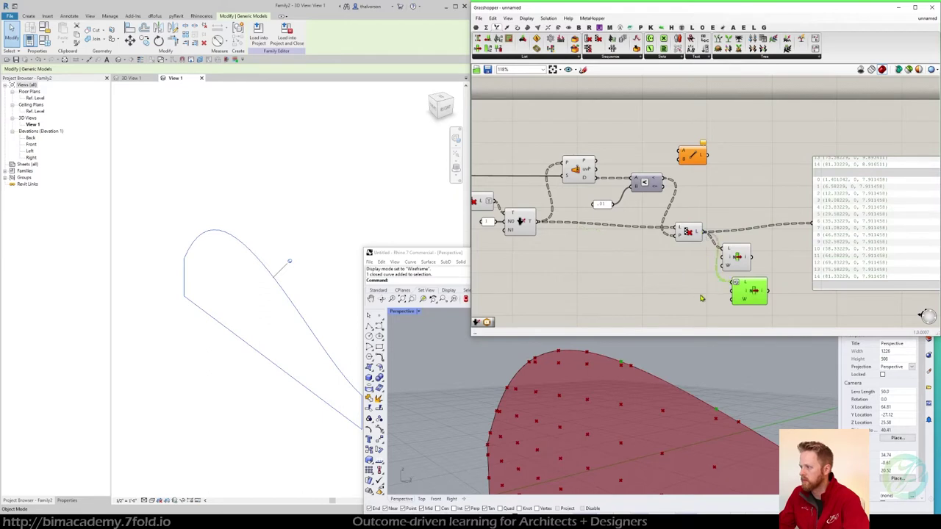
Hide the previews of the first cull, Prune Tree, Surface Closest Point, Smaller Than, second Cull Pattern and Line components
{"action": "scroll", "coordinate": [706, 272], "scroll_direction": "down", "scroll_amount": 1}
{"action": "scroll", "coordinate": [650, 385], "scroll_direction": "down", "scroll_amount": 4}
{"action": "right_click_drag", "start_coordinate": [643, 388], "coordinate": [672, 369]}
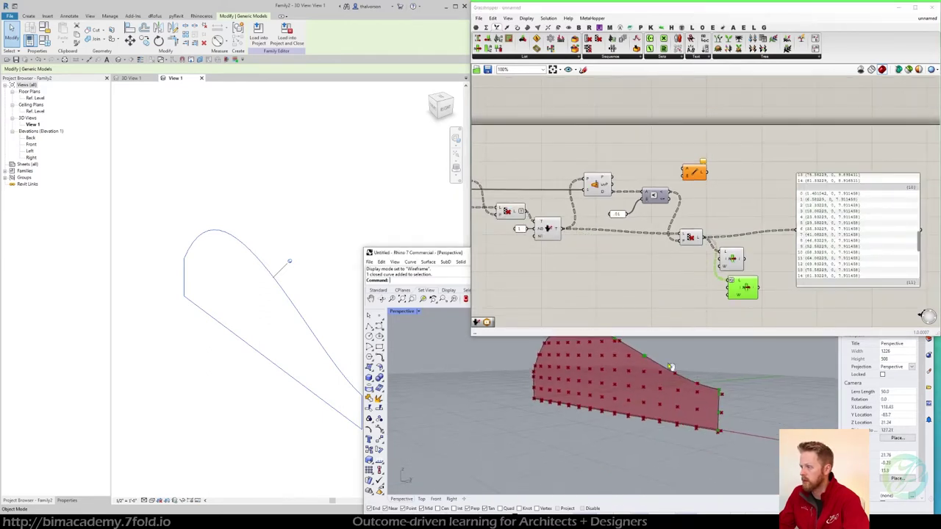
{"action": "scroll", "coordinate": [720, 422], "scroll_direction": "up", "scroll_amount": 1}
{"action": "left_click_drag", "start_coordinate": [614, 259], "coordinate": [488, 163]}
{"action": "middle_click", "coordinate": [506, 158]}
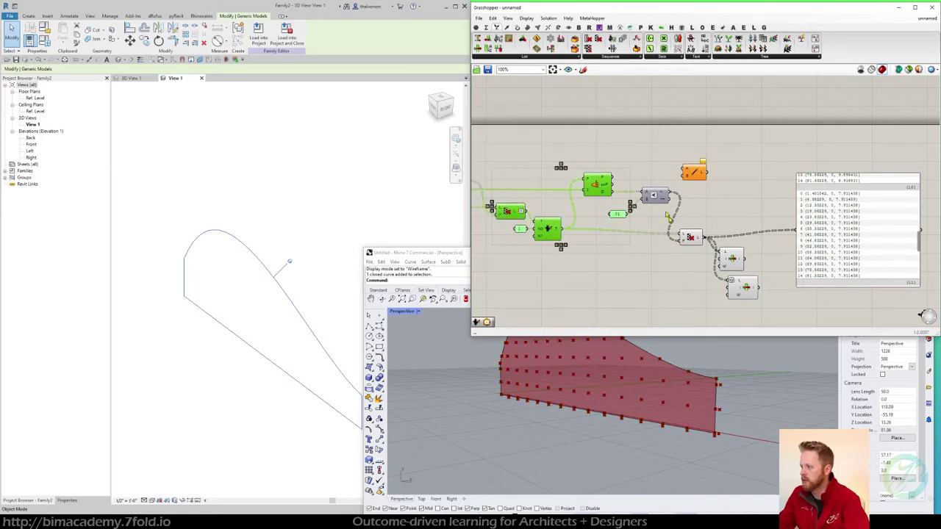
{"action": "left_click_drag", "start_coordinate": [693, 272], "coordinate": [638, 171]}
{"action": "middle_click", "coordinate": [631, 262]}
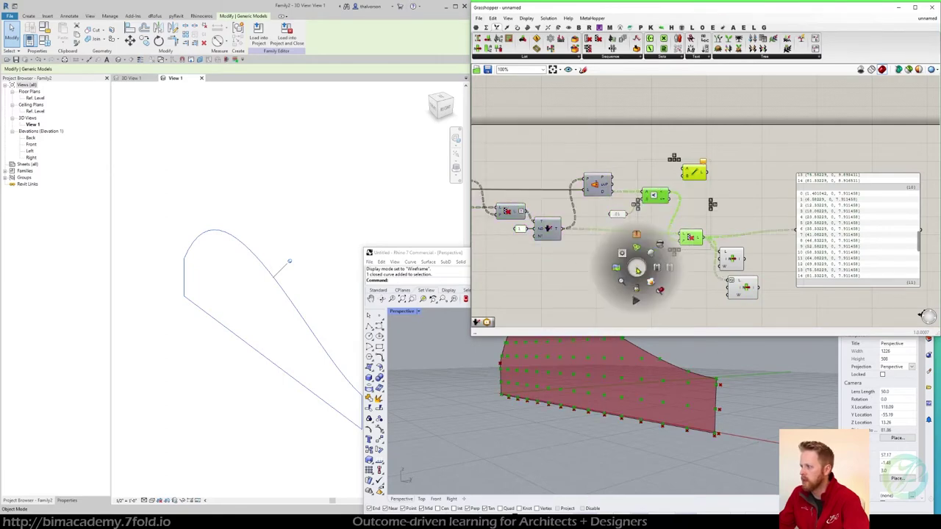
Hide the previews of the Null Item component and the point component that feeds it
{"action": "right_click_drag", "start_coordinate": [592, 229], "coordinate": [743, 243]}
{"action": "left_click_drag", "start_coordinate": [578, 236], "coordinate": [540, 175]}
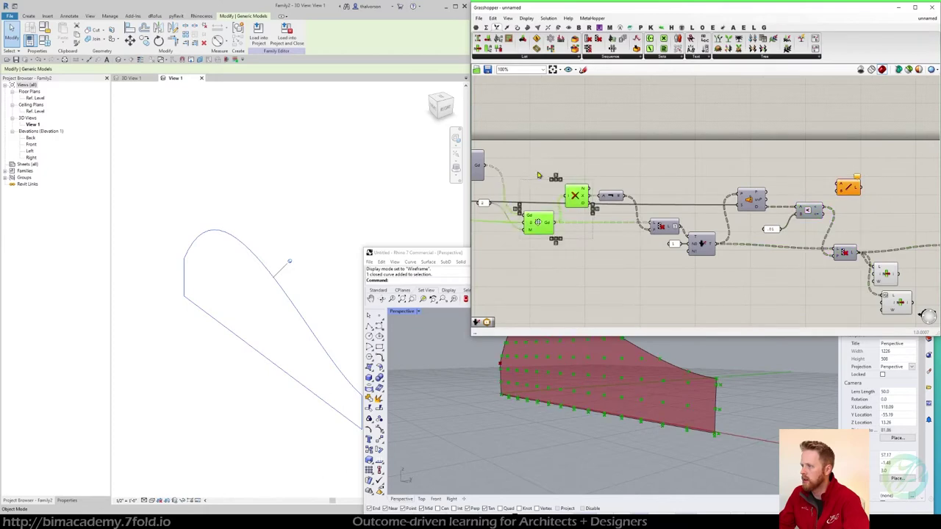
{"action": "scroll", "coordinate": [535, 178], "scroll_direction": "up", "scroll_amount": 1}
{"action": "middle_click", "coordinate": [534, 179]}
{"action": "left_click", "coordinate": [632, 274]}
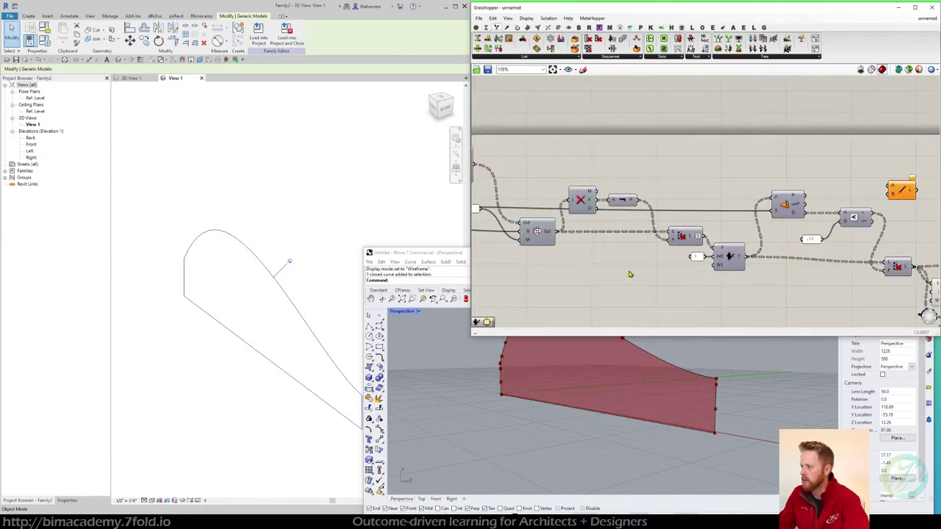
Turn the preview of the last Cull Pattern component back on, and inspect its points along the surface edges
{"action": "scroll", "coordinate": [614, 358], "scroll_direction": "down", "scroll_amount": 2}
{"action": "right_click_drag", "start_coordinate": [797, 300], "coordinate": [639, 269]}
{"action": "right_click_drag", "start_coordinate": [640, 367], "coordinate": [627, 420]}
{"action": "left_click", "coordinate": [730, 242]}
{"action": "middle_click", "coordinate": [746, 220]}
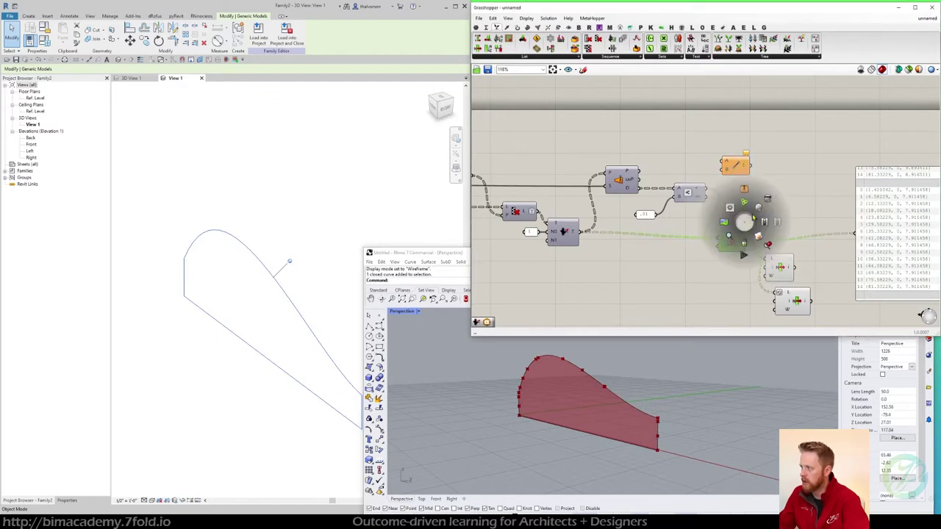
{"action": "right_click_drag", "start_coordinate": [692, 367], "coordinate": [638, 447]}
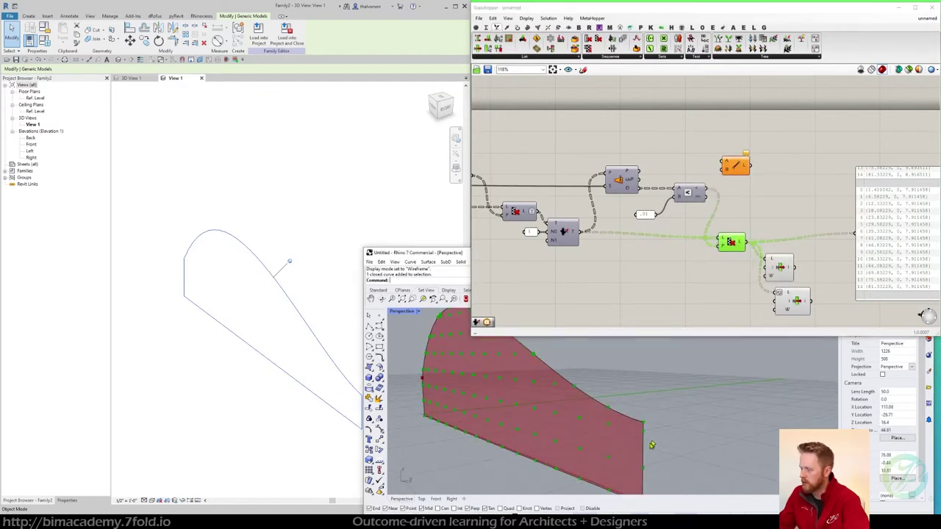
{"action": "right_click_drag", "start_coordinate": [520, 428], "coordinate": [408, 402]}
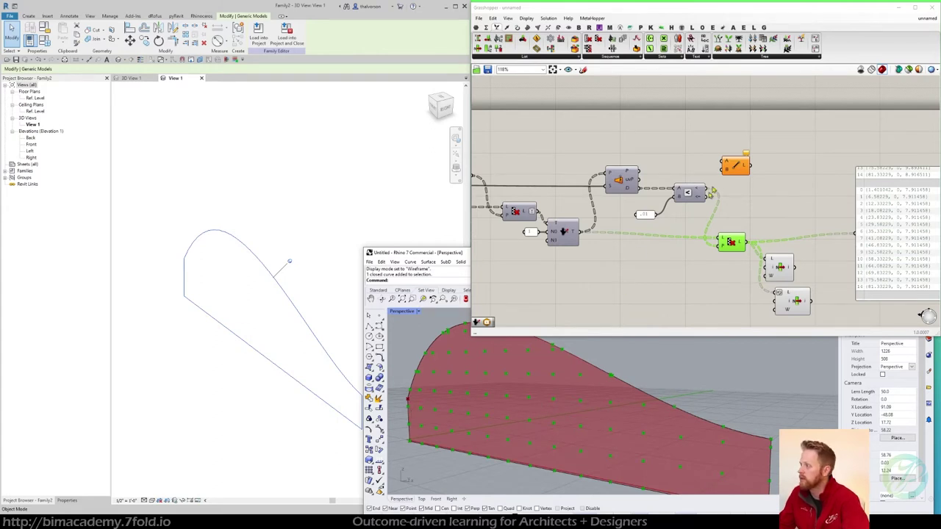
Move the Line component beside the two List Items, and connect the first to its A input and the reversed one to B
{"action": "right_click_drag", "start_coordinate": [785, 213], "coordinate": [625, 180]}
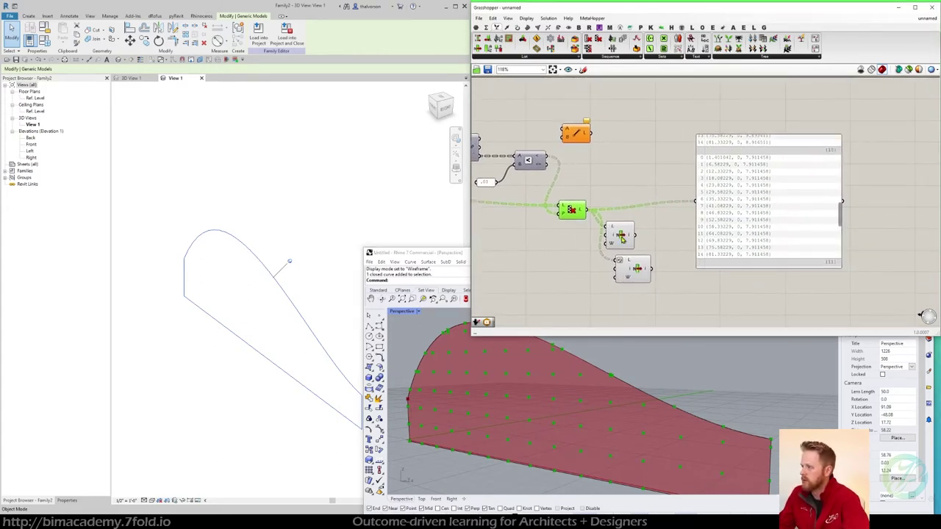
{"action": "left_click_drag", "start_coordinate": [623, 238], "coordinate": [633, 238]}
{"action": "scroll", "coordinate": [642, 206], "scroll_direction": "down", "scroll_amount": 2}
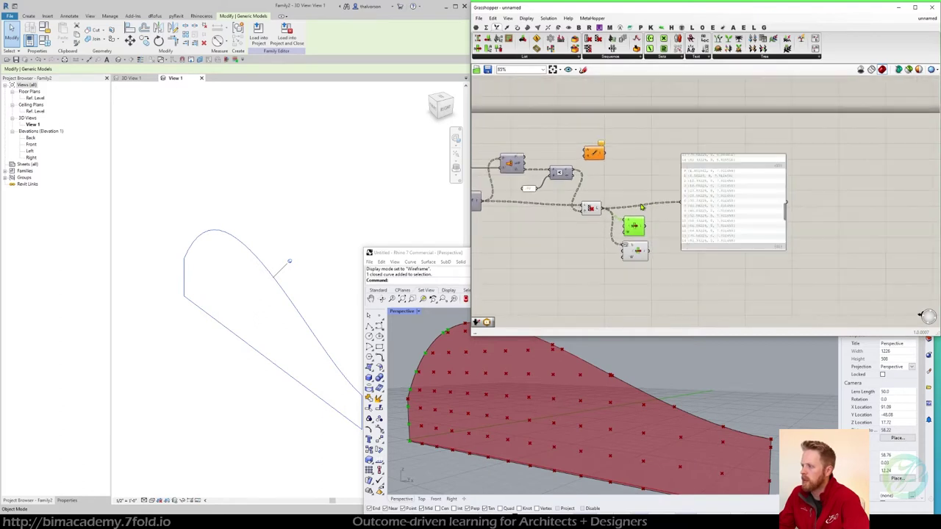
{"action": "left_click_drag", "start_coordinate": [595, 156], "coordinate": [677, 230]}
{"action": "left_click_drag", "start_coordinate": [726, 221], "coordinate": [749, 221]}
{"action": "scroll", "coordinate": [671, 225], "scroll_direction": "up", "scroll_amount": 2}
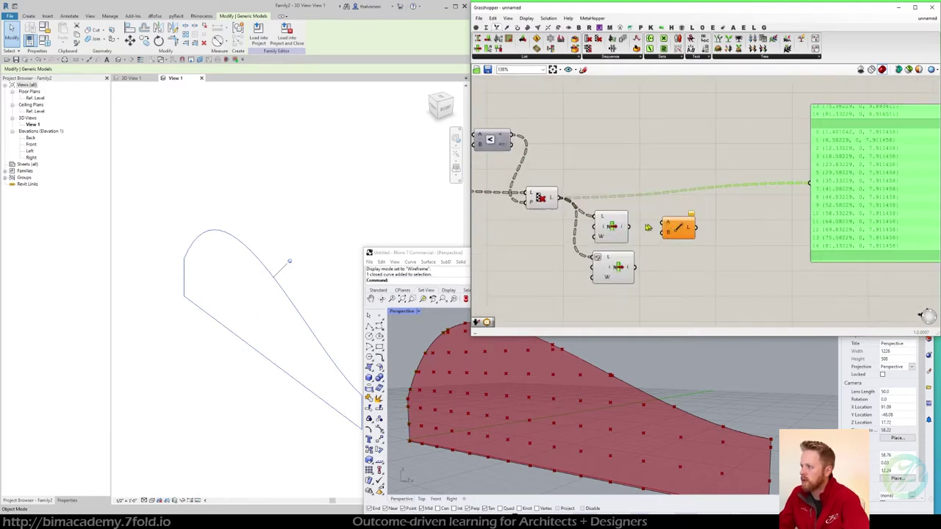
{"action": "left_click_drag", "start_coordinate": [631, 228], "coordinate": [672, 239]}
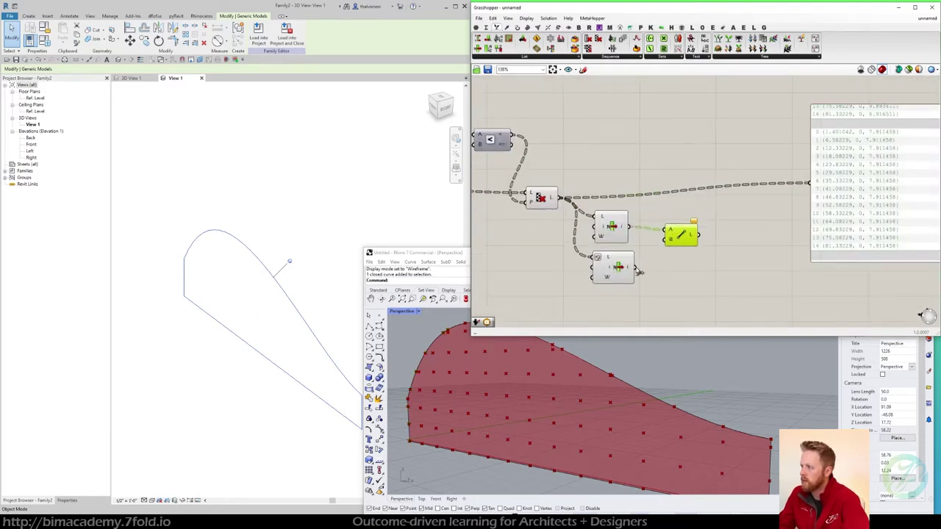
{"action": "left_click_drag", "start_coordinate": [637, 269], "coordinate": [681, 236]}
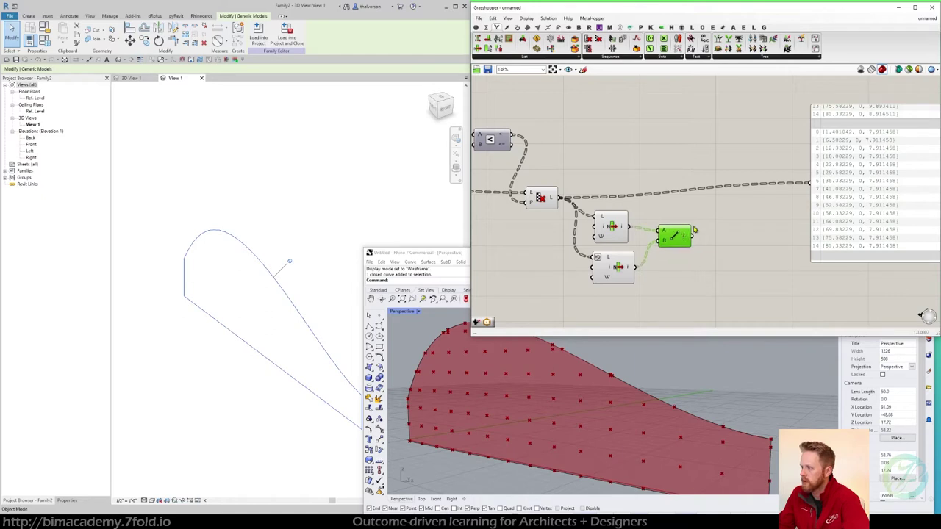
Turn on the Line component's preview, check the lines across the surface, and nudge the upper List Item toward the Line component
{"action": "middle_click", "coordinate": [694, 229]}
{"action": "left_click", "coordinate": [711, 218]}
{"action": "mouse_move", "coordinate": [673, 406]}
{"action": "right_mouse_down"}
{"action": "mouse_move", "coordinate": [683, 391]}
{"action": "mouse_move", "coordinate": [670, 396]}
{"action": "right_mouse_up"}
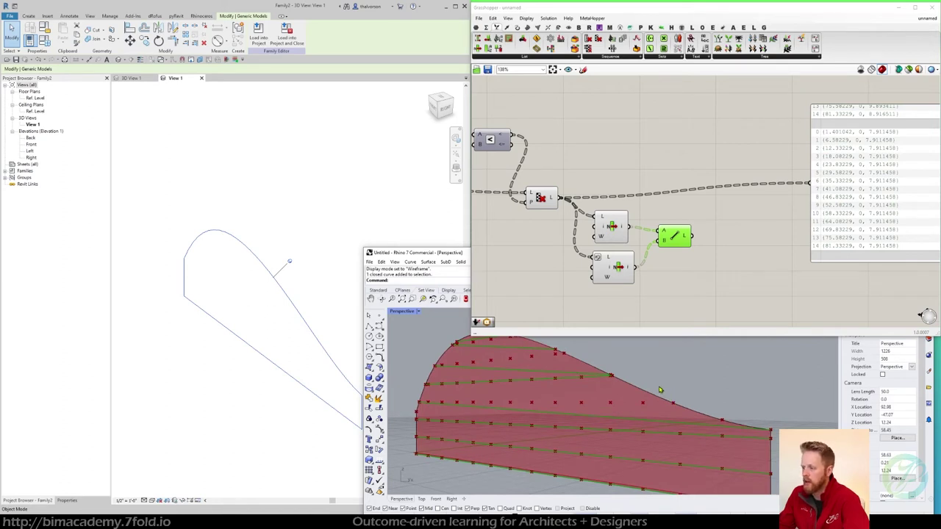
{"action": "left_click_drag", "start_coordinate": [612, 228], "coordinate": [616, 230]}
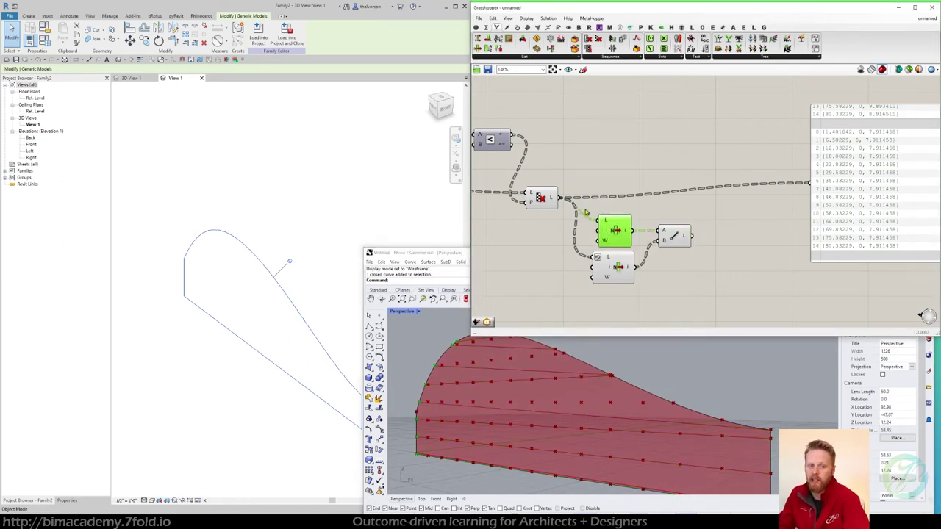
{"action": "scroll", "coordinate": [582, 219], "scroll_direction": "down", "scroll_amount": 2}
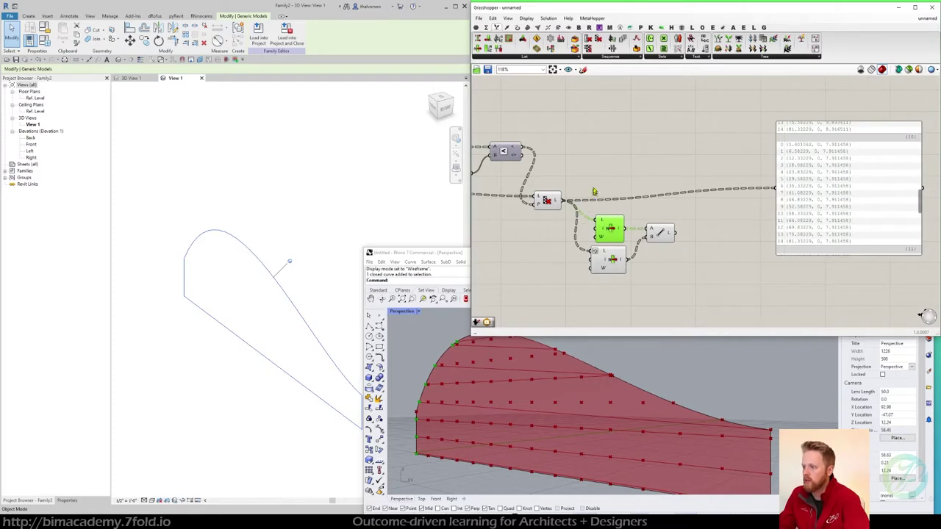
Add a Project Point component to the canvas near the last Cull Pattern component
{"action": "right_click_drag", "start_coordinate": [589, 168], "coordinate": [699, 174]}
{"action": "scroll", "coordinate": [699, 174], "scroll_direction": "down", "scroll_amount": 4}
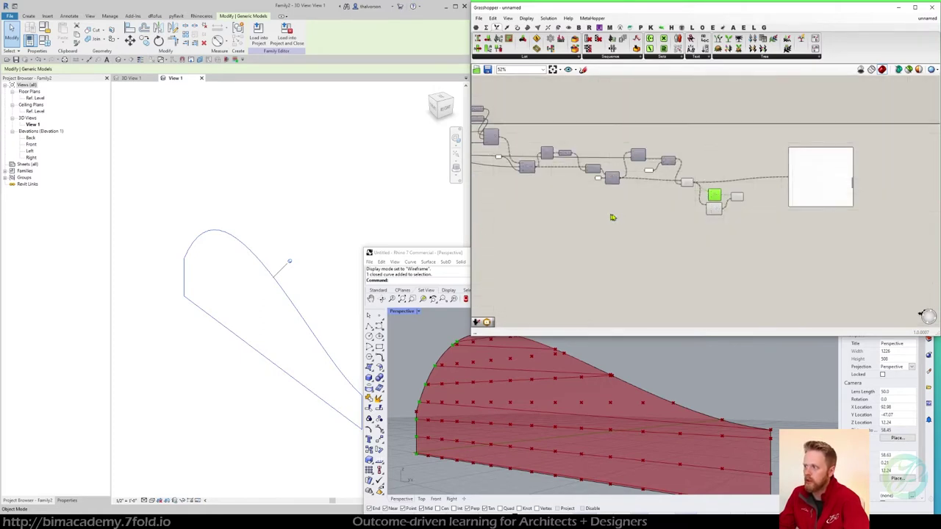
{"action": "scroll", "coordinate": [699, 158], "scroll_direction": "up", "scroll_amount": 4}
{"action": "double_click", "coordinate": [697, 160]}
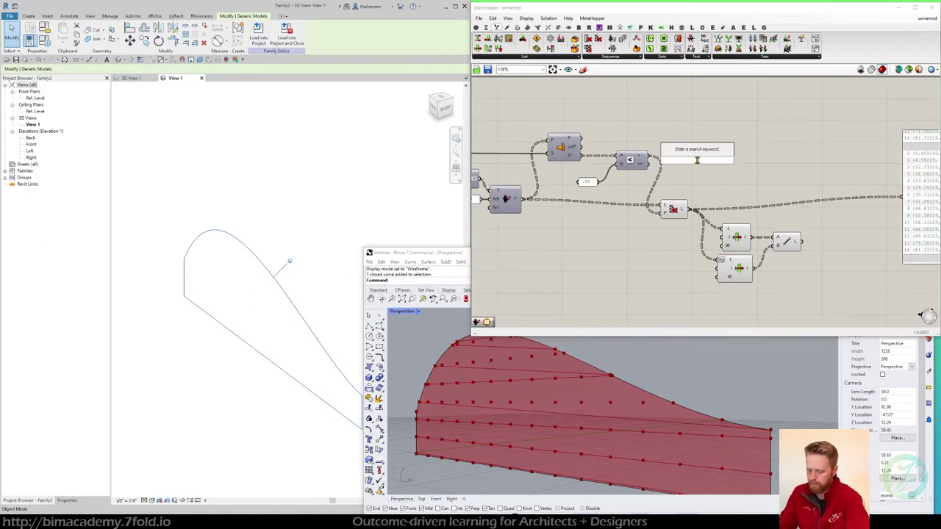
{"action": "type", "text": "project"}
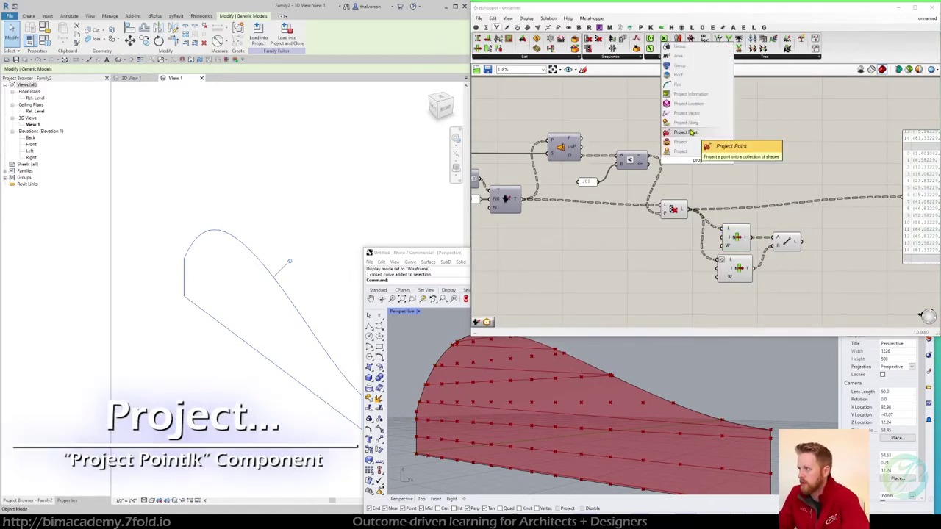
{"action": "left_click", "coordinate": [692, 132]}
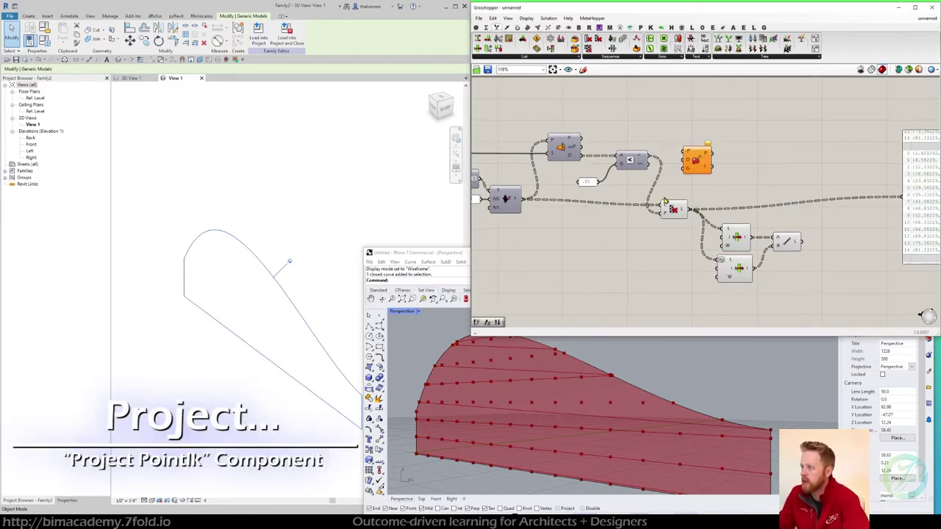
Nudge the last Cull Pattern component upward, and select the upper List Item to inspect its points on the surface
{"action": "left_click_drag", "start_coordinate": [672, 211], "coordinate": [675, 202]}
{"action": "left_click", "coordinate": [736, 237]}
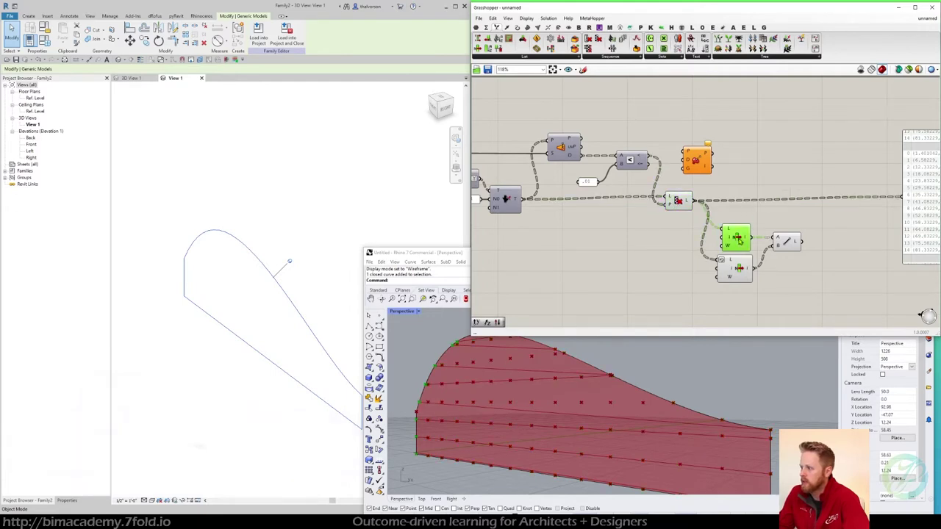
{"action": "right_click_drag", "start_coordinate": [548, 387], "coordinate": [517, 375]}
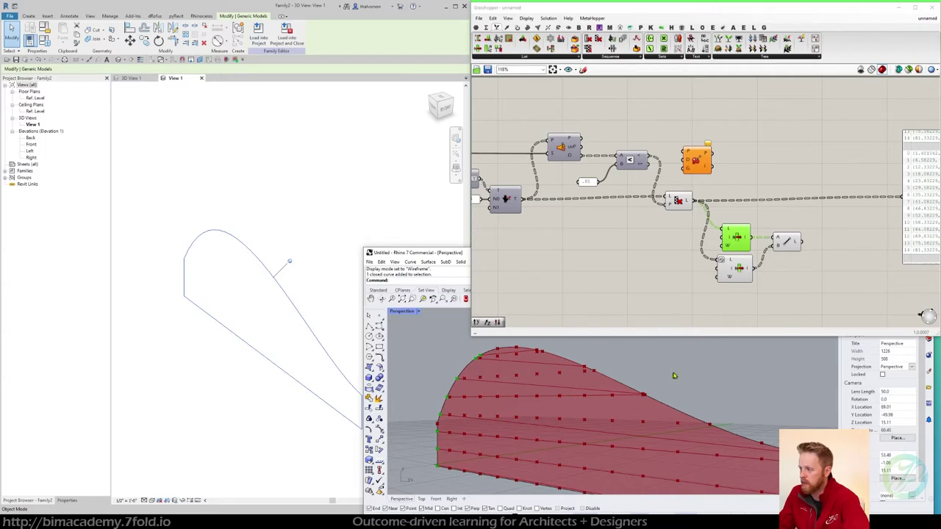
Spread out the List Items, Line and Project Point components, and connect the upper List Item to Project Point's P input
{"action": "left_click_drag", "start_coordinate": [706, 163], "coordinate": [744, 175]}
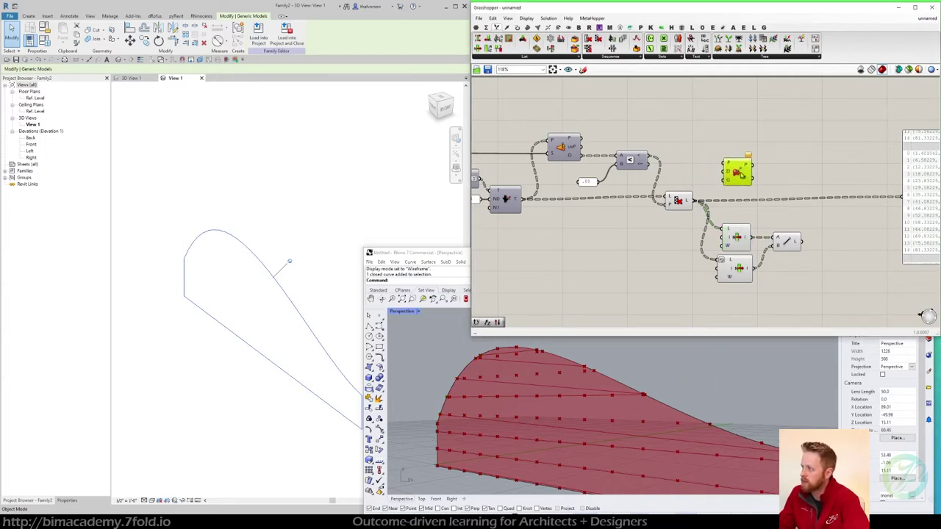
{"action": "left_click", "coordinate": [678, 203]}
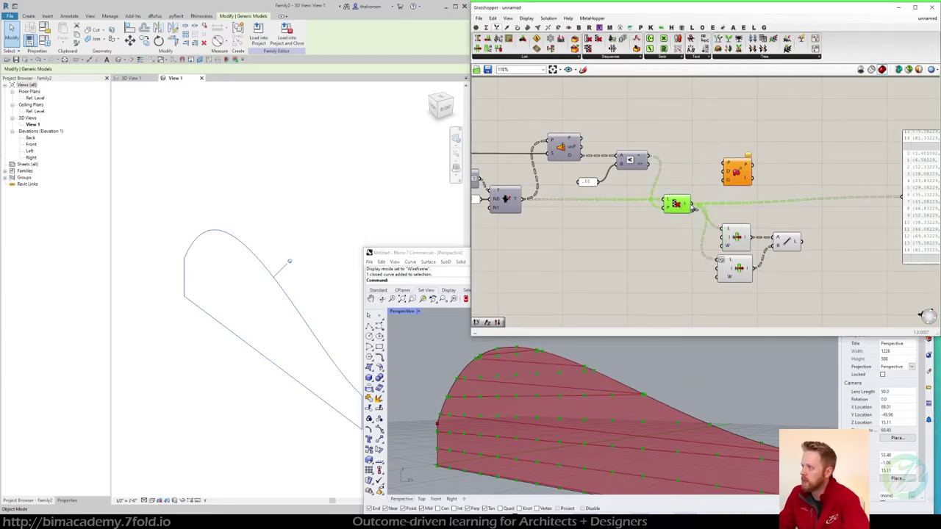
{"action": "left_click_drag", "start_coordinate": [740, 236], "coordinate": [729, 166]}
{"action": "left_click_drag", "start_coordinate": [787, 241], "coordinate": [855, 278]}
{"action": "left_click_drag", "start_coordinate": [739, 268], "coordinate": [725, 319]}
{"action": "left_click_drag", "start_coordinate": [730, 228], "coordinate": [721, 216]}
{"action": "left_click_drag", "start_coordinate": [739, 173], "coordinate": [826, 227]}
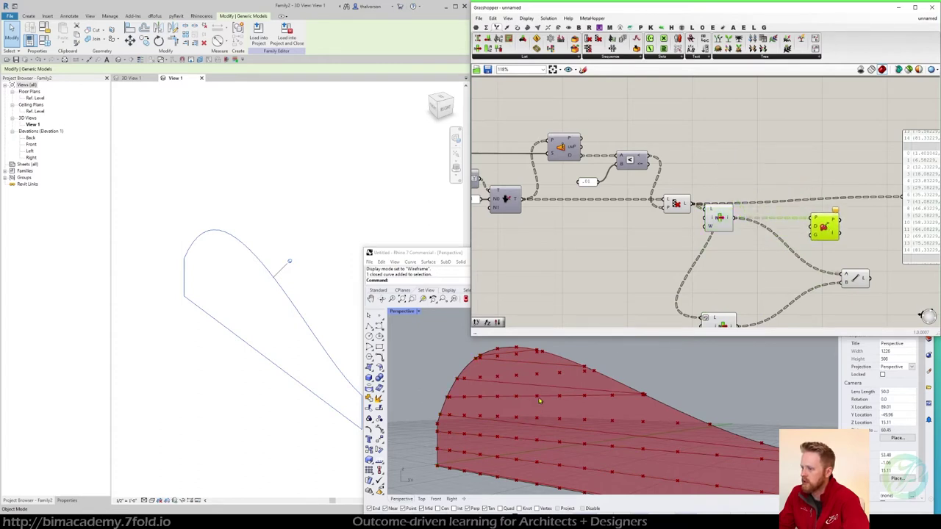
Add a Unit X vector below the upper List Item and connect it to Project Point's D input
{"action": "right_click_drag", "start_coordinate": [539, 401], "coordinate": [539, 449]}
{"action": "right_click_drag", "start_coordinate": [741, 272], "coordinate": [725, 273]}
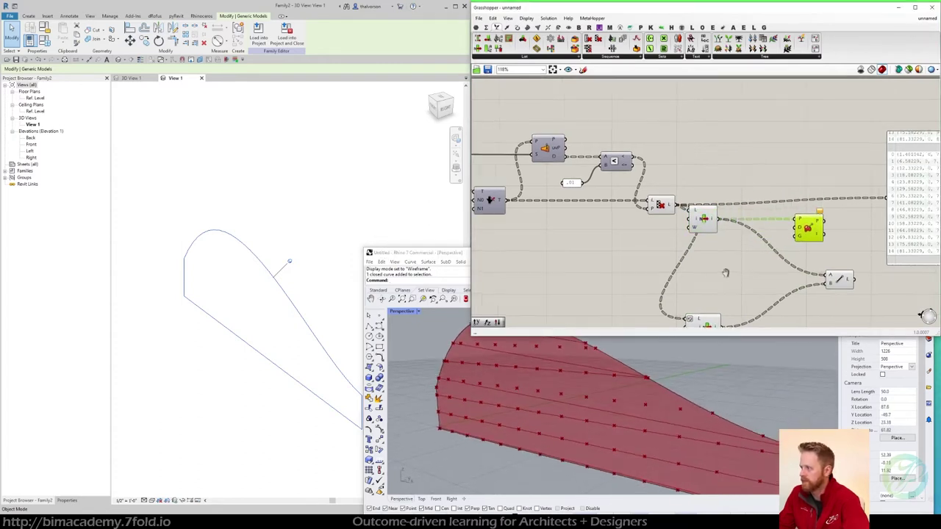
{"action": "double_click", "coordinate": [726, 272]}
{"action": "type", "text": "x"}
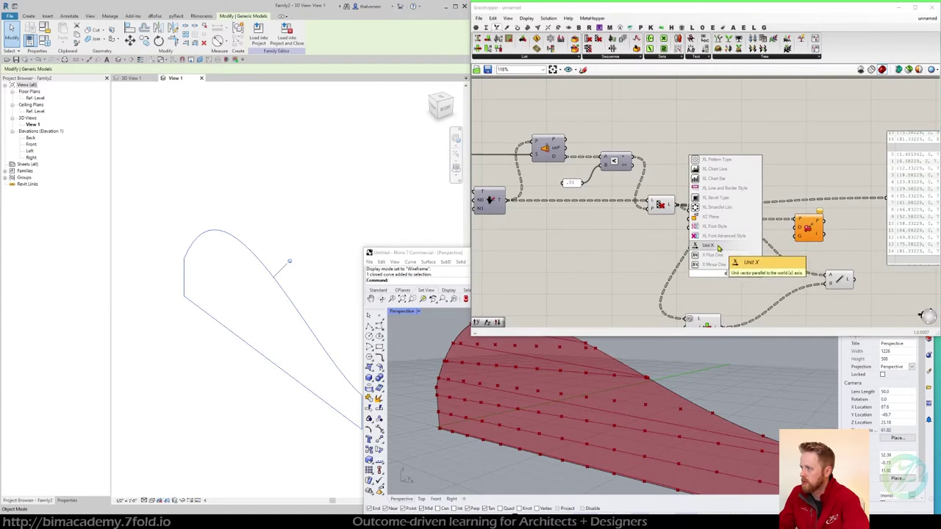
{"action": "left_click", "coordinate": [718, 249]}
{"action": "left_click_drag", "start_coordinate": [719, 253], "coordinate": [798, 229]}
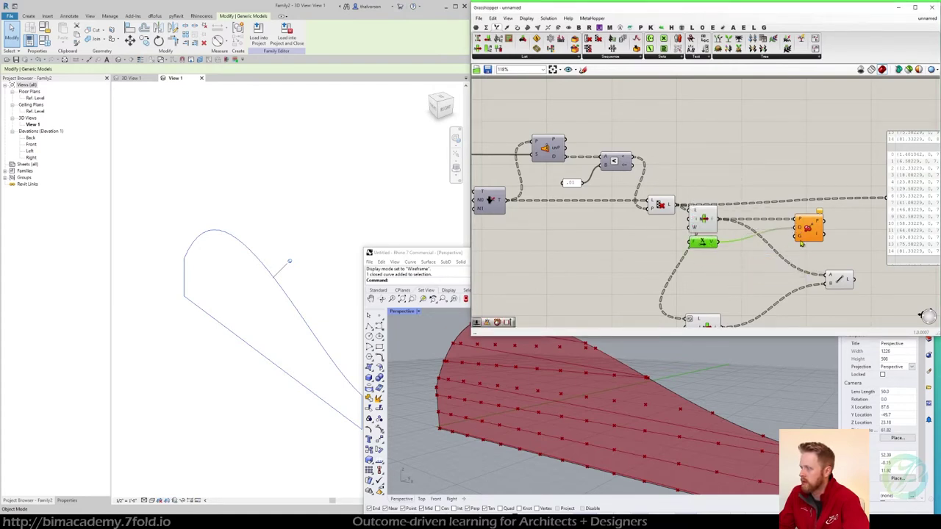
Connect the curve parameter at the start of the definition to Project Point's G input
{"action": "scroll", "coordinate": [801, 238], "scroll_direction": "down", "scroll_amount": 3}
{"action": "right_click_drag", "start_coordinate": [685, 245], "coordinate": [843, 239]}
{"action": "right_click_drag", "start_coordinate": [617, 228], "coordinate": [710, 238]}
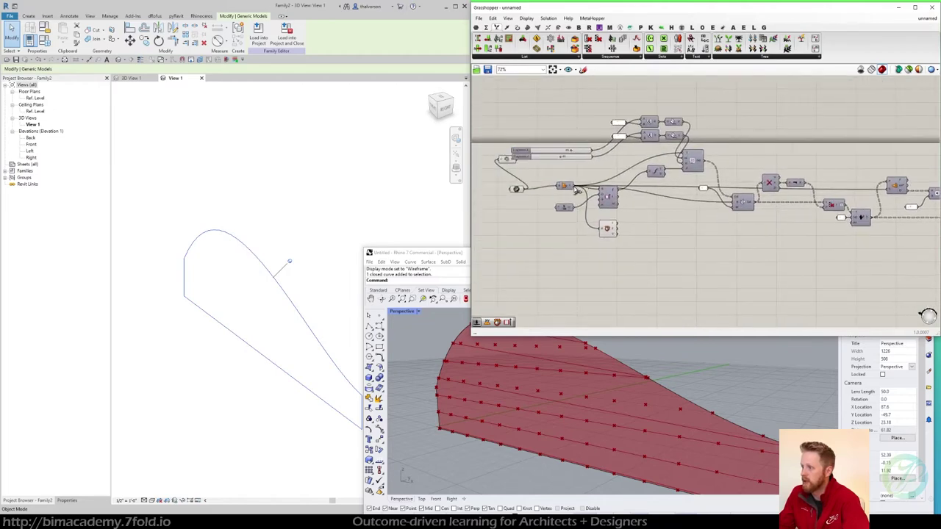
{"action": "left_click_drag", "start_coordinate": [575, 189], "coordinate": [697, 246]}
{"action": "scroll", "coordinate": [584, 192], "scroll_direction": "down", "scroll_amount": 3}
{"action": "scroll", "coordinate": [885, 230], "scroll_direction": "up", "scroll_amount": 2}
{"action": "right_click_drag", "start_coordinate": [584, 235], "coordinate": [654, 231]}
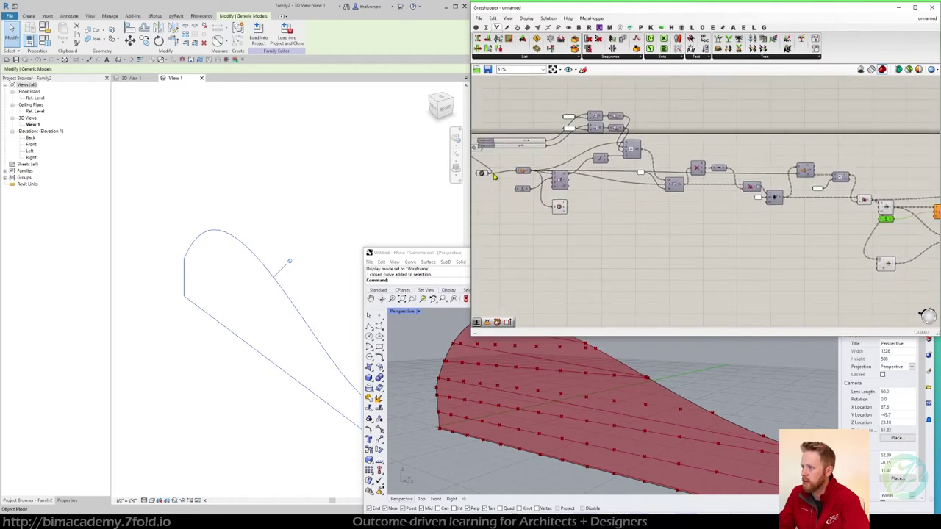
{"action": "left_click_drag", "start_coordinate": [491, 177], "coordinate": [912, 214]}
{"action": "scroll", "coordinate": [876, 249], "scroll_direction": "up", "scroll_amount": 2}
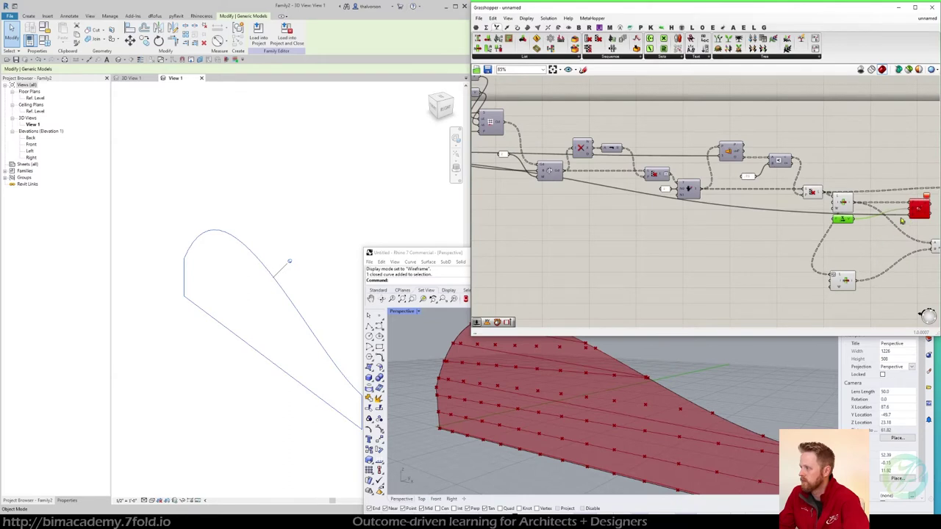
Inspect the projected points on the curve in the Rhino viewport, and wire Project Point's P output into the panel to read them
{"action": "left_click", "coordinate": [919, 212]}
{"action": "right_click_drag", "start_coordinate": [748, 381], "coordinate": [577, 385]}
{"action": "scroll", "coordinate": [561, 362], "scroll_direction": "up", "scroll_amount": 3}
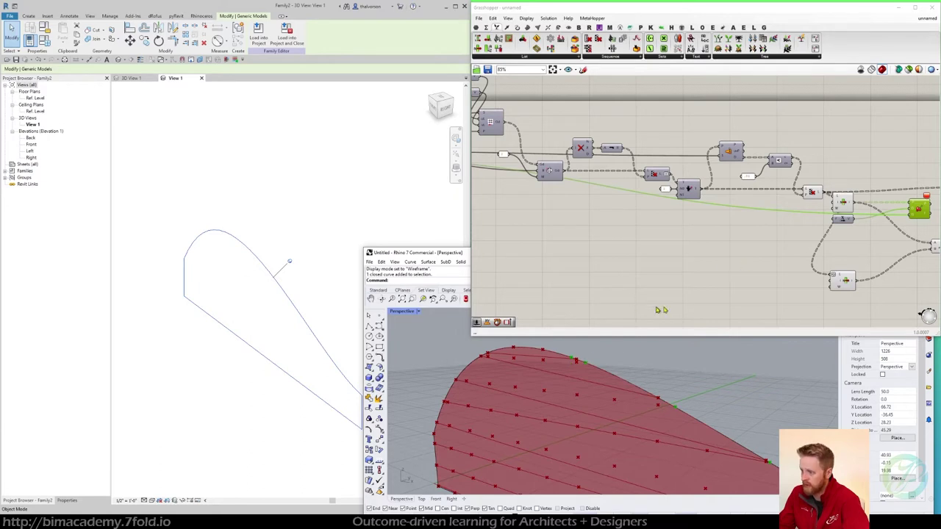
{"action": "right_click_drag", "start_coordinate": [772, 234], "coordinate": [581, 231]}
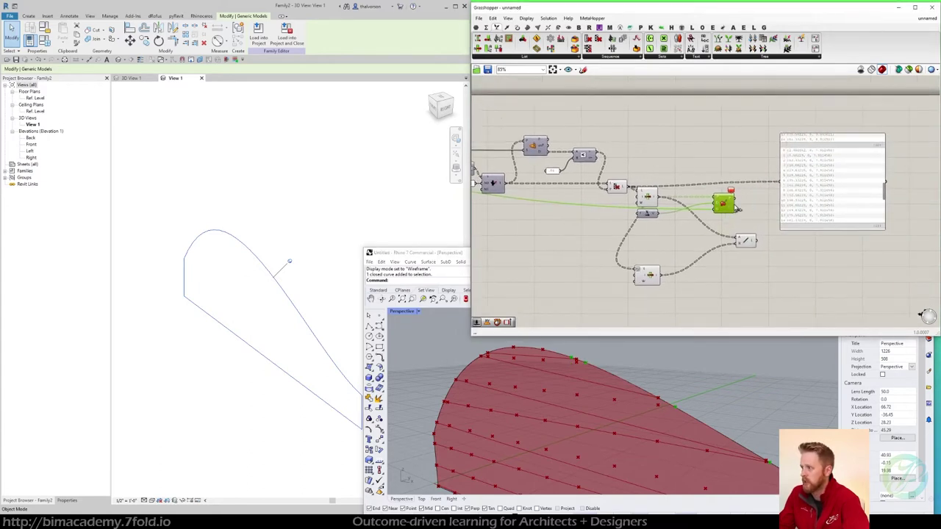
{"action": "right_click_drag", "start_coordinate": [736, 222], "coordinate": [650, 208]}
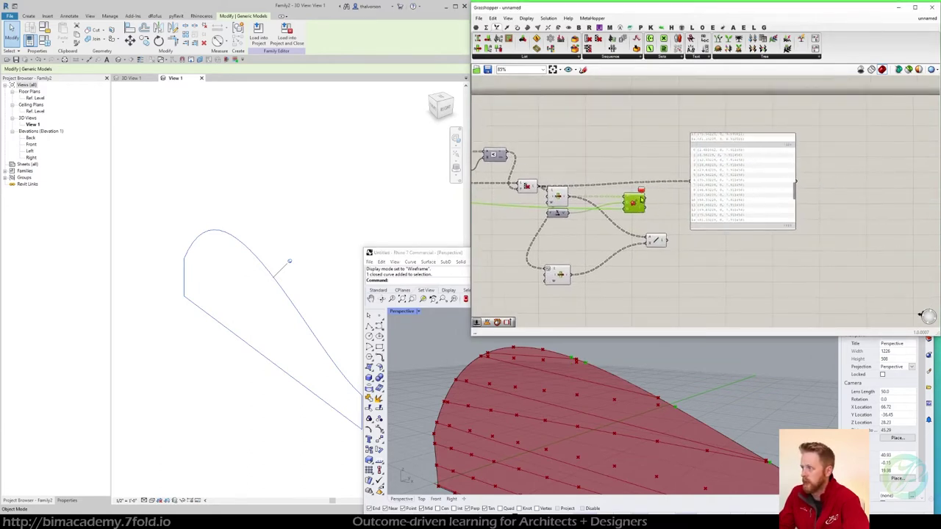
{"action": "left_click_drag", "start_coordinate": [647, 201], "coordinate": [695, 193]}
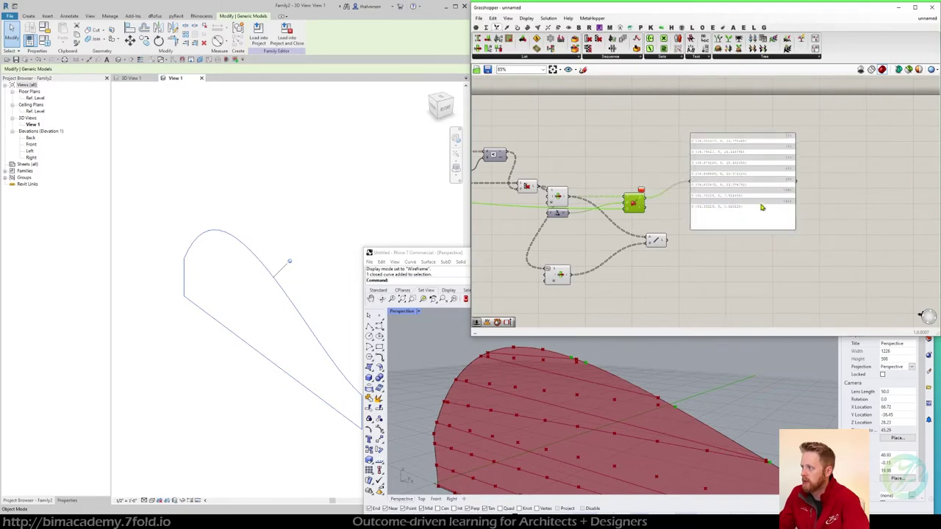
{"action": "scroll", "coordinate": [656, 208], "scroll_direction": "up", "scroll_amount": 3}
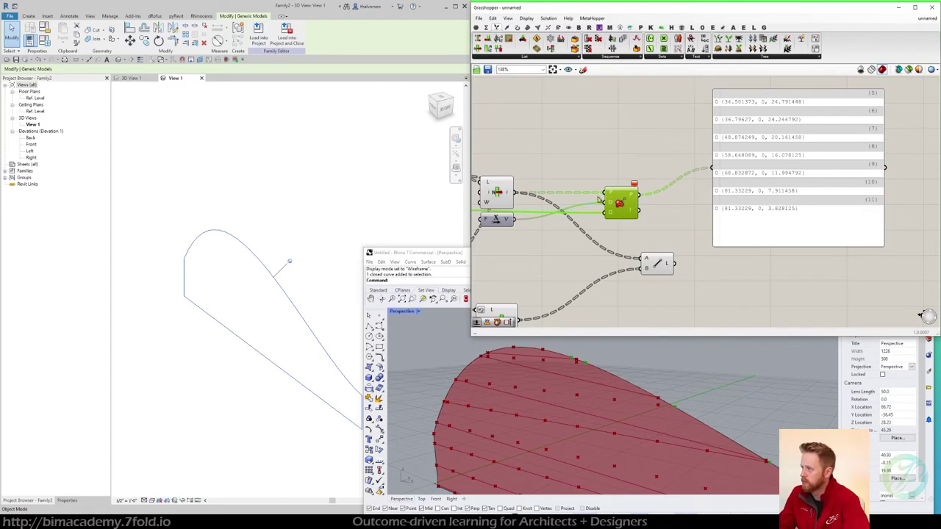
Wire the upper List Item's output into the panel instead, and enlarge the panel to check for null values
{"action": "left_click_drag", "start_coordinate": [520, 194], "coordinate": [714, 166]}
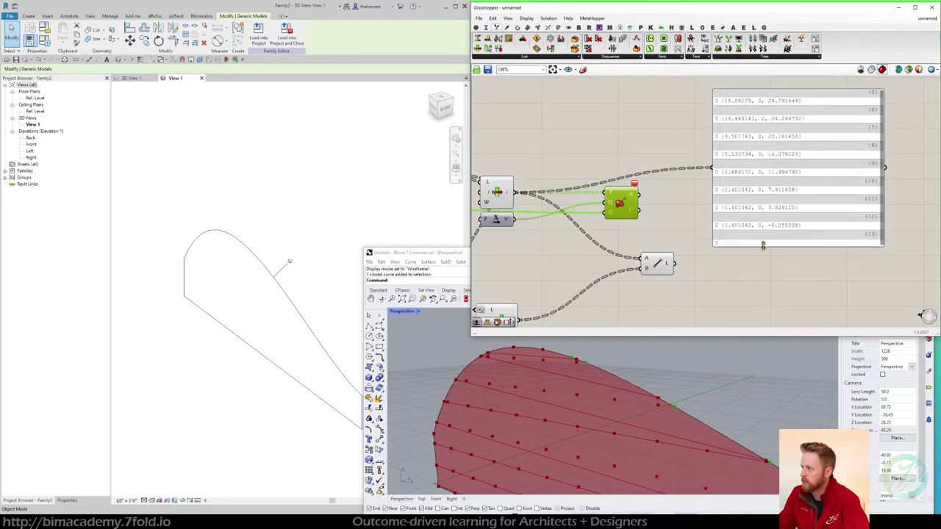
{"action": "left_click_drag", "start_coordinate": [767, 247], "coordinate": [758, 270]}
{"action": "right_click_drag", "start_coordinate": [601, 181], "coordinate": [645, 175]}
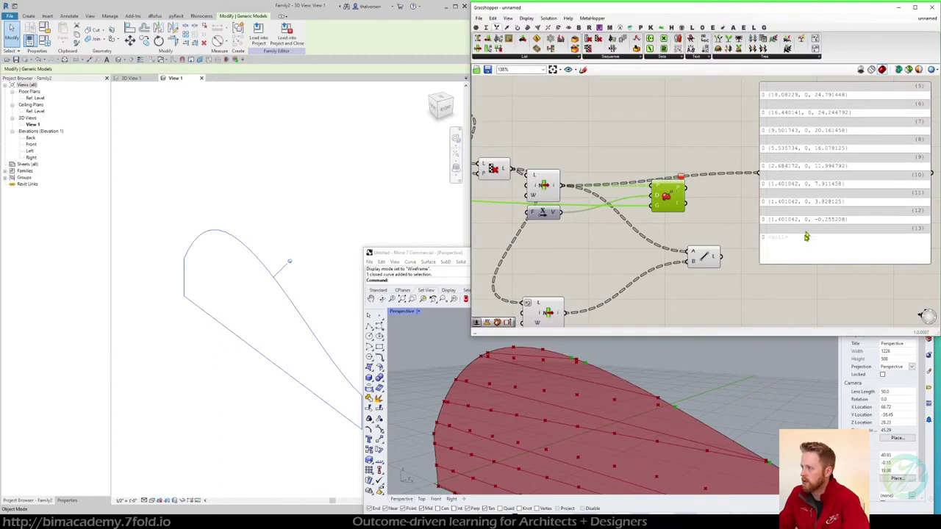
{"action": "right_click_drag", "start_coordinate": [613, 152], "coordinate": [590, 169]}
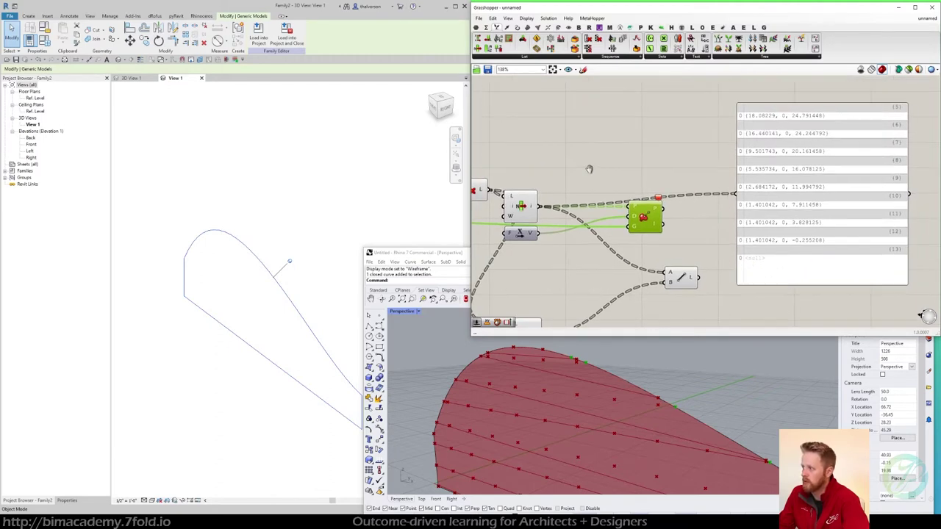
Add a Clean Tree component, feed the upper List Item into its T input, and wire its output to the panel
{"action": "double_click", "coordinate": [591, 162]}
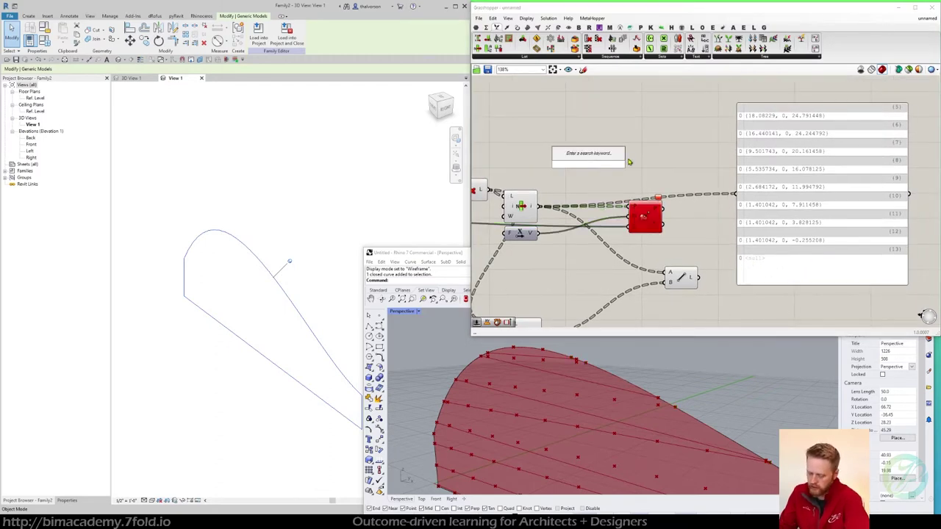
{"action": "type", "text": "clean"}
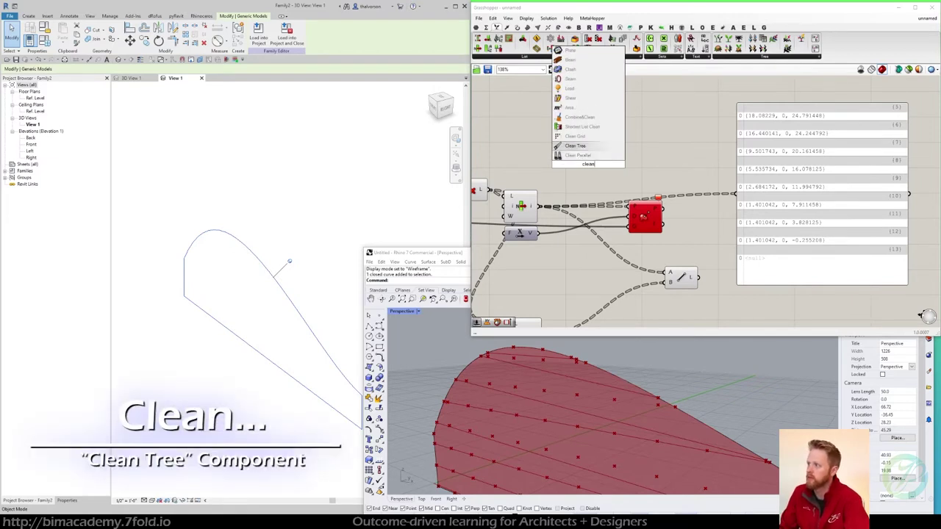
{"action": "left_click", "coordinate": [575, 145]}
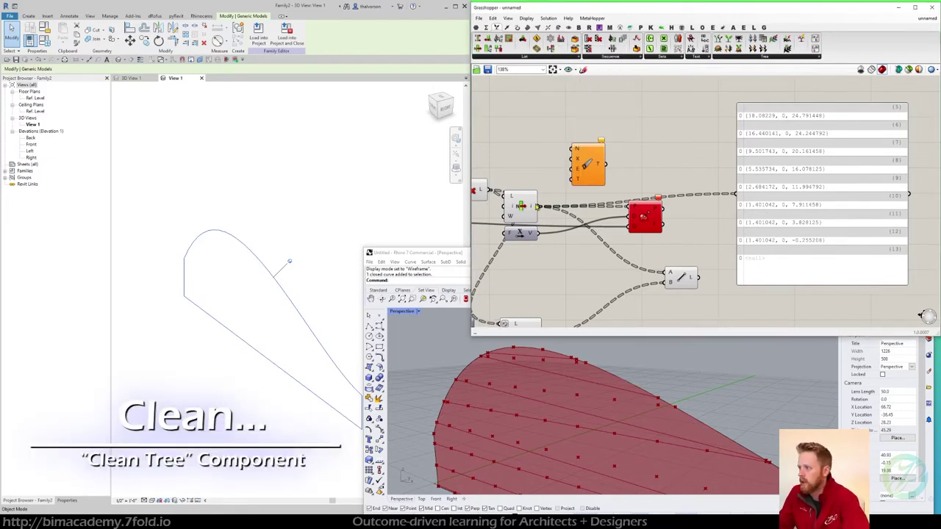
{"action": "left_click_drag", "start_coordinate": [541, 208], "coordinate": [738, 195]}
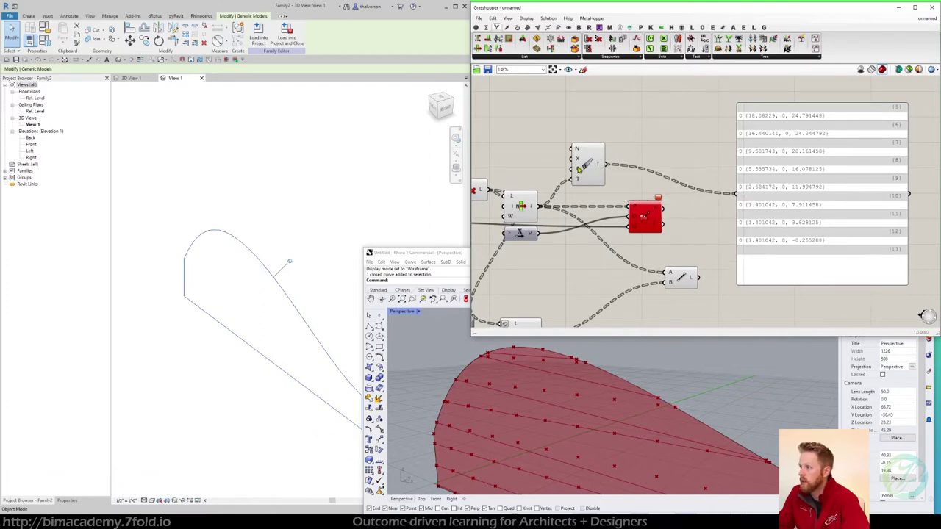
Set the Boolean of Clean Tree's E input to True
{"action": "right_click", "coordinate": [581, 167]}
{"action": "mouse_move", "coordinate": [632, 242]}
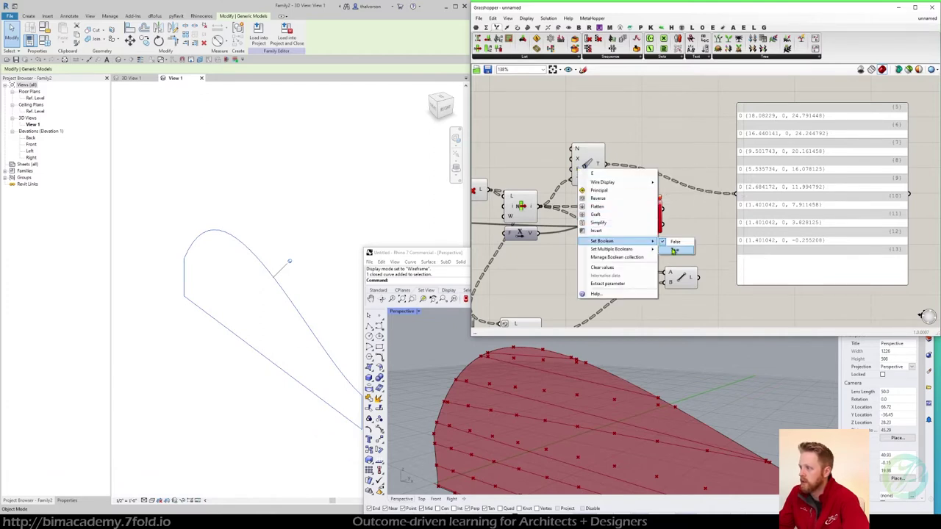
Set Clean Tree's empty-removal input to True and wire its cleaned output to the Line start and Project Point inputs
{"action": "left_click", "coordinate": [672, 252]}
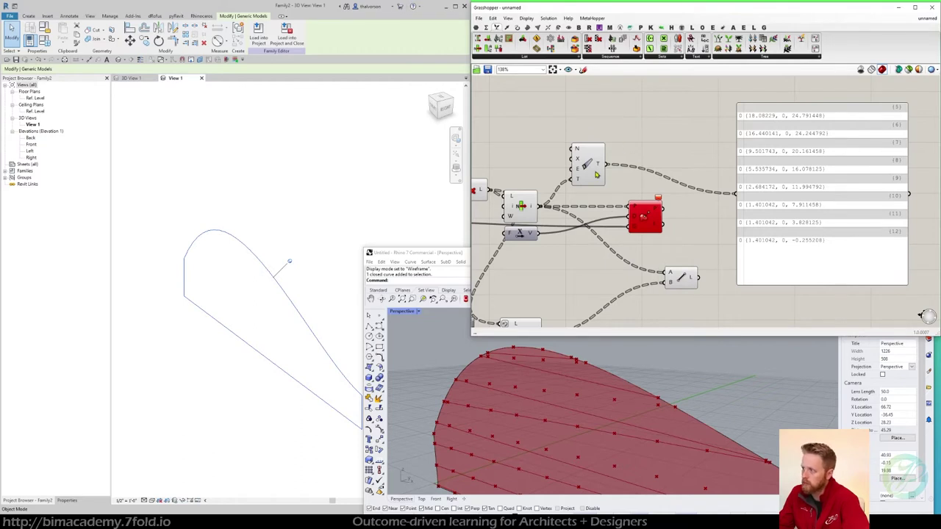
{"action": "left_click_drag", "start_coordinate": [608, 167], "coordinate": [669, 273]}
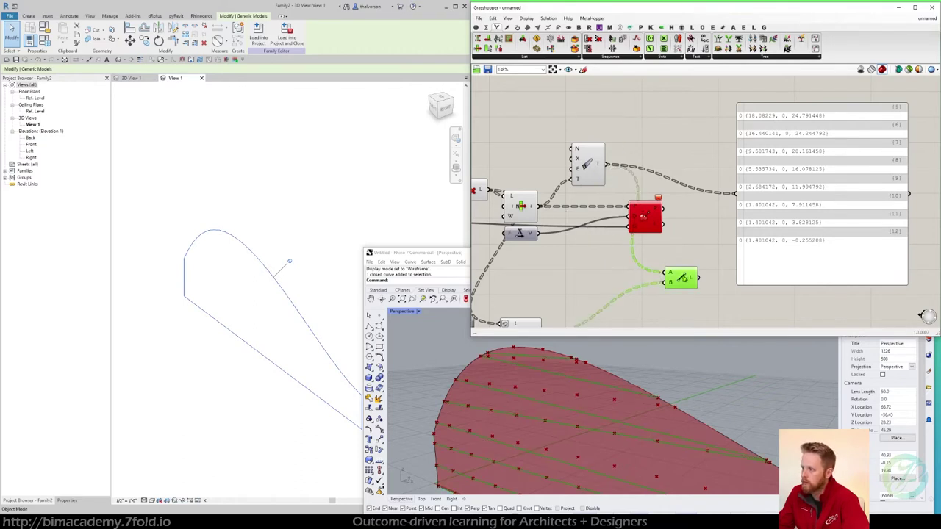
{"action": "left_click_drag", "start_coordinate": [594, 174], "coordinate": [584, 175]}
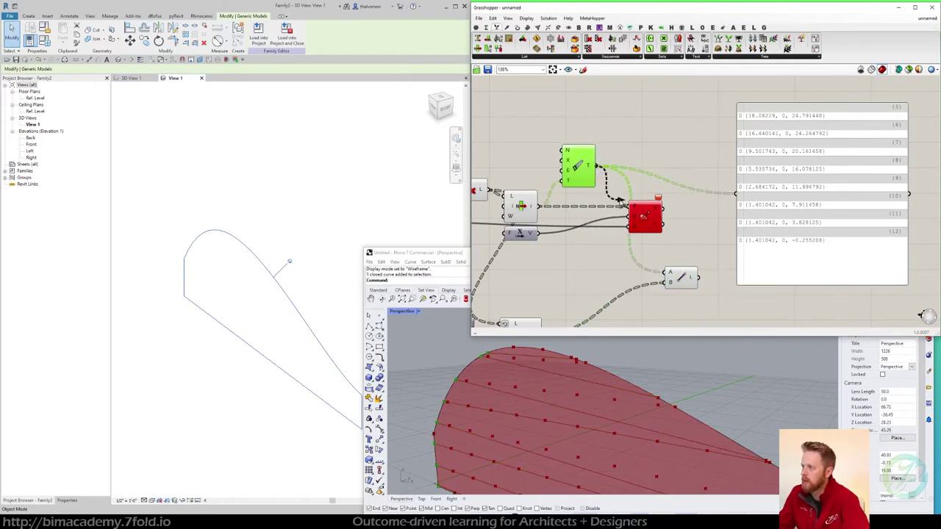
{"action": "left_click", "coordinate": [669, 236]}
Compare the Project Point and Clean Tree outputs by wiring each in turn into the panel
{"action": "left_click_drag", "start_coordinate": [664, 215], "coordinate": [735, 194]}
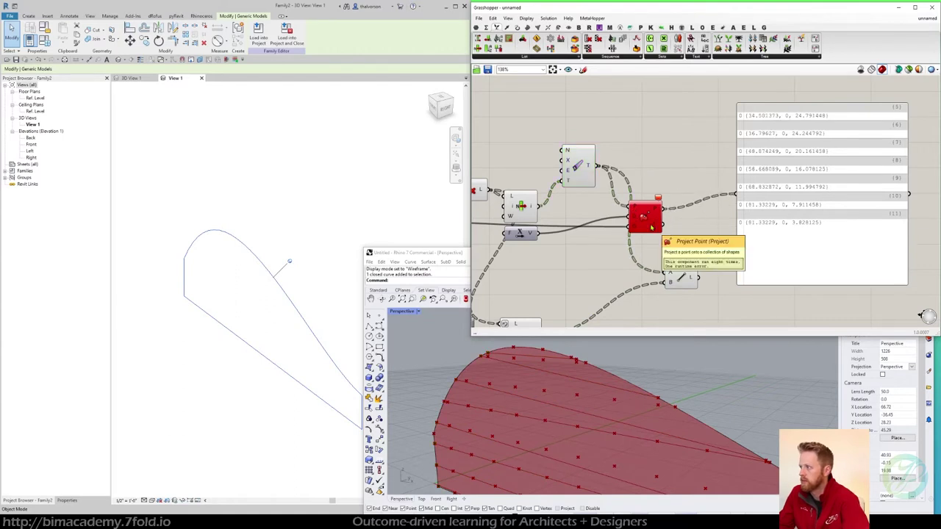
{"action": "left_click_drag", "start_coordinate": [584, 177], "coordinate": [578, 200]}
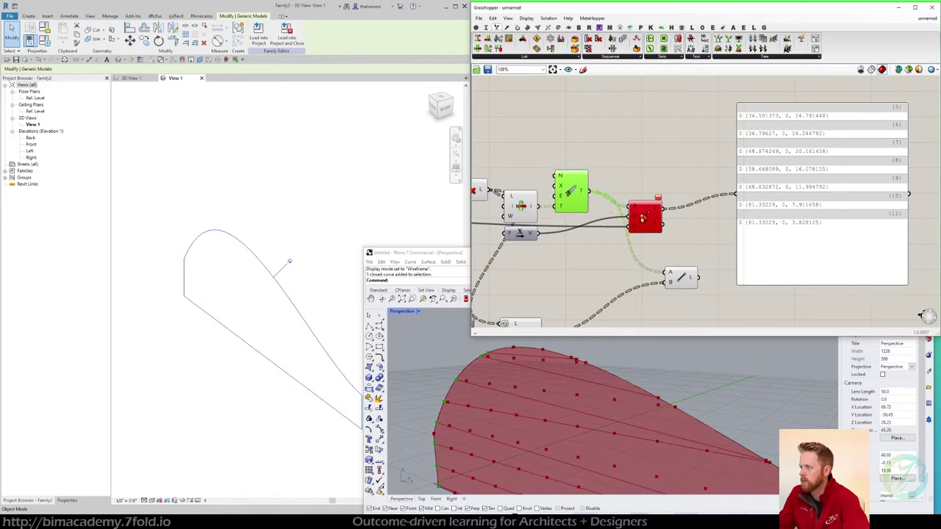
{"action": "left_click_drag", "start_coordinate": [646, 218], "coordinate": [650, 200]}
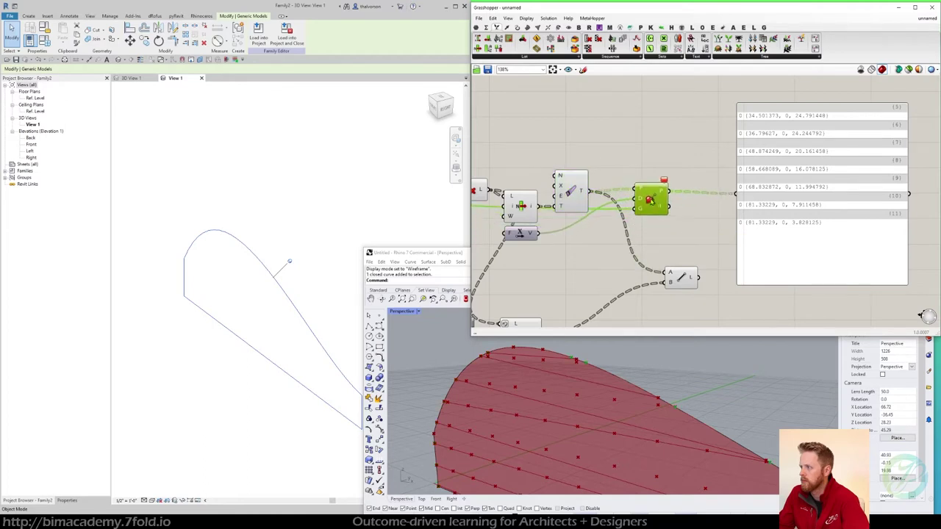
{"action": "key", "text": "ctrl+z"}
{"action": "left_click_drag", "start_coordinate": [590, 192], "coordinate": [729, 193]}
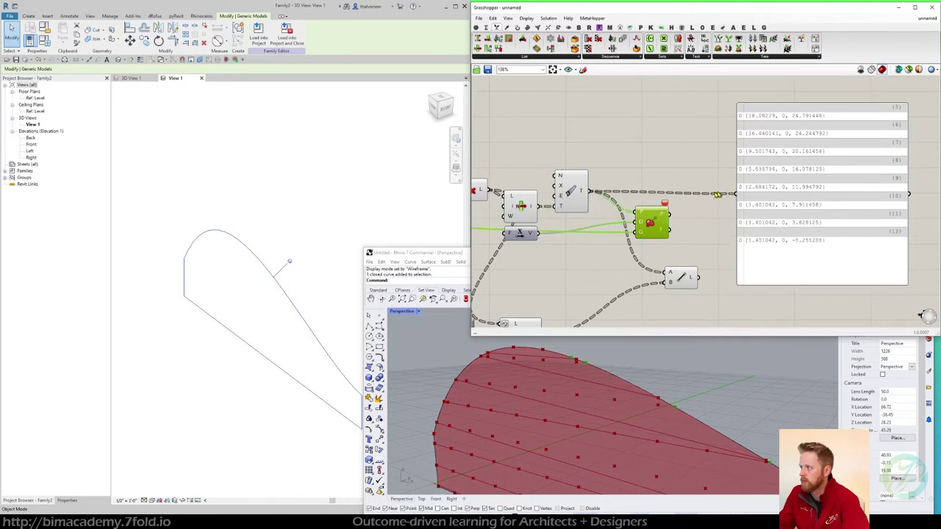
Show the projected points in the panel and set the P input of Project Point as principal
{"action": "mouse_move", "coordinate": [561, 205]}
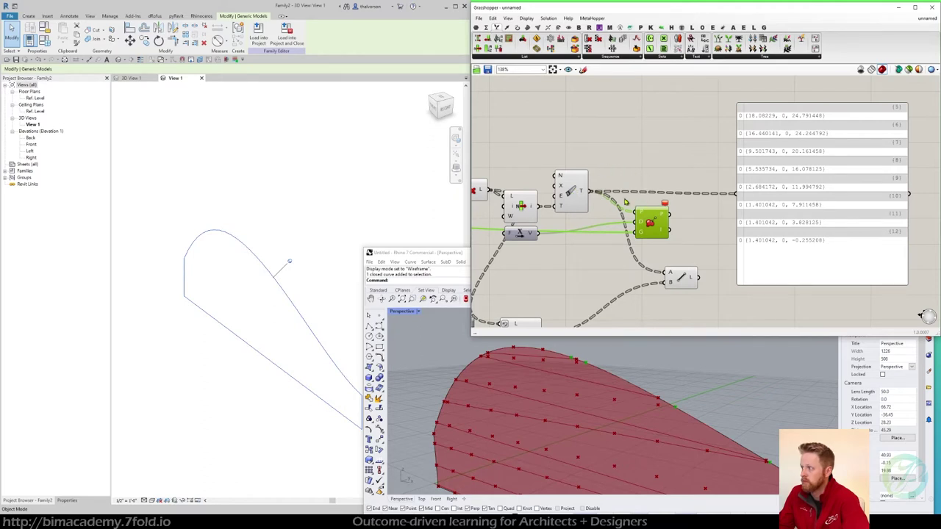
{"action": "left_click_drag", "start_coordinate": [652, 221], "coordinate": [650, 230]}
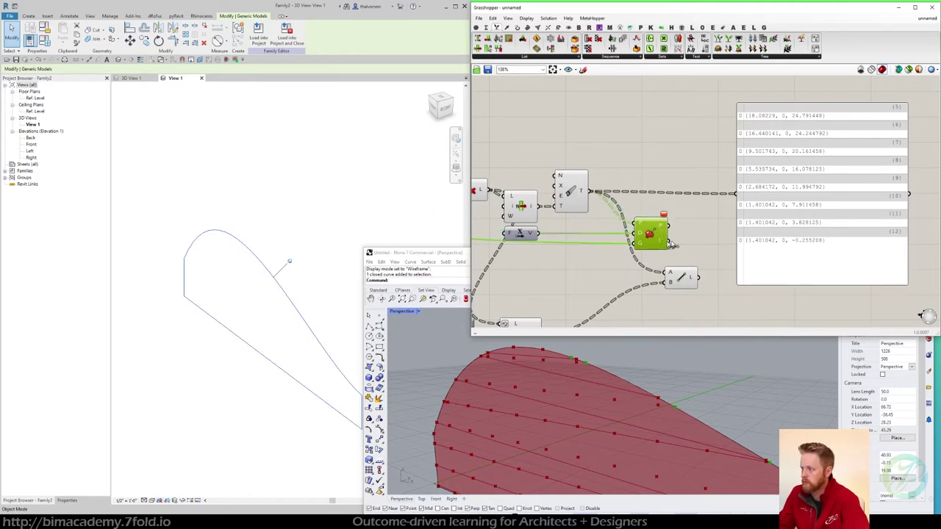
{"action": "right_click_drag", "start_coordinate": [645, 373], "coordinate": [672, 389]}
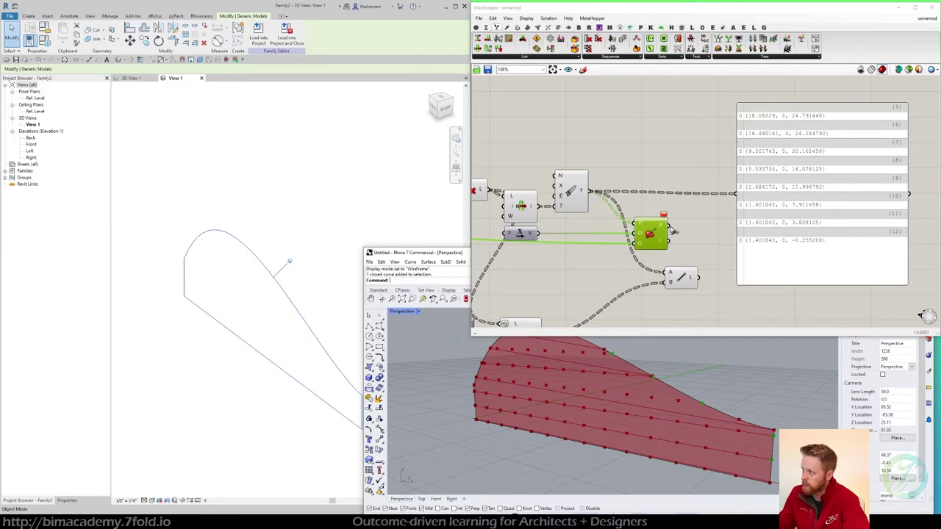
{"action": "left_click_drag", "start_coordinate": [670, 224], "coordinate": [734, 195]}
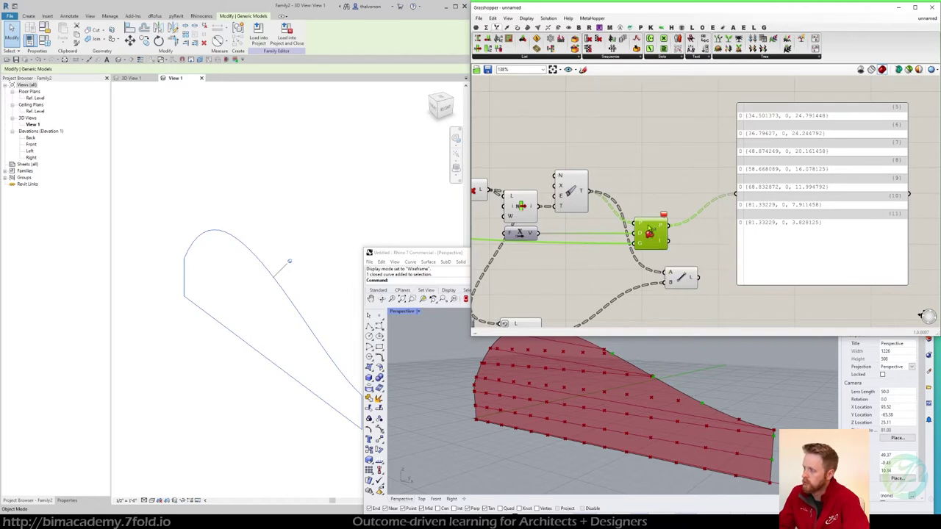
{"action": "right_click", "coordinate": [641, 226]}
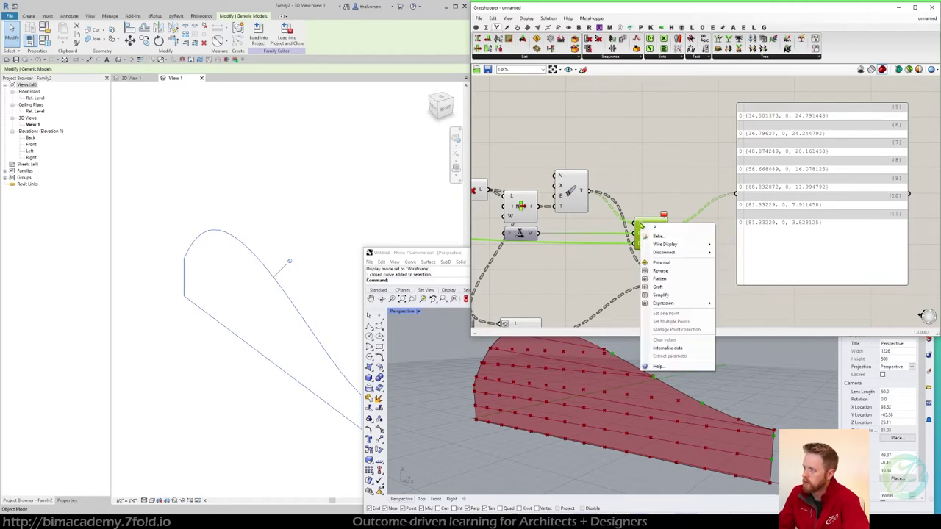
{"action": "left_click", "coordinate": [663, 262]}
Add a Tree Statistics component beside Project Point and feed it the projected points, moving the panel aside for room
{"action": "right_click_drag", "start_coordinate": [643, 184], "coordinate": [633, 186]}
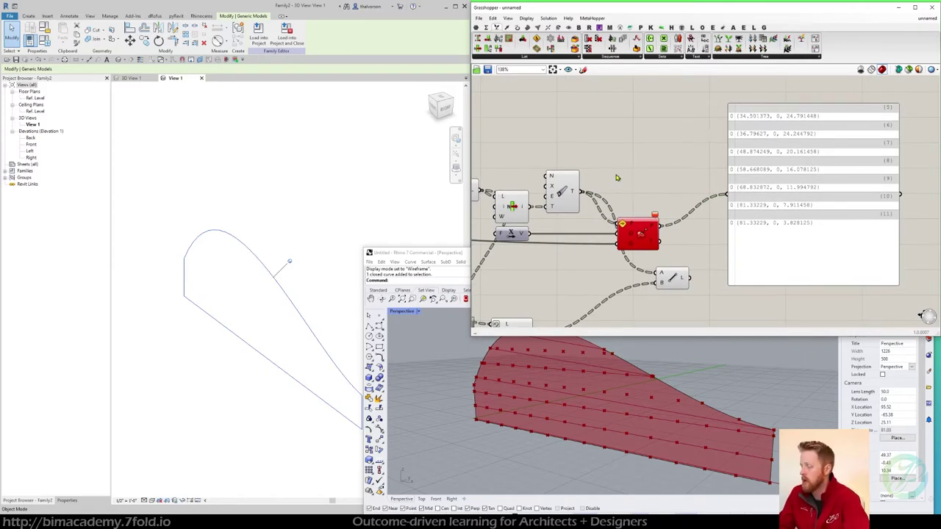
{"action": "right_click_drag", "start_coordinate": [638, 177], "coordinate": [624, 177]}
{"action": "left_click_drag", "start_coordinate": [759, 186], "coordinate": [790, 191]}
{"action": "double_click", "coordinate": [671, 163]}
{"action": "type", "text": "stat"}
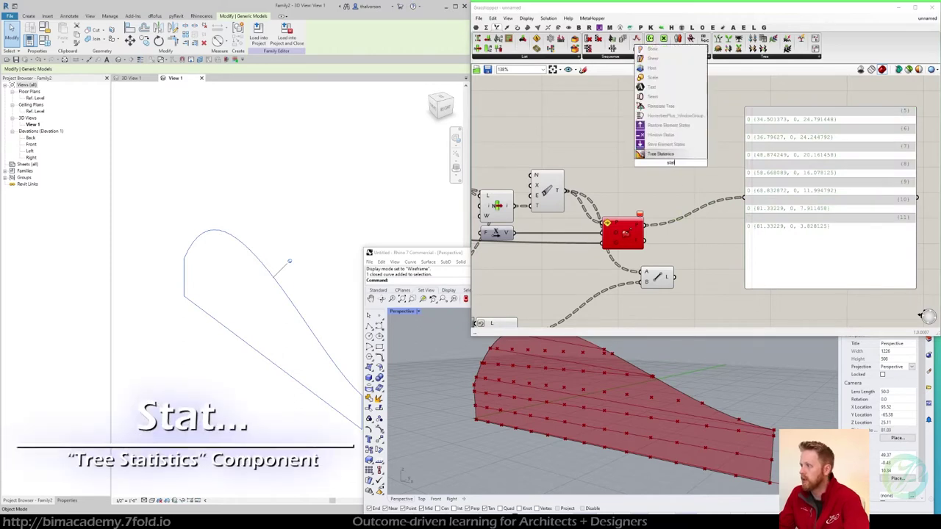
{"action": "left_click", "coordinate": [683, 156]}
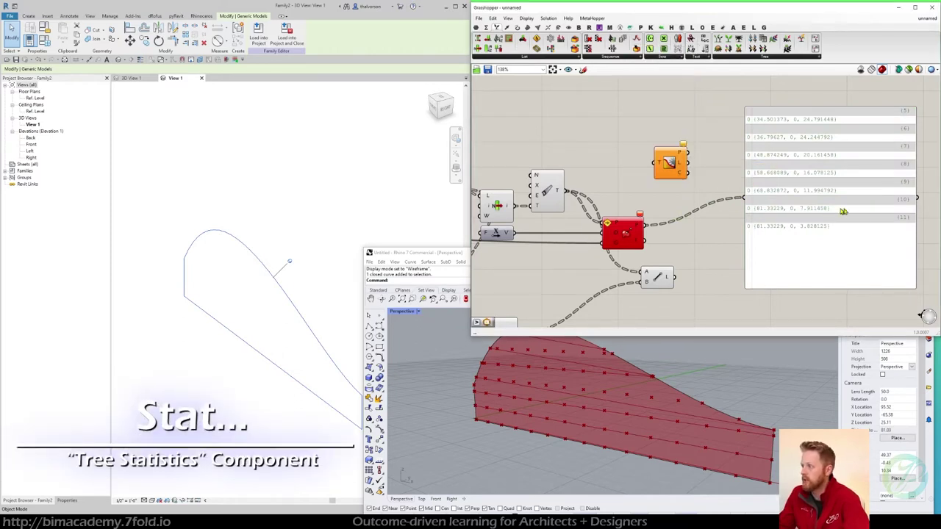
{"action": "right_click_drag", "start_coordinate": [692, 190], "coordinate": [661, 191]}
{"action": "left_click_drag", "start_coordinate": [641, 170], "coordinate": [655, 229]}
Add a Split Tree component and place it between Tree Statistics and the panel
{"action": "left_click", "coordinate": [642, 191]}
{"action": "double_click", "coordinate": [641, 192]}
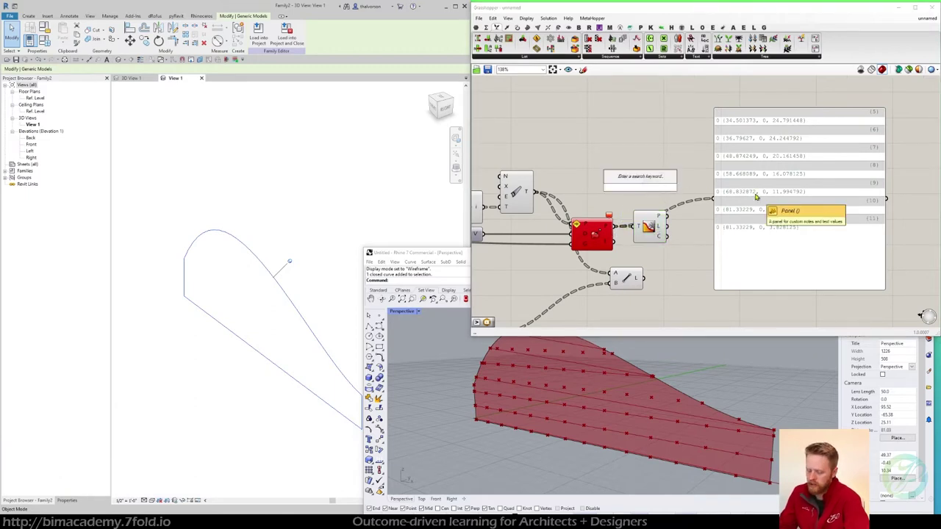
{"action": "type", "text": "split"}
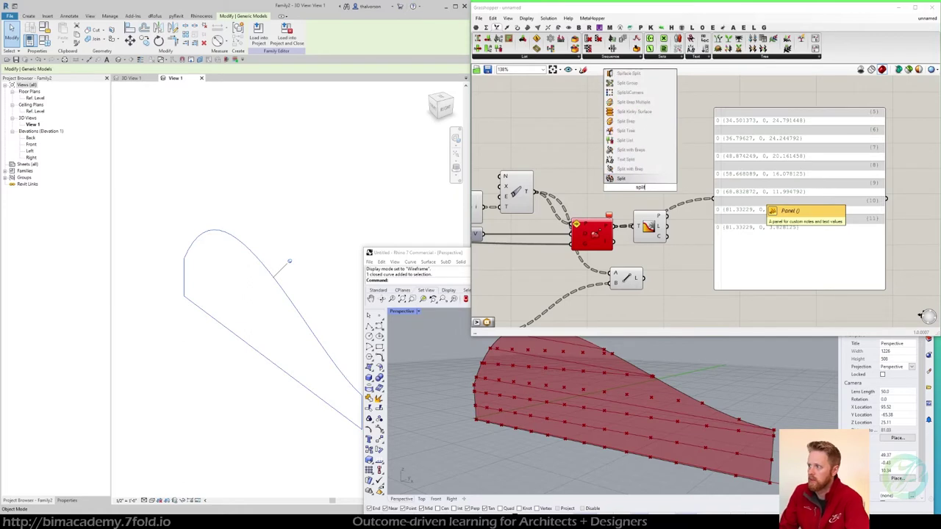
{"action": "left_click", "coordinate": [633, 131]}
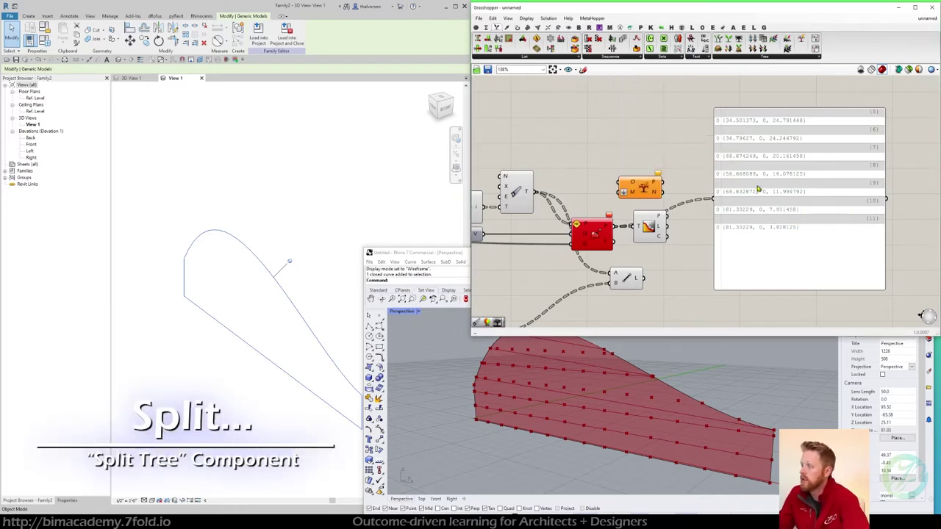
{"action": "left_click_drag", "start_coordinate": [760, 189], "coordinate": [801, 187]}
{"action": "left_click_drag", "start_coordinate": [638, 196], "coordinate": [711, 198]}
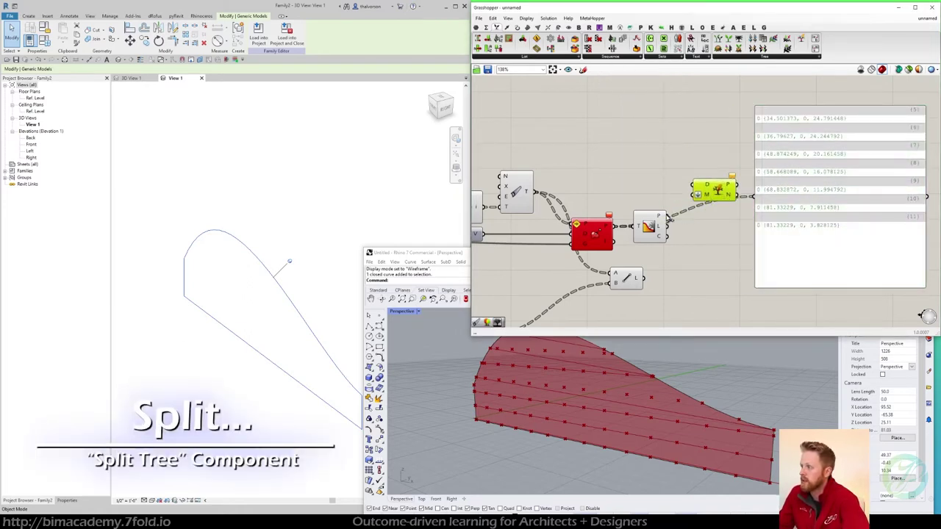
Wire the Clean Tree points into Split Tree's data, the Tree Statistics paths into its masks, and its positive output into the panel
{"action": "mouse_move", "coordinate": [661, 218]}
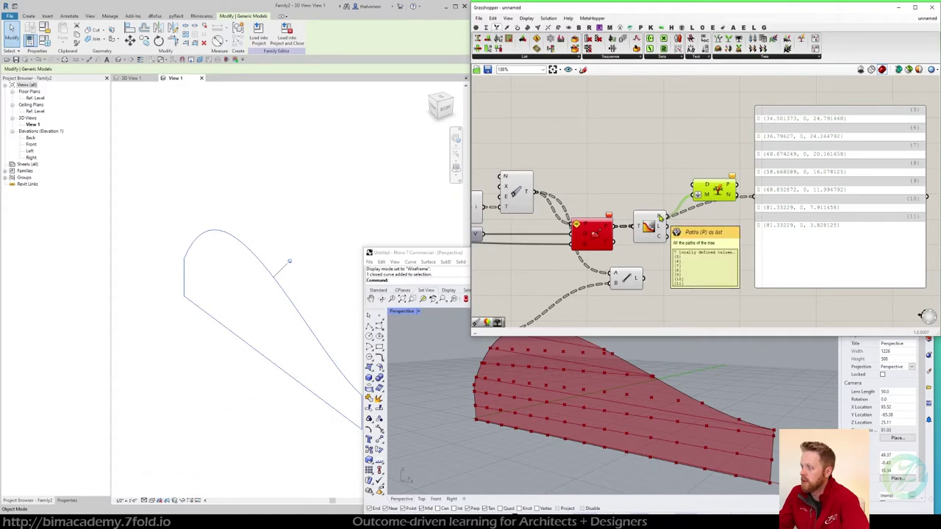
{"action": "left_click_drag", "start_coordinate": [671, 218], "coordinate": [746, 205]}
{"action": "left_click_drag", "start_coordinate": [688, 199], "coordinate": [687, 207]}
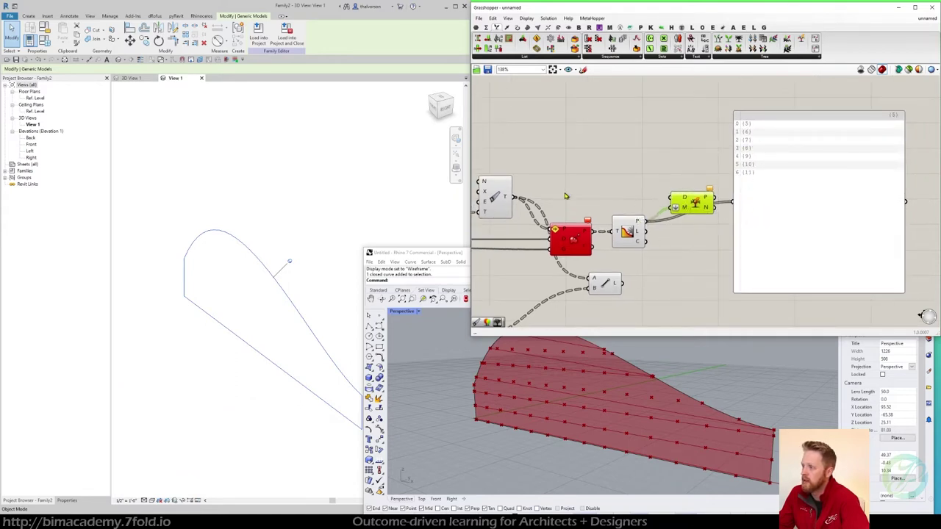
{"action": "left_click_drag", "start_coordinate": [516, 200], "coordinate": [734, 208]}
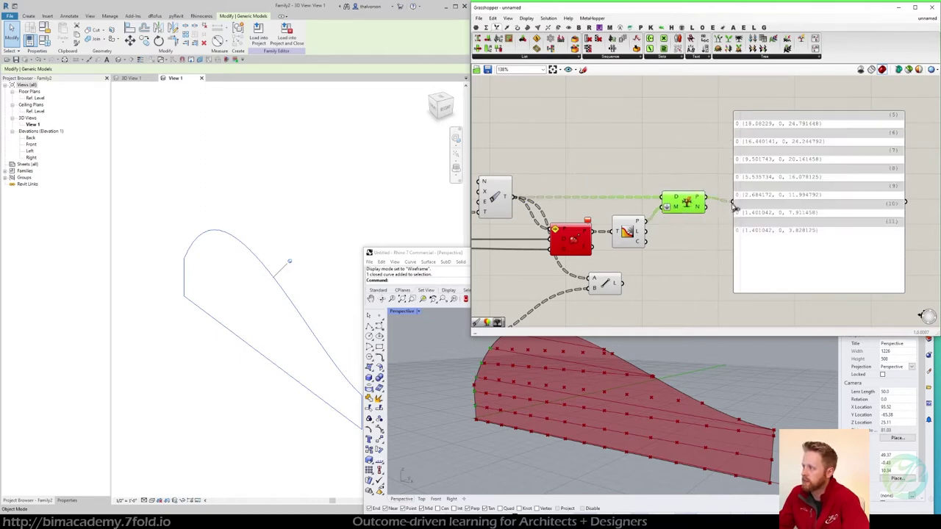
{"action": "right_click_drag", "start_coordinate": [700, 219], "coordinate": [678, 214]}
{"action": "left_click_drag", "start_coordinate": [735, 225], "coordinate": [781, 226]}
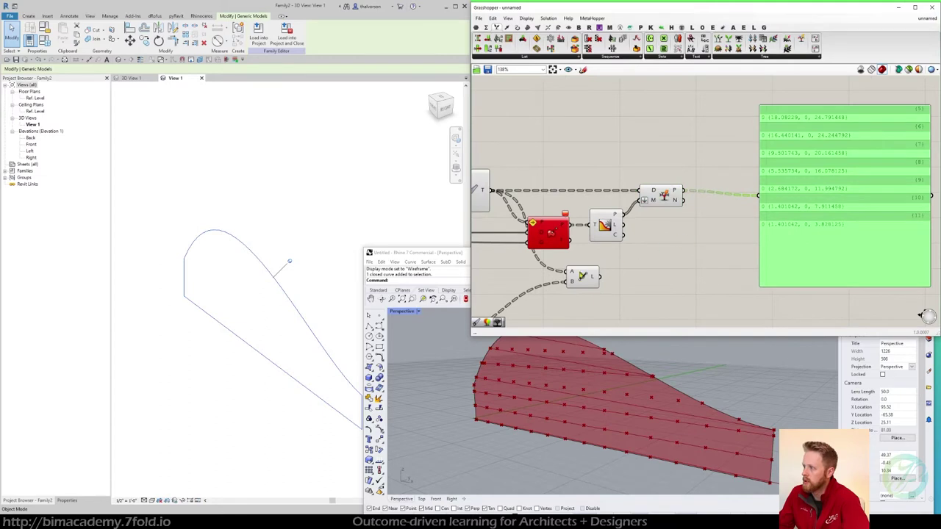
Connect the Line component's A input to Split Tree's positive output and its B input to the projected points, and align it beside them
{"action": "left_click_drag", "start_coordinate": [582, 277], "coordinate": [712, 273]}
{"action": "left_click_drag", "start_coordinate": [558, 233], "coordinate": [684, 192]}
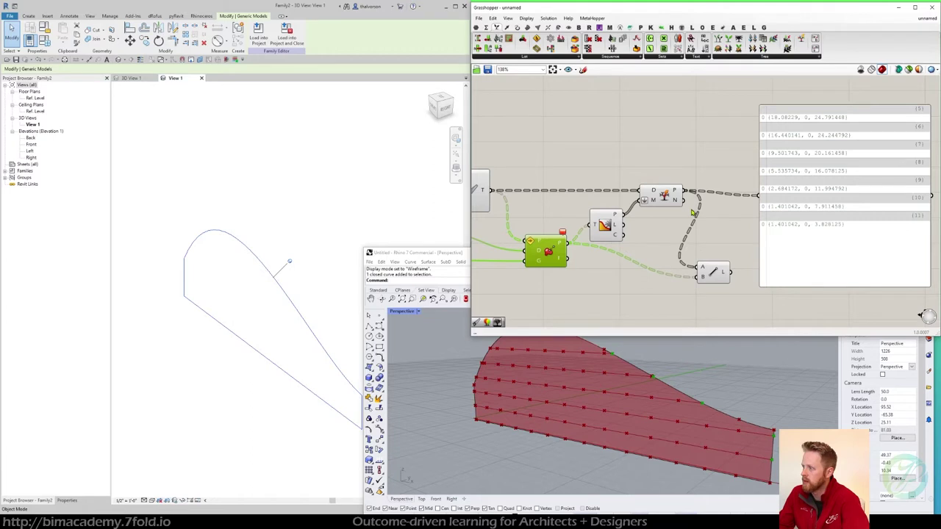
{"action": "left_click", "coordinate": [714, 272]}
{"action": "right_click_drag", "start_coordinate": [695, 420], "coordinate": [559, 367]}
{"action": "scroll", "coordinate": [591, 394], "scroll_direction": "down", "scroll_amount": 2}
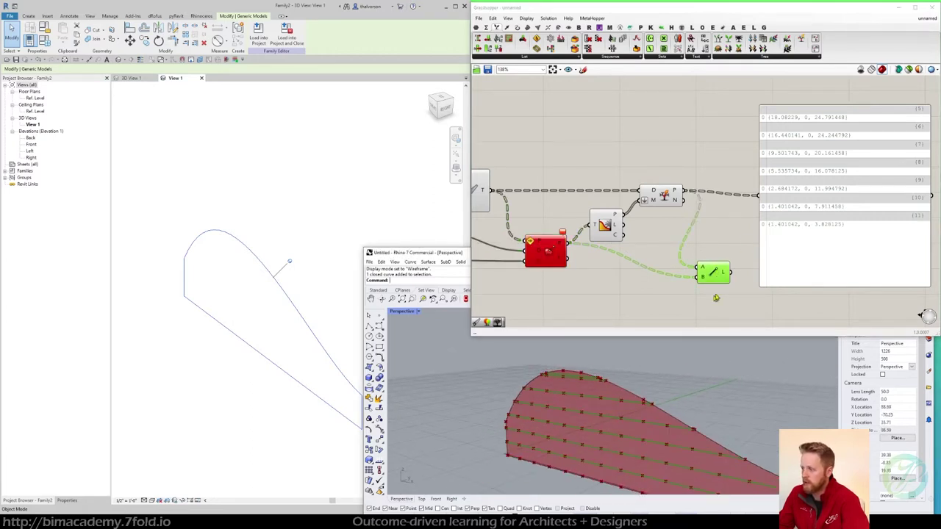
{"action": "left_click_drag", "start_coordinate": [713, 278], "coordinate": [733, 239]}
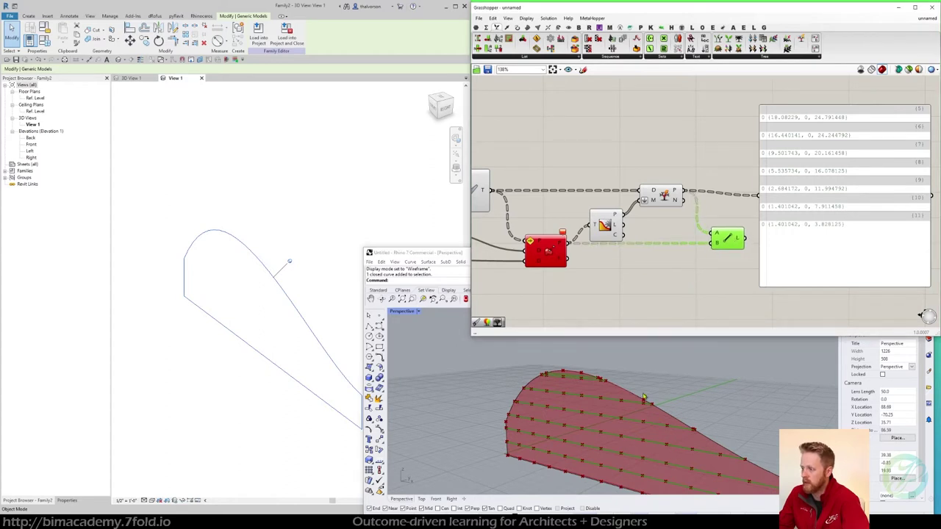
{"action": "scroll", "coordinate": [644, 397], "scroll_direction": "down", "scroll_amount": 2}
Turn off the preview of the cull, List Item and Clean Tree components
{"action": "right_click_drag", "start_coordinate": [611, 280], "coordinate": [736, 279]}
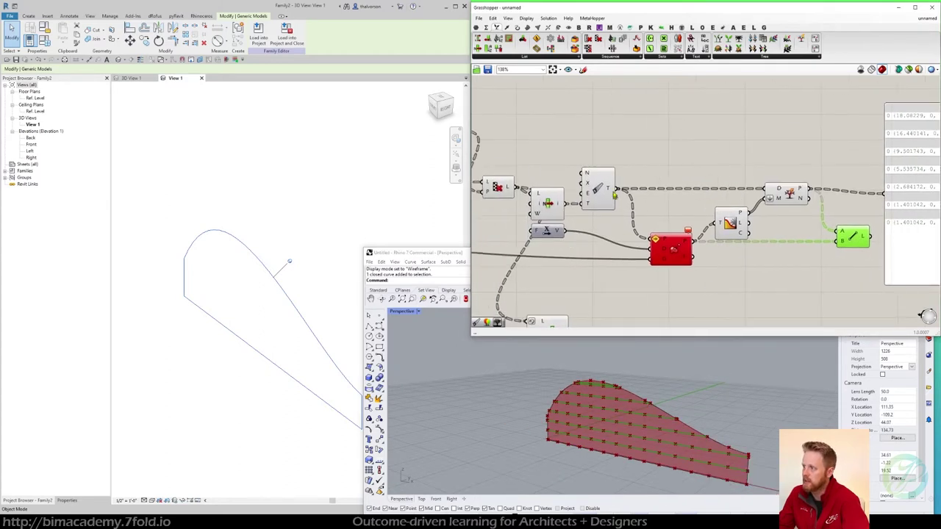
{"action": "left_click_drag", "start_coordinate": [633, 150], "coordinate": [498, 207]}
{"action": "middle_click", "coordinate": [561, 131]}
{"action": "left_click", "coordinate": [582, 109]}
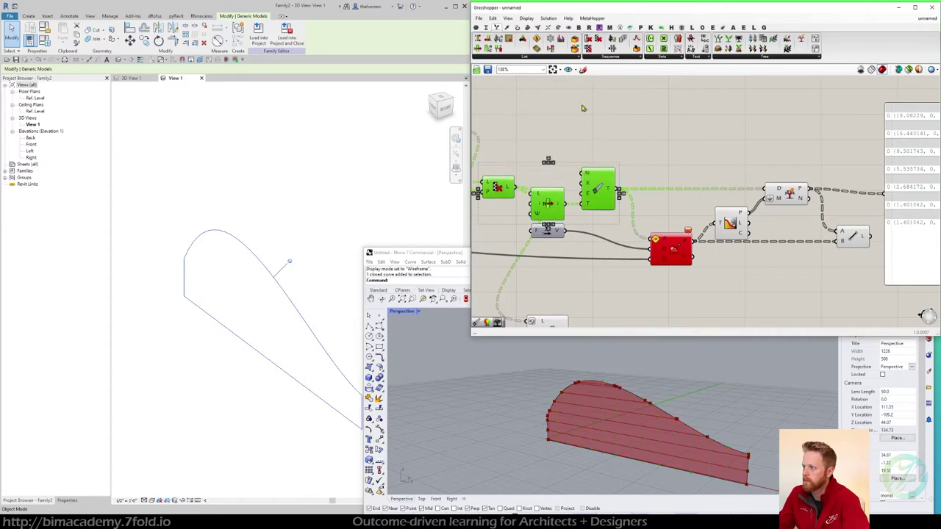
Set the two Fragment A spacing sliders to 51 and 32 and check the resulting lines on the surface
{"action": "right_click_drag", "start_coordinate": [621, 258], "coordinate": [777, 261]}
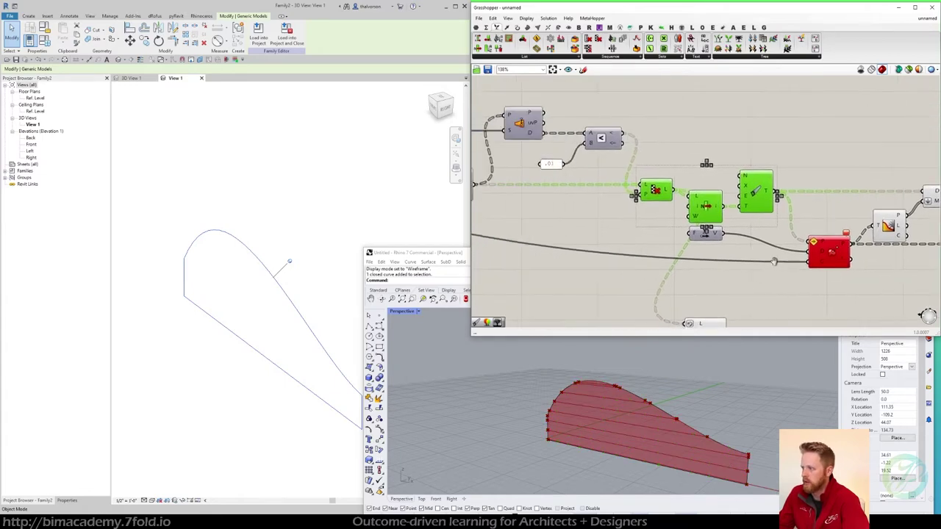
{"action": "scroll", "coordinate": [776, 259], "scroll_direction": "down", "scroll_amount": 5}
{"action": "right_click_drag", "start_coordinate": [625, 253], "coordinate": [733, 261]}
{"action": "right_click_drag", "start_coordinate": [553, 247], "coordinate": [740, 255]}
{"action": "scroll", "coordinate": [667, 187], "scroll_direction": "up", "scroll_amount": 5}
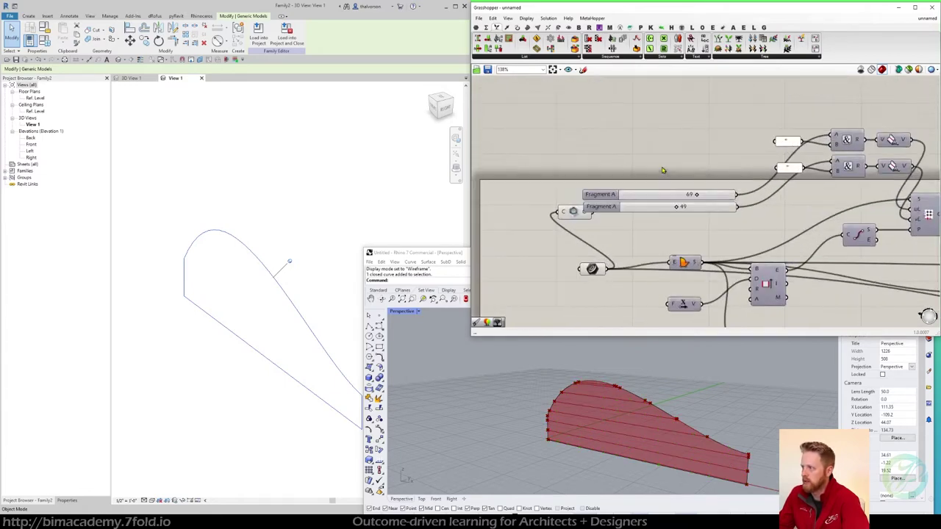
{"action": "scroll", "coordinate": [687, 193], "scroll_direction": "up", "scroll_amount": 2}
{"action": "left_click_drag", "start_coordinate": [691, 195], "coordinate": [646, 224]}
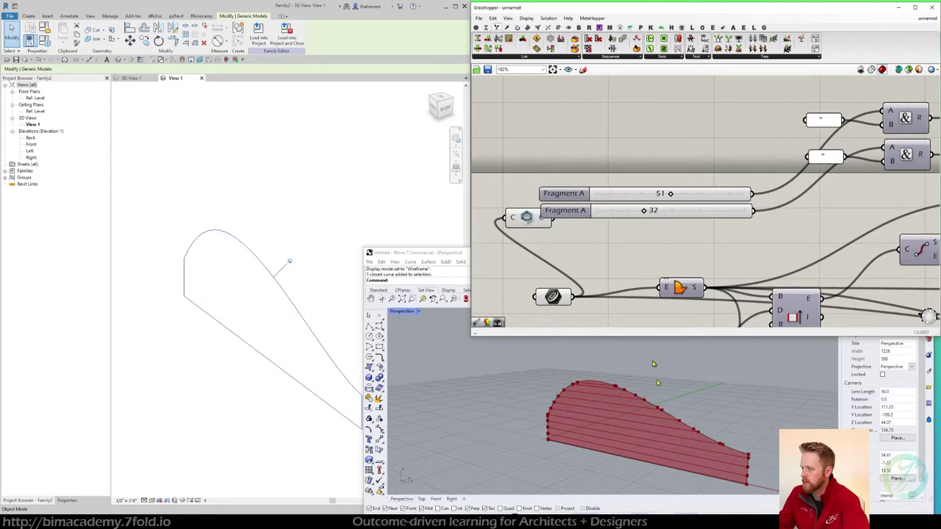
{"action": "scroll", "coordinate": [710, 466], "scroll_direction": "up", "scroll_amount": 6}
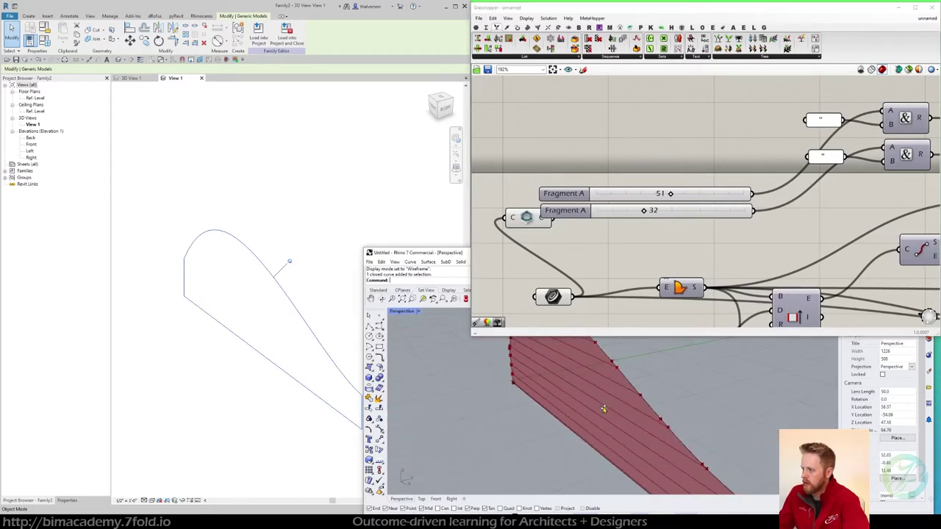
{"action": "scroll", "coordinate": [603, 409], "scroll_direction": "down", "scroll_amount": 6}
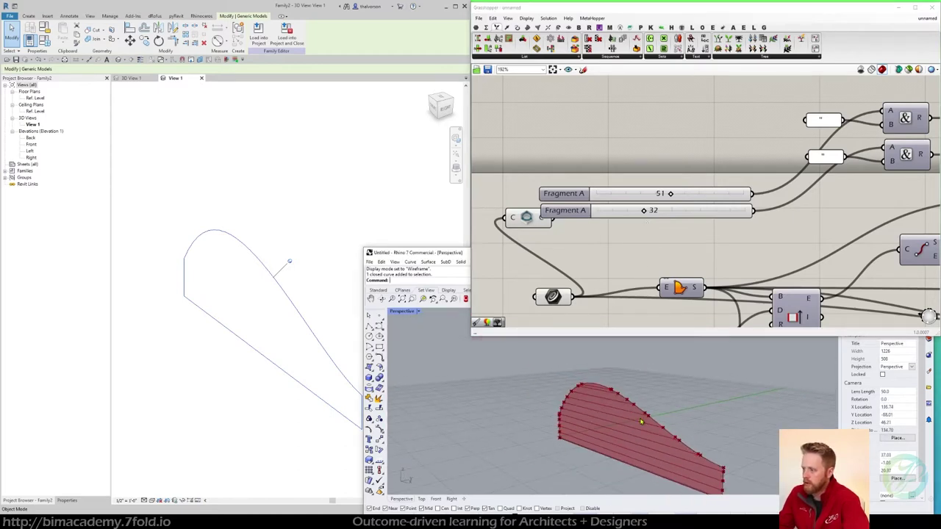
{"action": "scroll", "coordinate": [642, 421], "scroll_direction": "up", "scroll_amount": 5}
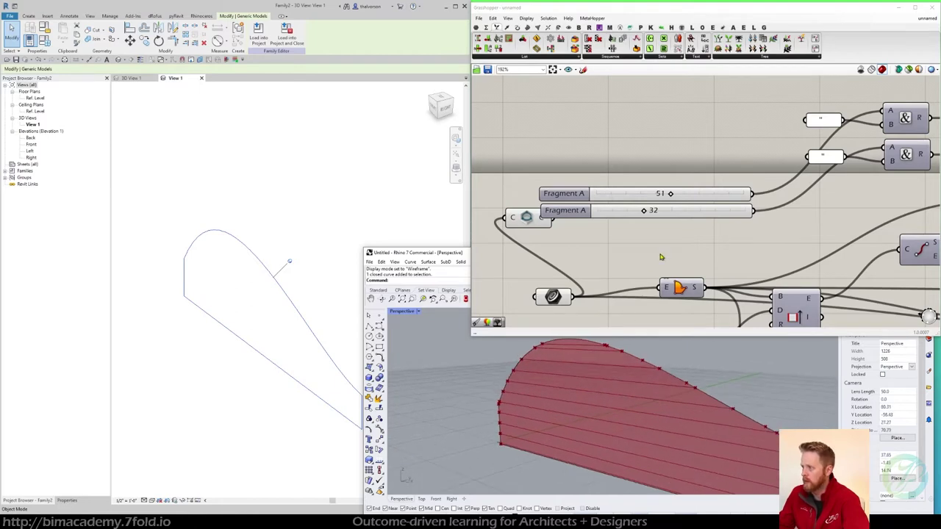
{"action": "scroll", "coordinate": [661, 257], "scroll_direction": "down", "scroll_amount": 5}
{"action": "scroll", "coordinate": [633, 185], "scroll_direction": "up", "scroll_amount": 1}
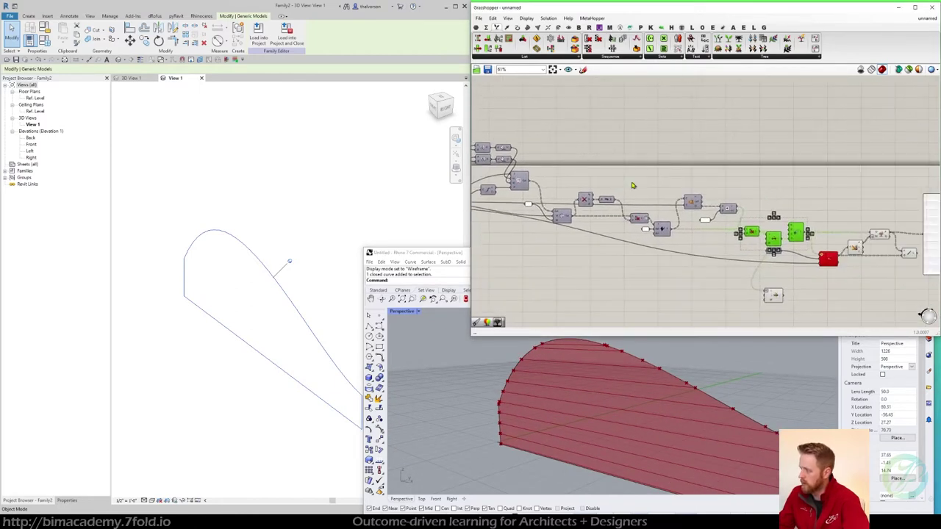
Move the data panel farther away from the Line component to free up canvas space
{"action": "left_click", "coordinate": [844, 287]}
{"action": "right_click_drag", "start_coordinate": [852, 279], "coordinate": [687, 238]}
{"action": "left_click_drag", "start_coordinate": [815, 200], "coordinate": [892, 201]}
Inspect the lines and edge points on the curved surface, highlighting the Line component's output
{"action": "right_click_drag", "start_coordinate": [573, 380], "coordinate": [595, 365]}
{"action": "scroll", "coordinate": [545, 359], "scroll_direction": "up", "scroll_amount": 3}
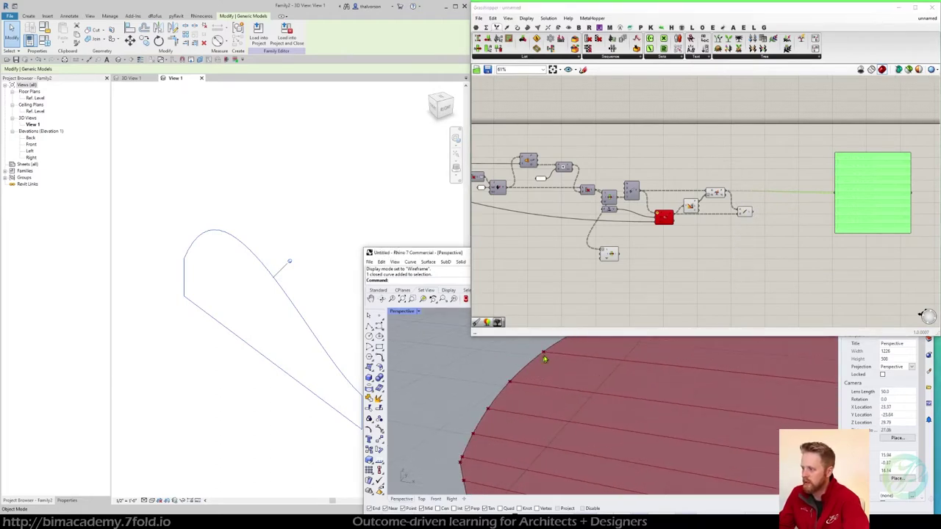
{"action": "scroll", "coordinate": [562, 359], "scroll_direction": "down", "scroll_amount": 3}
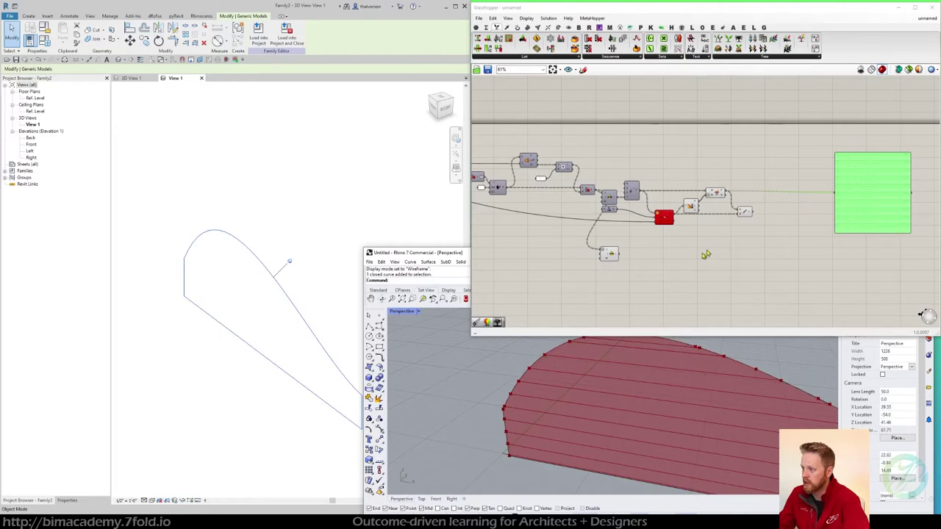
{"action": "scroll", "coordinate": [737, 214], "scroll_direction": "up", "scroll_amount": 2}
{"action": "scroll", "coordinate": [736, 213], "scroll_direction": "up", "scroll_amount": 2}
{"action": "left_click", "coordinate": [754, 215]}
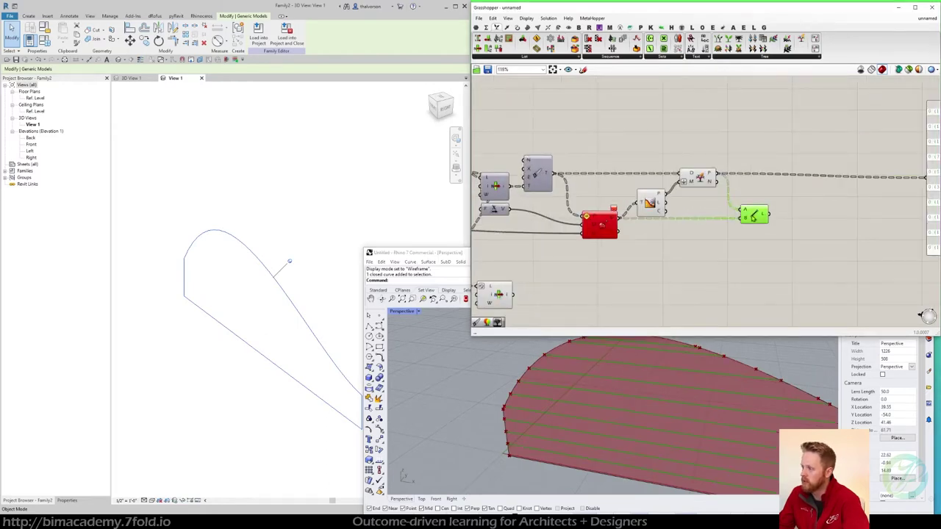
{"action": "left_click", "coordinate": [733, 249]}
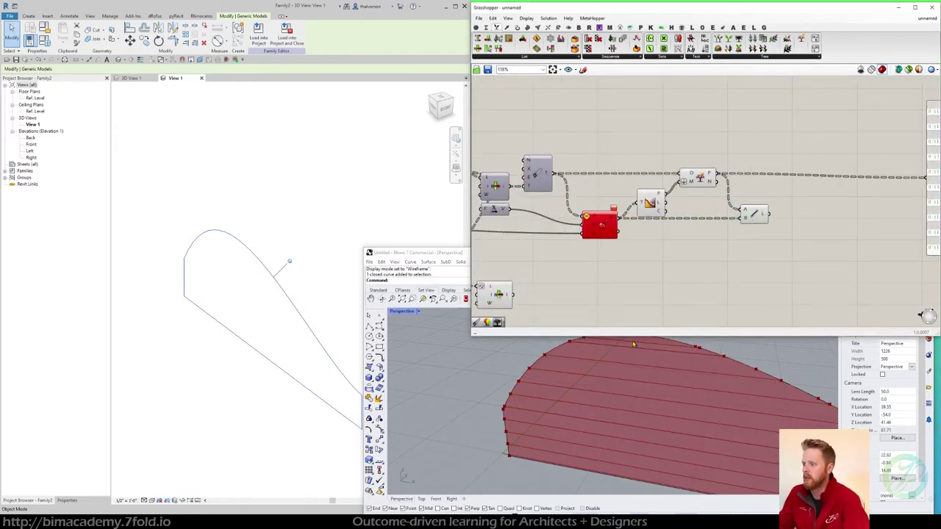
Shorten the Grasshopper window to uncover Rhino, and open the Profiles folder of CAD Library - 3DM in File Explorer
{"action": "left_click_drag", "start_coordinate": [632, 337], "coordinate": [632, 244]}
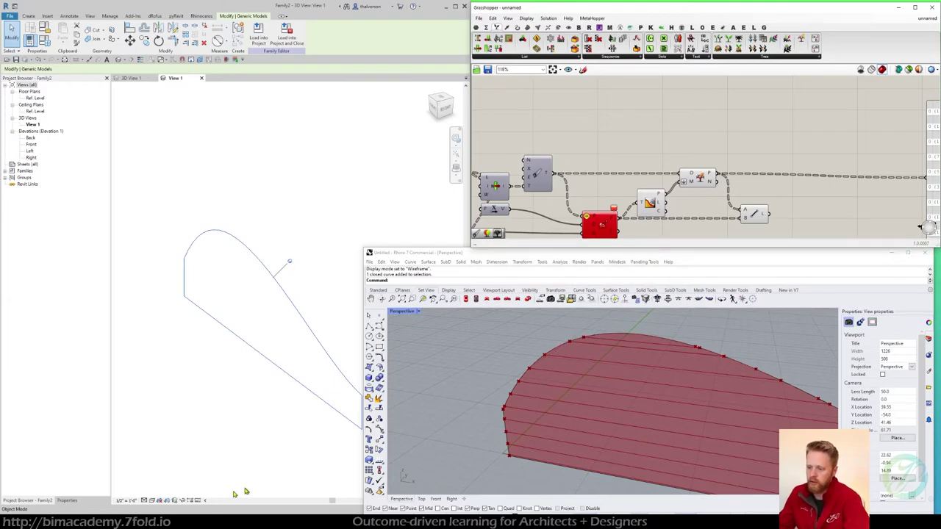
{"action": "key", "text": "alt+Tab"}
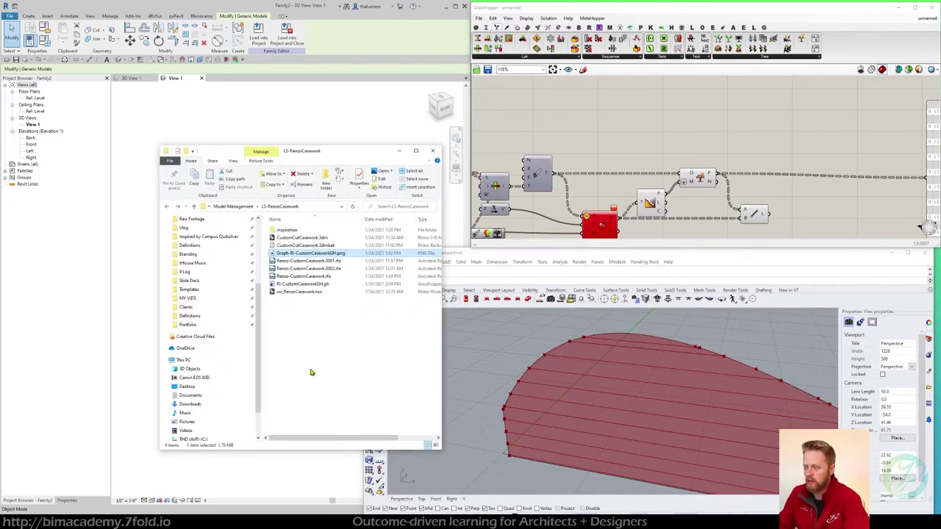
{"action": "left_click", "coordinate": [310, 373]}
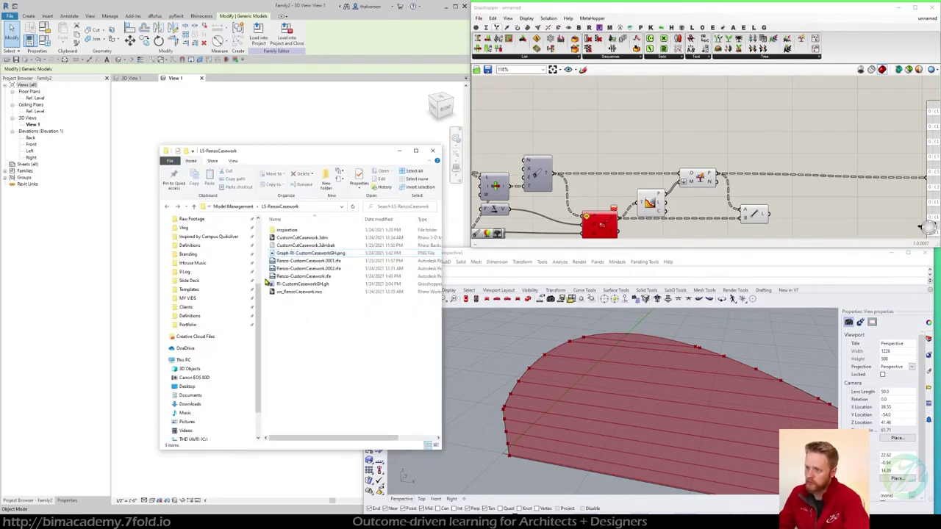
{"action": "left_click", "coordinate": [211, 207]}
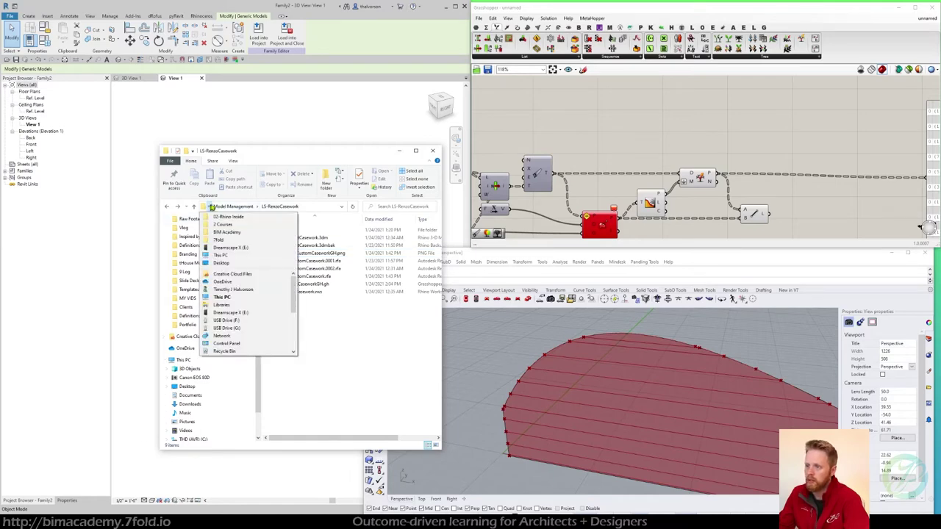
{"action": "left_click", "coordinate": [211, 209]}
{"action": "left_click", "coordinate": [210, 208]}
{"action": "left_click", "coordinate": [220, 232]}
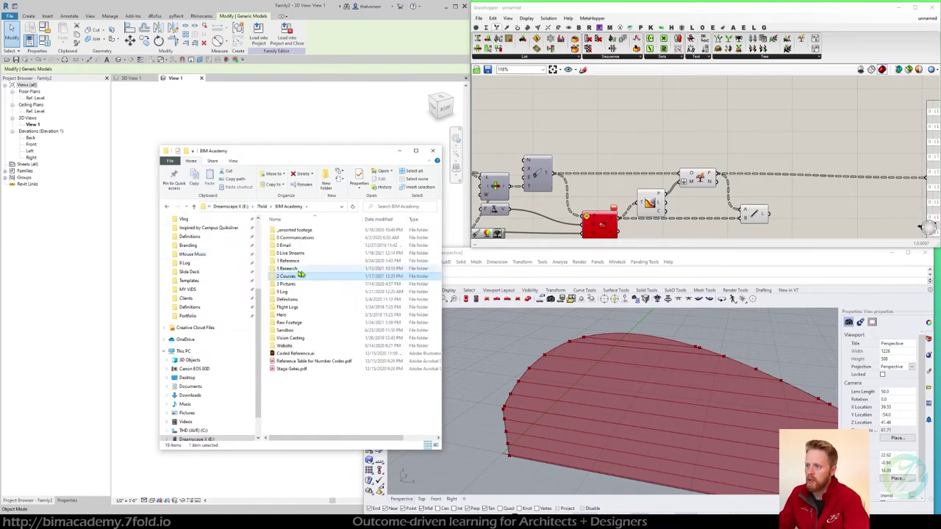
{"action": "left_click", "coordinate": [262, 206]}
{"action": "double_click", "coordinate": [293, 261]}
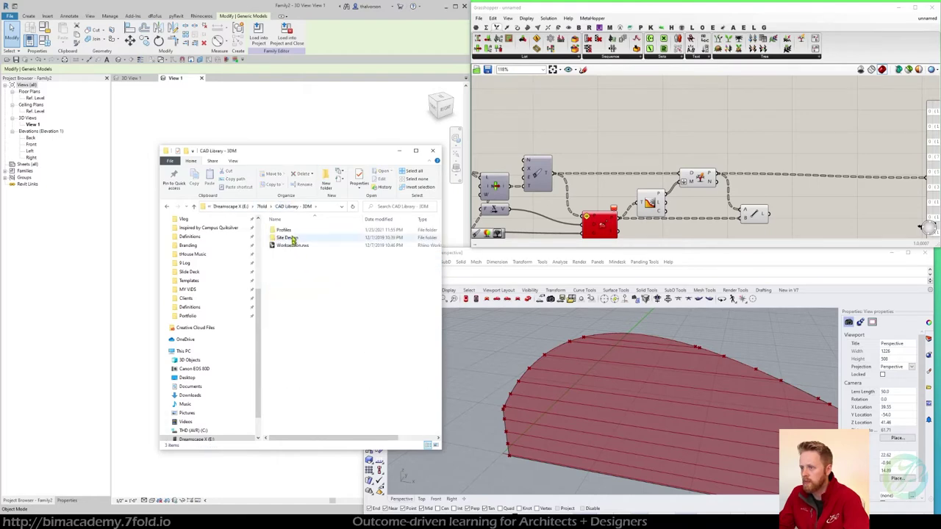
{"action": "double_click", "coordinate": [286, 231]}
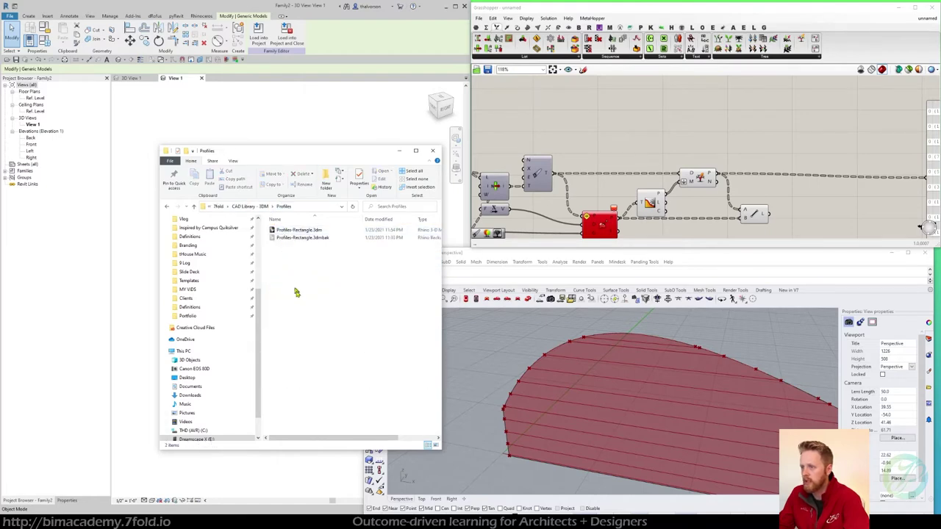
Attach Profiles-Rectangle.3dm to the open Rhino model as a worksession reference
{"action": "left_click", "coordinate": [294, 231]}
{"action": "left_click_drag", "start_coordinate": [294, 231], "coordinate": [506, 358]}
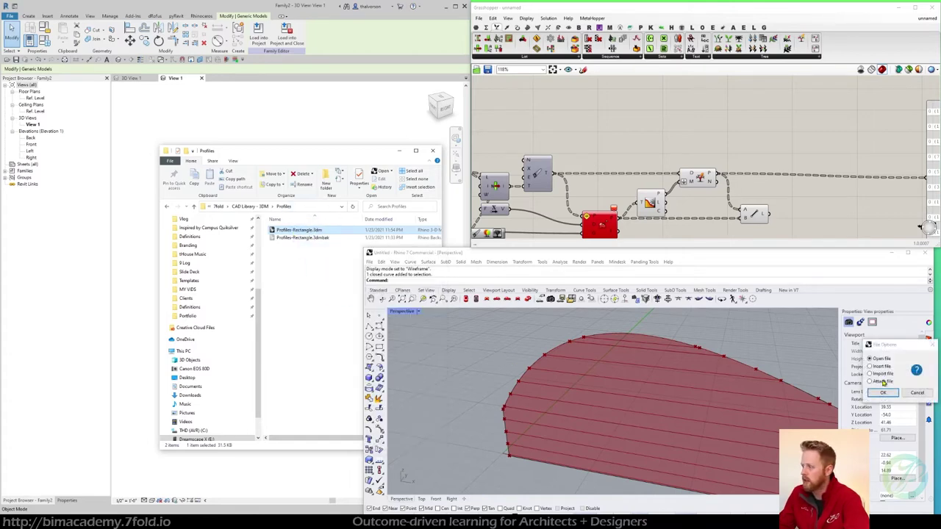
{"action": "left_click", "coordinate": [508, 370]}
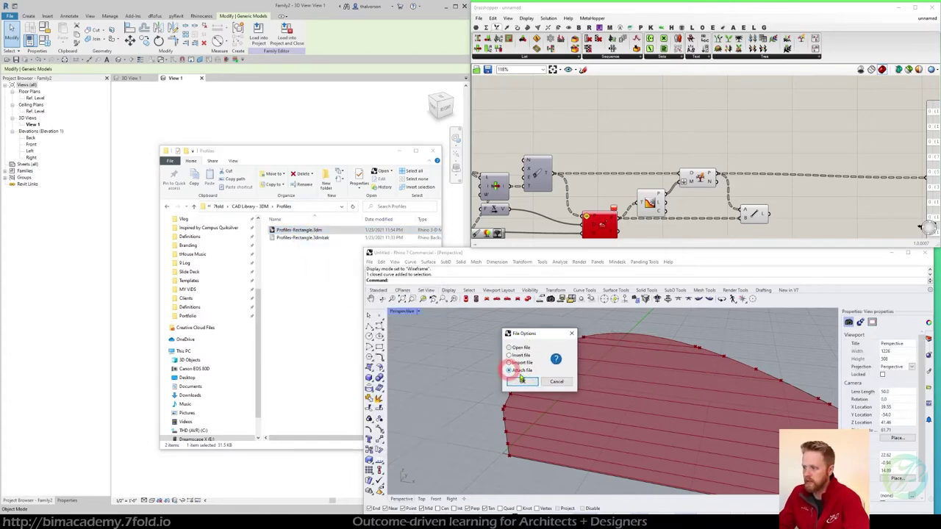
{"action": "left_click", "coordinate": [513, 381]}
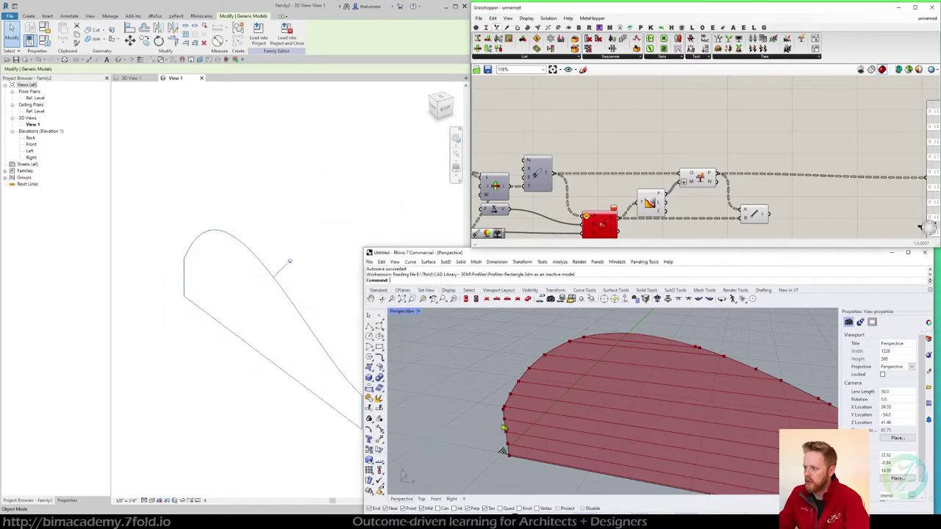
Examine the object names of the attached rectangle profiles near the surface's corner
{"action": "scroll", "coordinate": [504, 426], "scroll_direction": "up", "scroll_amount": 10}
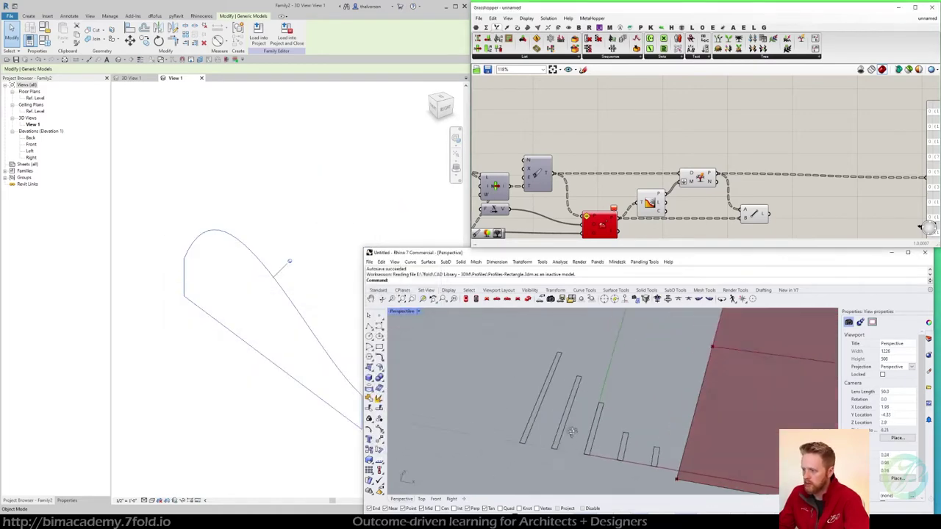
{"action": "right_click_drag", "start_coordinate": [571, 433], "coordinate": [581, 429]}
{"action": "left_click", "coordinate": [568, 424]}
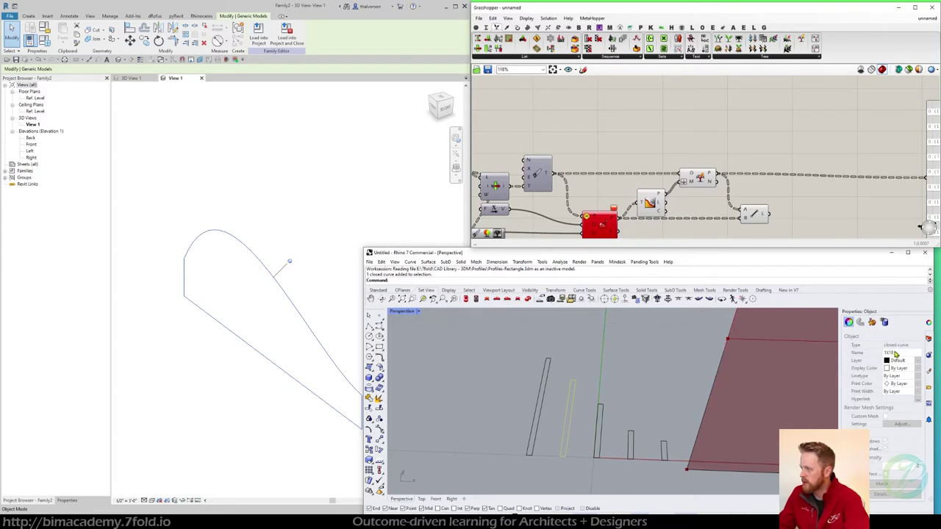
{"action": "left_click", "coordinate": [603, 434]}
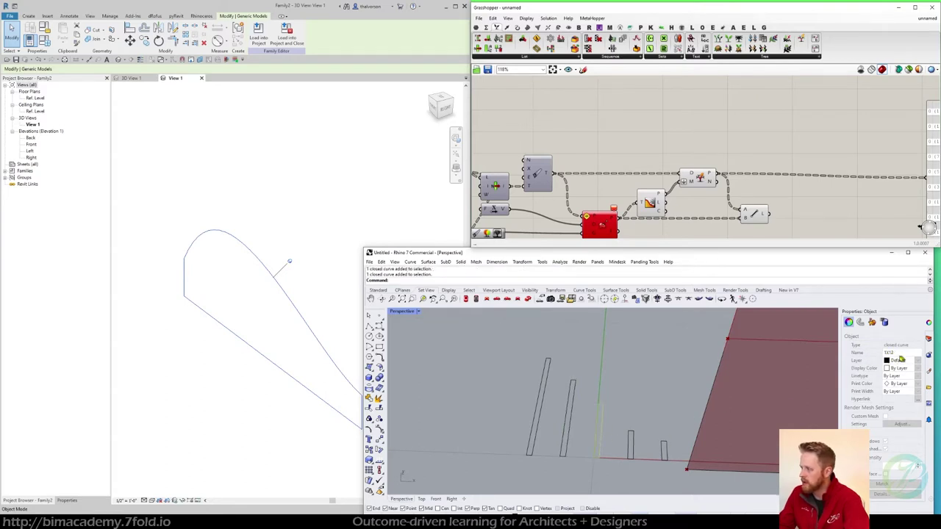
{"action": "left_click", "coordinate": [631, 447]}
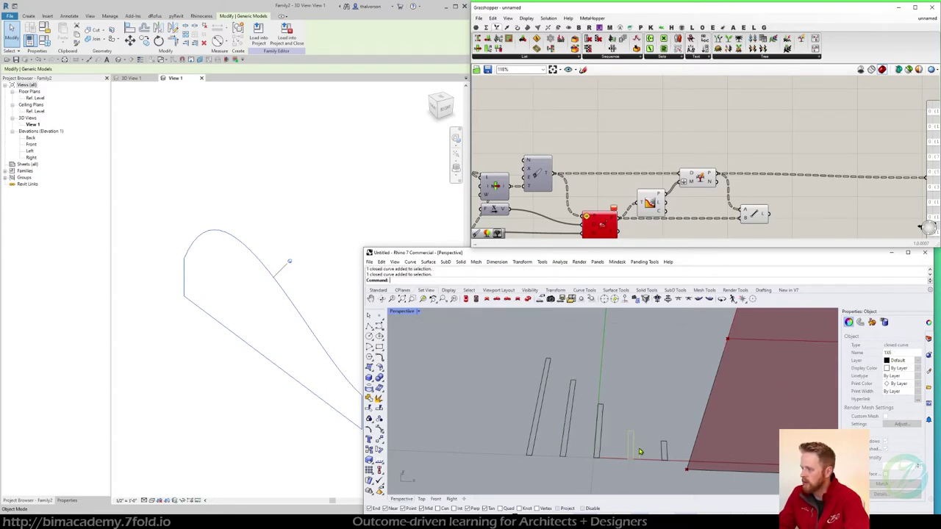
{"action": "left_click", "coordinate": [666, 457]}
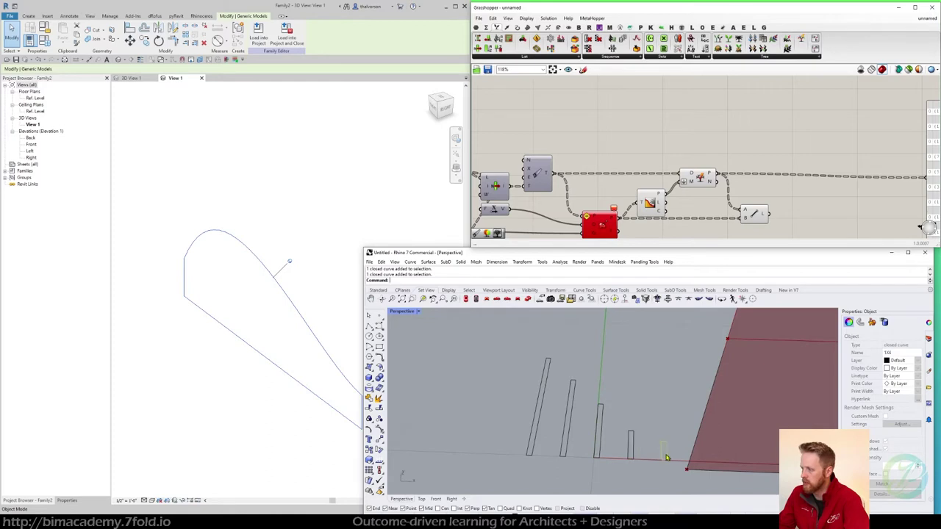
{"action": "left_click", "coordinate": [546, 397]}
{"action": "left_click", "coordinate": [518, 366]}
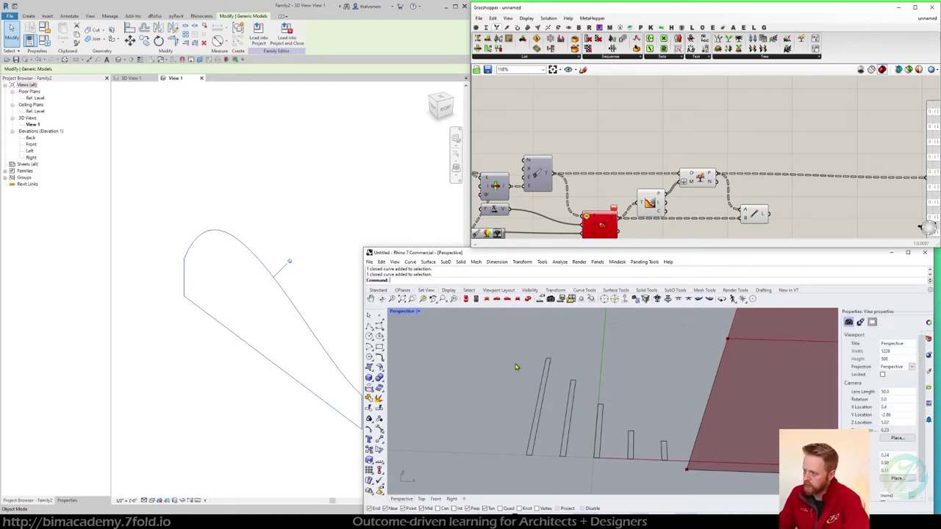
Make the Grasshopper window slightly taller, keeping the profiles and the surface corner in view
{"action": "scroll", "coordinate": [517, 367], "scroll_direction": "down", "scroll_amount": 5}
{"action": "right_click_drag", "start_coordinate": [517, 367], "coordinate": [503, 404], "text": "shift"}
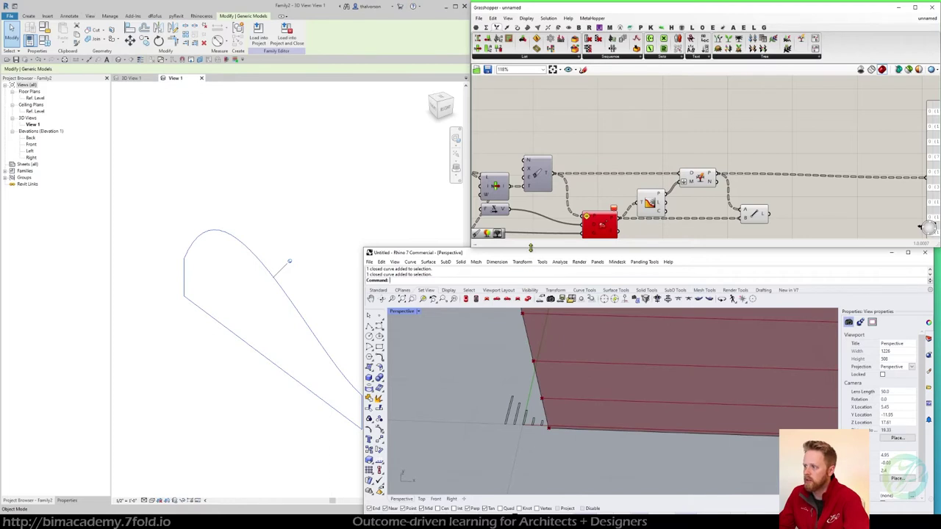
{"action": "left_click_drag", "start_coordinate": [531, 248], "coordinate": [524, 284]}
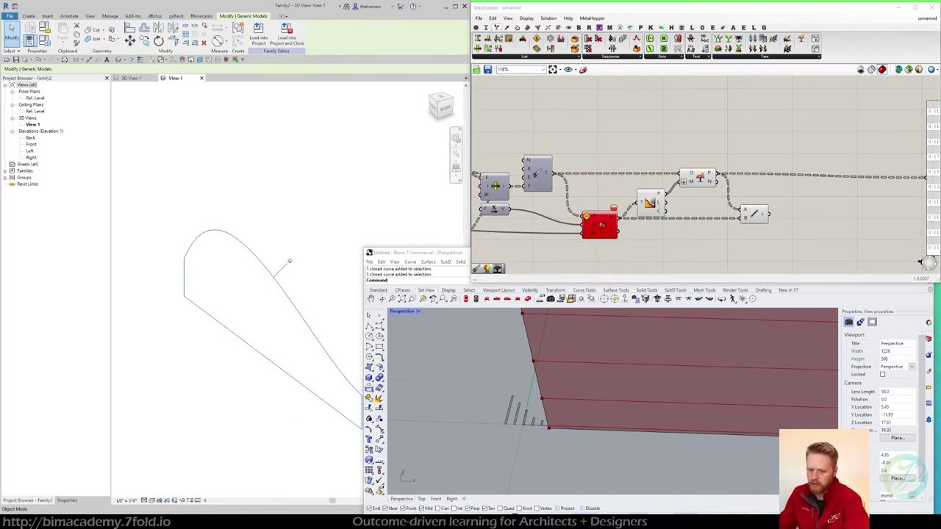
{"action": "scroll", "coordinate": [618, 192], "scroll_direction": "down", "scroll_amount": 4}
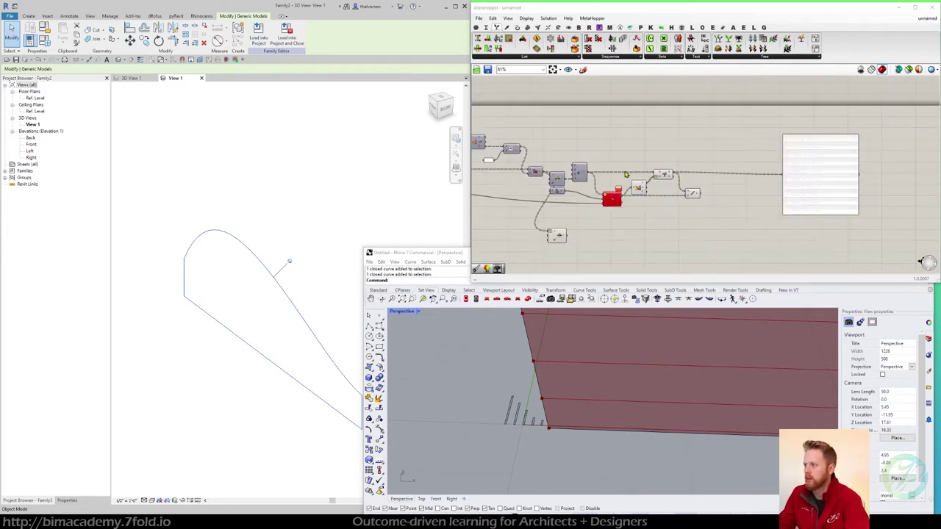
{"action": "right_click", "coordinate": [626, 211]}
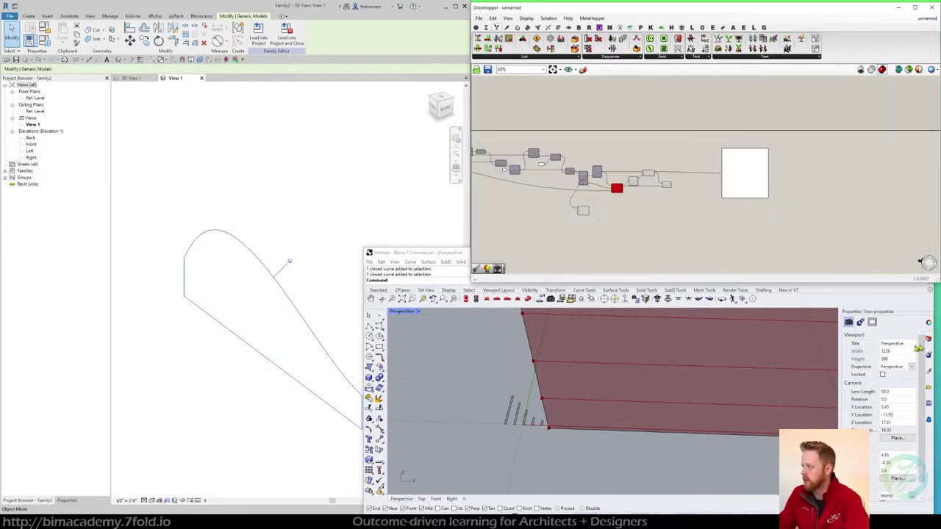
Display the Rhino layers in a wider panel and review the worksession reference options of the Profiles-Rectangle.3dm layer
{"action": "left_click", "coordinate": [929, 340]}
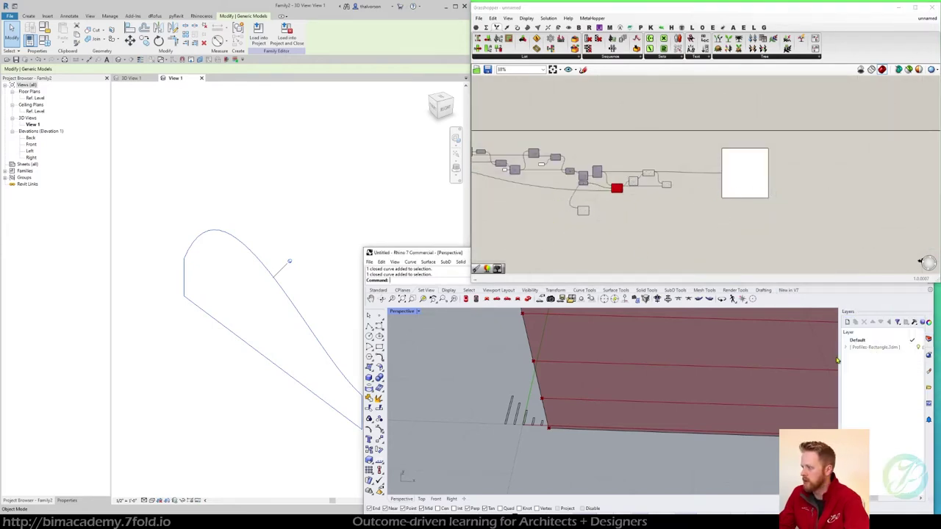
{"action": "left_click_drag", "start_coordinate": [839, 358], "coordinate": [807, 364]}
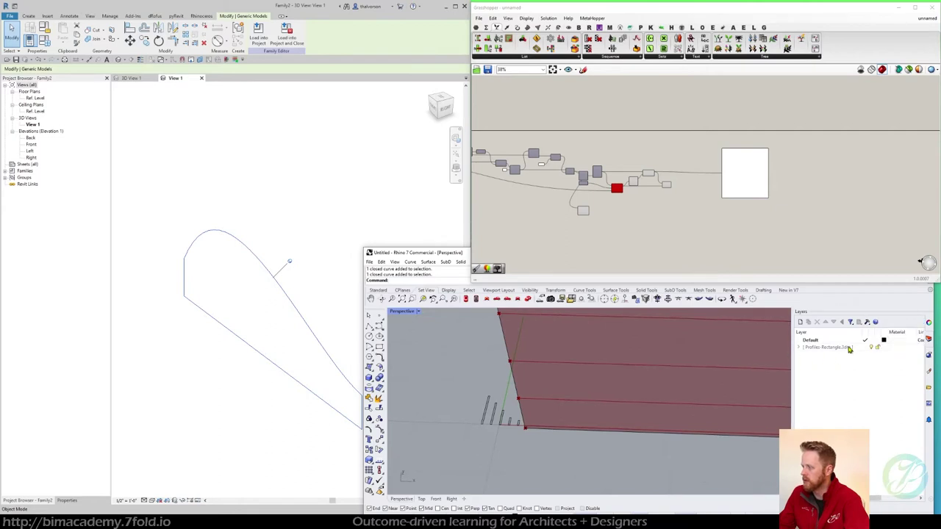
{"action": "left_click", "coordinate": [801, 349]}
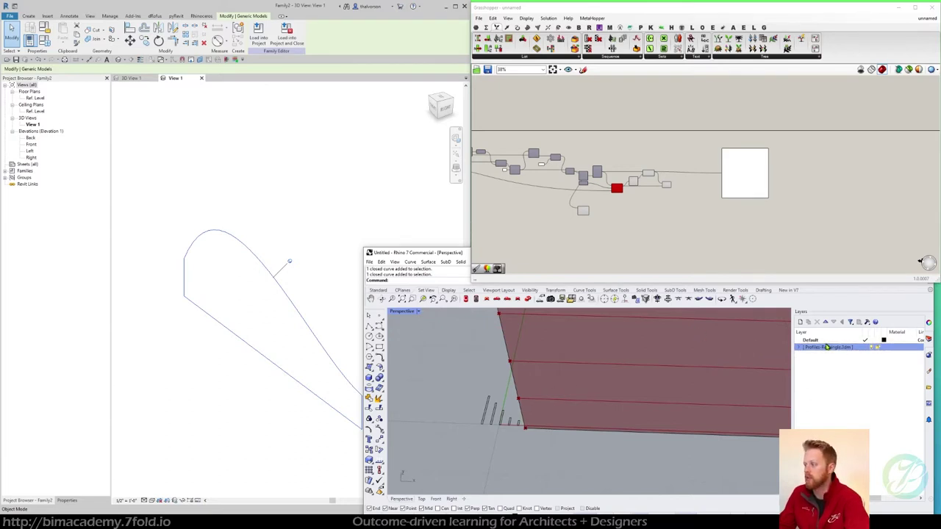
{"action": "right_click", "coordinate": [826, 348]}
{"action": "mouse_move", "coordinate": [856, 181]}
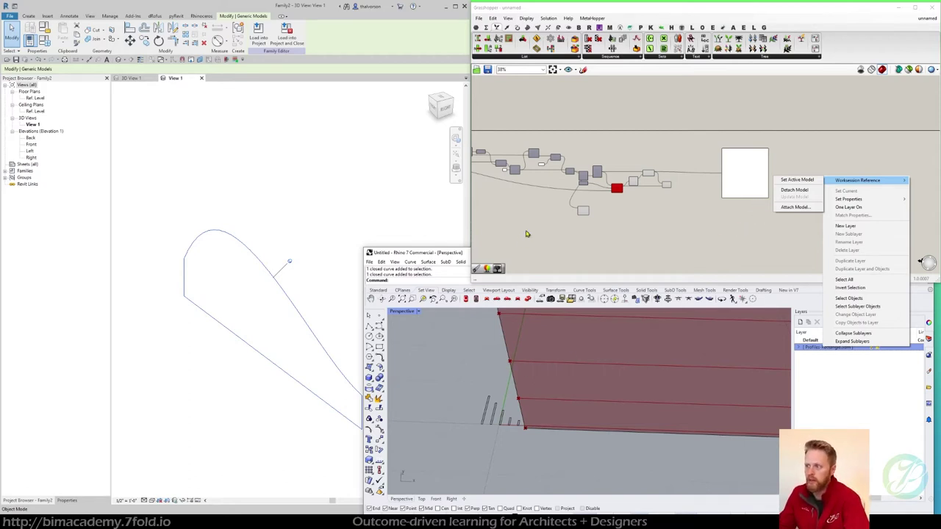
{"action": "left_click", "coordinate": [527, 234]}
Add a Curve parameter in free space below the existing components and assign all the attached rectangle profiles to it as multiple curves
{"action": "scroll", "coordinate": [527, 213], "scroll_direction": "up", "scroll_amount": 5}
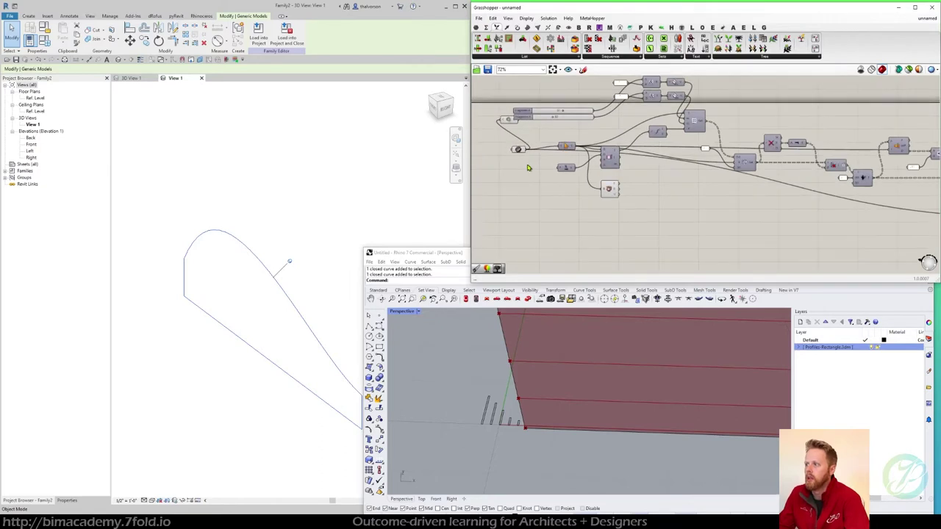
{"action": "right_click_drag", "start_coordinate": [527, 203], "coordinate": [529, 193]}
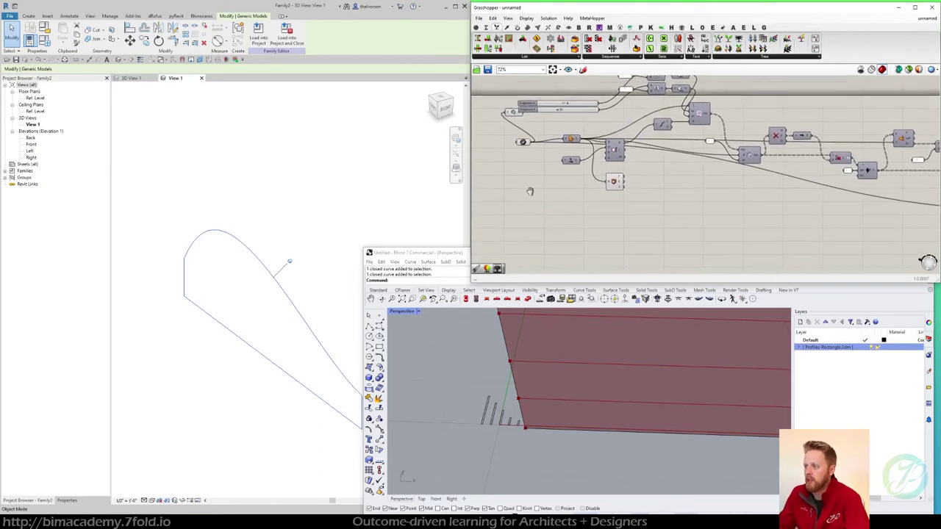
{"action": "left_click", "coordinate": [478, 27]}
{"action": "left_click_drag", "start_coordinate": [503, 38], "coordinate": [540, 240]}
{"action": "left_click_drag", "start_coordinate": [454, 381], "coordinate": [551, 447]}
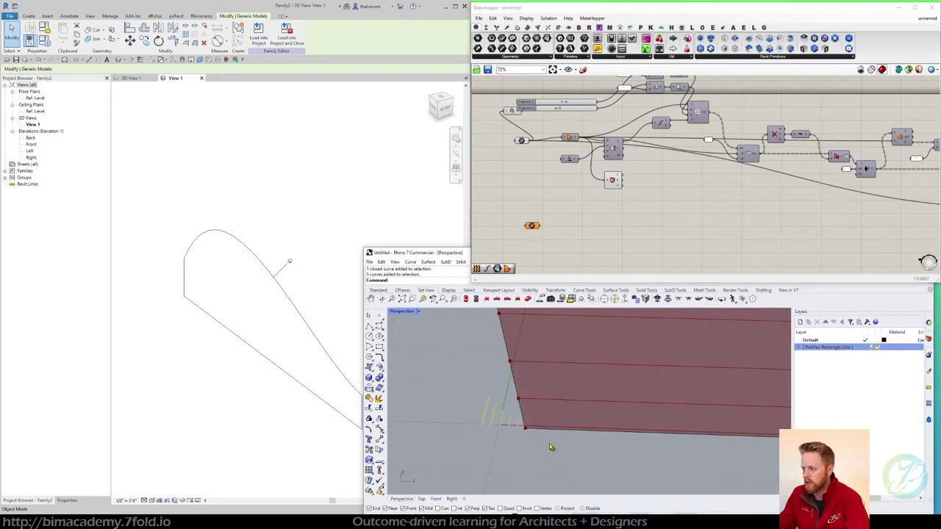
{"action": "right_click", "coordinate": [533, 230]}
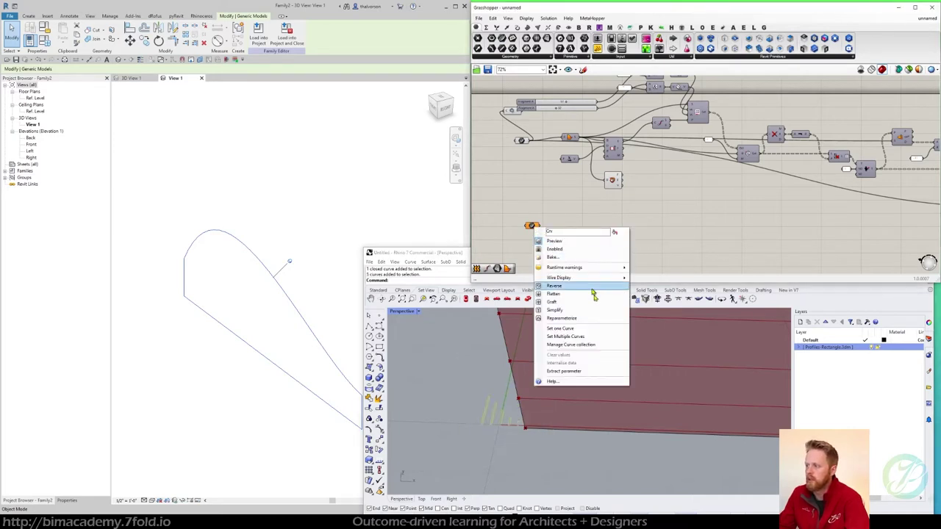
{"action": "left_click", "coordinate": [599, 339]}
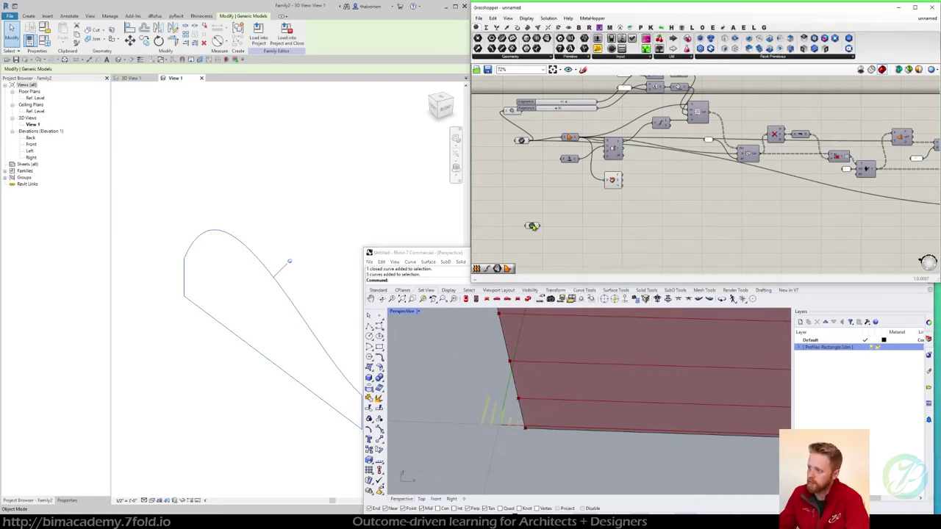
{"action": "left_click_drag", "start_coordinate": [533, 227], "coordinate": [532, 234]}
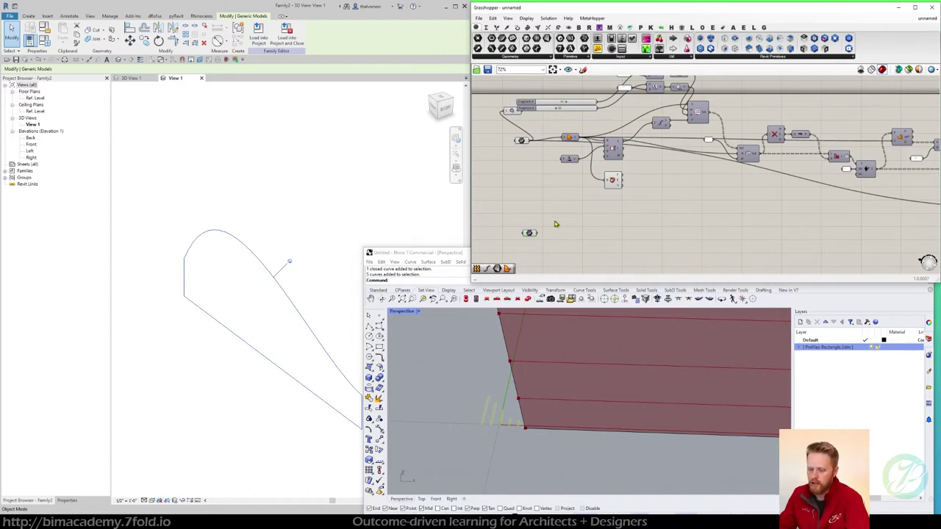
{"action": "right_click_drag", "start_coordinate": [561, 211], "coordinate": [532, 205]}
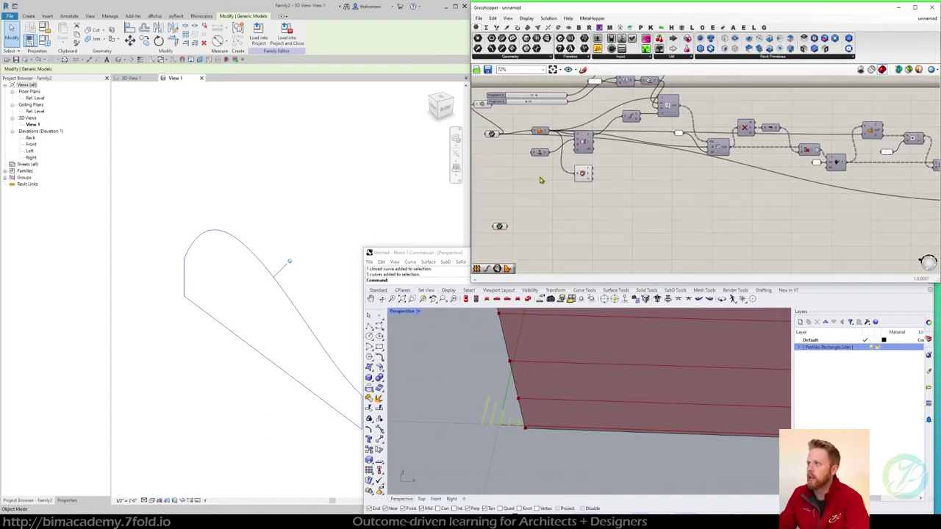
Add Elefront's Get Rhino Attributes component beside the referenced Curve parameter and feed it the rectangle profile curves
{"action": "left_click", "coordinate": [714, 27]}
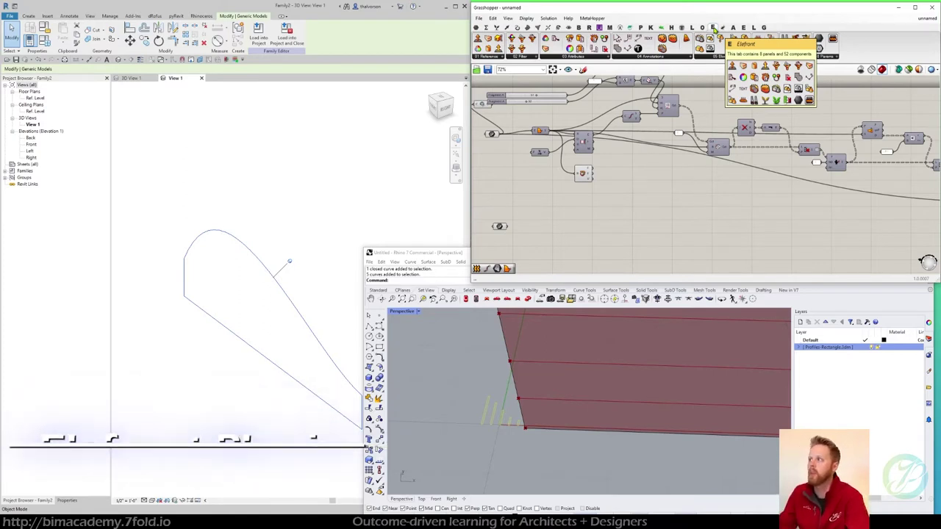
{"action": "left_click", "coordinate": [576, 58]}
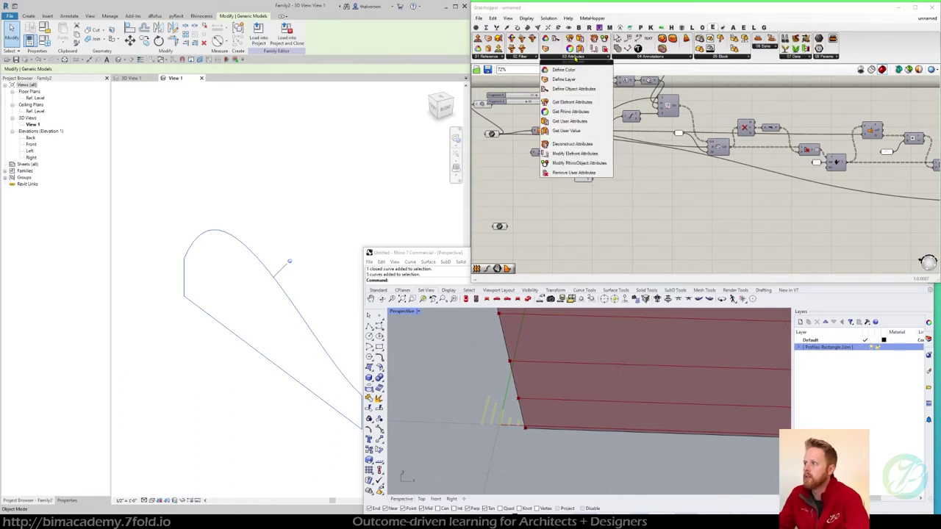
{"action": "left_click", "coordinate": [567, 112]}
{"action": "left_click", "coordinate": [540, 245]}
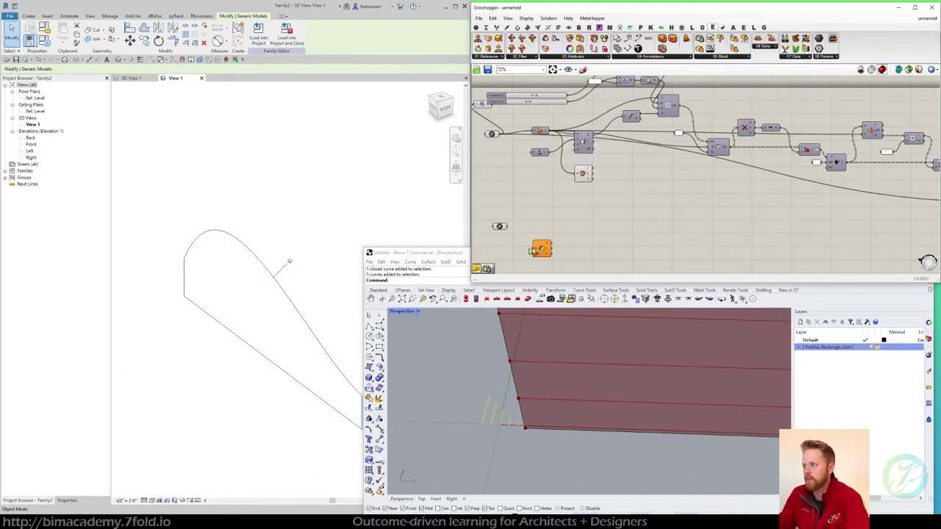
{"action": "scroll", "coordinate": [514, 250], "scroll_direction": "up", "scroll_amount": 5}
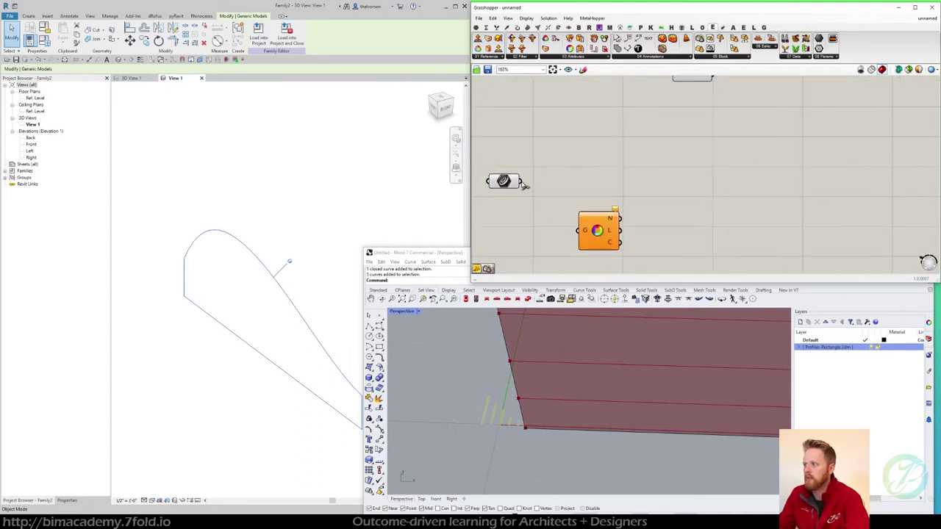
{"action": "left_click_drag", "start_coordinate": [524, 183], "coordinate": [575, 185]}
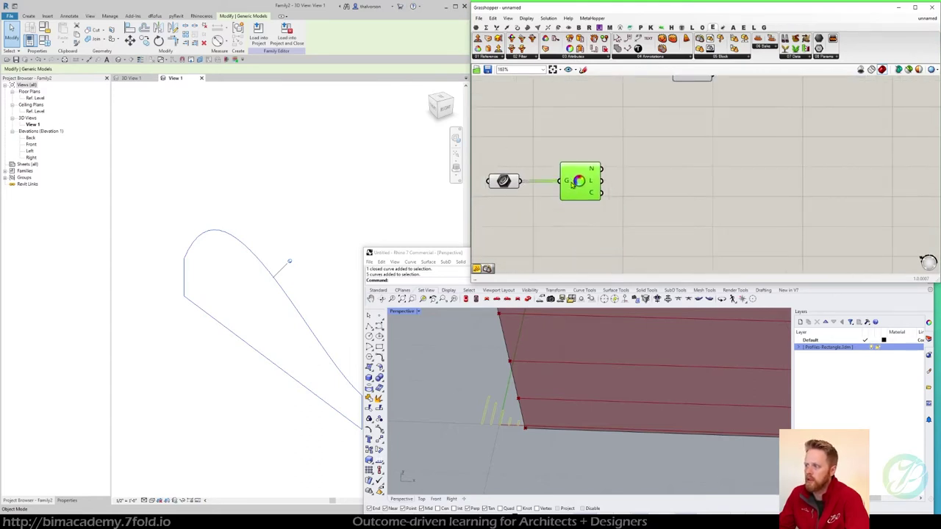
Add a panel and connect the attributes component's name output to it to list the profile names
{"action": "double_click", "coordinate": [683, 182]}
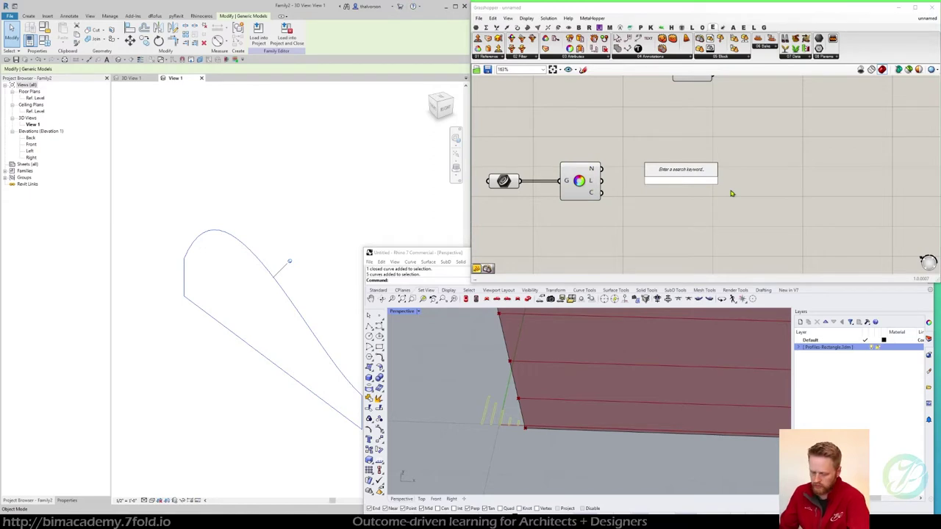
{"action": "type", "text": "panel"}
{"action": "key", "text": "Return"}
{"action": "left_click_drag", "start_coordinate": [600, 170], "coordinate": [632, 181]}
{"action": "left_click_drag", "start_coordinate": [690, 210], "coordinate": [690, 225]}
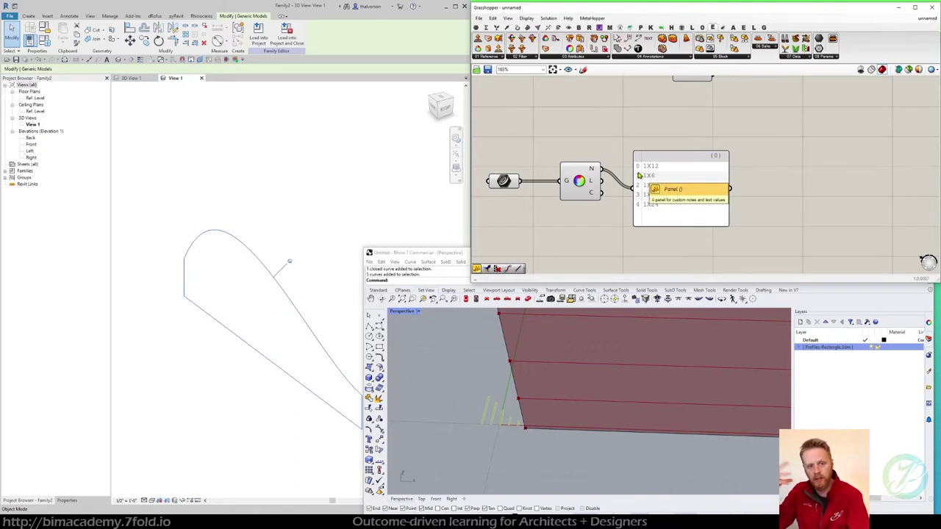
{"action": "right_click_drag", "start_coordinate": [663, 178], "coordinate": [650, 178]}
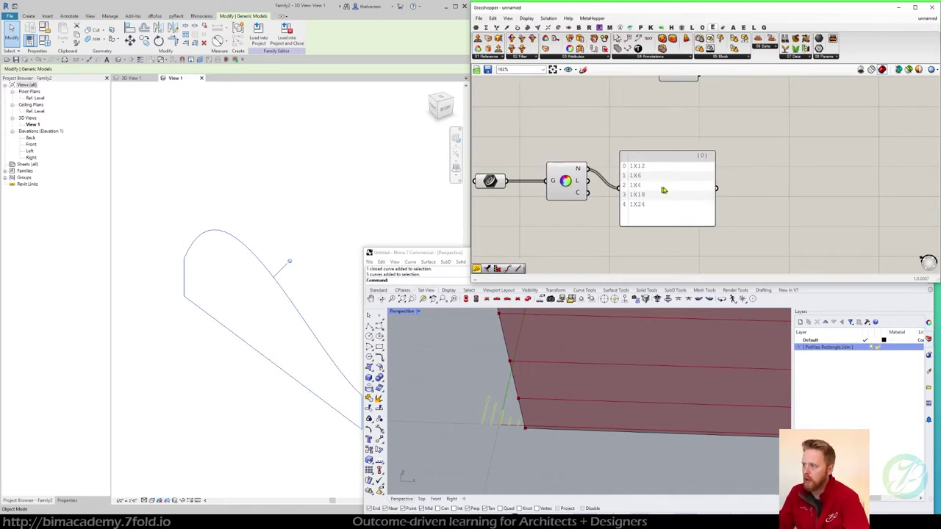
Insert a drop-down item selector from the Human plugin between the profile names output and the panel, keeping 1X12 chosen
{"action": "left_click_drag", "start_coordinate": [665, 189], "coordinate": [741, 176]}
{"action": "right_click_drag", "start_coordinate": [640, 142], "coordinate": [652, 156]}
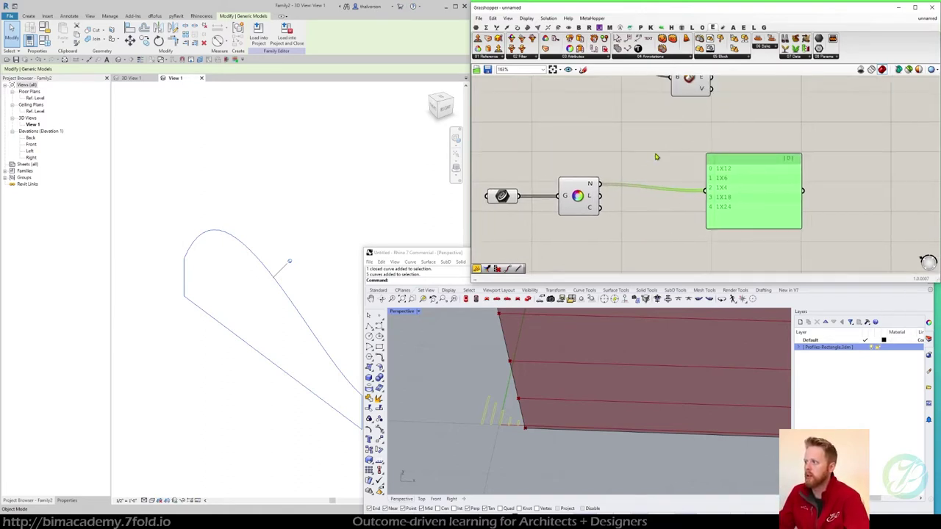
{"action": "left_click", "coordinate": [682, 27]}
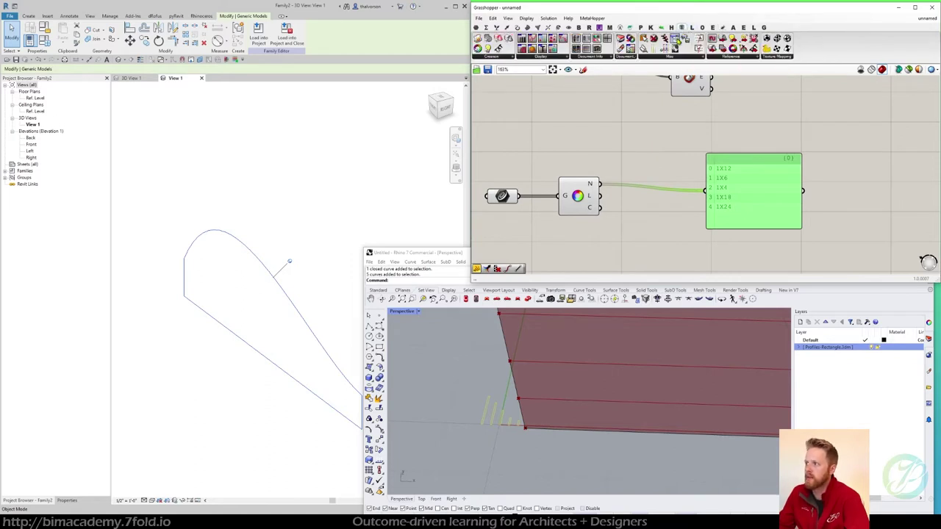
{"action": "left_click_drag", "start_coordinate": [673, 38], "coordinate": [669, 142]}
{"action": "left_click_drag", "start_coordinate": [600, 185], "coordinate": [705, 190]}
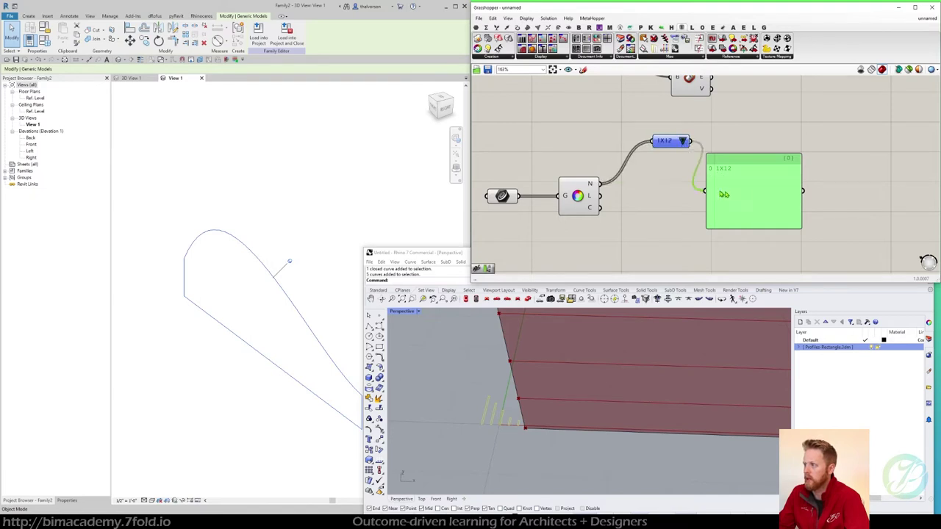
{"action": "left_click", "coordinate": [683, 141]}
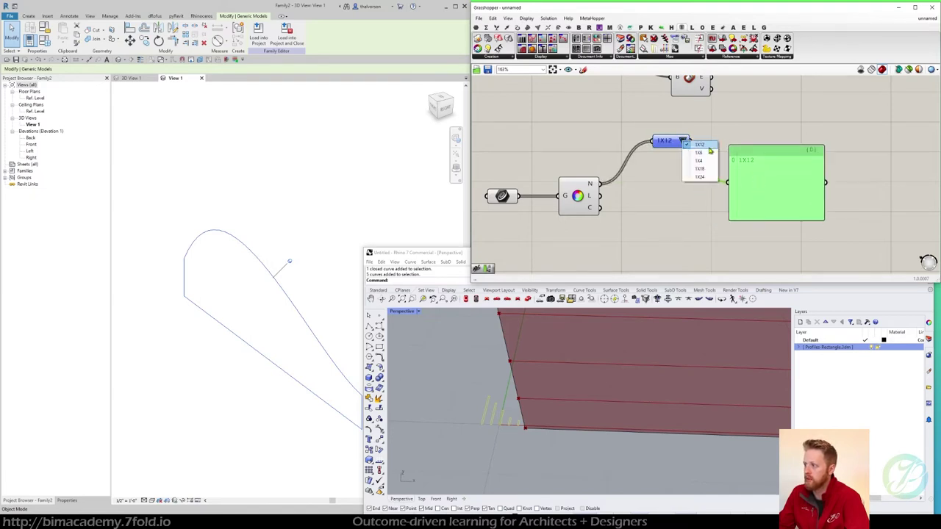
{"action": "left_click", "coordinate": [660, 181]}
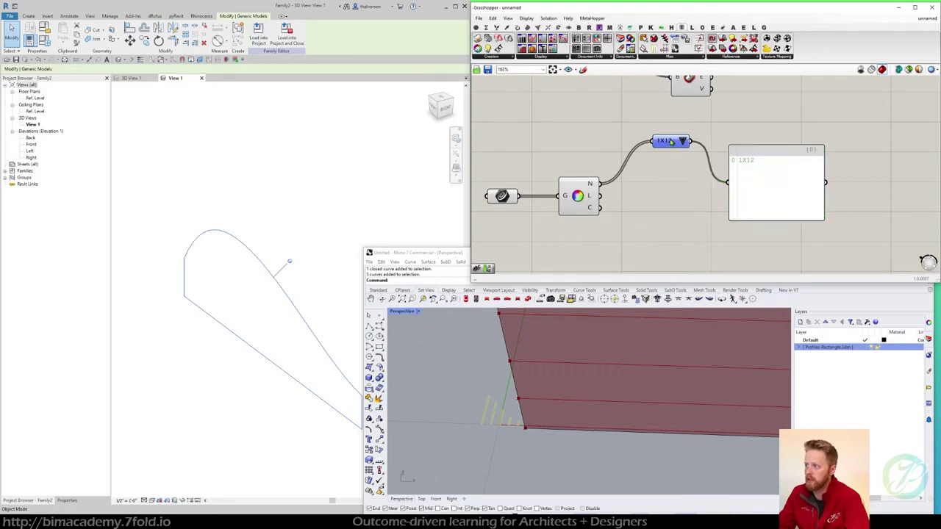
Rearrange the item selector, Curve parameter and panel so there is free space between the selector and the panel
{"action": "left_click_drag", "start_coordinate": [670, 142], "coordinate": [658, 158]}
{"action": "left_click", "coordinate": [663, 151]}
{"action": "left_click_drag", "start_coordinate": [501, 200], "coordinate": [503, 232]}
{"action": "right_click_drag", "start_coordinate": [695, 208], "coordinate": [674, 206]}
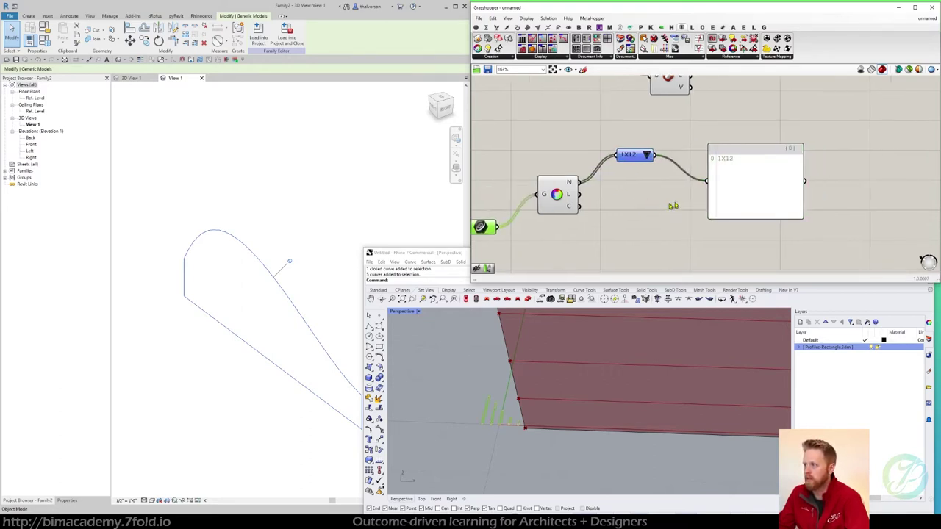
{"action": "left_click_drag", "start_coordinate": [724, 188], "coordinate": [785, 187]}
Add a Member Index component, wire the profile names as its set and the selected item as its member, and send the index to the panel
{"action": "double_click", "coordinate": [701, 199]}
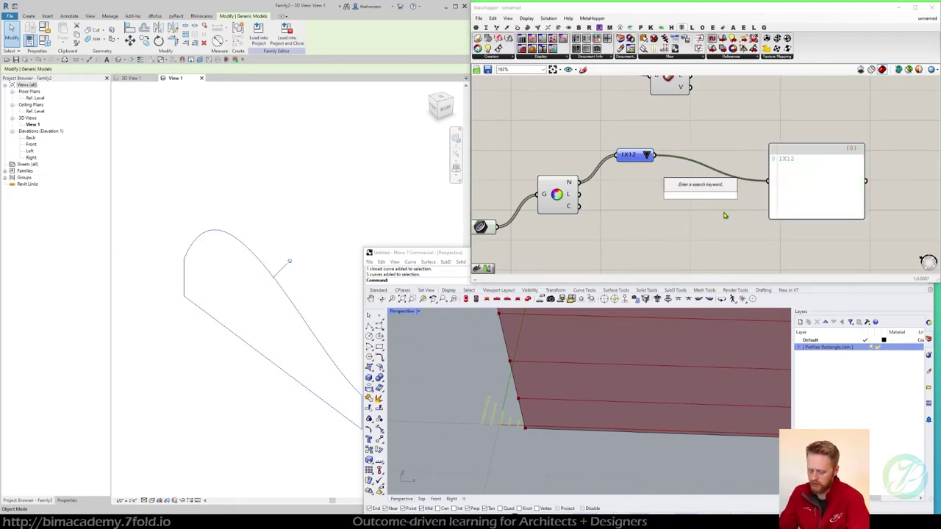
{"action": "type", "text": "mem"}
{"action": "key", "text": "Return"}
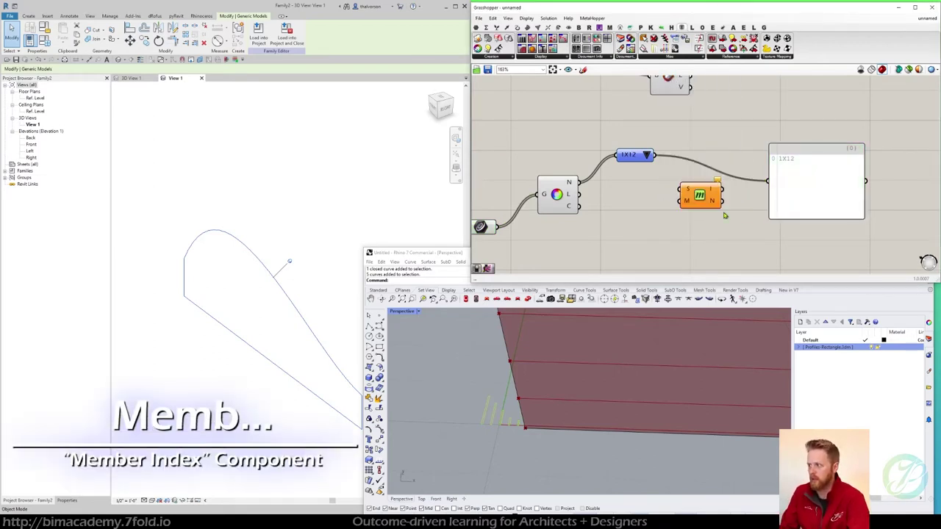
{"action": "scroll", "coordinate": [710, 216], "scroll_direction": "down", "scroll_amount": 1}
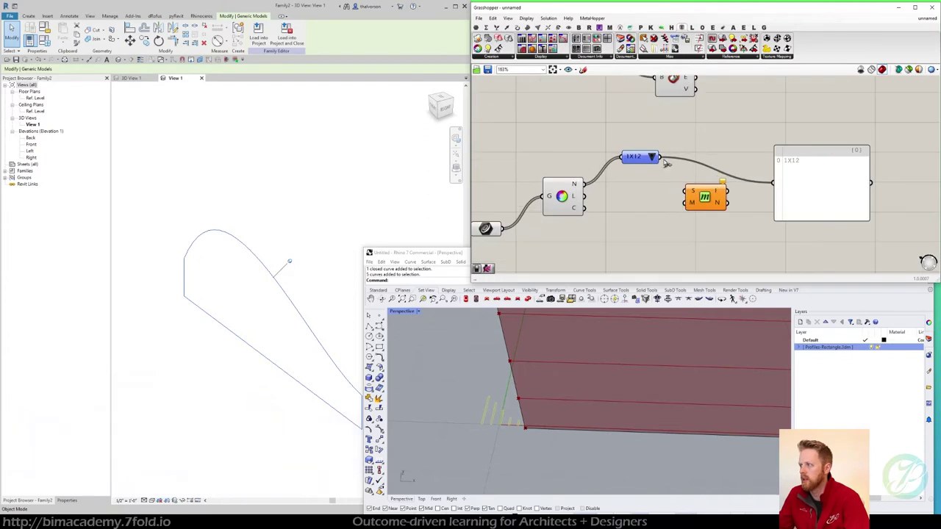
{"action": "left_click_drag", "start_coordinate": [666, 163], "coordinate": [687, 194]}
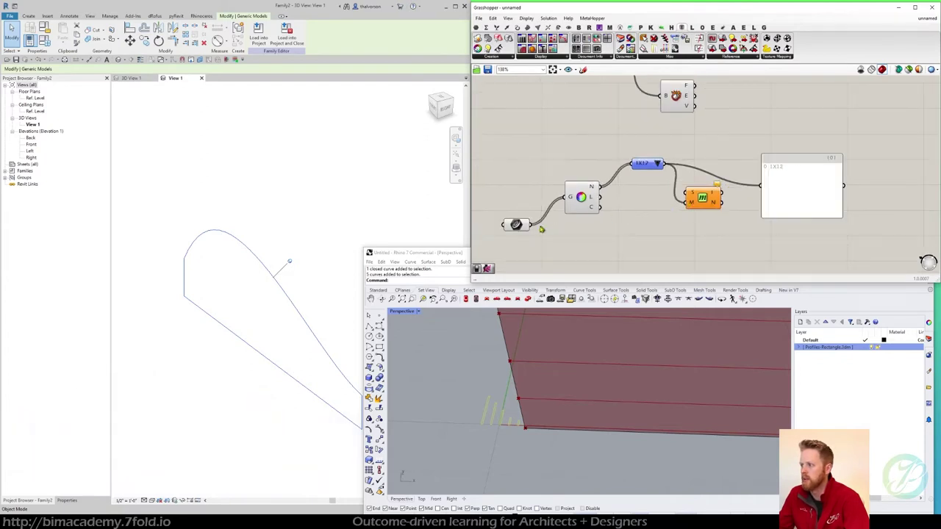
{"action": "left_click_drag", "start_coordinate": [601, 189], "coordinate": [760, 186]}
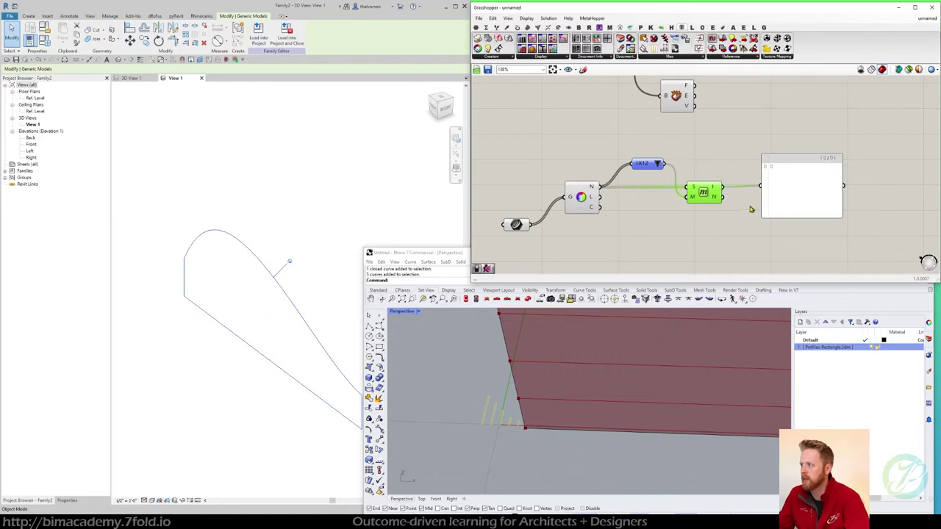
{"action": "right_click_drag", "start_coordinate": [738, 168], "coordinate": [706, 163]}
Test the member index by switching the profile selector to 1X4 and back to 1X12
{"action": "left_click", "coordinate": [628, 160]}
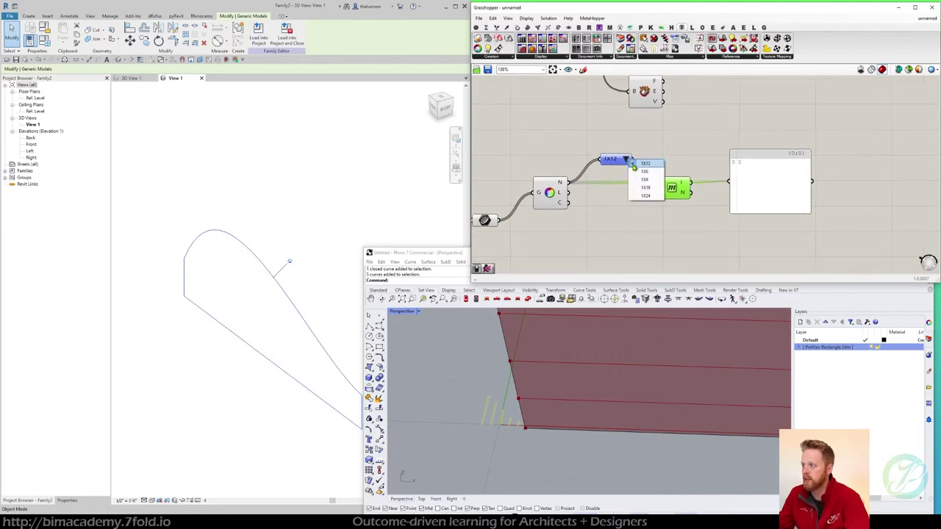
{"action": "left_click", "coordinate": [650, 181]}
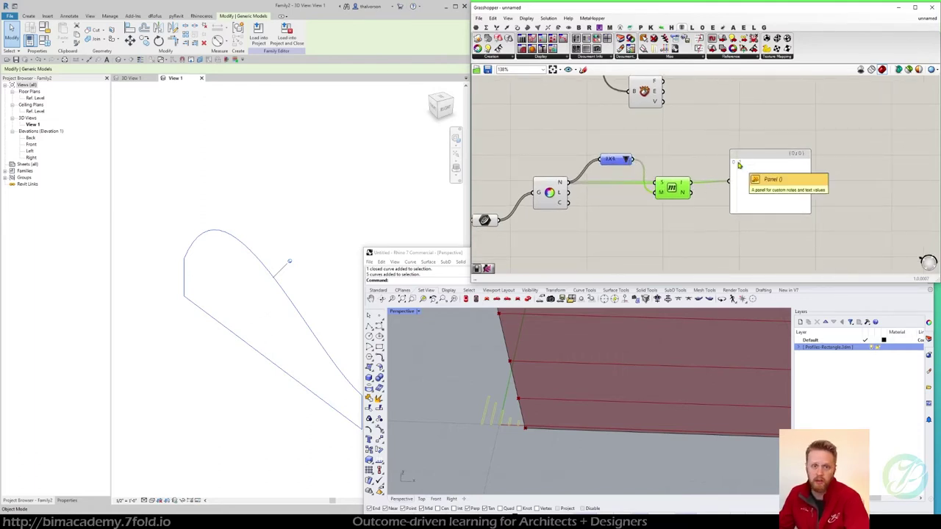
{"action": "left_click", "coordinate": [627, 160]}
{"action": "left_click", "coordinate": [643, 168]}
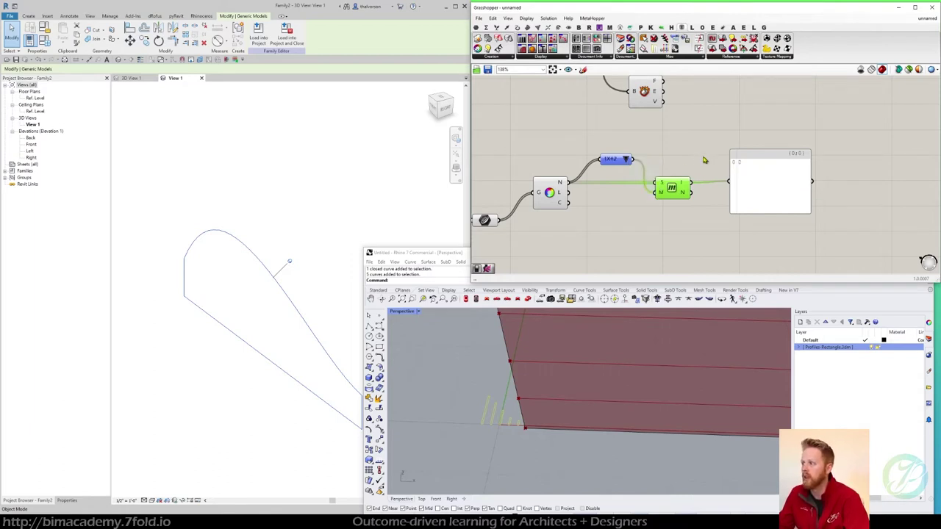
Add a List Item component with the profile curves as its list and the member index as its index
{"action": "left_click_drag", "start_coordinate": [773, 183], "coordinate": [826, 178]}
{"action": "left_click", "coordinate": [728, 164]}
{"action": "double_click", "coordinate": [728, 164]}
{"action": "type", "text": "item"}
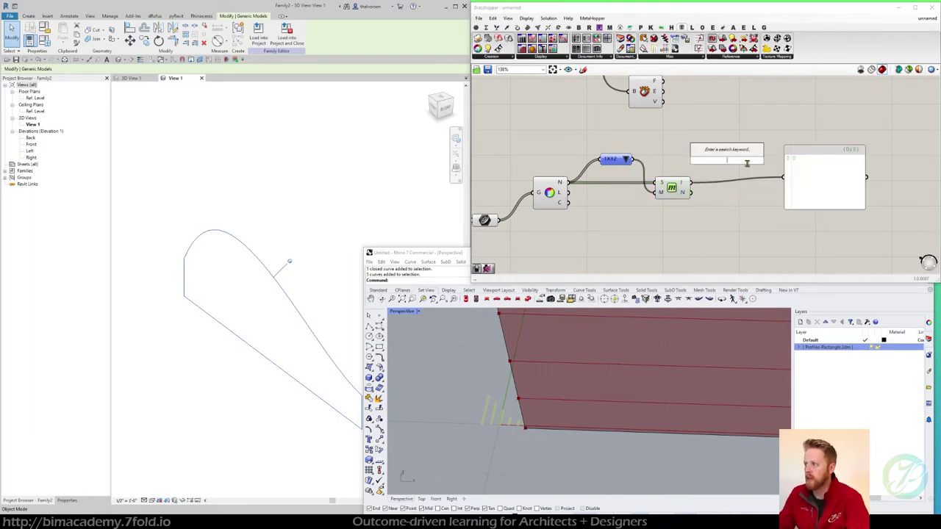
{"action": "left_click", "coordinate": [710, 142]}
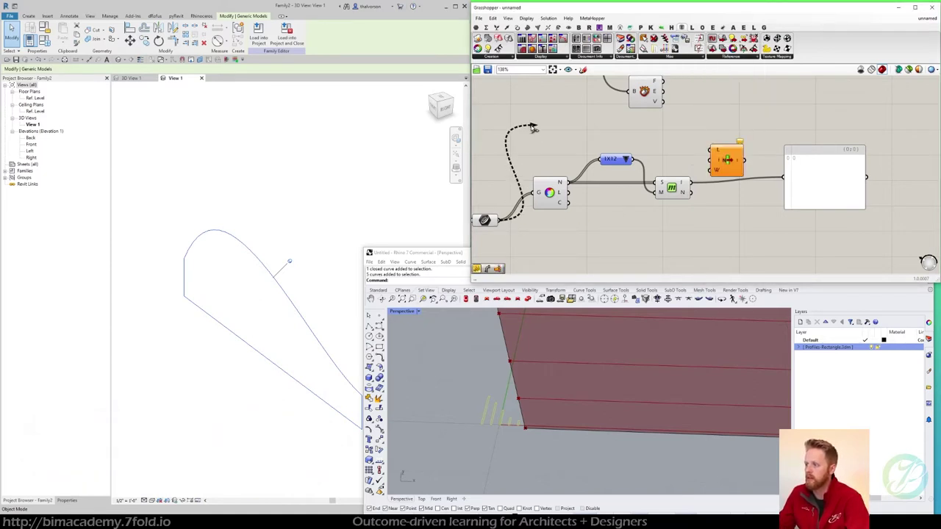
{"action": "left_click_drag", "start_coordinate": [499, 222], "coordinate": [745, 216]}
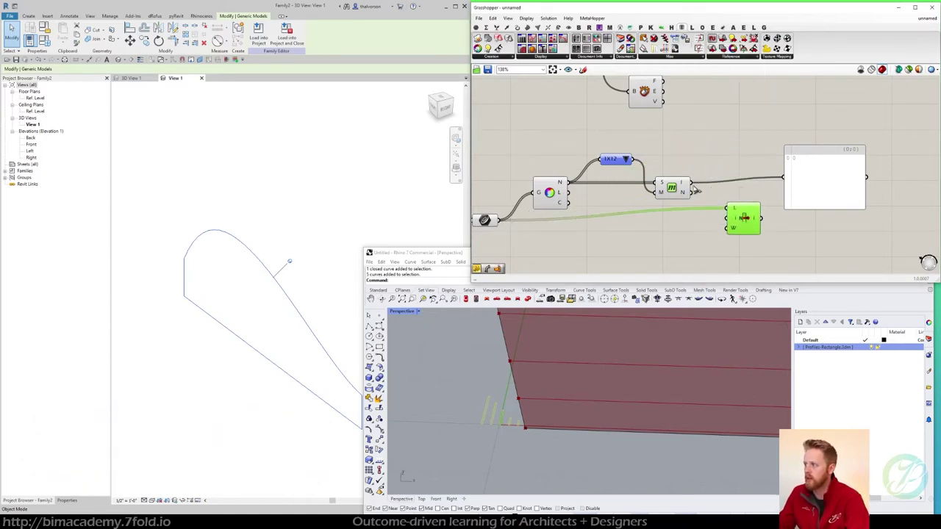
{"action": "left_click_drag", "start_coordinate": [692, 192], "coordinate": [738, 231]}
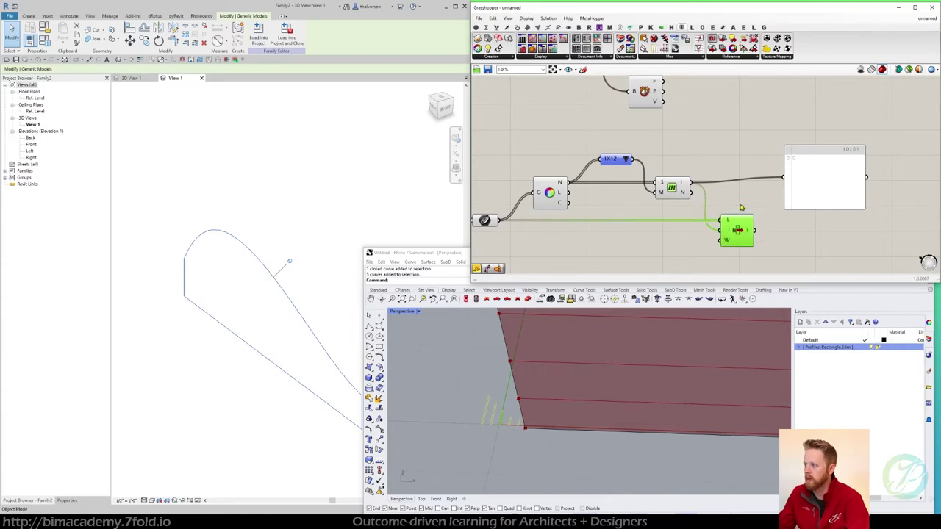
Move the index panel farther from the Member Index component to make room for another component
{"action": "right_click_drag", "start_coordinate": [632, 343], "coordinate": [521, 412]}
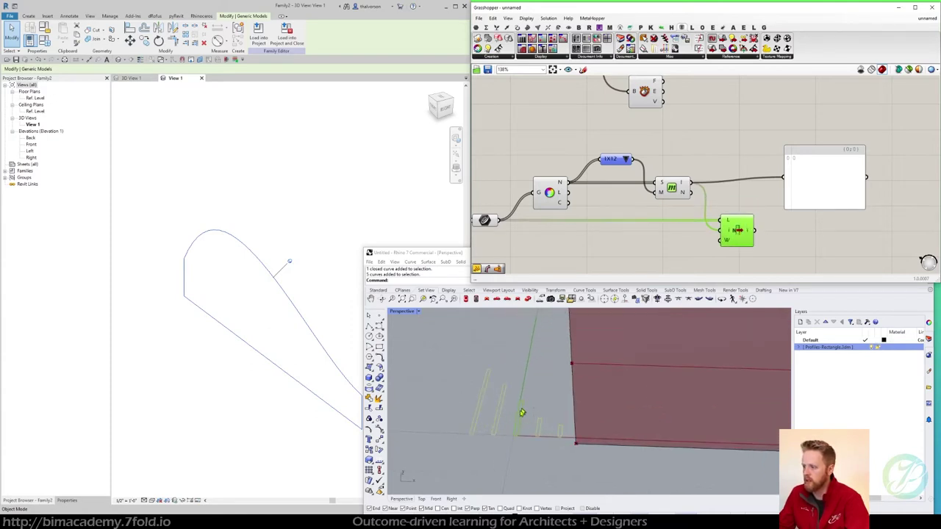
{"action": "right_click_drag", "start_coordinate": [749, 242], "coordinate": [692, 220]}
{"action": "left_click_drag", "start_coordinate": [738, 161], "coordinate": [798, 162]}
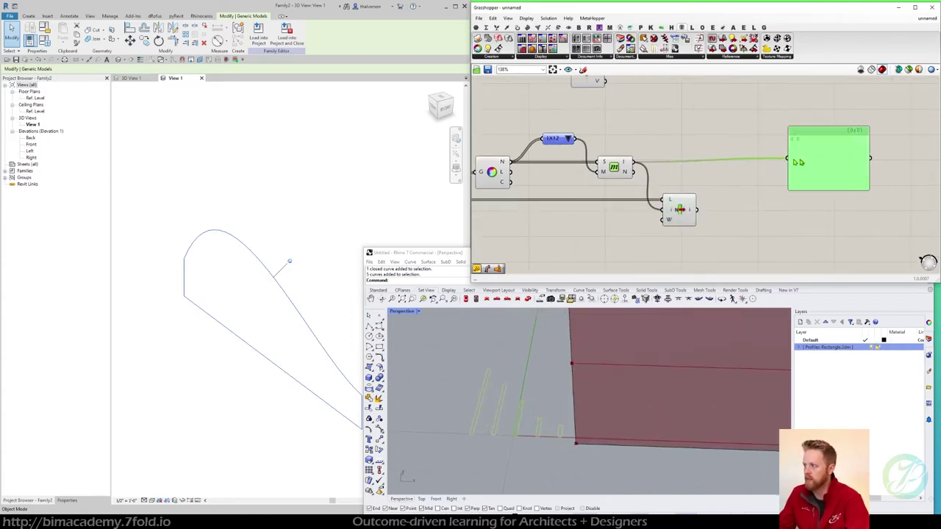
{"action": "right_click_drag", "start_coordinate": [739, 147], "coordinate": [668, 144]}
{"action": "left_click", "coordinate": [669, 144]}
{"action": "double_click", "coordinate": [669, 145]}
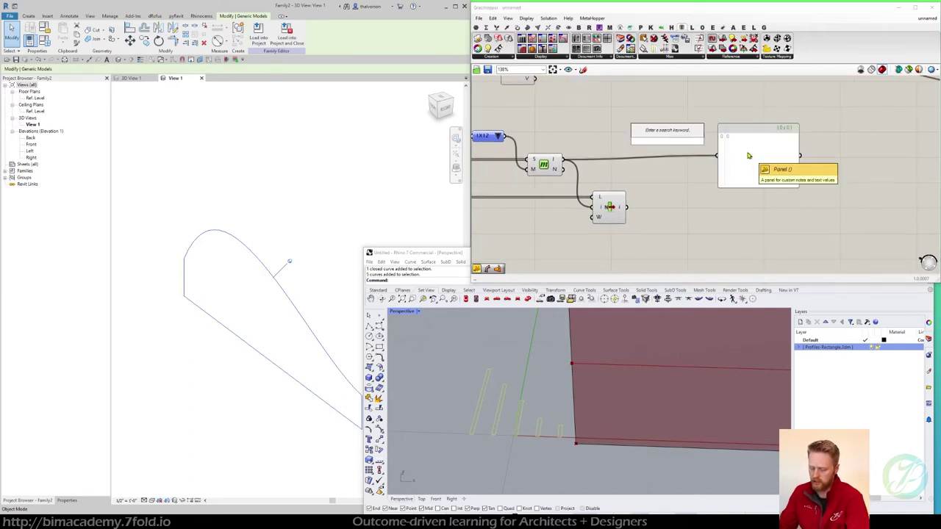
{"action": "type", "text": "pre"}
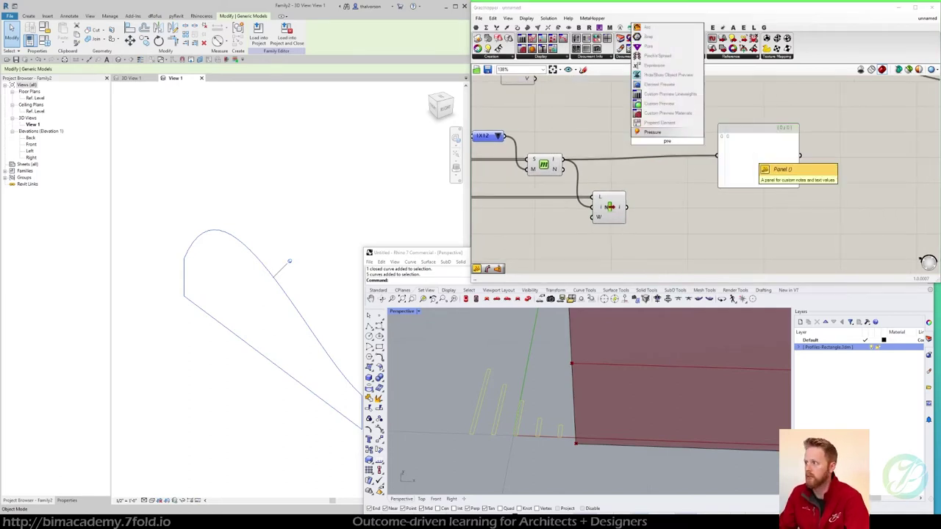
{"action": "left_click", "coordinate": [676, 104]}
{"action": "left_click_drag", "start_coordinate": [672, 142], "coordinate": [683, 171]}
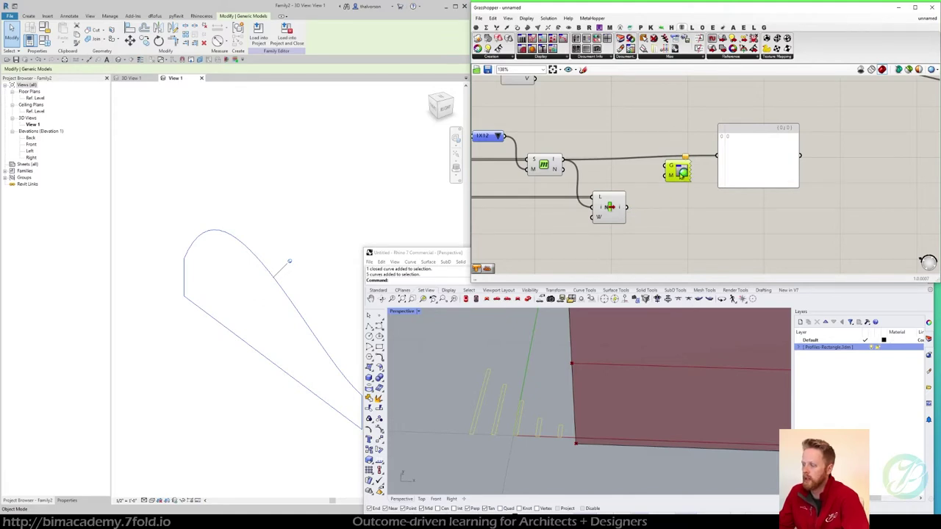
{"action": "key", "text": "Delete"}
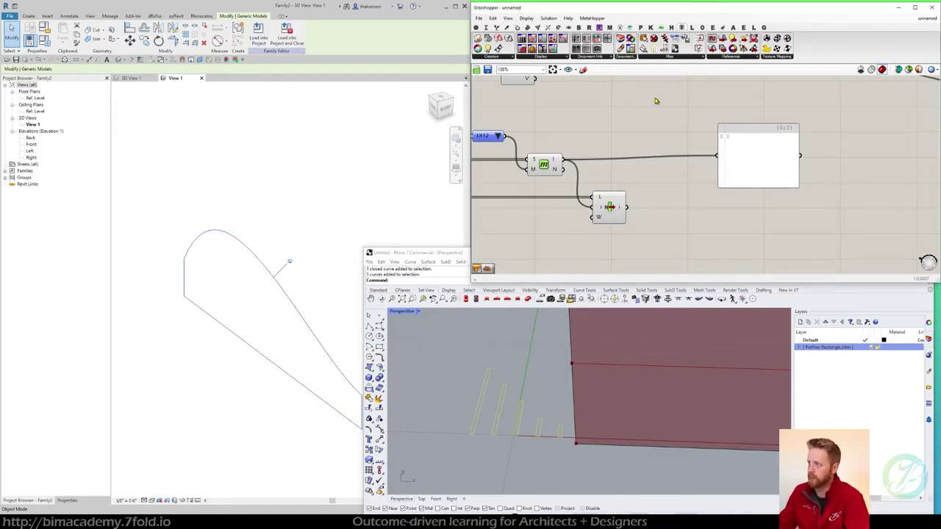
Add a custom lineweight preview component beside the List Item and wire the picked profile curve into its geometry input
{"action": "left_click", "coordinate": [542, 58]}
{"action": "left_click", "coordinate": [526, 40]}
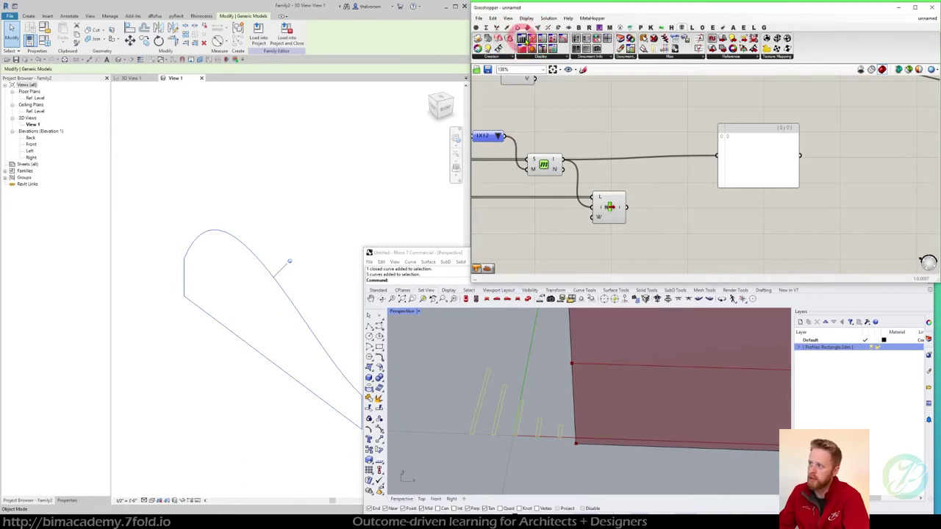
{"action": "left_click", "coordinate": [670, 132]}
{"action": "left_click_drag", "start_coordinate": [672, 131], "coordinate": [689, 186]}
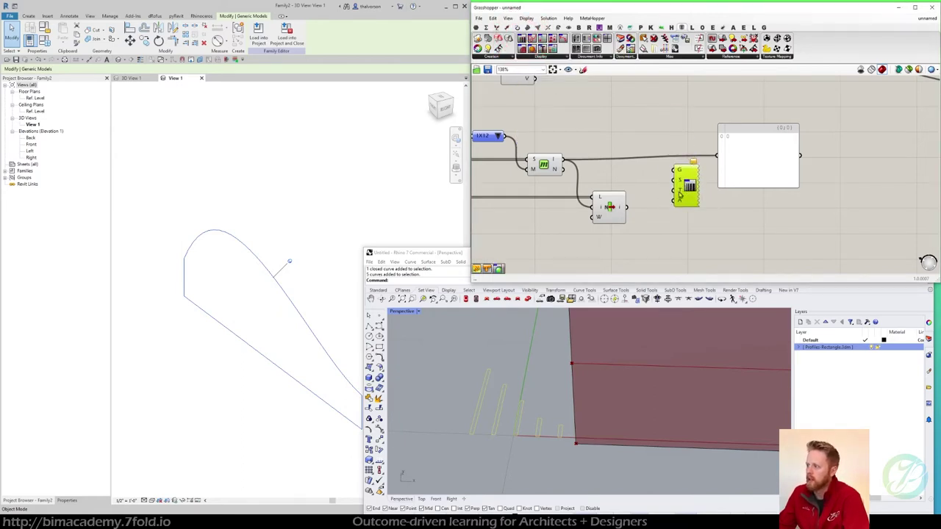
{"action": "left_click_drag", "start_coordinate": [627, 208], "coordinate": [674, 171]}
Add a colour swatch, set it to solid blue and wire it into the preview component's shader input
{"action": "double_click", "coordinate": [639, 171]}
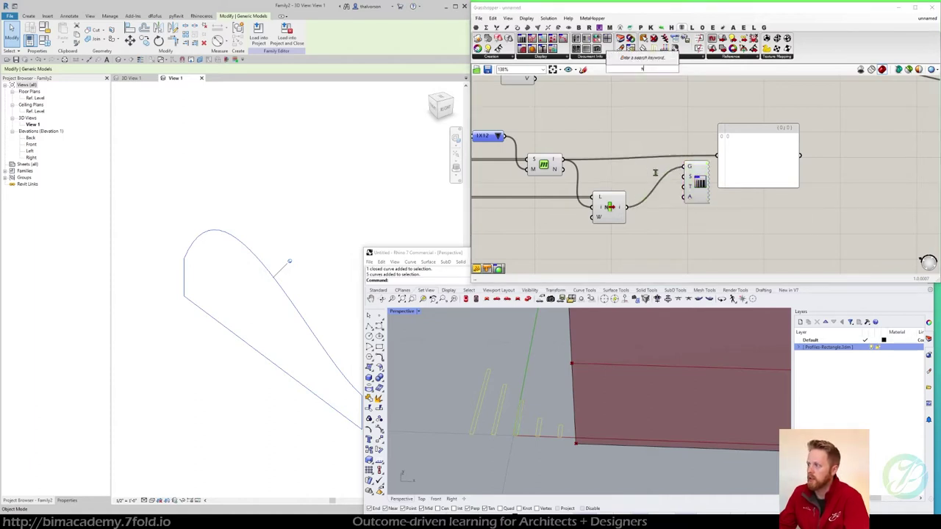
{"action": "type", "text": "swat"}
{"action": "left_click", "coordinate": [660, 163]}
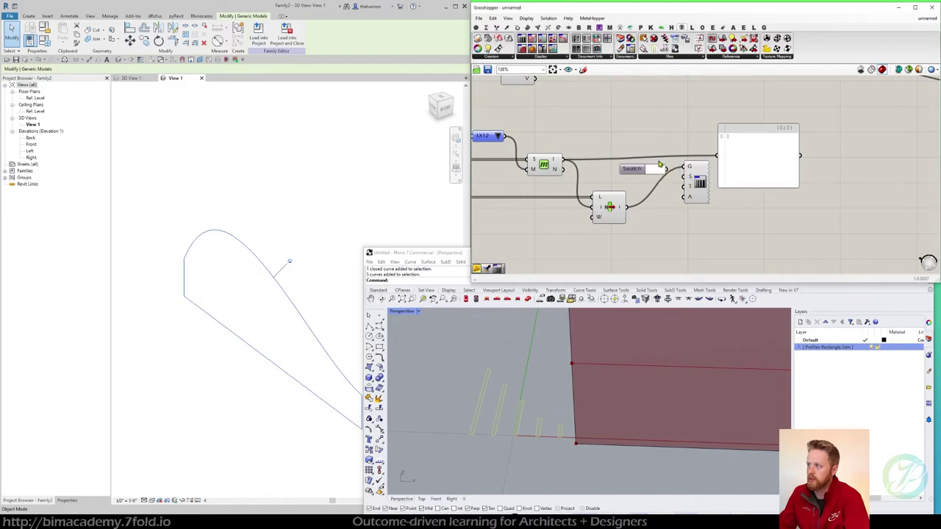
{"action": "left_click", "coordinate": [661, 170]}
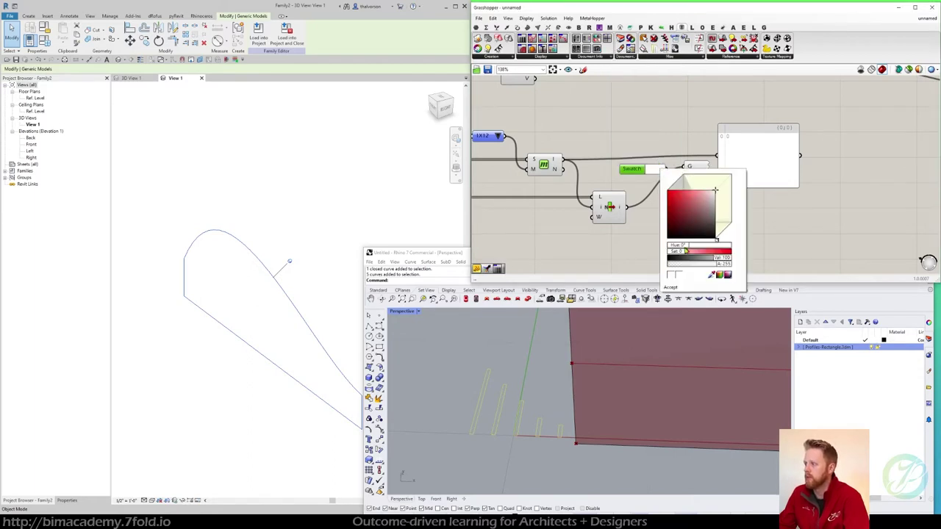
{"action": "left_click", "coordinate": [707, 245]}
{"action": "left_click_drag", "start_coordinate": [706, 245], "coordinate": [711, 245]}
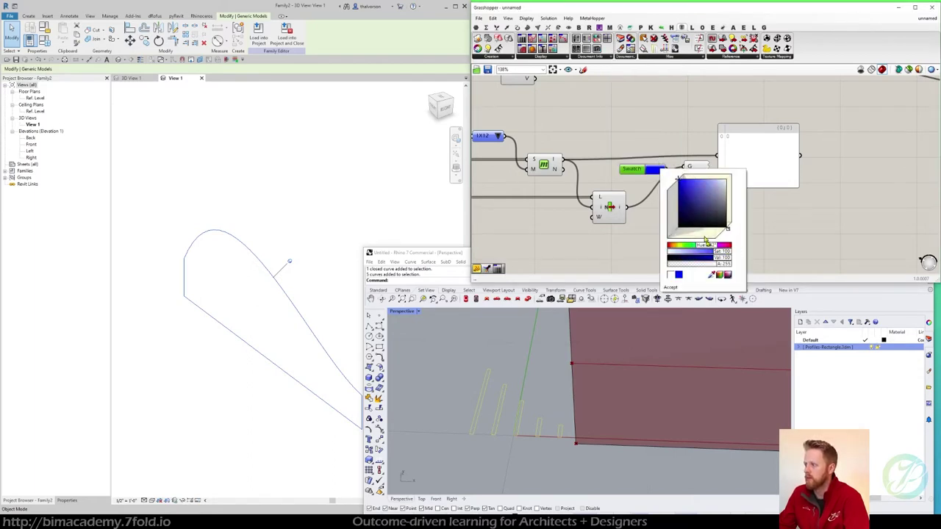
{"action": "left_click", "coordinate": [647, 130]}
{"action": "left_click", "coordinate": [702, 168]}
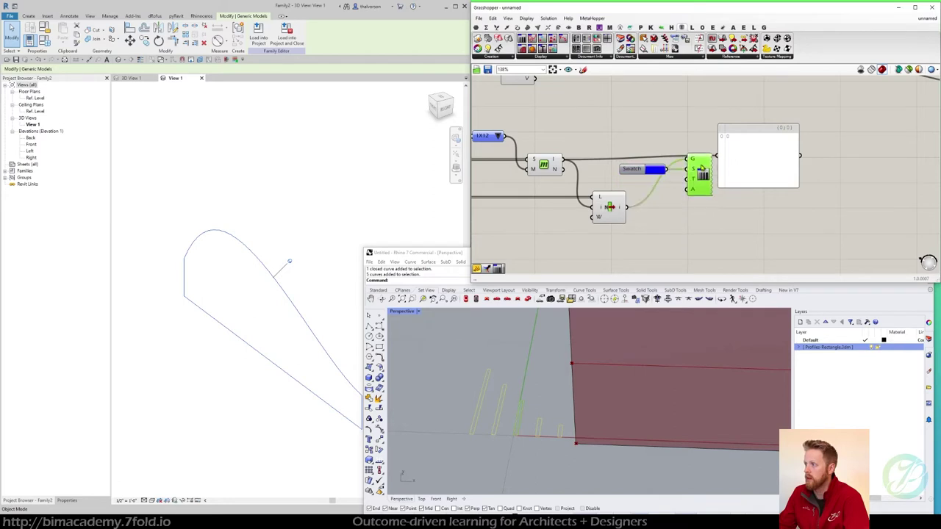
Add a panel containing 3 and wire it into the preview component's thickness input
{"action": "double_click", "coordinate": [691, 203]}
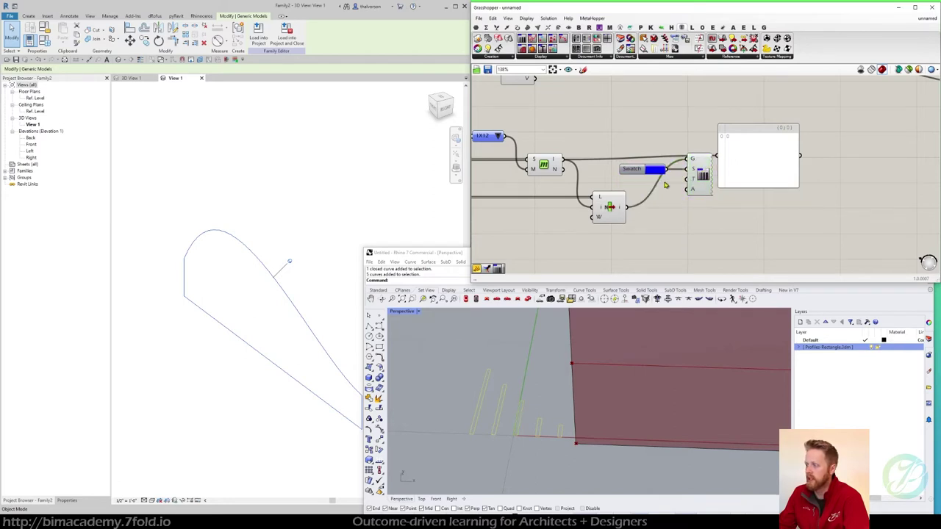
{"action": "type", "text": "p"}
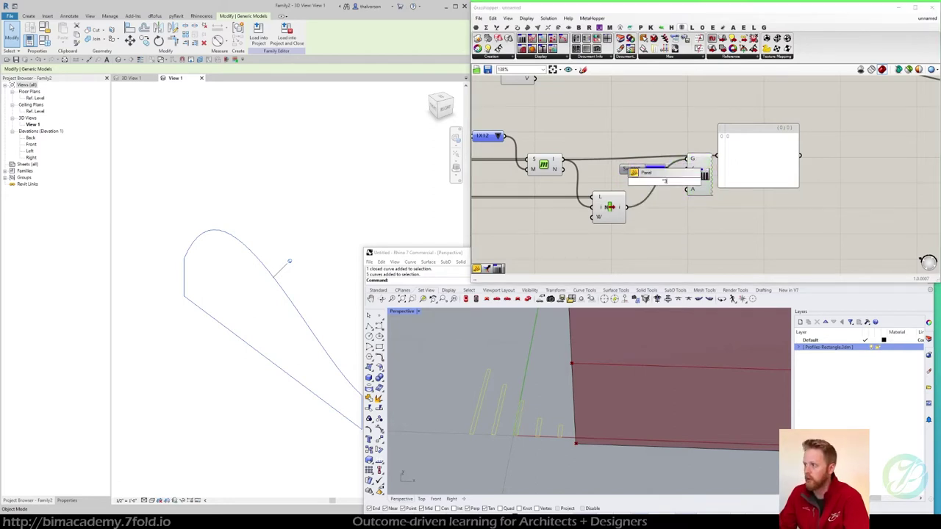
{"action": "key", "text": "Return"}
{"action": "left_click_drag", "start_coordinate": [688, 180], "coordinate": [672, 182]}
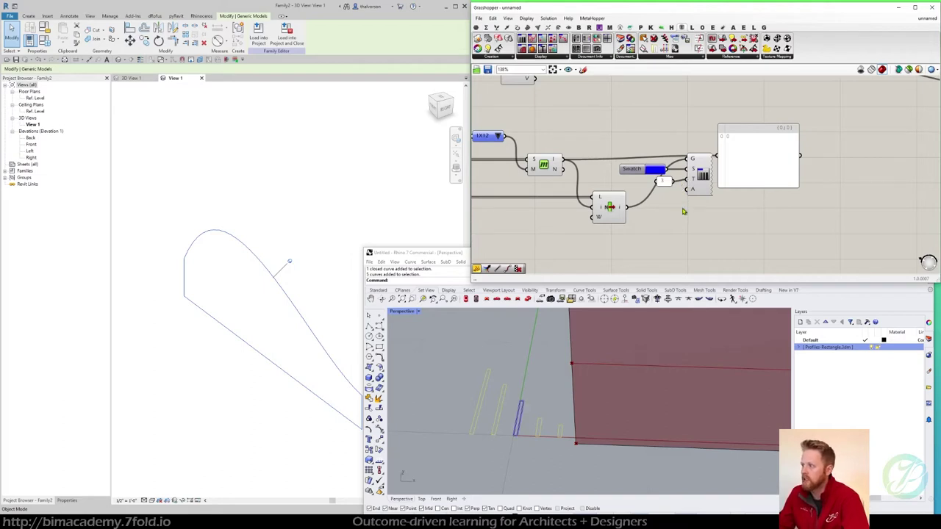
Test the coloured preview by switching the profile selector to 1X18, 1X6 and back to 1X12
{"action": "right_click_drag", "start_coordinate": [518, 419], "coordinate": [593, 375]}
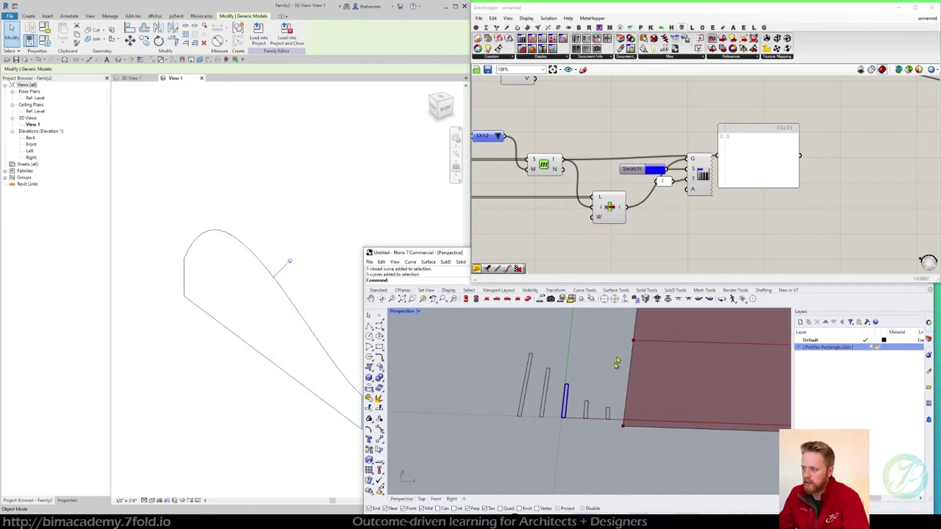
{"action": "right_click_drag", "start_coordinate": [519, 215], "coordinate": [585, 225]}
{"action": "left_click", "coordinate": [571, 150]}
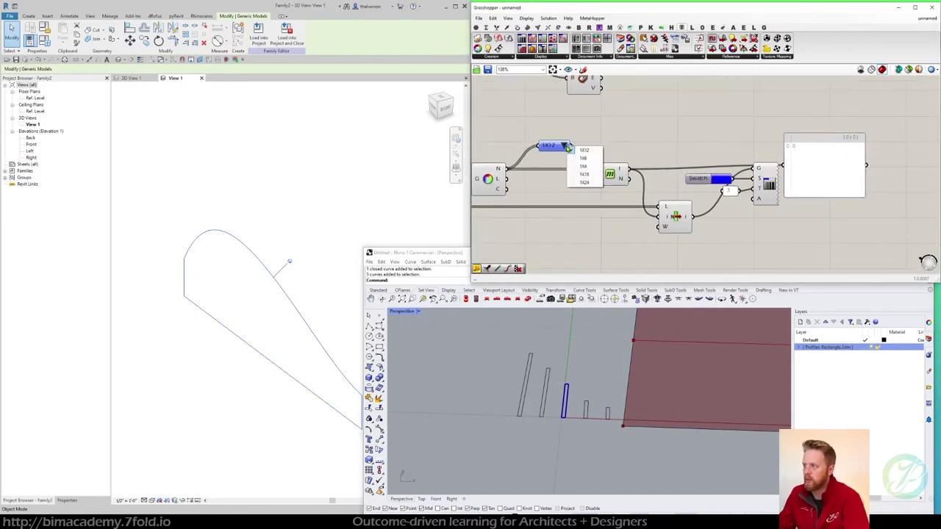
{"action": "left_click", "coordinate": [571, 166]}
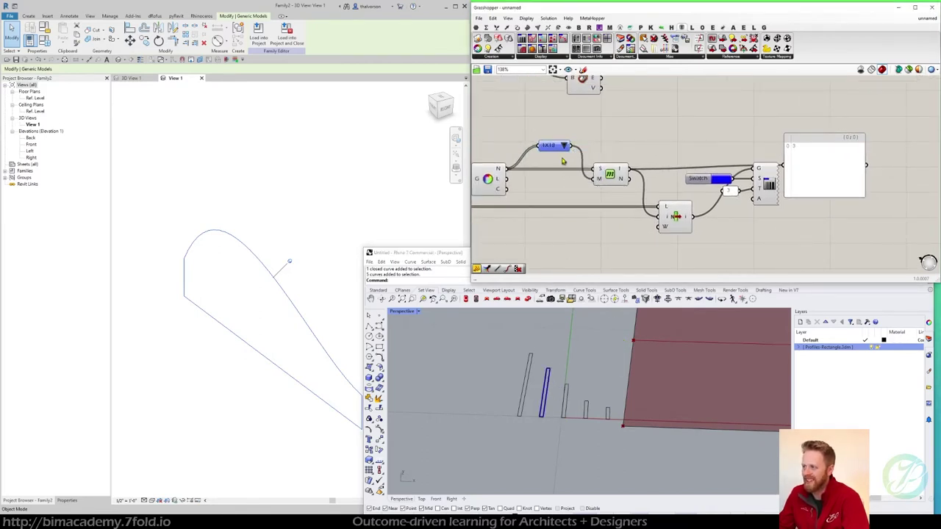
{"action": "left_click", "coordinate": [567, 150]}
{"action": "left_click", "coordinate": [568, 168]}
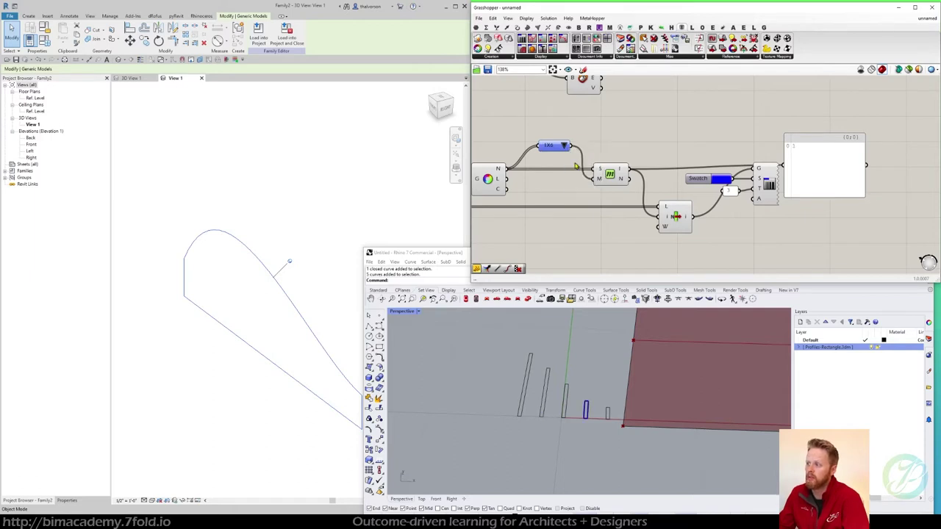
{"action": "left_click", "coordinate": [567, 149]}
{"action": "left_click", "coordinate": [570, 159]}
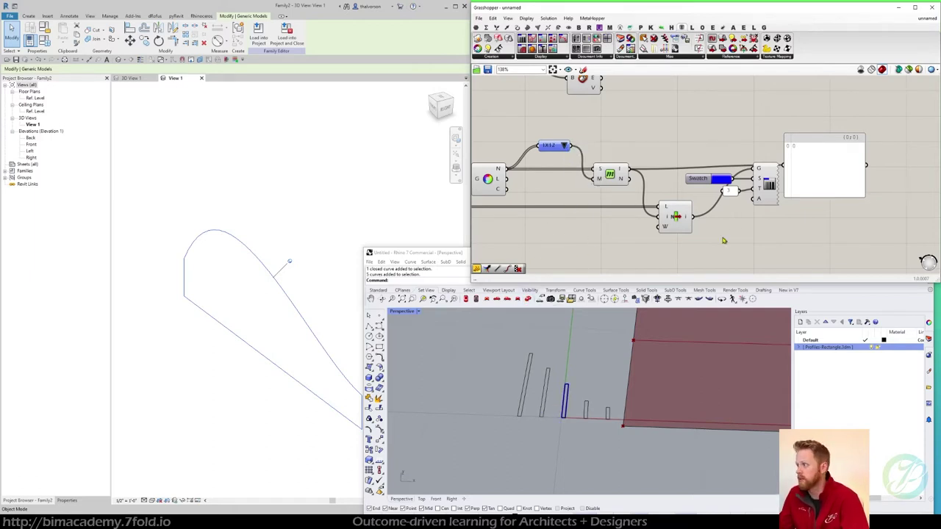
Highlight the List Item's curve in the model and compare its location with the lines across the curved surface
{"action": "left_click", "coordinate": [673, 217]}
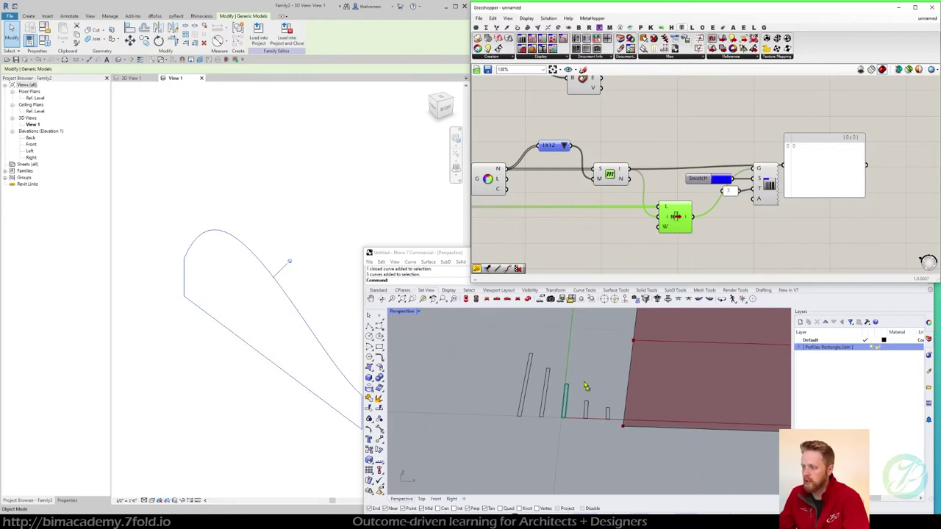
{"action": "scroll", "coordinate": [560, 413], "scroll_direction": "up", "scroll_amount": 3}
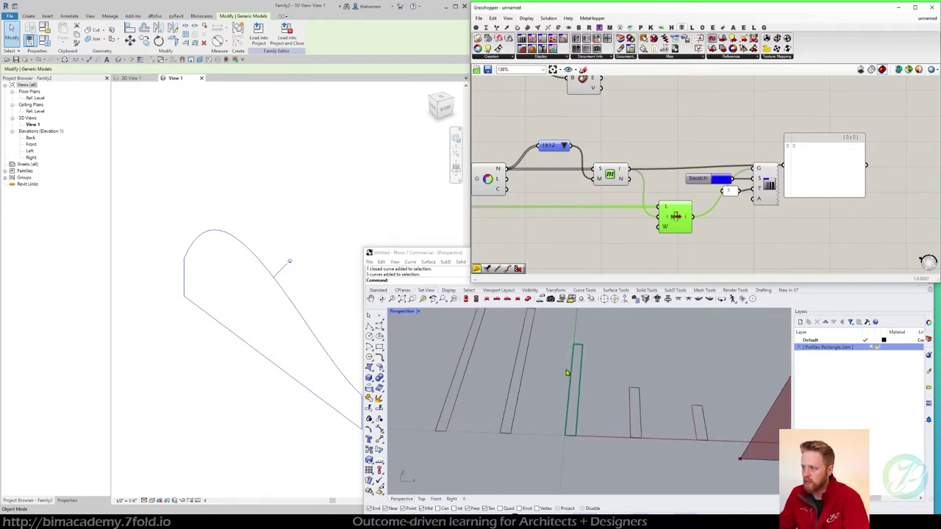
{"action": "scroll", "coordinate": [586, 390], "scroll_direction": "down", "scroll_amount": 10}
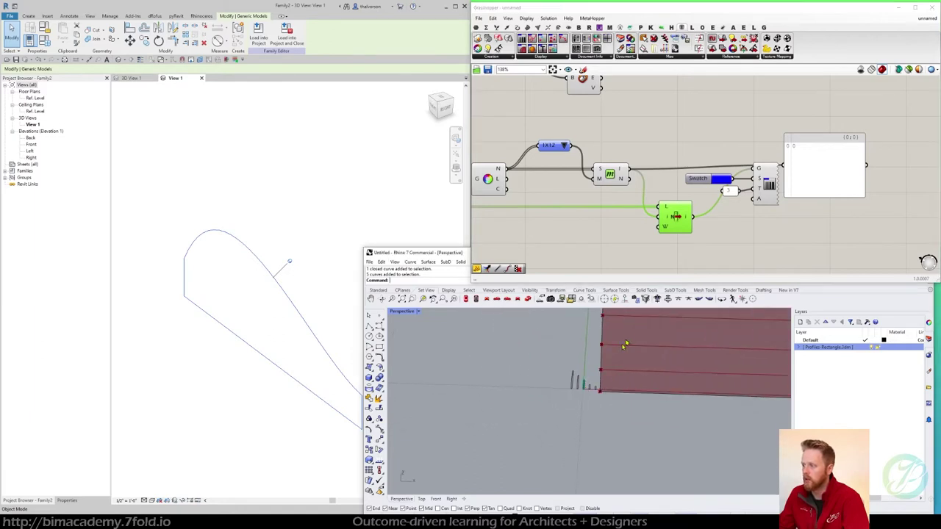
{"action": "right_click_drag", "start_coordinate": [624, 345], "coordinate": [569, 421], "text": "shift"}
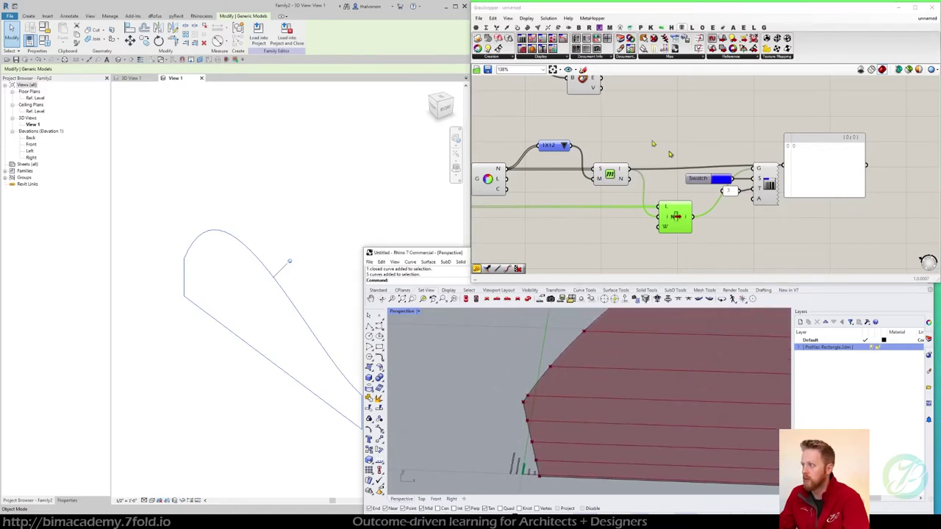
{"action": "left_click", "coordinate": [688, 123]}
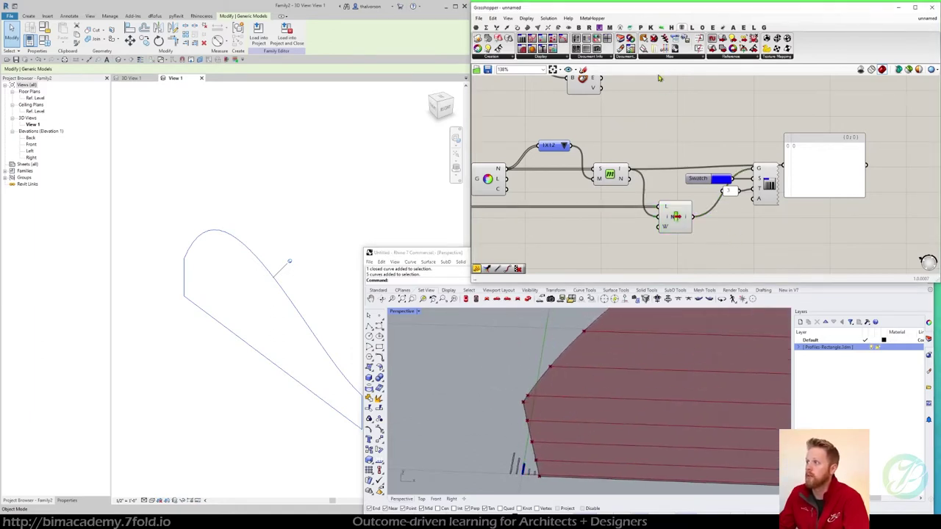
Add an Orient component and place it in the empty area past the end of the parallel-line components
{"action": "left_click", "coordinate": [560, 27]}
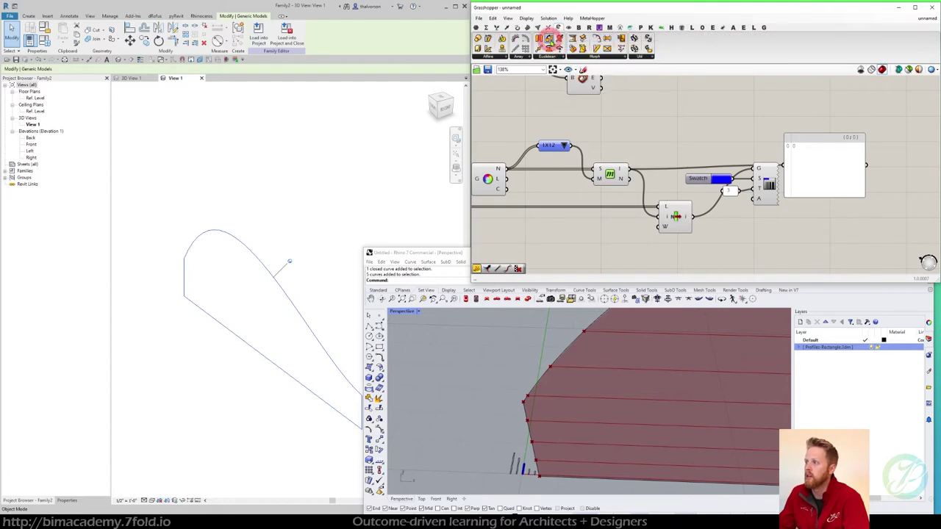
{"action": "left_click_drag", "start_coordinate": [549, 38], "coordinate": [680, 120]}
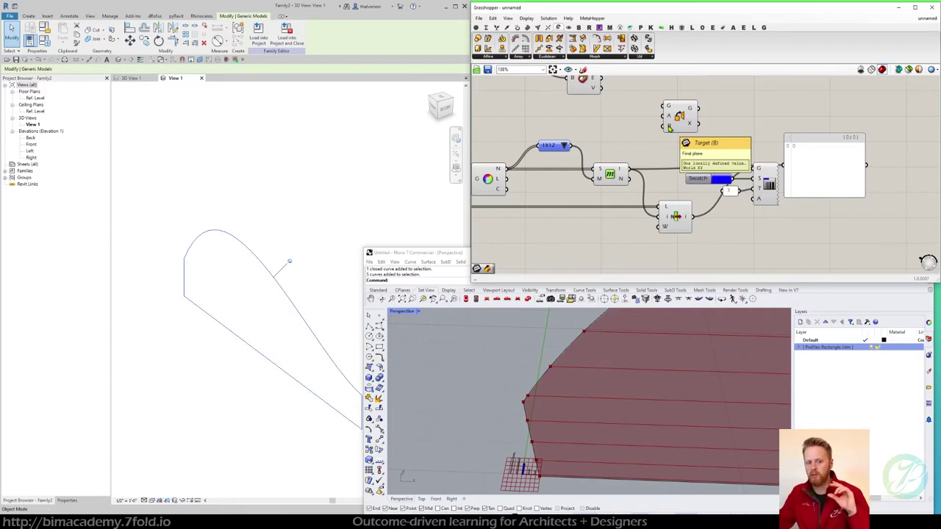
{"action": "right_click_drag", "start_coordinate": [669, 127], "coordinate": [636, 136]}
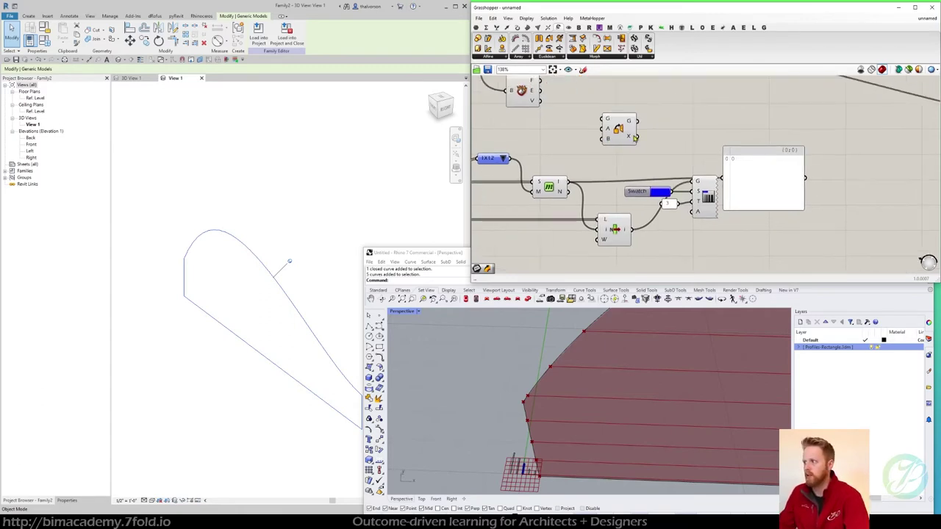
{"action": "scroll", "coordinate": [627, 134], "scroll_direction": "down", "scroll_amount": 6}
{"action": "left_click_drag", "start_coordinate": [627, 135], "coordinate": [903, 192]}
{"action": "scroll", "coordinate": [868, 137], "scroll_direction": "up", "scroll_amount": 5}
{"action": "scroll", "coordinate": [903, 191], "scroll_direction": "down", "scroll_amount": 1}
{"action": "scroll", "coordinate": [875, 175], "scroll_direction": "up", "scroll_amount": 4}
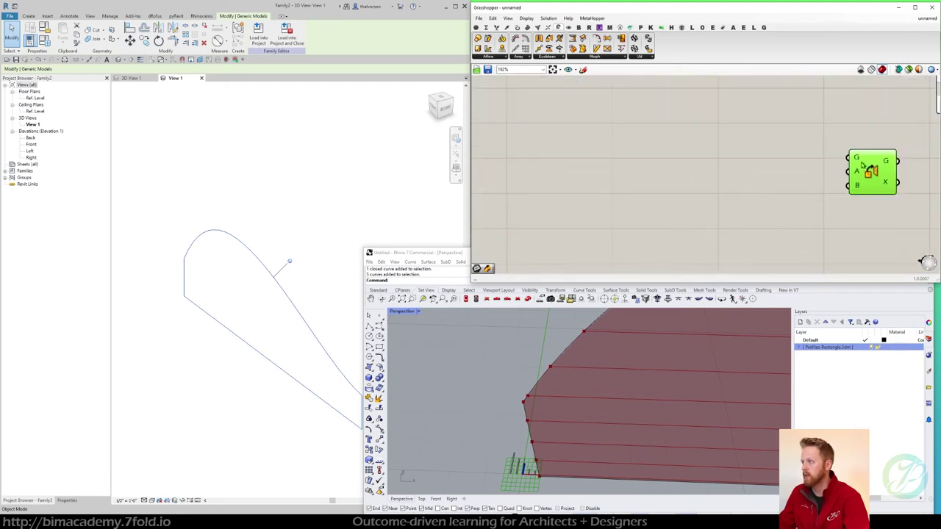
{"action": "scroll", "coordinate": [861, 175], "scroll_direction": "down", "scroll_amount": 6}
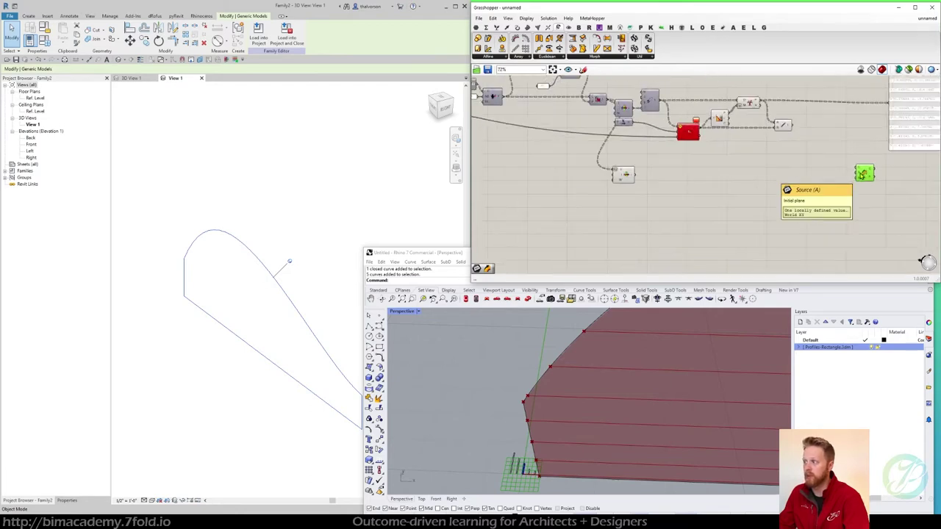
Examine where the selected 1X12 profile sits relative to the Orient component's world XY source plane
{"action": "right_click_drag", "start_coordinate": [670, 168], "coordinate": [790, 173]}
{"action": "scroll", "coordinate": [632, 170], "scroll_direction": "up", "scroll_amount": 4}
{"action": "right_click_drag", "start_coordinate": [631, 166], "coordinate": [800, 175]}
{"action": "scroll", "coordinate": [575, 456], "scroll_direction": "up", "scroll_amount": 5}
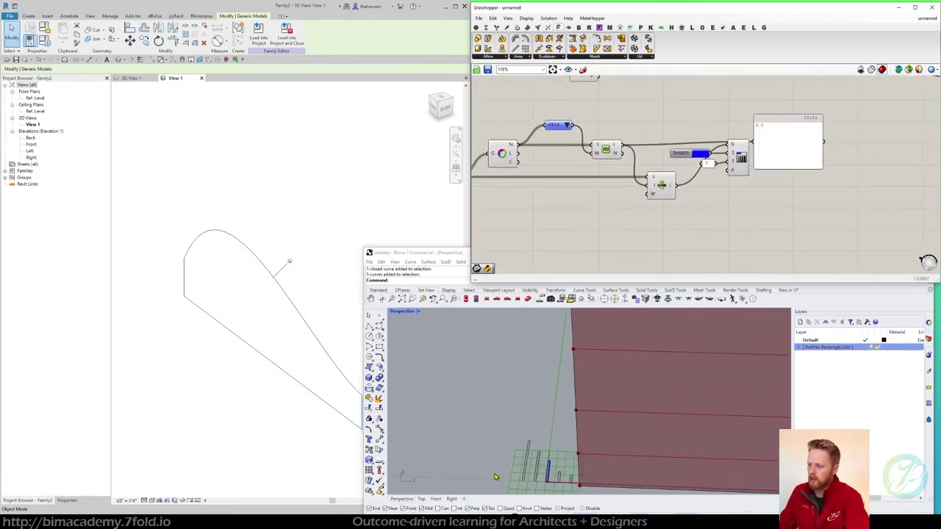
{"action": "scroll", "coordinate": [577, 408], "scroll_direction": "down", "scroll_amount": 2}
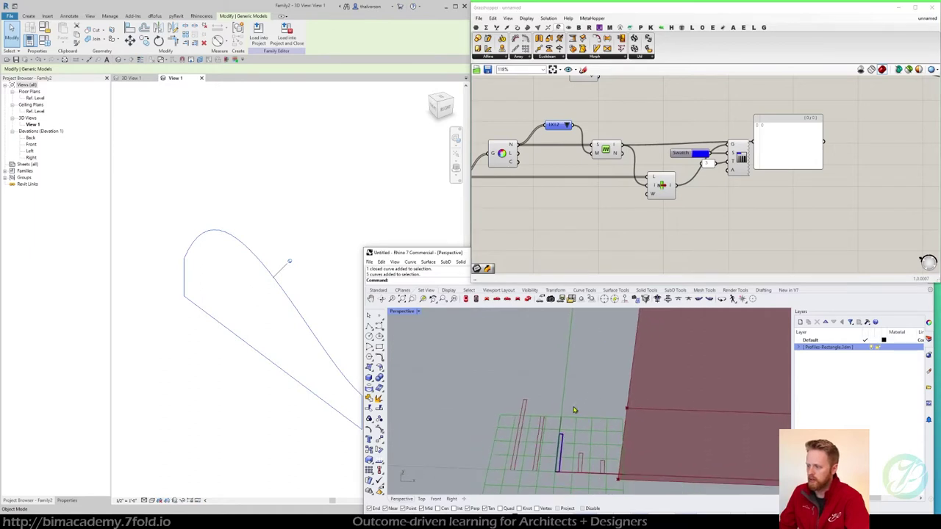
{"action": "key", "text": "ctrl+w"}
{"action": "left_click_drag", "start_coordinate": [536, 414], "coordinate": [585, 474]}
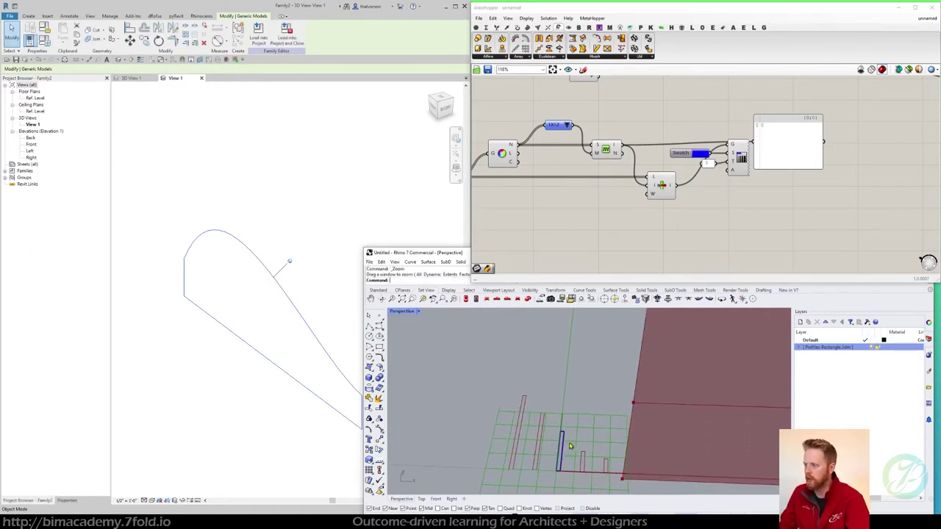
{"action": "right_click_drag", "start_coordinate": [573, 446], "coordinate": [581, 334], "text": "shift"}
{"action": "scroll", "coordinate": [571, 413], "scroll_direction": "down", "scroll_amount": 5}
{"action": "scroll", "coordinate": [567, 437], "scroll_direction": "up", "scroll_amount": 6}
{"action": "scroll", "coordinate": [564, 402], "scroll_direction": "up", "scroll_amount": 7}
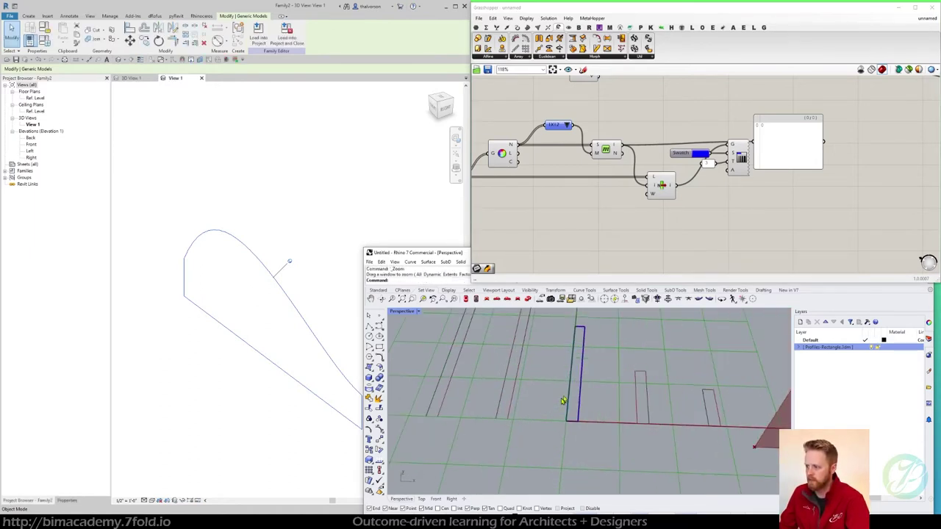
{"action": "scroll", "coordinate": [584, 372], "scroll_direction": "down", "scroll_amount": 3}
{"action": "right_click_drag", "start_coordinate": [585, 373], "coordinate": [579, 404], "text": "ctrl"}
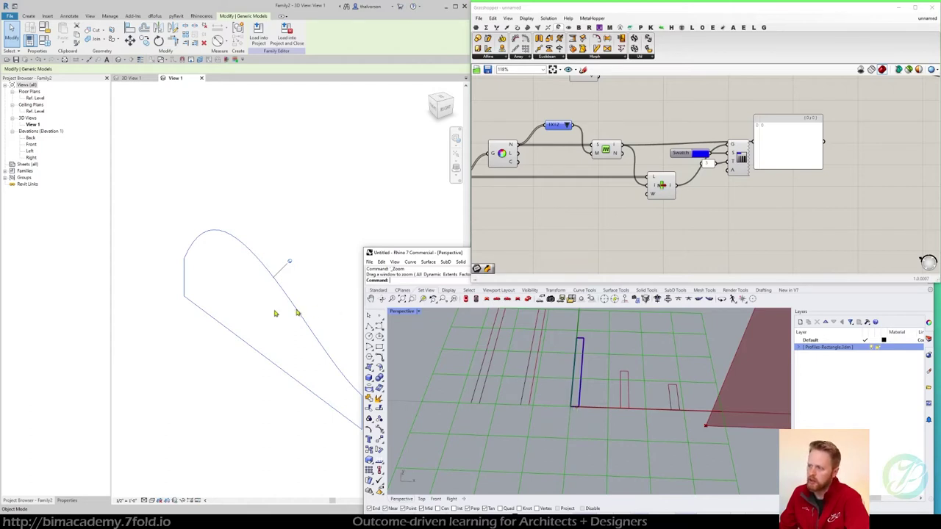
Duplicate the Boundary Surfaces and unit vector components with the component they feed, and place the copies below the List Item
{"action": "left_click", "coordinate": [584, 238]}
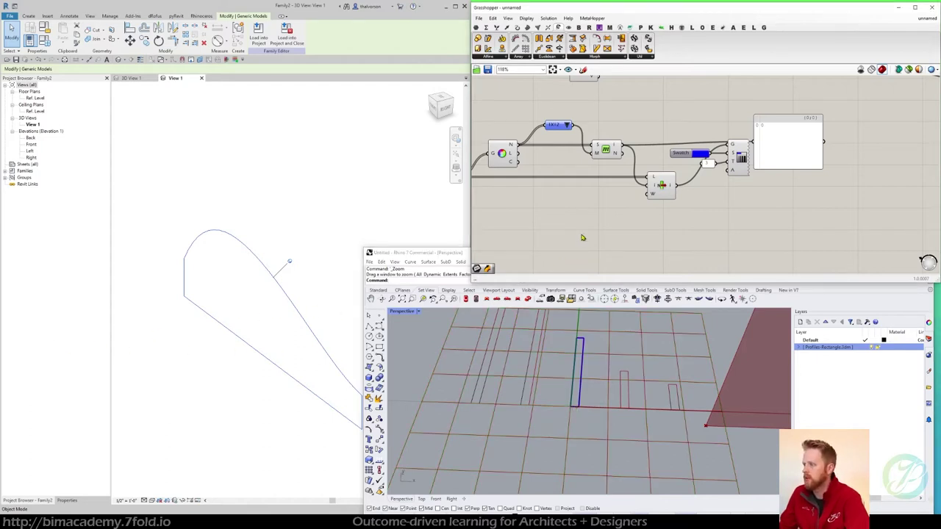
{"action": "scroll", "coordinate": [583, 238], "scroll_direction": "down", "scroll_amount": 3}
{"action": "right_click_drag", "start_coordinate": [629, 155], "coordinate": [645, 197]}
{"action": "scroll", "coordinate": [573, 140], "scroll_direction": "up", "scroll_amount": 3}
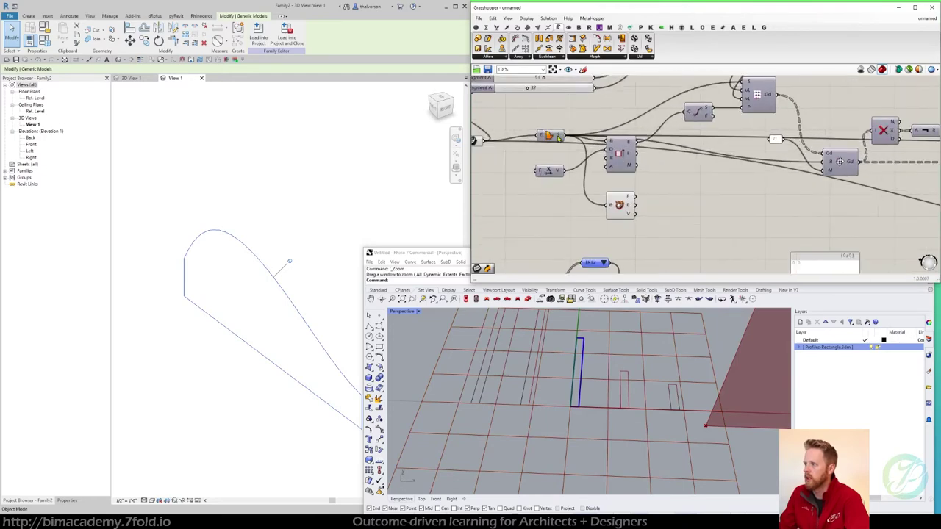
{"action": "left_click", "coordinate": [550, 153]}
{"action": "left_click_drag", "start_coordinate": [630, 129], "coordinate": [532, 206]}
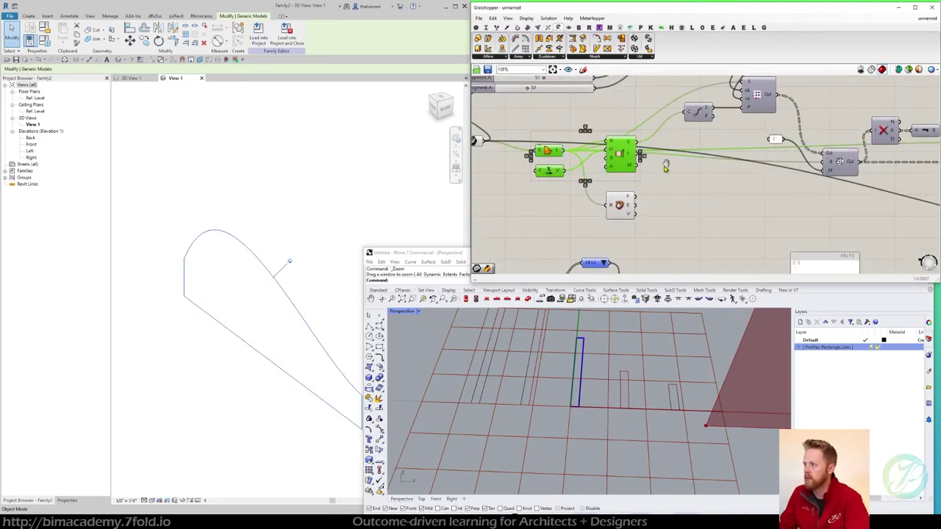
{"action": "right_click_drag", "start_coordinate": [632, 155], "coordinate": [568, 125]}
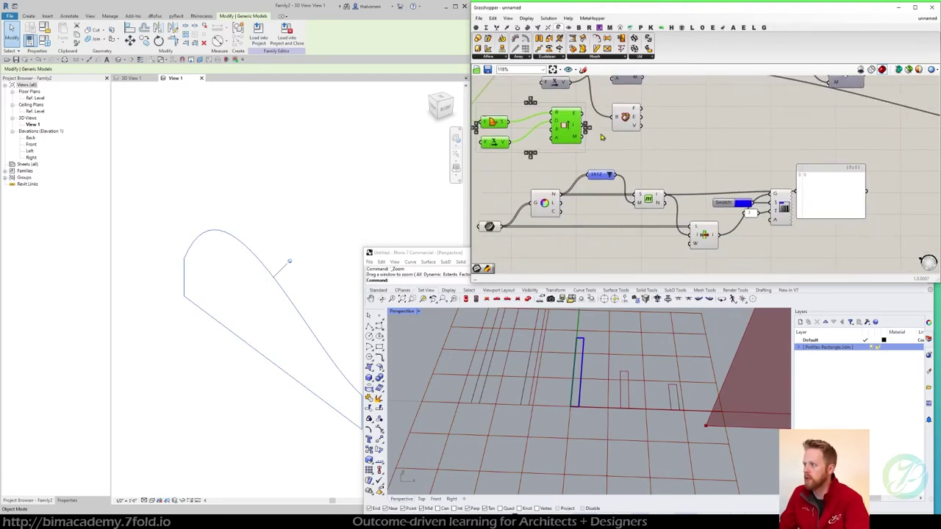
{"action": "scroll", "coordinate": [572, 122], "scroll_direction": "down", "scroll_amount": 3}
{"action": "left_click_drag", "start_coordinate": [572, 122], "coordinate": [714, 212]}
{"action": "scroll", "coordinate": [707, 220], "scroll_direction": "up", "scroll_amount": 3}
{"action": "left_click", "coordinate": [669, 178]}
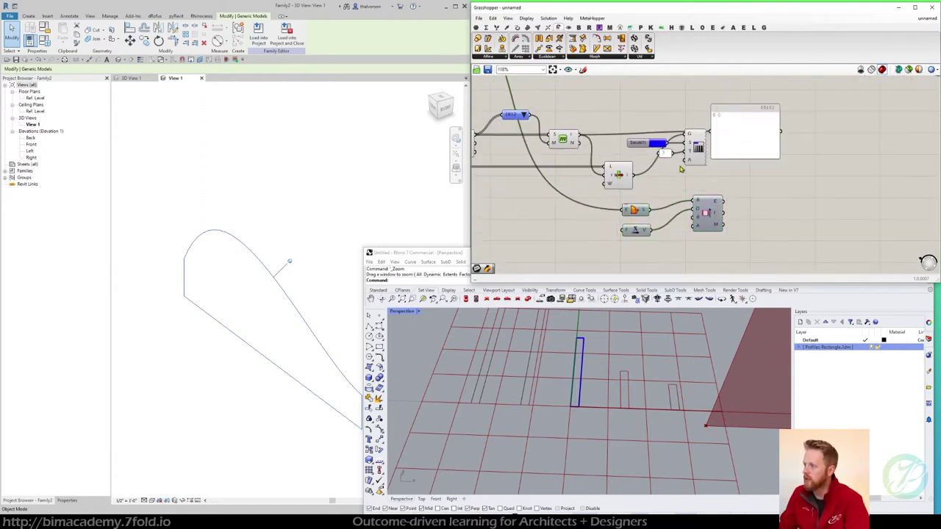
Connect the List Item's output to the copied Boundary Surfaces component, and limit the preview to selected components
{"action": "scroll", "coordinate": [662, 181], "scroll_direction": "up", "scroll_amount": 2}
{"action": "left_click_drag", "start_coordinate": [631, 174], "coordinate": [612, 231]}
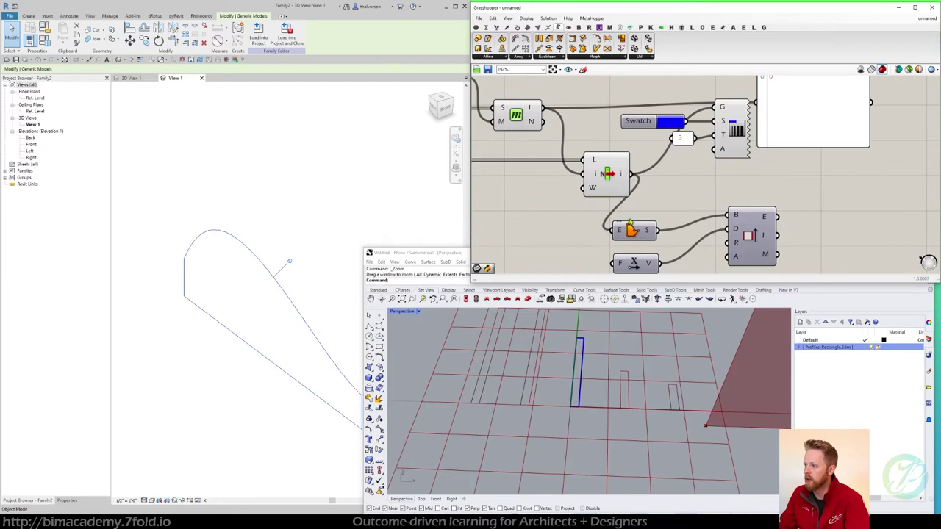
{"action": "left_click", "coordinate": [633, 230]}
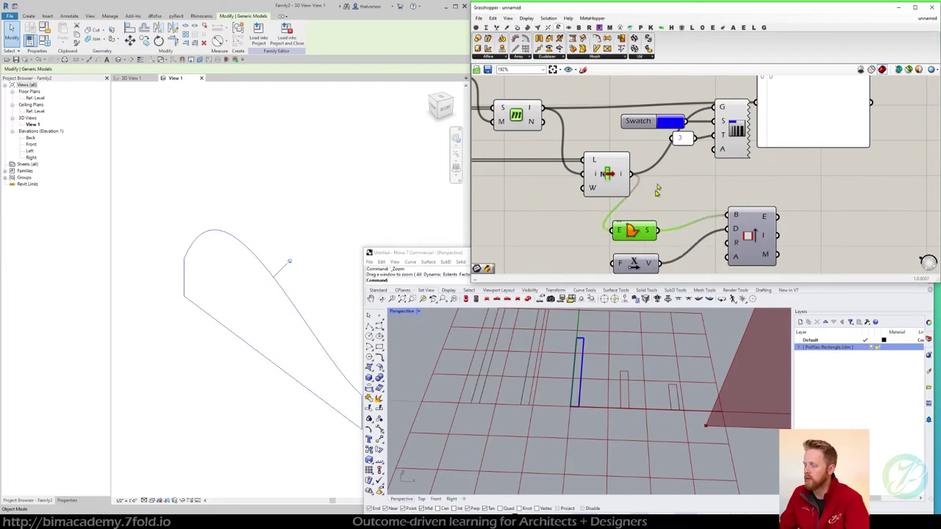
{"action": "left_click", "coordinate": [909, 70]}
{"action": "left_click", "coordinate": [585, 360]}
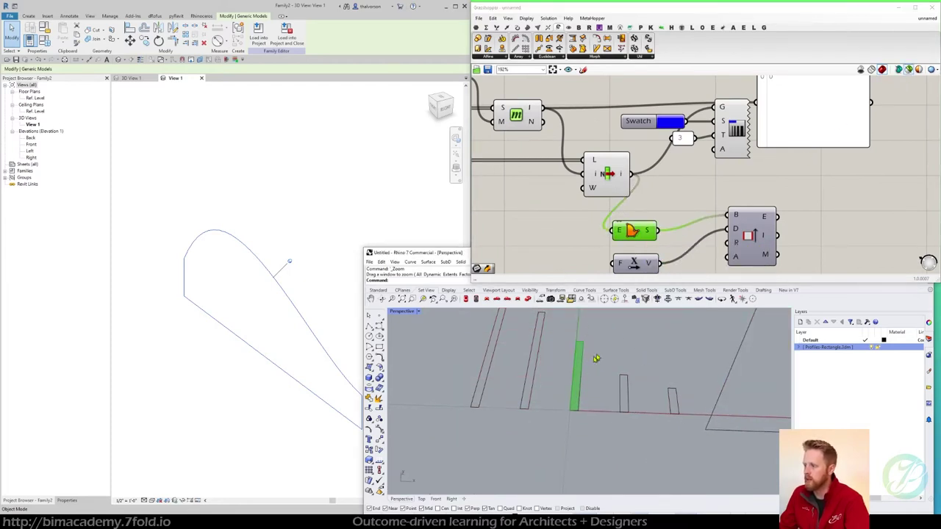
Inspect the profile edges found along the unit X vector, and move the edge-finding component closer to its two input components
{"action": "left_click", "coordinate": [756, 231]}
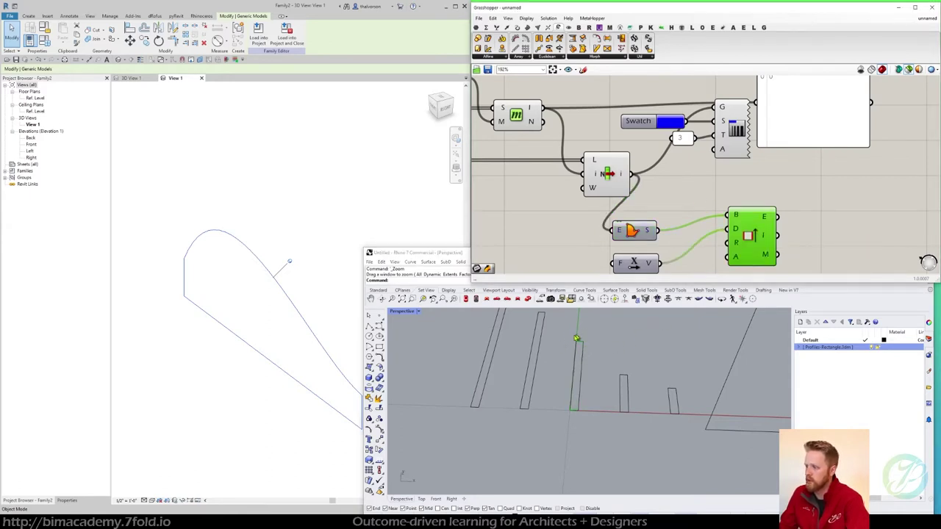
{"action": "left_click", "coordinate": [632, 256]}
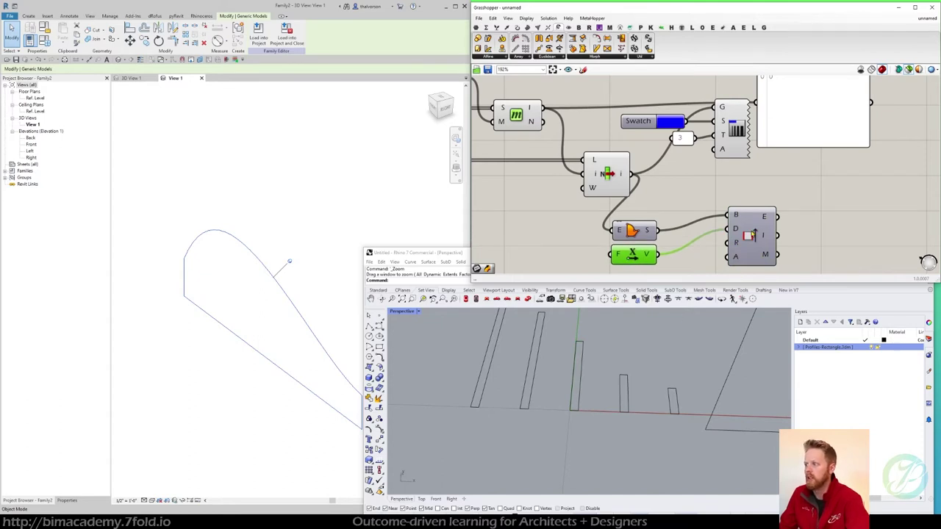
{"action": "left_click_drag", "start_coordinate": [752, 234], "coordinate": [730, 249]}
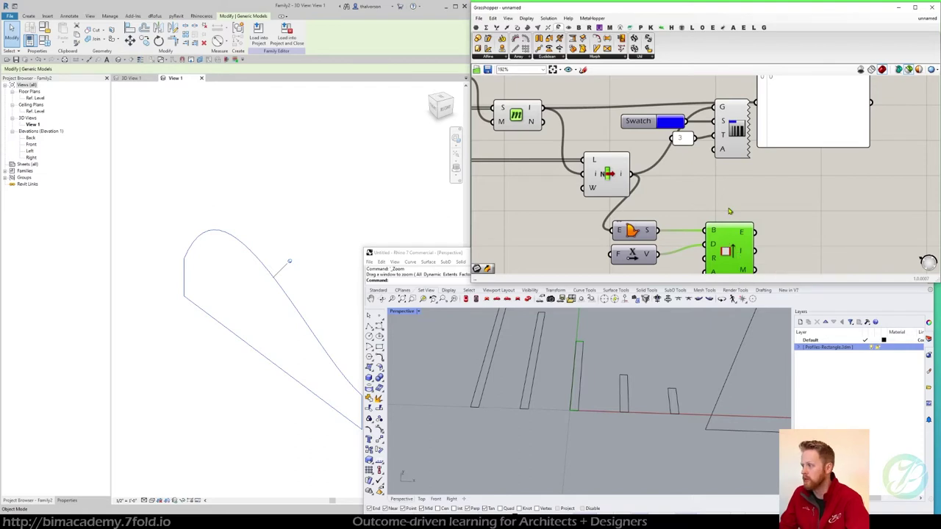
{"action": "scroll", "coordinate": [727, 247], "scroll_direction": "down", "scroll_amount": 2}
{"action": "right_click_drag", "start_coordinate": [725, 209], "coordinate": [643, 171]}
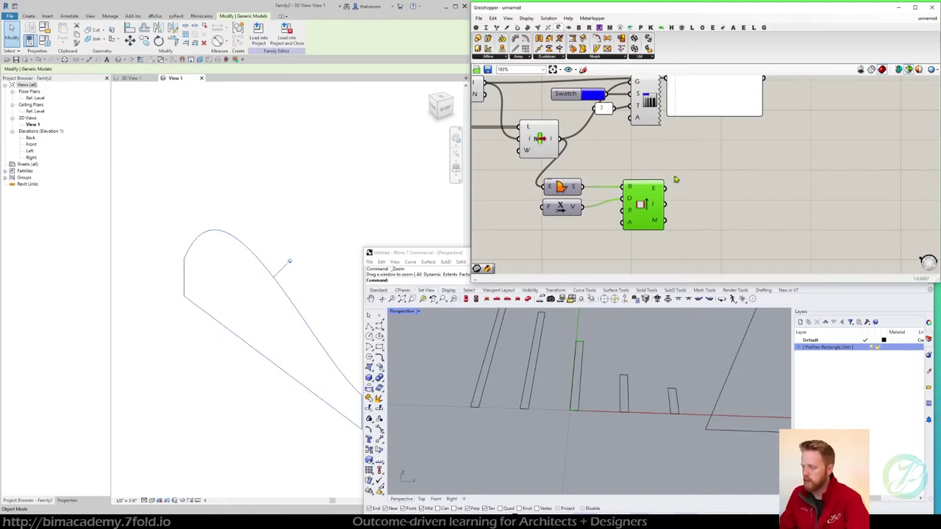
{"action": "right_click_drag", "start_coordinate": [677, 180], "coordinate": [651, 186]}
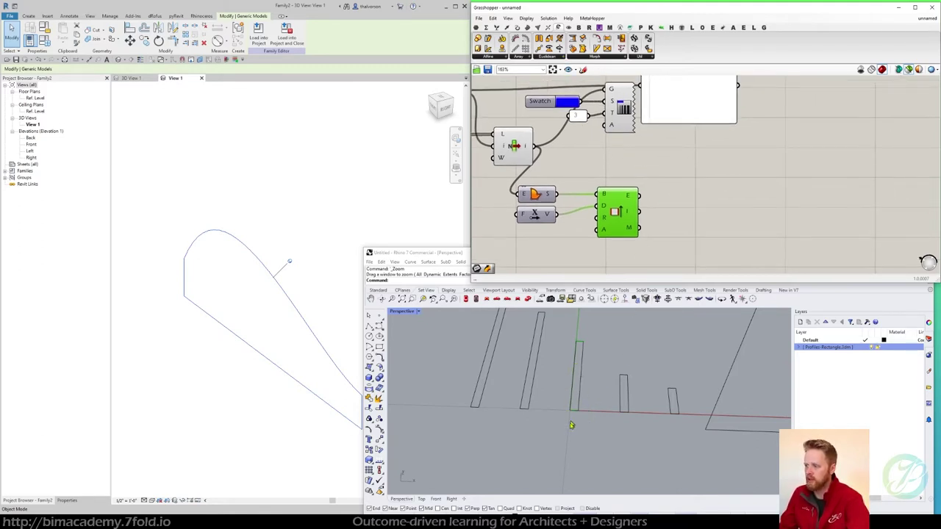
Add a Plane Coordinates component beyond the edge-finding component, and feed its system input from a new XY Plane component
{"action": "left_click", "coordinate": [684, 173]}
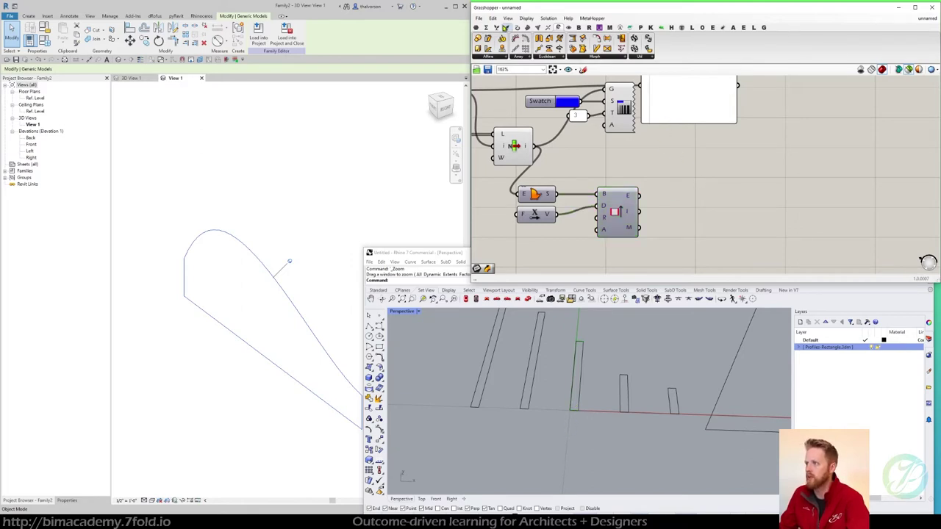
{"action": "left_click", "coordinate": [508, 29]}
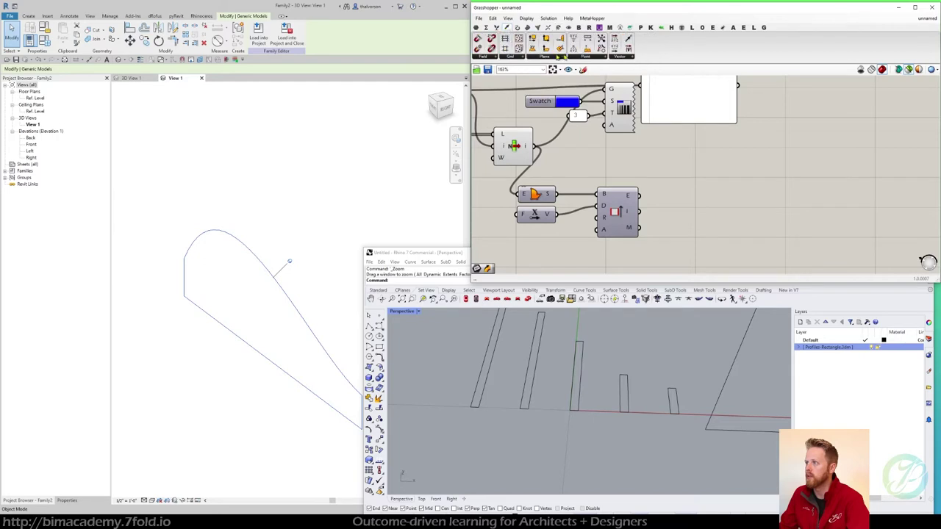
{"action": "left_click", "coordinate": [583, 57]}
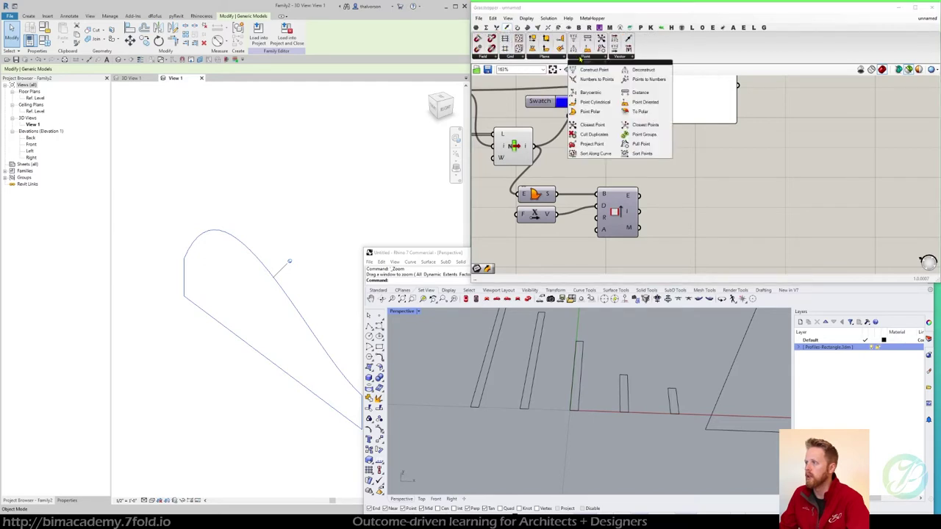
{"action": "left_click", "coordinate": [561, 57]}
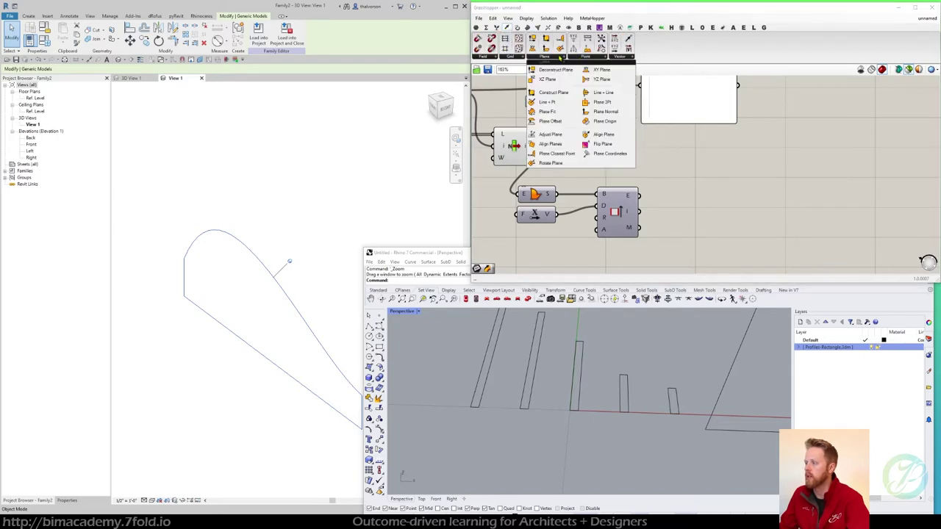
{"action": "left_click_drag", "start_coordinate": [628, 156], "coordinate": [742, 211]}
{"action": "right_click_drag", "start_coordinate": [670, 174], "coordinate": [642, 164]}
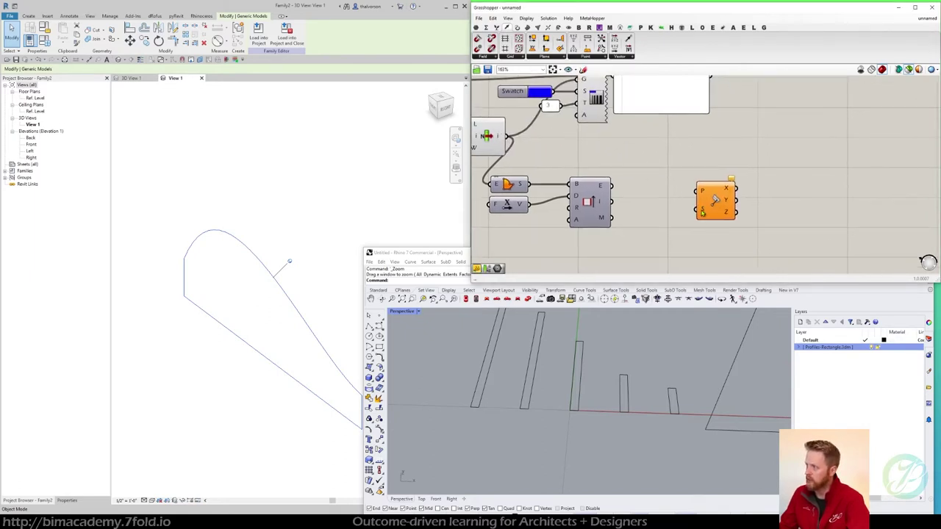
{"action": "left_click", "coordinate": [551, 58]}
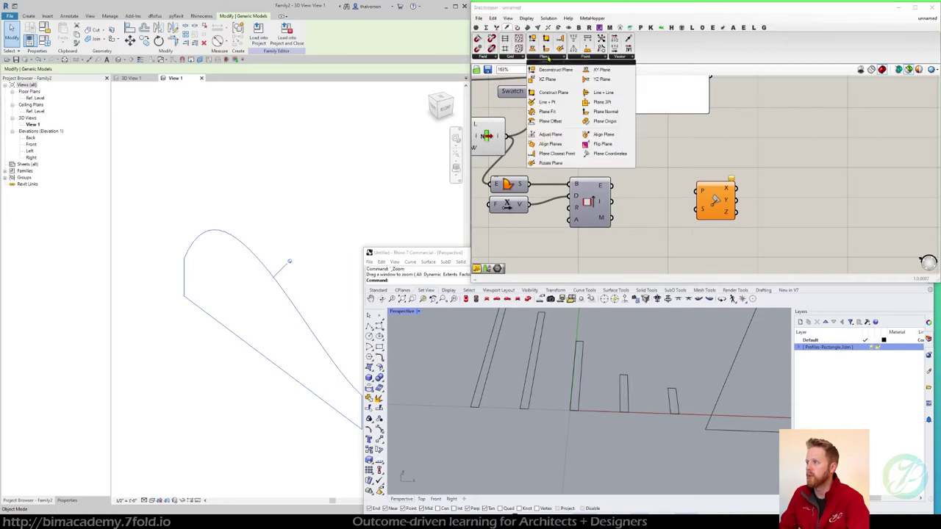
{"action": "left_click_drag", "start_coordinate": [602, 69], "coordinate": [726, 231]}
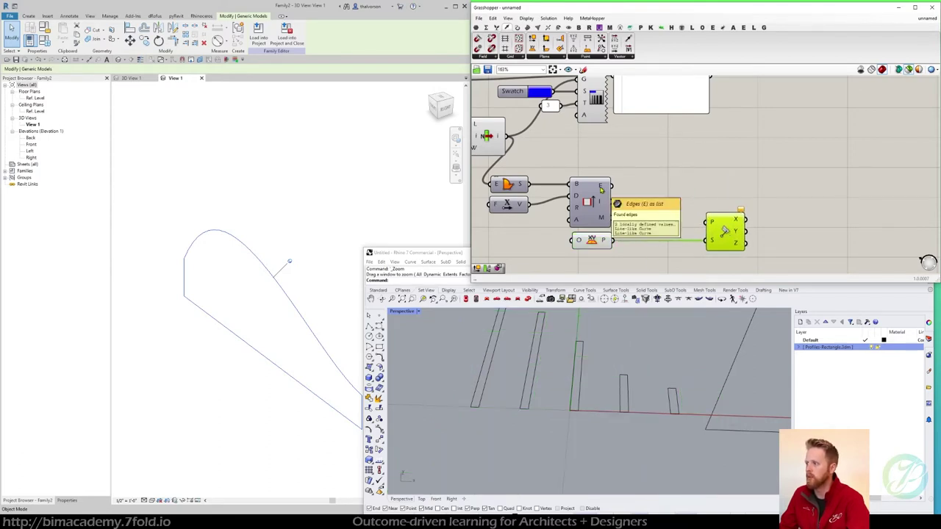
Add a Point On Curve component at 0.5, feed it the found edges, and connect its points to Plane Coordinates
{"action": "left_click", "coordinate": [519, 28]}
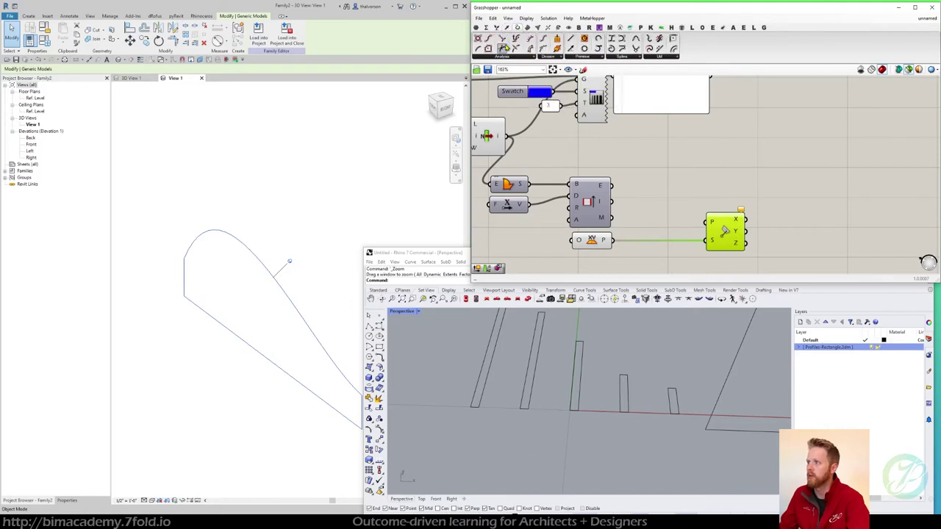
{"action": "left_click", "coordinate": [516, 50]}
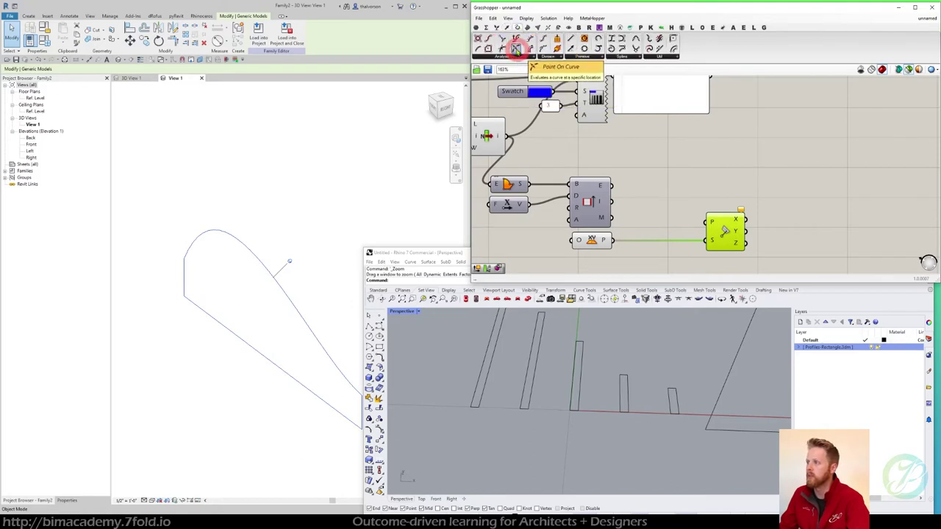
{"action": "left_click", "coordinate": [666, 192]}
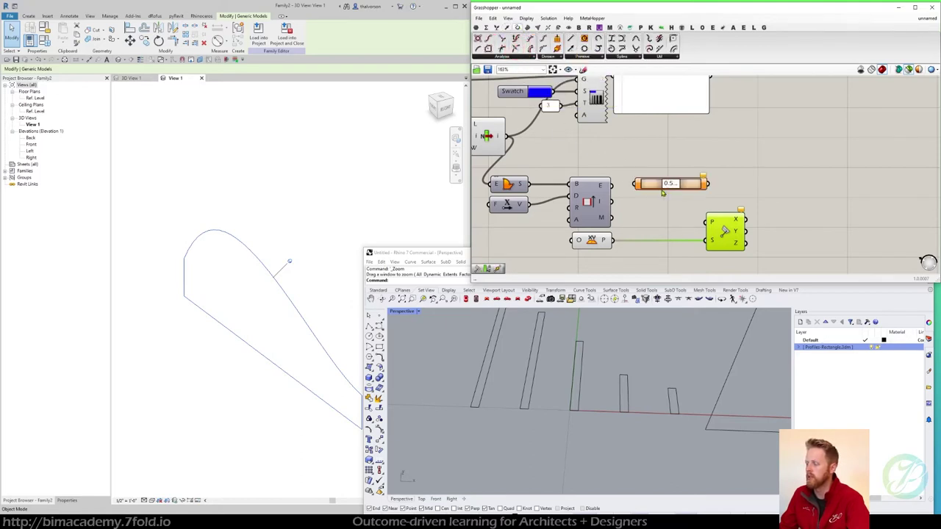
{"action": "left_click_drag", "start_coordinate": [650, 186], "coordinate": [650, 188]}
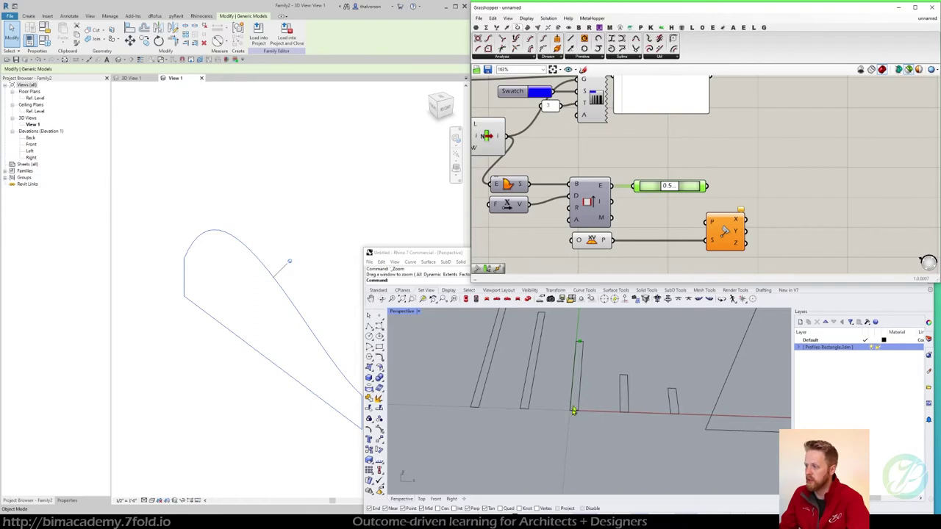
{"action": "scroll", "coordinate": [579, 349], "scroll_direction": "down", "scroll_amount": 2}
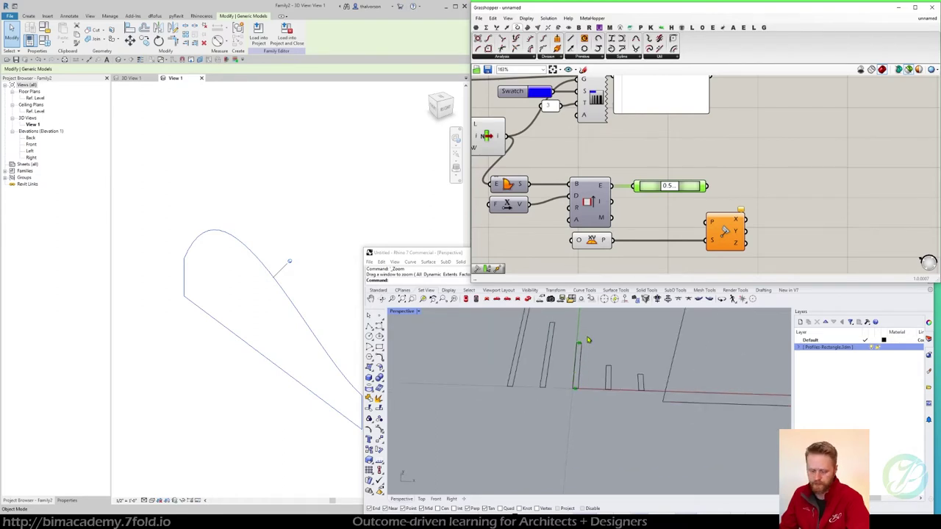
{"action": "right_click_drag", "start_coordinate": [587, 340], "coordinate": [583, 366], "text": "shift"}
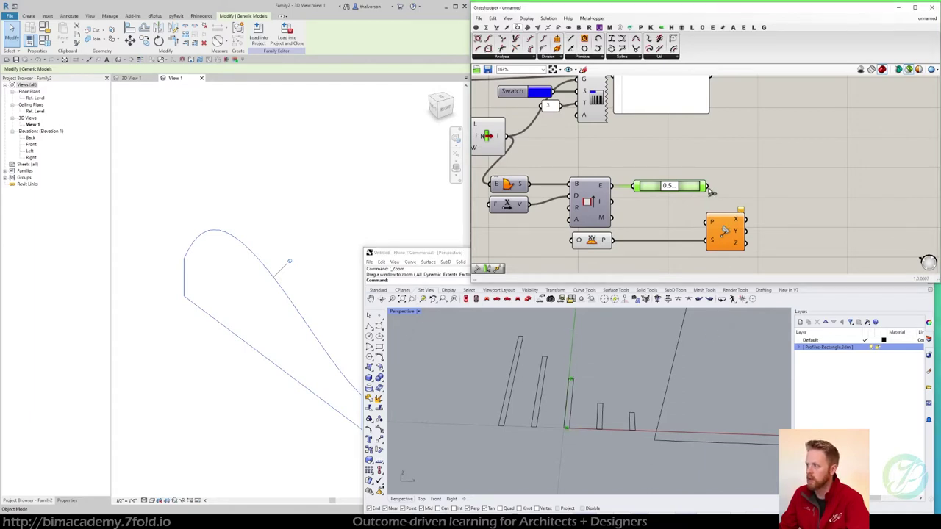
{"action": "left_click_drag", "start_coordinate": [712, 192], "coordinate": [710, 222]}
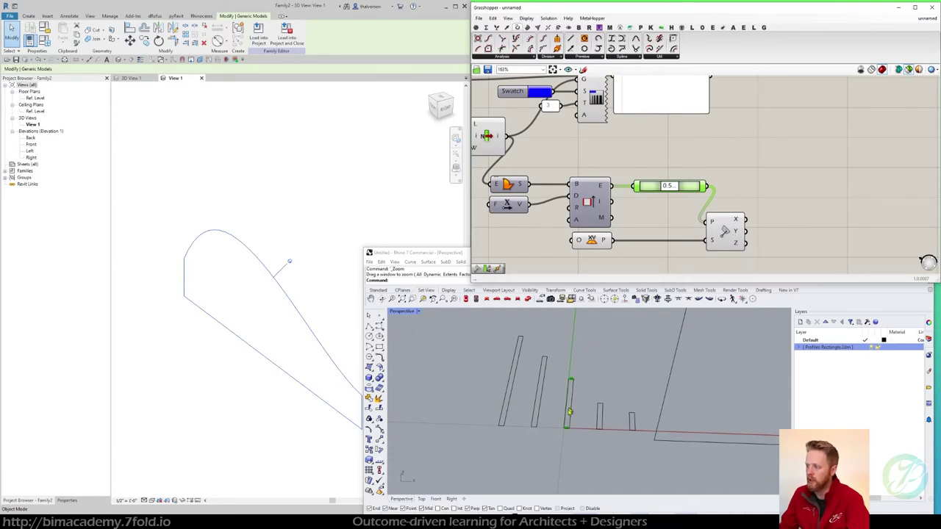
Add a panel beside Plane Coordinates and connect the Y output to it
{"action": "scroll", "coordinate": [574, 386], "scroll_direction": "down", "scroll_amount": 1}
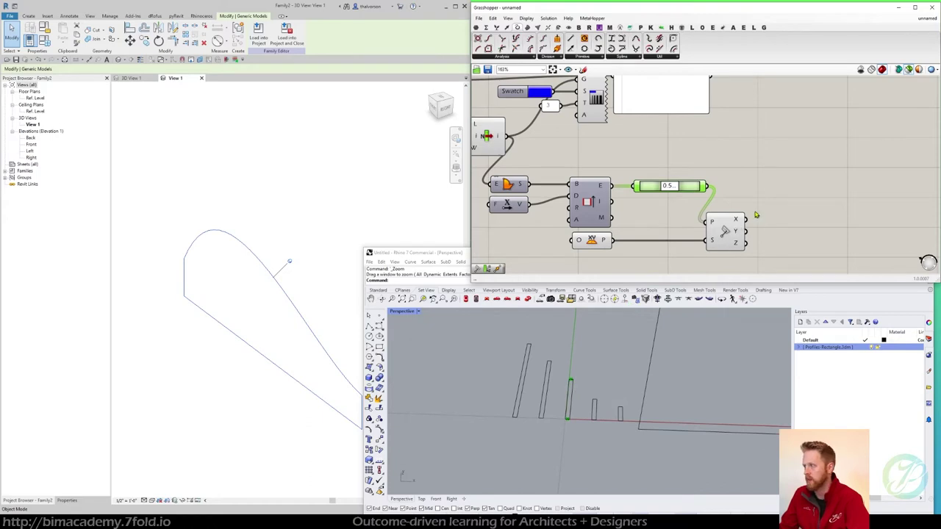
{"action": "right_click_drag", "start_coordinate": [797, 215], "coordinate": [750, 189]}
{"action": "double_click", "coordinate": [749, 186]}
{"action": "type", "text": "//"}
{"action": "key", "text": "Return"}
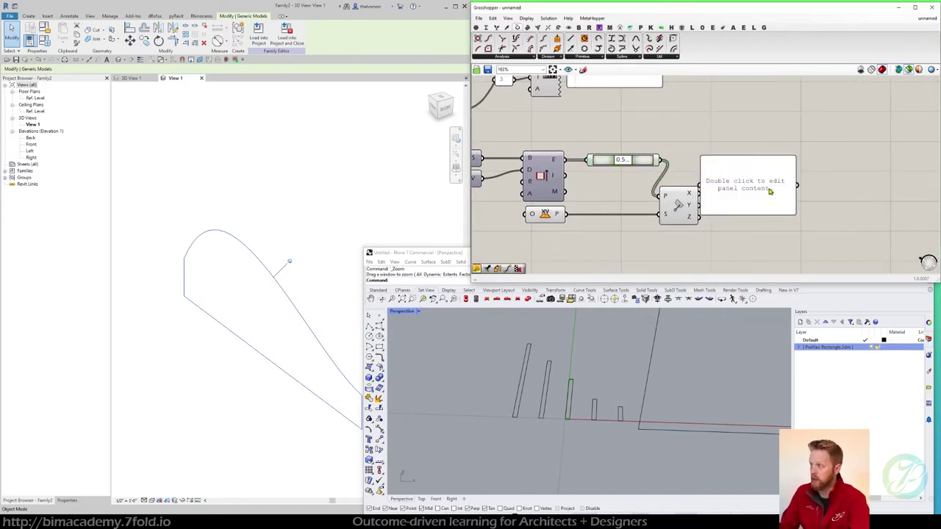
{"action": "left_click_drag", "start_coordinate": [770, 190], "coordinate": [804, 187]}
{"action": "left_click_drag", "start_coordinate": [701, 205], "coordinate": [734, 186]}
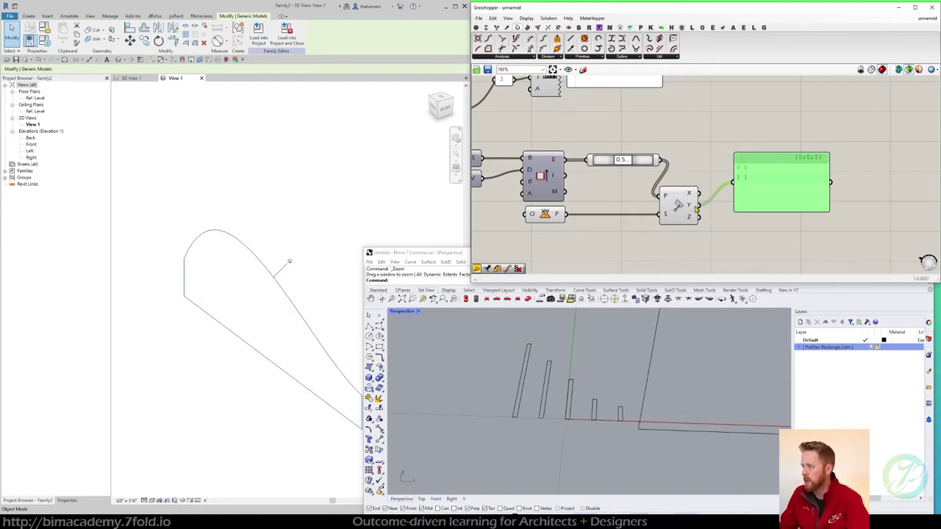
Set the profile name list to 1X18 and check the Y coordinates in the panel
{"action": "right_click_drag", "start_coordinate": [609, 201], "coordinate": [759, 212]}
{"action": "right_click_drag", "start_coordinate": [632, 105], "coordinate": [669, 149]}
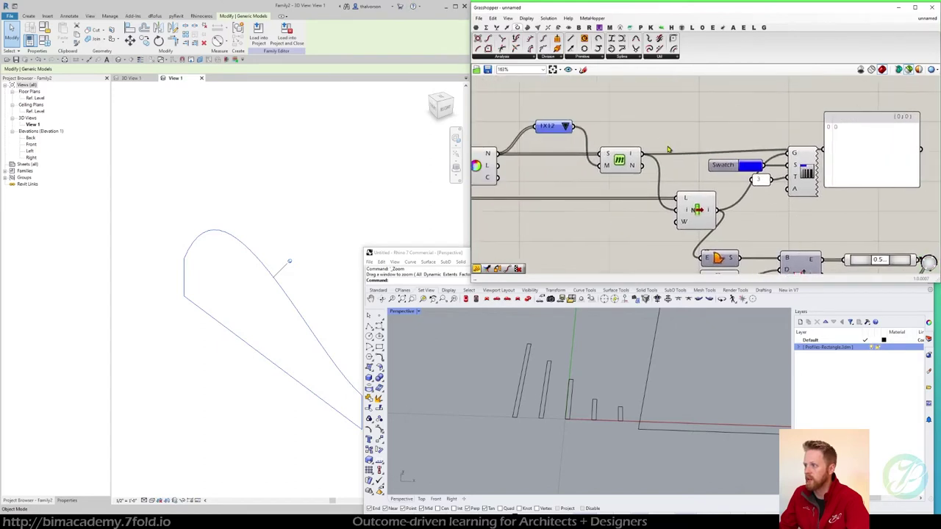
{"action": "left_click", "coordinate": [566, 128]}
{"action": "left_click", "coordinate": [586, 159]}
{"action": "right_click_drag", "start_coordinate": [778, 212], "coordinate": [563, 141]}
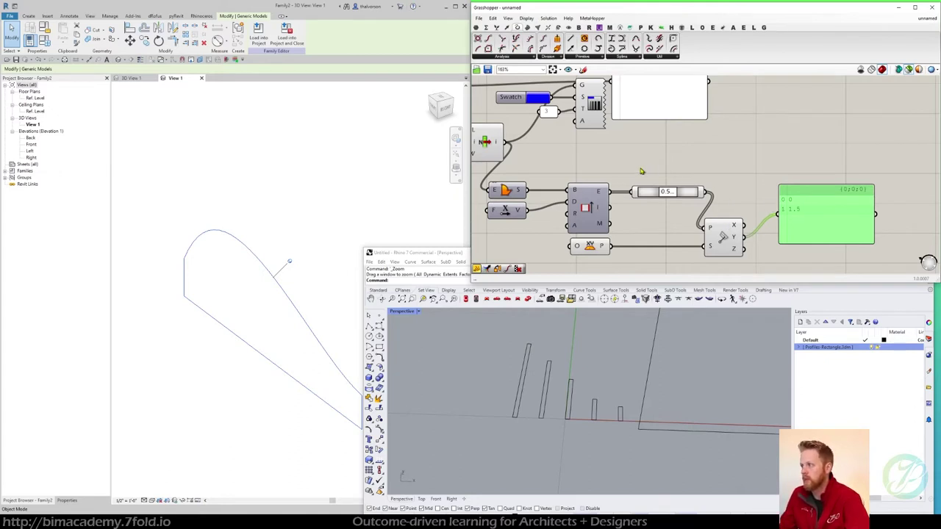
Set the profile name list to 1X24 and compare the panel's Y coordinates again
{"action": "right_click_drag", "start_coordinate": [608, 156], "coordinate": [769, 183]}
{"action": "right_click_drag", "start_coordinate": [567, 204], "coordinate": [654, 226]}
{"action": "left_click", "coordinate": [603, 110]}
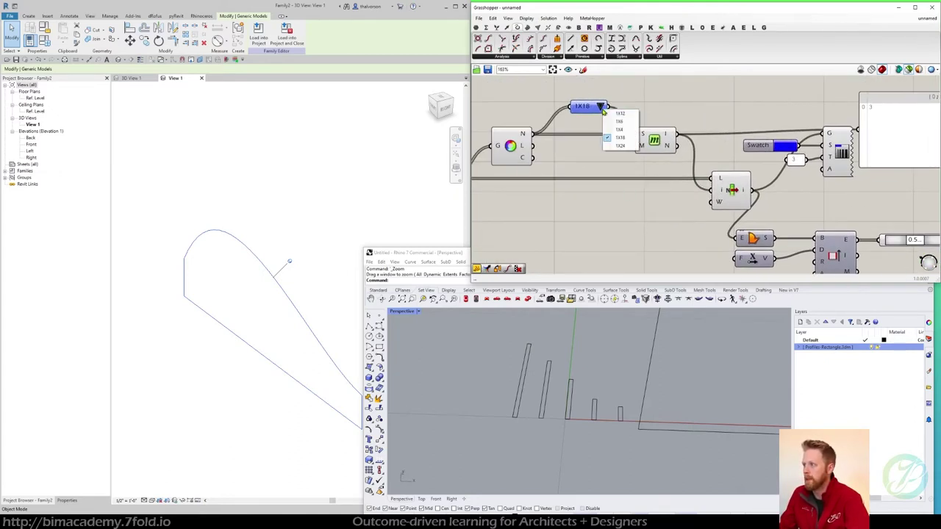
{"action": "left_click", "coordinate": [617, 145]}
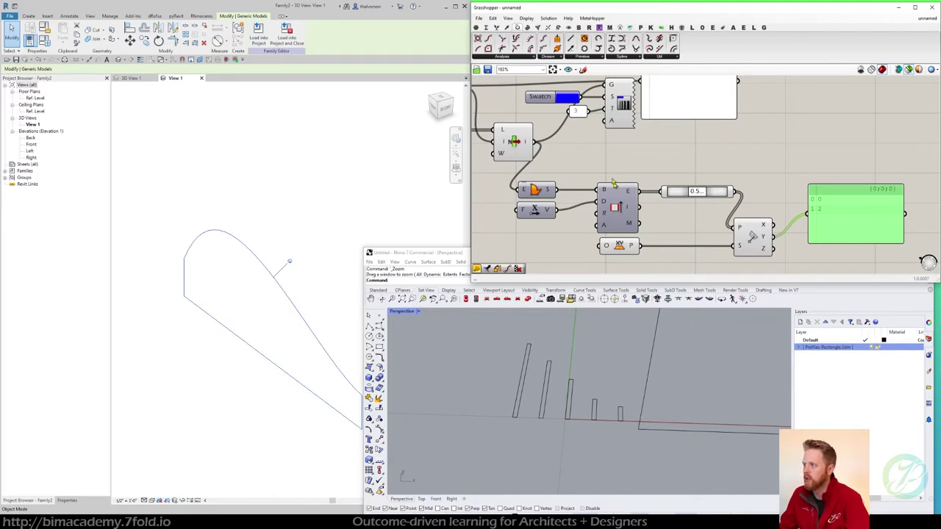
Restore the preview of unselected components, and turn off the preview of the new XY Plane component
{"action": "left_click", "coordinate": [909, 69]}
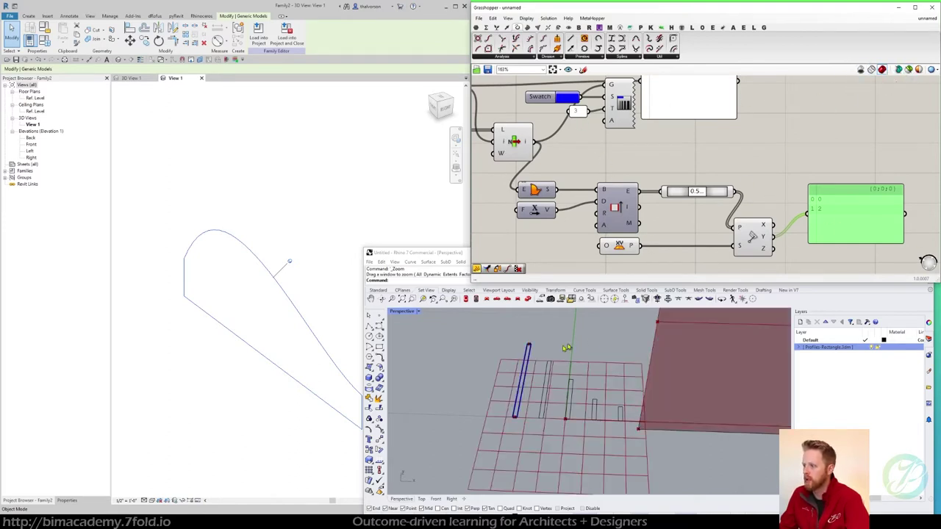
{"action": "left_click", "coordinate": [620, 246]}
{"action": "middle_click", "coordinate": [658, 168]}
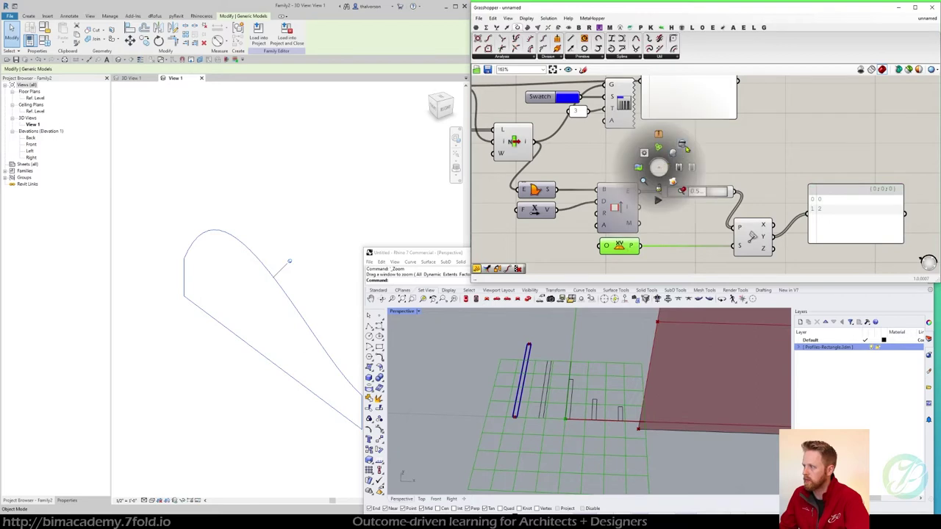
{"action": "left_click", "coordinate": [687, 148]}
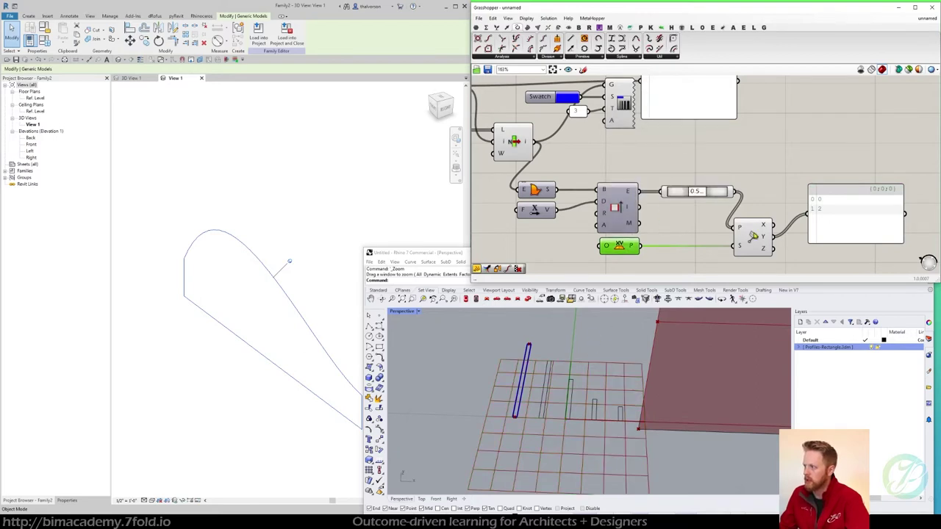
Set the profile name list to 1X12 and inspect the profile's edge midpoints in the Perspective view
{"action": "scroll", "coordinate": [664, 175], "scroll_direction": "down", "scroll_amount": 2}
{"action": "scroll", "coordinate": [661, 175], "scroll_direction": "down", "scroll_amount": 1}
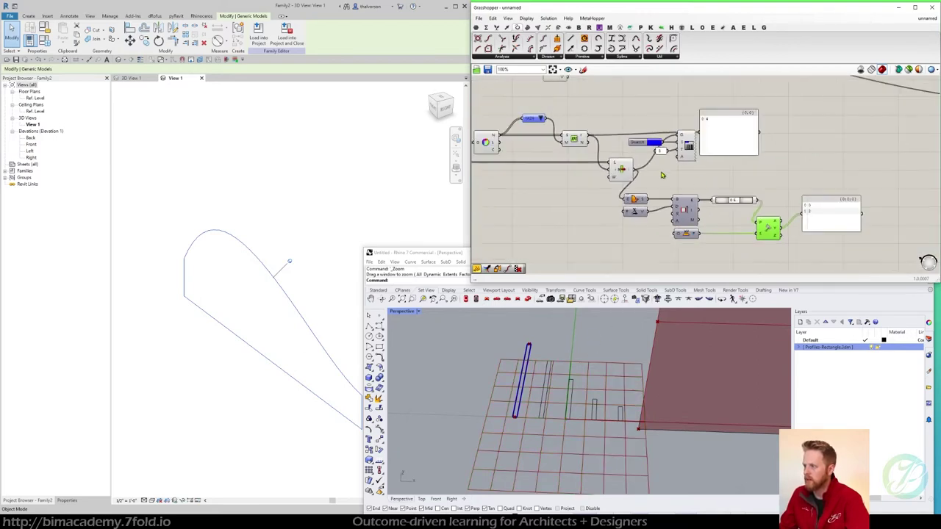
{"action": "right_click_drag", "start_coordinate": [572, 180], "coordinate": [670, 184]}
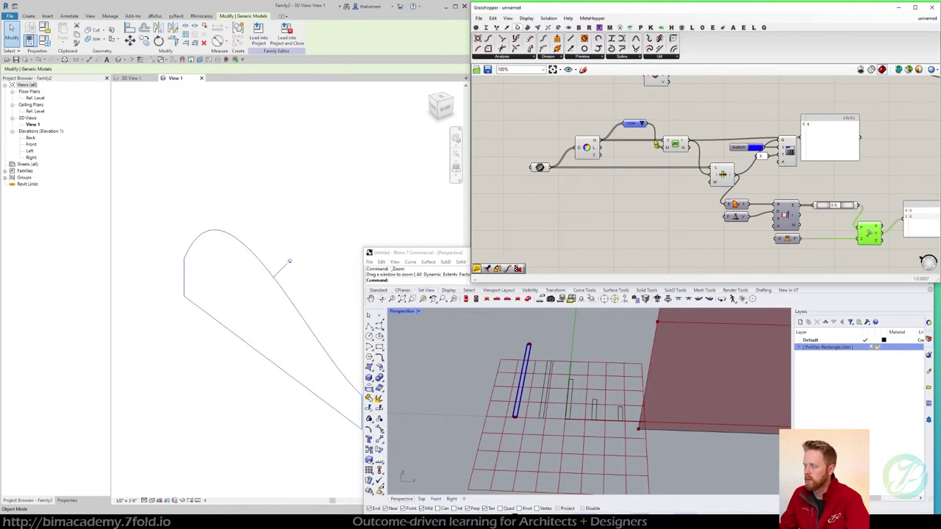
{"action": "left_click", "coordinate": [645, 124]}
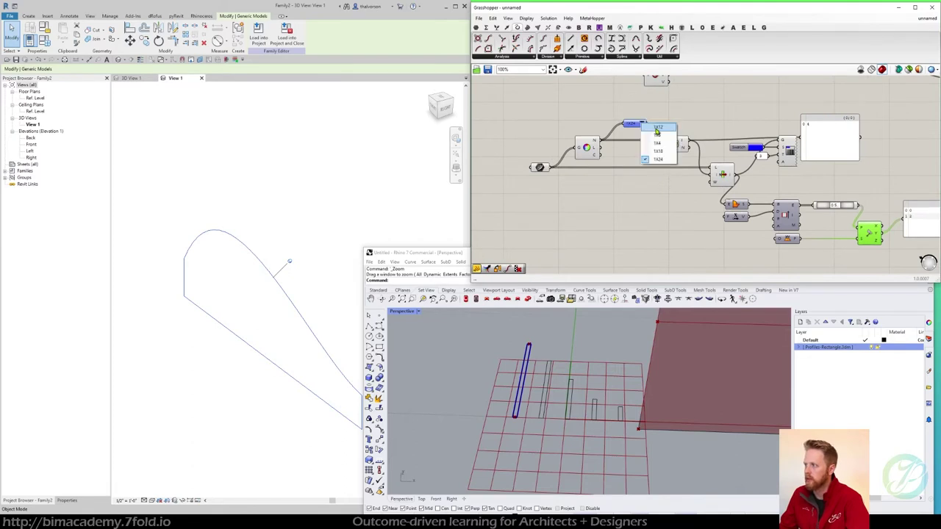
{"action": "left_click", "coordinate": [656, 131]}
{"action": "scroll", "coordinate": [577, 323], "scroll_direction": "up", "scroll_amount": 3}
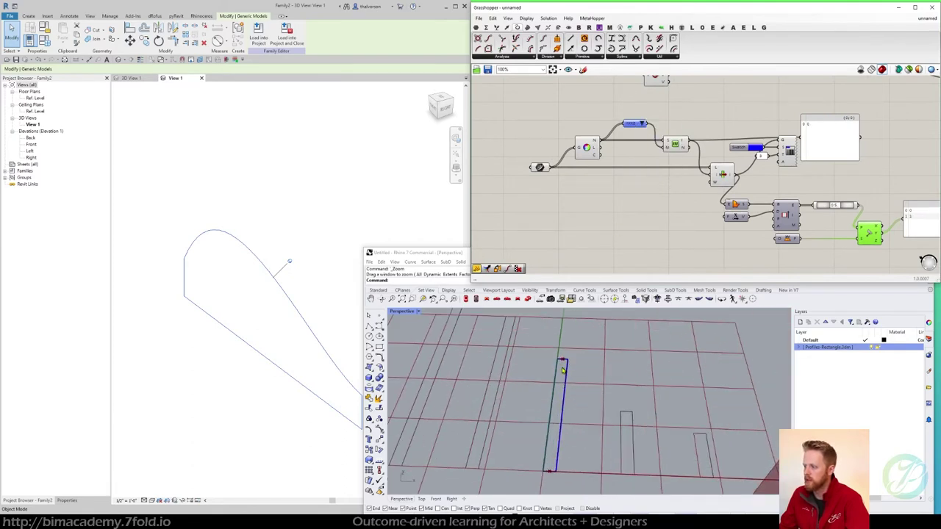
{"action": "scroll", "coordinate": [563, 371], "scroll_direction": "down", "scroll_amount": 4}
Add a Sort List component, connecting the Y coordinates as its keys (K) and the exploded edges to input A
{"action": "right_click_drag", "start_coordinate": [859, 173], "coordinate": [692, 153]}
{"action": "left_click_drag", "start_coordinate": [783, 204], "coordinate": [810, 213]}
{"action": "double_click", "coordinate": [754, 191]}
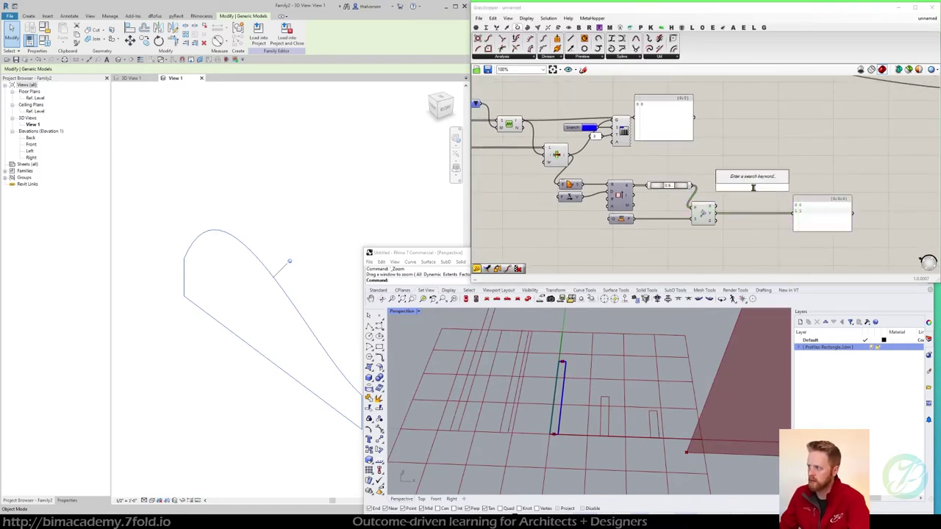
{"action": "type", "text": "sort"}
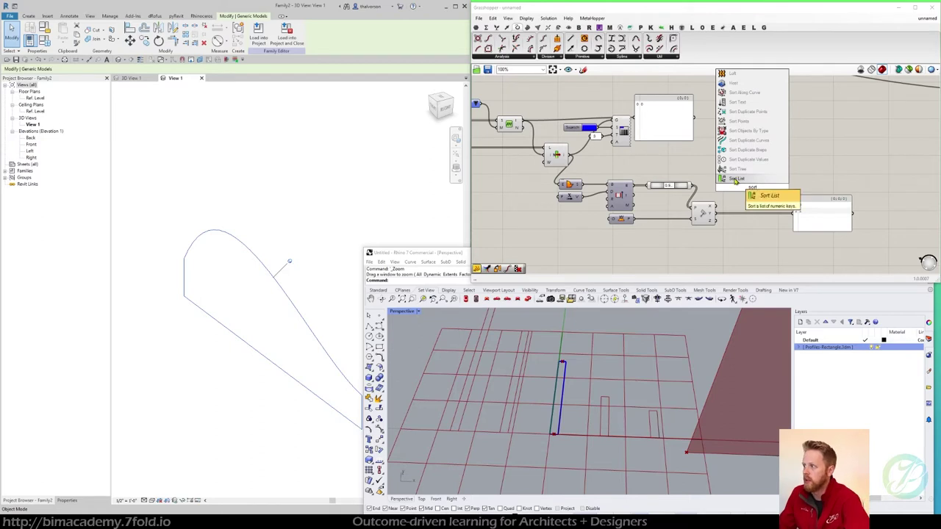
{"action": "left_click", "coordinate": [737, 179]}
{"action": "scroll", "coordinate": [743, 189], "scroll_direction": "up", "scroll_amount": 2}
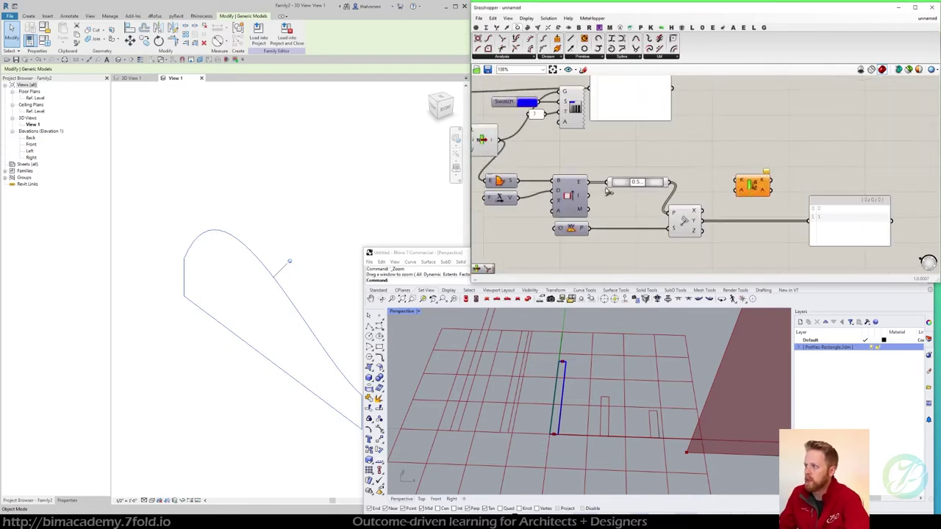
{"action": "left_click_drag", "start_coordinate": [589, 183], "coordinate": [730, 257]}
{"action": "left_click_drag", "start_coordinate": [704, 221], "coordinate": [720, 246]}
Add a List Item component, feed it the sorted A output, and check which profile edge it extracts
{"action": "right_click_drag", "start_coordinate": [738, 198], "coordinate": [698, 178]}
{"action": "double_click", "coordinate": [741, 240]}
{"action": "type", "text": "item"}
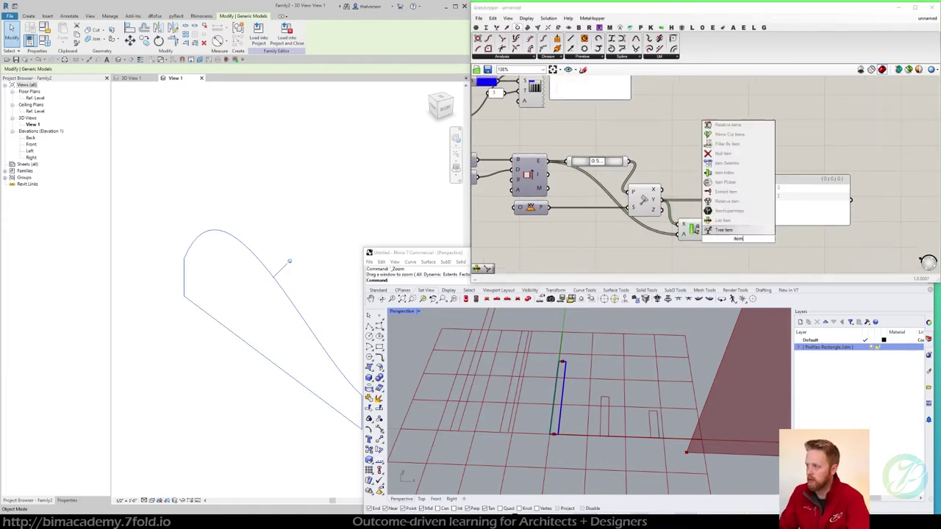
{"action": "key", "text": "Return"}
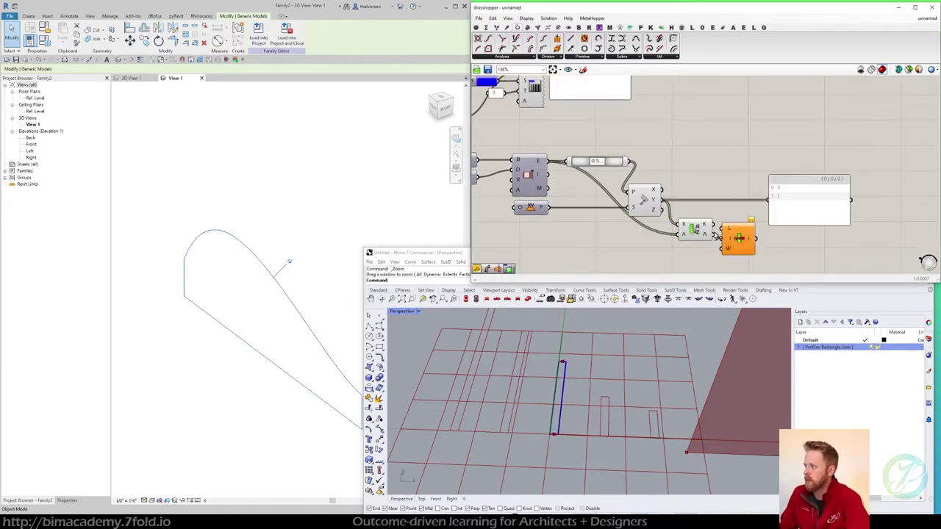
{"action": "left_click_drag", "start_coordinate": [738, 236], "coordinate": [740, 245]}
{"action": "scroll", "coordinate": [557, 451], "scroll_direction": "up", "scroll_amount": 3}
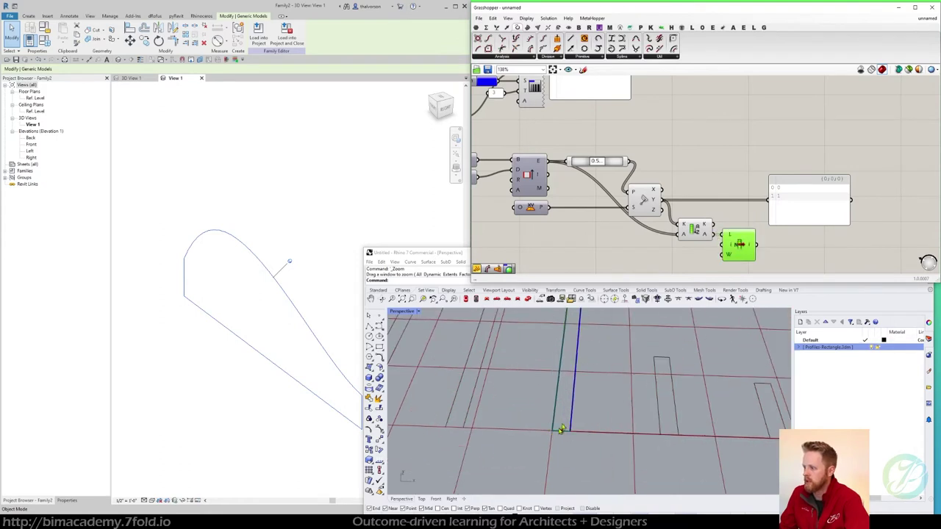
{"action": "scroll", "coordinate": [553, 429], "scroll_direction": "down", "scroll_amount": 6}
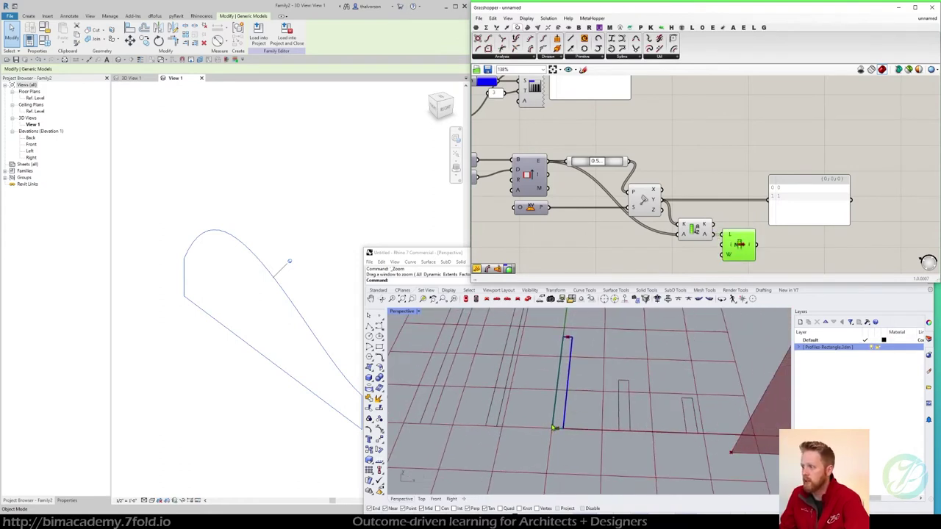
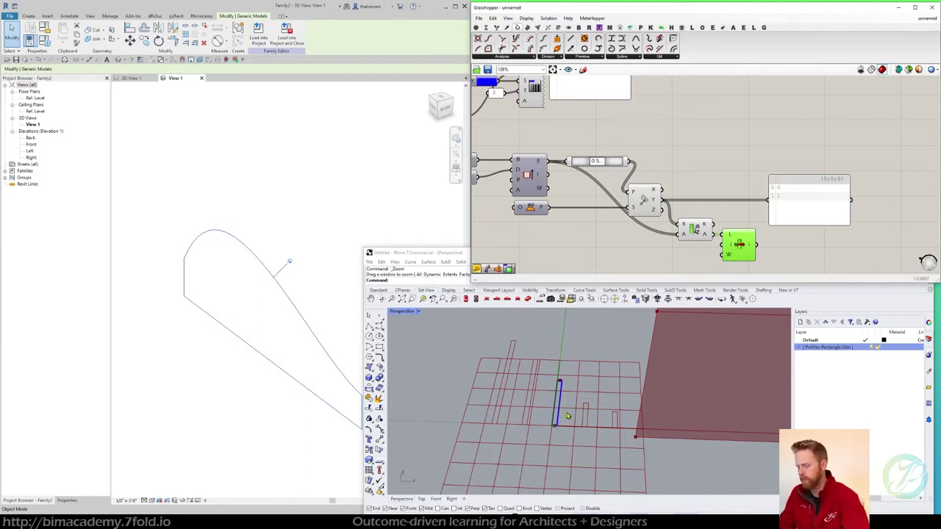
Add input B to Sort List and connect the edge midpoints from Point On Curve to it
{"action": "scroll", "coordinate": [628, 245], "scroll_direction": "down", "scroll_amount": 1}
{"action": "scroll", "coordinate": [628, 245], "scroll_direction": "down", "scroll_amount": 1}
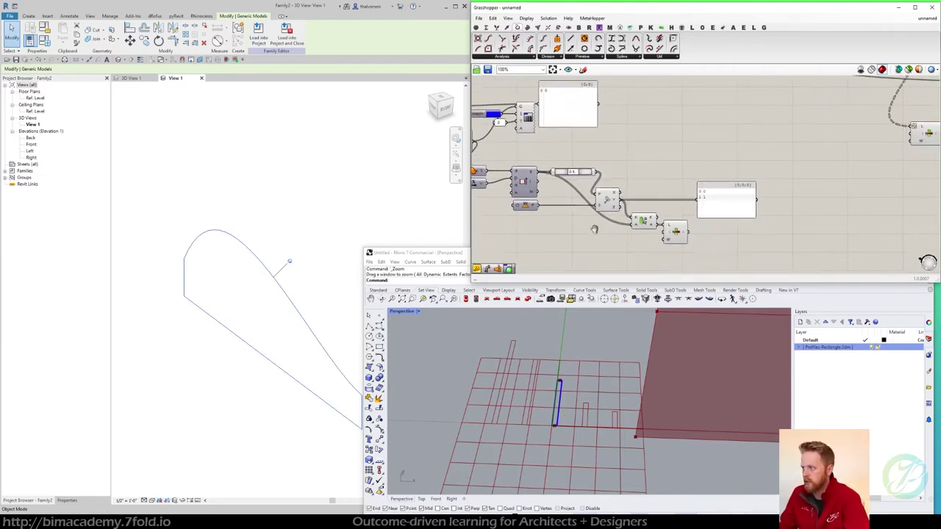
{"action": "left_click", "coordinate": [669, 228]}
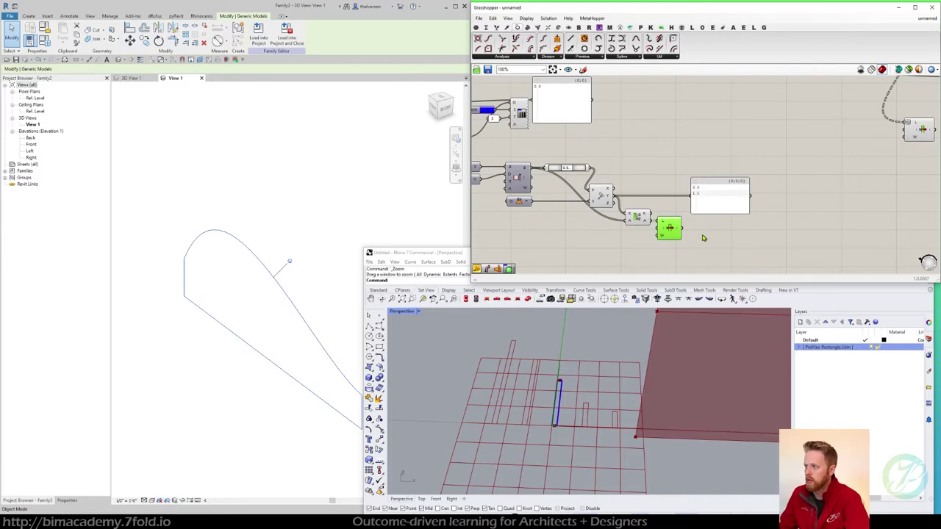
{"action": "scroll", "coordinate": [632, 225], "scroll_direction": "up", "scroll_amount": 4}
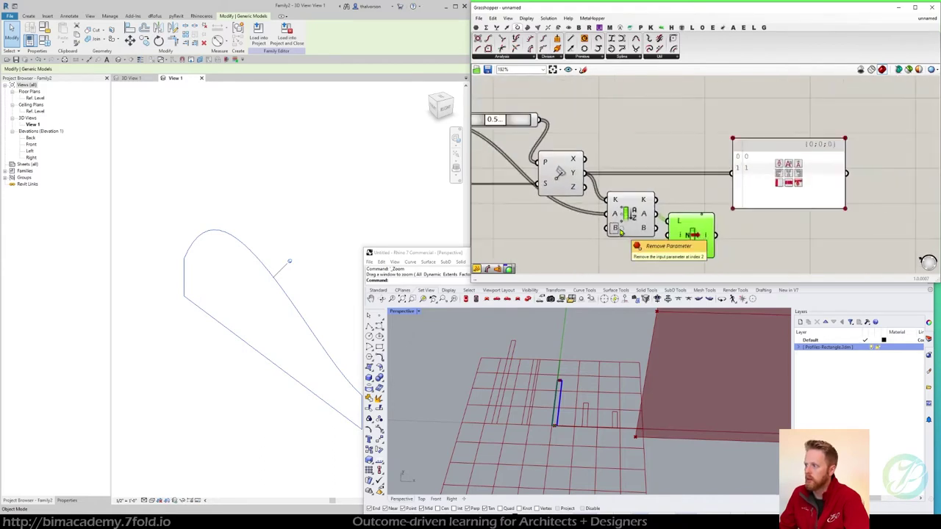
{"action": "scroll", "coordinate": [638, 238], "scroll_direction": "down", "scroll_amount": 2}
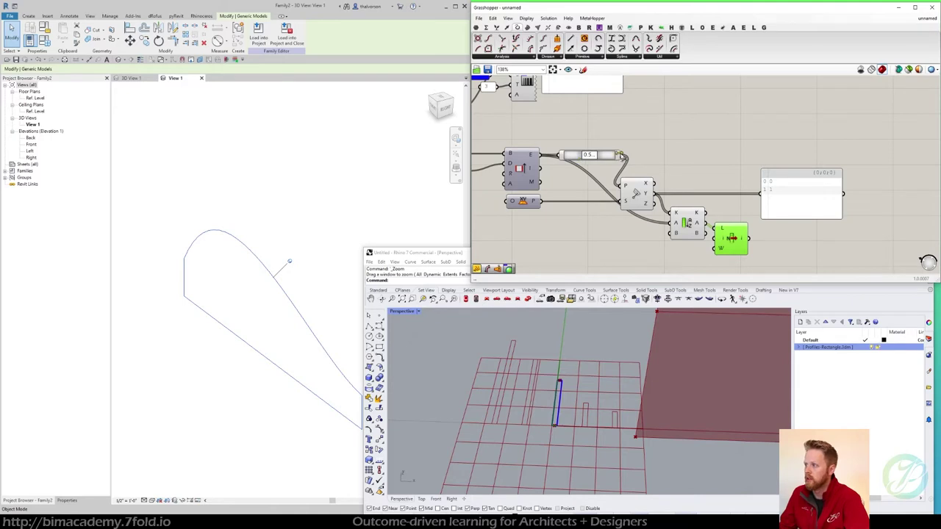
{"action": "left_click_drag", "start_coordinate": [623, 157], "coordinate": [664, 141]}
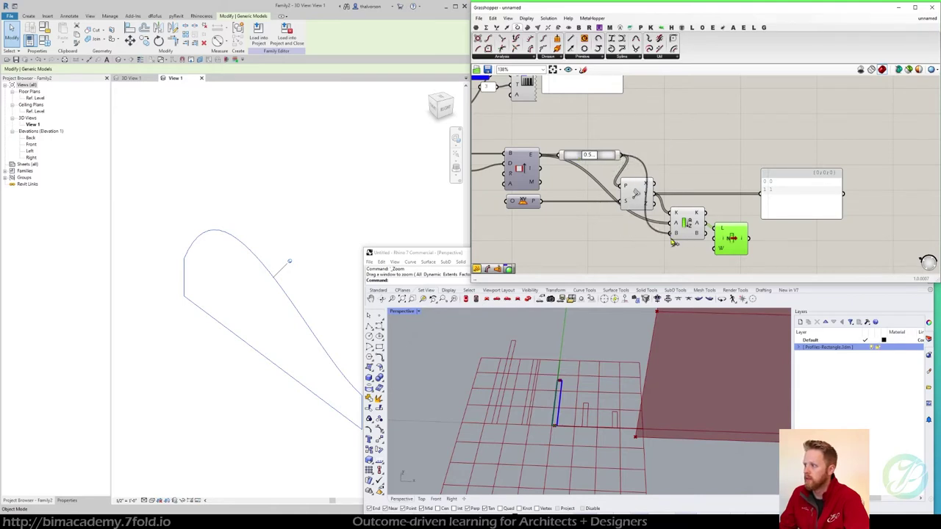
{"action": "right_click_drag", "start_coordinate": [700, 219], "coordinate": [655, 194]}
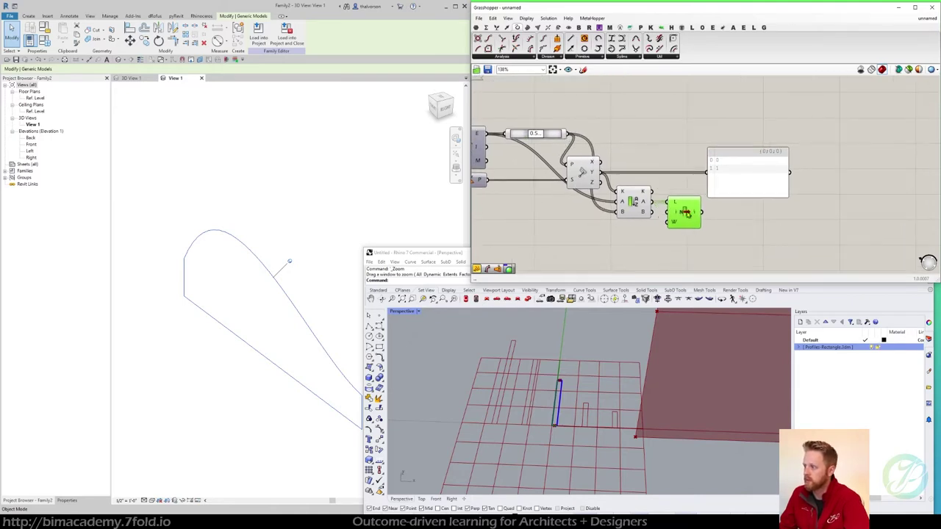
Rename the List Item component on the sorted A output as Curves
{"action": "right_click", "coordinate": [687, 212]}
{"action": "left_click", "coordinate": [769, 217]}
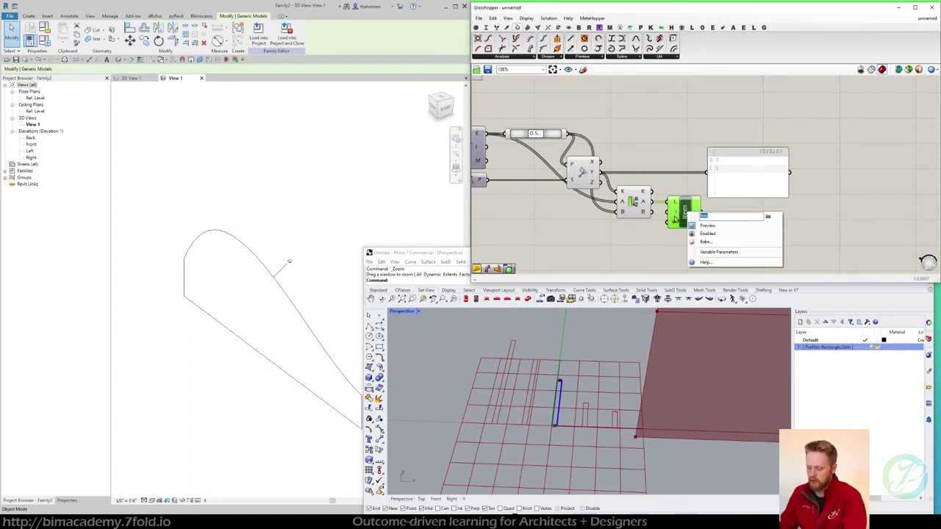
{"action": "type", "text": "Curves"}
{"action": "key", "text": "Return"}
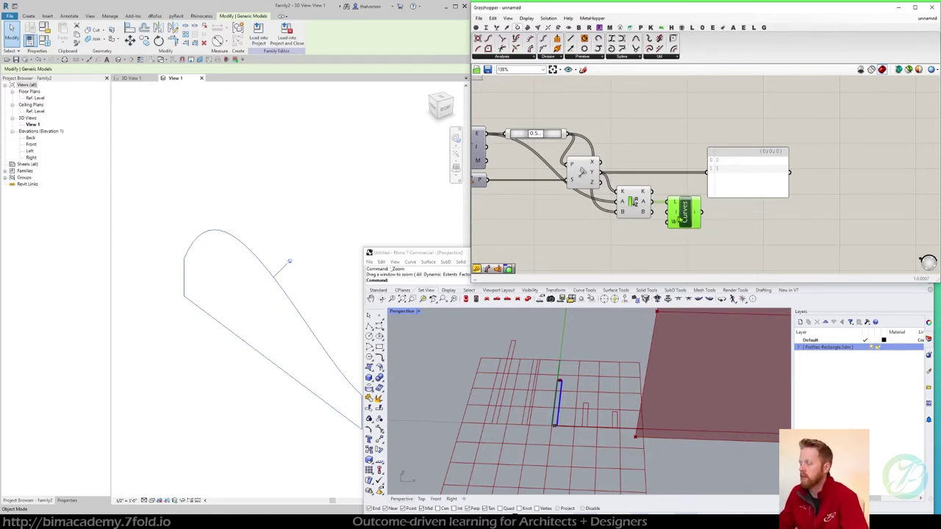
Duplicate the Curves List Item below the original, connect the copy to sorted output B, and rename it Points
{"action": "left_click_drag", "start_coordinate": [687, 219], "coordinate": [687, 254], "text": "alt"}
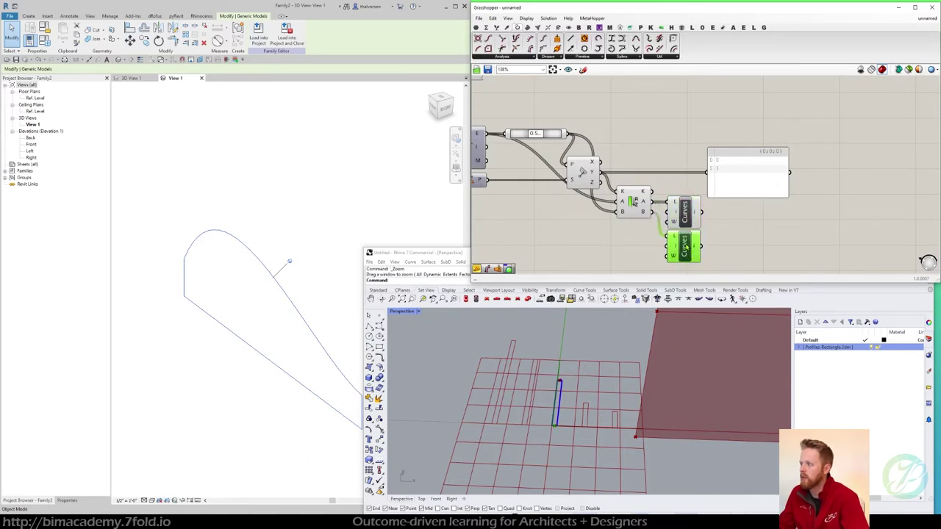
{"action": "right_click", "coordinate": [684, 248]}
{"action": "left_click_drag", "start_coordinate": [748, 249], "coordinate": [639, 253]}
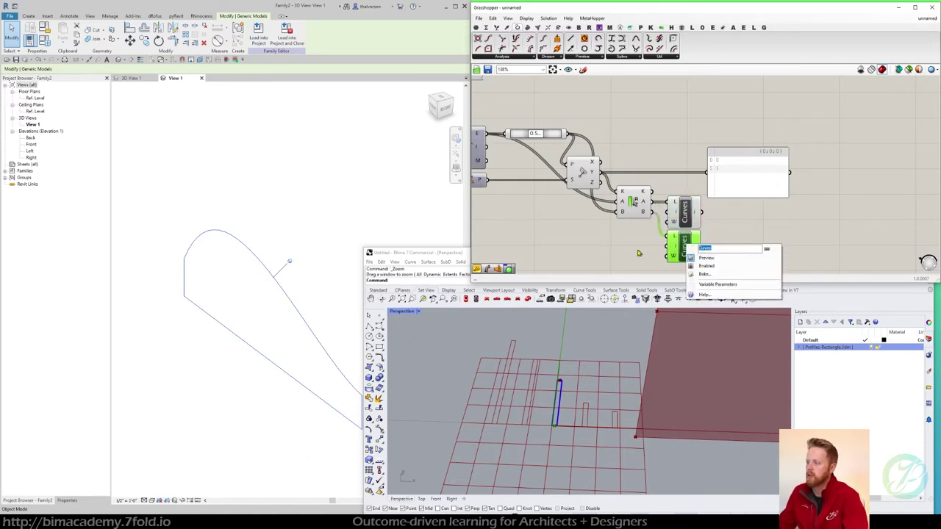
{"action": "type", "text": "Points"}
{"action": "key", "text": "Return"}
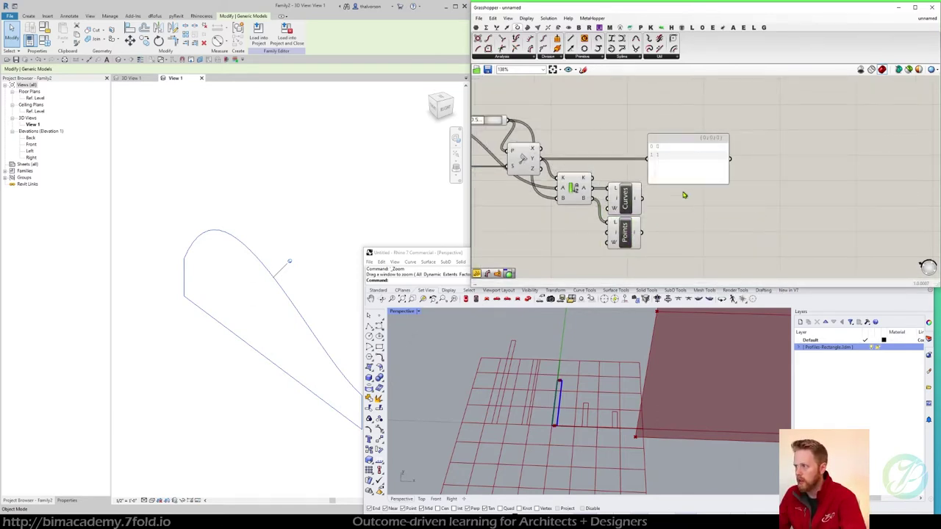
Add a Construct Plane component beside the Points list item and connect the extracted point as its origin
{"action": "right_click_drag", "start_coordinate": [684, 194], "coordinate": [737, 194]}
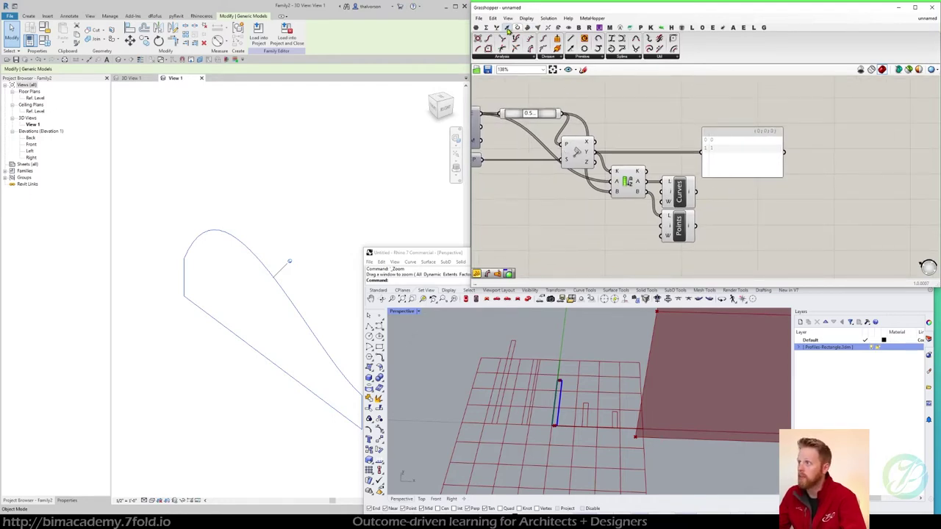
{"action": "left_click", "coordinate": [506, 28]}
{"action": "left_click", "coordinate": [547, 57]}
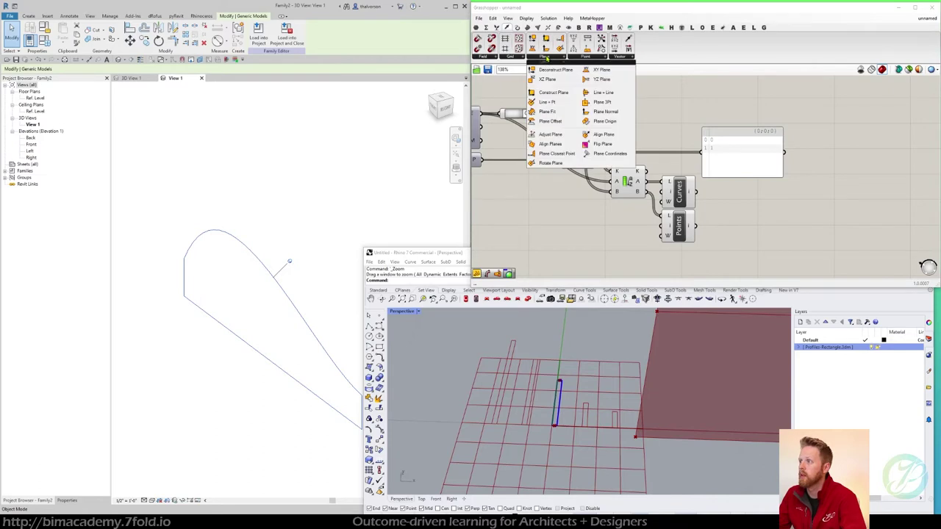
{"action": "left_click_drag", "start_coordinate": [551, 93], "coordinate": [767, 218]}
{"action": "left_click", "coordinate": [686, 230]}
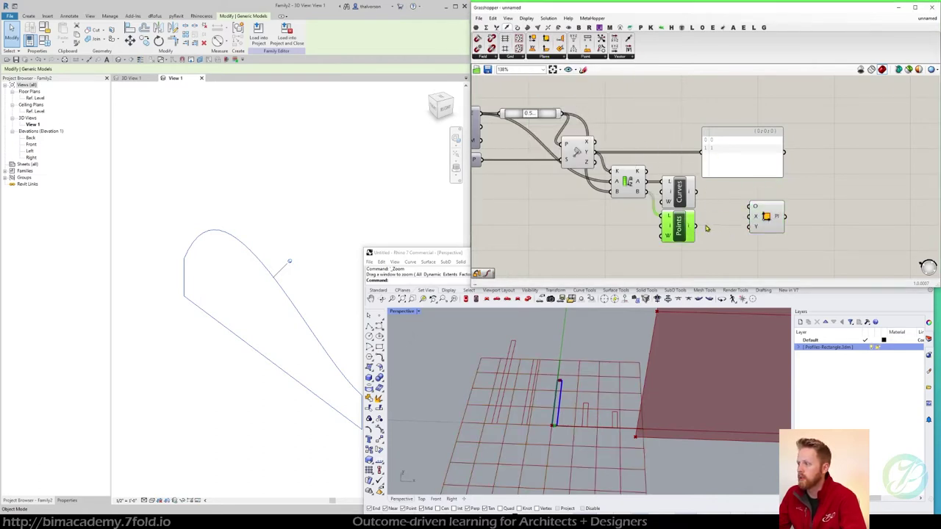
{"action": "left_click_drag", "start_coordinate": [697, 229], "coordinate": [750, 236]}
{"action": "left_click", "coordinate": [768, 216]}
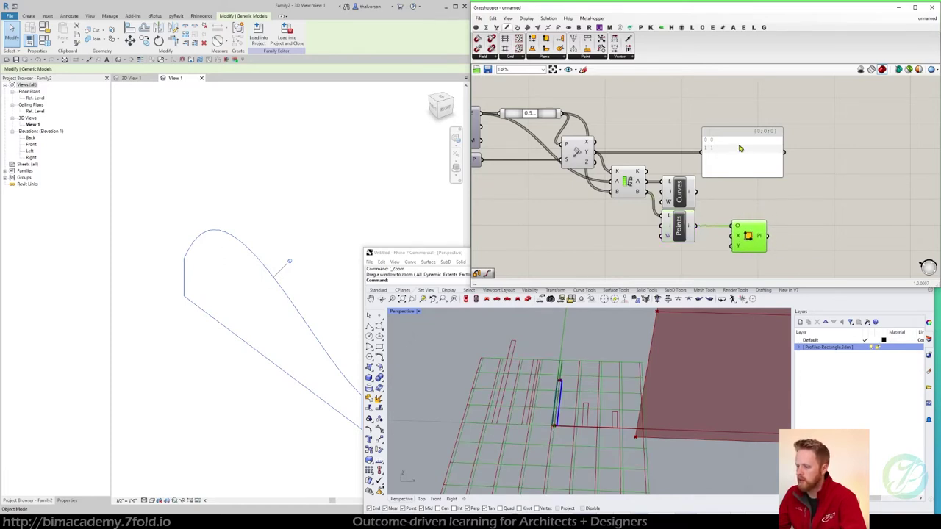
Move the Y coordinates panel farther away to clear space around the Construct Plane component
{"action": "right_click_drag", "start_coordinate": [772, 140], "coordinate": [681, 138]}
{"action": "left_click_drag", "start_coordinate": [681, 156], "coordinate": [795, 149]}
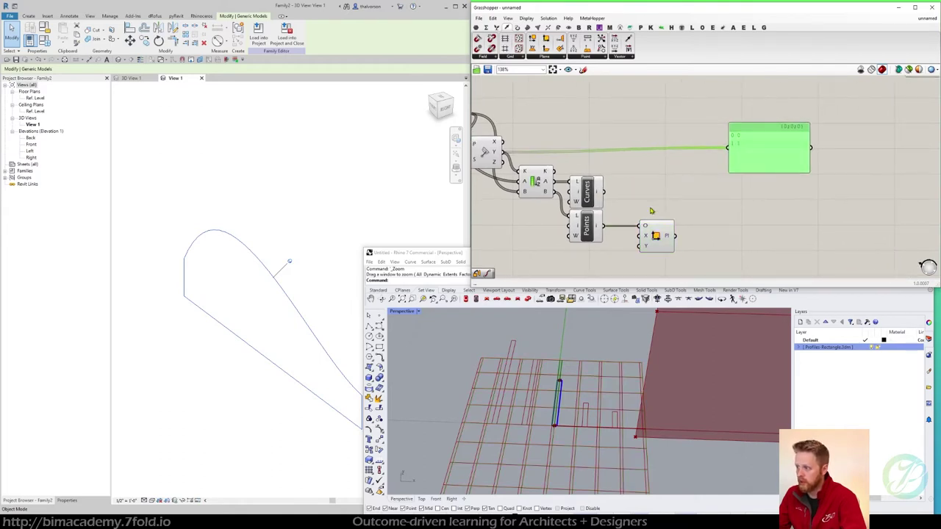
{"action": "right_click_drag", "start_coordinate": [657, 210], "coordinate": [721, 195]}
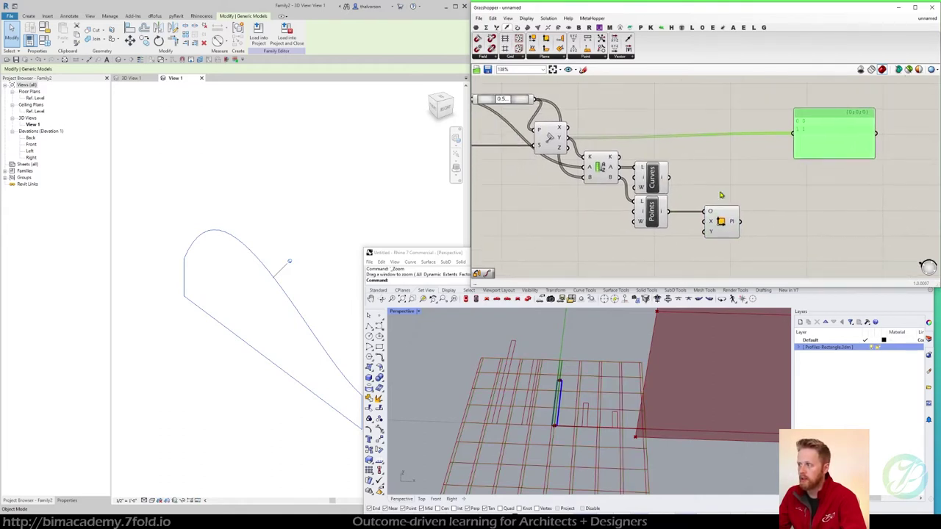
Reduce the preview plane size to 0.5 and check the constructed plane at the profile's lower edge
{"action": "left_click", "coordinate": [719, 222]}
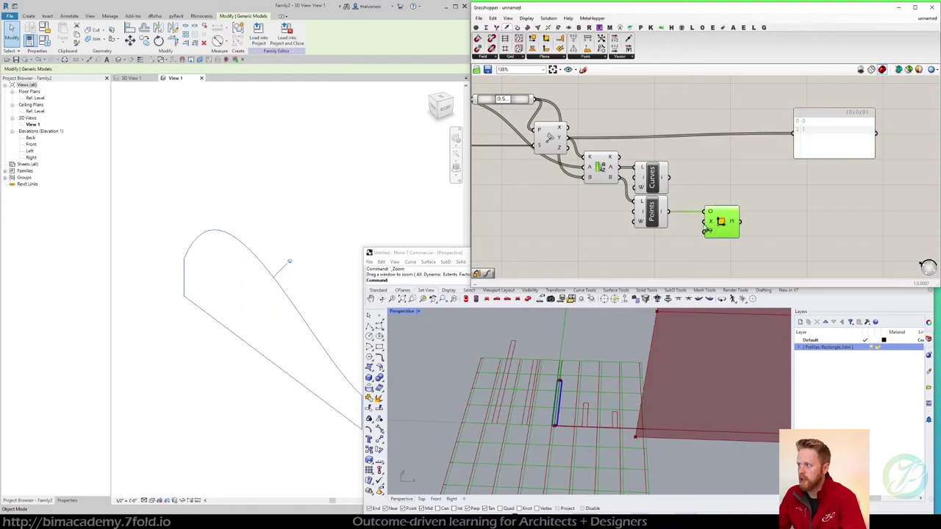
{"action": "middle_click", "coordinate": [717, 175]}
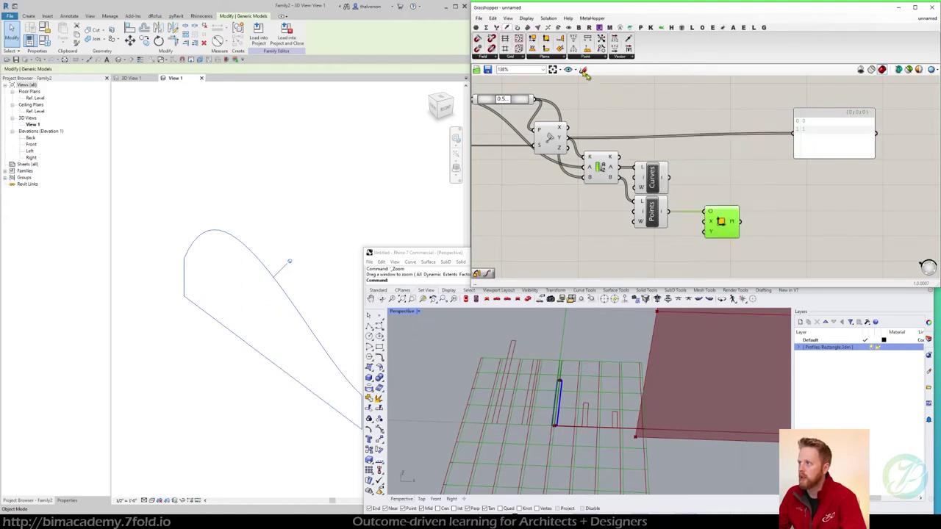
{"action": "left_click", "coordinate": [528, 18]}
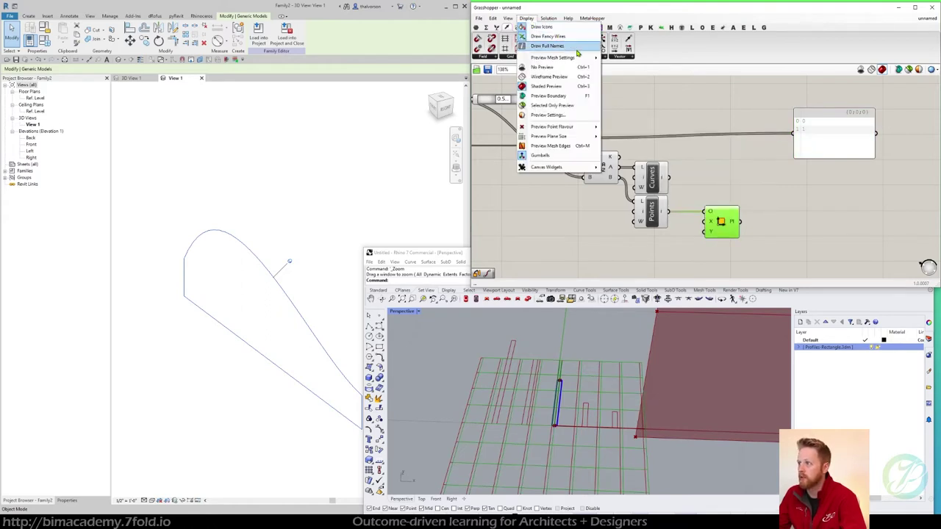
{"action": "mouse_move", "coordinate": [591, 138]}
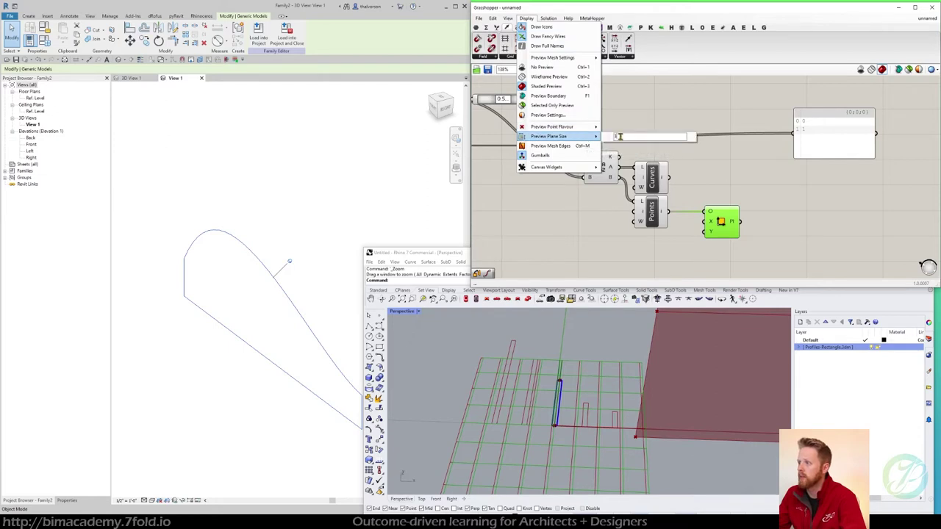
{"action": "type", "text": "1"}
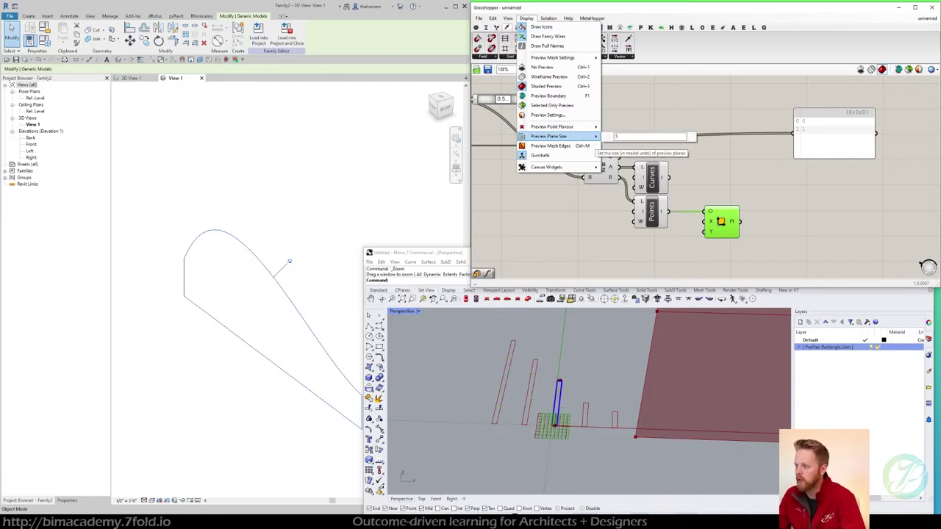
{"action": "scroll", "coordinate": [554, 436], "scroll_direction": "up", "scroll_amount": 6}
{"action": "left_click", "coordinate": [636, 259]}
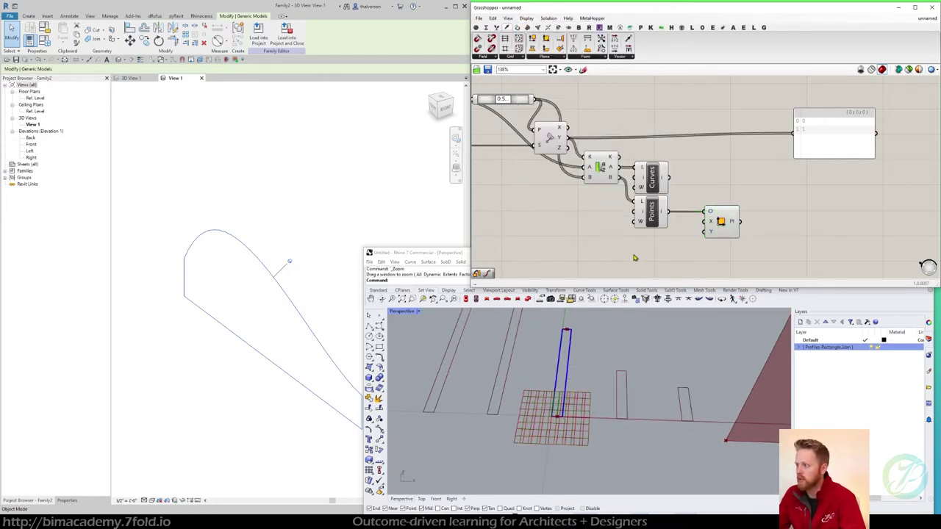
Connect the constructed plane at the profile's edge midpoint to the Orient component's source plane input A
{"action": "left_click", "coordinate": [722, 228]}
{"action": "scroll", "coordinate": [683, 228], "scroll_direction": "down", "scroll_amount": 5}
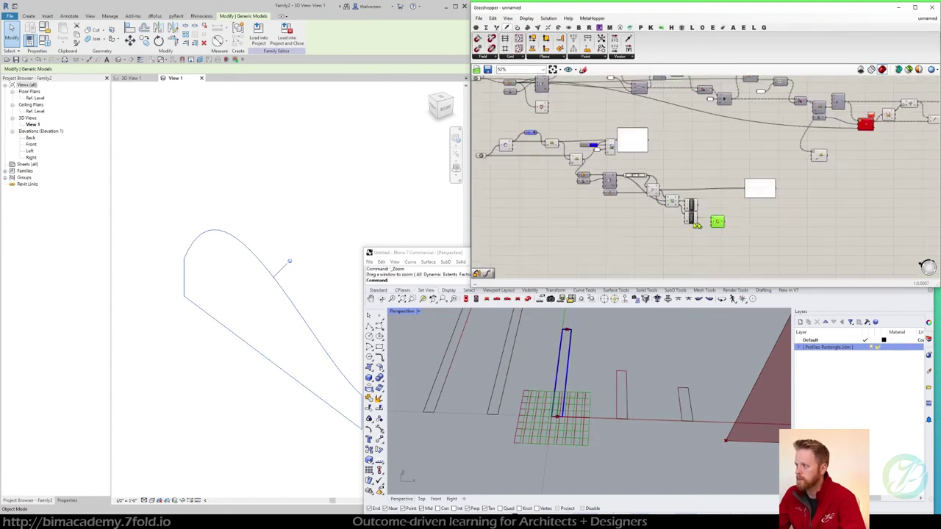
{"action": "scroll", "coordinate": [671, 226], "scroll_direction": "up", "scroll_amount": 3}
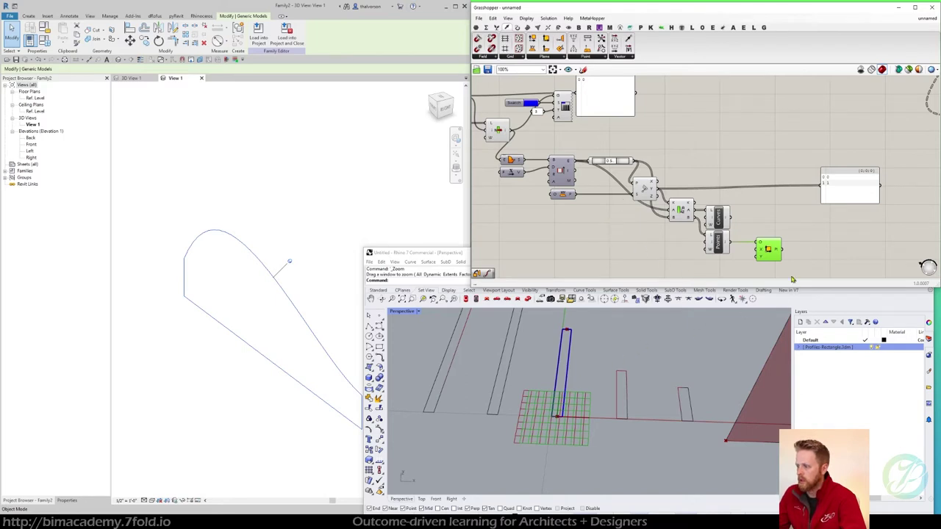
{"action": "right_click_drag", "start_coordinate": [815, 245], "coordinate": [618, 232]}
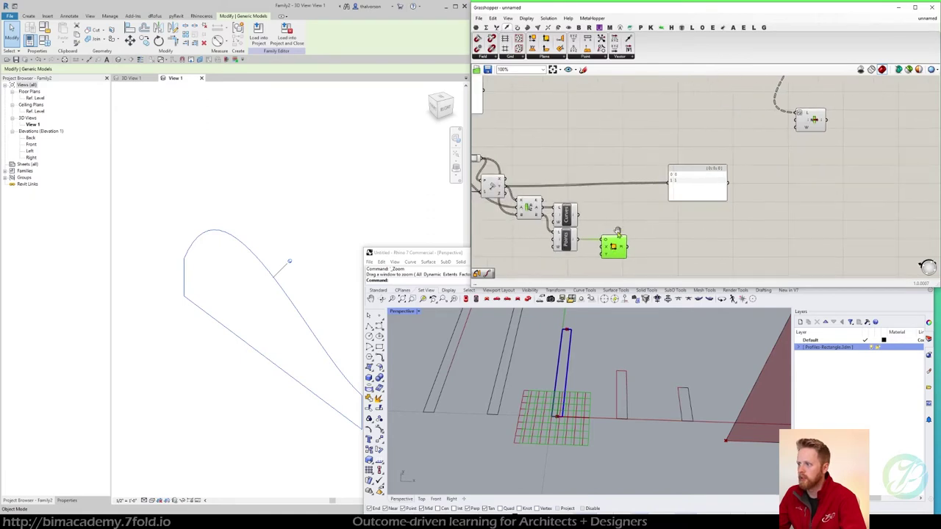
{"action": "scroll", "coordinate": [657, 243], "scroll_direction": "down", "scroll_amount": 6}
{"action": "left_click_drag", "start_coordinate": [629, 249], "coordinate": [765, 194]}
{"action": "scroll", "coordinate": [797, 213], "scroll_direction": "up", "scroll_amount": 4}
{"action": "scroll", "coordinate": [798, 214], "scroll_direction": "up", "scroll_amount": 1}
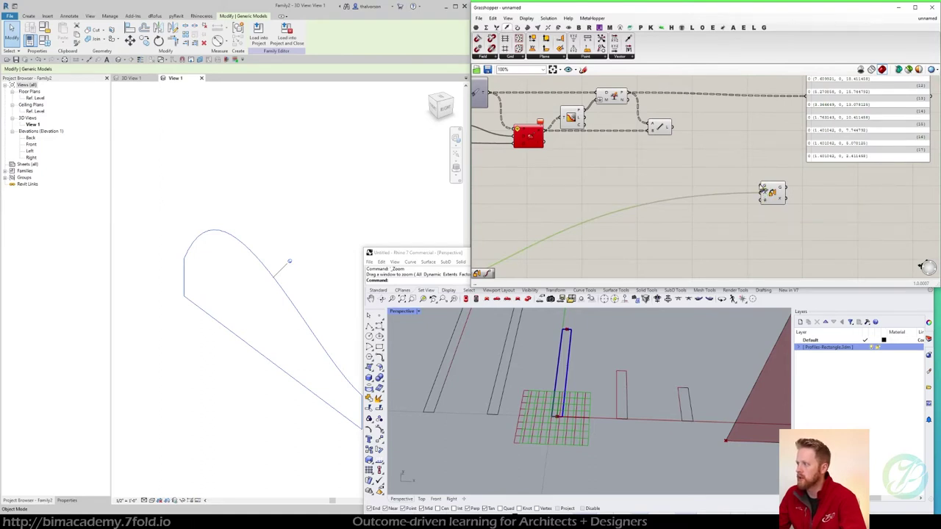
Connect the List Item that extracts the board profile to the Orient component's geometry input G and check both source connections
{"action": "scroll", "coordinate": [763, 189], "scroll_direction": "down", "scroll_amount": 6}
{"action": "left_click_drag", "start_coordinate": [763, 188], "coordinate": [545, 156]}
{"action": "scroll", "coordinate": [621, 219], "scroll_direction": "up", "scroll_amount": 5}
{"action": "scroll", "coordinate": [629, 228], "scroll_direction": "down", "scroll_amount": 4}
{"action": "scroll", "coordinate": [537, 177], "scroll_direction": "up", "scroll_amount": 5}
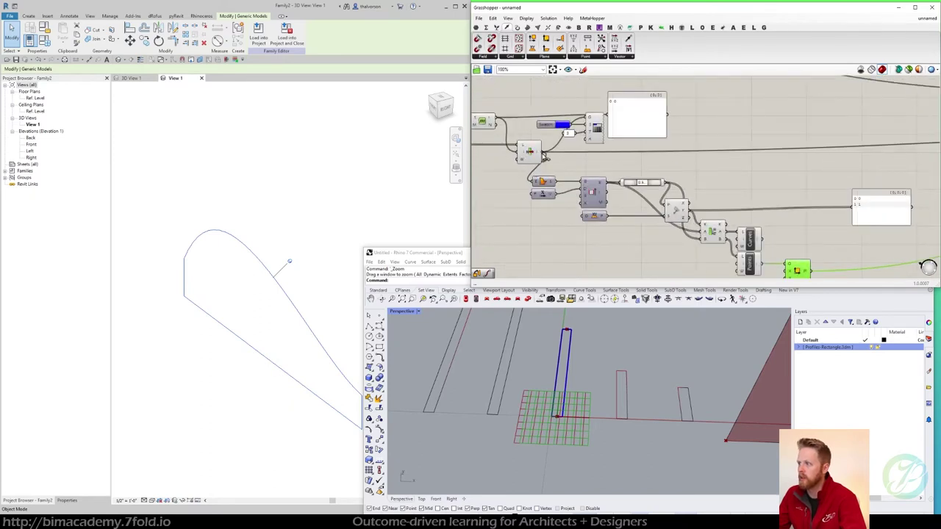
{"action": "right_click_drag", "start_coordinate": [553, 152], "coordinate": [586, 156]}
{"action": "left_click", "coordinate": [564, 160]}
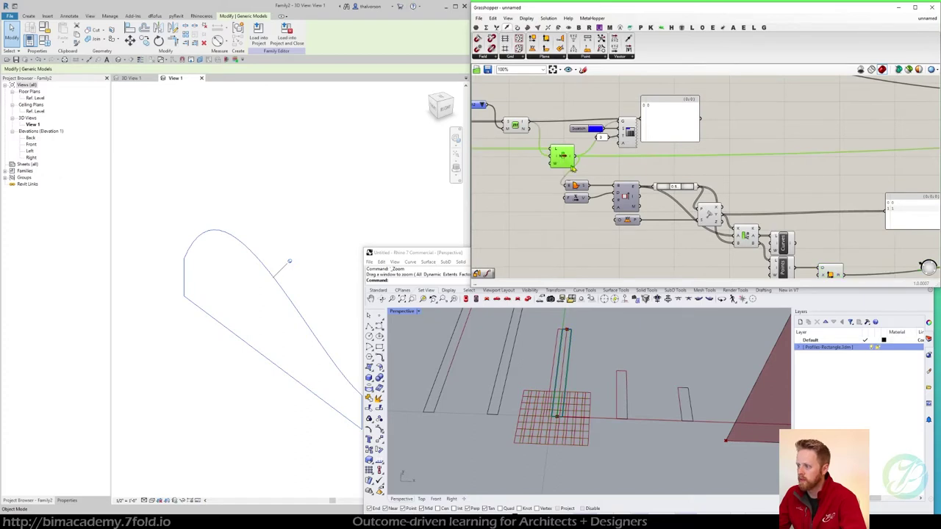
{"action": "left_click", "coordinate": [537, 241]}
{"action": "scroll", "coordinate": [537, 241], "scroll_direction": "down", "scroll_amount": 4}
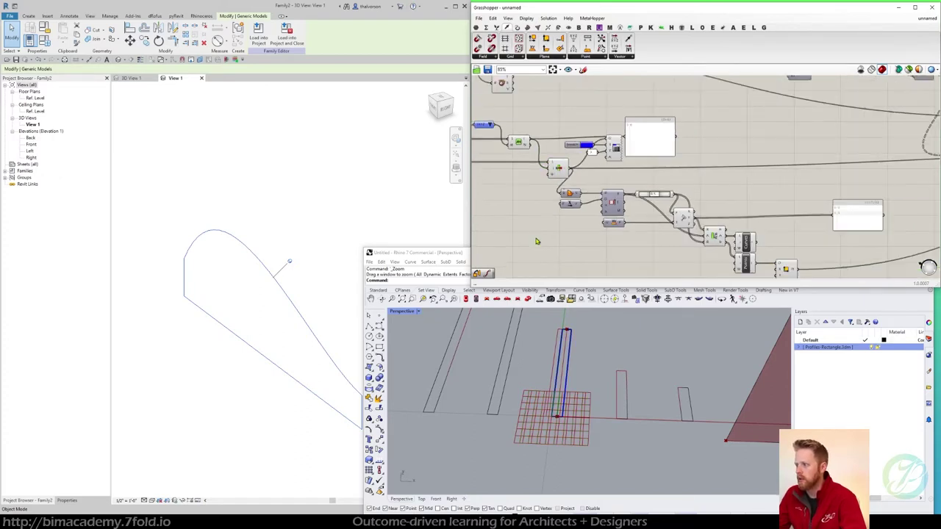
{"action": "scroll", "coordinate": [904, 201], "scroll_direction": "up", "scroll_amount": 3}
{"action": "left_click", "coordinate": [905, 201]}
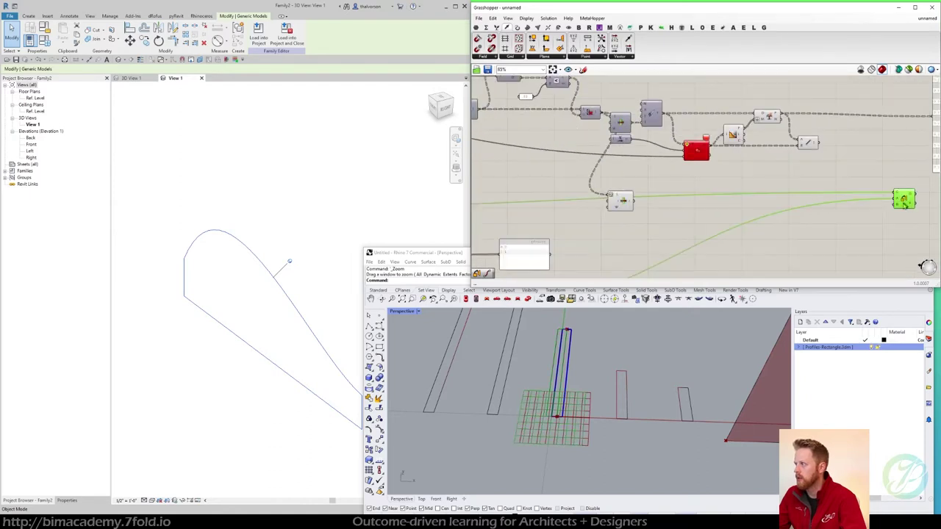
Highlight the Line component's output and examine the parallel lines across the whole curved profile
{"action": "right_click_drag", "start_coordinate": [876, 216], "coordinate": [733, 241]}
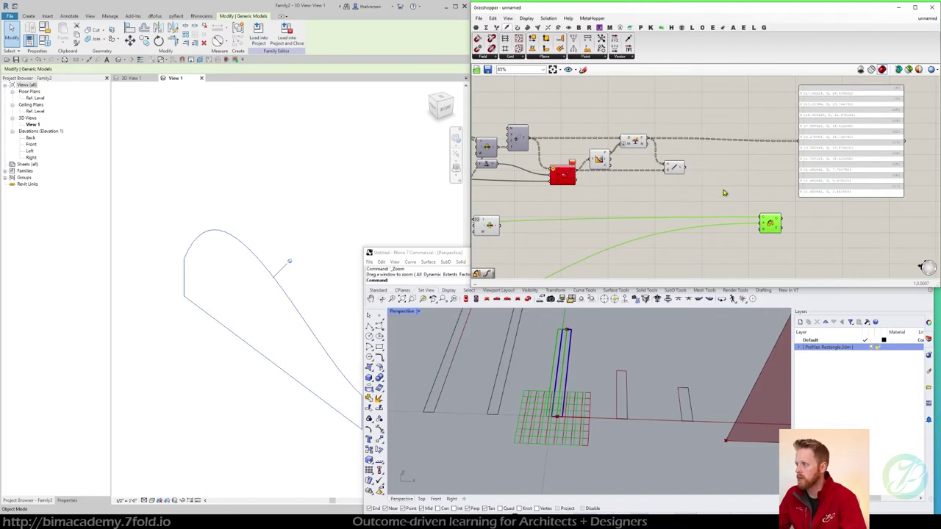
{"action": "right_click_drag", "start_coordinate": [689, 183], "coordinate": [652, 179]}
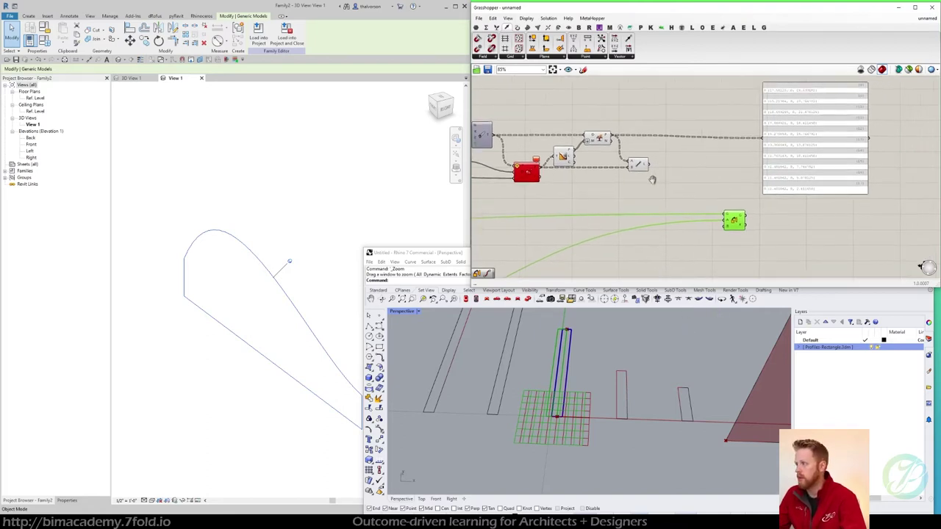
{"action": "scroll", "coordinate": [689, 189], "scroll_direction": "up", "scroll_amount": 2}
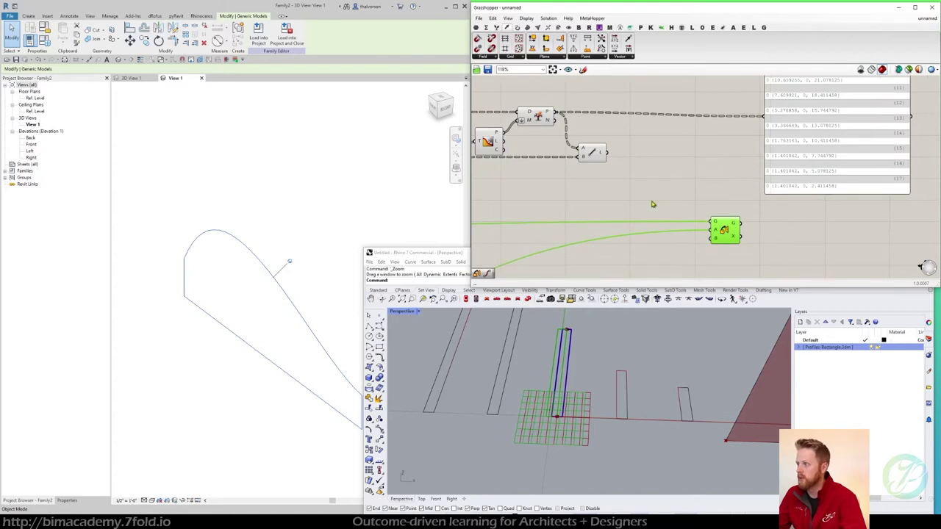
{"action": "left_click_drag", "start_coordinate": [594, 157], "coordinate": [600, 157]}
{"action": "right_click_drag", "start_coordinate": [671, 150], "coordinate": [668, 159]}
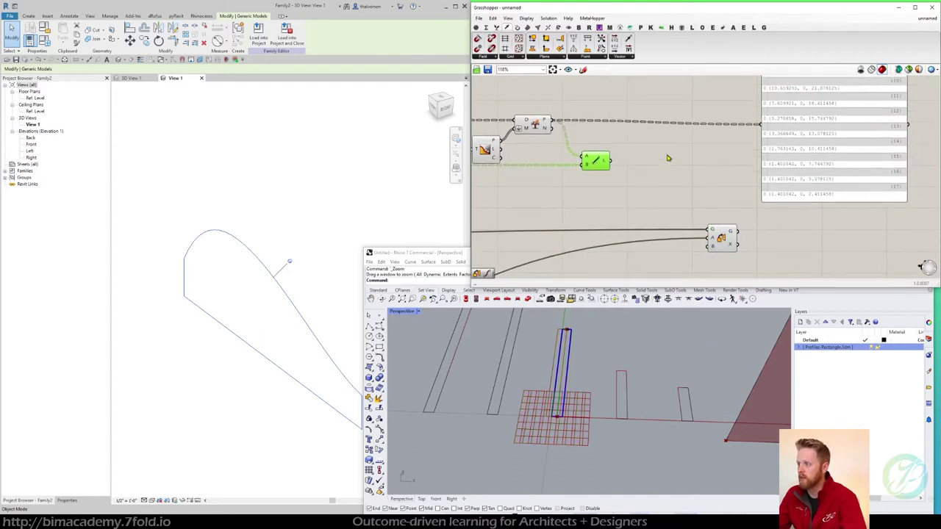
{"action": "scroll", "coordinate": [681, 353], "scroll_direction": "down", "scroll_amount": 12}
{"action": "right_click_drag", "start_coordinate": [681, 353], "coordinate": [528, 417], "text": "shift"}
{"action": "scroll", "coordinate": [529, 415], "scroll_direction": "down", "scroll_amount": 8}
{"action": "right_click_drag", "start_coordinate": [589, 361], "coordinate": [668, 370]}
{"action": "right_click_drag", "start_coordinate": [685, 200], "coordinate": [667, 187]}
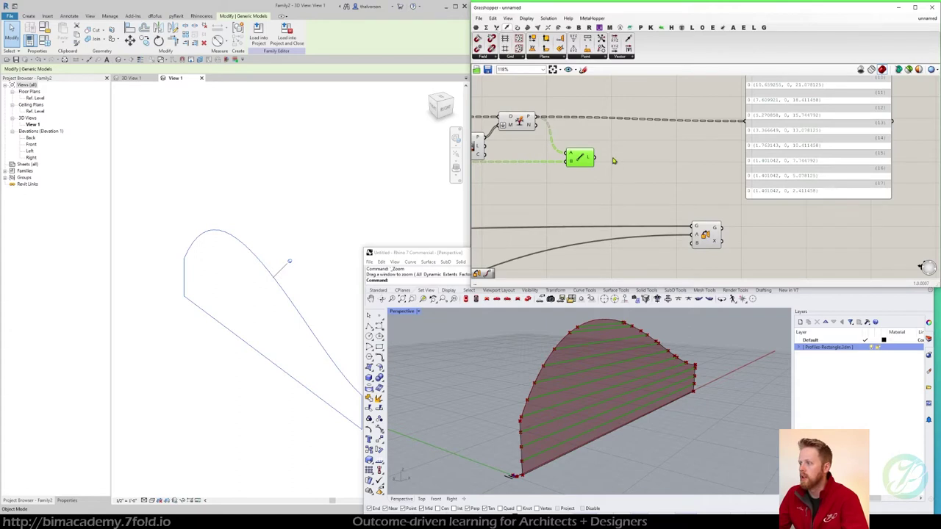
Add an End Points component beside the Line component and connect the lines to its curve input
{"action": "scroll", "coordinate": [559, 339], "scroll_direction": "up", "scroll_amount": 3}
{"action": "double_click", "coordinate": [641, 201]}
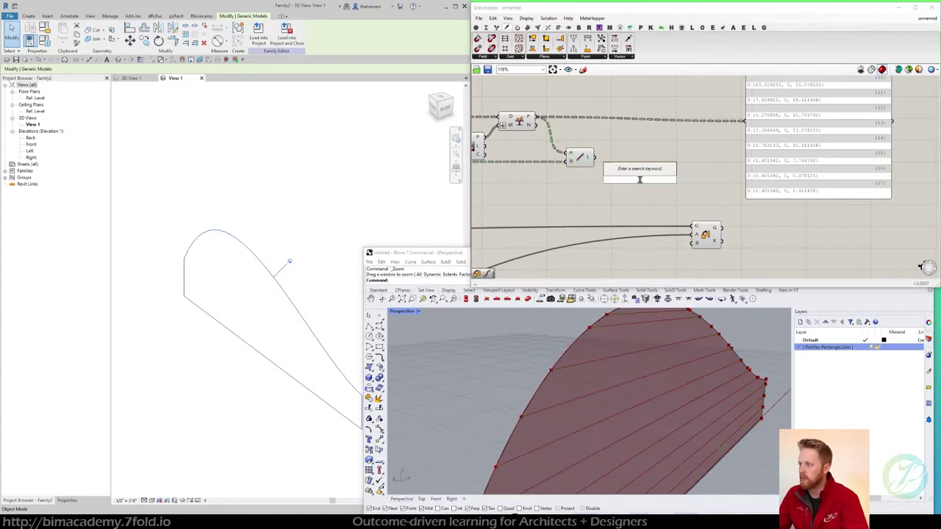
{"action": "type", "text": "end"}
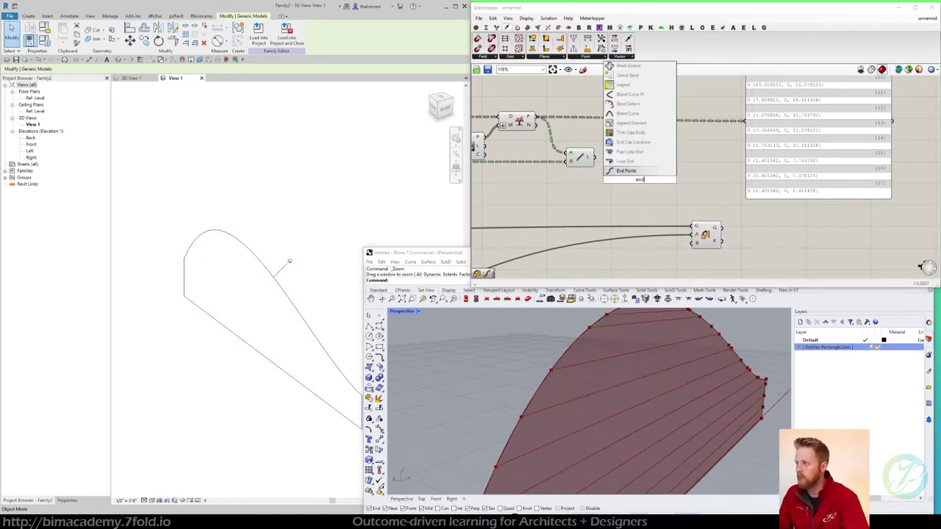
{"action": "key", "text": "Return"}
{"action": "left_click_drag", "start_coordinate": [594, 158], "coordinate": [624, 141]}
{"action": "left_click", "coordinate": [652, 166]}
{"action": "right_click_drag", "start_coordinate": [658, 146], "coordinate": [635, 152]}
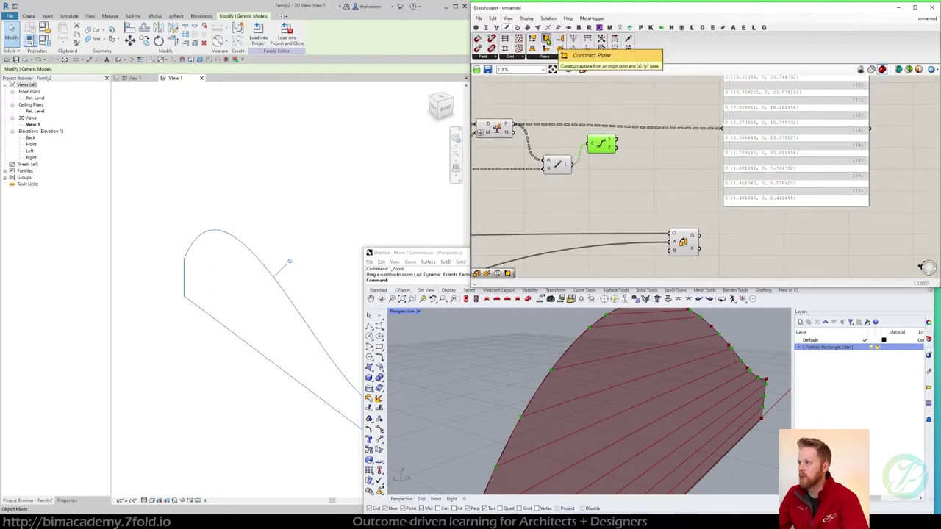
{"action": "left_click", "coordinate": [640, 151]}
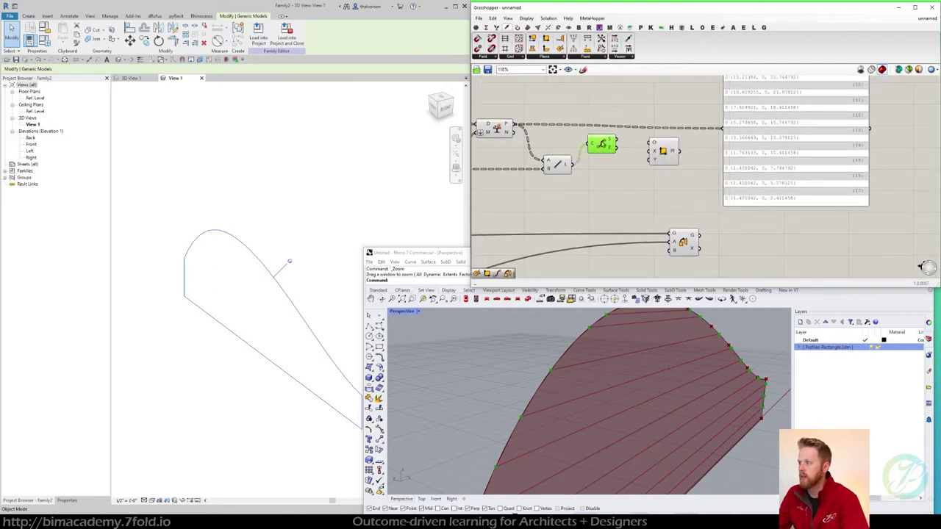
{"action": "left_click_drag", "start_coordinate": [619, 140], "coordinate": [653, 140]}
{"action": "left_click", "coordinate": [664, 146]}
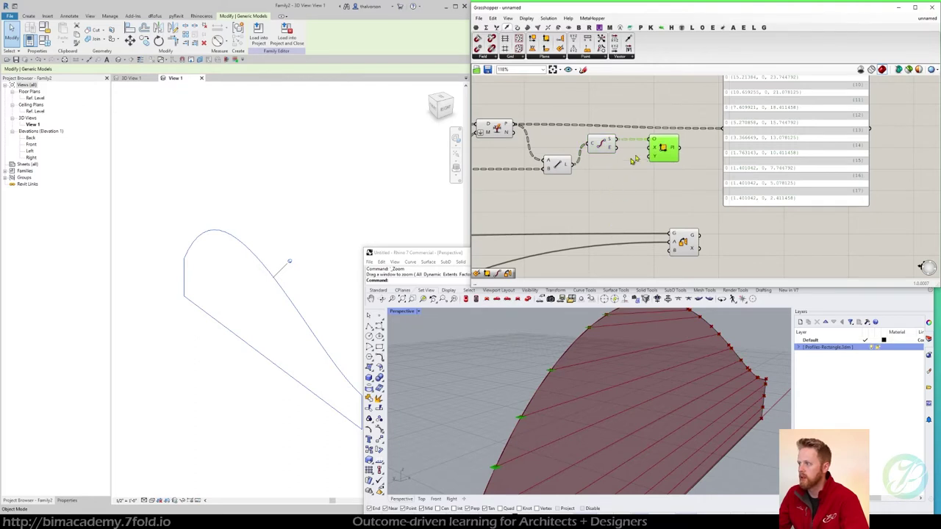
{"action": "left_click_drag", "start_coordinate": [666, 147], "coordinate": [657, 156]}
{"action": "key", "text": "Delete"}
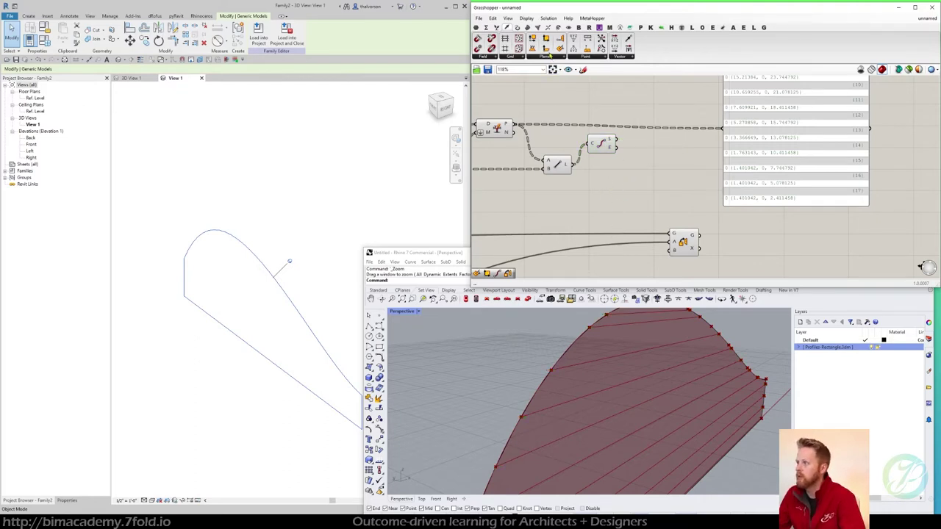
Add a Plane Normal component with the lines' start points as origin and the lines as Z direction
{"action": "left_click_drag", "start_coordinate": [547, 50], "coordinate": [639, 139]}
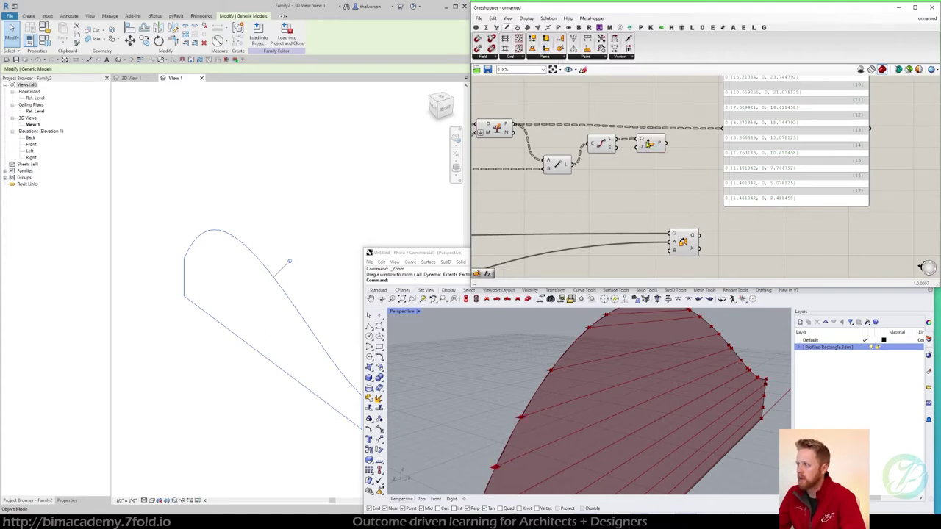
{"action": "left_click_drag", "start_coordinate": [574, 168], "coordinate": [639, 158]}
{"action": "left_click", "coordinate": [653, 155]}
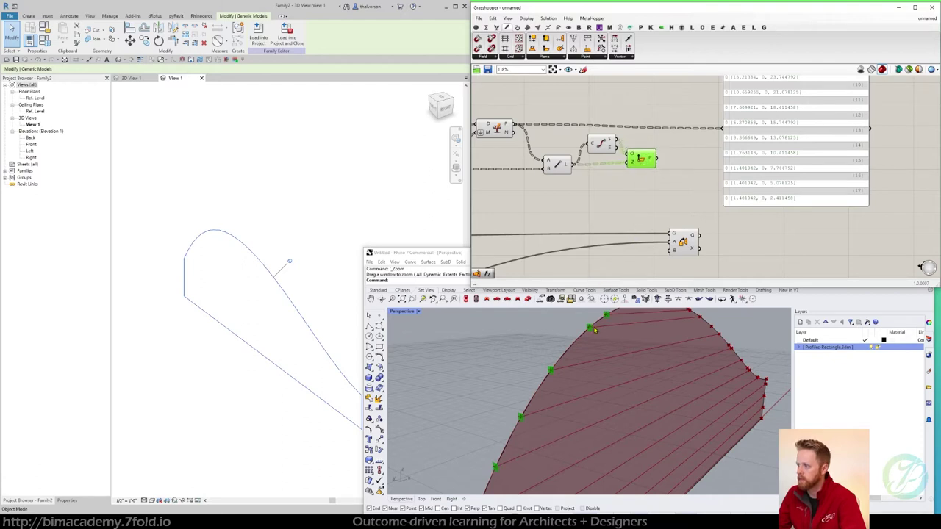
Examine the orientation of the planes at the line start points along the curved profile's edge
{"action": "scroll", "coordinate": [596, 331], "scroll_direction": "up", "scroll_amount": 3}
{"action": "right_click_drag", "start_coordinate": [596, 331], "coordinate": [584, 356], "text": "shift"}
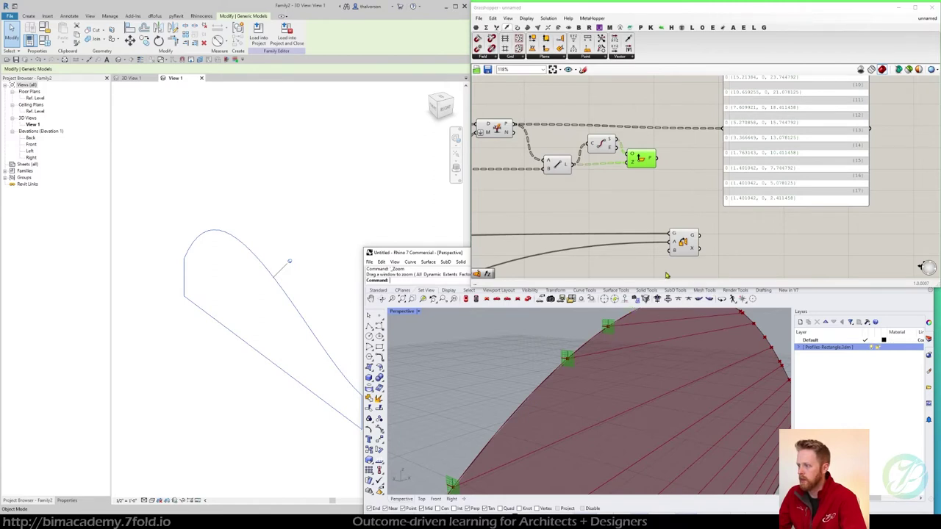
{"action": "scroll", "coordinate": [553, 394], "scroll_direction": "down", "scroll_amount": 3}
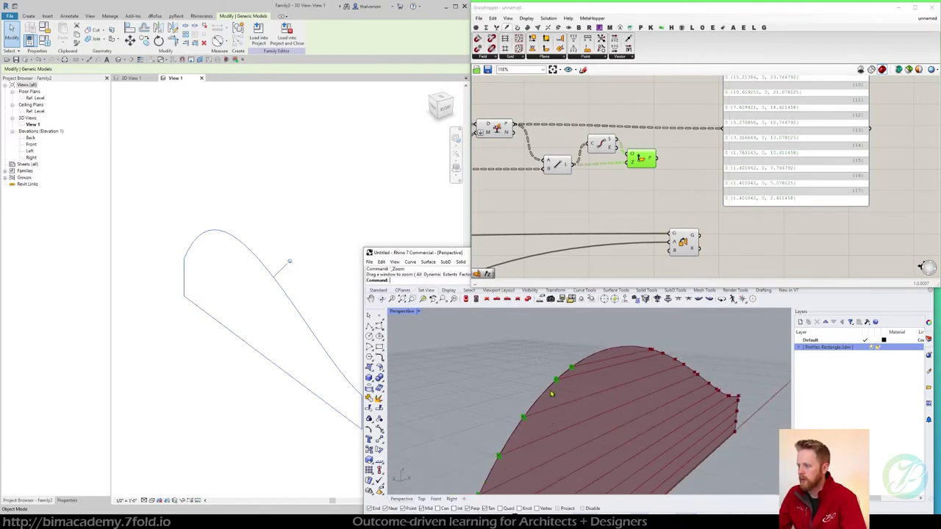
{"action": "scroll", "coordinate": [592, 371], "scroll_direction": "up", "scroll_amount": 6}
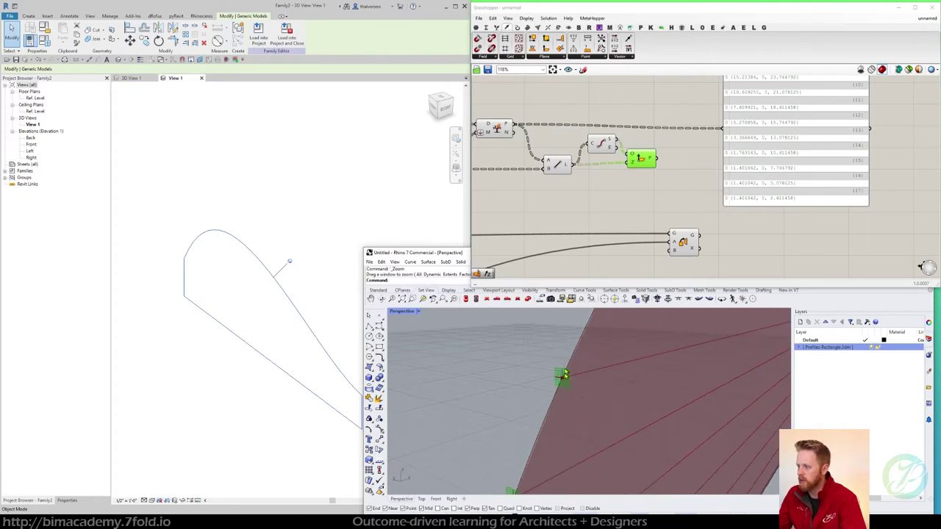
{"action": "scroll", "coordinate": [543, 425], "scroll_direction": "down", "scroll_amount": 4}
{"action": "right_click_drag", "start_coordinate": [541, 425], "coordinate": [550, 329], "text": "shift"}
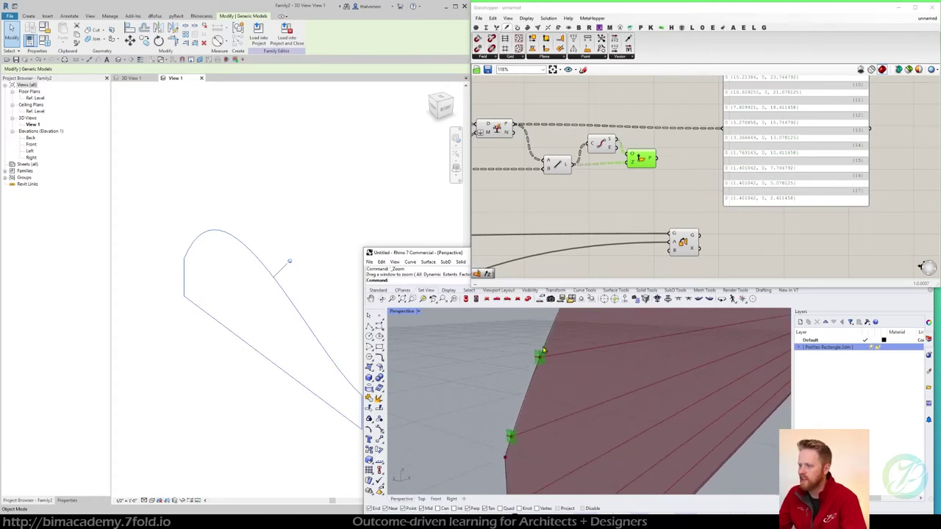
{"action": "scroll", "coordinate": [544, 352], "scroll_direction": "down", "scroll_amount": 5}
{"action": "scroll", "coordinate": [511, 441], "scroll_direction": "up", "scroll_amount": 6}
{"action": "right_click_drag", "start_coordinate": [531, 423], "coordinate": [513, 357], "text": "shift"}
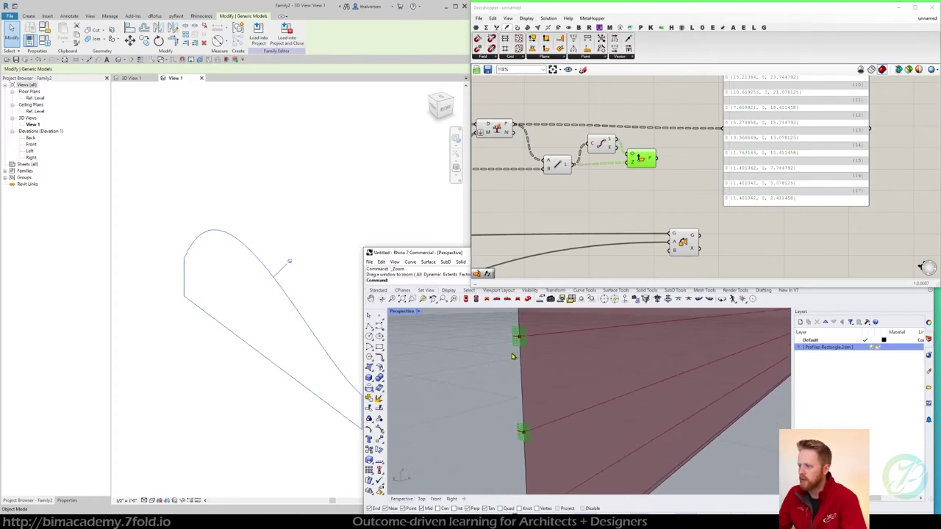
{"action": "scroll", "coordinate": [511, 359], "scroll_direction": "down", "scroll_amount": 2}
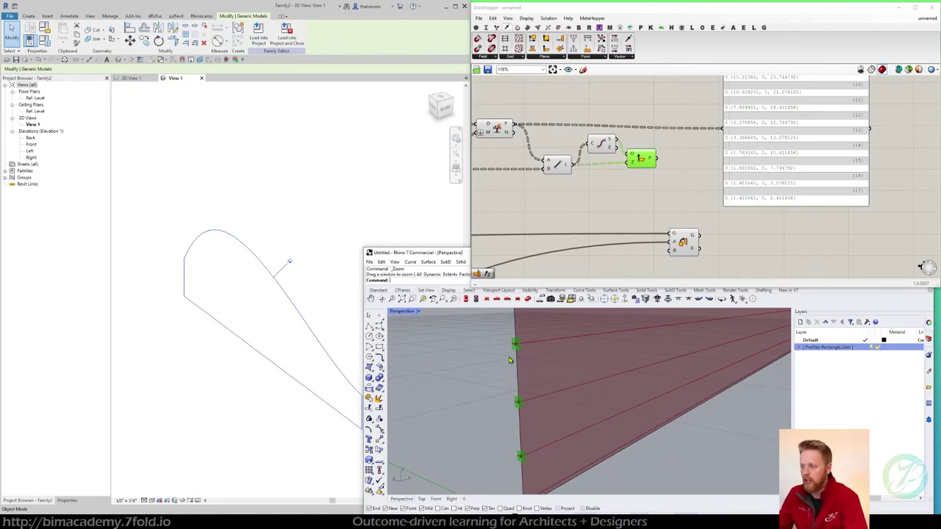
{"action": "scroll", "coordinate": [524, 381], "scroll_direction": "up", "scroll_amount": 5}
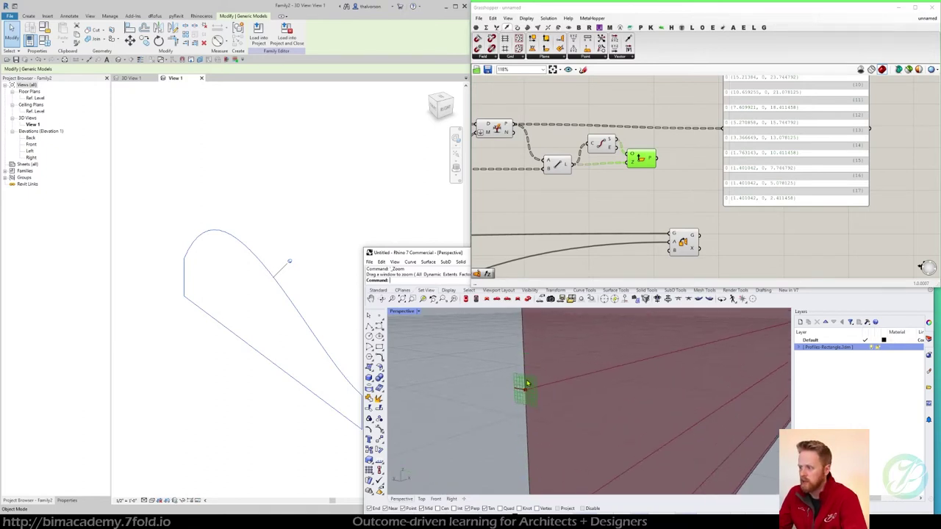
{"action": "scroll", "coordinate": [520, 420], "scroll_direction": "down", "scroll_amount": 3}
{"action": "scroll", "coordinate": [502, 360], "scroll_direction": "up", "scroll_amount": 2}
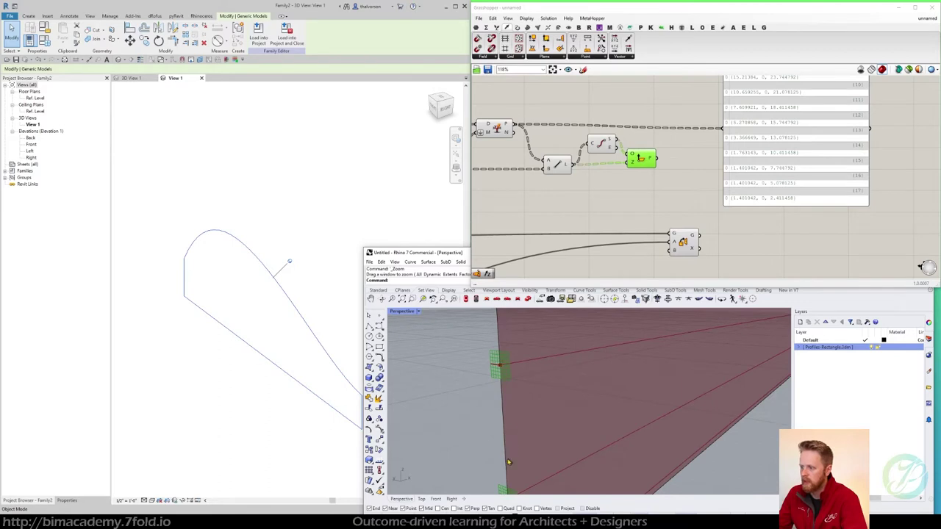
{"action": "scroll", "coordinate": [507, 393], "scroll_direction": "down", "scroll_amount": 2}
{"action": "scroll", "coordinate": [542, 358], "scroll_direction": "down", "scroll_amount": 5}
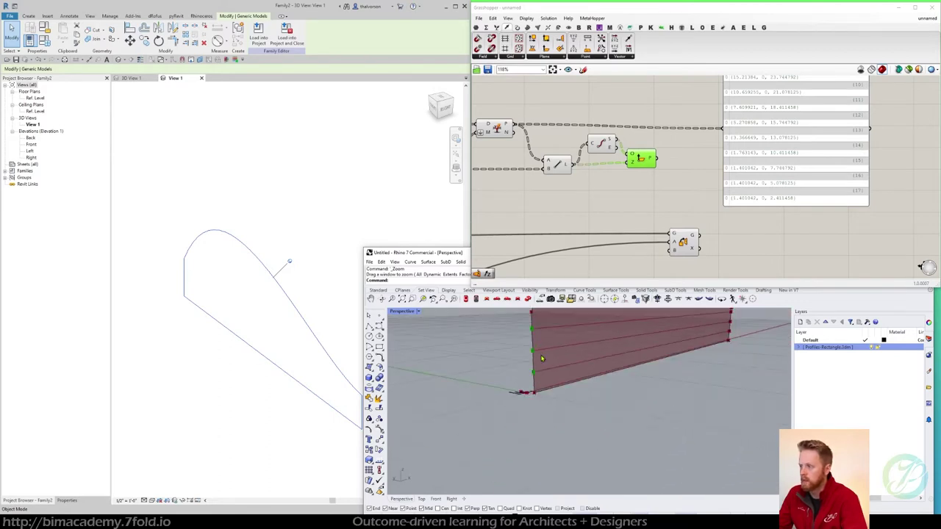
{"action": "right_click_drag", "start_coordinate": [542, 358], "coordinate": [631, 334]}
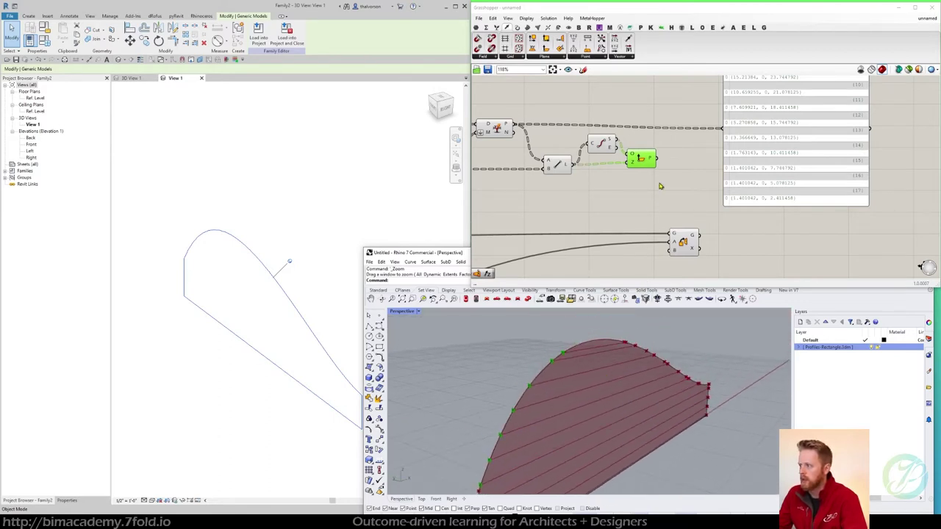
Connect the Plane Normal output to the Orient component's target plane input B and check the oriented board profiles
{"action": "left_click_drag", "start_coordinate": [646, 160], "coordinate": [642, 163]}
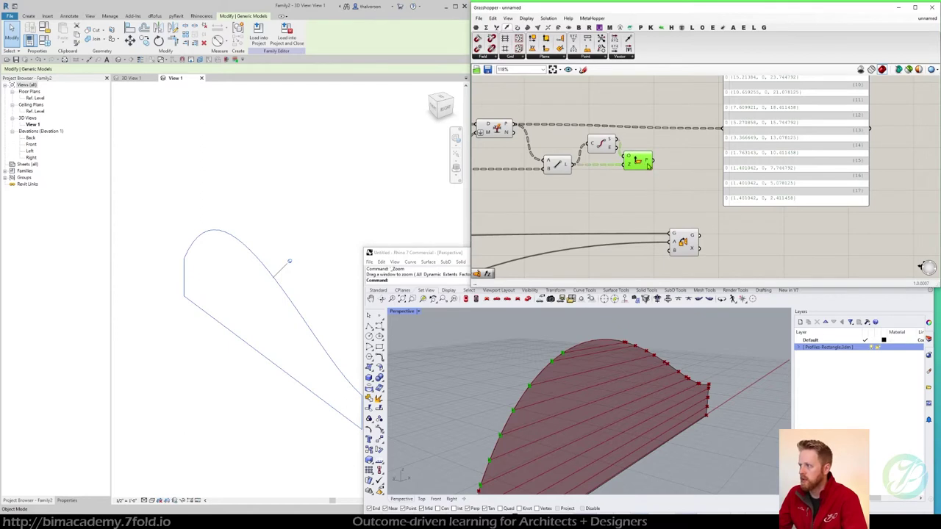
{"action": "mouse_move", "coordinate": [658, 164]}
{"action": "right_mouse_down"}
{"action": "mouse_move", "coordinate": [651, 189]}
{"action": "mouse_move", "coordinate": [651, 175]}
{"action": "right_mouse_up"}
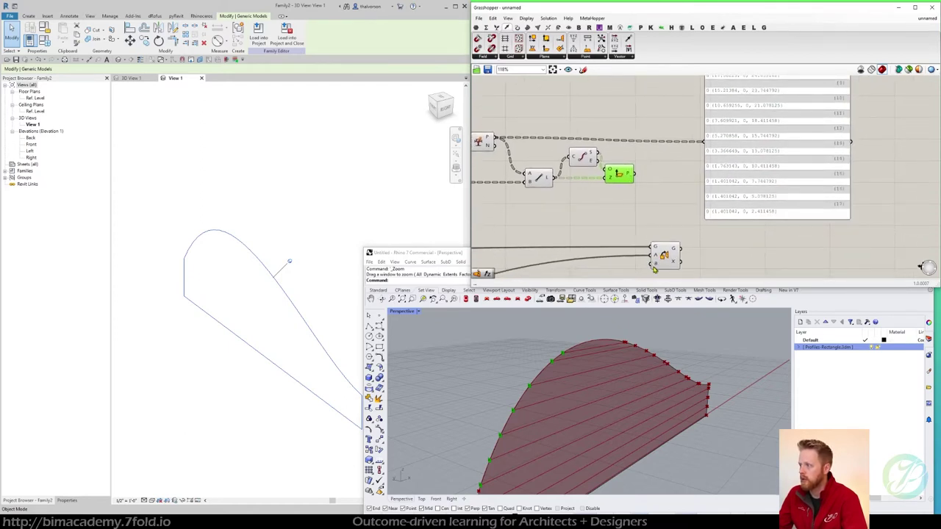
{"action": "left_click_drag", "start_coordinate": [638, 174], "coordinate": [650, 269]}
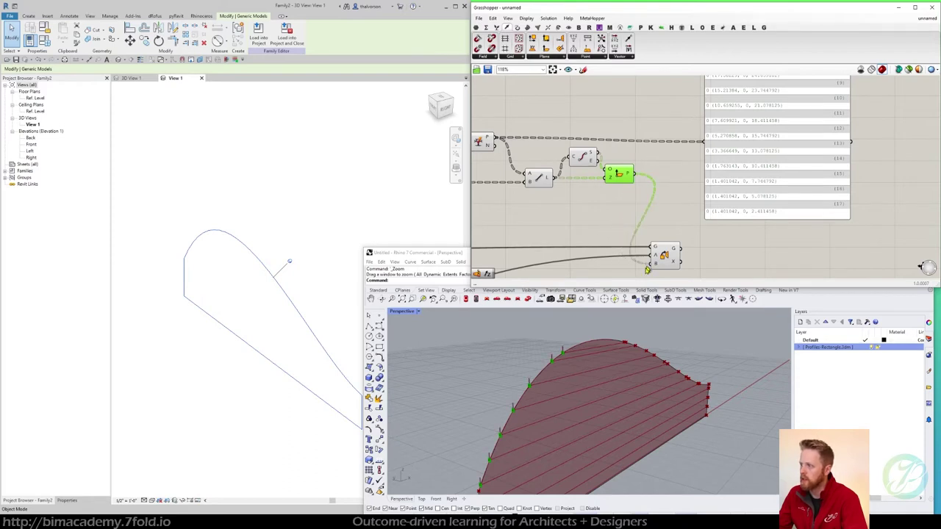
{"action": "scroll", "coordinate": [539, 374], "scroll_direction": "up", "scroll_amount": 5}
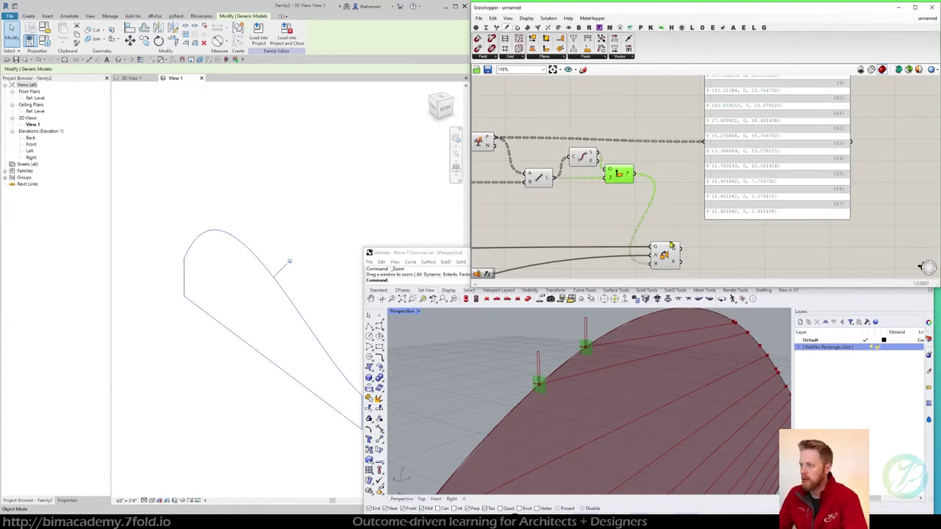
Add a Rotate Plane component beside the Plane Normal component and set its angle input to degrees
{"action": "left_click_drag", "start_coordinate": [727, 181], "coordinate": [762, 181]}
{"action": "right_click_drag", "start_coordinate": [688, 210], "coordinate": [643, 206]}
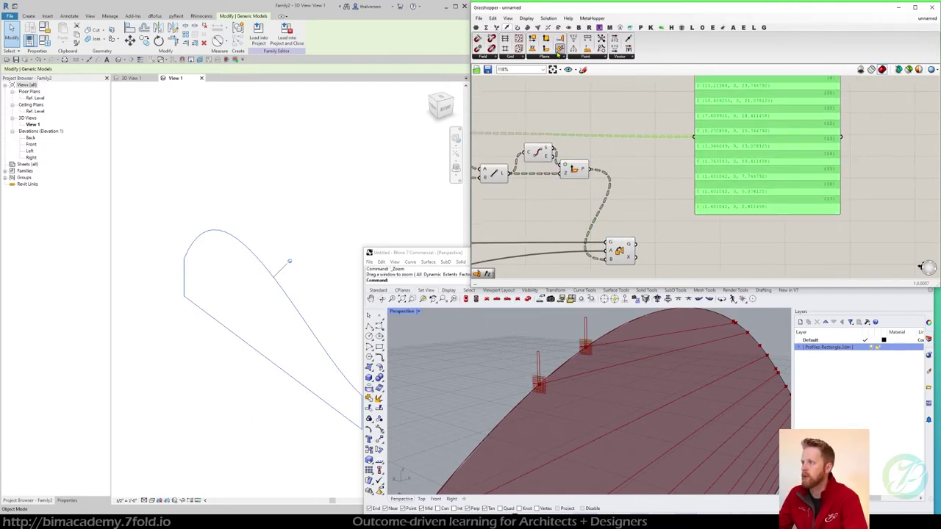
{"action": "left_click_drag", "start_coordinate": [560, 50], "coordinate": [641, 176]}
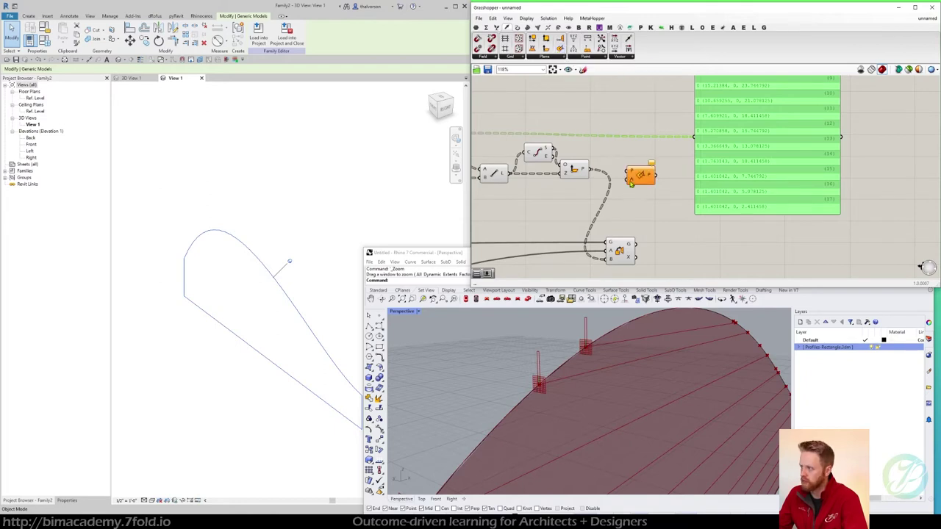
{"action": "right_click", "coordinate": [631, 182]}
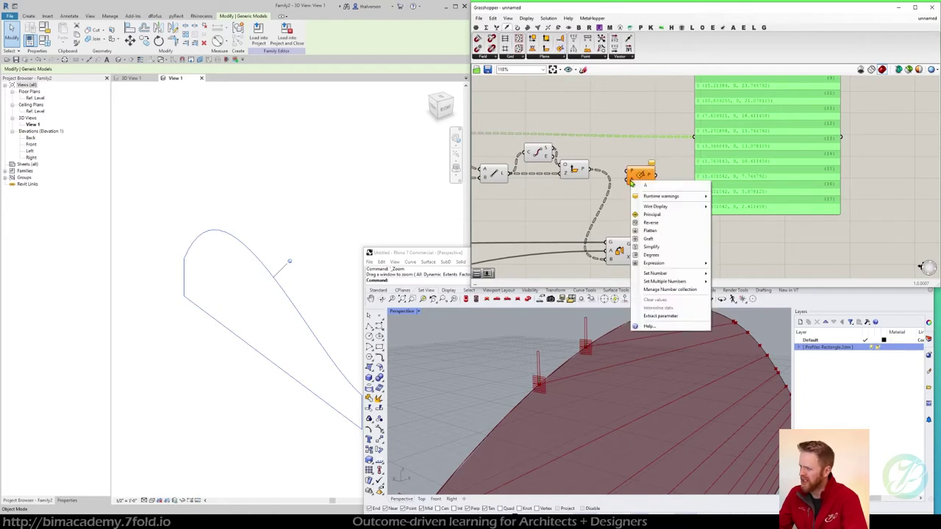
{"action": "left_click", "coordinate": [651, 254]}
{"action": "left_click_drag", "start_coordinate": [640, 188], "coordinate": [645, 188]}
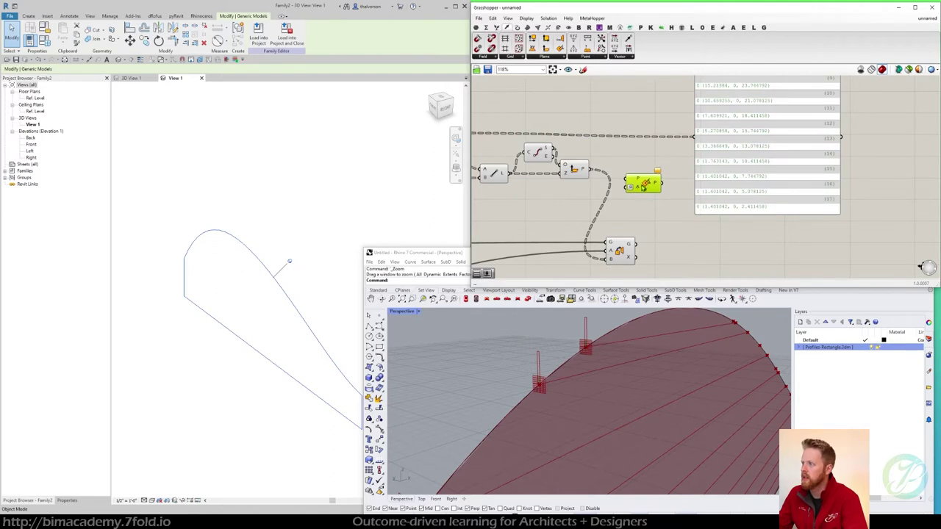
Add an enlarged text panel above the plane components and turn off its Multiline Data option
{"action": "right_click_drag", "start_coordinate": [639, 169], "coordinate": [681, 234]}
{"action": "left_click", "coordinate": [597, 132]}
{"action": "double_click", "coordinate": [597, 132]}
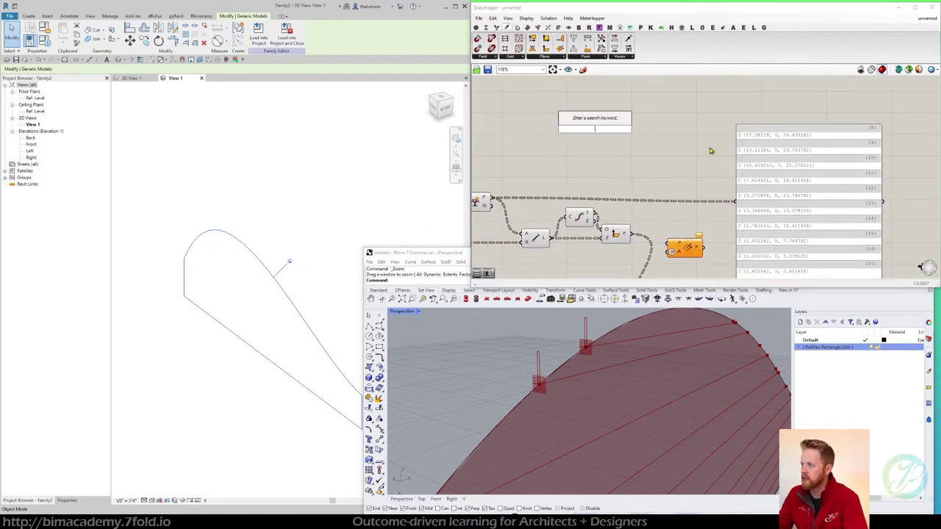
{"action": "type", "text": "\""}
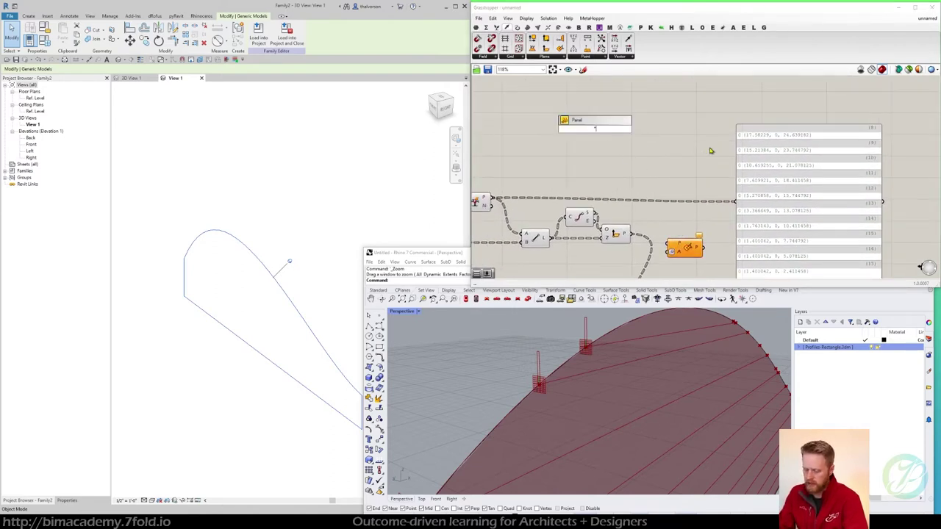
{"action": "key", "text": "Return"}
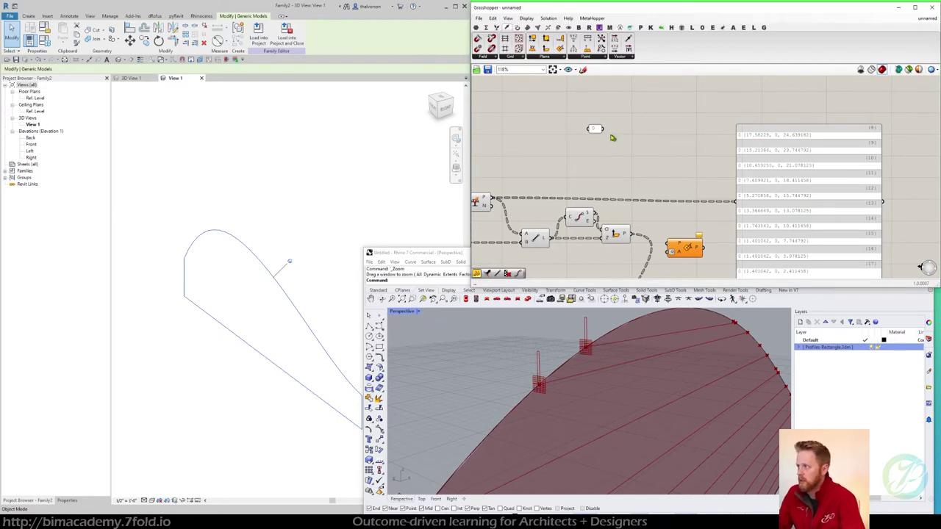
{"action": "left_click_drag", "start_coordinate": [602, 133], "coordinate": [658, 152]}
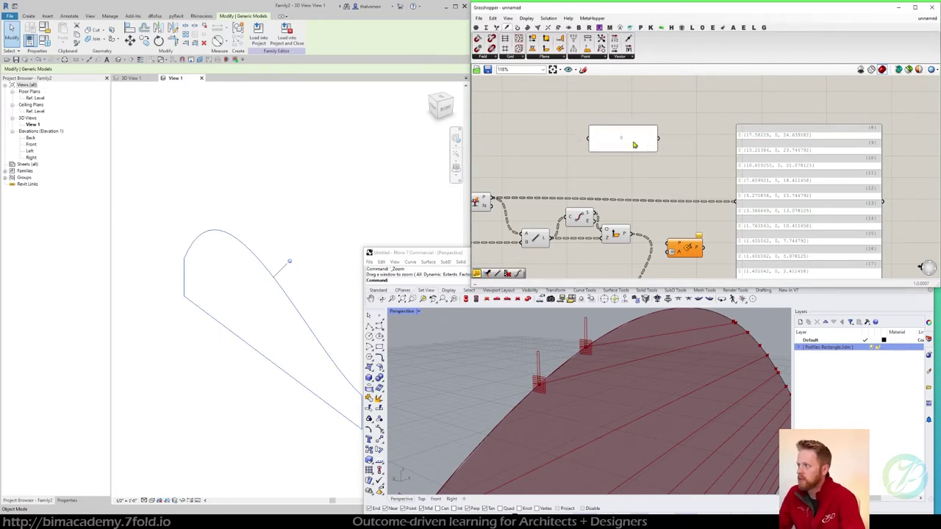
{"action": "right_click", "coordinate": [635, 143]}
{"action": "left_click", "coordinate": [661, 165]}
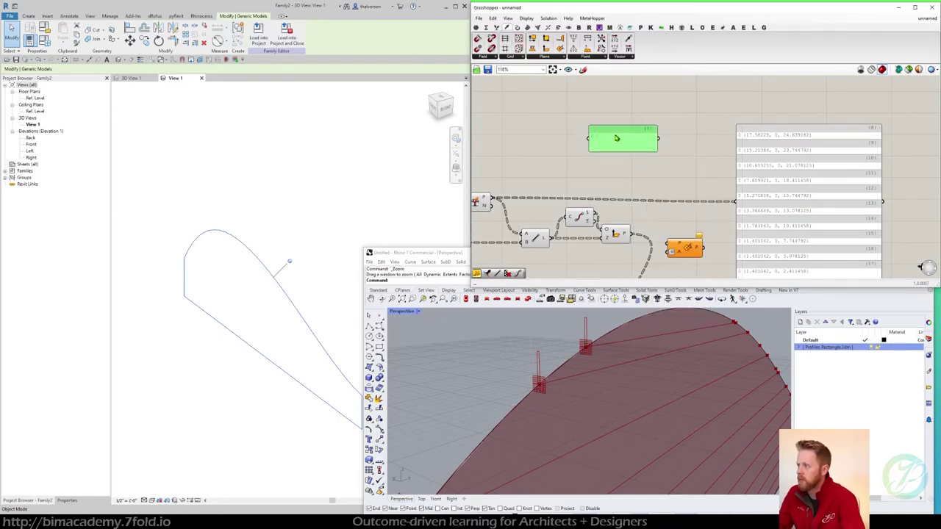
Enter 0, 90, 180 and 270 on separate lines in the panel and resize it around the list
{"action": "double_click", "coordinate": [618, 138]}
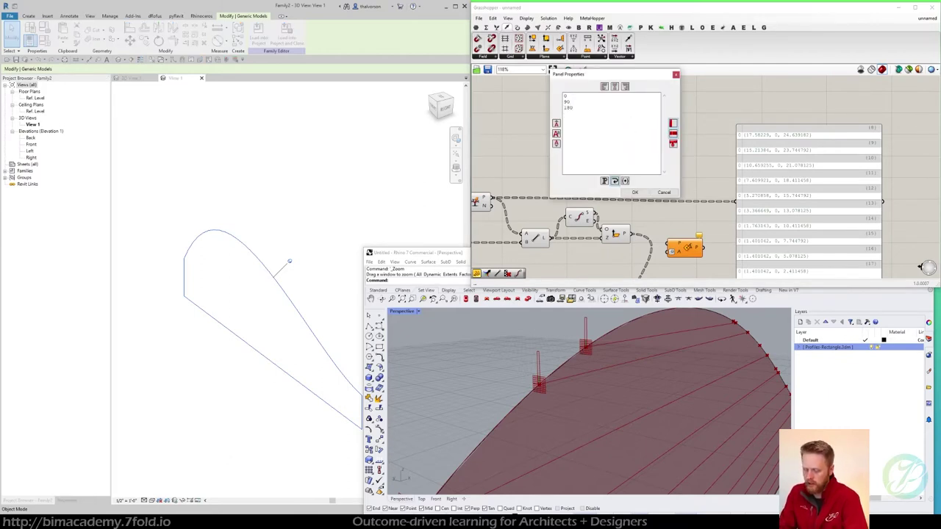
{"action": "left_click", "coordinate": [636, 193]}
{"action": "left_click_drag", "start_coordinate": [626, 152], "coordinate": [627, 185]}
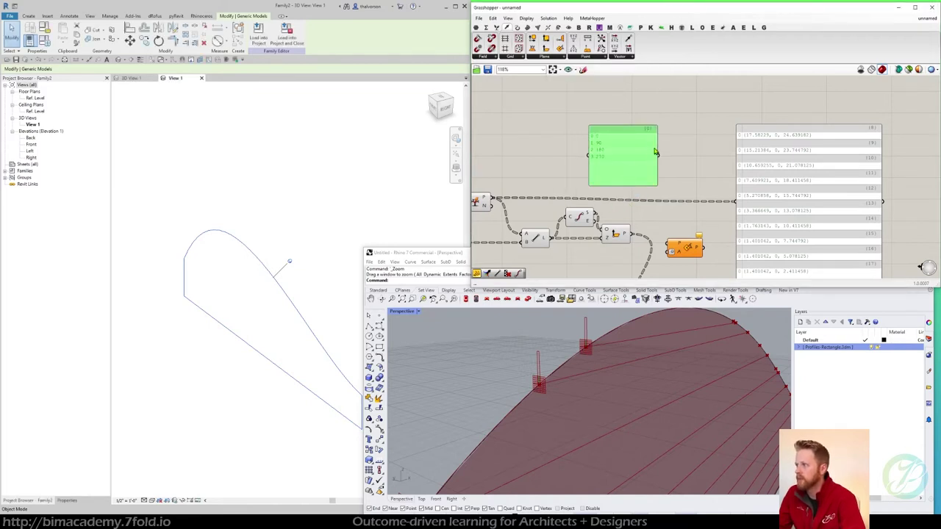
{"action": "left_click", "coordinate": [661, 152]}
{"action": "left_click_drag", "start_coordinate": [656, 152], "coordinate": [621, 152]}
{"action": "left_click_drag", "start_coordinate": [620, 185], "coordinate": [619, 168]}
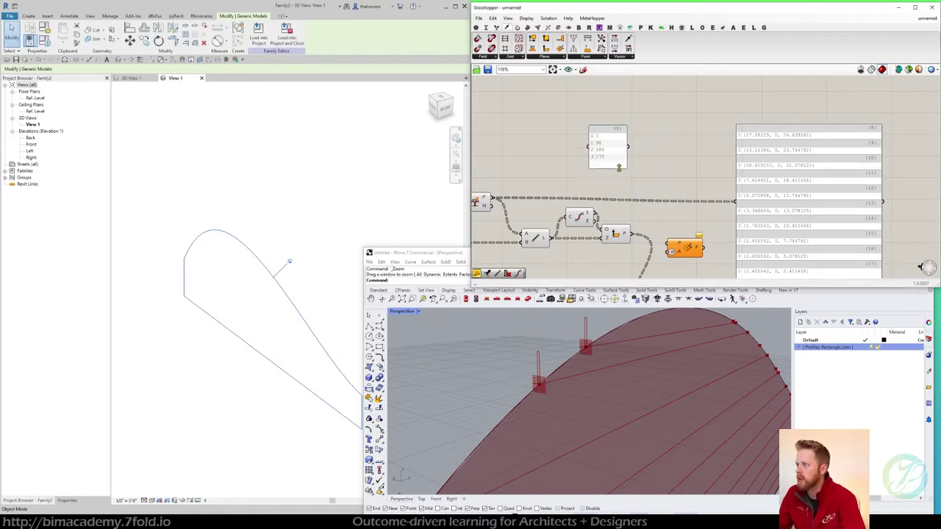
Add a value picker list fed by the angle panel, and rewrite the panel's first two angles as 000 and 090
{"action": "left_click", "coordinate": [476, 28]}
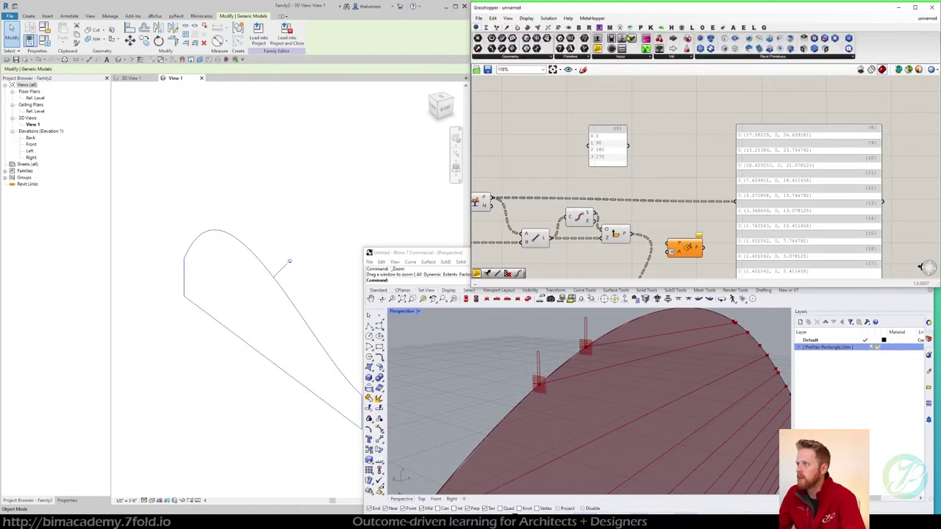
{"action": "left_click_drag", "start_coordinate": [632, 39], "coordinate": [649, 146]}
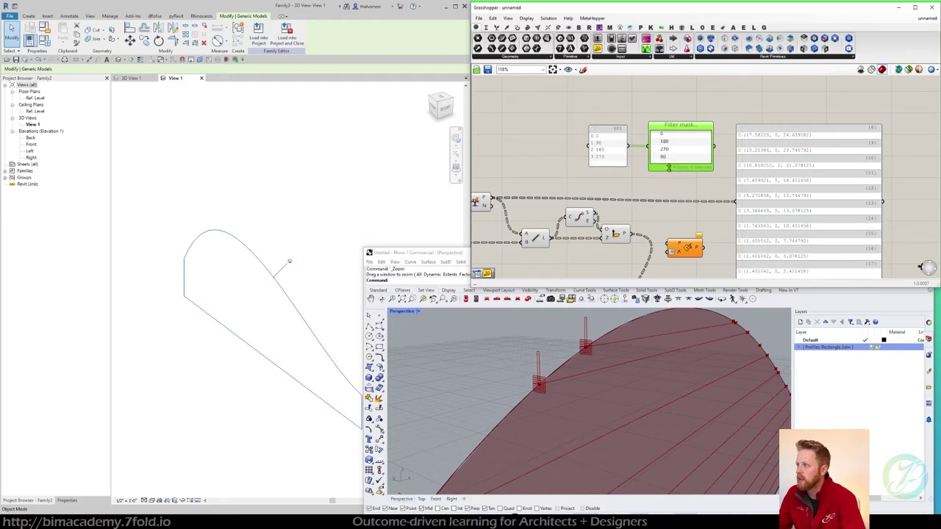
{"action": "double_click", "coordinate": [603, 144]}
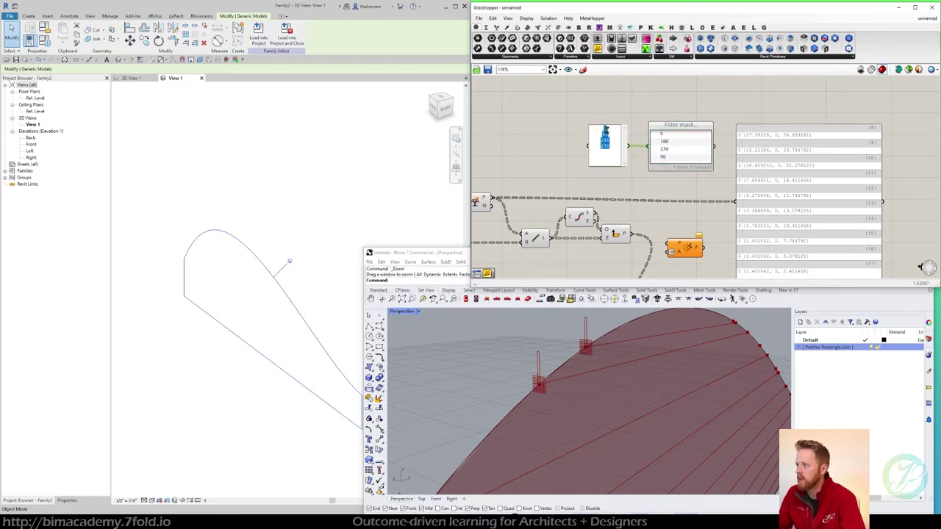
{"action": "left_click", "coordinate": [603, 126]}
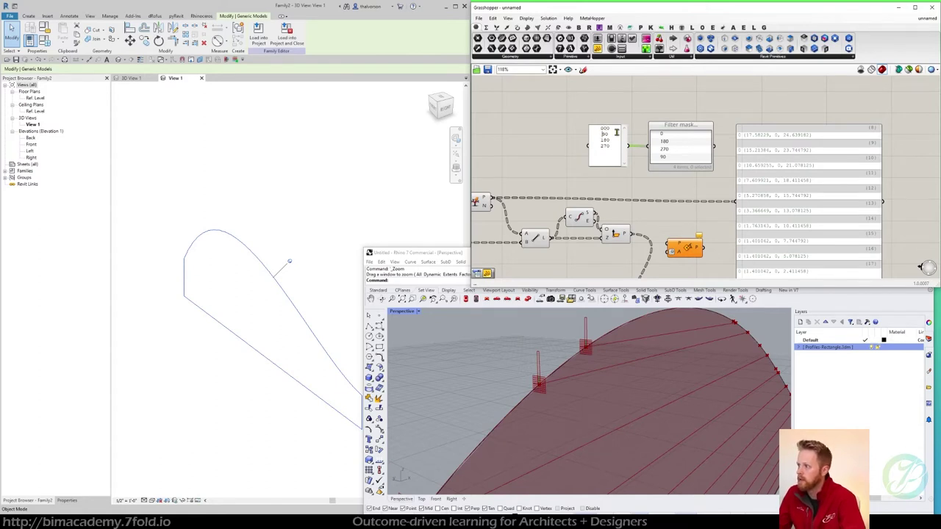
{"action": "left_click", "coordinate": [602, 134]}
{"action": "type", "text": "0"}
{"action": "left_click", "coordinate": [636, 119]}
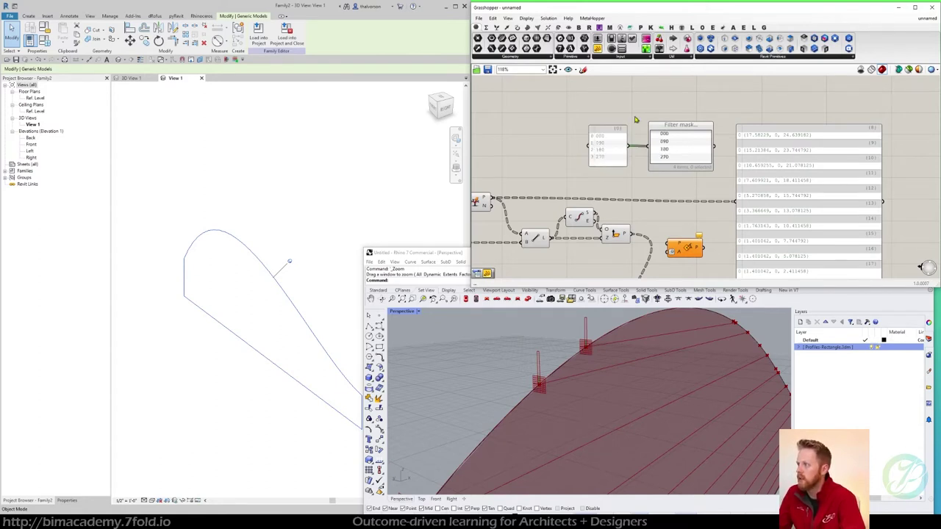
{"action": "left_click_drag", "start_coordinate": [679, 130], "coordinate": [668, 129]}
{"action": "left_click", "coordinate": [715, 107]}
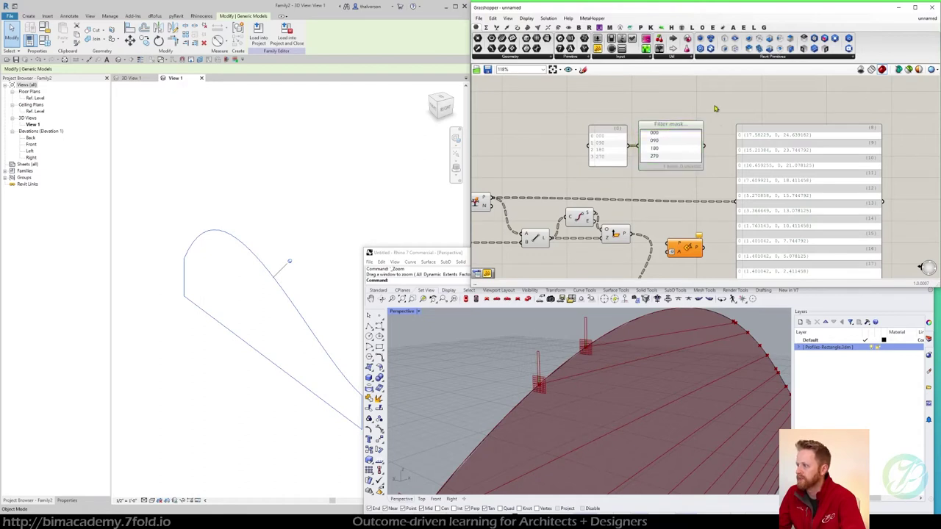
Connect the value picker and Plane Normal outputs to Rotate Plane's angle and plane inputs, and pick 090 as the angle
{"action": "right_click_drag", "start_coordinate": [726, 132], "coordinate": [694, 117]}
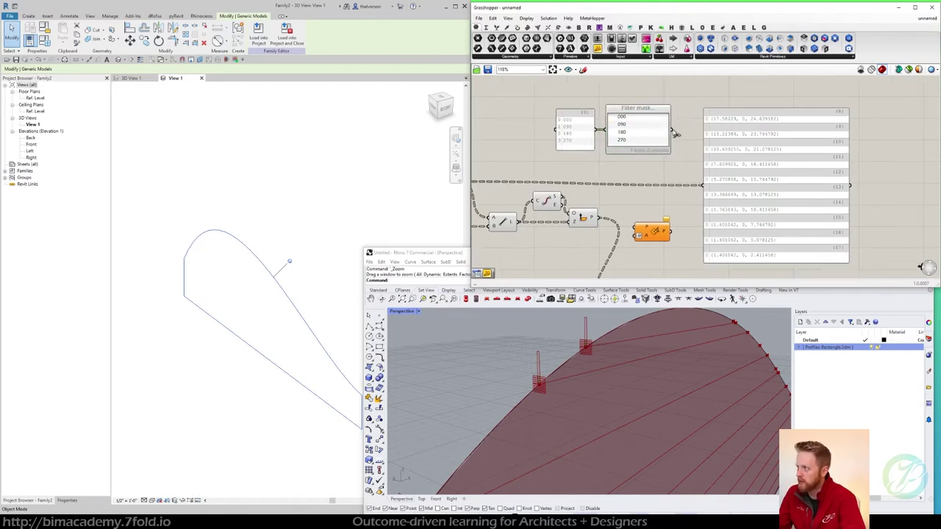
{"action": "left_click_drag", "start_coordinate": [675, 133], "coordinate": [662, 226]}
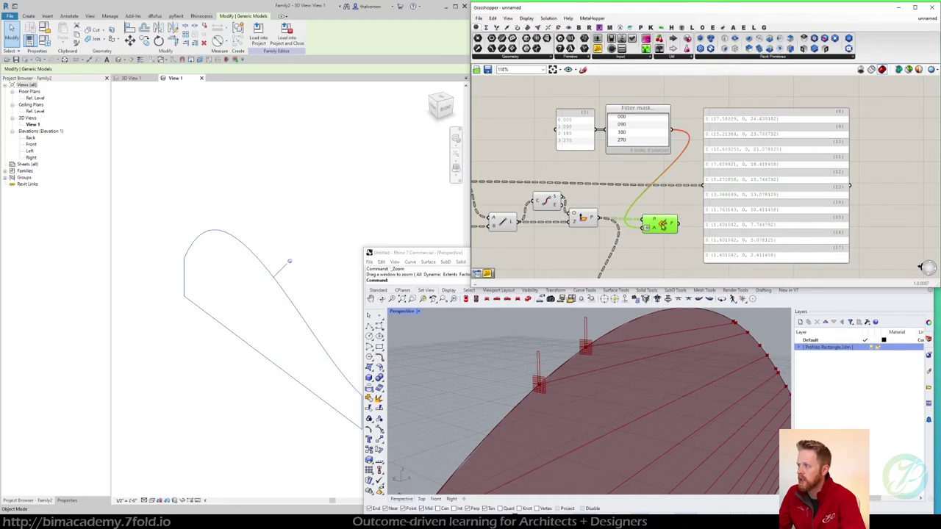
{"action": "left_click", "coordinate": [615, 125]}
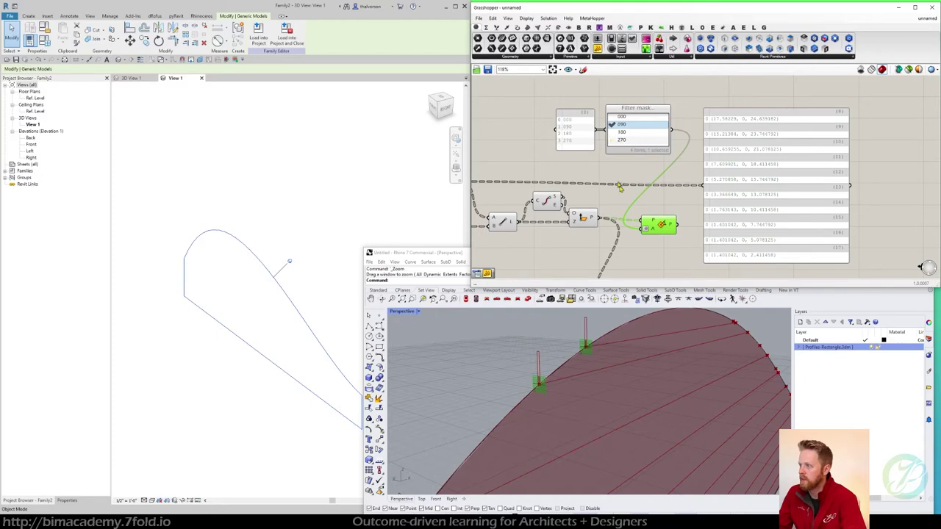
{"action": "left_click_drag", "start_coordinate": [661, 226], "coordinate": [658, 224]}
Replace the Orient component's target plane input B with the Rotate Plane output
{"action": "scroll", "coordinate": [661, 218], "scroll_direction": "down", "scroll_amount": 3}
{"action": "scroll", "coordinate": [661, 275], "scroll_direction": "up", "scroll_amount": 3}
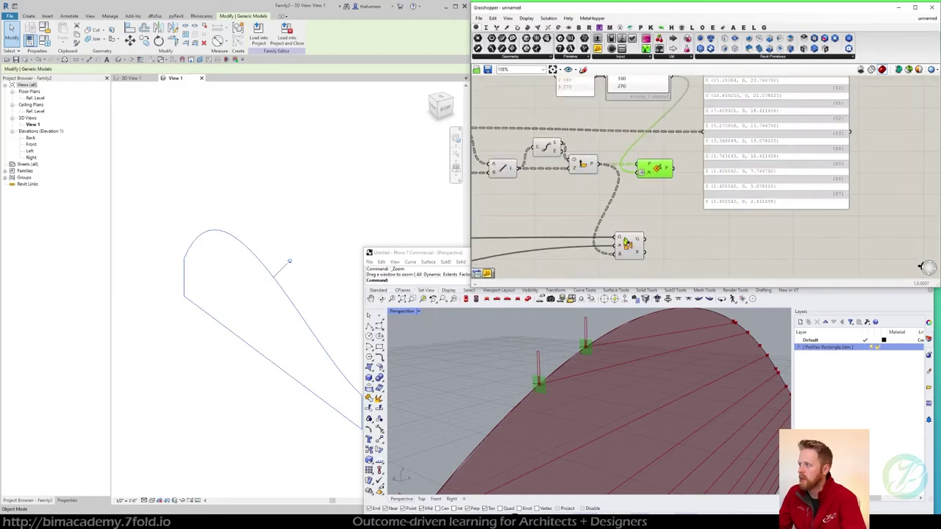
{"action": "left_click_drag", "start_coordinate": [618, 255], "coordinate": [672, 169]}
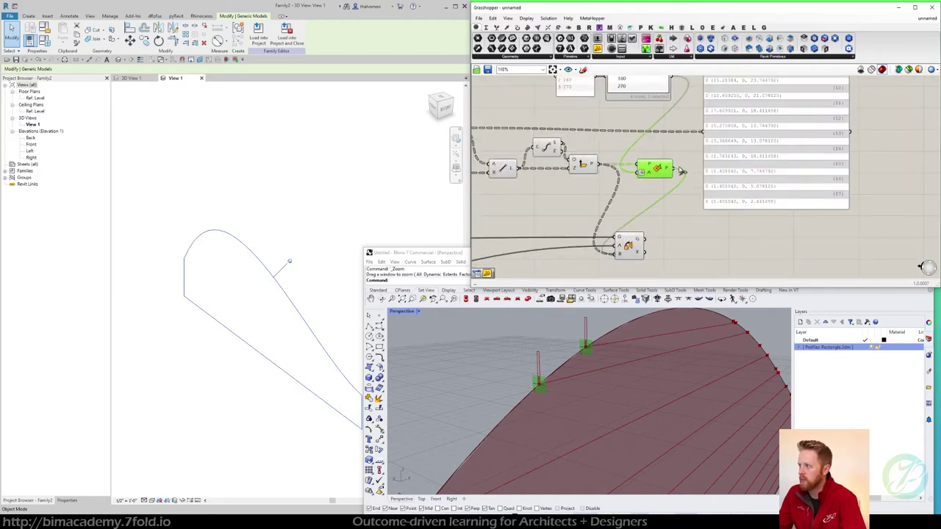
{"action": "right_click_drag", "start_coordinate": [616, 199], "coordinate": [619, 231]}
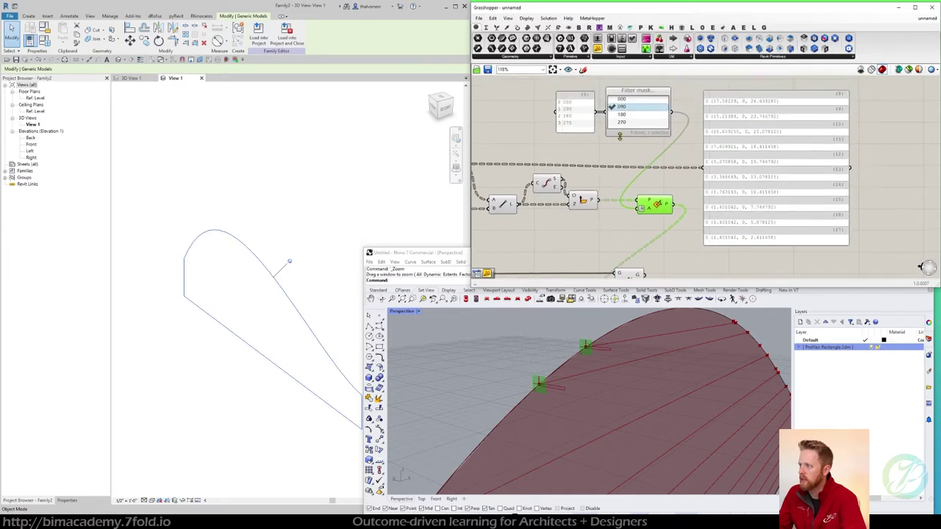
Compare the oriented board profiles at 180, 270, 000 and 090 degrees, leaving 090 picked
{"action": "left_click", "coordinate": [615, 117]}
{"action": "left_click", "coordinate": [612, 125]}
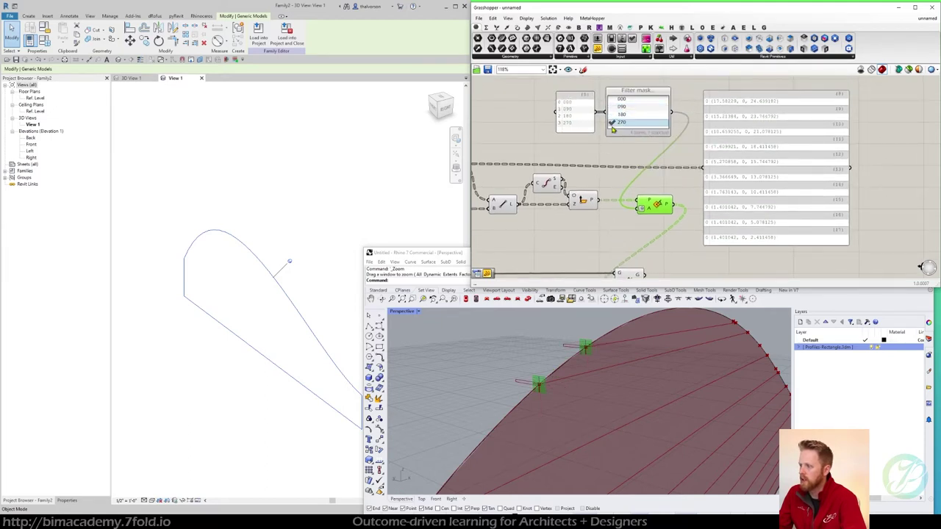
{"action": "left_click", "coordinate": [613, 108]}
{"action": "left_click", "coordinate": [613, 115]}
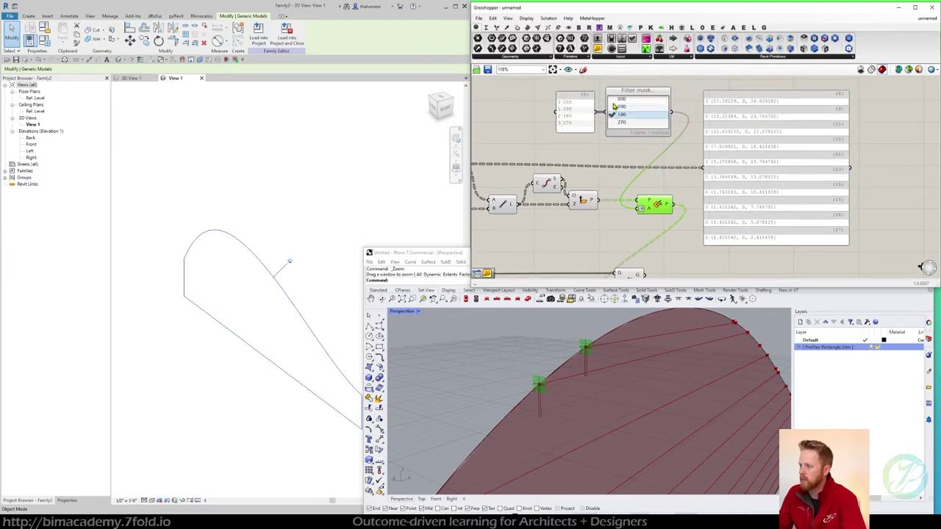
{"action": "left_click", "coordinate": [613, 99]}
{"action": "left_click", "coordinate": [614, 108]}
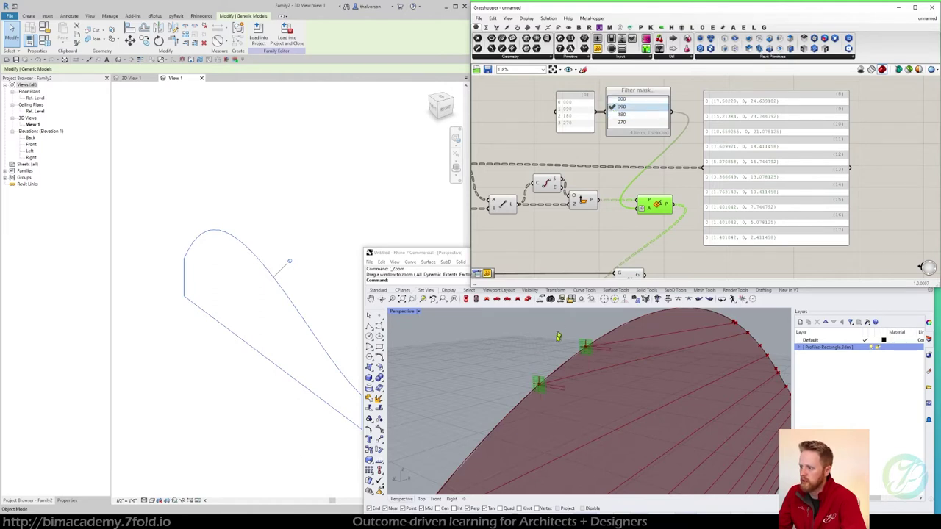
{"action": "scroll", "coordinate": [548, 386], "scroll_direction": "up", "scroll_amount": 3}
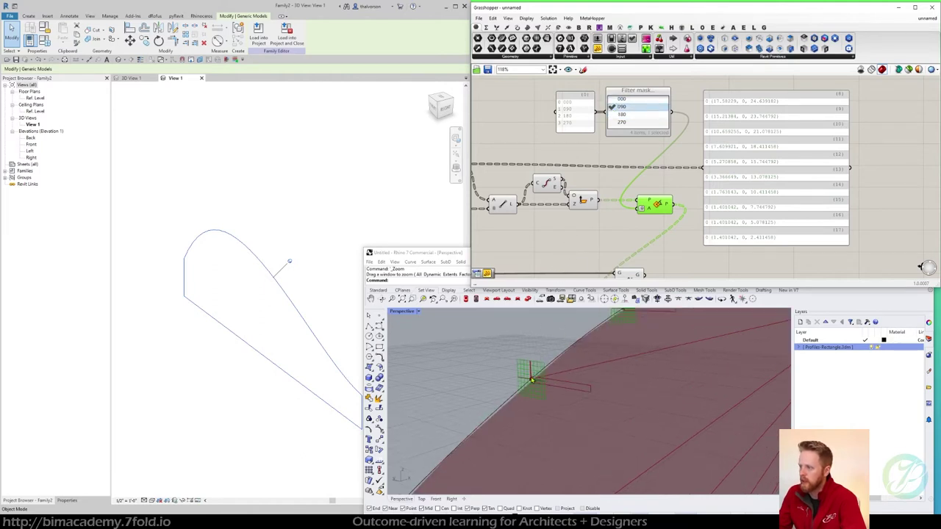
Turn off the preview of the Line, End Points, Plane Normal and Rotate Plane components
{"action": "left_click_drag", "start_coordinate": [594, 249], "coordinate": [486, 176]}
{"action": "middle_click", "coordinate": [509, 137]}
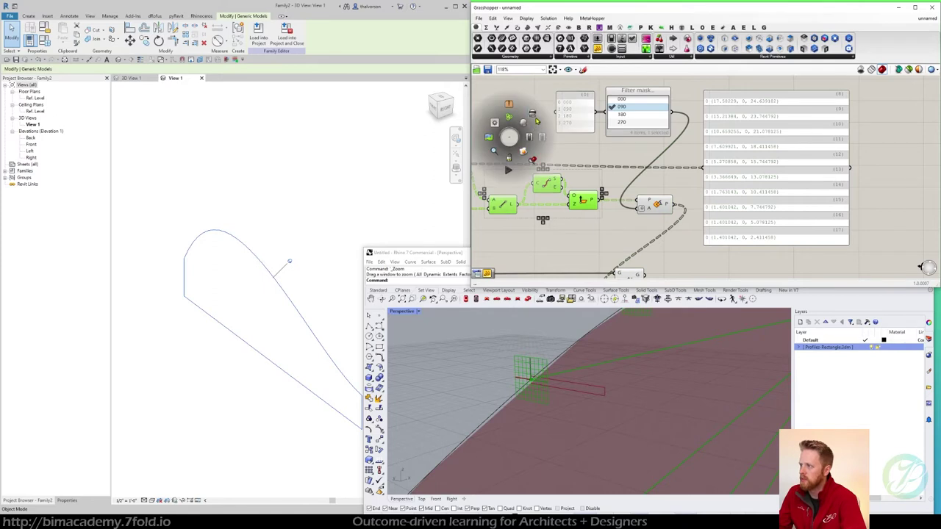
{"action": "left_click", "coordinate": [535, 115]}
{"action": "right_click_drag", "start_coordinate": [524, 154], "coordinate": [647, 152]}
{"action": "left_click_drag", "start_coordinate": [599, 143], "coordinate": [500, 208]}
{"action": "left_click", "coordinate": [583, 99]}
{"action": "left_click", "coordinate": [779, 204]}
{"action": "middle_click", "coordinate": [749, 224]}
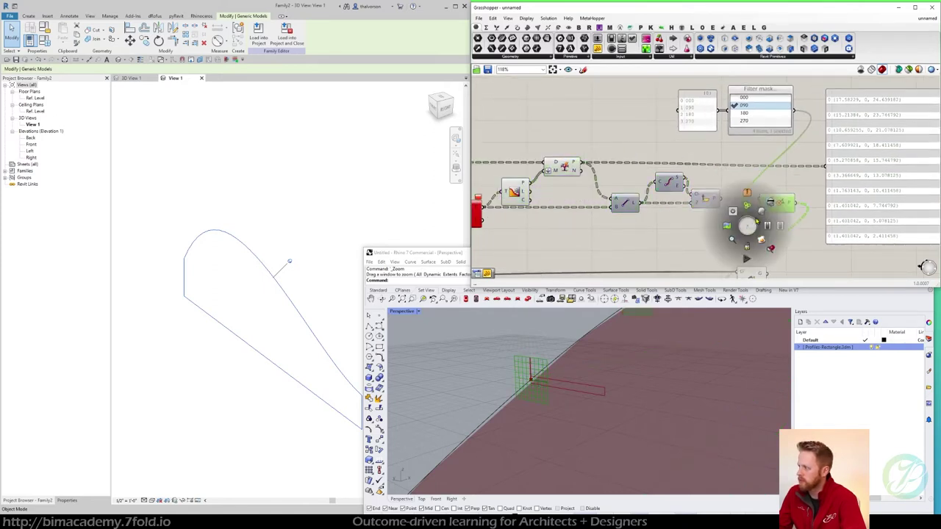
{"action": "left_click", "coordinate": [772, 202]}
Set the Point On Curve slider for the board's edge to 1.0 and check the profile's position on the curved edge
{"action": "scroll", "coordinate": [533, 386], "scroll_direction": "up", "scroll_amount": 2}
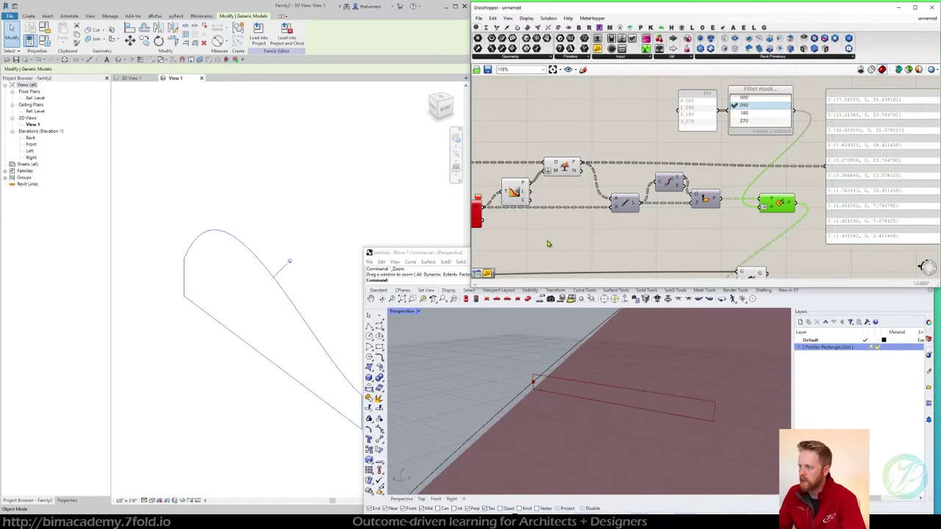
{"action": "scroll", "coordinate": [592, 240], "scroll_direction": "down", "scroll_amount": 3}
{"action": "right_click_drag", "start_coordinate": [590, 244], "coordinate": [710, 200]}
{"action": "right_click_drag", "start_coordinate": [499, 244], "coordinate": [672, 203]}
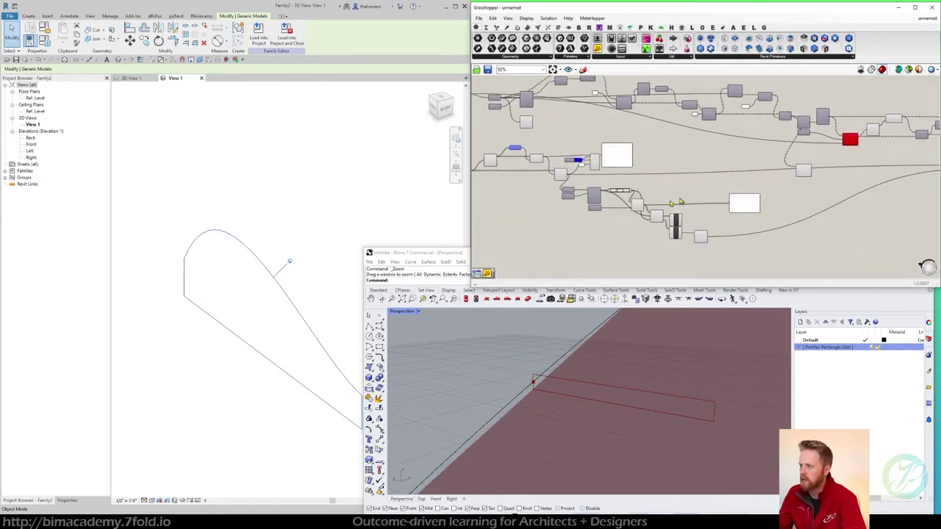
{"action": "scroll", "coordinate": [603, 218], "scroll_direction": "up", "scroll_amount": 2}
{"action": "scroll", "coordinate": [636, 177], "scroll_direction": "up", "scroll_amount": 2}
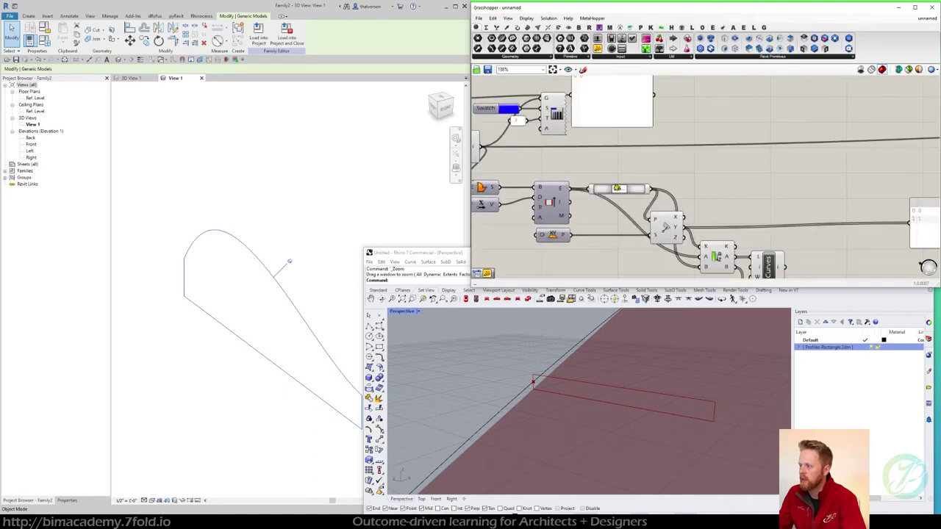
{"action": "left_click_drag", "start_coordinate": [622, 191], "coordinate": [649, 196]}
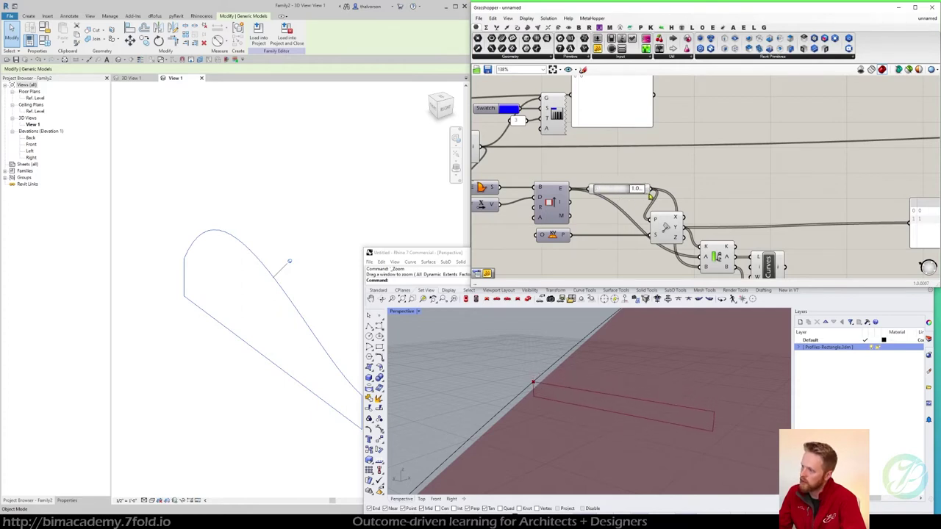
{"action": "scroll", "coordinate": [538, 388], "scroll_direction": "down", "scroll_amount": 3}
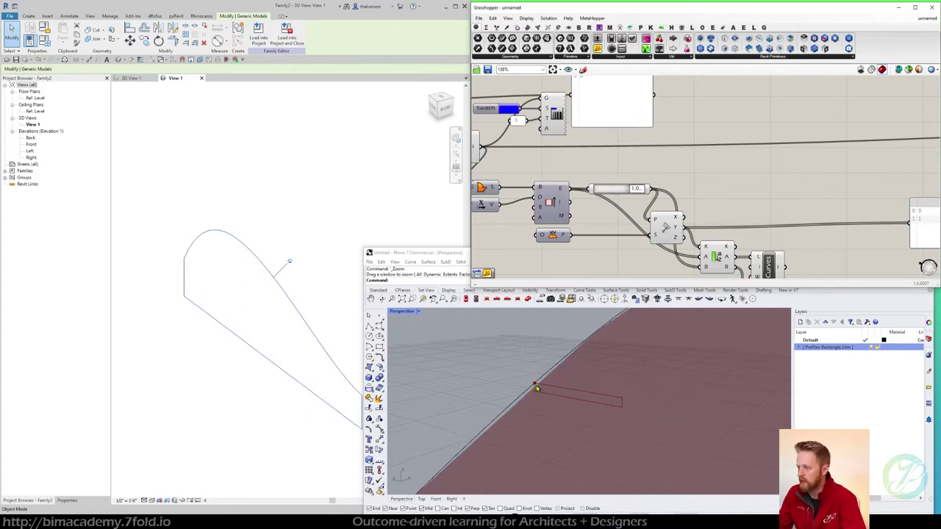
Check the profile on the curved edge and move the Orient component to below and right of Rotate Plane
{"action": "scroll", "coordinate": [536, 386], "scroll_direction": "up", "scroll_amount": 2}
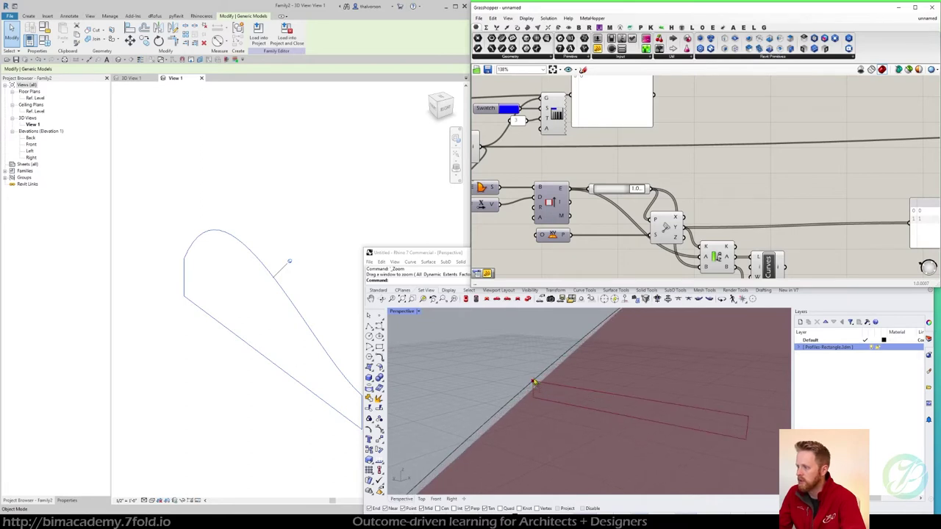
{"action": "scroll", "coordinate": [544, 379], "scroll_direction": "down", "scroll_amount": 3}
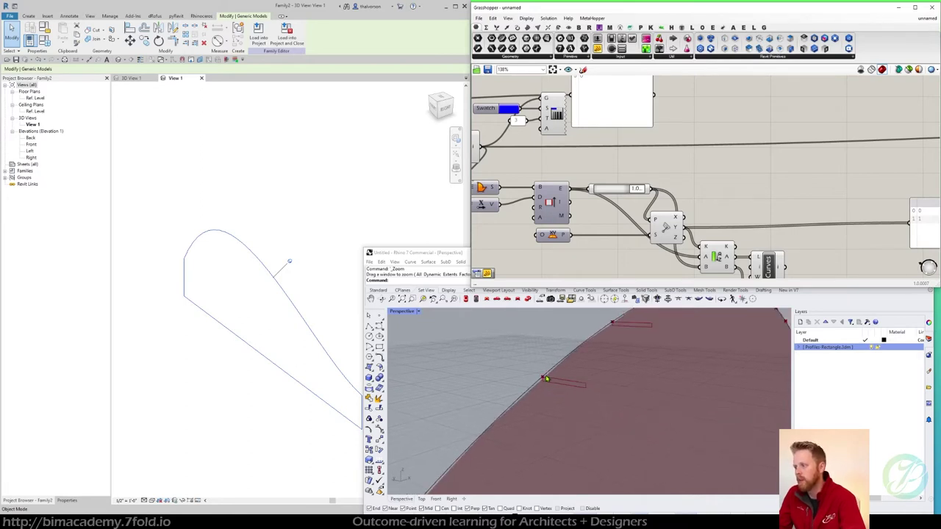
{"action": "right_click_drag", "start_coordinate": [736, 196], "coordinate": [646, 184]}
{"action": "scroll", "coordinate": [646, 184], "scroll_direction": "down", "scroll_amount": 5}
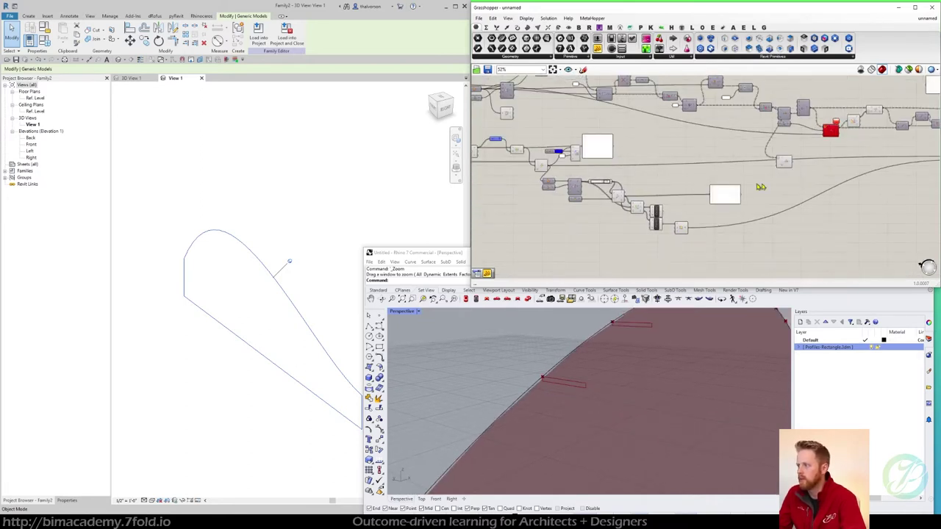
{"action": "right_click_drag", "start_coordinate": [883, 168], "coordinate": [632, 166]}
{"action": "scroll", "coordinate": [719, 157], "scroll_direction": "up", "scroll_amount": 5}
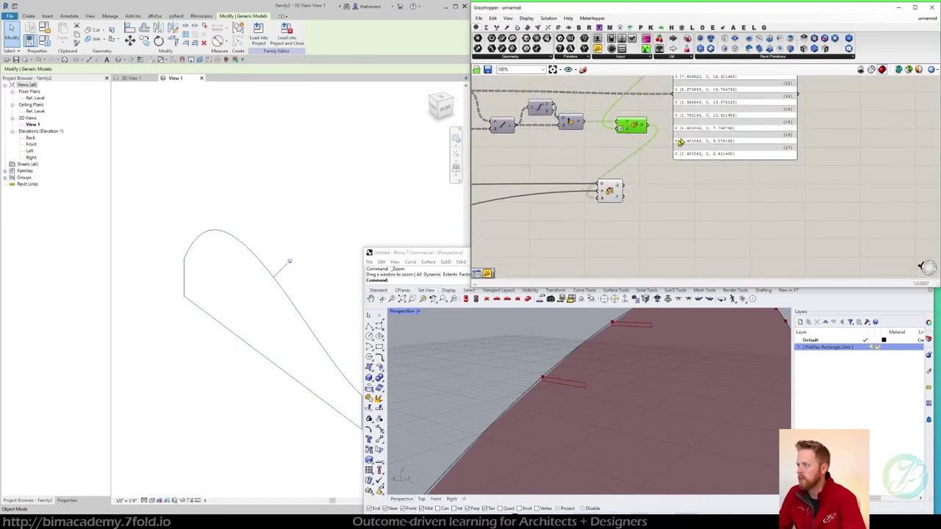
{"action": "left_click", "coordinate": [621, 189]}
{"action": "left_click_drag", "start_coordinate": [621, 191], "coordinate": [663, 184]}
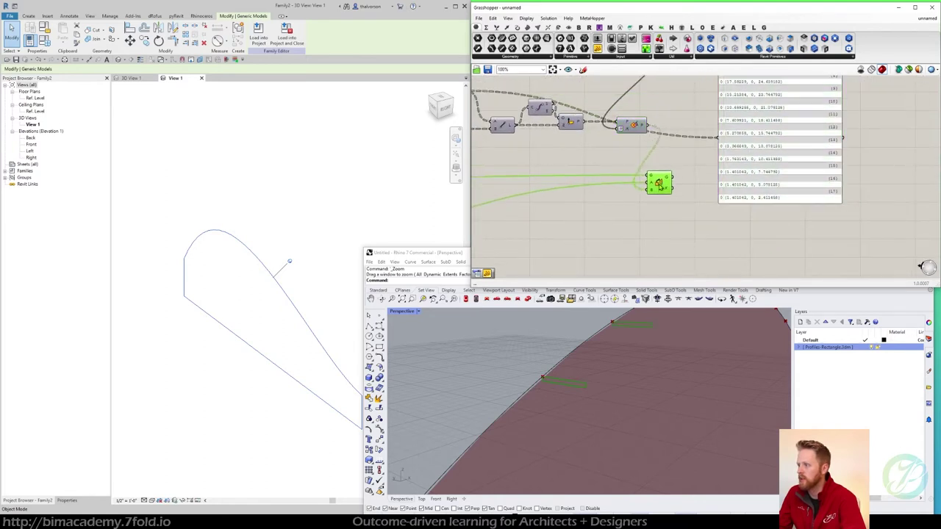
Turn on the preview of the Line component that feeds the End Points and Plane Normal components
{"action": "right_click_drag", "start_coordinate": [587, 147], "coordinate": [639, 177]}
{"action": "left_click", "coordinate": [559, 158]}
{"action": "middle_click", "coordinate": [570, 183]}
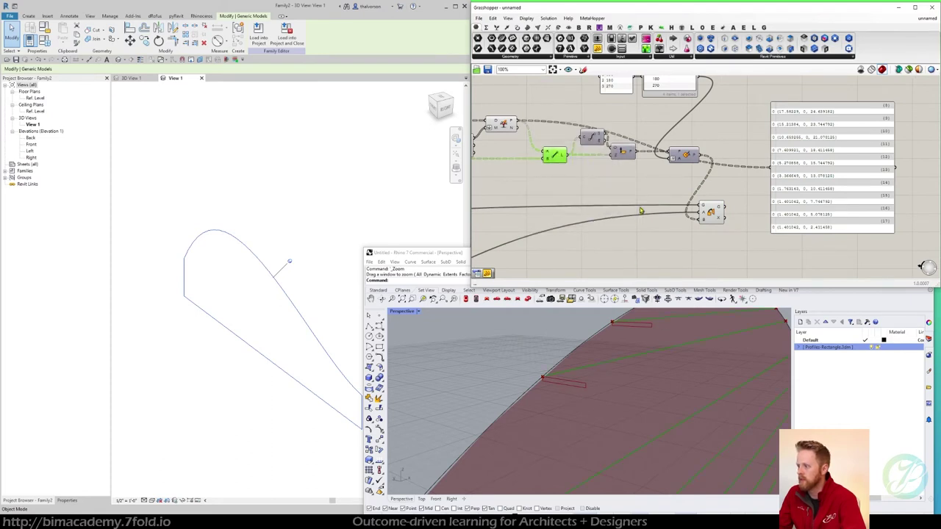
Feed both the Orient geometry output and the Line output into the panel, and enlarge the panel to compare their branches
{"action": "right_click_drag", "start_coordinate": [652, 195], "coordinate": [602, 189]}
{"action": "left_click_drag", "start_coordinate": [674, 207], "coordinate": [723, 169]}
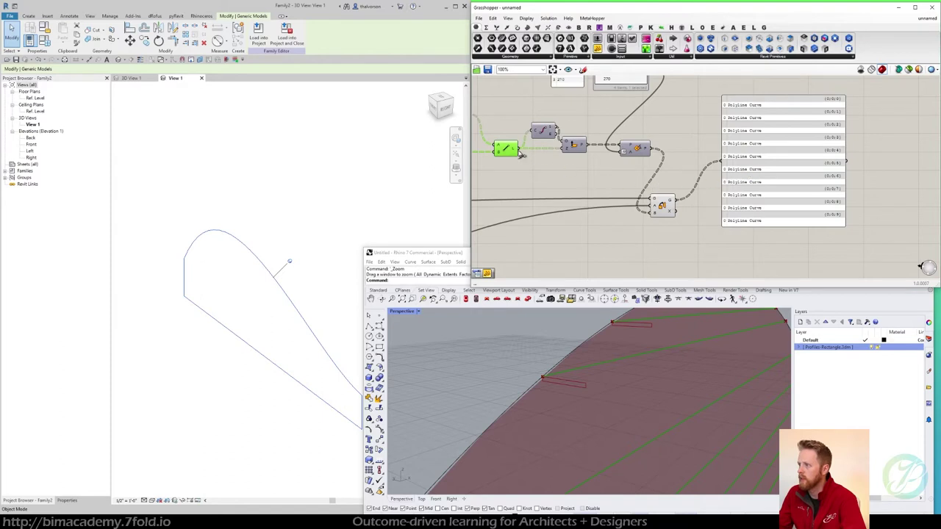
{"action": "left_click_drag", "start_coordinate": [522, 153], "coordinate": [724, 165], "text": "shift"}
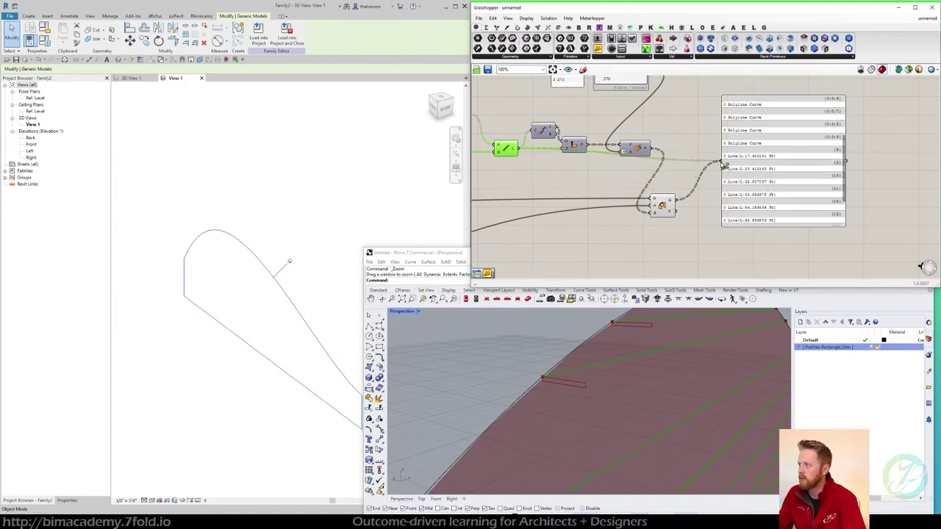
{"action": "left_click_drag", "start_coordinate": [799, 225], "coordinate": [800, 278]}
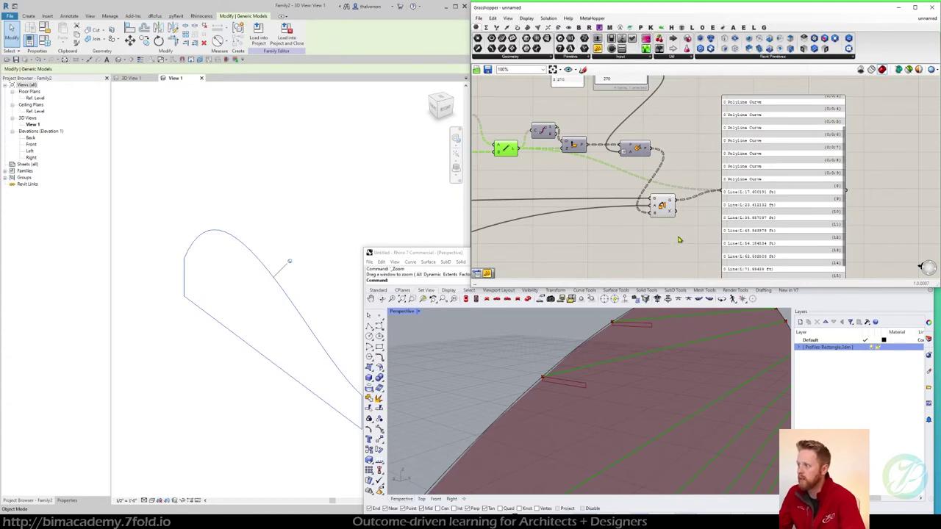
Set Rotate Plane's plane input P and Orient's target plane input B to Principal
{"action": "right_click_drag", "start_coordinate": [678, 235], "coordinate": [698, 253]}
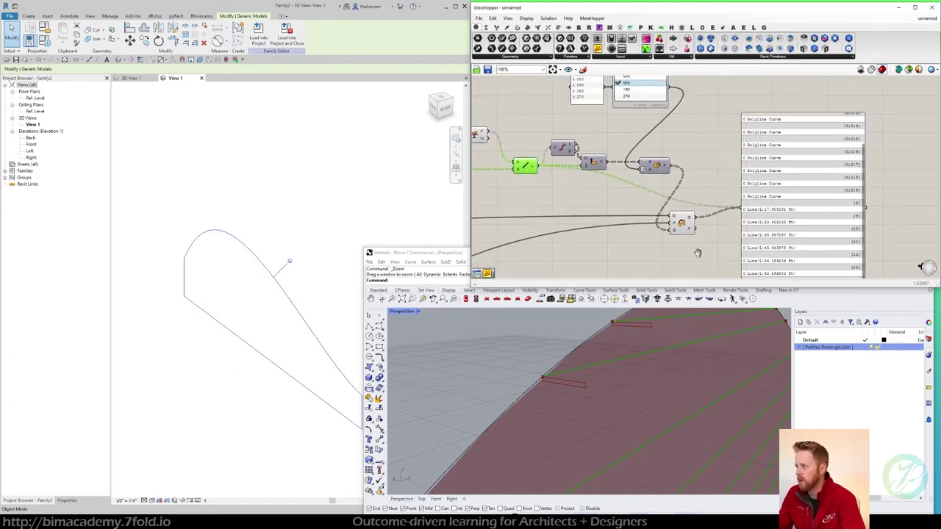
{"action": "right_click_drag", "start_coordinate": [656, 166], "coordinate": [672, 179]}
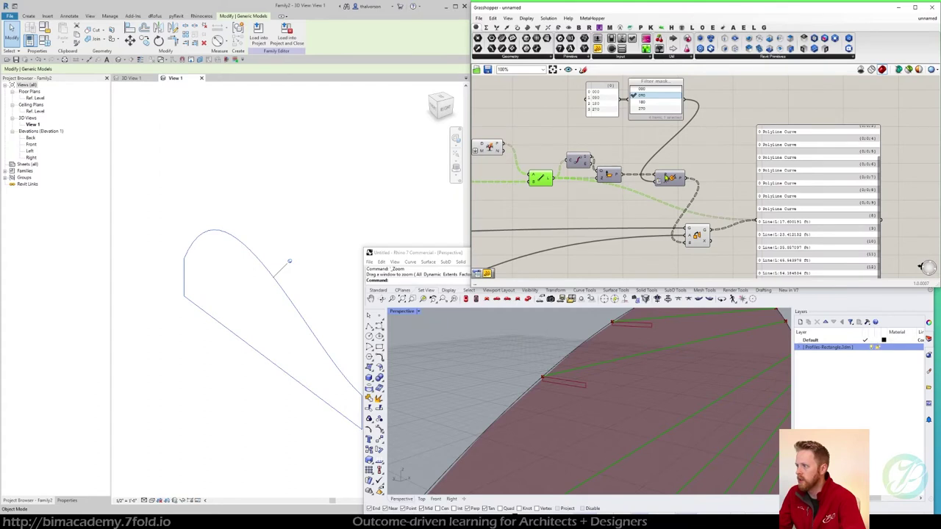
{"action": "right_click", "coordinate": [669, 178]}
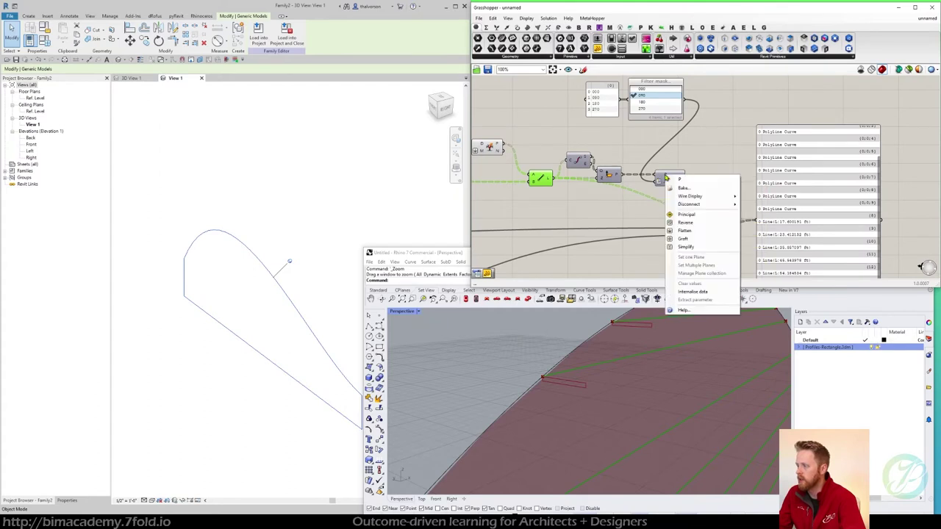
{"action": "left_click", "coordinate": [703, 216]}
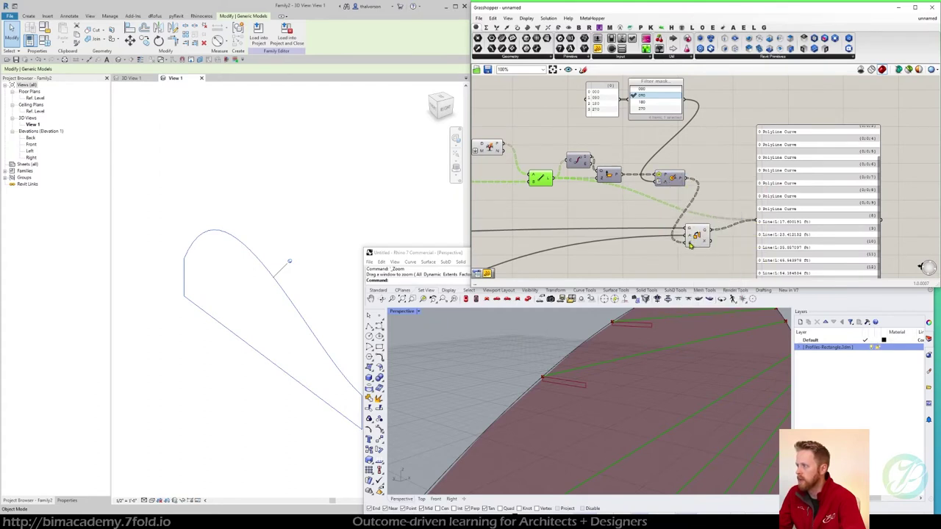
{"action": "right_click", "coordinate": [691, 244]}
{"action": "left_click", "coordinate": [720, 286]}
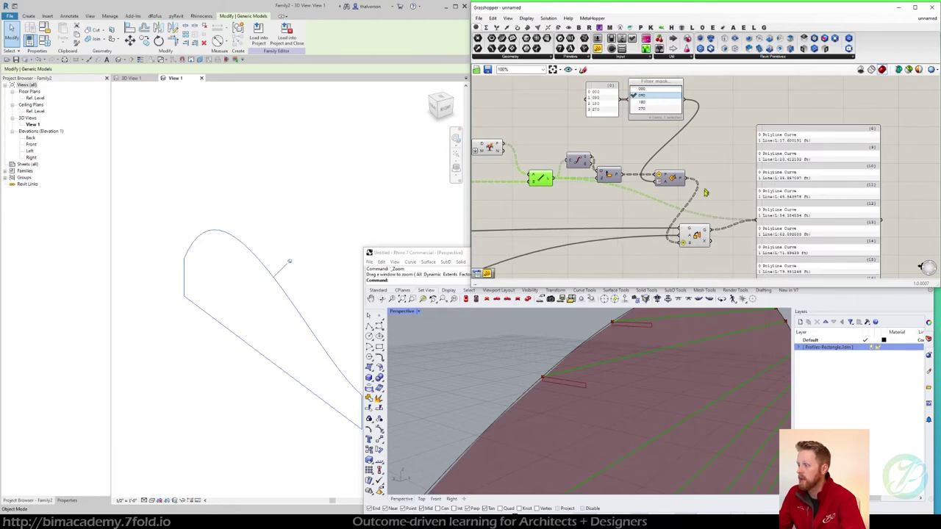
Examine how the profile curves pair with the lines in the panel's branches and which inputs are marked Principal
{"action": "right_click_drag", "start_coordinate": [705, 192], "coordinate": [720, 208]}
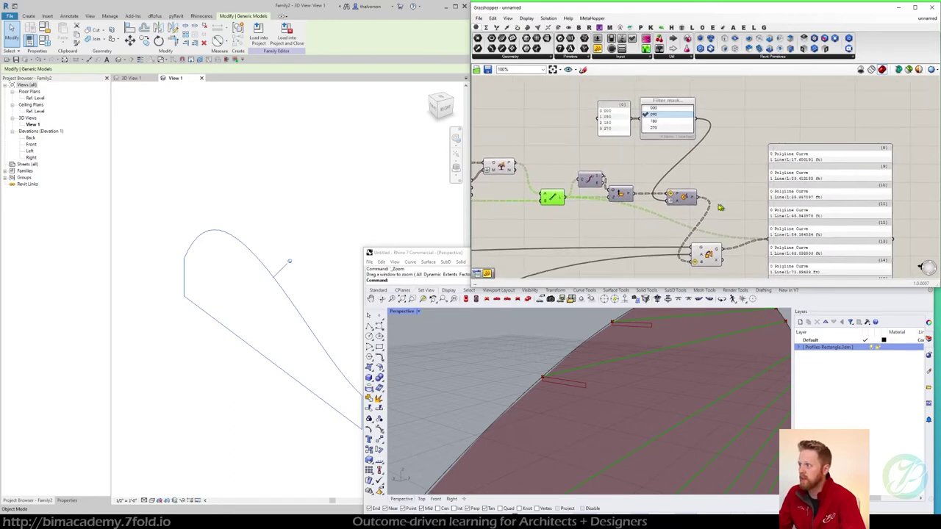
{"action": "mouse_move", "coordinate": [553, 205]}
{"action": "left_mouse_down"}
{"action": "mouse_move", "coordinate": [553, 185]}
{"action": "mouse_move", "coordinate": [552, 205]}
{"action": "left_mouse_up"}
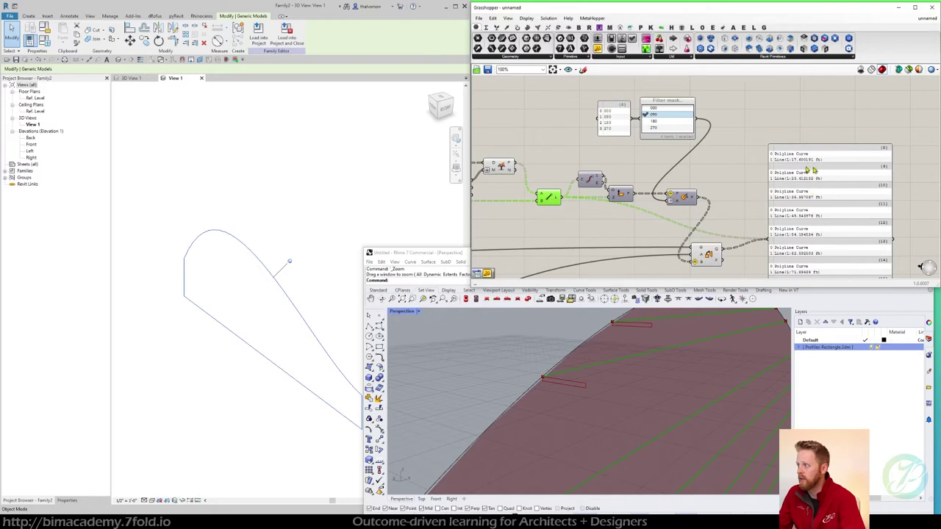
{"action": "right_click_drag", "start_coordinate": [719, 169], "coordinate": [665, 151]}
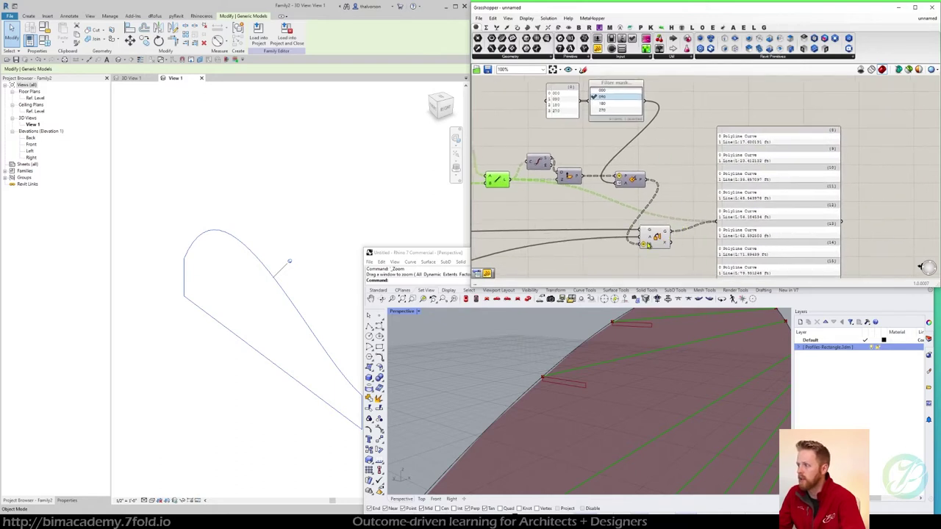
{"action": "left_click_drag", "start_coordinate": [657, 237], "coordinate": [664, 237]}
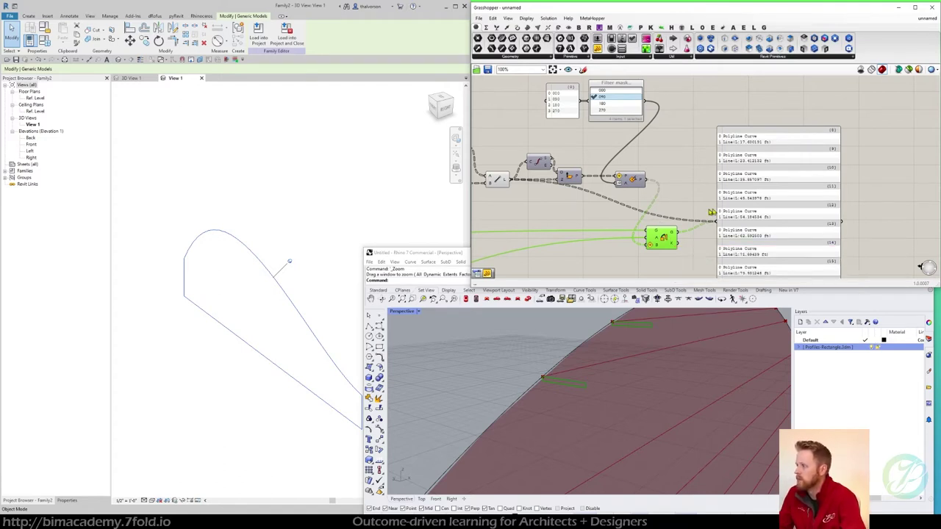
{"action": "right_click_drag", "start_coordinate": [668, 187], "coordinate": [697, 184]}
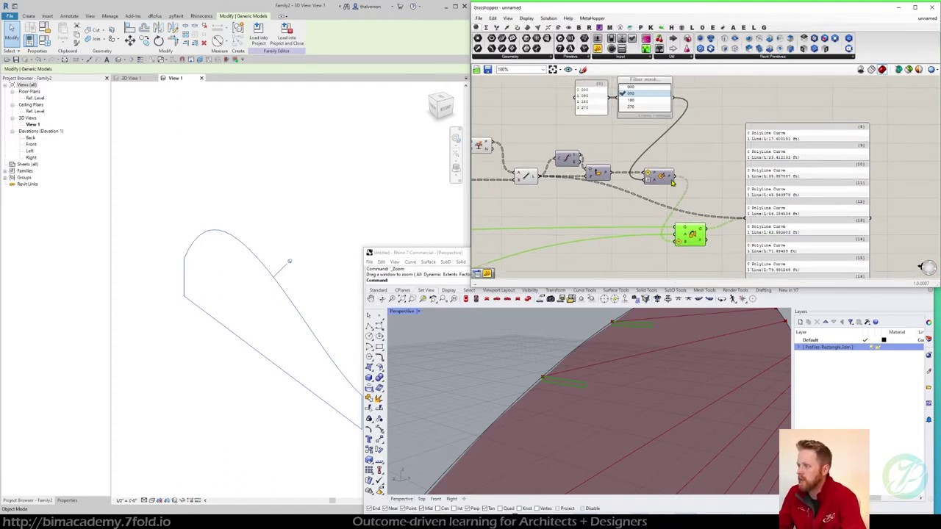
{"action": "right_click", "coordinate": [669, 177]}
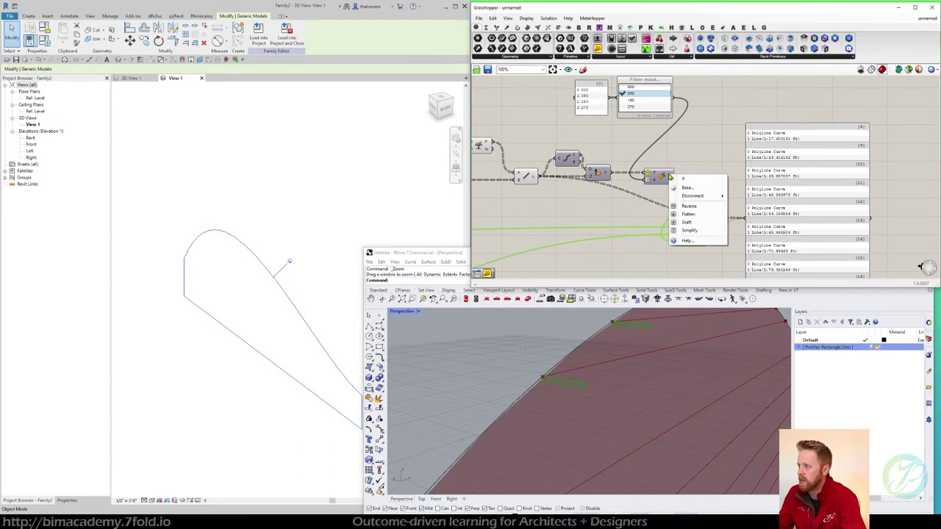
{"action": "left_click", "coordinate": [682, 146]}
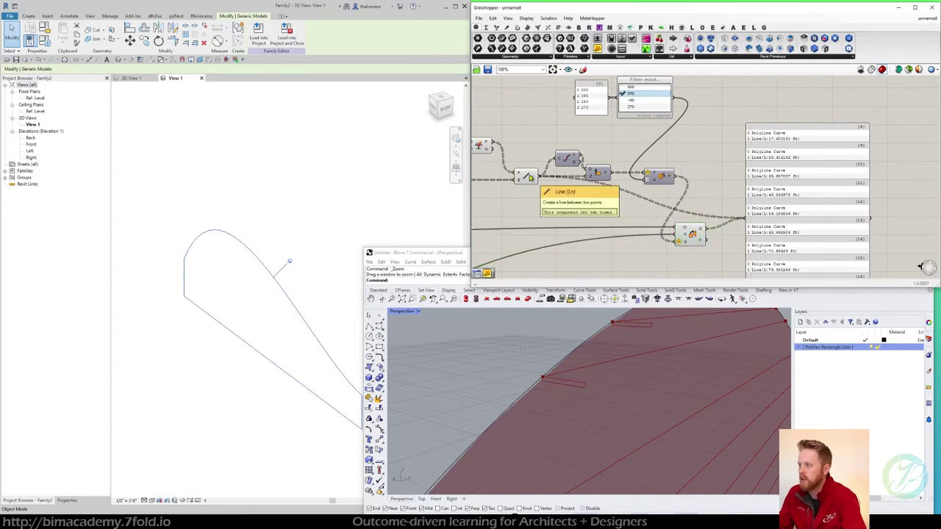
{"action": "scroll", "coordinate": [687, 240], "scroll_direction": "up", "scroll_amount": 3}
{"action": "left_click_drag", "start_coordinate": [702, 230], "coordinate": [701, 236]}
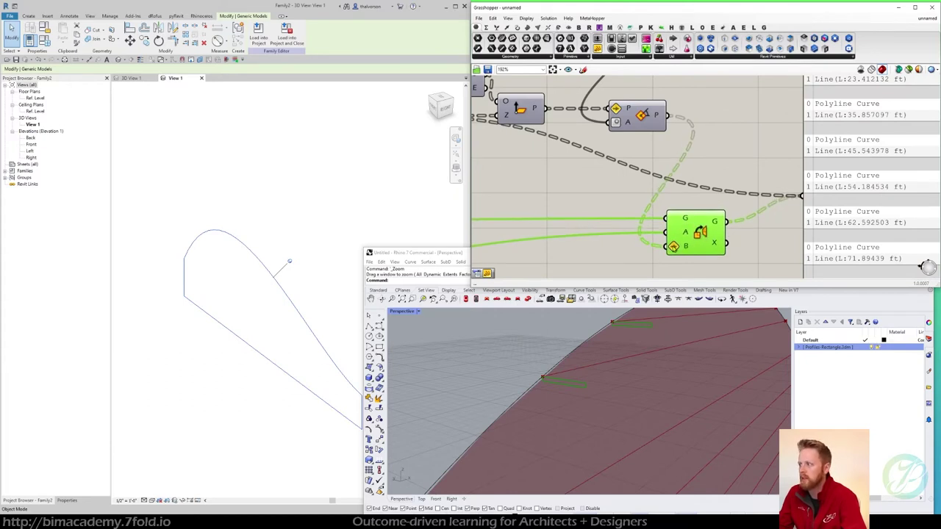
{"action": "left_click", "coordinate": [641, 115]}
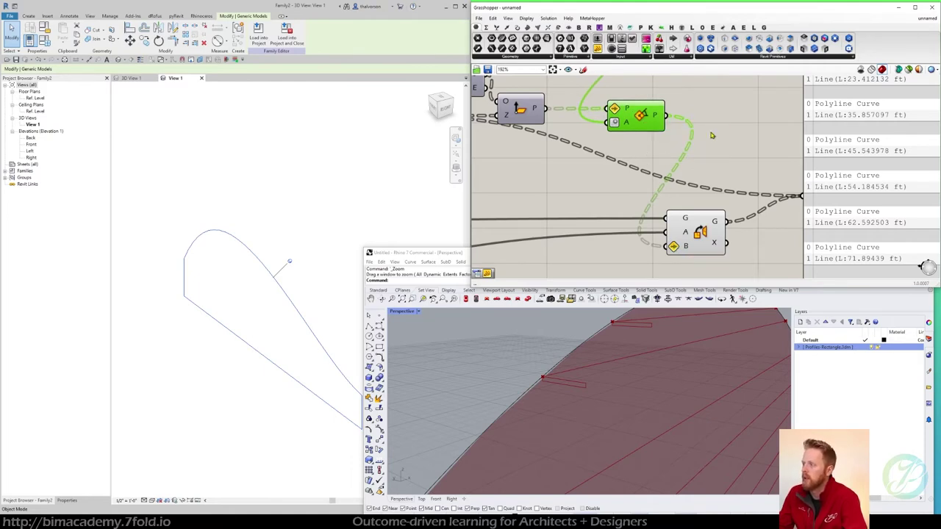
{"action": "scroll", "coordinate": [712, 135], "scroll_direction": "down", "scroll_amount": 4}
Shift the panel to make room and add a Sweep1 component beside the Rotate Plane component
{"action": "left_click", "coordinate": [778, 141]}
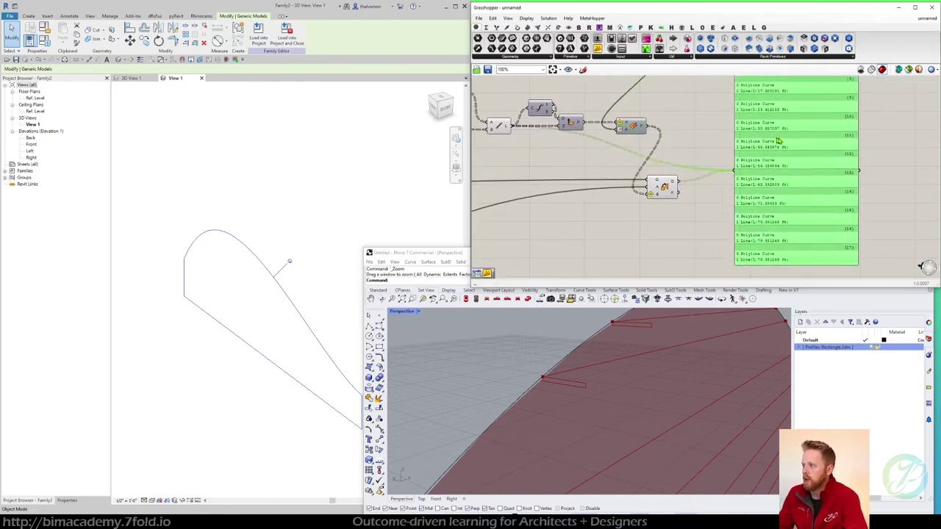
{"action": "left_click_drag", "start_coordinate": [778, 140], "coordinate": [805, 148]}
{"action": "left_click", "coordinate": [529, 27]}
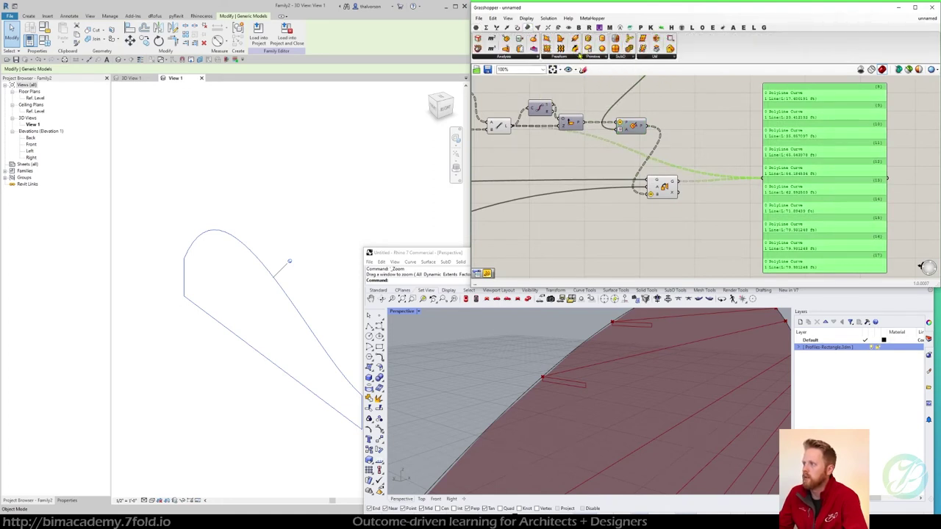
{"action": "left_click_drag", "start_coordinate": [575, 49], "coordinate": [706, 123]}
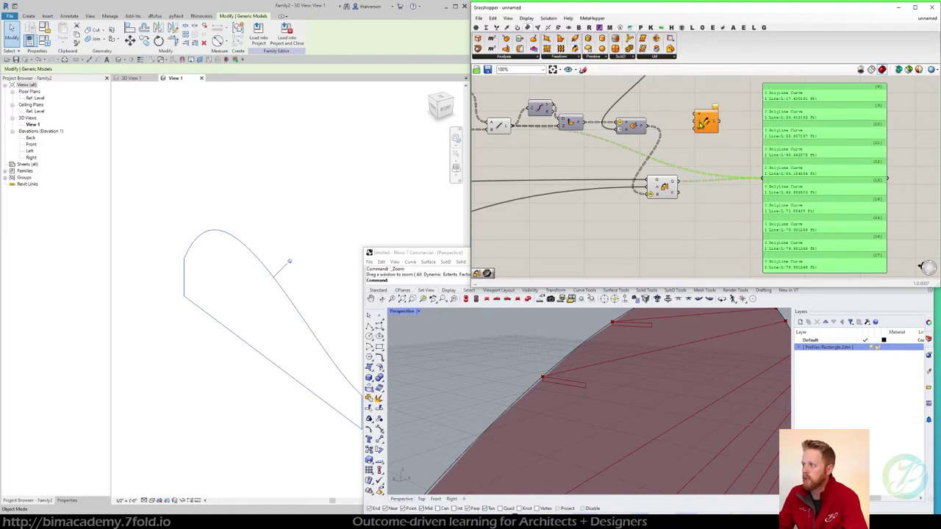
Connect Orient's geometry output to Sweep1's sections input and the Line output to its rail input
{"action": "right_click_drag", "start_coordinate": [665, 134], "coordinate": [681, 138]}
{"action": "left_click", "coordinate": [680, 193]}
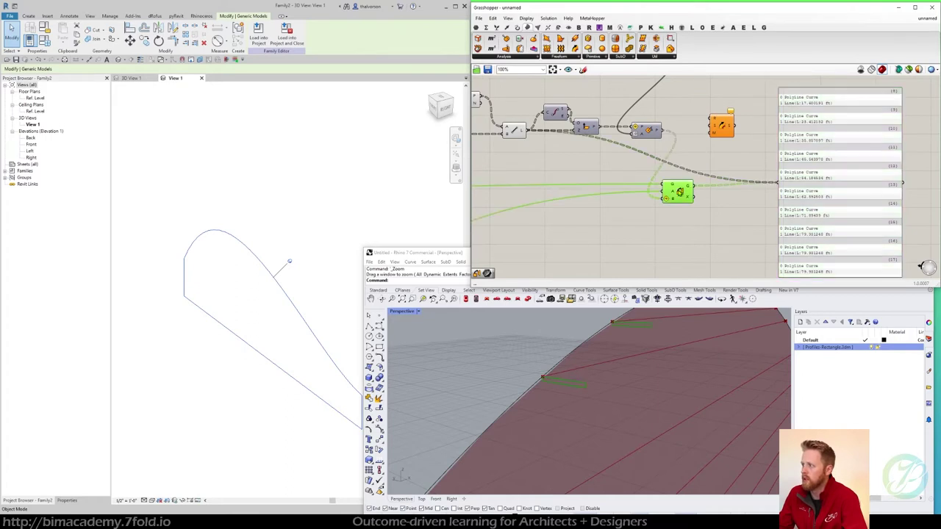
{"action": "left_click_drag", "start_coordinate": [699, 192], "coordinate": [727, 159]}
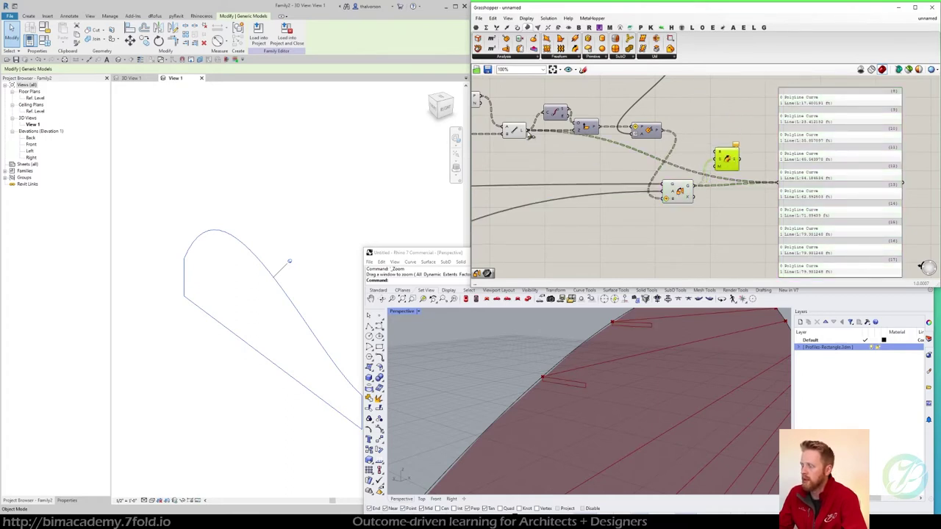
{"action": "left_click_drag", "start_coordinate": [530, 135], "coordinate": [715, 157]}
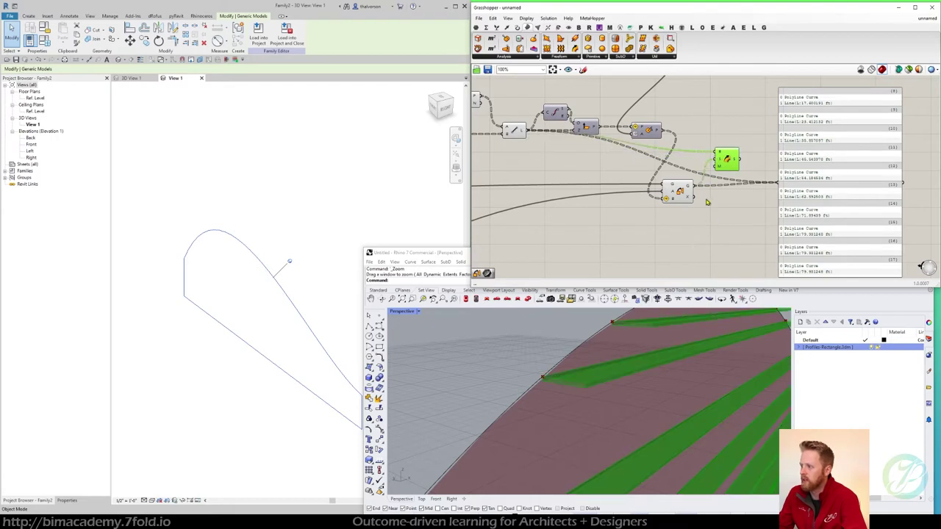
Examine the swept boards in the Perspective view, checking how their ends meet the curved boundary
{"action": "scroll", "coordinate": [704, 318], "scroll_direction": "down", "scroll_amount": 5}
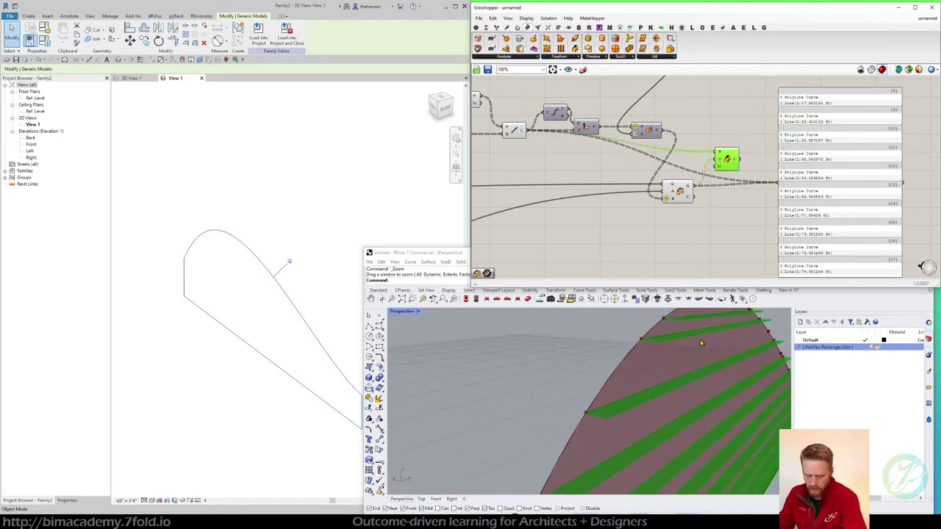
{"action": "right_click_drag", "start_coordinate": [704, 343], "coordinate": [610, 356], "text": "shift"}
{"action": "scroll", "coordinate": [687, 361], "scroll_direction": "down", "scroll_amount": 4}
{"action": "right_click_drag", "start_coordinate": [689, 362], "coordinate": [553, 398]}
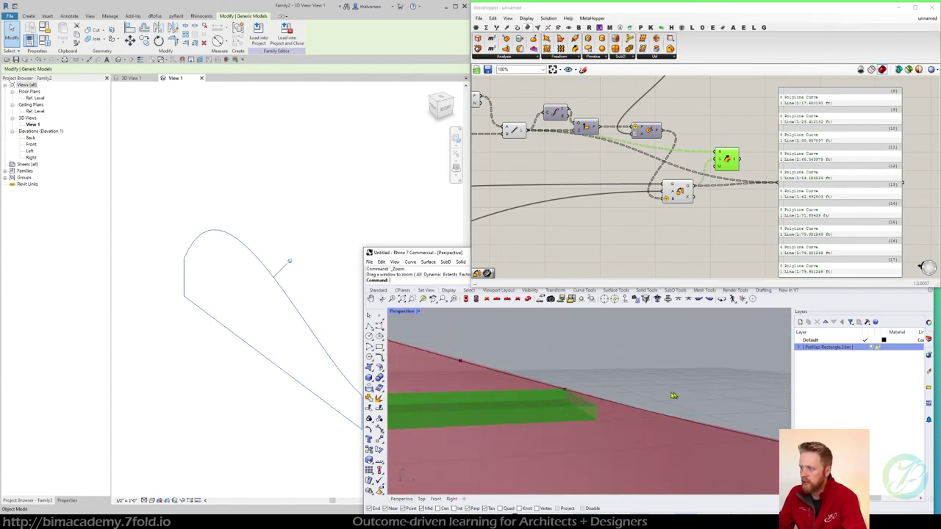
{"action": "scroll", "coordinate": [674, 396], "scroll_direction": "down", "scroll_amount": 1}
{"action": "left_click", "coordinate": [654, 410]}
{"action": "scroll", "coordinate": [649, 395], "scroll_direction": "down", "scroll_amount": 6}
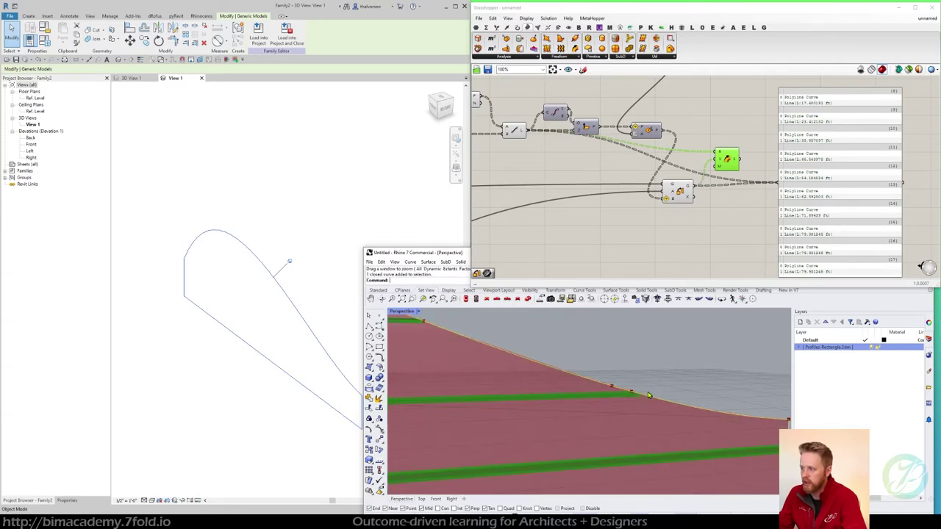
{"action": "mouse_move", "coordinate": [649, 395]}
{"action": "right_mouse_down"}
{"action": "mouse_move", "coordinate": [603, 387]}
{"action": "mouse_move", "coordinate": [667, 376]}
{"action": "right_mouse_up"}
{"action": "scroll", "coordinate": [638, 399], "scroll_direction": "up", "scroll_amount": 7}
{"action": "scroll", "coordinate": [613, 385], "scroll_direction": "down", "scroll_amount": 5}
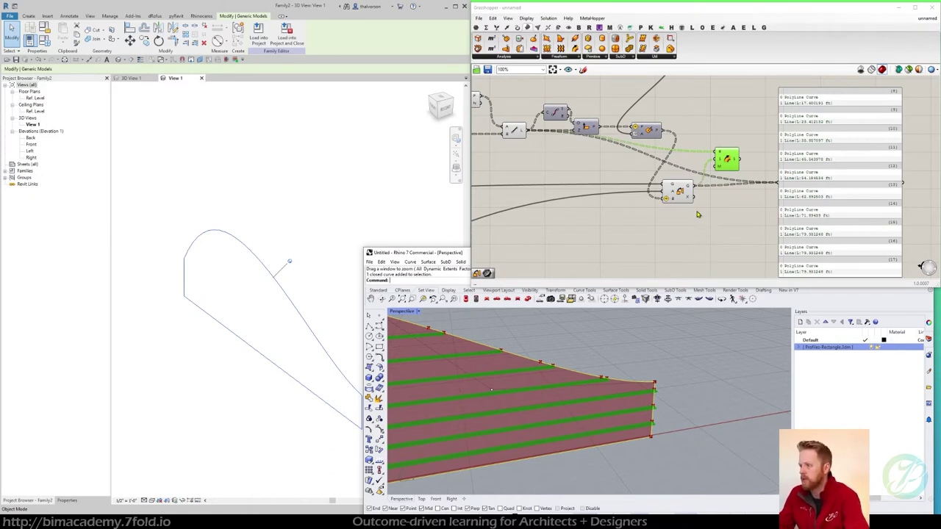
Move Sweep1 down beside the Orient component and add an Extend Curve component above it
{"action": "right_click_drag", "start_coordinate": [717, 215], "coordinate": [608, 235]}
{"action": "left_click_drag", "start_coordinate": [624, 184], "coordinate": [627, 211]}
{"action": "double_click", "coordinate": [611, 173]}
{"action": "type", "text": "ext"}
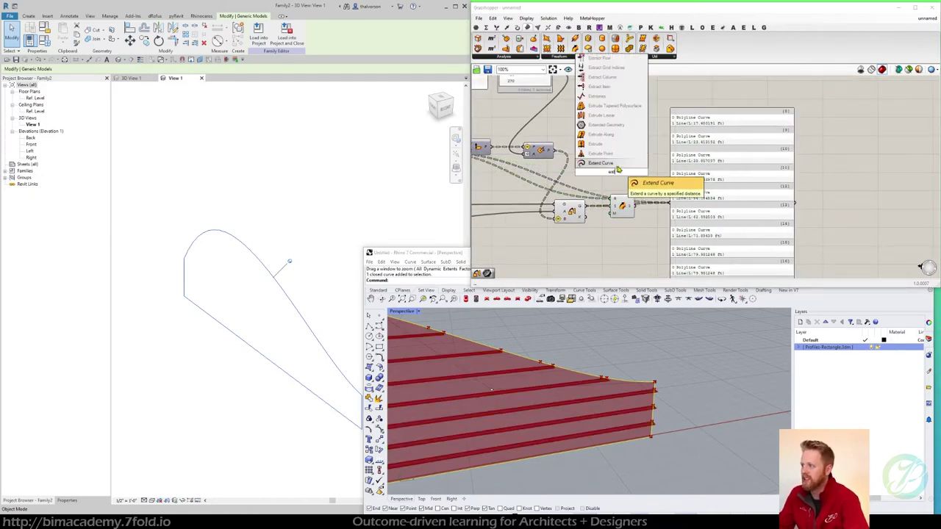
{"action": "key", "text": "Return"}
{"action": "right_click_drag", "start_coordinate": [620, 169], "coordinate": [775, 175]}
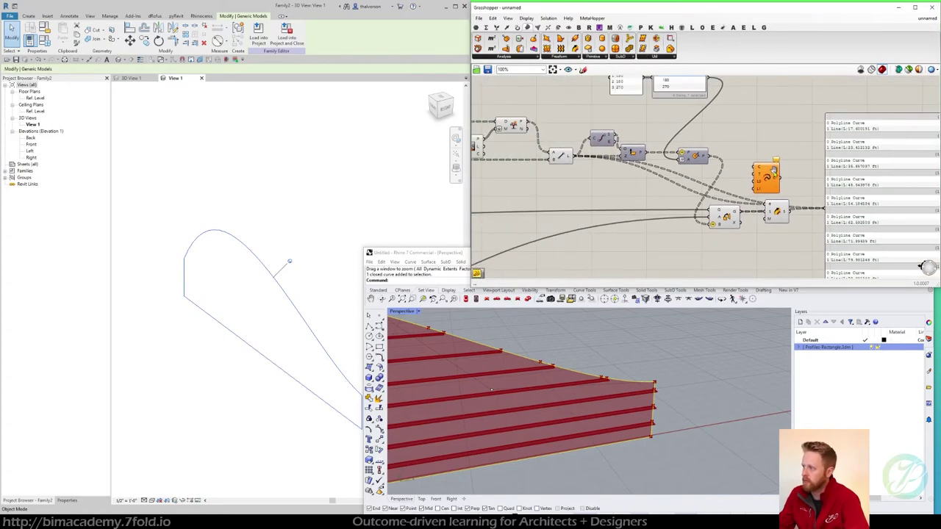
Move the Extend Curve component below Plane Normal and connect the Line output to its curve input
{"action": "left_click_drag", "start_coordinate": [775, 175], "coordinate": [642, 190]}
{"action": "scroll", "coordinate": [577, 160], "scroll_direction": "up", "scroll_amount": 4}
{"action": "left_click_drag", "start_coordinate": [549, 166], "coordinate": [667, 201]}
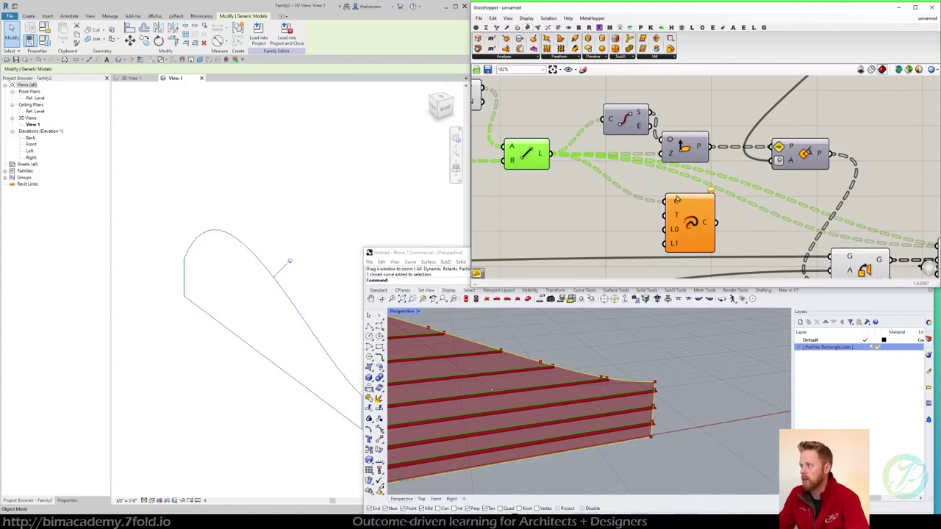
{"action": "scroll", "coordinate": [678, 201], "scroll_direction": "down", "scroll_amount": 3}
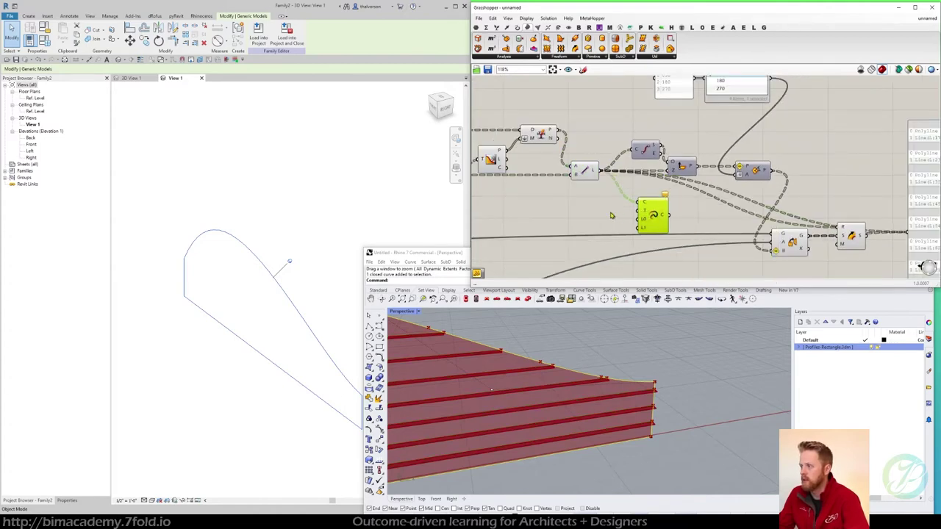
Add a panel containing 0 and connect it to Extend Curve's type input
{"action": "scroll", "coordinate": [637, 210], "scroll_direction": "up", "scroll_amount": 3}
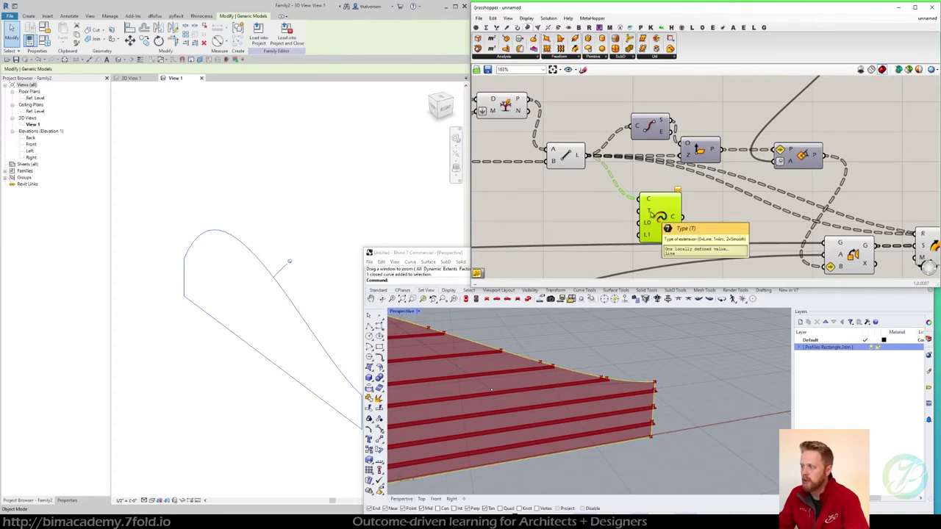
{"action": "double_click", "coordinate": [619, 216]}
{"action": "type", "text": "1"}
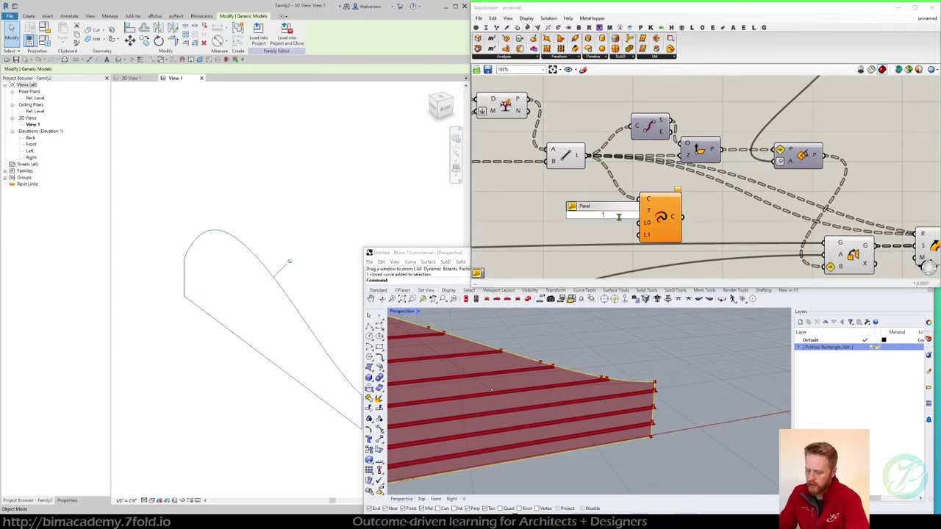
{"action": "key", "text": "Return"}
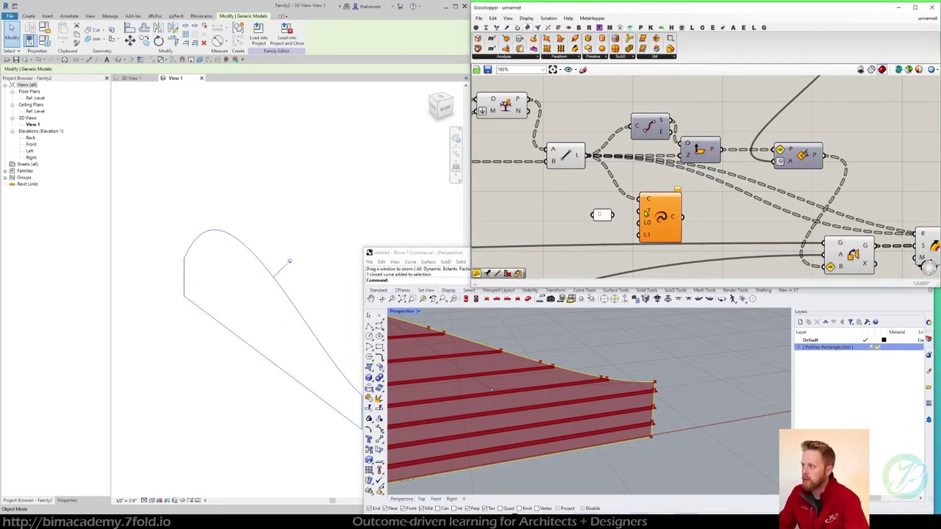
{"action": "left_click_drag", "start_coordinate": [639, 212], "coordinate": [604, 210]}
Add a panel containing 2 and connect it to both the start and end length inputs of Extend Curve
{"action": "double_click", "coordinate": [610, 236]}
{"action": "type", "text": "\"2"}
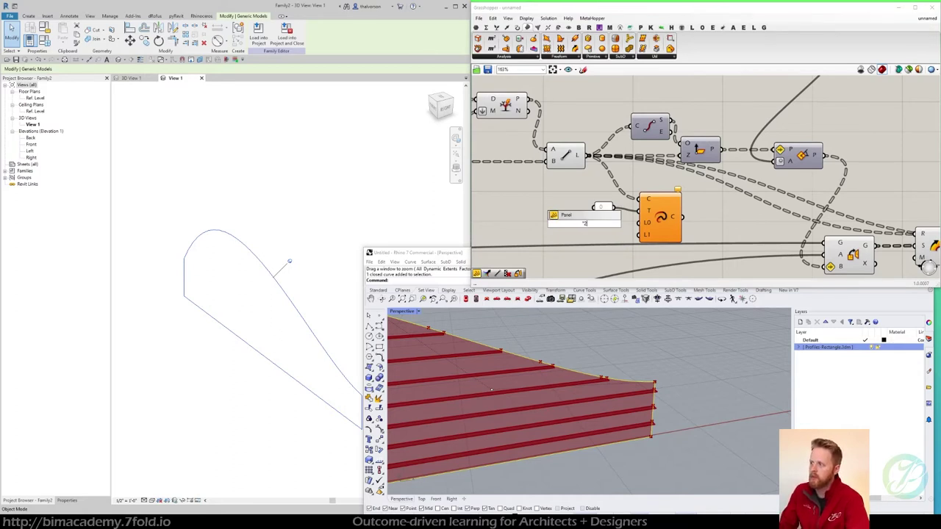
{"action": "left_click", "coordinate": [619, 243]}
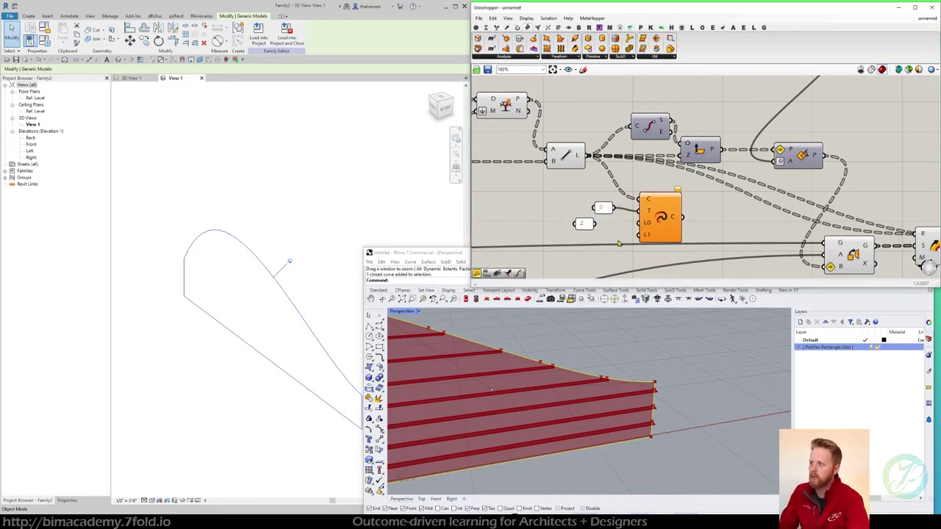
{"action": "left_click_drag", "start_coordinate": [596, 225], "coordinate": [647, 222]}
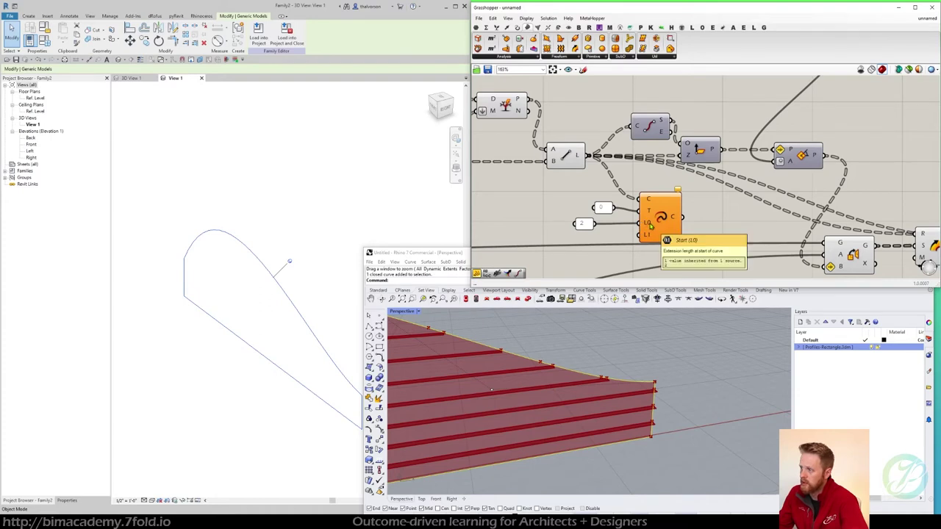
{"action": "scroll", "coordinate": [599, 395], "scroll_direction": "down", "scroll_amount": 10}
{"action": "right_click_drag", "start_coordinate": [571, 393], "coordinate": [634, 399], "text": "shift"}
{"action": "scroll", "coordinate": [513, 396], "scroll_direction": "up", "scroll_amount": 7}
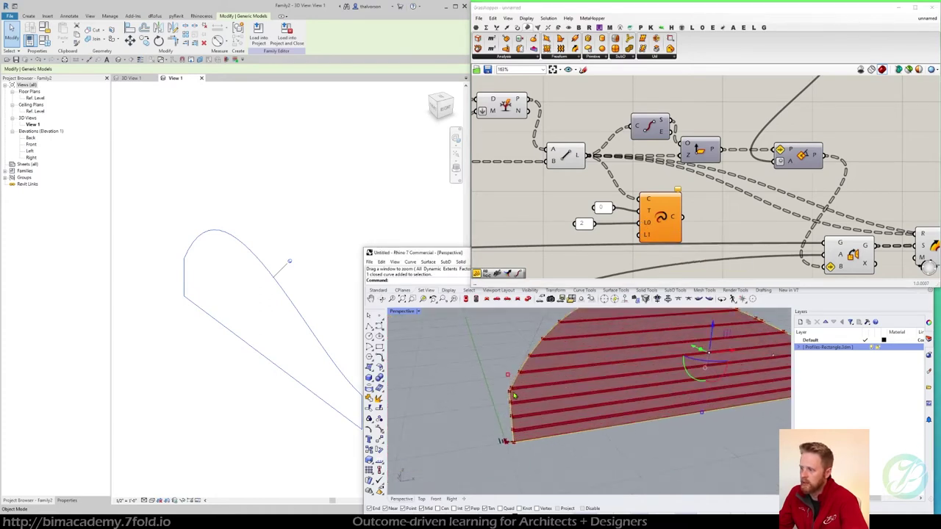
{"action": "left_click", "coordinate": [633, 251]}
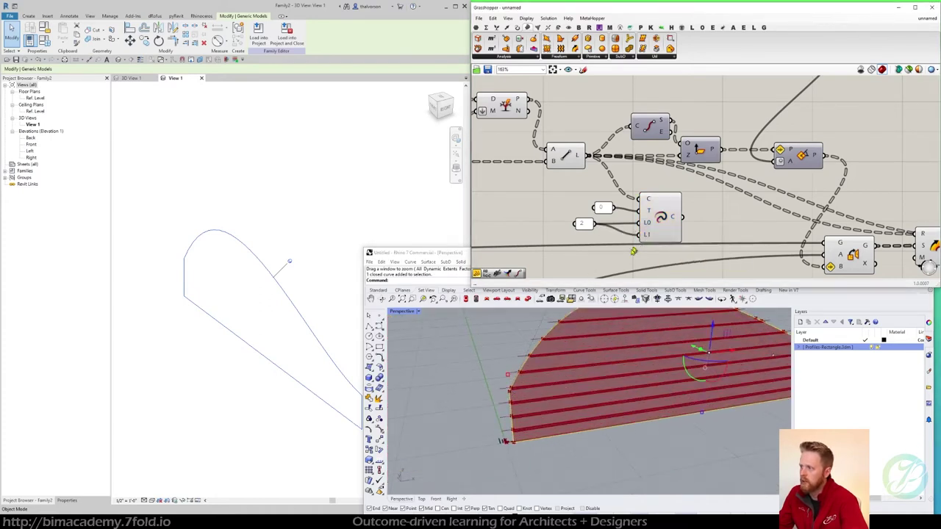
Reroute the Line output's downstream wires so they come from Extend Curve's output while Line keeps feeding Extend Curve
{"action": "right_click_drag", "start_coordinate": [703, 358], "coordinate": [633, 386], "text": "shift"}
{"action": "scroll", "coordinate": [717, 344], "scroll_direction": "up", "scroll_amount": 7}
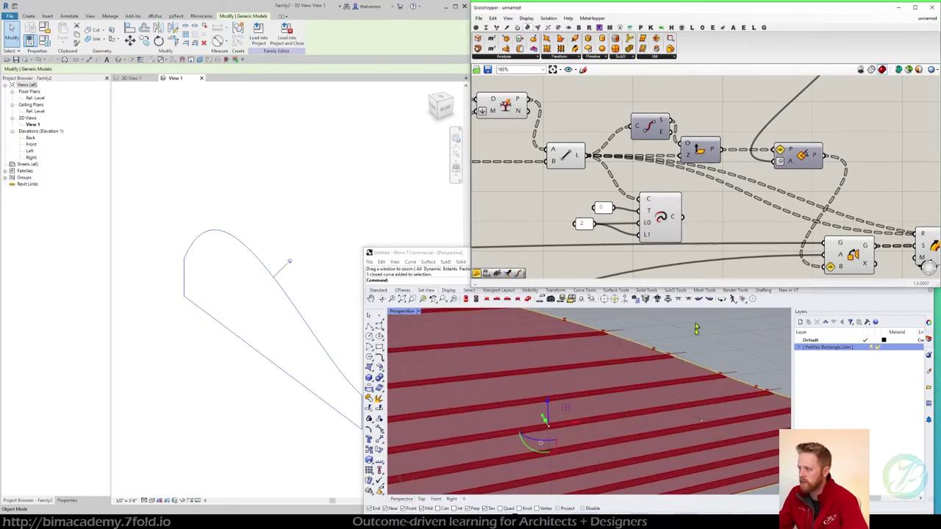
{"action": "left_click", "coordinate": [699, 348]}
{"action": "scroll", "coordinate": [703, 228], "scroll_direction": "down", "scroll_amount": 3}
{"action": "scroll", "coordinate": [736, 190], "scroll_direction": "up", "scroll_amount": 2}
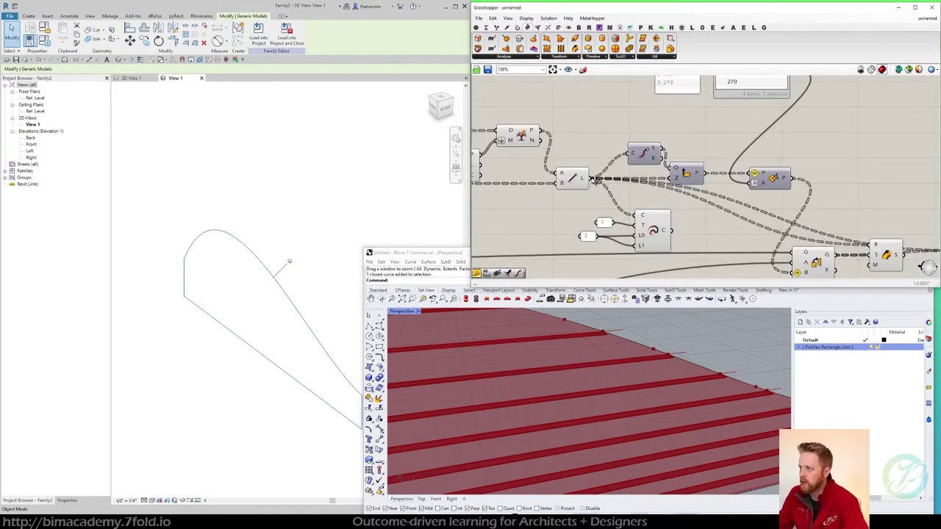
{"action": "left_click_drag", "start_coordinate": [596, 179], "coordinate": [672, 236]}
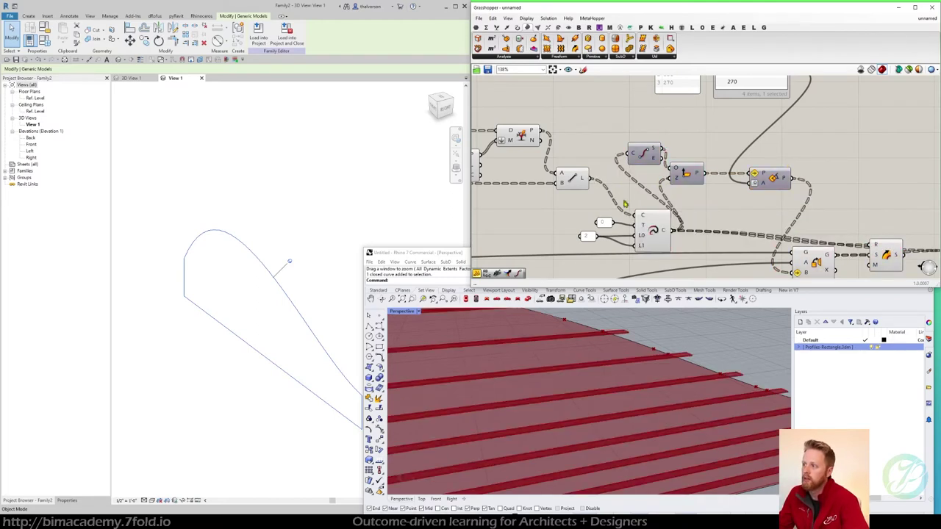
Move Extend Curve and its two value panels closer to the Line component
{"action": "left_click", "coordinate": [647, 228]}
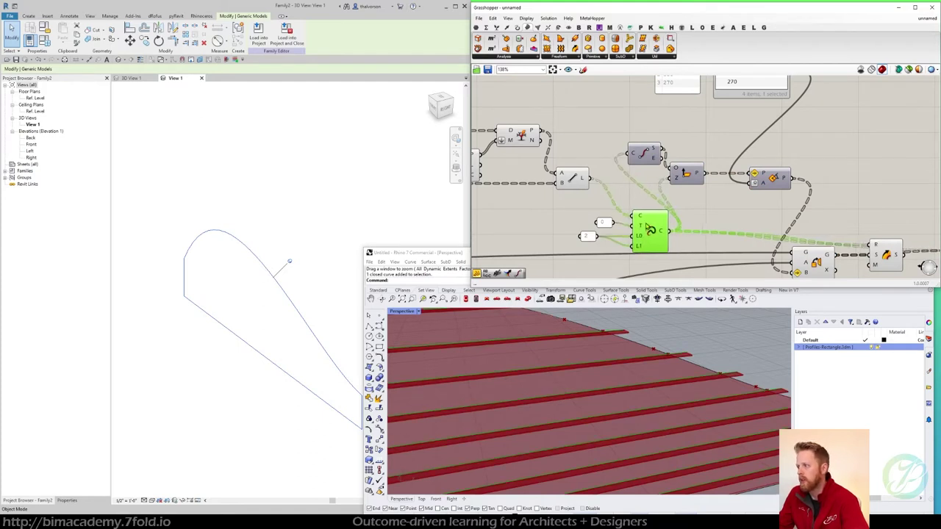
{"action": "left_click", "coordinate": [689, 211]}
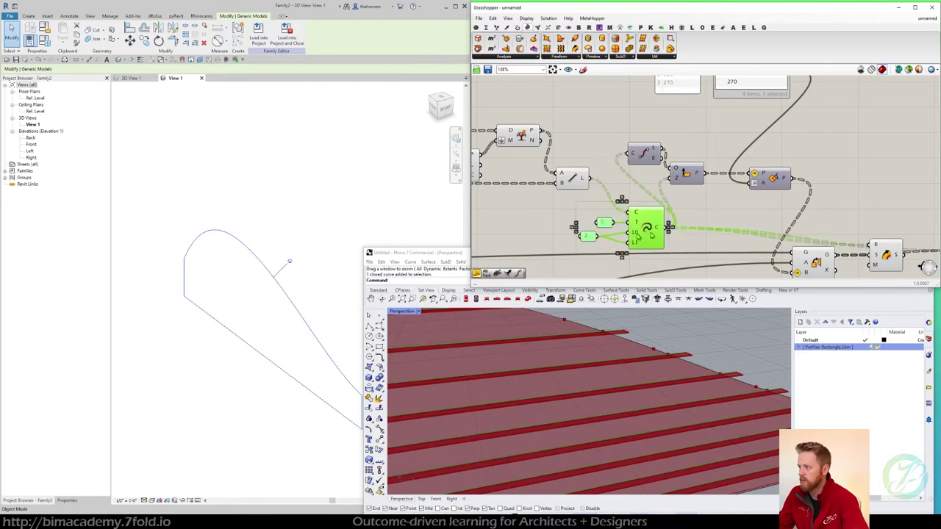
{"action": "left_click_drag", "start_coordinate": [647, 228], "coordinate": [620, 216]}
{"action": "left_click", "coordinate": [680, 239]}
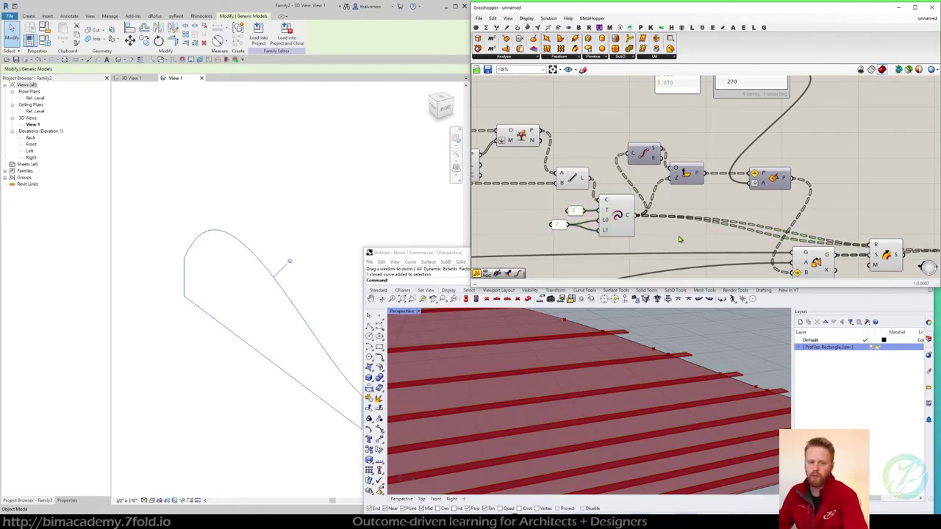
Highlight Sweep1's result and examine how the extended board ends pass the curved boundary at both sides
{"action": "scroll", "coordinate": [680, 239], "scroll_direction": "down", "scroll_amount": 4}
{"action": "scroll", "coordinate": [777, 249], "scroll_direction": "up", "scroll_amount": 3}
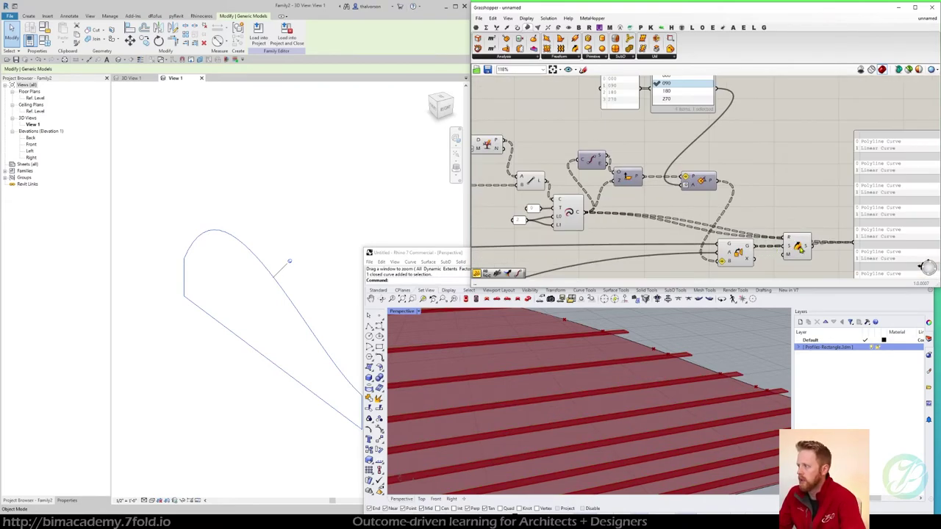
{"action": "scroll", "coordinate": [654, 354], "scroll_direction": "down", "scroll_amount": 3}
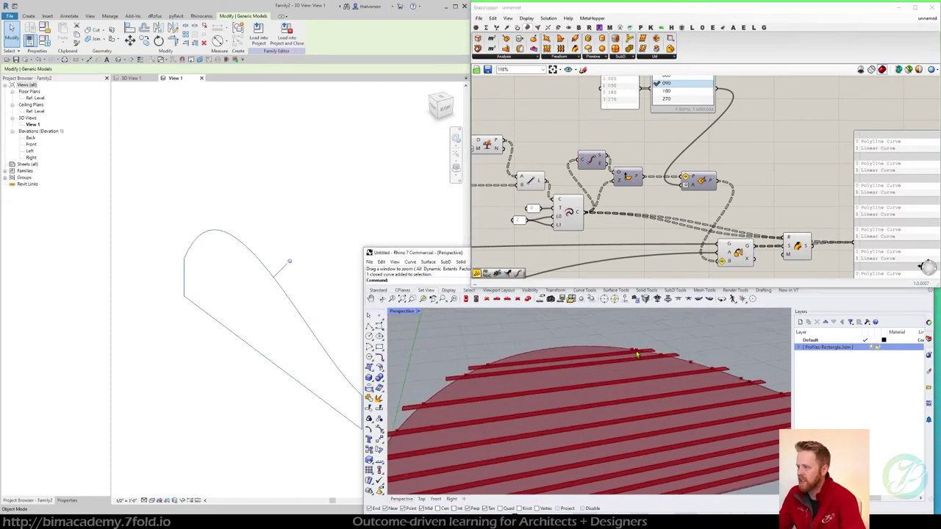
{"action": "scroll", "coordinate": [626, 362], "scroll_direction": "down", "scroll_amount": 2}
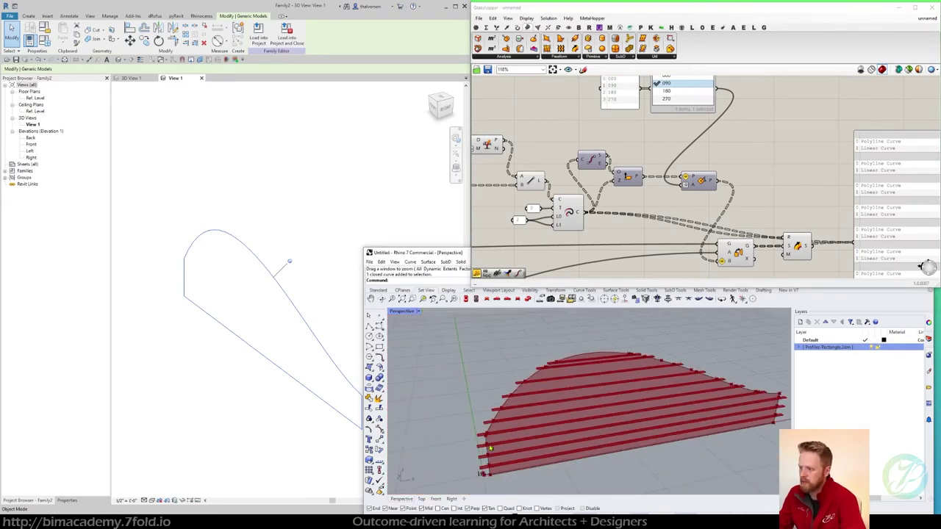
{"action": "scroll", "coordinate": [490, 447], "scroll_direction": "up", "scroll_amount": 3}
{"action": "right_click_drag", "start_coordinate": [490, 447], "coordinate": [532, 378]}
{"action": "right_click_drag", "start_coordinate": [771, 199], "coordinate": [701, 176]}
{"action": "left_click", "coordinate": [718, 229]}
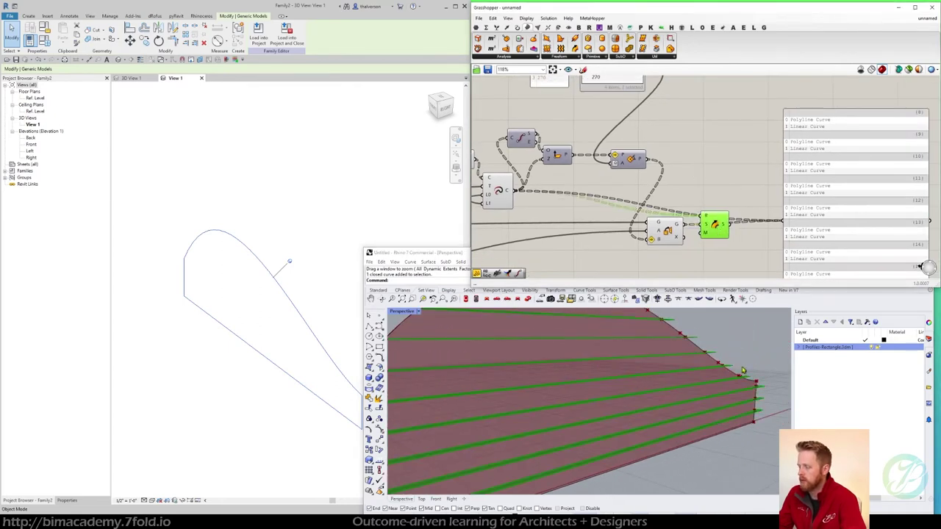
{"action": "right_click_drag", "start_coordinate": [742, 370], "coordinate": [677, 382]}
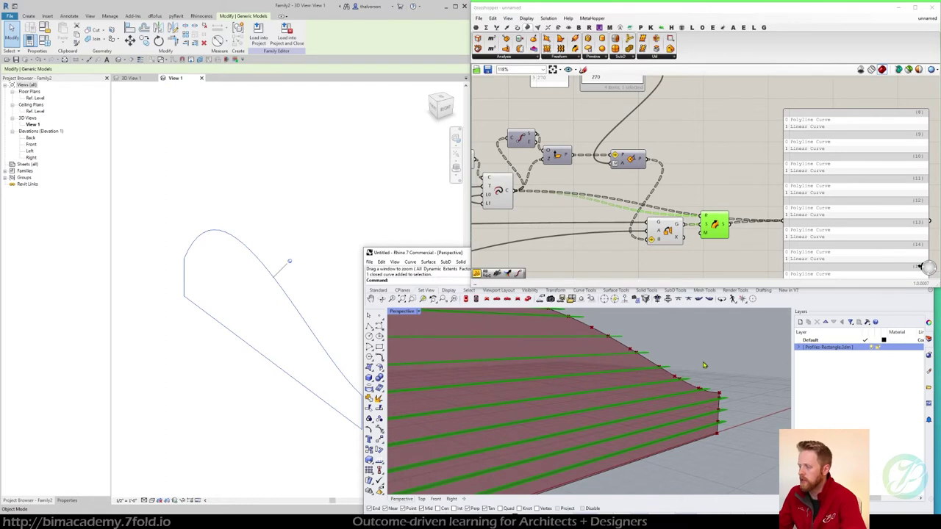
{"action": "scroll", "coordinate": [663, 364], "scroll_direction": "up", "scroll_amount": 5}
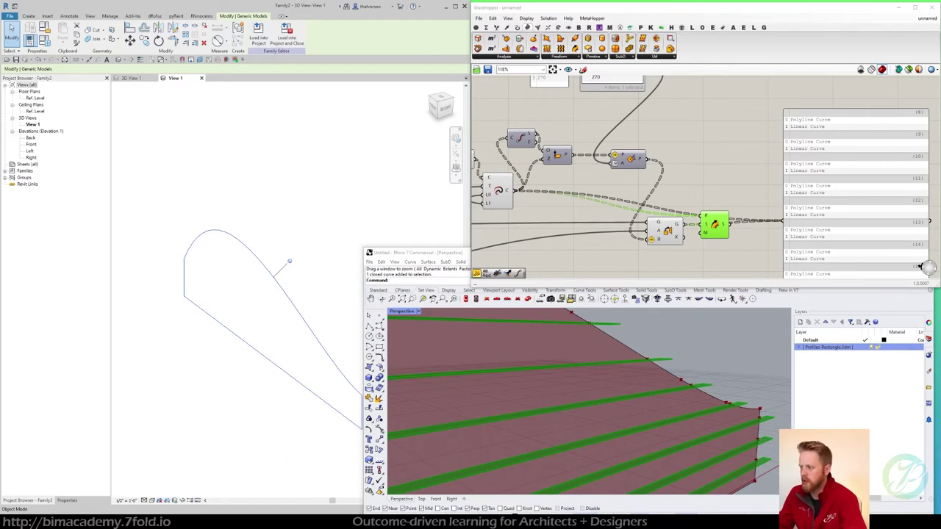
Examine the closed boundary curve against the overrunning boards from several viewpoints
{"action": "left_click", "coordinate": [620, 345]}
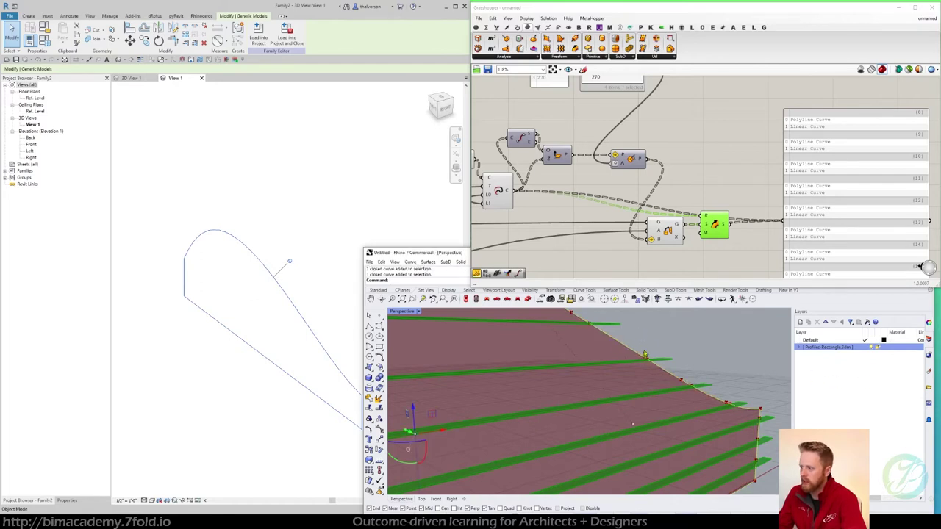
{"action": "scroll", "coordinate": [644, 355], "scroll_direction": "down", "scroll_amount": 5}
{"action": "scroll", "coordinate": [570, 323], "scroll_direction": "up", "scroll_amount": 3}
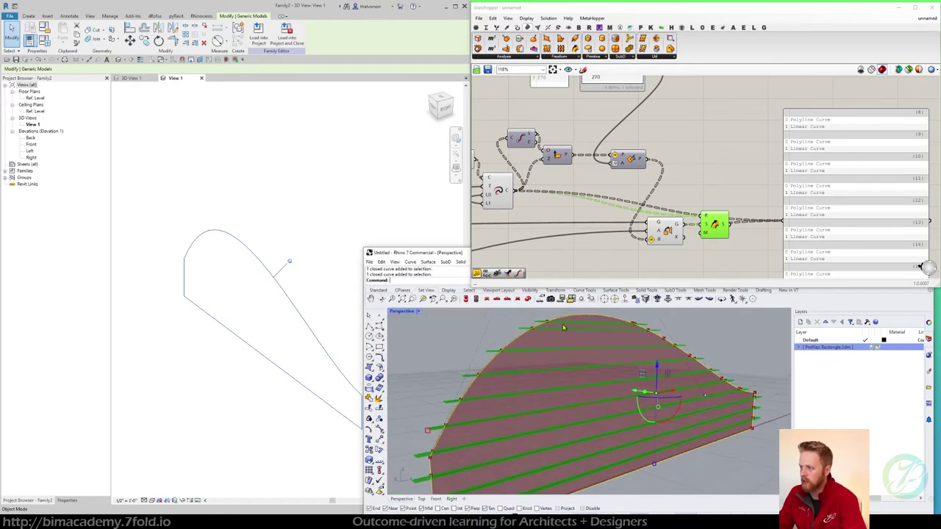
{"action": "left_click", "coordinate": [701, 343]}
{"action": "right_click_drag", "start_coordinate": [717, 345], "coordinate": [738, 352]}
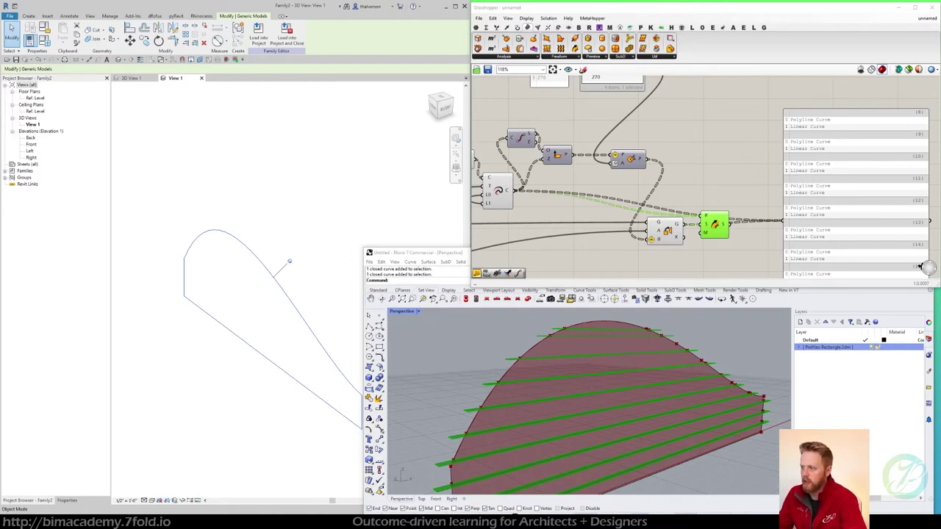
{"action": "right_click_drag", "start_coordinate": [780, 431], "coordinate": [779, 431]}
{"action": "right_click_drag", "start_coordinate": [716, 346], "coordinate": [730, 349]}
Duplicate the closed boundary curve in place
{"action": "left_click", "coordinate": [528, 378]}
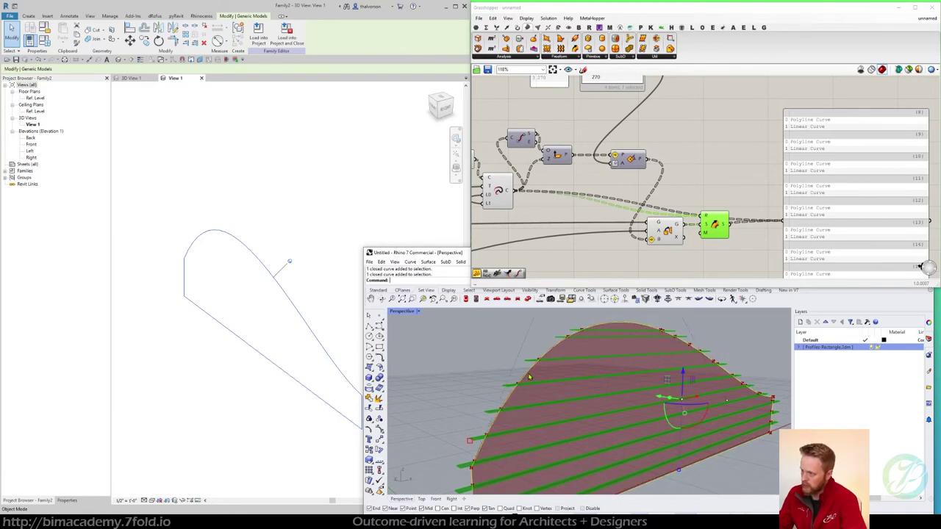
{"action": "scroll", "coordinate": [472, 382], "scroll_direction": "down", "scroll_amount": 2}
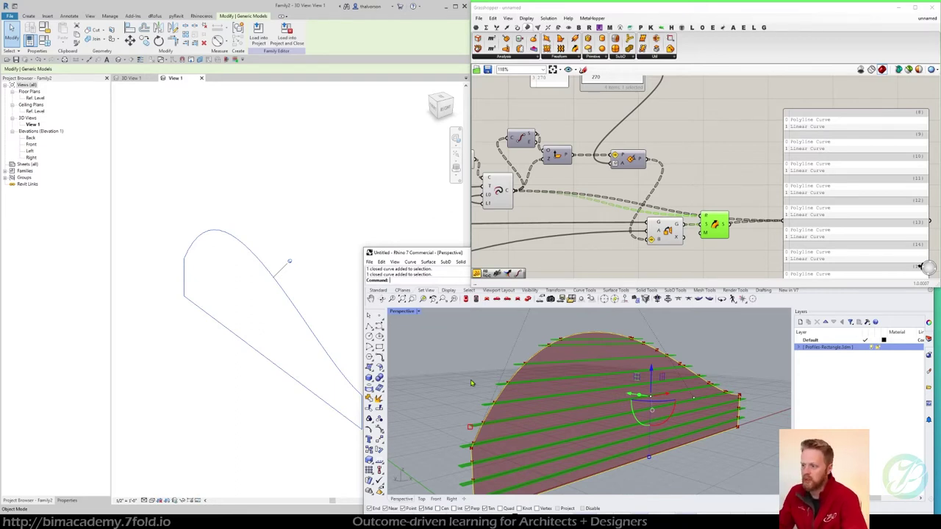
{"action": "right_click", "coordinate": [371, 453]}
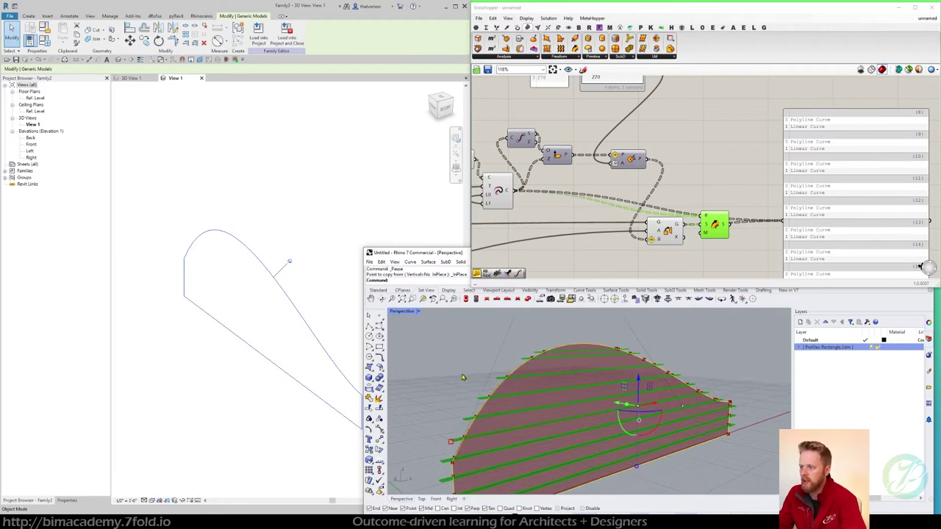
Try exploding the selected boundary curve into separate segments, and undo the explode
{"action": "left_click", "coordinate": [378, 398]}
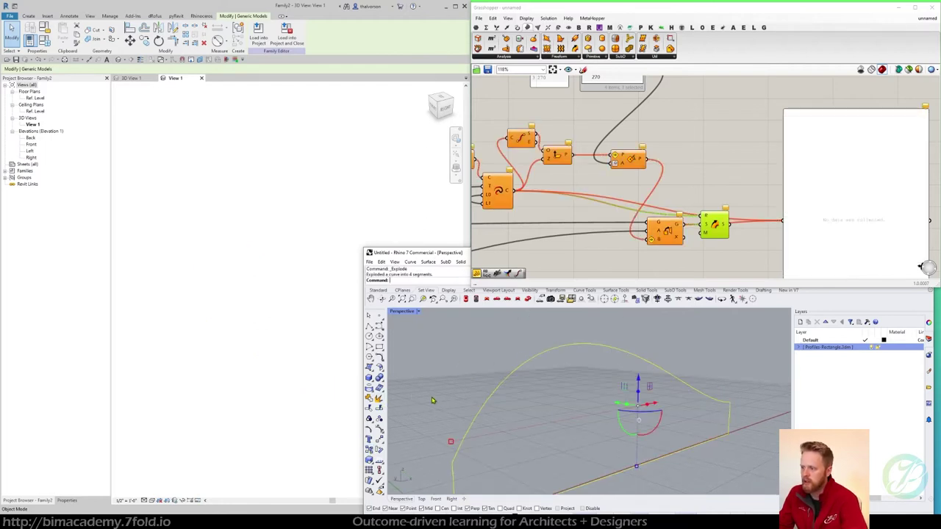
{"action": "scroll", "coordinate": [512, 378], "scroll_direction": "down", "scroll_amount": 2}
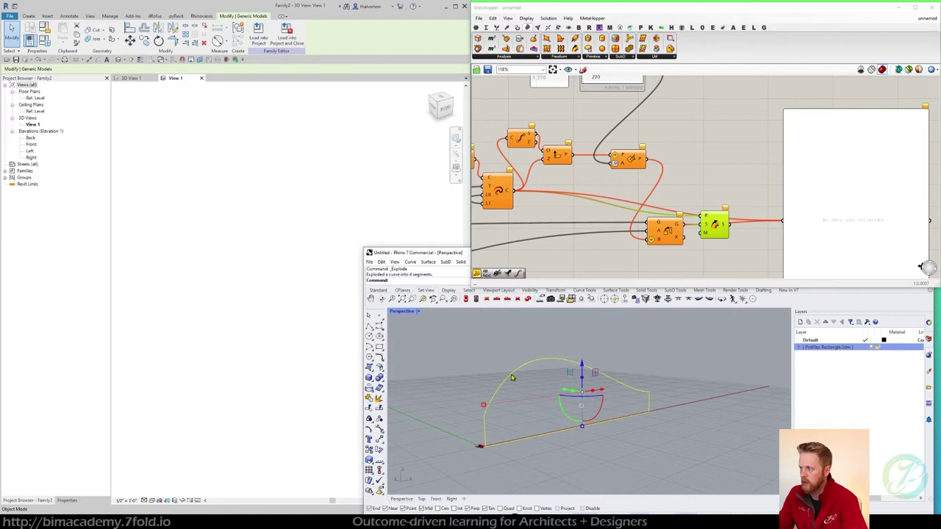
{"action": "key", "text": "ctrl+z"}
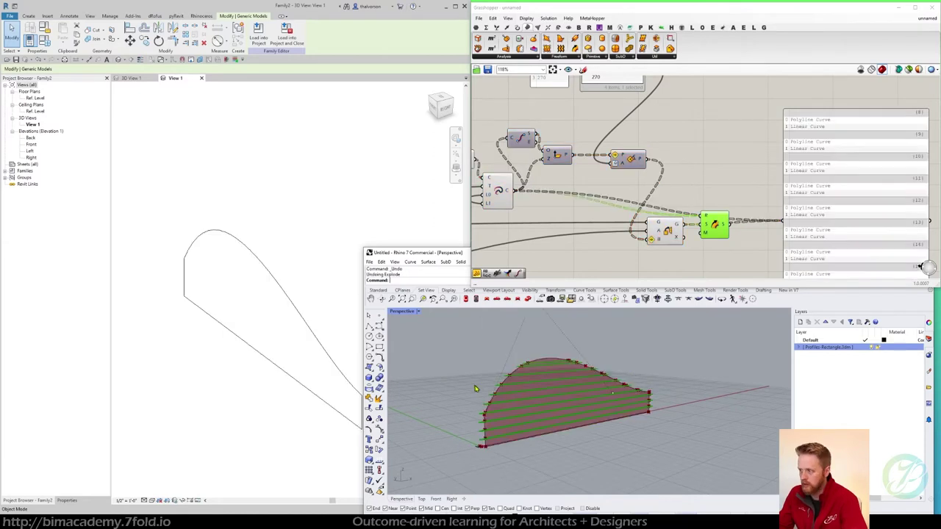
Select the second of the two overlapping boundary curves, move it away to identify it, and undo the move
{"action": "left_click", "coordinate": [635, 390]}
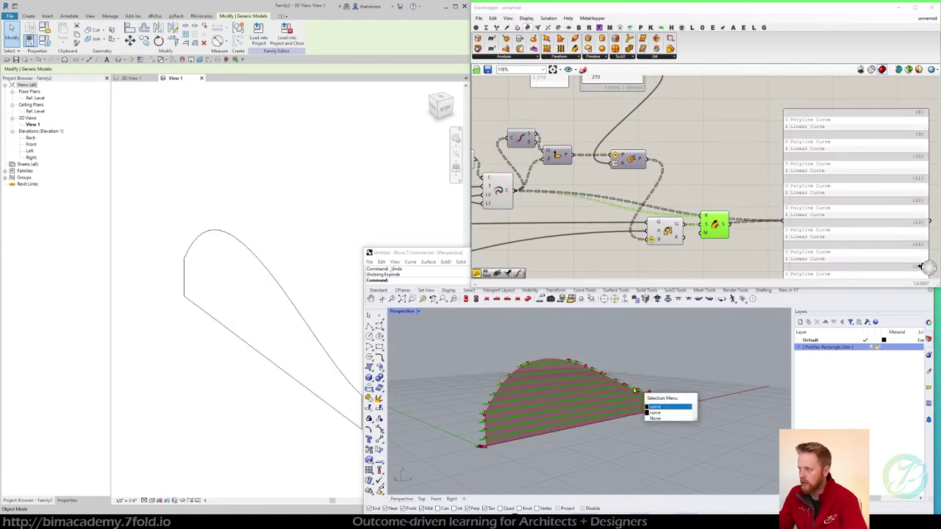
{"action": "left_click", "coordinate": [654, 414]}
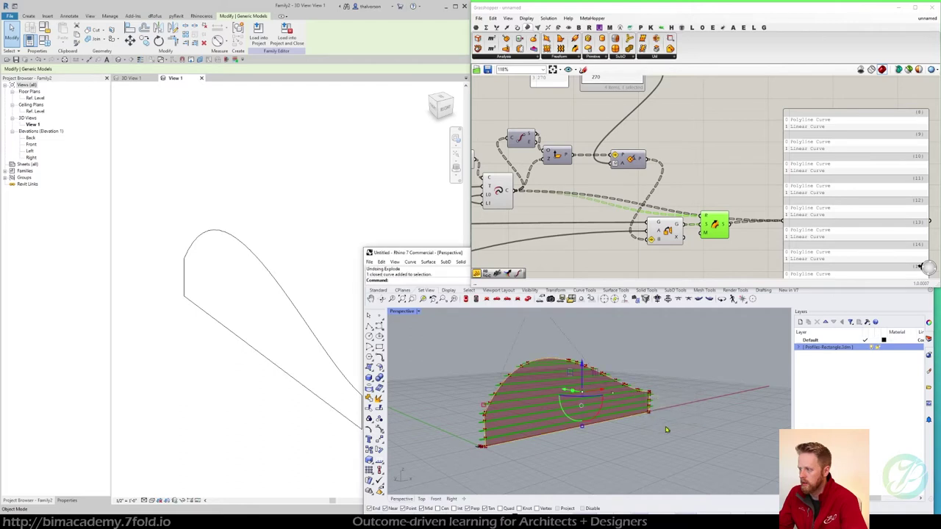
{"action": "left_click_drag", "start_coordinate": [563, 392], "coordinate": [629, 408]}
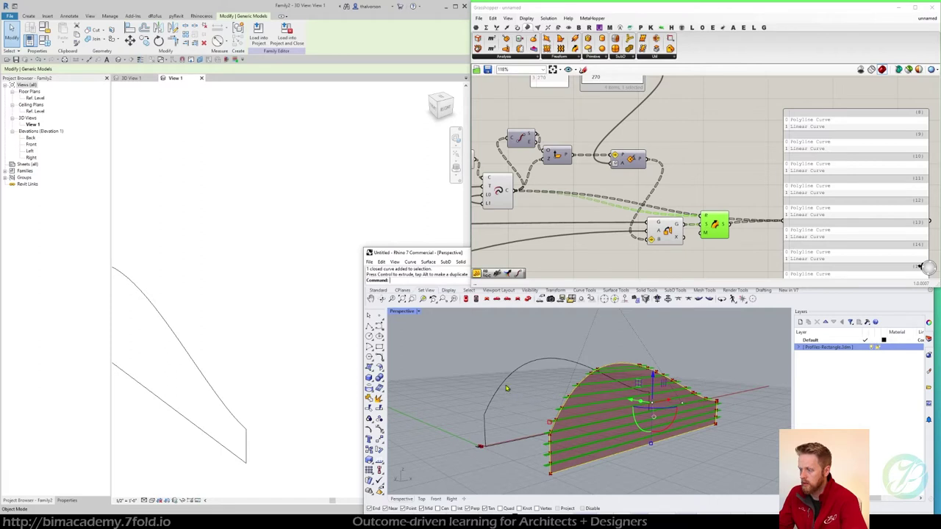
{"action": "key", "text": "ctrl+z"}
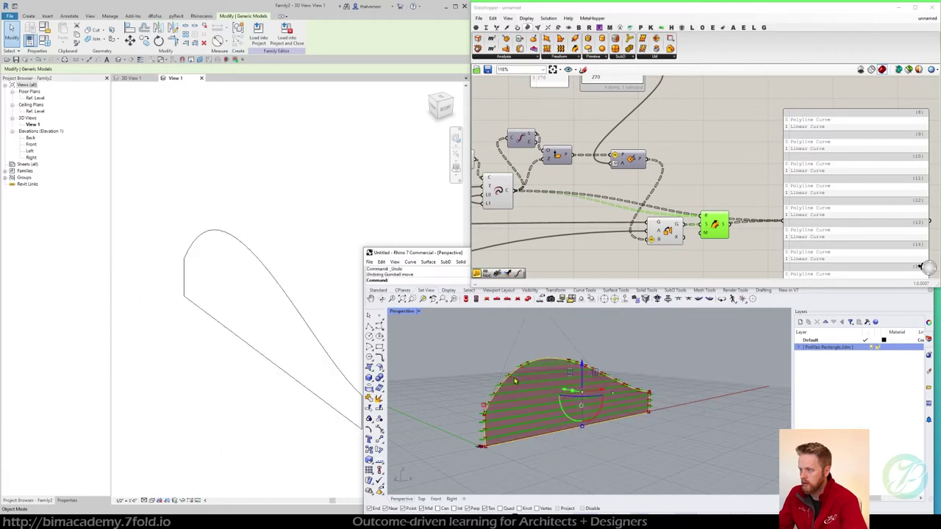
Hide the selected duplicate boundary curve, test-move the remaining closed curve away from the boards, and undo the move
{"action": "key", "text": "ctrl+h"}
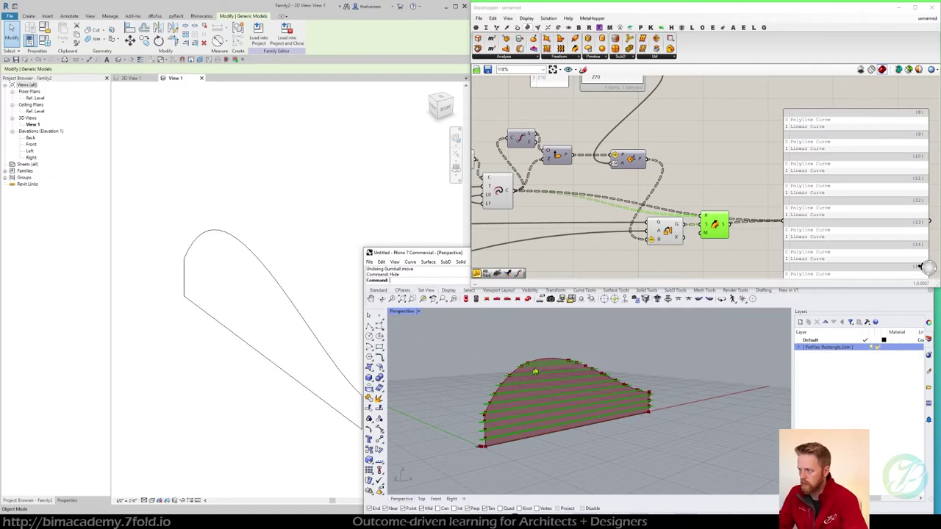
{"action": "left_click", "coordinate": [541, 363]}
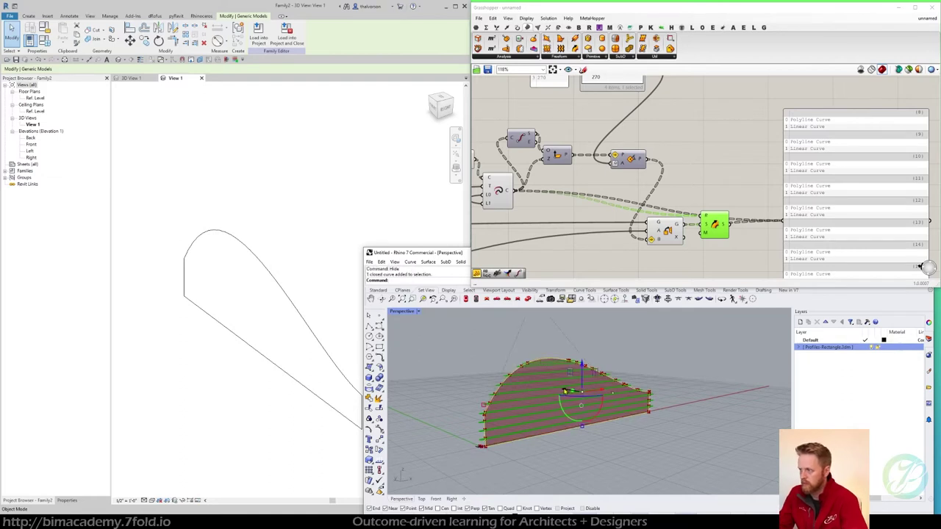
{"action": "left_click_drag", "start_coordinate": [568, 392], "coordinate": [611, 398]}
{"action": "right_click_drag", "start_coordinate": [562, 411], "coordinate": [582, 413]}
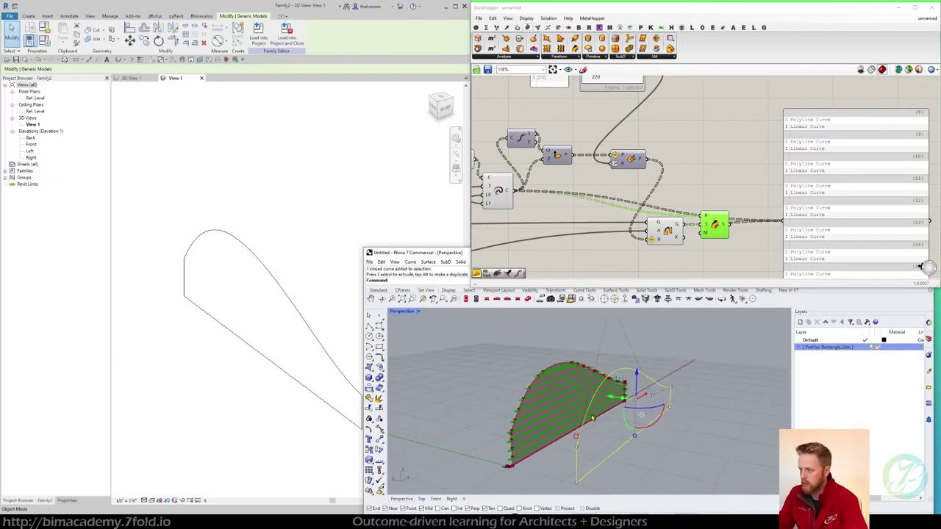
{"action": "key", "text": "ctrl+z"}
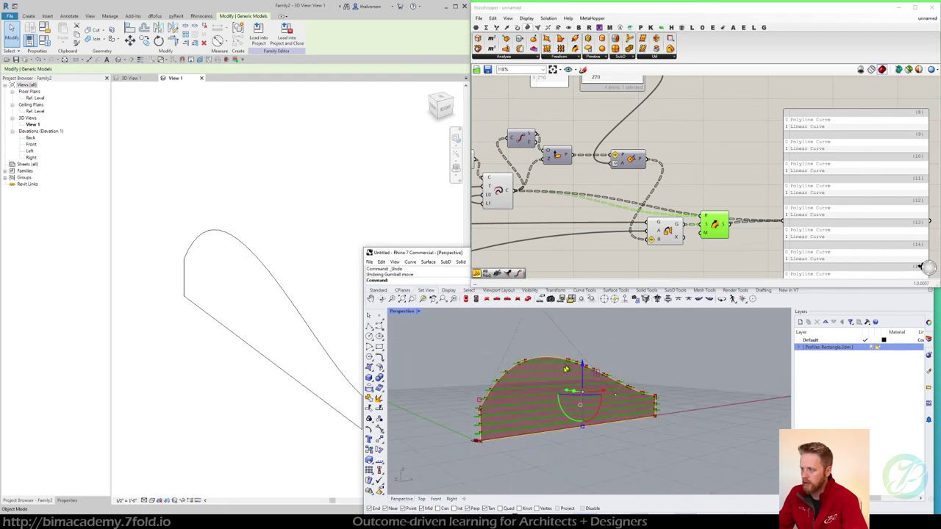
Explode the remaining boundary curve and delete all its segments except the curved top edge
{"action": "left_click", "coordinate": [379, 388]}
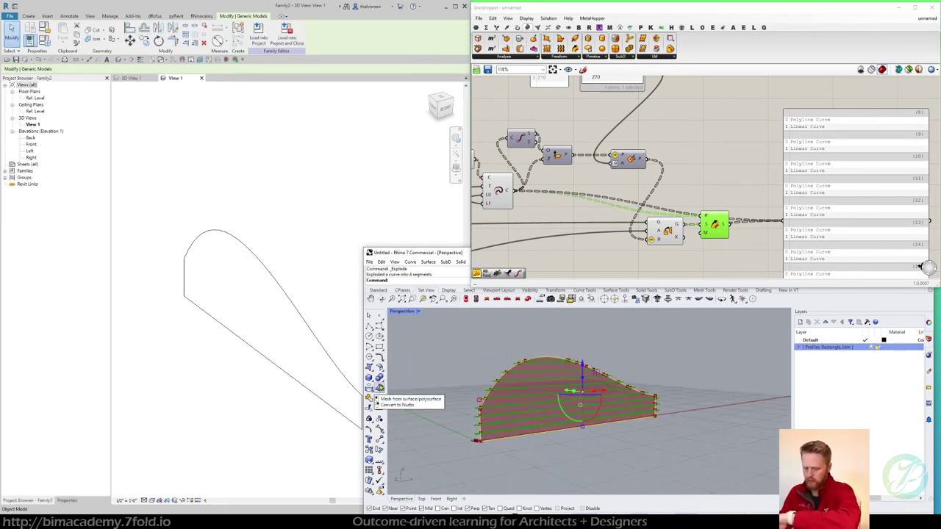
{"action": "scroll", "coordinate": [556, 375], "scroll_direction": "up", "scroll_amount": 3}
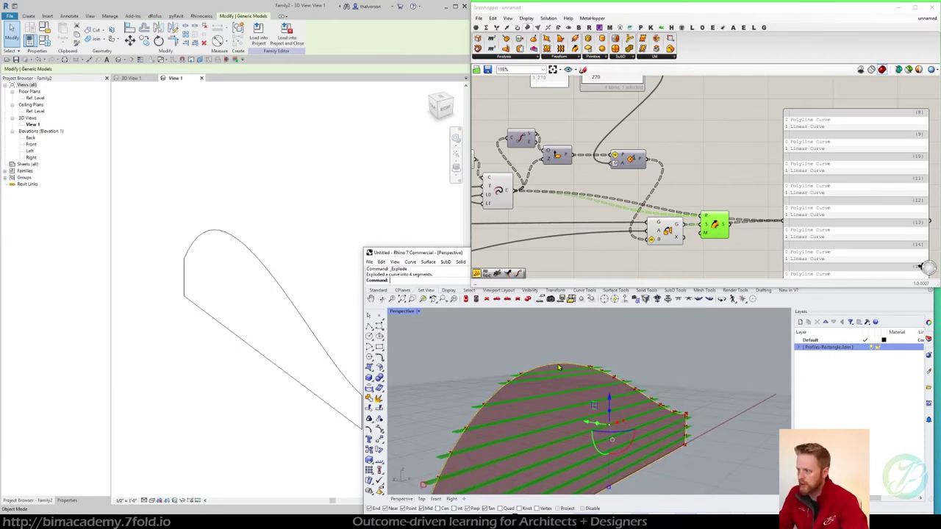
{"action": "left_click", "coordinate": [559, 368], "text": "ctrl"}
{"action": "scroll", "coordinate": [577, 378], "scroll_direction": "down", "scroll_amount": 3}
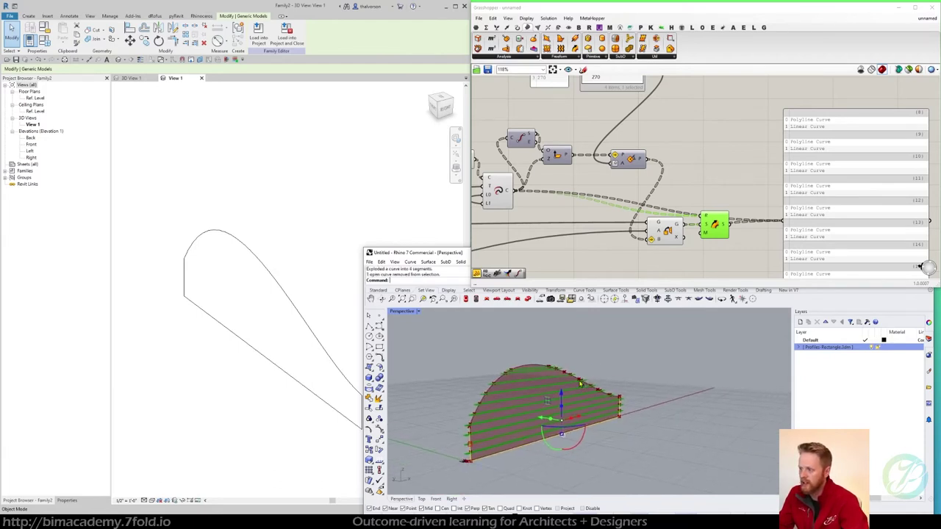
{"action": "key", "text": "Delete"}
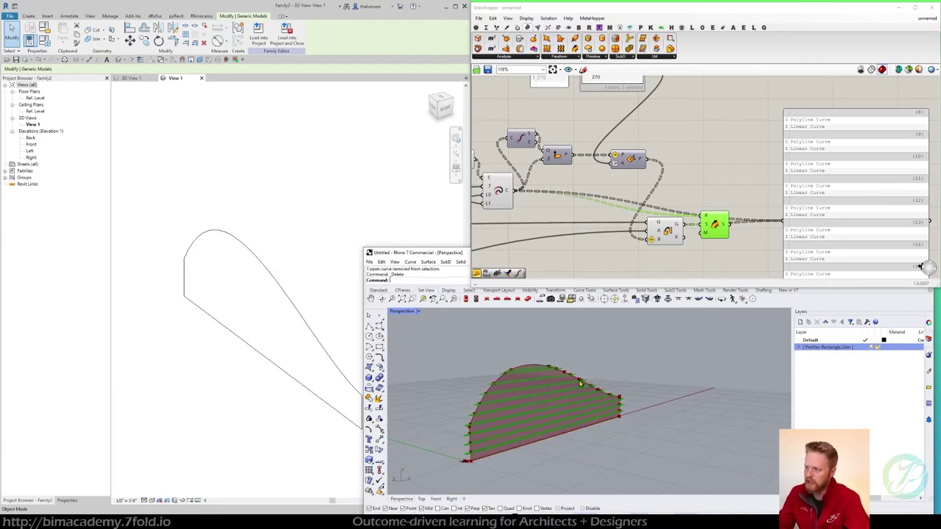
Add a Curve parameter to the Grasshopper canvas and set the curved top edge as its one referenced curve
{"action": "left_click", "coordinate": [539, 369], "text": "shift"}
{"action": "mouse_move", "coordinate": [540, 367]}
{"action": "right_mouse_down"}
{"action": "mouse_move", "coordinate": [550, 364]}
{"action": "mouse_move", "coordinate": [543, 362]}
{"action": "right_mouse_up"}
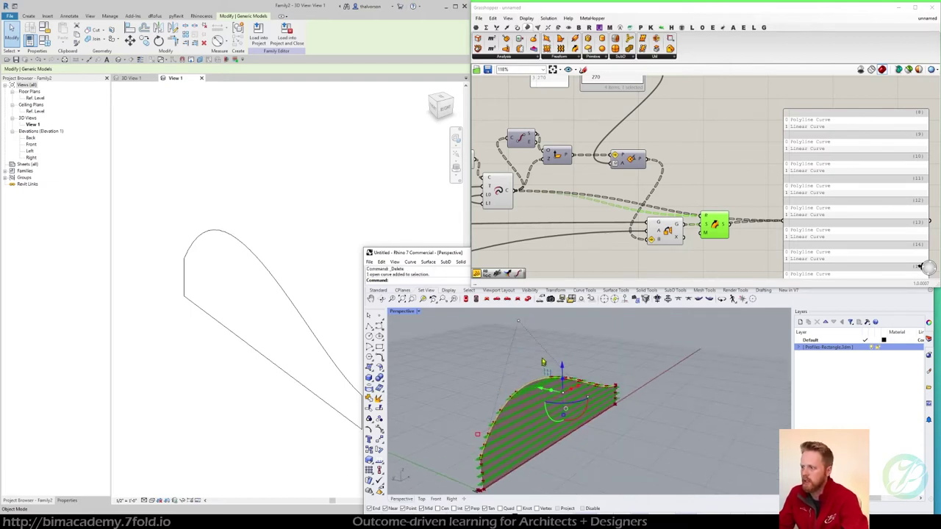
{"action": "scroll", "coordinate": [673, 238], "scroll_direction": "down", "scroll_amount": 5}
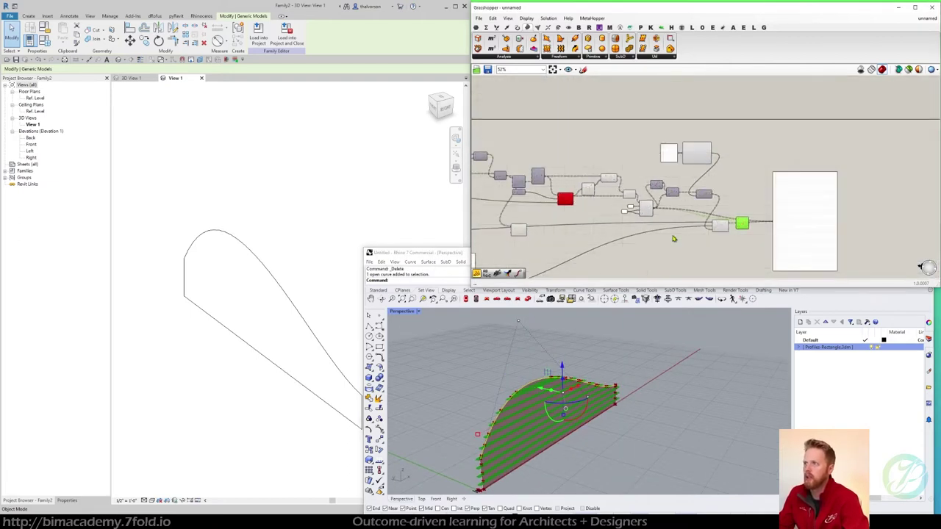
{"action": "scroll", "coordinate": [649, 237], "scroll_direction": "down", "scroll_amount": 2}
{"action": "right_click_drag", "start_coordinate": [572, 251], "coordinate": [758, 200]}
{"action": "right_click_drag", "start_coordinate": [561, 211], "coordinate": [564, 235]}
{"action": "scroll", "coordinate": [601, 210], "scroll_direction": "up", "scroll_amount": 5}
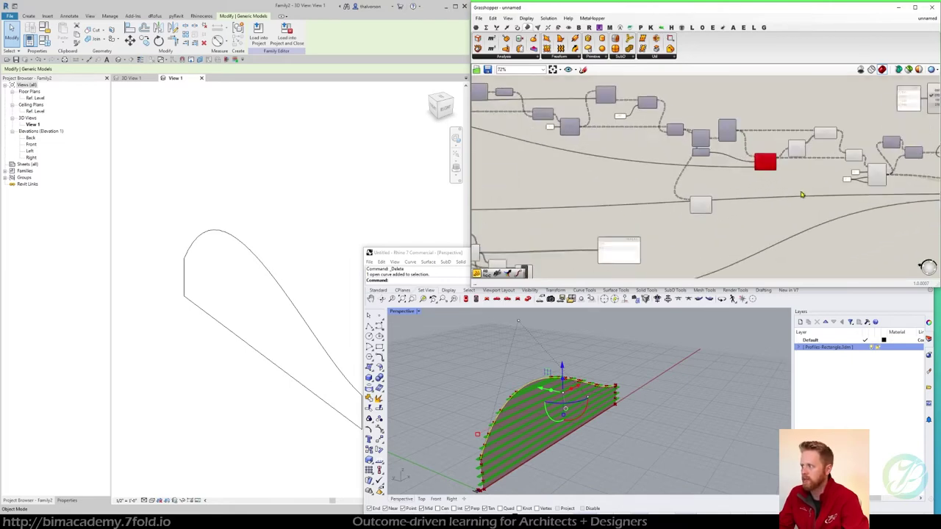
{"action": "left_click", "coordinate": [485, 27]}
{"action": "left_click_drag", "start_coordinate": [502, 38], "coordinate": [647, 228]}
{"action": "right_click", "coordinate": [647, 228]}
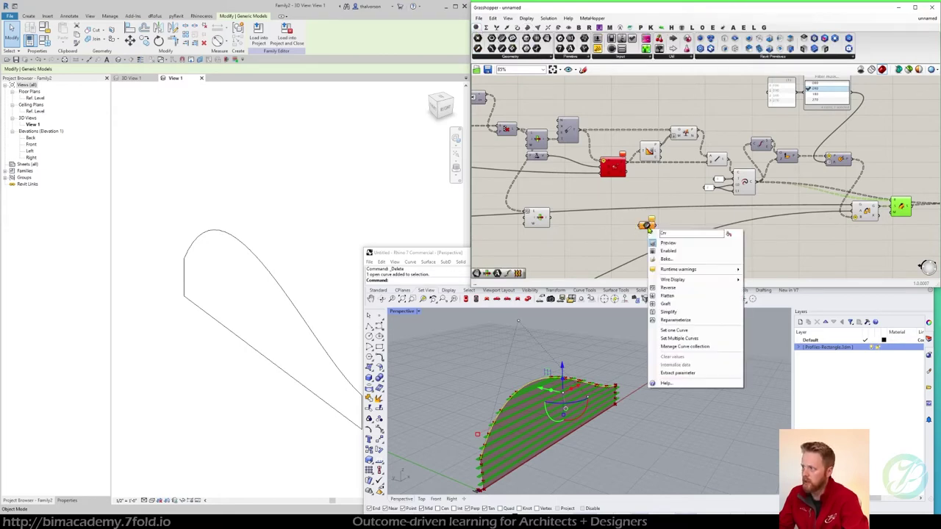
{"action": "left_click", "coordinate": [677, 332]}
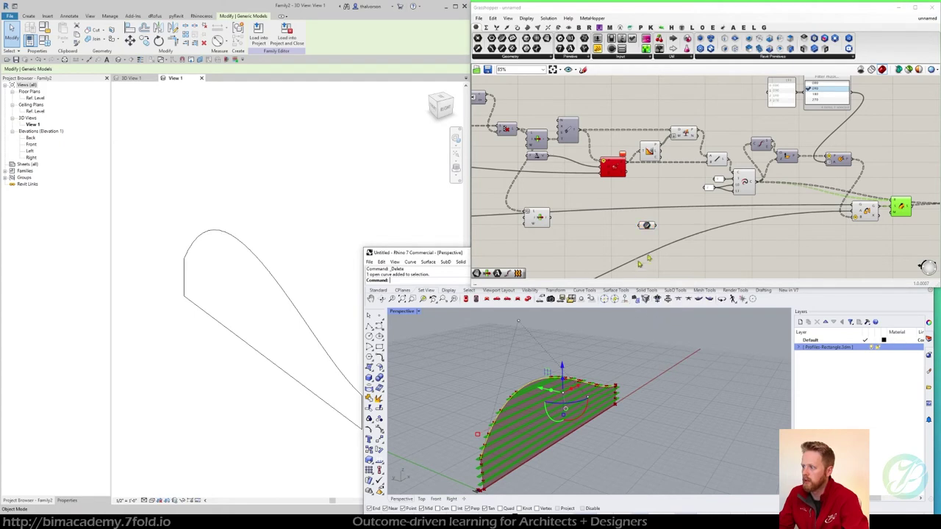
Reposition the Curve parameter in the empty canvas area below the sweep components, checking the referenced curve against the boards
{"action": "left_click_drag", "start_coordinate": [647, 225], "coordinate": [746, 227]}
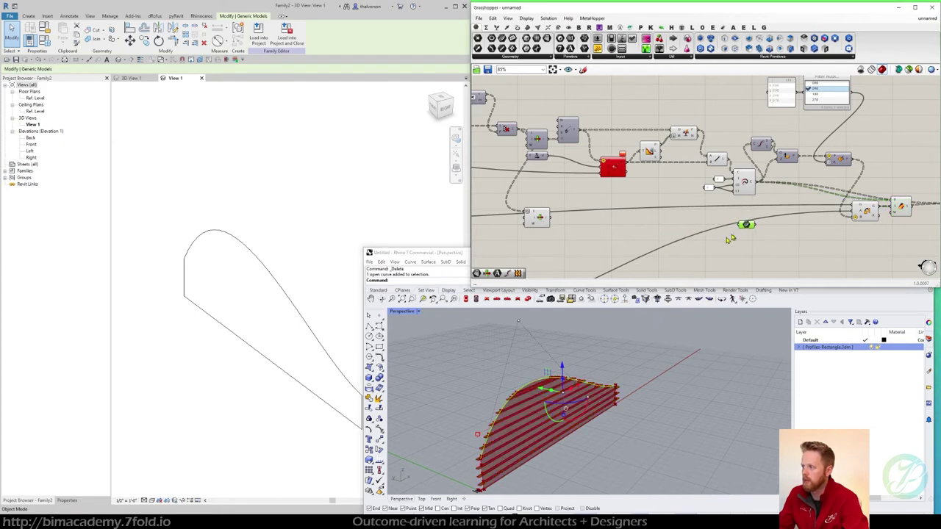
{"action": "scroll", "coordinate": [746, 237], "scroll_direction": "up", "scroll_amount": 2}
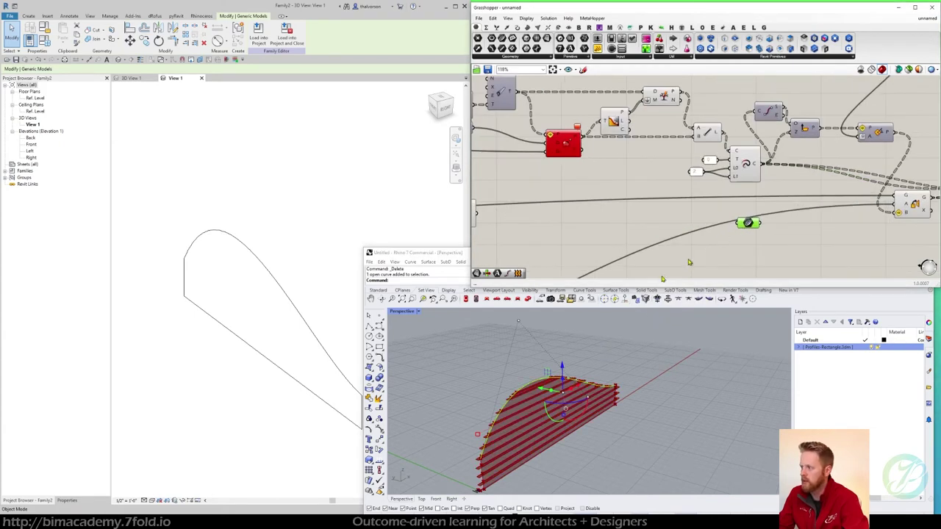
{"action": "right_click_drag", "start_coordinate": [592, 382], "coordinate": [628, 365]}
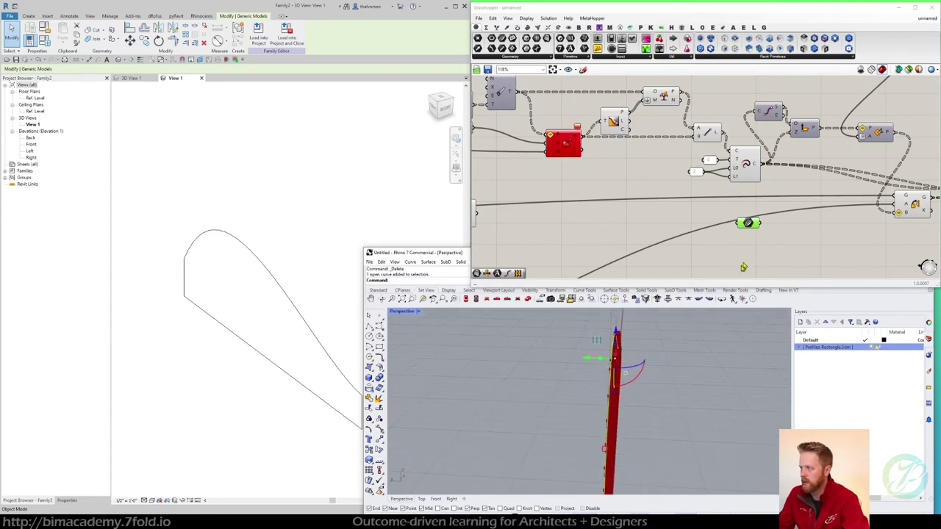
{"action": "left_click_drag", "start_coordinate": [750, 224], "coordinate": [580, 243]}
{"action": "right_click_drag", "start_coordinate": [631, 360], "coordinate": [667, 345]}
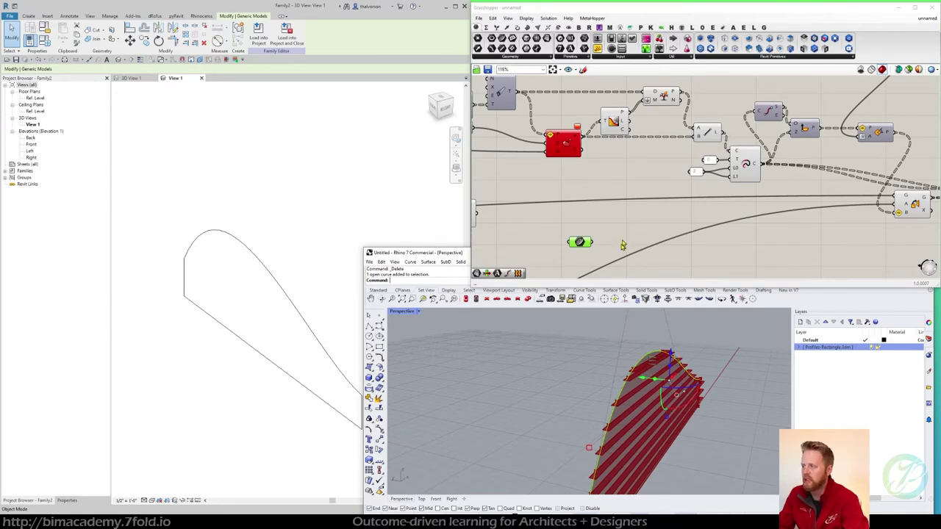
{"action": "right_click_drag", "start_coordinate": [623, 245], "coordinate": [559, 210]}
{"action": "left_click_drag", "start_coordinate": [520, 210], "coordinate": [608, 241]}
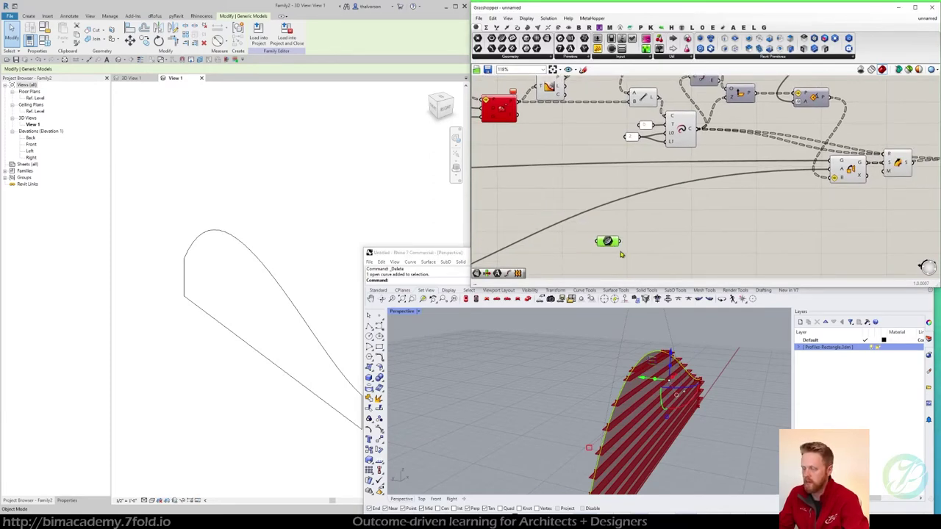
Add a Move component to the canvas, leaving a gap between it and the Curve parameter
{"action": "double_click", "coordinate": [647, 242]}
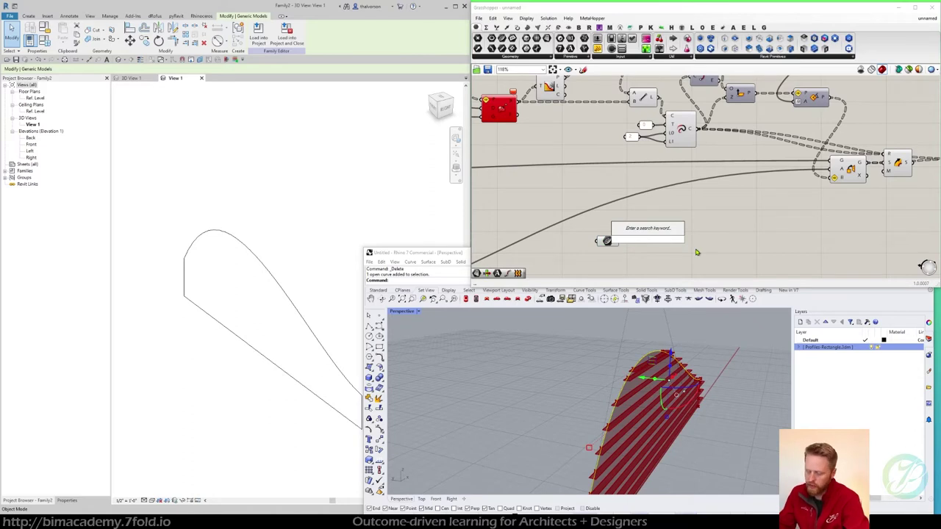
{"action": "type", "text": "move"}
{"action": "key", "text": "Return"}
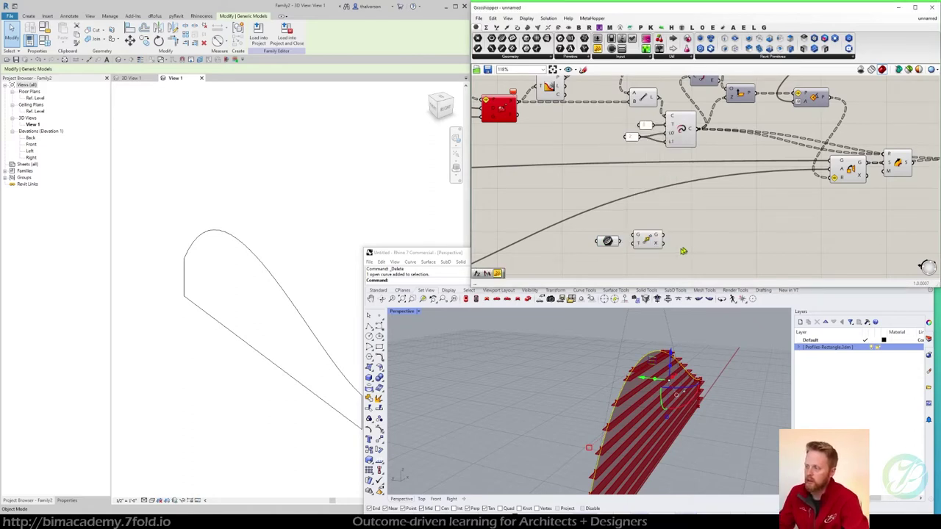
{"action": "left_click_drag", "start_coordinate": [653, 239], "coordinate": [705, 241]}
Add a Unit Y vector component and place it between and slightly below the Curve parameter and the Move component
{"action": "double_click", "coordinate": [665, 223]}
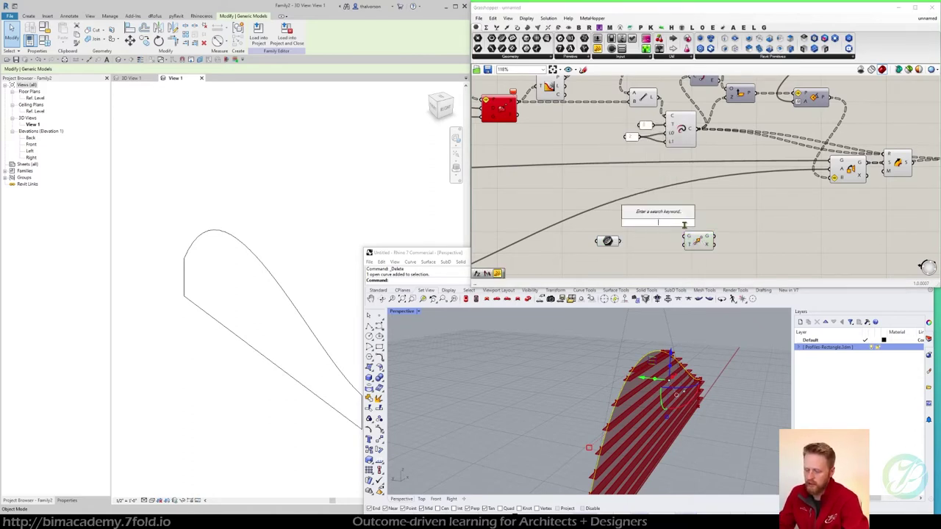
{"action": "type", "text": "y"}
{"action": "left_click", "coordinate": [648, 215]}
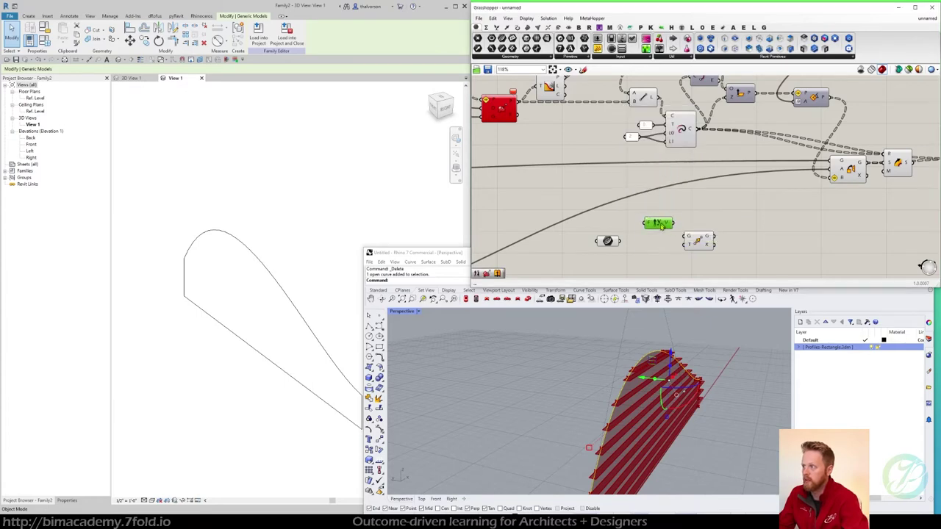
{"action": "left_click_drag", "start_coordinate": [660, 226], "coordinate": [656, 259]}
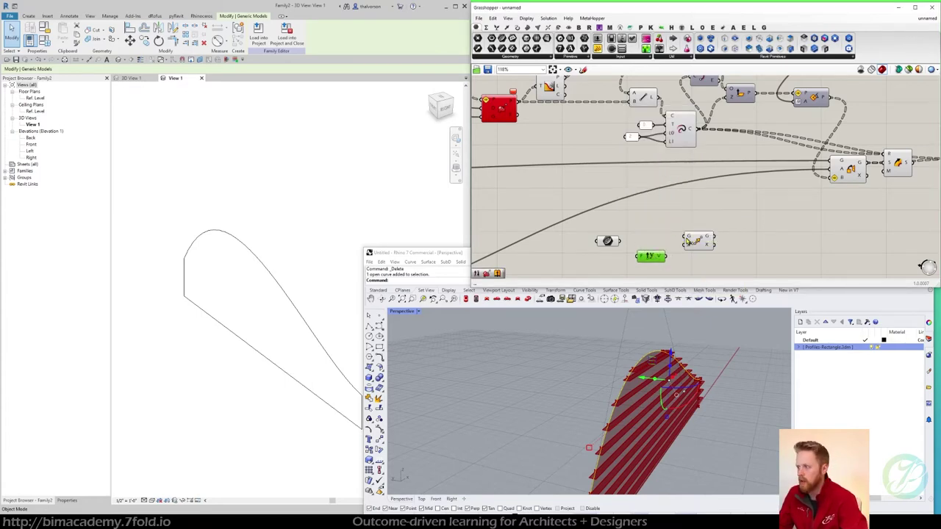
Add an Amplitude component between the Unit Y and Move components and feed the Unit Y vector into it
{"action": "left_click_drag", "start_coordinate": [699, 236], "coordinate": [714, 242]}
{"action": "double_click", "coordinate": [676, 241]}
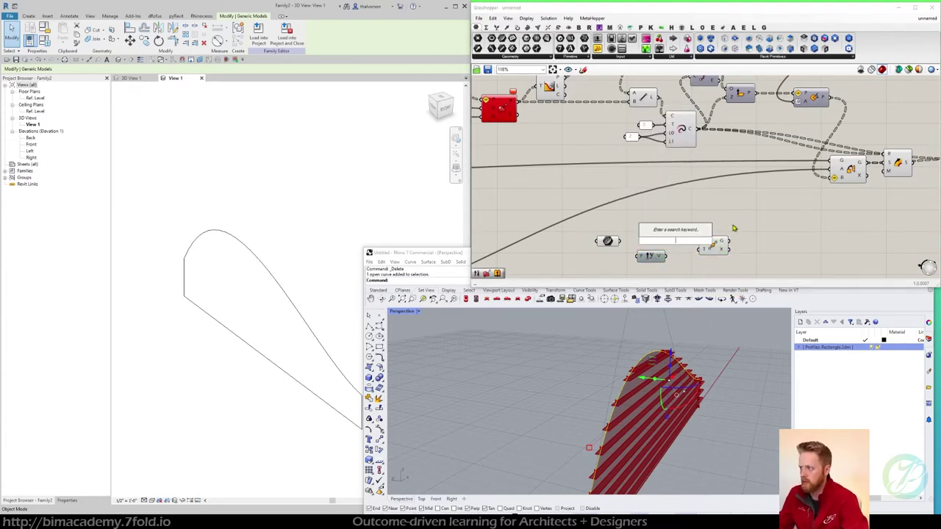
{"action": "type", "text": "amp"}
{"action": "key", "text": "Return"}
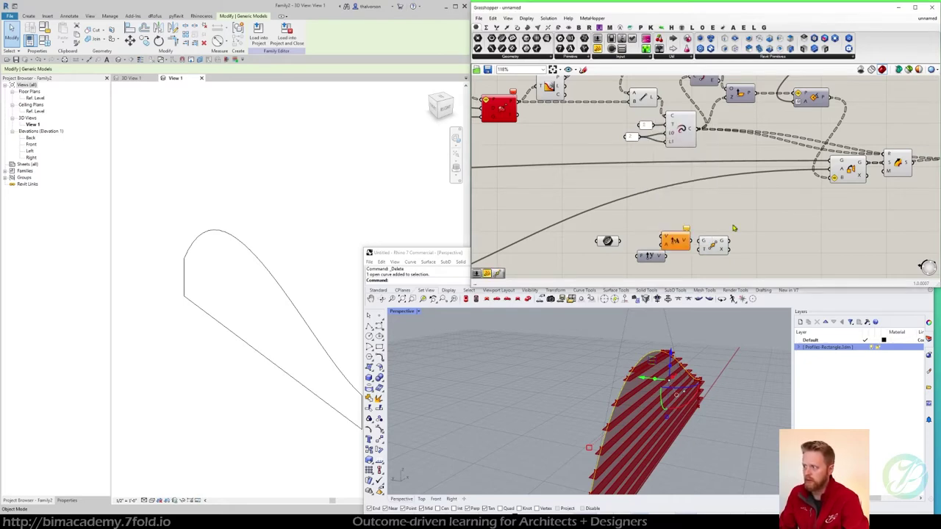
{"action": "left_click_drag", "start_coordinate": [655, 257], "coordinate": [641, 257]}
{"action": "mouse_move", "coordinate": [673, 243]}
{"action": "left_mouse_down"}
{"action": "mouse_move", "coordinate": [675, 258]}
{"action": "mouse_move", "coordinate": [665, 252]}
{"action": "left_mouse_up"}
{"action": "left_click_drag", "start_coordinate": [678, 258], "coordinate": [681, 262]}
{"action": "right_click_drag", "start_coordinate": [665, 236], "coordinate": [654, 208]}
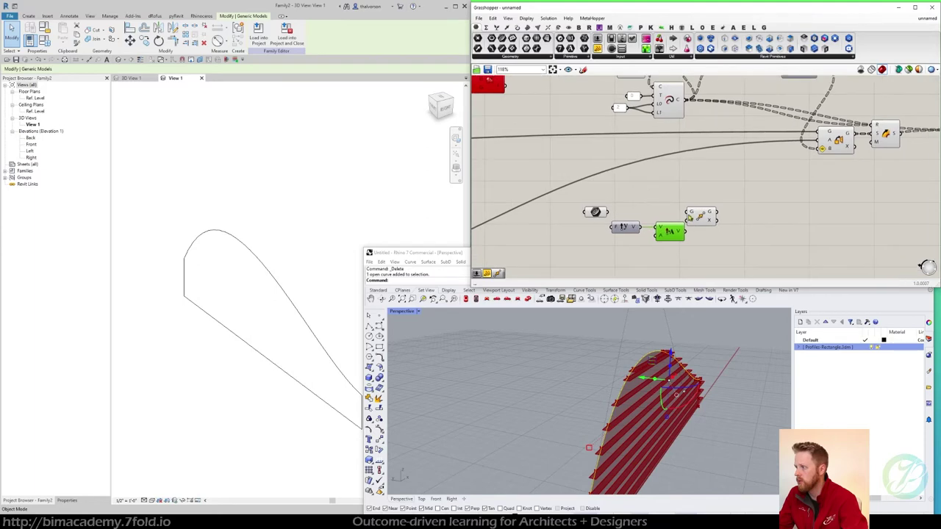
{"action": "left_click_drag", "start_coordinate": [697, 217], "coordinate": [724, 211]}
Set the amplitude to 5 with a panel, and wire the resulting vector and the curve parameter into the Move component
{"action": "scroll", "coordinate": [706, 233], "scroll_direction": "up", "scroll_amount": 3}
{"action": "double_click", "coordinate": [553, 255]}
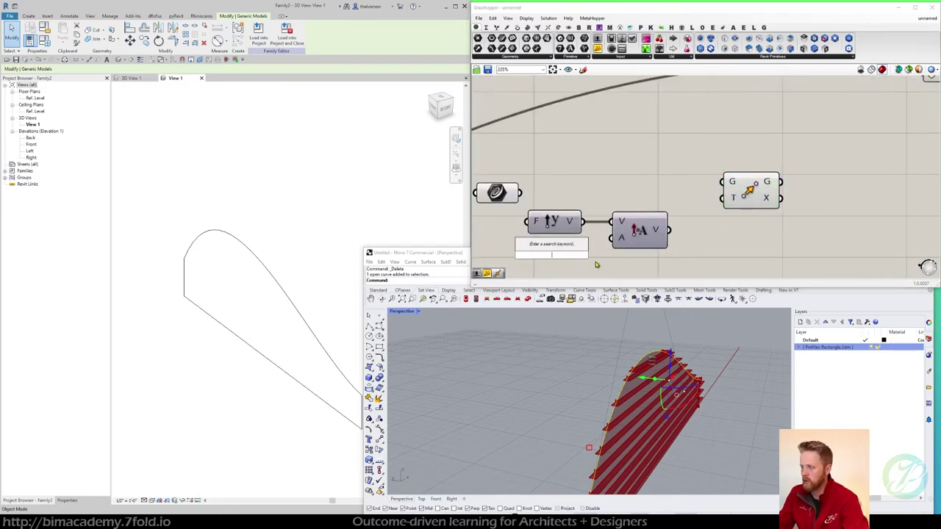
{"action": "key", "text": "Return"}
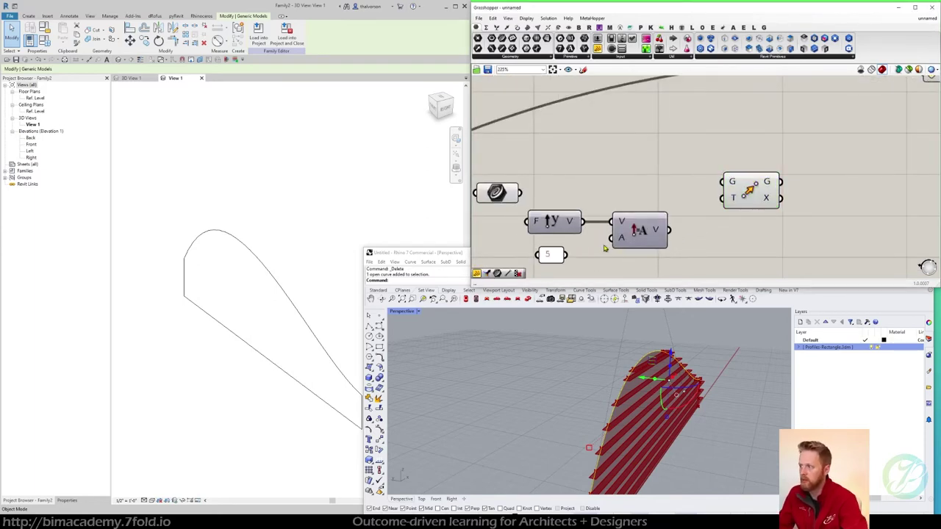
{"action": "left_click_drag", "start_coordinate": [567, 255], "coordinate": [700, 225]}
{"action": "scroll", "coordinate": [597, 237], "scroll_direction": "down", "scroll_amount": 2}
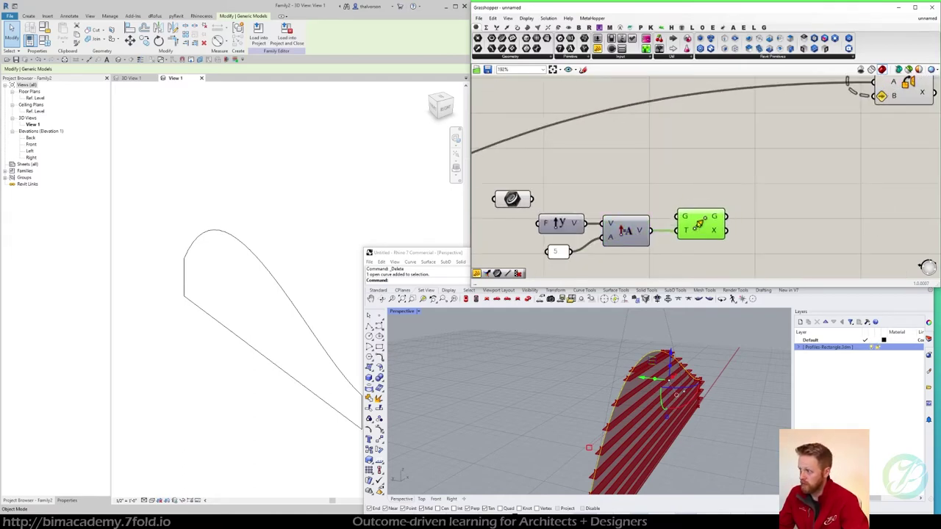
{"action": "scroll", "coordinate": [699, 225], "scroll_direction": "down", "scroll_amount": 1}
{"action": "left_click_drag", "start_coordinate": [559, 203], "coordinate": [698, 210]}
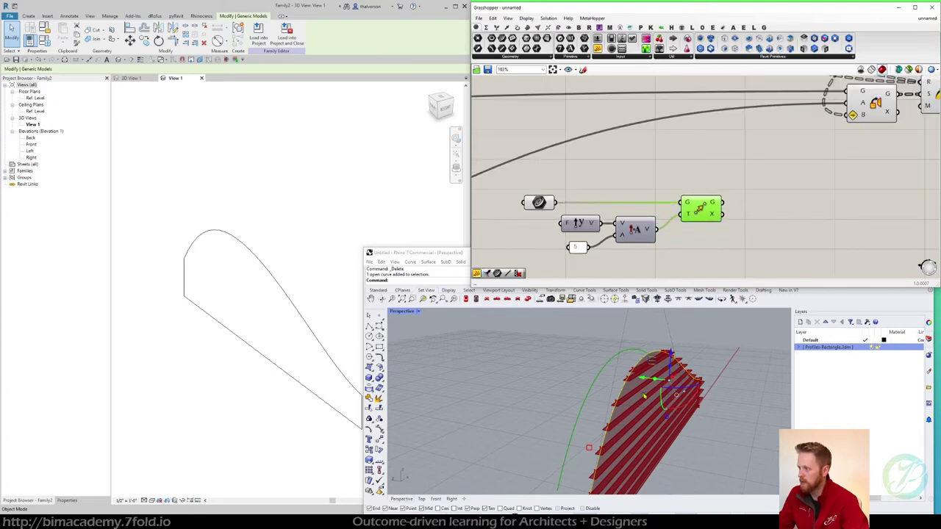
Add an Extrude component after the Move component
{"action": "double_click", "coordinate": [753, 195]}
{"action": "type", "text": "xtru"}
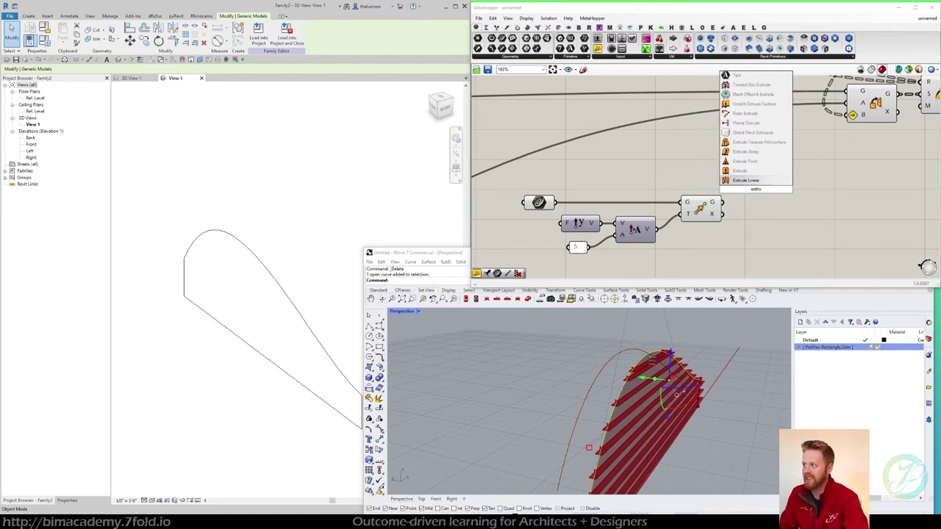
{"action": "key", "text": "Up"}
{"action": "key", "text": "Return"}
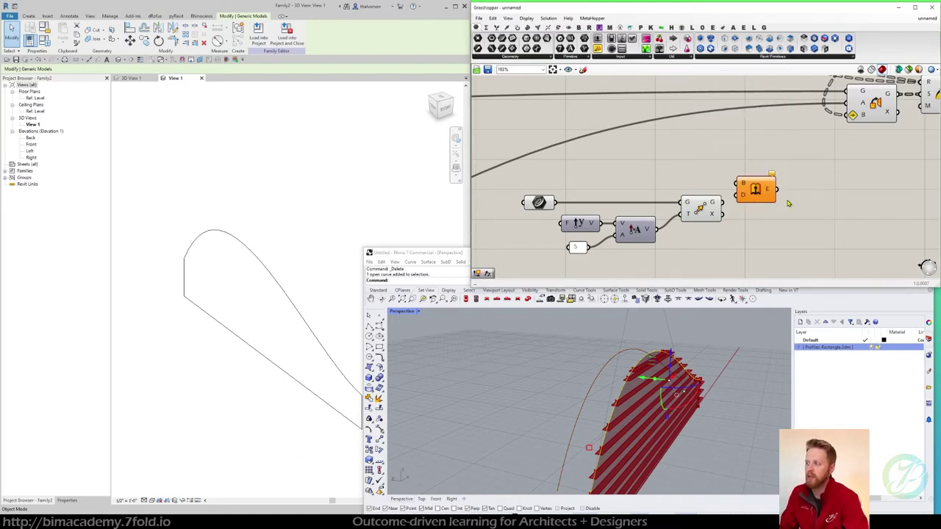
{"action": "left_click_drag", "start_coordinate": [765, 192], "coordinate": [798, 191]}
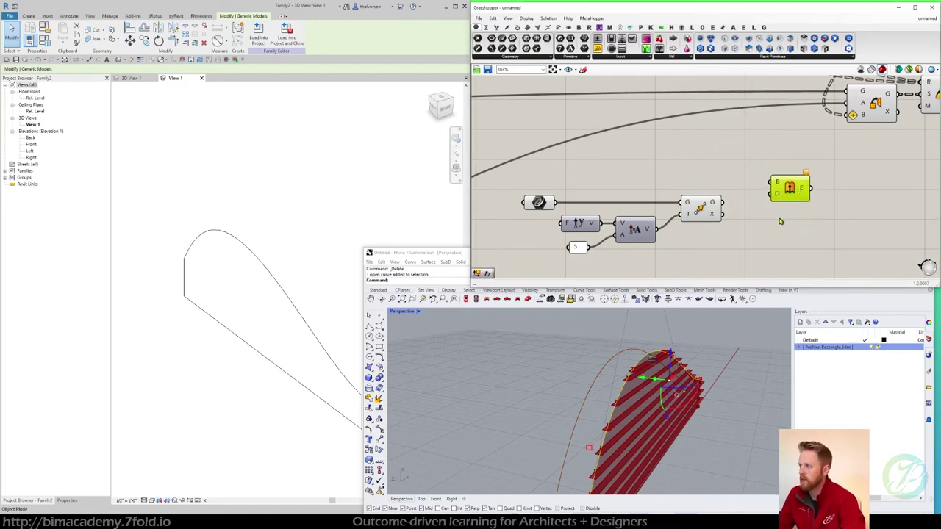
Duplicate the Amplitude component with its inputs wired, and set the copy's amplitude input expression to -2*x
{"action": "right_click_drag", "start_coordinate": [743, 229], "coordinate": [736, 209]}
{"action": "left_click", "coordinate": [634, 213]}
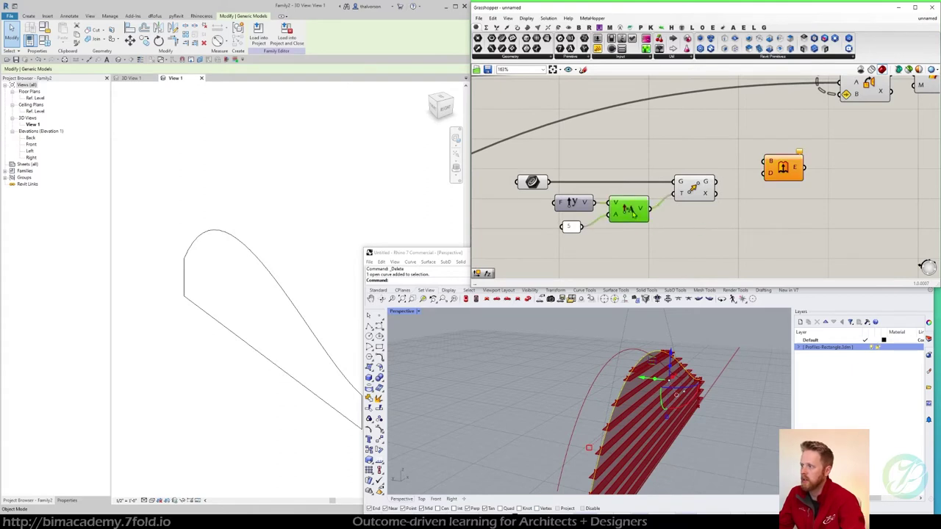
{"action": "left_click_drag", "start_coordinate": [632, 211], "coordinate": [710, 257], "text": "alt"}
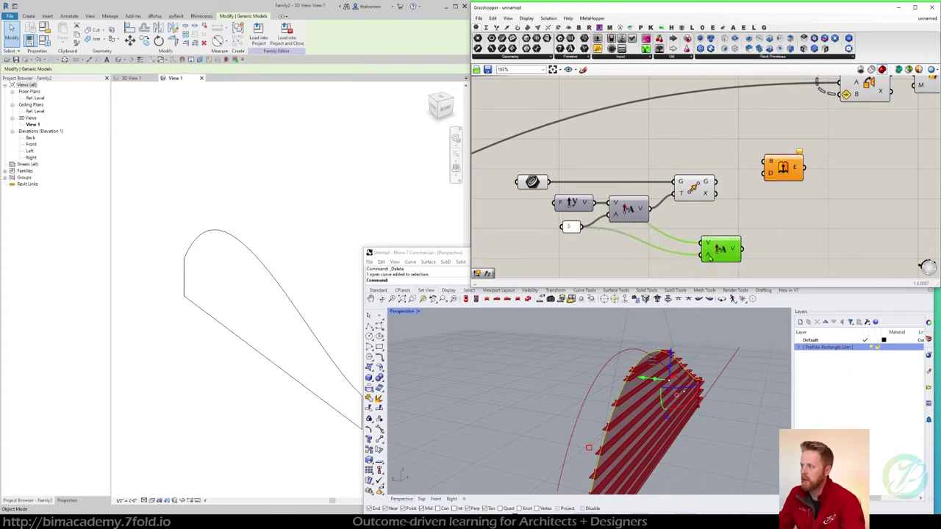
{"action": "right_click", "coordinate": [709, 255]}
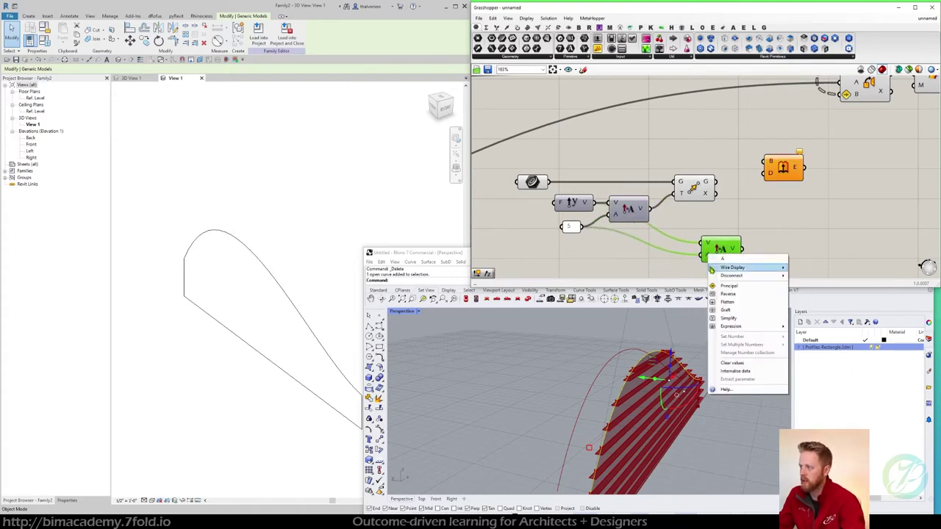
{"action": "mouse_move", "coordinate": [772, 326]}
{"action": "left_click", "coordinate": [813, 335]}
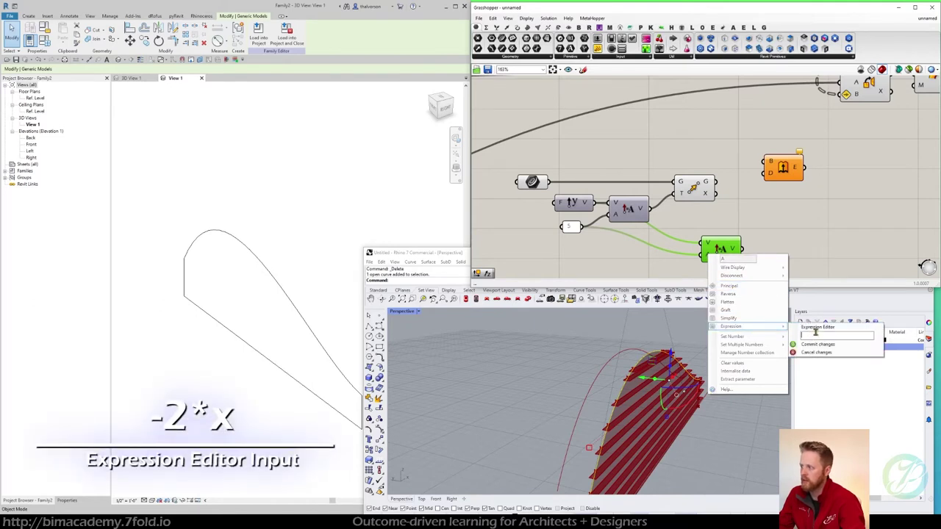
{"action": "type", "text": "-2*x"}
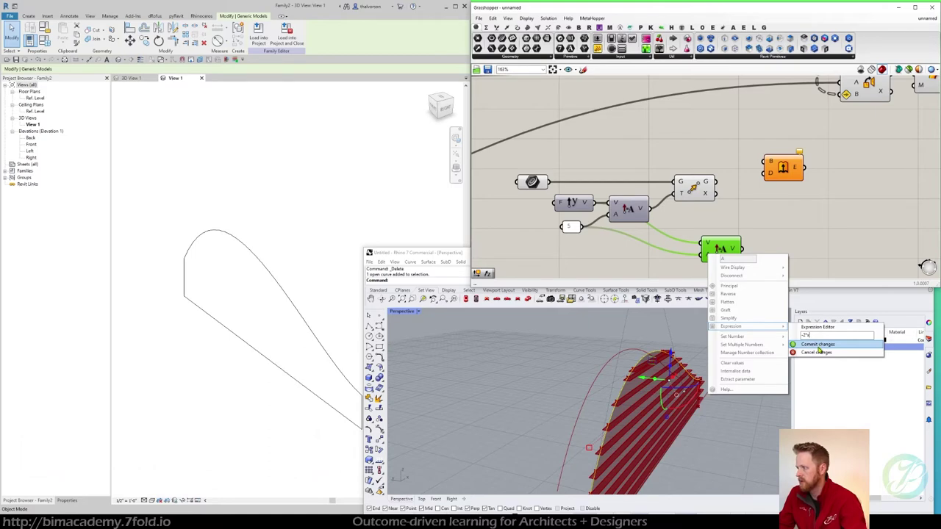
{"action": "left_click", "coordinate": [817, 346]}
Extrude the moved curve, using the duplicated Amplitude vector as the direction
{"action": "left_click_drag", "start_coordinate": [726, 256], "coordinate": [793, 202]}
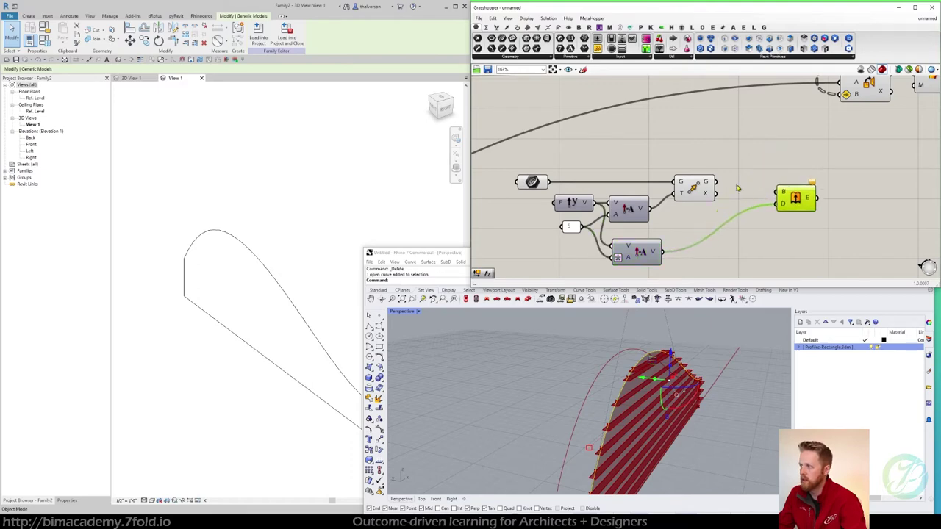
{"action": "left_click_drag", "start_coordinate": [717, 182], "coordinate": [764, 186]}
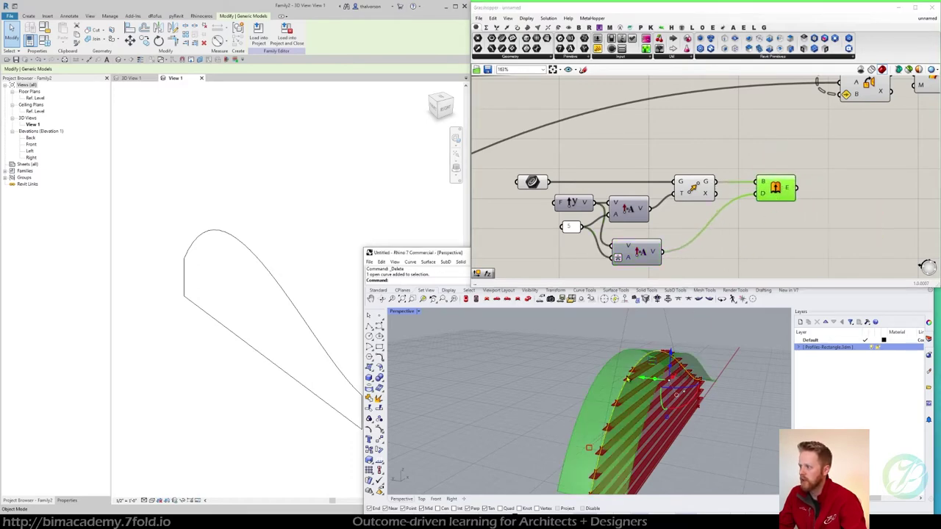
{"action": "right_click_drag", "start_coordinate": [628, 379], "coordinate": [648, 369]}
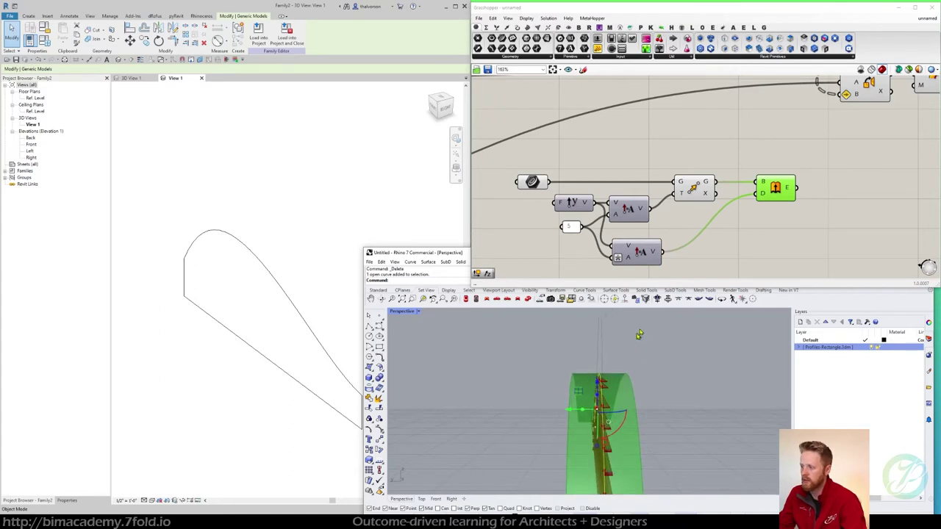
{"action": "left_click", "coordinate": [745, 240]}
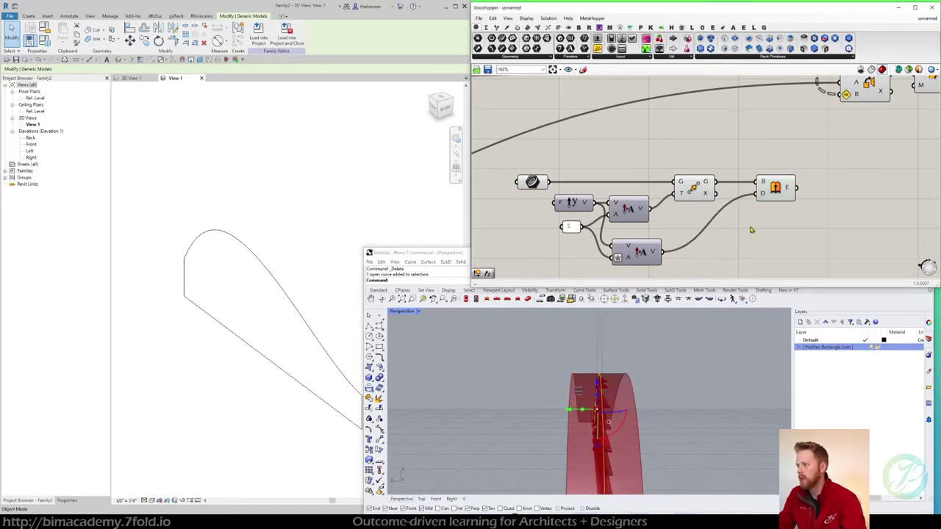
{"action": "right_click_drag", "start_coordinate": [704, 377], "coordinate": [580, 363]}
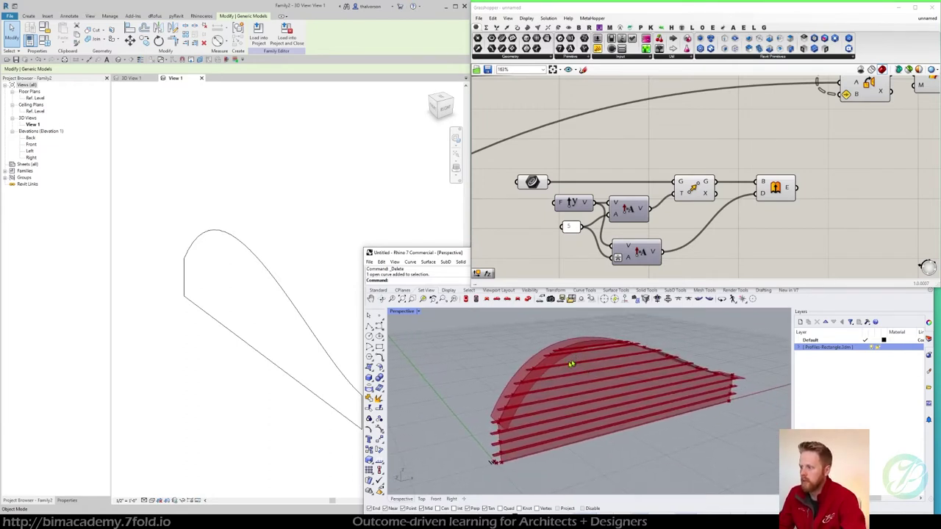
{"action": "right_click_drag", "start_coordinate": [525, 429], "coordinate": [488, 414]}
{"action": "scroll", "coordinate": [499, 417], "scroll_direction": "up", "scroll_amount": 4}
{"action": "scroll", "coordinate": [498, 418], "scroll_direction": "down", "scroll_amount": 3}
{"action": "scroll", "coordinate": [487, 413], "scroll_direction": "up", "scroll_amount": 5}
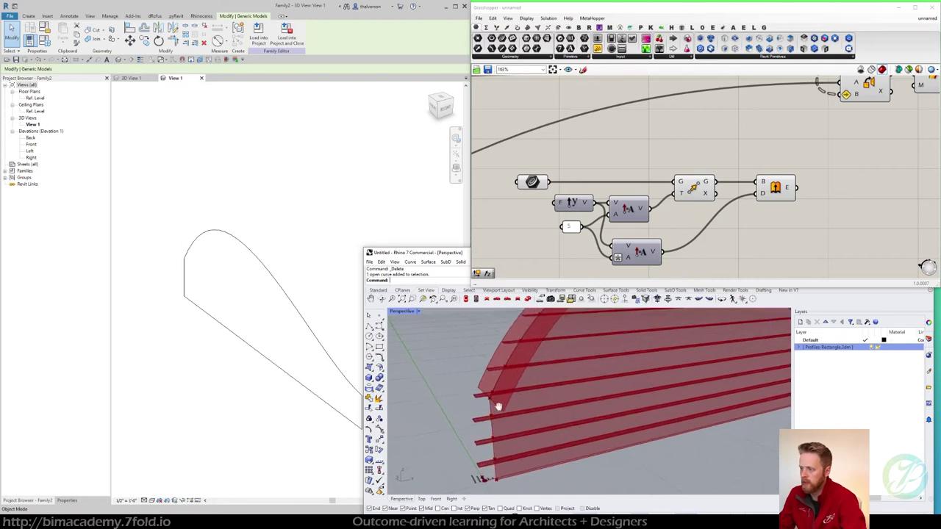
{"action": "left_click", "coordinate": [369, 325]}
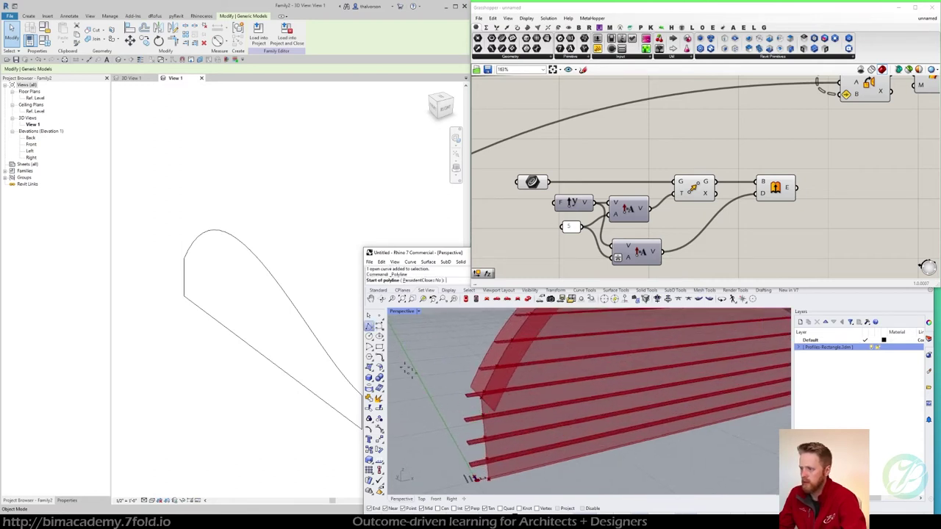
{"action": "left_click", "coordinate": [484, 398]}
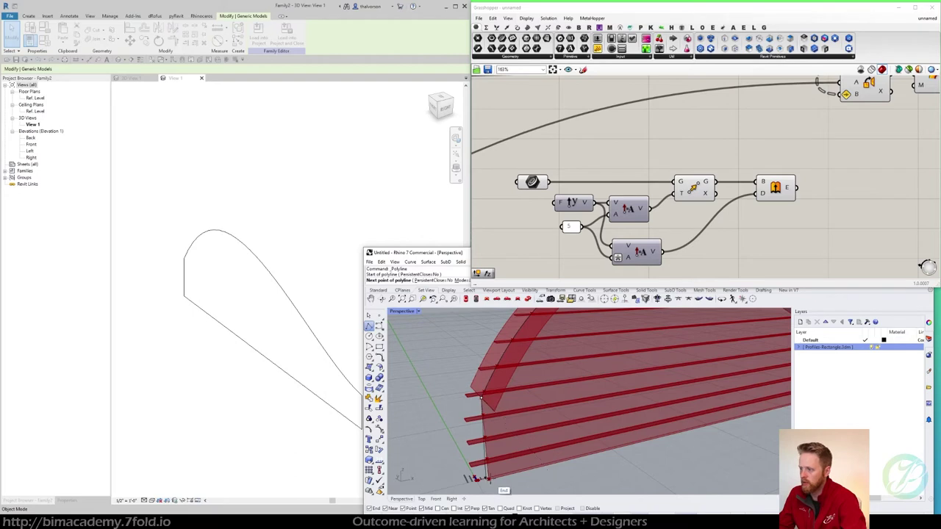
{"action": "scroll", "coordinate": [491, 397], "scroll_direction": "down", "scroll_amount": 5}
{"action": "key", "text": "Escape"}
In Rhino's Front view, draw a vertical polyline from the arch curve's left end down past the baseline
{"action": "right_click_drag", "start_coordinate": [492, 397], "coordinate": [531, 389]}
{"action": "left_click", "coordinate": [436, 500]}
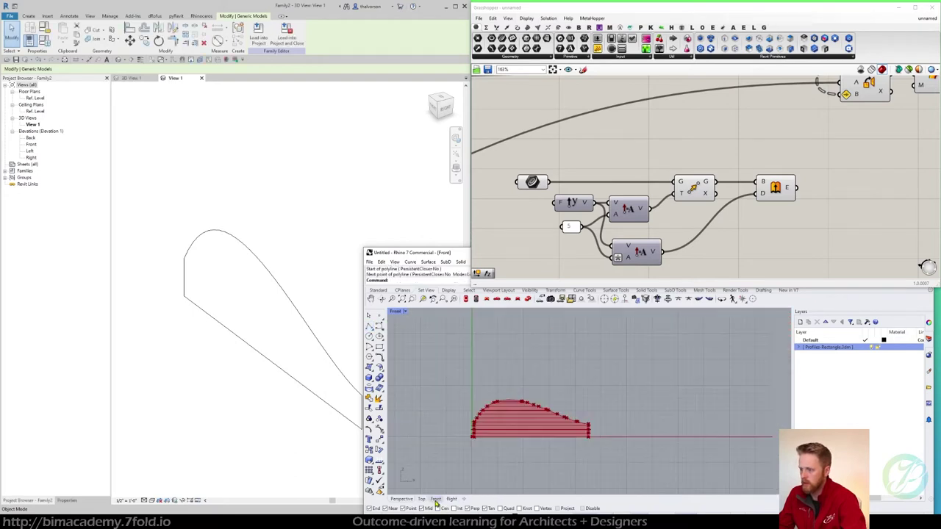
{"action": "scroll", "coordinate": [475, 423], "scroll_direction": "up", "scroll_amount": 6}
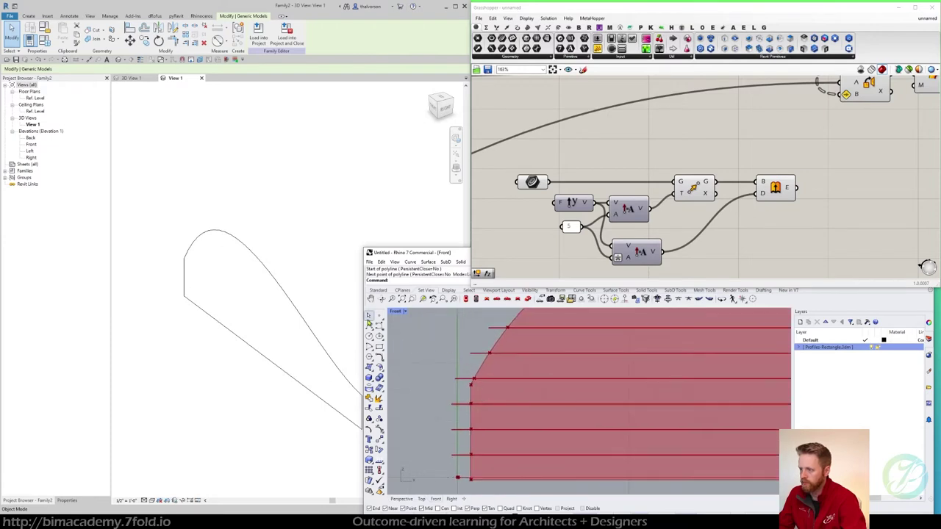
{"action": "left_click", "coordinate": [369, 325]}
{"action": "left_click", "coordinate": [472, 381]}
{"action": "scroll", "coordinate": [478, 441], "scroll_direction": "down", "scroll_amount": 3}
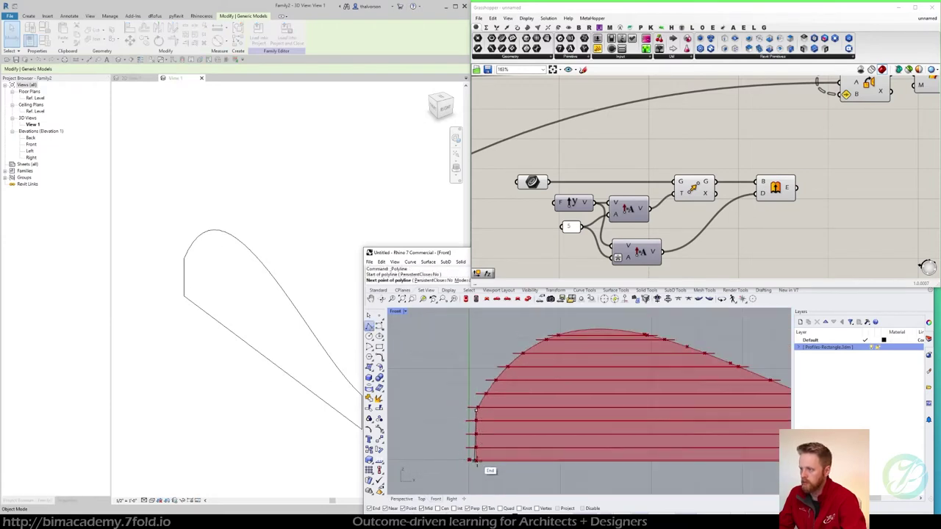
{"action": "left_click", "coordinate": [483, 476]}
{"action": "right_click", "coordinate": [489, 478]}
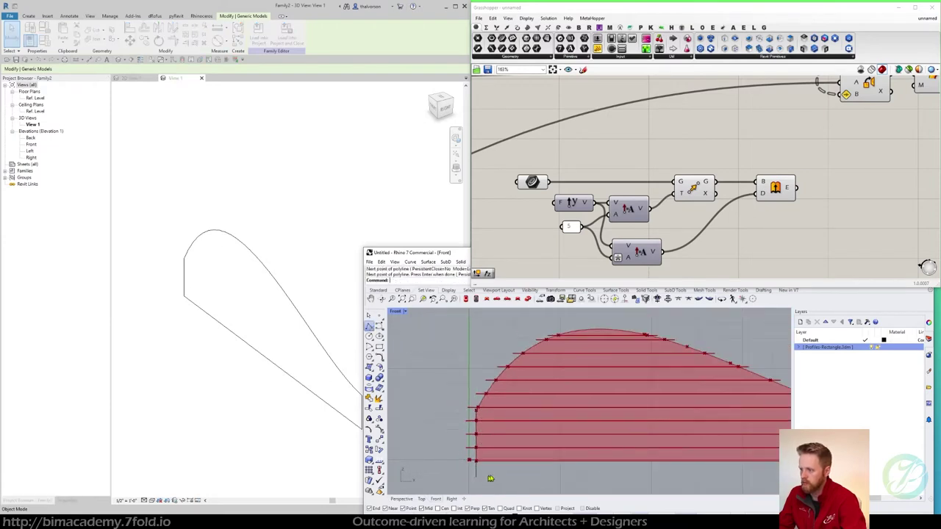
Draw a vertical polyline from the arch curve's right end down past the baseline
{"action": "right_click_drag", "start_coordinate": [639, 442], "coordinate": [431, 406]}
{"action": "scroll", "coordinate": [650, 412], "scroll_direction": "down", "scroll_amount": 4}
{"action": "right_click", "coordinate": [650, 411]}
{"action": "scroll", "coordinate": [650, 413], "scroll_direction": "up", "scroll_amount": 3}
{"action": "key", "text": "Return"}
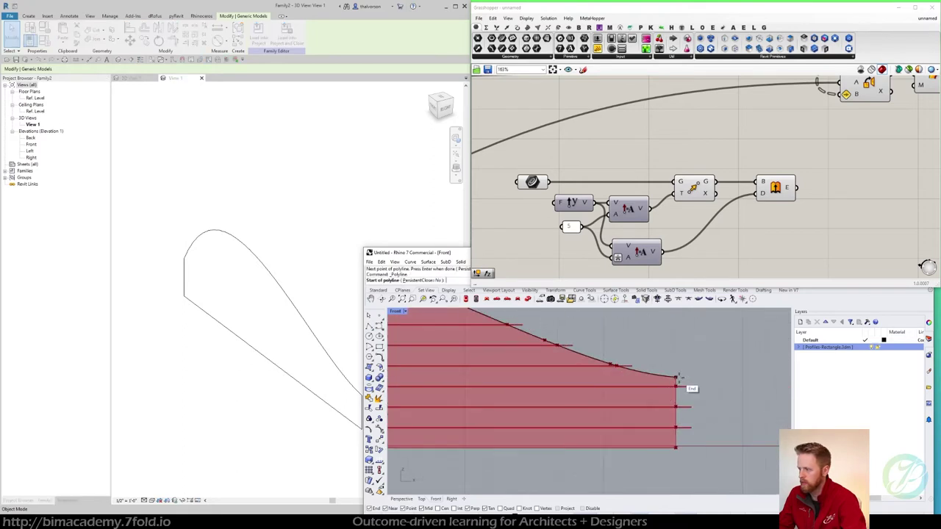
{"action": "left_click", "coordinate": [676, 380]}
{"action": "left_click", "coordinate": [675, 459]}
{"action": "key", "text": "Return"}
Join the two vertical lines and the arch curve into one open curve
{"action": "scroll", "coordinate": [673, 458], "scroll_direction": "down", "scroll_amount": 3}
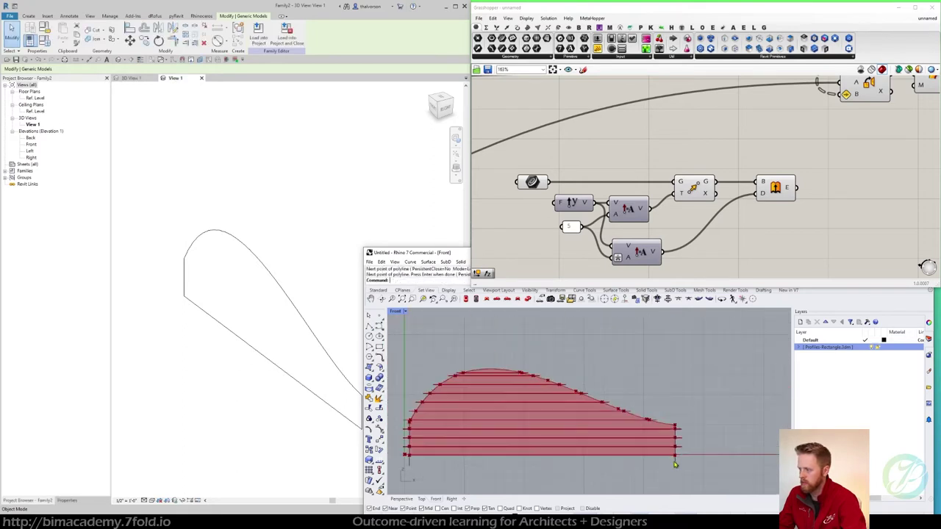
{"action": "left_click", "coordinate": [409, 465], "text": "shift"}
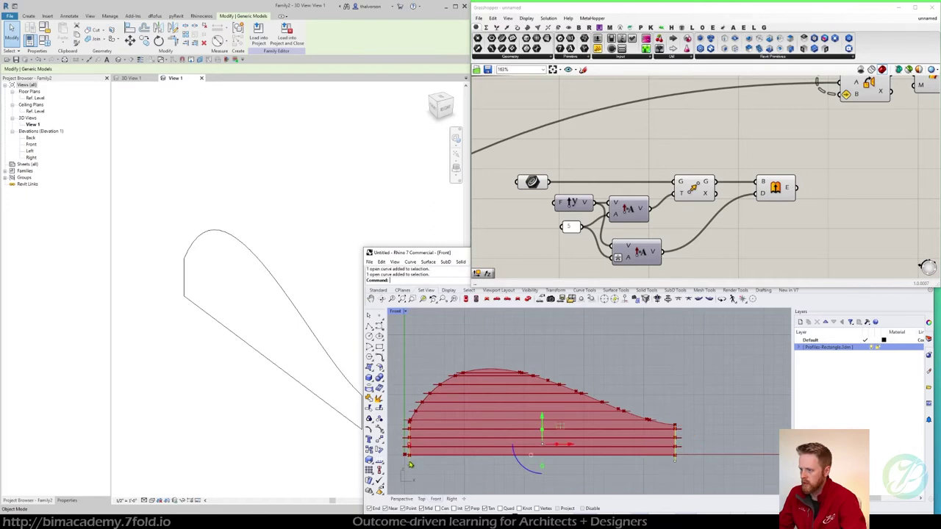
{"action": "left_click", "coordinate": [421, 401], "text": "shift"}
{"action": "key", "text": "ctrl+j"}
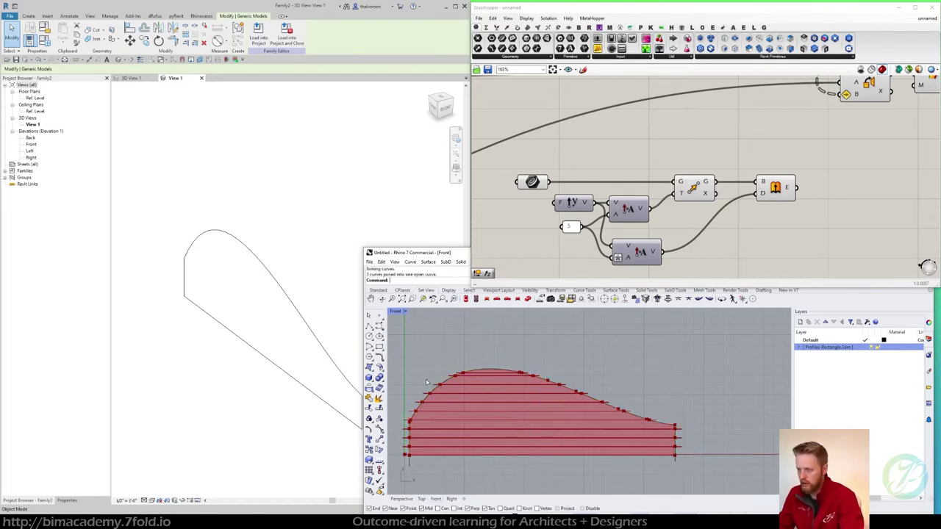
Assign the joined curve to the Grasshopper curve parameter and inspect the extended extrusion in the Perspective view
{"action": "right_click", "coordinate": [541, 187]}
{"action": "left_click", "coordinate": [566, 295]}
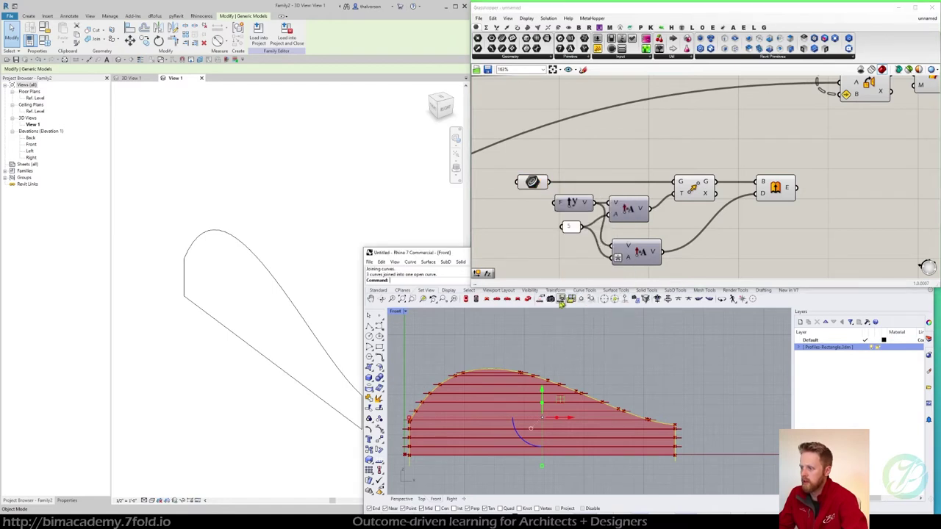
{"action": "left_click", "coordinate": [687, 401]}
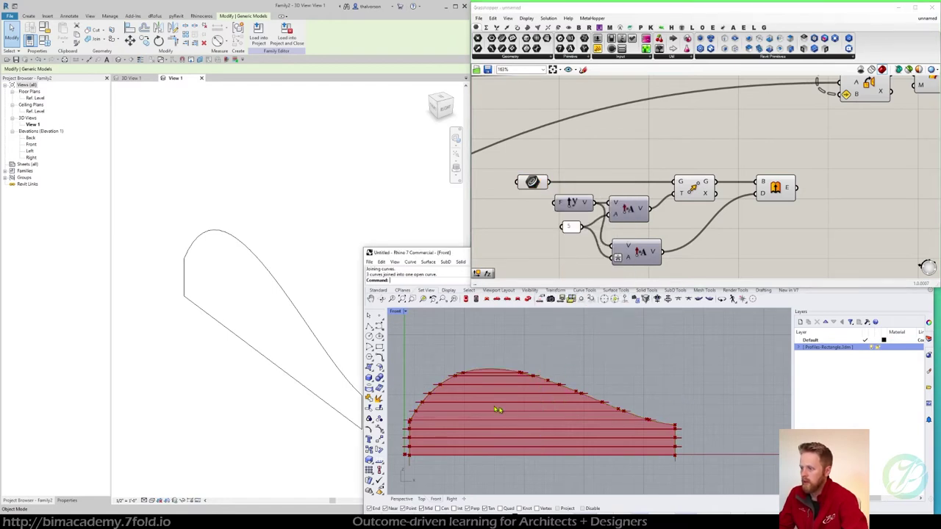
{"action": "left_click", "coordinate": [409, 501]}
{"action": "right_click_drag", "start_coordinate": [556, 408], "coordinate": [506, 378]}
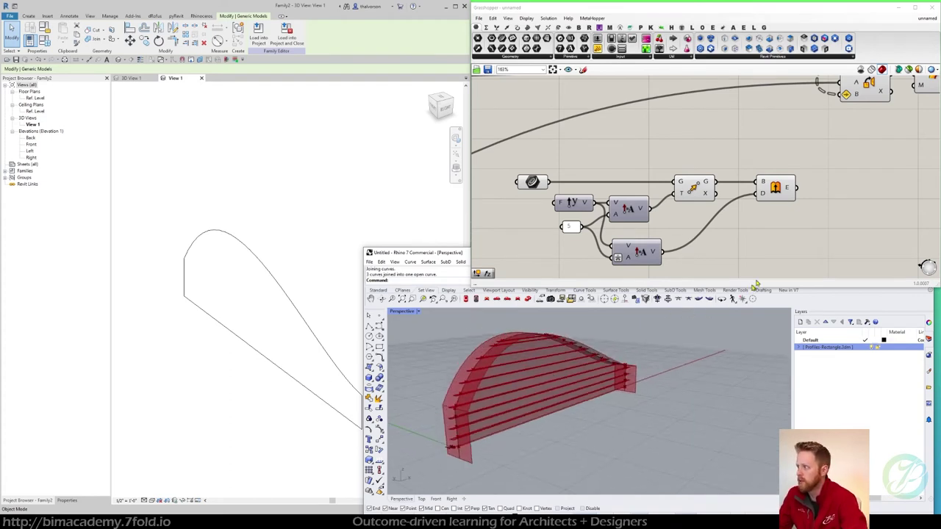
{"action": "right_click_drag", "start_coordinate": [793, 222], "coordinate": [723, 233]}
{"action": "scroll", "coordinate": [723, 233], "scroll_direction": "down", "scroll_amount": 4}
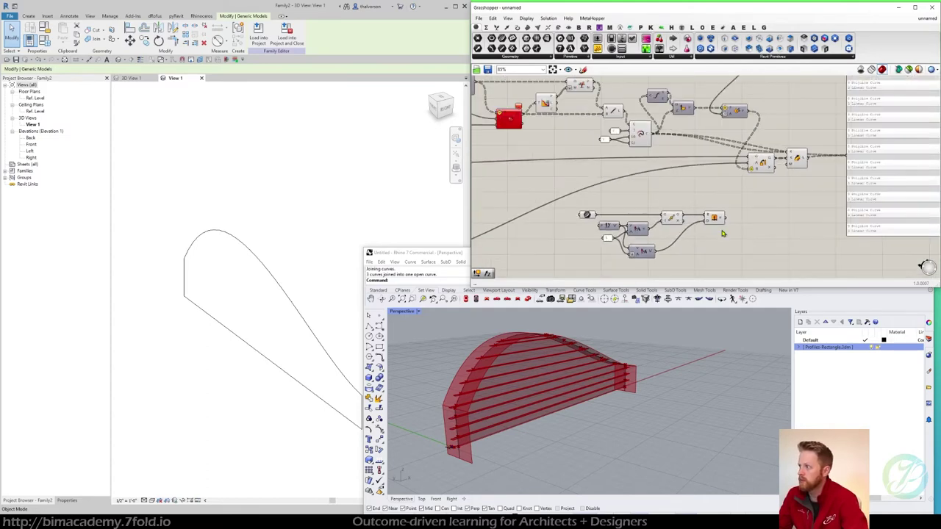
Add a Split Brep component, with the swept members as the breps and the extruded arch surface as the cutter
{"action": "right_click_drag", "start_coordinate": [792, 185], "coordinate": [710, 182]}
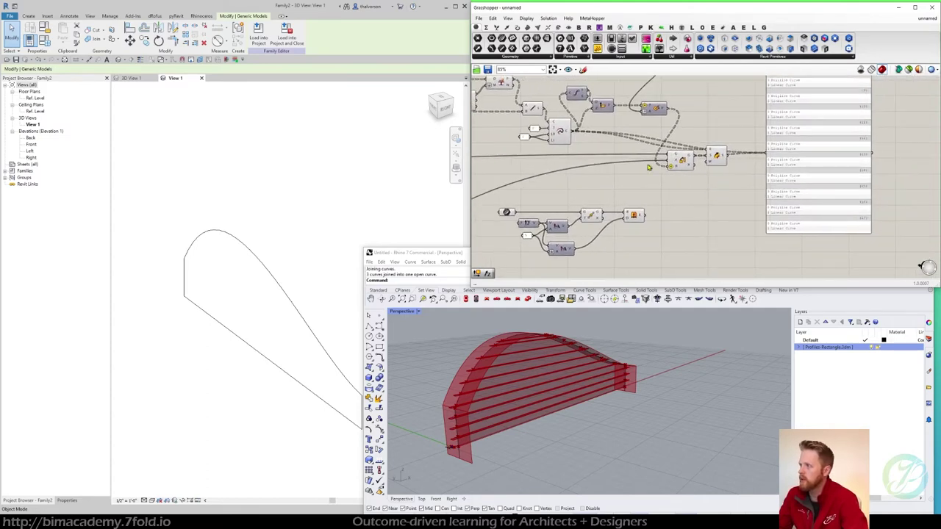
{"action": "left_click", "coordinate": [549, 27]}
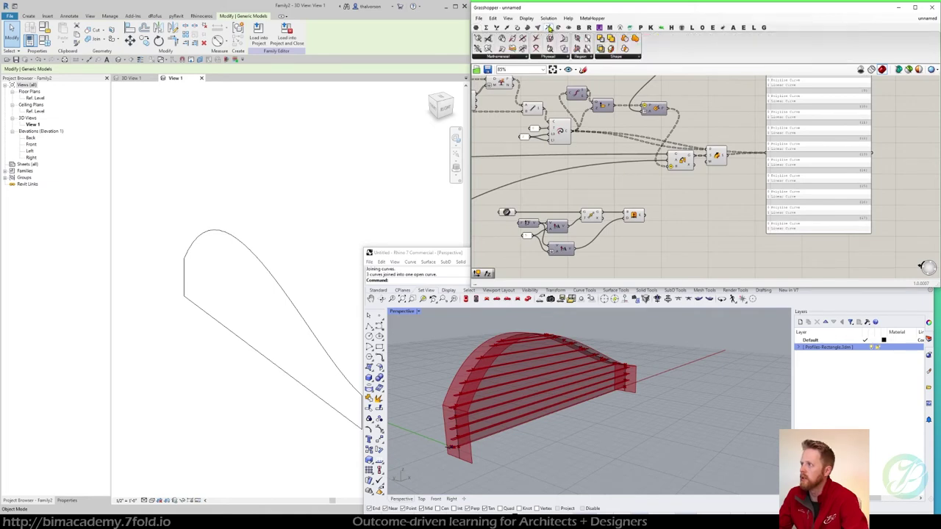
{"action": "left_click", "coordinate": [603, 58]}
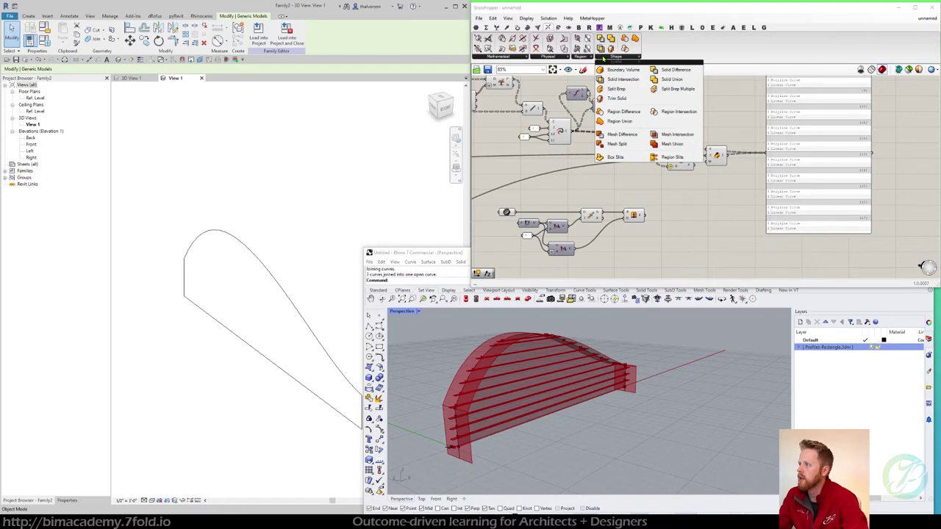
{"action": "left_click", "coordinate": [624, 89]}
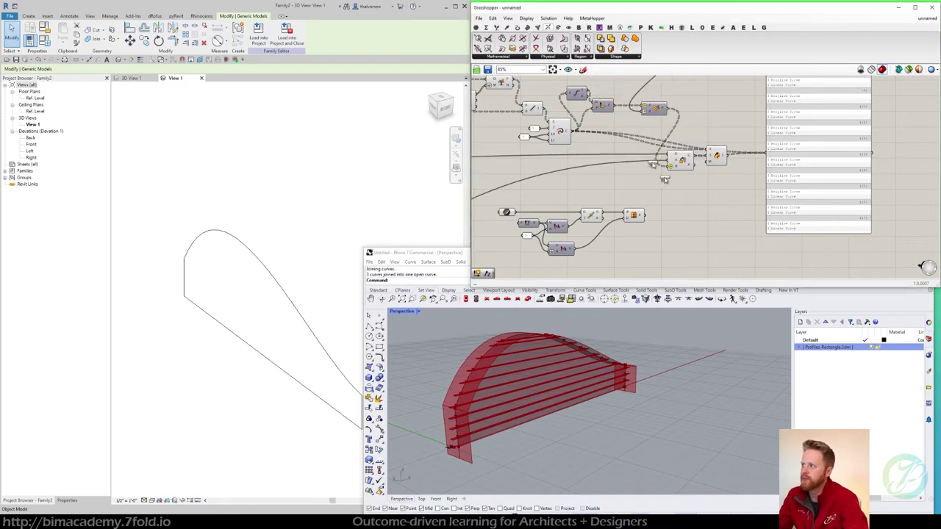
{"action": "left_click", "coordinate": [715, 214]}
{"action": "scroll", "coordinate": [714, 214], "scroll_direction": "up", "scroll_amount": 5}
{"action": "left_click_drag", "start_coordinate": [653, 237], "coordinate": [696, 203]}
{"action": "left_click_drag", "start_coordinate": [675, 131], "coordinate": [677, 208]}
{"action": "left_click_drag", "start_coordinate": [517, 250], "coordinate": [672, 213]}
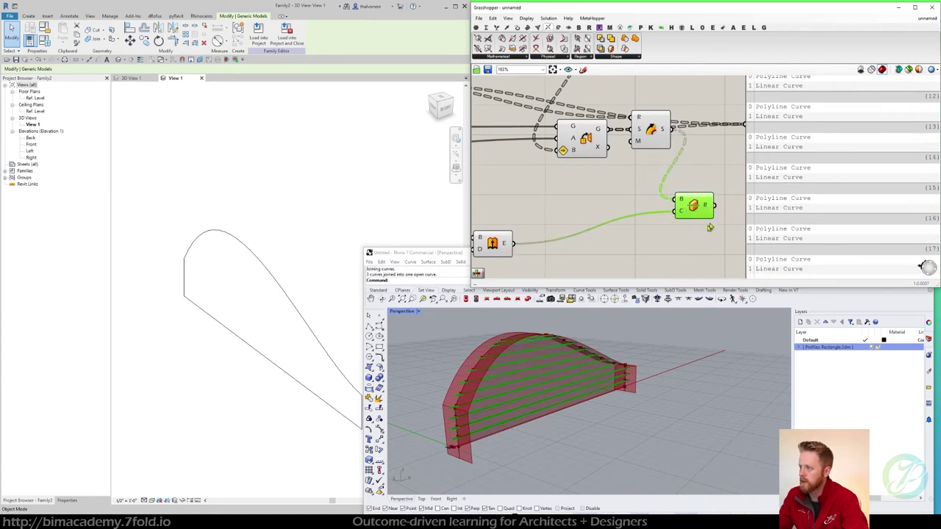
Feed the Split Brep result into the panel, place the component beside the sweep, and inspect the split members in the Perspective view
{"action": "right_click_drag", "start_coordinate": [714, 219], "coordinate": [615, 227]}
{"action": "left_click_drag", "start_coordinate": [682, 198], "coordinate": [754, 204]}
{"action": "left_click_drag", "start_coordinate": [618, 214], "coordinate": [725, 136]}
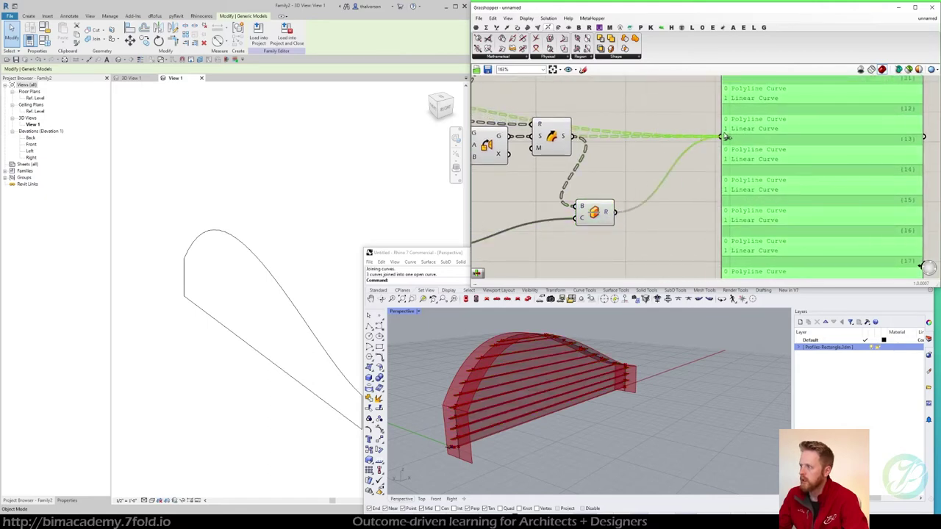
{"action": "scroll", "coordinate": [688, 162], "scroll_direction": "down", "scroll_amount": 2}
{"action": "left_click_drag", "start_coordinate": [619, 203], "coordinate": [637, 153]}
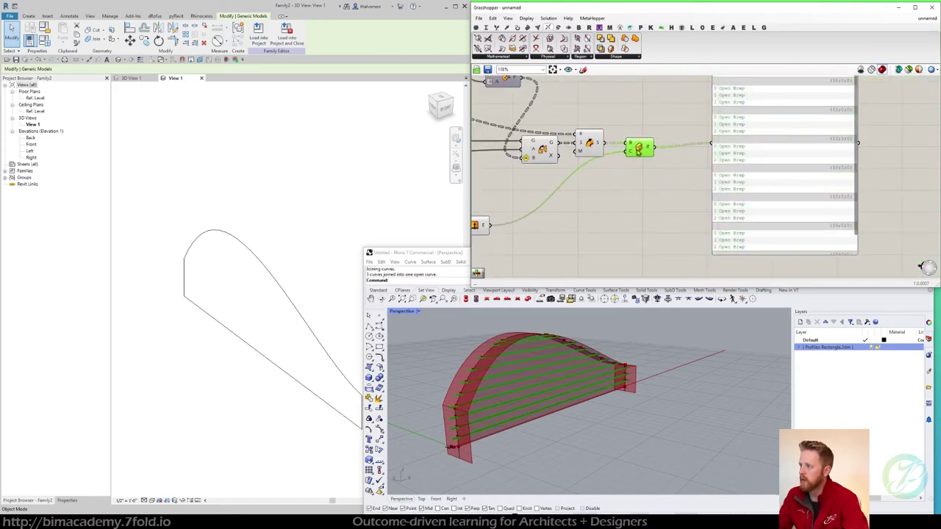
{"action": "scroll", "coordinate": [486, 346], "scroll_direction": "up", "scroll_amount": 5}
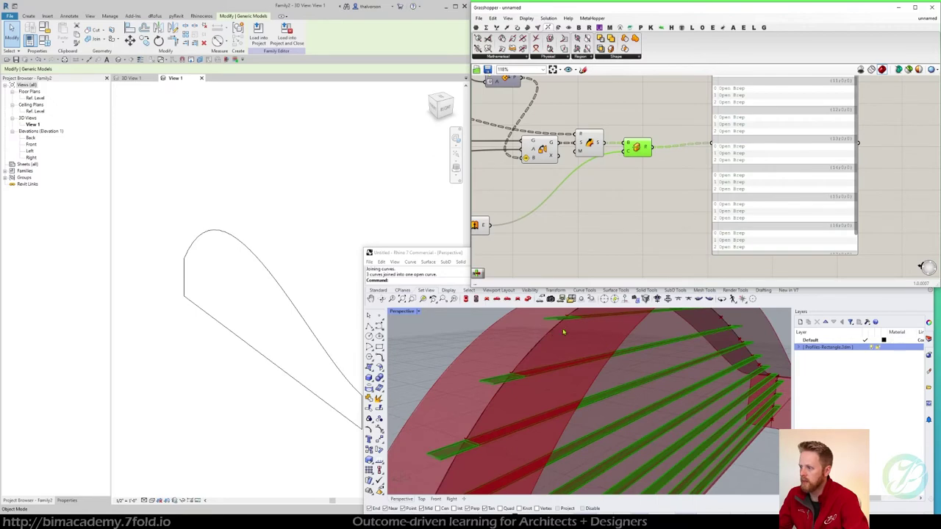
{"action": "right_click_drag", "start_coordinate": [564, 332], "coordinate": [592, 362]}
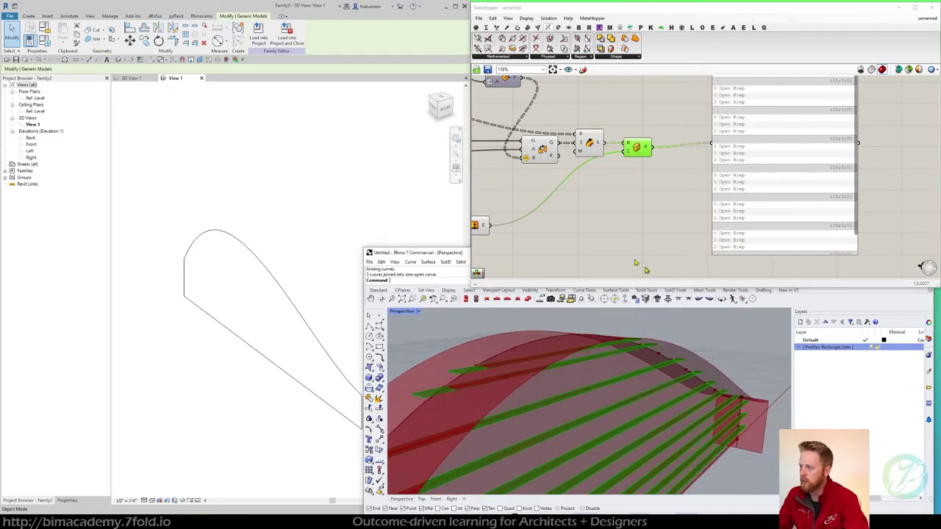
{"action": "right_click_drag", "start_coordinate": [613, 245], "coordinate": [570, 237]}
{"action": "scroll", "coordinate": [625, 209], "scroll_direction": "down", "scroll_amount": 3}
{"action": "scroll", "coordinate": [643, 177], "scroll_direction": "up", "scroll_amount": 3}
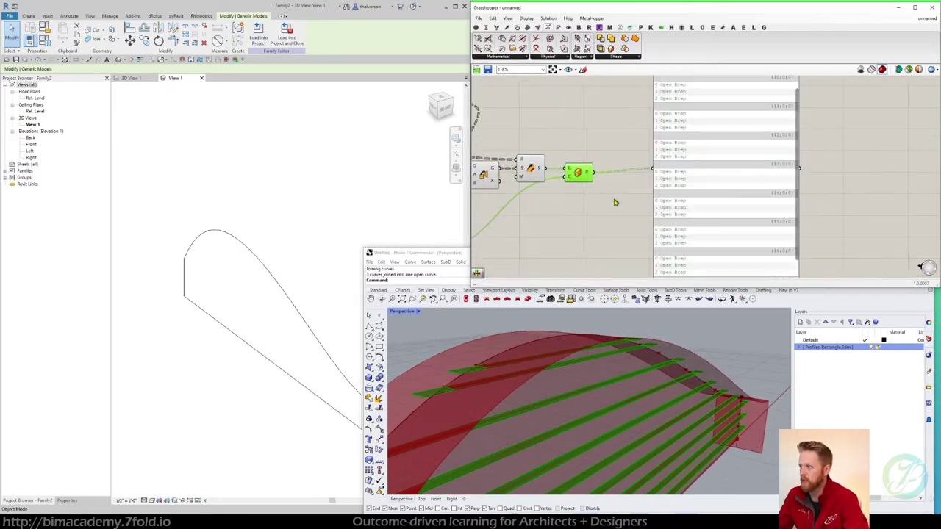
{"action": "left_click_drag", "start_coordinate": [683, 197], "coordinate": [773, 189]}
{"action": "left_click", "coordinate": [585, 174]}
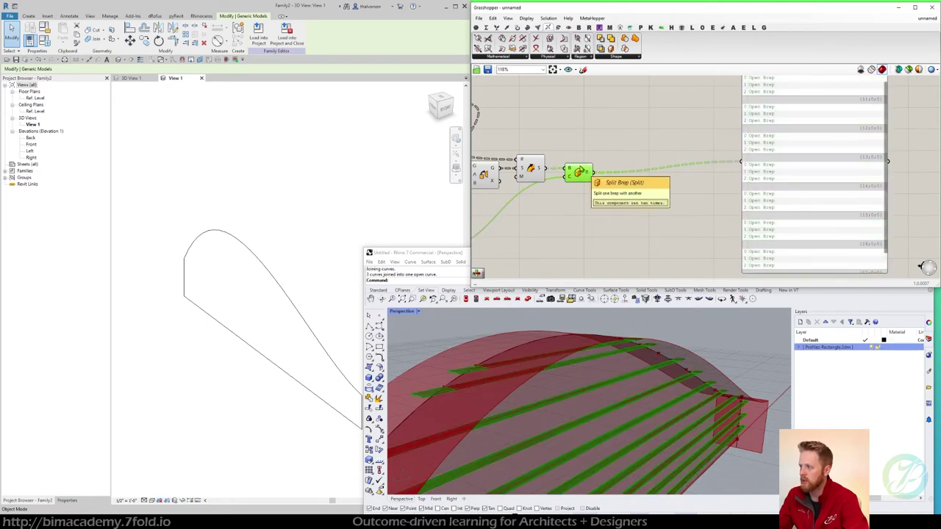
Add an Area component for the split breps and feed its area output into the panel
{"action": "double_click", "coordinate": [626, 210]}
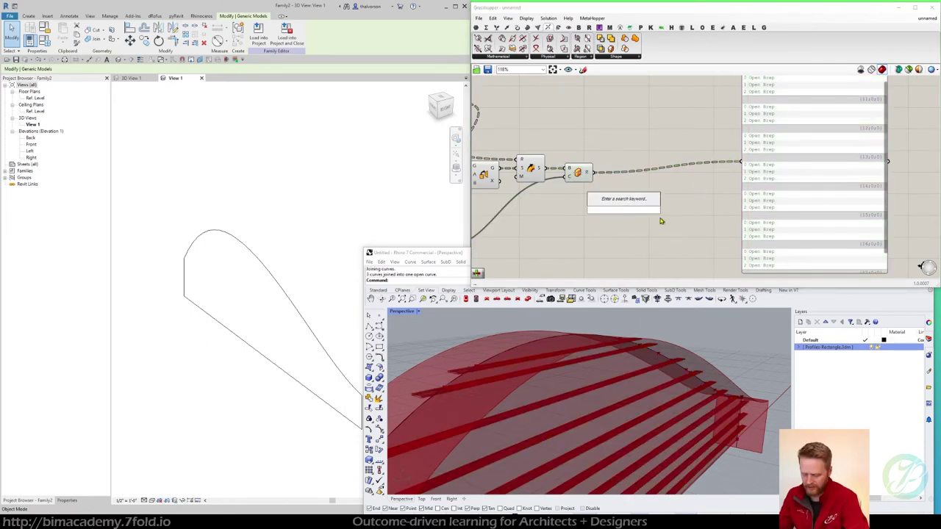
{"action": "type", "text": "area"}
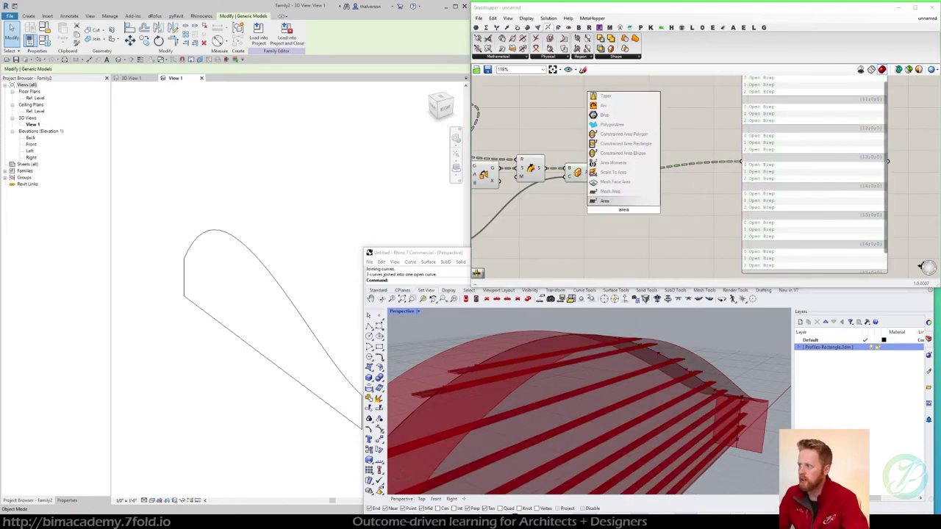
{"action": "left_click", "coordinate": [622, 203]}
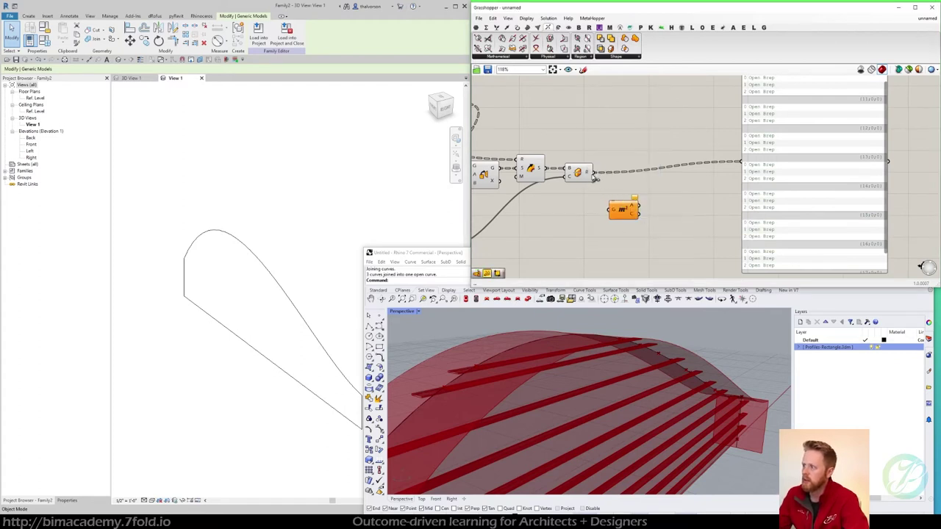
{"action": "left_click_drag", "start_coordinate": [596, 177], "coordinate": [748, 162]}
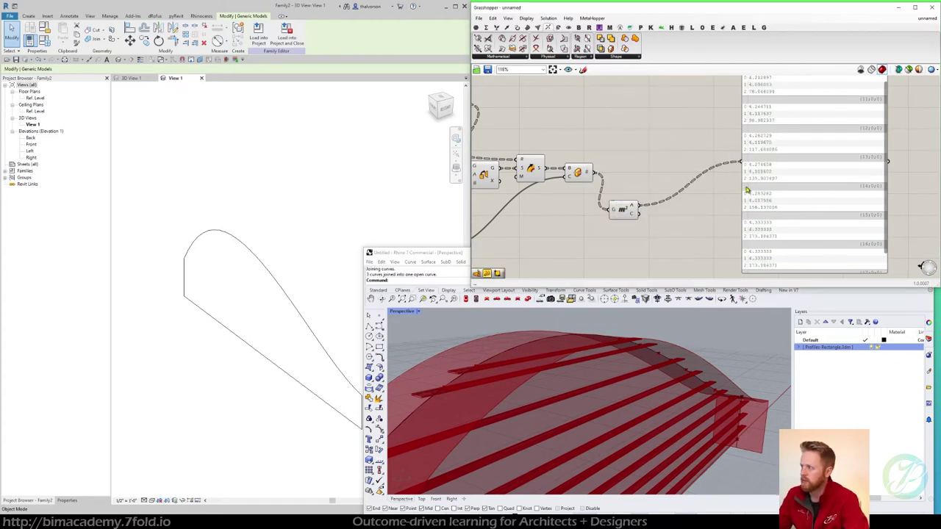
Add a Sort List component that uses the areas as keys and sorts the split breps by them
{"action": "right_click_drag", "start_coordinate": [697, 167], "coordinate": [650, 174]}
{"action": "double_click", "coordinate": [597, 192]}
{"action": "type", "text": "sort"}
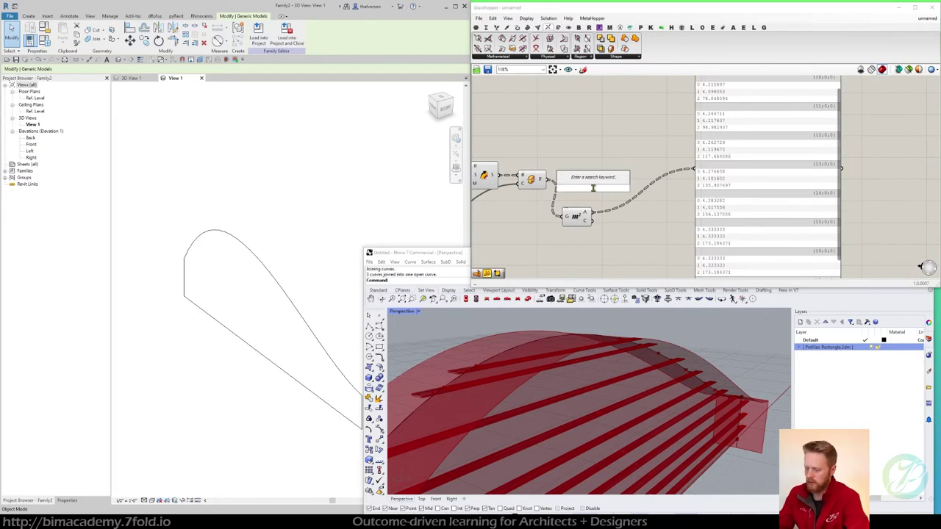
{"action": "left_click", "coordinate": [588, 179]}
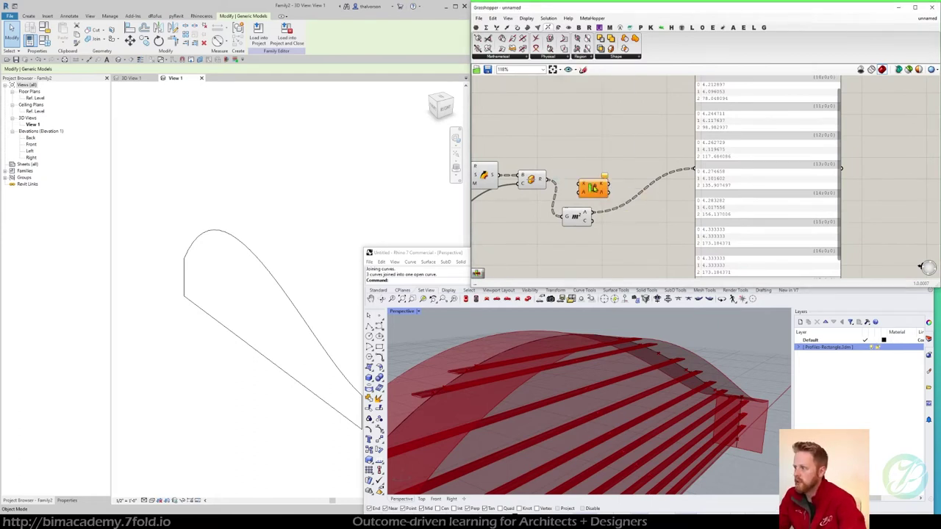
{"action": "left_click_drag", "start_coordinate": [588, 184], "coordinate": [610, 185]}
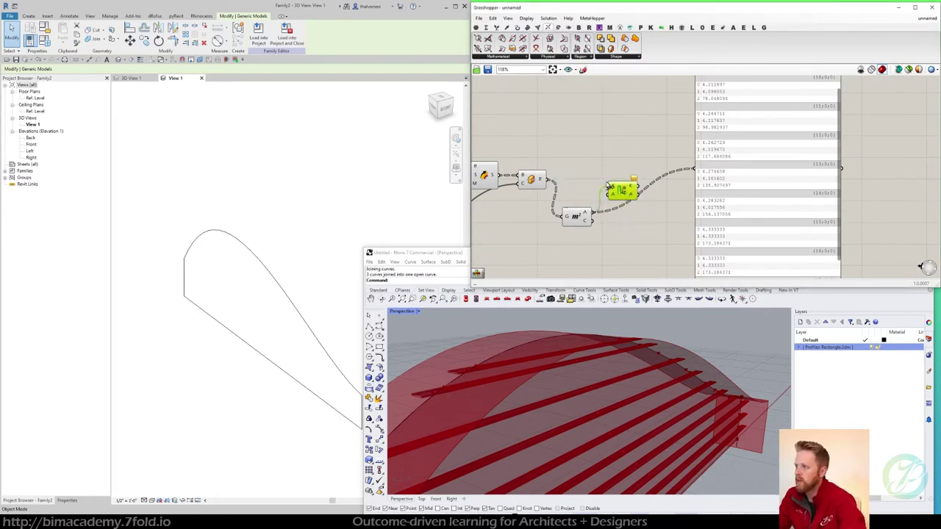
{"action": "left_click_drag", "start_coordinate": [552, 184], "coordinate": [631, 218]}
Move the panel aside, connect the sorted area keys to it, and check their order
{"action": "left_click_drag", "start_coordinate": [732, 210], "coordinate": [774, 209]}
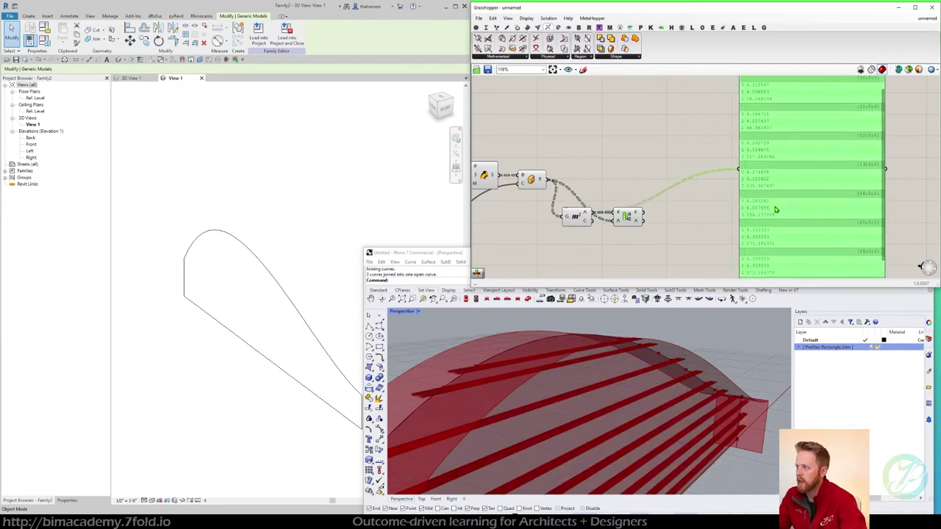
{"action": "right_click_drag", "start_coordinate": [679, 212], "coordinate": [638, 224]}
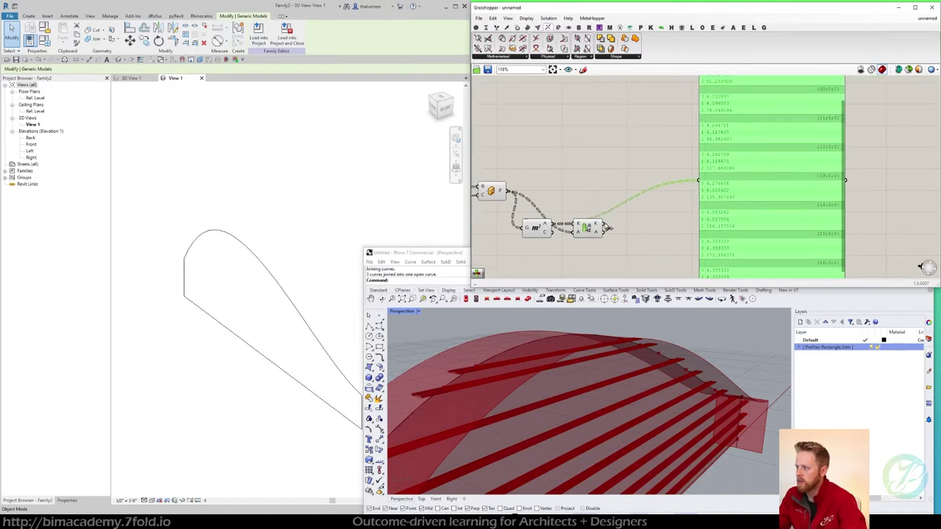
{"action": "left_click_drag", "start_coordinate": [608, 226], "coordinate": [702, 182]}
{"action": "right_click_drag", "start_coordinate": [659, 160], "coordinate": [645, 162]}
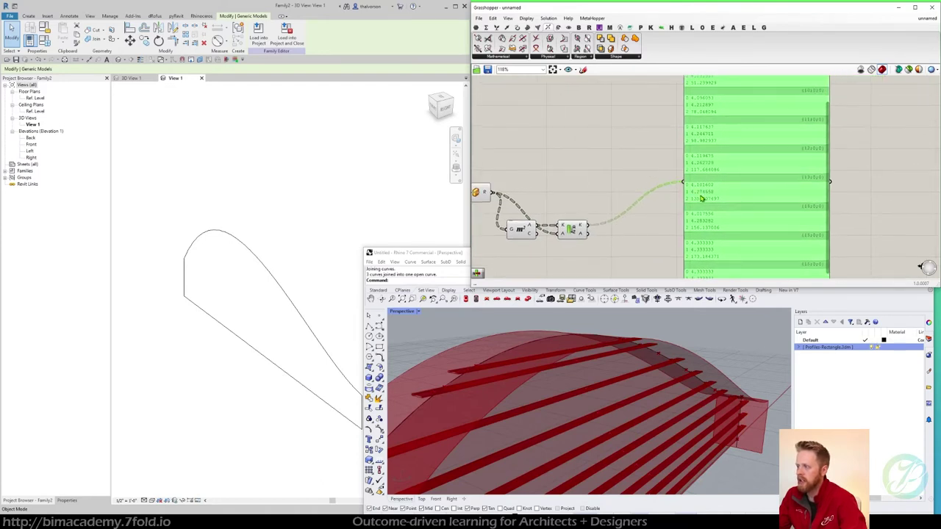
{"action": "right_click_drag", "start_coordinate": [637, 322], "coordinate": [608, 400]}
{"action": "right_click_drag", "start_coordinate": [626, 242], "coordinate": [615, 231]}
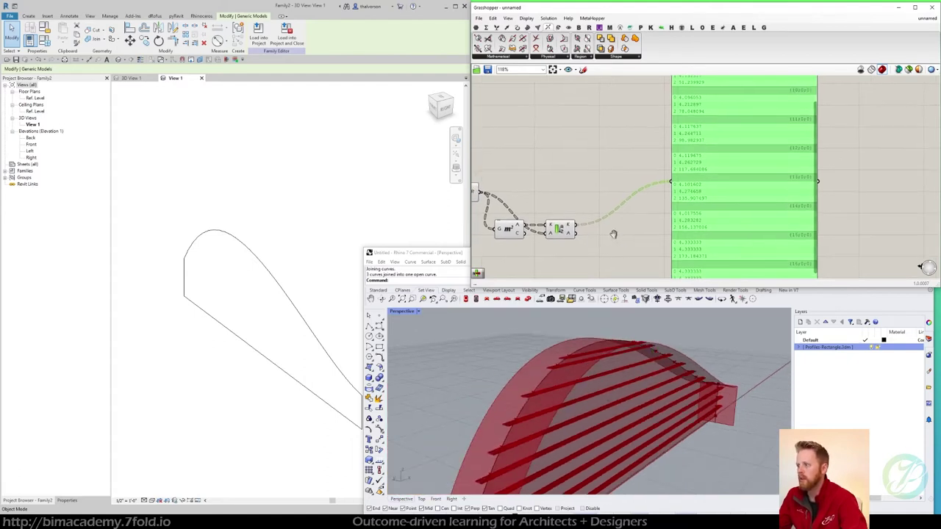
{"action": "left_click", "coordinate": [615, 237]}
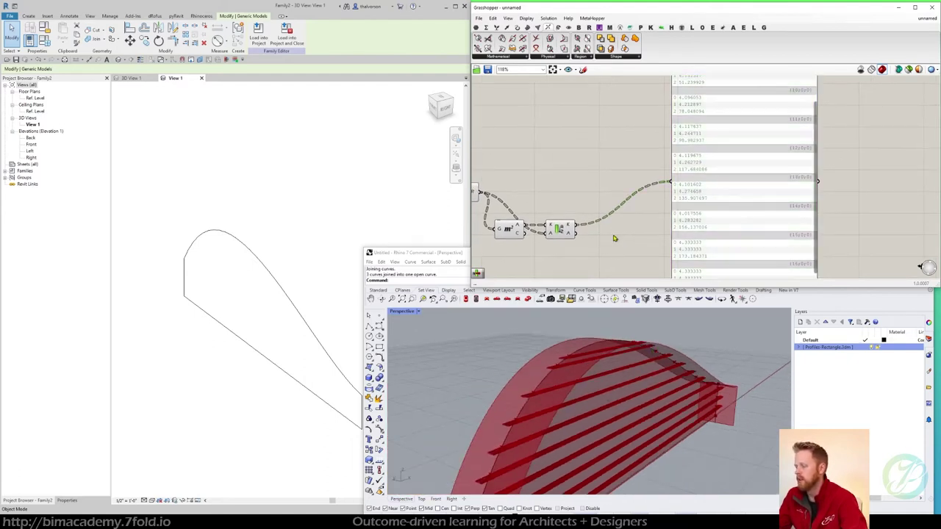
Reverse the Sort List's sorted brep output and feed it into a new List Item component
{"action": "right_click", "coordinate": [570, 234]}
{"action": "left_click", "coordinate": [625, 245]}
{"action": "double_click", "coordinate": [629, 244]}
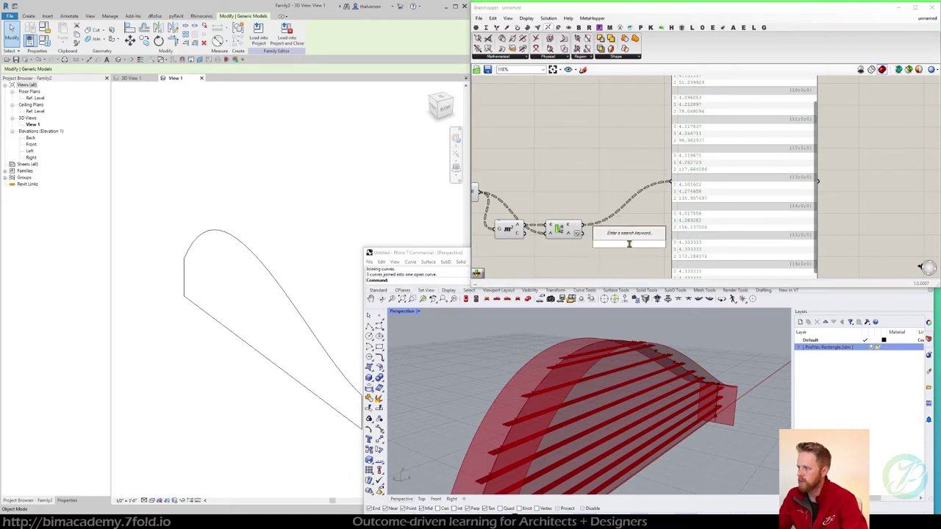
{"action": "type", "text": "list"}
{"action": "key", "text": "Return"}
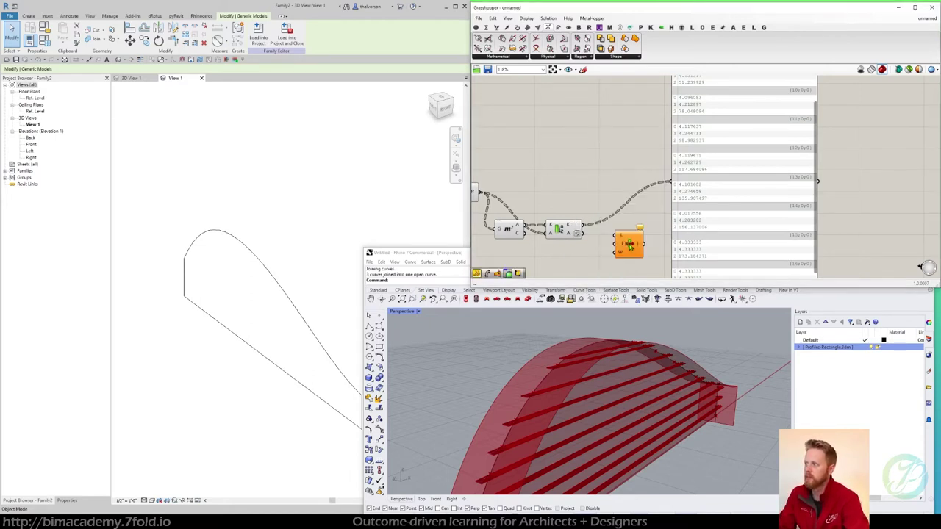
{"action": "scroll", "coordinate": [601, 245], "scroll_direction": "up", "scroll_amount": 2}
{"action": "left_click_drag", "start_coordinate": [575, 230], "coordinate": [629, 235]}
{"action": "scroll", "coordinate": [592, 385], "scroll_direction": "down", "scroll_amount": 3}
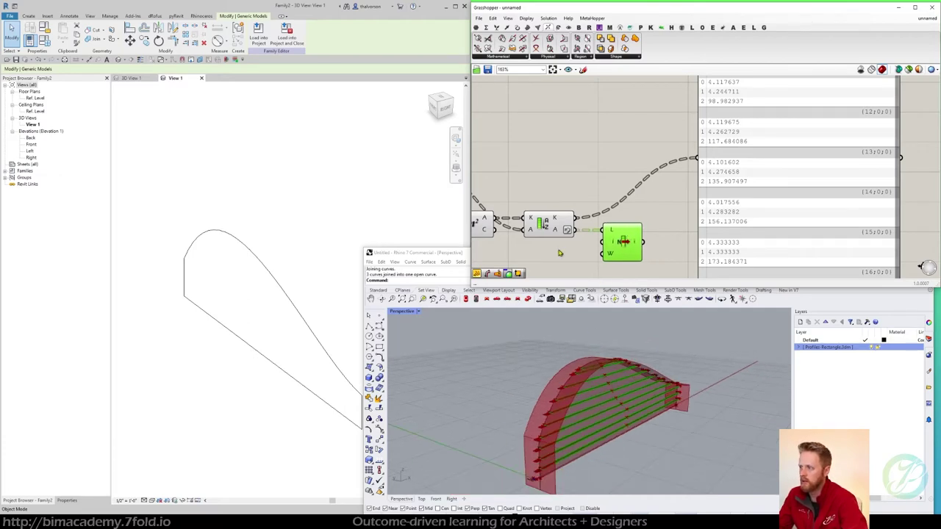
Turn off the preview of the orient, sweep and Split Brep components
{"action": "right_click_drag", "start_coordinate": [561, 253], "coordinate": [710, 242]}
{"action": "scroll", "coordinate": [710, 242], "scroll_direction": "down", "scroll_amount": 3}
{"action": "left_click_drag", "start_coordinate": [636, 173], "coordinate": [544, 208]}
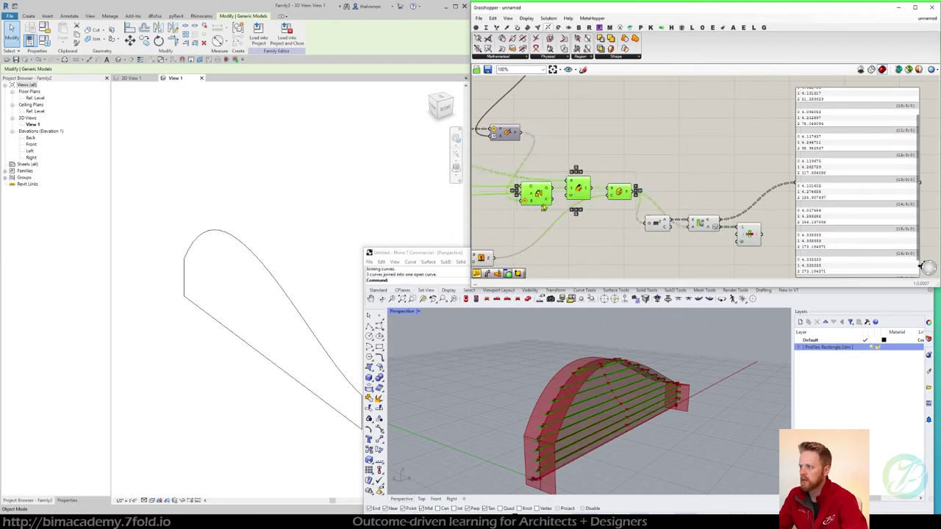
{"action": "middle_click", "coordinate": [647, 138]}
{"action": "left_click", "coordinate": [672, 116]}
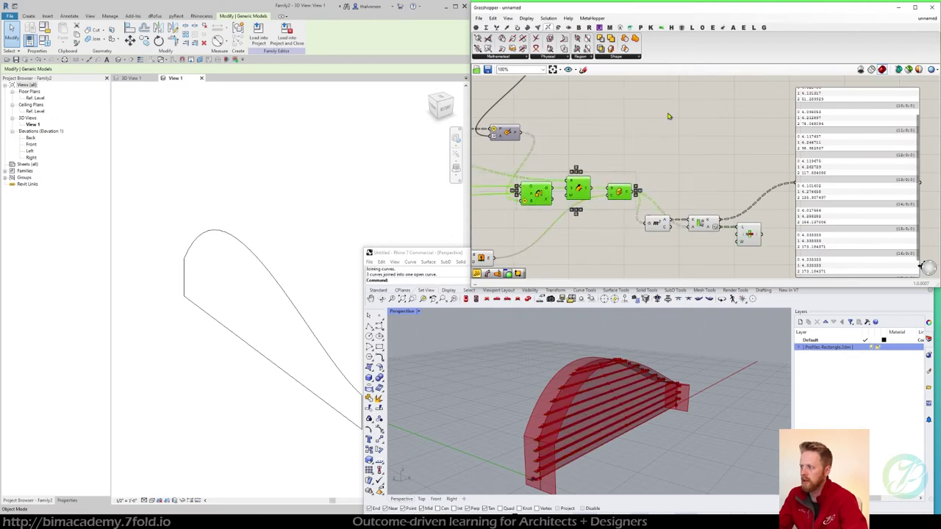
Turn off the preview of the arch extrusion, the component feeding it, and the Area and Sort List components
{"action": "scroll", "coordinate": [660, 147], "scroll_direction": "down", "scroll_amount": 2}
{"action": "left_click_drag", "start_coordinate": [545, 193], "coordinate": [610, 230]}
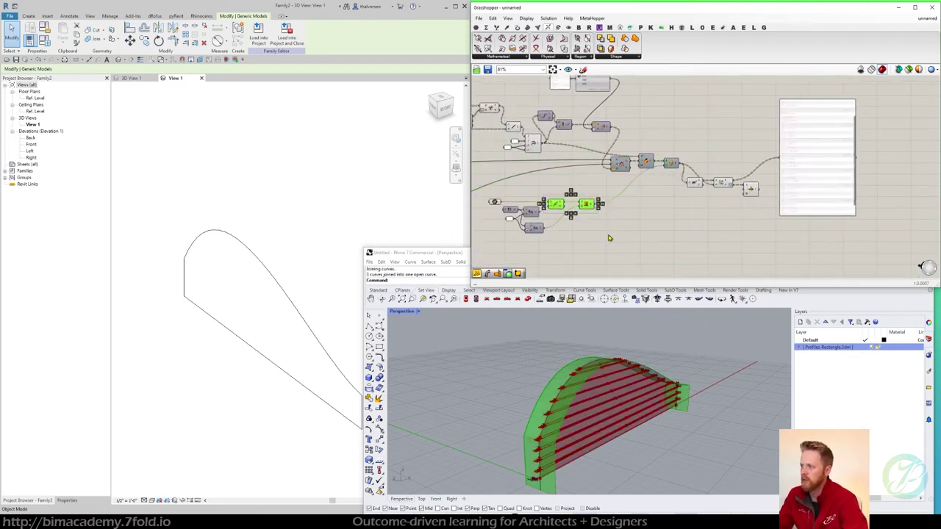
{"action": "middle_click", "coordinate": [609, 235]}
{"action": "left_click", "coordinate": [631, 216]}
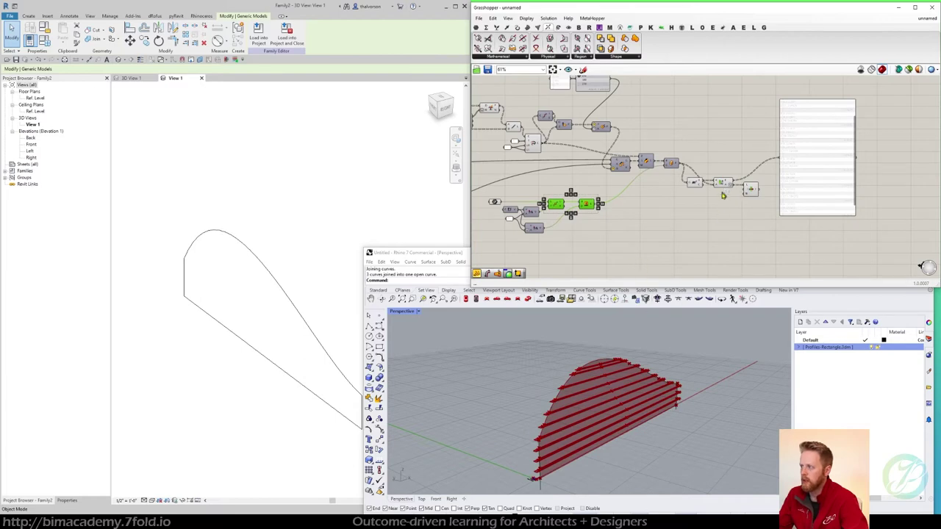
{"action": "left_click_drag", "start_coordinate": [723, 195], "coordinate": [678, 173]}
{"action": "middle_click", "coordinate": [720, 152]}
{"action": "left_click", "coordinate": [742, 136]}
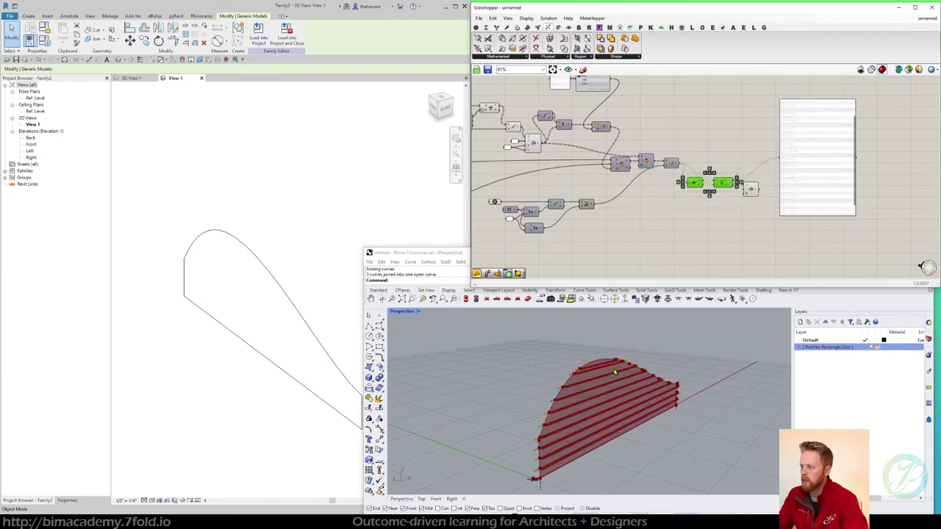
Inspect the trimmed ends of the horizontal members along the arch edge in Rhino's Perspective view
{"action": "scroll", "coordinate": [588, 379], "scroll_direction": "up", "scroll_amount": 6}
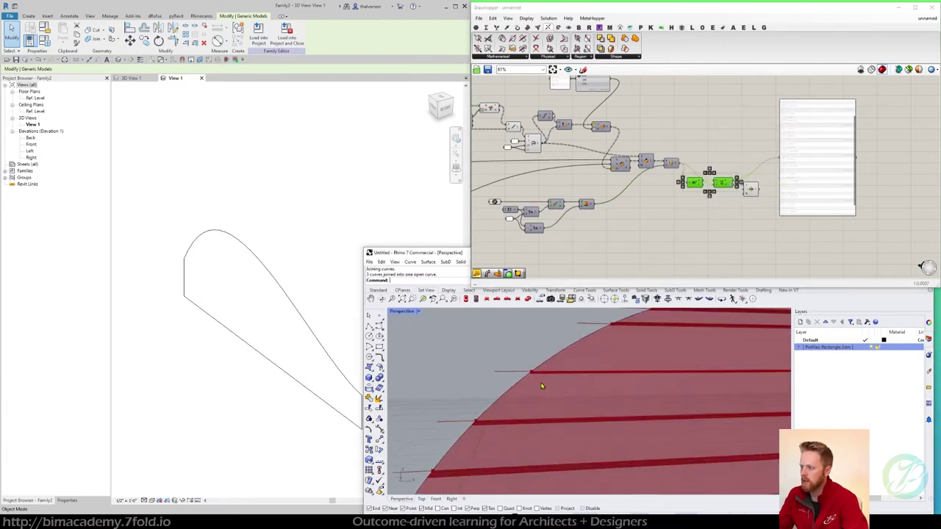
{"action": "scroll", "coordinate": [533, 375], "scroll_direction": "up", "scroll_amount": 6}
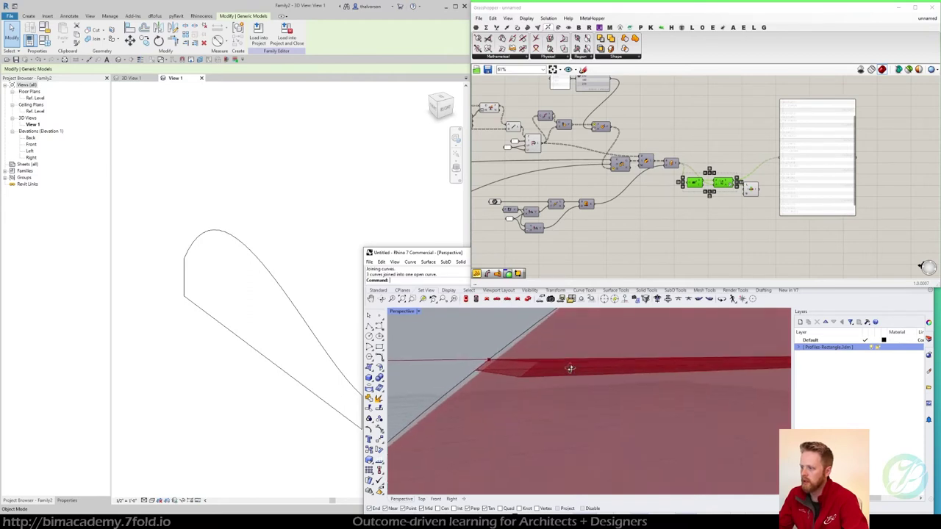
{"action": "mouse_move", "coordinate": [570, 368]}
{"action": "right_mouse_down"}
{"action": "mouse_move", "coordinate": [547, 372]}
{"action": "mouse_move", "coordinate": [551, 384]}
{"action": "mouse_move", "coordinate": [551, 369]}
{"action": "right_mouse_up"}
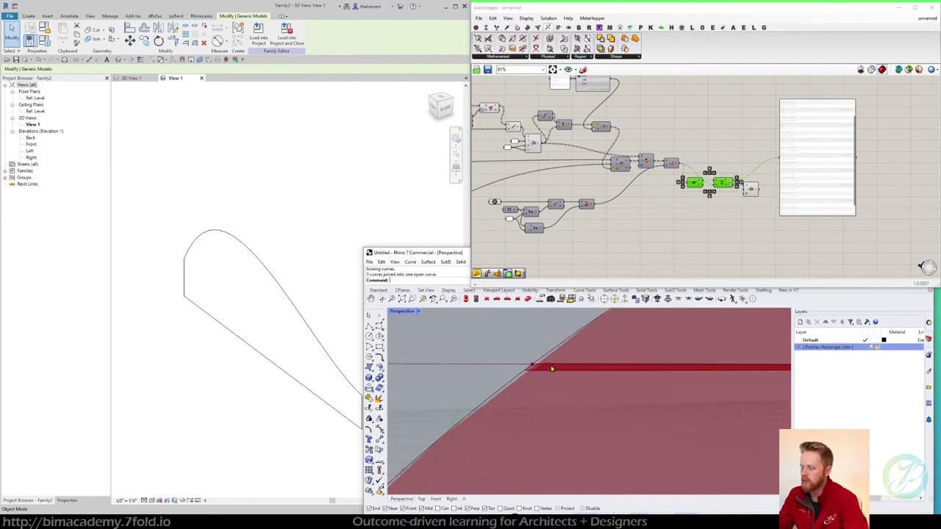
{"action": "scroll", "coordinate": [551, 369], "scroll_direction": "down", "scroll_amount": 10}
{"action": "scroll", "coordinate": [548, 340], "scroll_direction": "up", "scroll_amount": 4}
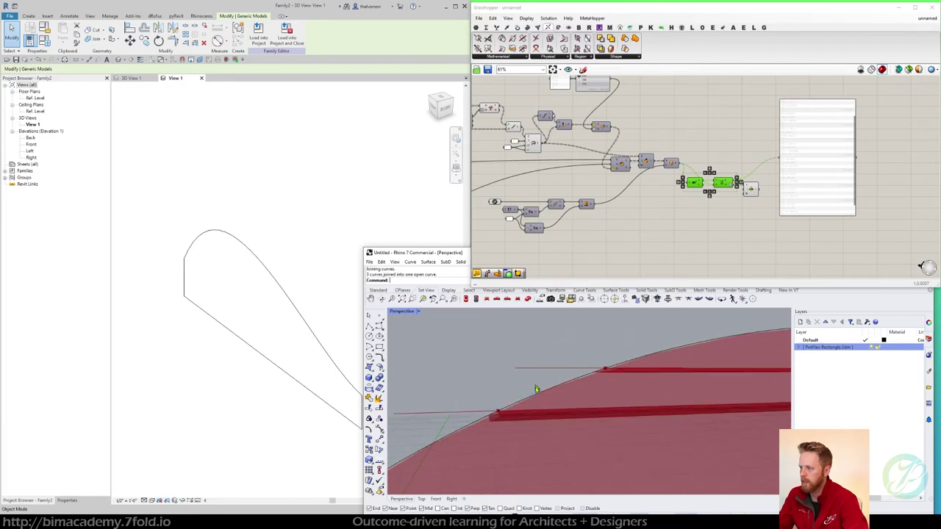
Check the members' cut ends up close in Rhino, and the sorted area values in Grasshopper's panel
{"action": "scroll", "coordinate": [504, 422], "scroll_direction": "up", "scroll_amount": 4}
{"action": "right_click_drag", "start_coordinate": [669, 390], "coordinate": [497, 393], "text": "shift"}
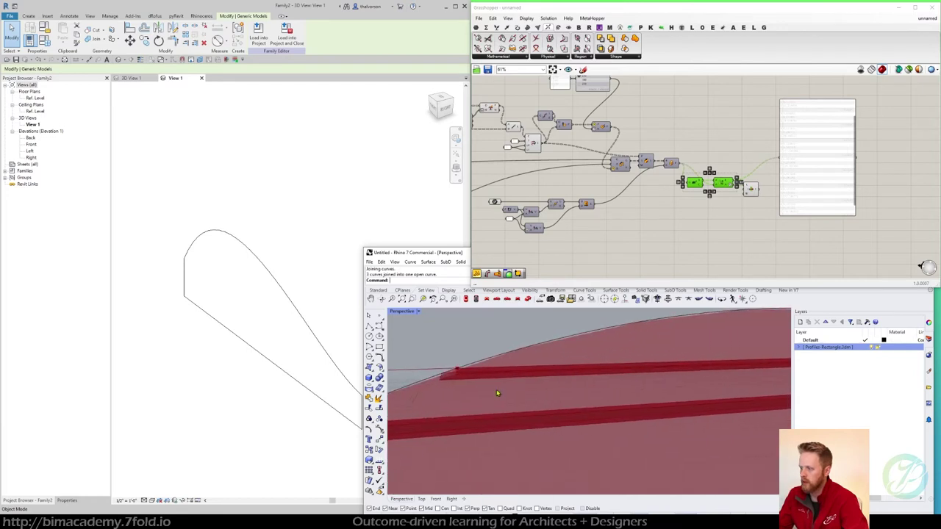
{"action": "scroll", "coordinate": [498, 393], "scroll_direction": "down", "scroll_amount": 3}
{"action": "scroll", "coordinate": [661, 381], "scroll_direction": "up", "scroll_amount": 4}
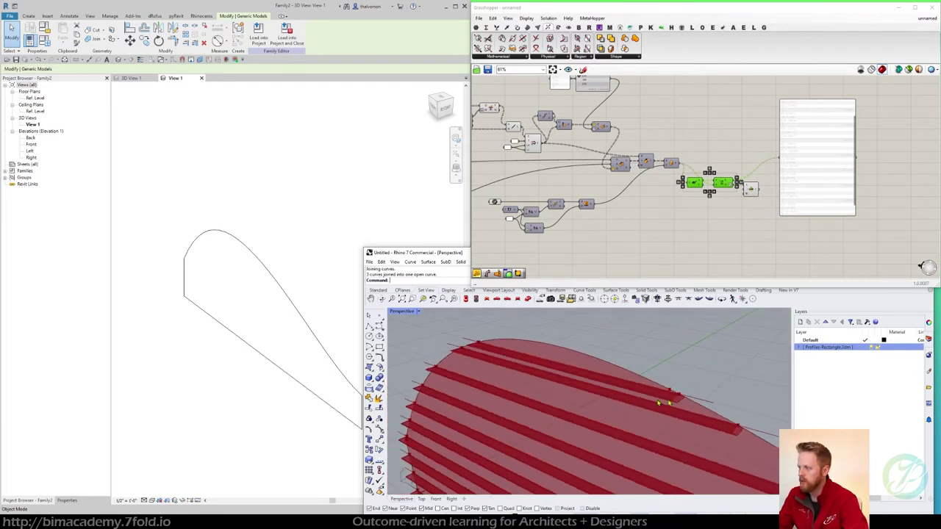
{"action": "scroll", "coordinate": [764, 217], "scroll_direction": "up", "scroll_amount": 4}
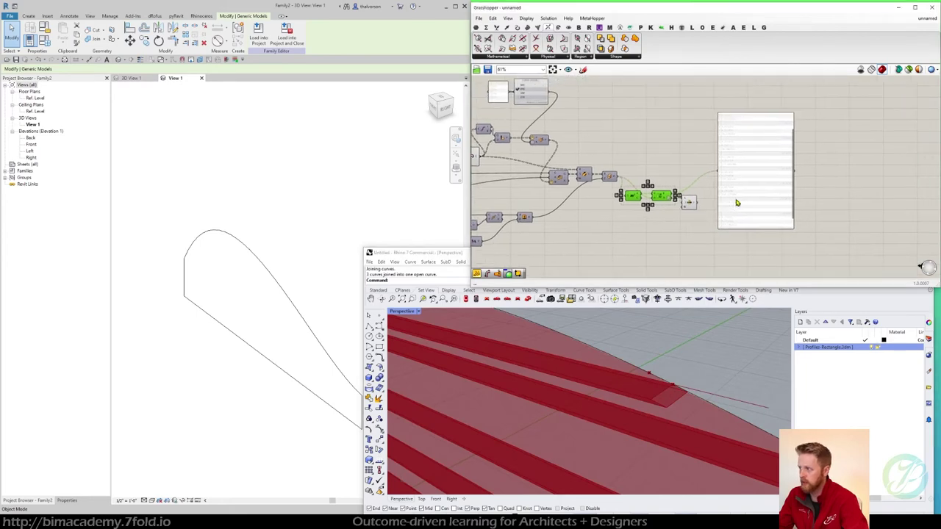
{"action": "left_click", "coordinate": [780, 204]}
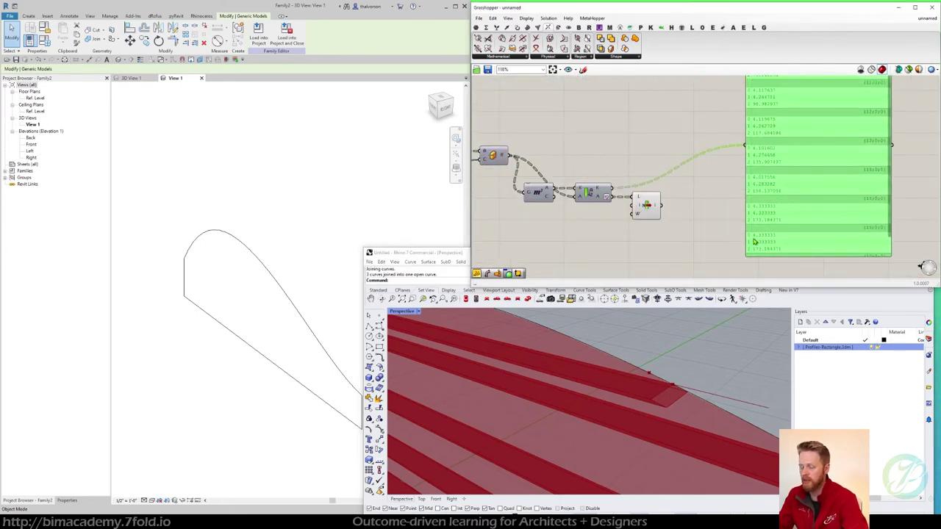
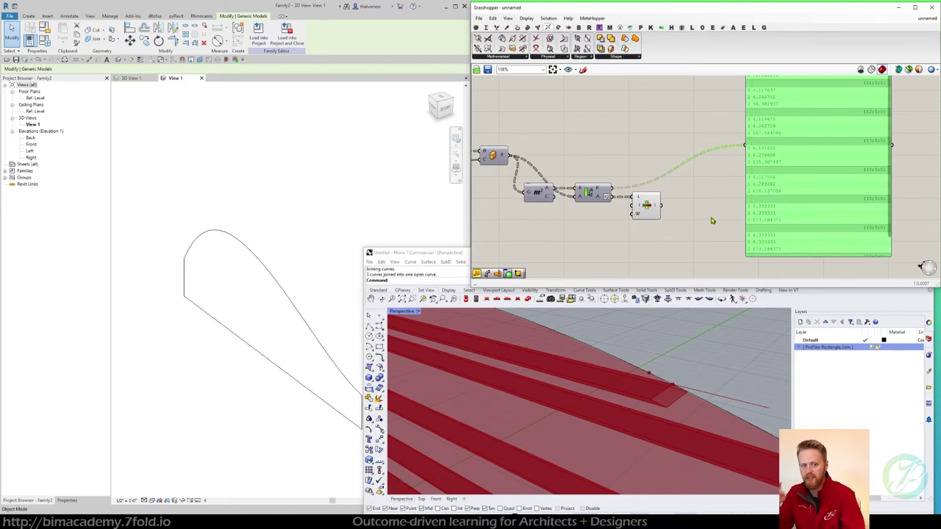
Add a Cap Holes component beside the List Item and feed it the List Item's output
{"action": "right_click_drag", "start_coordinate": [712, 221], "coordinate": [676, 225]}
{"action": "double_click", "coordinate": [676, 203]}
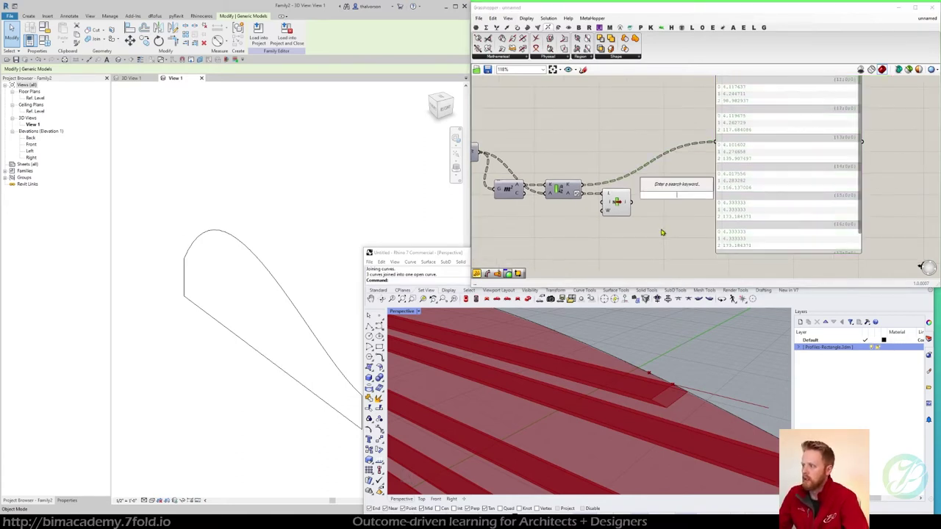
{"action": "type", "text": "cap"}
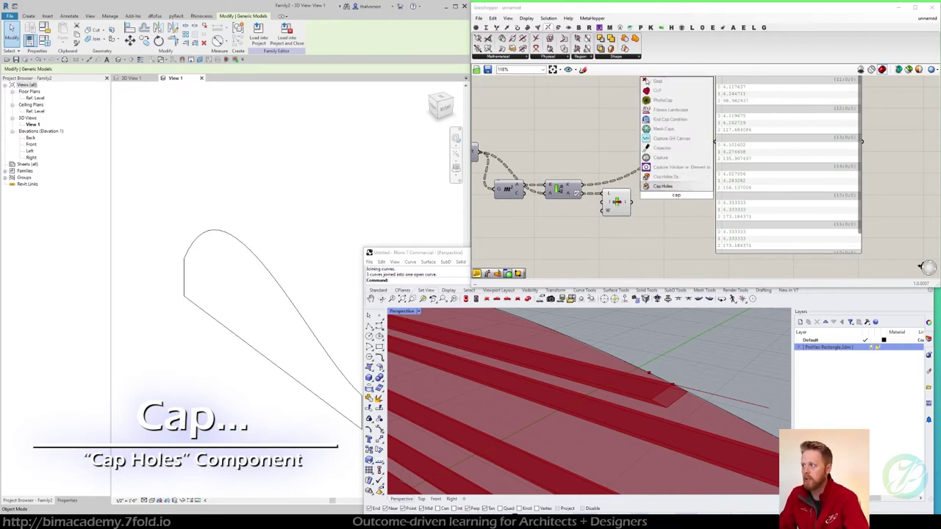
{"action": "key", "text": "Return"}
{"action": "left_click_drag", "start_coordinate": [631, 201], "coordinate": [666, 196]}
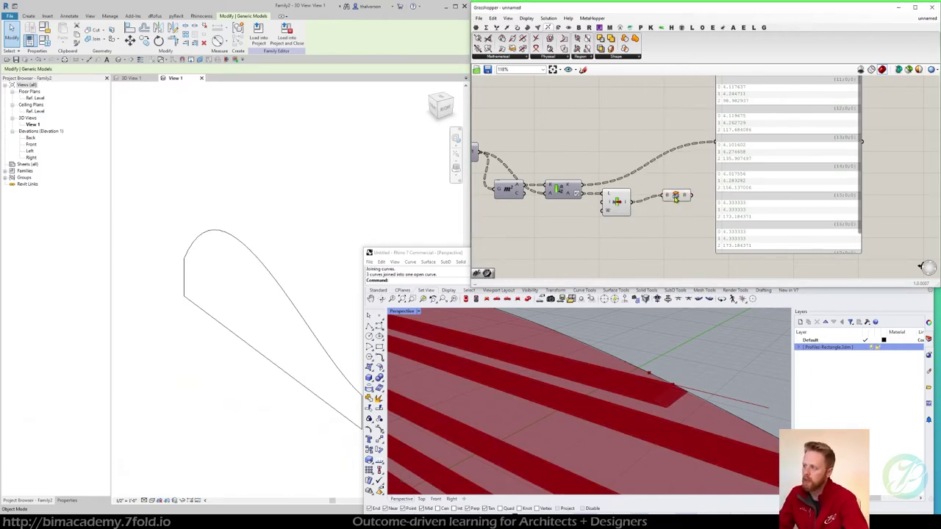
{"action": "left_click", "coordinate": [676, 197]}
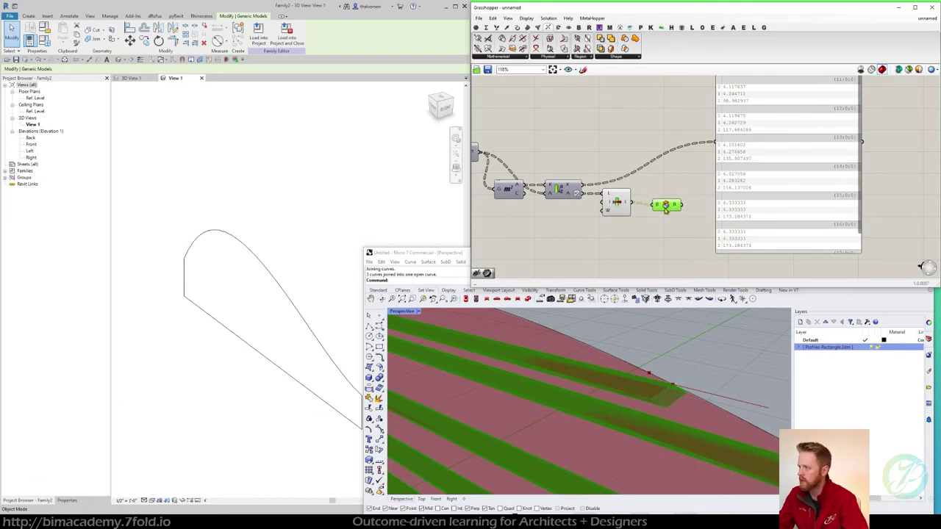
Check the List Item's output in the panel, then feed the Cap Holes output into that panel instead
{"action": "right_click_drag", "start_coordinate": [664, 192], "coordinate": [607, 211]}
{"action": "left_click_drag", "start_coordinate": [580, 225], "coordinate": [694, 165]}
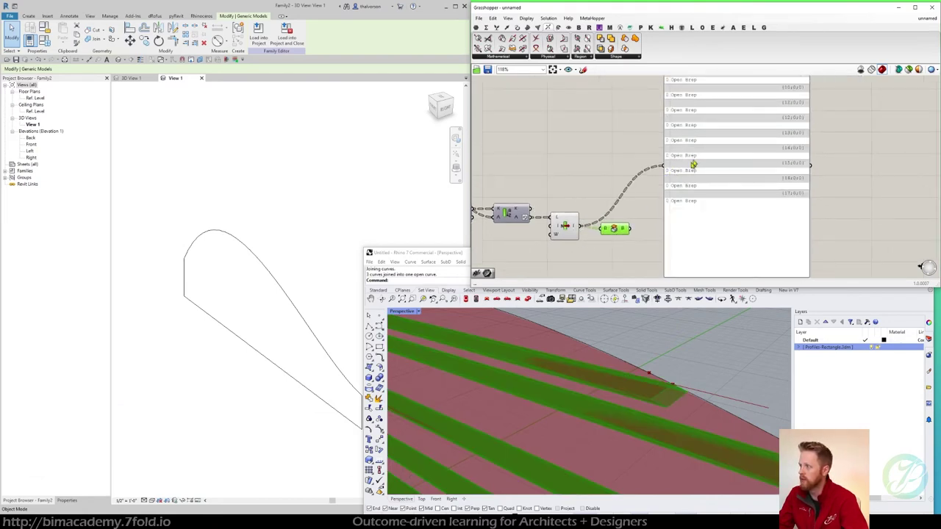
{"action": "right_click_drag", "start_coordinate": [625, 210], "coordinate": [602, 252]}
{"action": "left_click_drag", "start_coordinate": [612, 275], "coordinate": [641, 225]}
Turn off the List Item's preview and look over the capped members from several angles in Rhino's Perspective view
{"action": "scroll", "coordinate": [580, 219], "scroll_direction": "down", "scroll_amount": 2}
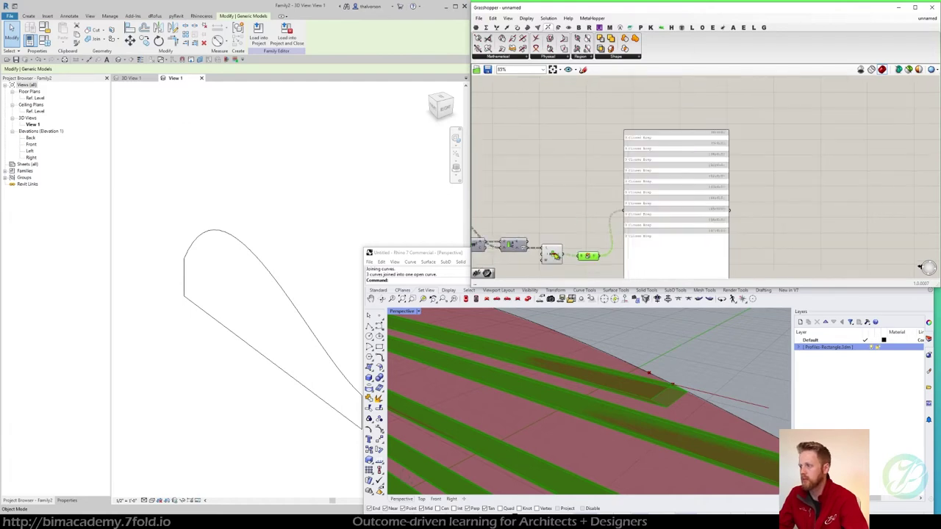
{"action": "middle_click", "coordinate": [572, 220]}
{"action": "left_click", "coordinate": [581, 200]}
{"action": "scroll", "coordinate": [578, 204], "scroll_direction": "down", "scroll_amount": 5}
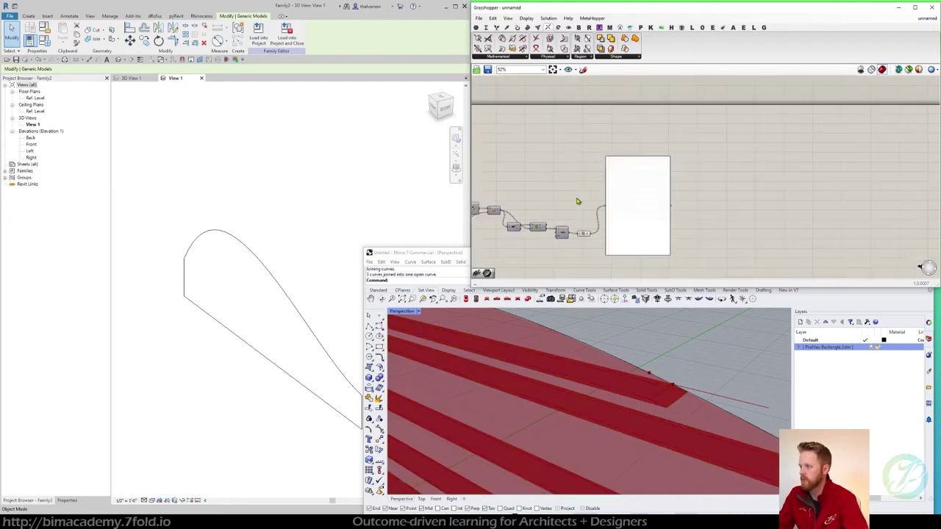
{"action": "scroll", "coordinate": [624, 367], "scroll_direction": "down", "scroll_amount": 5}
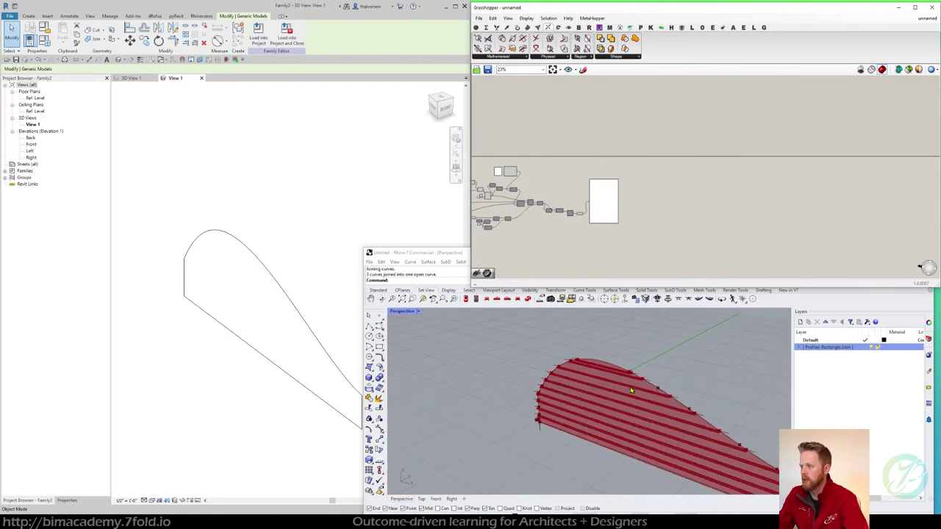
{"action": "right_click_drag", "start_coordinate": [625, 371], "coordinate": [687, 390]}
{"action": "scroll", "coordinate": [698, 389], "scroll_direction": "up", "scroll_amount": 5}
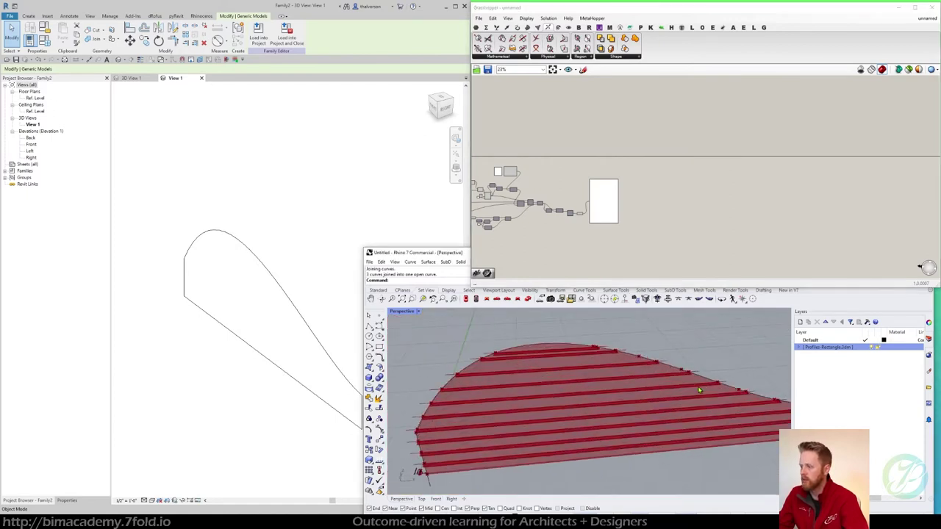
{"action": "right_click_drag", "start_coordinate": [601, 356], "coordinate": [628, 360]}
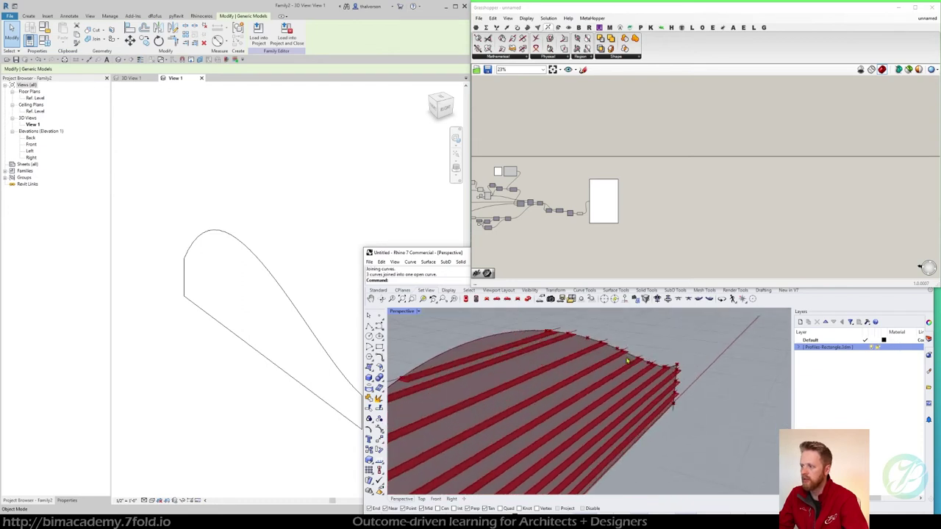
Add an Add Geometry DirectShape component after Cap Holes and shift the brep panel aside to make room for it
{"action": "left_click", "coordinate": [602, 215]}
{"action": "scroll", "coordinate": [599, 213], "scroll_direction": "up", "scroll_amount": 5}
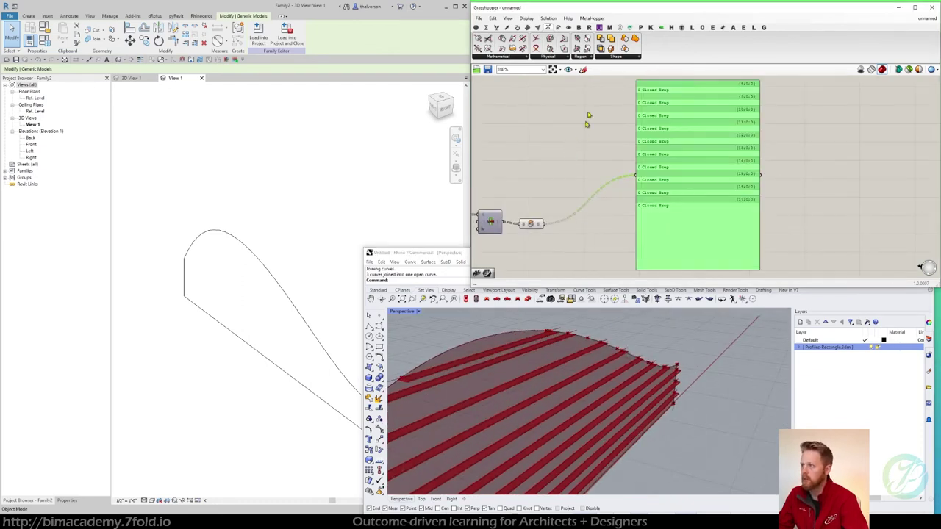
{"action": "left_click", "coordinate": [589, 28]}
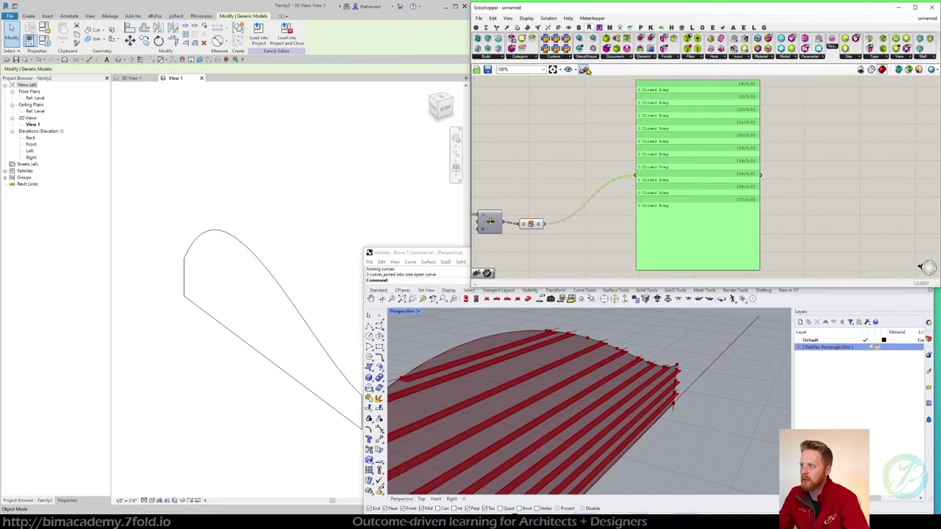
{"action": "left_click", "coordinate": [588, 58]}
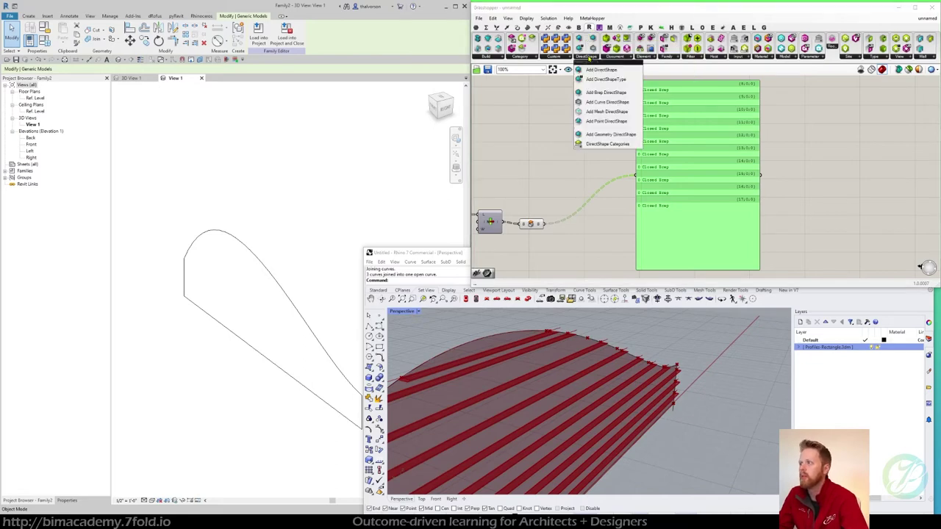
{"action": "left_click", "coordinate": [622, 139]}
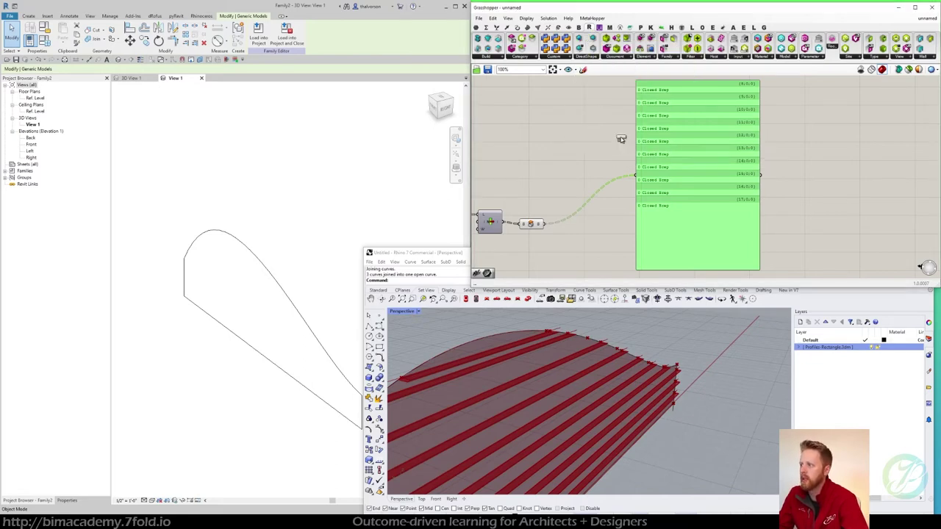
{"action": "left_click", "coordinate": [592, 161]}
{"action": "scroll", "coordinate": [588, 158], "scroll_direction": "up", "scroll_amount": 3}
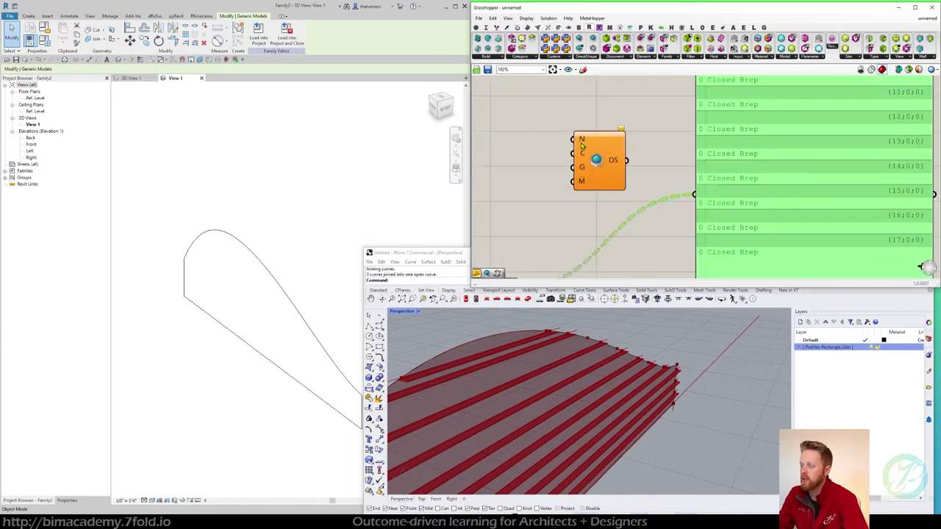
{"action": "scroll", "coordinate": [583, 146], "scroll_direction": "down", "scroll_amount": 3}
{"action": "left_click_drag", "start_coordinate": [594, 154], "coordinate": [628, 243]}
{"action": "right_click_drag", "start_coordinate": [628, 243], "coordinate": [620, 207]}
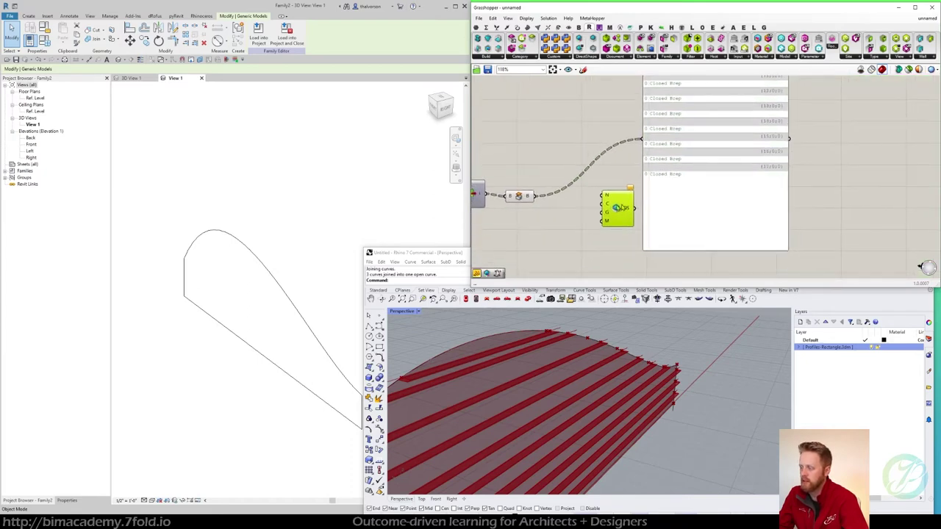
{"action": "left_click_drag", "start_coordinate": [645, 184], "coordinate": [664, 182]}
Create a text panel reading "Renzo Piano Casework" and connect it to the DirectShape component's Name input
{"action": "double_click", "coordinate": [566, 152]}
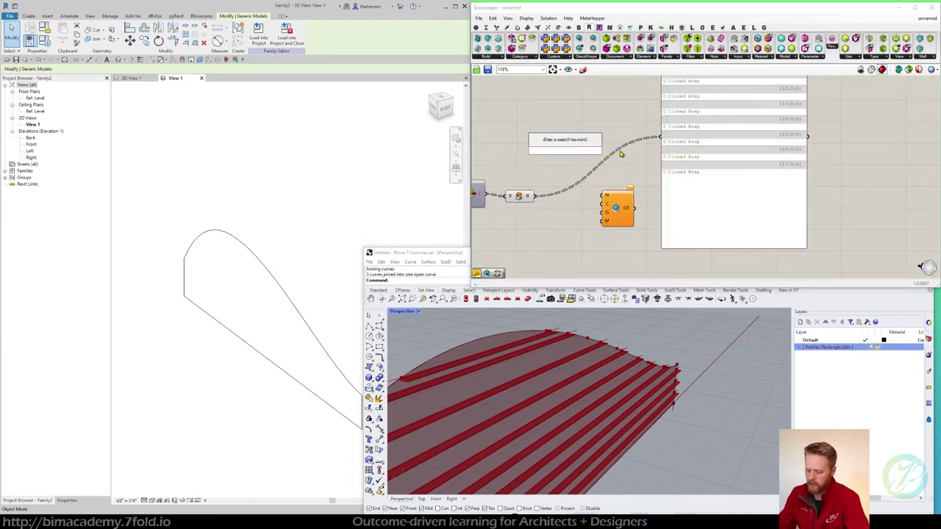
{"action": "type", "text": "\"Renzo Piano Casework"}
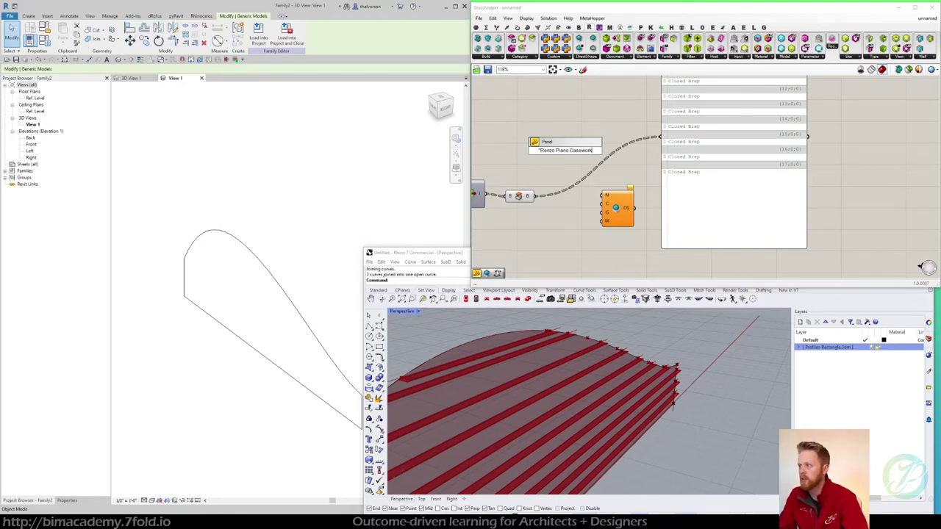
{"action": "key", "text": "Return"}
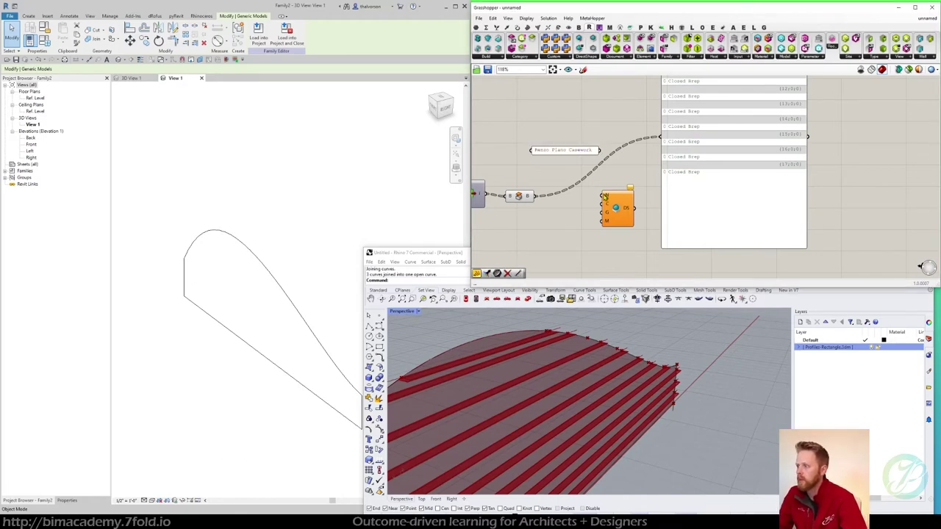
{"action": "left_click_drag", "start_coordinate": [602, 195], "coordinate": [562, 153]}
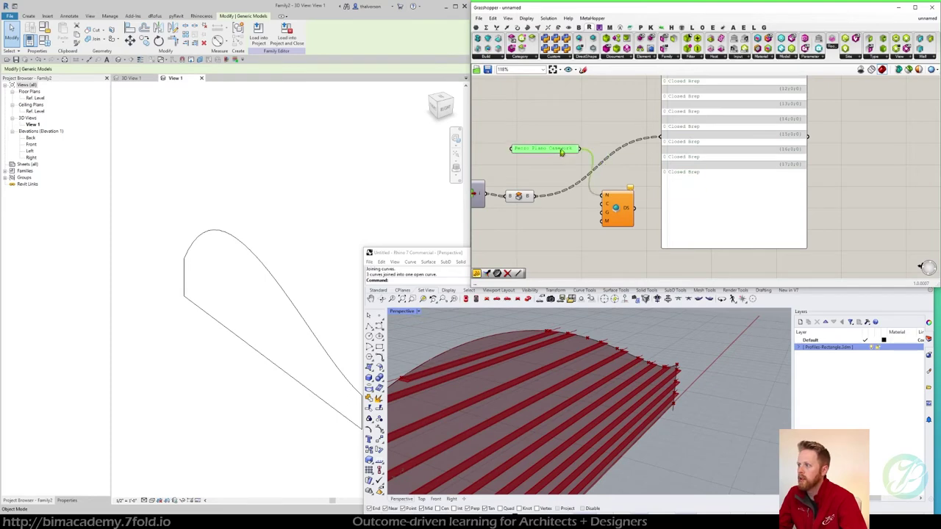
Add a DirectShape Categories picker, set it to Casework, and connect it to the DirectShape component's Category input
{"action": "left_click", "coordinate": [735, 59]}
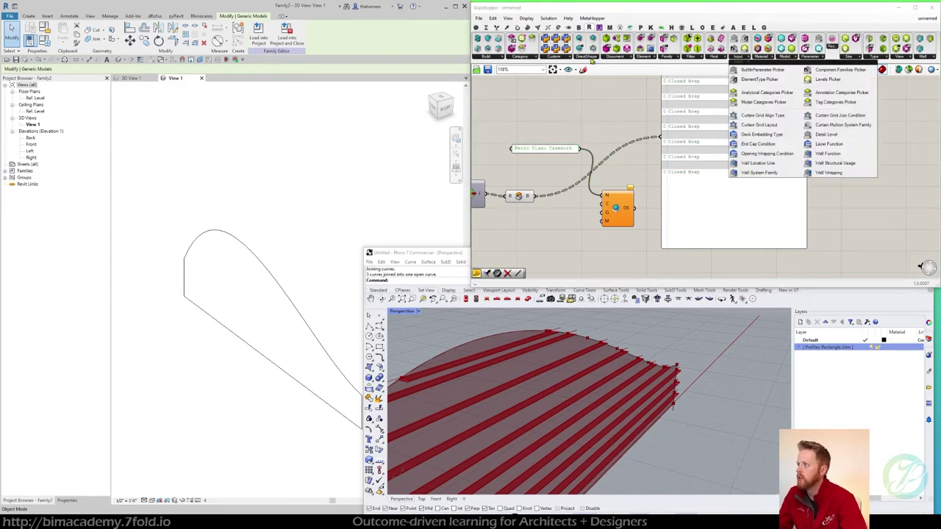
{"action": "left_click", "coordinate": [591, 61]}
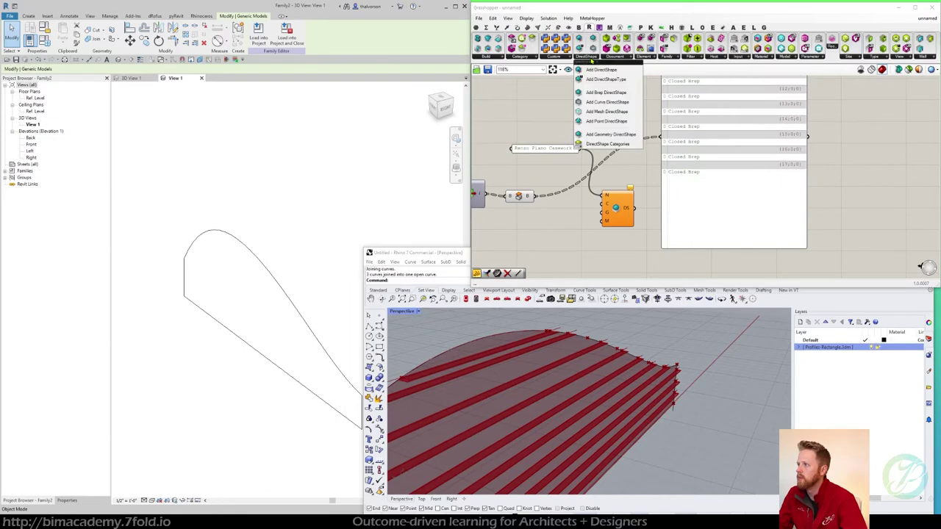
{"action": "left_click", "coordinate": [605, 146]}
{"action": "left_click", "coordinate": [581, 138]}
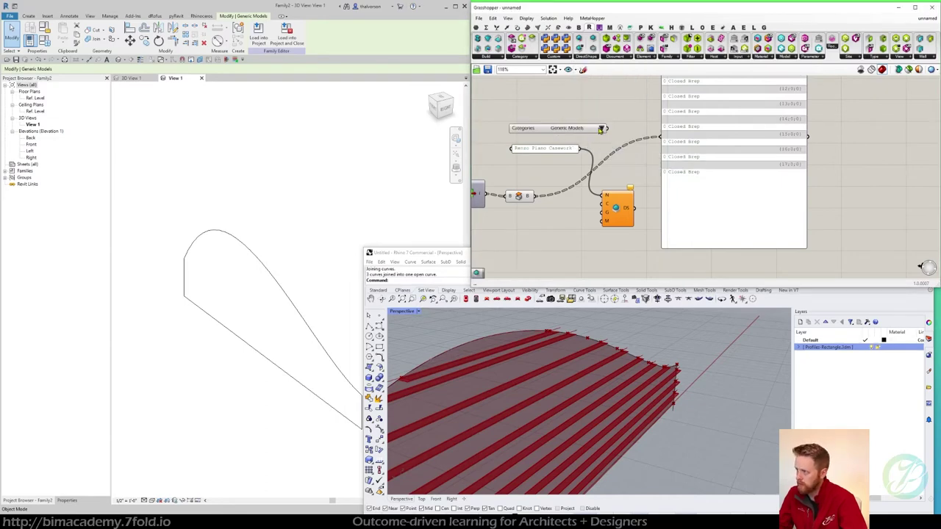
{"action": "left_click", "coordinate": [601, 129]}
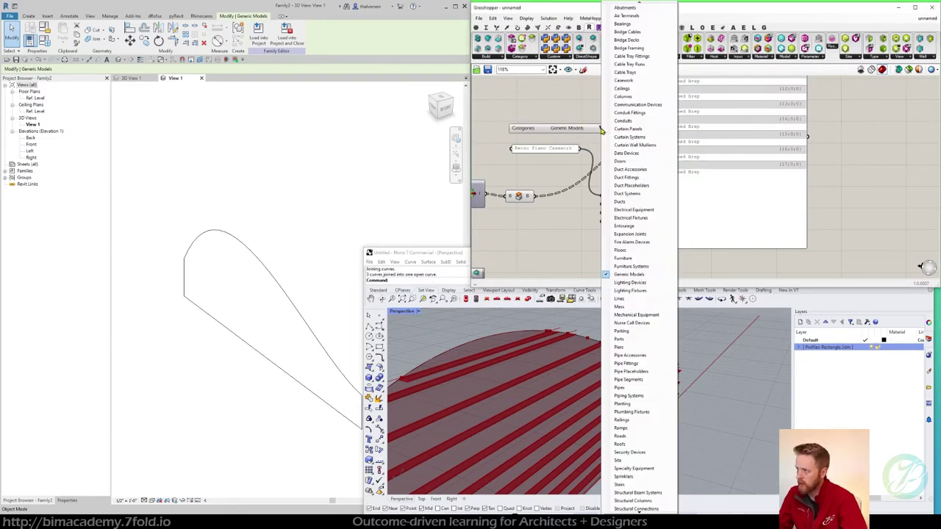
{"action": "left_click", "coordinate": [615, 81]}
{"action": "left_click_drag", "start_coordinate": [606, 130], "coordinate": [604, 211]}
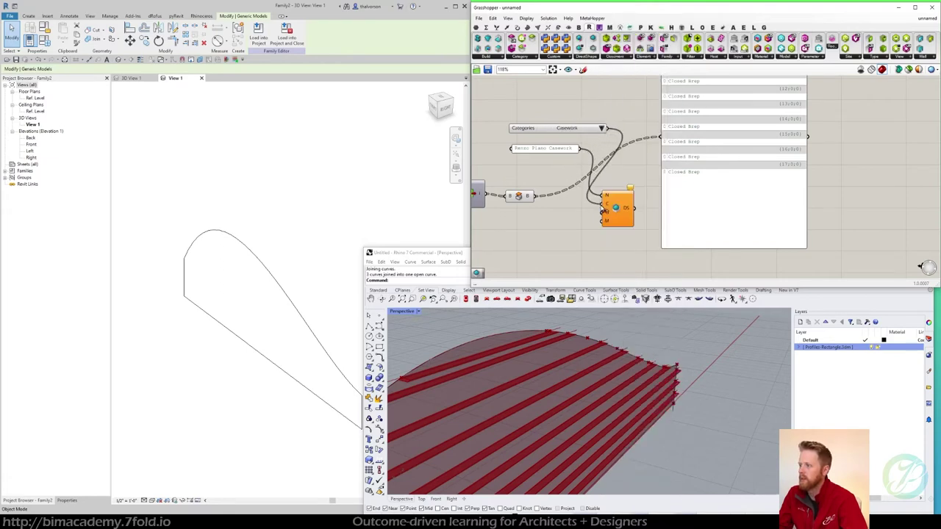
Feed the capped breps into the DirectShape component's Geometry input and tidy the category picker beneath the name panel
{"action": "left_click_drag", "start_coordinate": [592, 134], "coordinate": [628, 200]}
{"action": "left_click", "coordinate": [594, 125]}
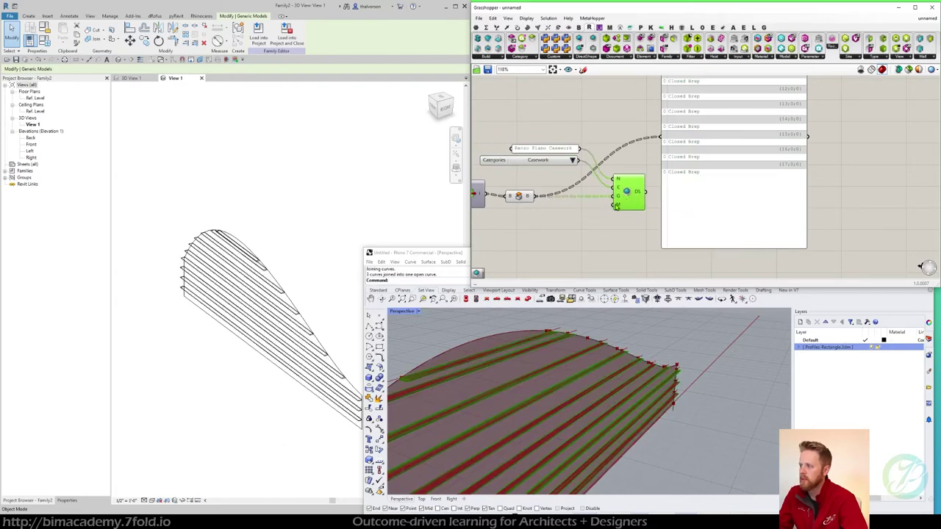
{"action": "left_click", "coordinate": [600, 215]}
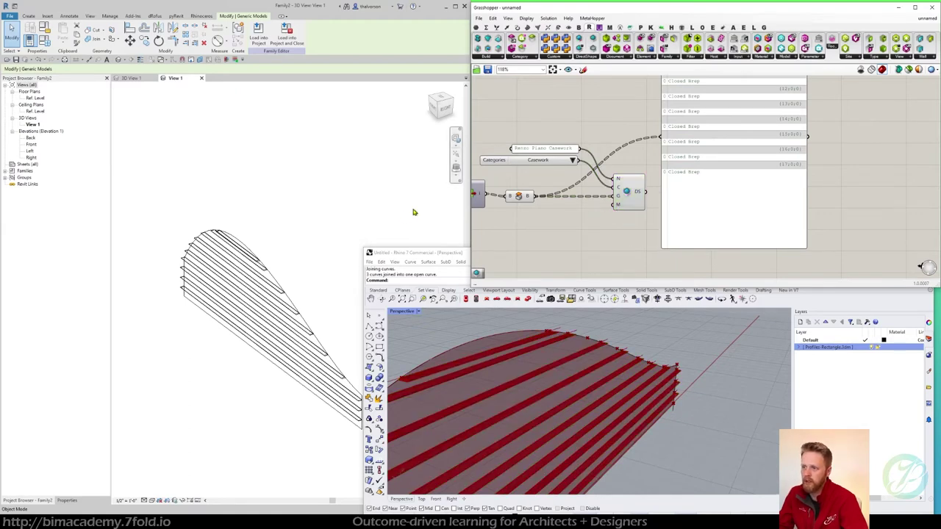
Switch to Revit and set the 3D view's visual style to Hidden Line to view the imported members
{"action": "scroll", "coordinate": [258, 261], "scroll_direction": "up", "scroll_amount": 4}
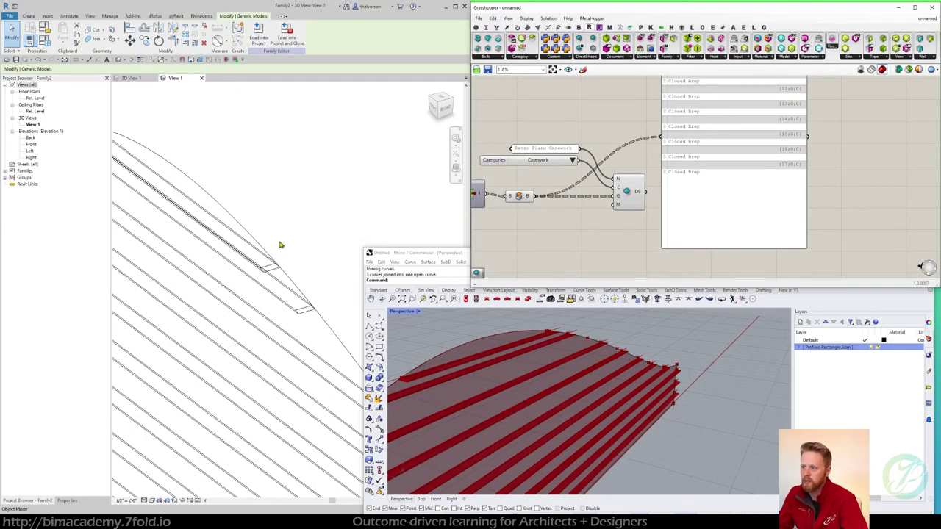
{"action": "scroll", "coordinate": [280, 245], "scroll_direction": "down", "scroll_amount": 2}
{"action": "left_click", "coordinate": [152, 501]}
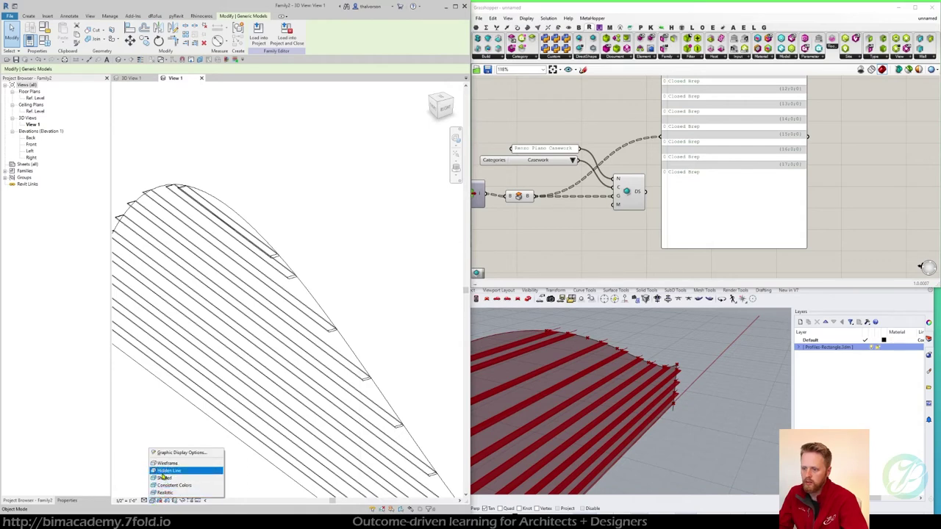
{"action": "left_click", "coordinate": [163, 471]}
{"action": "left_click", "coordinate": [528, 291]}
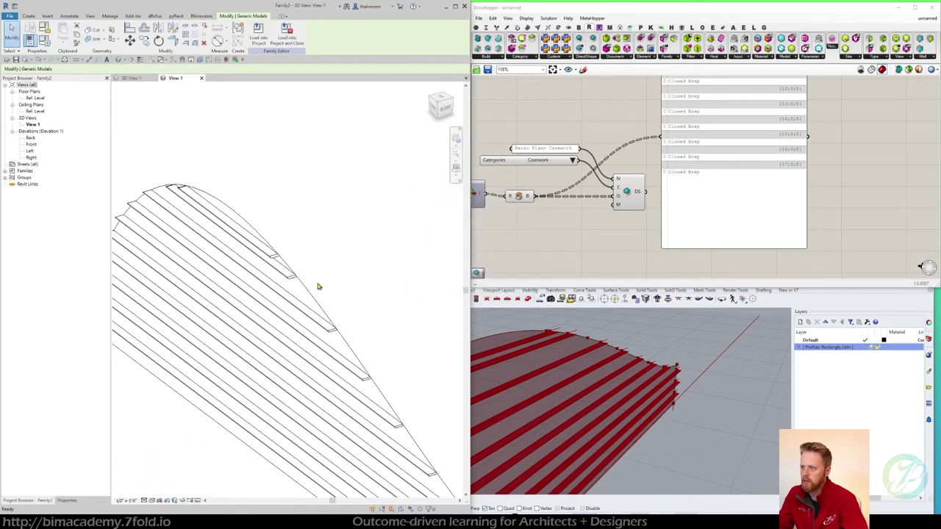
{"action": "left_click", "coordinate": [319, 285]}
{"action": "middle_click_drag", "start_coordinate": [284, 261], "coordinate": [288, 289], "text": "shift"}
{"action": "scroll", "coordinate": [283, 276], "scroll_direction": "down", "scroll_amount": 3}
{"action": "scroll", "coordinate": [288, 293], "scroll_direction": "up", "scroll_amount": 4}
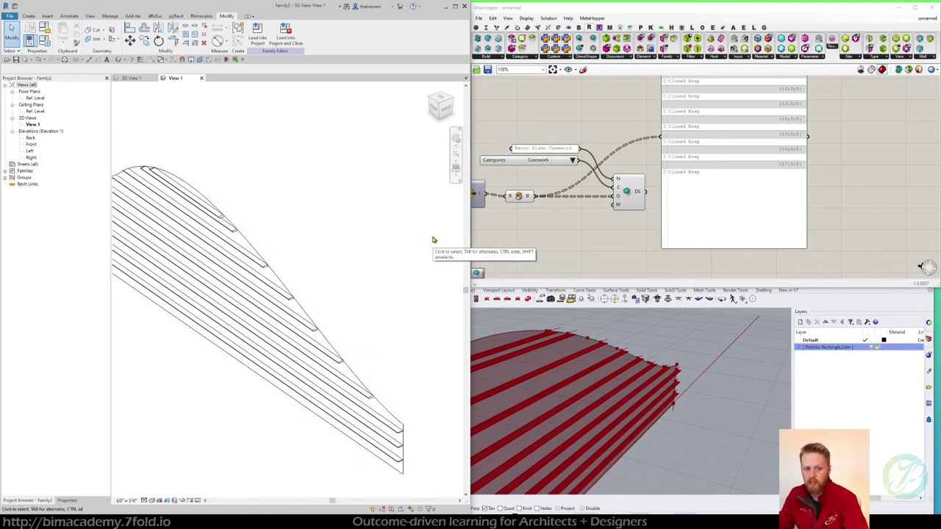
Switch to Grasshopper, set the member profile picker to 1X18, and inspect a member end in the Revit view
{"action": "left_click", "coordinate": [609, 226]}
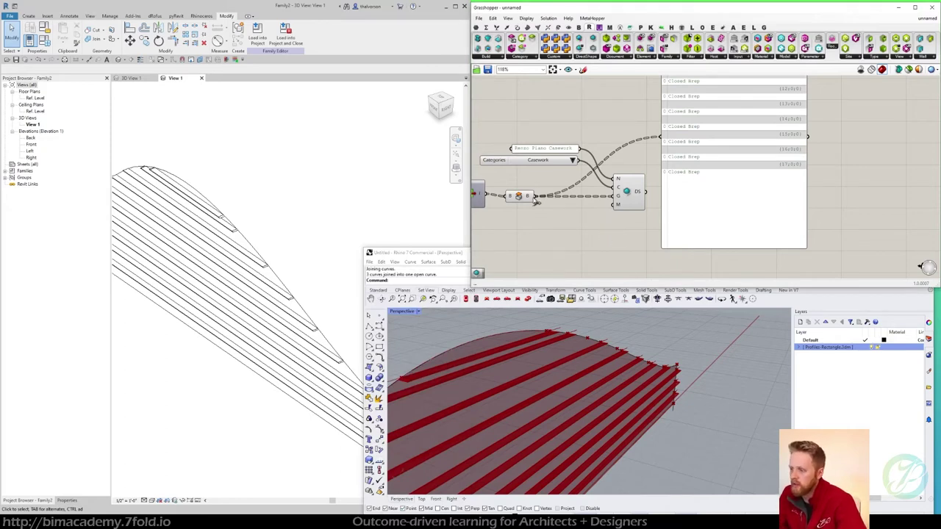
{"action": "scroll", "coordinate": [530, 211], "scroll_direction": "down", "scroll_amount": 5}
{"action": "right_click_drag", "start_coordinate": [530, 211], "coordinate": [618, 200]}
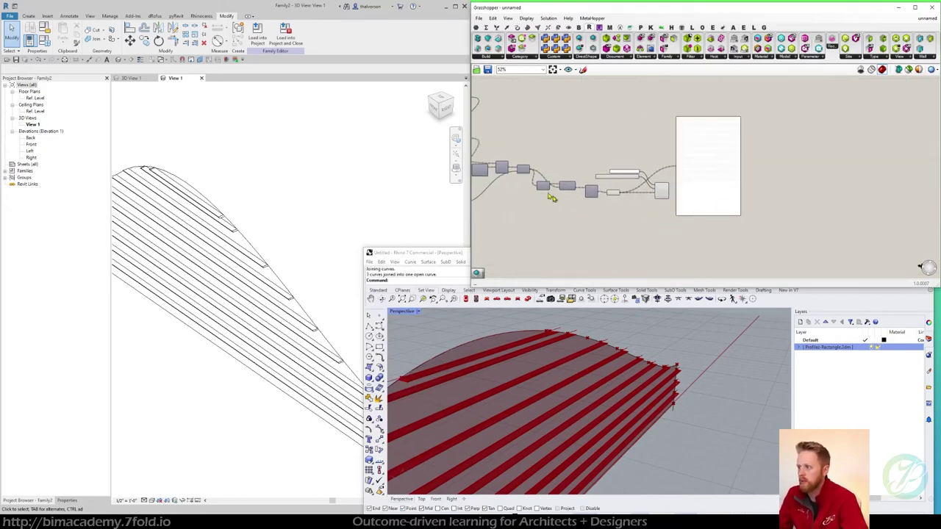
{"action": "scroll", "coordinate": [539, 177], "scroll_direction": "up", "scroll_amount": 4}
{"action": "right_click_drag", "start_coordinate": [549, 164], "coordinate": [578, 166]}
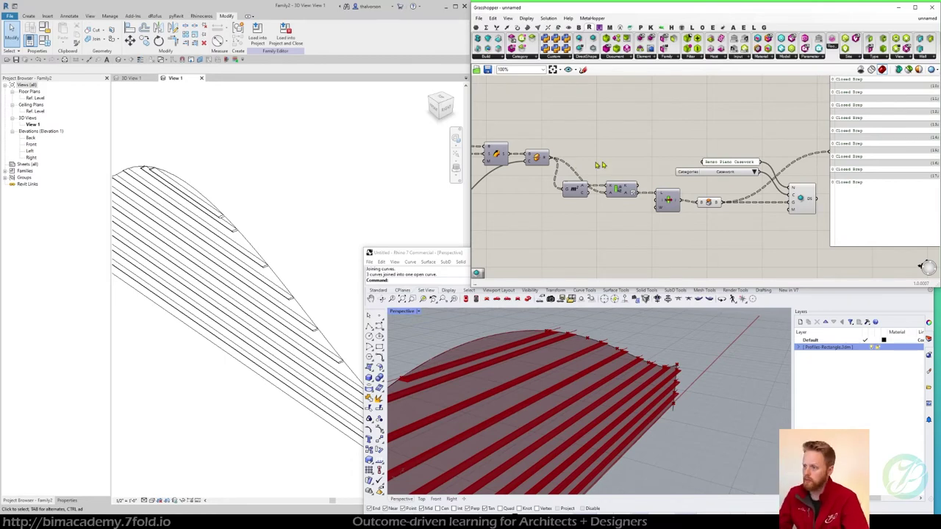
{"action": "scroll", "coordinate": [599, 165], "scroll_direction": "down", "scroll_amount": 6}
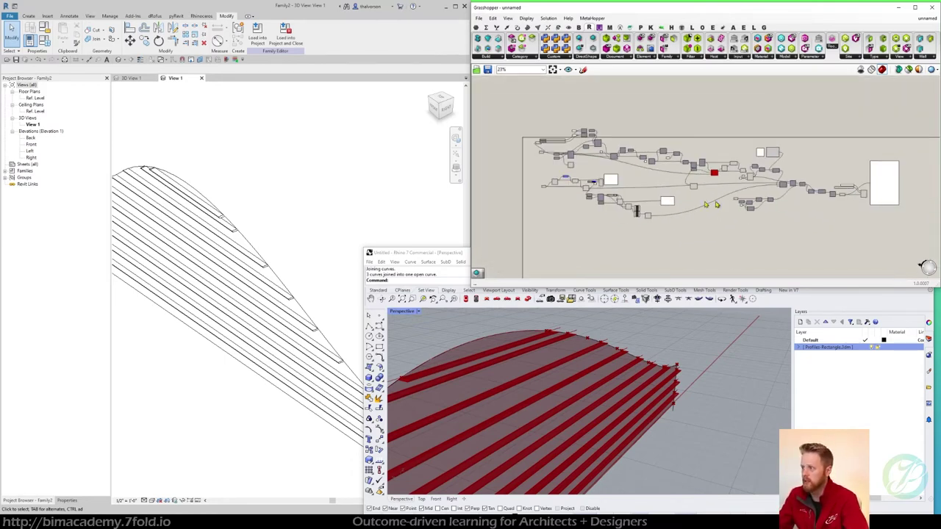
{"action": "scroll", "coordinate": [716, 205], "scroll_direction": "up", "scroll_amount": 3}
{"action": "scroll", "coordinate": [685, 139], "scroll_direction": "up", "scroll_amount": 3}
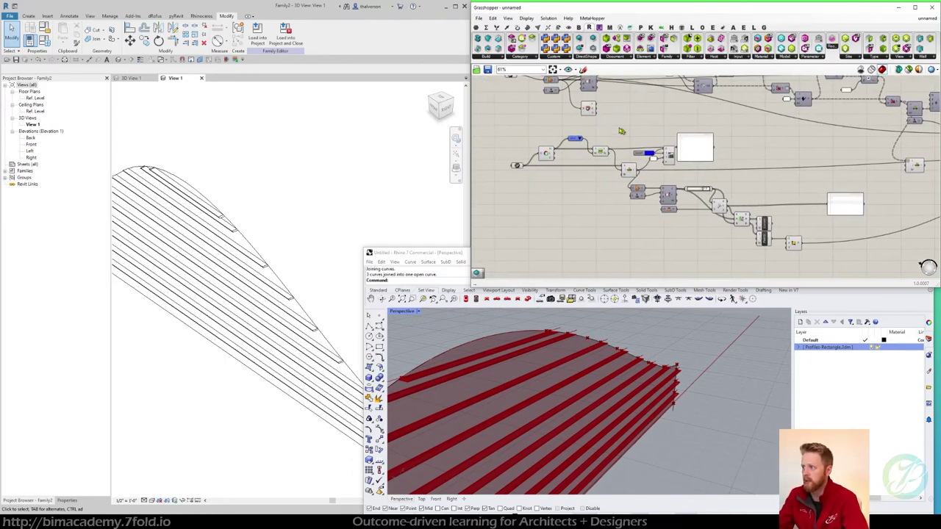
{"action": "scroll", "coordinate": [581, 141], "scroll_direction": "up", "scroll_amount": 2}
{"action": "left_click", "coordinate": [580, 139]}
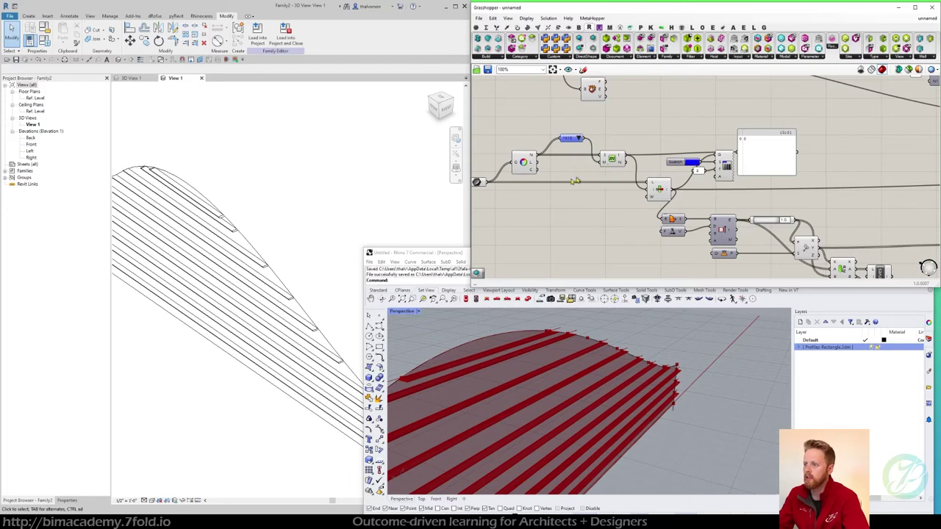
{"action": "left_click", "coordinate": [596, 167]}
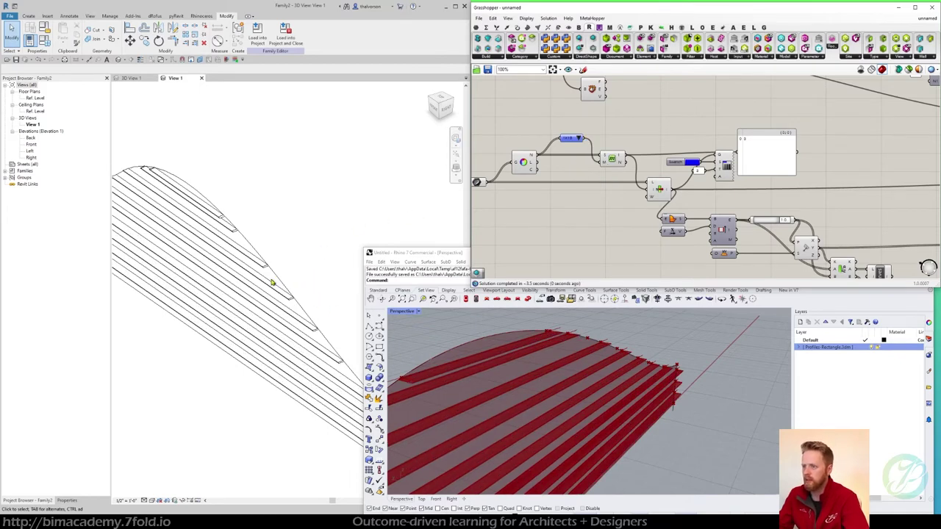
{"action": "scroll", "coordinate": [272, 274], "scroll_direction": "up", "scroll_amount": 3}
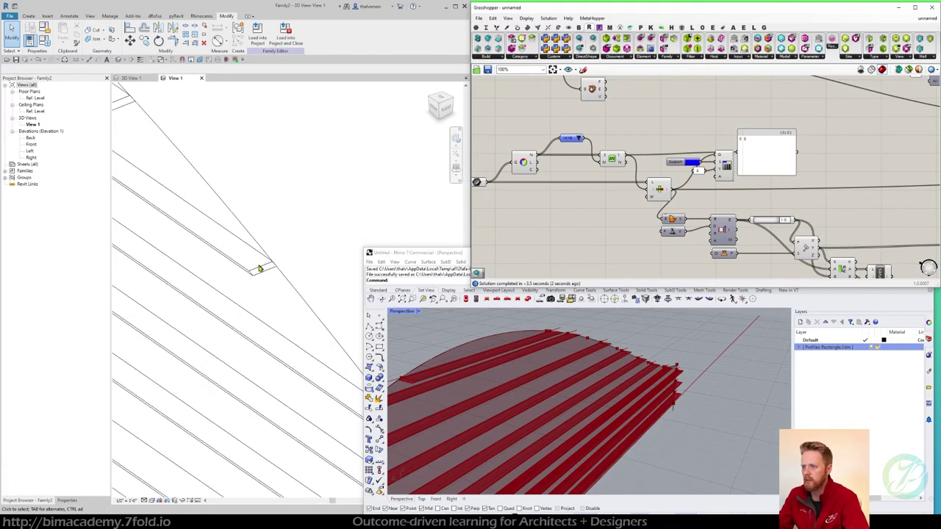
Set the member profile picker to 1X24 and inspect the whole casework in the Revit view
{"action": "left_click", "coordinate": [581, 142]}
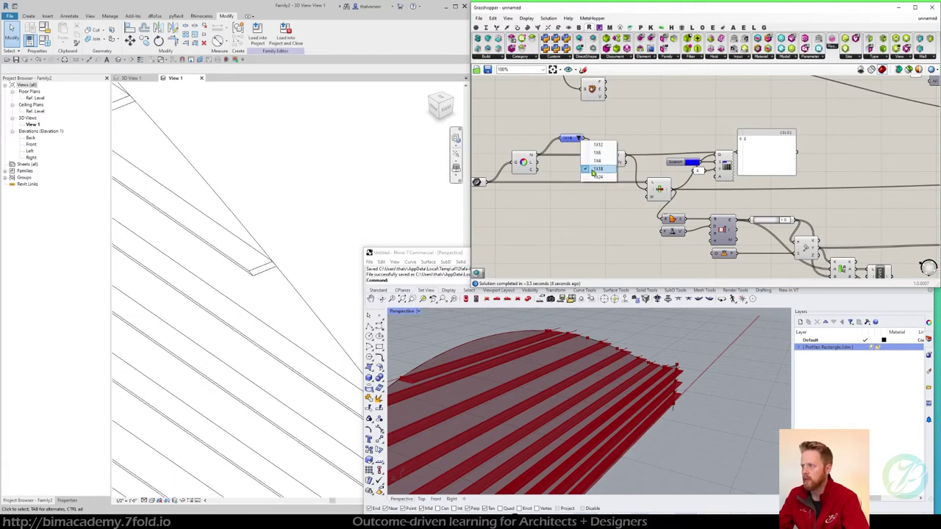
{"action": "left_click", "coordinate": [597, 177]}
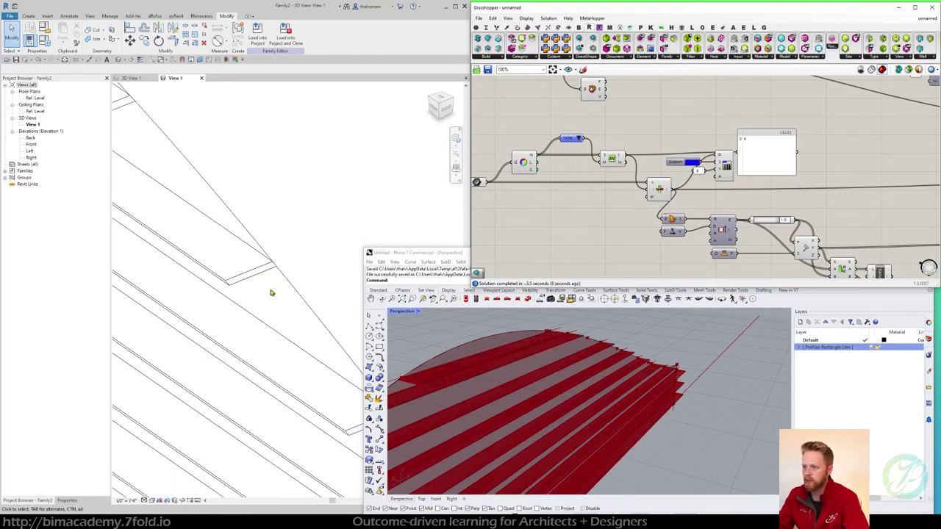
{"action": "scroll", "coordinate": [257, 257], "scroll_direction": "down", "scroll_amount": 3}
{"action": "middle_click_drag", "start_coordinate": [224, 212], "coordinate": [323, 280]}
{"action": "scroll", "coordinate": [324, 280], "scroll_direction": "down", "scroll_amount": 2}
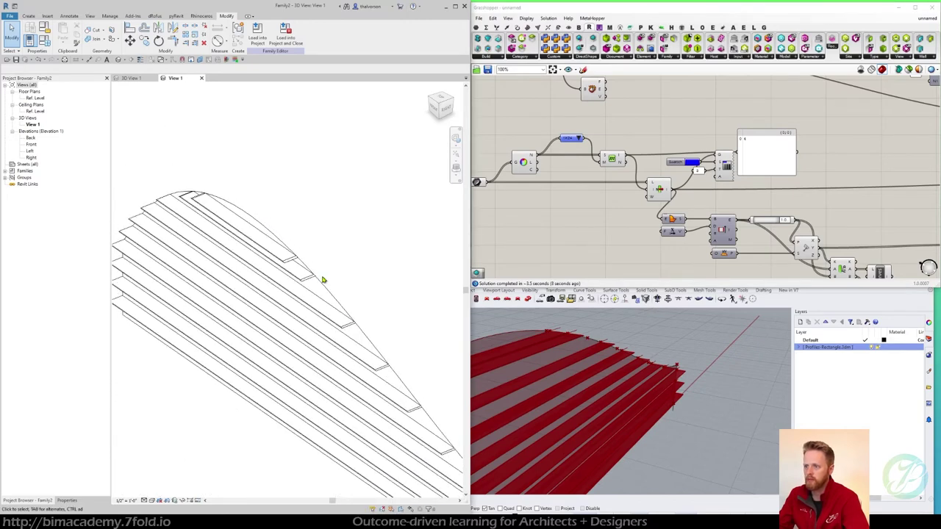
Set the member profile picker to 1X6 and inspect the members in the Revit view
{"action": "left_click", "coordinate": [580, 138]}
{"action": "left_click", "coordinate": [581, 138]}
{"action": "left_click", "coordinate": [590, 155]}
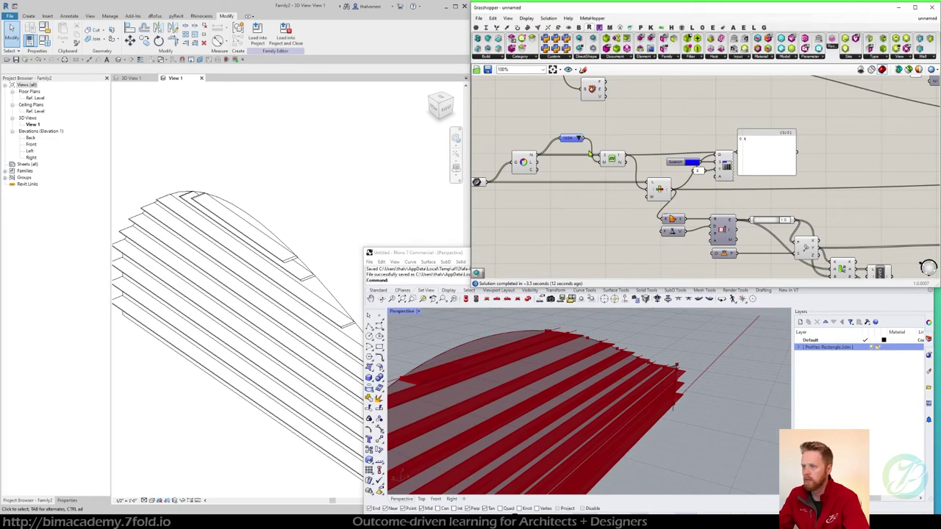
{"action": "scroll", "coordinate": [292, 258], "scroll_direction": "up", "scroll_amount": 3}
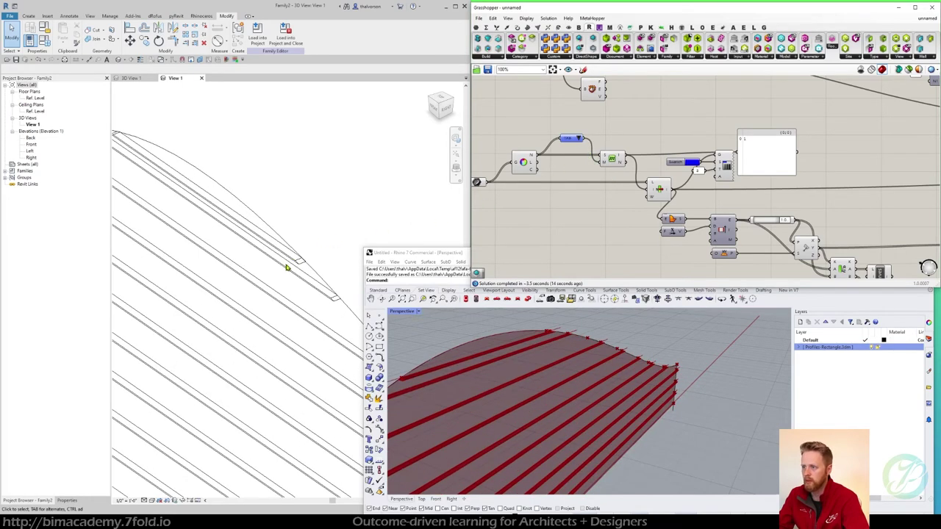
{"action": "mouse_move", "coordinate": [290, 281]}
{"action": "middle_mouse_down", "text": "shift"}
{"action": "mouse_move", "coordinate": [302, 269]}
{"action": "mouse_move", "coordinate": [286, 275]}
{"action": "middle_mouse_up", "text": "shift"}
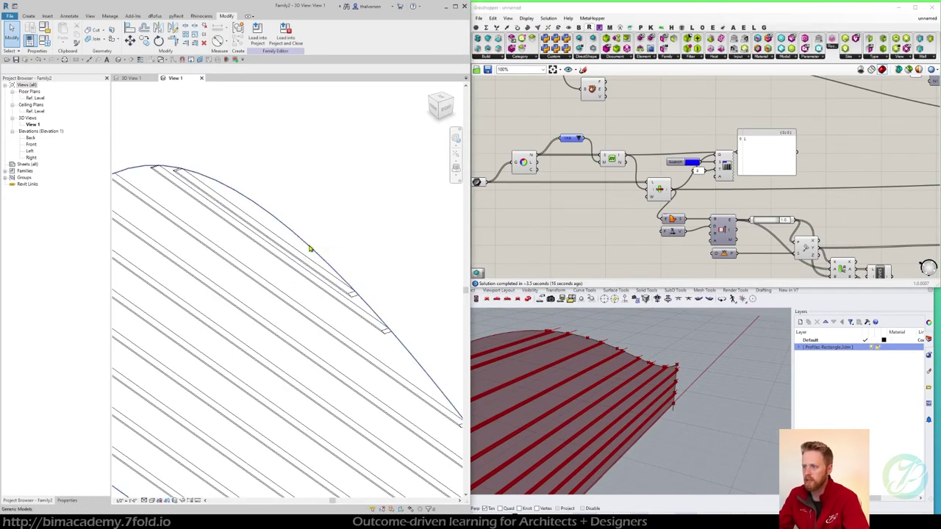
Open the Ref. Level floor plan and place a camera looking diagonally across the casework to create a perspective view
{"action": "double_click", "coordinate": [33, 98]}
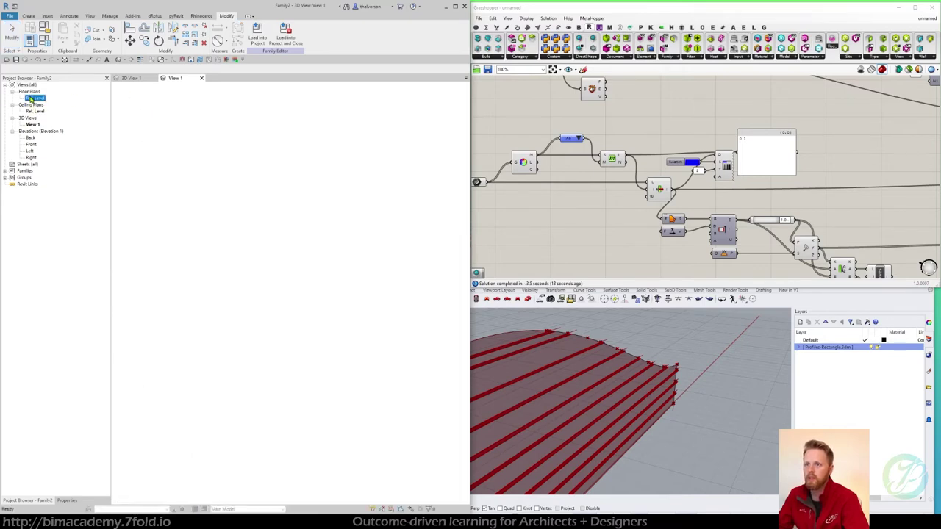
{"action": "left_click", "coordinate": [90, 16]}
{"action": "left_click", "coordinate": [83, 34]}
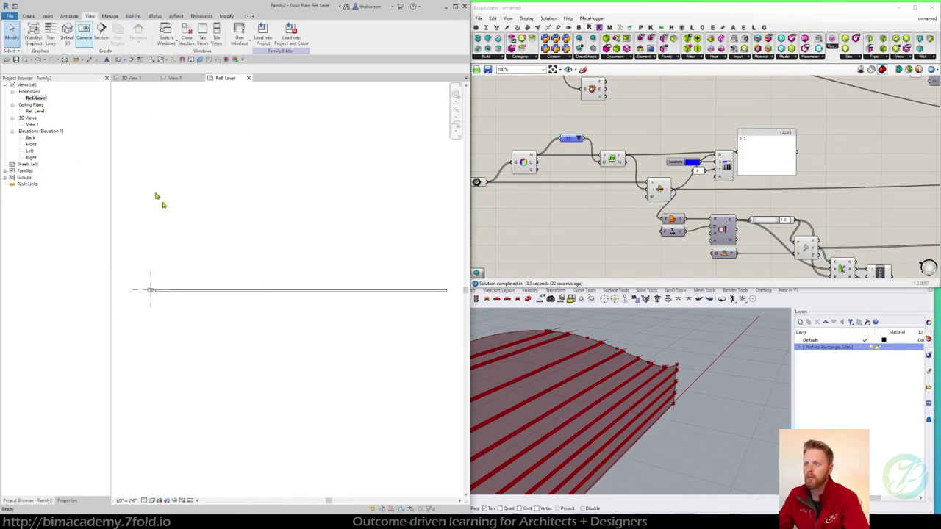
{"action": "left_click", "coordinate": [360, 354]}
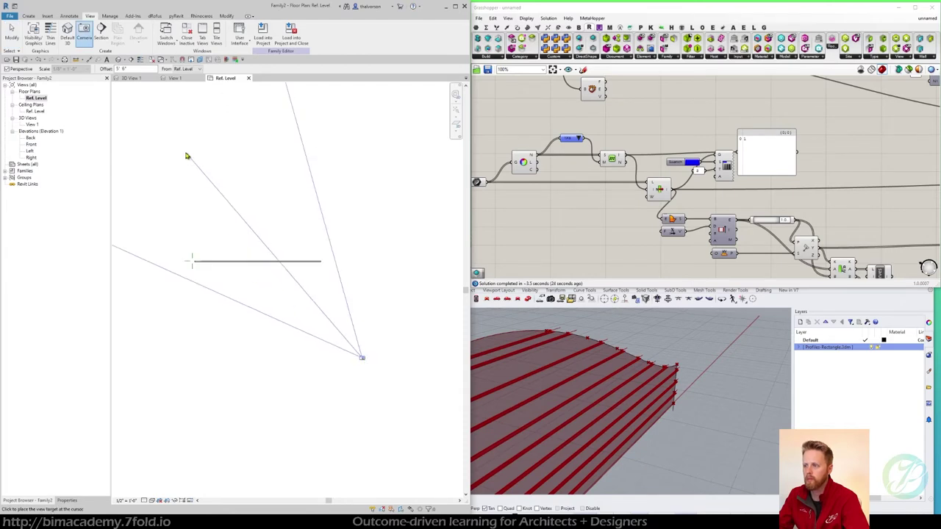
{"action": "left_click", "coordinate": [200, 182]}
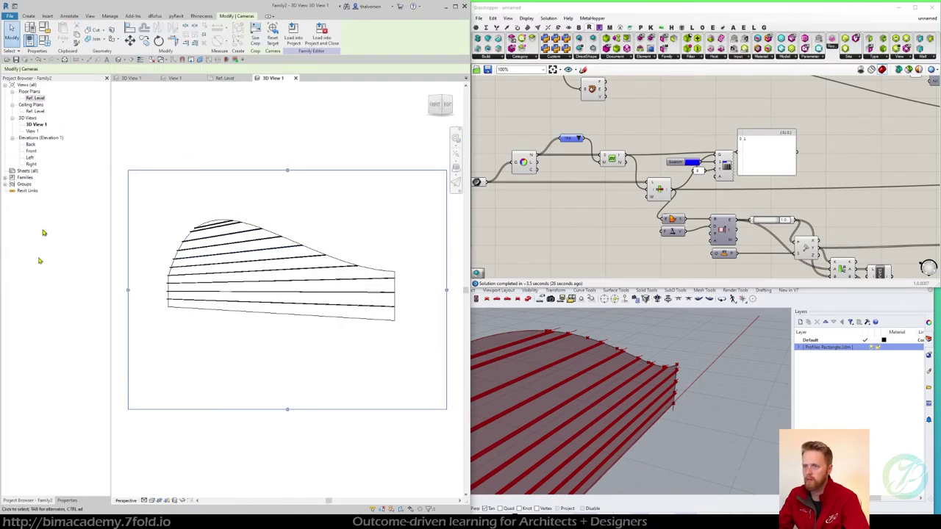
Turn off Crop View for the new perspective view and look over the casework
{"action": "left_click", "coordinate": [67, 500]}
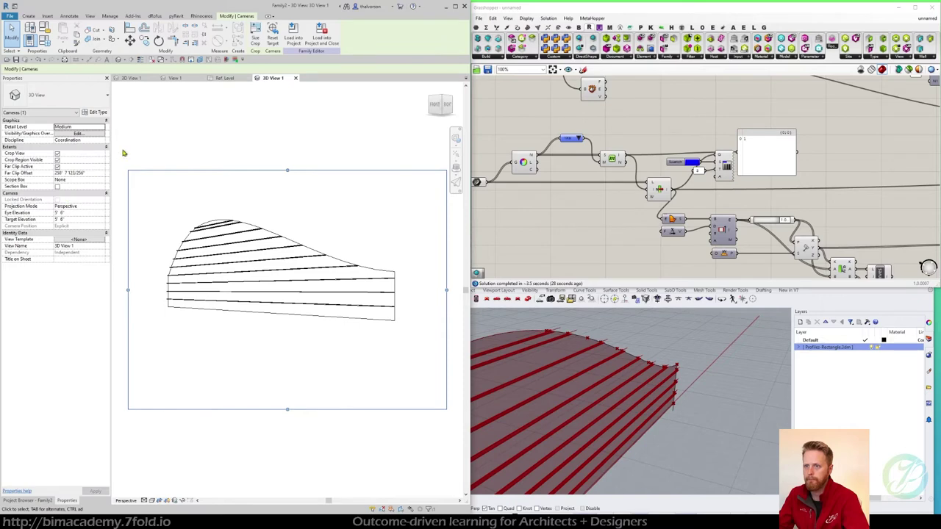
{"action": "left_click", "coordinate": [56, 154]}
{"action": "left_click", "coordinate": [253, 140]}
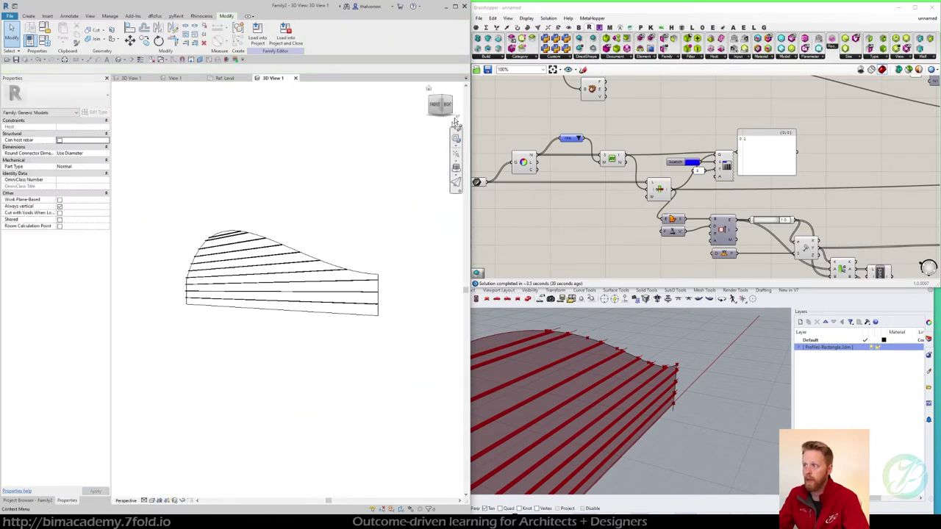
{"action": "scroll", "coordinate": [280, 214], "scroll_direction": "up", "scroll_amount": 3}
{"action": "scroll", "coordinate": [272, 291], "scroll_direction": "down", "scroll_amount": 4}
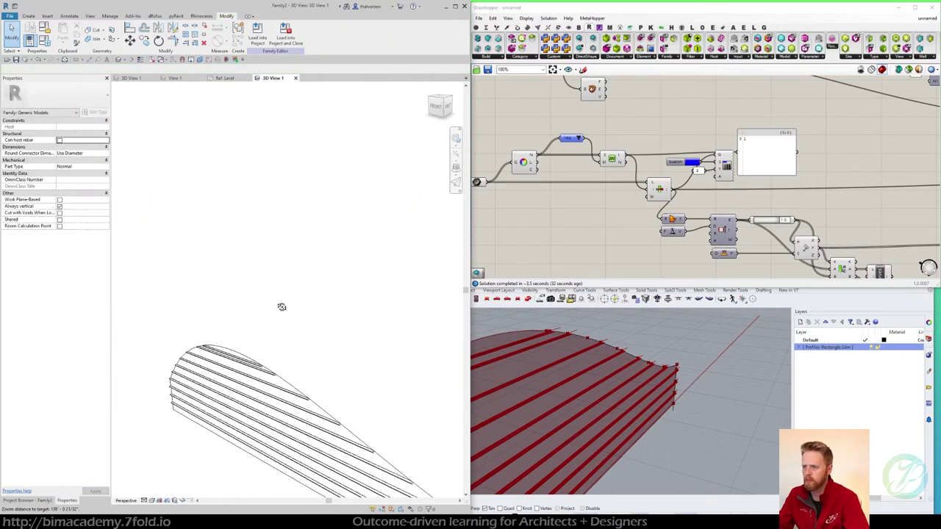
Enable the Full Navigation Wheel in the perspective view and use it to orbit and zoom in on the casework
{"action": "left_click", "coordinate": [456, 152]}
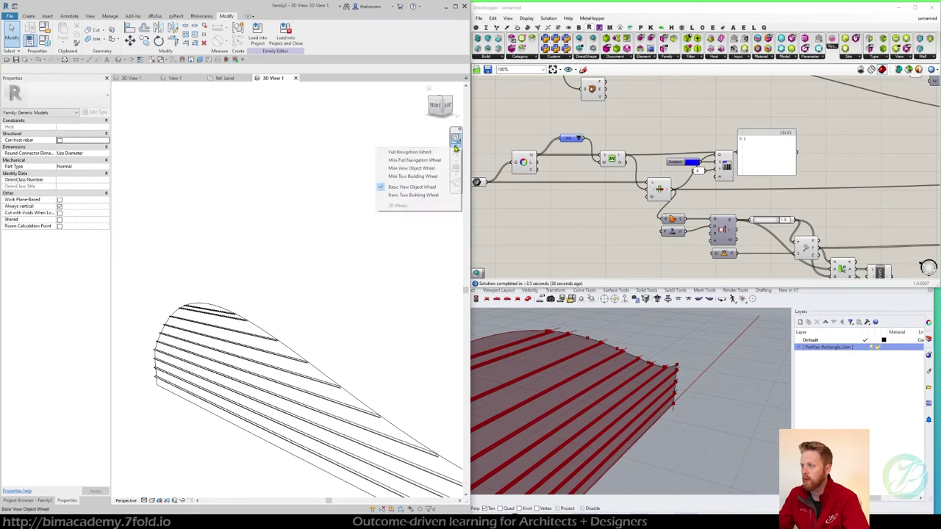
{"action": "left_click", "coordinate": [409, 154]}
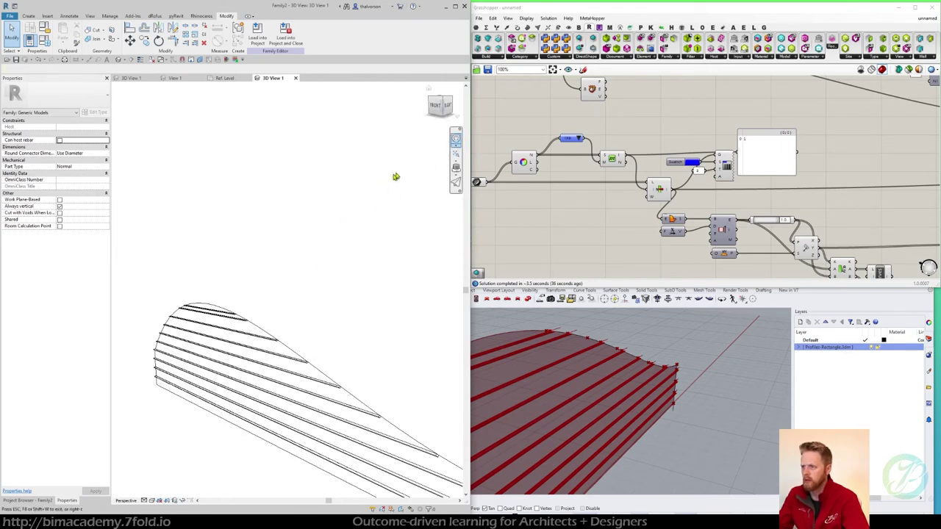
{"action": "left_click", "coordinate": [347, 223]}
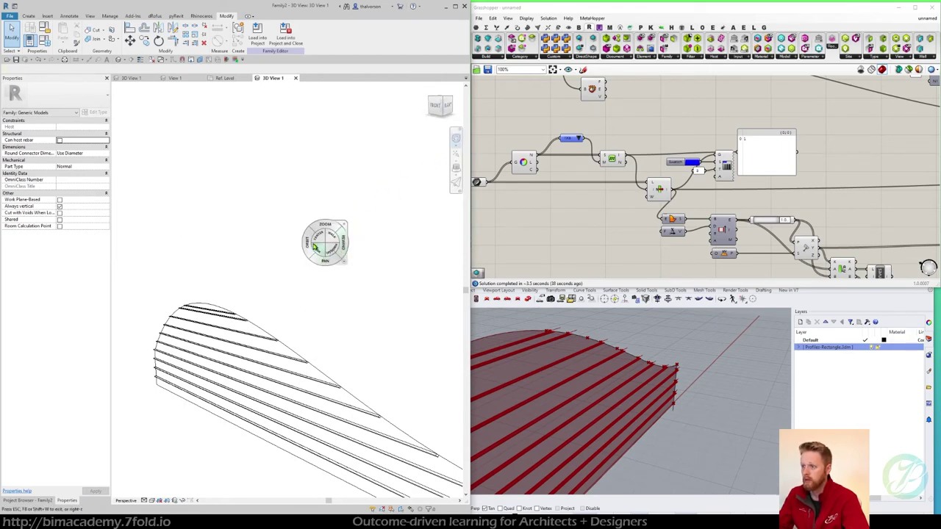
{"action": "mouse_move", "coordinate": [308, 252]}
{"action": "left_mouse_down"}
{"action": "mouse_move", "coordinate": [266, 227]}
{"action": "mouse_move", "coordinate": [314, 249]}
{"action": "left_mouse_up"}
{"action": "scroll", "coordinate": [312, 235], "scroll_direction": "up", "scroll_amount": 5}
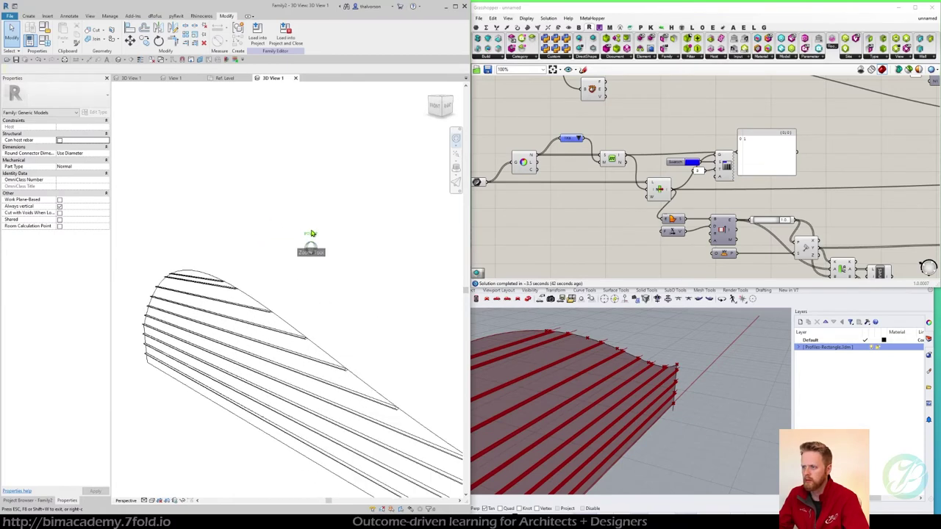
{"action": "left_click_drag", "start_coordinate": [311, 234], "coordinate": [352, 192]}
Switch to Grasshopper and set the lower Fragment A slider to 15
{"action": "right_click", "coordinate": [530, 263]}
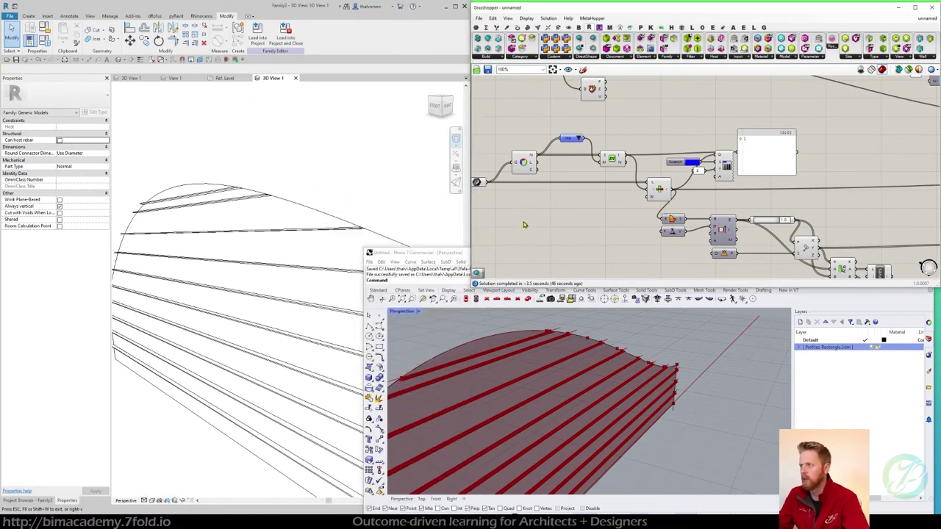
{"action": "scroll", "coordinate": [517, 225], "scroll_direction": "up", "scroll_amount": 5}
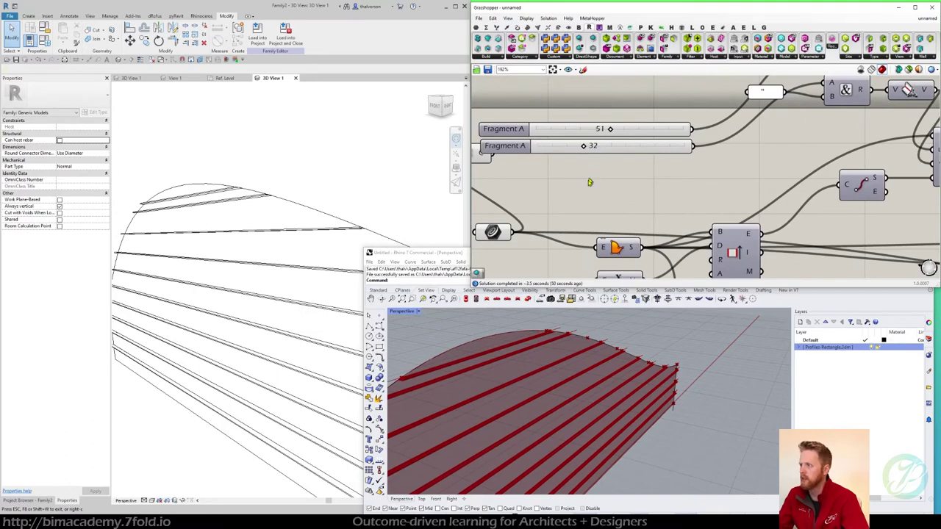
{"action": "right_click_drag", "start_coordinate": [590, 182], "coordinate": [550, 192]}
{"action": "scroll", "coordinate": [630, 235], "scroll_direction": "down", "scroll_amount": 2}
{"action": "scroll", "coordinate": [620, 227], "scroll_direction": "up", "scroll_amount": 1}
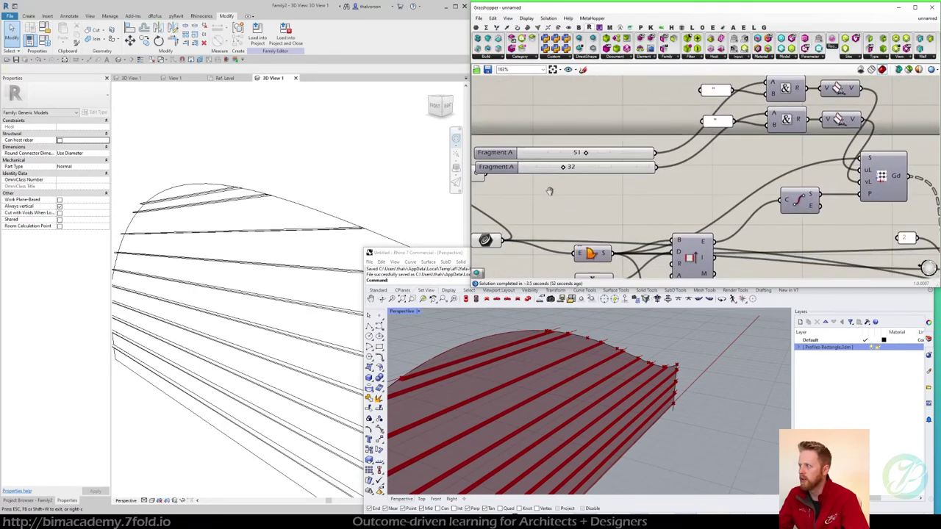
{"action": "left_click", "coordinate": [564, 167]}
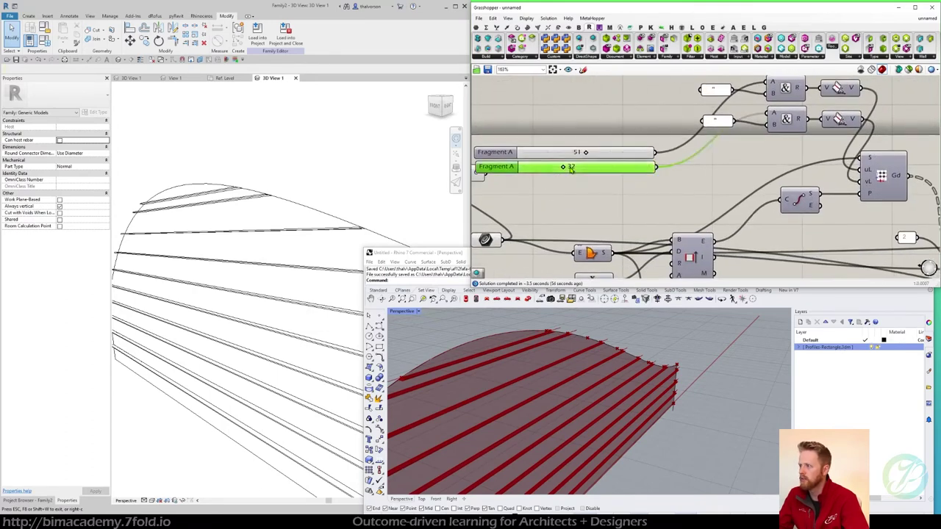
{"action": "type", "text": "15"}
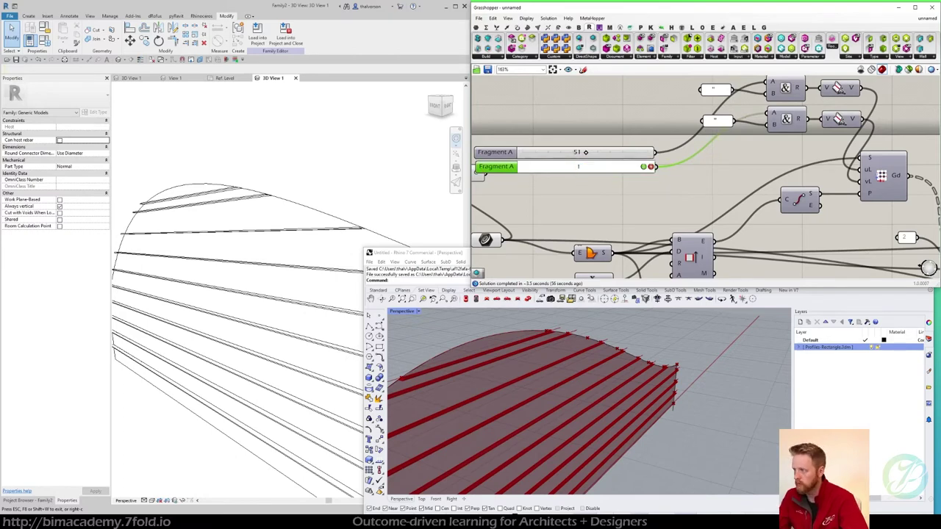
{"action": "key", "text": "Return"}
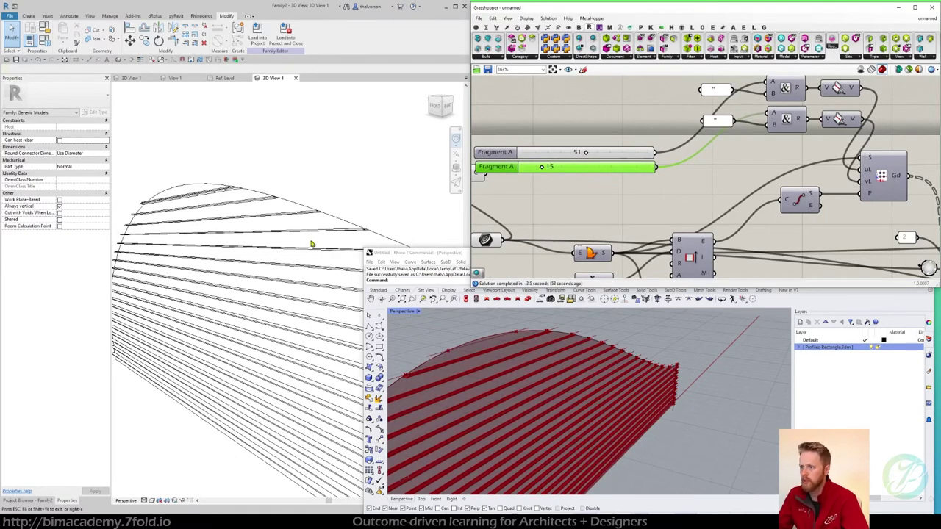
Open the Graphic Display Options for the Revit perspective view and examine the updated members from several angles with the navigation wheel
{"action": "left_click", "coordinate": [304, 204]}
{"action": "left_click_drag", "start_coordinate": [321, 234], "coordinate": [255, 382]}
{"action": "left_click", "coordinate": [152, 501]}
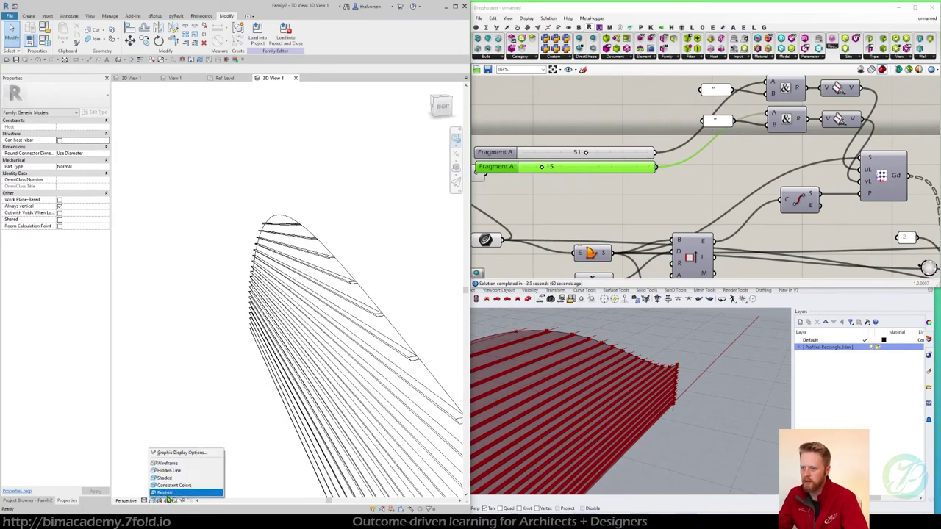
{"action": "left_click", "coordinate": [173, 453]}
{"action": "left_click_drag", "start_coordinate": [204, 356], "coordinate": [248, 388]}
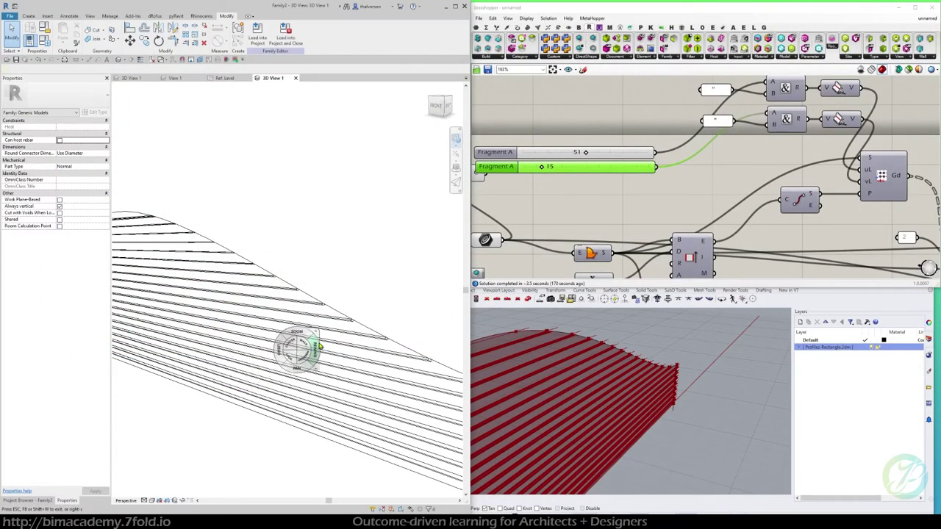
{"action": "mouse_move", "coordinate": [274, 371]}
{"action": "left_mouse_down"}
{"action": "mouse_move", "coordinate": [387, 369]}
{"action": "mouse_move", "coordinate": [331, 360]}
{"action": "mouse_move", "coordinate": [379, 337]}
{"action": "left_mouse_up"}
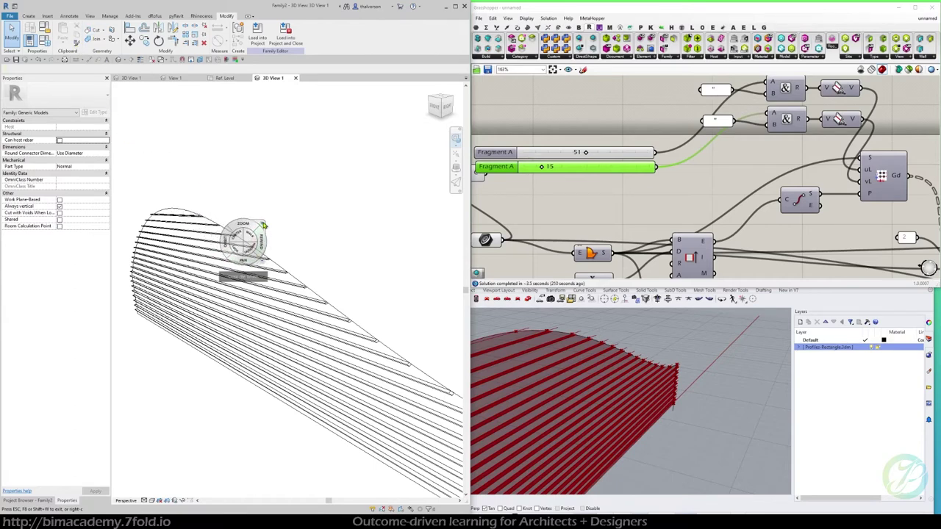
Orbit around the casework in the Revit perspective view and examine the lowest member from several angles
{"action": "left_click_drag", "start_coordinate": [227, 243], "coordinate": [194, 254]}
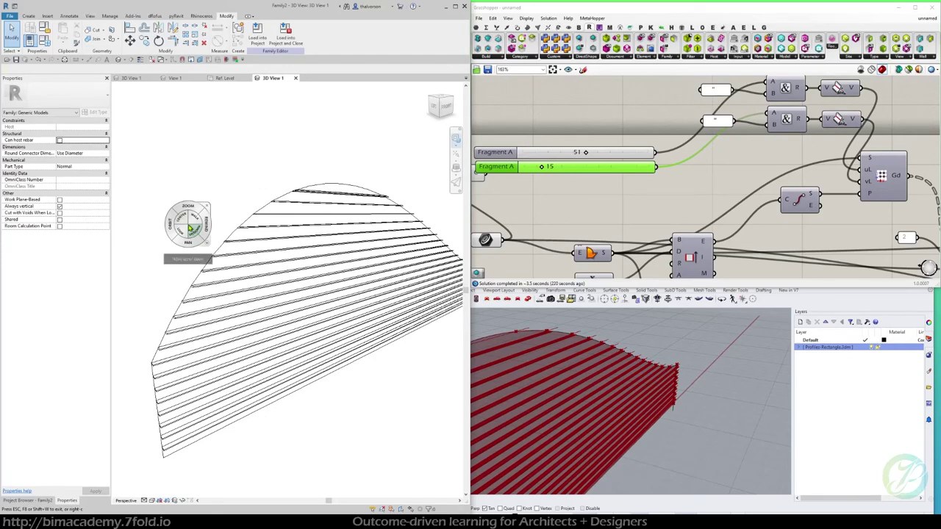
{"action": "left_click", "coordinate": [221, 236]}
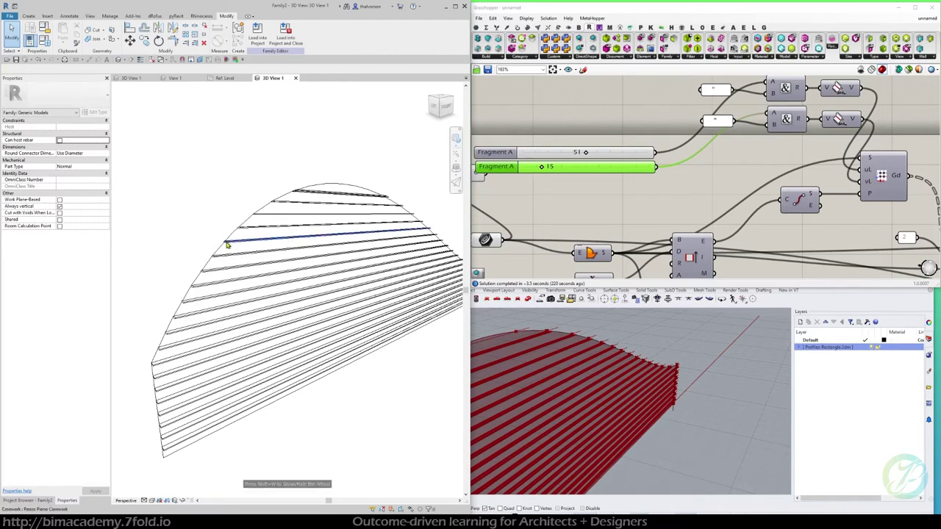
{"action": "scroll", "coordinate": [307, 293], "scroll_direction": "down", "scroll_amount": 1}
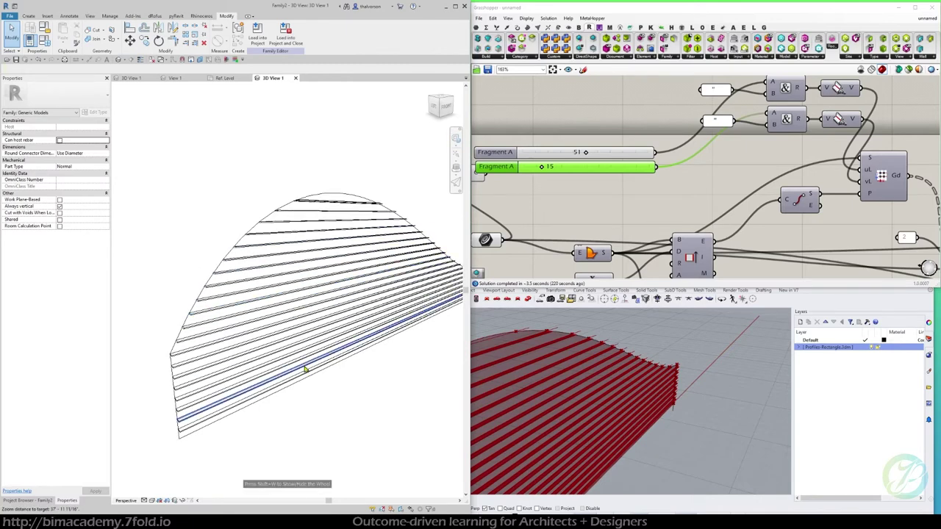
{"action": "left_click", "coordinate": [226, 405]}
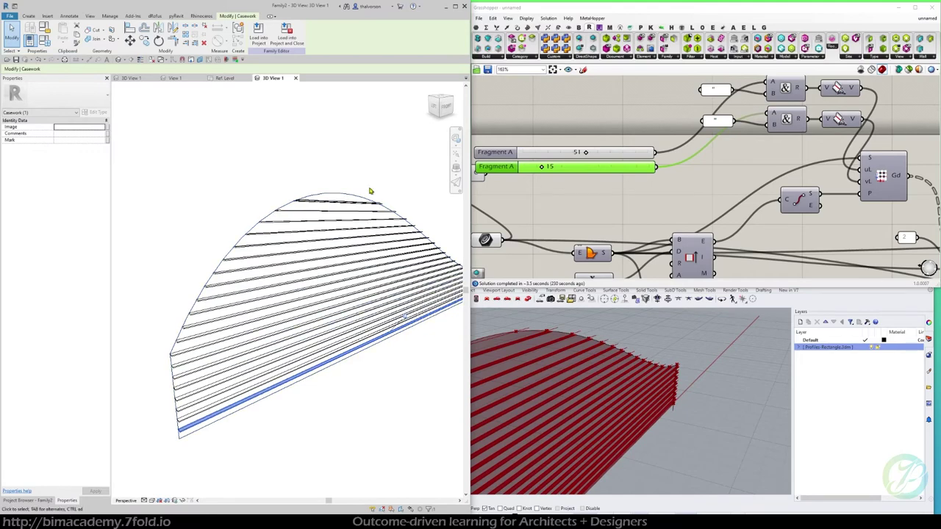
{"action": "middle_click_drag", "start_coordinate": [371, 191], "coordinate": [284, 244], "text": "shift"}
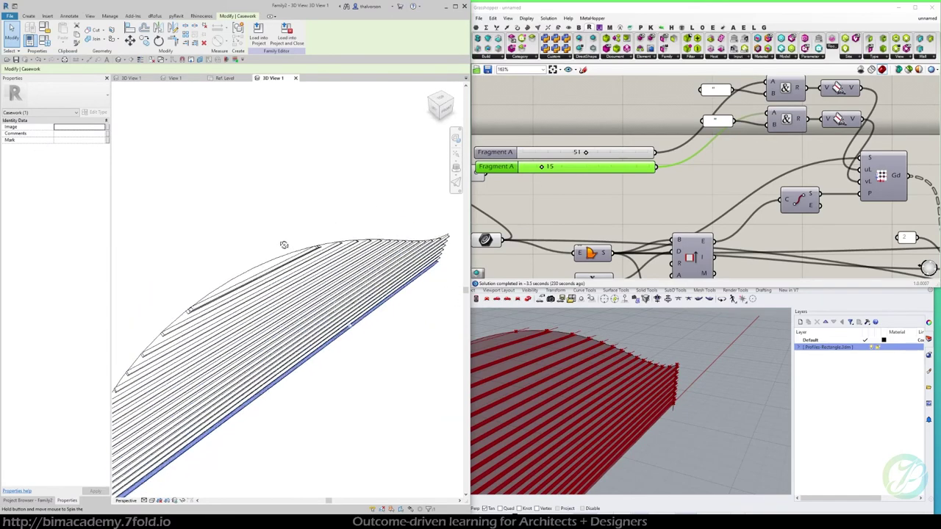
{"action": "left_click", "coordinate": [269, 235]}
{"action": "scroll", "coordinate": [270, 234], "scroll_direction": "down", "scroll_amount": 2}
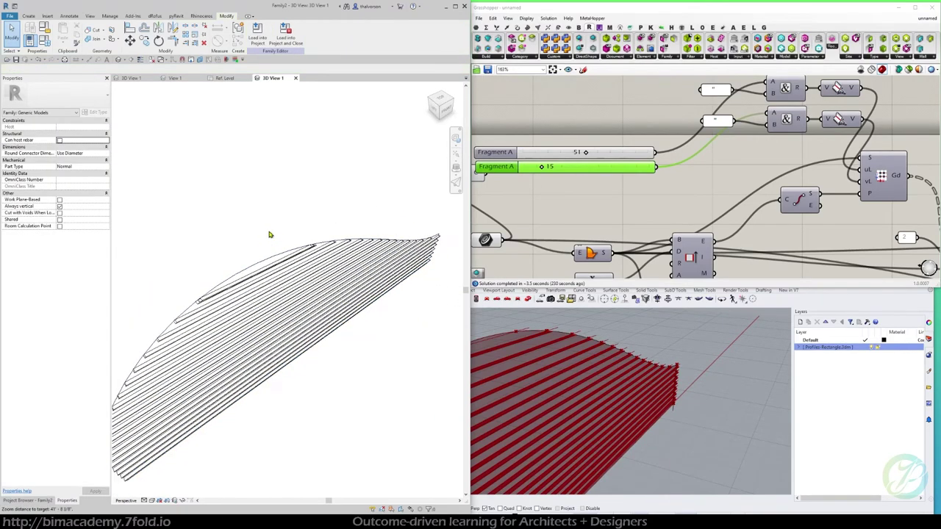
{"action": "middle_click_drag", "start_coordinate": [275, 225], "coordinate": [290, 178], "text": "shift"}
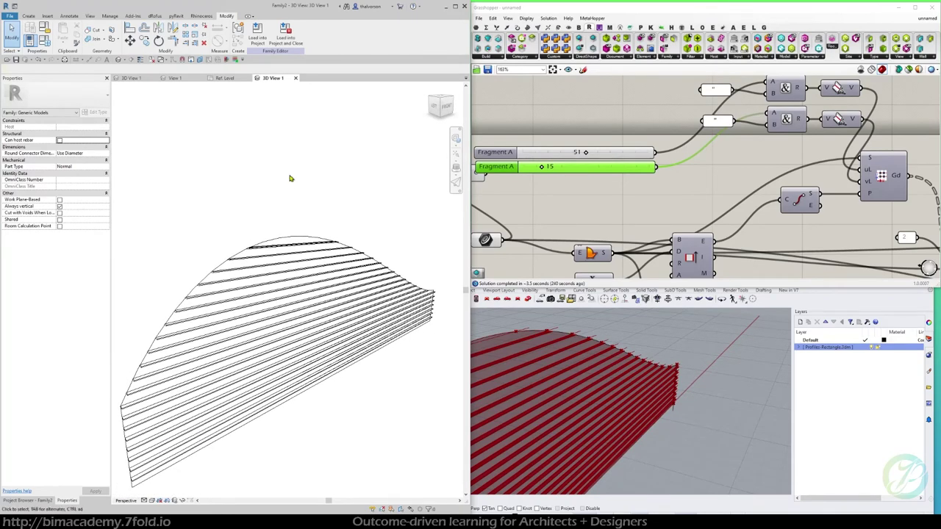
Switch to Grasshopper and move the geometry parameter and the small component behind the sliders clear of the Fragment A sliders
{"action": "right_click", "coordinate": [537, 195]}
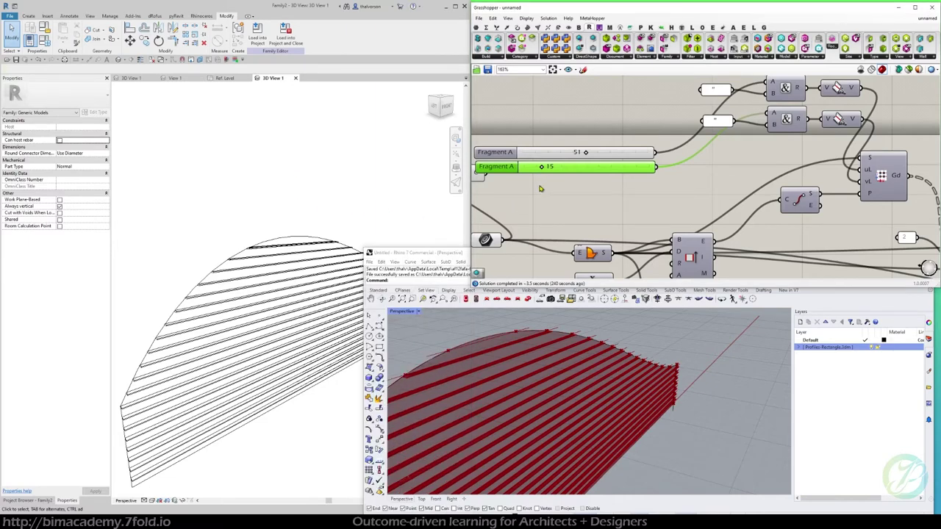
{"action": "left_click", "coordinate": [534, 197]}
{"action": "scroll", "coordinate": [531, 200], "scroll_direction": "down", "scroll_amount": 3}
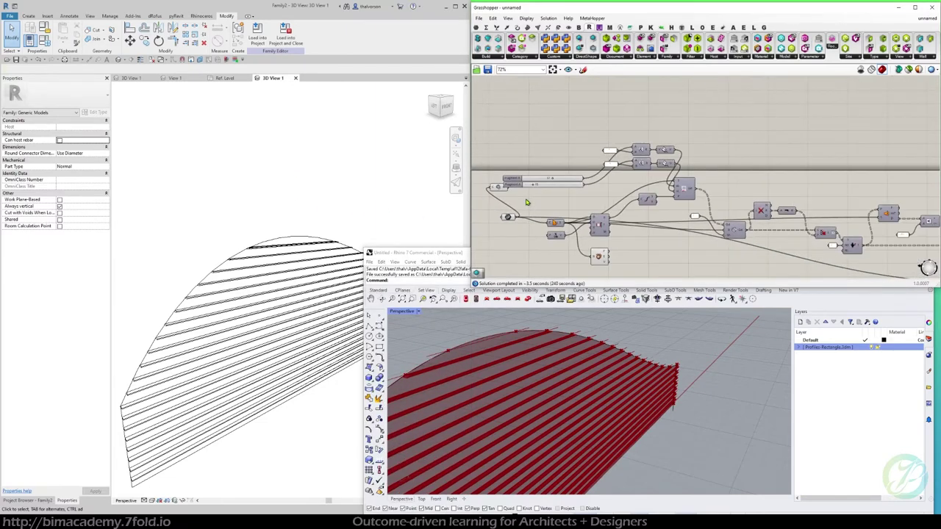
{"action": "scroll", "coordinate": [514, 219], "scroll_direction": "up", "scroll_amount": 2}
{"action": "right_click_drag", "start_coordinate": [523, 212], "coordinate": [583, 207]}
{"action": "left_click_drag", "start_coordinate": [574, 200], "coordinate": [511, 198]}
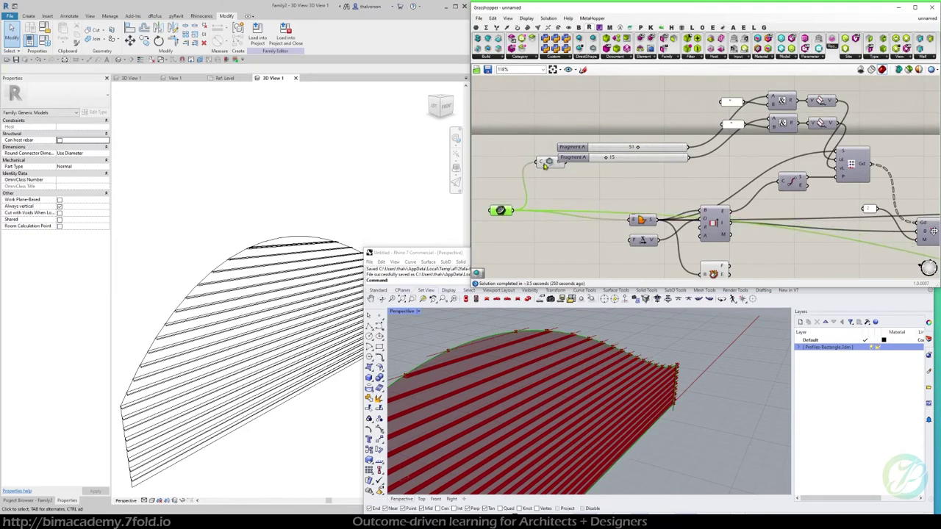
{"action": "left_click_drag", "start_coordinate": [547, 162], "coordinate": [534, 185]}
{"action": "scroll", "coordinate": [593, 192], "scroll_direction": "down", "scroll_amount": 3}
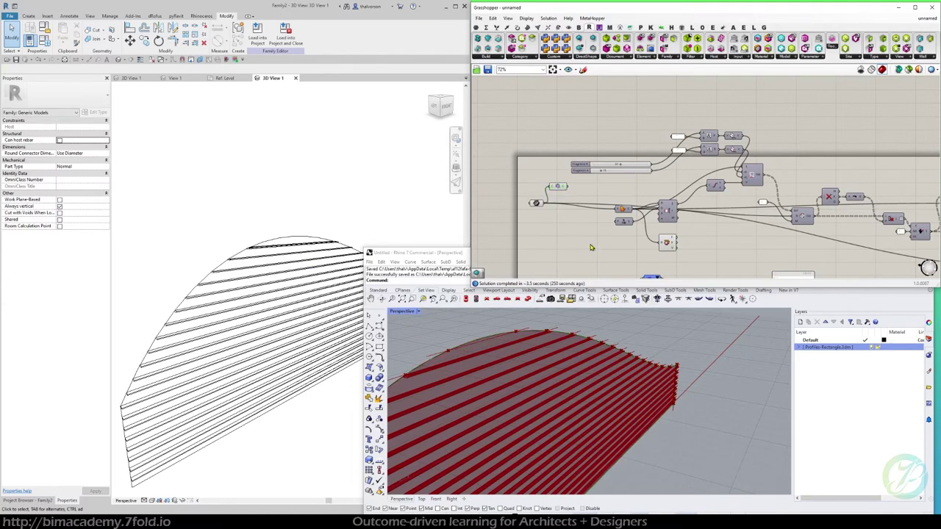
Duplicate the profile-selection component group, leaving out the component under its Edges from Directions, and place the copy just below the original
{"action": "right_click_drag", "start_coordinate": [593, 248], "coordinate": [526, 186]}
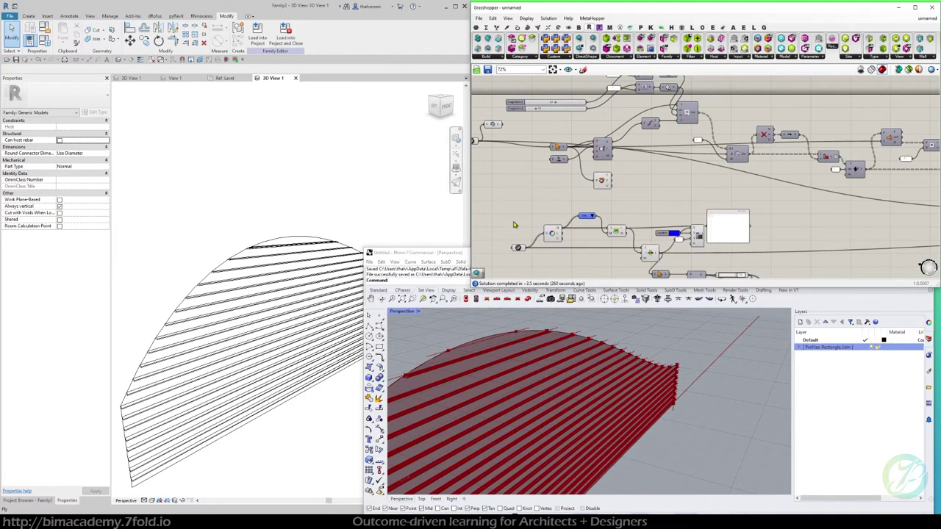
{"action": "right_click_drag", "start_coordinate": [532, 206], "coordinate": [507, 131]}
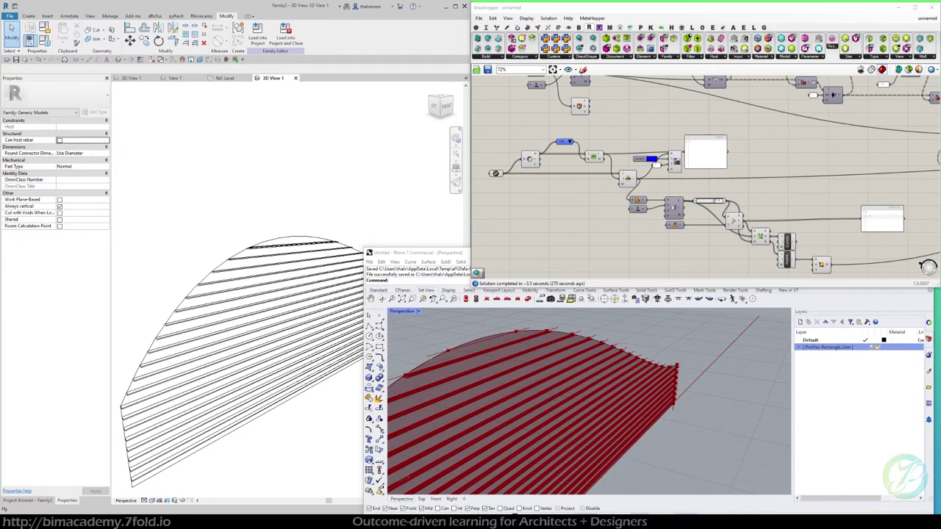
{"action": "right_click", "coordinate": [706, 223]}
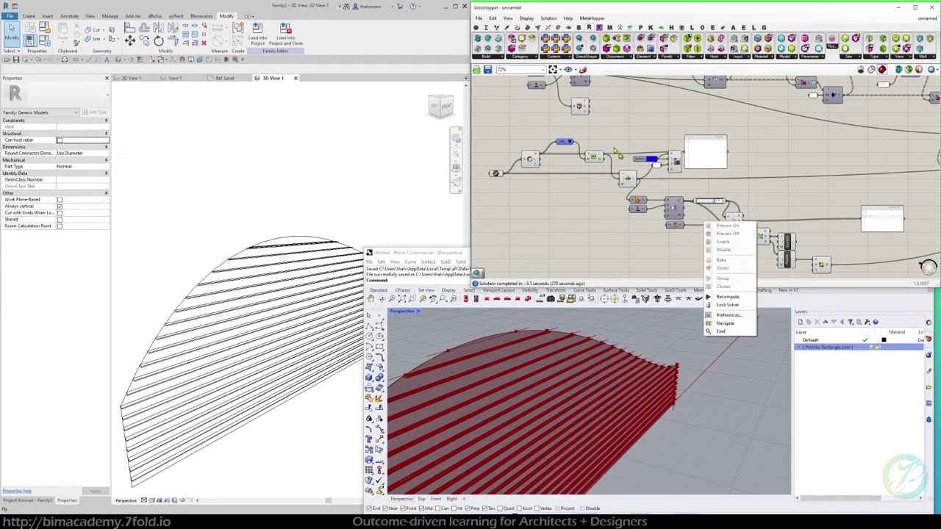
{"action": "scroll", "coordinate": [618, 154], "scroll_direction": "down", "scroll_amount": 2}
{"action": "left_click_drag", "start_coordinate": [772, 241], "coordinate": [544, 141]}
{"action": "scroll", "coordinate": [544, 143], "scroll_direction": "up", "scroll_amount": 3}
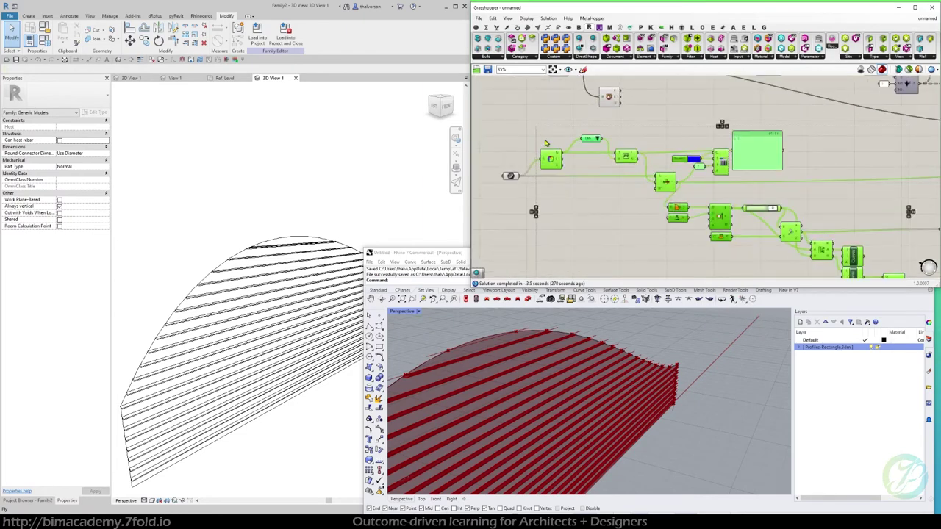
{"action": "right_click_drag", "start_coordinate": [845, 216], "coordinate": [751, 149]}
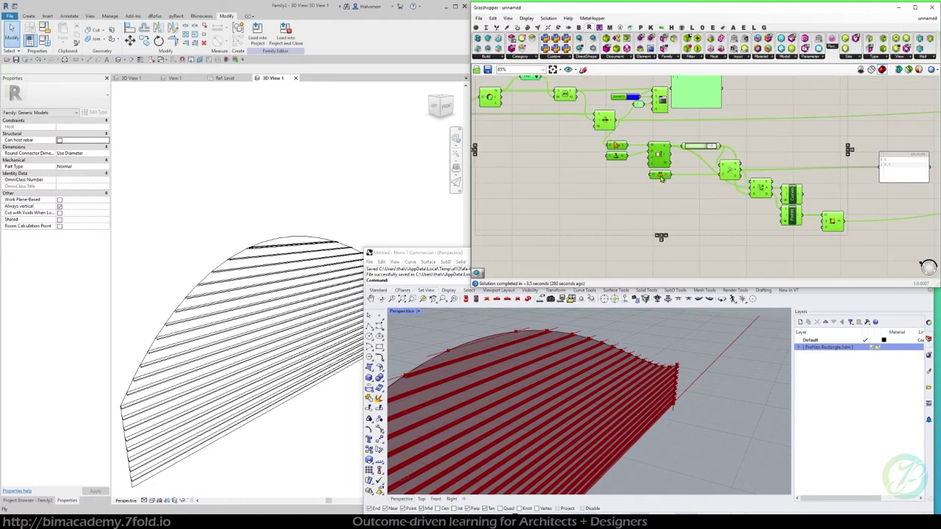
{"action": "left_click", "coordinate": [661, 177], "text": "ctrl"}
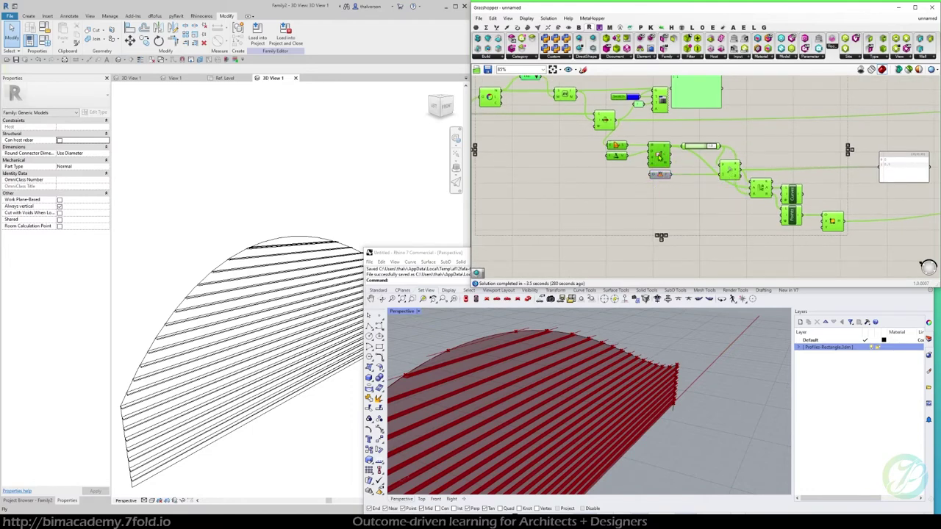
{"action": "left_click_drag", "start_coordinate": [659, 156], "coordinate": [664, 274]}
{"action": "scroll", "coordinate": [668, 232], "scroll_direction": "down", "scroll_amount": 2}
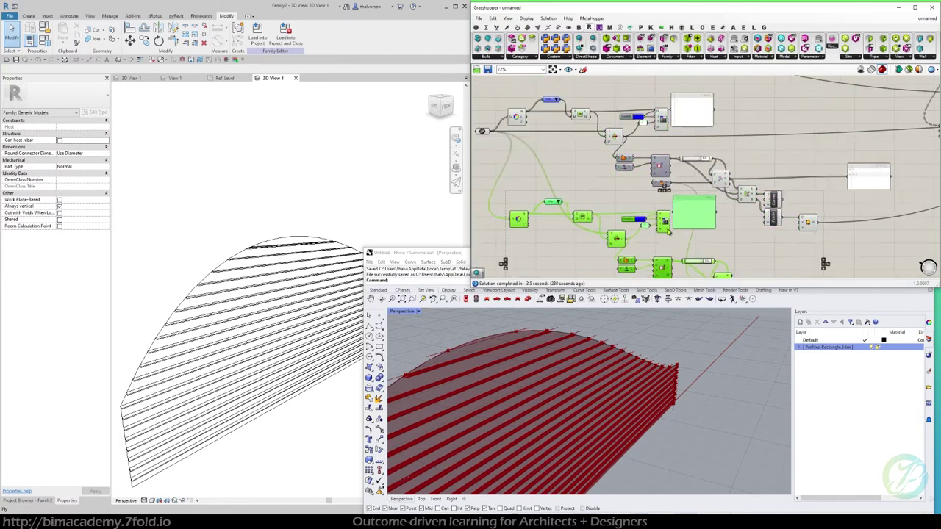
{"action": "right_click_drag", "start_coordinate": [668, 231], "coordinate": [666, 203]}
{"action": "left_click_drag", "start_coordinate": [668, 196], "coordinate": [668, 214]}
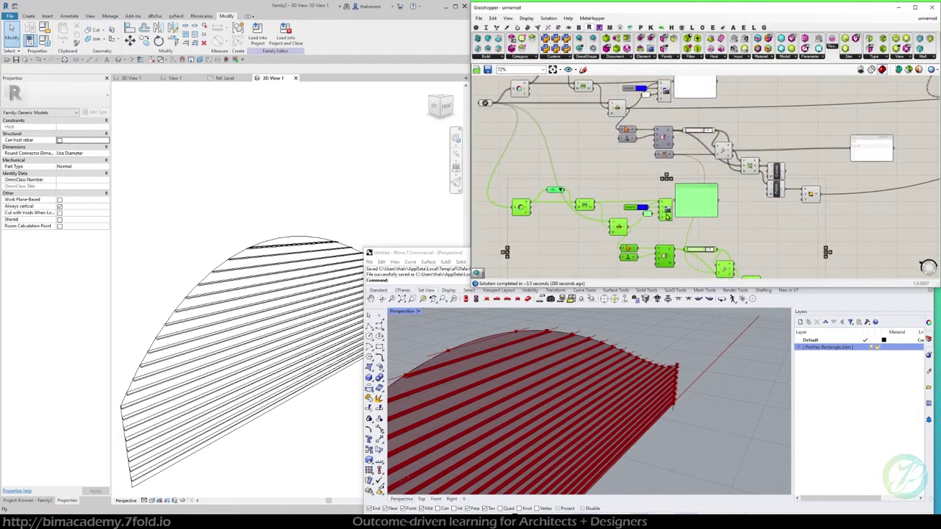
Choose a different profile in the value list of the duplicated component group
{"action": "right_click_drag", "start_coordinate": [595, 158], "coordinate": [582, 130]}
{"action": "scroll", "coordinate": [584, 145], "scroll_direction": "up", "scroll_amount": 2}
{"action": "scroll", "coordinate": [543, 170], "scroll_direction": "up", "scroll_amount": 2}
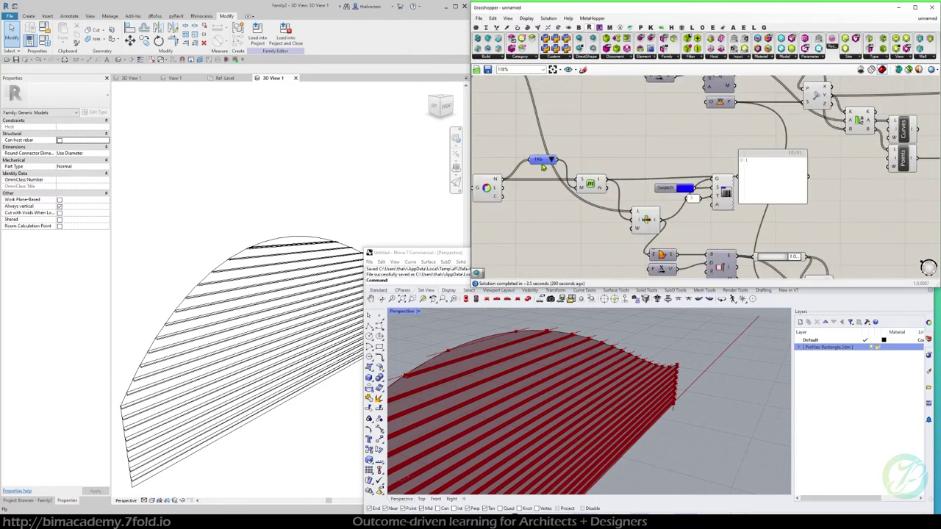
{"action": "left_click", "coordinate": [552, 159]}
{"action": "left_click", "coordinate": [576, 189]}
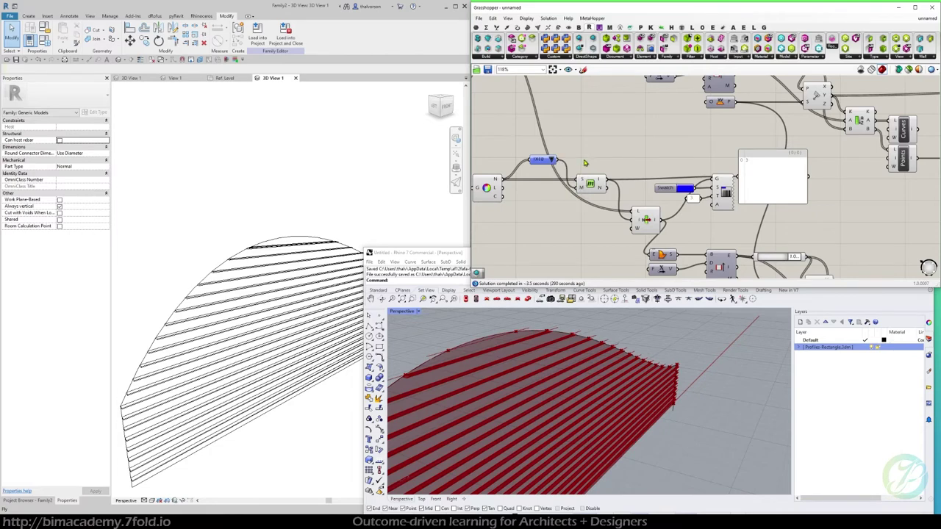
{"action": "scroll", "coordinate": [597, 142], "scroll_direction": "down", "scroll_amount": 2}
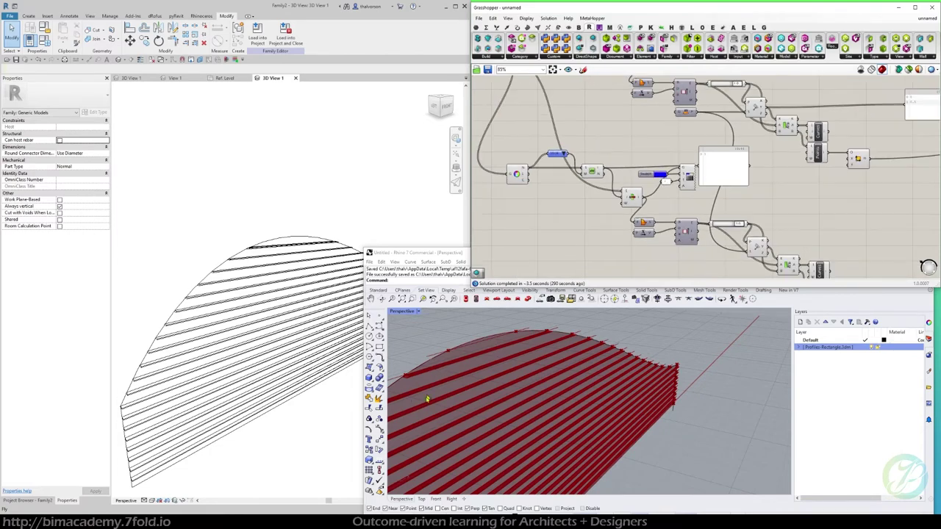
Look over the duplicated group's downstream components and trace the definition back to the upper edge-extraction components
{"action": "right_click_drag", "start_coordinate": [750, 244], "coordinate": [595, 201]}
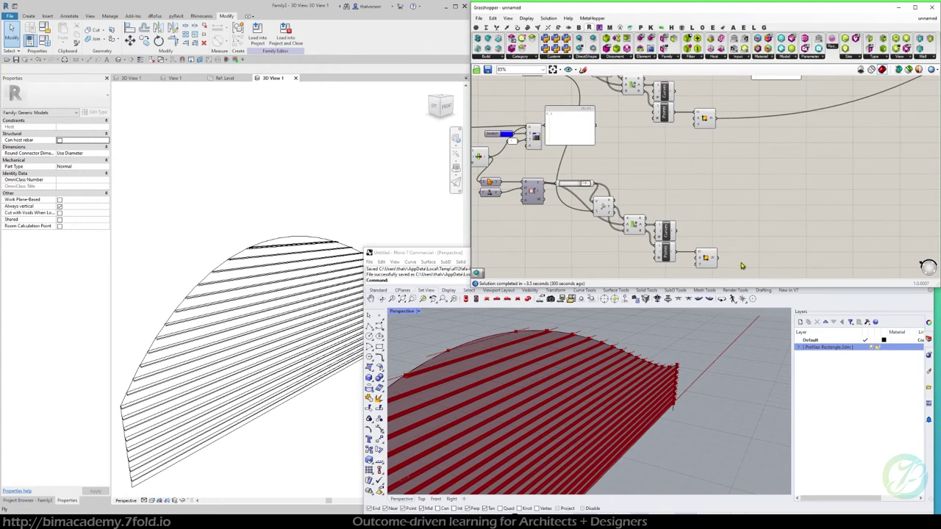
{"action": "scroll", "coordinate": [741, 246], "scroll_direction": "down", "scroll_amount": 2}
{"action": "right_click_drag", "start_coordinate": [772, 216], "coordinate": [645, 189]}
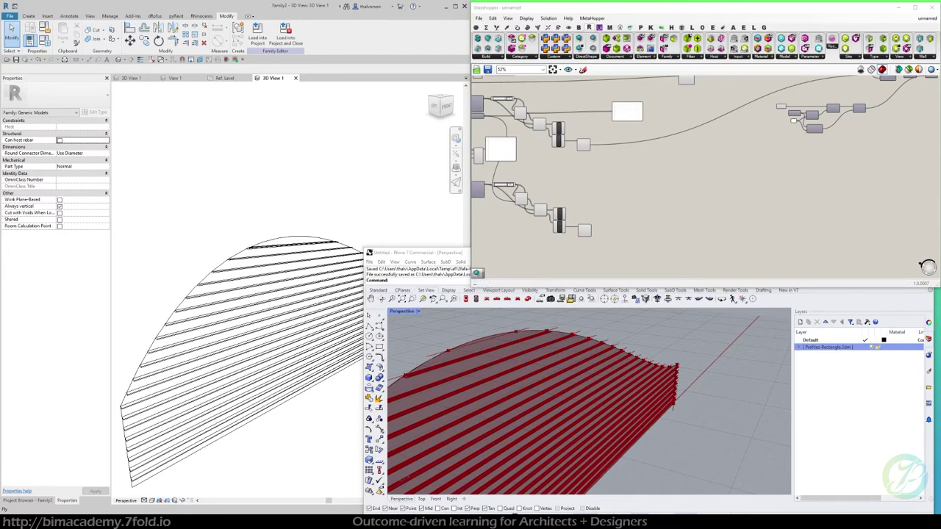
{"action": "right_click_drag", "start_coordinate": [613, 169], "coordinate": [812, 250]}
{"action": "right_click_drag", "start_coordinate": [707, 189], "coordinate": [822, 264]}
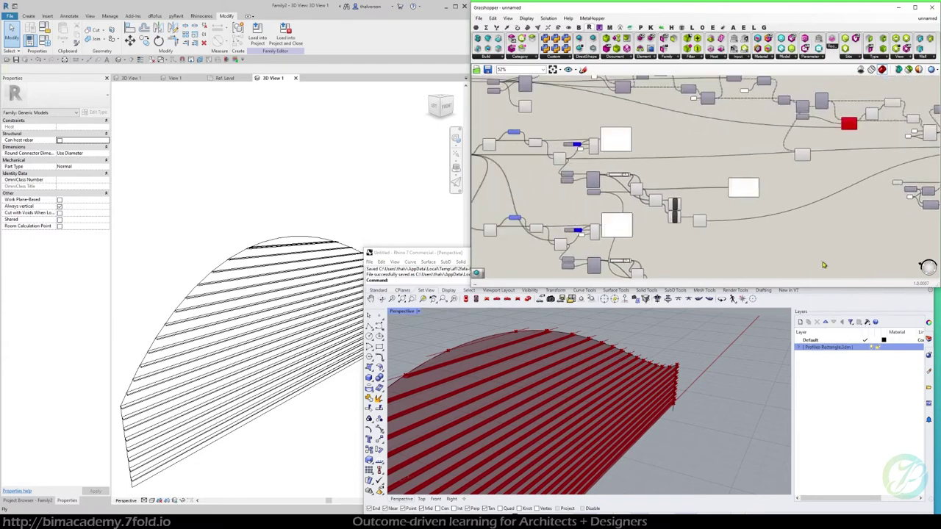
{"action": "right_click_drag", "start_coordinate": [637, 133], "coordinate": [735, 177]}
{"action": "scroll", "coordinate": [658, 137], "scroll_direction": "up", "scroll_amount": 3}
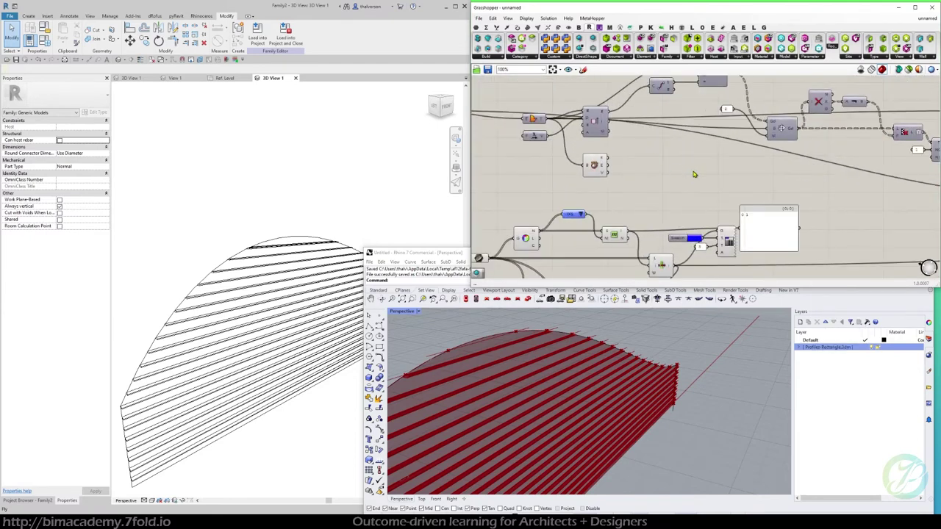
{"action": "right_click_drag", "start_coordinate": [659, 163], "coordinate": [637, 190]}
Select the upper Edges from Directions component and examine its highlighted edge in the Rhino perspective viewport
{"action": "left_click_drag", "start_coordinate": [576, 155], "coordinate": [572, 165]}
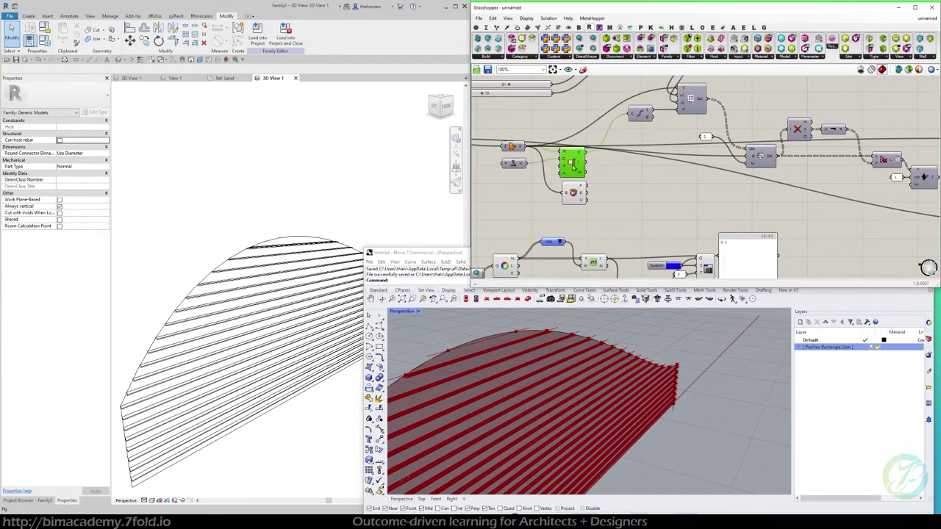
{"action": "scroll", "coordinate": [736, 380], "scroll_direction": "down", "scroll_amount": 5}
{"action": "right_click_drag", "start_coordinate": [667, 449], "coordinate": [640, 361]}
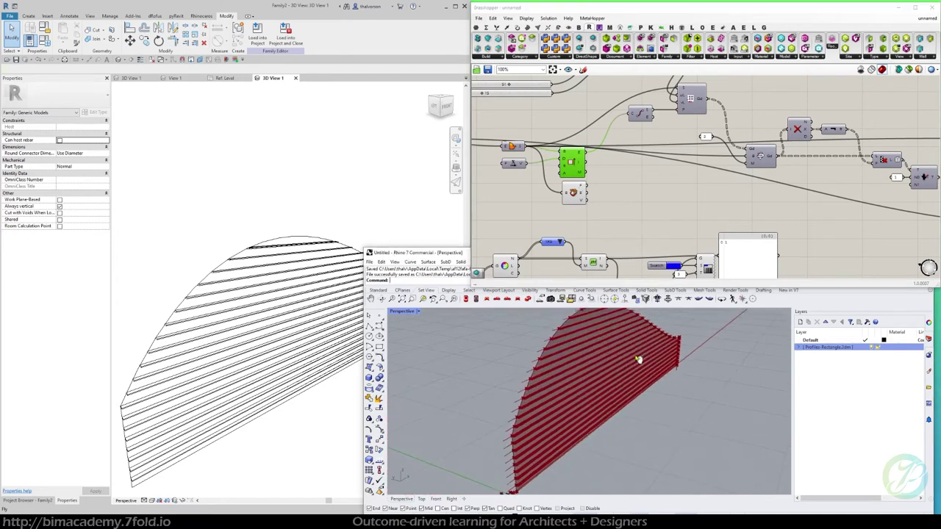
{"action": "scroll", "coordinate": [557, 477], "scroll_direction": "up", "scroll_amount": 5}
{"action": "middle_click", "coordinate": [623, 190]}
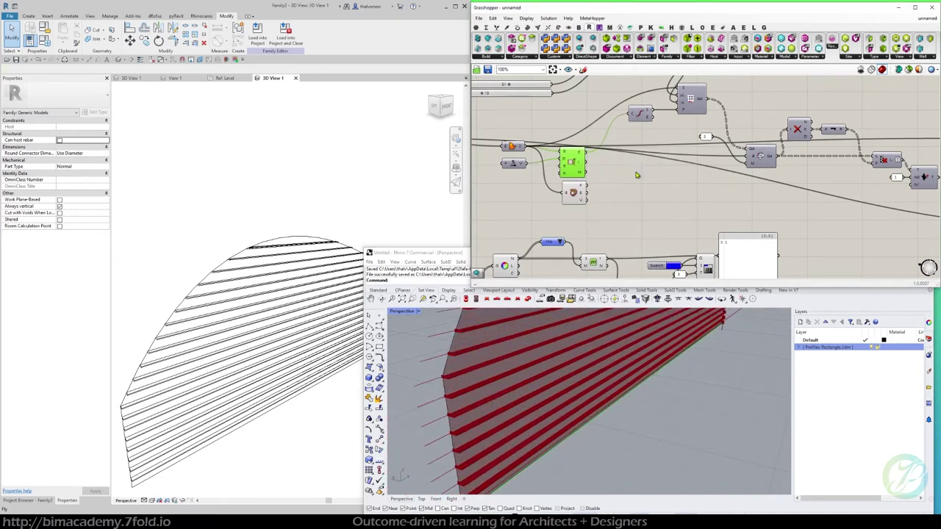
{"action": "scroll", "coordinate": [601, 425], "scroll_direction": "down", "scroll_amount": 6}
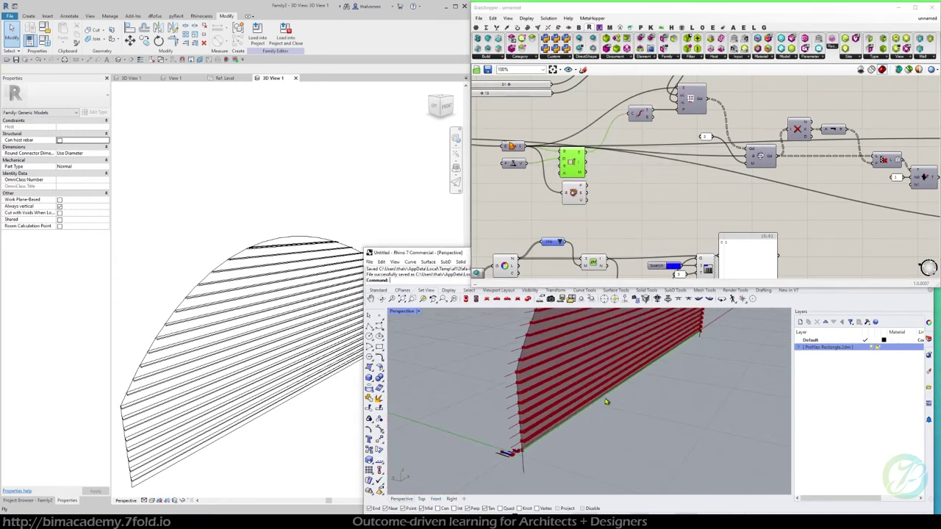
{"action": "right_click_drag", "start_coordinate": [638, 249], "coordinate": [617, 240]}
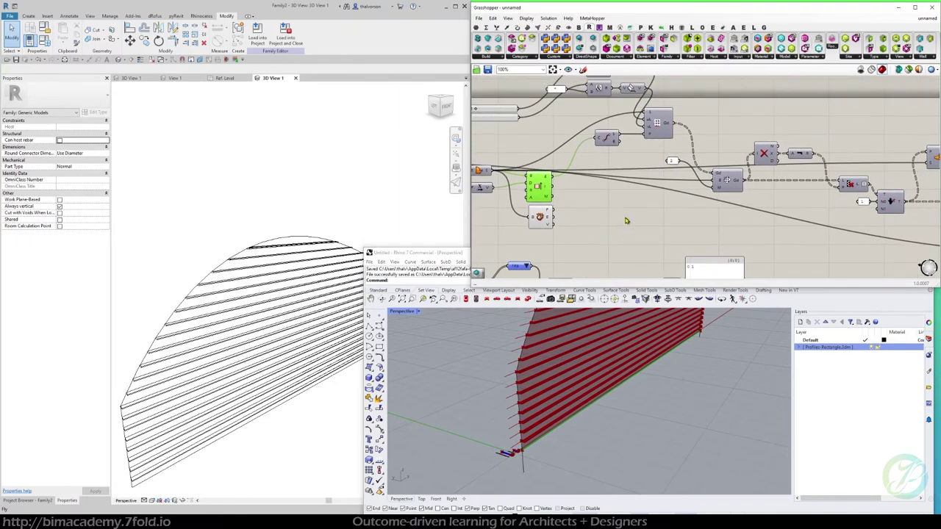
{"action": "left_click", "coordinate": [621, 222]}
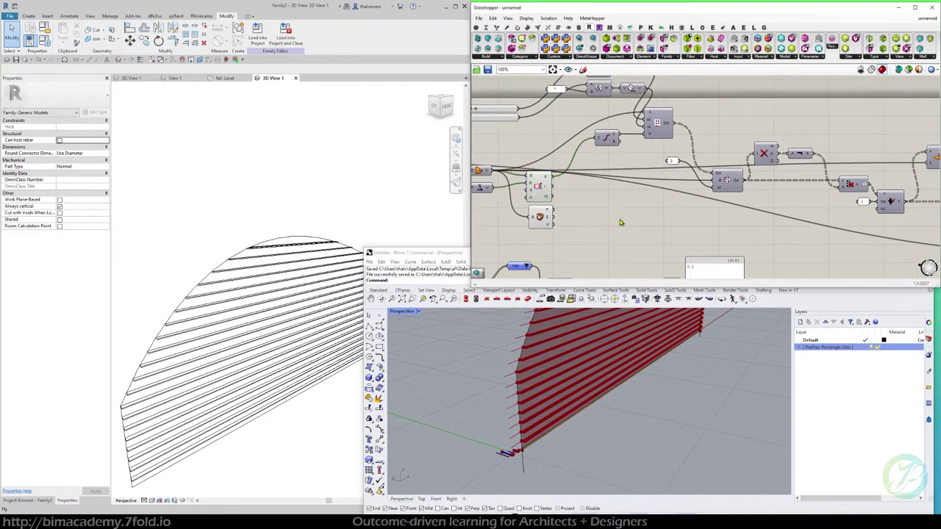
Place a Divide Distance component in the open area below the grid components
{"action": "left_click", "coordinate": [519, 27]}
{"action": "left_click", "coordinate": [558, 58]}
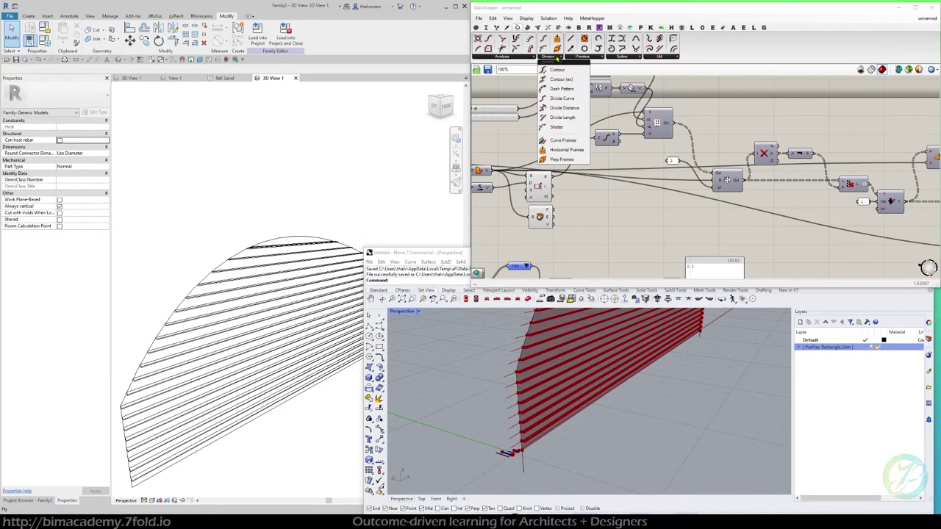
{"action": "left_click", "coordinate": [578, 111]}
{"action": "left_click", "coordinate": [665, 227]}
Duplicate the upper Fragment A slider with its text panel, Concatenate and value components, and arrange the copies beside Divide Distance
{"action": "right_click_drag", "start_coordinate": [604, 165], "coordinate": [687, 179]}
{"action": "left_click_drag", "start_coordinate": [757, 90], "coordinate": [638, 132]}
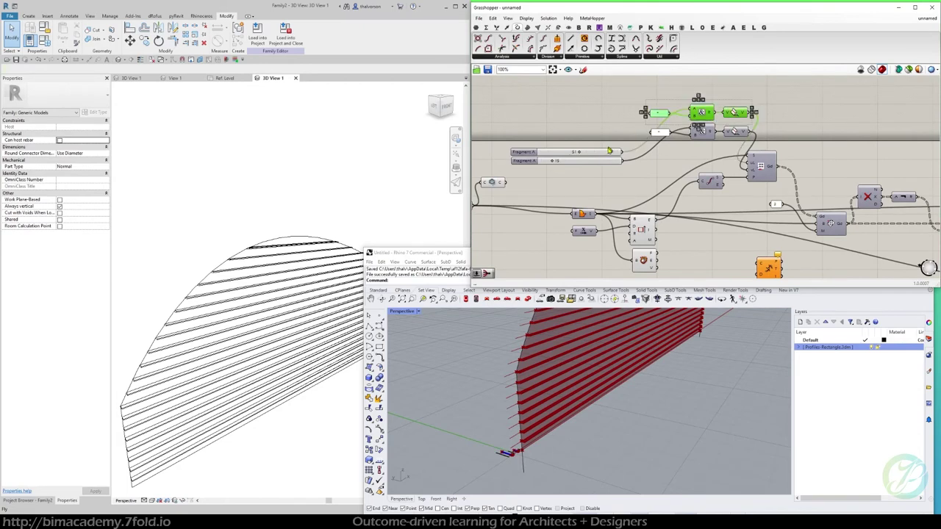
{"action": "left_click", "coordinate": [610, 151], "text": "shift"}
{"action": "left_click_drag", "start_coordinate": [744, 113], "coordinate": [737, 215], "text": "alt"}
{"action": "scroll", "coordinate": [742, 91], "scroll_direction": "down", "scroll_amount": 3}
{"action": "scroll", "coordinate": [730, 220], "scroll_direction": "up", "scroll_amount": 3}
{"action": "left_click", "coordinate": [729, 221]}
{"action": "left_click_drag", "start_coordinate": [609, 250], "coordinate": [593, 205]}
{"action": "right_click_drag", "start_coordinate": [592, 205], "coordinate": [636, 237]}
{"action": "scroll", "coordinate": [624, 230], "scroll_direction": "down", "scroll_amount": 1}
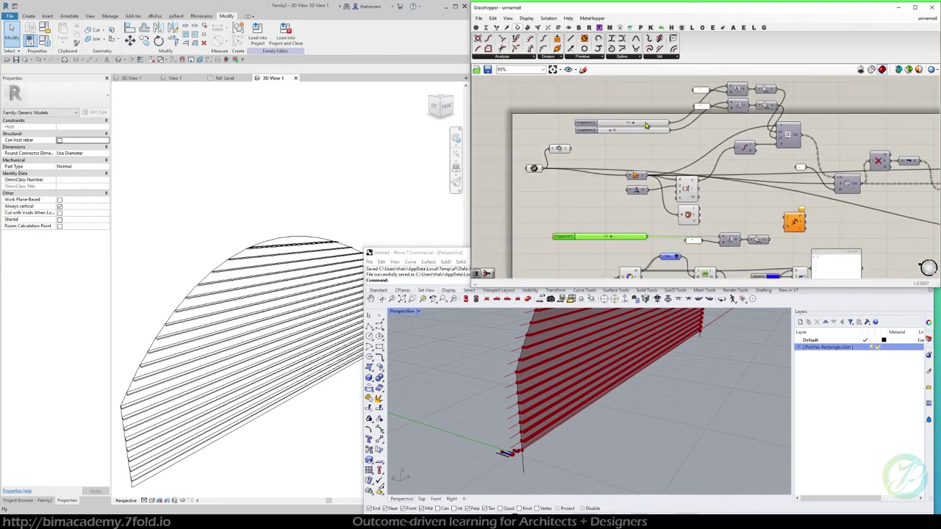
Group the upper and lower Fragment A sliders and add a scribble reading CONTORL PANEL above the group
{"action": "left_click_drag", "start_coordinate": [648, 111], "coordinate": [634, 144], "text": "shift"}
{"action": "key", "text": "ctrl+g"}
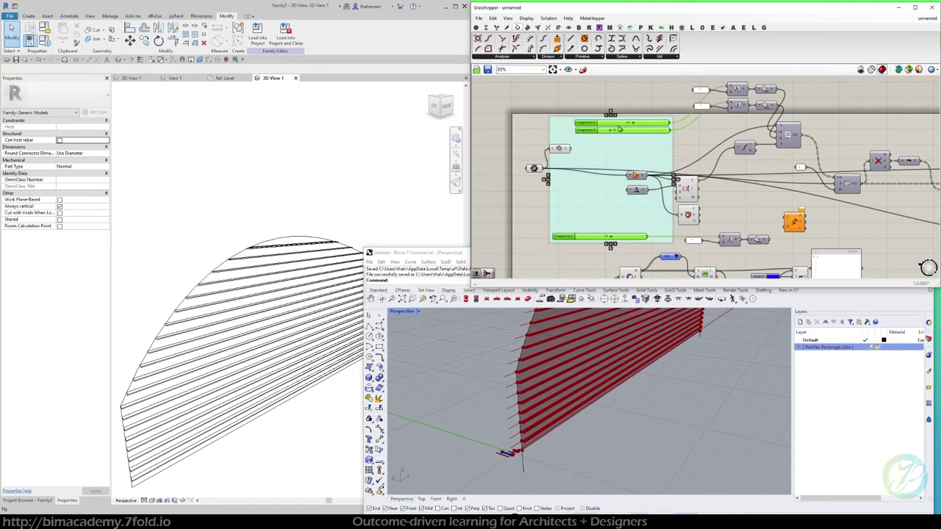
{"action": "double_click", "coordinate": [607, 94]}
{"action": "type", "text": "~"}
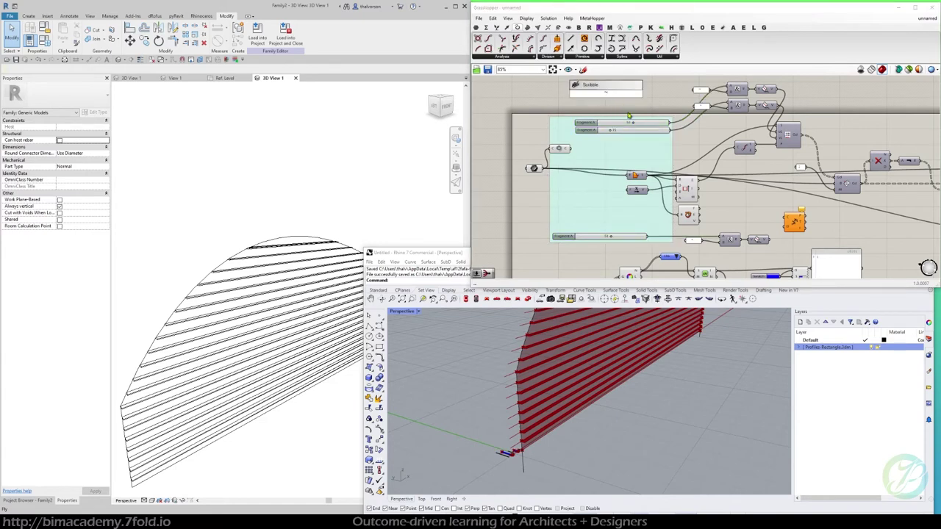
{"action": "key", "text": "Caps_Lock"}
{"action": "type", "text": "CONTORL"}
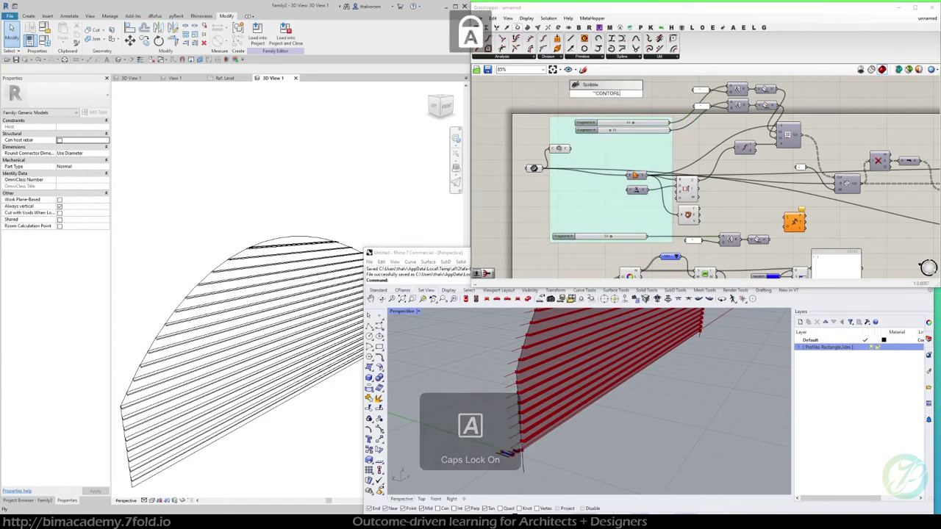
{"action": "type", "text": " PANEL"}
{"action": "key", "text": "Return"}
{"action": "scroll", "coordinate": [629, 115], "scroll_direction": "up", "scroll_amount": 2}
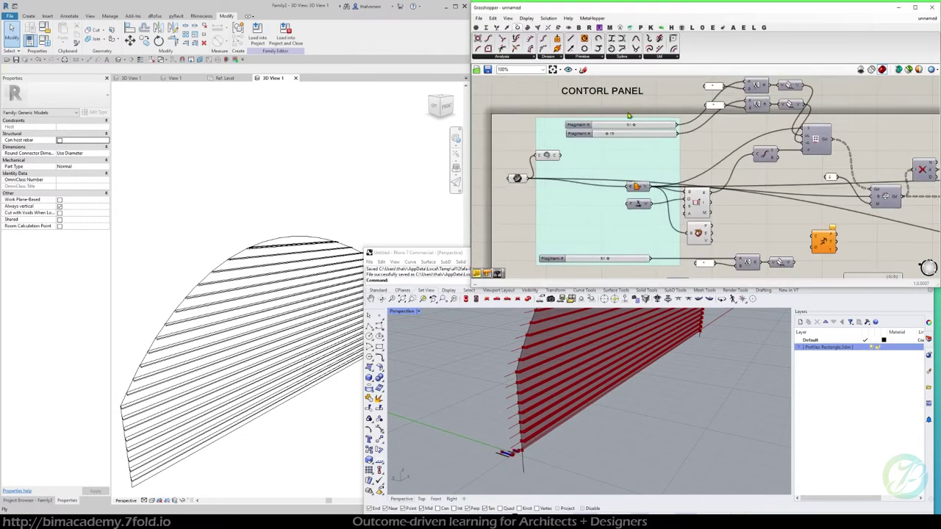
Correct the scribble's text to CONTROL PANEL and place it inside the slider group at its upper edge
{"action": "double_click", "coordinate": [603, 92]}
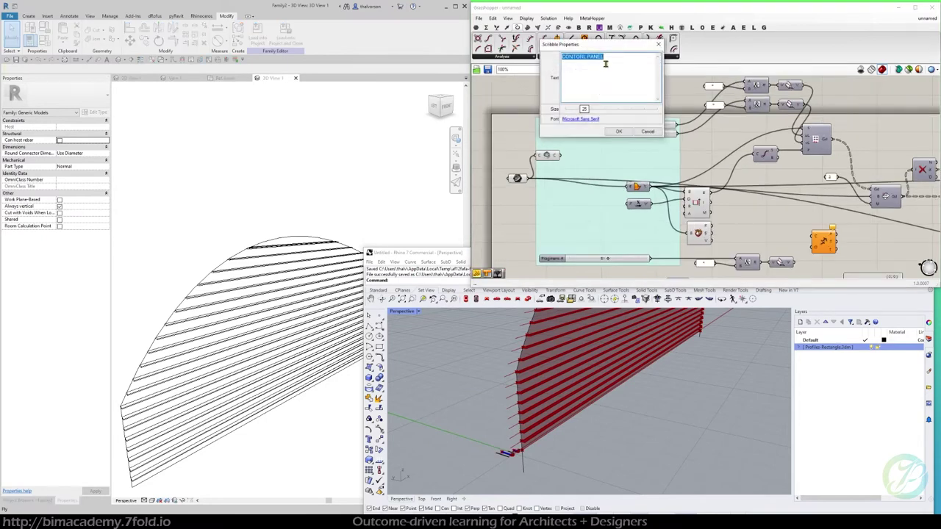
{"action": "type", "text": "CON"}
{"action": "left_click", "coordinate": [621, 133]}
{"action": "mouse_move", "coordinate": [610, 94]}
{"action": "left_mouse_down"}
{"action": "mouse_move", "coordinate": [586, 117]}
{"action": "mouse_move", "coordinate": [599, 117]}
{"action": "left_mouse_up"}
{"action": "right_click", "coordinate": [550, 134]}
{"action": "left_click", "coordinate": [579, 196]}
Align the lower Fragment A slider beneath the two upper sliders to tidy the CONTROL PANEL group
{"action": "left_click_drag", "start_coordinate": [629, 261], "coordinate": [649, 262]}
{"action": "left_click_drag", "start_coordinate": [667, 161], "coordinate": [660, 171]}
{"action": "left_click", "coordinate": [695, 162]}
Tidy the text panel beside the lower Concatenate and feed the duplicated value component into Divide Distance's distance input
{"action": "scroll", "coordinate": [695, 162], "scroll_direction": "up", "scroll_amount": 3}
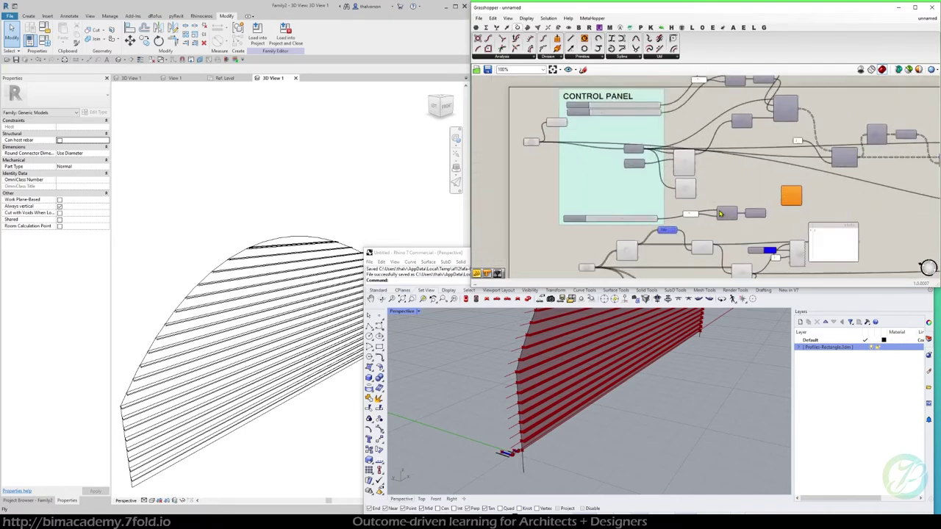
{"action": "left_click_drag", "start_coordinate": [693, 215], "coordinate": [702, 225]}
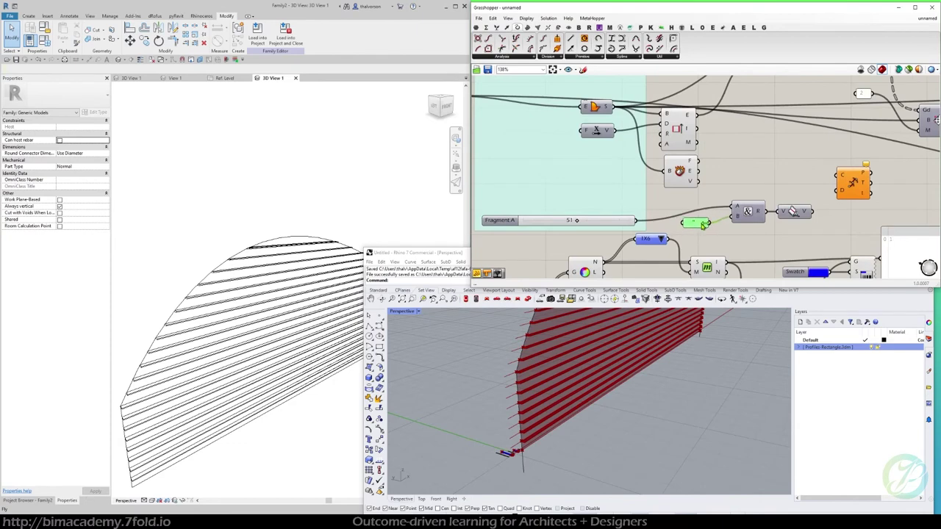
{"action": "left_click", "coordinate": [788, 213]}
{"action": "right_click_drag", "start_coordinate": [826, 217], "coordinate": [761, 216]}
{"action": "left_click_drag", "start_coordinate": [743, 211], "coordinate": [774, 216]}
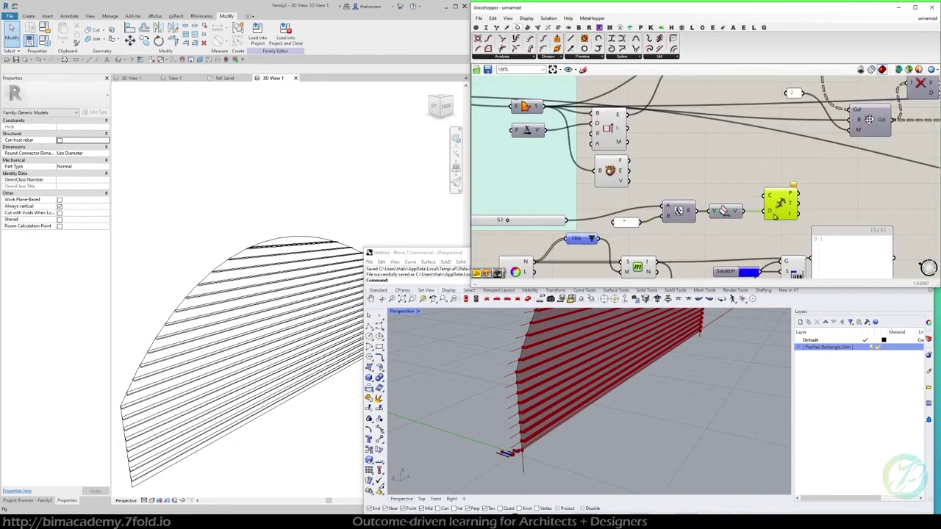
Connect the edge output of Edges from Directions to Divide Distance's curve input and inspect the division points in the perspective viewport
{"action": "scroll", "coordinate": [764, 212], "scroll_direction": "up", "scroll_amount": 2}
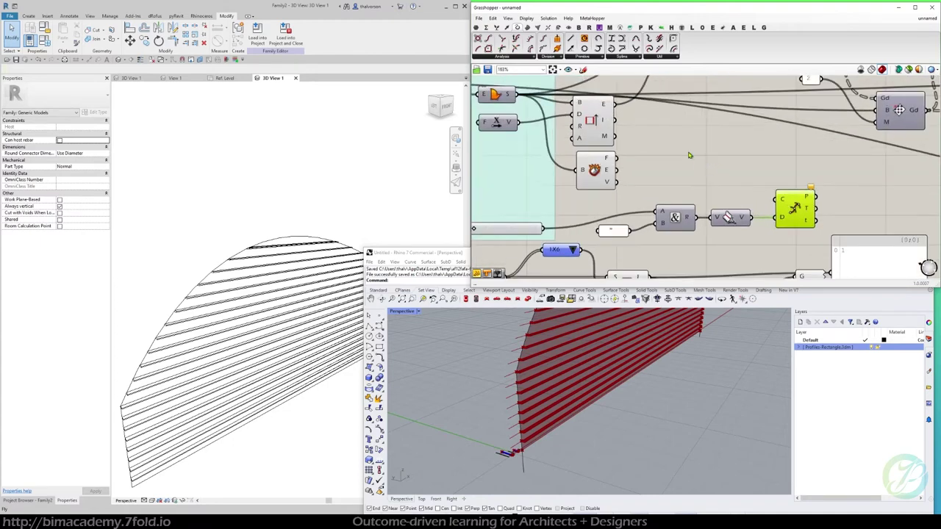
{"action": "scroll", "coordinate": [690, 155], "scroll_direction": "down", "scroll_amount": 1}
{"action": "right_click_drag", "start_coordinate": [690, 150], "coordinate": [644, 193]}
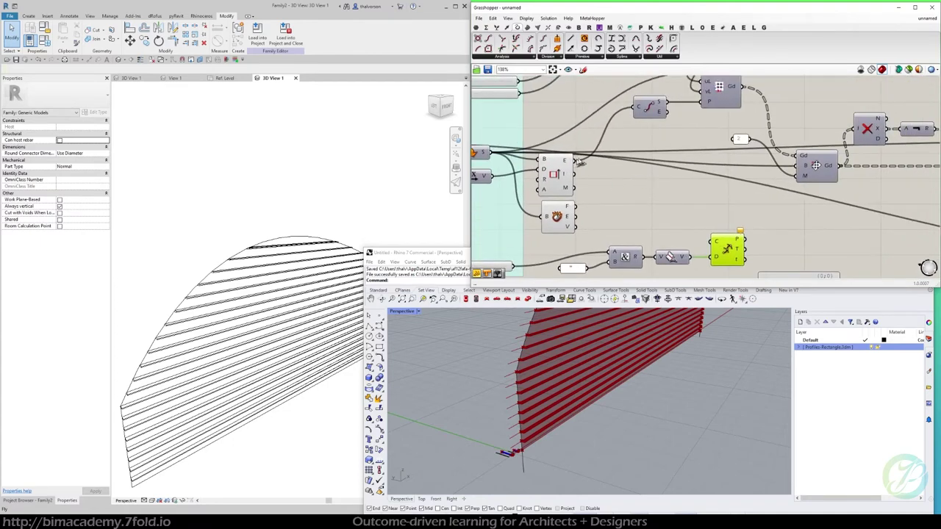
{"action": "left_click_drag", "start_coordinate": [578, 160], "coordinate": [713, 242]}
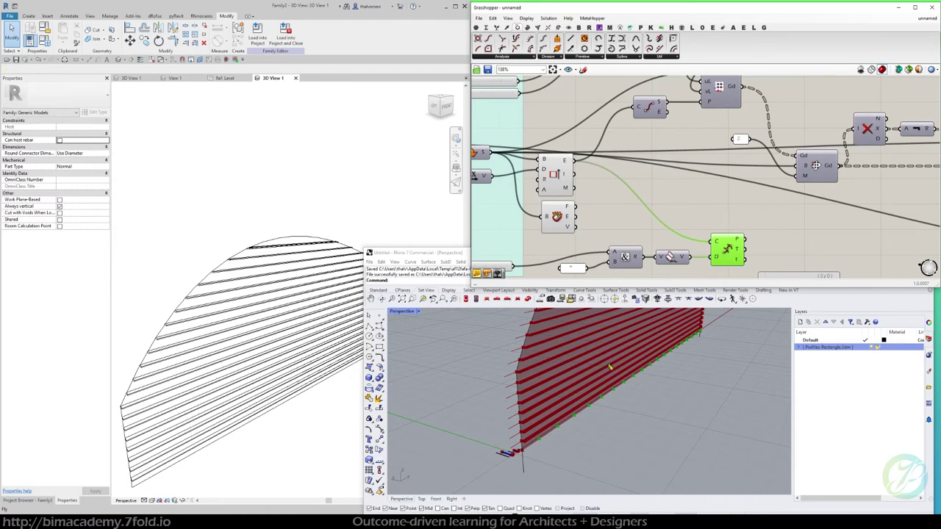
{"action": "mouse_move", "coordinate": [610, 366]}
{"action": "right_mouse_down"}
{"action": "mouse_move", "coordinate": [640, 366]}
{"action": "mouse_move", "coordinate": [619, 365]}
{"action": "right_mouse_up"}
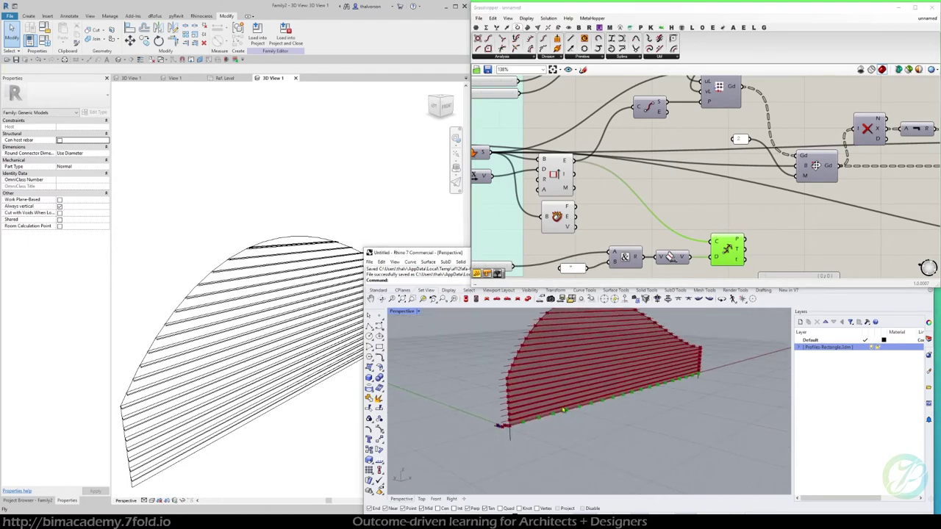
{"action": "right_click_drag", "start_coordinate": [660, 411], "coordinate": [654, 428]}
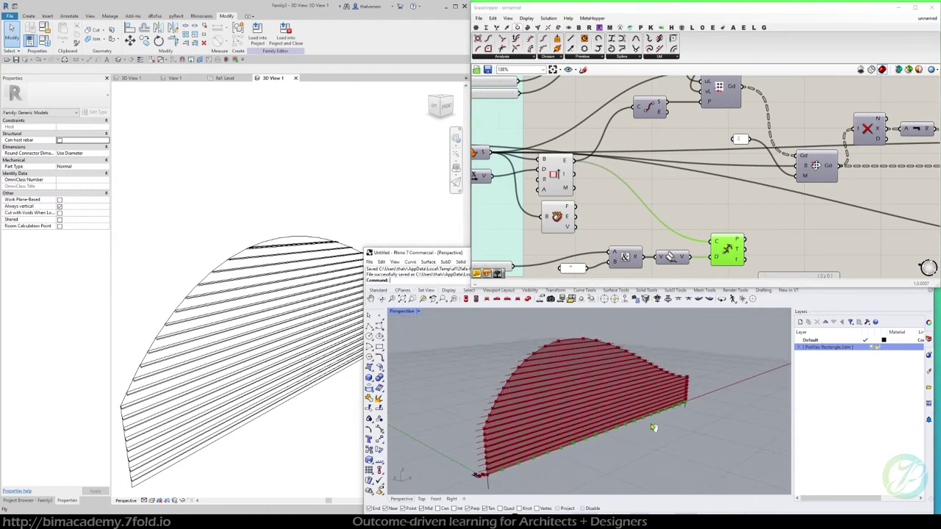
Place a Project Point component in the open area beyond Divide Distance
{"action": "right_click_drag", "start_coordinate": [758, 231], "coordinate": [692, 209]}
{"action": "scroll", "coordinate": [655, 190], "scroll_direction": "down", "scroll_amount": 2}
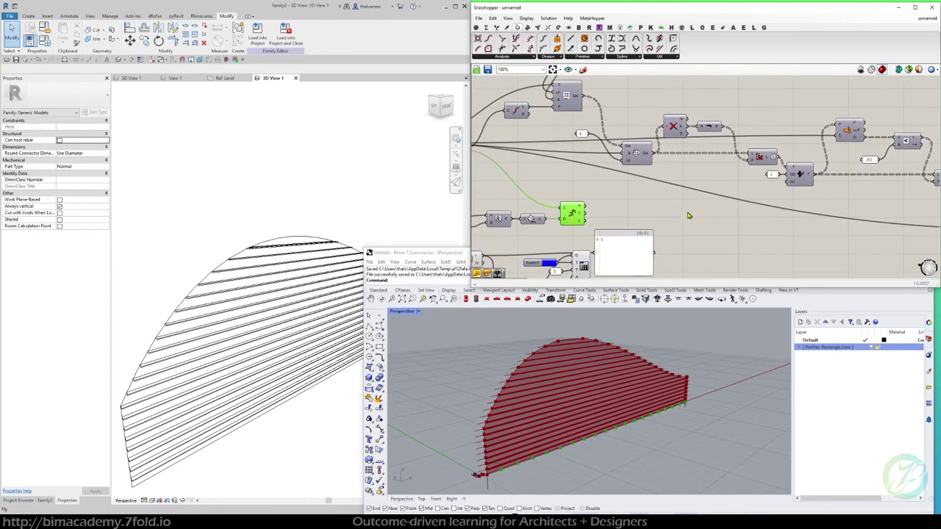
{"action": "double_click", "coordinate": [688, 212]}
{"action": "type", "text": "PROJ"}
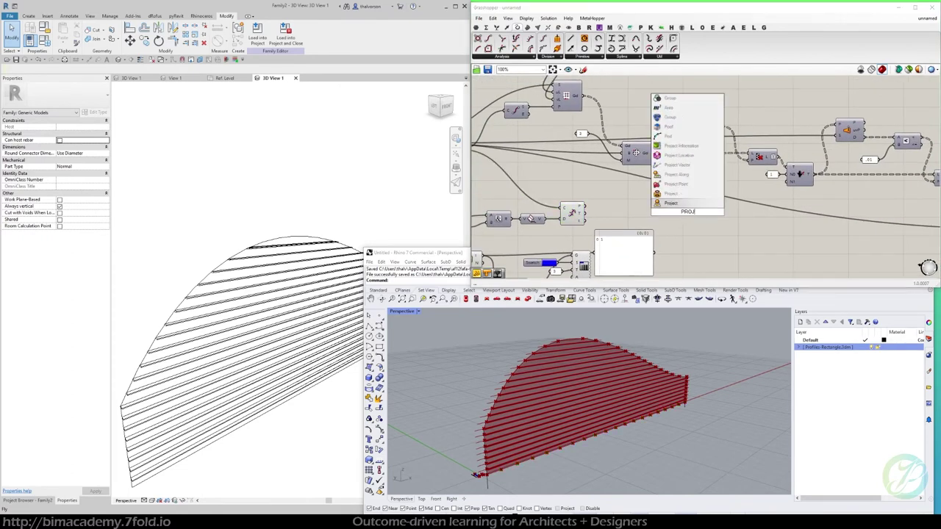
{"action": "key", "text": "Up"}
{"action": "key", "text": "Up"}
{"action": "key", "text": "Return"}
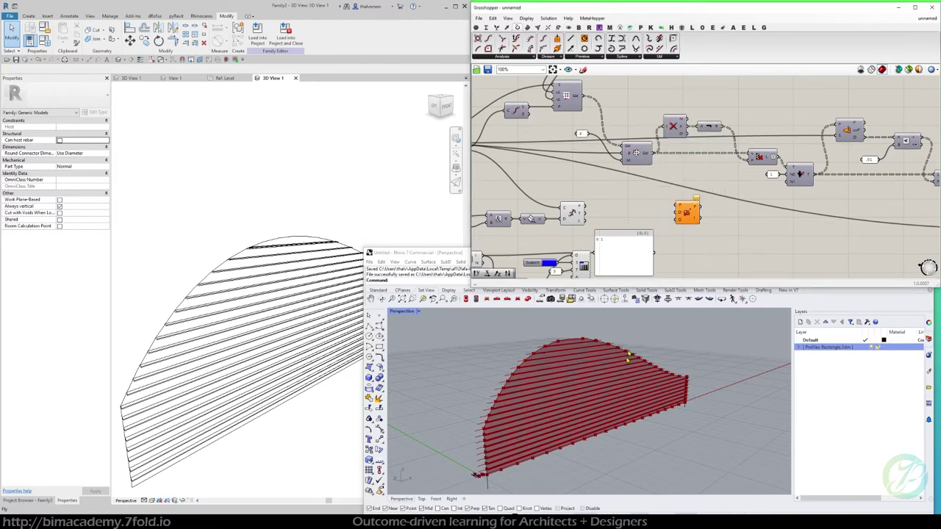
Add a Unit Z vector and connect it to Project Point's direction input, with Divide Distance's points feeding its point input
{"action": "right_click_drag", "start_coordinate": [622, 220], "coordinate": [658, 213]}
{"action": "double_click", "coordinate": [658, 214]}
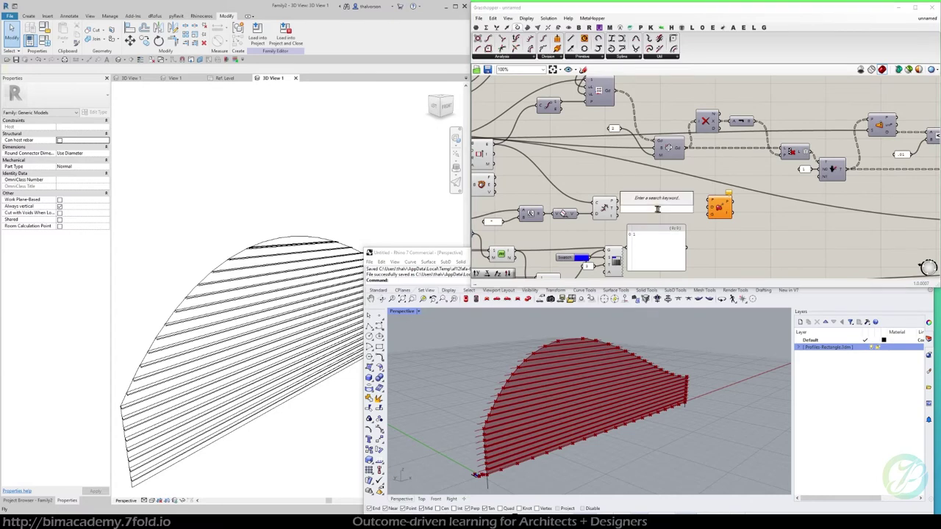
{"action": "type", "text": "z"}
{"action": "left_click", "coordinate": [658, 200]}
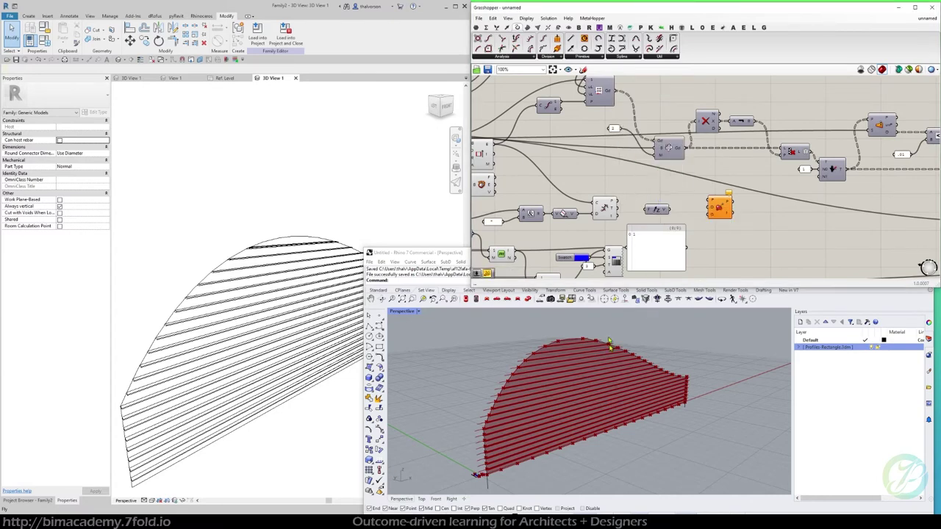
{"action": "scroll", "coordinate": [671, 215], "scroll_direction": "up", "scroll_amount": 2}
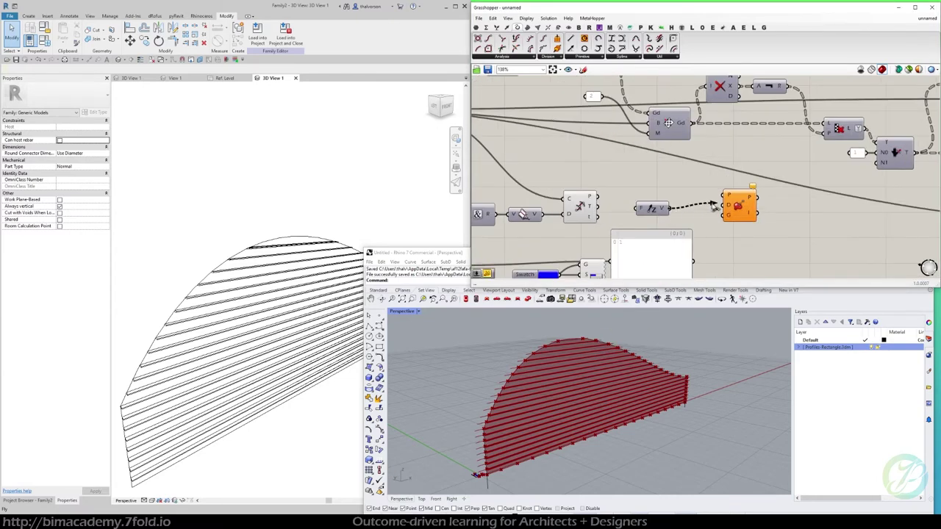
{"action": "left_click_drag", "start_coordinate": [604, 203], "coordinate": [736, 209]}
{"action": "left_click", "coordinate": [695, 188]}
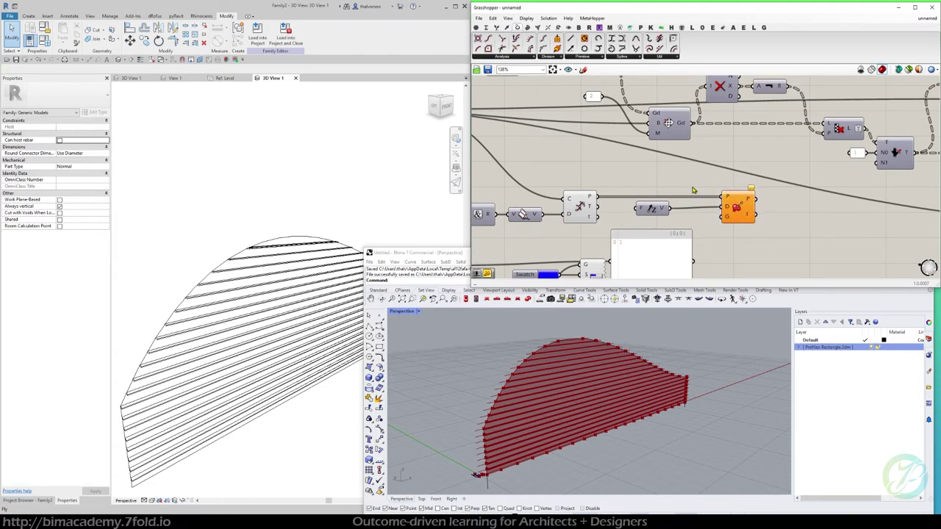
Connect the referenced curve parameter at the start of the definition to Project Point's geometry input
{"action": "scroll", "coordinate": [693, 191], "scroll_direction": "down", "scroll_amount": 2}
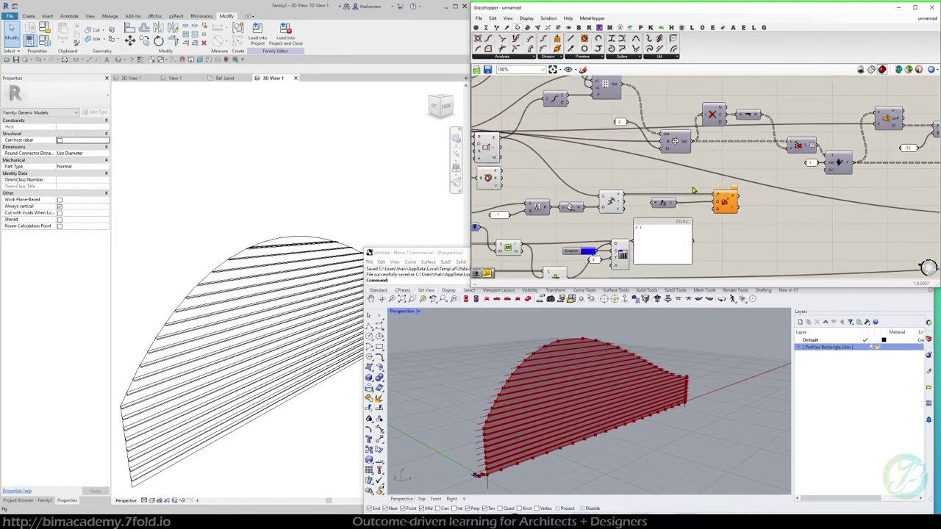
{"action": "scroll", "coordinate": [599, 188], "scroll_direction": "down", "scroll_amount": 2}
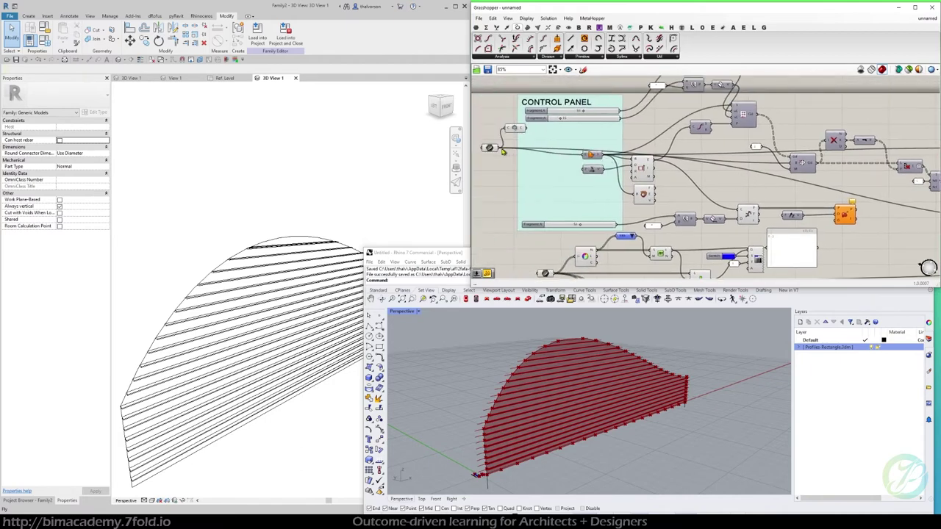
{"action": "left_click_drag", "start_coordinate": [499, 148], "coordinate": [837, 223]}
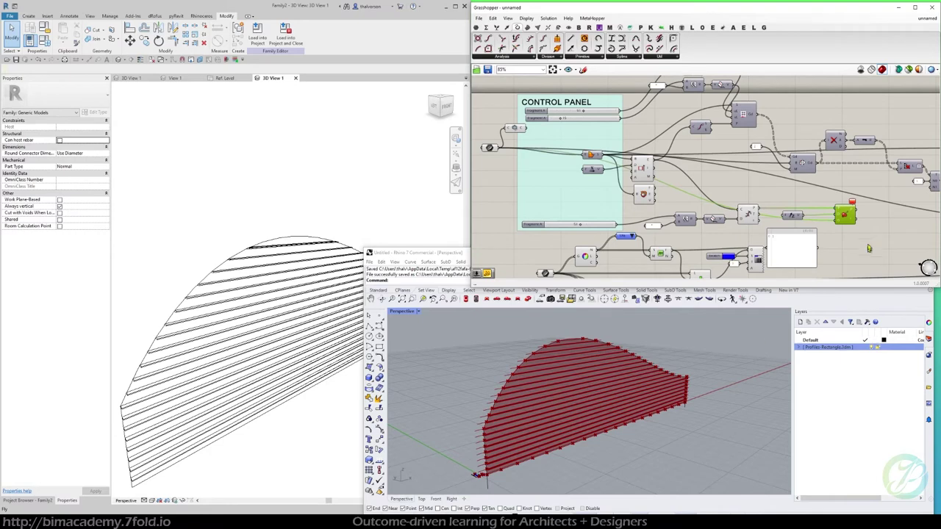
Restrict the Grasshopper preview to selected components and shift the referenced curve parameter slightly down
{"action": "left_click", "coordinate": [847, 218]}
{"action": "left_click", "coordinate": [909, 70]}
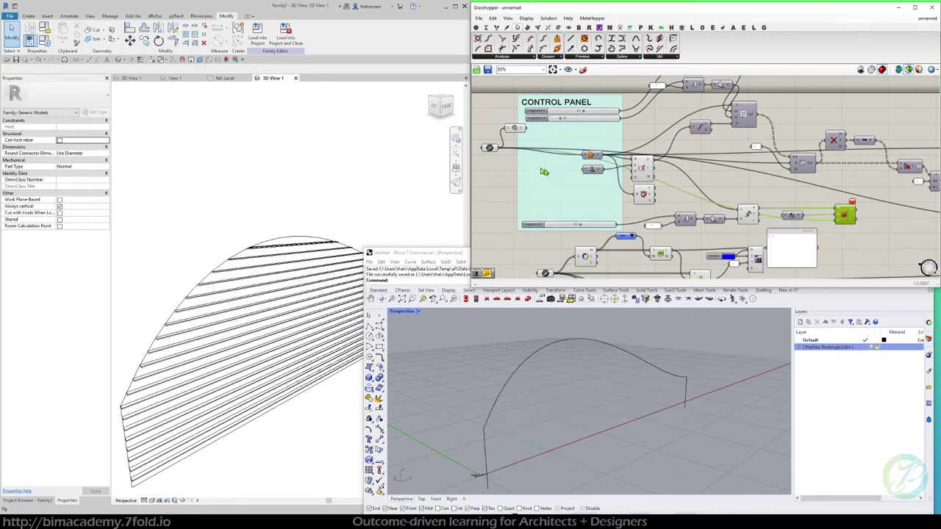
{"action": "left_click_drag", "start_coordinate": [489, 148], "coordinate": [488, 157]}
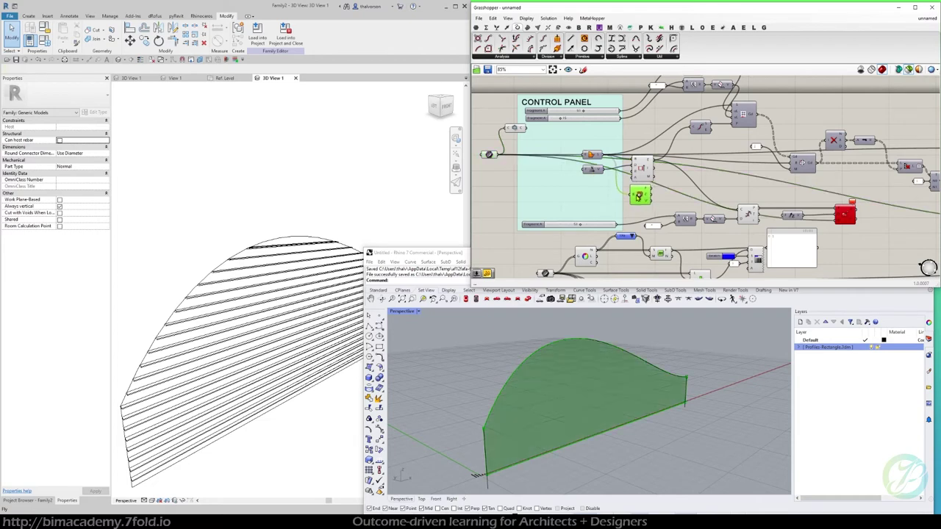
Add a List Item component, feed it the Deconstruct Brep edges, and position it above Divide Distance
{"action": "scroll", "coordinate": [647, 195], "scroll_direction": "up", "scroll_amount": 3}
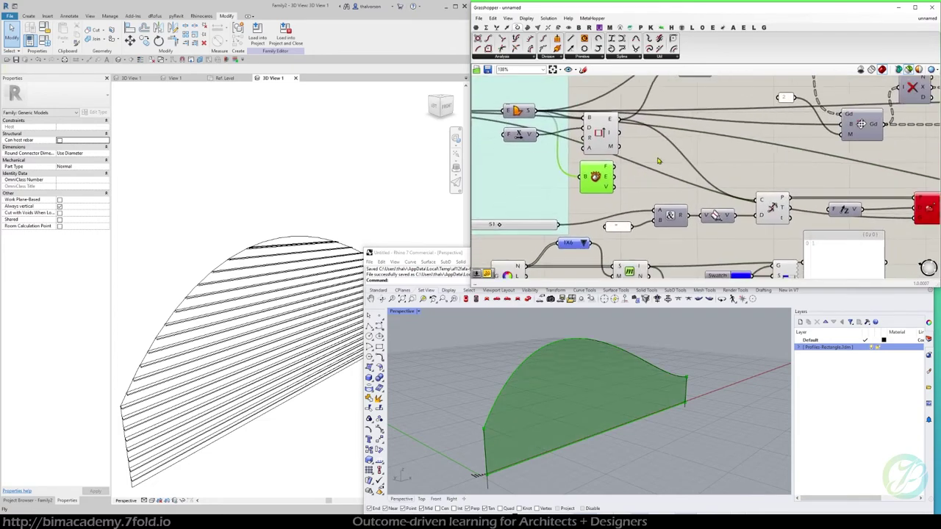
{"action": "double_click", "coordinate": [657, 153]}
{"action": "type", "text": "ITEM"}
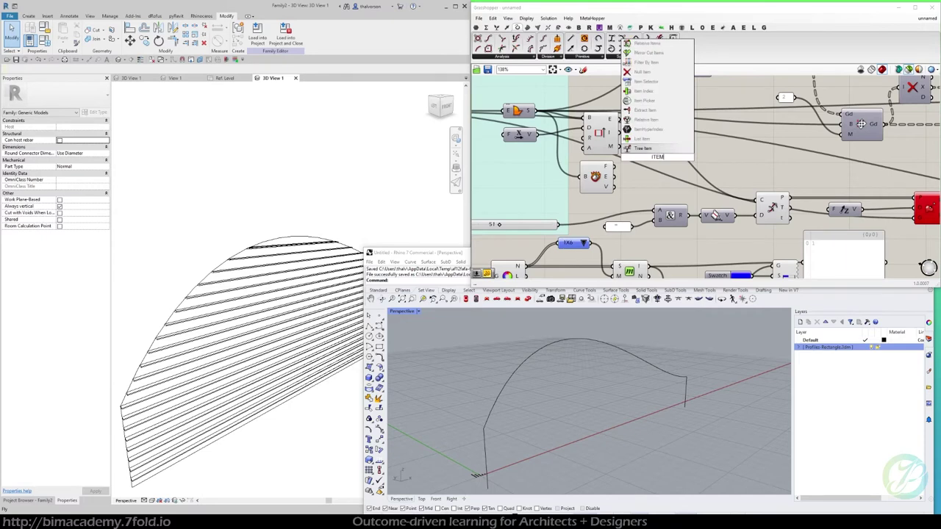
{"action": "left_click", "coordinate": [643, 138]}
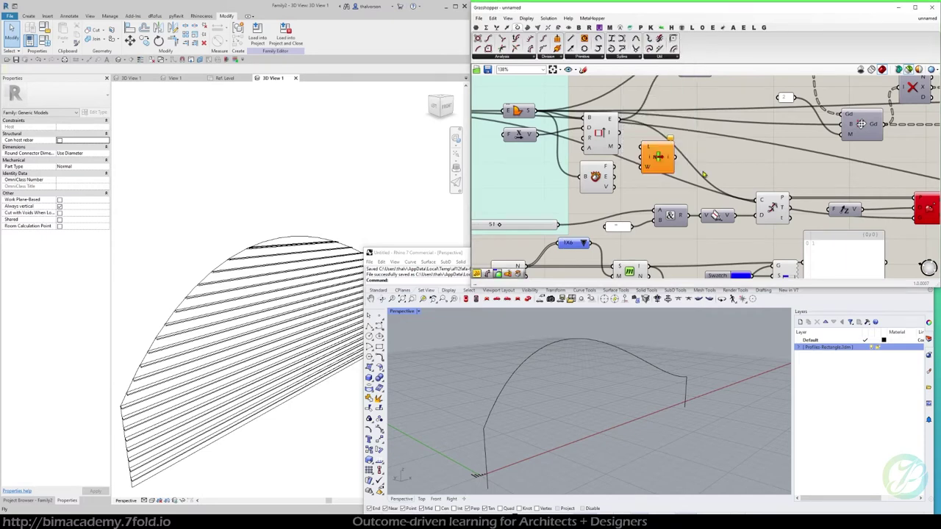
{"action": "left_click", "coordinate": [603, 180]}
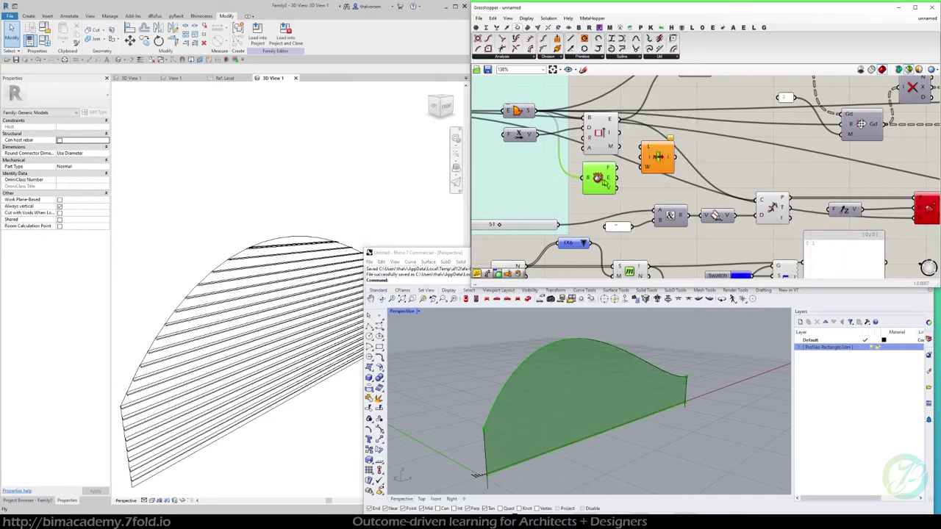
{"action": "left_click_drag", "start_coordinate": [656, 156], "coordinate": [772, 171]}
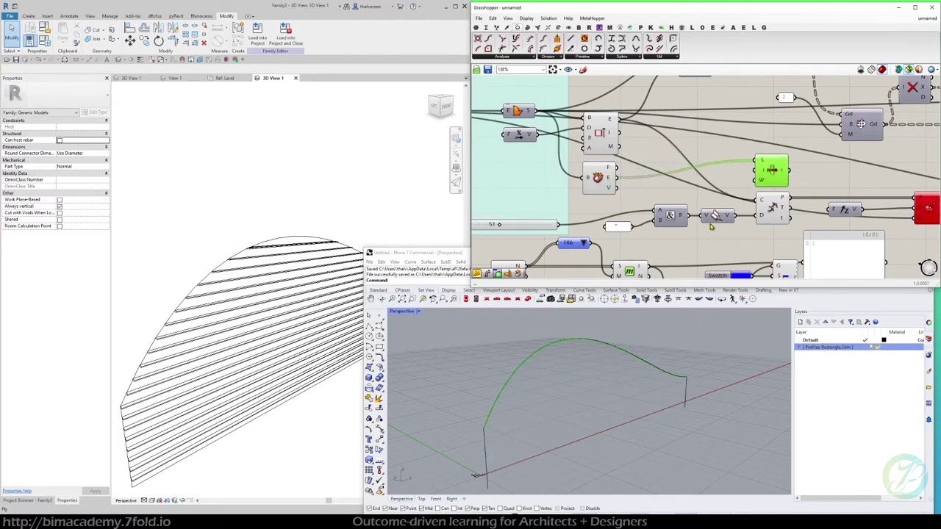
{"action": "scroll", "coordinate": [491, 421], "scroll_direction": "up", "scroll_amount": 2}
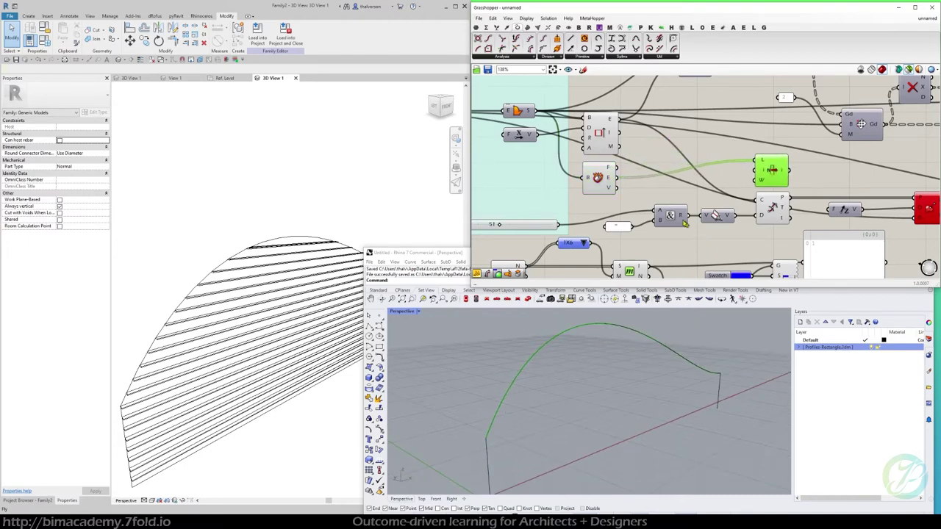
Add a number slider set to 0 and connect it to List Item's index input to pick the arched edge
{"action": "double_click", "coordinate": [701, 158]}
{"action": "type", "text": "0"}
{"action": "key", "text": "Return"}
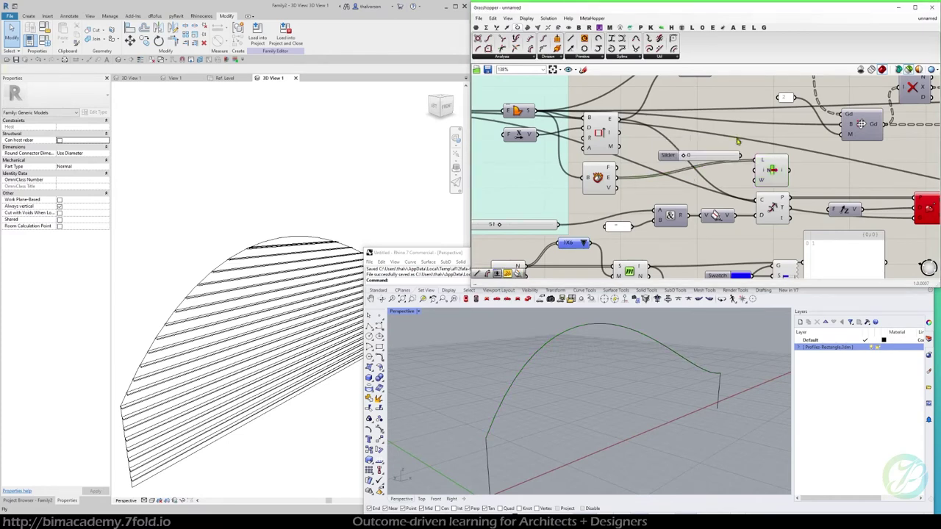
{"action": "right_click_drag", "start_coordinate": [667, 324], "coordinate": [735, 349]}
{"action": "left_click", "coordinate": [529, 438]}
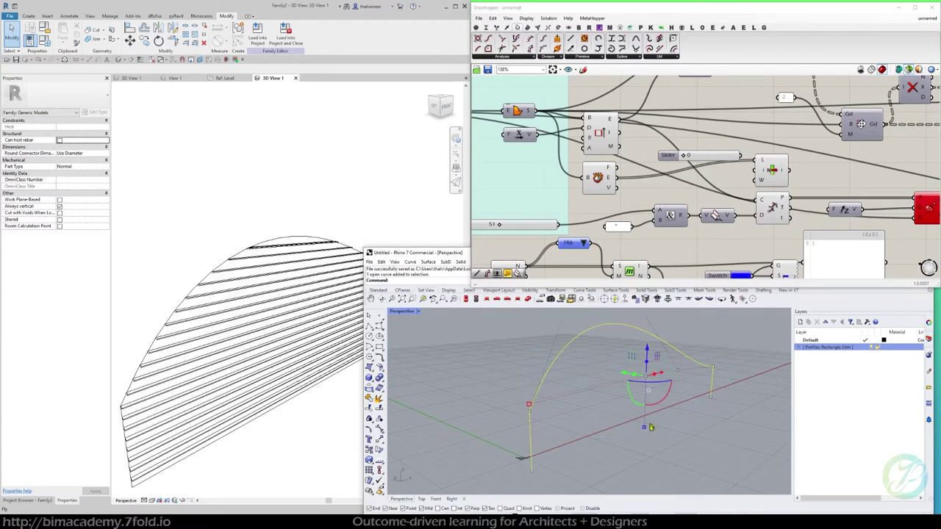
{"action": "left_click", "coordinate": [604, 474]}
{"action": "left_click_drag", "start_coordinate": [743, 159], "coordinate": [762, 171]}
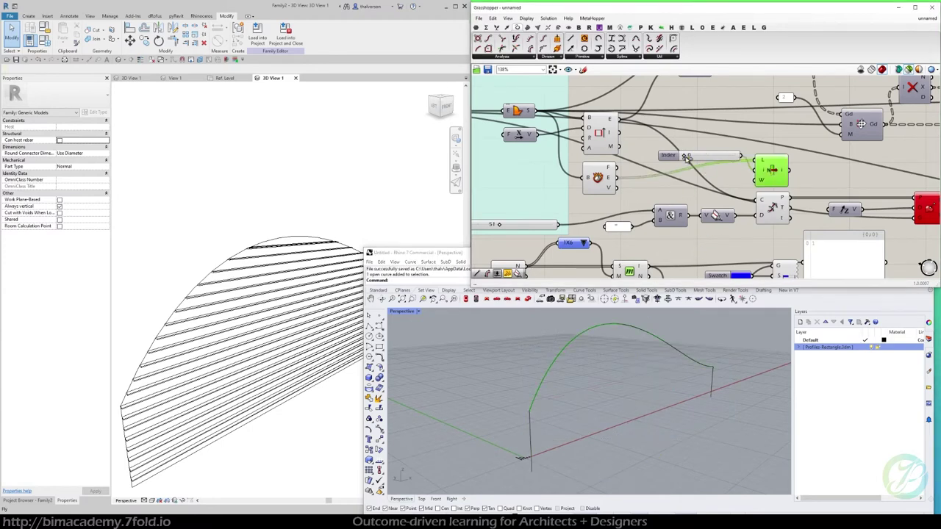
{"action": "left_click_drag", "start_coordinate": [688, 158], "coordinate": [691, 178]}
{"action": "right_click_drag", "start_coordinate": [811, 162], "coordinate": [596, 173]}
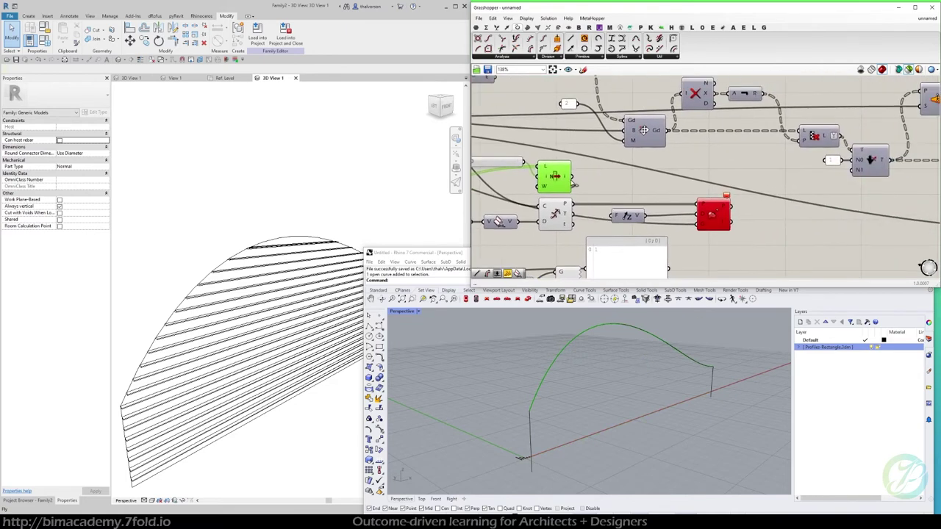
Connect the List Item output to Project Point's geometry input and preview the points projected onto the arched edge
{"action": "left_click_drag", "start_coordinate": [573, 176], "coordinate": [702, 222]}
{"action": "left_click", "coordinate": [769, 222]}
{"action": "left_click", "coordinate": [717, 215]}
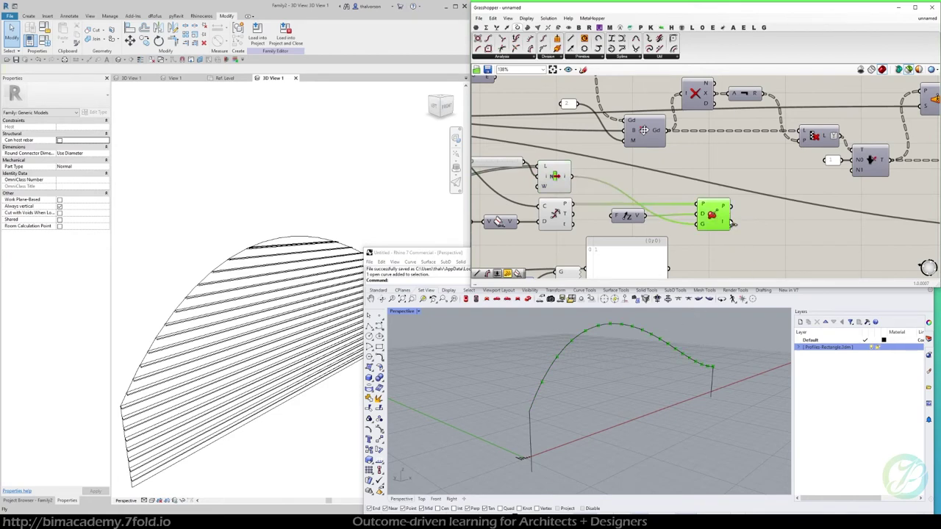
Add a panel fed by Divide Distance's points, widen it and read through the coordinate list
{"action": "scroll", "coordinate": [758, 230], "scroll_direction": "down", "scroll_amount": 2}
{"action": "right_click_drag", "start_coordinate": [758, 229], "coordinate": [703, 191]}
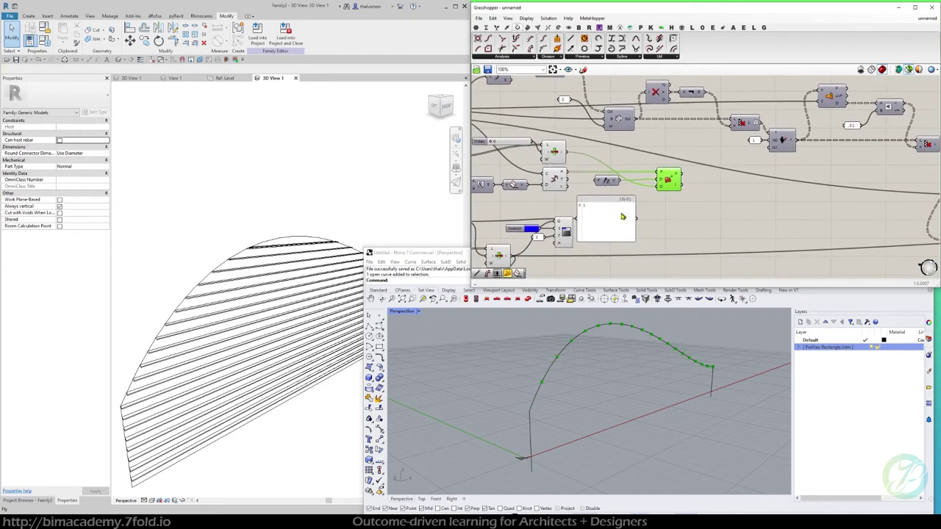
{"action": "double_click", "coordinate": [731, 197]}
{"action": "type", "text": "//"}
{"action": "key", "text": "Return"}
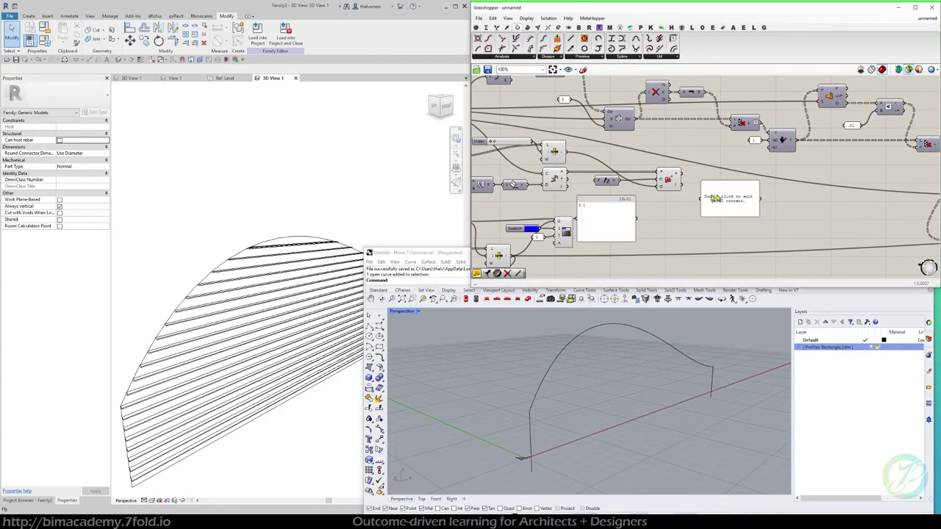
{"action": "scroll", "coordinate": [650, 198], "scroll_direction": "up", "scroll_amount": 2}
{"action": "left_click_drag", "start_coordinate": [541, 166], "coordinate": [724, 218]}
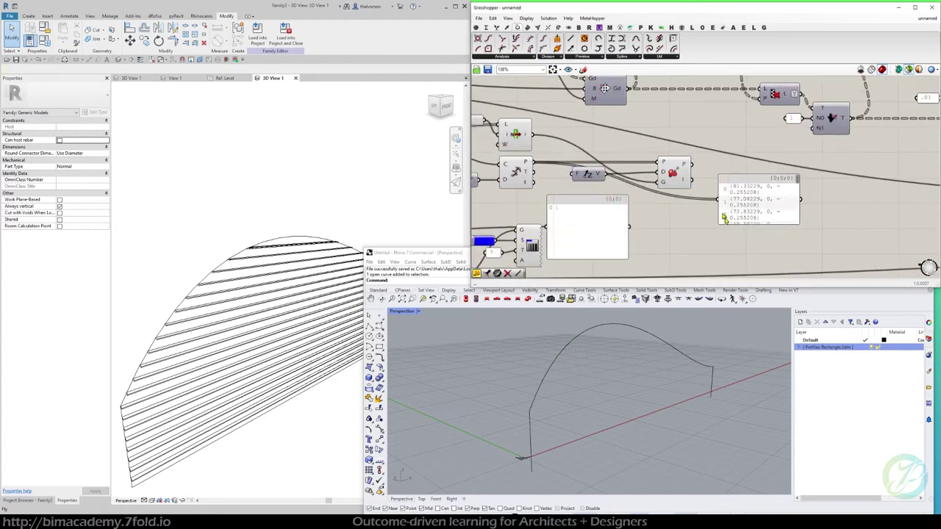
{"action": "left_click_drag", "start_coordinate": [799, 224], "coordinate": [843, 238]}
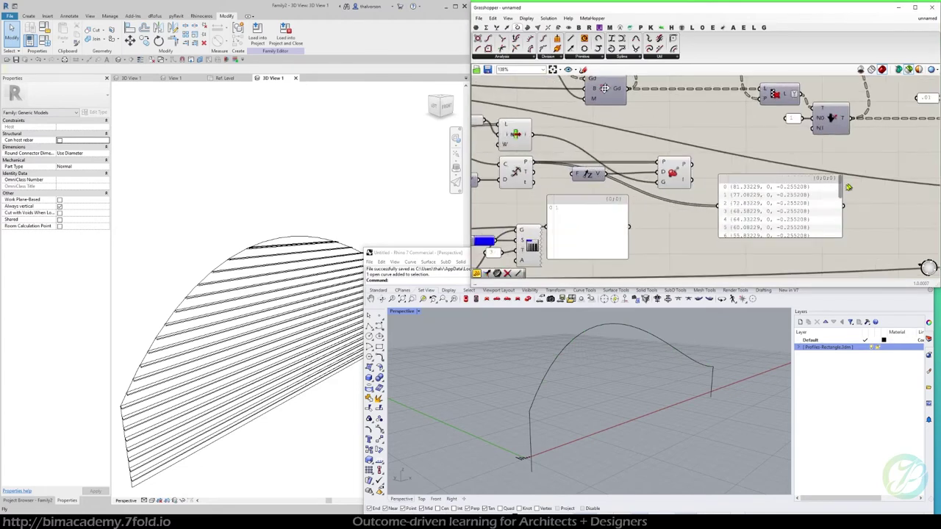
{"action": "left_click_drag", "start_coordinate": [840, 197], "coordinate": [840, 234]}
Duplicate the panel, feed the copy with Project Point's points for comparison, and shift both panels away from the components
{"action": "mouse_move", "coordinate": [763, 209]}
{"action": "left_mouse_down"}
{"action": "mouse_move", "coordinate": [704, 243]}
{"action": "mouse_move", "coordinate": [755, 217]}
{"action": "left_mouse_up"}
{"action": "left_click_drag", "start_coordinate": [693, 165], "coordinate": [712, 213]}
{"action": "scroll", "coordinate": [726, 222], "scroll_direction": "down", "scroll_amount": 2}
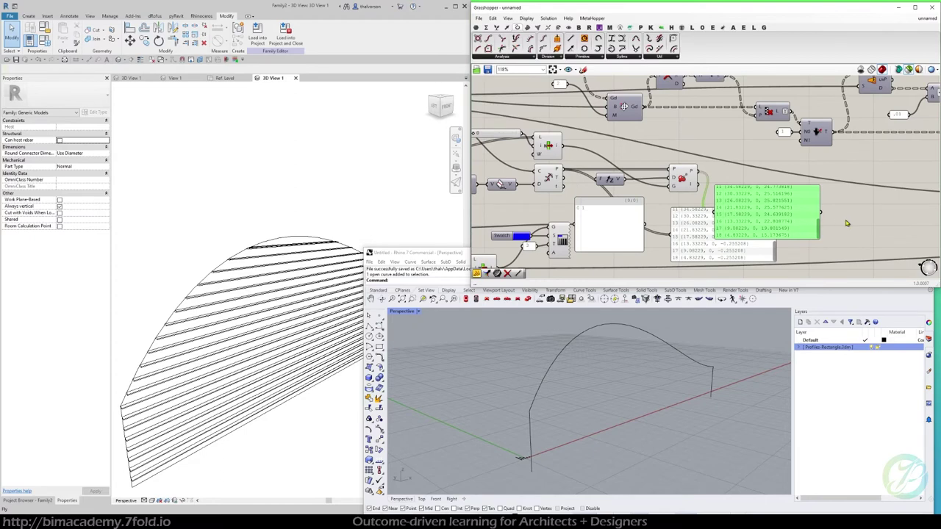
{"action": "left_click_drag", "start_coordinate": [847, 219], "coordinate": [728, 237]}
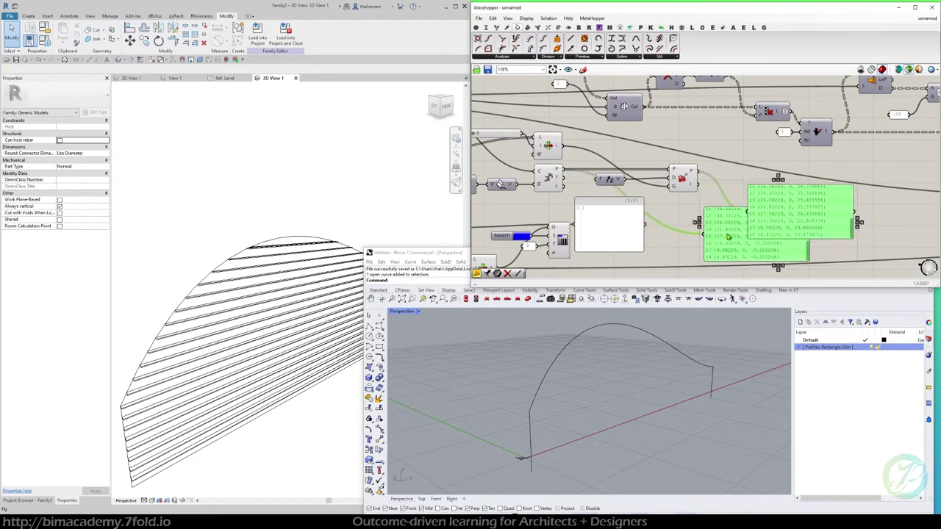
{"action": "right_click_drag", "start_coordinate": [609, 150], "coordinate": [572, 147]}
{"action": "left_click_drag", "start_coordinate": [765, 232], "coordinate": [838, 231]}
Add a Line component that runs from the Divide Distance points as start to the projected points as end
{"action": "double_click", "coordinate": [732, 187]}
{"action": "type", "text": "line"}
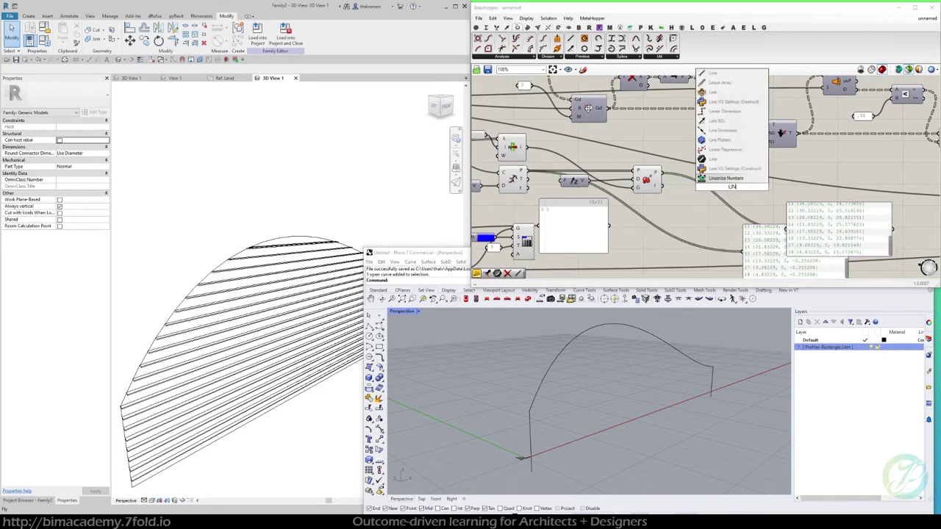
{"action": "key", "text": "Return"}
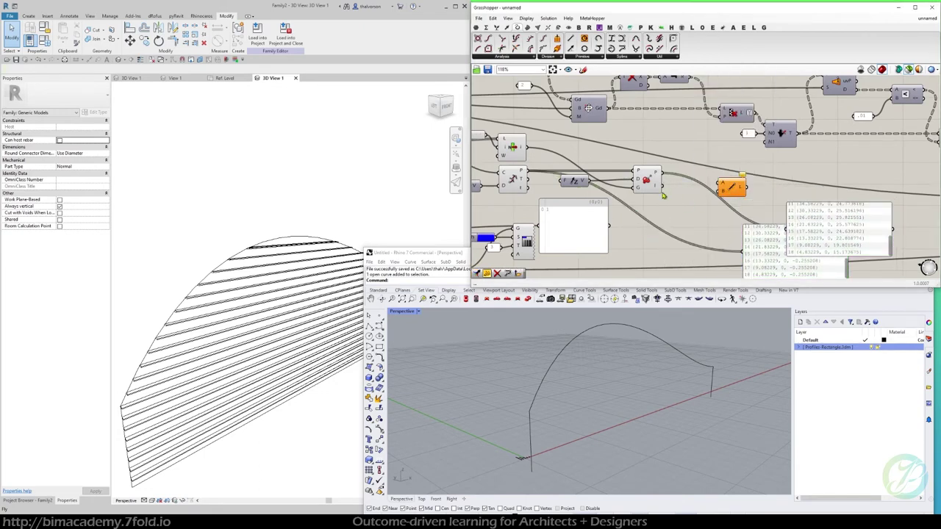
{"action": "left_click_drag", "start_coordinate": [665, 177], "coordinate": [721, 192]}
{"action": "left_click_drag", "start_coordinate": [529, 171], "coordinate": [578, 173]}
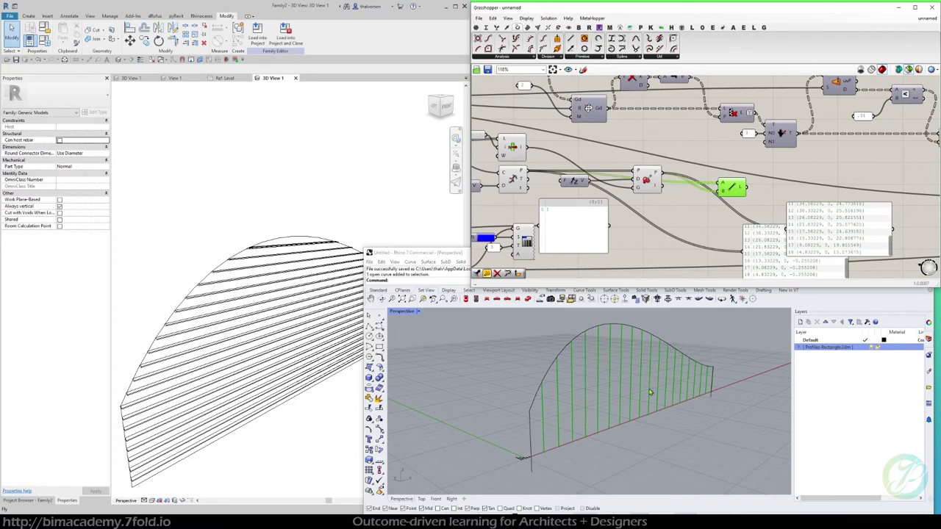
Check the vertical lines against the full definition preview, and shift the Line component down below Project Point
{"action": "left_click", "coordinate": [909, 70]}
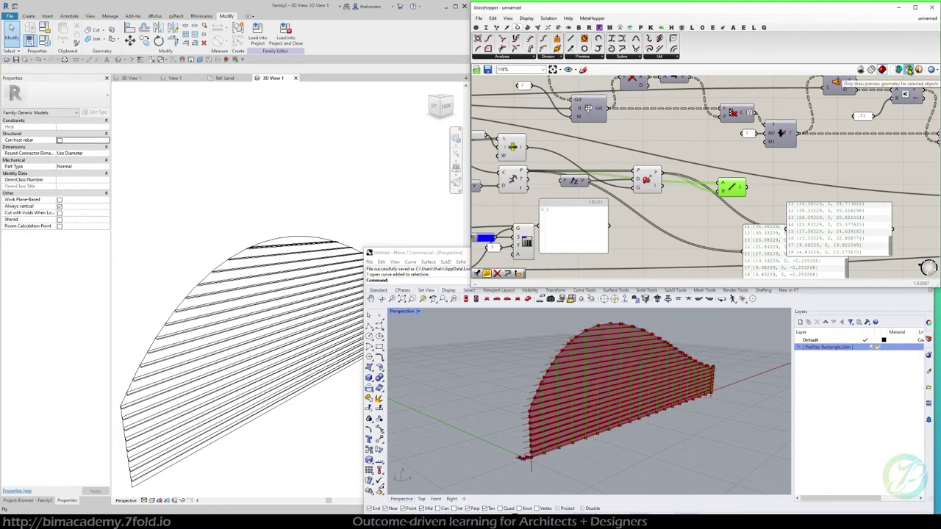
{"action": "left_click", "coordinate": [909, 69]}
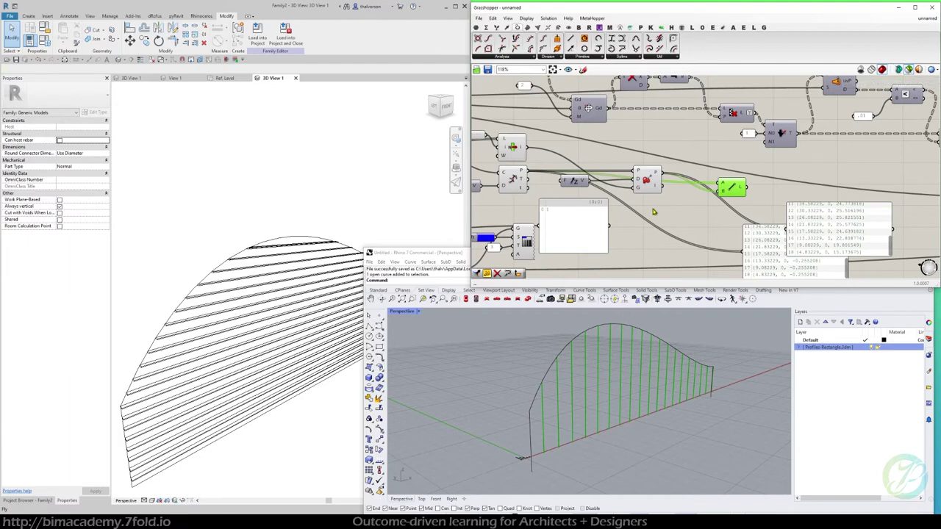
{"action": "left_click_drag", "start_coordinate": [725, 207], "coordinate": [705, 233]}
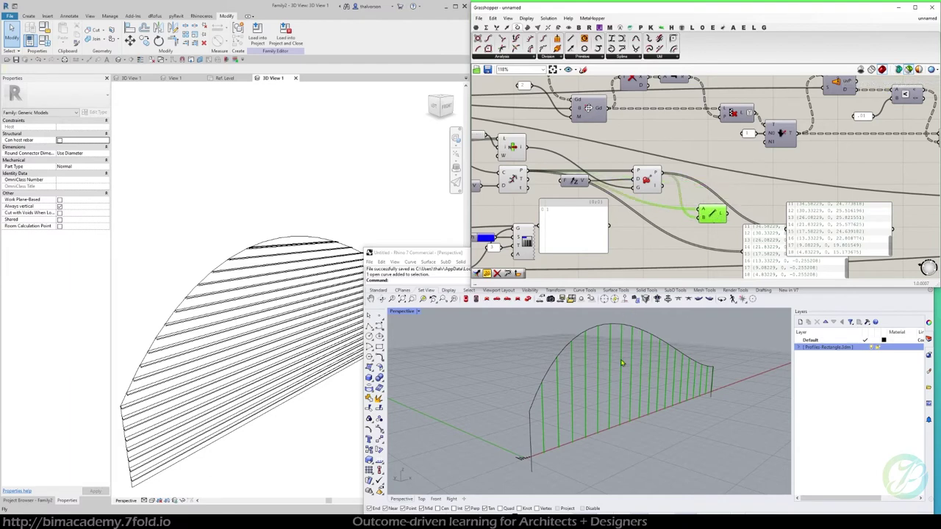
Add a Graft Tree component and insert it between Divide Distance's points output and all its downstream connections
{"action": "right_click_drag", "start_coordinate": [639, 241], "coordinate": [653, 236]}
{"action": "double_click", "coordinate": [653, 239]}
{"action": "type", "text": "GRAF"}
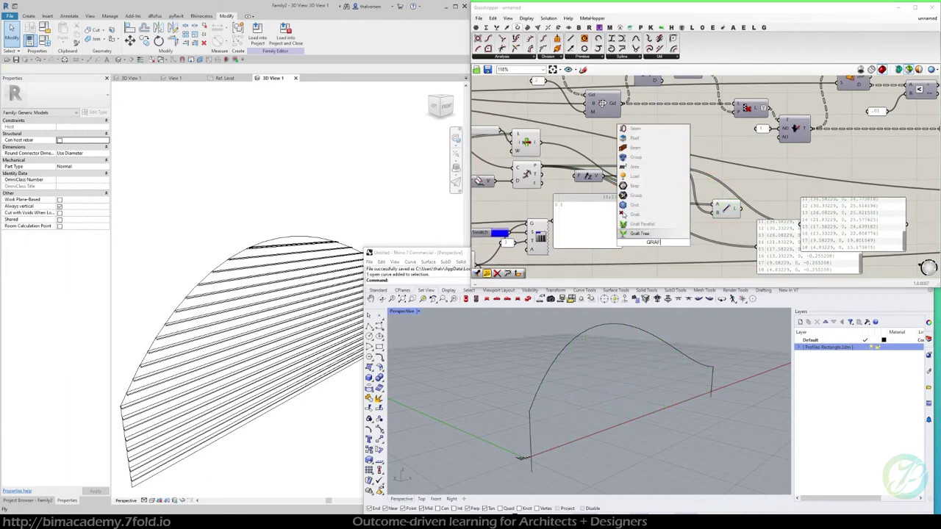
{"action": "left_click", "coordinate": [640, 234]}
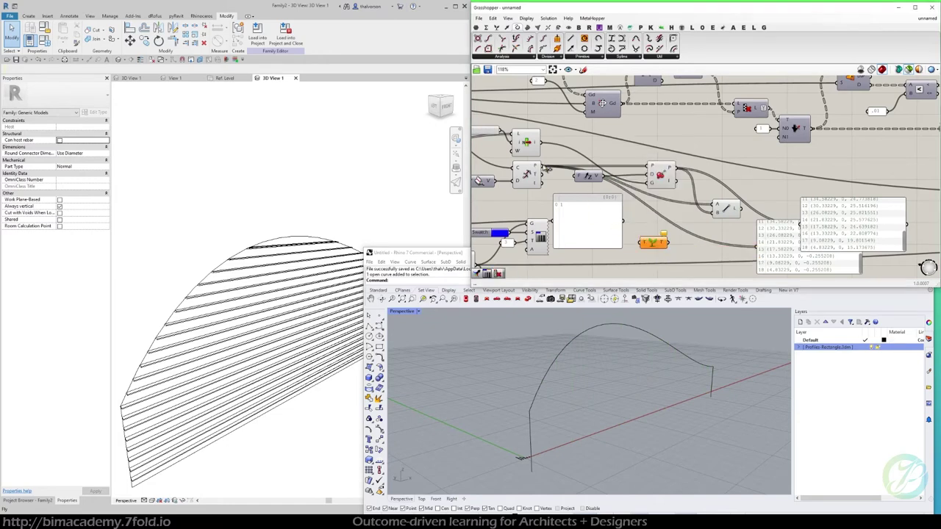
{"action": "mouse_move", "coordinate": [545, 167]}
{"action": "left_mouse_down", "text": "ctrl+shift"}
{"action": "mouse_move", "coordinate": [674, 230]}
{"action": "mouse_move", "coordinate": [669, 244]}
{"action": "mouse_move", "coordinate": [547, 176]}
{"action": "left_mouse_up", "text": "ctrl+shift"}
{"action": "left_click_drag", "start_coordinate": [587, 178], "coordinate": [559, 165]}
{"action": "right_click_drag", "start_coordinate": [760, 202], "coordinate": [708, 181]}
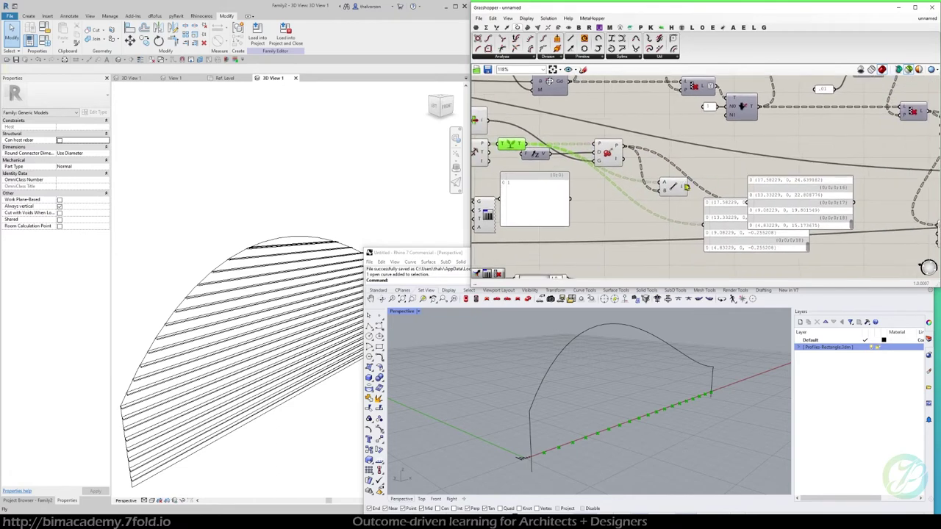
Inspect the grafted lines by feeding the Line output into the upper panel, and nudge the Line component slightly up
{"action": "left_click_drag", "start_coordinate": [689, 190], "coordinate": [748, 202]}
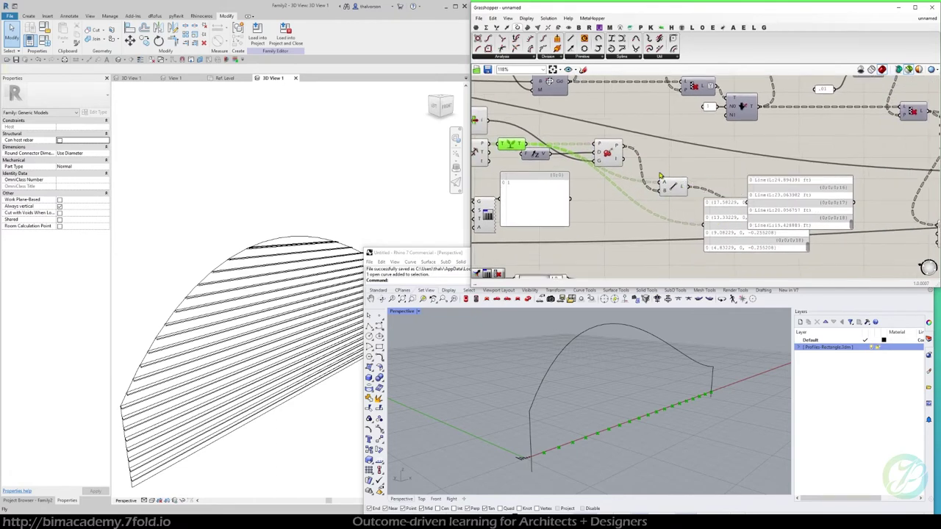
{"action": "left_click", "coordinate": [672, 190]}
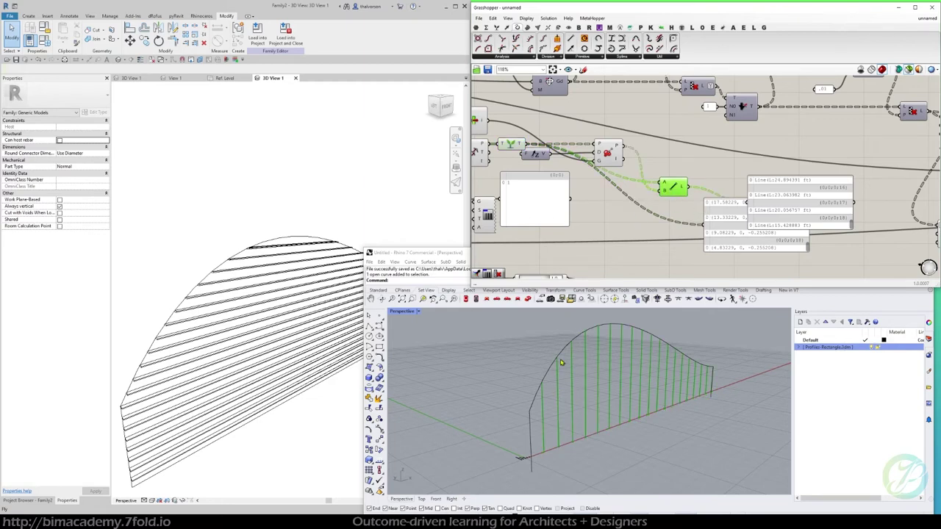
{"action": "left_click_drag", "start_coordinate": [675, 193], "coordinate": [669, 186]}
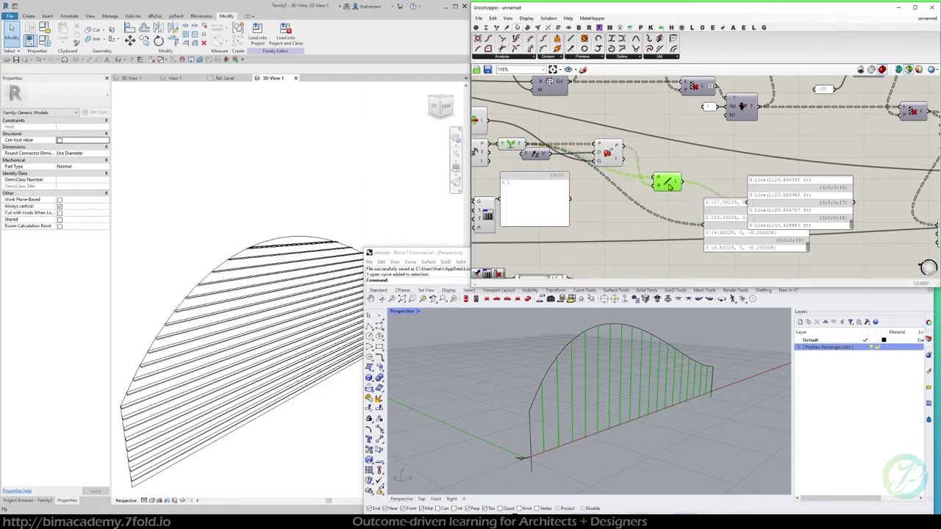
Delete both coordinate panels and preview the Line component on its own
{"action": "left_click_drag", "start_coordinate": [867, 178], "coordinate": [747, 237]}
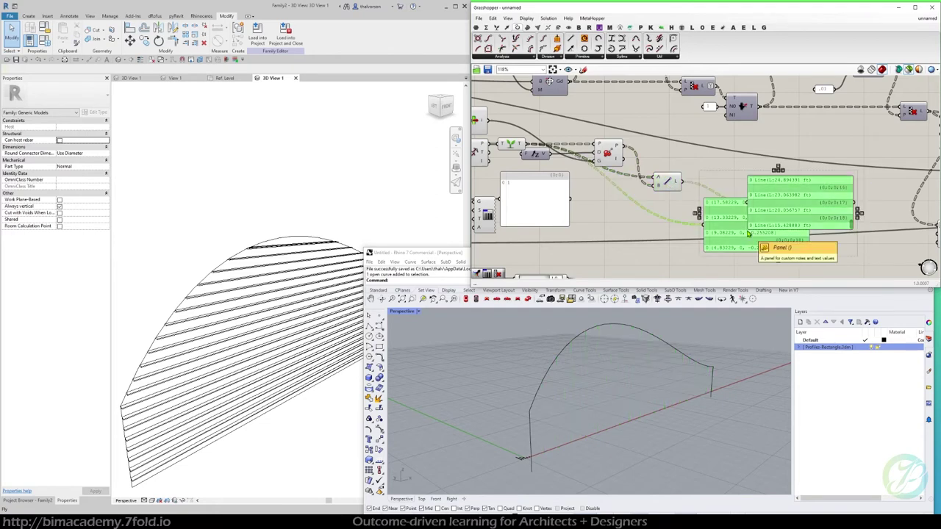
{"action": "key", "text": "Delete"}
{"action": "left_click", "coordinate": [669, 187]}
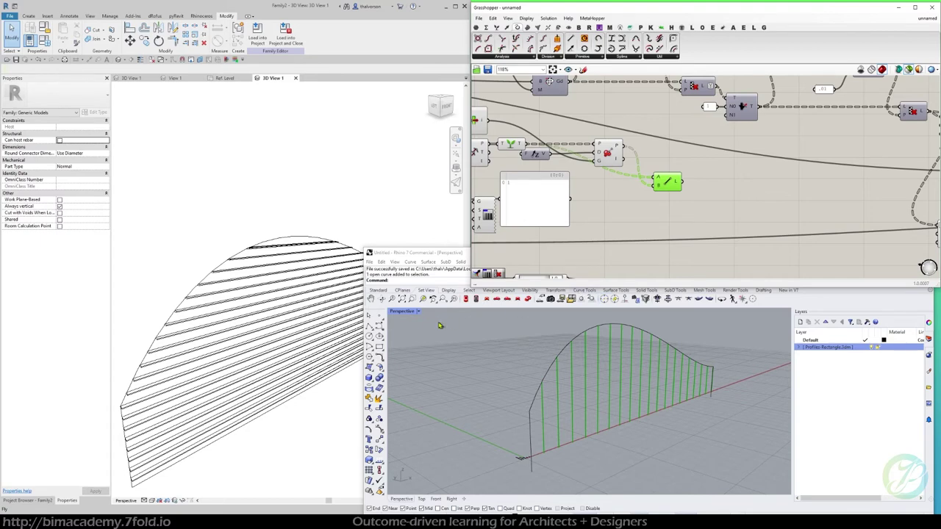
Add an Orient transform component to the canvas beside the Line component
{"action": "scroll", "coordinate": [675, 204], "scroll_direction": "down", "scroll_amount": 3}
{"action": "scroll", "coordinate": [675, 203], "scroll_direction": "up", "scroll_amount": 2}
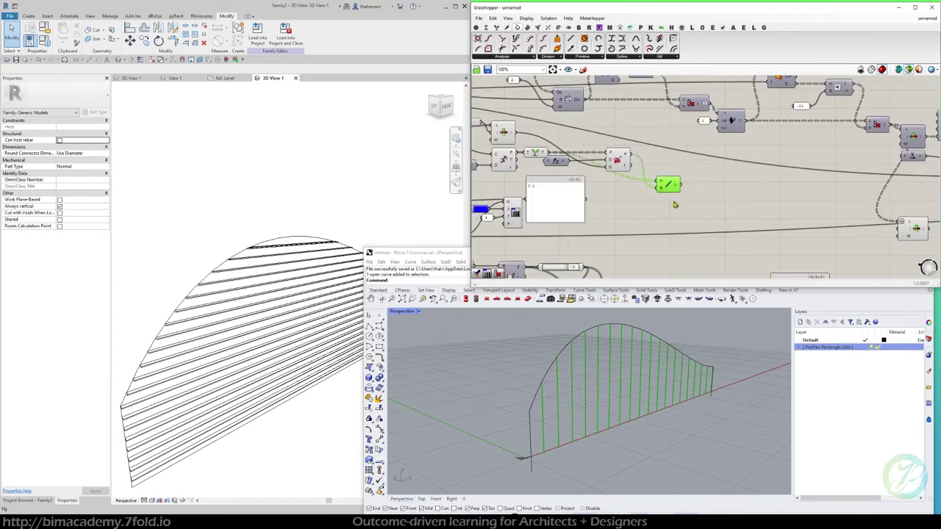
{"action": "right_click_drag", "start_coordinate": [675, 203], "coordinate": [625, 200]}
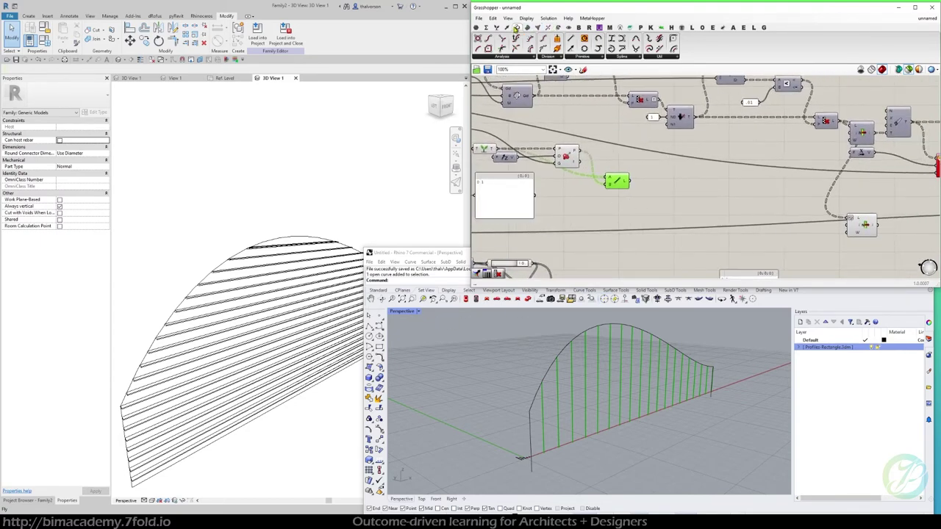
{"action": "left_click", "coordinate": [558, 27]}
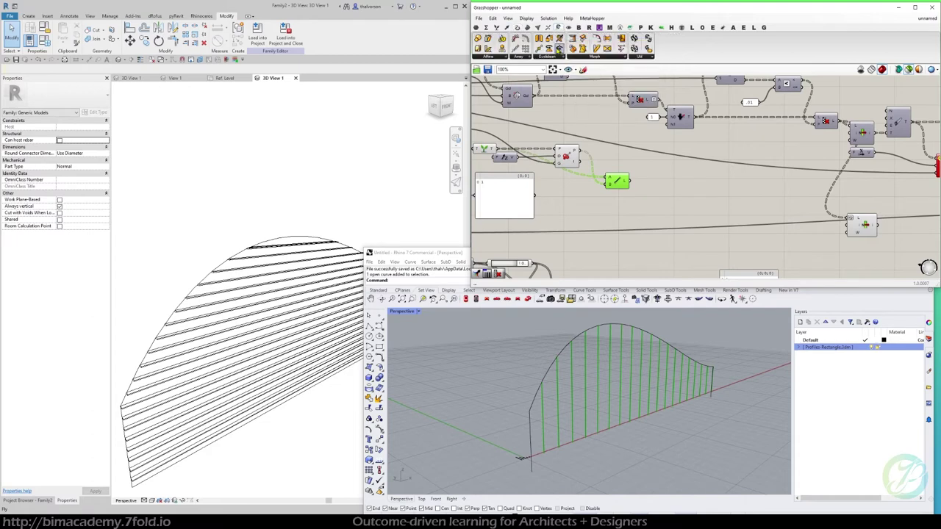
{"action": "left_click_drag", "start_coordinate": [561, 49], "coordinate": [691, 186]}
{"action": "scroll", "coordinate": [693, 191], "scroll_direction": "up", "scroll_amount": 3}
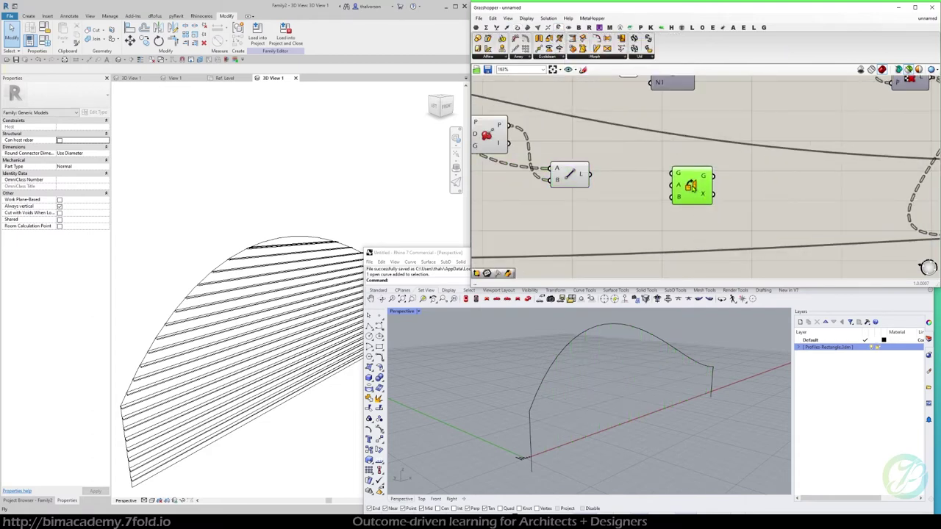
Move the Orient component down next to the plane component at the end of the lowest profile branch
{"action": "scroll", "coordinate": [691, 186], "scroll_direction": "down", "scroll_amount": 4}
{"action": "right_click_drag", "start_coordinate": [689, 184], "coordinate": [660, 92]}
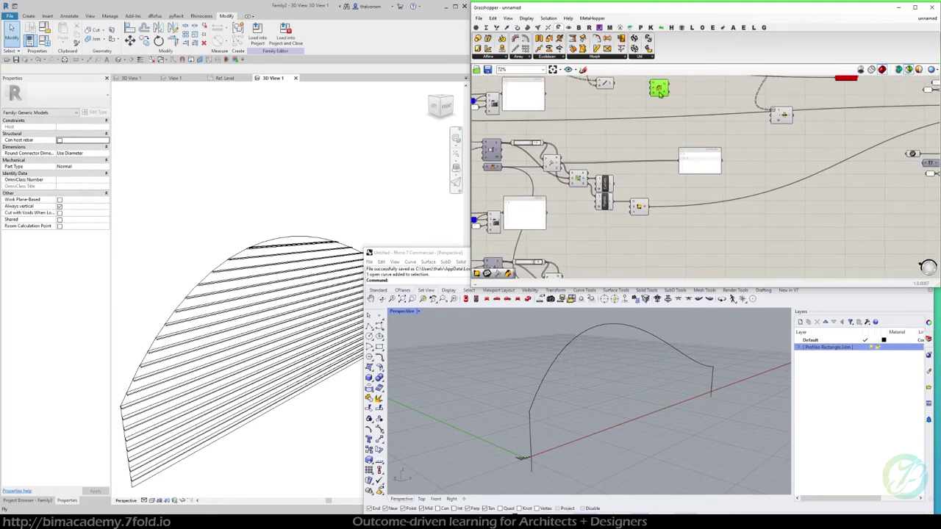
{"action": "scroll", "coordinate": [664, 95], "scroll_direction": "down", "scroll_amount": 4}
{"action": "left_click_drag", "start_coordinate": [660, 94], "coordinate": [646, 238]}
{"action": "scroll", "coordinate": [679, 207], "scroll_direction": "down", "scroll_amount": 1}
{"action": "scroll", "coordinate": [680, 207], "scroll_direction": "up", "scroll_amount": 5}
{"action": "scroll", "coordinate": [671, 214], "scroll_direction": "up", "scroll_amount": 4}
{"action": "right_click_drag", "start_coordinate": [594, 199], "coordinate": [719, 204]}
{"action": "scroll", "coordinate": [716, 205], "scroll_direction": "down", "scroll_amount": 4}
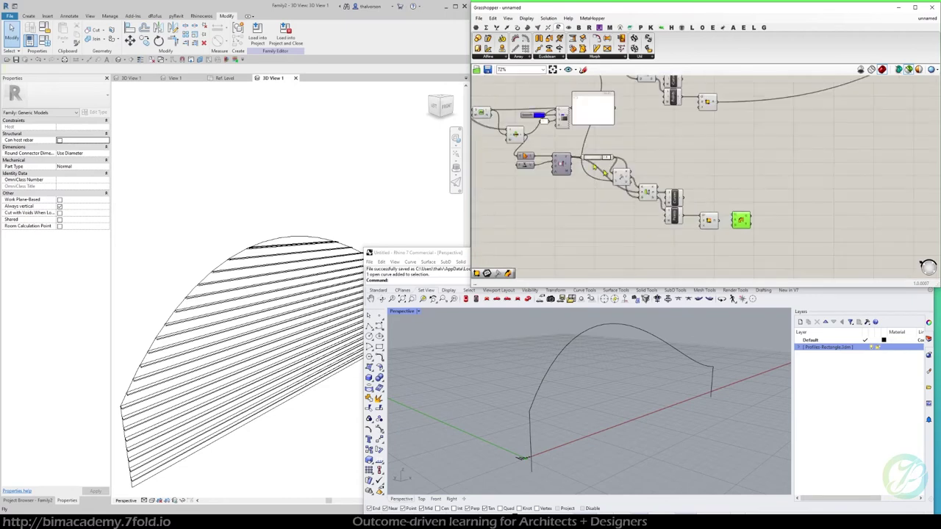
{"action": "right_click_drag", "start_coordinate": [530, 118], "coordinate": [610, 166]}
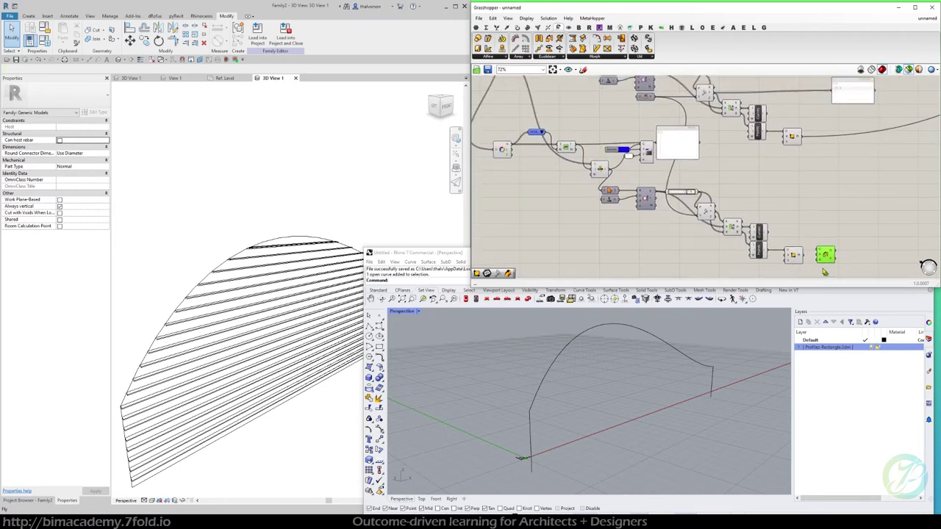
Connect the lowest branch's plane output to Orient's source plane input A
{"action": "scroll", "coordinate": [823, 272], "scroll_direction": "up", "scroll_amount": 2}
{"action": "left_click", "coordinate": [800, 262]}
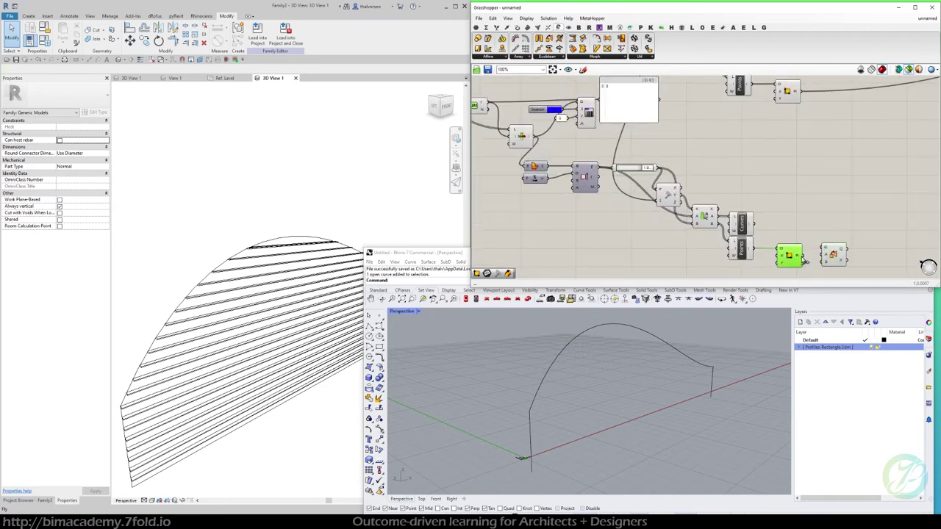
{"action": "left_click", "coordinate": [834, 253]}
{"action": "scroll", "coordinate": [823, 246], "scroll_direction": "down", "scroll_amount": 2}
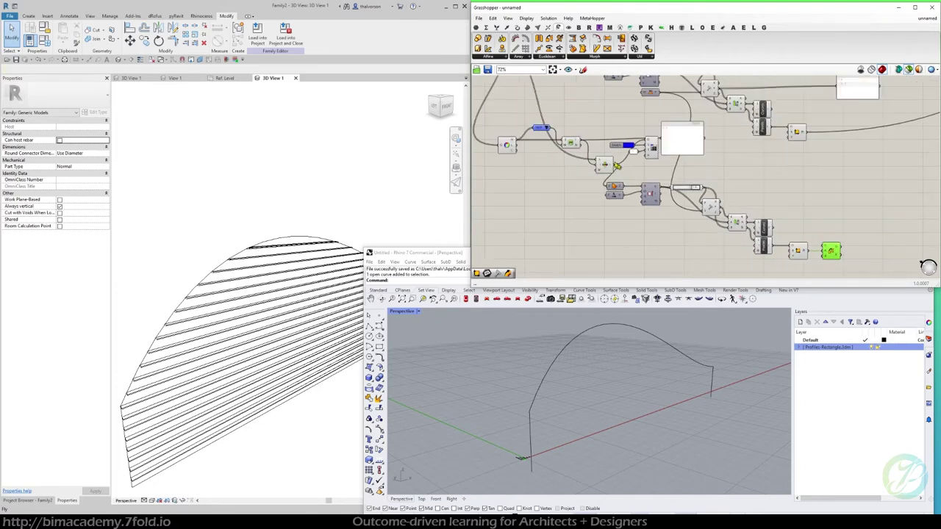
Preview the rectangle profile picked by the lower branch's List Item and connect it to Orient's geometry input
{"action": "left_click", "coordinate": [603, 168]}
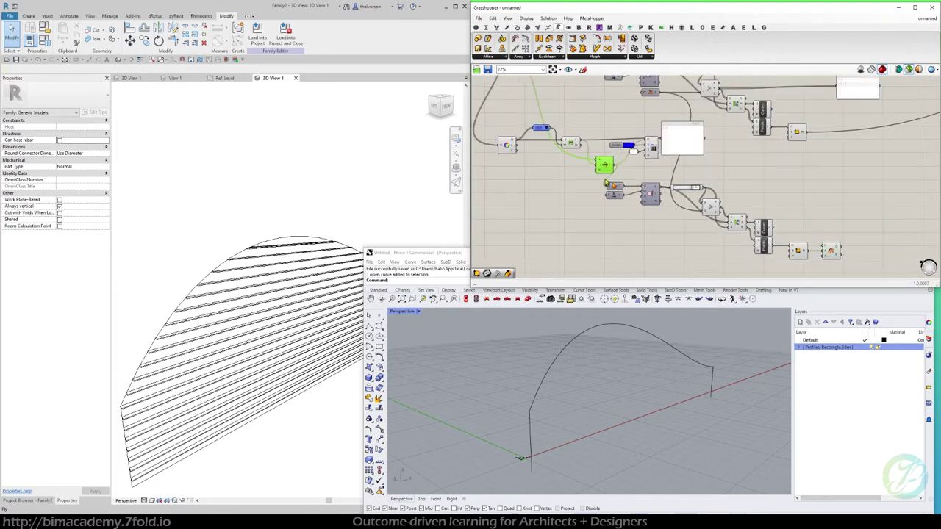
{"action": "right_click_drag", "start_coordinate": [564, 443], "coordinate": [576, 405]}
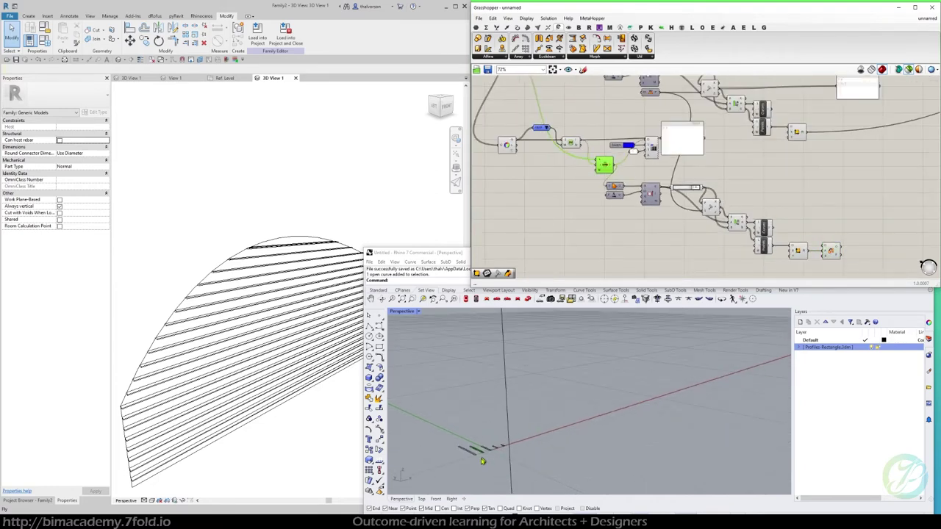
{"action": "scroll", "coordinate": [482, 461], "scroll_direction": "up", "scroll_amount": 3}
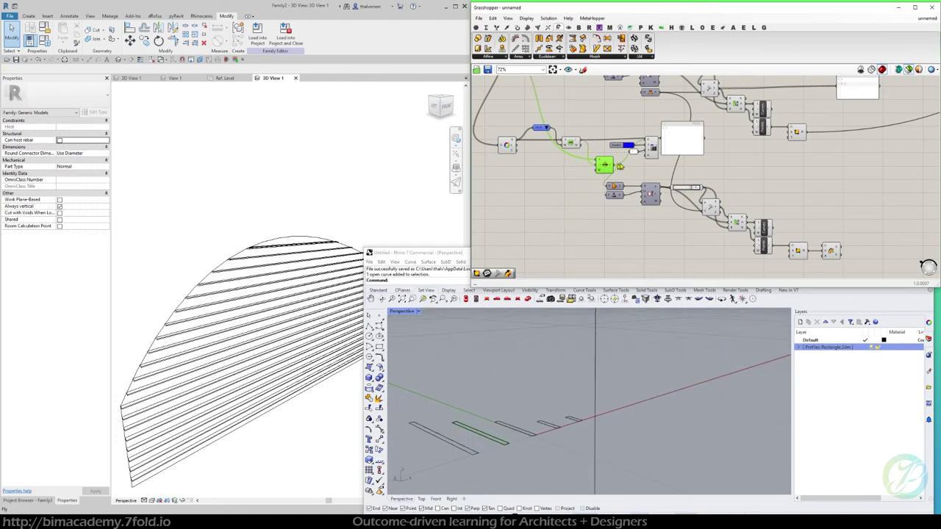
{"action": "left_click_drag", "start_coordinate": [614, 166], "coordinate": [824, 247]}
Move the wired Orient component back up the canvas, placing it just after the Line component
{"action": "right_click_drag", "start_coordinate": [848, 233], "coordinate": [675, 235]}
{"action": "left_click", "coordinate": [655, 254]}
{"action": "scroll", "coordinate": [658, 255], "scroll_direction": "down", "scroll_amount": 4}
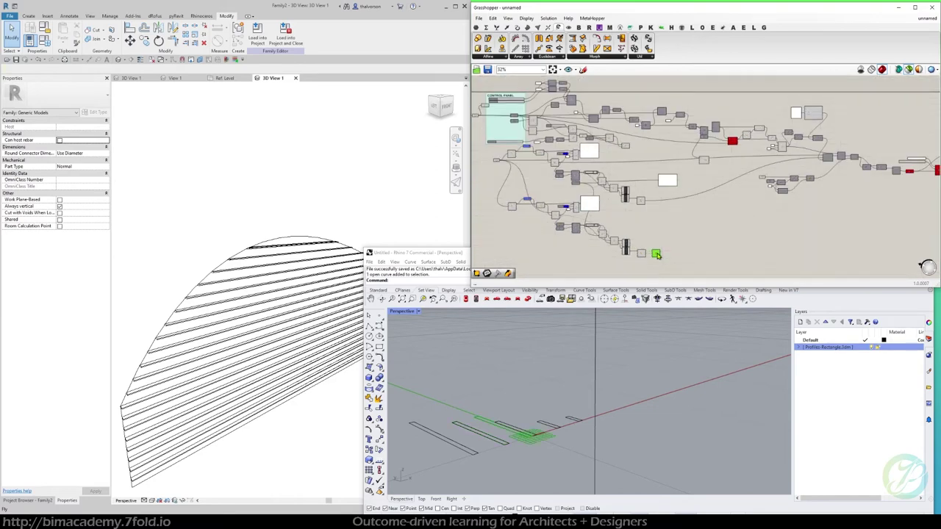
{"action": "left_click_drag", "start_coordinate": [659, 255], "coordinate": [662, 162]}
{"action": "scroll", "coordinate": [661, 151], "scroll_direction": "up", "scroll_amount": 4}
{"action": "right_click_drag", "start_coordinate": [607, 142], "coordinate": [517, 177]}
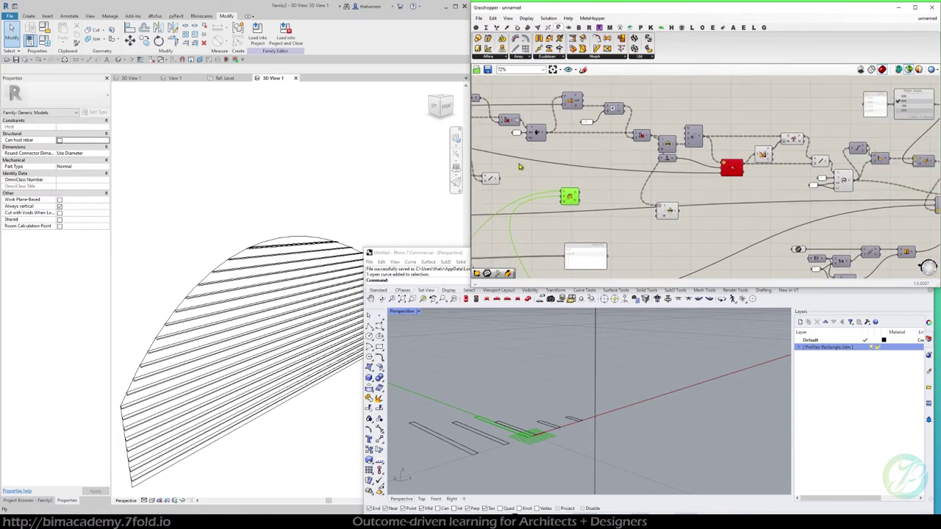
Move Orient to clear space at the end of the definition and mark its target plane input B as principal
{"action": "scroll", "coordinate": [522, 168], "scroll_direction": "down", "scroll_amount": 1}
{"action": "scroll", "coordinate": [774, 169], "scroll_direction": "up", "scroll_amount": 2}
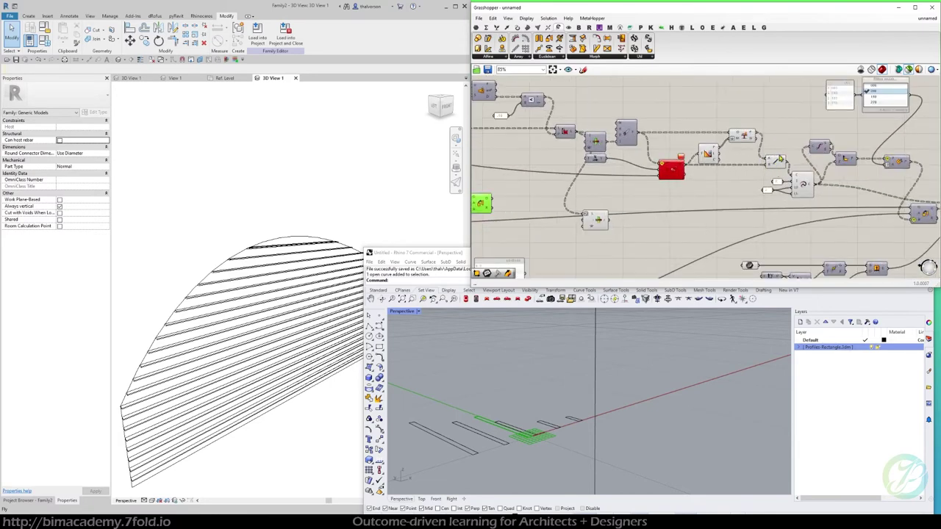
{"action": "scroll", "coordinate": [778, 159], "scroll_direction": "down", "scroll_amount": 4}
{"action": "scroll", "coordinate": [619, 172], "scroll_direction": "down", "scroll_amount": 4}
{"action": "left_click_drag", "start_coordinate": [618, 179], "coordinate": [684, 216]}
{"action": "scroll", "coordinate": [777, 232], "scroll_direction": "up", "scroll_amount": 5}
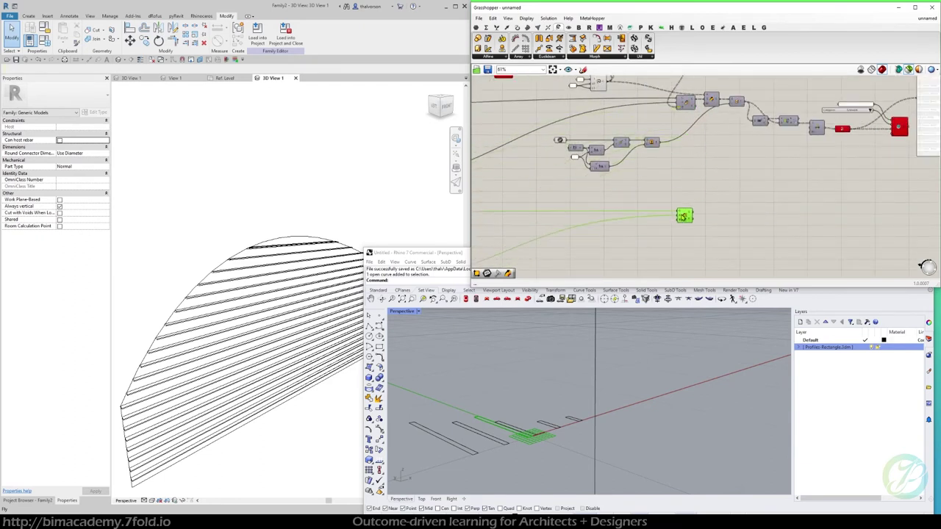
{"action": "scroll", "coordinate": [683, 216], "scroll_direction": "up", "scroll_amount": 3}
{"action": "right_click", "coordinate": [679, 221]}
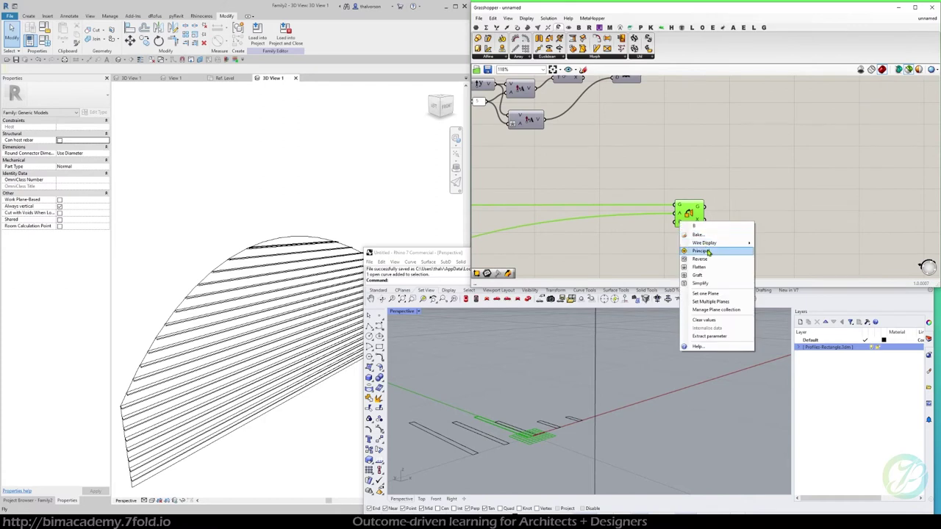
{"action": "left_click", "coordinate": [703, 250]}
Move the vertical-line branch's Line and Project Point components across the canvas to just below the upper projection branch
{"action": "scroll", "coordinate": [731, 193], "scroll_direction": "down", "scroll_amount": 3}
{"action": "right_click_drag", "start_coordinate": [714, 145], "coordinate": [715, 194]}
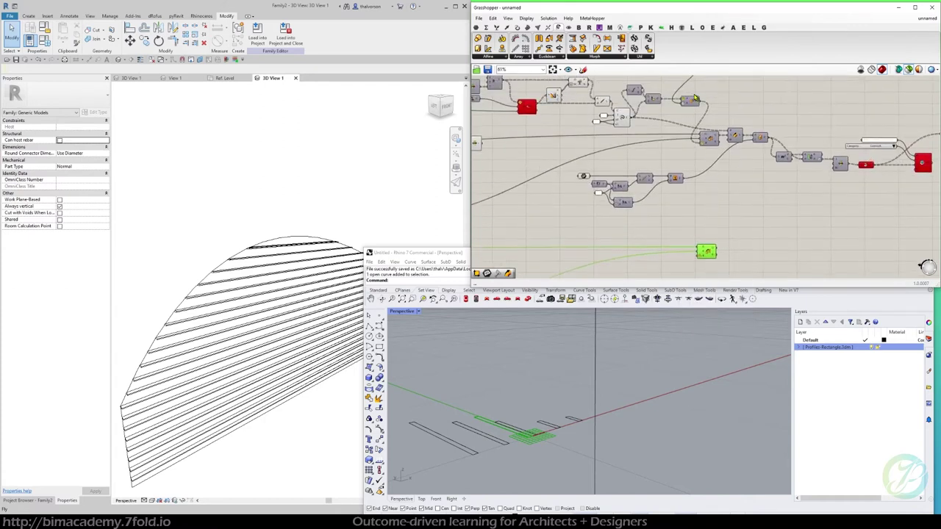
{"action": "right_click_drag", "start_coordinate": [619, 118], "coordinate": [707, 172]}
{"action": "right_click_drag", "start_coordinate": [504, 167], "coordinate": [624, 148]}
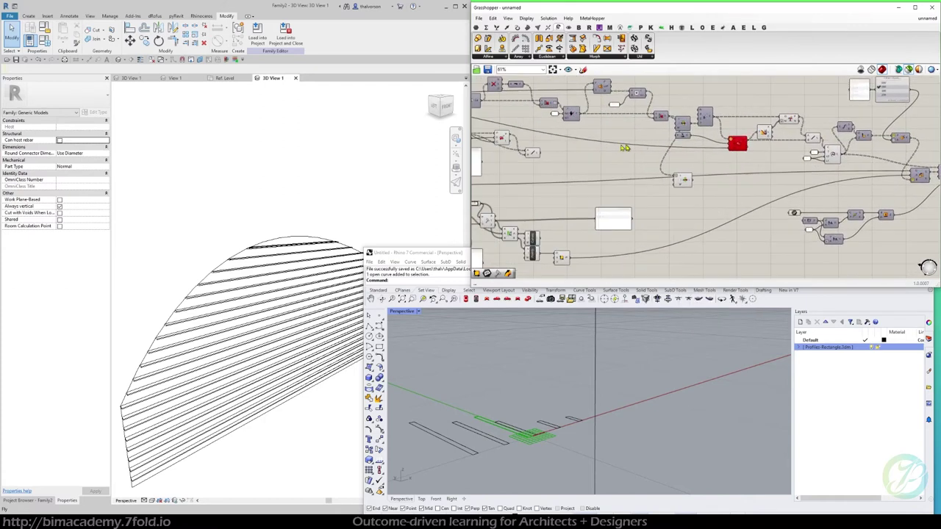
{"action": "left_click_drag", "start_coordinate": [528, 156], "coordinate": [562, 150]}
{"action": "right_click_drag", "start_coordinate": [566, 153], "coordinate": [664, 157]}
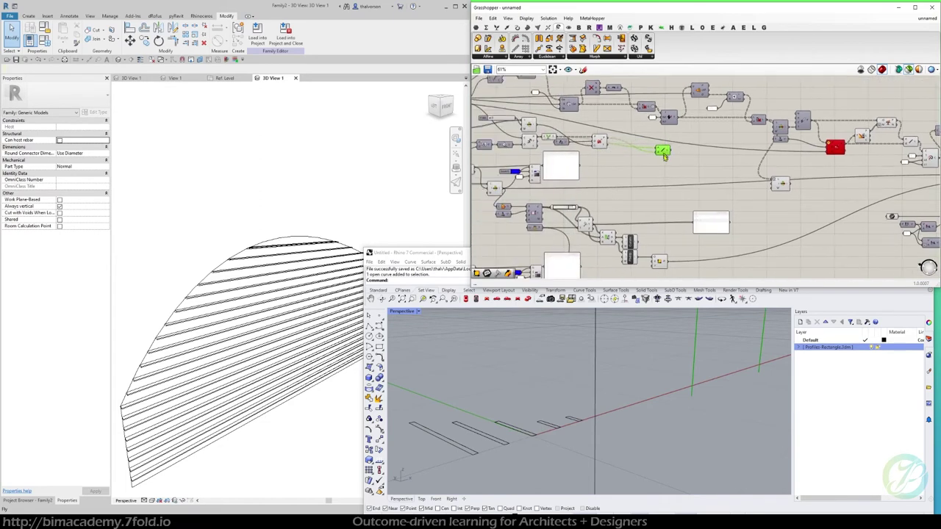
{"action": "left_click_drag", "start_coordinate": [666, 161], "coordinate": [753, 189]}
{"action": "scroll", "coordinate": [616, 142], "scroll_direction": "down", "scroll_amount": 2}
{"action": "scroll", "coordinate": [764, 153], "scroll_direction": "up", "scroll_amount": 3}
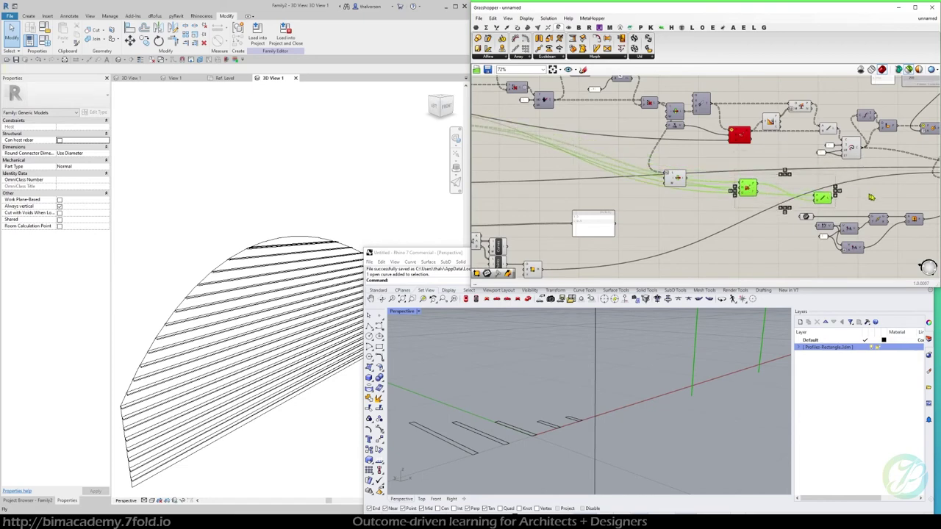
{"action": "left_click", "coordinate": [891, 197]}
Place the lower Line closer to Project Point and delete the leftover List Item beside them
{"action": "scroll", "coordinate": [829, 148], "scroll_direction": "up", "scroll_amount": 3}
{"action": "right_click_drag", "start_coordinate": [830, 148], "coordinate": [745, 161]}
{"action": "left_click_drag", "start_coordinate": [740, 249], "coordinate": [709, 221]}
{"action": "left_click_drag", "start_coordinate": [496, 211], "coordinate": [536, 182]}
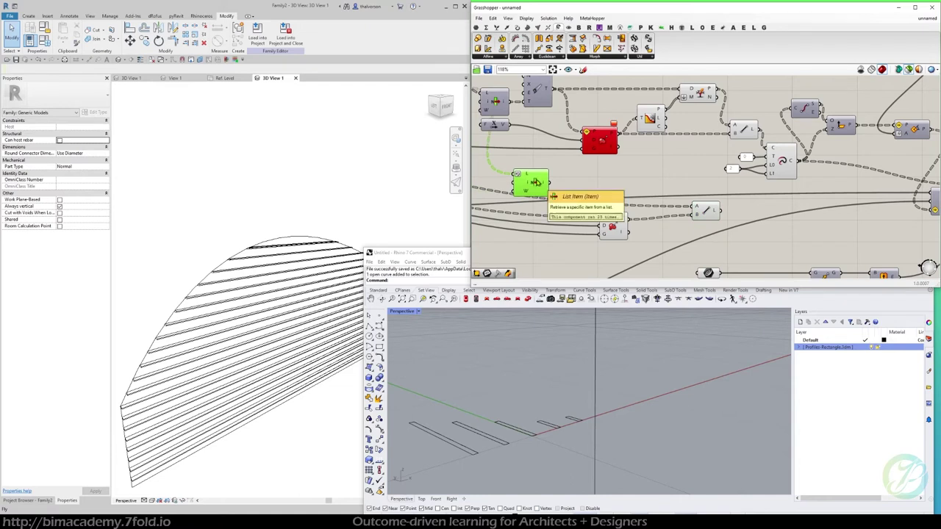
{"action": "key", "text": "Delete"}
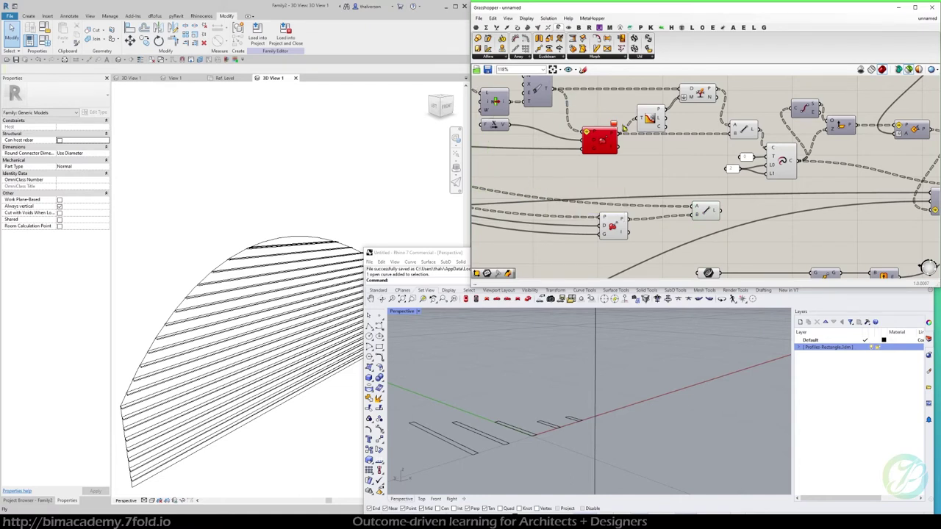
Duplicate the upper Extend Curve component with its input panels and place the copy beside the lower Line
{"action": "scroll", "coordinate": [684, 169], "scroll_direction": "down", "scroll_amount": 2}
{"action": "left_click_drag", "start_coordinate": [702, 208], "coordinate": [724, 209]}
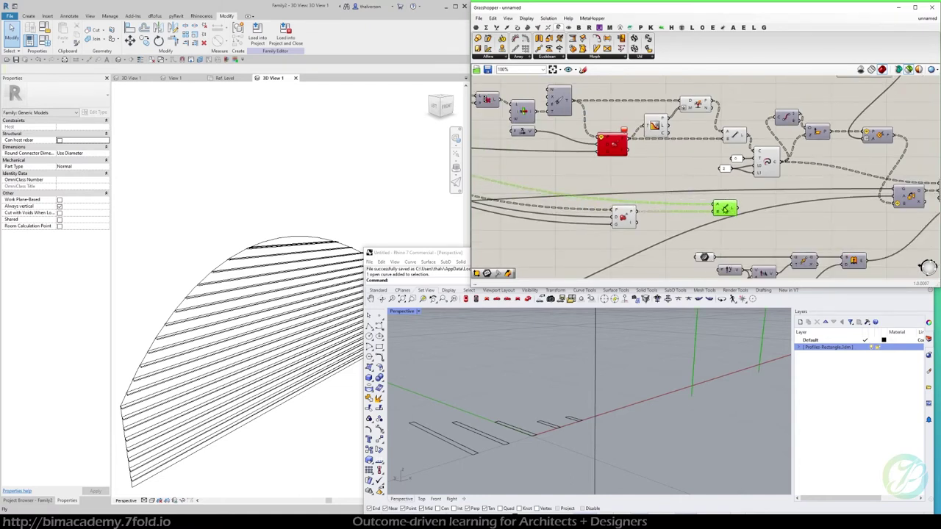
{"action": "right_click_drag", "start_coordinate": [787, 220], "coordinate": [733, 215]}
{"action": "left_click_drag", "start_coordinate": [732, 184], "coordinate": [727, 235]}
{"action": "left_click", "coordinate": [775, 230]}
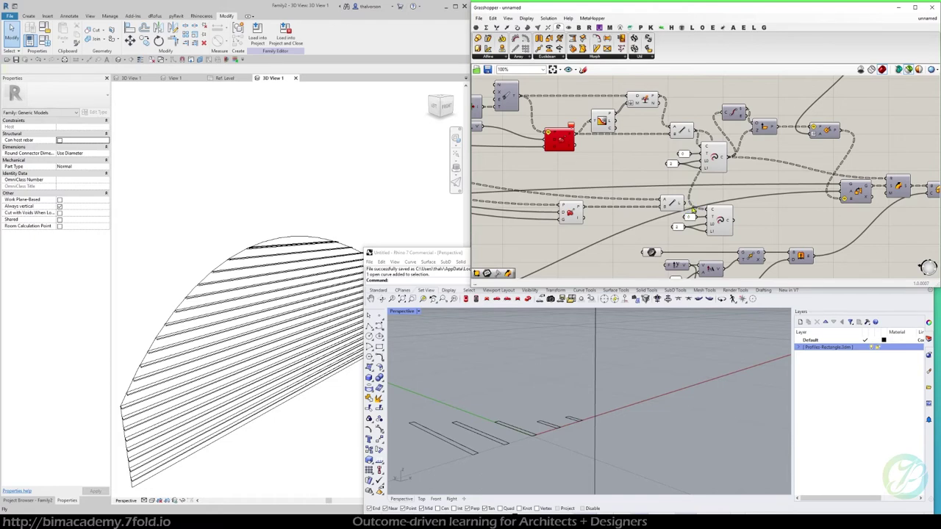
Connect the lower Line to the copied Extend Curve and give its start and end lengths separate panels, with start length 0
{"action": "scroll", "coordinate": [692, 210], "scroll_direction": "up", "scroll_amount": 2}
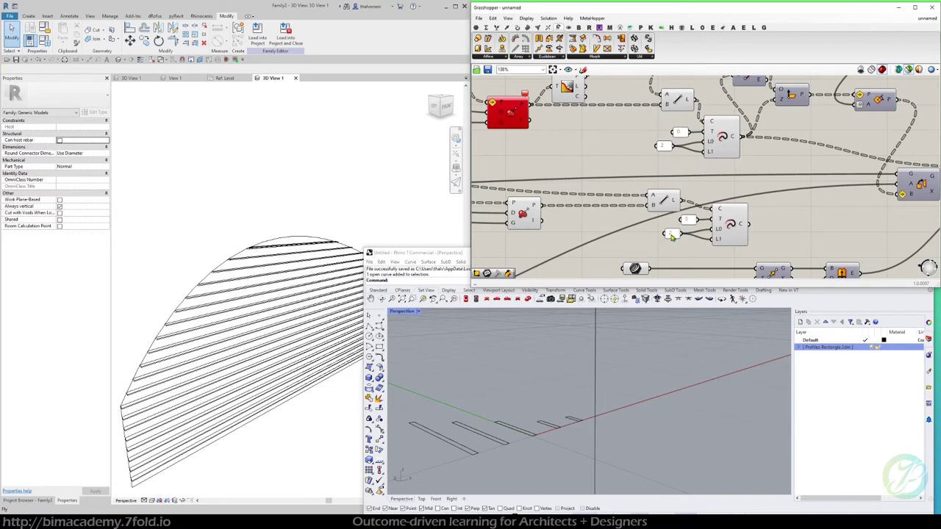
{"action": "mouse_move", "coordinate": [670, 236]}
{"action": "left_mouse_down"}
{"action": "mouse_move", "coordinate": [699, 236]}
{"action": "mouse_move", "coordinate": [690, 237]}
{"action": "mouse_move", "coordinate": [689, 215]}
{"action": "mouse_move", "coordinate": [688, 234]}
{"action": "left_mouse_up"}
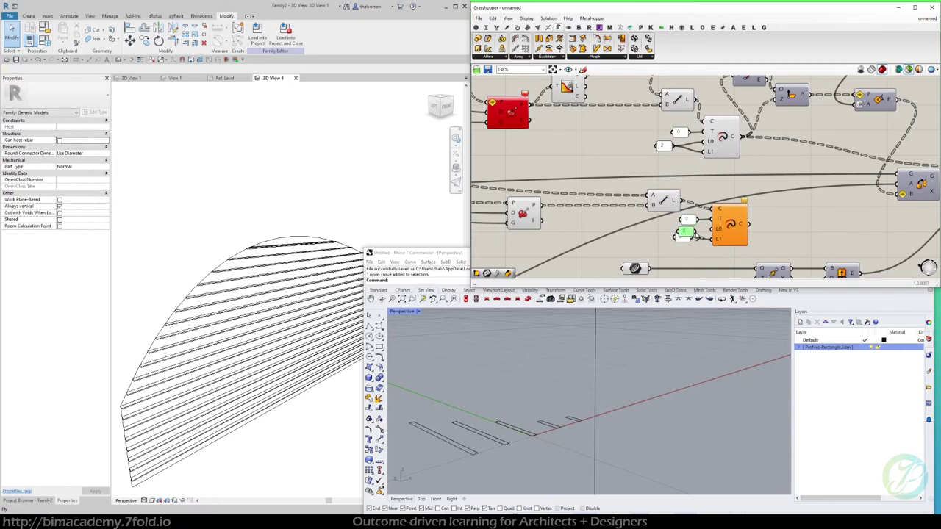
{"action": "left_click", "coordinate": [725, 241]}
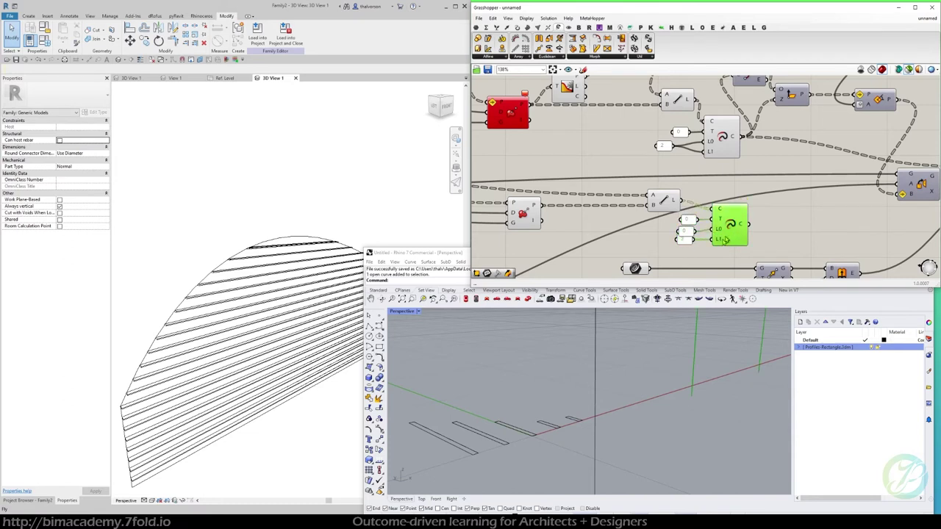
Hide the arched outline curve in Rhino and show the preview of all Grasshopper geometry instead of only selected components
{"action": "scroll", "coordinate": [693, 360], "scroll_direction": "down", "scroll_amount": 8}
{"action": "right_click_drag", "start_coordinate": [716, 357], "coordinate": [628, 426], "text": "shift"}
{"action": "scroll", "coordinate": [630, 423], "scroll_direction": "down", "scroll_amount": 2}
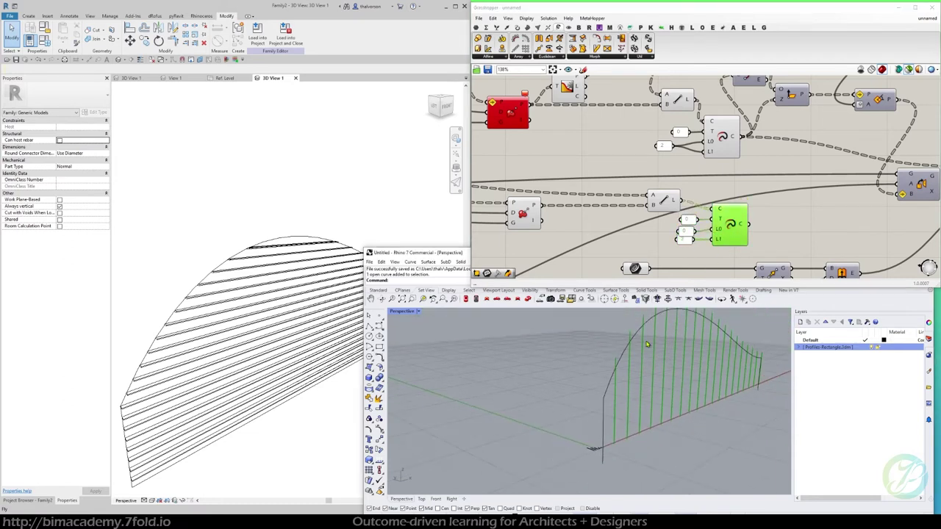
{"action": "scroll", "coordinate": [732, 410], "scroll_direction": "up", "scroll_amount": 3}
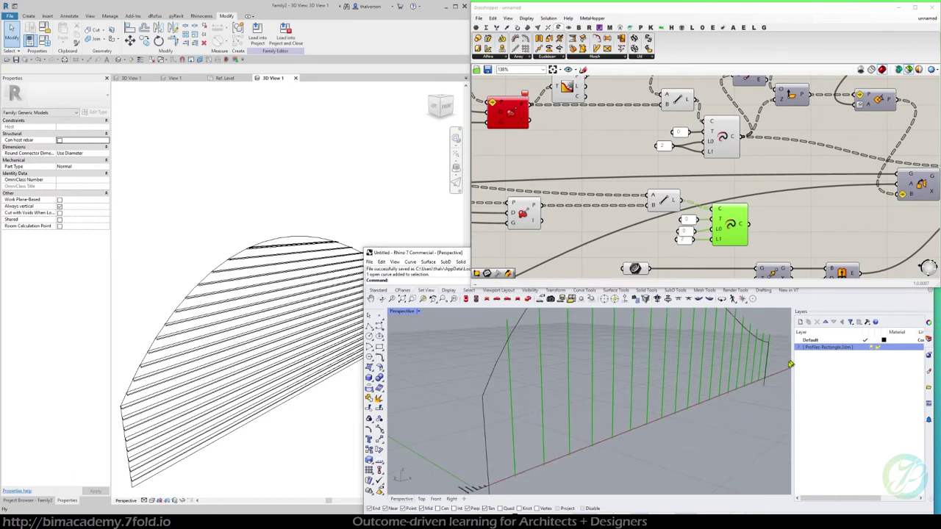
{"action": "left_click", "coordinate": [767, 373]}
{"action": "key", "text": "Return"}
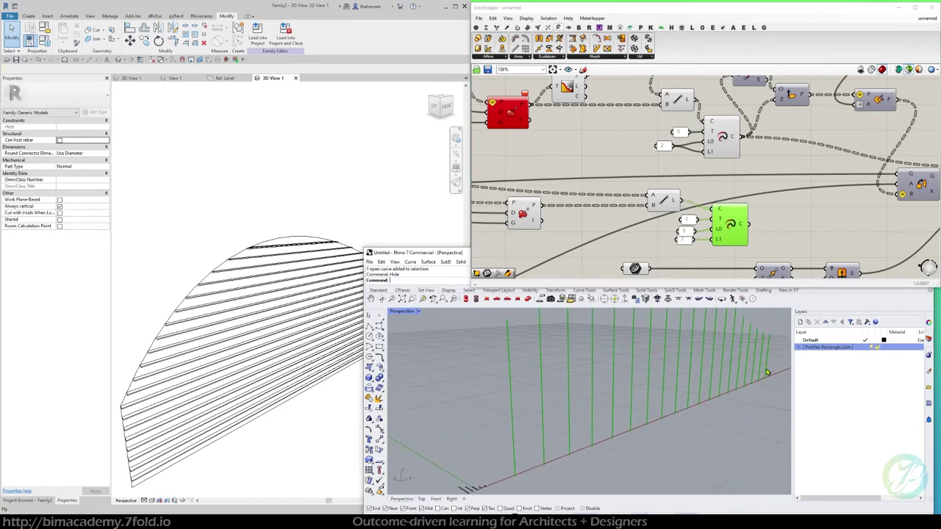
{"action": "right_click_drag", "start_coordinate": [767, 373], "coordinate": [723, 392]}
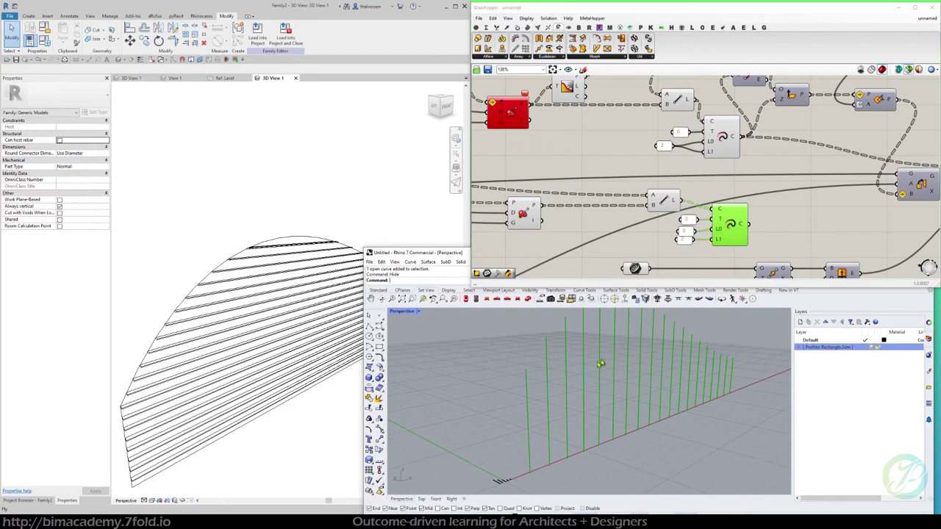
{"action": "scroll", "coordinate": [639, 215], "scroll_direction": "down", "scroll_amount": 2}
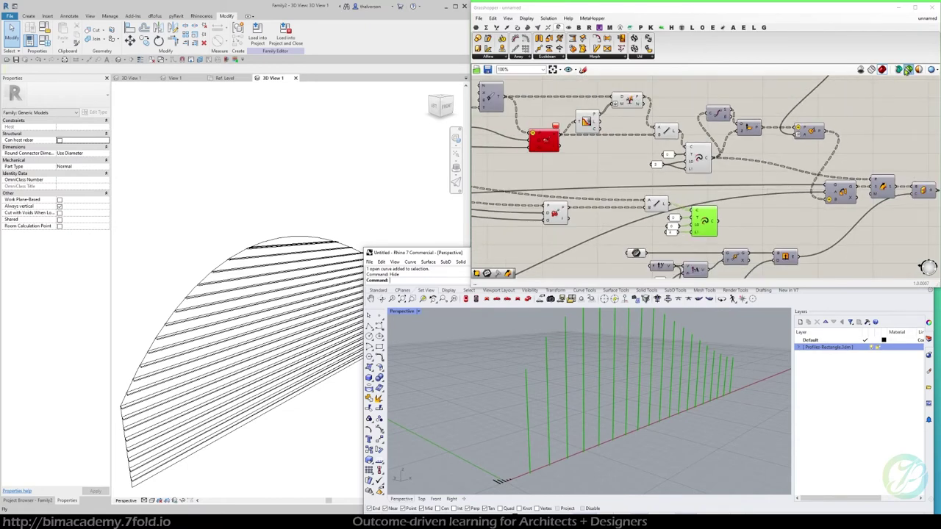
{"action": "right_click_drag", "start_coordinate": [657, 340], "coordinate": [653, 331]}
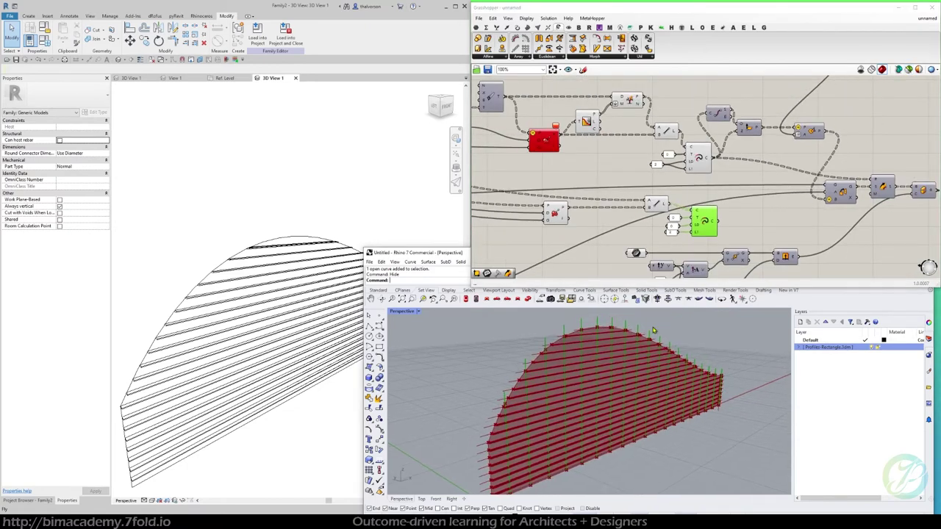
{"action": "scroll", "coordinate": [702, 256], "scroll_direction": "down", "scroll_amount": 1}
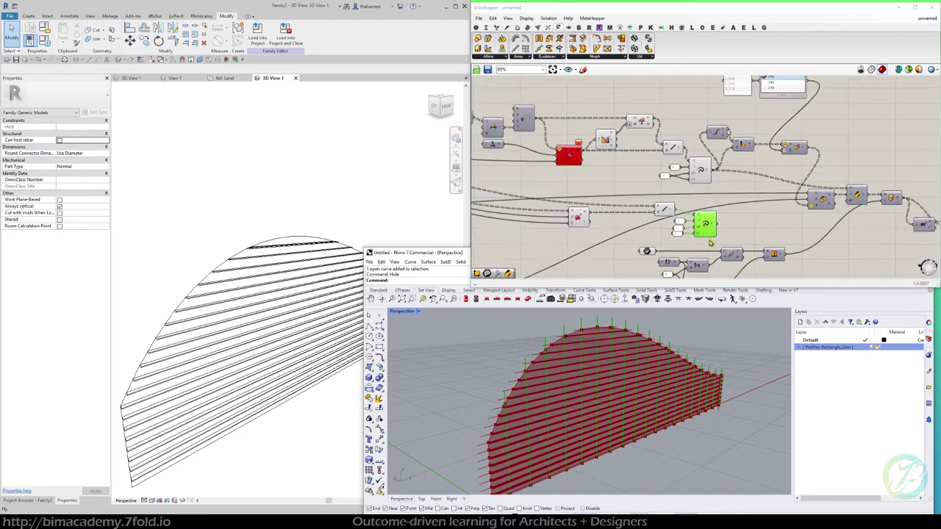
Move the Unit Y vector branch aside and shift the lower Line and Extend Curve group slightly along the canvas
{"action": "right_click_drag", "start_coordinate": [702, 256], "coordinate": [654, 212]}
{"action": "left_click_drag", "start_coordinate": [745, 248], "coordinate": [730, 206]}
{"action": "left_click", "coordinate": [828, 235]}
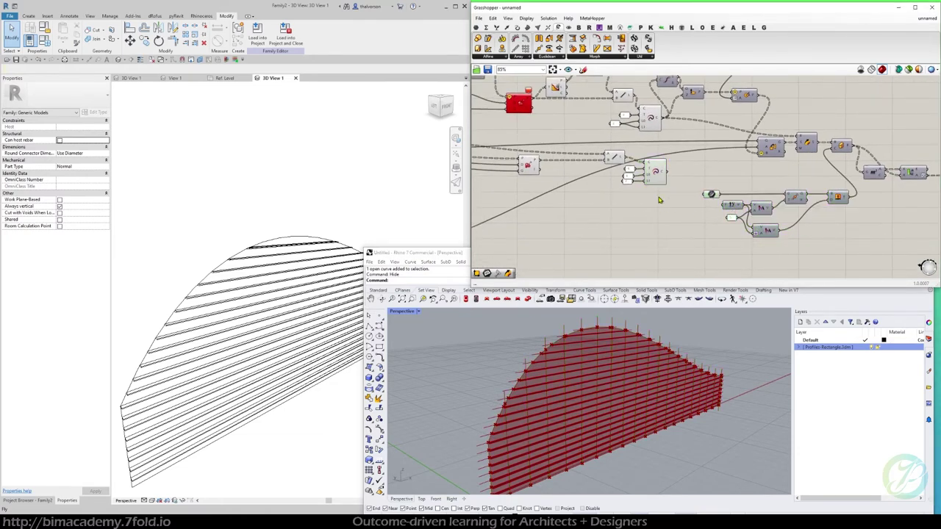
{"action": "left_click_drag", "start_coordinate": [660, 200], "coordinate": [623, 155]}
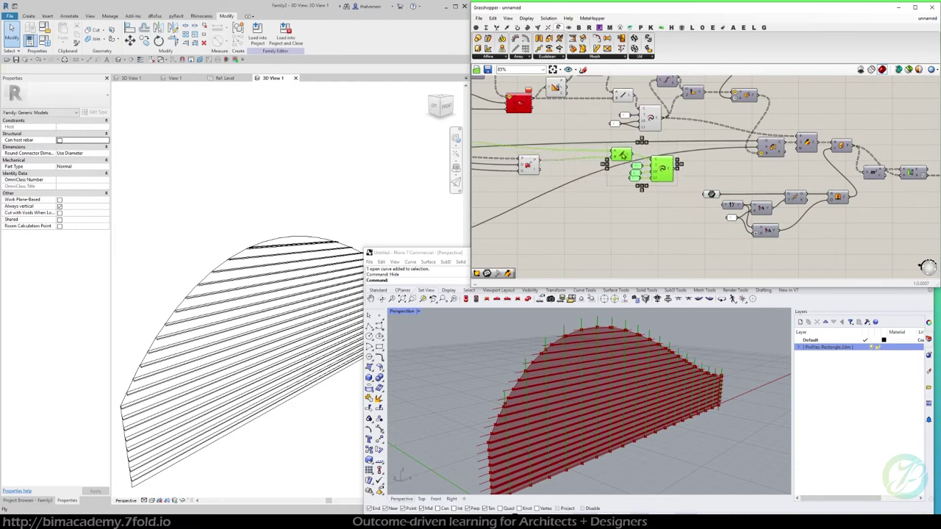
{"action": "left_click", "coordinate": [570, 221]}
{"action": "scroll", "coordinate": [564, 161], "scroll_direction": "down", "scroll_amount": 1}
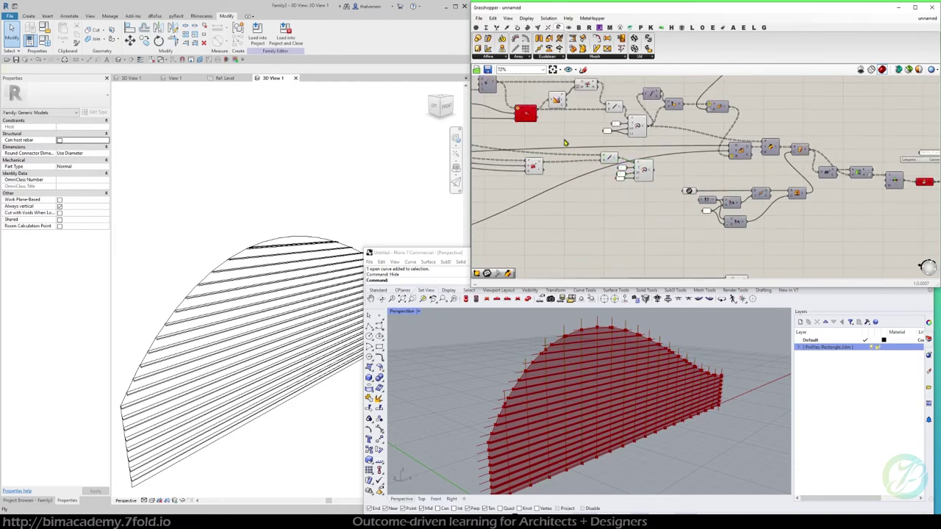
Duplicate the upper branch's End Points, plane and Rotate Plane components with their angle panel and Filter mask list below the new Extend Curve
{"action": "right_click_drag", "start_coordinate": [641, 191], "coordinate": [599, 161]}
{"action": "scroll", "coordinate": [616, 165], "scroll_direction": "up", "scroll_amount": 2}
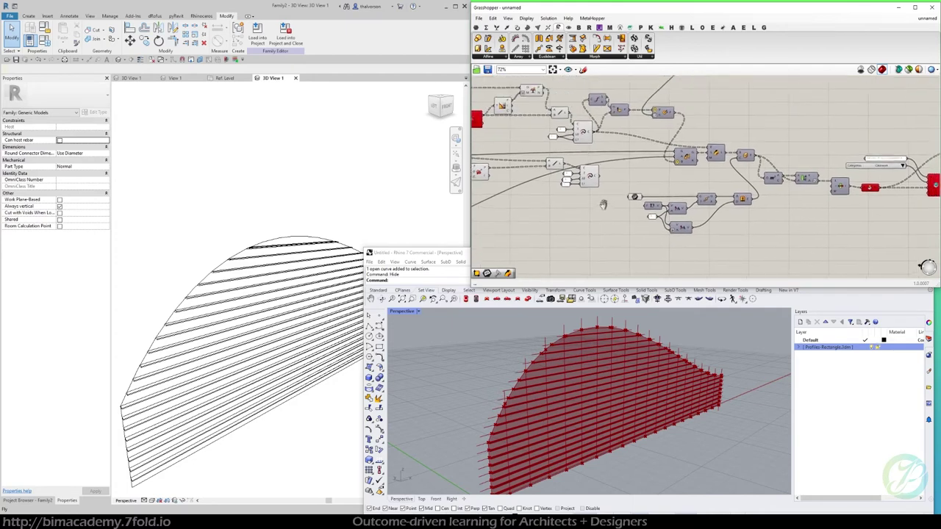
{"action": "left_click_drag", "start_coordinate": [627, 95], "coordinate": [624, 128]}
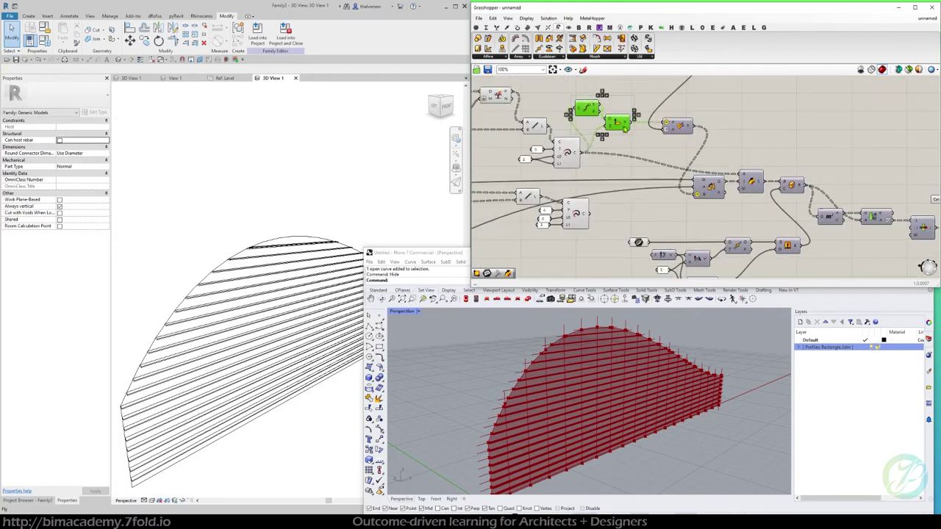
{"action": "right_click_drag", "start_coordinate": [711, 130], "coordinate": [718, 195]}
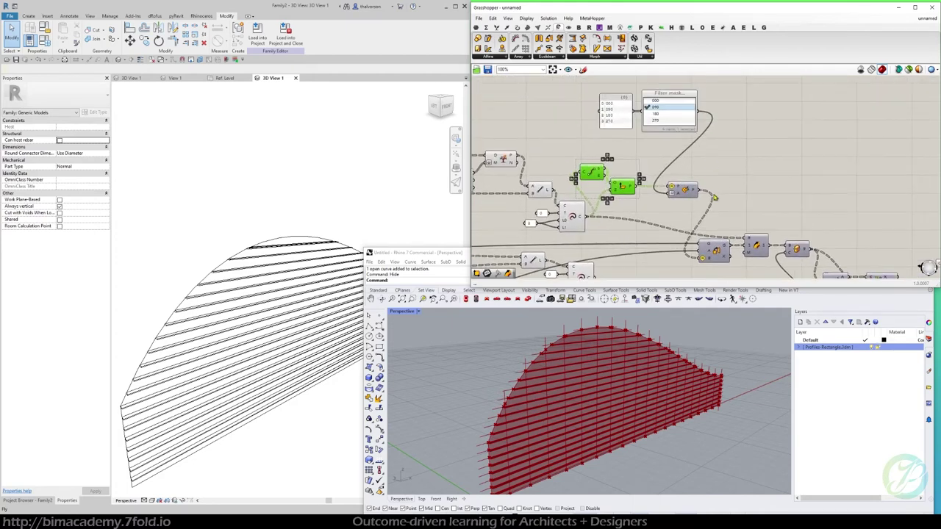
{"action": "left_click_drag", "start_coordinate": [726, 84], "coordinate": [592, 137], "text": "shift"}
{"action": "scroll", "coordinate": [688, 177], "scroll_direction": "down", "scroll_amount": 2}
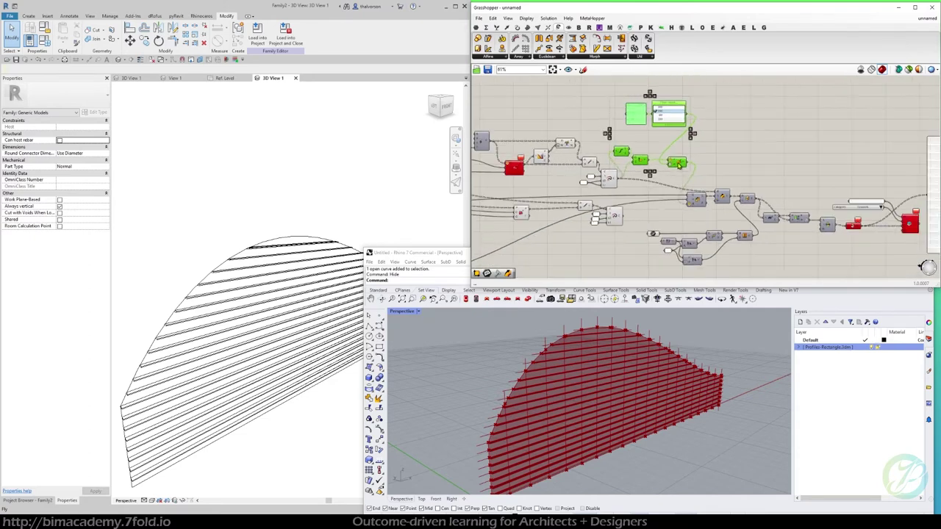
{"action": "left_click_drag", "start_coordinate": [682, 161], "coordinate": [647, 270], "text": "alt"}
{"action": "scroll", "coordinate": [681, 184], "scroll_direction": "down", "scroll_amount": 1}
{"action": "scroll", "coordinate": [666, 201], "scroll_direction": "up", "scroll_amount": 2}
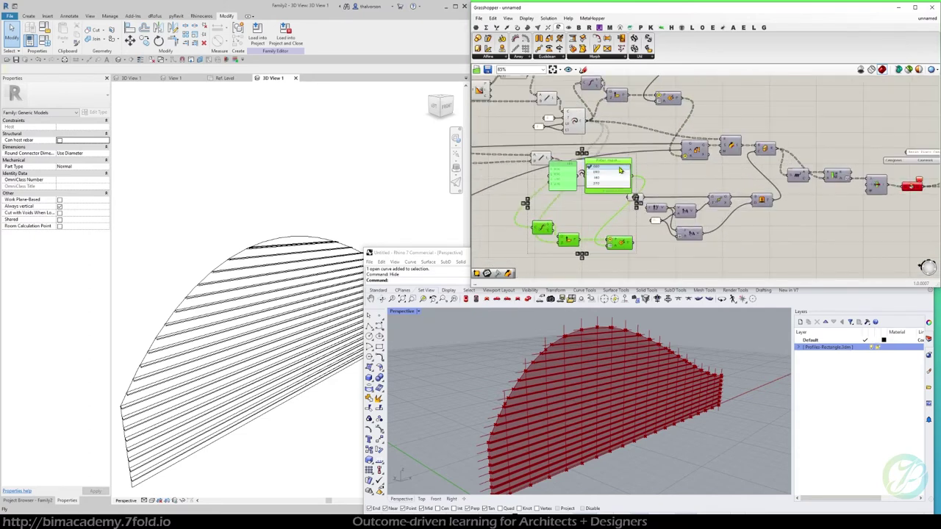
Line up the lower Line, Extend Curve and copied plane components near Orient, and feed the copies from the lower Extend Curve
{"action": "left_click_drag", "start_coordinate": [621, 168], "coordinate": [639, 219]}
{"action": "scroll", "coordinate": [597, 160], "scroll_direction": "down", "scroll_amount": 2}
{"action": "left_click_drag", "start_coordinate": [603, 152], "coordinate": [539, 239]}
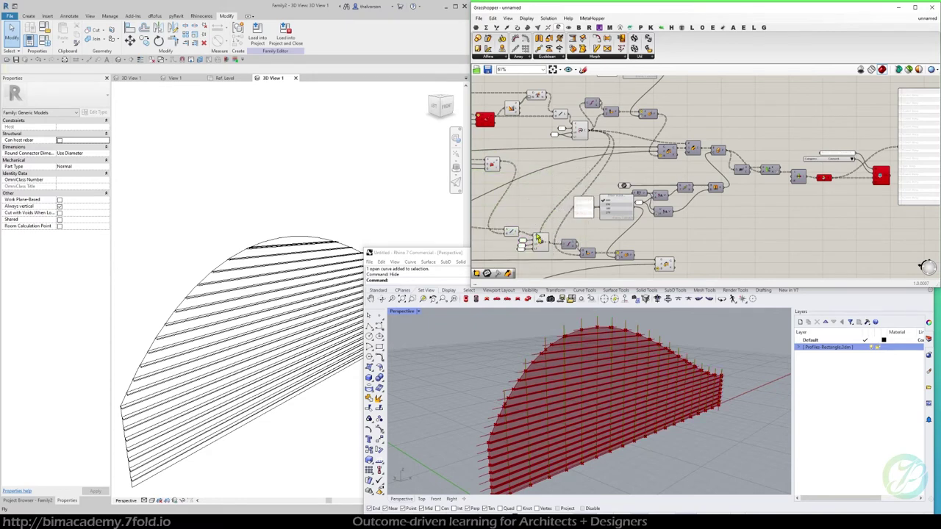
{"action": "scroll", "coordinate": [539, 239], "scroll_direction": "up", "scroll_amount": 3}
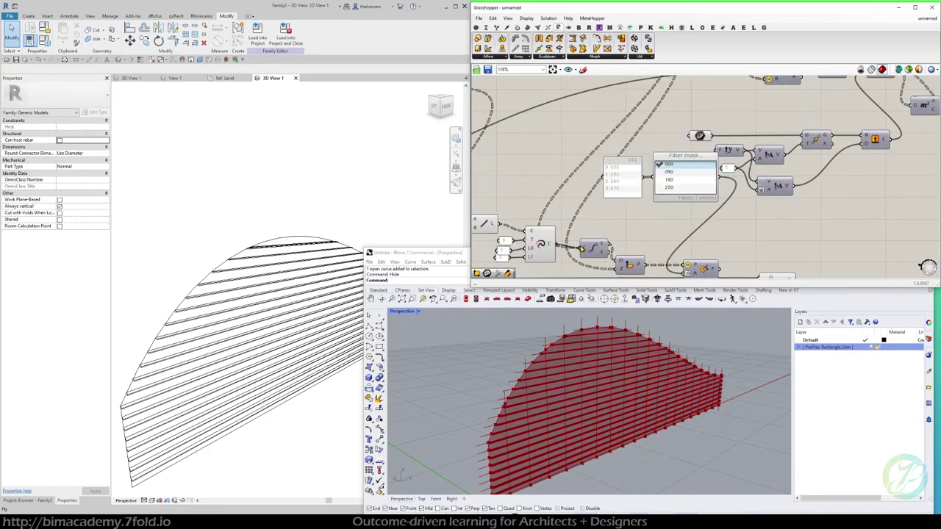
{"action": "scroll", "coordinate": [608, 228], "scroll_direction": "down", "scroll_amount": 2}
{"action": "right_click_drag", "start_coordinate": [609, 223], "coordinate": [612, 185]}
Turn on the preview of the copied Rotate Plane component
{"action": "left_click", "coordinate": [653, 205]}
{"action": "middle_click", "coordinate": [673, 191]}
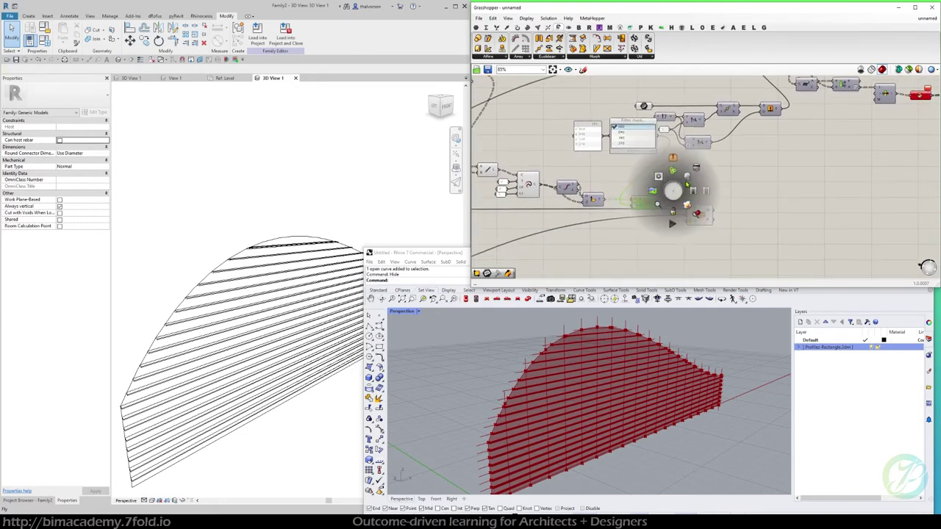
{"action": "left_click", "coordinate": [687, 185]}
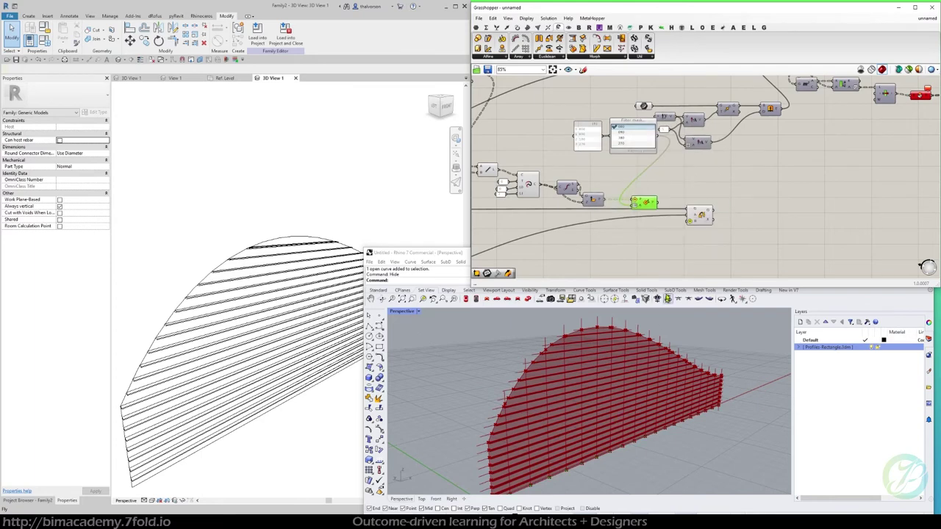
Move the copied angle panel and Filter mask list closer to the copied Rotate Plane component
{"action": "left_click", "coordinate": [644, 170]}
{"action": "scroll", "coordinate": [622, 161], "scroll_direction": "up", "scroll_amount": 3}
{"action": "left_click_drag", "start_coordinate": [623, 162], "coordinate": [598, 180]}
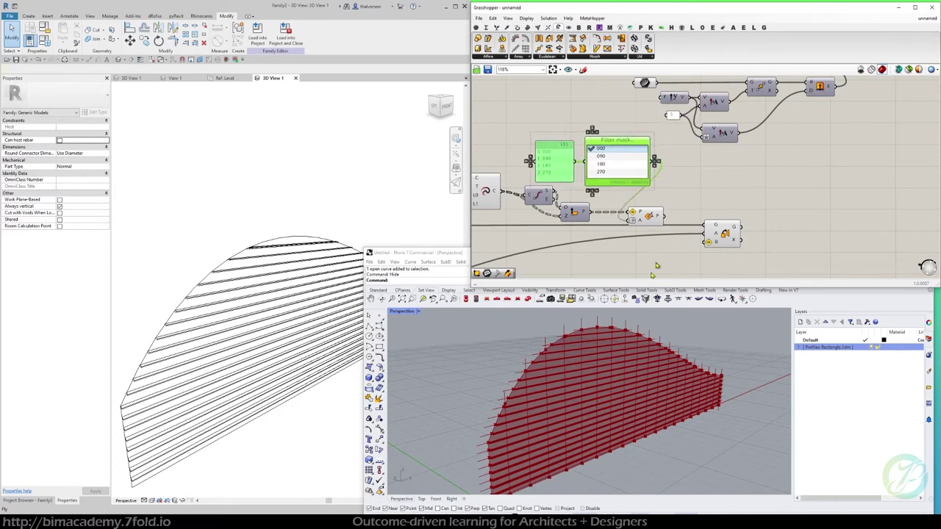
{"action": "scroll", "coordinate": [620, 459], "scroll_direction": "up", "scroll_amount": 10}
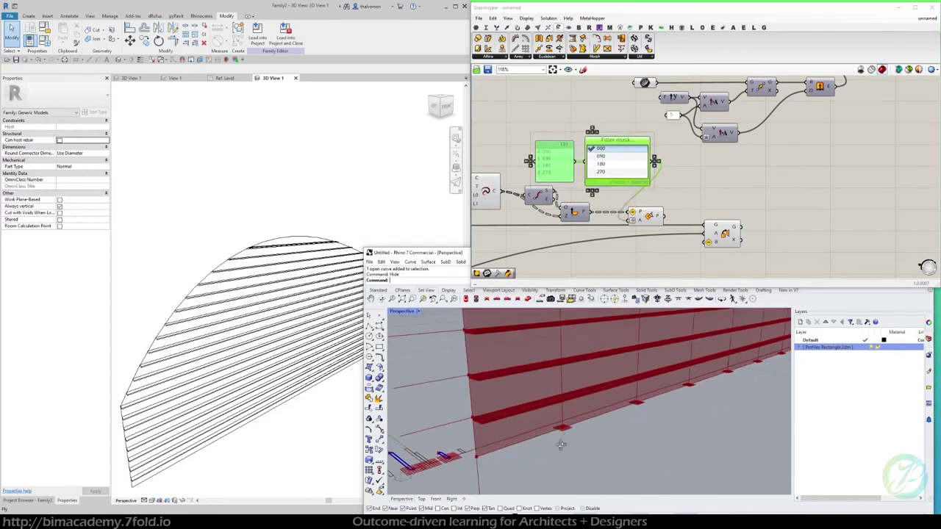
Connect the copied Rotate Plane's output to the B target plane input of the lower Orient component
{"action": "scroll", "coordinate": [595, 403], "scroll_direction": "up", "scroll_amount": 5}
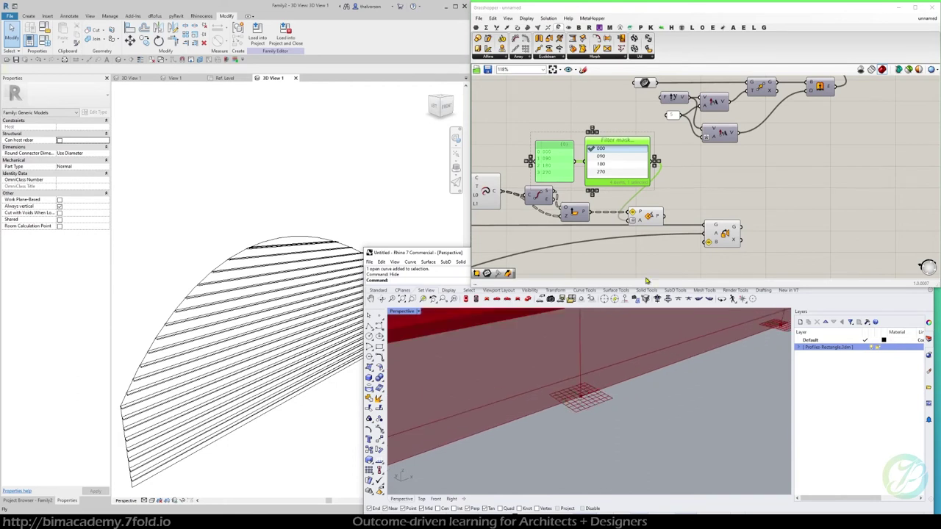
{"action": "left_click", "coordinate": [662, 249]}
{"action": "left_click_drag", "start_coordinate": [667, 219], "coordinate": [699, 245]}
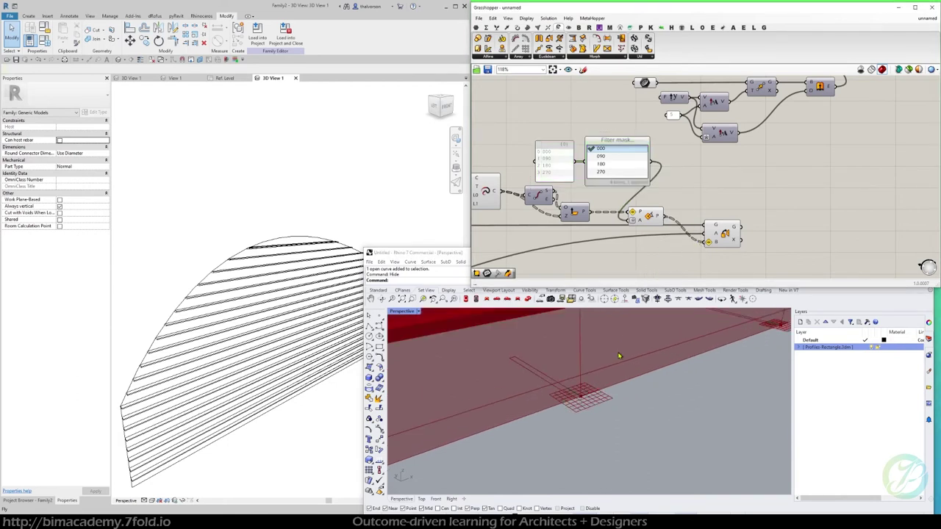
{"action": "scroll", "coordinate": [617, 359], "scroll_direction": "down", "scroll_amount": 4}
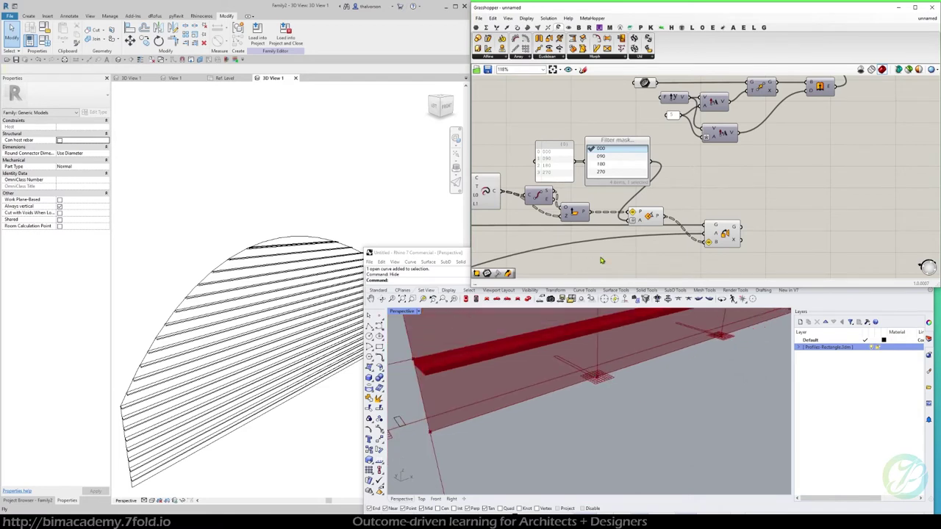
{"action": "right_click_drag", "start_coordinate": [635, 268], "coordinate": [786, 246]}
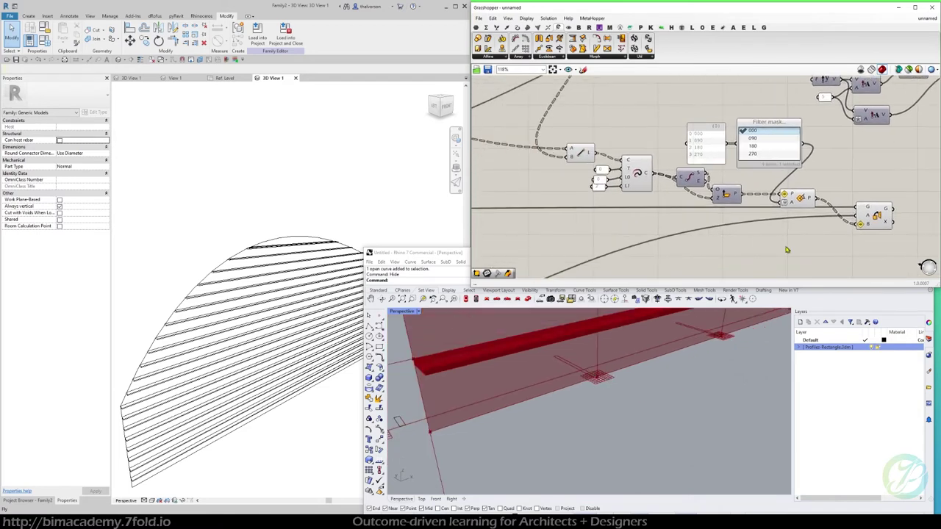
Set the lower profile branch's CurvePoint slider to 1/2 (mid) and check the oriented profile at the vertical line's base
{"action": "scroll", "coordinate": [625, 381], "scroll_direction": "up", "scroll_amount": 5}
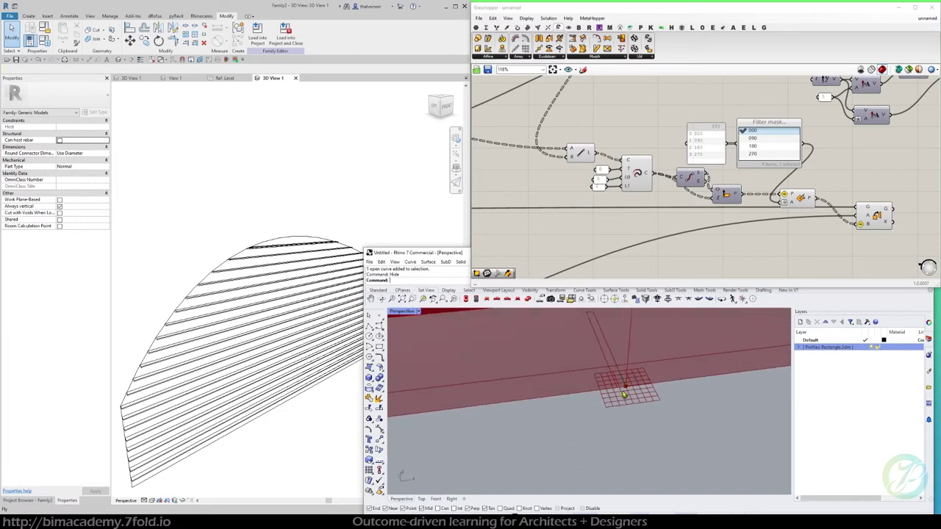
{"action": "scroll", "coordinate": [624, 390], "scroll_direction": "down", "scroll_amount": 12}
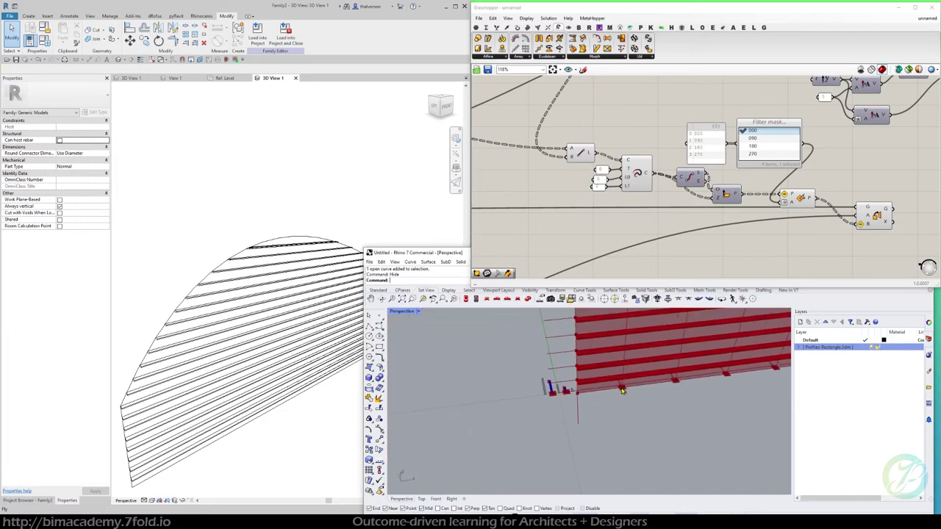
{"action": "right_click_drag", "start_coordinate": [623, 390], "coordinate": [565, 394]}
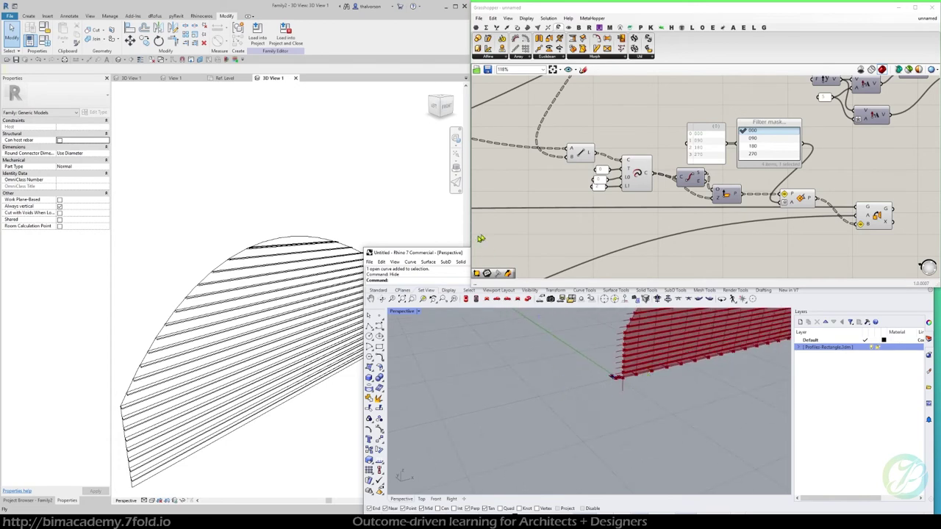
{"action": "scroll", "coordinate": [533, 231], "scroll_direction": "down", "scroll_amount": 6}
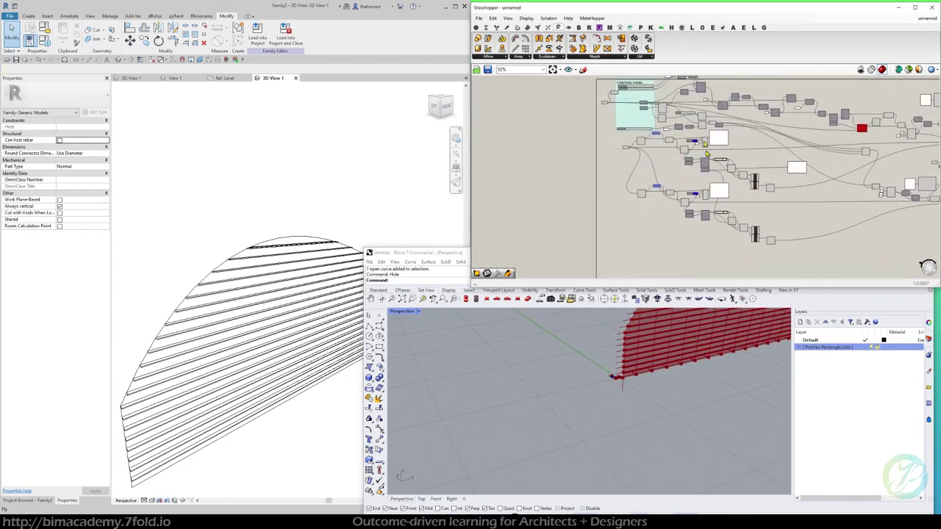
{"action": "scroll", "coordinate": [725, 183], "scroll_direction": "up", "scroll_amount": 4}
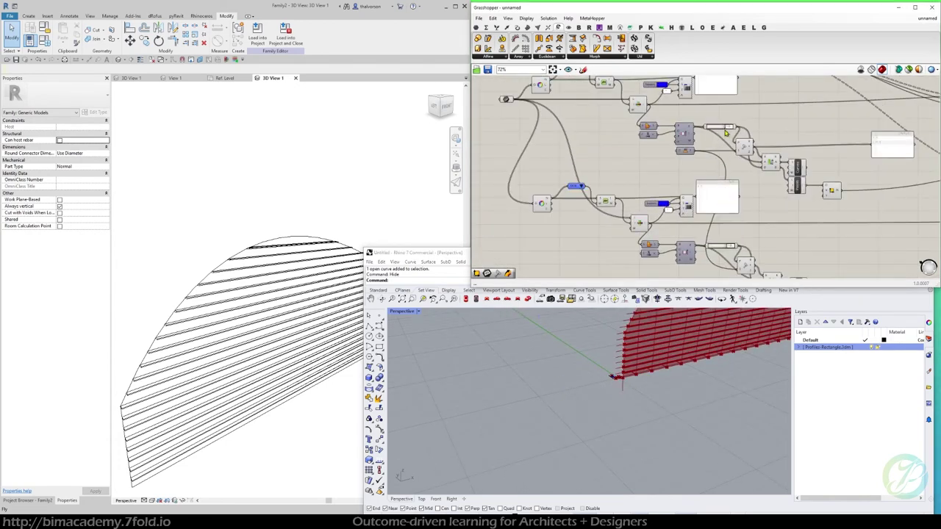
{"action": "scroll", "coordinate": [728, 246], "scroll_direction": "up", "scroll_amount": 3}
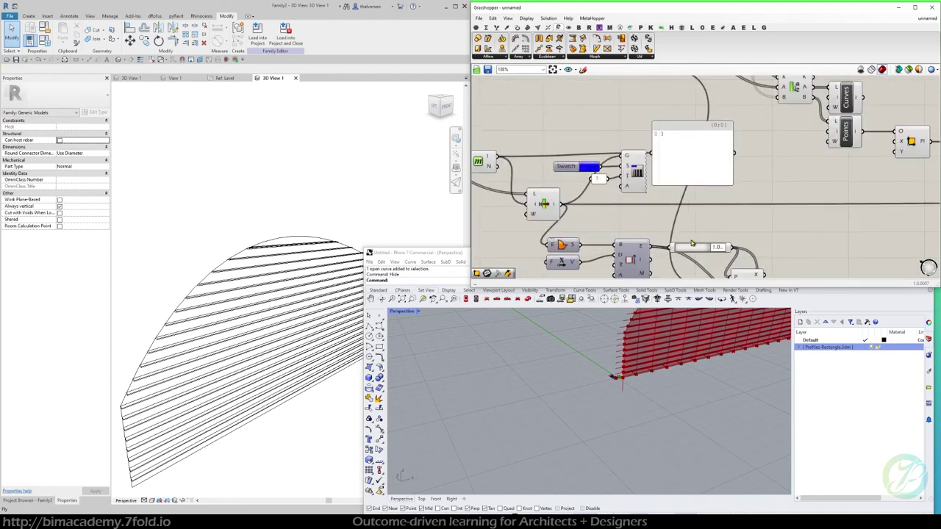
{"action": "right_click", "coordinate": [693, 251]}
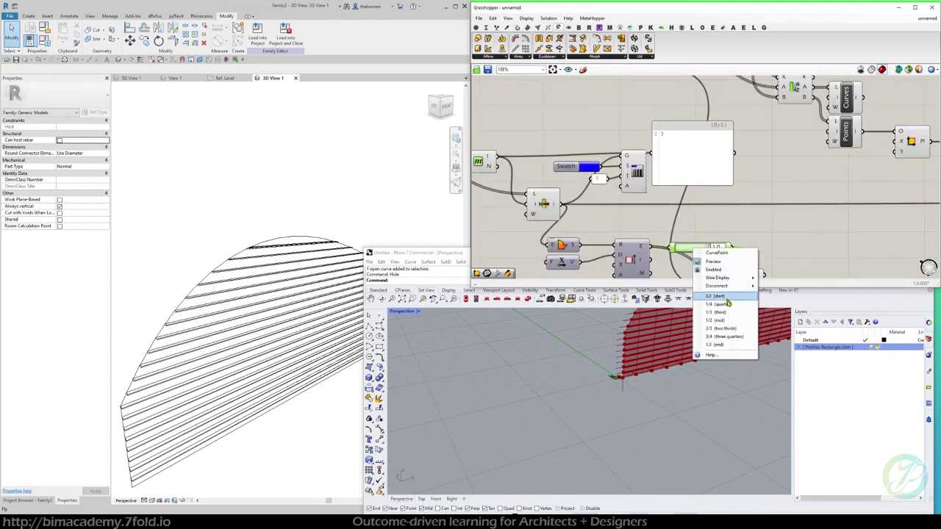
{"action": "left_click", "coordinate": [717, 321]}
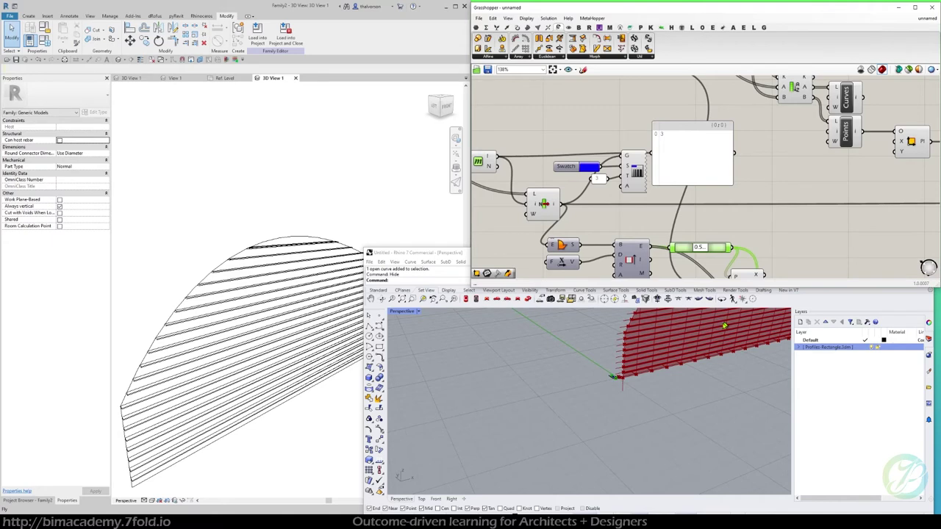
{"action": "scroll", "coordinate": [663, 381], "scroll_direction": "up", "scroll_amount": 8}
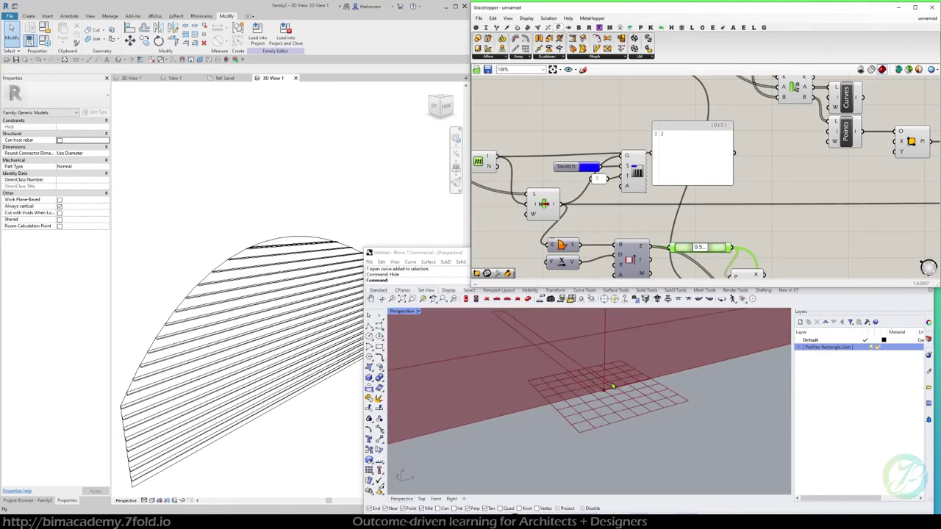
{"action": "scroll", "coordinate": [610, 390], "scroll_direction": "up", "scroll_amount": 2}
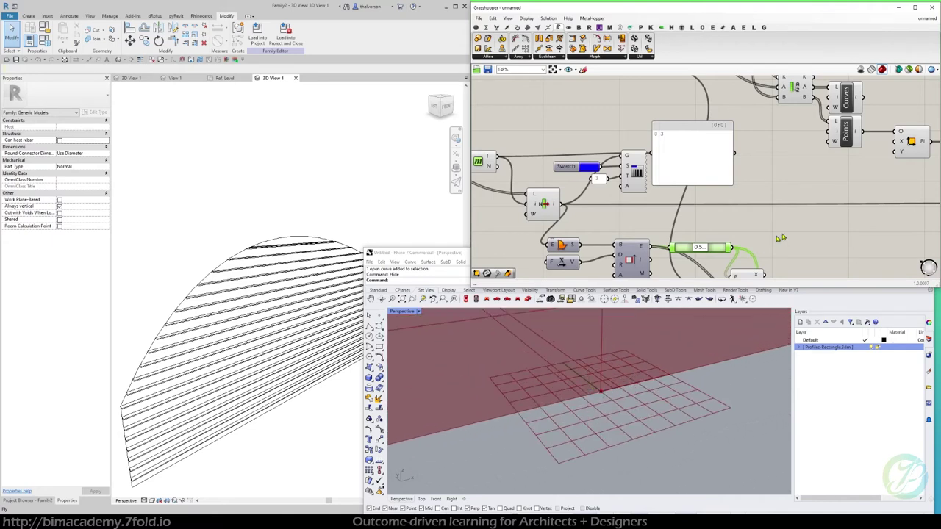
Switch the lower branch's Filter mask rotation to 180 so the oriented profiles flip to the other side of the surface
{"action": "scroll", "coordinate": [624, 221], "scroll_direction": "down", "scroll_amount": 5}
{"action": "scroll", "coordinate": [837, 211], "scroll_direction": "up", "scroll_amount": 5}
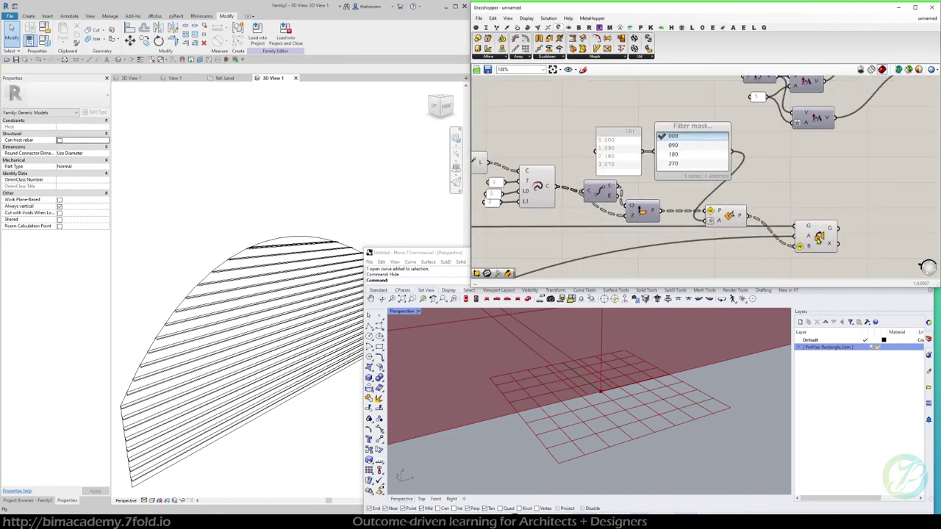
{"action": "left_click", "coordinate": [817, 237]}
{"action": "scroll", "coordinate": [640, 347], "scroll_direction": "down", "scroll_amount": 2}
{"action": "right_click_drag", "start_coordinate": [639, 367], "coordinate": [603, 422], "text": "shift"}
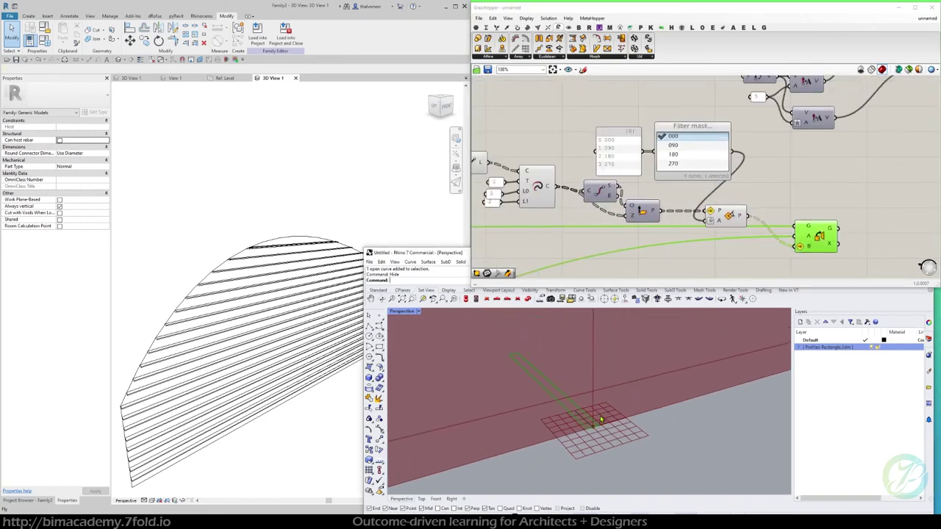
{"action": "right_click_drag", "start_coordinate": [770, 207], "coordinate": [742, 230]}
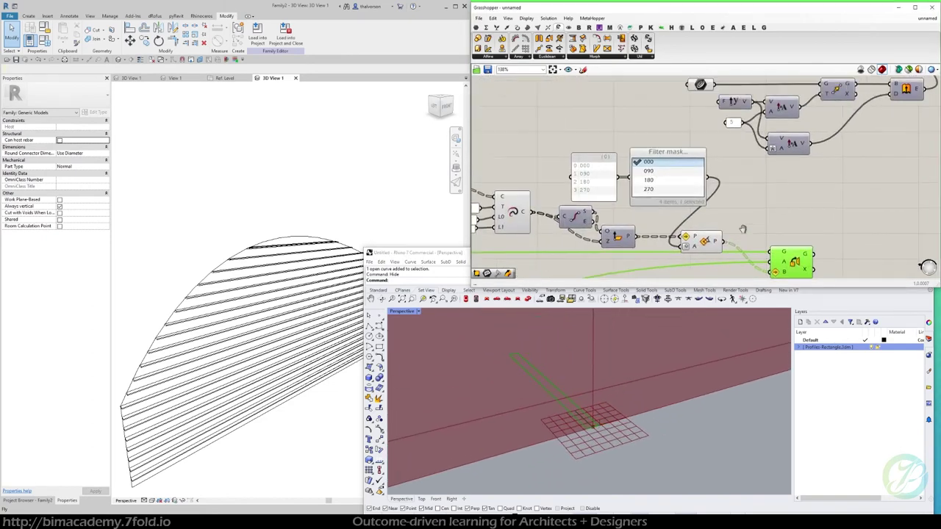
{"action": "left_click", "coordinate": [643, 172]}
{"action": "left_click", "coordinate": [638, 181]}
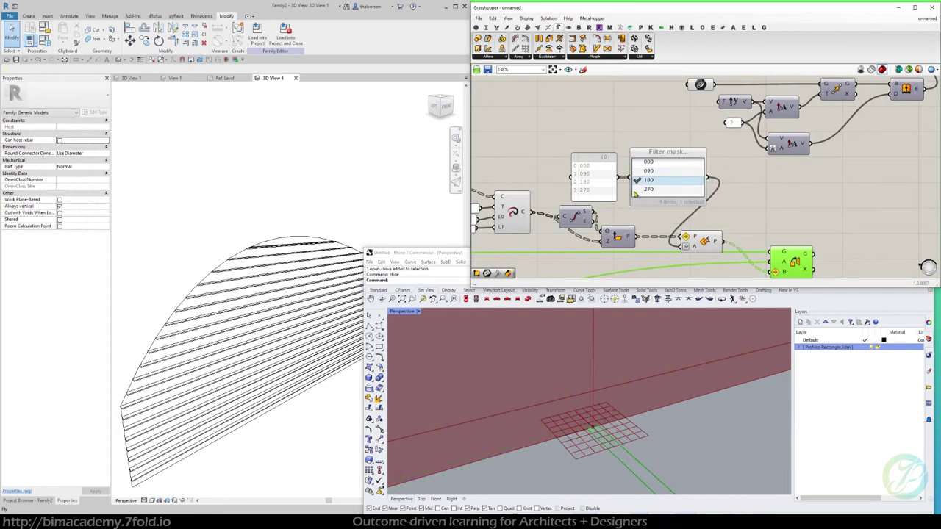
{"action": "left_click_drag", "start_coordinate": [653, 150], "coordinate": [648, 153]}
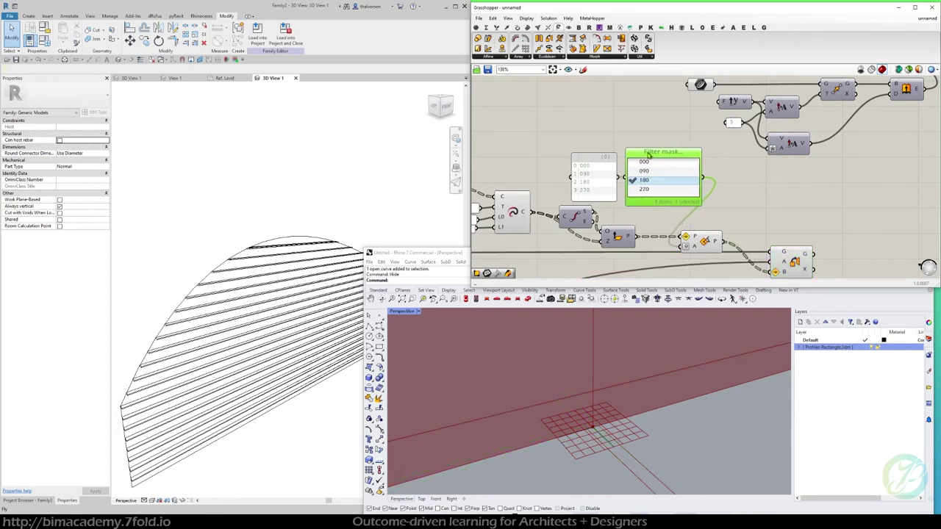
{"action": "right_click_drag", "start_coordinate": [659, 344], "coordinate": [702, 403]}
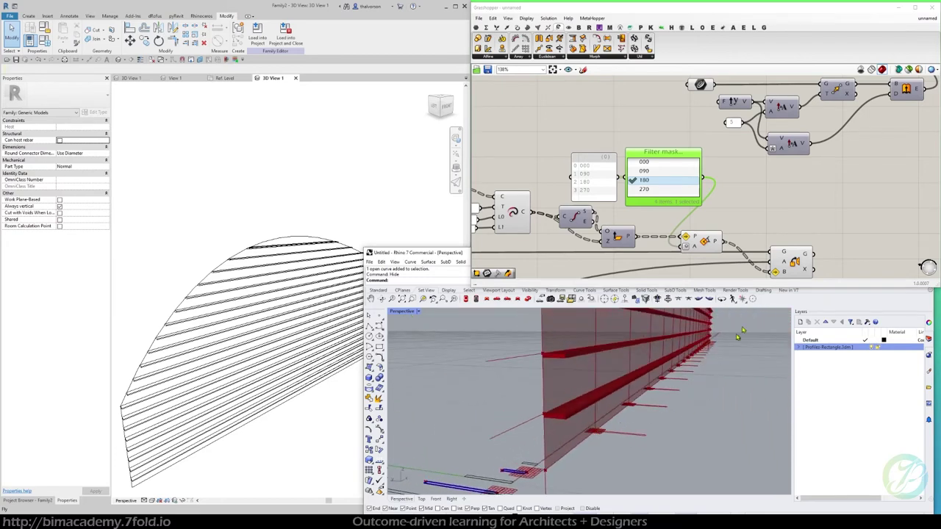
Add a Sweep1 component beside the lower Orient and feed its section input from Orient's geometry output
{"action": "scroll", "coordinate": [703, 208], "scroll_direction": "down", "scroll_amount": 5}
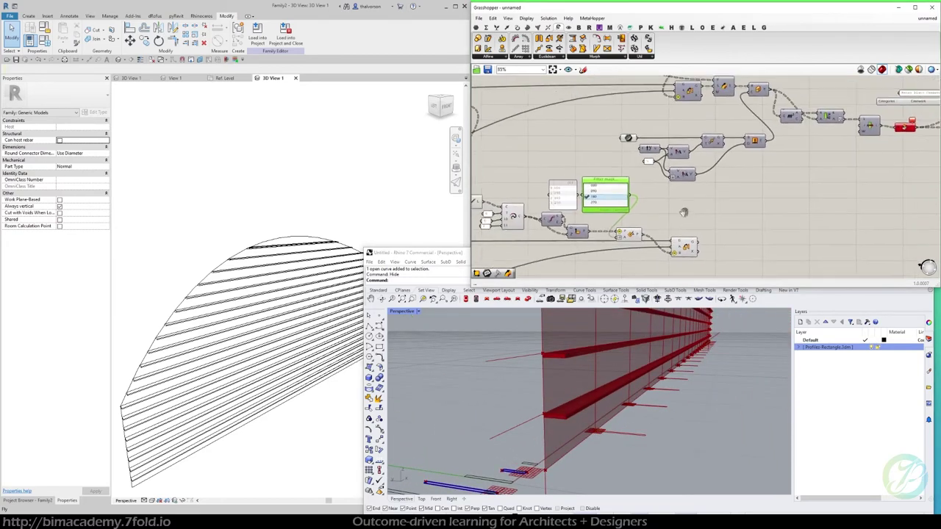
{"action": "right_click_drag", "start_coordinate": [684, 213], "coordinate": [650, 235]}
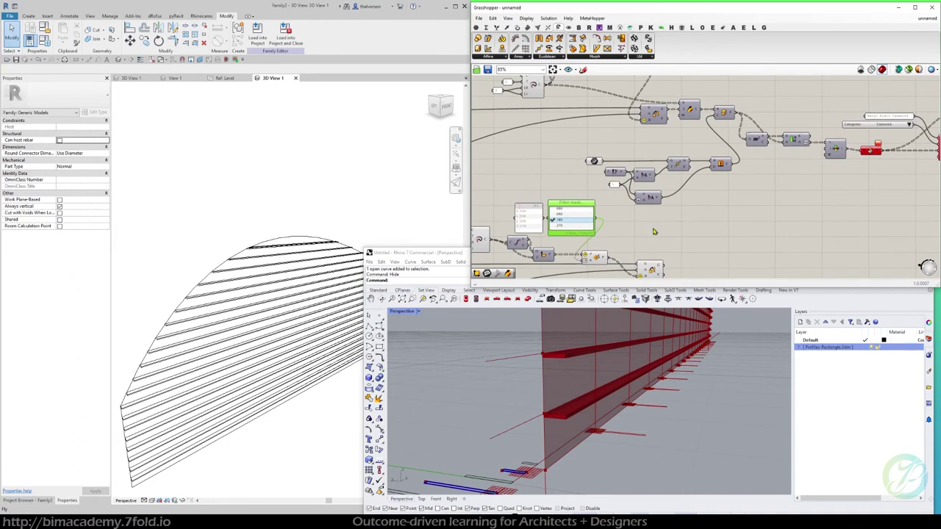
{"action": "scroll", "coordinate": [687, 189], "scroll_direction": "down", "scroll_amount": 2}
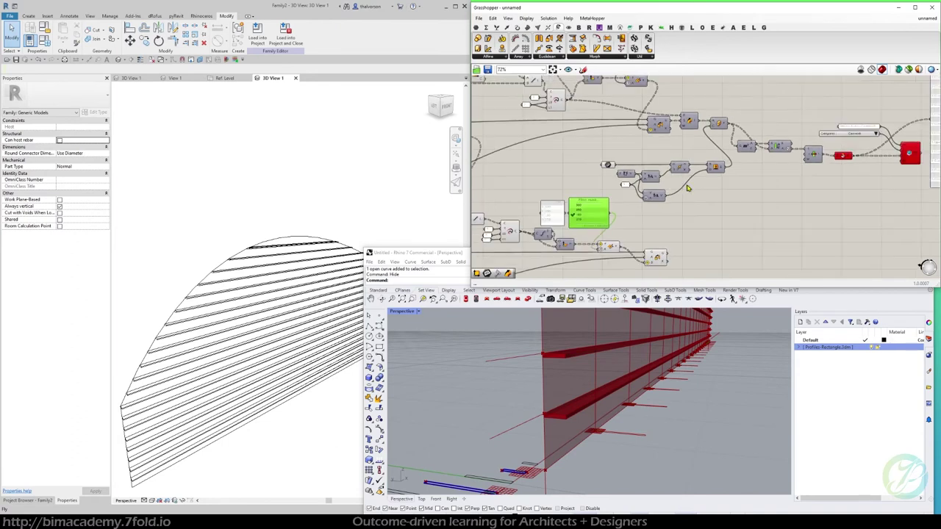
{"action": "left_click", "coordinate": [528, 27]}
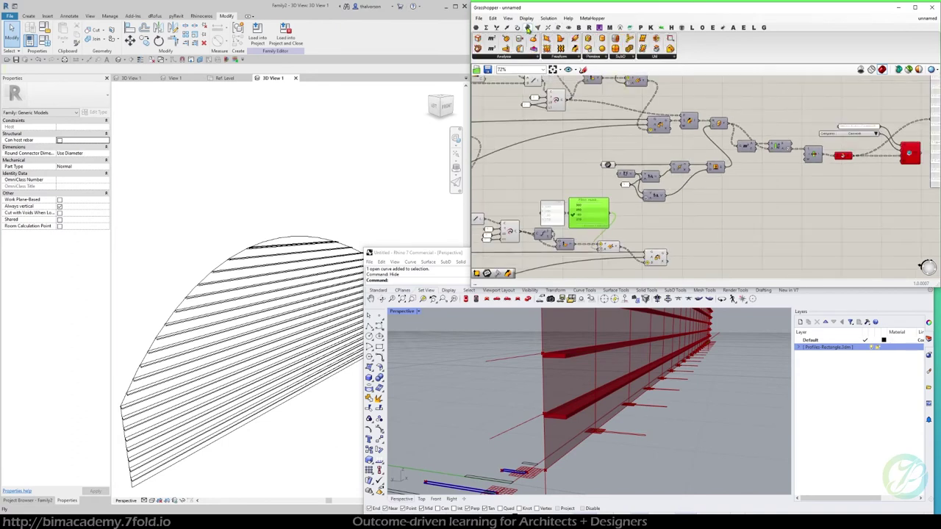
{"action": "left_click_drag", "start_coordinate": [577, 51], "coordinate": [698, 253]}
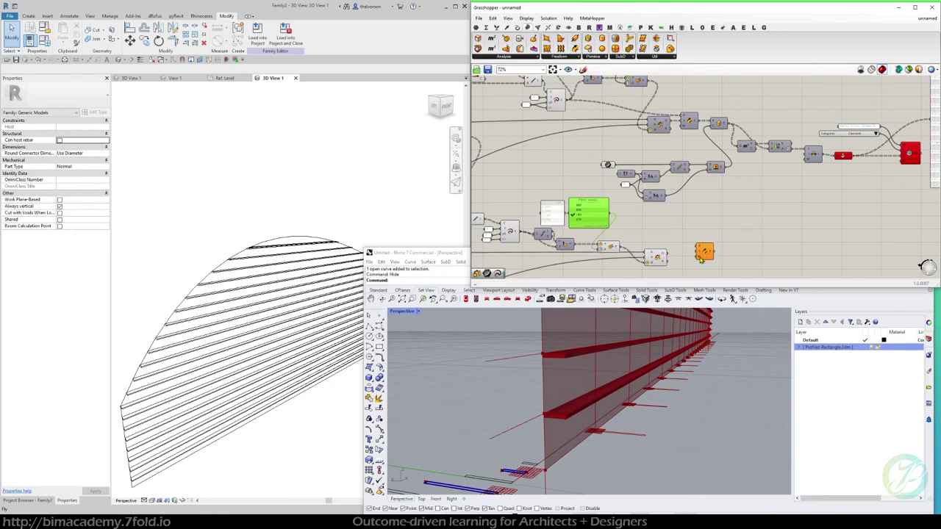
{"action": "scroll", "coordinate": [673, 262], "scroll_direction": "up", "scroll_amount": 2}
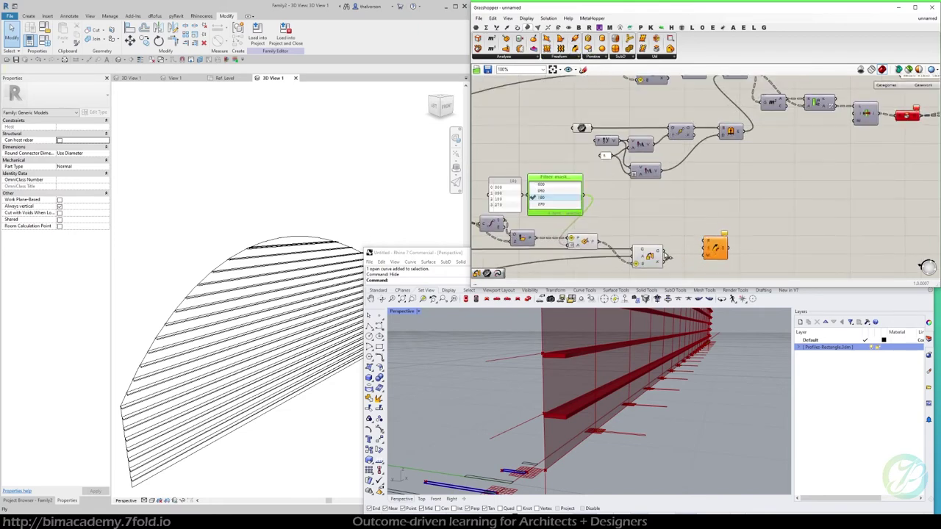
{"action": "scroll", "coordinate": [663, 256], "scroll_direction": "up", "scroll_amount": 3}
{"action": "left_click_drag", "start_coordinate": [664, 250], "coordinate": [724, 250]}
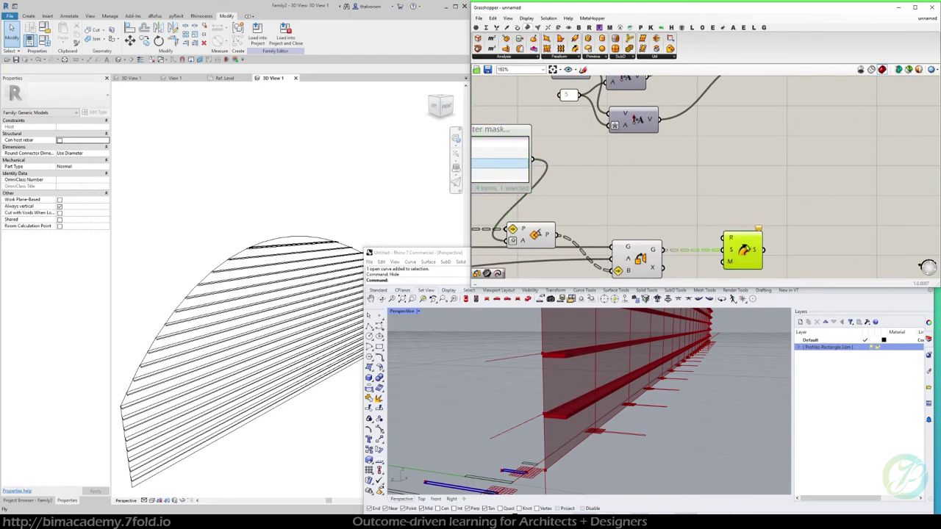
Connect the lower Extend Curve's output to the new Sweep1's rail input and inspect the swept vertical members
{"action": "scroll", "coordinate": [725, 249], "scroll_direction": "down", "scroll_amount": 3}
{"action": "right_click_drag", "start_coordinate": [615, 210], "coordinate": [725, 202]}
{"action": "left_click", "coordinate": [593, 213]}
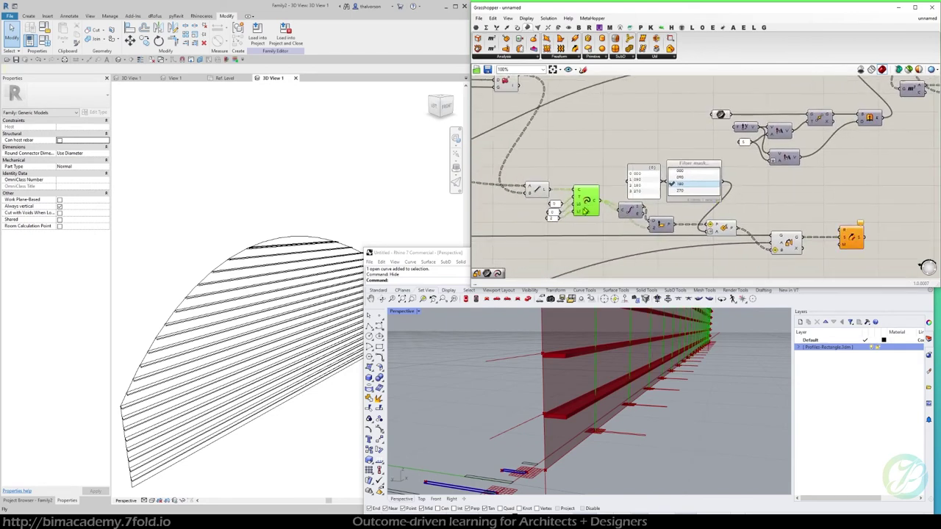
{"action": "left_click_drag", "start_coordinate": [598, 205], "coordinate": [845, 229]}
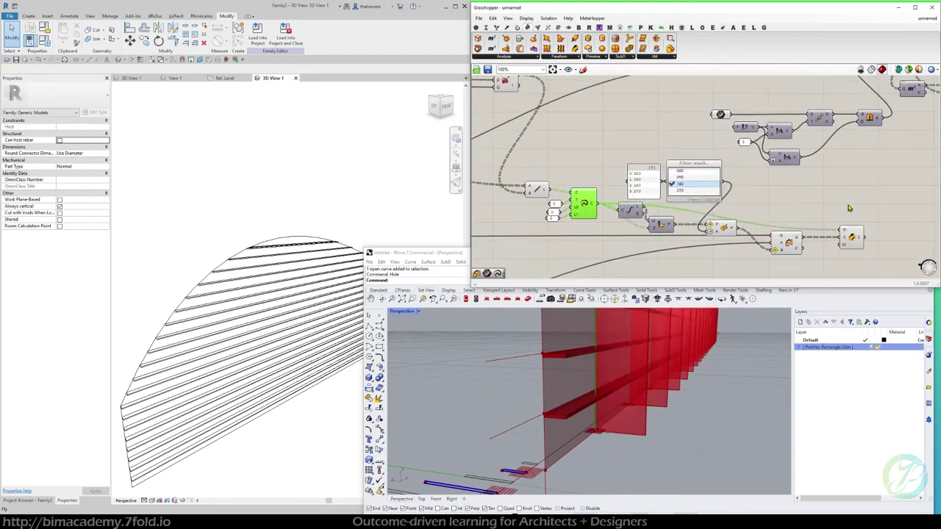
{"action": "right_click_drag", "start_coordinate": [708, 369], "coordinate": [504, 387]}
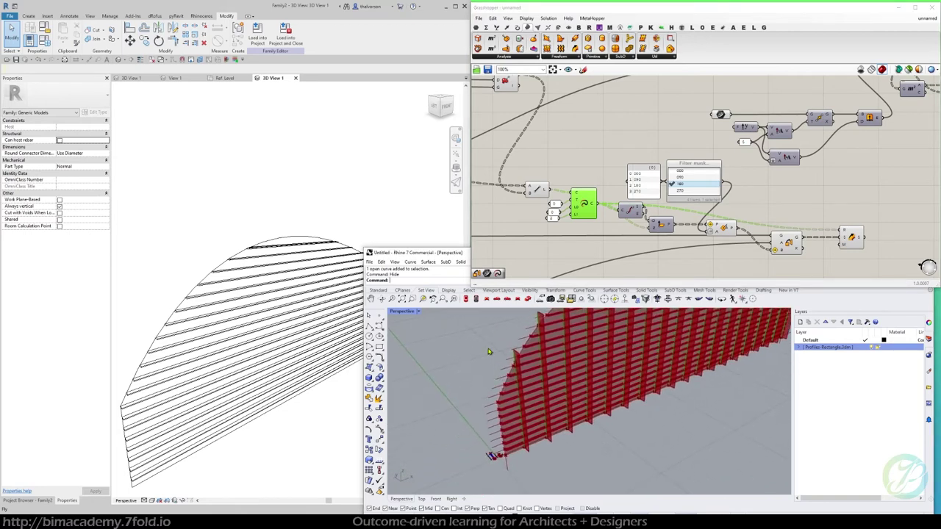
{"action": "scroll", "coordinate": [508, 357], "scroll_direction": "up", "scroll_amount": 10}
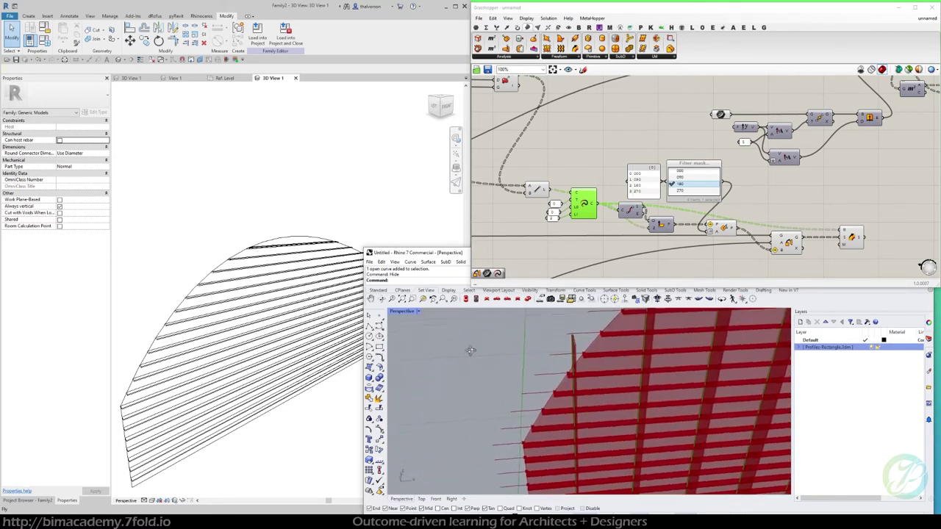
{"action": "right_click_drag", "start_coordinate": [447, 354], "coordinate": [647, 332]}
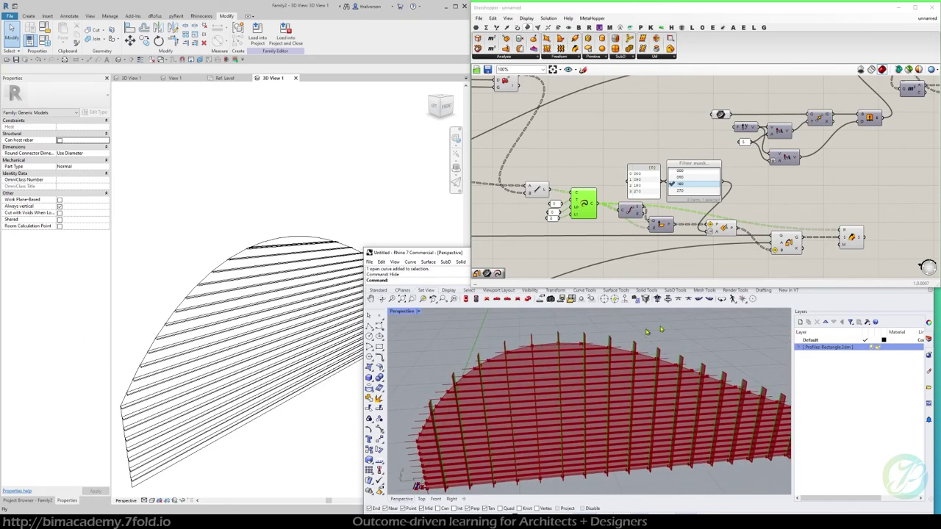
Move the new Sweep1 component closer to the lower Orient
{"action": "right_click_drag", "start_coordinate": [843, 187], "coordinate": [661, 203]}
{"action": "scroll", "coordinate": [662, 204], "scroll_direction": "down", "scroll_amount": 3}
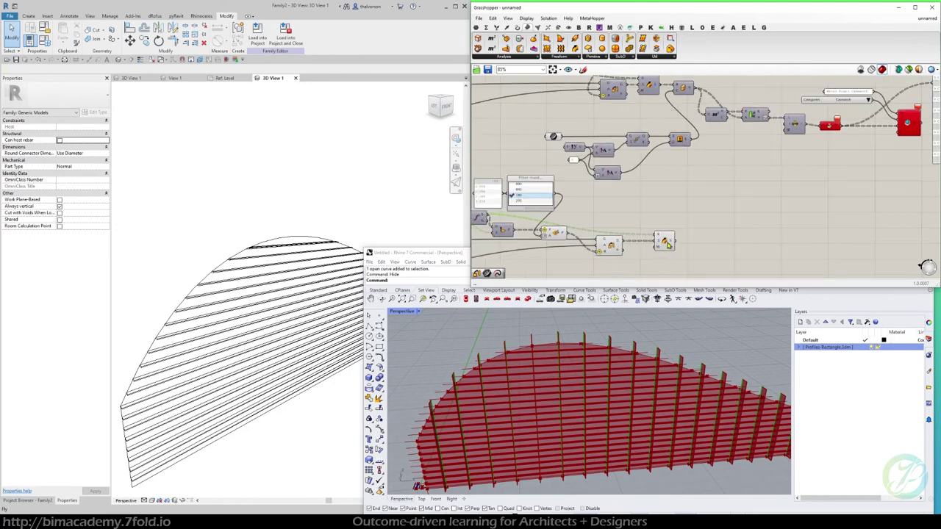
{"action": "left_click", "coordinate": [665, 243]}
{"action": "left_click_drag", "start_coordinate": [666, 244], "coordinate": [650, 244]}
Duplicate the solid component that follows the upper Sweep1, placing the copy near the lower Sweep1
{"action": "mouse_move", "coordinate": [672, 199]}
{"action": "right_mouse_down"}
{"action": "mouse_move", "coordinate": [656, 206]}
{"action": "mouse_move", "coordinate": [673, 191]}
{"action": "mouse_move", "coordinate": [663, 197]}
{"action": "right_mouse_up"}
{"action": "left_click", "coordinate": [654, 107]}
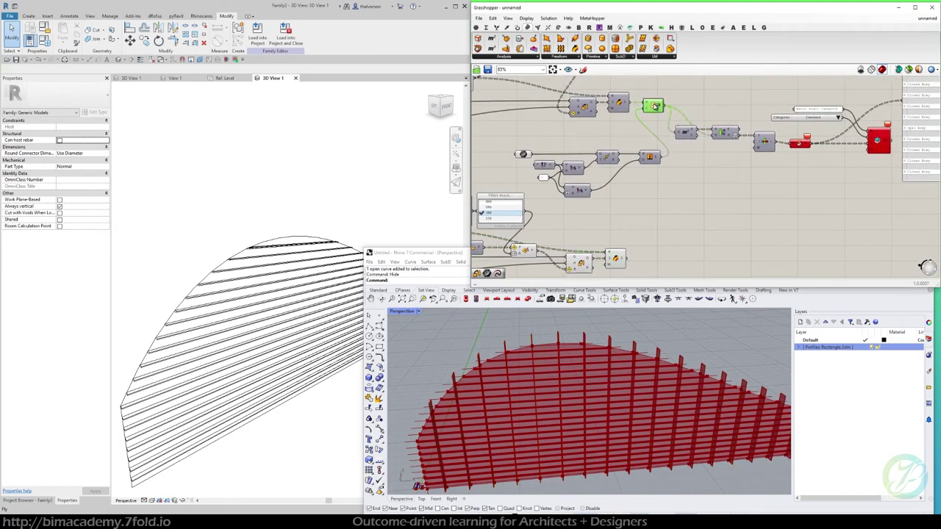
{"action": "left_click_drag", "start_coordinate": [707, 228], "coordinate": [707, 228], "text": "alt"}
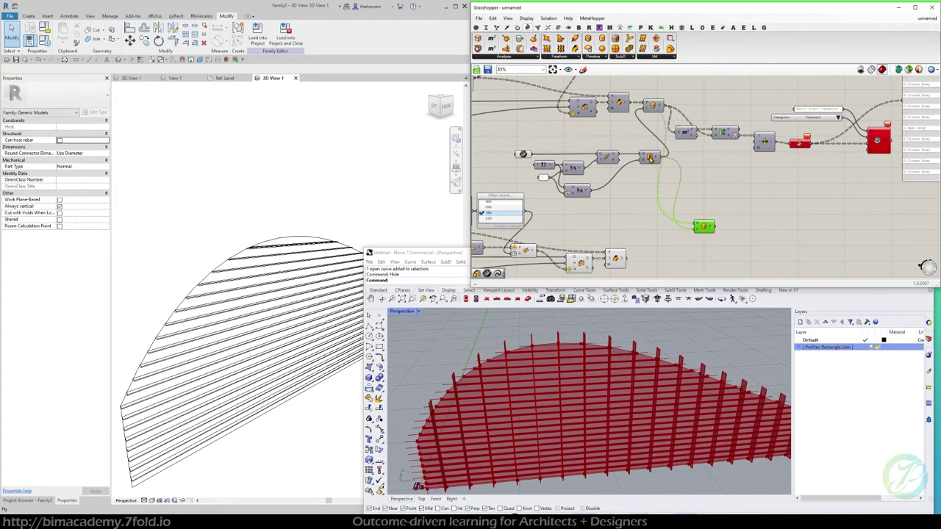
Turn on the preview of the Extrude component and inspect the extruded arched edge around the members
{"action": "left_click", "coordinate": [650, 159]}
{"action": "middle_click", "coordinate": [641, 180]}
{"action": "left_click", "coordinate": [654, 167]}
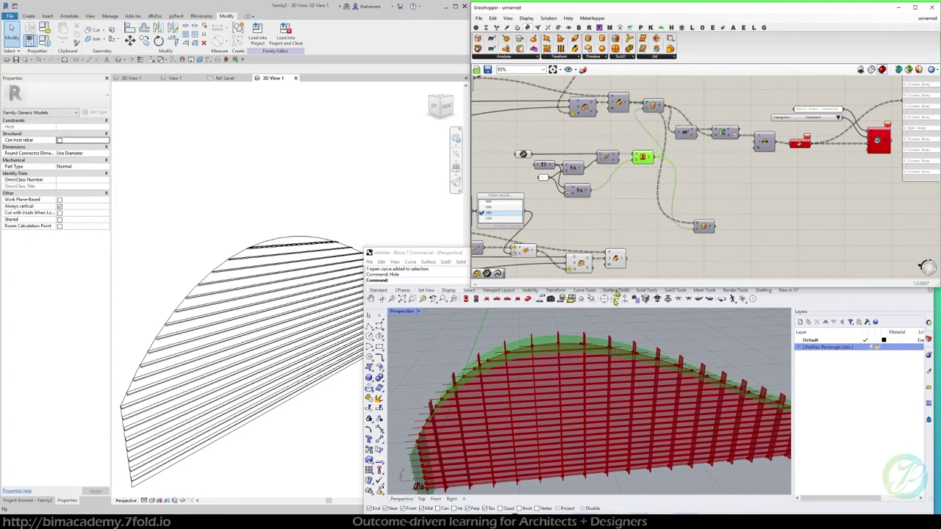
{"action": "right_click_drag", "start_coordinate": [546, 329], "coordinate": [590, 351]}
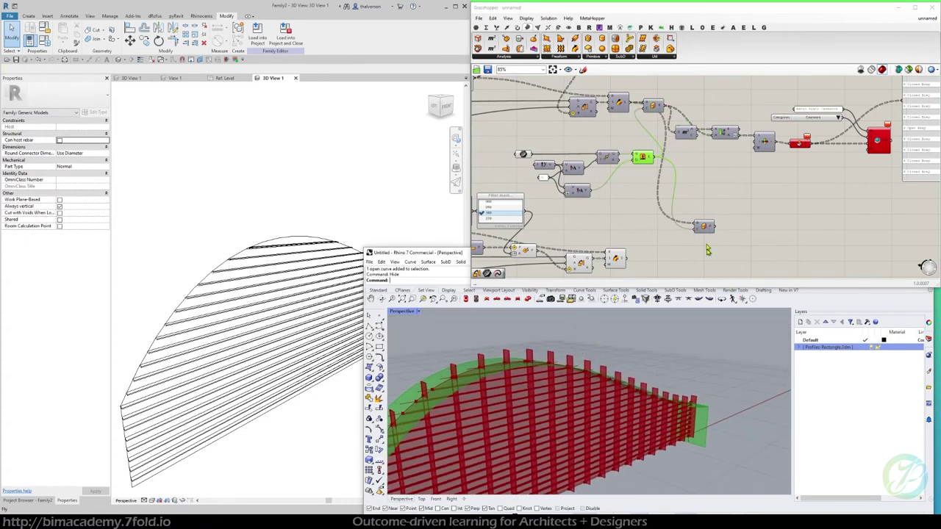
Place the copied solid component beyond the lower Sweep1 and feed its Brep input from that Sweep1's output
{"action": "scroll", "coordinate": [707, 236], "scroll_direction": "up", "scroll_amount": 2}
{"action": "left_click_drag", "start_coordinate": [706, 225], "coordinate": [699, 250]}
{"action": "right_click_drag", "start_coordinate": [661, 237], "coordinate": [667, 200]}
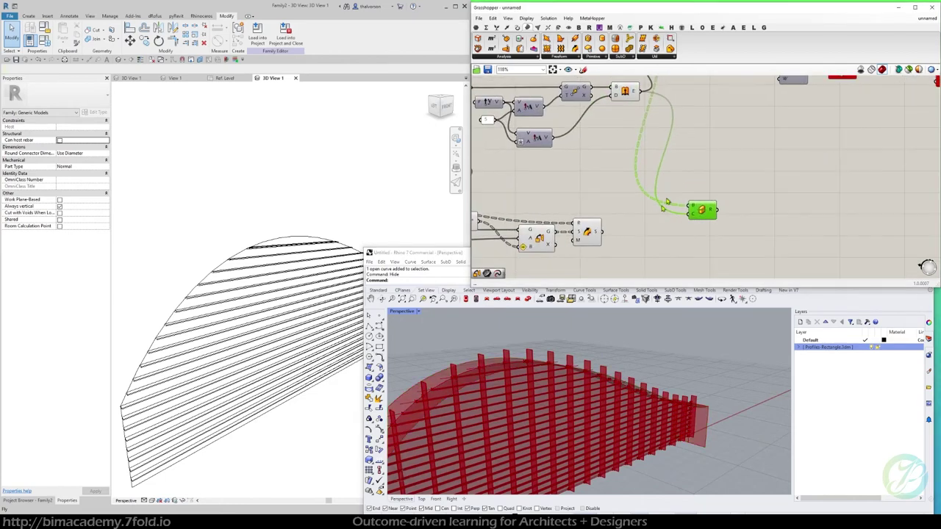
{"action": "left_click_drag", "start_coordinate": [602, 231], "coordinate": [685, 208]}
{"action": "scroll", "coordinate": [672, 197], "scroll_direction": "down", "scroll_amount": 4}
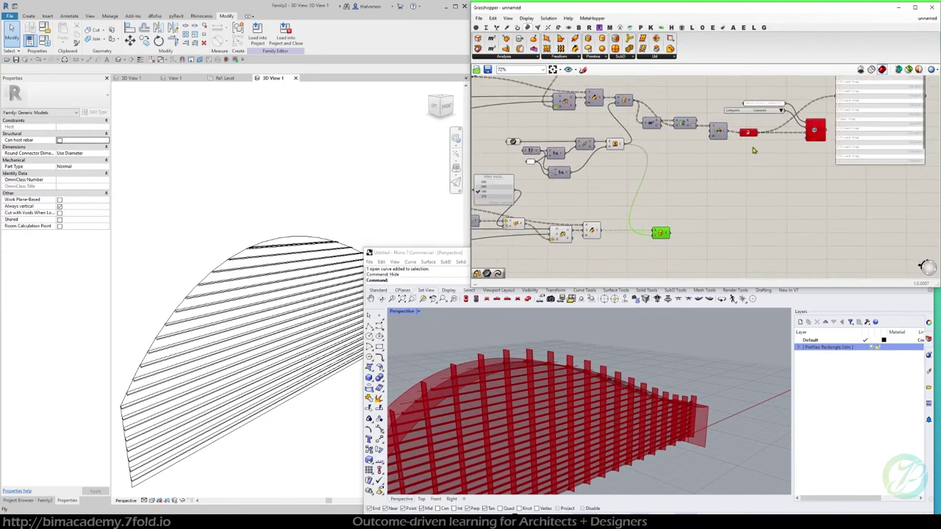
Duplicate the upper Area, Sort List, List Item and Brep components, placing the copies beside the lower solid component
{"action": "left_click_drag", "start_coordinate": [755, 148], "coordinate": [648, 123]}
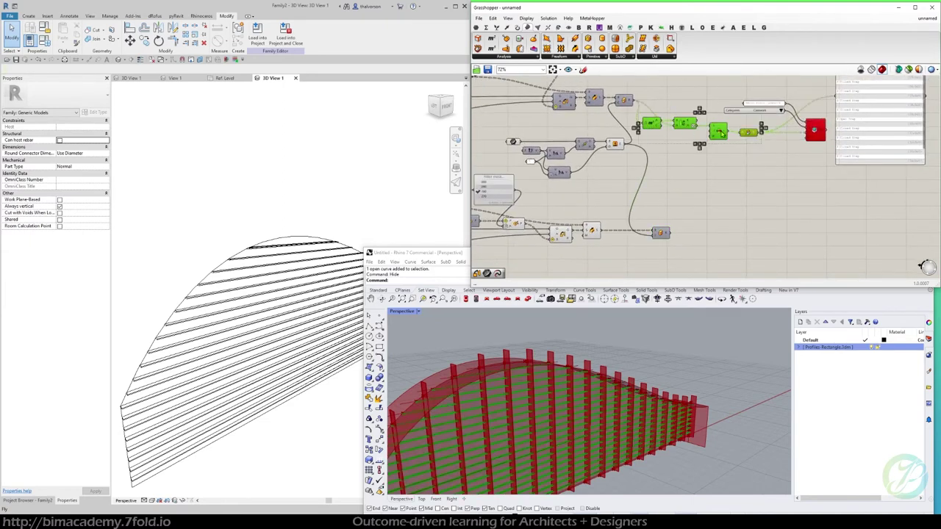
{"action": "left_click_drag", "start_coordinate": [722, 133], "coordinate": [763, 223], "text": "alt"}
{"action": "left_click", "coordinate": [709, 176]}
{"action": "scroll", "coordinate": [712, 231], "scroll_direction": "up", "scroll_amount": 2}
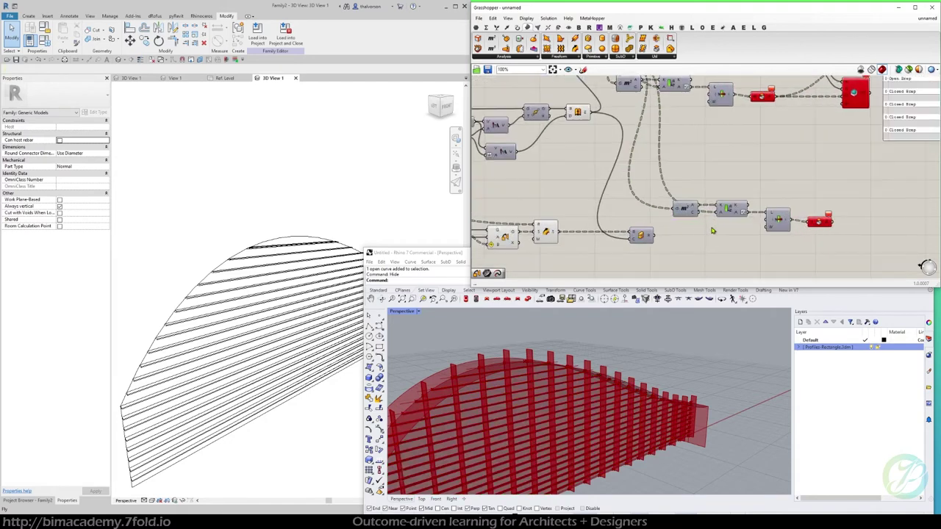
Feed the copied Area and Sort List components from the lower solid component's output
{"action": "scroll", "coordinate": [680, 231], "scroll_direction": "down", "scroll_amount": 2}
{"action": "scroll", "coordinate": [664, 230], "scroll_direction": "up", "scroll_amount": 3}
{"action": "left_click_drag", "start_coordinate": [660, 241], "coordinate": [685, 208]}
{"action": "scroll", "coordinate": [746, 224], "scroll_direction": "down", "scroll_amount": 2}
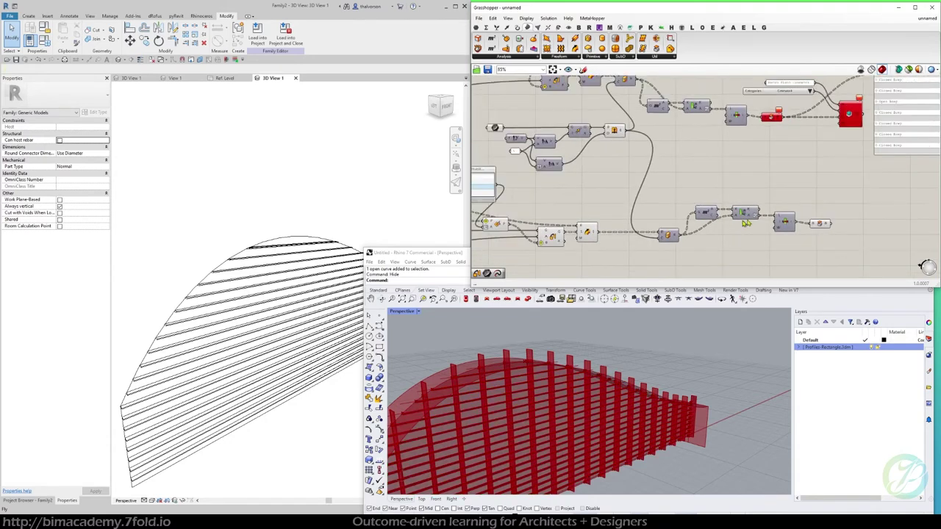
Move the lower solid component and its sorting chain closer to Sweep1, and inspect the trimmed vertical members in the viewport
{"action": "left_click_drag", "start_coordinate": [837, 191], "coordinate": [621, 237]}
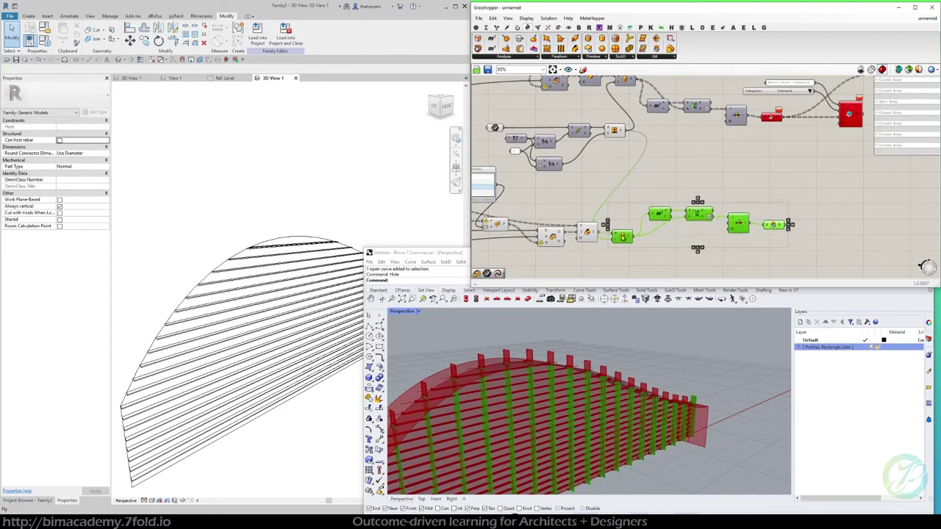
{"action": "left_click", "coordinate": [814, 215]}
{"action": "left_click", "coordinate": [772, 226]}
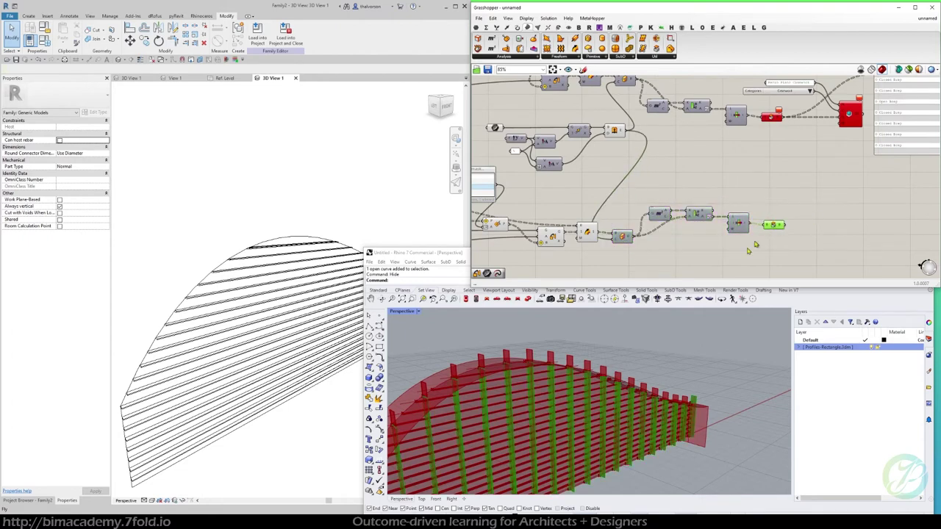
{"action": "scroll", "coordinate": [547, 366], "scroll_direction": "up", "scroll_amount": 4}
{"action": "right_click_drag", "start_coordinate": [569, 366], "coordinate": [538, 368]}
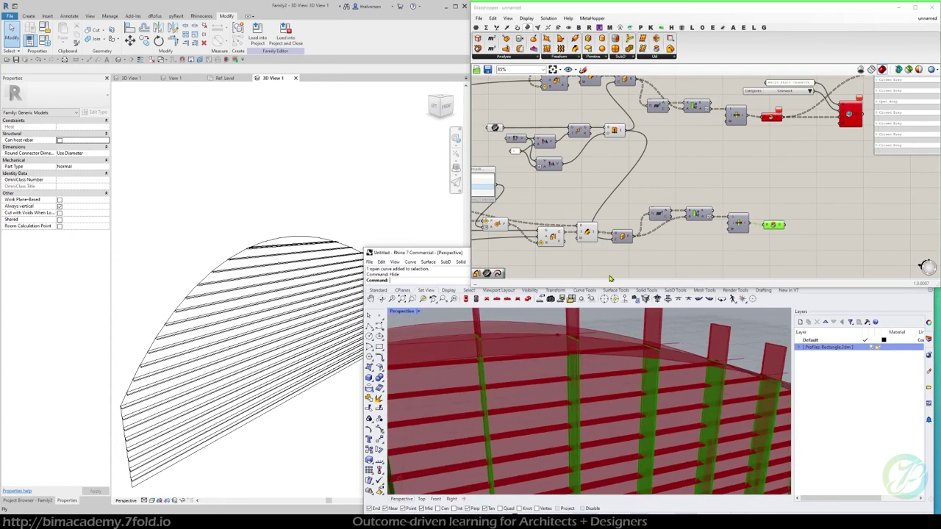
{"action": "scroll", "coordinate": [615, 274], "scroll_direction": "down", "scroll_amount": 4}
{"action": "scroll", "coordinate": [615, 274], "scroll_direction": "up", "scroll_amount": 4}
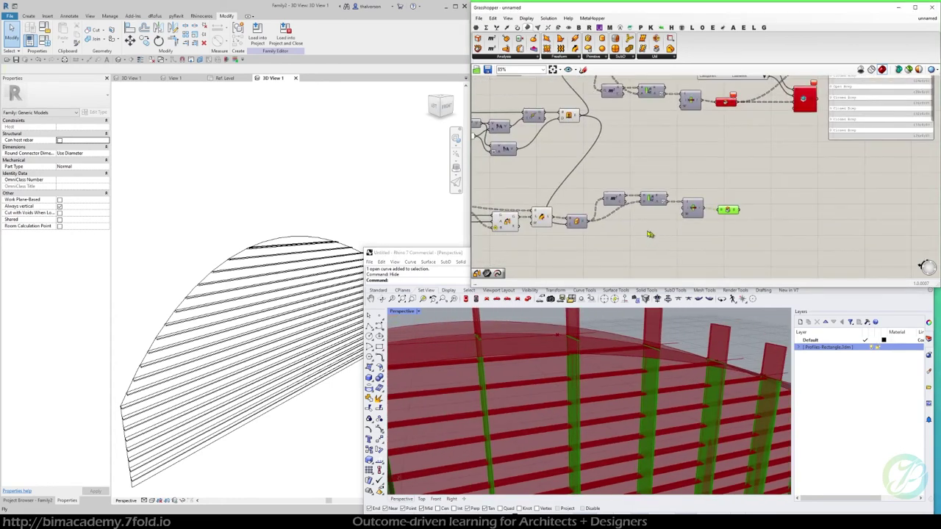
Turn off the previews of the lower Orient, Sweep1 and solid components
{"action": "left_click_drag", "start_coordinate": [583, 250], "coordinate": [500, 212]}
{"action": "middle_click", "coordinate": [525, 175]}
{"action": "left_click", "coordinate": [553, 157]}
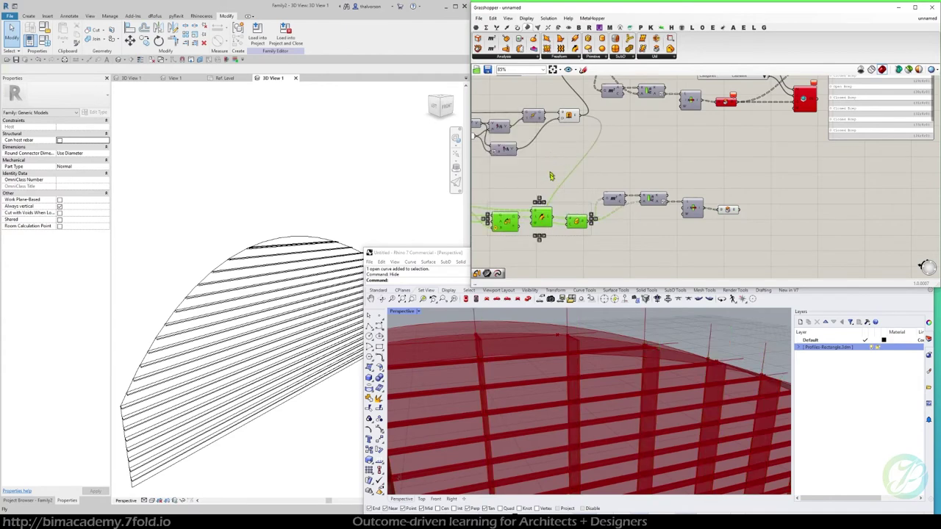
{"action": "left_click", "coordinate": [655, 231]}
Duplicate the Revit DirectShape component, placing the copy directly below the original
{"action": "right_click_drag", "start_coordinate": [741, 167], "coordinate": [620, 181]}
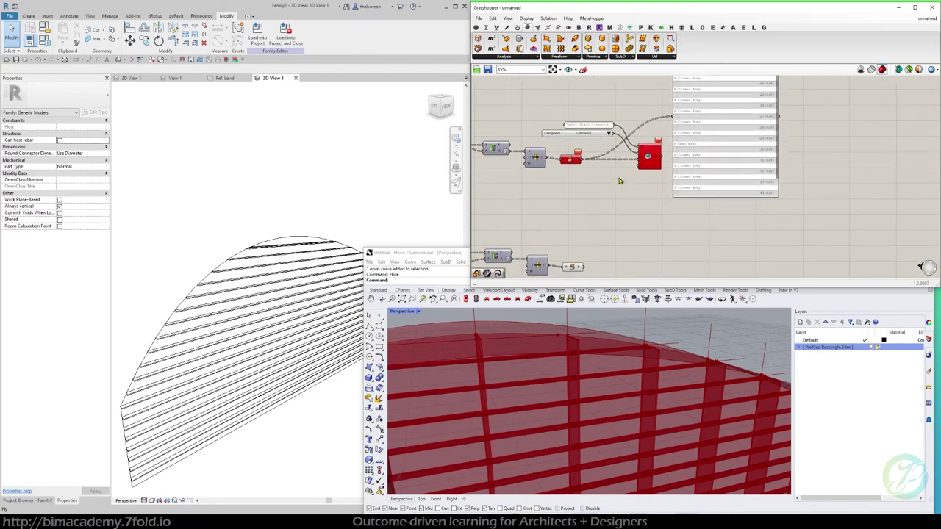
{"action": "left_click_drag", "start_coordinate": [777, 145], "coordinate": [778, 167]}
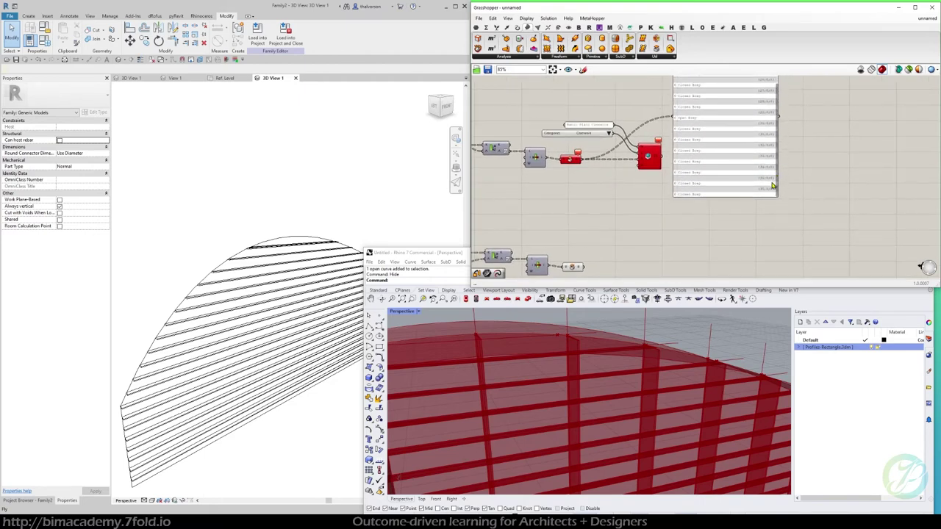
{"action": "right_click_drag", "start_coordinate": [698, 222], "coordinate": [728, 218]}
{"action": "left_click", "coordinate": [683, 162]}
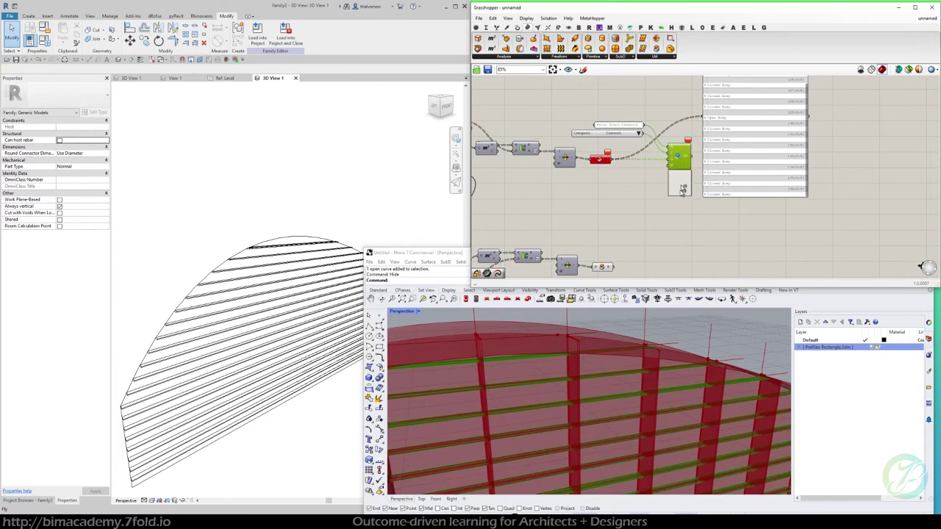
{"action": "left_click_drag", "start_coordinate": [683, 189], "coordinate": [682, 215]}
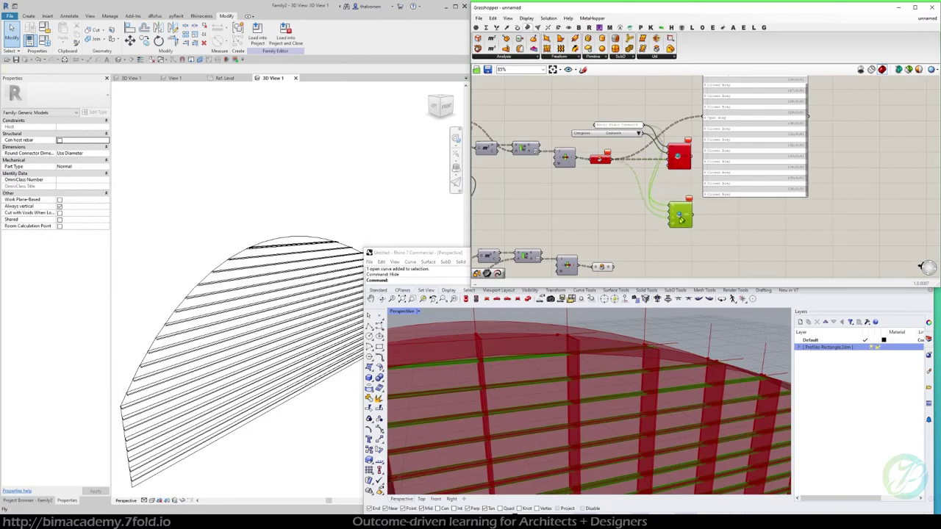
Check individual horizontal members and the undo history in the Revit 3D view
{"action": "left_click", "coordinate": [319, 289]}
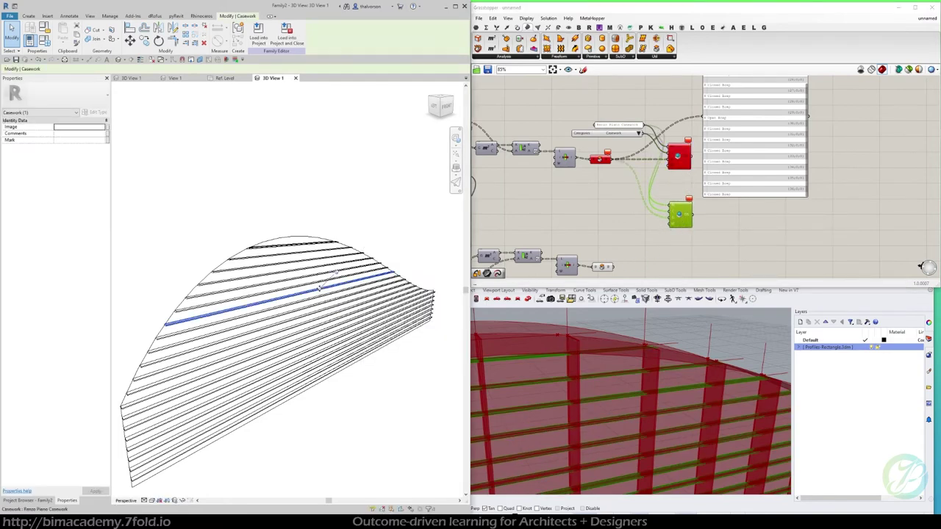
{"action": "key", "text": "Escape"}
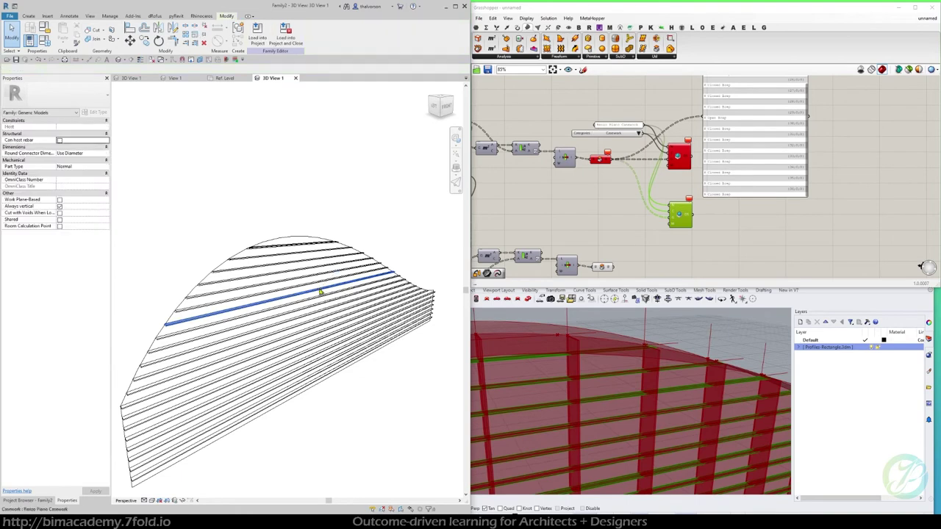
{"action": "scroll", "coordinate": [180, 321], "scroll_direction": "up", "scroll_amount": 2}
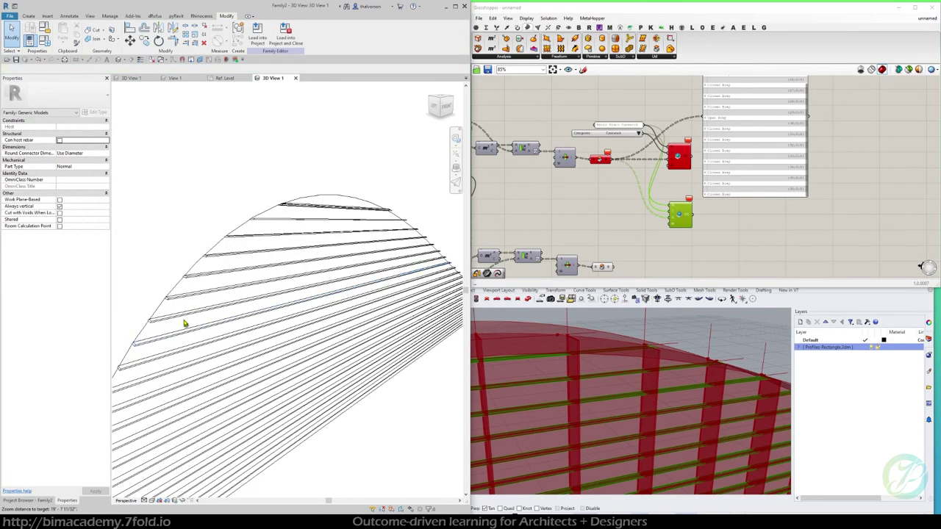
{"action": "left_click", "coordinate": [182, 317]}
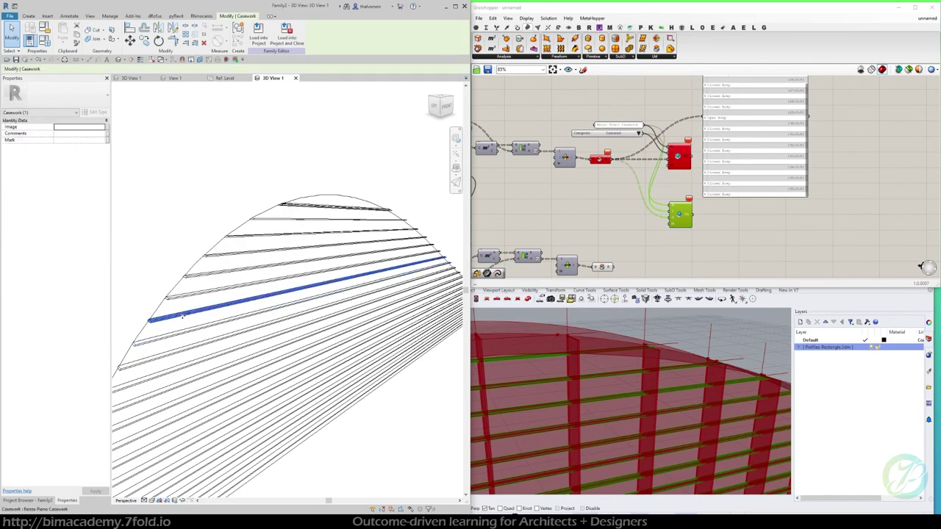
{"action": "key", "text": "Escape"}
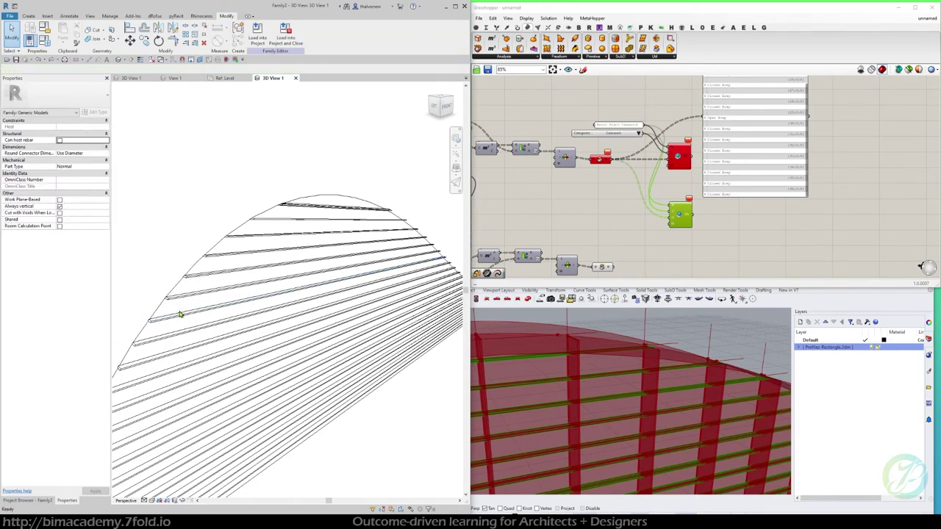
{"action": "left_click", "coordinate": [46, 60]}
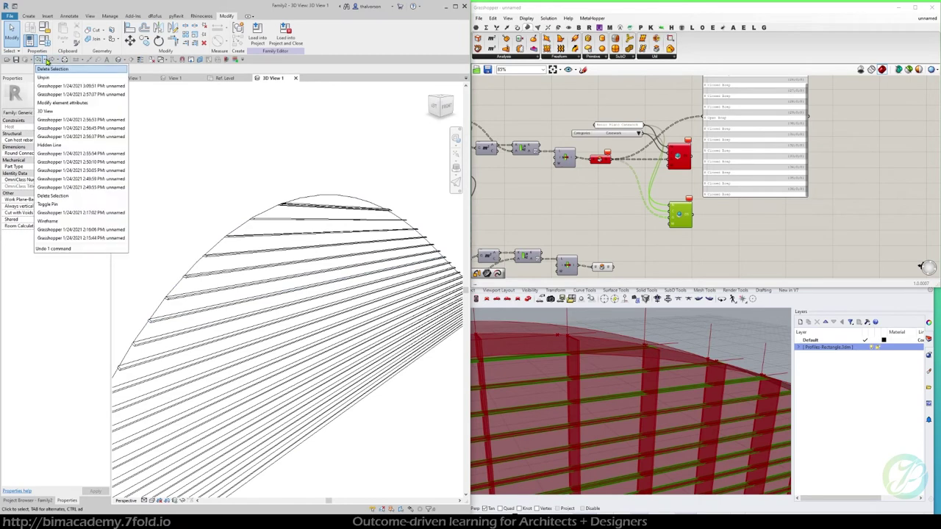
{"action": "left_click", "coordinate": [212, 130]}
{"action": "scroll", "coordinate": [239, 170], "scroll_direction": "down", "scroll_amount": 3}
Replace the copied DirectShape component's geometry input with the output of the lower Brep parameter
{"action": "left_click", "coordinate": [722, 231]}
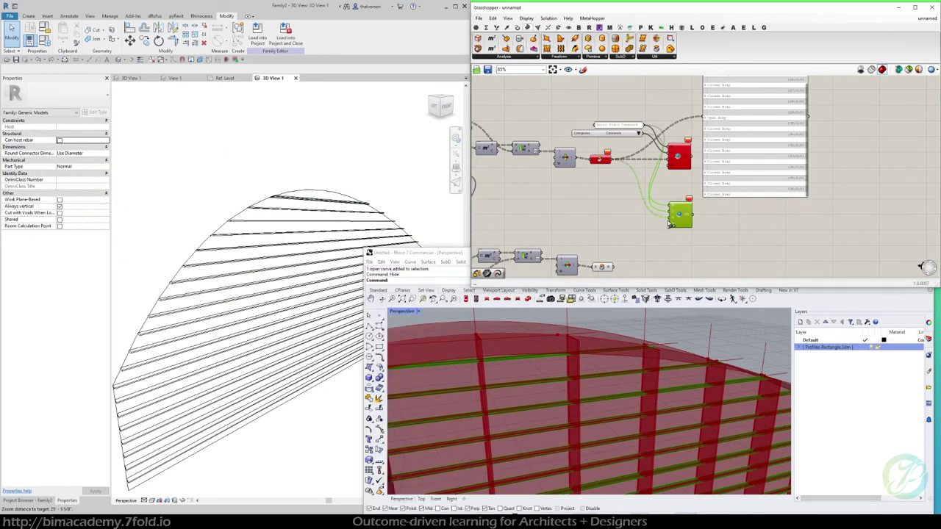
{"action": "scroll", "coordinate": [670, 225], "scroll_direction": "up", "scroll_amount": 2}
{"action": "scroll", "coordinate": [629, 237], "scroll_direction": "up", "scroll_amount": 1}
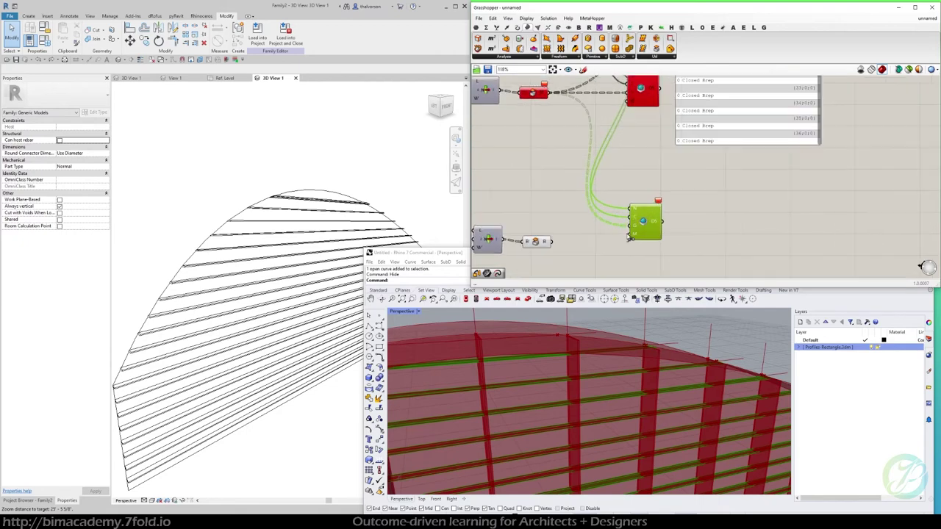
{"action": "left_click_drag", "start_coordinate": [551, 243], "coordinate": [631, 221]}
{"action": "key", "text": "ctrl+z"}
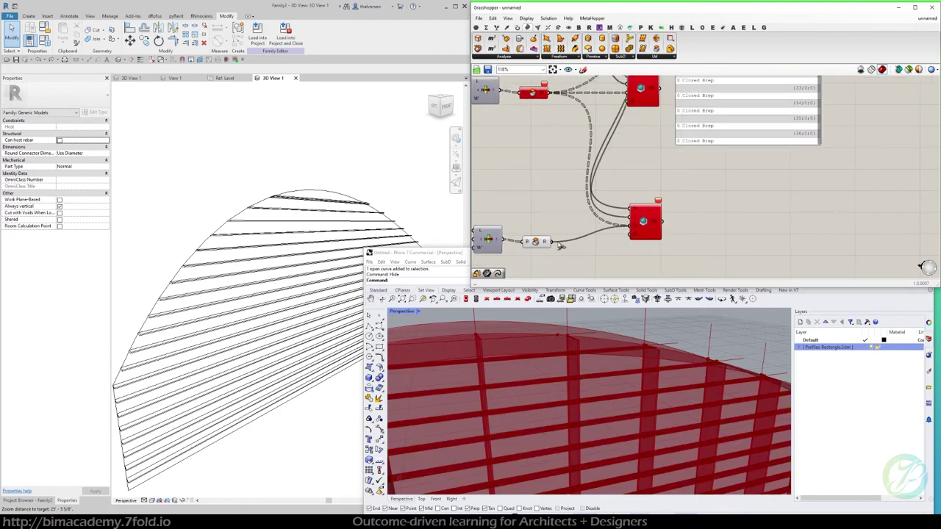
{"action": "left_click_drag", "start_coordinate": [551, 242], "coordinate": [652, 245]}
{"action": "left_click", "coordinate": [654, 218]}
{"action": "scroll", "coordinate": [616, 213], "scroll_direction": "down", "scroll_amount": 3}
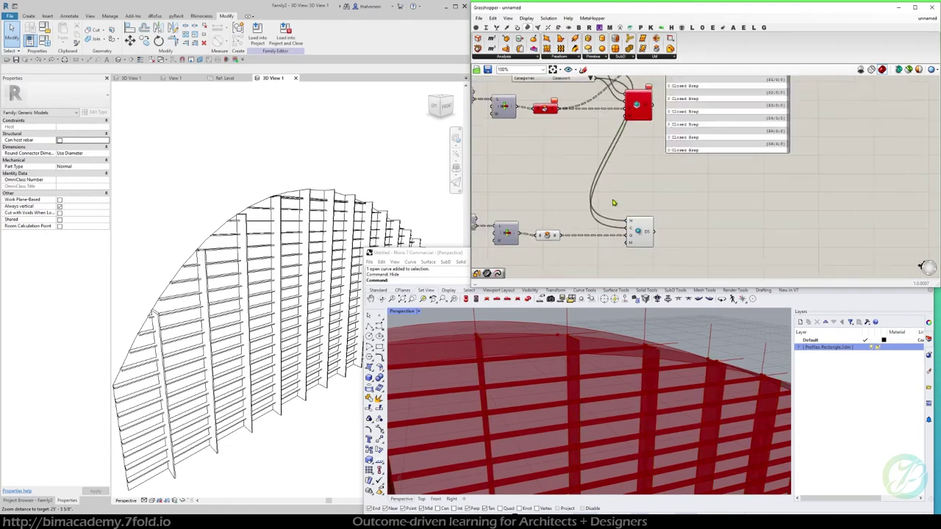
Inspect the vertical members together with the horizontal ones in the Revit 3D view
{"action": "left_click", "coordinate": [278, 214]}
{"action": "left_click", "coordinate": [360, 265]}
{"action": "middle_click_drag", "start_coordinate": [360, 265], "coordinate": [363, 258], "text": "shift"}
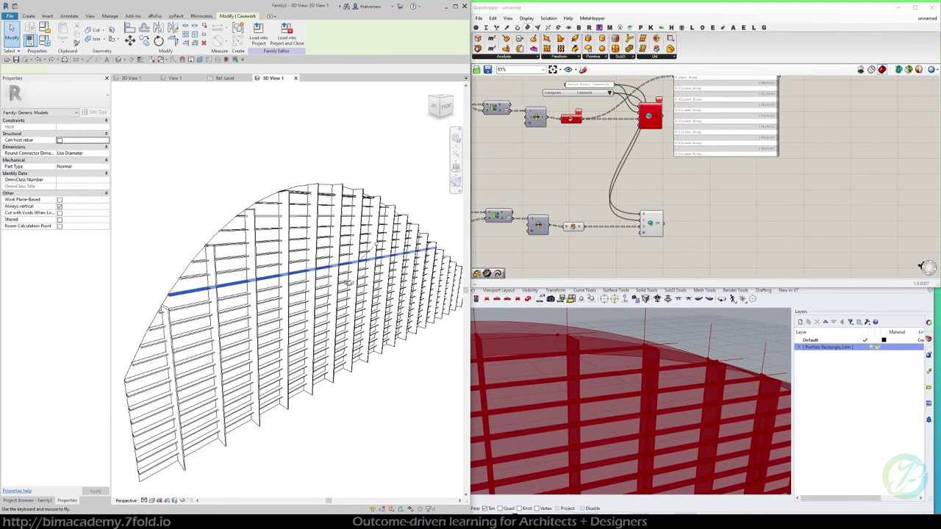
{"action": "left_click", "coordinate": [356, 163]}
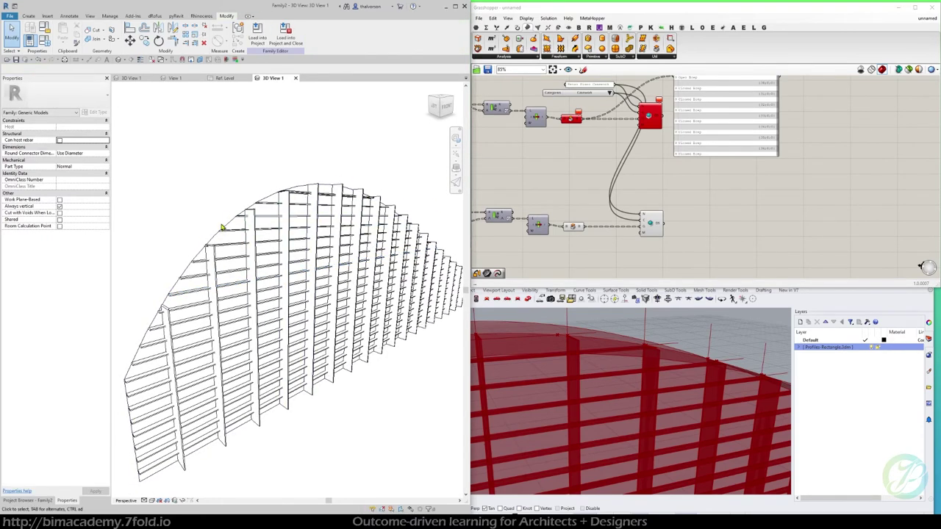
Move the Curve parameter that feeds the extrusion's Move component farther away from it to free up space
{"action": "left_click", "coordinate": [518, 190]}
{"action": "scroll", "coordinate": [518, 187], "scroll_direction": "down", "scroll_amount": 3}
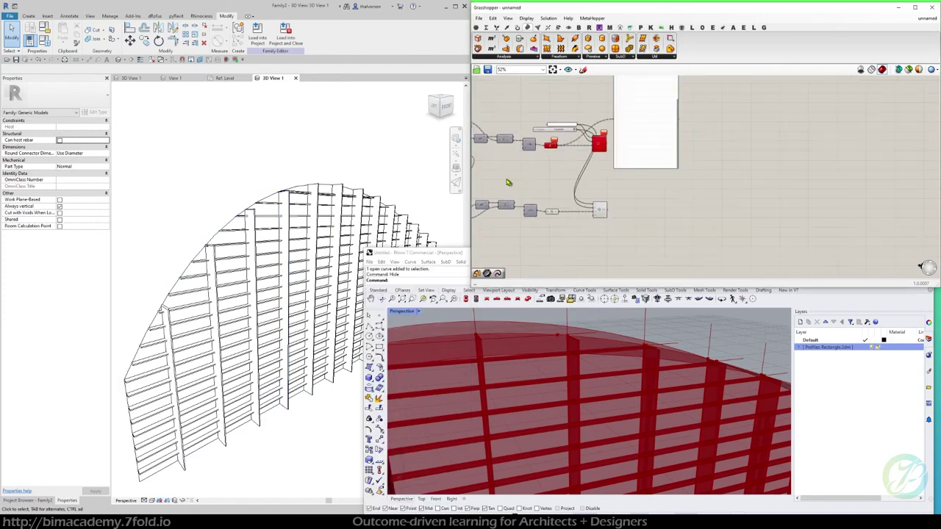
{"action": "right_click_drag", "start_coordinate": [509, 179], "coordinate": [670, 200]}
{"action": "right_click_drag", "start_coordinate": [548, 168], "coordinate": [584, 168]}
{"action": "scroll", "coordinate": [585, 168], "scroll_direction": "up", "scroll_amount": 5}
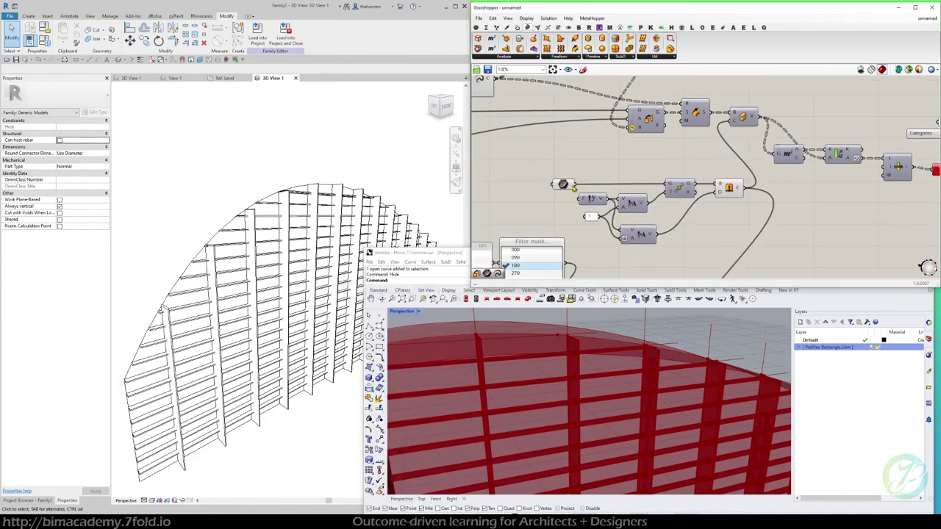
{"action": "left_click_drag", "start_coordinate": [565, 187], "coordinate": [541, 188]}
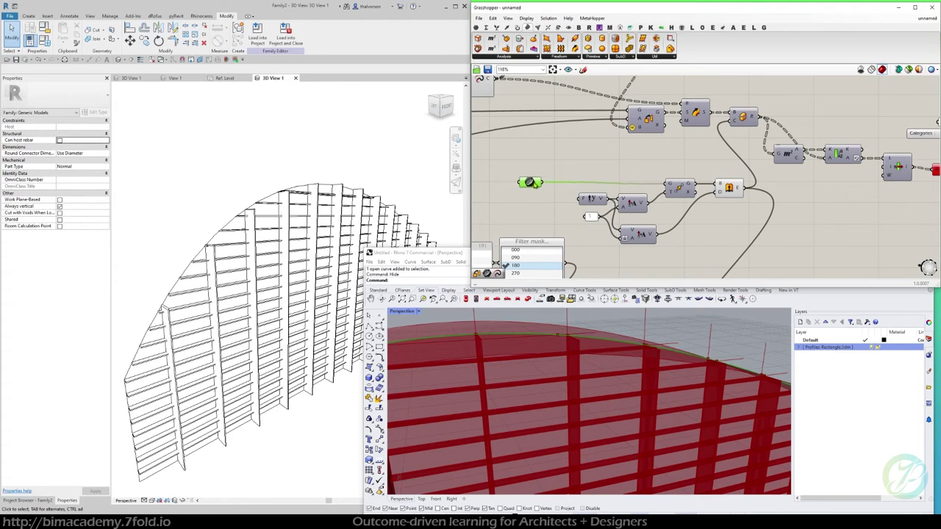
Rename the list component fed by the Index slider to "Upper Curve" and move it clear of the component below
{"action": "right_click_drag", "start_coordinate": [539, 188], "coordinate": [744, 183]}
{"action": "scroll", "coordinate": [632, 177], "scroll_direction": "down", "scroll_amount": 4}
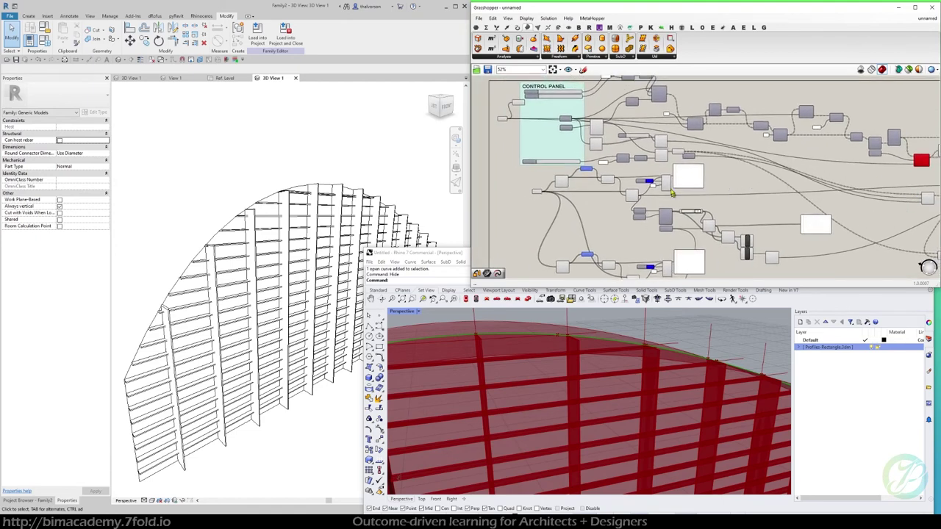
{"action": "scroll", "coordinate": [862, 204], "scroll_direction": "up", "scroll_amount": 4}
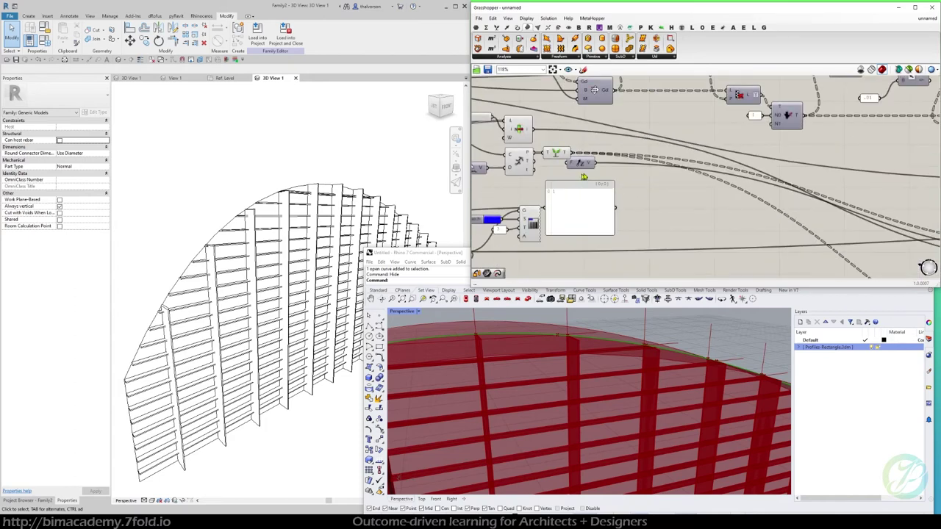
{"action": "right_click_drag", "start_coordinate": [583, 176], "coordinate": [726, 230]}
{"action": "right_click_drag", "start_coordinate": [553, 174], "coordinate": [577, 175]}
{"action": "left_click", "coordinate": [686, 181]}
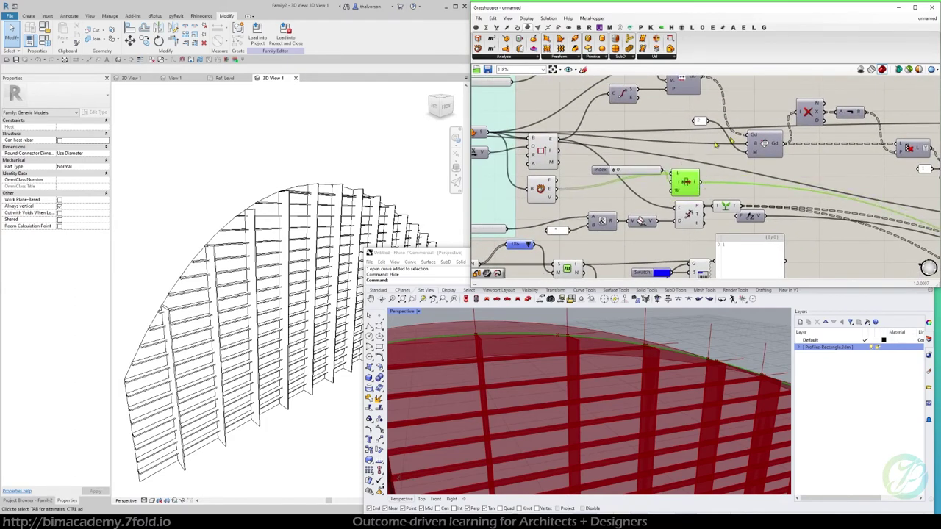
{"action": "scroll", "coordinate": [653, 332], "scroll_direction": "down", "scroll_amount": 4}
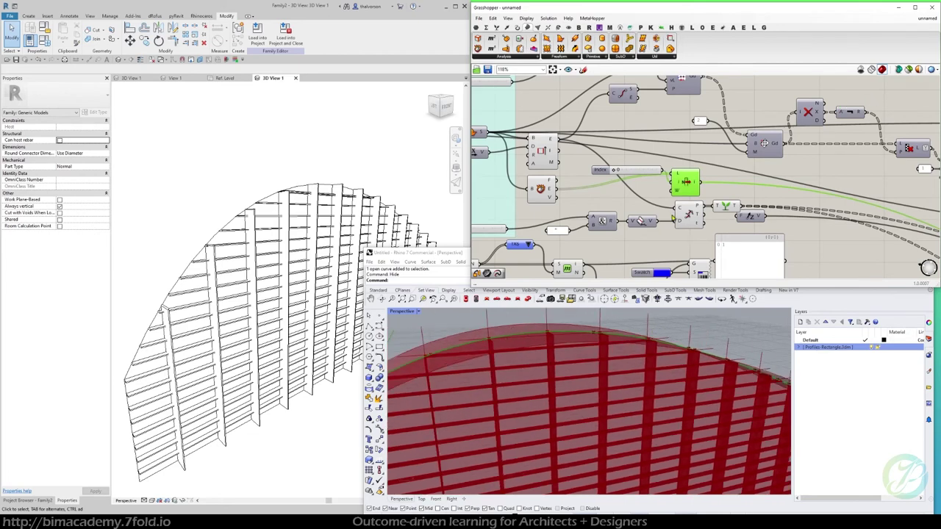
{"action": "left_click_drag", "start_coordinate": [684, 182], "coordinate": [687, 184]}
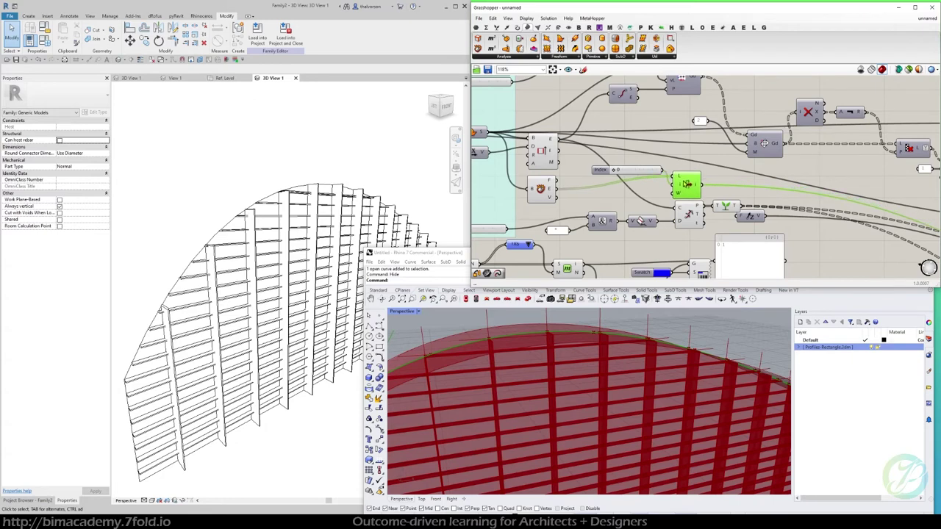
{"action": "right_click_drag", "start_coordinate": [688, 185], "coordinate": [689, 185]}
{"action": "right_click", "coordinate": [688, 184]}
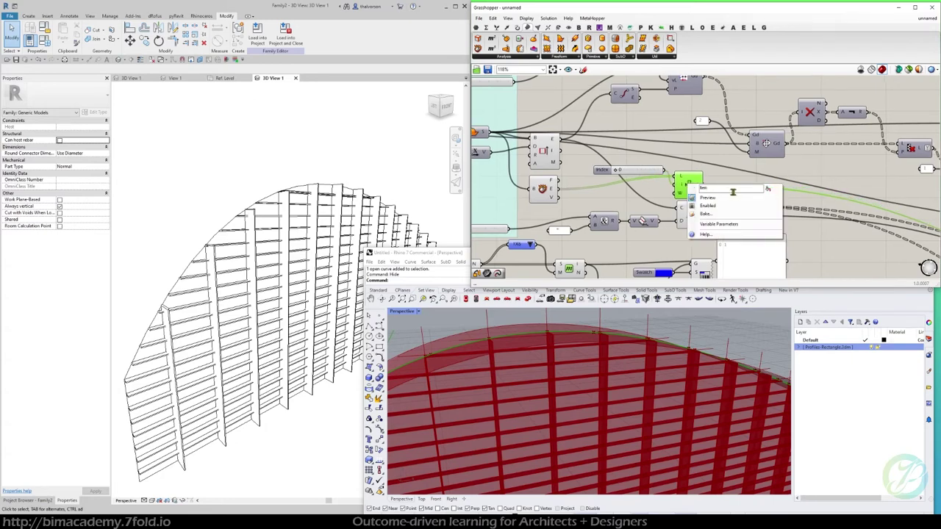
{"action": "left_click", "coordinate": [768, 190]}
{"action": "left_click_drag", "start_coordinate": [723, 189], "coordinate": [692, 189]}
{"action": "type", "text": "UPPER s"}
{"action": "key", "text": "Caps_Lock"}
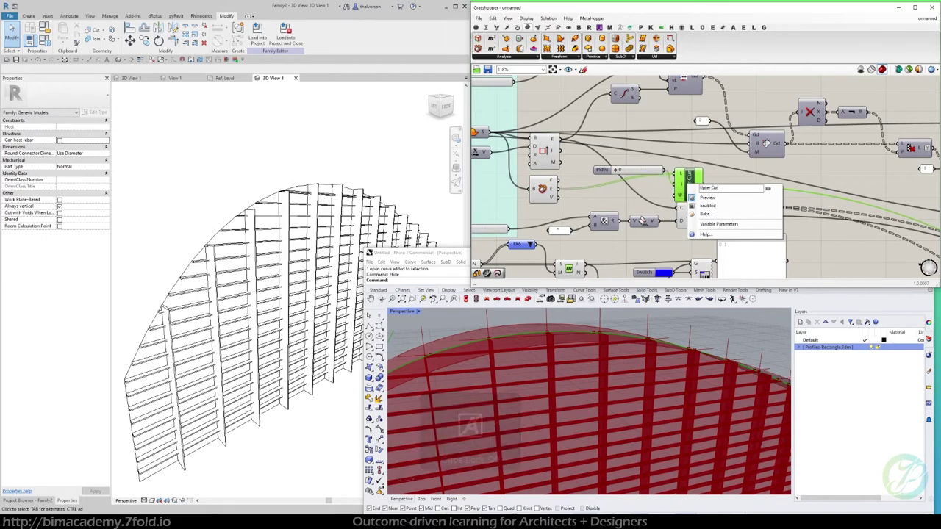
{"action": "key", "text": "Return"}
{"action": "scroll", "coordinate": [684, 193], "scroll_direction": "up", "scroll_amount": 2}
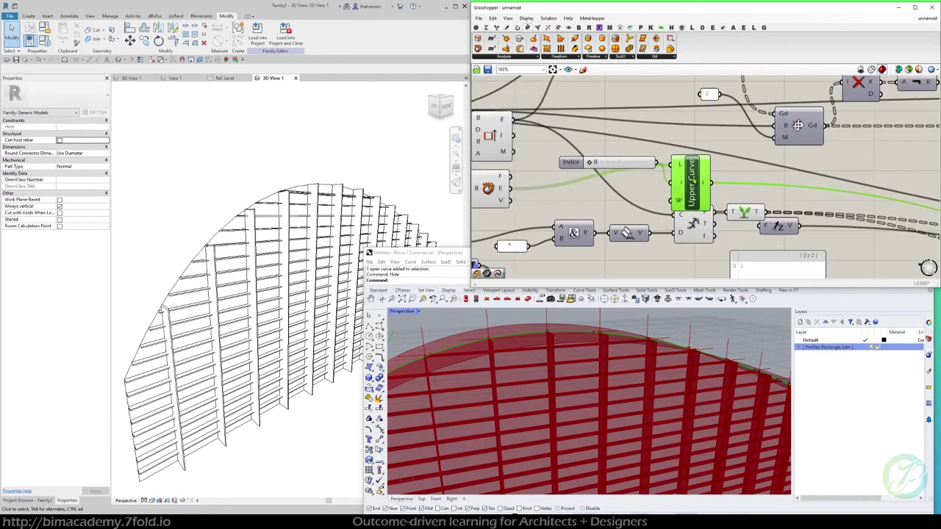
{"action": "left_click_drag", "start_coordinate": [695, 182], "coordinate": [695, 171]}
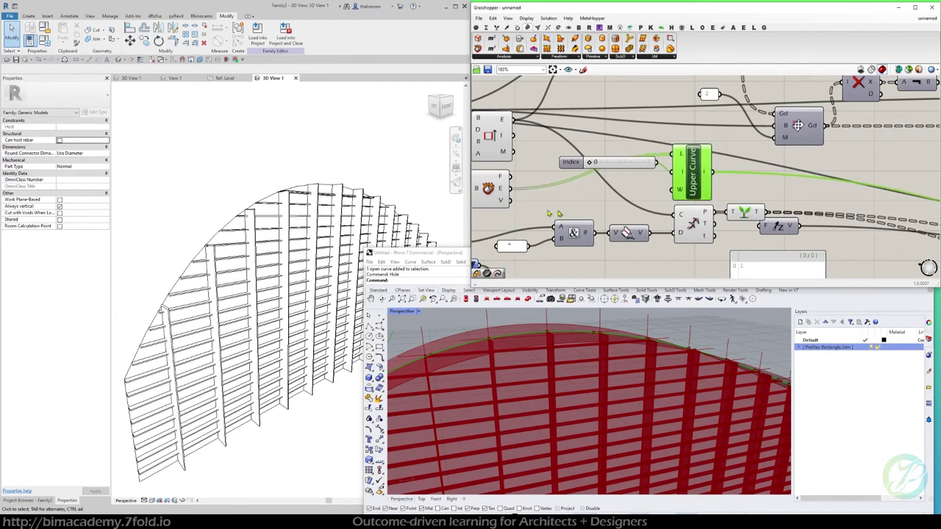
Show the hidden objects in Rhino and lock one of the two overlapping arch curves
{"action": "scroll", "coordinate": [590, 344], "scroll_direction": "down", "scroll_amount": 5}
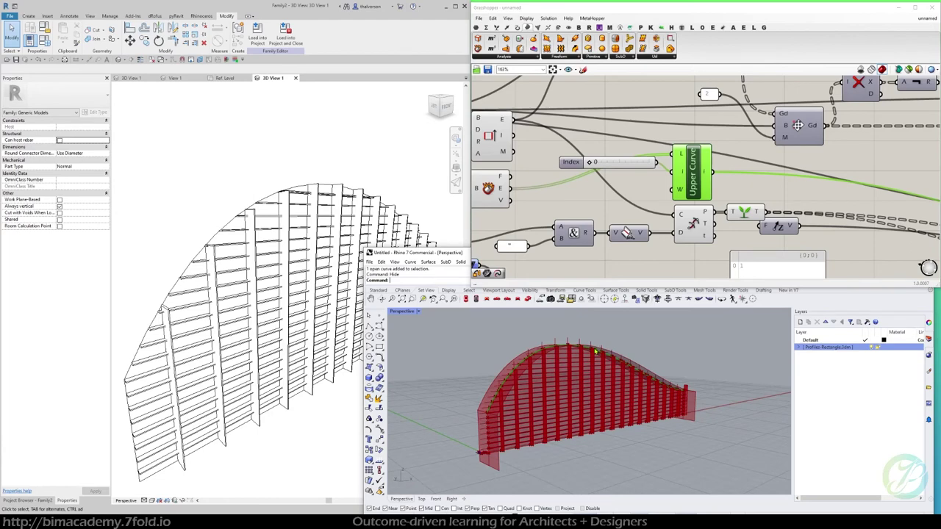
{"action": "type", "text": "Show"}
{"action": "key", "text": "Return"}
{"action": "left_click", "coordinate": [658, 382]}
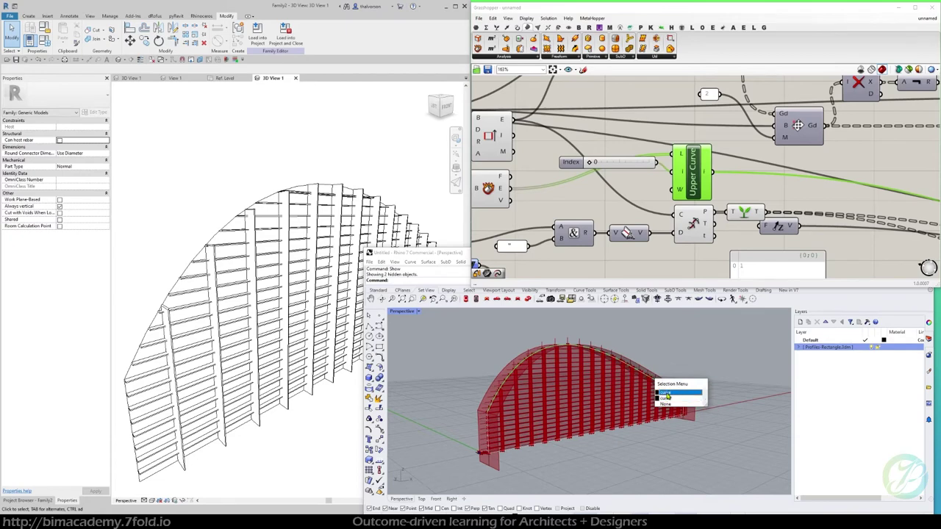
{"action": "left_click", "coordinate": [669, 400]}
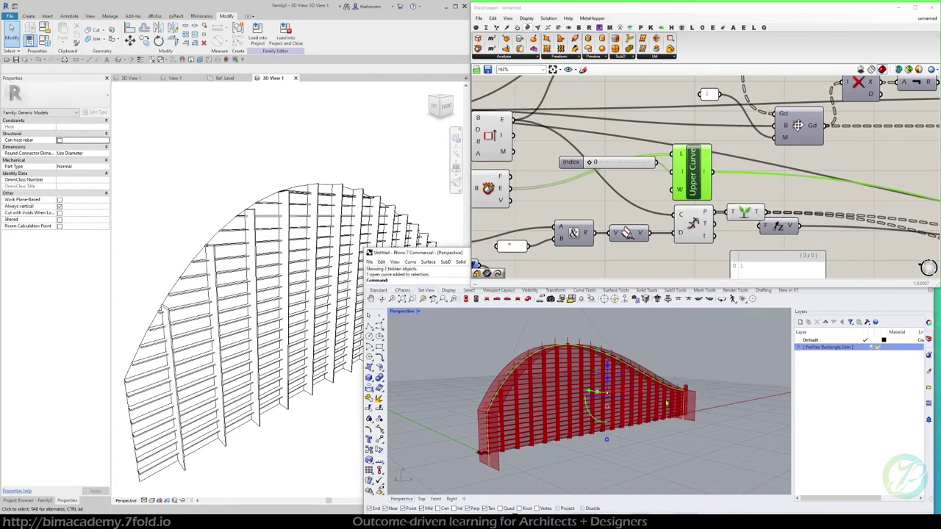
{"action": "key", "text": "Return"}
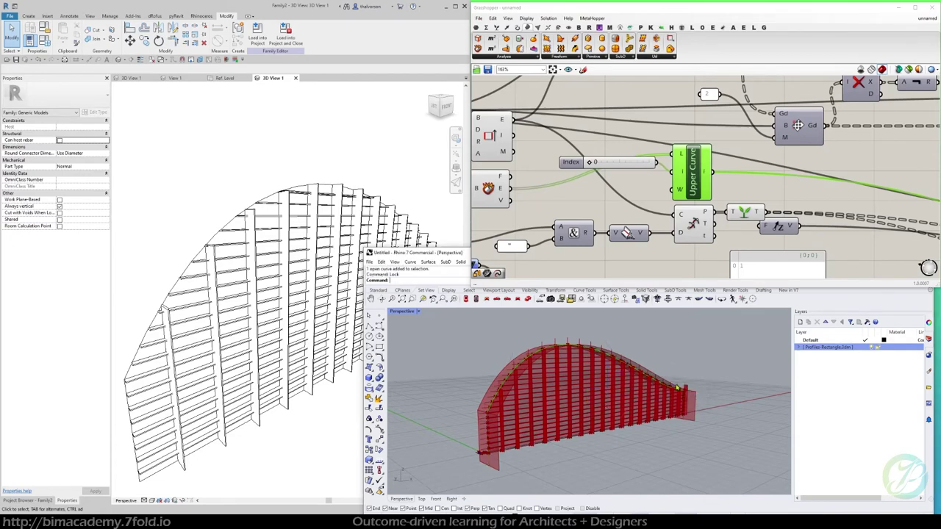
Turn on the unlocked arch curve's control points in Rhino and raise a point above the crown to heighten the arch
{"action": "left_click", "coordinate": [672, 387]}
{"action": "right_click_drag", "start_coordinate": [669, 374], "coordinate": [684, 423], "text": "shift"}
{"action": "scroll", "coordinate": [685, 424], "scroll_direction": "down", "scroll_amount": 4}
{"action": "key", "text": "F10"}
{"action": "left_click_drag", "start_coordinate": [580, 333], "coordinate": [624, 377]}
{"action": "right_click_drag", "start_coordinate": [626, 377], "coordinate": [581, 404], "text": "shift"}
{"action": "left_click_drag", "start_coordinate": [560, 357], "coordinate": [565, 329]}
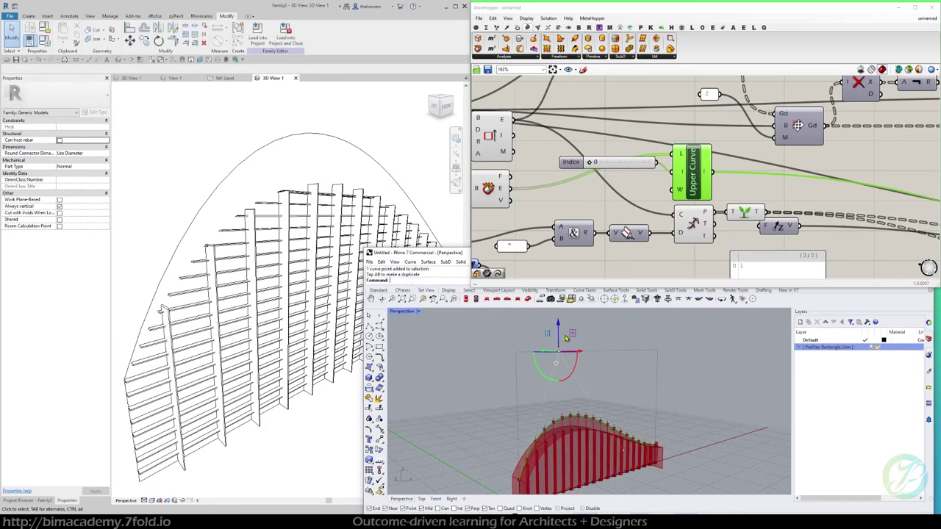
{"action": "left_click", "coordinate": [695, 402]}
Add a Member Index component in Grasshopper below Upper Curve, moving the nearby panel and the swatch with its connected component aside for space
{"action": "left_click", "coordinate": [568, 273]}
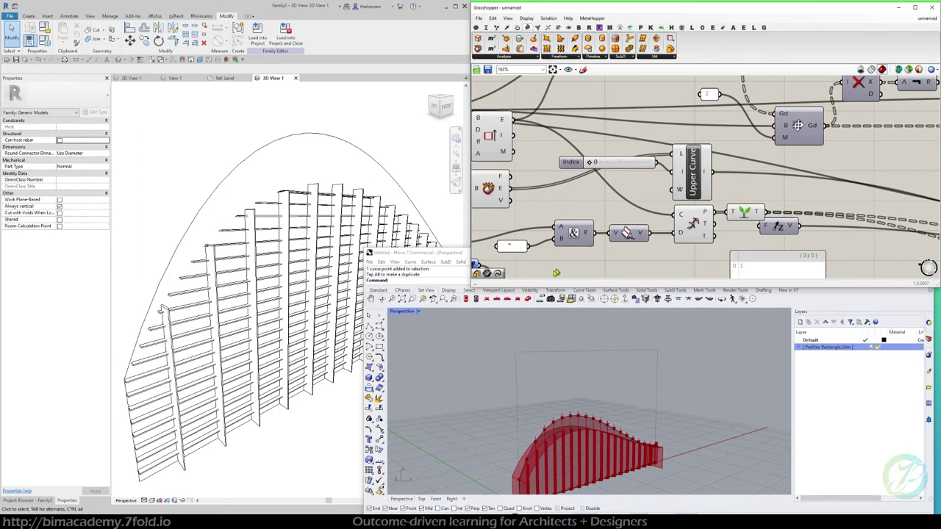
{"action": "scroll", "coordinate": [809, 176], "scroll_direction": "down", "scroll_amount": 4}
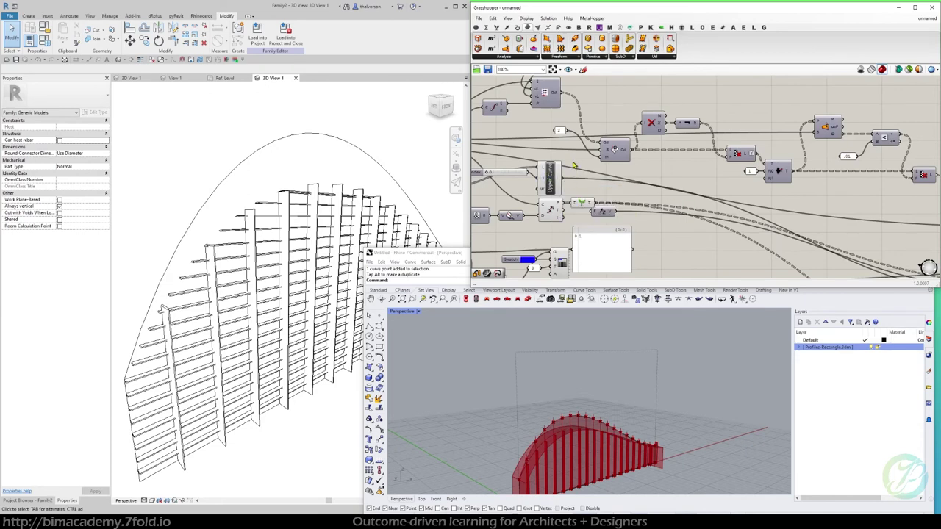
{"action": "right_click_drag", "start_coordinate": [575, 166], "coordinate": [740, 156]}
{"action": "right_click_drag", "start_coordinate": [657, 182], "coordinate": [615, 178]}
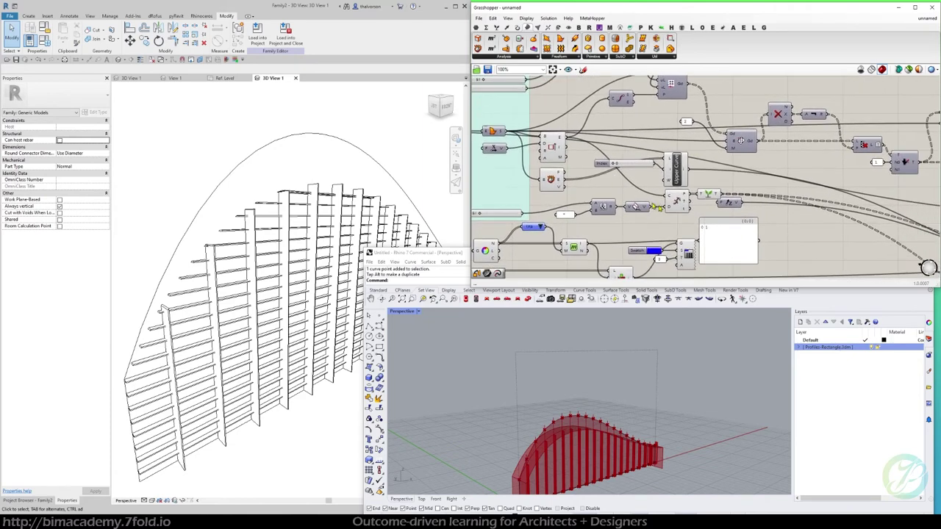
{"action": "left_click_drag", "start_coordinate": [741, 230], "coordinate": [809, 254]}
{"action": "double_click", "coordinate": [739, 238]}
{"action": "type", "text": "mem"}
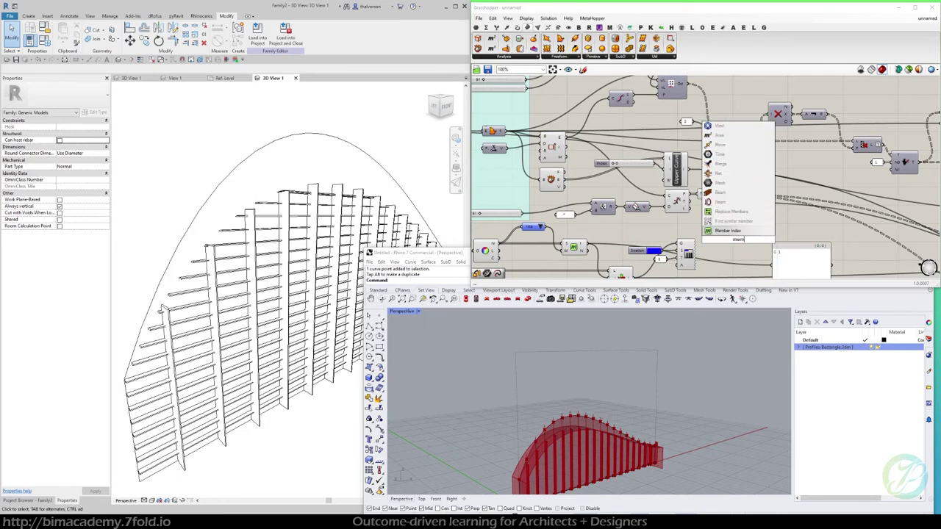
{"action": "key", "text": "Return"}
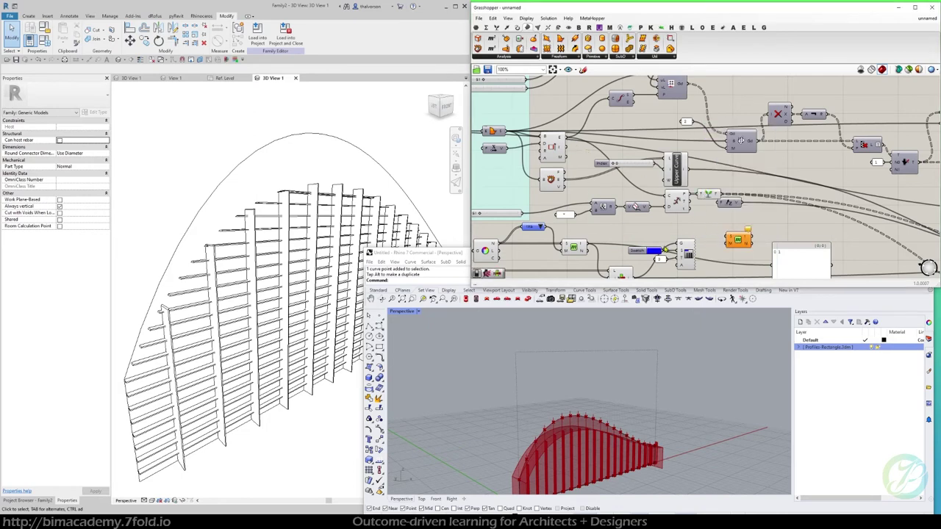
{"action": "left_click_drag", "start_coordinate": [697, 235], "coordinate": [685, 266]}
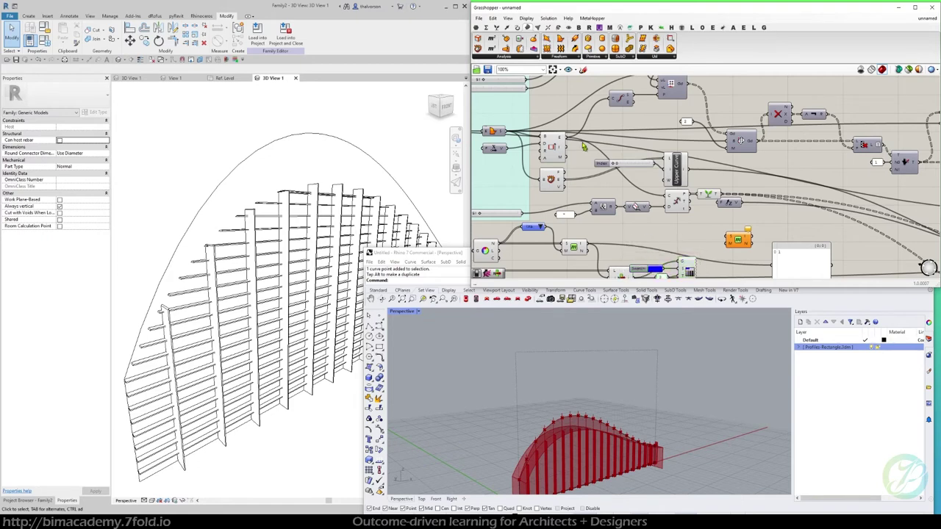
Try wiring the Edges from Directions and Deconstruct Brep edges into the Member Index component, with its output feeding the blank panel
{"action": "left_click", "coordinate": [553, 147]}
{"action": "left_click_drag", "start_coordinate": [564, 143], "coordinate": [681, 237]}
{"action": "left_click_drag", "start_coordinate": [577, 181], "coordinate": [793, 248]}
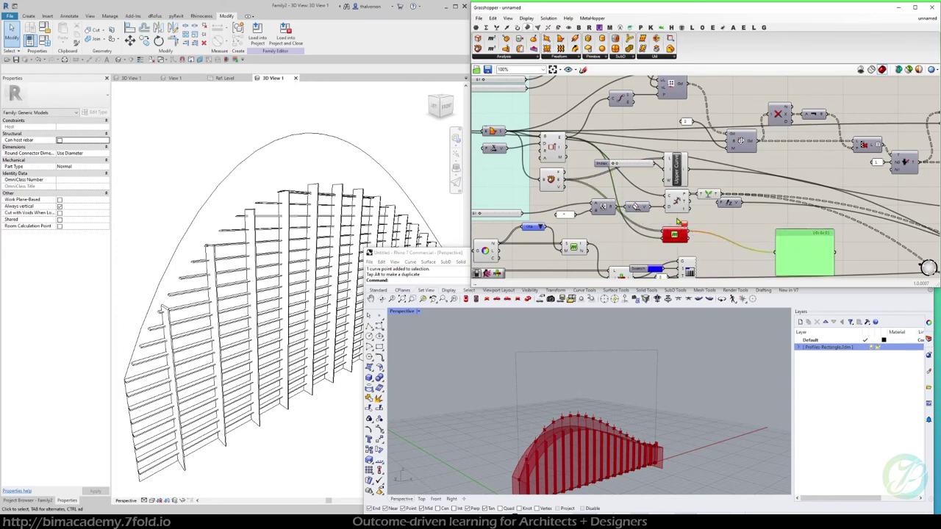
{"action": "left_click", "coordinate": [553, 150]}
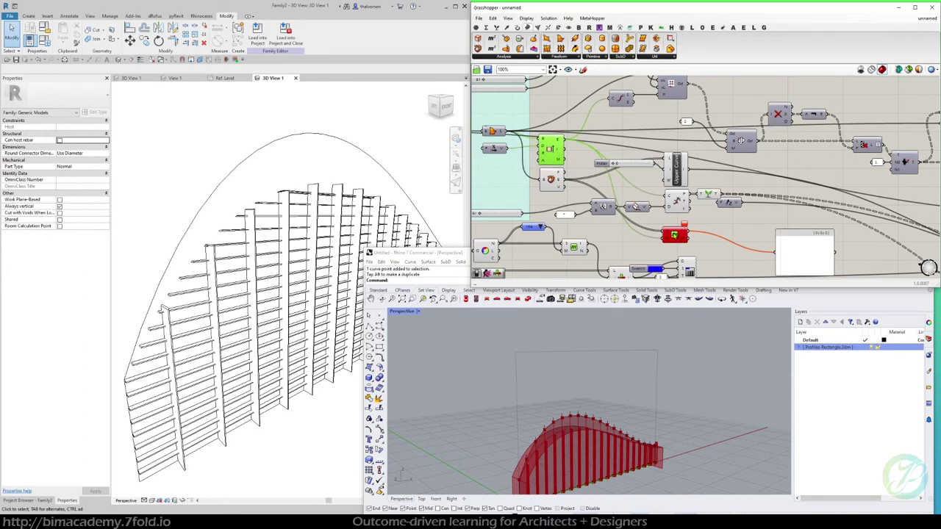
Delete the Member Index component and move the Index slider slightly lower, just before the Upper Curve component
{"action": "left_click", "coordinate": [675, 236]}
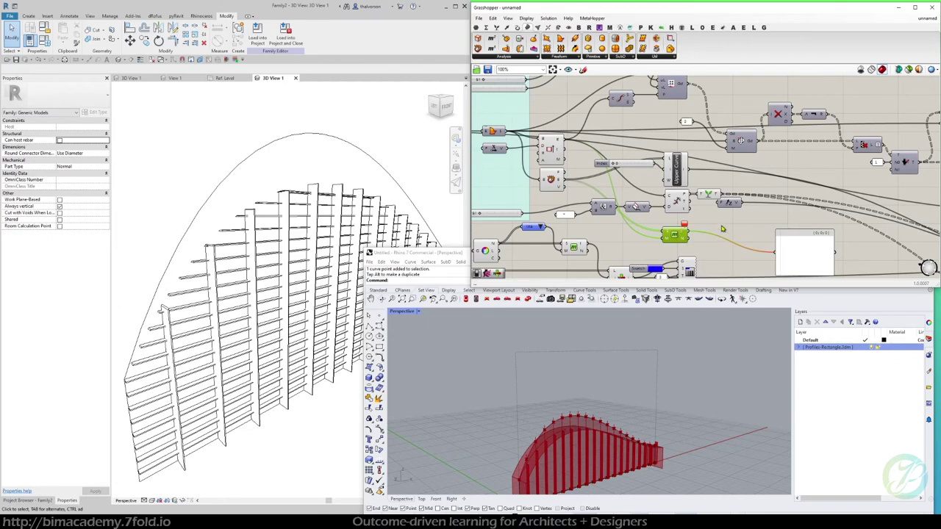
{"action": "key", "text": "Delete"}
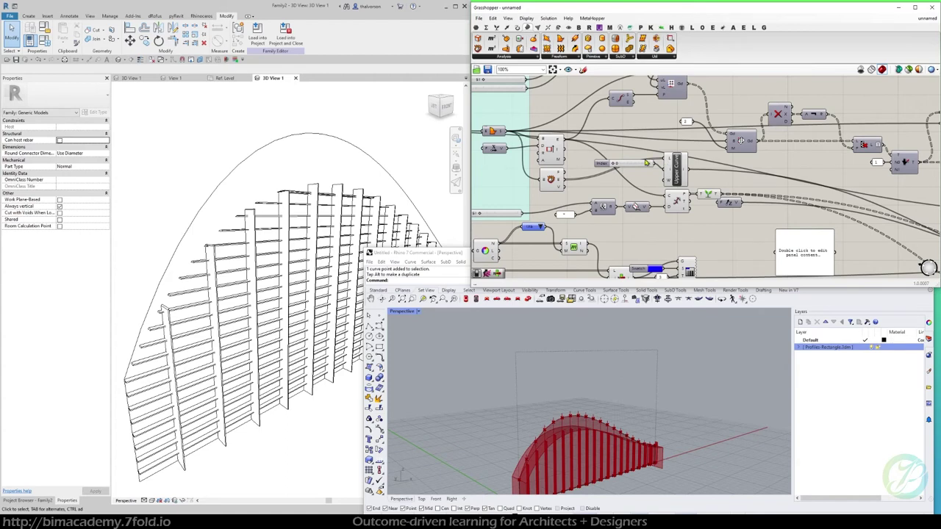
{"action": "left_click_drag", "start_coordinate": [643, 163], "coordinate": [640, 173]}
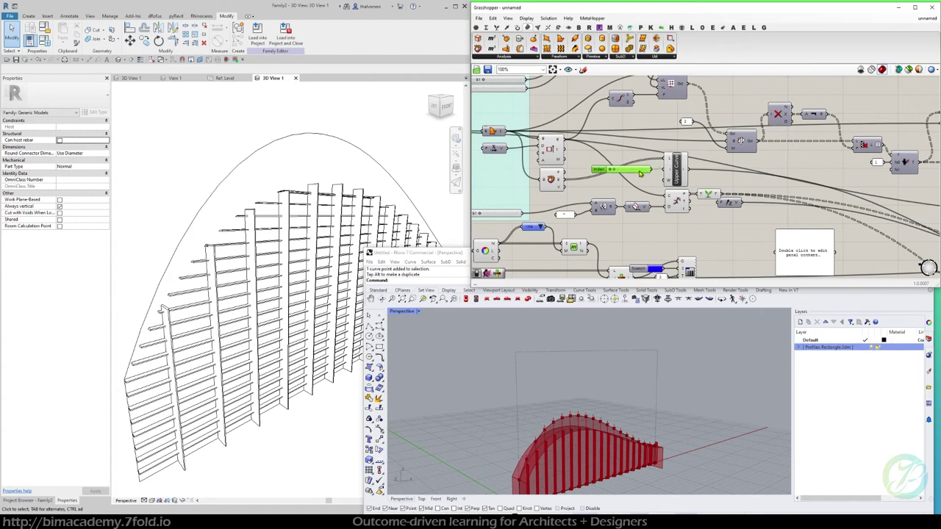
Add a Series component below the curve division component
{"action": "double_click", "coordinate": [679, 246]}
{"action": "type", "text": "ser"}
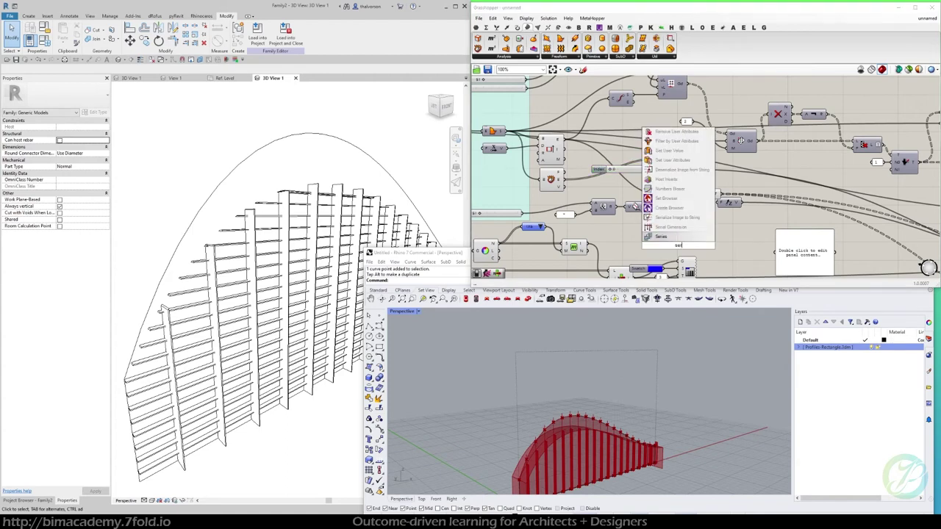
{"action": "left_click", "coordinate": [682, 239]}
{"action": "scroll", "coordinate": [682, 241], "scroll_direction": "up", "scroll_amount": 1}
{"action": "left_click_drag", "start_coordinate": [665, 243], "coordinate": [692, 228]}
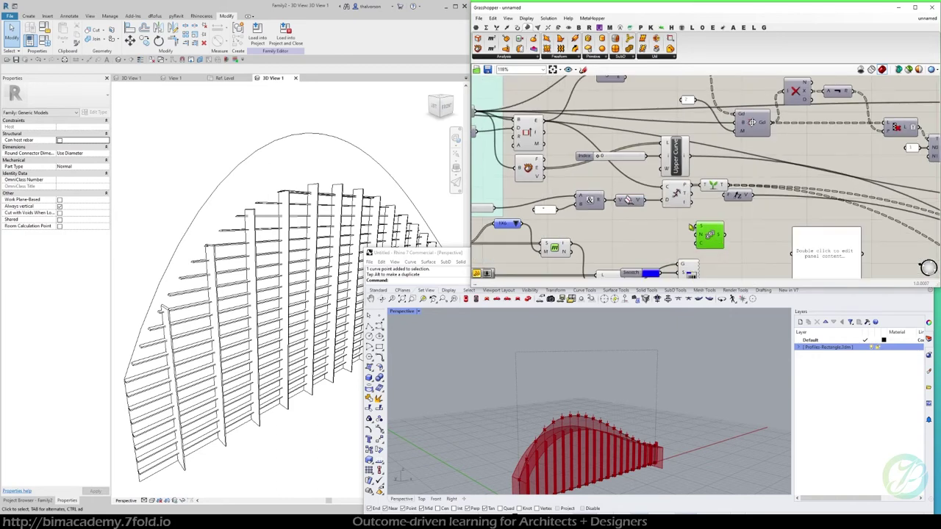
Feed a panel containing 2 into the Series count and wire the Series output to the empty panel
{"action": "double_click", "coordinate": [660, 232]}
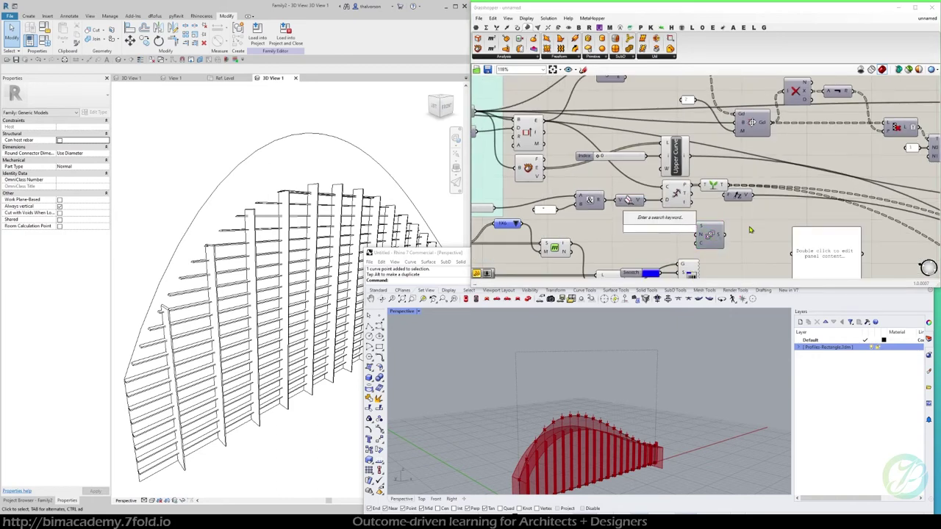
{"action": "type", "text": "2"}
{"action": "key", "text": "Return"}
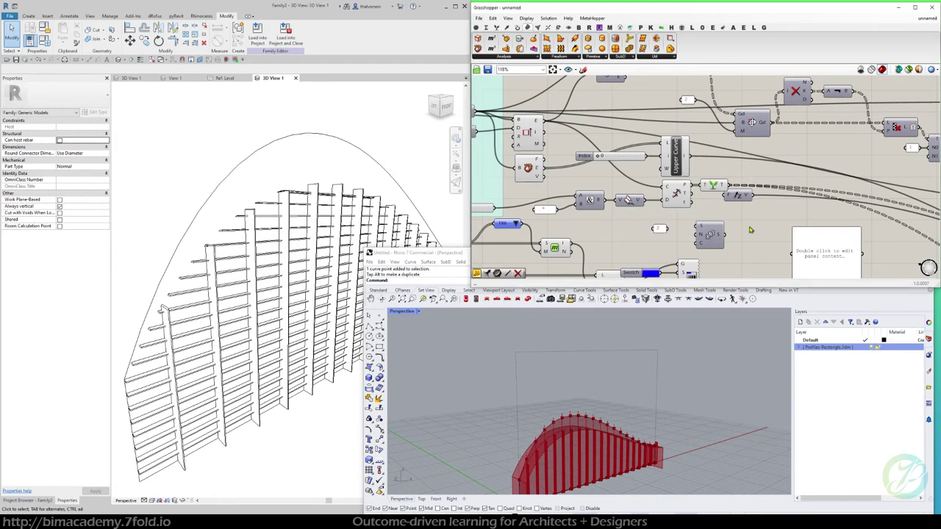
{"action": "scroll", "coordinate": [660, 230], "scroll_direction": "up", "scroll_amount": 2}
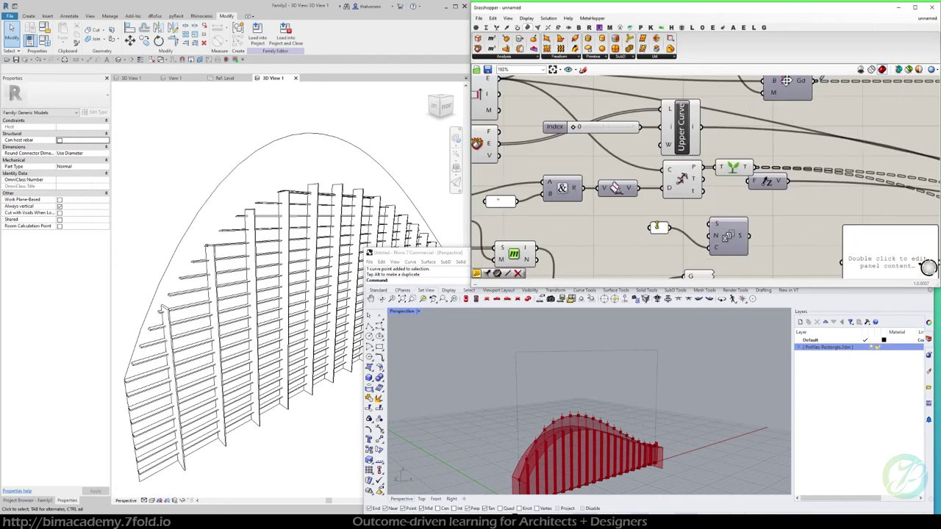
{"action": "left_click_drag", "start_coordinate": [659, 231], "coordinate": [681, 250]}
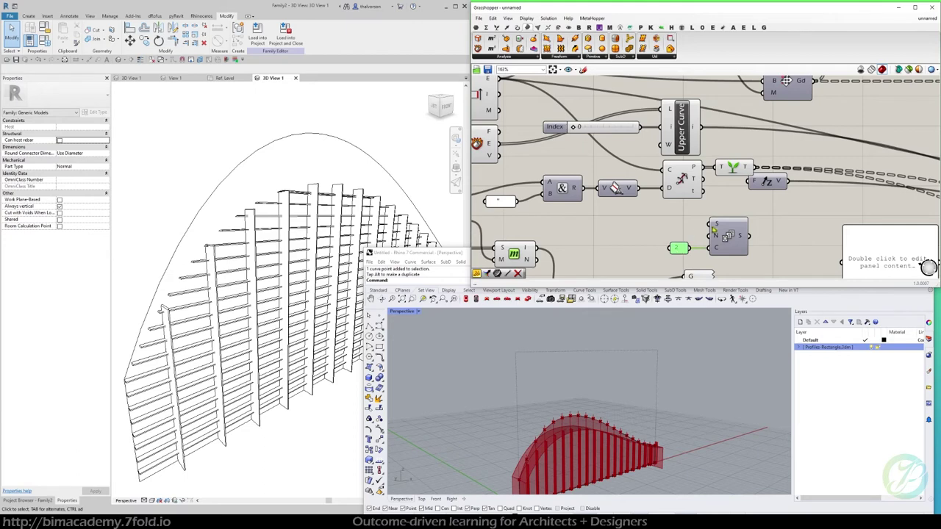
{"action": "right_click_drag", "start_coordinate": [810, 227], "coordinate": [736, 231]}
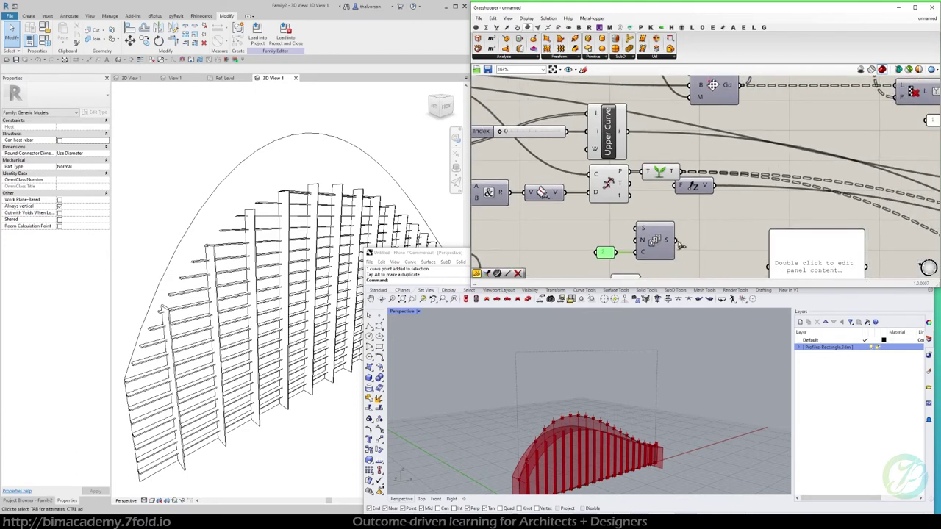
{"action": "left_click_drag", "start_coordinate": [677, 242], "coordinate": [769, 270]}
{"action": "right_click_drag", "start_coordinate": [742, 244], "coordinate": [689, 203]}
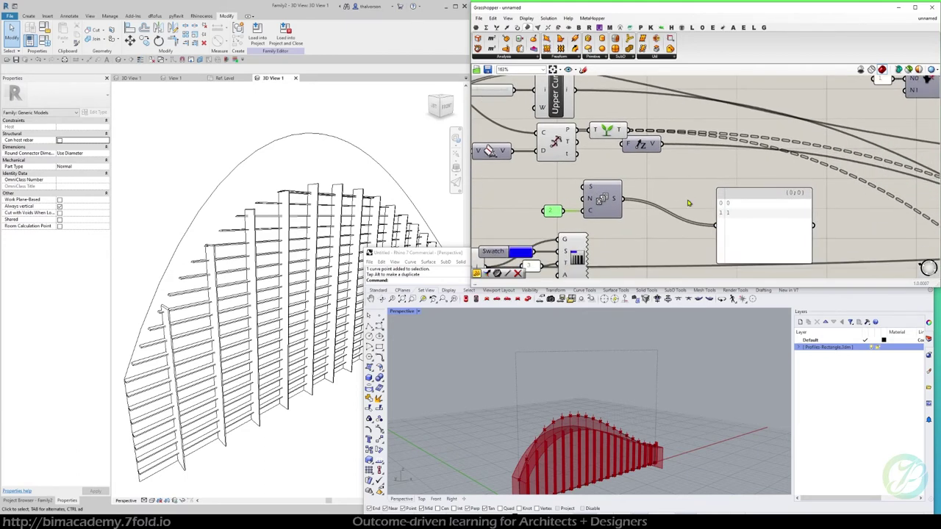
Set the Series count to 3 and move the output panel farther from the Series component
{"action": "double_click", "coordinate": [554, 213]}
{"action": "key", "text": "BackSpace"}
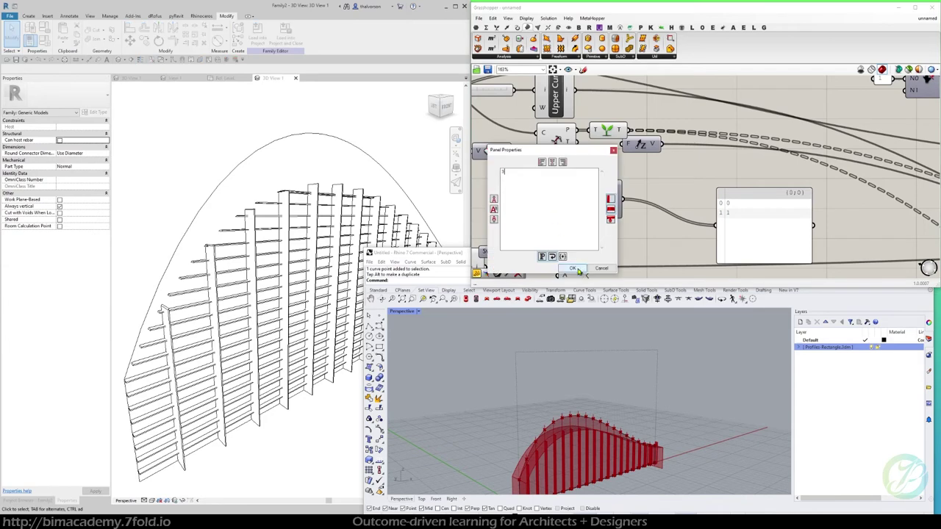
{"action": "type", "text": "3"}
{"action": "key", "text": "Return"}
{"action": "left_click_drag", "start_coordinate": [728, 213], "coordinate": [759, 212]}
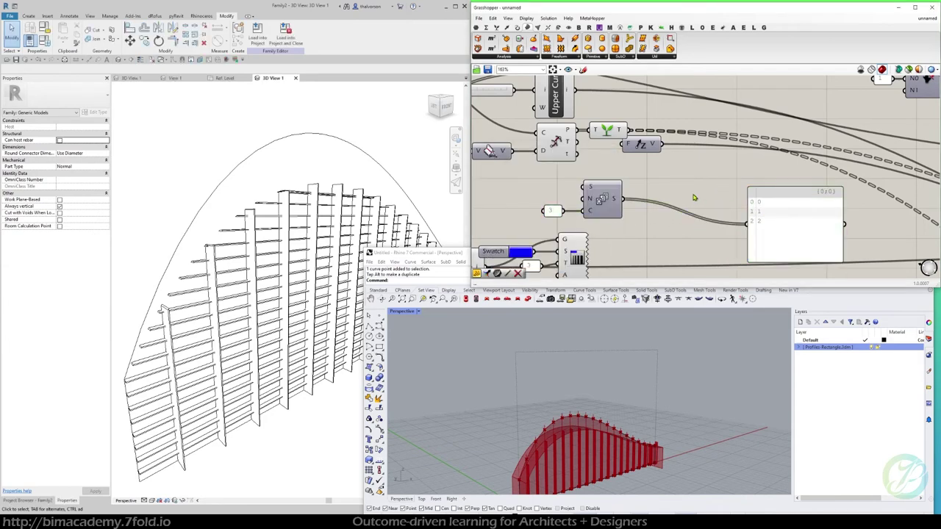
Add a List Item component, using the Series output as its index and the Deconstruct Brep edges as its list
{"action": "double_click", "coordinate": [692, 194]}
{"action": "type", "text": "list"}
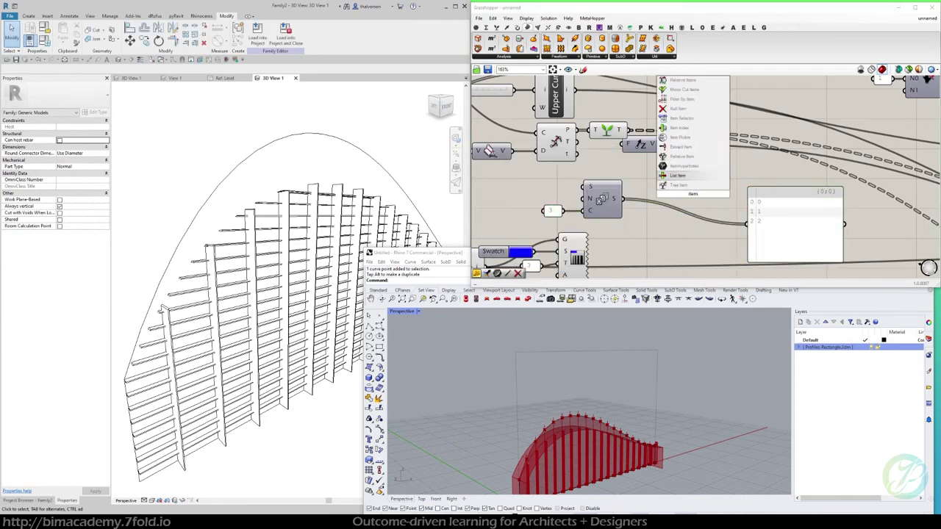
{"action": "key", "text": "Return"}
{"action": "left_click_drag", "start_coordinate": [625, 199], "coordinate": [675, 193]}
{"action": "scroll", "coordinate": [693, 193], "scroll_direction": "down", "scroll_amount": 2}
{"action": "right_click_drag", "start_coordinate": [582, 178], "coordinate": [665, 200]}
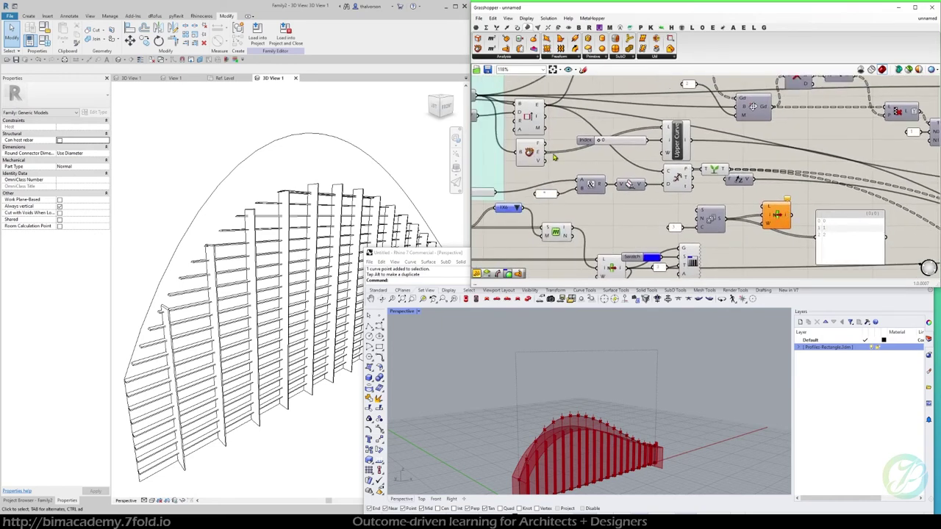
{"action": "left_click_drag", "start_coordinate": [546, 153], "coordinate": [763, 218]}
Delete the Series component, its count panel and the List Item component connected to it
{"action": "scroll", "coordinate": [688, 195], "scroll_direction": "up", "scroll_amount": 3}
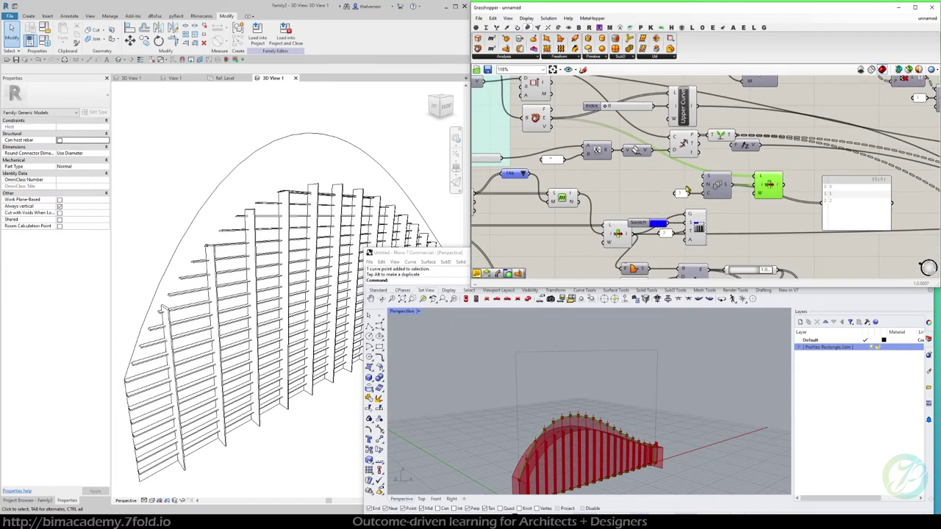
{"action": "left_click", "coordinate": [680, 198]}
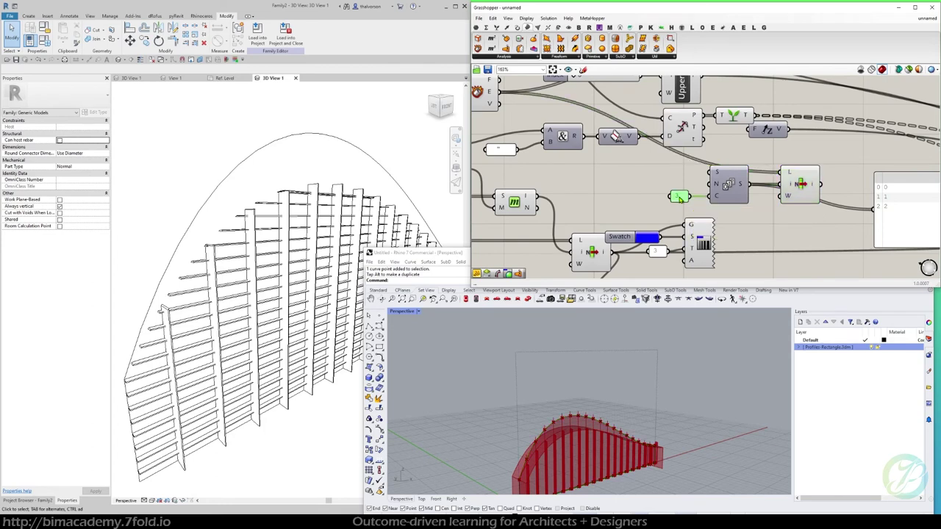
{"action": "scroll", "coordinate": [680, 198], "scroll_direction": "down", "scroll_amount": 3}
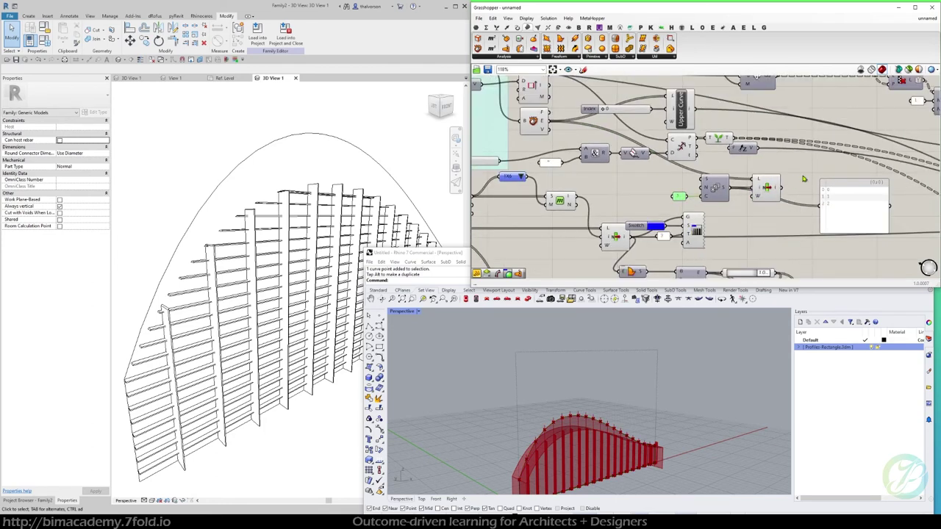
{"action": "left_click_drag", "start_coordinate": [789, 182], "coordinate": [670, 200]}
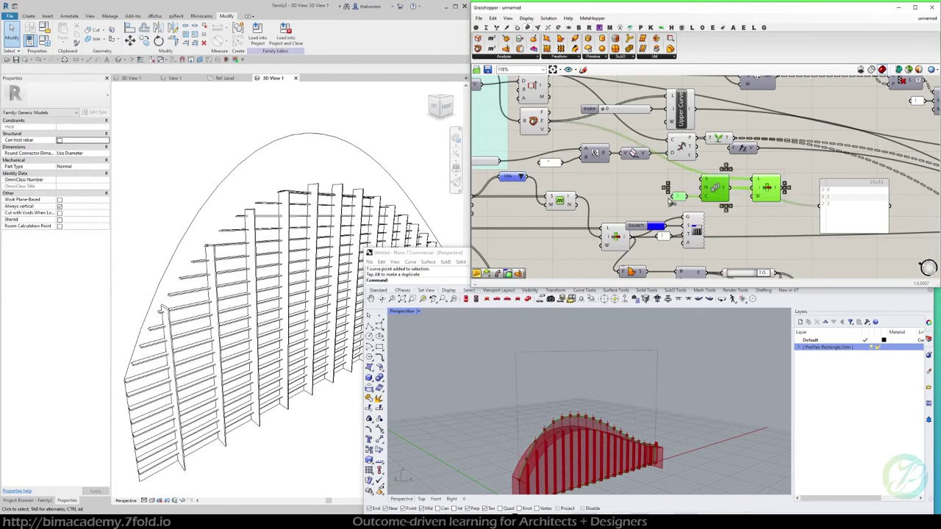
{"action": "key", "text": "Delete"}
Place a Cull Index component below the curve division component and add a panel containing 2 for its index
{"action": "double_click", "coordinate": [689, 190]}
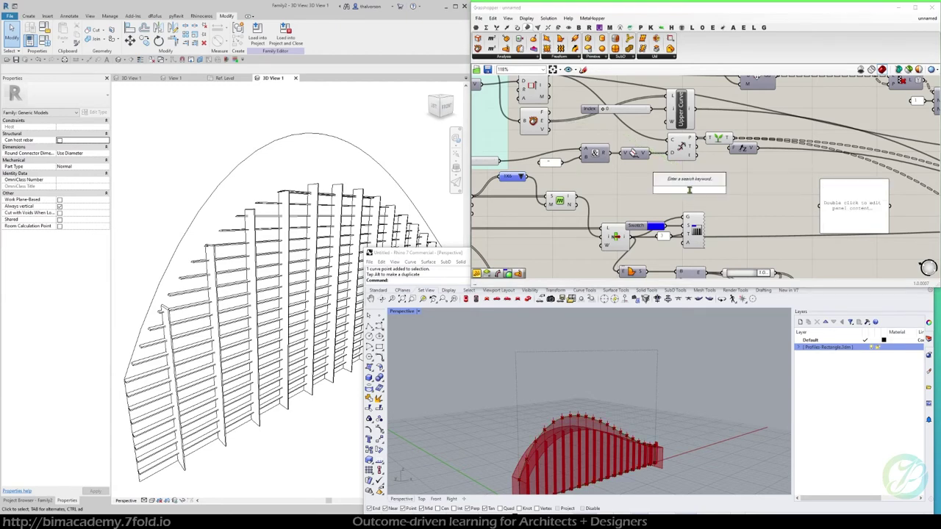
{"action": "left_click", "coordinate": [497, 27]}
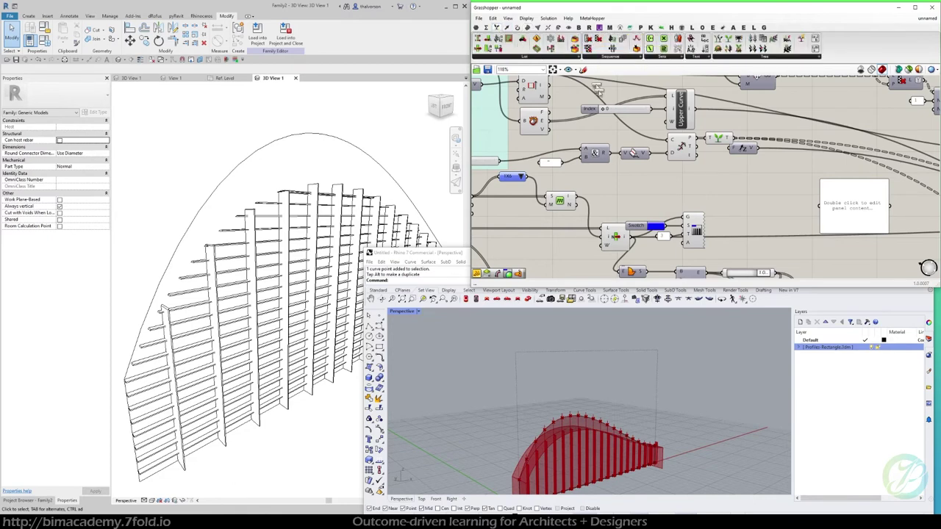
{"action": "left_click_drag", "start_coordinate": [588, 38], "coordinate": [744, 186]}
{"action": "double_click", "coordinate": [691, 190]}
{"action": "type", "text": "2"}
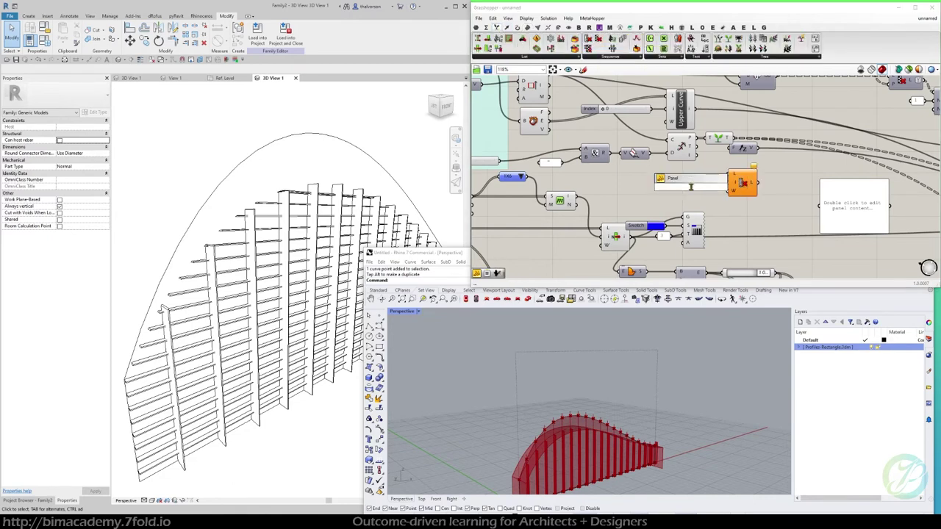
{"action": "key", "text": "Return"}
Wire the Deconstruct Brep edges into the Cull Index list and send the culled list to the blank panel
{"action": "left_click_drag", "start_coordinate": [550, 121], "coordinate": [721, 186]}
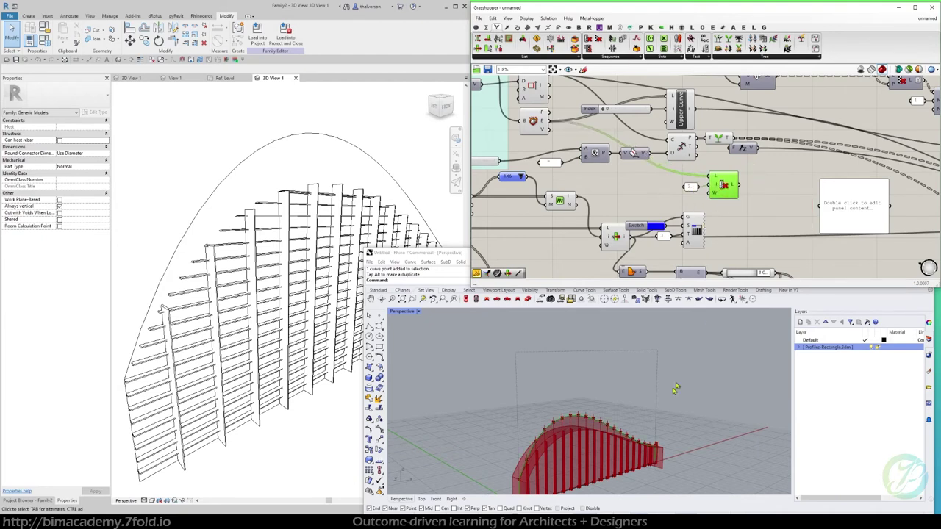
{"action": "scroll", "coordinate": [627, 470], "scroll_direction": "up", "scroll_amount": 5}
{"action": "scroll", "coordinate": [637, 466], "scroll_direction": "down", "scroll_amount": 8}
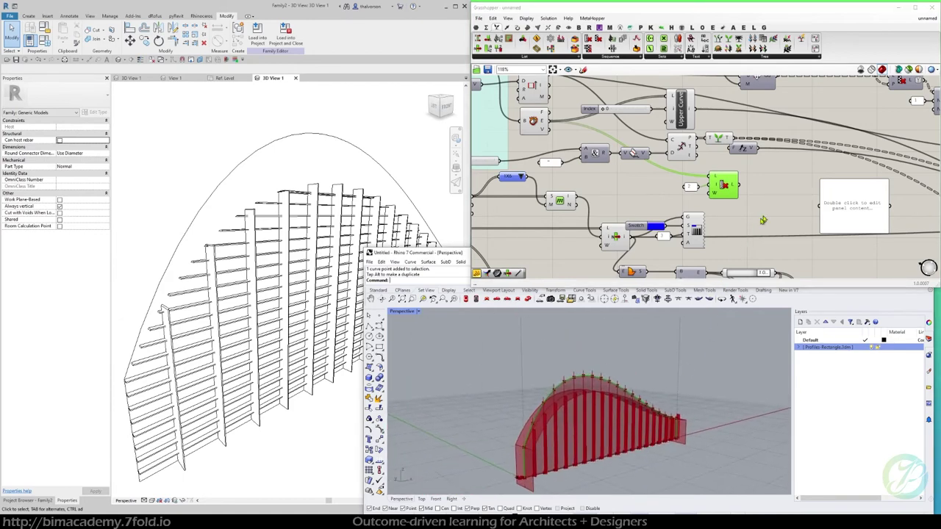
{"action": "left_click", "coordinate": [725, 188]}
{"action": "left_click_drag", "start_coordinate": [743, 190], "coordinate": [818, 203]}
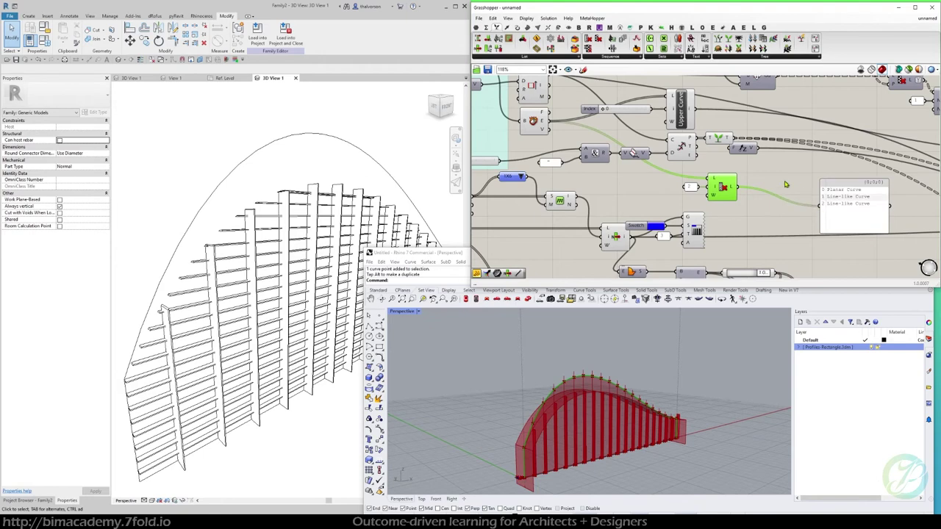
Add a Join Curves component between Cull Index and the output panel, and feed it the culled edges
{"action": "double_click", "coordinate": [807, 192]}
{"action": "type", "text": "j"}
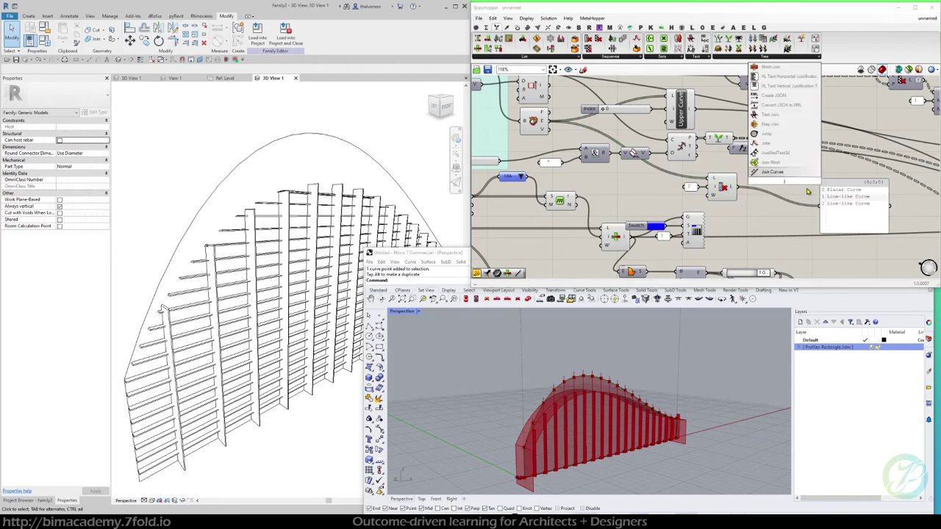
{"action": "key", "text": "Return"}
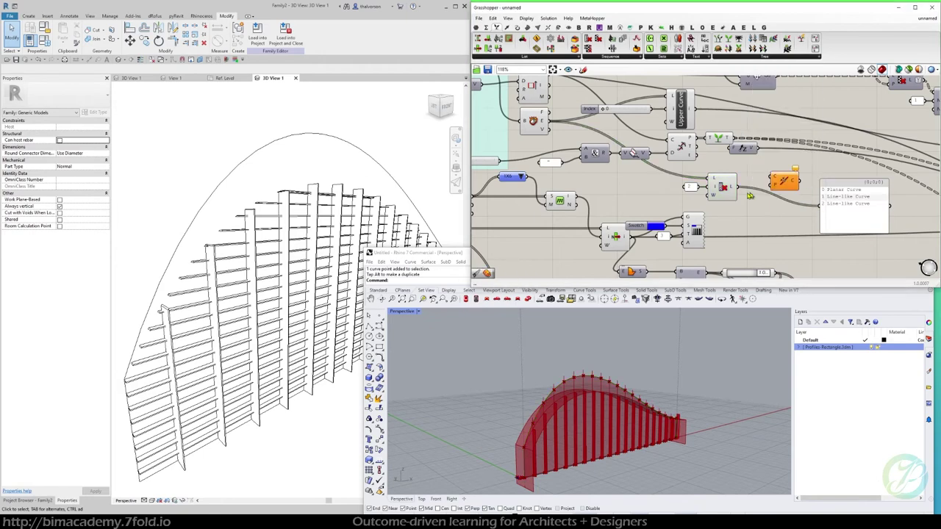
{"action": "left_click_drag", "start_coordinate": [738, 188], "coordinate": [775, 192]}
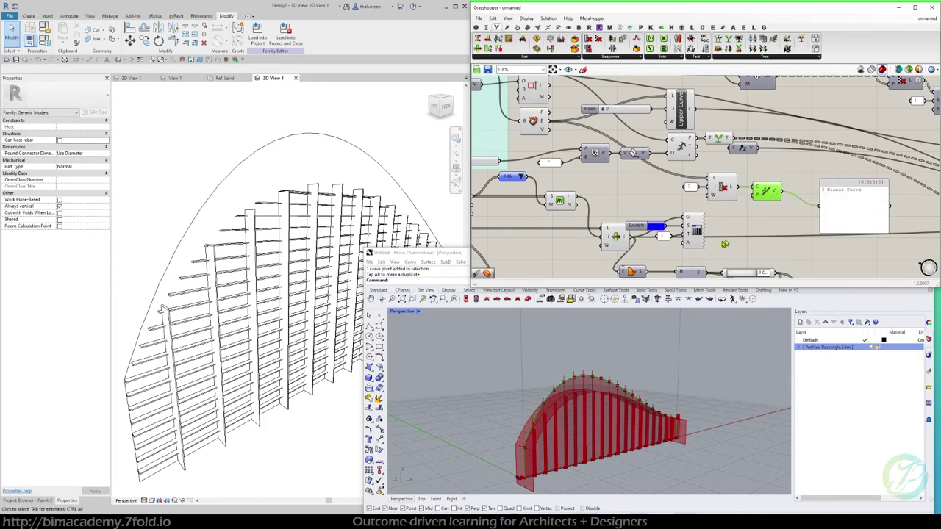
Connect the Join Curves output to the downstream component that receives the grafted division points
{"action": "scroll", "coordinate": [725, 243], "scroll_direction": "down", "scroll_amount": 2}
{"action": "scroll", "coordinate": [669, 218], "scroll_direction": "down", "scroll_amount": 1}
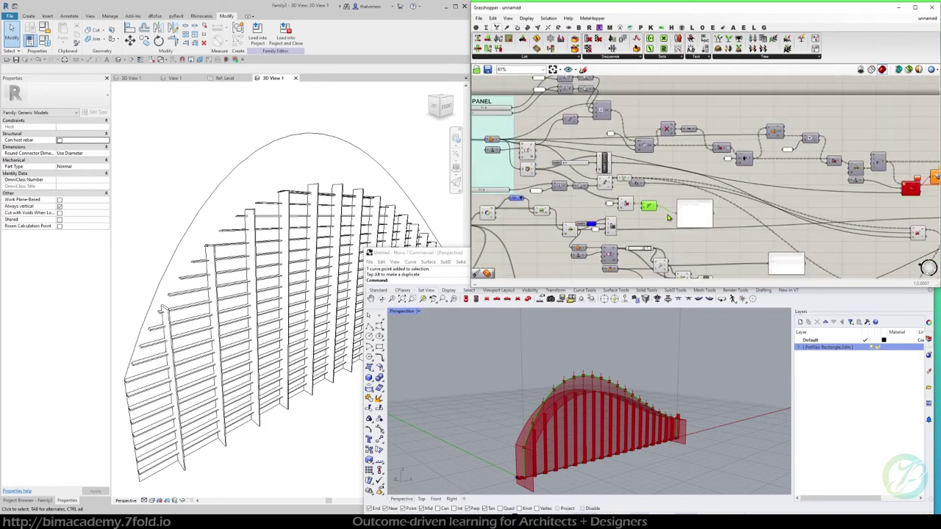
{"action": "right_click_drag", "start_coordinate": [669, 218], "coordinate": [597, 203]}
{"action": "right_click_drag", "start_coordinate": [793, 225], "coordinate": [772, 214]}
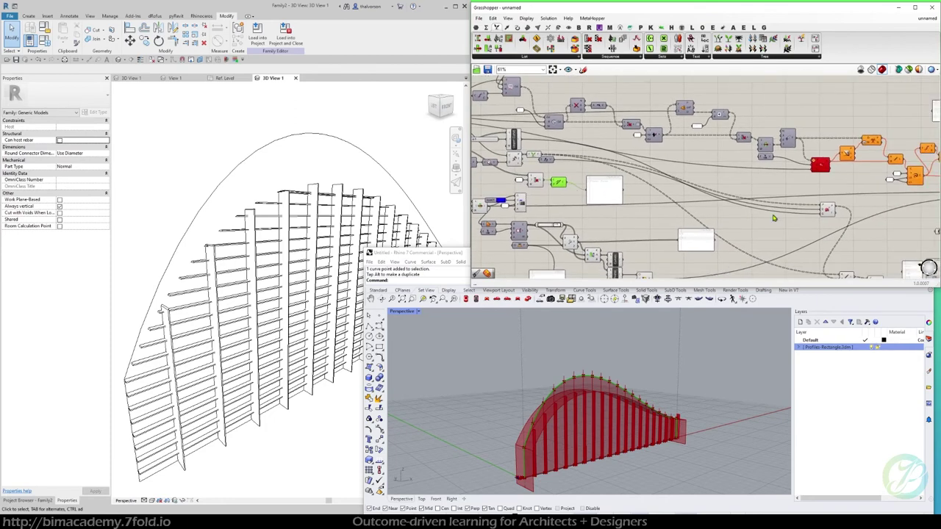
{"action": "left_click", "coordinate": [826, 212]}
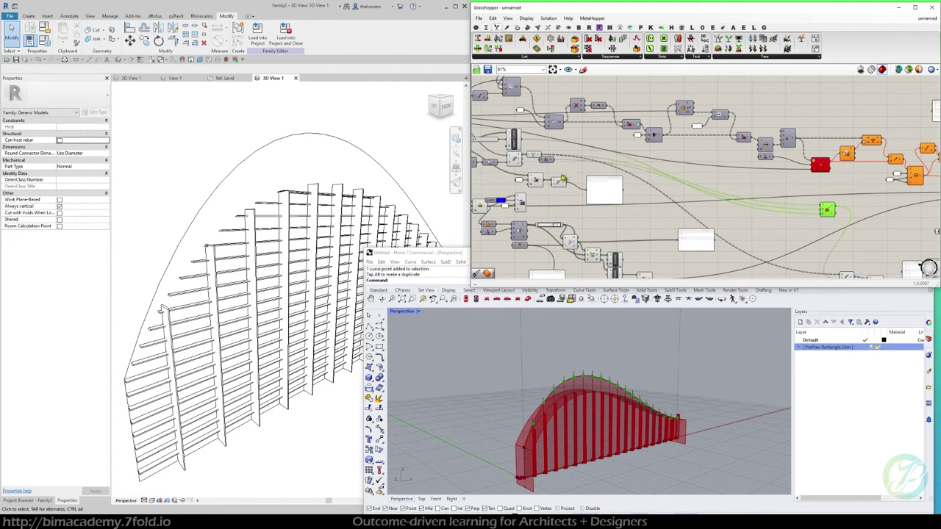
{"action": "right_click_drag", "start_coordinate": [719, 199], "coordinate": [542, 158]}
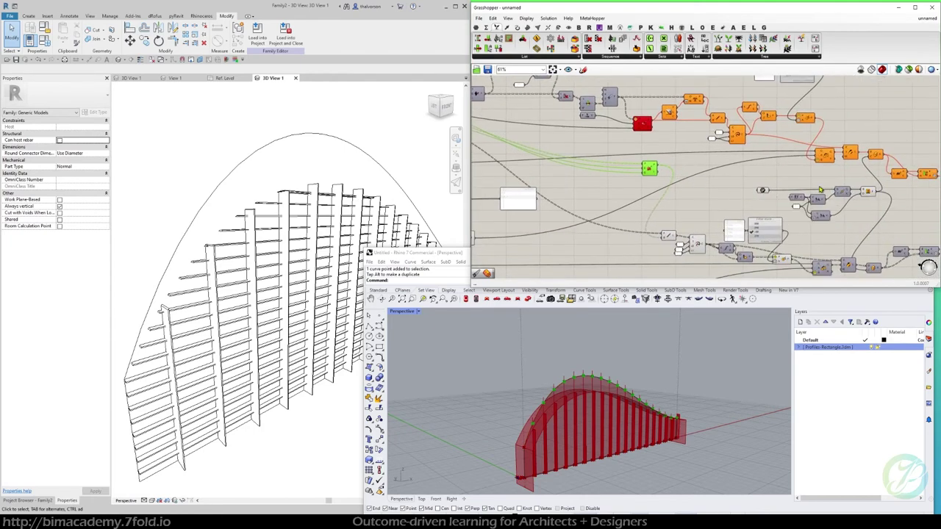
{"action": "left_click_drag", "start_coordinate": [836, 191], "coordinate": [580, 160]}
{"action": "scroll", "coordinate": [817, 179], "scroll_direction": "down", "scroll_amount": 3}
{"action": "scroll", "coordinate": [559, 149], "scroll_direction": "up", "scroll_amount": 6}
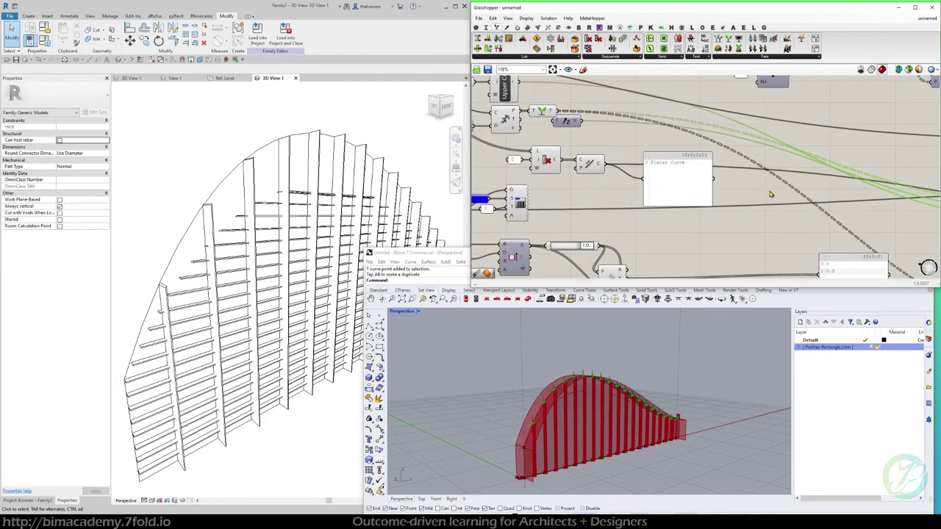
Trace the wires between the joined curve, the Upper Curve component and the failing red component
{"action": "scroll", "coordinate": [771, 194], "scroll_direction": "down", "scroll_amount": 3}
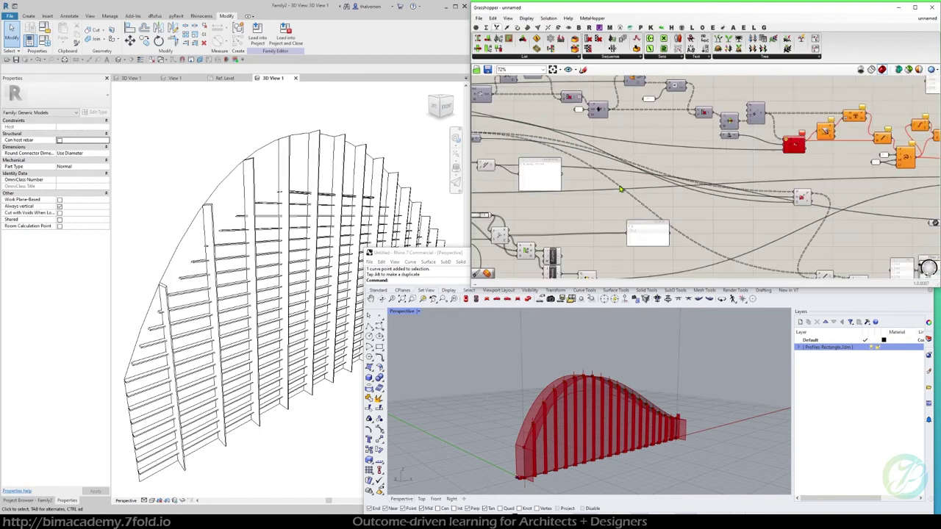
{"action": "scroll", "coordinate": [622, 190], "scroll_direction": "down", "scroll_amount": 2}
{"action": "scroll", "coordinate": [875, 204], "scroll_direction": "up", "scroll_amount": 4}
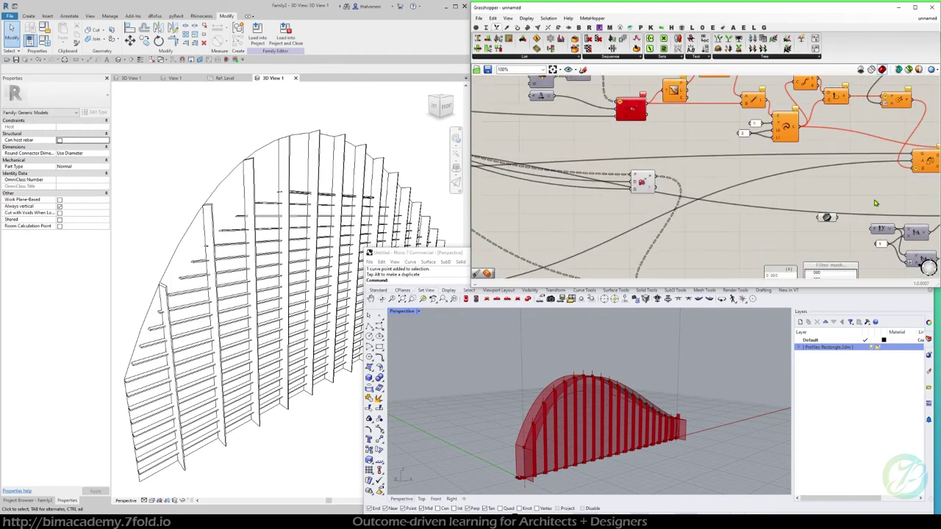
{"action": "scroll", "coordinate": [855, 200], "scroll_direction": "down", "scroll_amount": 1}
{"action": "right_click_drag", "start_coordinate": [675, 144], "coordinate": [885, 181]}
{"action": "scroll", "coordinate": [764, 175], "scroll_direction": "down", "scroll_amount": 2}
{"action": "scroll", "coordinate": [644, 157], "scroll_direction": "up", "scroll_amount": 1}
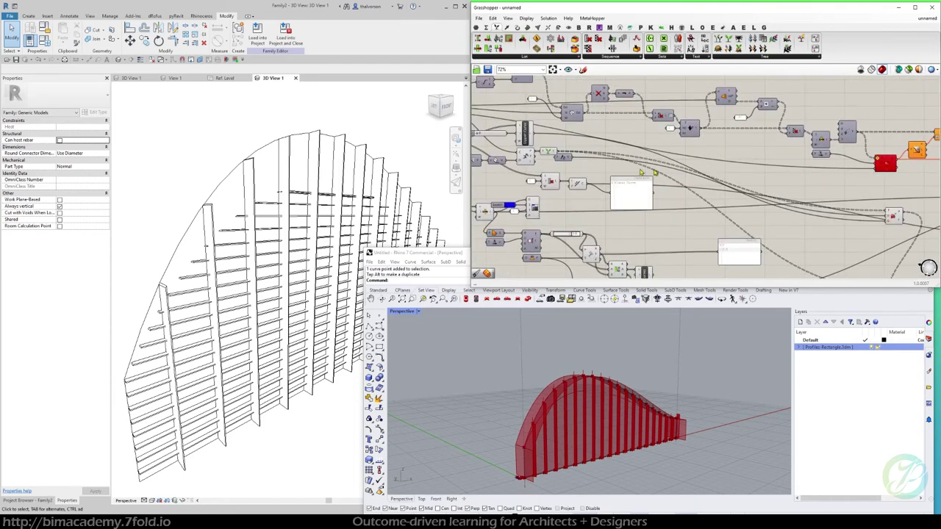
{"action": "right_click_drag", "start_coordinate": [586, 195], "coordinate": [604, 199]}
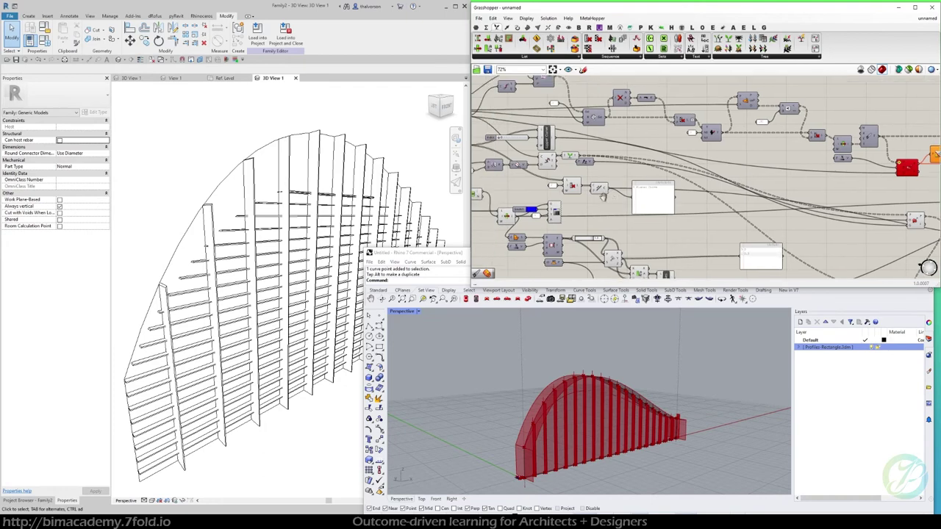
{"action": "left_click", "coordinate": [553, 144]}
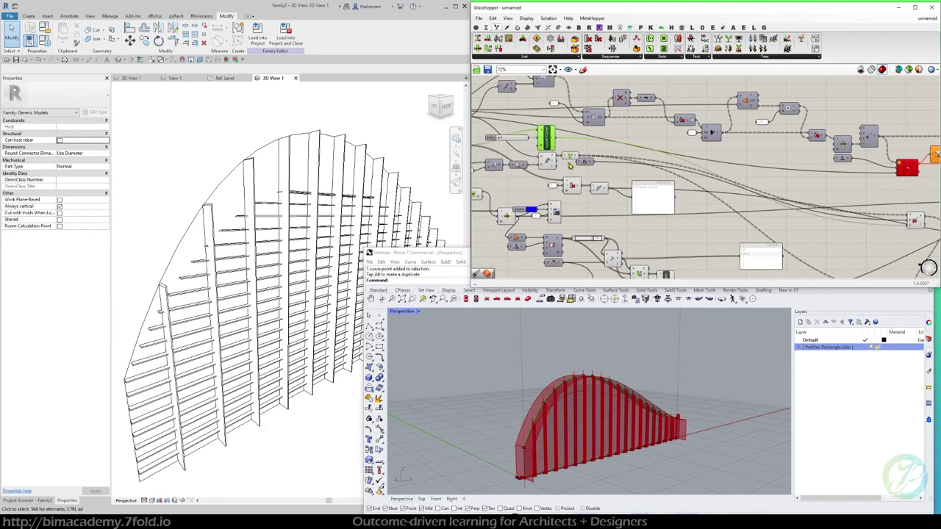
Recompute the Grasshopper solution
{"action": "right_click_drag", "start_coordinate": [866, 184], "coordinate": [746, 192]}
{"action": "right_click", "coordinate": [742, 197]}
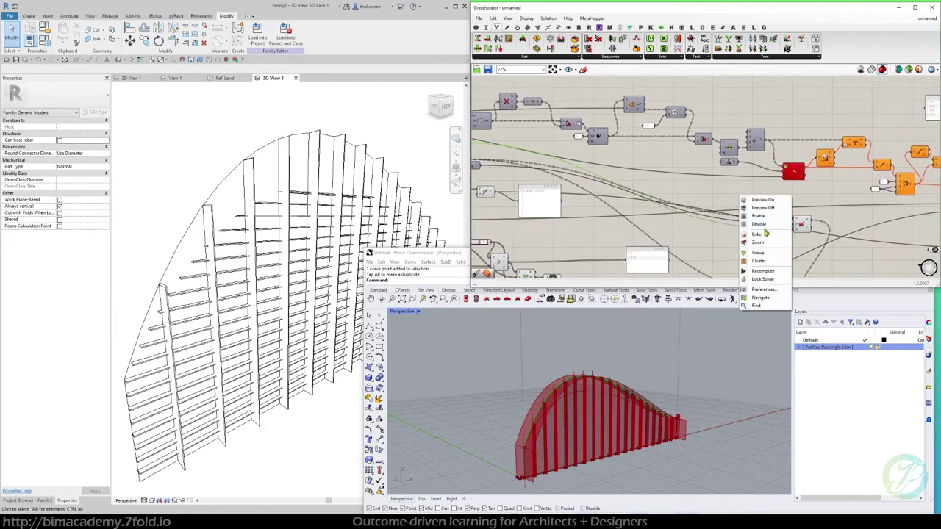
{"action": "left_click", "coordinate": [762, 270]}
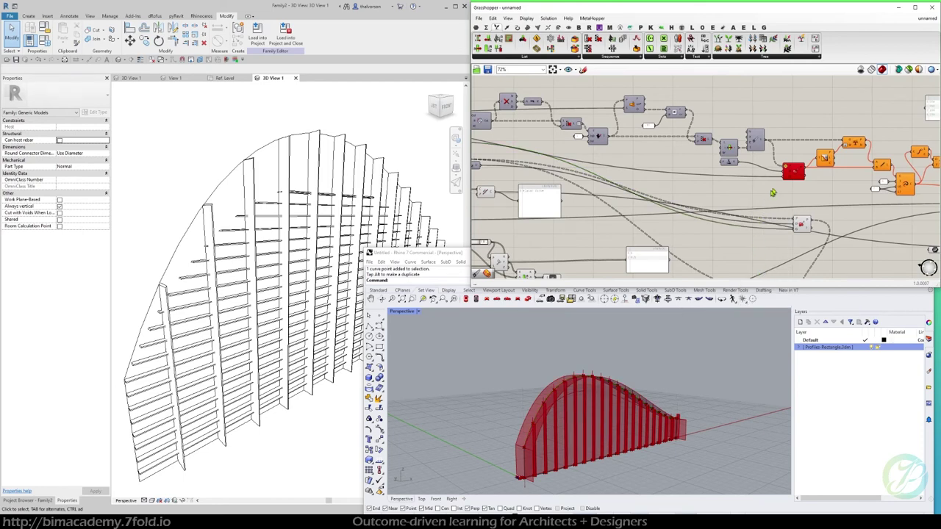
Limit the Rhino viewport preview to selected Grasshopper components while the failing component is selected
{"action": "left_click", "coordinate": [794, 174]}
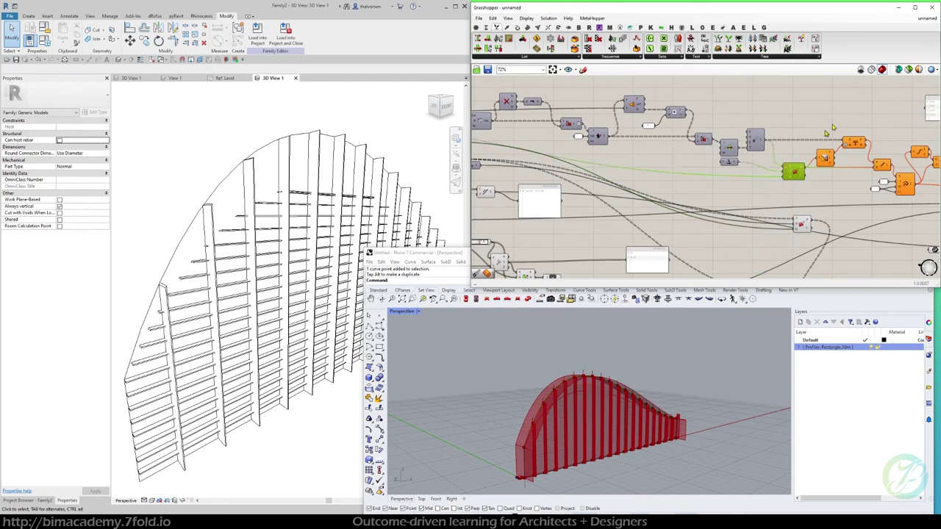
{"action": "left_click", "coordinate": [919, 69]}
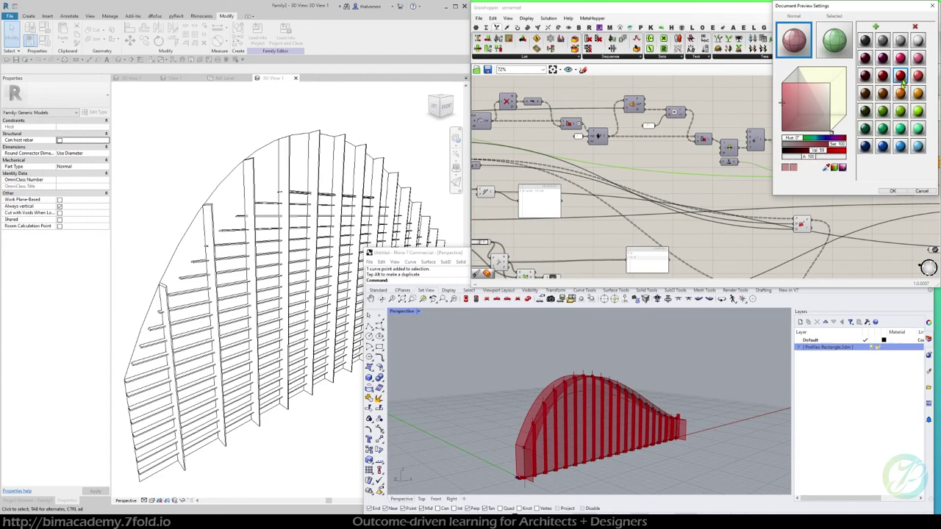
{"action": "left_click", "coordinate": [921, 191]}
{"action": "left_click", "coordinate": [908, 70]}
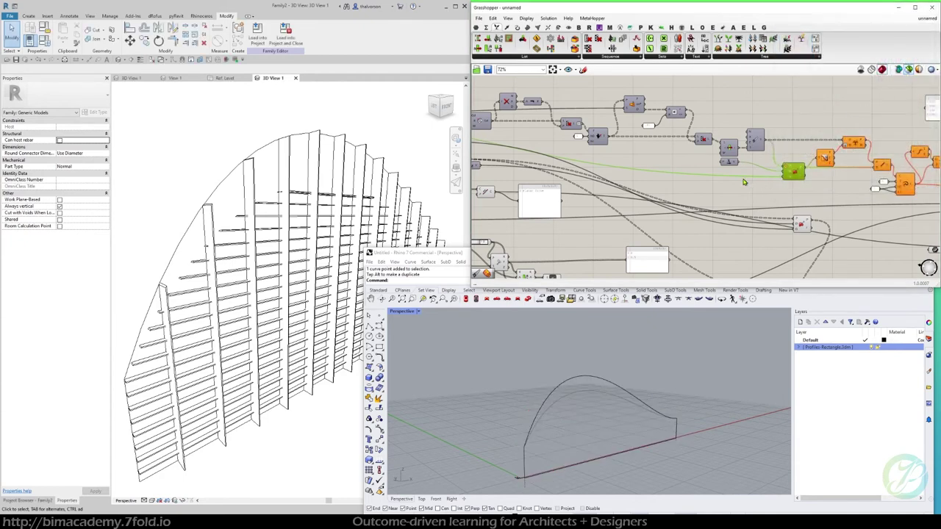
Preview the components upstream of the failing component, working back to the Control Panel's source geometry and its division points
{"action": "left_click", "coordinate": [756, 140]}
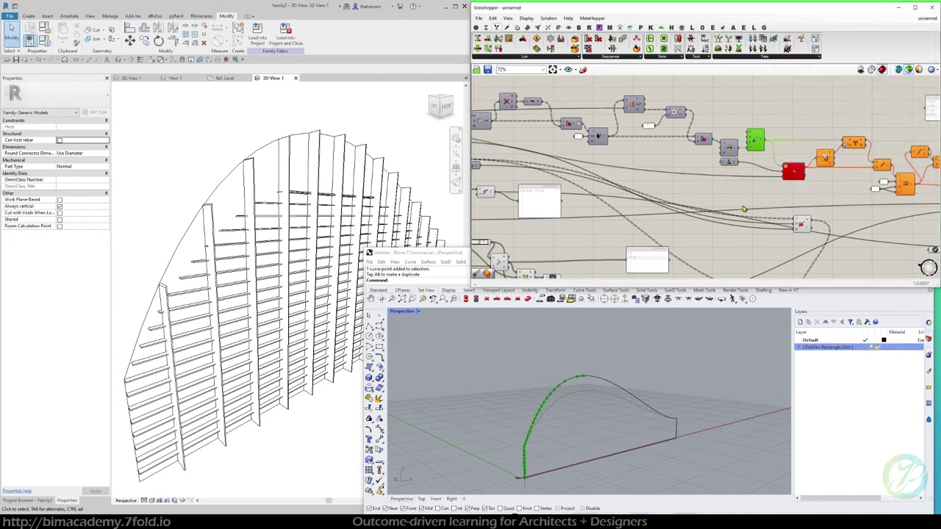
{"action": "left_click", "coordinate": [729, 148]}
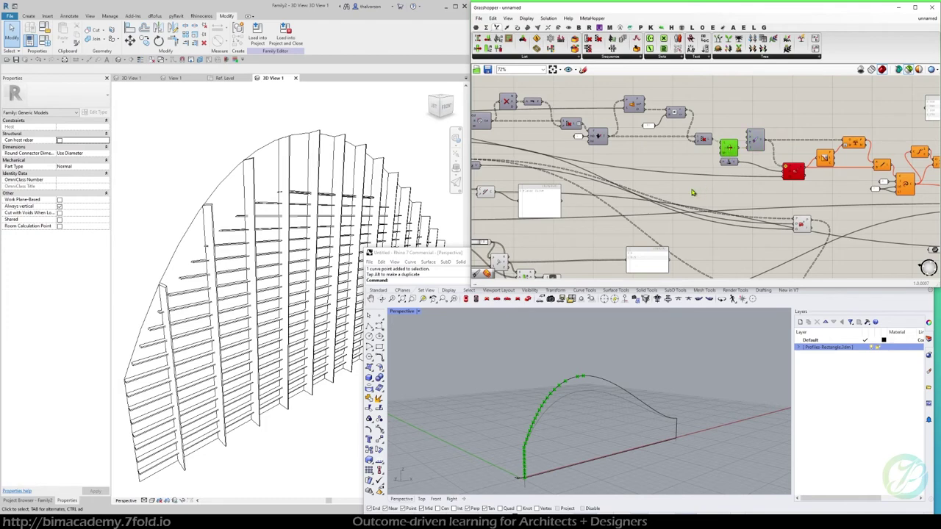
{"action": "left_click", "coordinate": [703, 140]}
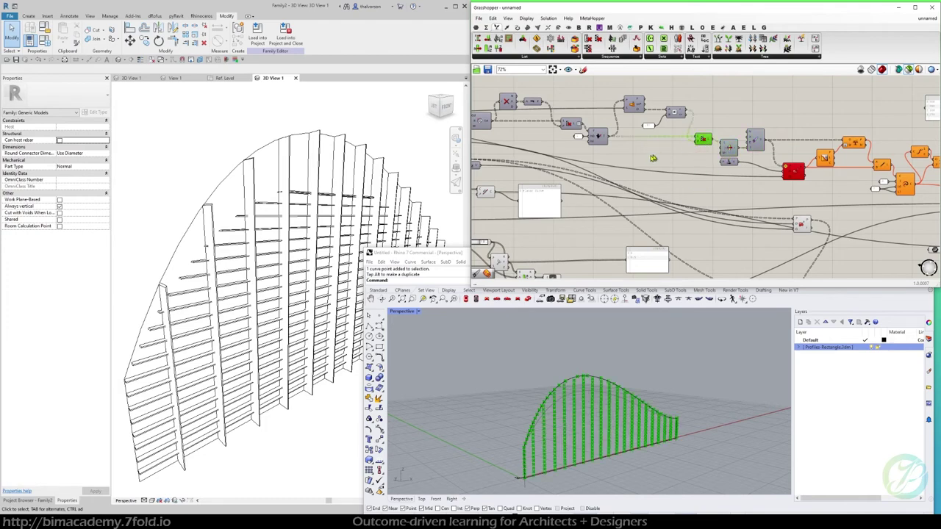
{"action": "right_click_drag", "start_coordinate": [642, 161], "coordinate": [823, 176]}
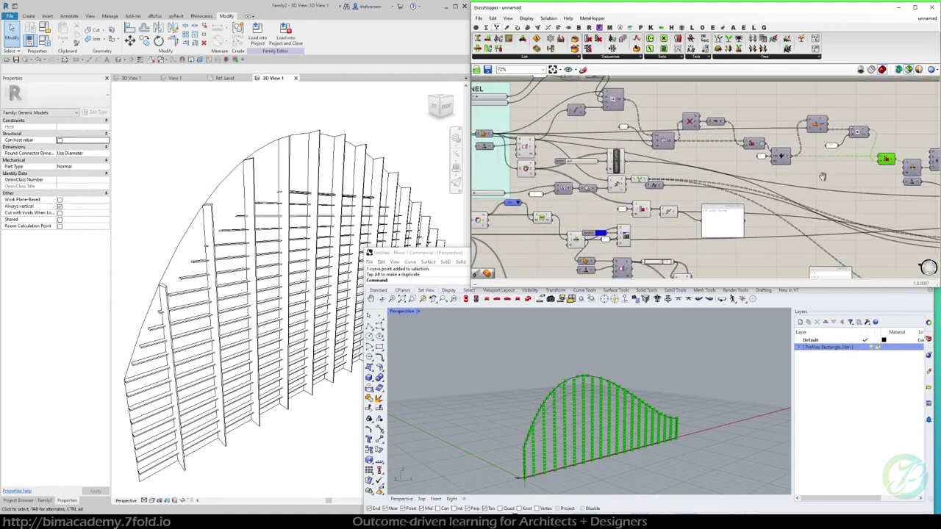
{"action": "right_click_drag", "start_coordinate": [676, 155], "coordinate": [715, 161]}
{"action": "left_click", "coordinate": [691, 150]}
{"action": "left_click", "coordinate": [553, 144]}
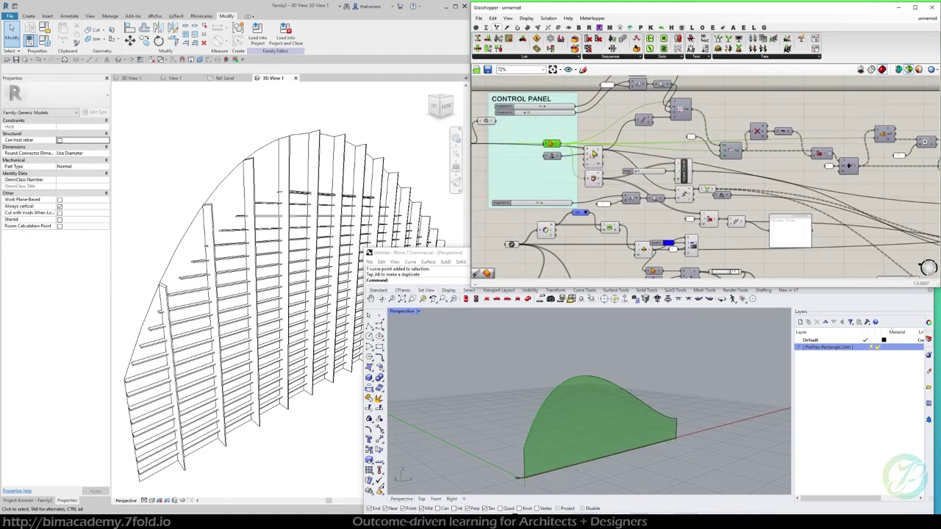
{"action": "left_click", "coordinate": [730, 151]}
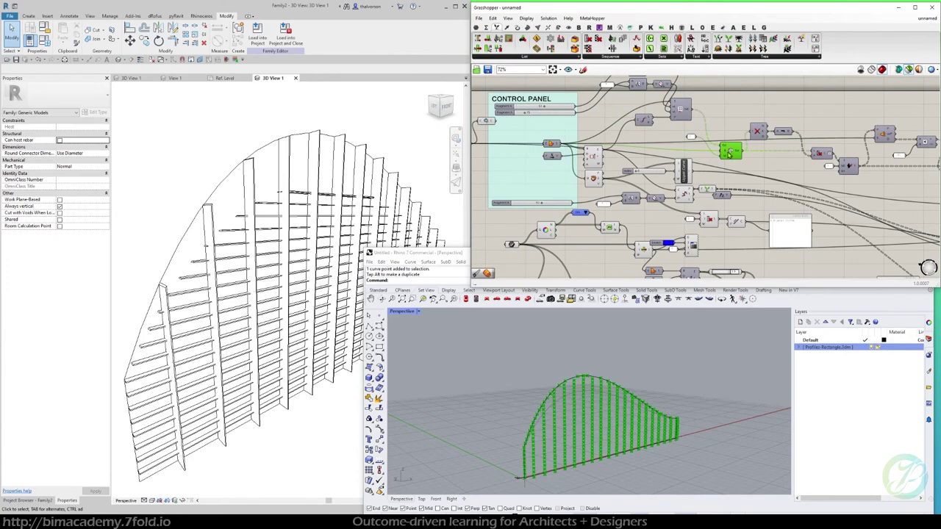
Preview the filtered division points from the culling components forward to the failing component
{"action": "left_click", "coordinate": [849, 165]}
{"action": "right_click_drag", "start_coordinate": [855, 171], "coordinate": [787, 149]}
{"action": "left_click", "coordinate": [839, 169]}
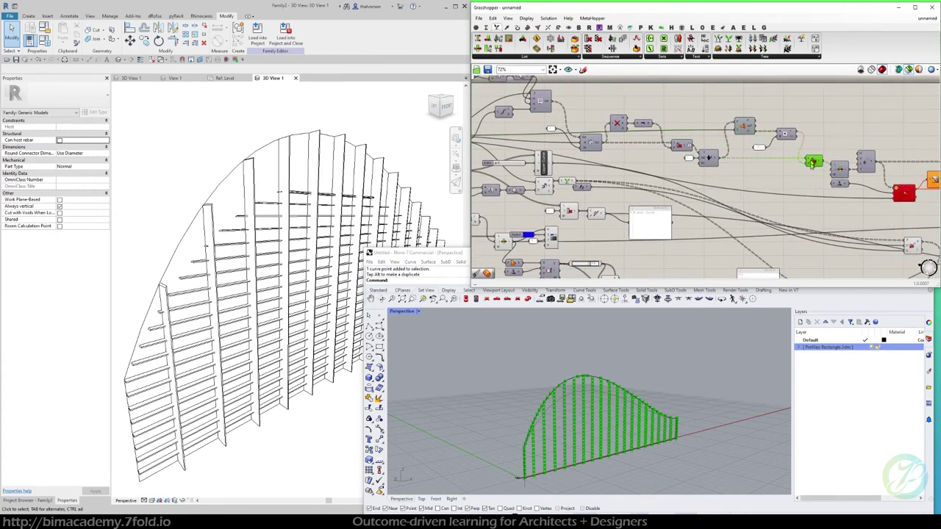
{"action": "left_click", "coordinate": [866, 162]}
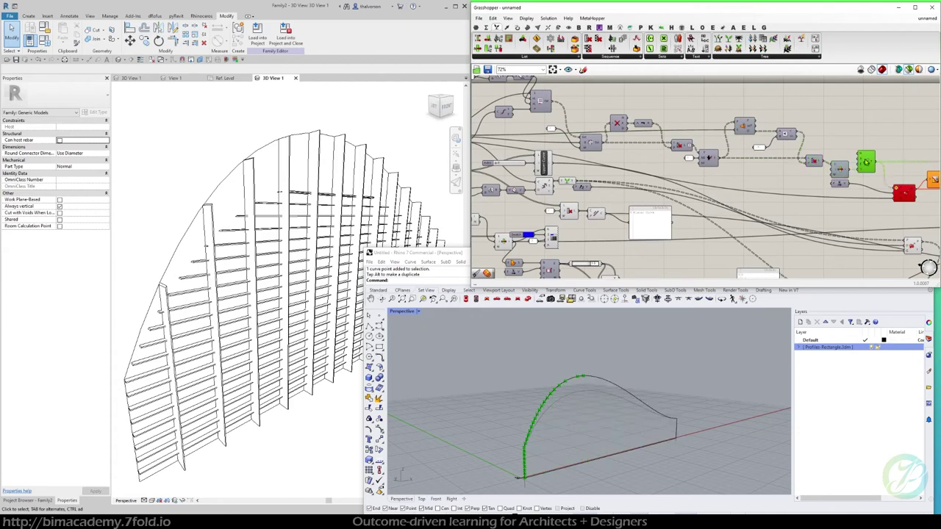
{"action": "right_click_drag", "start_coordinate": [847, 179], "coordinate": [751, 168]}
{"action": "left_click", "coordinate": [810, 184]}
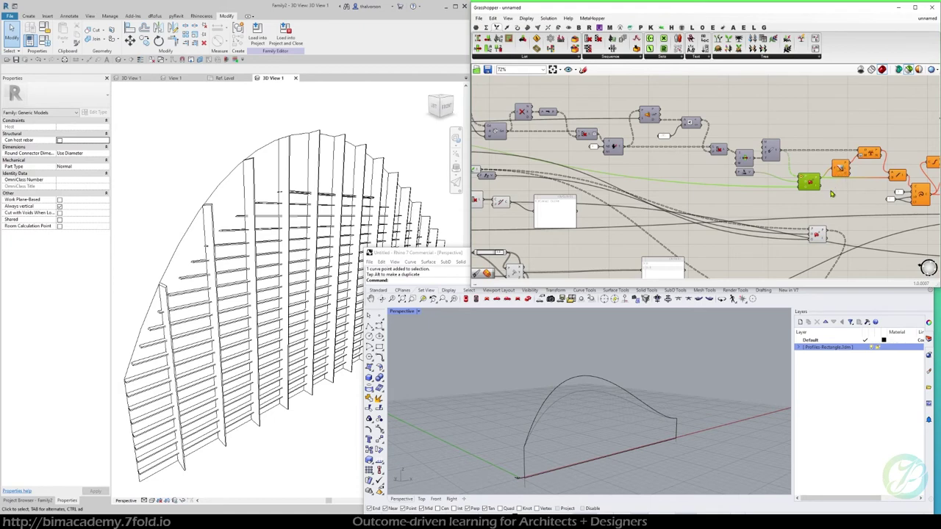
{"action": "right_click_drag", "start_coordinate": [820, 195], "coordinate": [663, 209]}
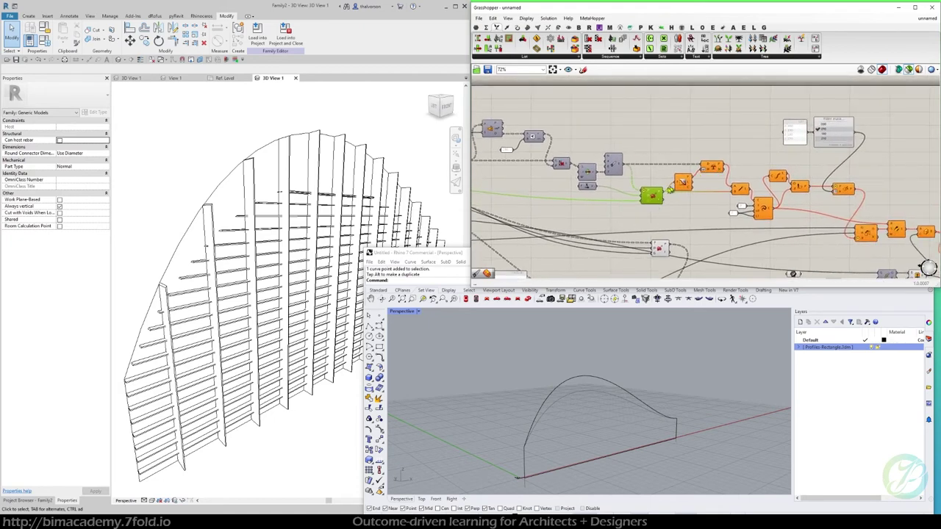
Compare the points extracted by List Item with the full culled point set feeding it
{"action": "left_click", "coordinate": [619, 165]}
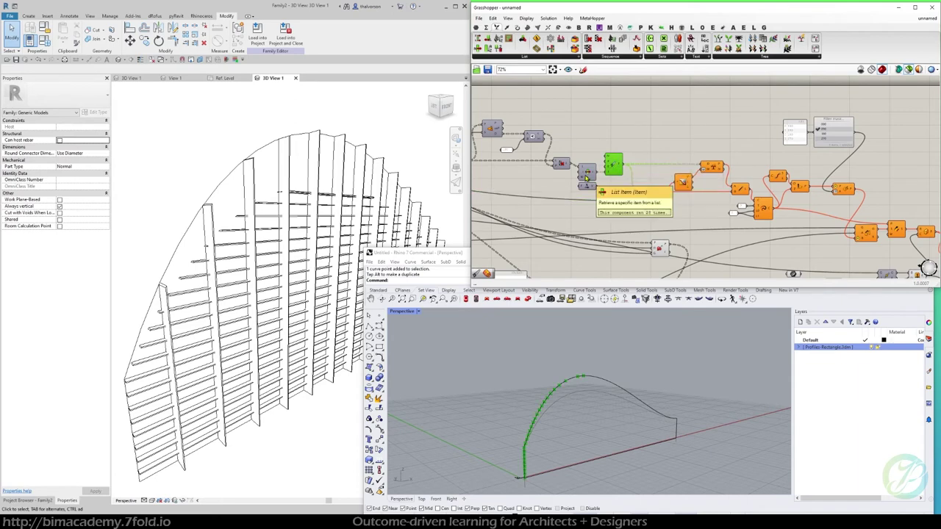
{"action": "key", "text": "ctrl+v"}
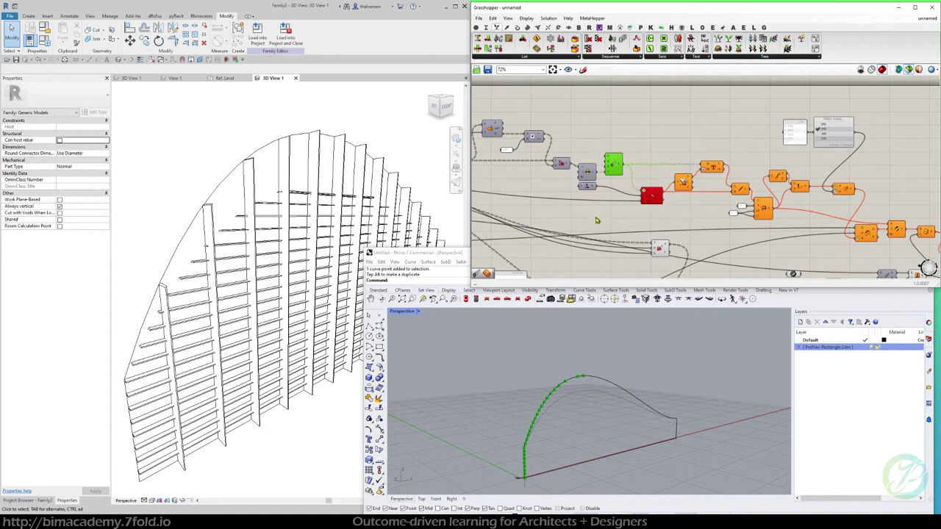
{"action": "right_click_drag", "start_coordinate": [603, 216], "coordinate": [773, 222]}
{"action": "right_click_drag", "start_coordinate": [653, 181], "coordinate": [608, 193]}
{"action": "left_click", "coordinate": [711, 193]}
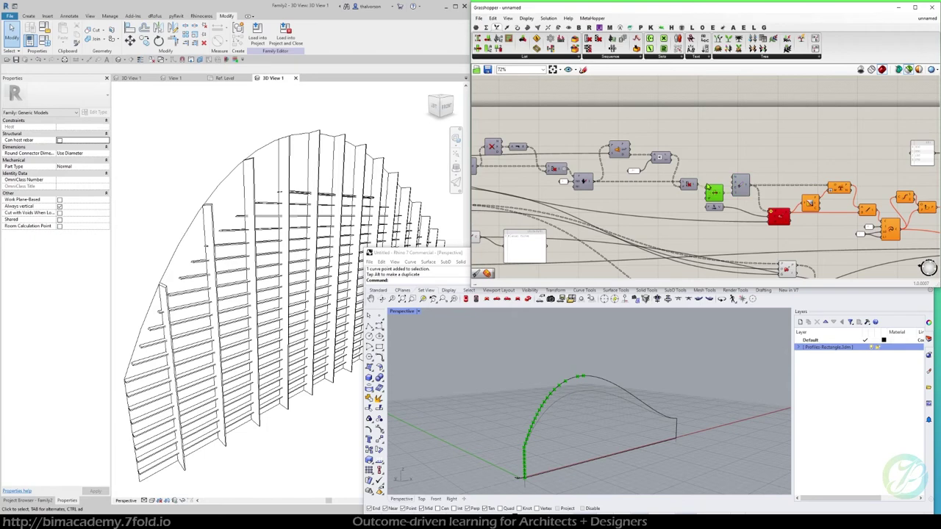
{"action": "left_click", "coordinate": [693, 184]}
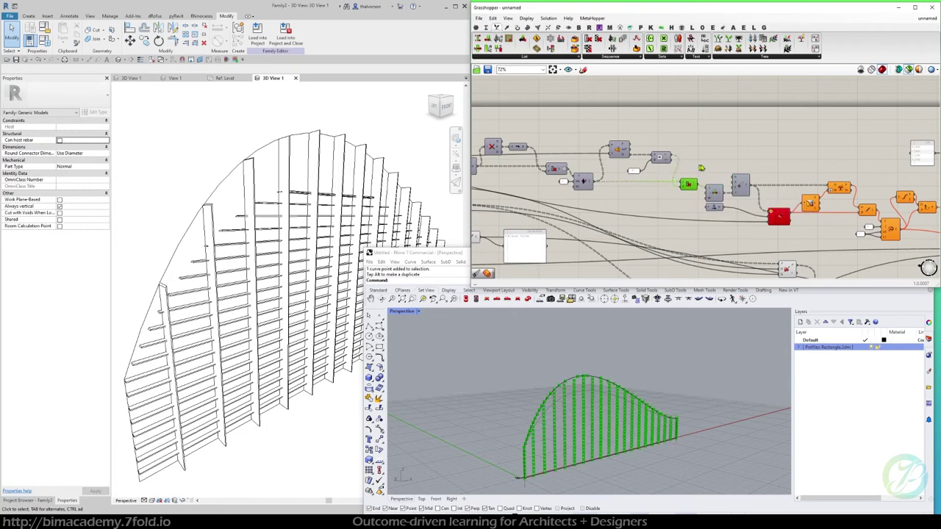
{"action": "right_click_drag", "start_coordinate": [712, 170], "coordinate": [628, 164]}
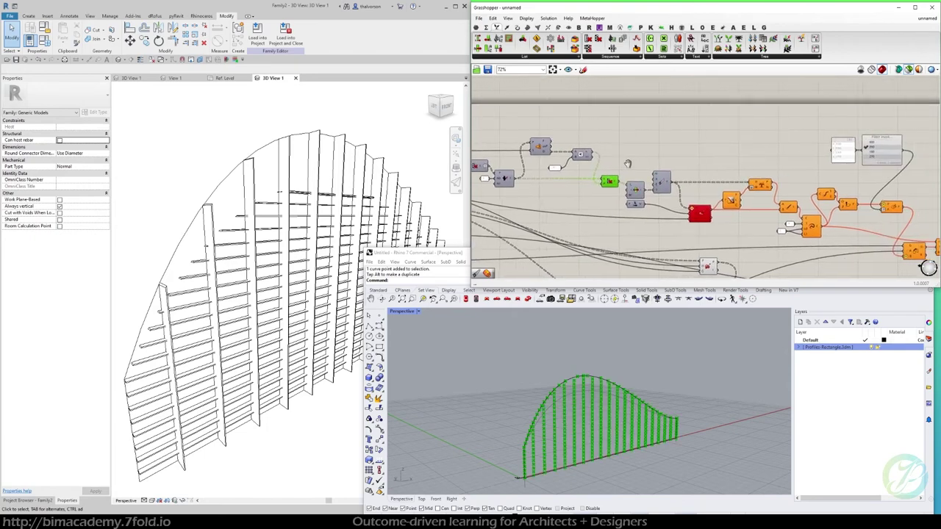
{"action": "left_click", "coordinate": [633, 192]}
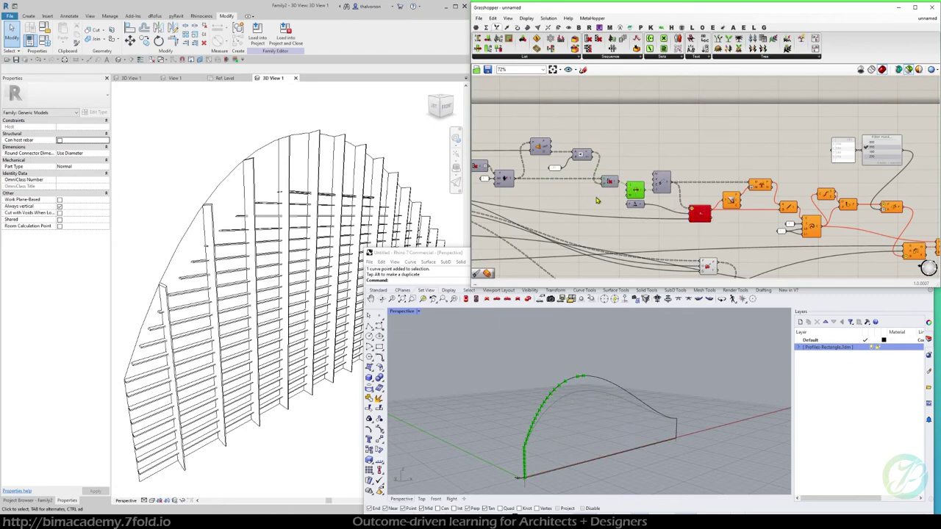
{"action": "right_click_drag", "start_coordinate": [663, 151], "coordinate": [638, 146]}
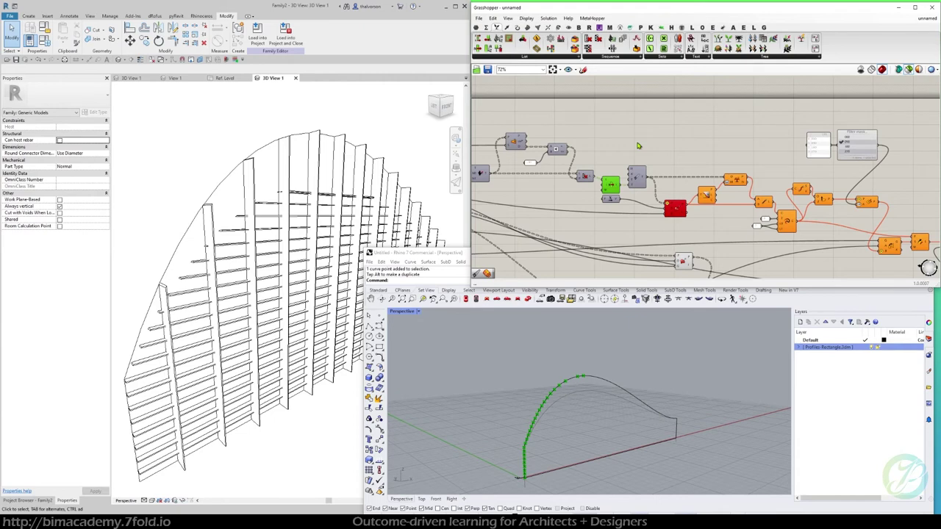
{"action": "right_click_drag", "start_coordinate": [639, 145], "coordinate": [696, 144]}
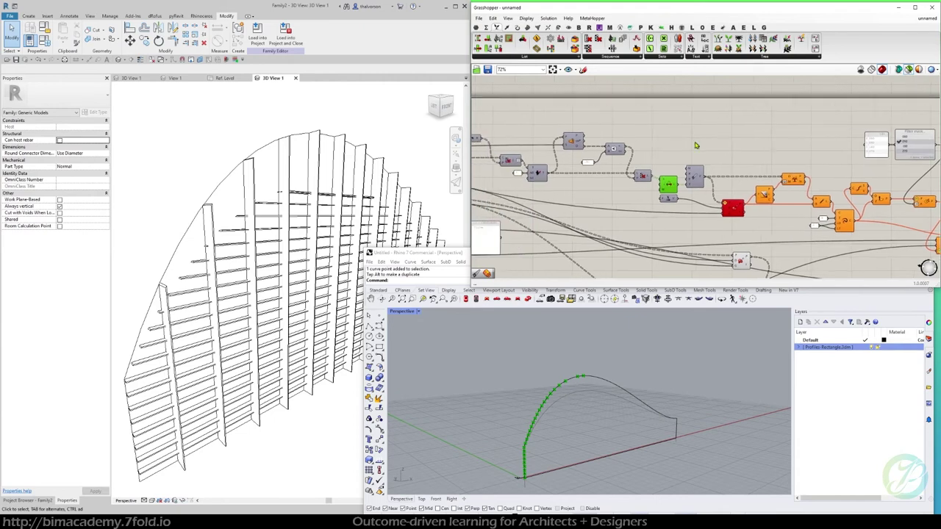
Add a Bounding Box component and place it above the point-sorting components near the Control Panel
{"action": "double_click", "coordinate": [745, 143]}
{"action": "type", "text": "bound"}
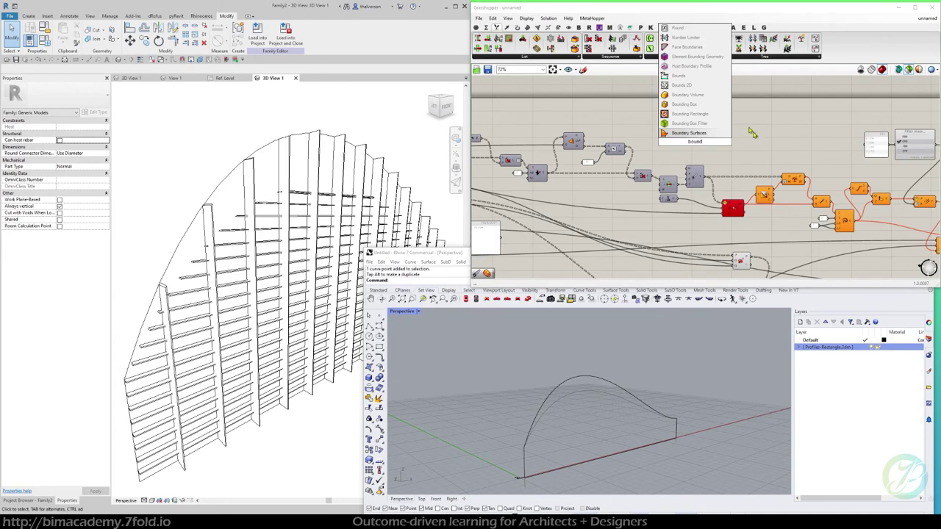
{"action": "key", "text": "Return"}
{"action": "scroll", "coordinate": [778, 144], "scroll_direction": "down", "scroll_amount": 4}
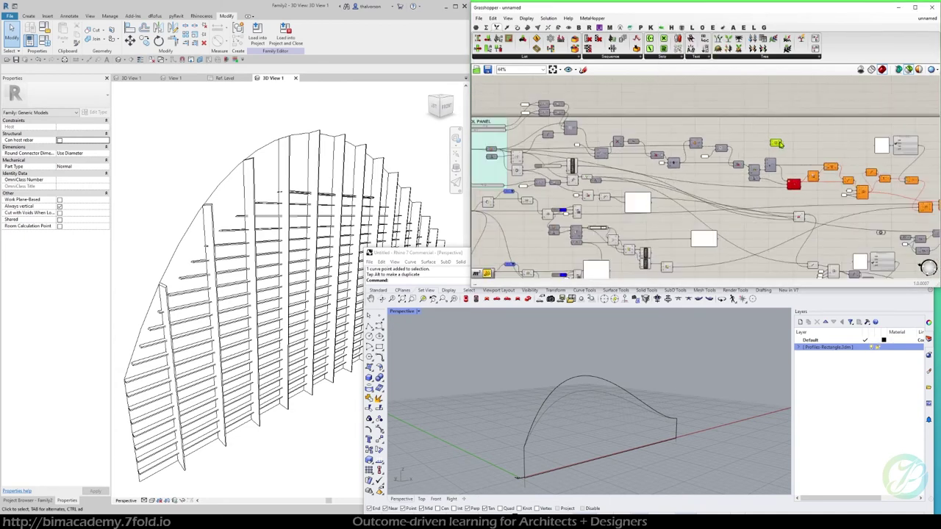
{"action": "scroll", "coordinate": [780, 145], "scroll_direction": "down", "scroll_amount": 1}
{"action": "left_click_drag", "start_coordinate": [781, 145], "coordinate": [687, 119]}
{"action": "scroll", "coordinate": [587, 149], "scroll_direction": "up", "scroll_amount": 5}
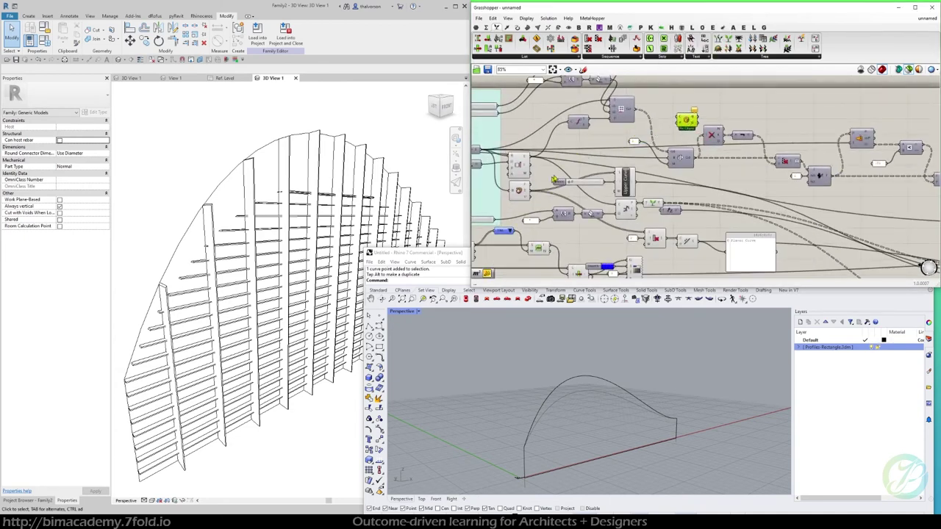
Wire the Control Panel's source geometry into the Bounding Box content input and move the component above the main graph
{"action": "right_click_drag", "start_coordinate": [555, 179], "coordinate": [618, 182]}
{"action": "left_click_drag", "start_coordinate": [542, 153], "coordinate": [837, 110]}
{"action": "right_click_drag", "start_coordinate": [864, 111], "coordinate": [665, 134]}
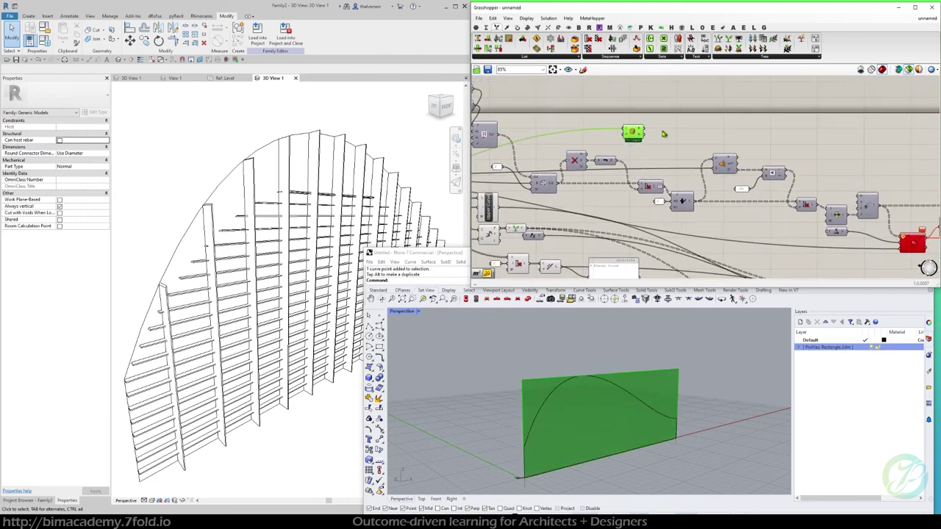
{"action": "left_click_drag", "start_coordinate": [635, 132], "coordinate": [707, 102]}
Add a Deconstruct Brep component beside the Bounding Box and feed it the box output
{"action": "left_click", "coordinate": [527, 27]}
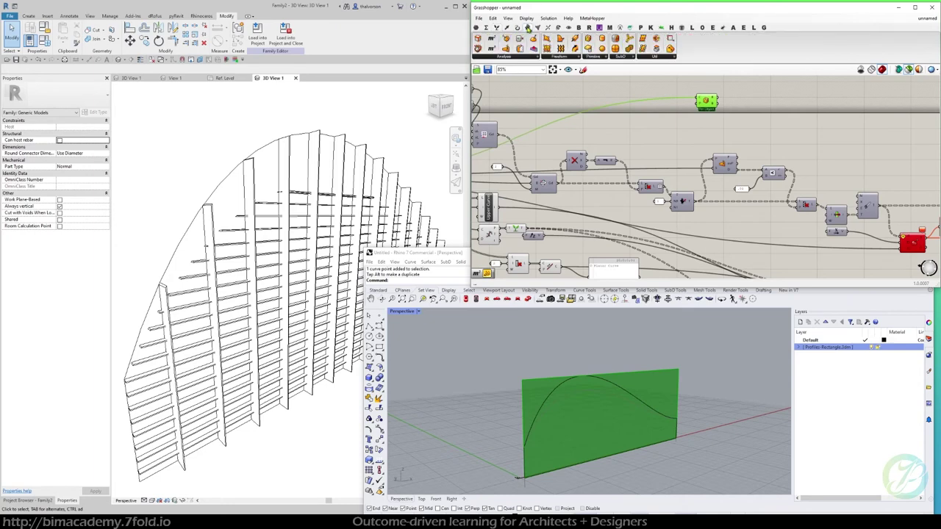
{"action": "left_click", "coordinate": [734, 93]}
{"action": "left_click", "coordinate": [736, 96]}
{"action": "scroll", "coordinate": [721, 98], "scroll_direction": "up", "scroll_amount": 2}
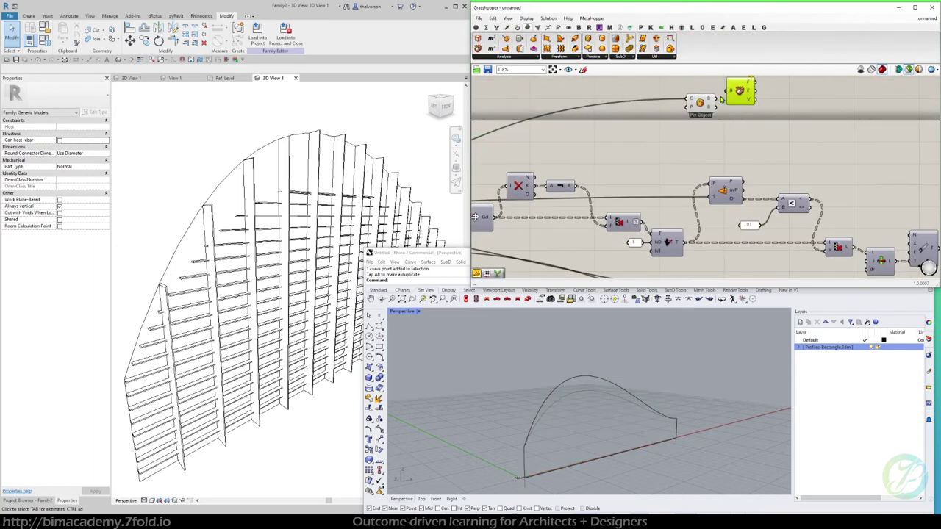
{"action": "left_click_drag", "start_coordinate": [716, 98], "coordinate": [742, 100]}
{"action": "right_click_drag", "start_coordinate": [745, 101], "coordinate": [688, 125]}
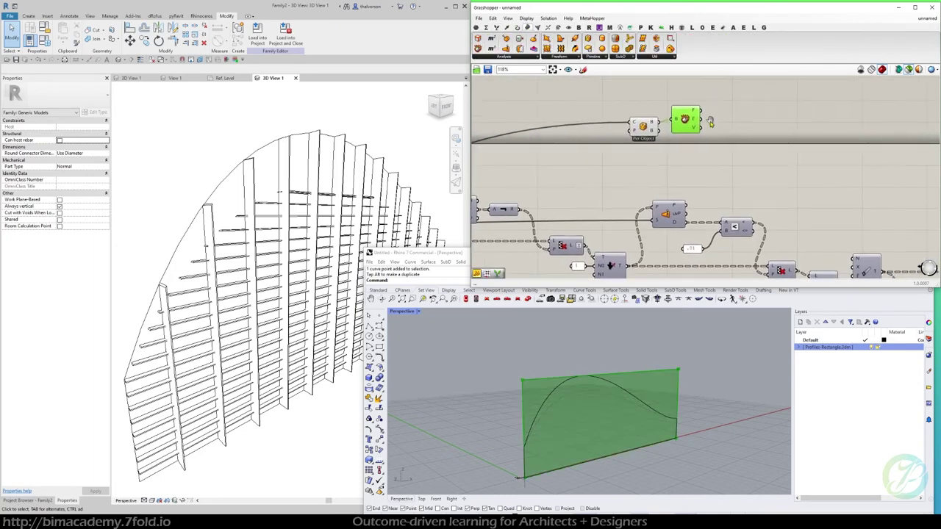
Replace the Deconstruct Brep component beside the Bounding Box with an Edges from Directions component
{"action": "right_click_drag", "start_coordinate": [745, 120], "coordinate": [674, 134]}
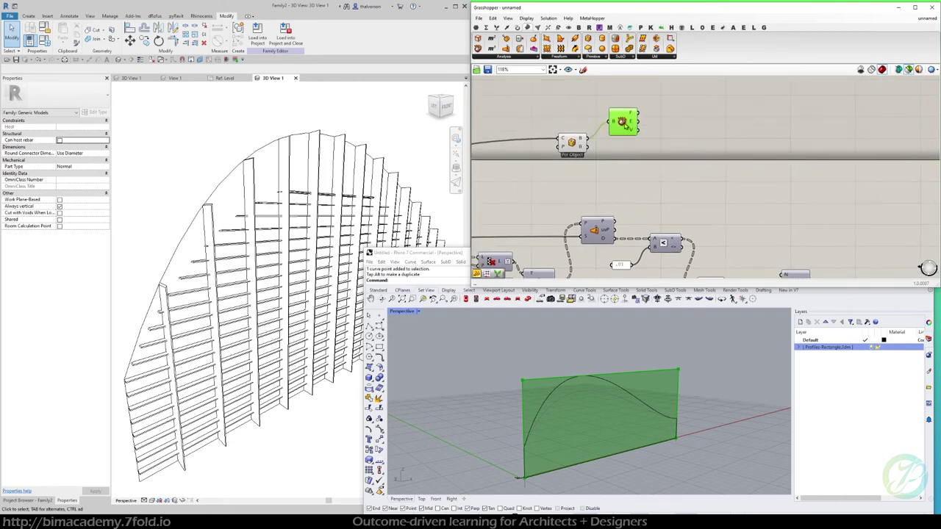
{"action": "key", "text": "Delete"}
{"action": "right_click_drag", "start_coordinate": [609, 125], "coordinate": [603, 133]}
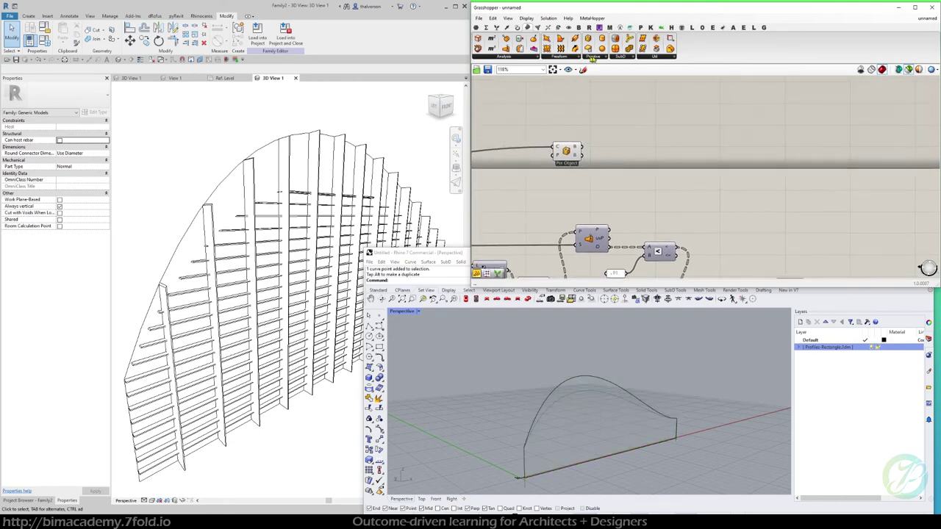
{"action": "left_click", "coordinate": [644, 57]}
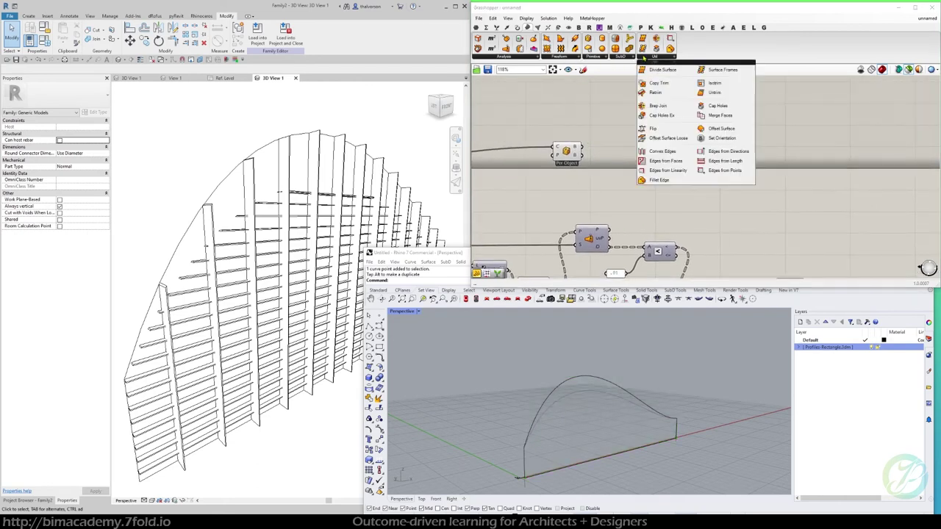
{"action": "left_click", "coordinate": [725, 144]}
{"action": "left_click", "coordinate": [644, 133]}
{"action": "scroll", "coordinate": [644, 133], "scroll_direction": "down", "scroll_amount": 2}
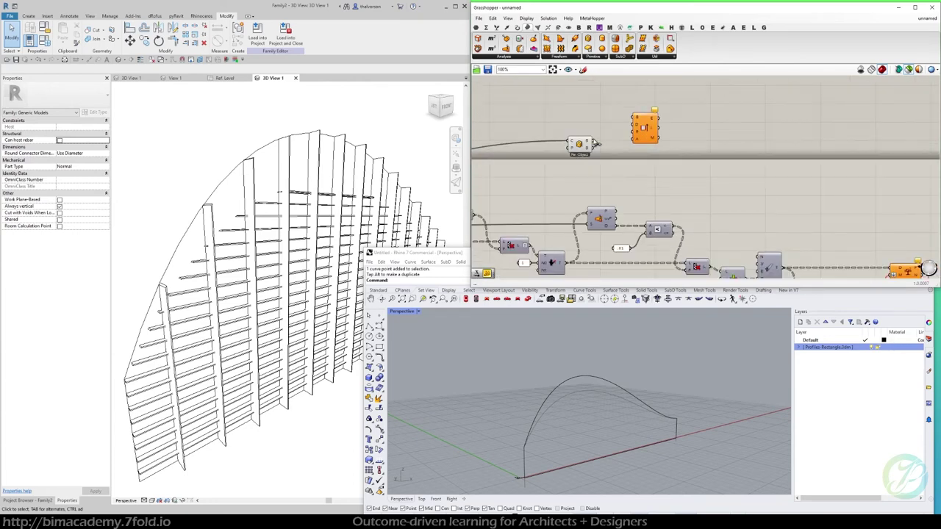
Add a Unit X vector near the Bounding Box and wire it into the direction input of Edges from Directions
{"action": "right_click_drag", "start_coordinate": [607, 164], "coordinate": [654, 164]}
{"action": "left_click", "coordinate": [643, 58]}
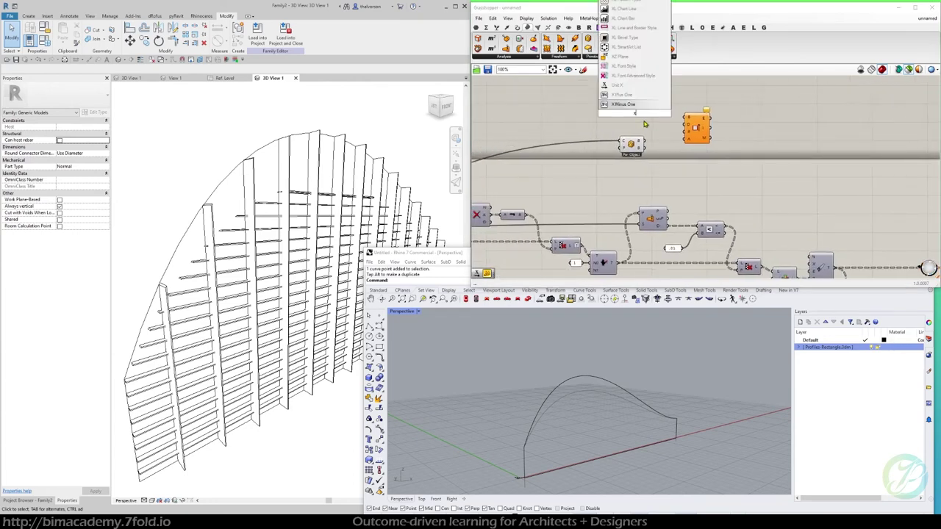
{"action": "left_click", "coordinate": [629, 96]}
{"action": "left_click", "coordinate": [634, 114]}
{"action": "scroll", "coordinate": [673, 135], "scroll_direction": "up", "scroll_amount": 2}
{"action": "left_click_drag", "start_coordinate": [636, 108], "coordinate": [691, 123]}
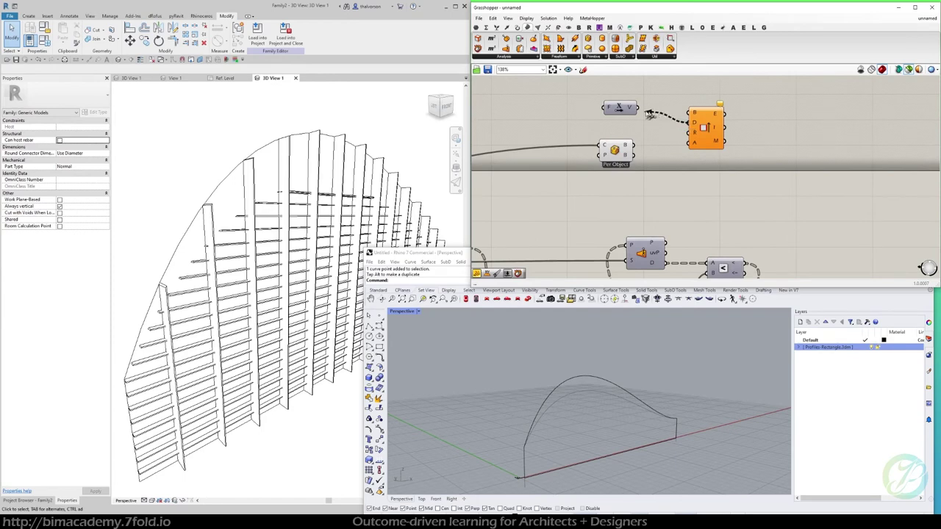
Feed the Bounding Box's box output into the brep input of Edges from Directions and align the neighbouring components
{"action": "left_click_drag", "start_coordinate": [637, 150], "coordinate": [693, 113]}
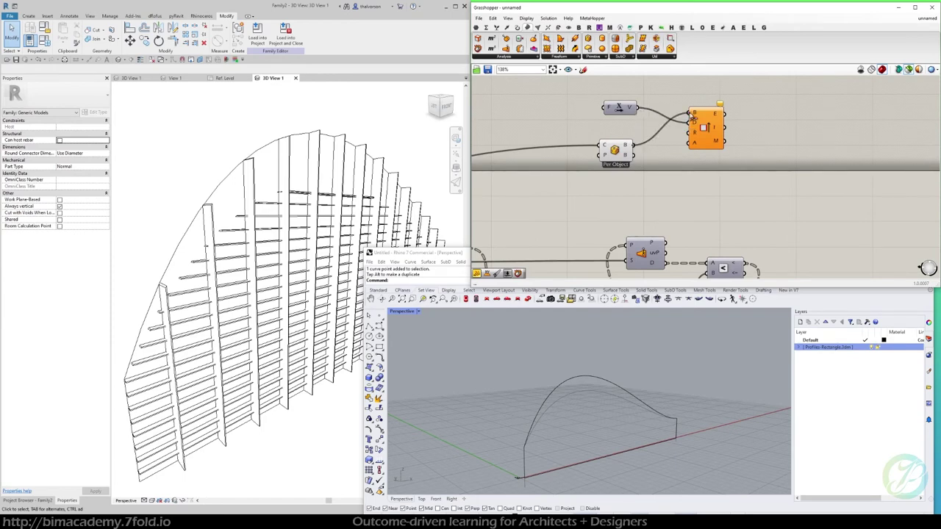
{"action": "left_click_drag", "start_coordinate": [622, 110], "coordinate": [620, 118]}
{"action": "left_click", "coordinate": [709, 118]}
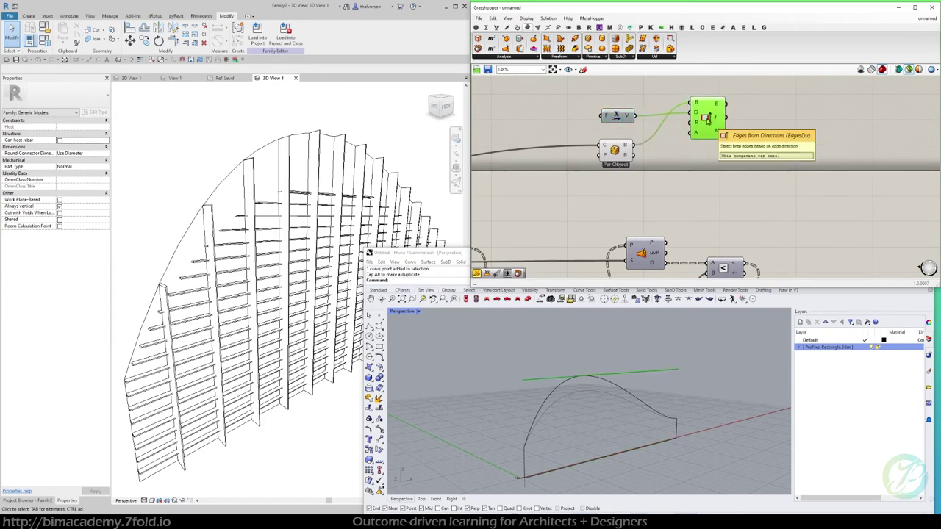
{"action": "left_click_drag", "start_coordinate": [709, 118], "coordinate": [705, 123]}
Add a List Item beside Edges from Directions and wire the edges output into its list input
{"action": "right_click_drag", "start_coordinate": [705, 122], "coordinate": [592, 127]}
{"action": "double_click", "coordinate": [671, 116]}
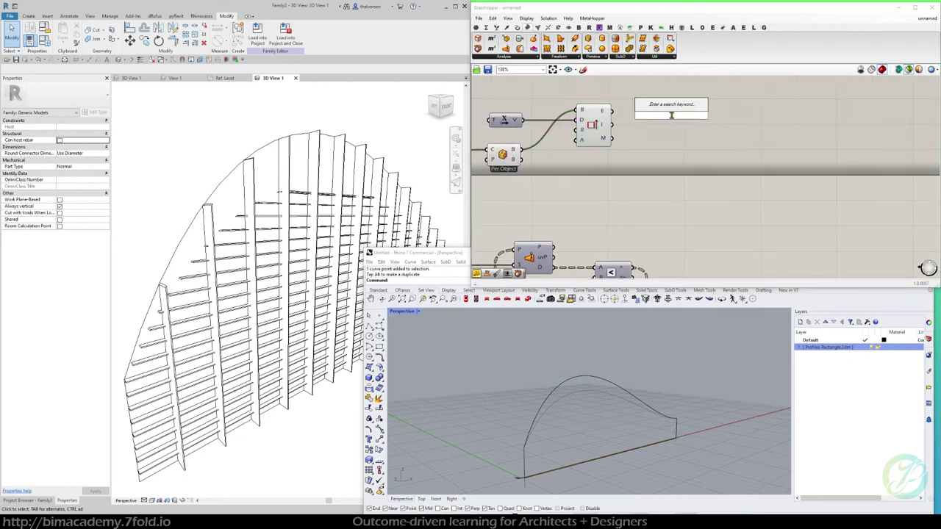
{"action": "type", "text": "item"}
{"action": "left_click", "coordinate": [670, 97]}
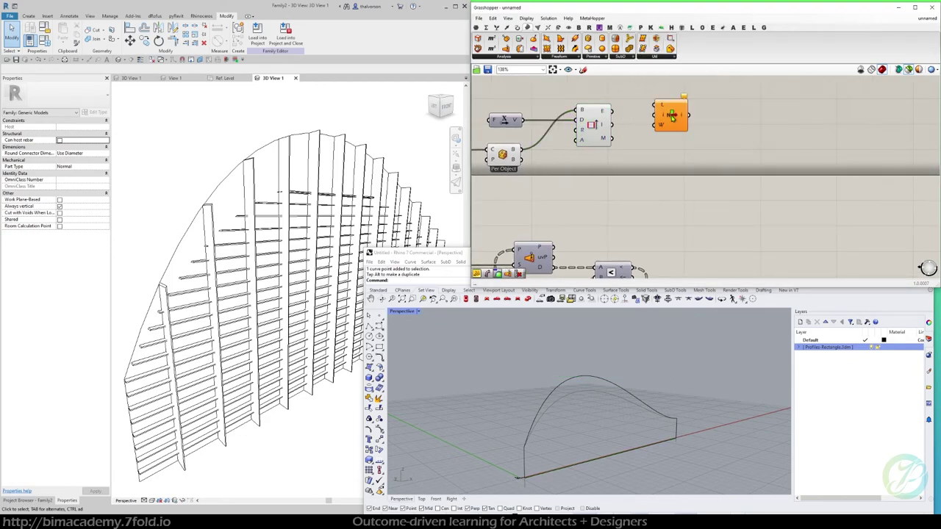
{"action": "scroll", "coordinate": [627, 127], "scroll_direction": "up", "scroll_amount": 2}
{"action": "left_click_drag", "start_coordinate": [606, 105], "coordinate": [666, 110]}
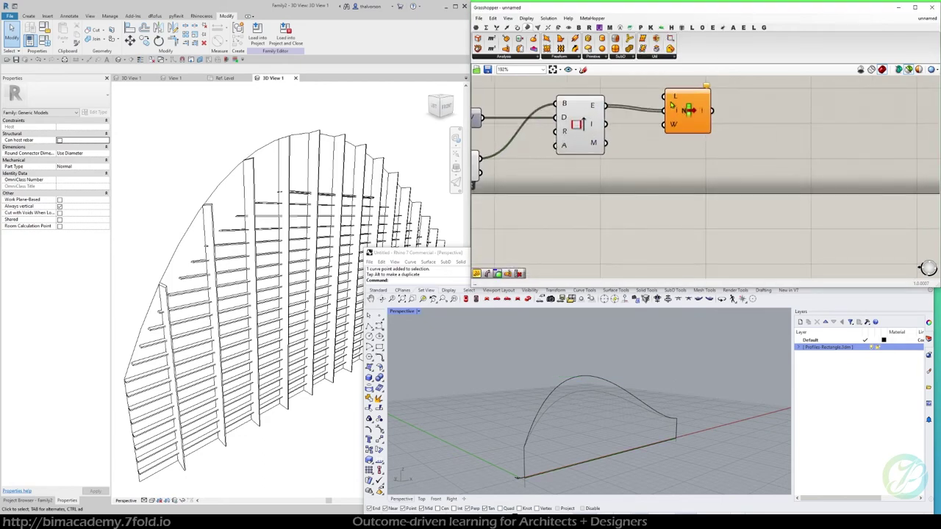
{"action": "left_click_drag", "start_coordinate": [606, 105], "coordinate": [648, 119]}
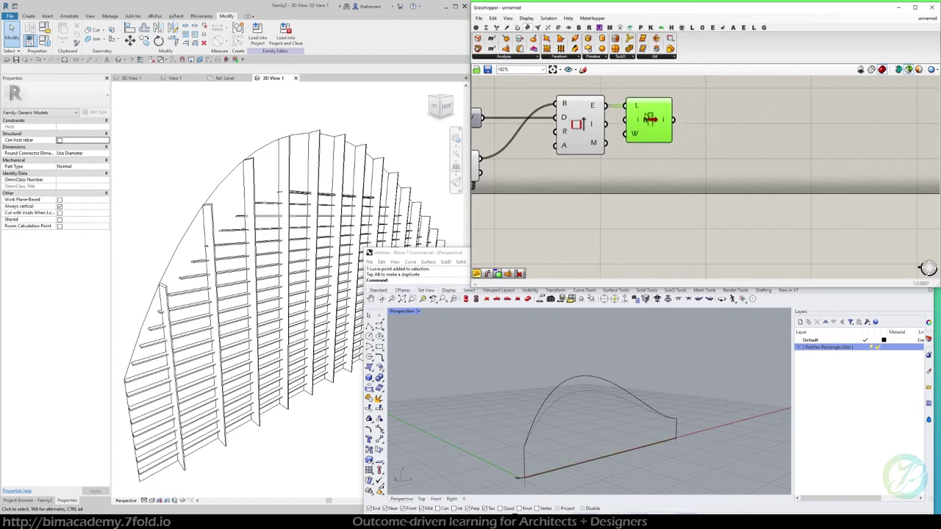
Move the Unit X, Bounding Box, Edges from Directions and List Item group further along above the main graph
{"action": "scroll", "coordinate": [648, 119], "scroll_direction": "down", "scroll_amount": 4}
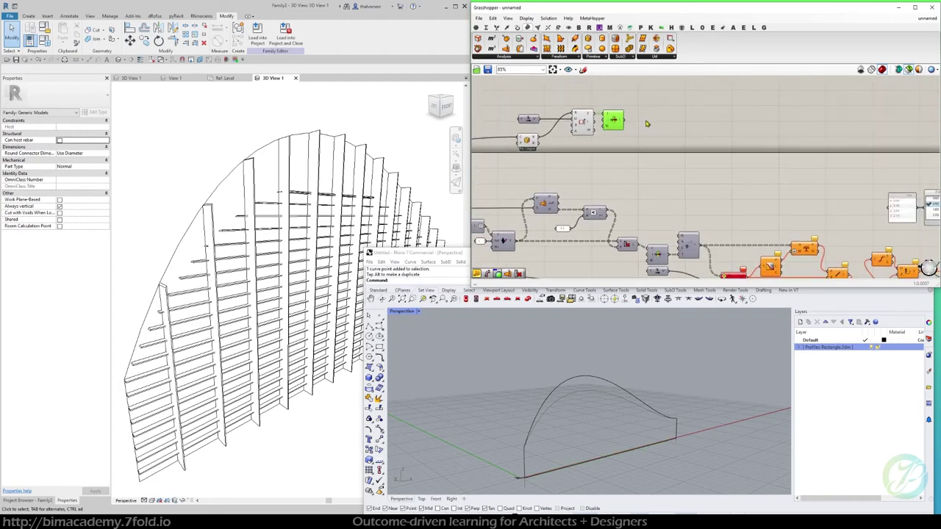
{"action": "scroll", "coordinate": [609, 138], "scroll_direction": "down", "scroll_amount": 1}
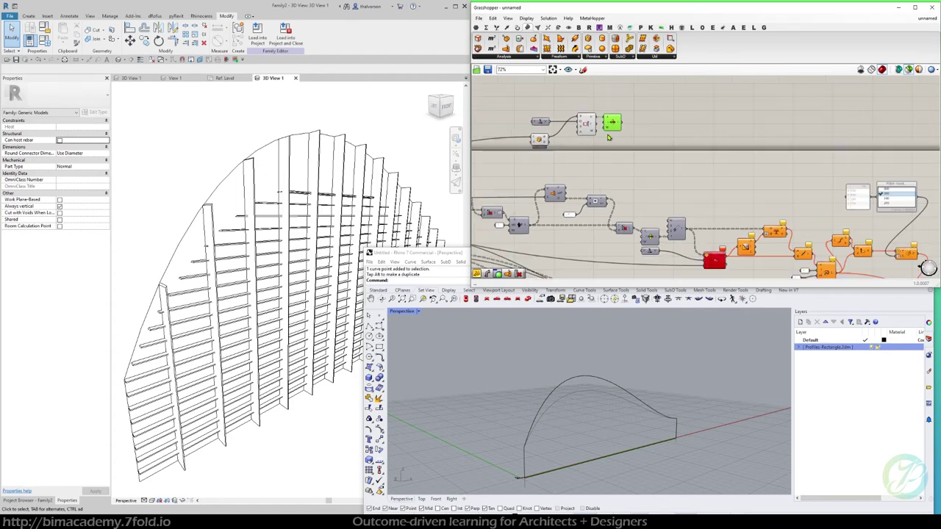
{"action": "left_click_drag", "start_coordinate": [627, 96], "coordinate": [679, 145]}
{"action": "left_click", "coordinate": [744, 125]}
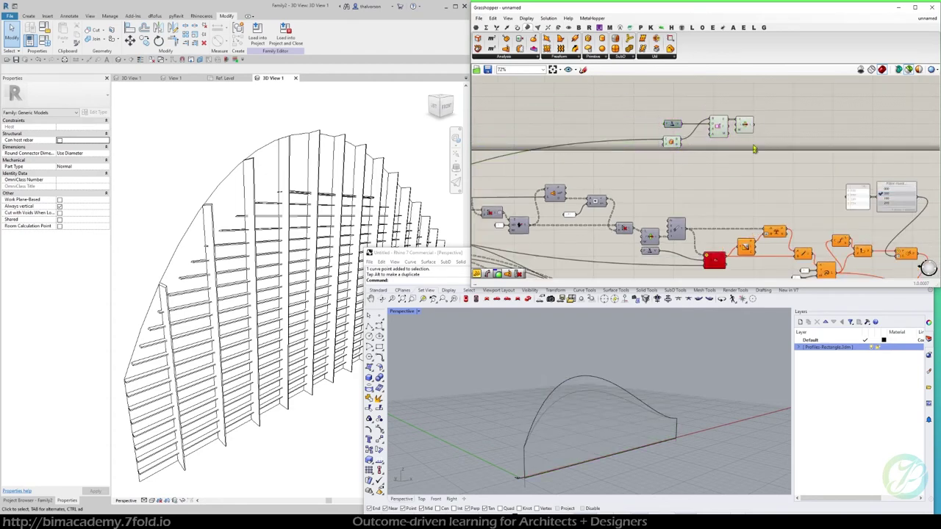
Reverse the list input of the List Item that receives the bounding-box edges
{"action": "scroll", "coordinate": [736, 126], "scroll_direction": "up", "scroll_amount": 3}
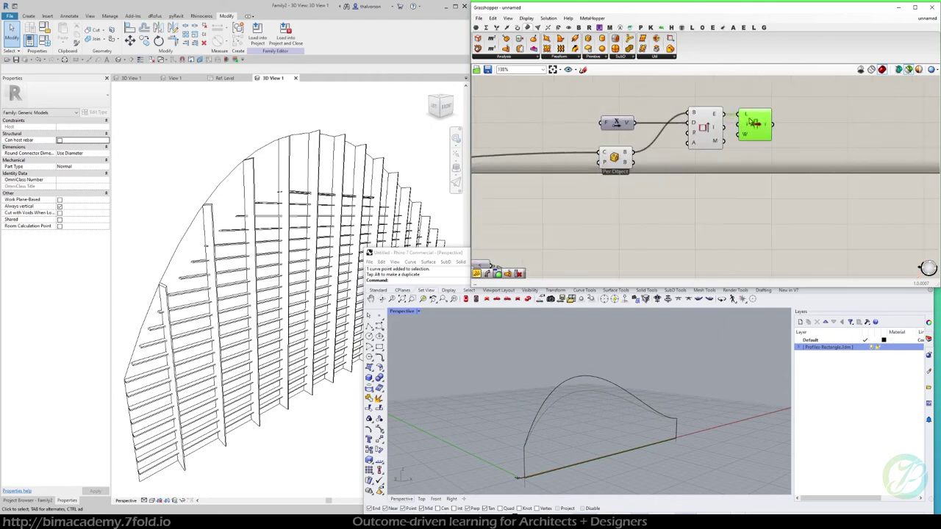
{"action": "right_click", "coordinate": [747, 119]}
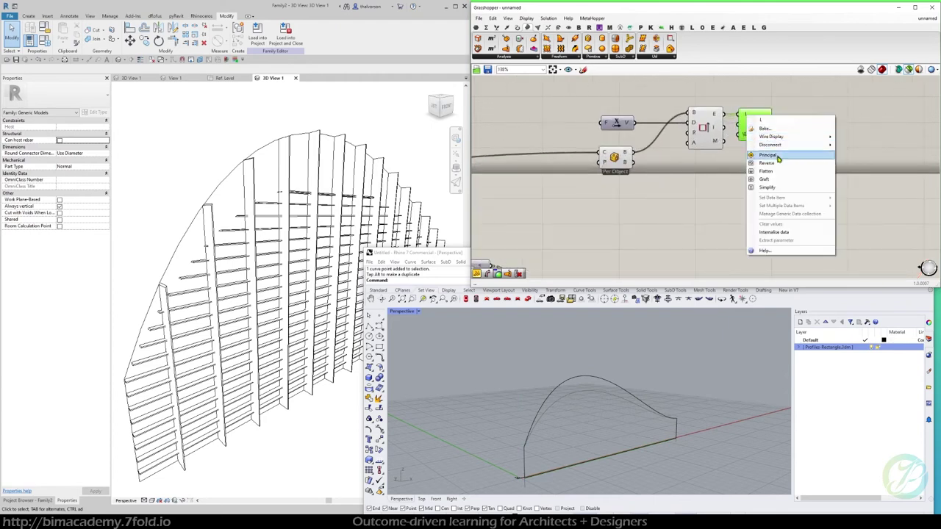
{"action": "left_click", "coordinate": [779, 168]}
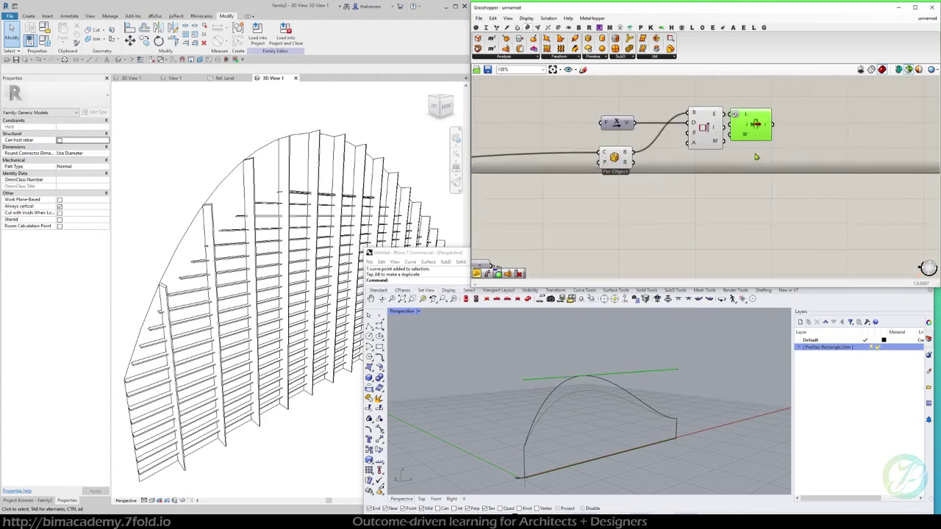
Add a curve Length component after the edge List Item and wire the extracted edge into its curve input
{"action": "right_click_drag", "start_coordinate": [756, 156], "coordinate": [627, 172]}
{"action": "double_click", "coordinate": [697, 136]}
{"action": "type", "text": "leng"}
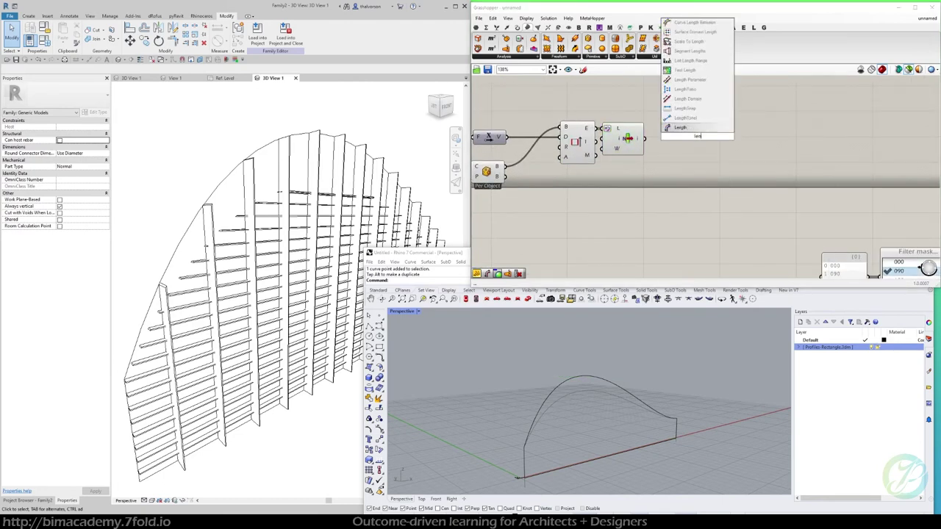
{"action": "key", "text": "Up"}
{"action": "key", "text": "Up"}
{"action": "key", "text": "Up"}
{"action": "key", "text": "Return"}
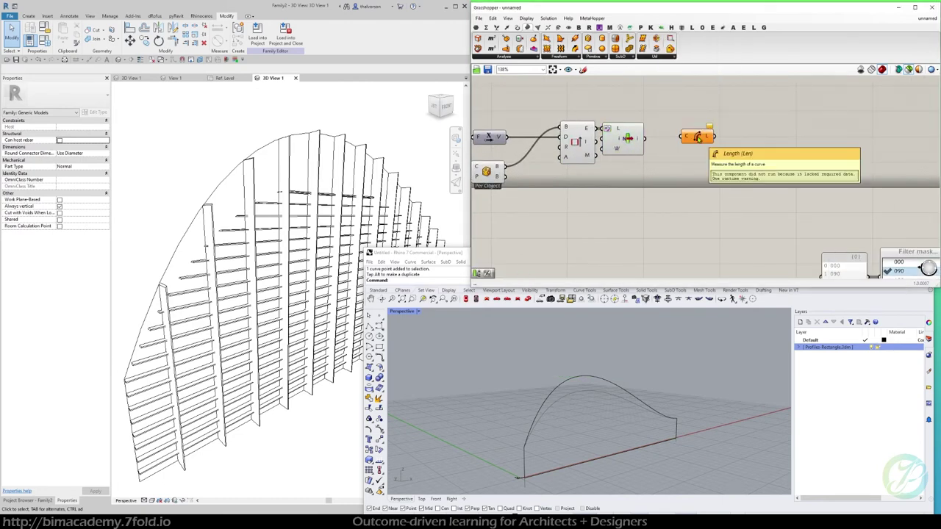
{"action": "left_click_drag", "start_coordinate": [645, 138], "coordinate": [685, 137]}
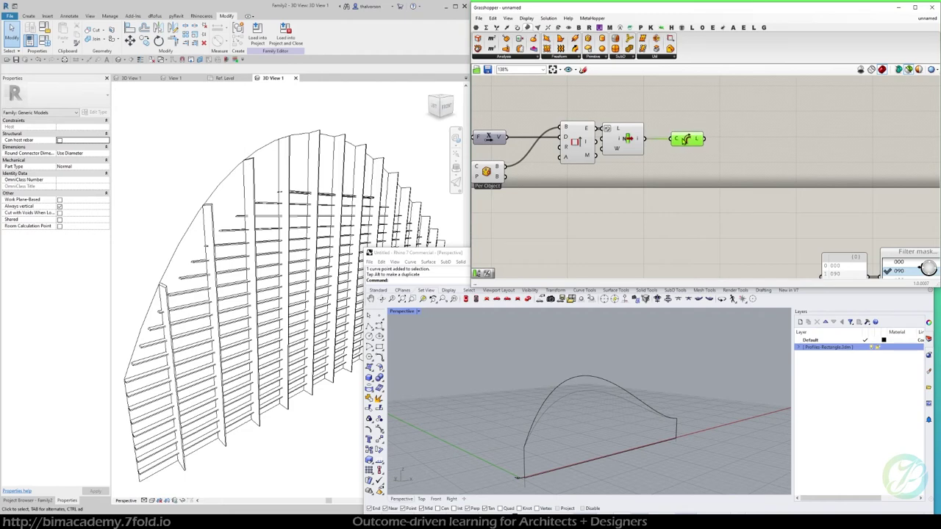
{"action": "scroll", "coordinate": [683, 139], "scroll_direction": "down", "scroll_amount": 4}
{"action": "scroll", "coordinate": [699, 204], "scroll_direction": "up", "scroll_amount": 1}
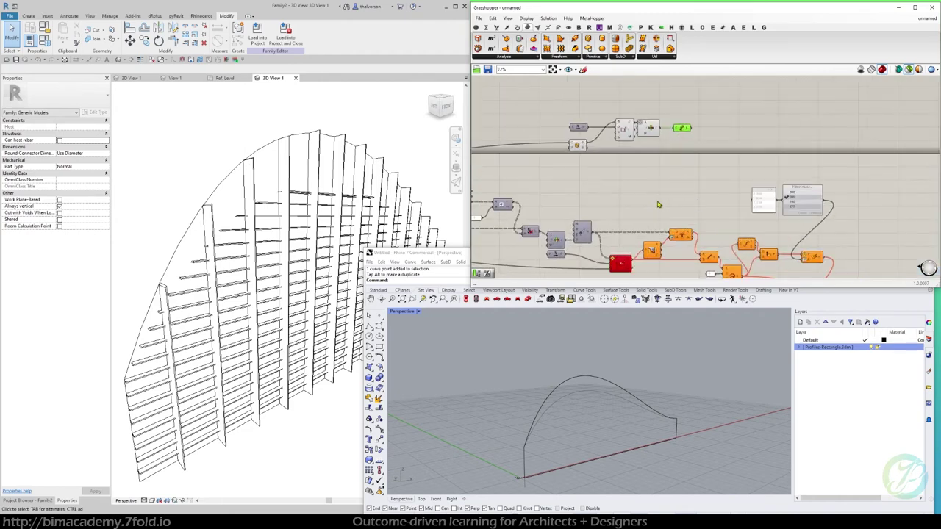
{"action": "scroll", "coordinate": [685, 138], "scroll_direction": "up", "scroll_amount": 2}
{"action": "left_click_drag", "start_coordinate": [680, 129], "coordinate": [672, 129]}
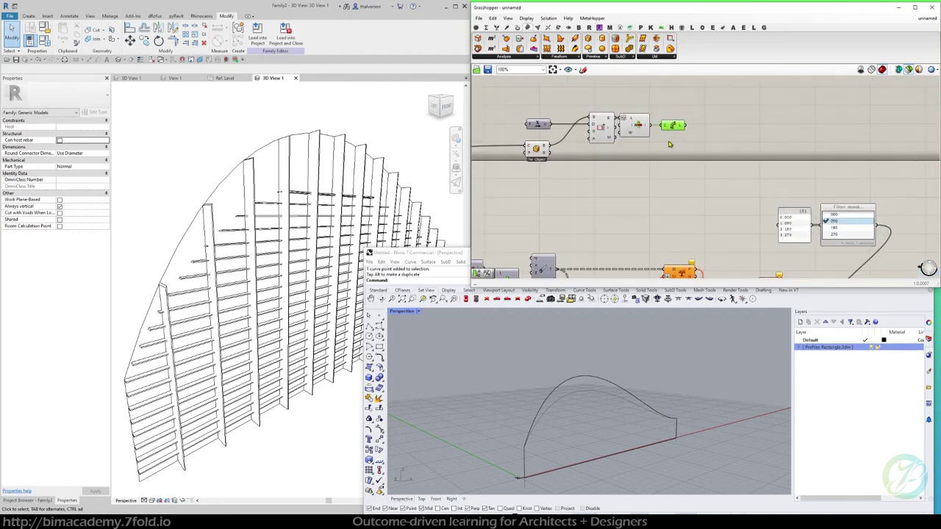
Add a Move component after Length and wire the point output from the main graph into its geometry input
{"action": "scroll", "coordinate": [670, 144], "scroll_direction": "down", "scroll_amount": 2}
{"action": "right_click_drag", "start_coordinate": [648, 161], "coordinate": [668, 142]}
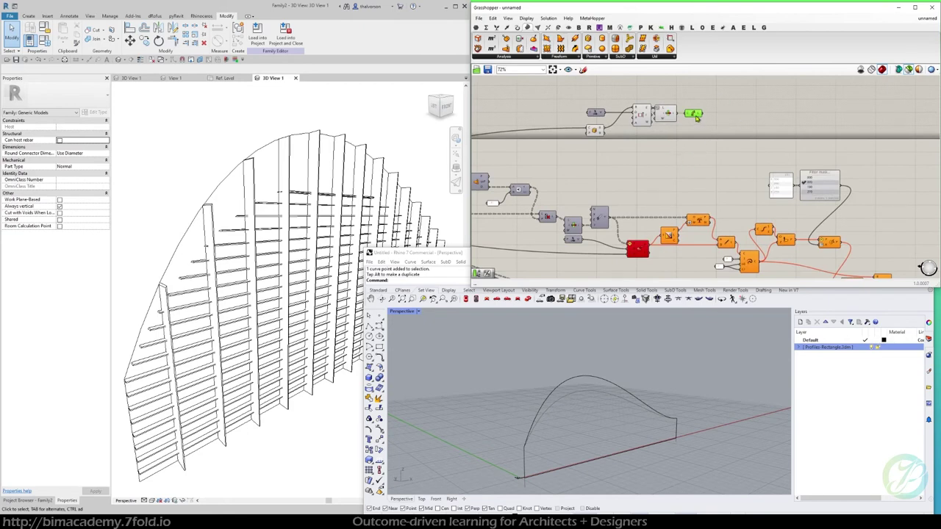
{"action": "left_click", "coordinate": [724, 116]}
{"action": "double_click", "coordinate": [724, 116]}
{"action": "type", "text": "move"}
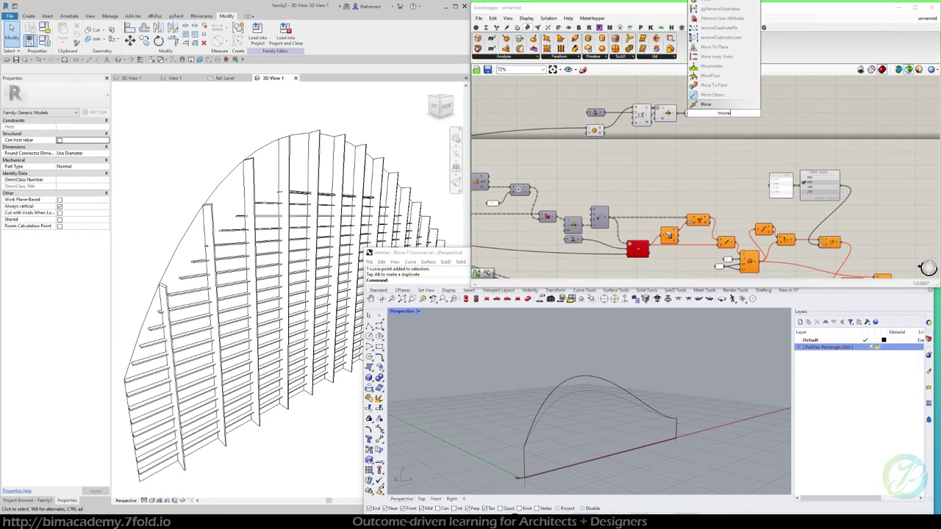
{"action": "key", "text": "Return"}
{"action": "scroll", "coordinate": [689, 123], "scroll_direction": "up", "scroll_amount": 3}
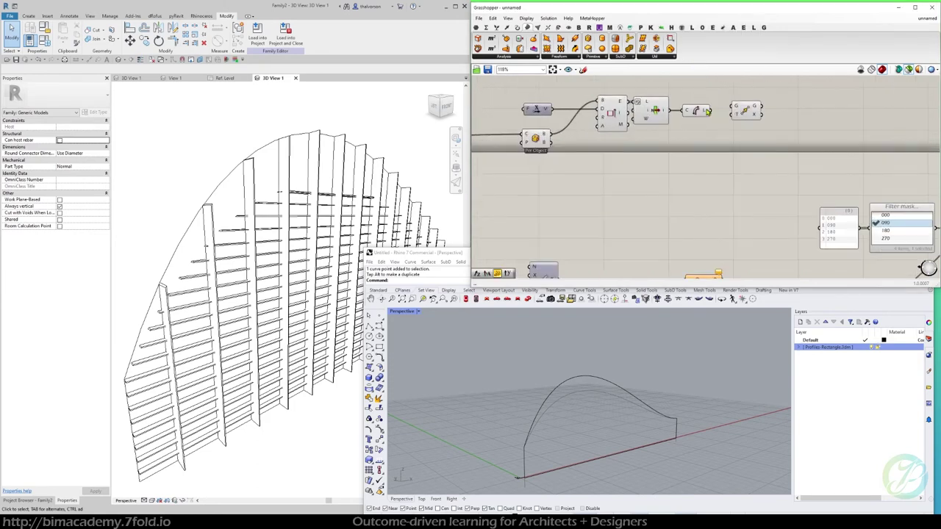
{"action": "scroll", "coordinate": [704, 115], "scroll_direction": "down", "scroll_amount": 3}
{"action": "scroll", "coordinate": [620, 216], "scroll_direction": "up", "scroll_amount": 1}
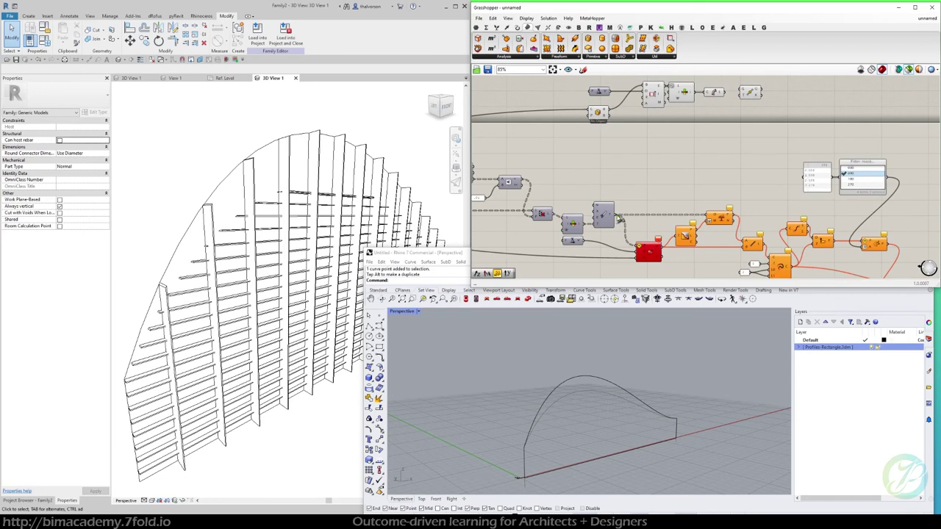
{"action": "left_click_drag", "start_coordinate": [617, 215], "coordinate": [742, 90]}
{"action": "left_click_drag", "start_coordinate": [746, 94], "coordinate": [761, 107]}
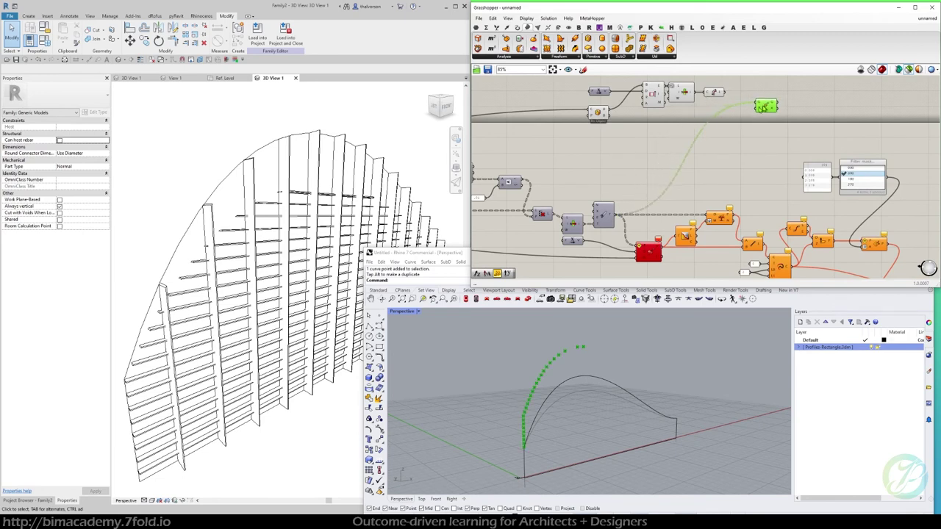
Add an Amplitude component, wire the Unit X vector into its vector input and place it below the Move component
{"action": "double_click", "coordinate": [655, 144]}
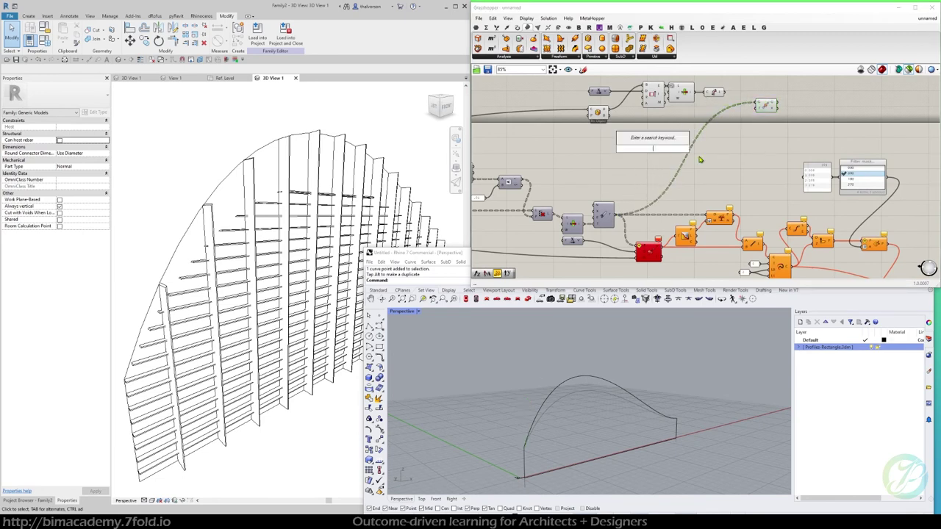
{"action": "type", "text": "amp"}
{"action": "key", "text": "Return"}
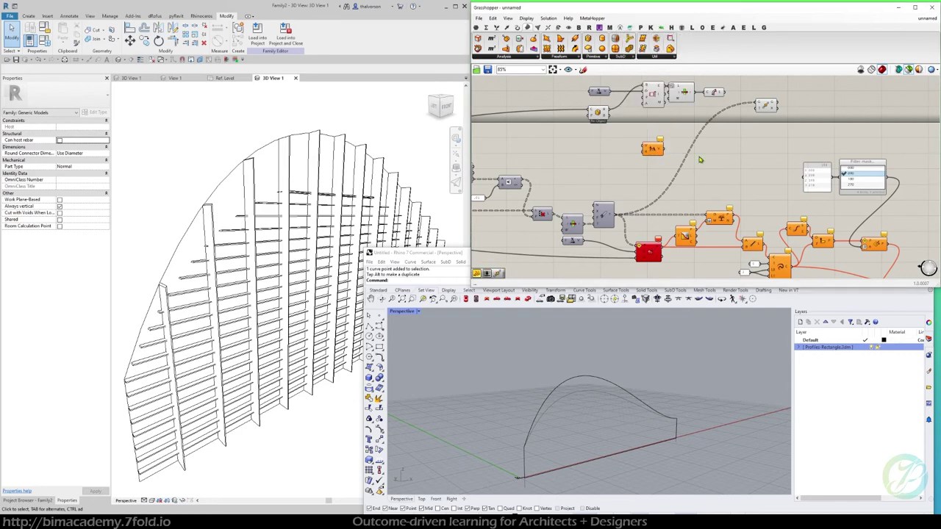
{"action": "left_click_drag", "start_coordinate": [613, 96], "coordinate": [725, 145]}
{"action": "key", "text": "ctrl+z"}
{"action": "mouse_move", "coordinate": [612, 93]}
{"action": "left_mouse_down", "text": "ctrl"}
{"action": "mouse_move", "coordinate": [645, 150]}
{"action": "mouse_move", "coordinate": [609, 91]}
{"action": "left_mouse_up", "text": "ctrl"}
{"action": "left_click_drag", "start_coordinate": [652, 151], "coordinate": [699, 140]}
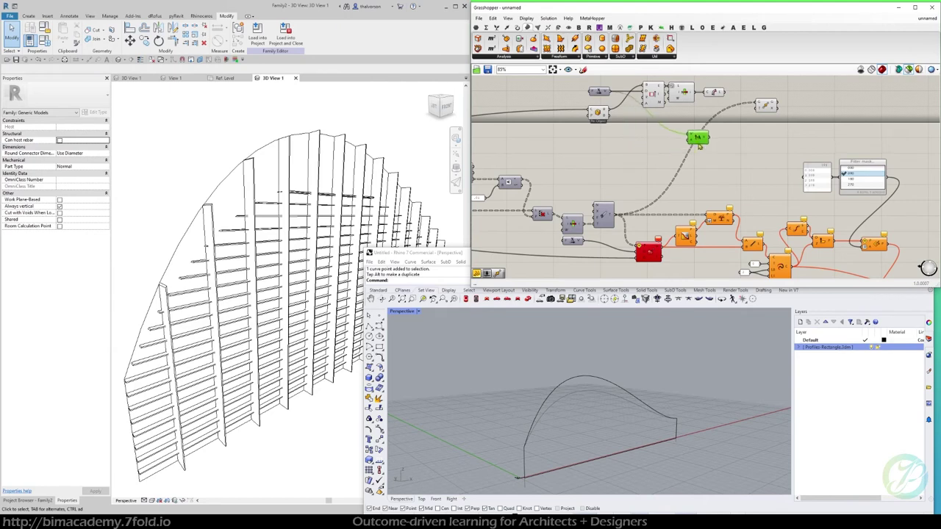
Add an Addition component and place it above and just beyond the curve Length component
{"action": "scroll", "coordinate": [726, 94], "scroll_direction": "up", "scroll_amount": 2}
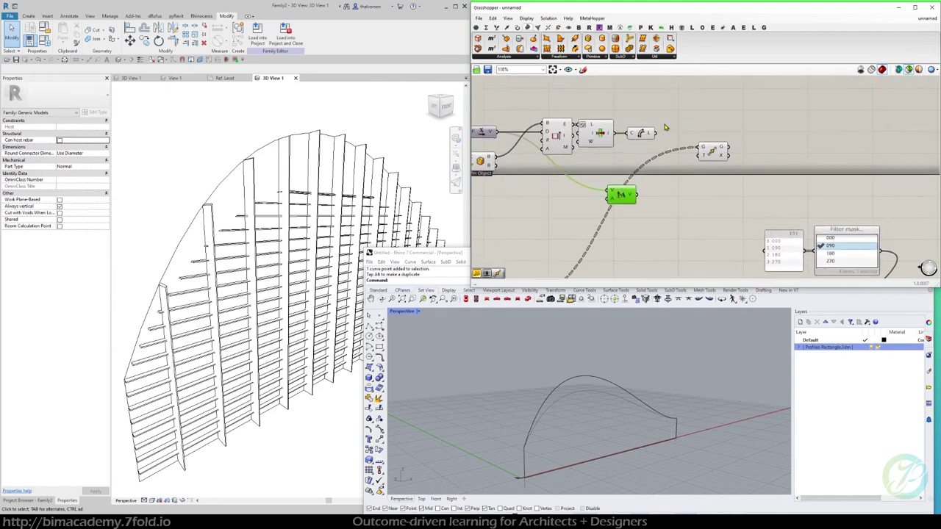
{"action": "double_click", "coordinate": [667, 115]}
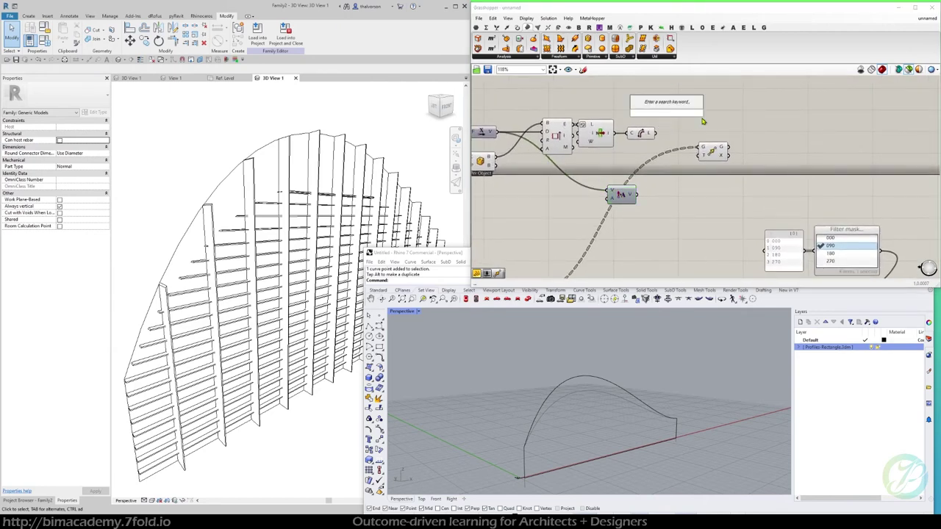
{"action": "type", "text": "+"}
{"action": "key", "text": "Return"}
{"action": "left_click_drag", "start_coordinate": [667, 113], "coordinate": [692, 113]}
Create a panel holding 5 beside Addition and wire the curve length into Addition's A input
{"action": "double_click", "coordinate": [656, 107]}
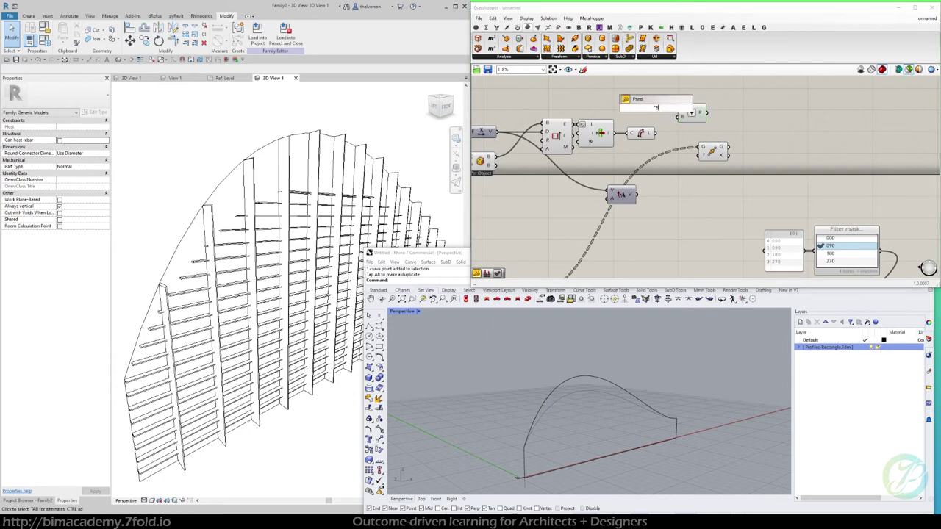
{"action": "type", "text": "5"}
{"action": "key", "text": "Return"}
{"action": "scroll", "coordinate": [662, 118], "scroll_direction": "up", "scroll_amount": 2}
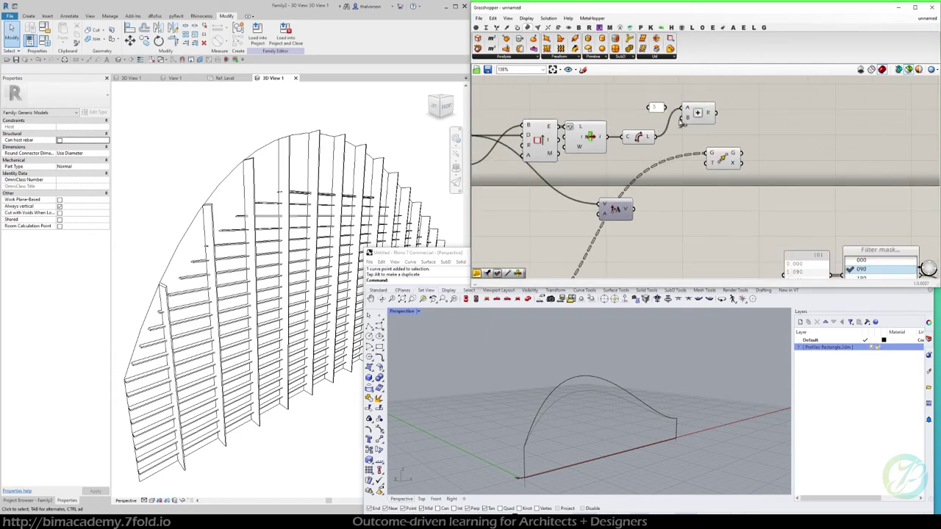
Add 5 to the curve length and chain the sum through Amplitude into Move's translation input
{"action": "left_click_drag", "start_coordinate": [666, 107], "coordinate": [812, 162]}
{"action": "left_click_drag", "start_coordinate": [616, 208], "coordinate": [738, 167]}
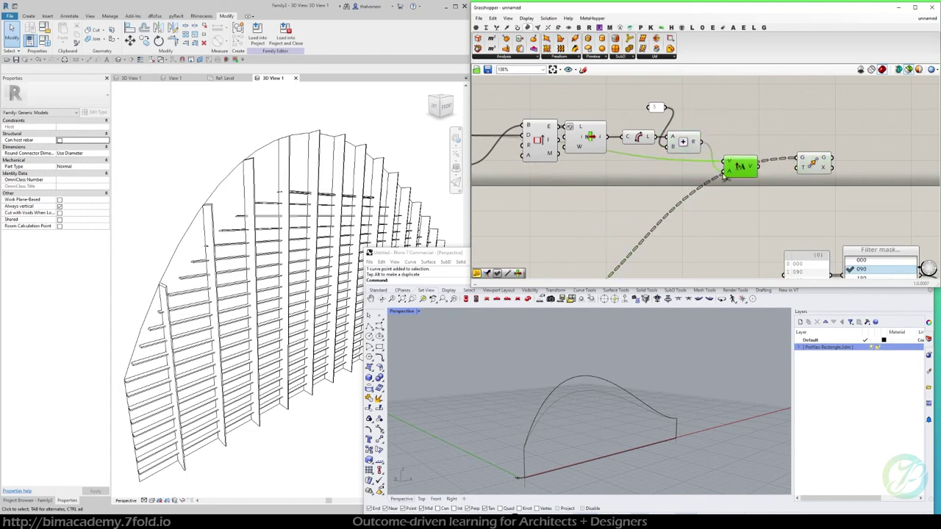
{"action": "scroll", "coordinate": [704, 150], "scroll_direction": "down", "scroll_amount": 4}
{"action": "scroll", "coordinate": [702, 155], "scroll_direction": "up", "scroll_amount": 4}
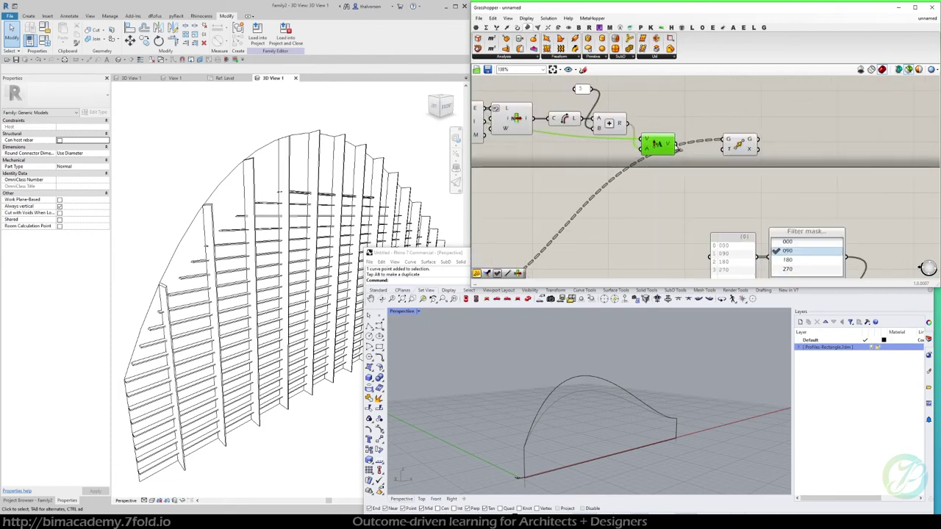
{"action": "left_click", "coordinate": [719, 146]}
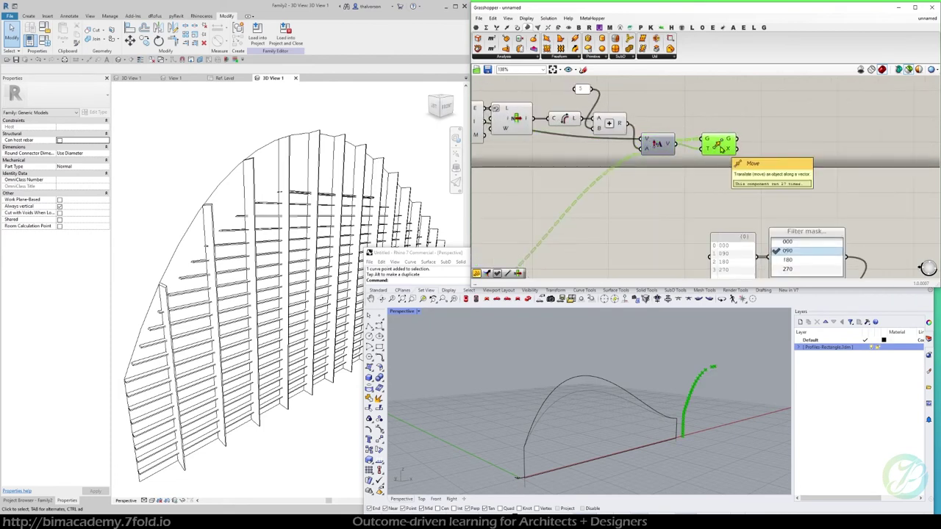
Lock the Grasshopper solver so the definition stops recomputing during rewiring
{"action": "scroll", "coordinate": [720, 146], "scroll_direction": "down", "scroll_amount": 5}
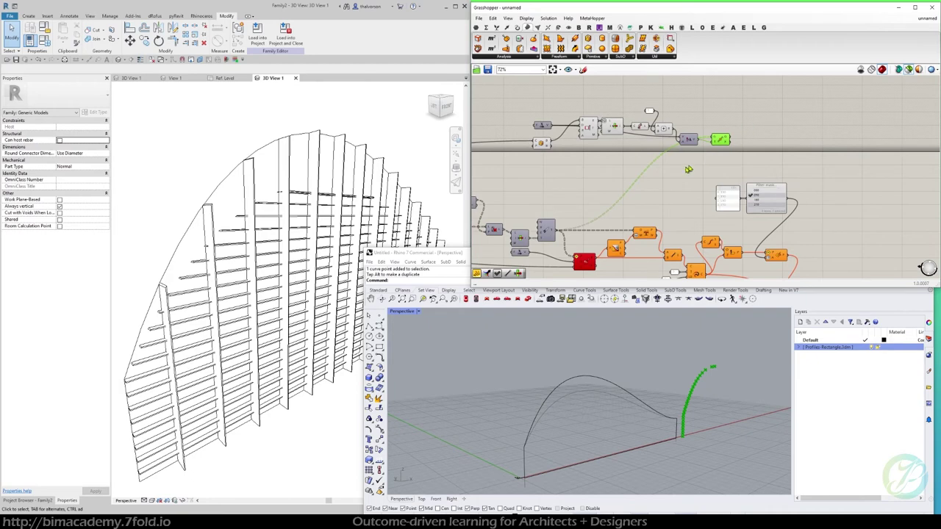
{"action": "right_click_drag", "start_coordinate": [704, 178], "coordinate": [619, 188]}
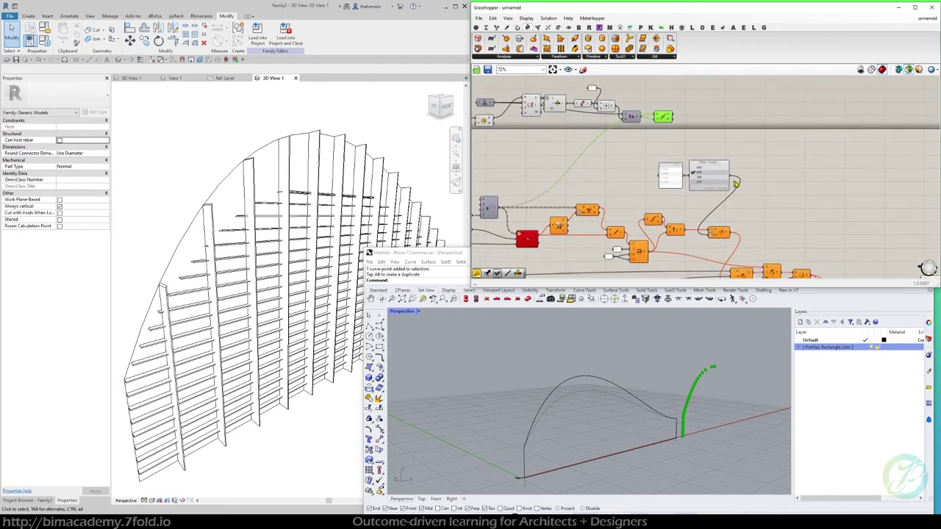
{"action": "middle_click", "coordinate": [638, 166]}
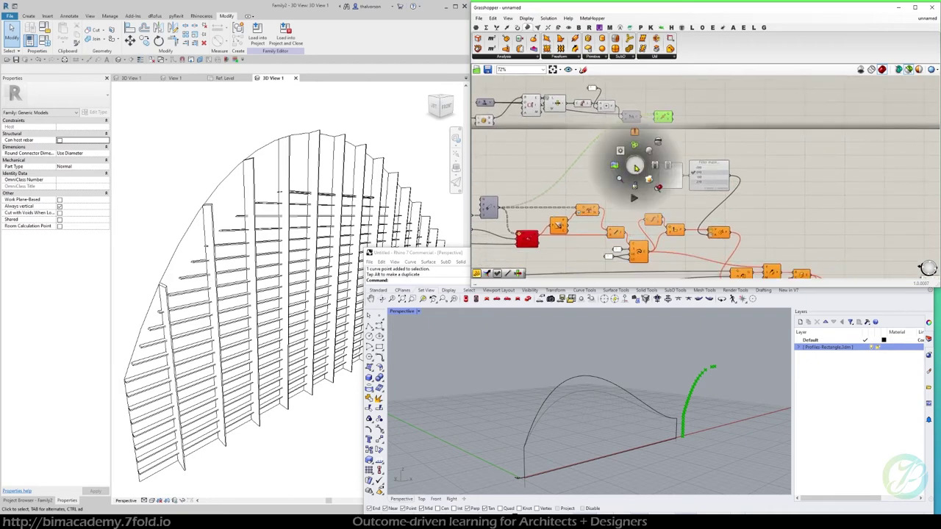
{"action": "left_click", "coordinate": [636, 187]}
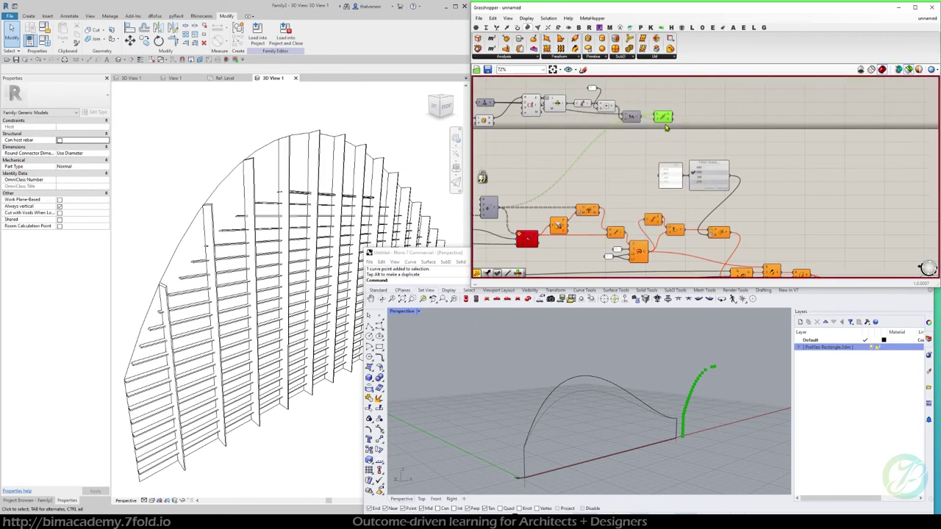
Wire the original points and the moved points from Move into the Line component's start and end inputs
{"action": "right_click_drag", "start_coordinate": [635, 159], "coordinate": [707, 161]}
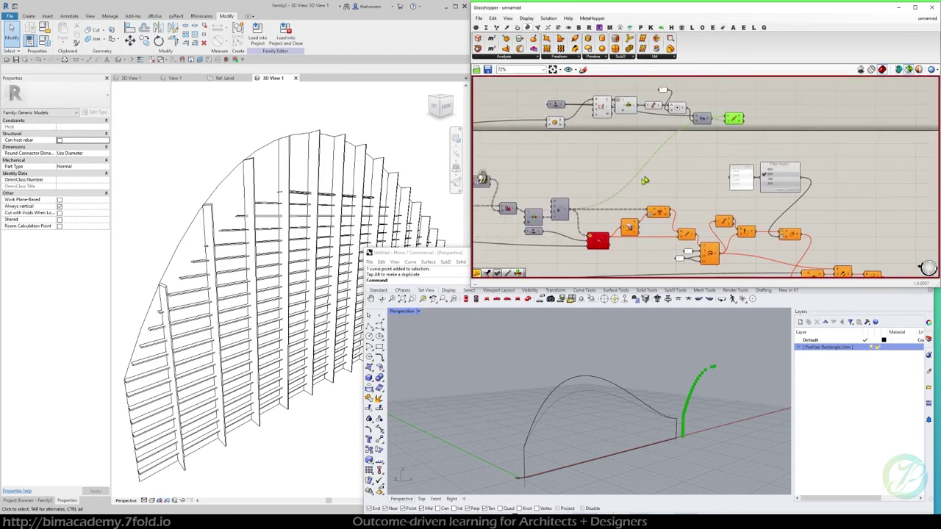
{"action": "left_click_drag", "start_coordinate": [573, 212], "coordinate": [683, 233]}
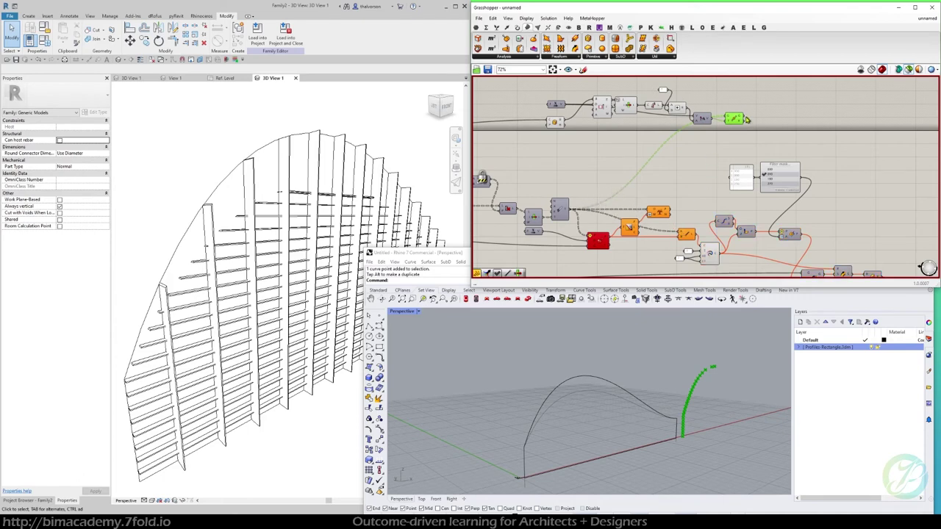
{"action": "left_click_drag", "start_coordinate": [747, 120], "coordinate": [678, 234]}
{"action": "left_click", "coordinate": [686, 234]}
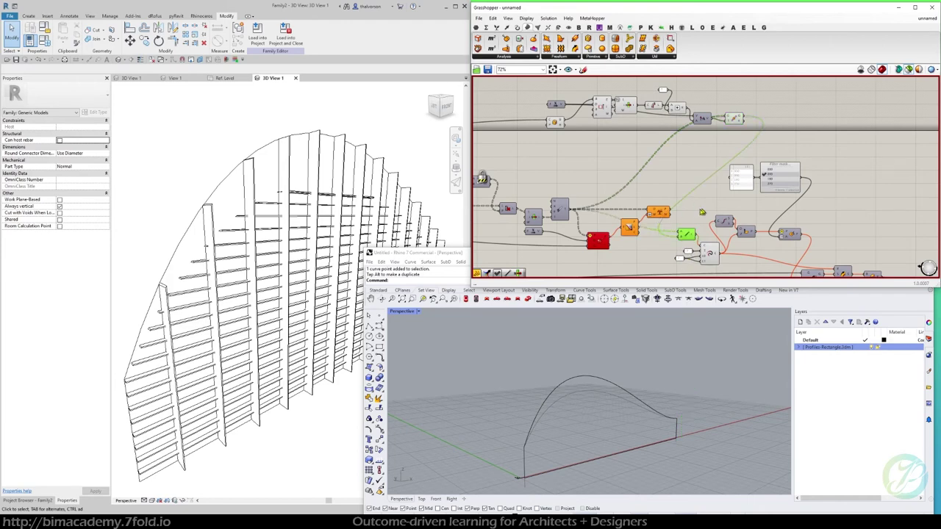
Check the wiring between the original points, the Line component and the Move component
{"action": "left_click", "coordinate": [560, 211]}
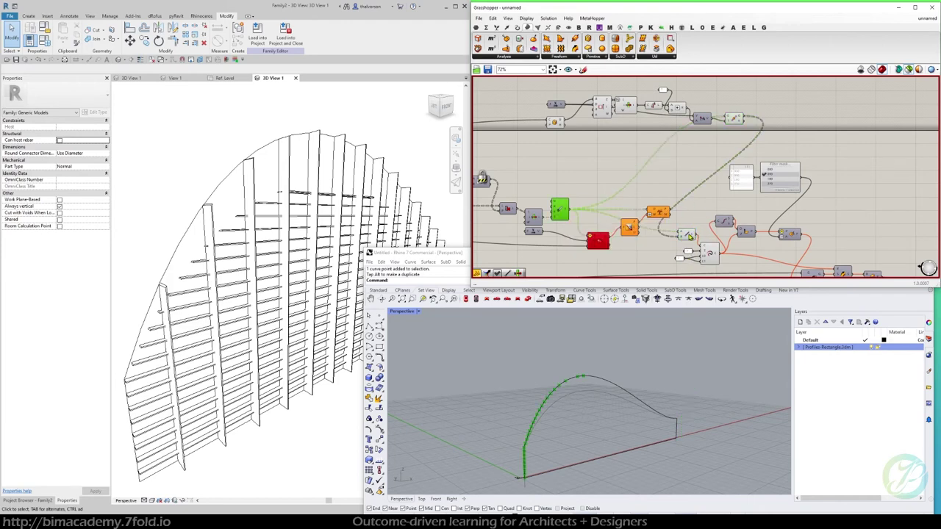
{"action": "left_click", "coordinate": [686, 235], "text": "shift"}
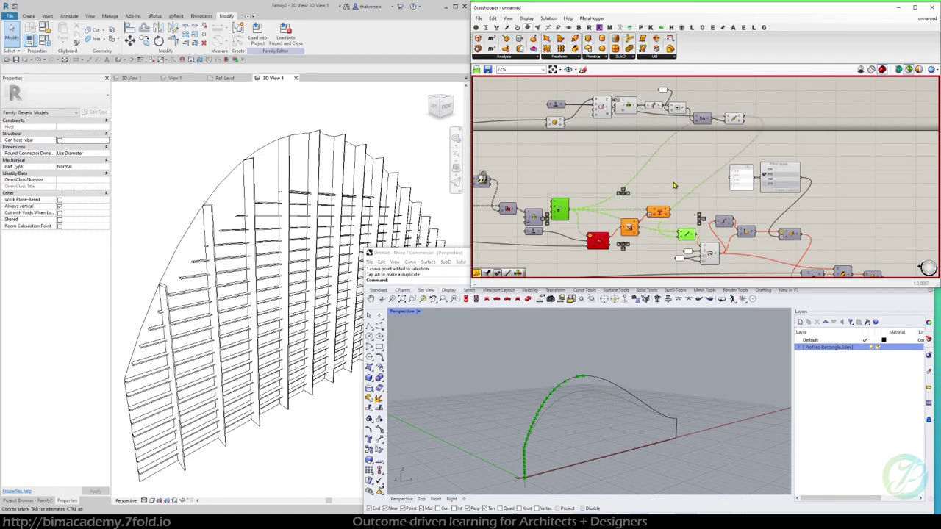
{"action": "left_click", "coordinate": [688, 162]}
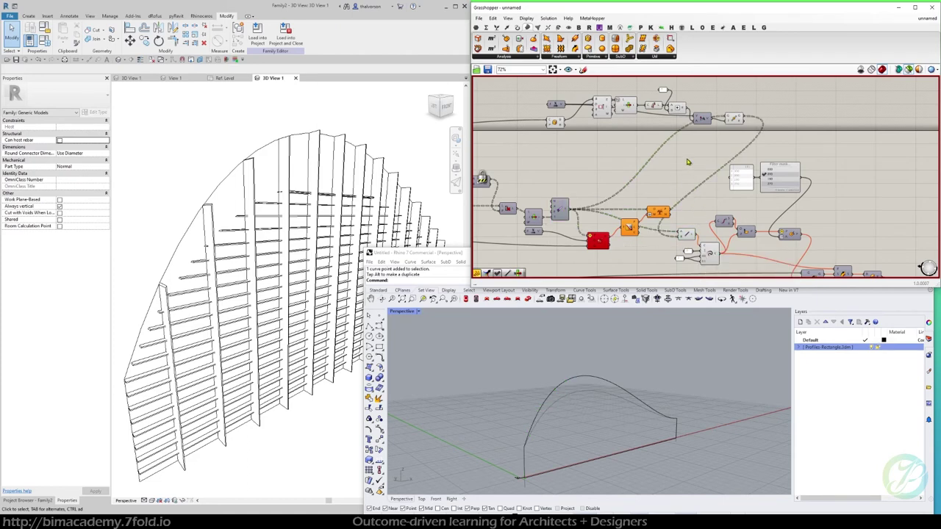
{"action": "left_click", "coordinate": [735, 119]}
{"action": "right_click_drag", "start_coordinate": [711, 153], "coordinate": [651, 162]}
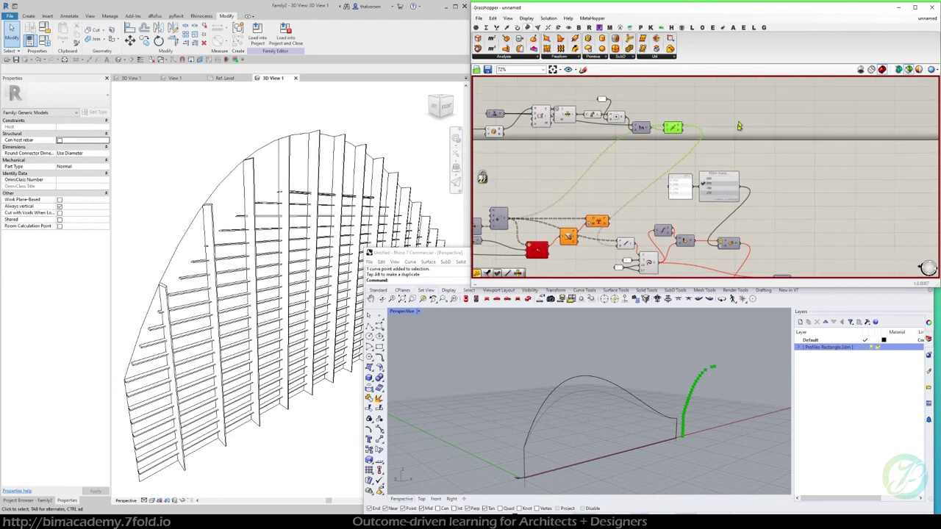
{"action": "double_click", "coordinate": [739, 120]}
{"action": "key", "text": "Escape"}
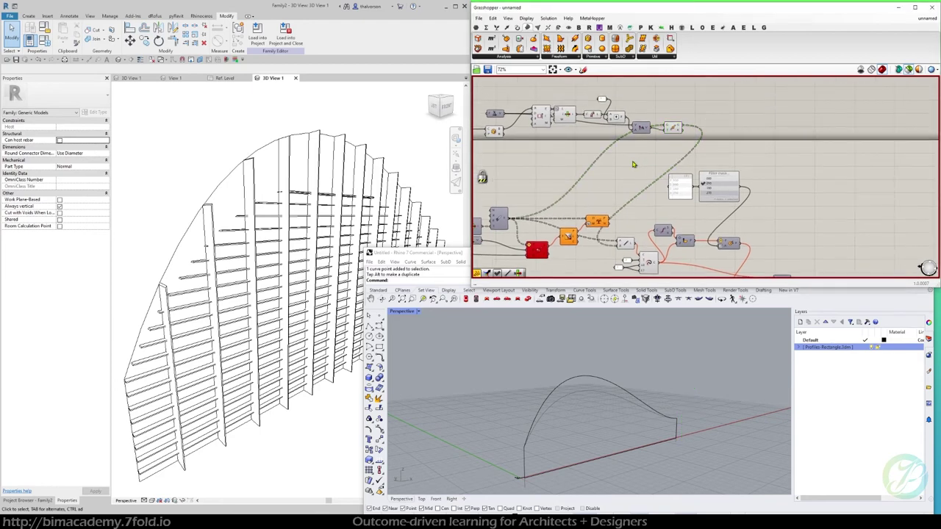
Unlock the solver, check the updated panel in Revit and preview the new lines in the Rhino viewport
{"action": "middle_click", "coordinate": [632, 160]}
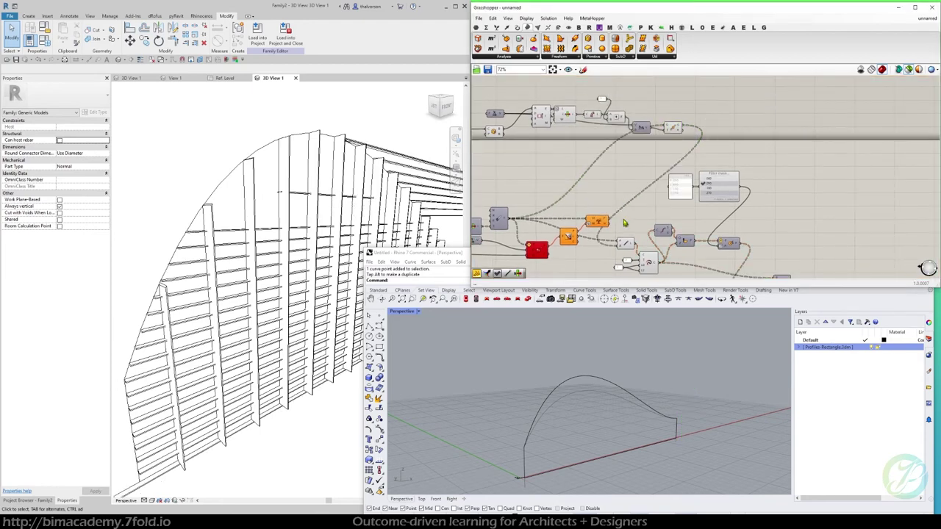
{"action": "middle_click_drag", "start_coordinate": [308, 223], "coordinate": [273, 214], "text": "shift"}
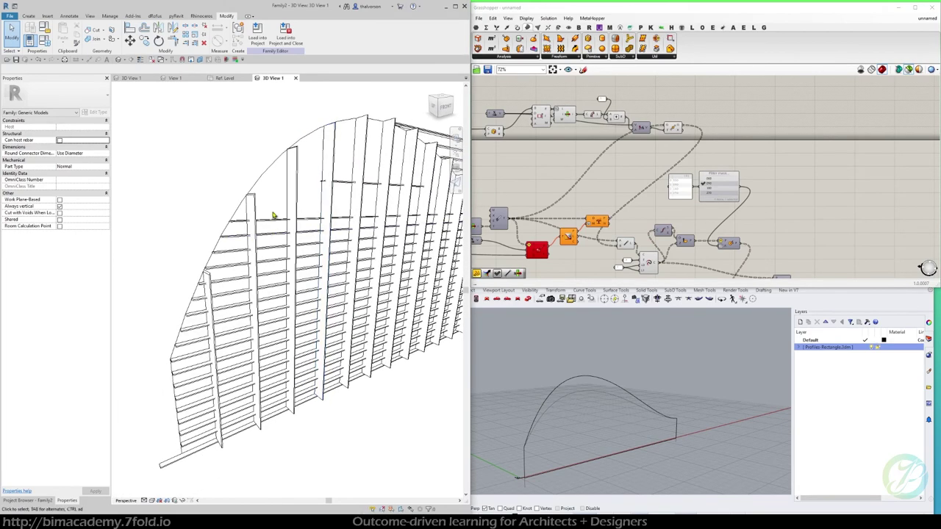
{"action": "left_click", "coordinate": [625, 244]}
{"action": "left_click", "coordinate": [626, 245]}
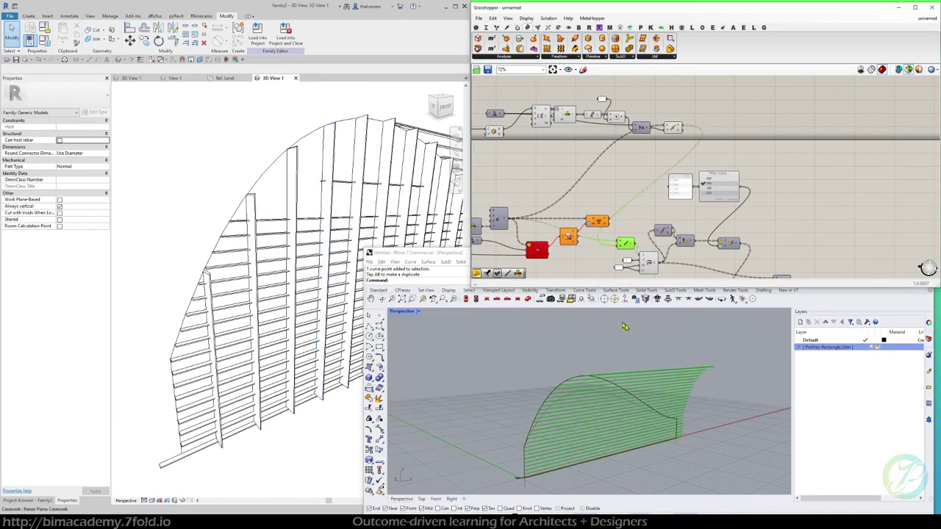
{"action": "scroll", "coordinate": [587, 379], "scroll_direction": "up", "scroll_amount": 3}
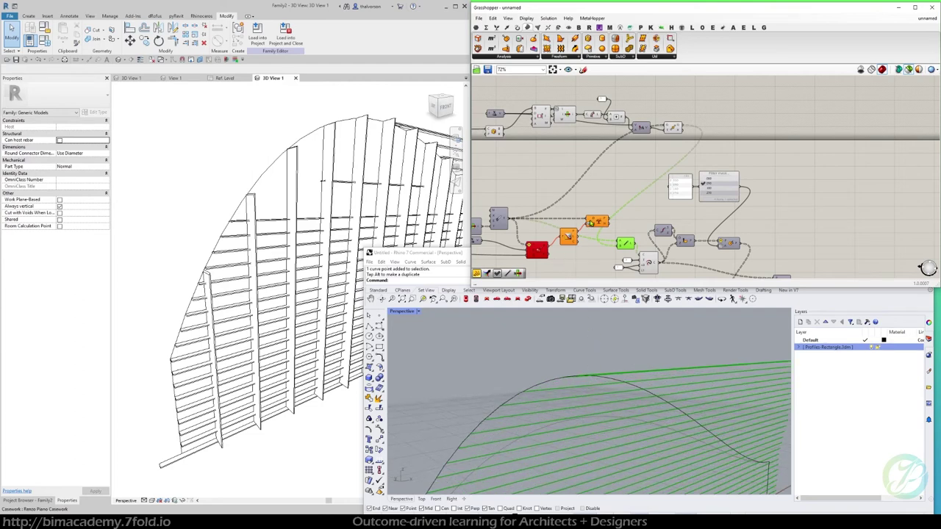
Delete the three obsolete red and orange components between the source points and the Line component
{"action": "scroll", "coordinate": [596, 217], "scroll_direction": "up", "scroll_amount": 2}
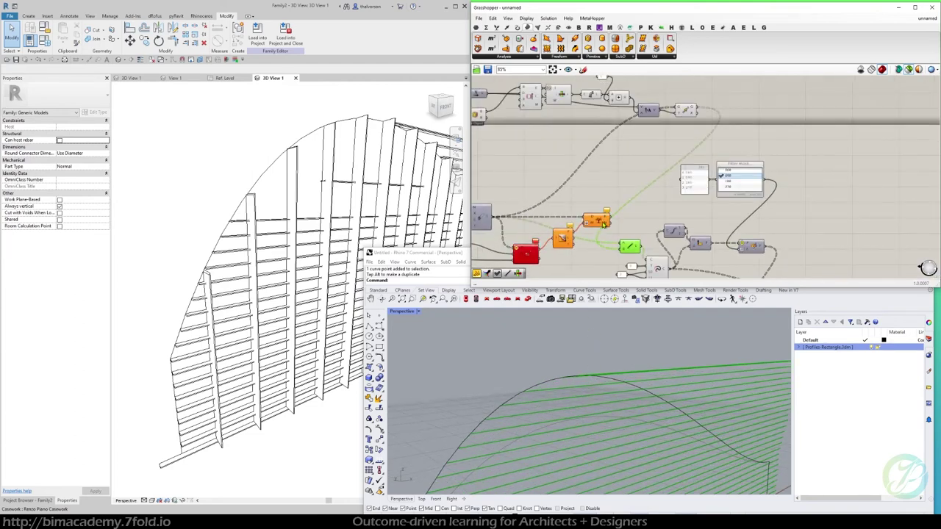
{"action": "left_click_drag", "start_coordinate": [598, 204], "coordinate": [519, 259]}
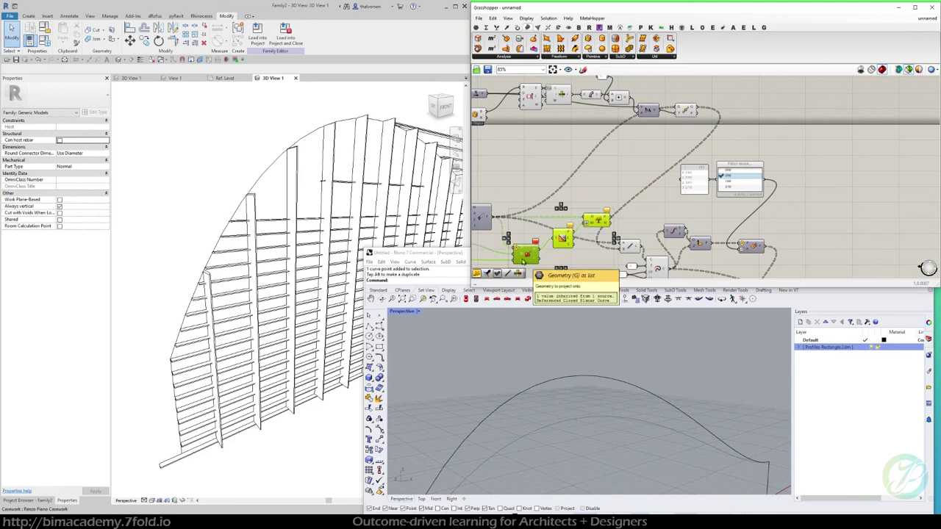
{"action": "key", "text": "Delete"}
{"action": "scroll", "coordinate": [660, 137], "scroll_direction": "down", "scroll_amount": 1}
{"action": "scroll", "coordinate": [664, 128], "scroll_direction": "up", "scroll_amount": 2}
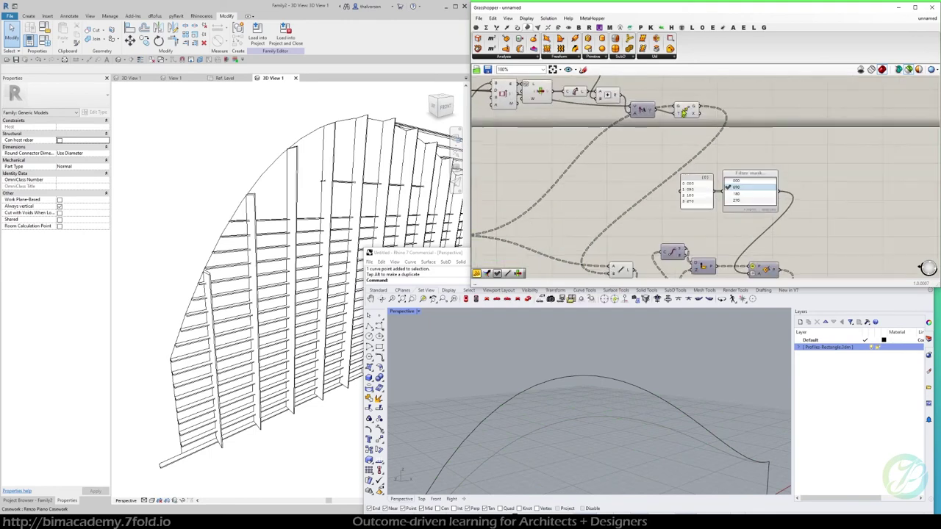
Shift the Amplitude and Move components together slightly closer to Addition
{"action": "left_click_drag", "start_coordinate": [702, 93], "coordinate": [635, 122]}
{"action": "left_click_drag", "start_coordinate": [687, 110], "coordinate": [674, 110]}
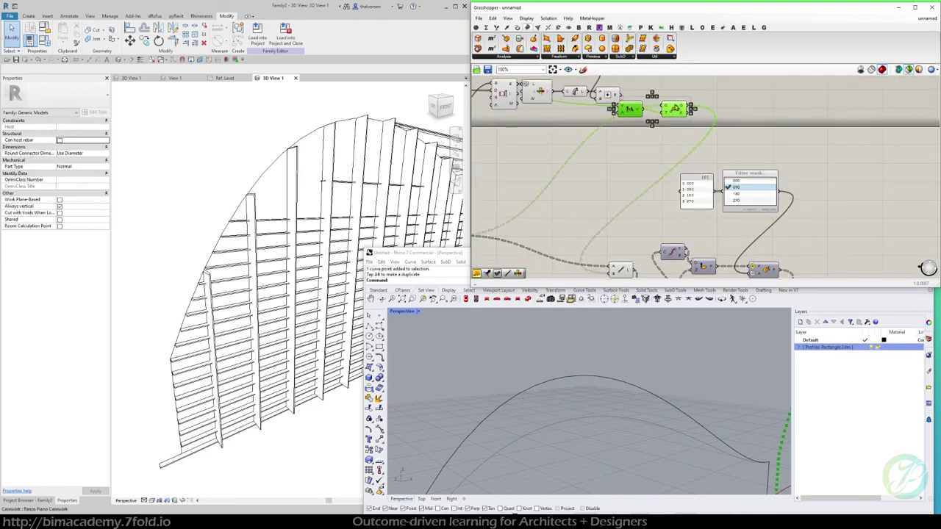
{"action": "left_click", "coordinate": [756, 111]}
Examine the previews of the extended lines, the rotated planes and the split slat solids along the downstream chain
{"action": "scroll", "coordinate": [740, 112], "scroll_direction": "down", "scroll_amount": 2}
{"action": "right_click_drag", "start_coordinate": [709, 126], "coordinate": [662, 144]}
{"action": "left_click", "coordinate": [620, 264]}
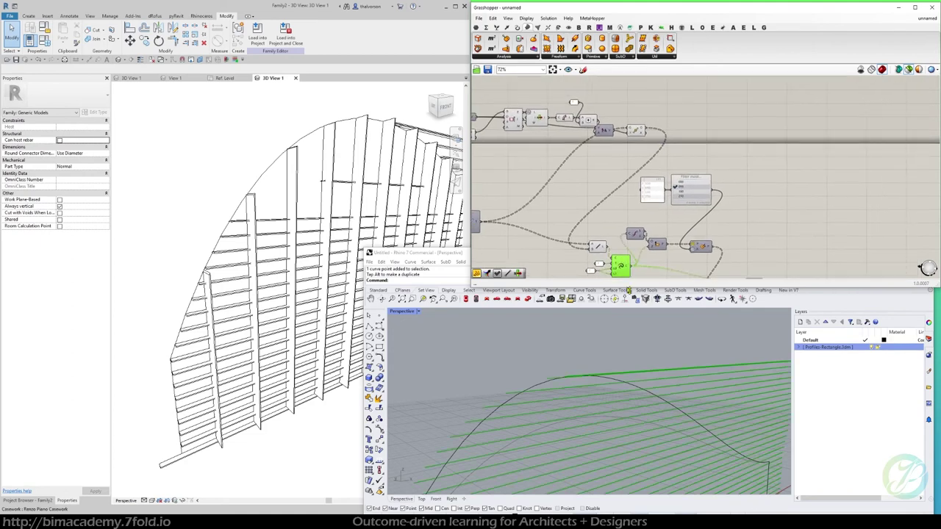
{"action": "scroll", "coordinate": [647, 231], "scroll_direction": "up", "scroll_amount": 3}
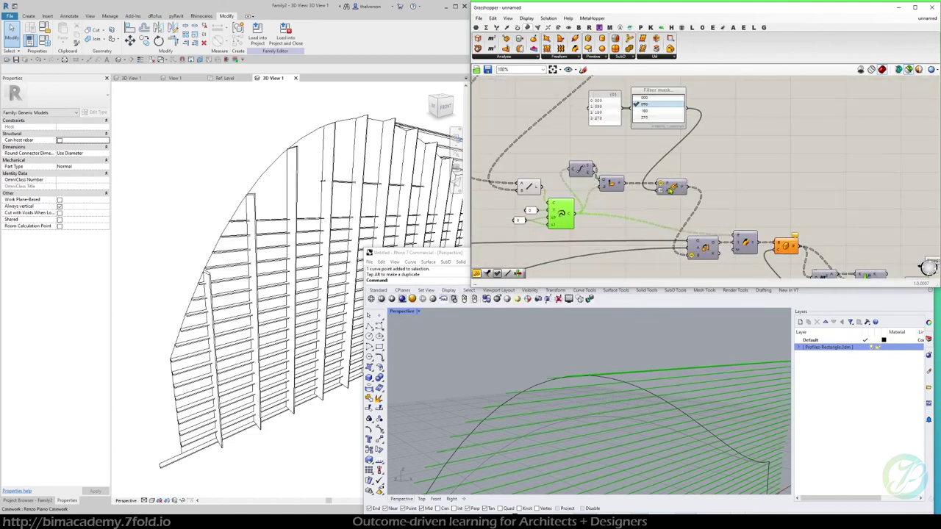
{"action": "left_click", "coordinate": [669, 190]}
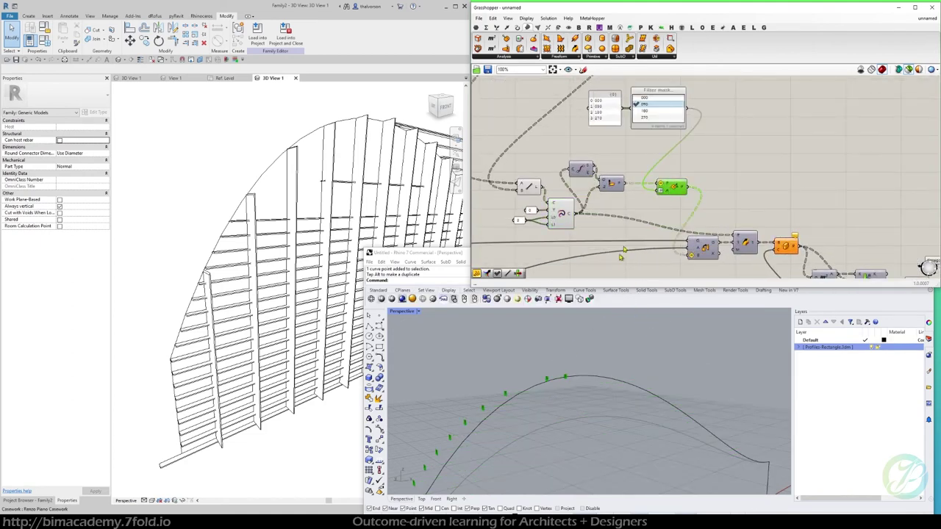
{"action": "right_click_drag", "start_coordinate": [741, 240], "coordinate": [684, 205]}
{"action": "left_click", "coordinate": [730, 213]}
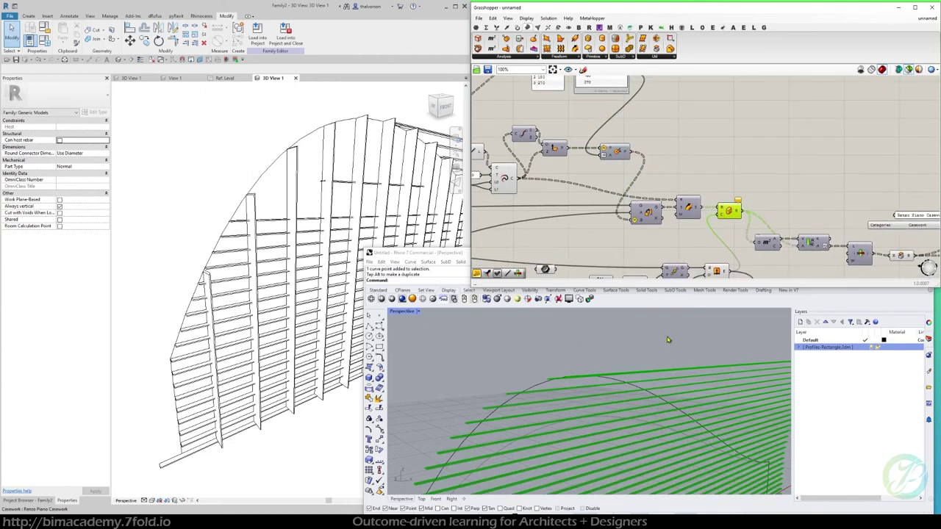
{"action": "right_click_drag", "start_coordinate": [758, 216], "coordinate": [686, 151]}
{"action": "scroll", "coordinate": [684, 347], "scroll_direction": "down", "scroll_amount": 5}
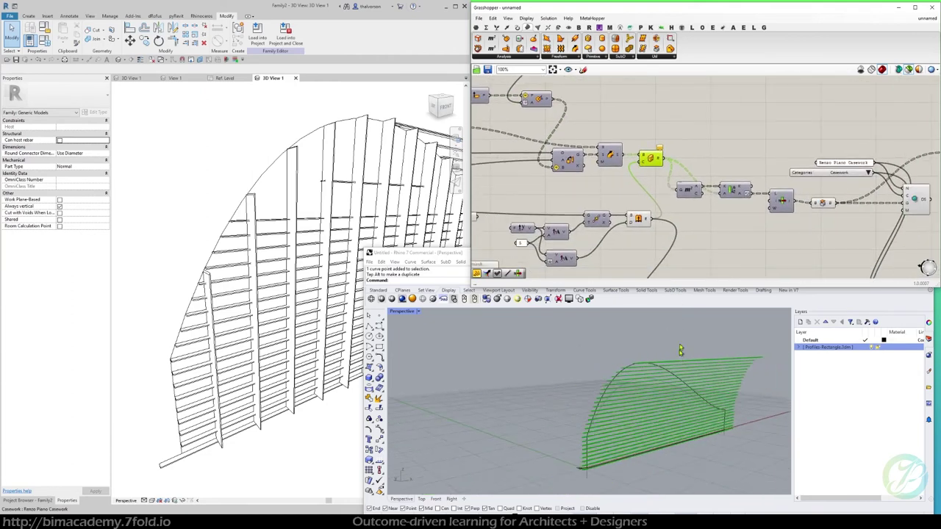
Compare the extruded cutter surface with the split slat solids up close and inspect the final Brep output
{"action": "right_click_drag", "start_coordinate": [632, 192], "coordinate": [668, 194]}
{"action": "left_click", "coordinate": [688, 232]}
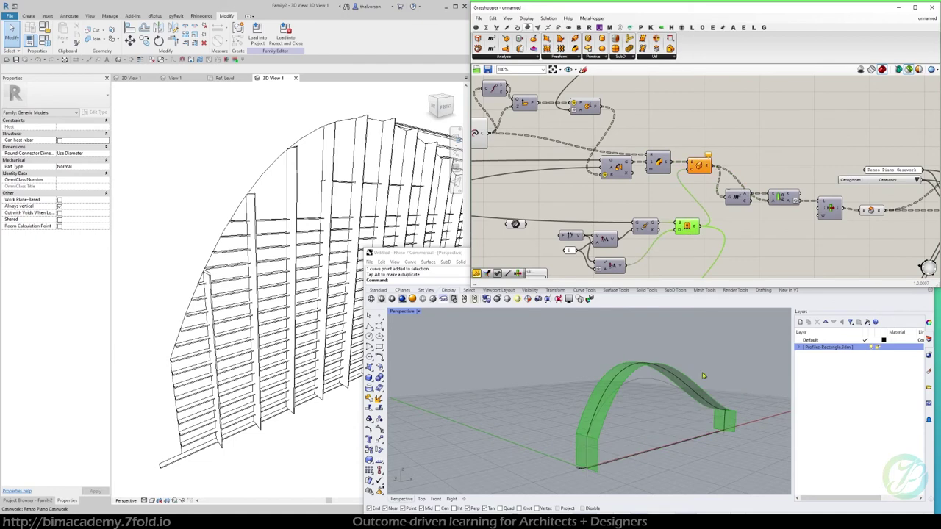
{"action": "left_click", "coordinate": [699, 166]}
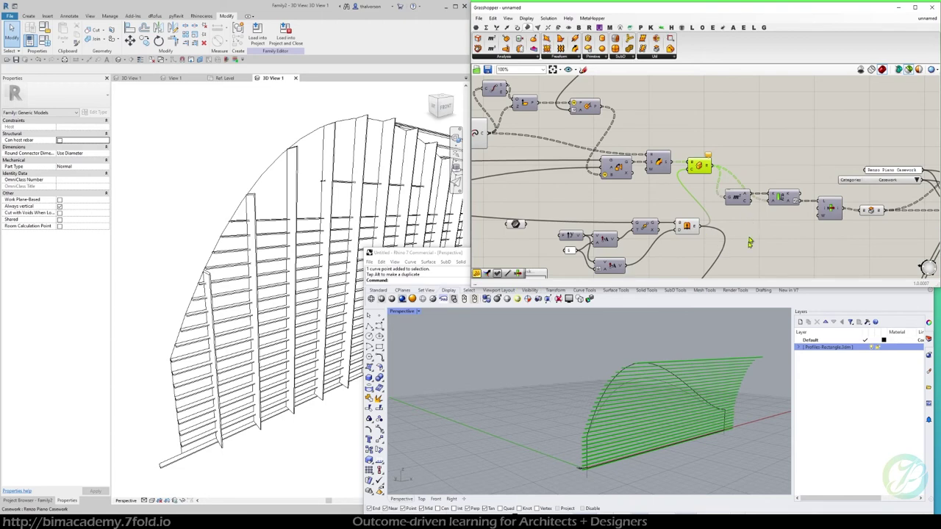
{"action": "right_click_drag", "start_coordinate": [724, 370], "coordinate": [582, 378]}
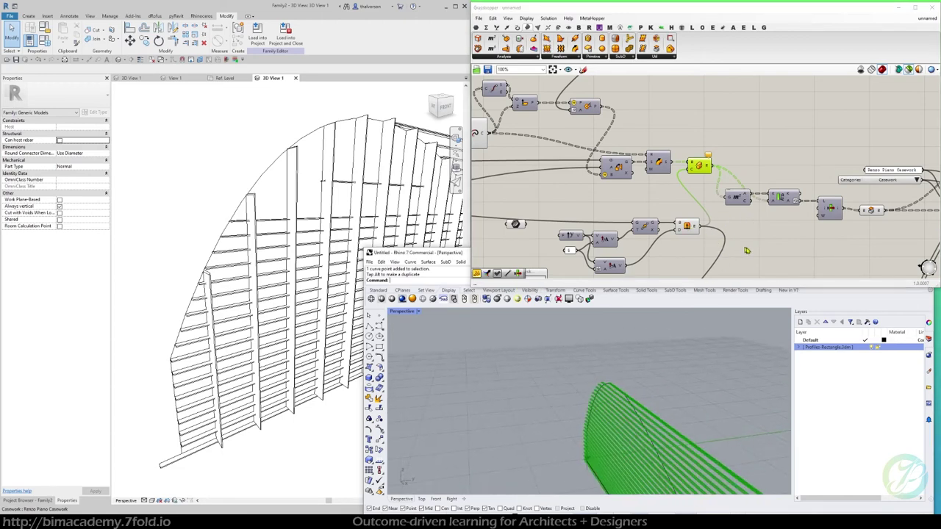
{"action": "right_click_drag", "start_coordinate": [747, 247], "coordinate": [706, 201]}
{"action": "right_click_drag", "start_coordinate": [661, 391], "coordinate": [644, 408]}
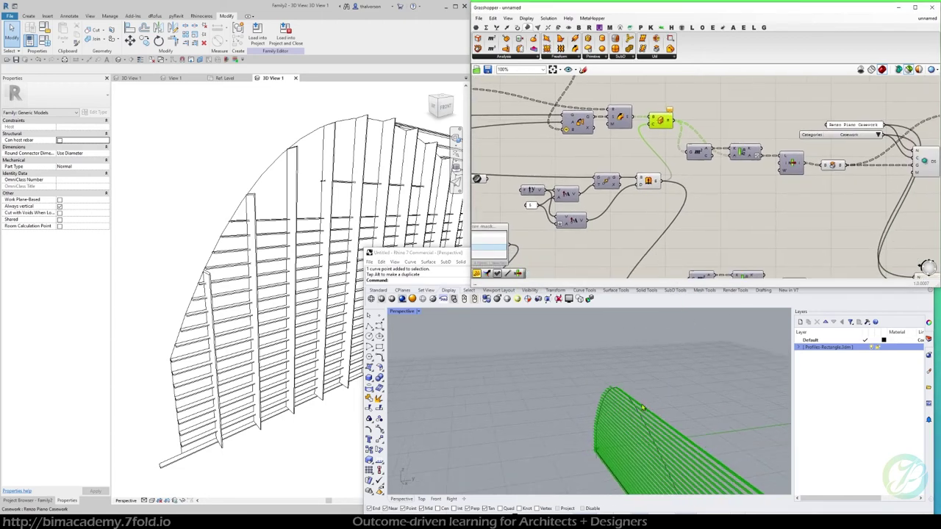
{"action": "left_click", "coordinate": [650, 184]}
{"action": "scroll", "coordinate": [644, 408], "scroll_direction": "up", "scroll_amount": 5}
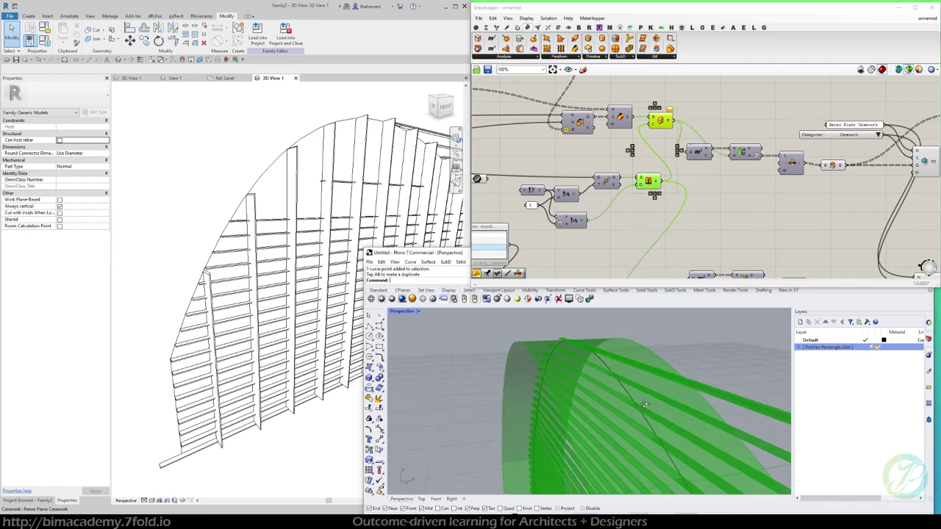
{"action": "right_click_drag", "start_coordinate": [675, 395], "coordinate": [690, 388]}
{"action": "right_click_drag", "start_coordinate": [702, 178], "coordinate": [666, 190]}
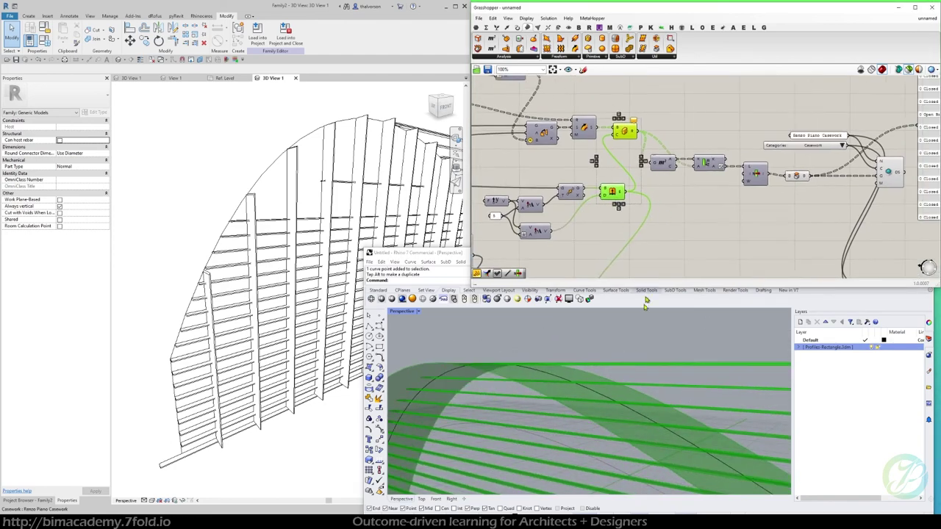
{"action": "left_click", "coordinate": [797, 177]}
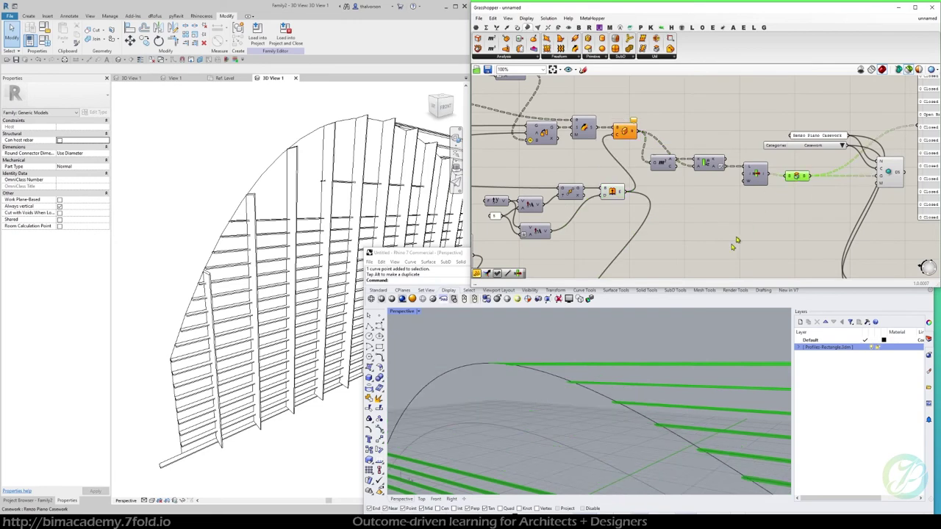
Add a Point In Brep component in the empty canvas area above the split slat chain
{"action": "scroll", "coordinate": [688, 207], "scroll_direction": "down", "scroll_amount": 2}
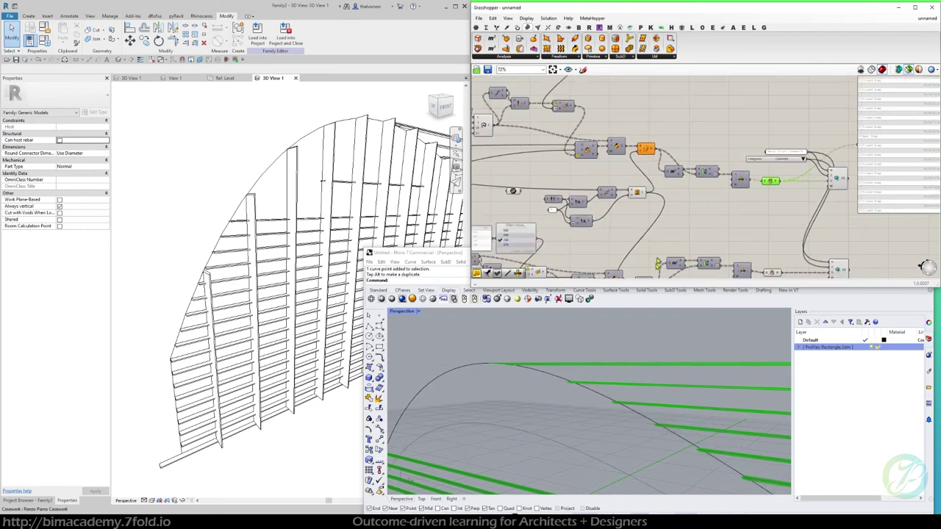
{"action": "scroll", "coordinate": [665, 359], "scroll_direction": "down", "scroll_amount": 5}
{"action": "scroll", "coordinate": [620, 230], "scroll_direction": "down", "scroll_amount": 2}
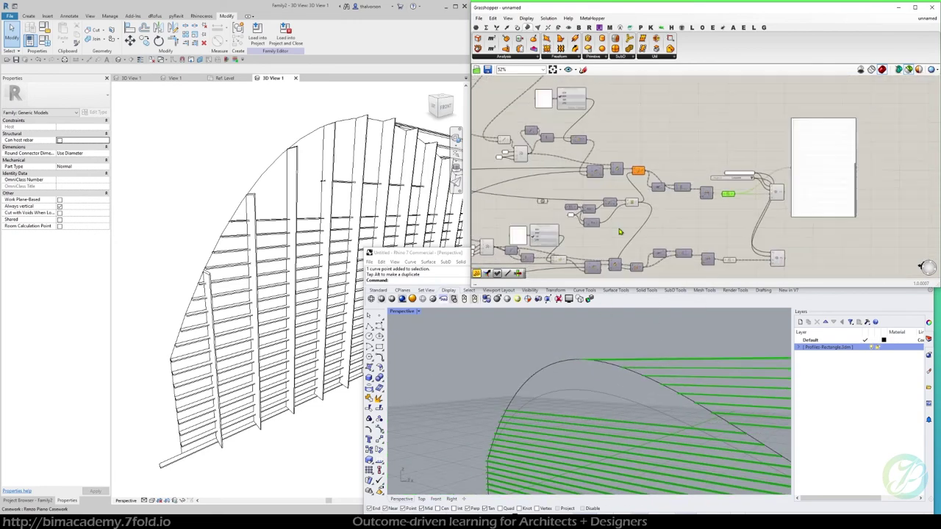
{"action": "scroll", "coordinate": [650, 239], "scroll_direction": "up", "scroll_amount": 2}
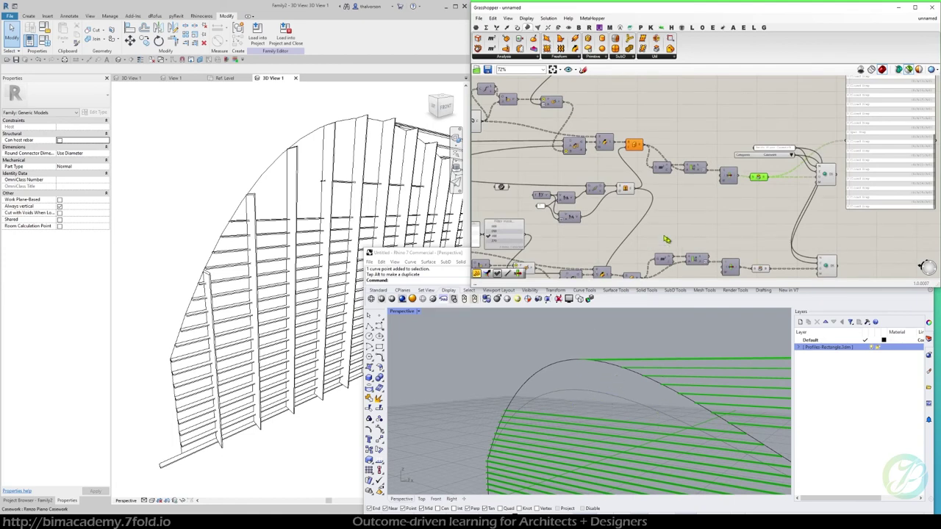
{"action": "right_click_drag", "start_coordinate": [645, 231], "coordinate": [728, 217]}
{"action": "right_click_drag", "start_coordinate": [691, 127], "coordinate": [682, 146]}
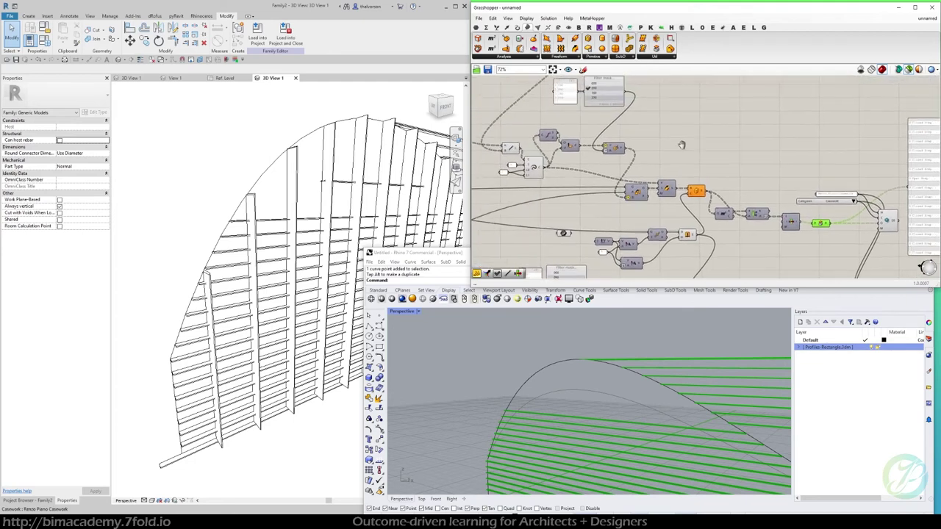
{"action": "double_click", "coordinate": [682, 148]}
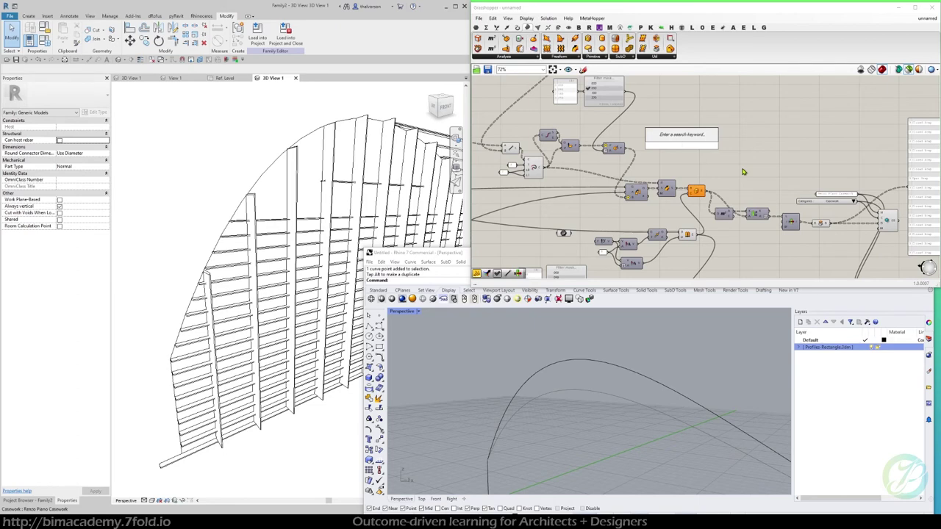
{"action": "left_click", "coordinate": [743, 172]}
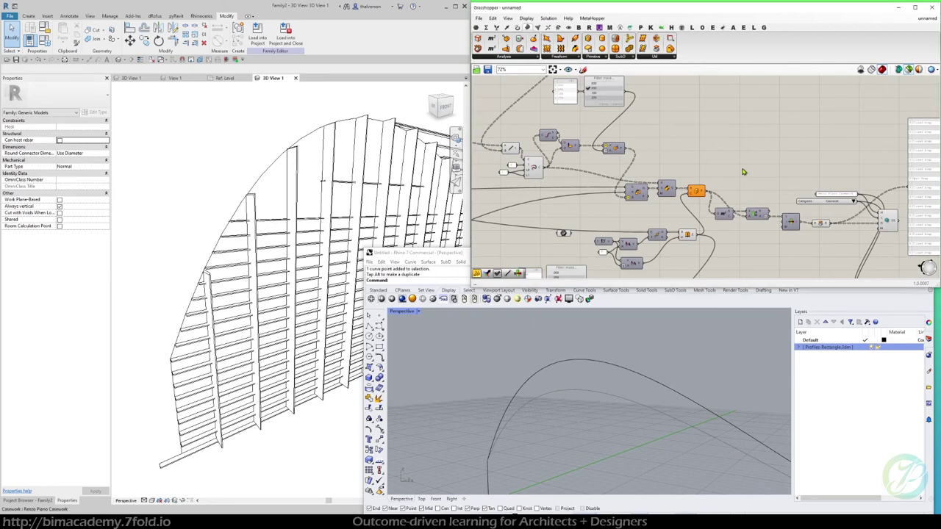
{"action": "double_click", "coordinate": [671, 125]}
{"action": "left_click", "coordinate": [518, 28]}
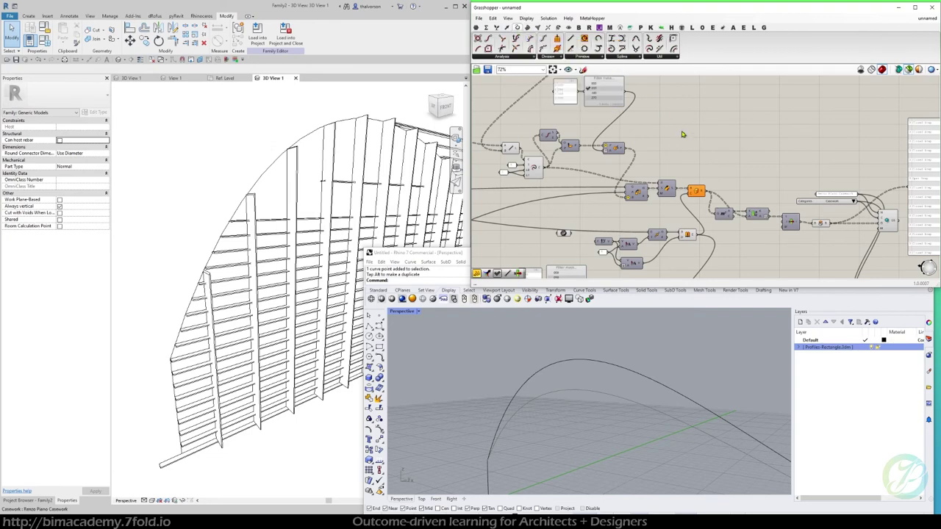
{"action": "left_click", "coordinate": [528, 28]}
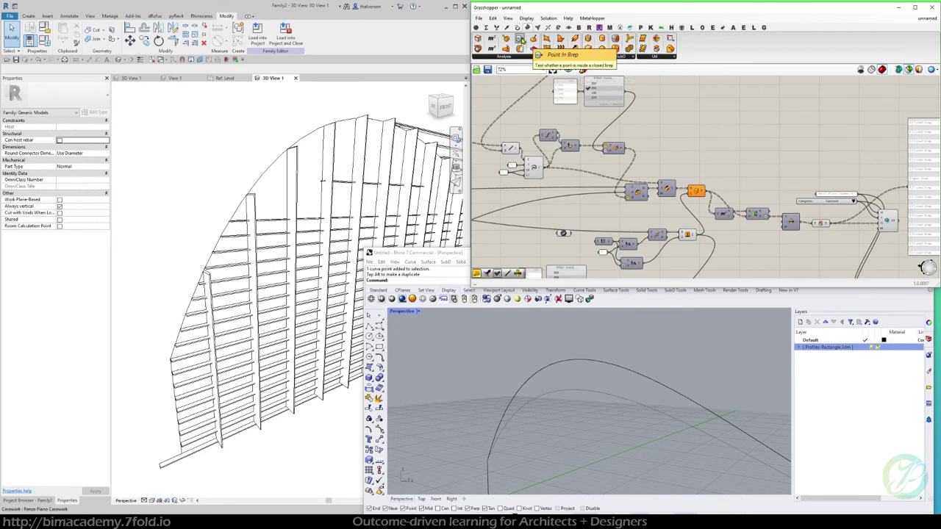
{"action": "left_click_drag", "start_coordinate": [520, 39], "coordinate": [685, 153]}
Add a Point On Curve component above the plane chain and feed it the extended lines from Extend Curve
{"action": "scroll", "coordinate": [657, 116], "scroll_direction": "up", "scroll_amount": 3}
{"action": "scroll", "coordinate": [651, 144], "scroll_direction": "down", "scroll_amount": 2}
{"action": "right_click_drag", "start_coordinate": [650, 142], "coordinate": [748, 176]}
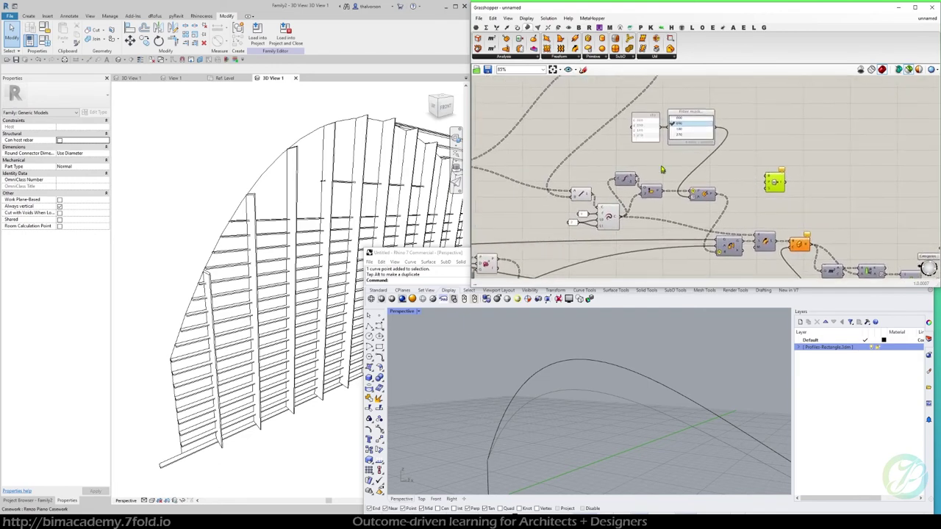
{"action": "right_click_drag", "start_coordinate": [662, 170], "coordinate": [606, 143]}
{"action": "scroll", "coordinate": [624, 131], "scroll_direction": "down", "scroll_amount": 2}
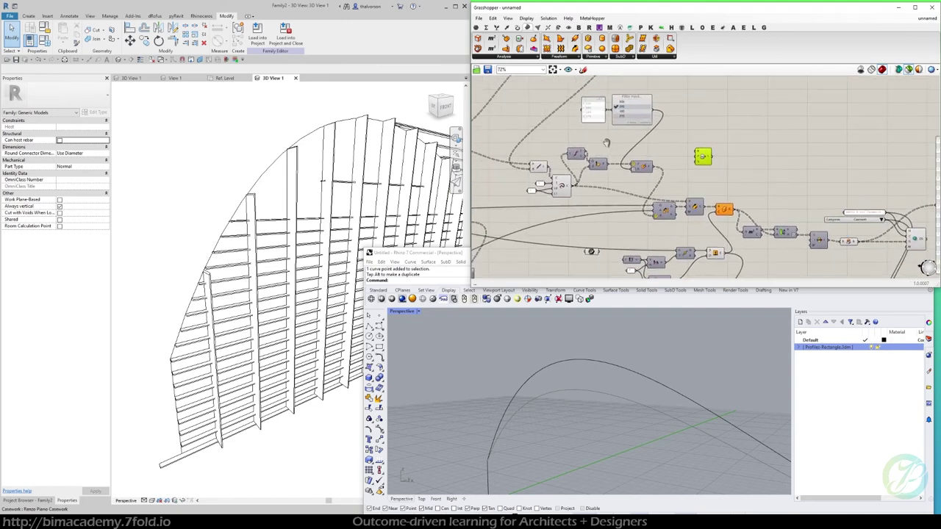
{"action": "left_click", "coordinate": [517, 27]}
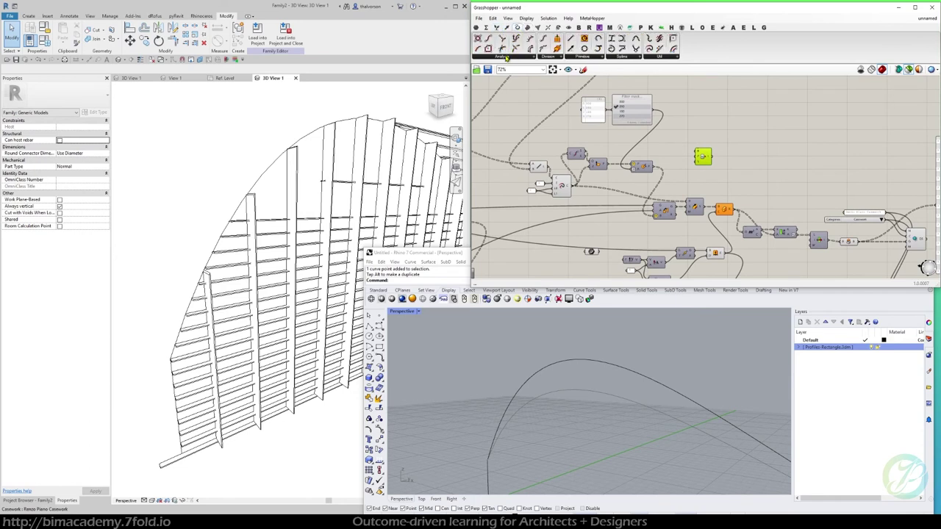
{"action": "left_click_drag", "start_coordinate": [503, 48], "coordinate": [591, 139]}
{"action": "scroll", "coordinate": [597, 160], "scroll_direction": "up", "scroll_amount": 3}
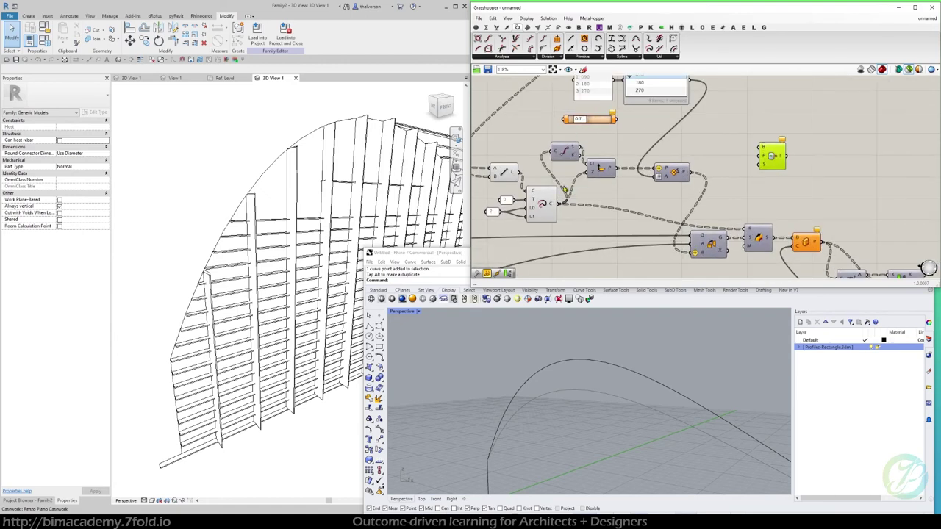
{"action": "left_click_drag", "start_coordinate": [560, 204], "coordinate": [565, 120]}
{"action": "left_click_drag", "start_coordinate": [601, 121], "coordinate": [587, 128]}
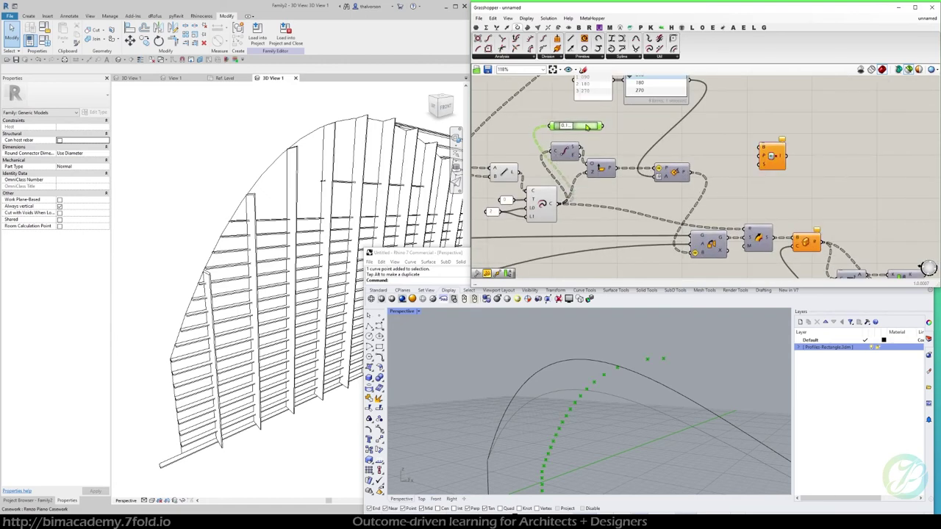
Lower the Point On Curve parameter so the points sit closer to the start of the extended lines
{"action": "scroll", "coordinate": [611, 225], "scroll_direction": "down", "scroll_amount": 2}
{"action": "scroll", "coordinate": [614, 366], "scroll_direction": "down", "scroll_amount": 4}
{"action": "right_click_drag", "start_coordinate": [622, 374], "coordinate": [656, 381]}
{"action": "scroll", "coordinate": [577, 189], "scroll_direction": "up", "scroll_amount": 2}
{"action": "left_click_drag", "start_coordinate": [580, 139], "coordinate": [576, 149]}
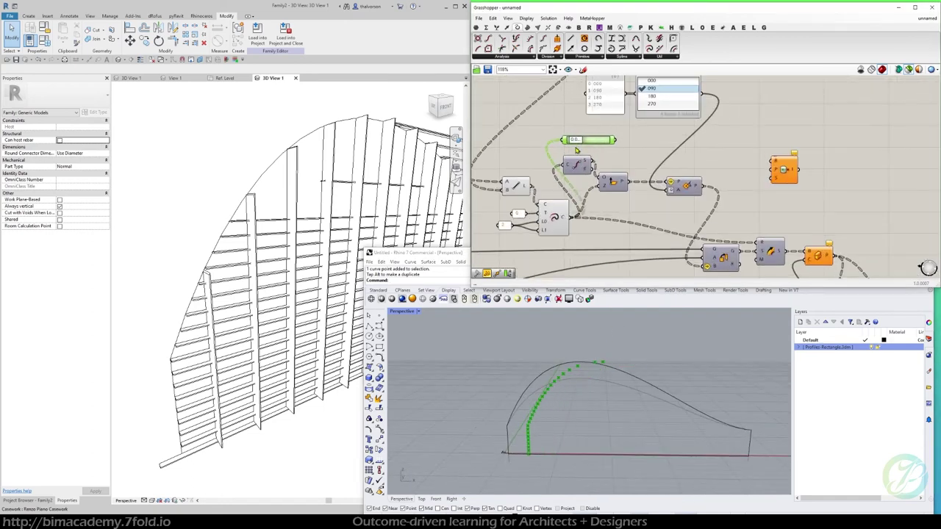
Create a number slider with the value 0.01 just above the Point On Curve component
{"action": "scroll", "coordinate": [580, 142], "scroll_direction": "up", "scroll_amount": 2}
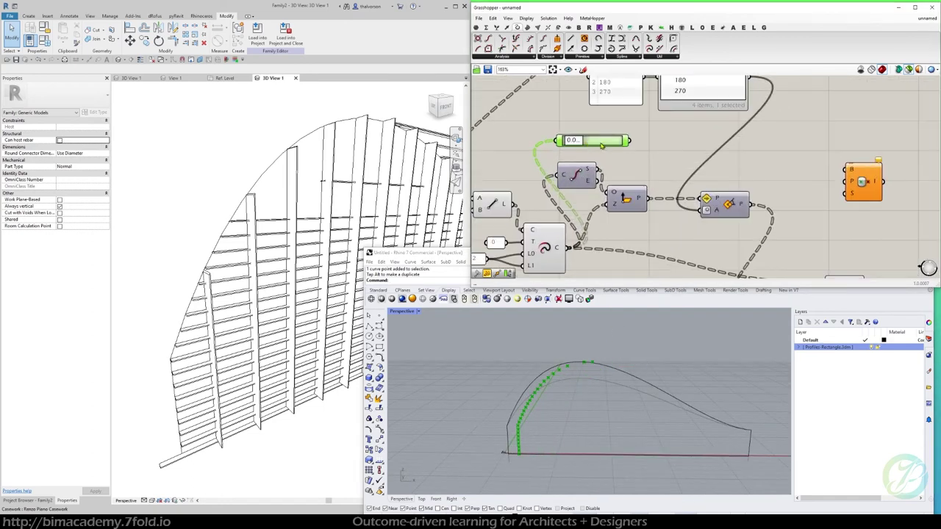
{"action": "double_click", "coordinate": [597, 125]}
{"action": "type", "text": ">0"}
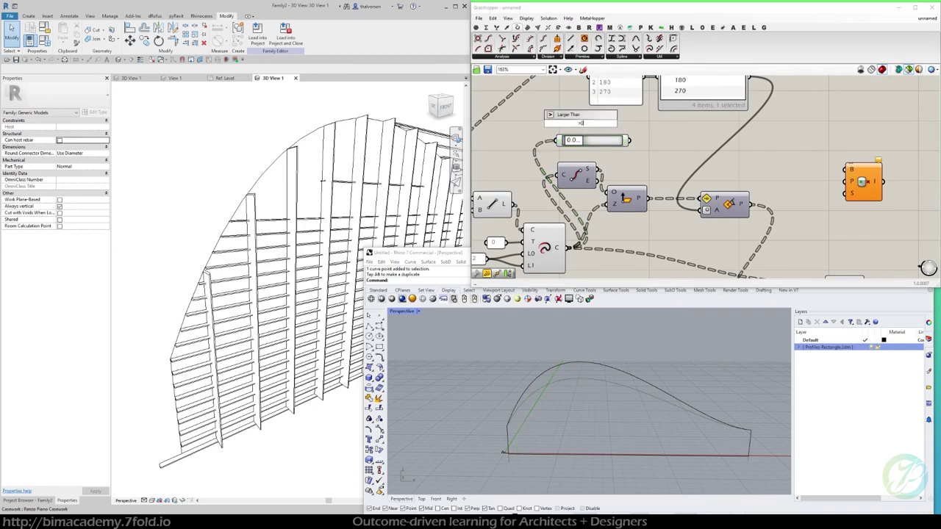
{"action": "key", "text": "BackSpace"}
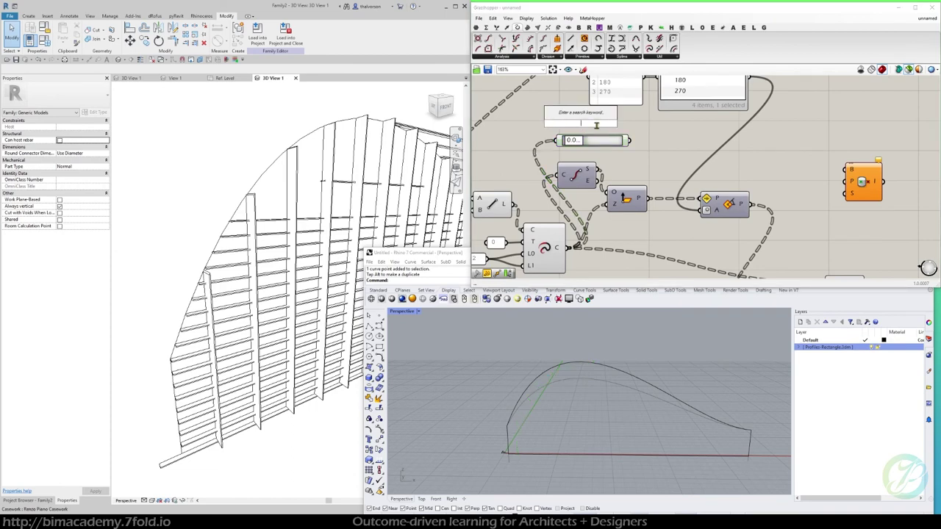
{"action": "type", "text": "0.01"}
{"action": "key", "text": "Return"}
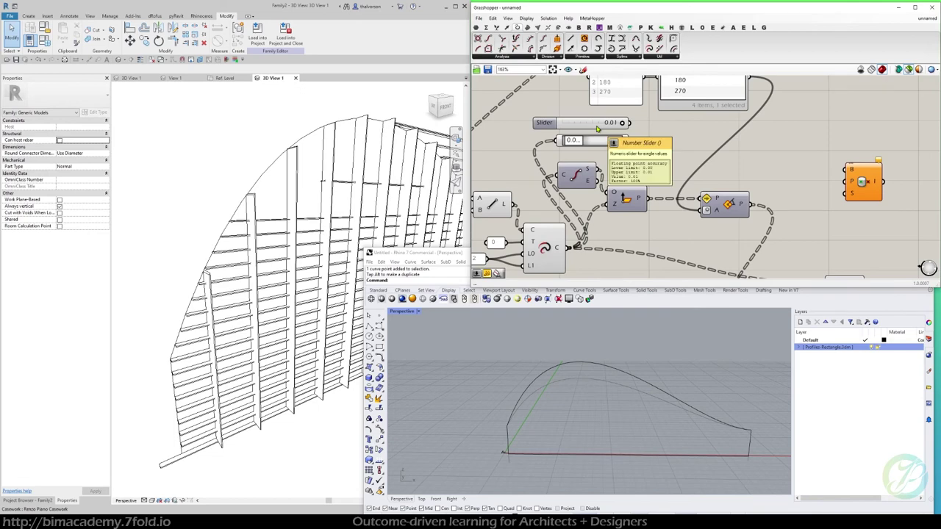
Preview the original lines from the Line component and add an Evaluate Curve component beside the 0.01 slider
{"action": "scroll", "coordinate": [597, 129], "scroll_direction": "down", "scroll_amount": 2}
{"action": "scroll", "coordinate": [563, 211], "scroll_direction": "down", "scroll_amount": 2}
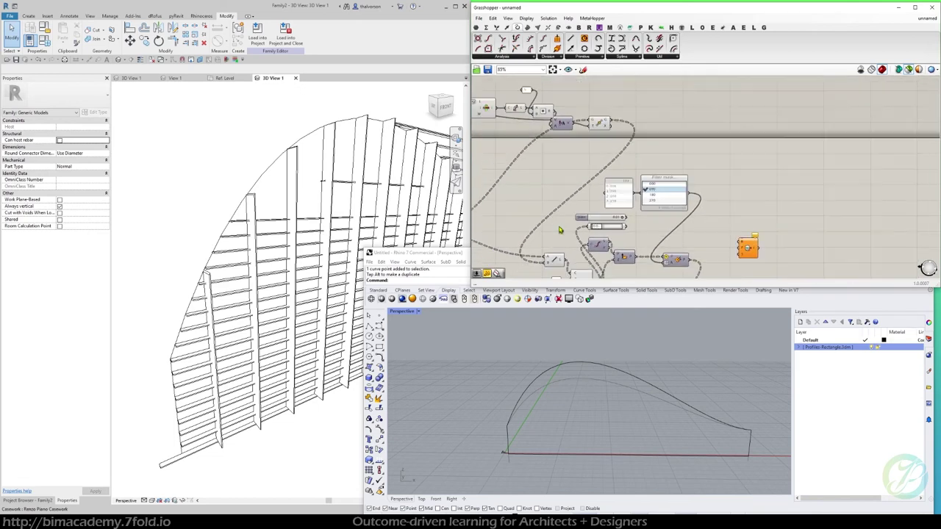
{"action": "scroll", "coordinate": [564, 212], "scroll_direction": "up", "scroll_amount": 1}
{"action": "left_click", "coordinate": [574, 239]}
{"action": "scroll", "coordinate": [578, 239], "scroll_direction": "up", "scroll_amount": 1}
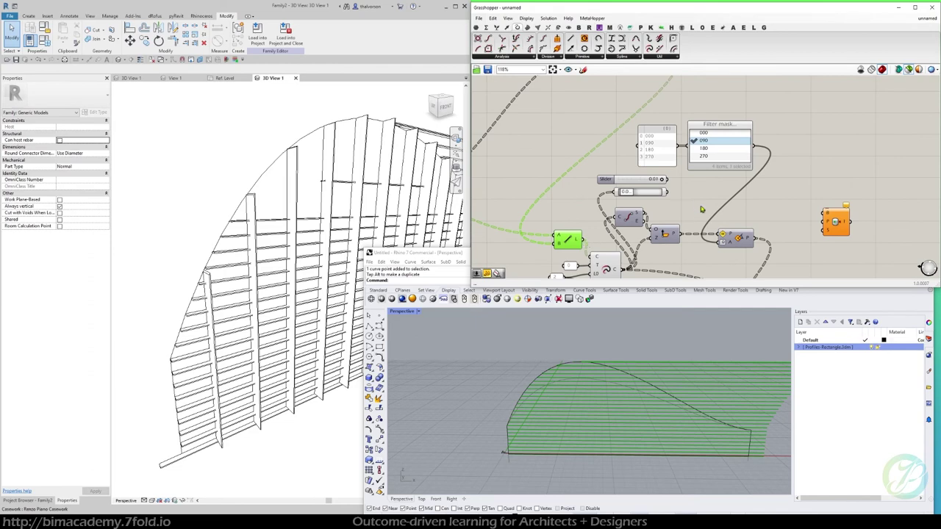
{"action": "right_click_drag", "start_coordinate": [587, 244], "coordinate": [563, 221]}
{"action": "double_click", "coordinate": [662, 175]}
{"action": "type", "text": "eva"}
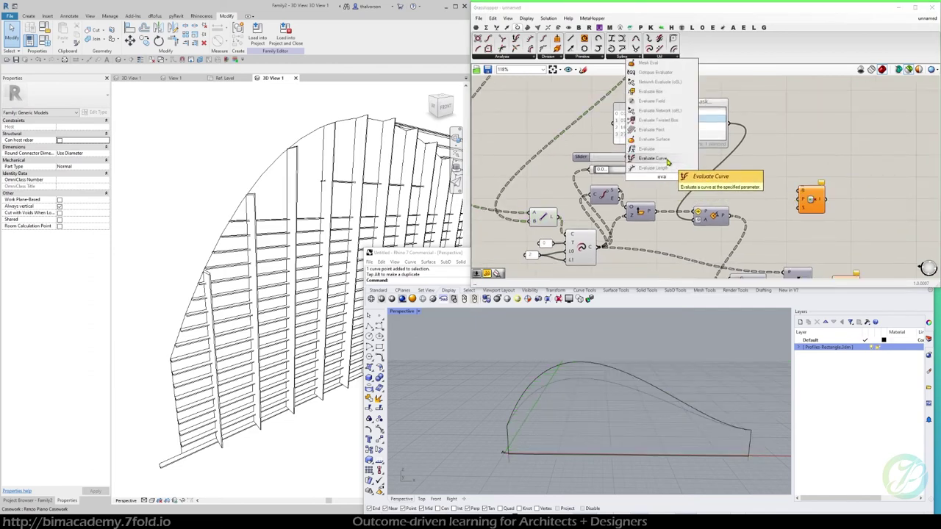
{"action": "left_click", "coordinate": [662, 169]}
Reparameterize Evaluate Curve's curve input and supply it with the Line output and the 0.01 slider as parameter
{"action": "right_click", "coordinate": [673, 170]}
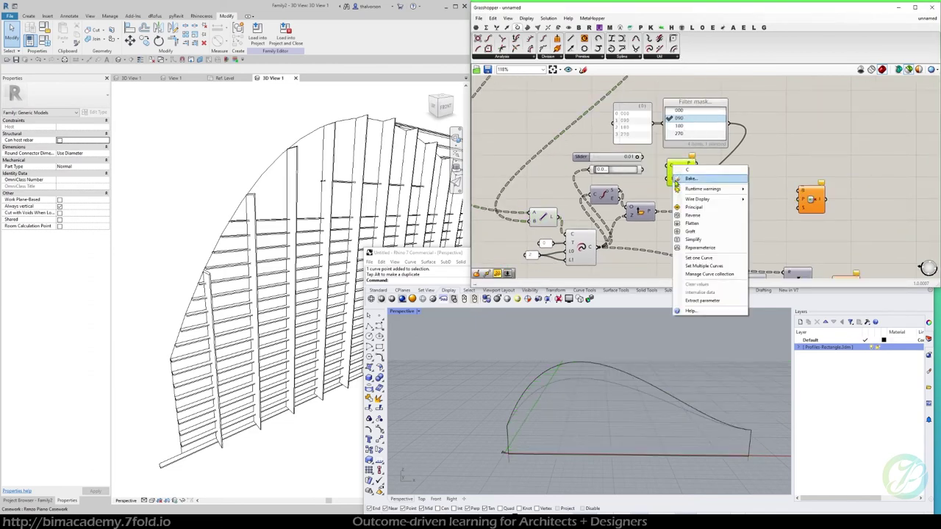
{"action": "left_click", "coordinate": [698, 248]}
{"action": "left_click_drag", "start_coordinate": [557, 218], "coordinate": [661, 178]}
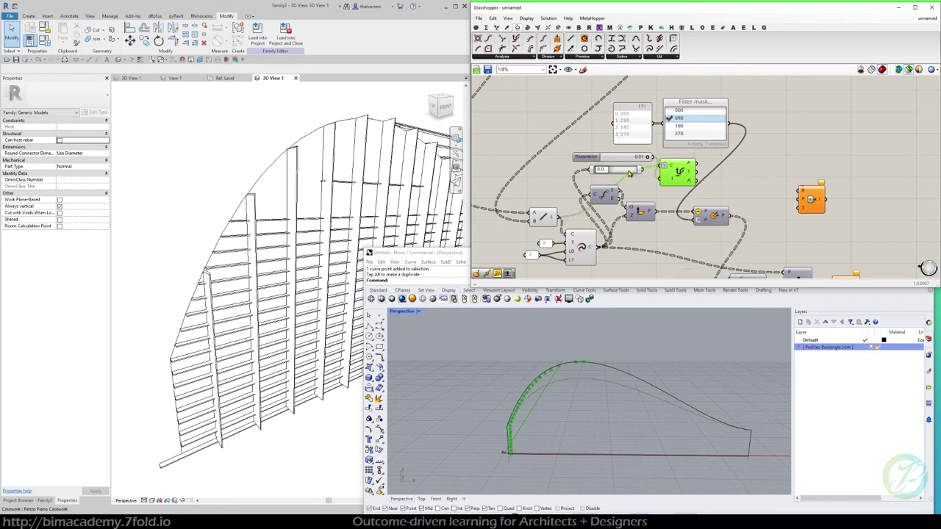
Delete the Point On Curve component and check the evaluated points against the profile curve
{"action": "left_click", "coordinate": [629, 174]}
{"action": "key", "text": "Delete"}
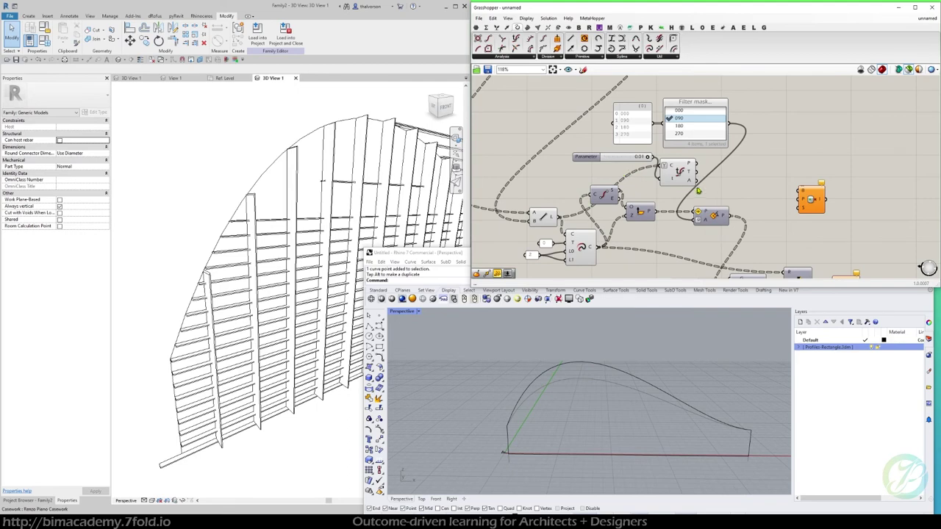
{"action": "left_click", "coordinate": [678, 171]}
{"action": "scroll", "coordinate": [588, 351], "scroll_direction": "up", "scroll_amount": 6}
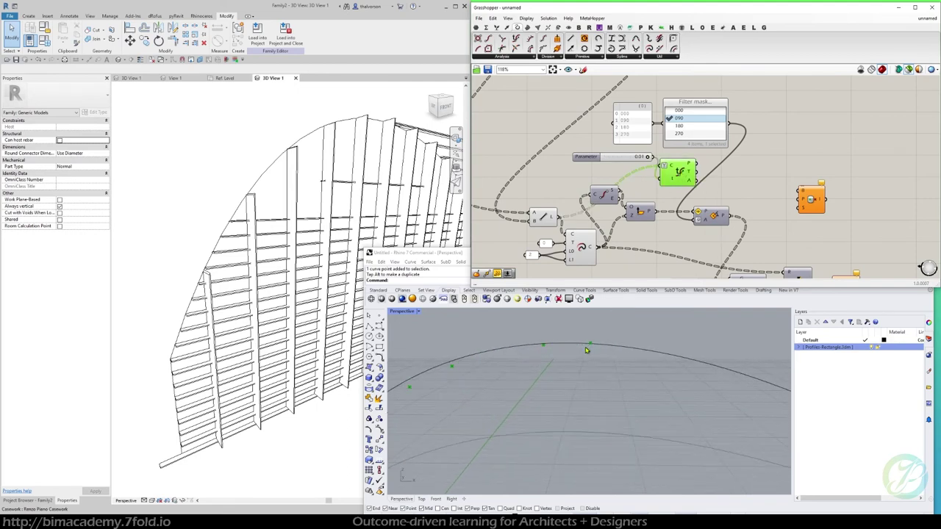
{"action": "scroll", "coordinate": [588, 349], "scroll_direction": "down", "scroll_amount": 5}
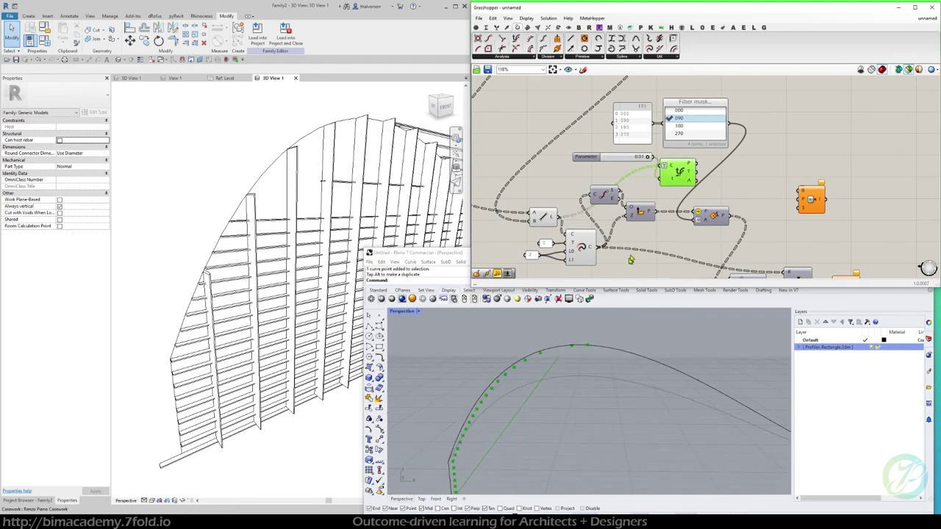
Reposition the 0.01 slider and the Evaluate Curve component above the Line component, and preview the evaluated points
{"action": "left_click_drag", "start_coordinate": [627, 158], "coordinate": [531, 165]}
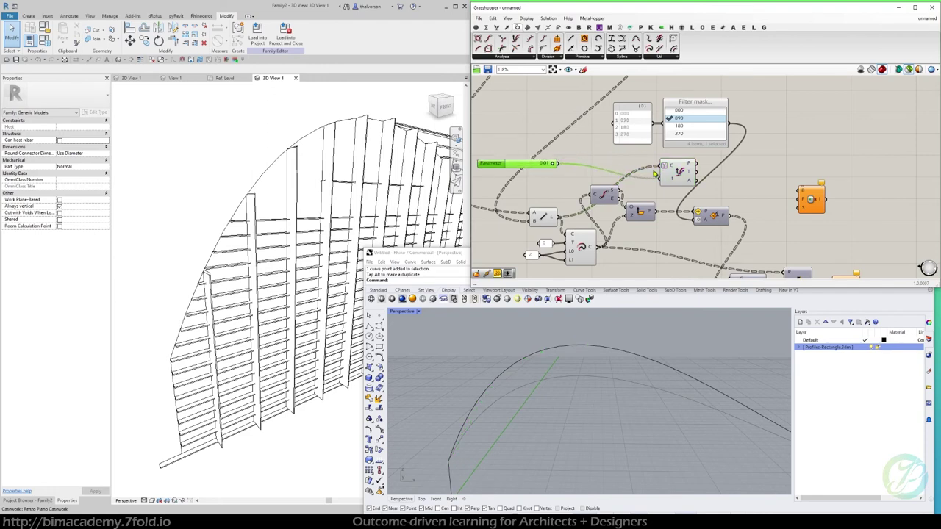
{"action": "left_click_drag", "start_coordinate": [662, 168], "coordinate": [572, 150]}
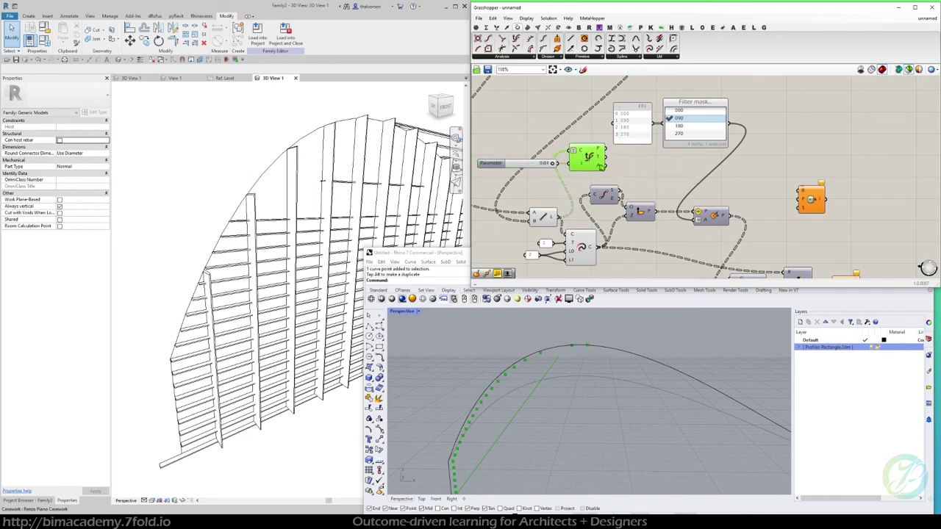
{"action": "left_click", "coordinate": [622, 169]}
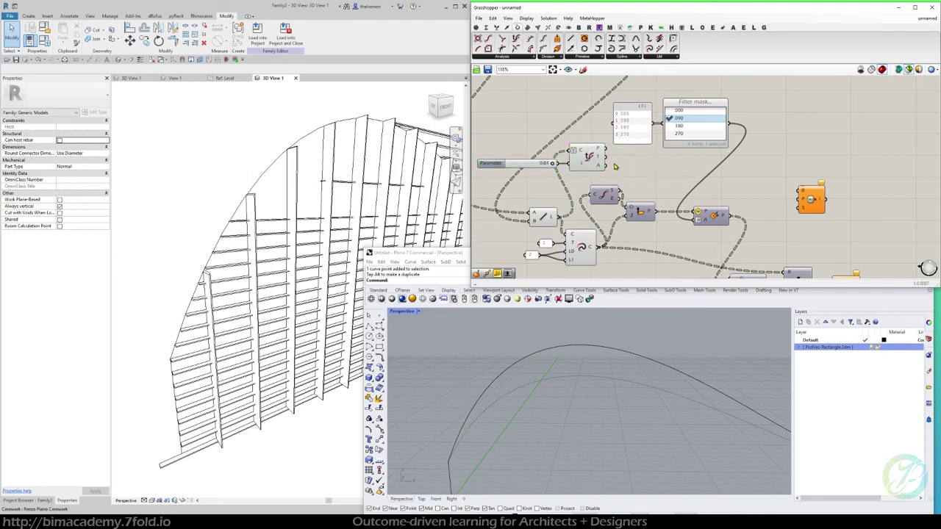
{"action": "left_click", "coordinate": [591, 161]}
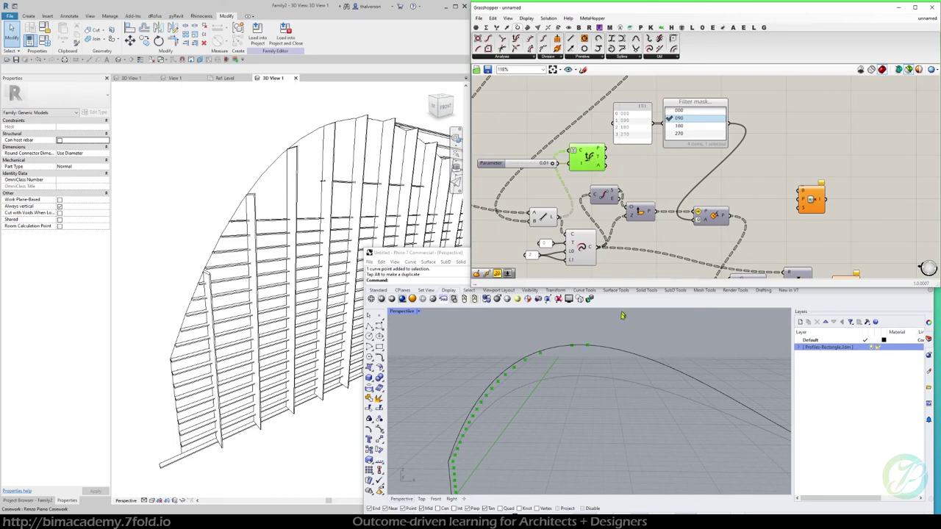
Add an Offset Surface component directly above Point In Brep and examine its inputs
{"action": "right_click_drag", "start_coordinate": [644, 170], "coordinate": [584, 186]}
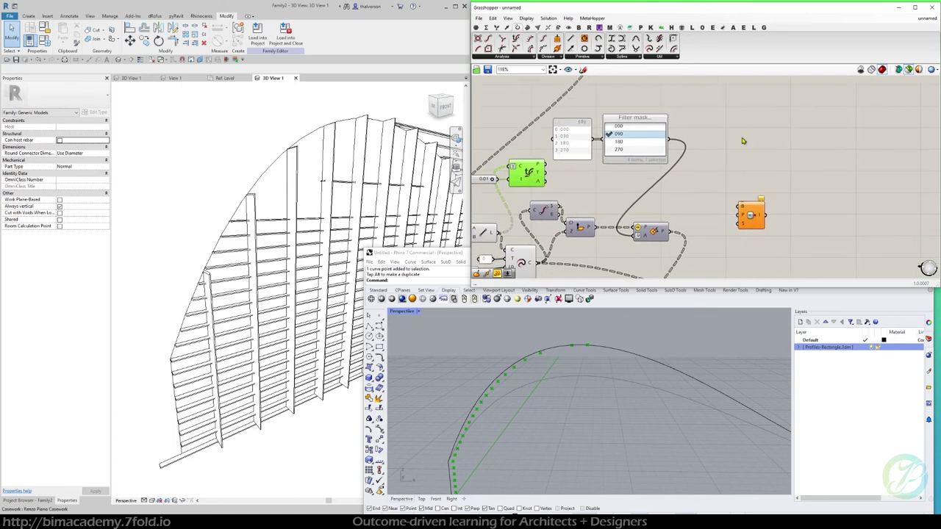
{"action": "right_click_drag", "start_coordinate": [742, 140], "coordinate": [713, 148]}
{"action": "left_click", "coordinate": [633, 26]}
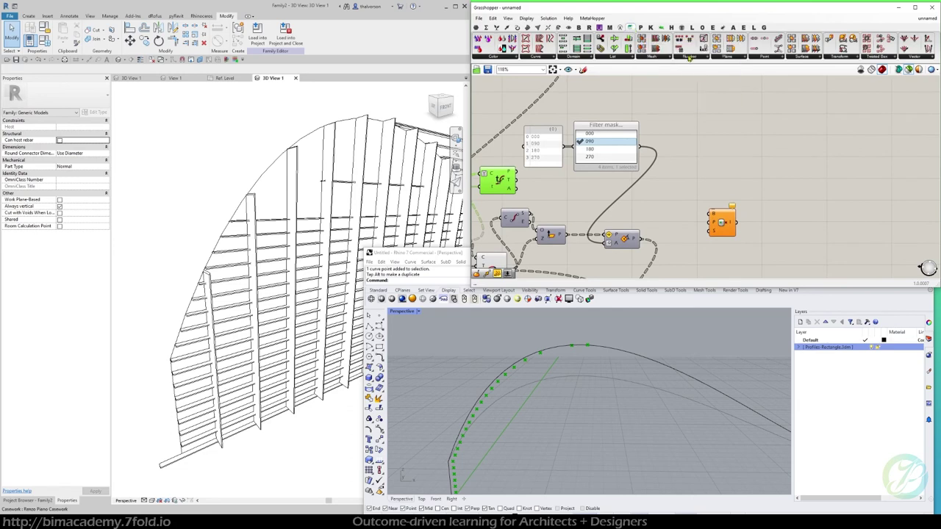
{"action": "left_click", "coordinate": [803, 58]}
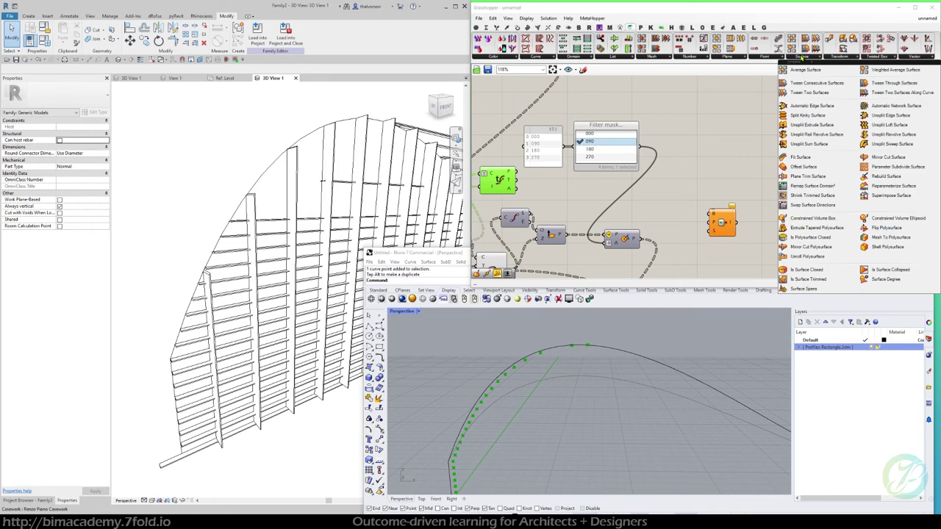
{"action": "left_click_drag", "start_coordinate": [803, 166], "coordinate": [735, 186]}
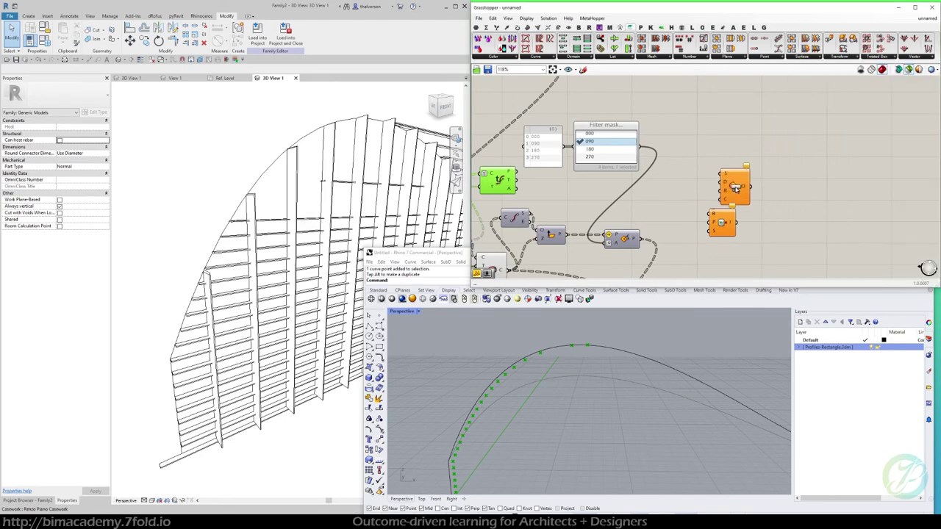
{"action": "scroll", "coordinate": [736, 187], "scroll_direction": "down", "scroll_amount": 2}
{"action": "scroll", "coordinate": [736, 189], "scroll_direction": "up", "scroll_amount": 2}
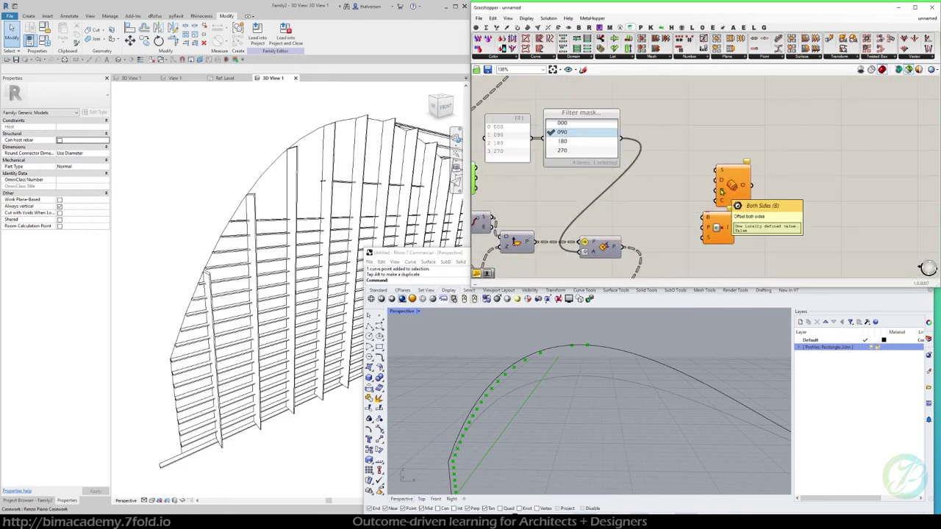
Set Offset Surface's Both Sides input to True and feed its distance input from a new panel containing 1
{"action": "right_click", "coordinate": [722, 191]}
{"action": "mouse_move", "coordinate": [765, 261]}
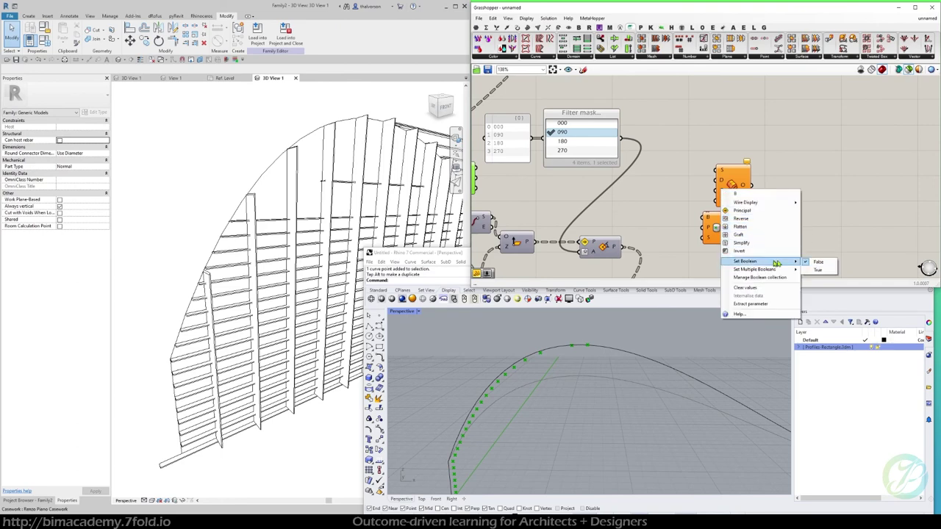
{"action": "left_click", "coordinate": [811, 272]}
{"action": "left_click_drag", "start_coordinate": [738, 191], "coordinate": [728, 187]}
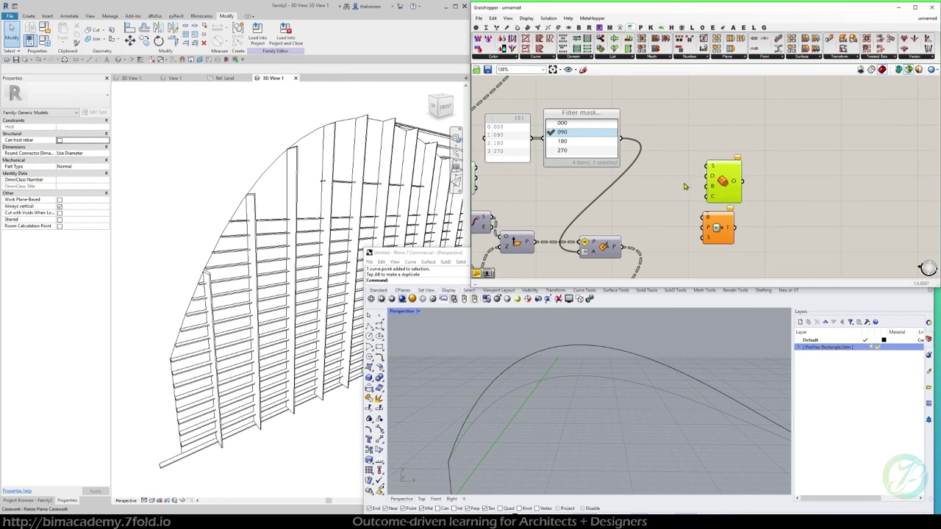
{"action": "double_click", "coordinate": [685, 183]}
{"action": "type", "text": "\"1"}
{"action": "key", "text": "Return"}
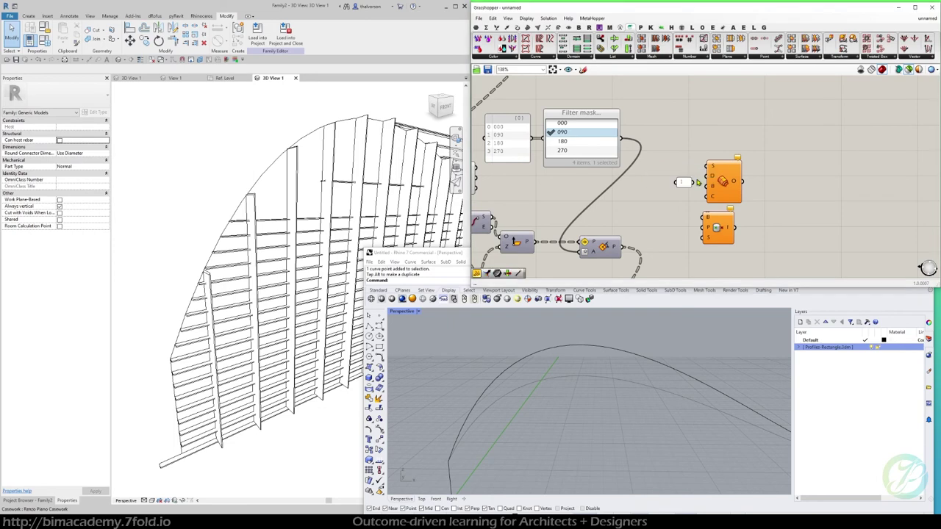
{"action": "left_click_drag", "start_coordinate": [711, 179], "coordinate": [709, 179]}
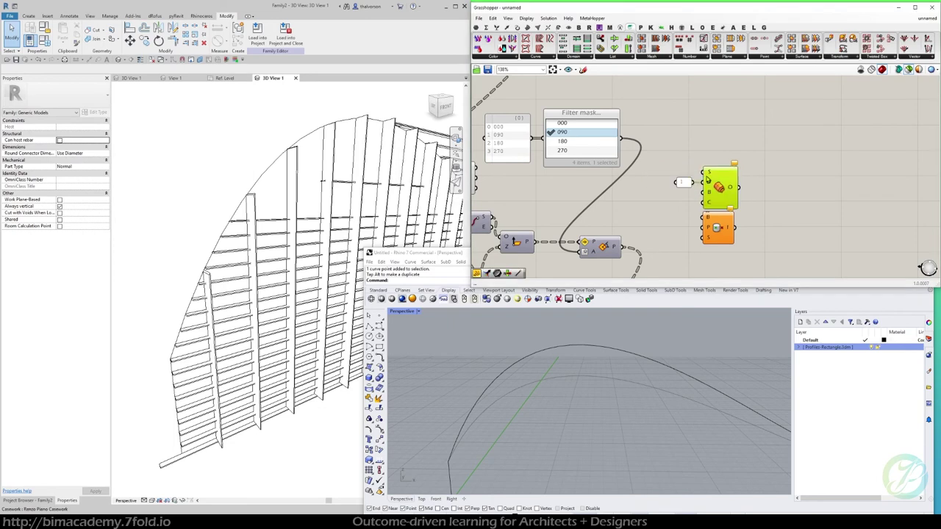
Wire the surface parameter from the Control Panel group into Offset Surface's surface input and inspect the thickened shape
{"action": "scroll", "coordinate": [738, 168], "scroll_direction": "down", "scroll_amount": 4}
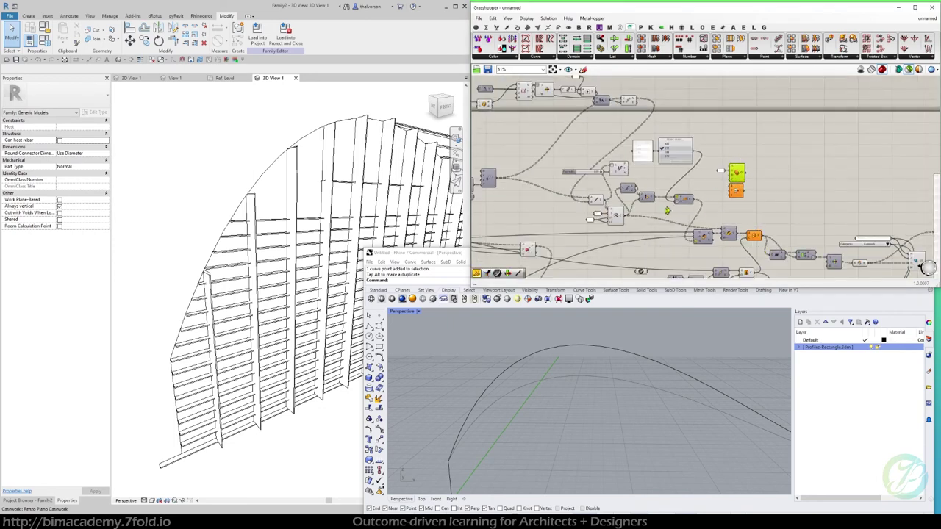
{"action": "scroll", "coordinate": [731, 169], "scroll_direction": "down", "scroll_amount": 5}
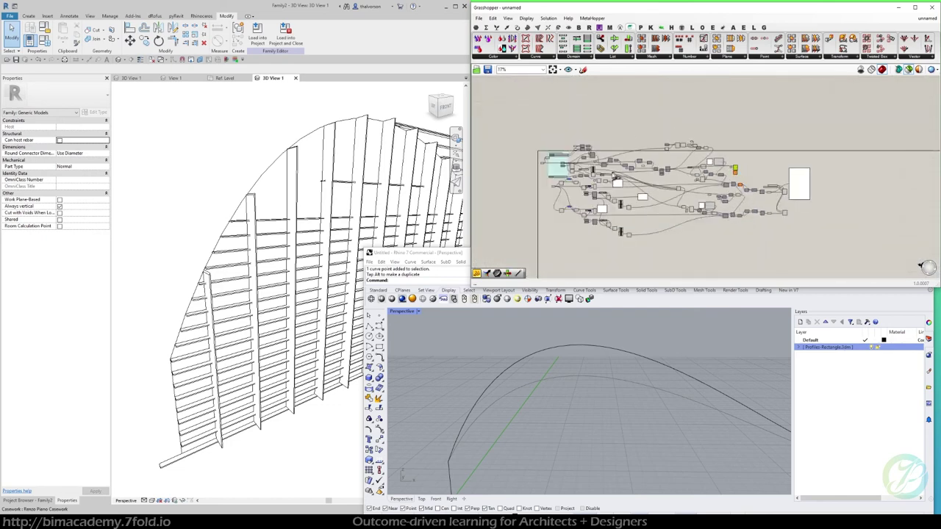
{"action": "scroll", "coordinate": [578, 176], "scroll_direction": "up", "scroll_amount": 5}
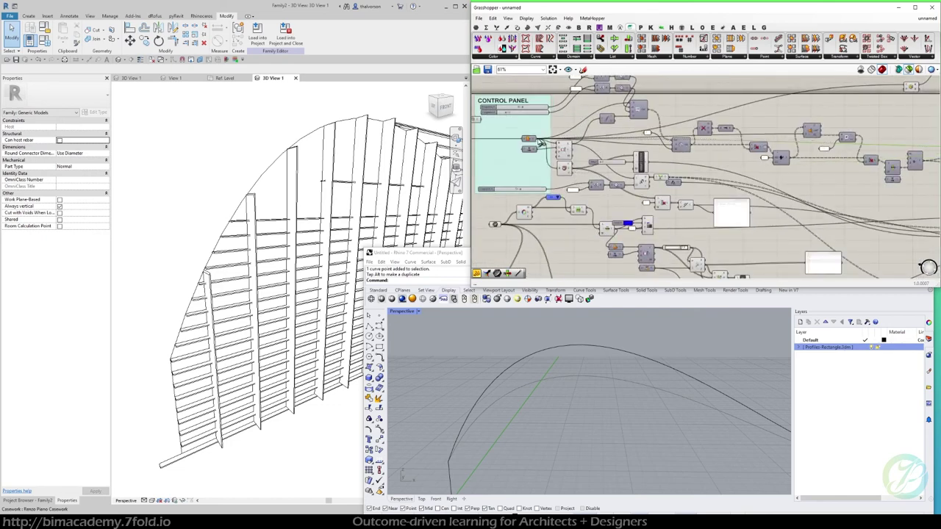
{"action": "scroll", "coordinate": [540, 141], "scroll_direction": "down", "scroll_amount": 4}
{"action": "right_click_drag", "start_coordinate": [595, 342], "coordinate": [699, 343]}
{"action": "scroll", "coordinate": [630, 433], "scroll_direction": "up", "scroll_amount": 3}
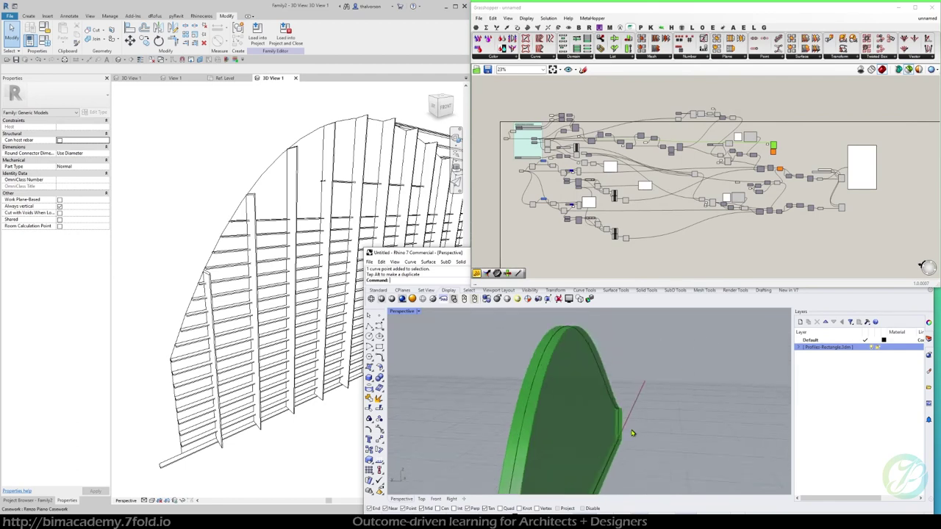
{"action": "scroll", "coordinate": [782, 159], "scroll_direction": "up", "scroll_amount": 6}
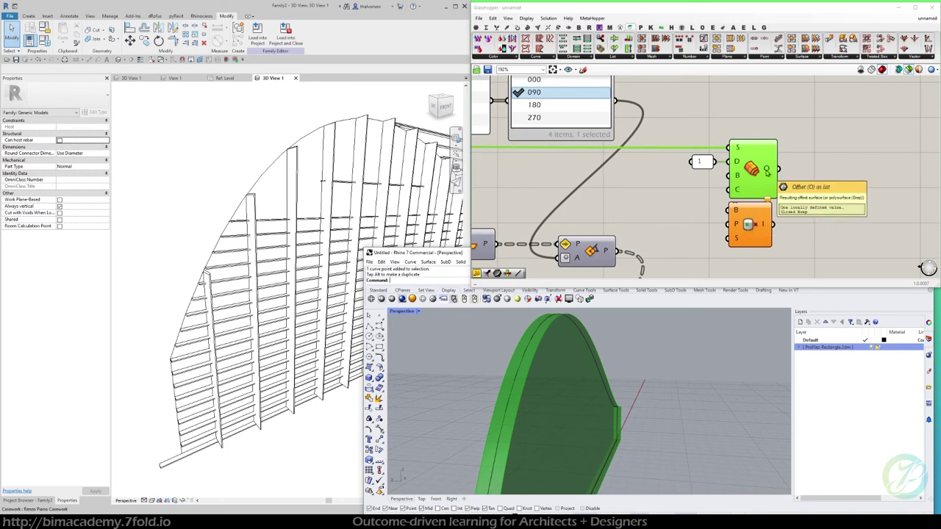
Place Point In Brep beside Offset Surface and supply it with the offset brep and Evaluate Curve's points
{"action": "left_click_drag", "start_coordinate": [749, 225], "coordinate": [780, 169]}
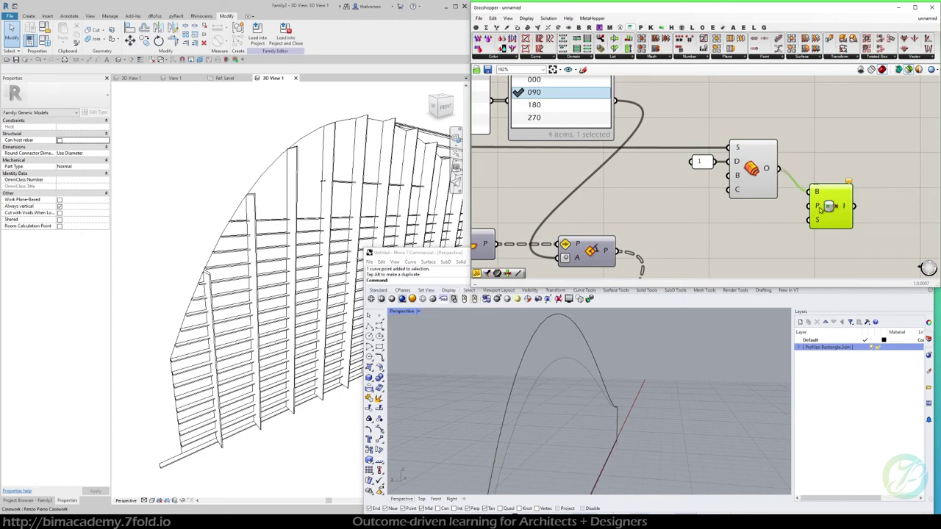
{"action": "left_click_drag", "start_coordinate": [828, 209], "coordinate": [830, 184]}
{"action": "scroll", "coordinate": [829, 184], "scroll_direction": "down", "scroll_amount": 4}
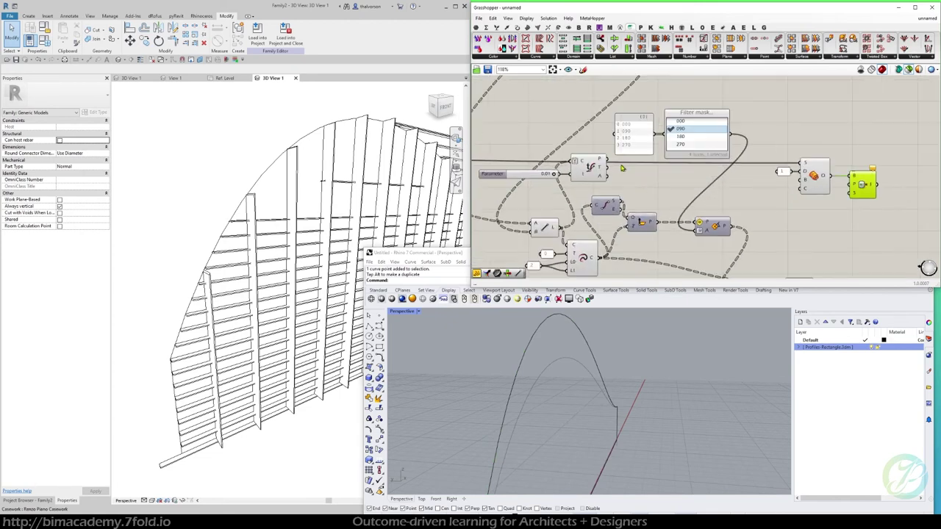
{"action": "left_click_drag", "start_coordinate": [609, 163], "coordinate": [861, 200]}
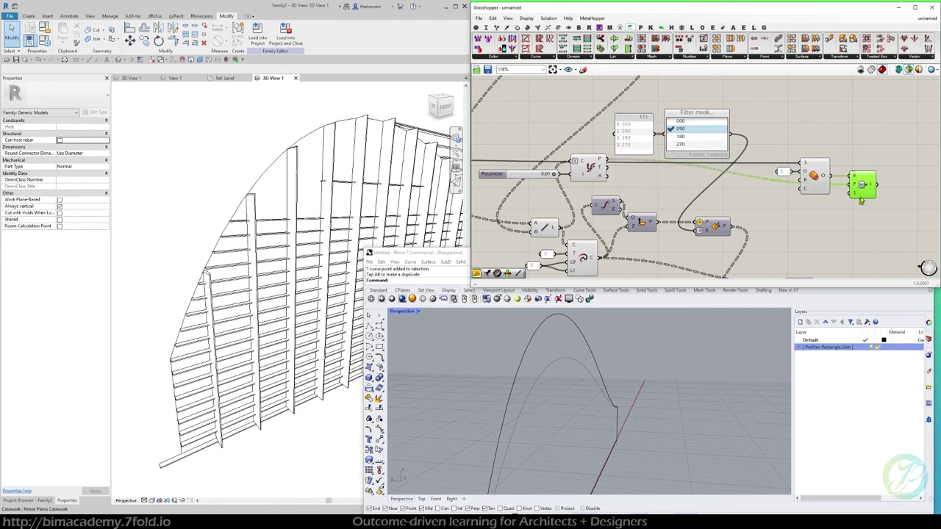
Add a panel wired to Point In Brep's output, space it away from the component and read its values
{"action": "right_click_drag", "start_coordinate": [856, 194], "coordinate": [707, 188]}
{"action": "double_click", "coordinate": [765, 177]}
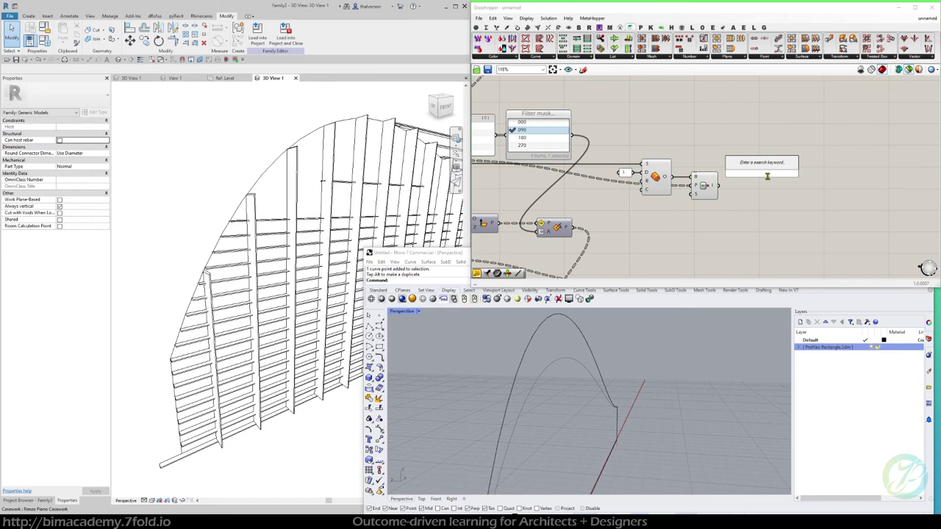
{"action": "type", "text": "//"}
{"action": "key", "text": "Return"}
{"action": "left_click_drag", "start_coordinate": [720, 186], "coordinate": [747, 244]}
{"action": "scroll", "coordinate": [744, 229], "scroll_direction": "down", "scroll_amount": 2}
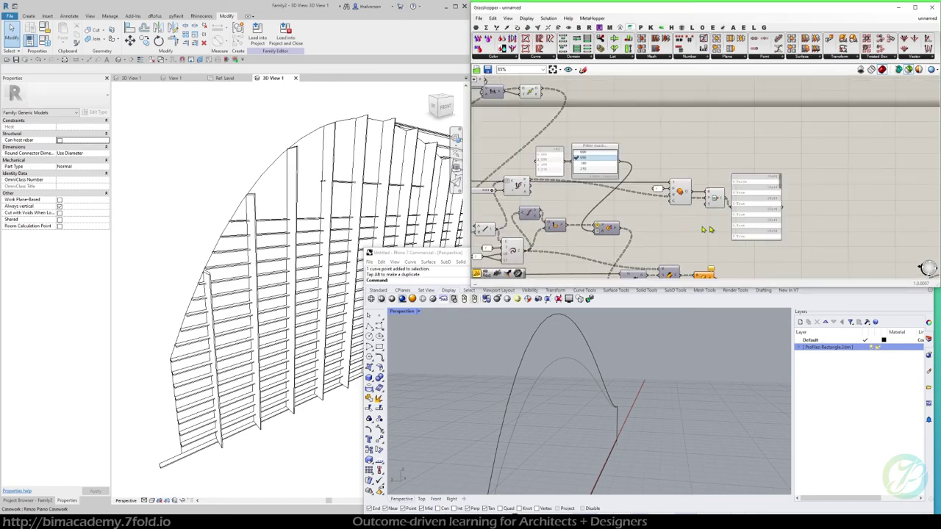
{"action": "left_click_drag", "start_coordinate": [744, 201], "coordinate": [785, 193]}
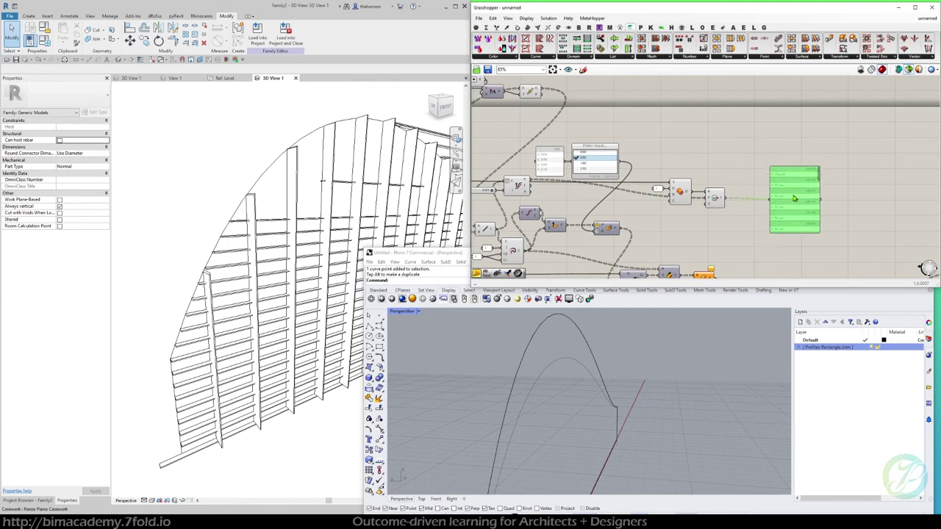
{"action": "double_click", "coordinate": [733, 163]}
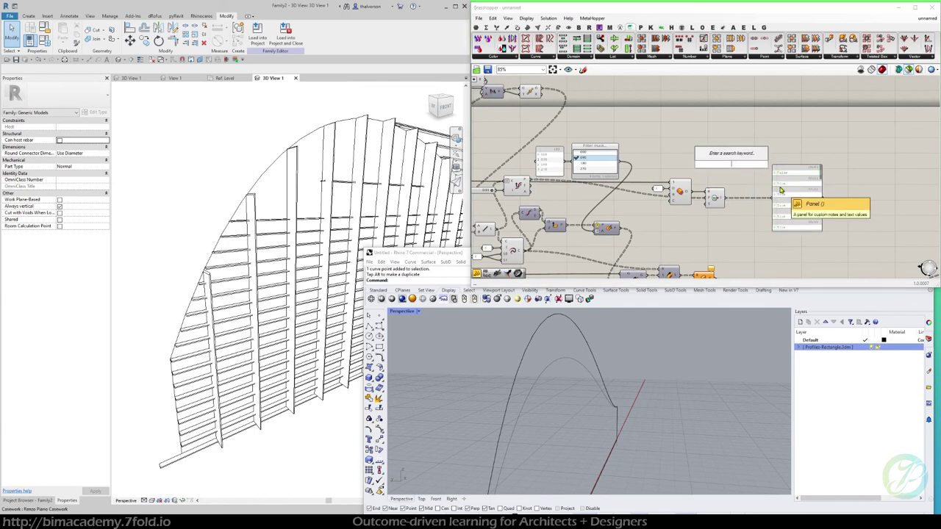
{"action": "left_click_drag", "start_coordinate": [814, 197], "coordinate": [842, 199]}
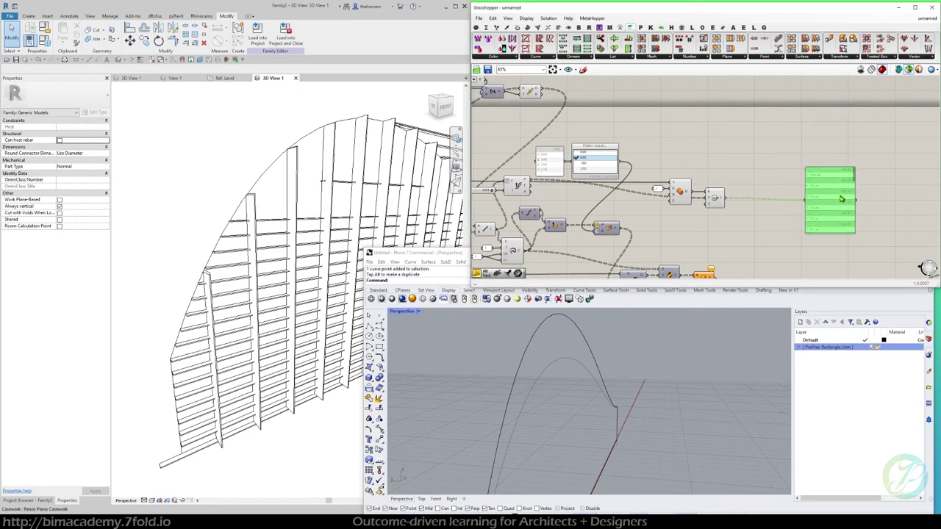
{"action": "scroll", "coordinate": [733, 204], "scroll_direction": "up", "scroll_amount": 2}
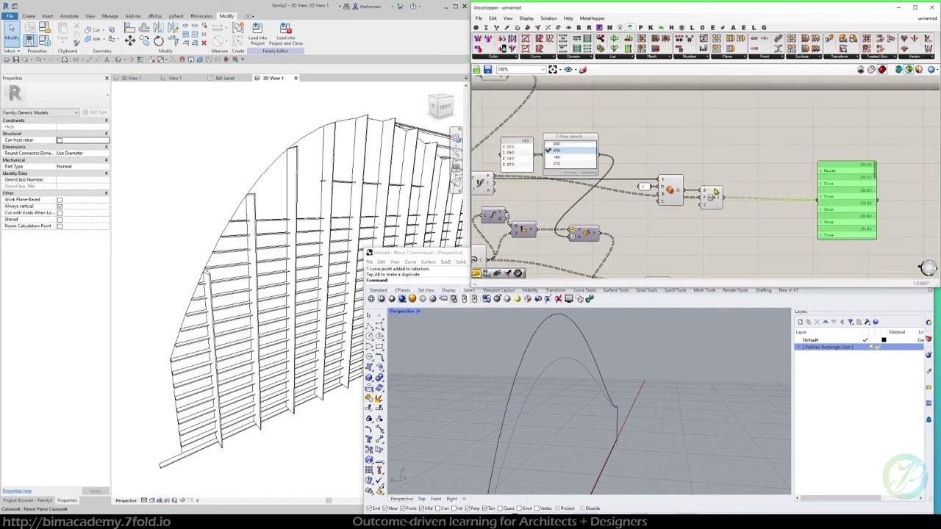
{"action": "scroll", "coordinate": [667, 227], "scroll_direction": "down", "scroll_amount": 2}
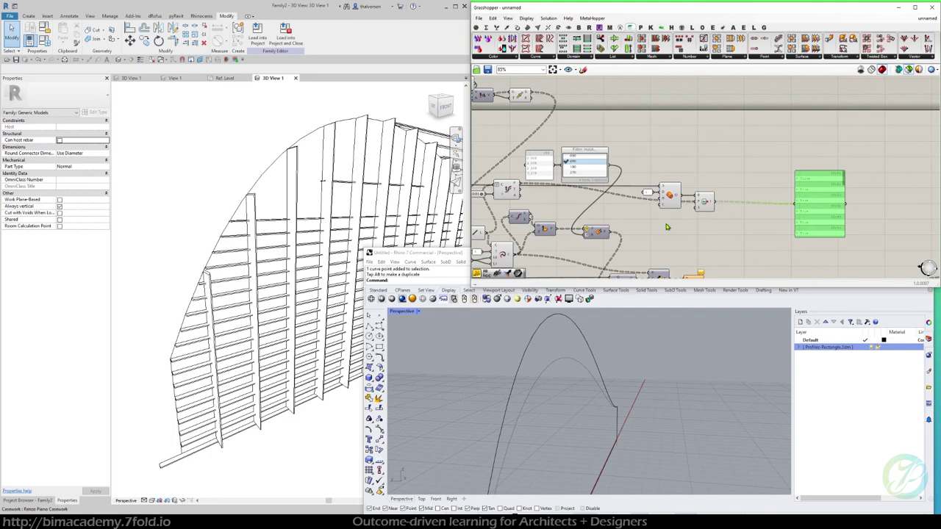
Preview the extended slat curves and the Split Brep pieces against the profile curve
{"action": "right_click_drag", "start_coordinate": [639, 215], "coordinate": [704, 180]}
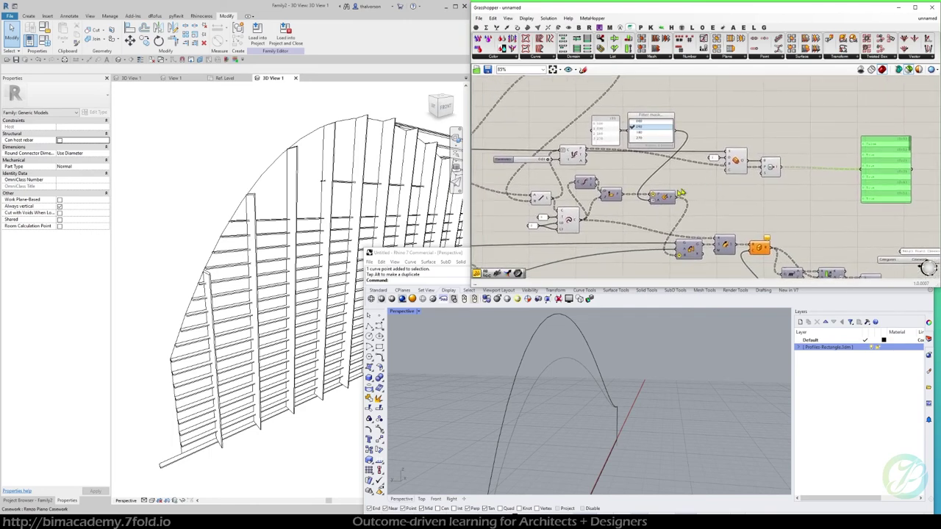
{"action": "left_click_drag", "start_coordinate": [573, 241], "coordinate": [524, 214]}
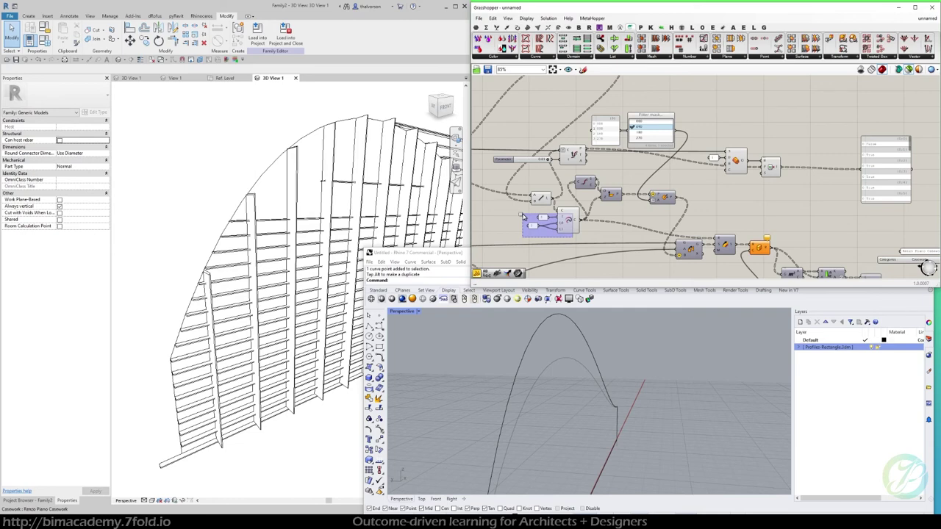
{"action": "left_click_drag", "start_coordinate": [524, 216], "coordinate": [523, 215]}
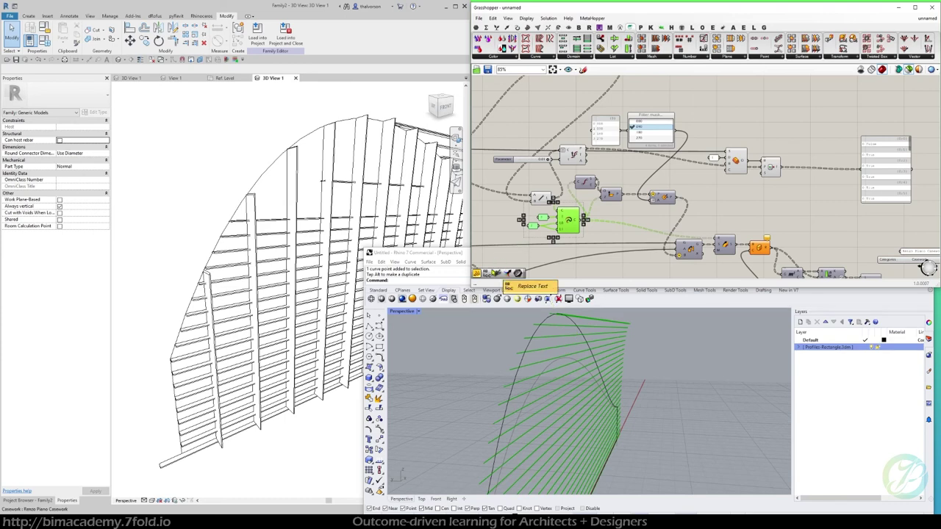
{"action": "left_click", "coordinate": [759, 248]}
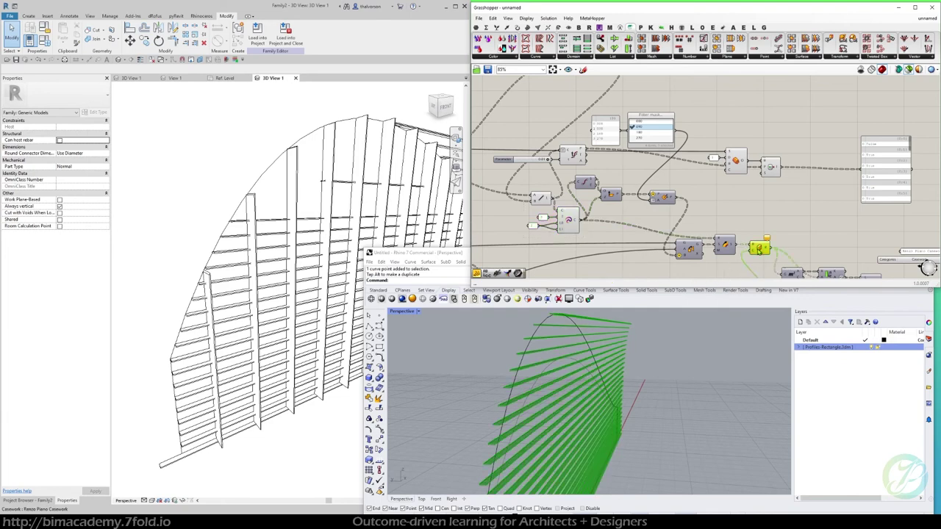
{"action": "right_click_drag", "start_coordinate": [615, 390], "coordinate": [579, 375]}
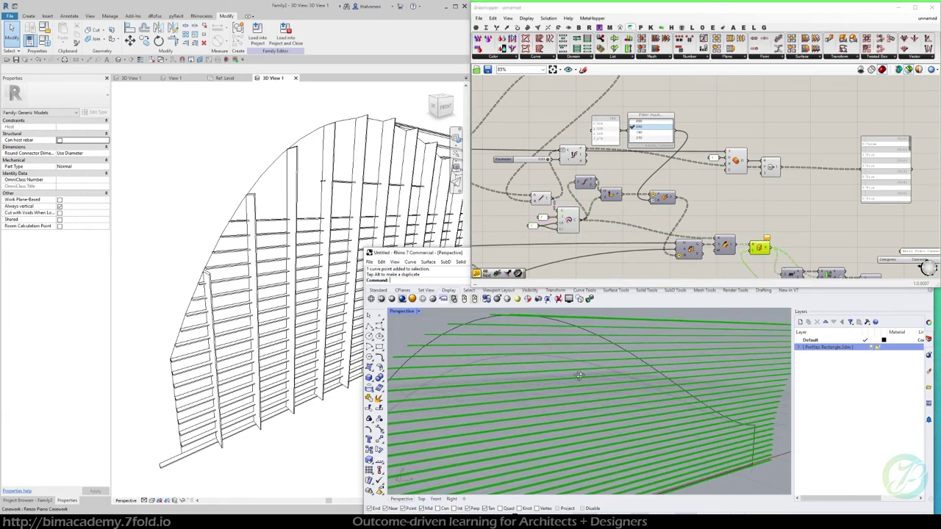
{"action": "left_click", "coordinate": [751, 219]}
Delete the Area and Sort List components and wire Split Brep's result directly into List Item, placed beside it
{"action": "right_click_drag", "start_coordinate": [751, 219], "coordinate": [625, 162]}
{"action": "scroll", "coordinate": [698, 229], "scroll_direction": "up", "scroll_amount": 2}
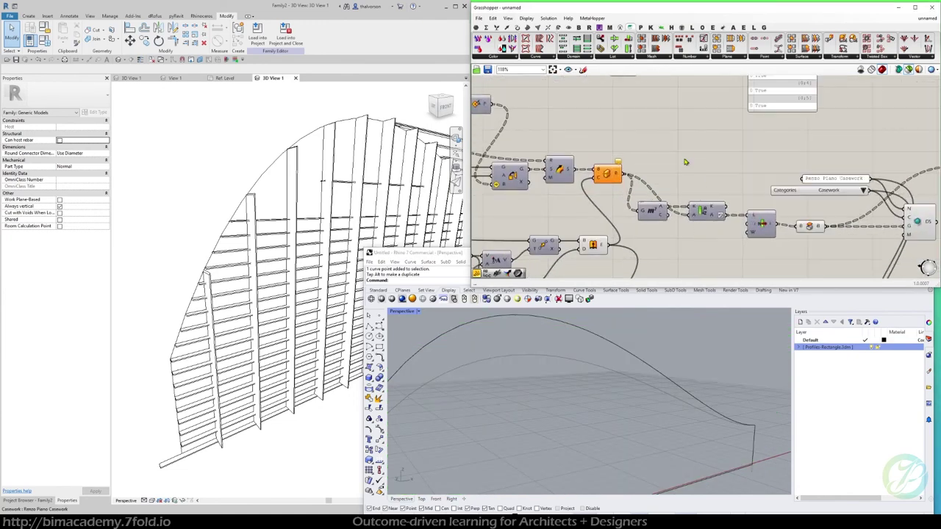
{"action": "right_click_drag", "start_coordinate": [685, 162], "coordinate": [679, 194]}
{"action": "left_click_drag", "start_coordinate": [702, 224], "coordinate": [643, 252]}
{"action": "key", "text": "Delete"}
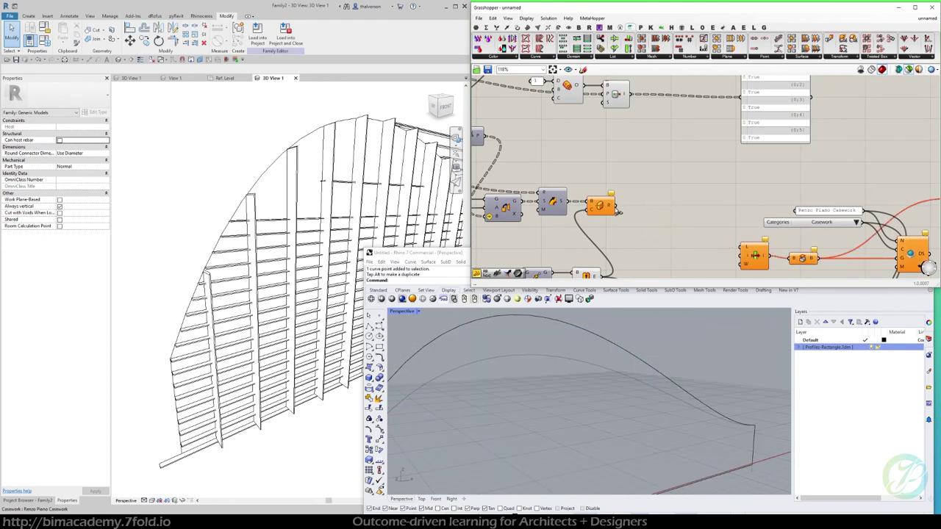
{"action": "left_click_drag", "start_coordinate": [620, 208], "coordinate": [715, 217]}
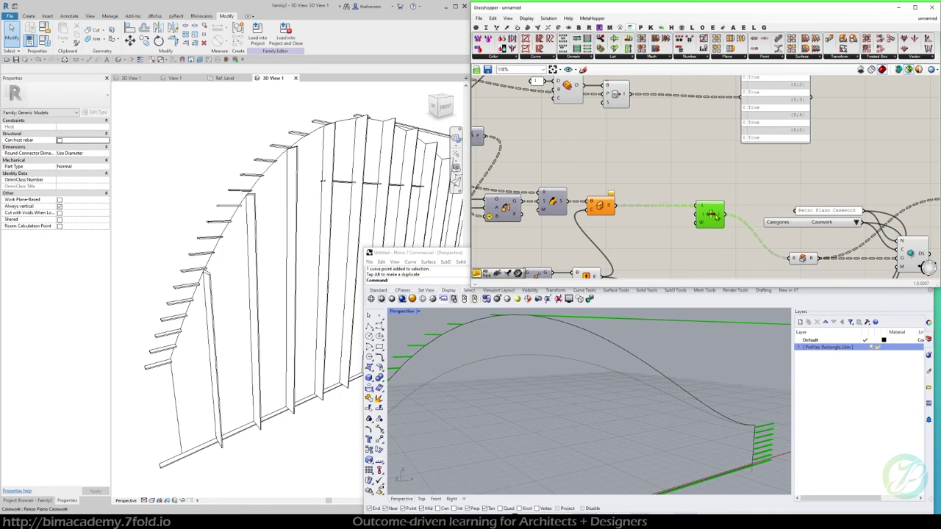
Add a panel containing 1 below Split Brep and wire it to List Item's index input
{"action": "scroll", "coordinate": [648, 235], "scroll_direction": "down", "scroll_amount": 2}
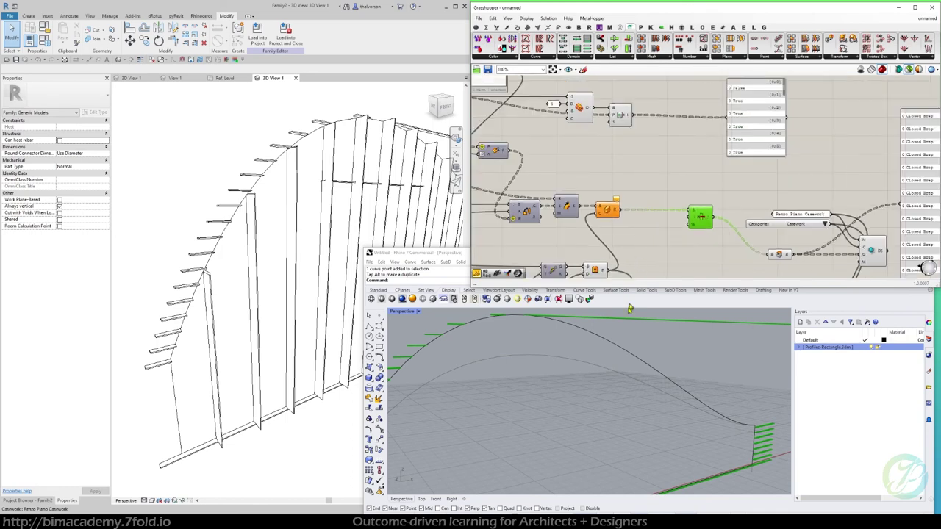
{"action": "scroll", "coordinate": [635, 367], "scroll_direction": "down", "scroll_amount": 3}
{"action": "right_click_drag", "start_coordinate": [640, 227], "coordinate": [619, 244]}
{"action": "double_click", "coordinate": [616, 243]}
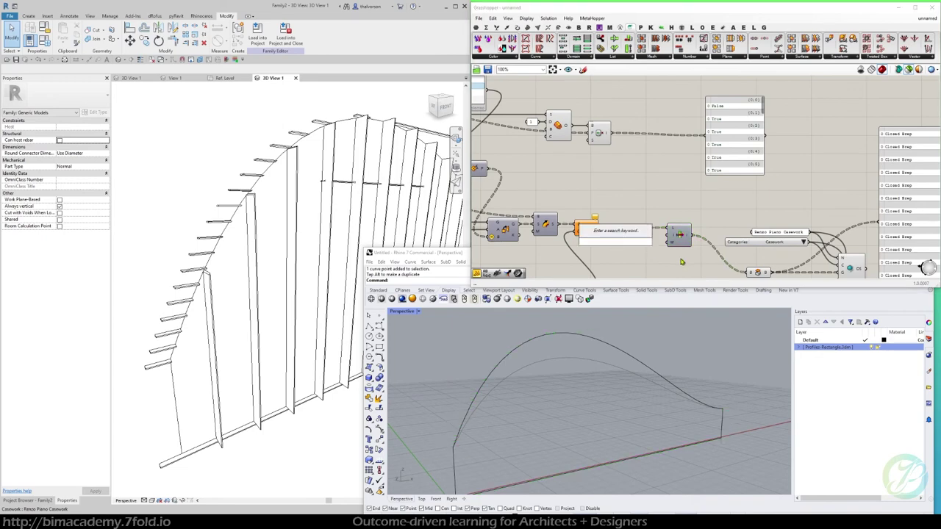
{"action": "type", "text": "1"}
{"action": "key", "text": "Return"}
{"action": "scroll", "coordinate": [623, 257], "scroll_direction": "up", "scroll_amount": 2}
{"action": "left_click_drag", "start_coordinate": [623, 236], "coordinate": [687, 226]}
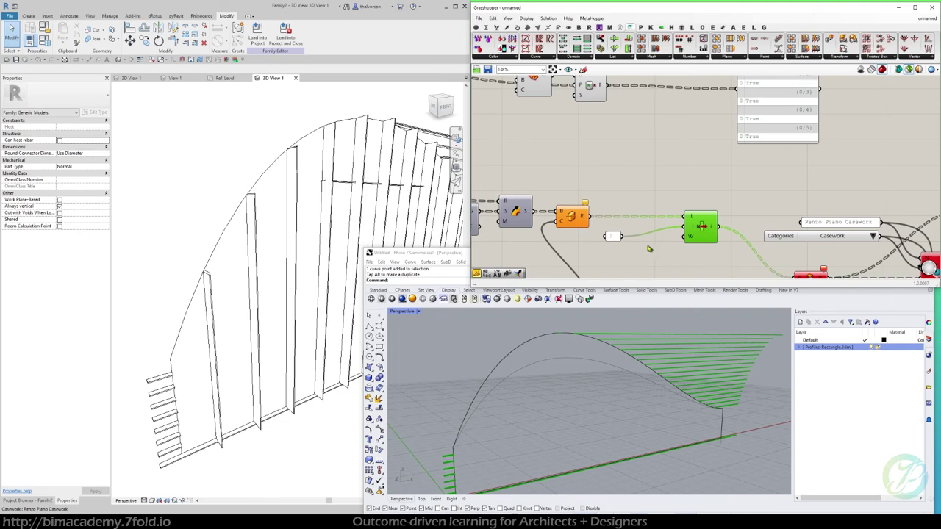
Change List Item's index panel to 2 and check the selected slat pieces in the Rhino and Revit views
{"action": "double_click", "coordinate": [614, 237]}
{"action": "type", "text": "0"}
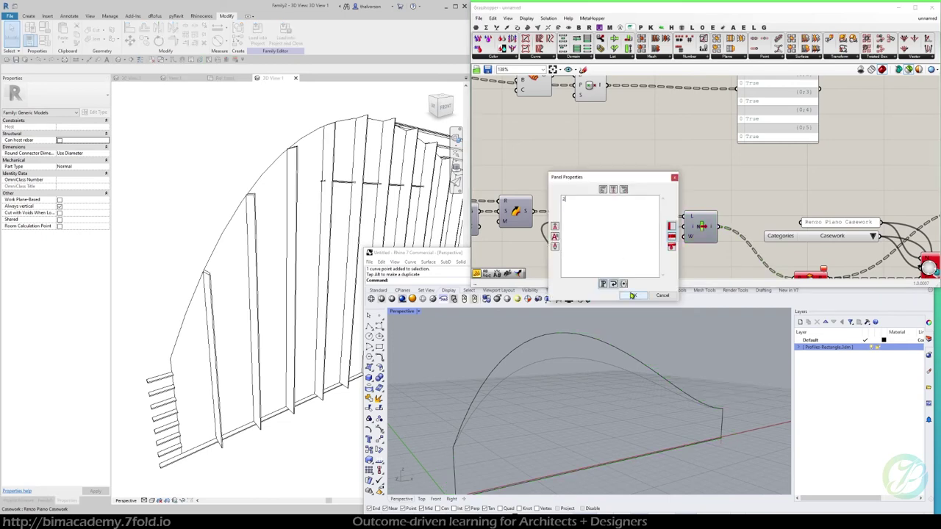
{"action": "left_click", "coordinate": [633, 296]}
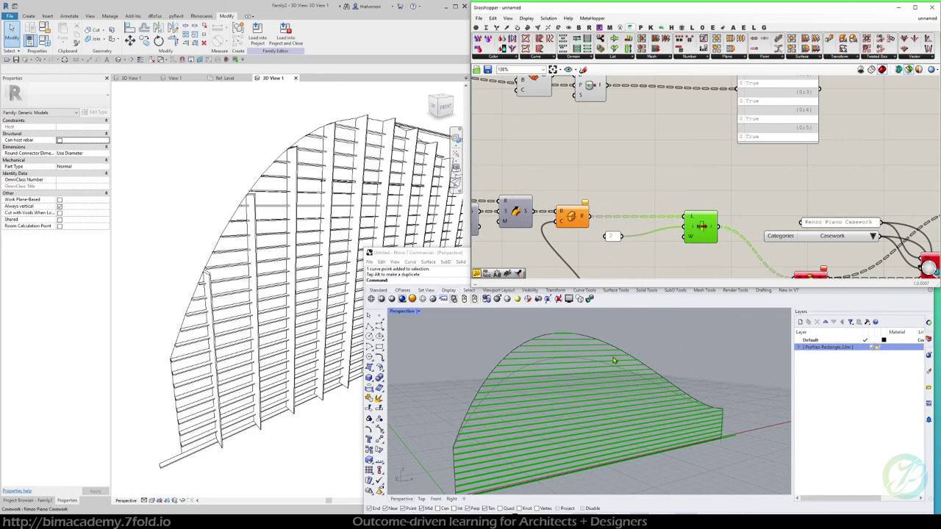
{"action": "scroll", "coordinate": [289, 271], "scroll_direction": "down", "scroll_amount": 2}
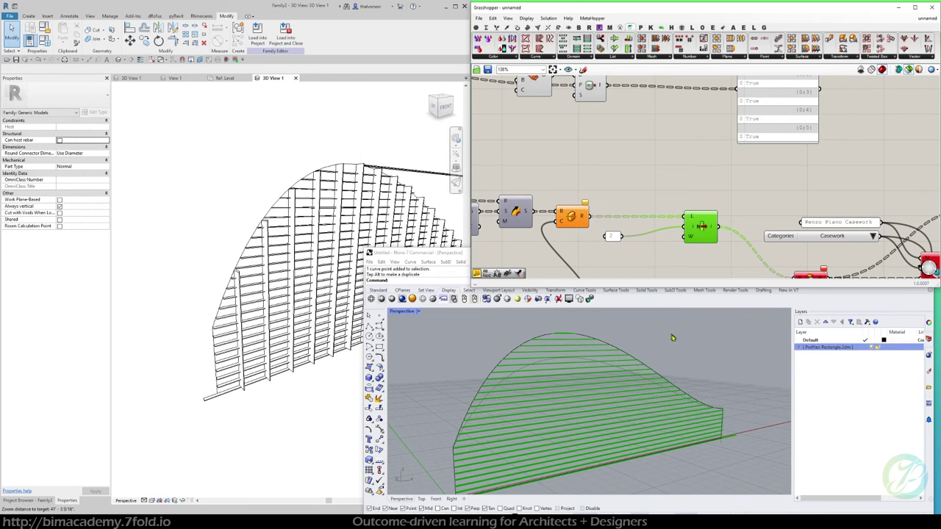
{"action": "right_click_drag", "start_coordinate": [738, 192], "coordinate": [610, 148]}
{"action": "scroll", "coordinate": [610, 147], "scroll_direction": "down", "scroll_amount": 3}
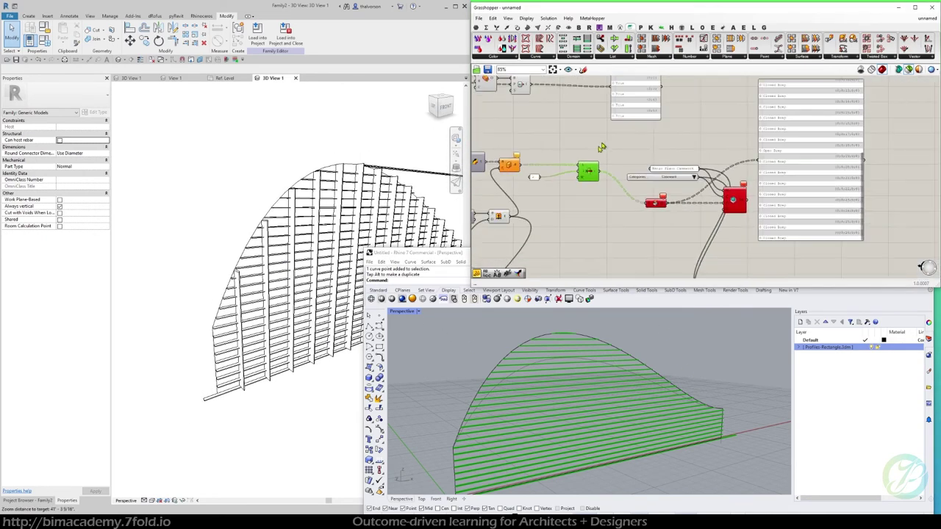
{"action": "scroll", "coordinate": [373, 167], "scroll_direction": "up", "scroll_amount": 4}
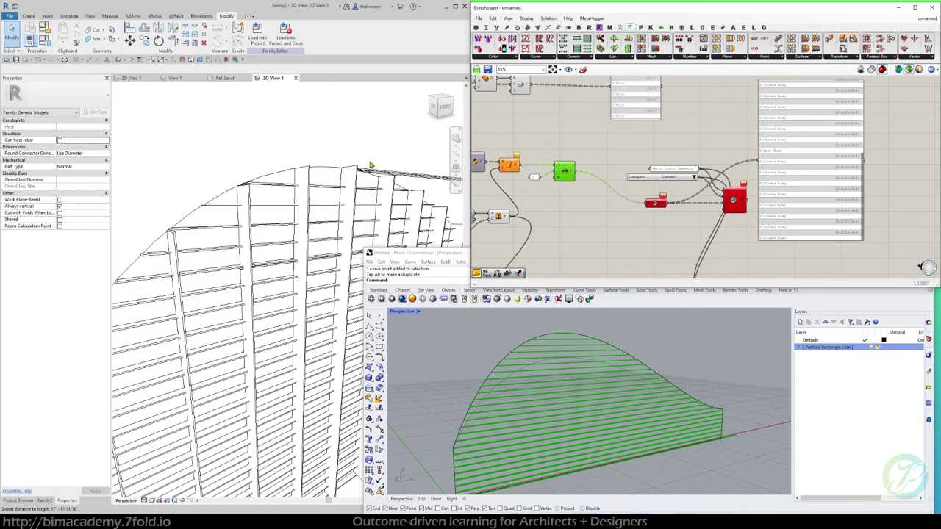
Delete the two stray slats running past the top of the profile from the Revit 3D view
{"action": "left_click", "coordinate": [378, 173]}
{"action": "middle_click_drag", "start_coordinate": [391, 161], "coordinate": [316, 212], "text": "shift"}
{"action": "scroll", "coordinate": [324, 234], "scroll_direction": "down", "scroll_amount": 2}
{"action": "left_click_drag", "start_coordinate": [335, 223], "coordinate": [322, 260]}
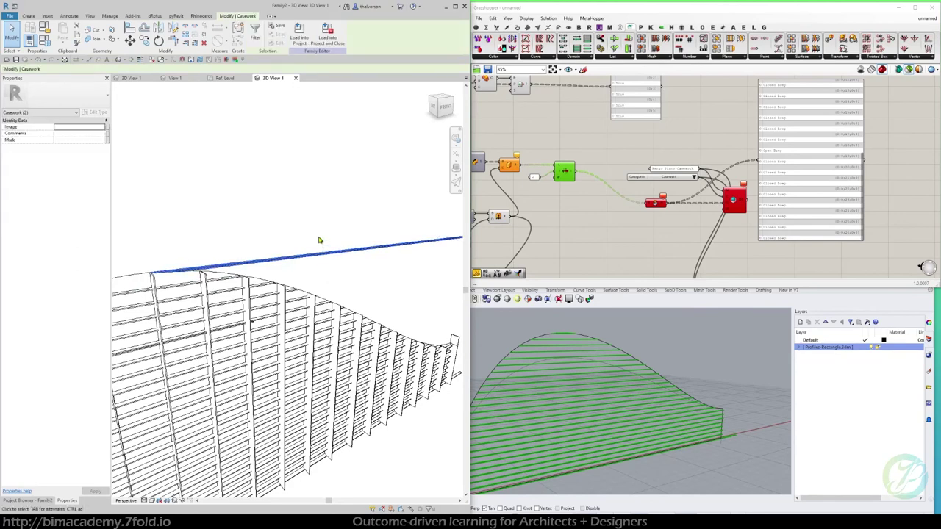
{"action": "left_click", "coordinate": [319, 240]}
{"action": "scroll", "coordinate": [317, 242], "scroll_direction": "down", "scroll_amount": 4}
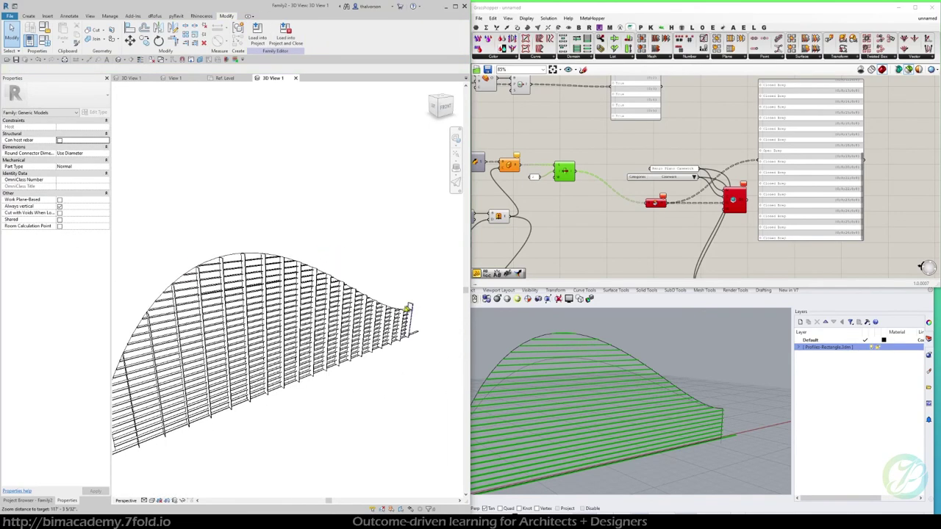
{"action": "middle_click_drag", "start_coordinate": [404, 302], "coordinate": [435, 298], "text": "shift"}
Preview the slat pieces chosen by List Item against the profile curve in the Rhino viewport
{"action": "left_click", "coordinate": [612, 226]}
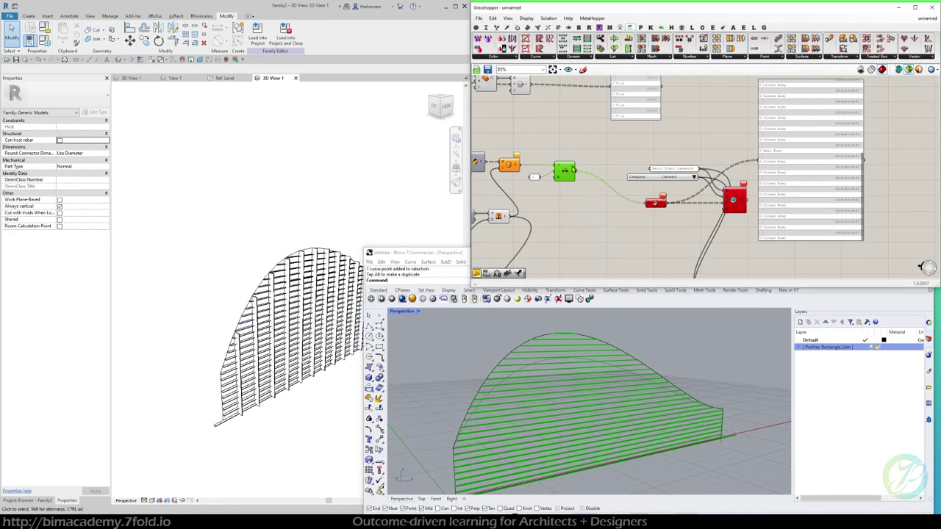
{"action": "scroll", "coordinate": [595, 254], "scroll_direction": "down", "scroll_amount": 7}
{"action": "left_click", "coordinate": [603, 250]}
{"action": "scroll", "coordinate": [648, 268], "scroll_direction": "up", "scroll_amount": 5}
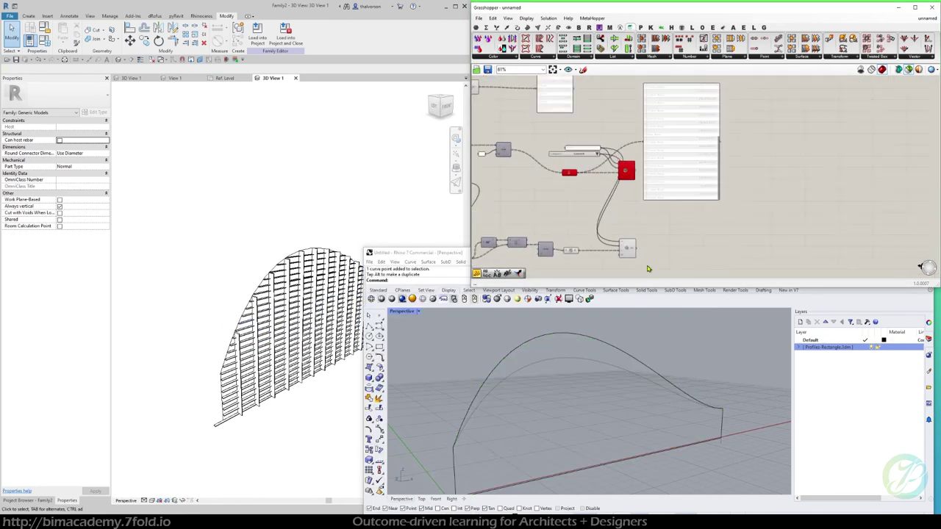
{"action": "scroll", "coordinate": [648, 268], "scroll_direction": "up", "scroll_amount": 2}
{"action": "right_click_drag", "start_coordinate": [555, 176], "coordinate": [651, 208]}
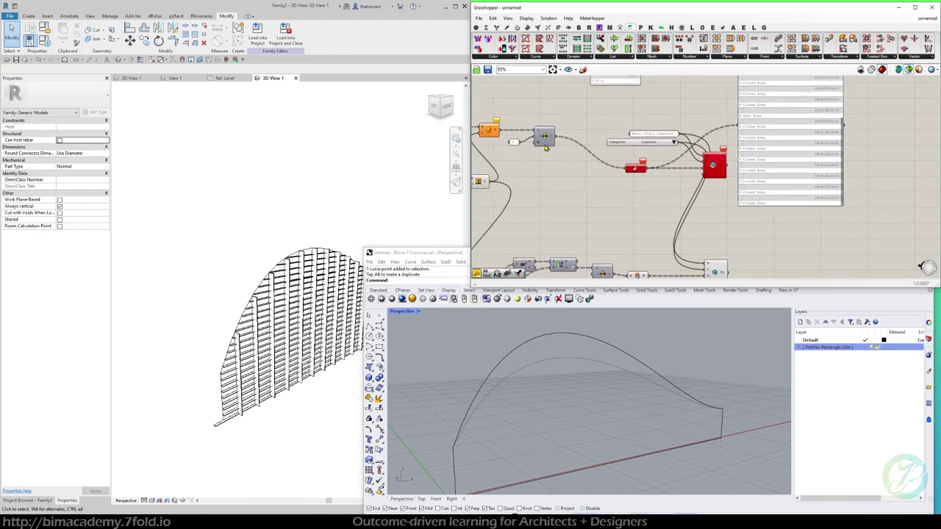
{"action": "left_click", "coordinate": [544, 137]}
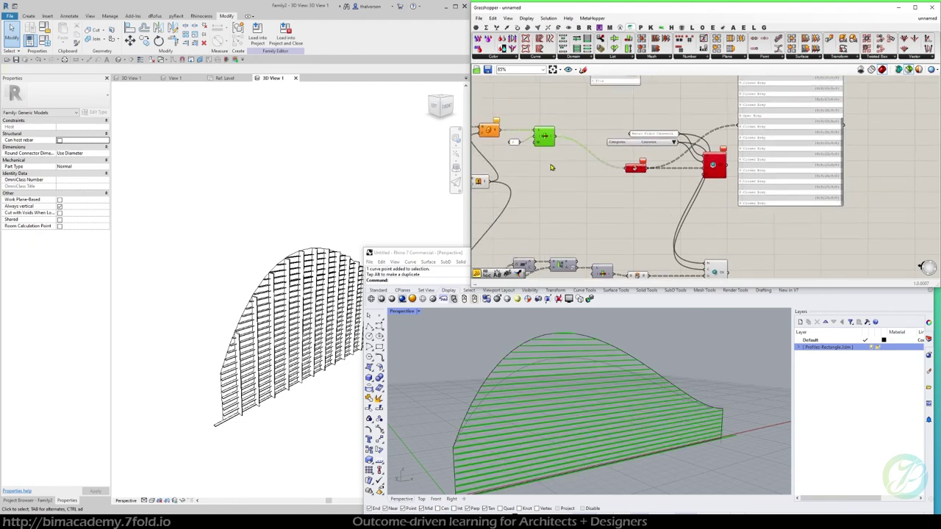
{"action": "right_click_drag", "start_coordinate": [551, 167], "coordinate": [564, 223]}
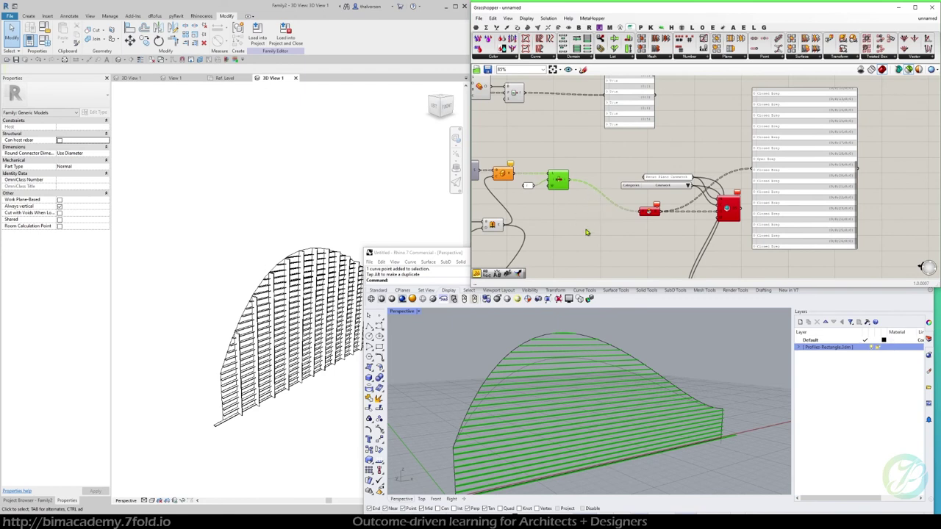
{"action": "left_click", "coordinate": [587, 233]}
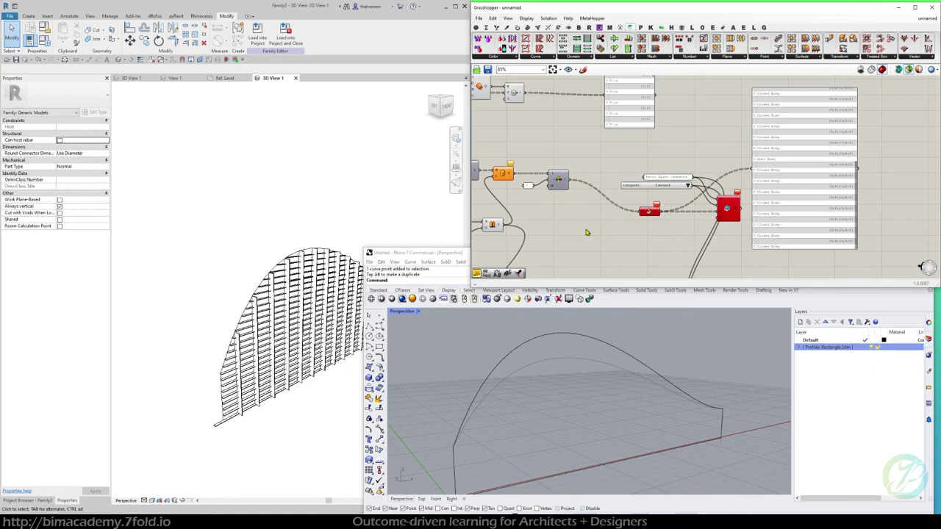
{"action": "scroll", "coordinate": [587, 232], "scroll_direction": "down", "scroll_amount": 4}
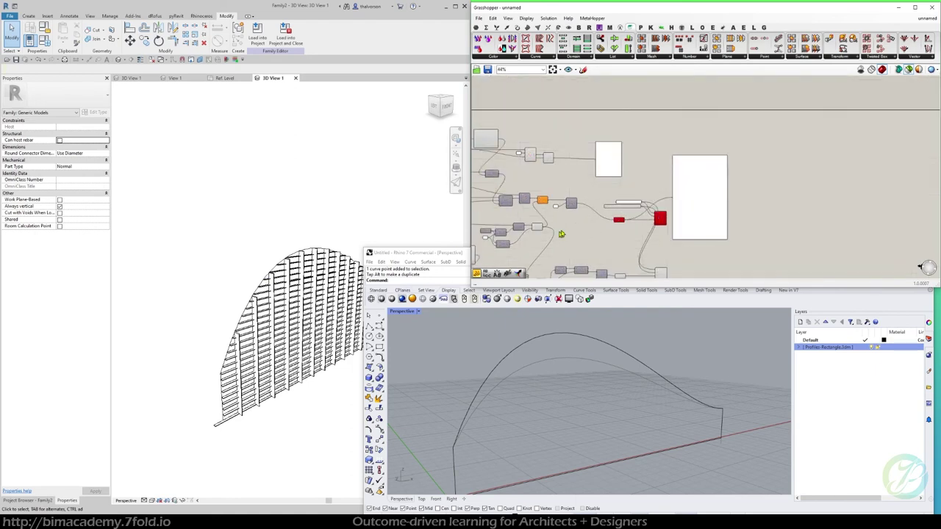
{"action": "scroll", "coordinate": [557, 210], "scroll_direction": "up", "scroll_amount": 4}
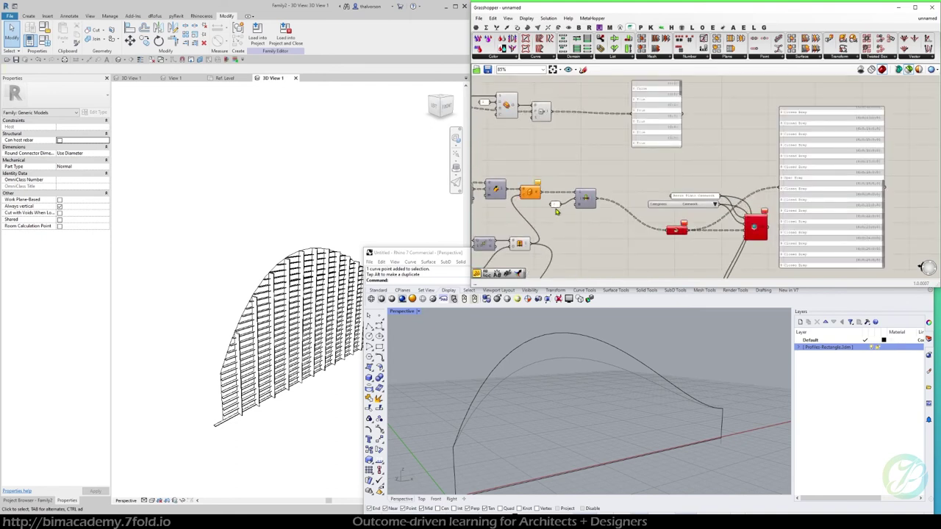
Lower the peak control point of the profile curve in Rhino and delete the leftover slat above the fin in Revit
{"action": "left_click", "coordinate": [608, 337]}
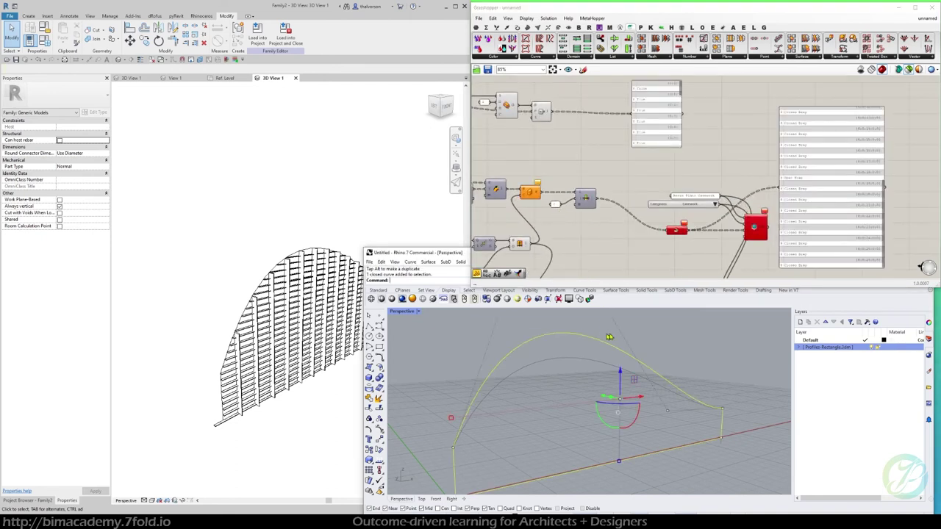
{"action": "right_click_drag", "start_coordinate": [607, 337], "coordinate": [578, 358]}
{"action": "left_click_drag", "start_coordinate": [535, 333], "coordinate": [556, 383]}
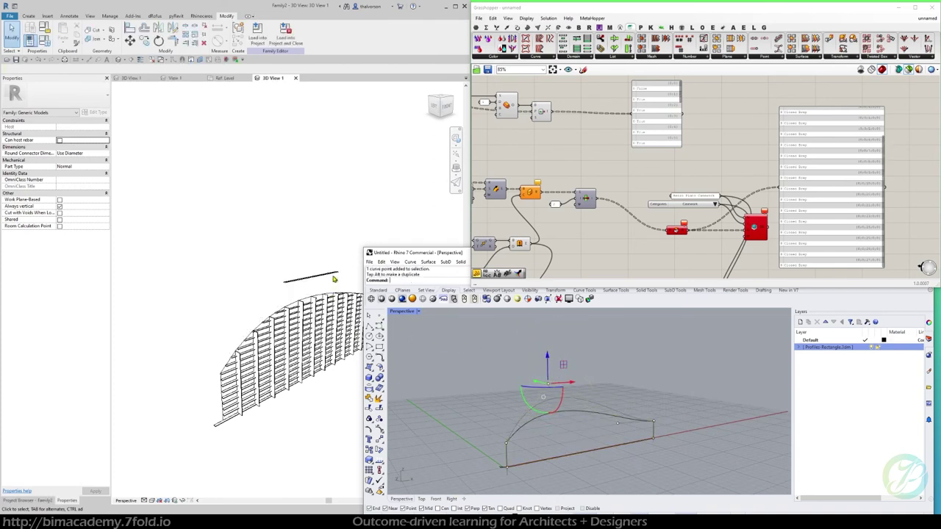
{"action": "left_click", "coordinate": [332, 279]}
{"action": "key", "text": "Delete"}
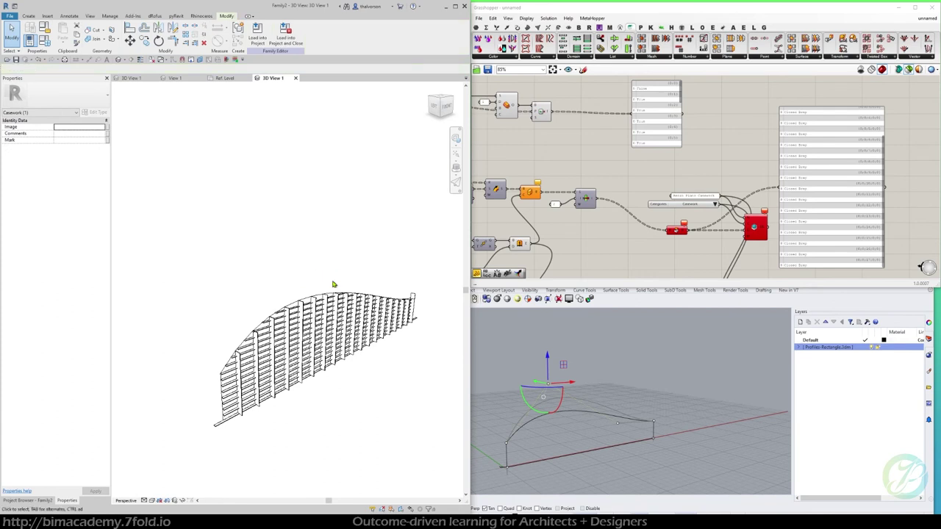
Lower all the upper control points of the profile curve together and check the flatter fin in Revit
{"action": "left_click", "coordinate": [607, 441]}
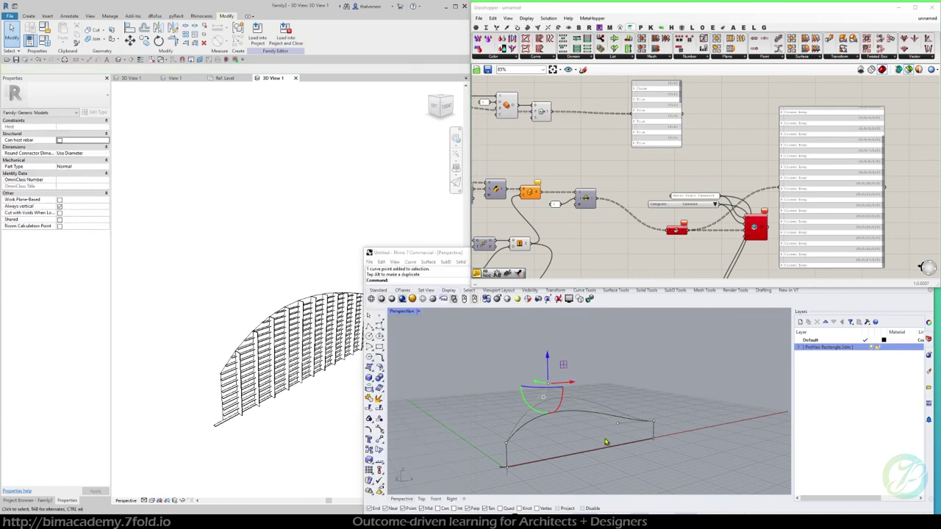
{"action": "left_click_drag", "start_coordinate": [604, 389], "coordinate": [645, 431]}
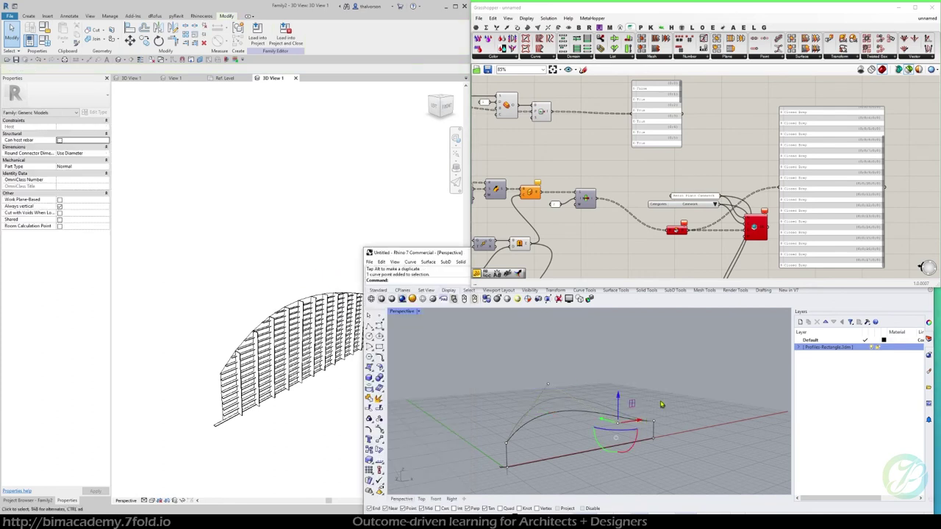
{"action": "left_click_drag", "start_coordinate": [441, 361], "coordinate": [575, 460]}
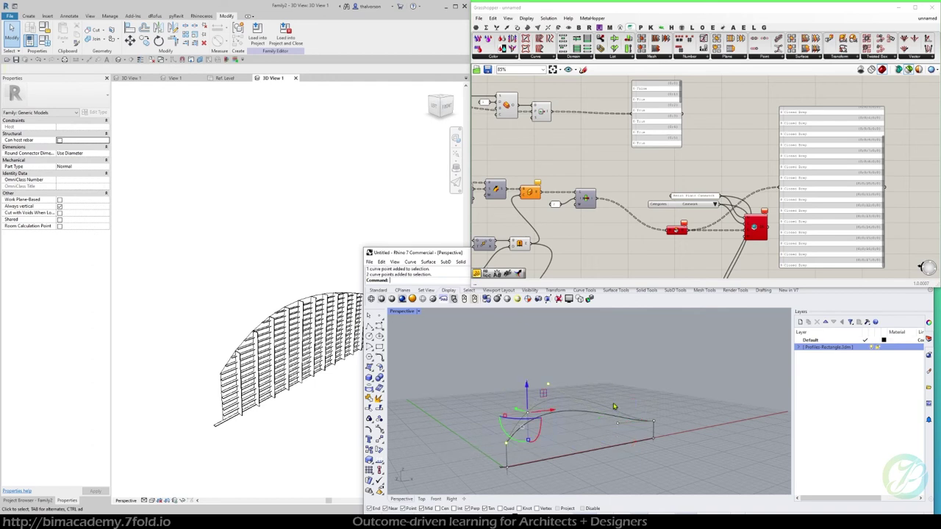
{"action": "left_click_drag", "start_coordinate": [605, 384], "coordinate": [667, 437], "text": "shift"}
{"action": "left_click_drag", "start_coordinate": [590, 381], "coordinate": [583, 397]}
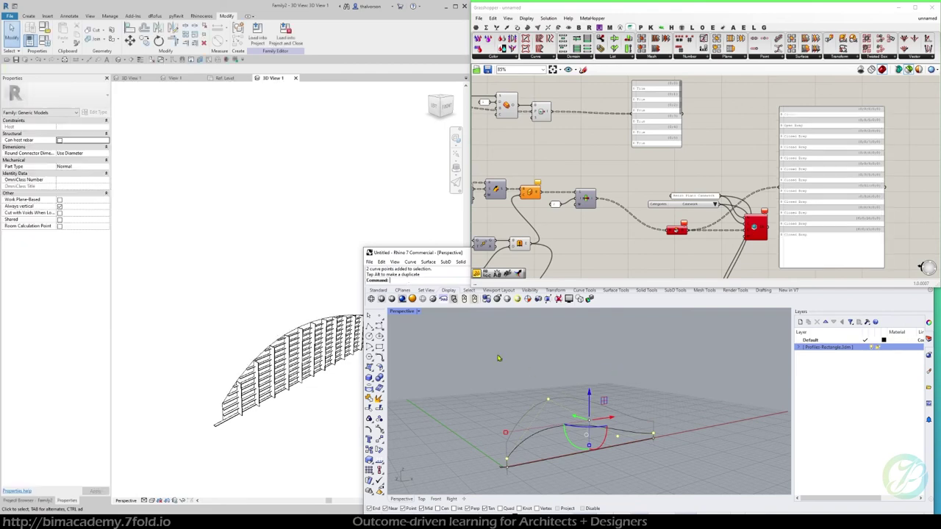
{"action": "left_click", "coordinate": [642, 367]}
{"action": "left_click", "coordinate": [288, 364]}
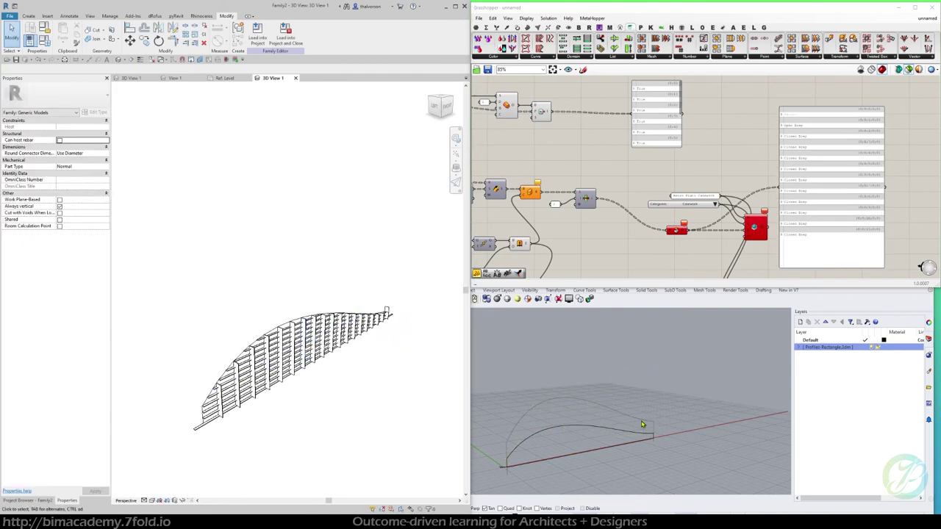
Unlock the locked reference curve in Rhino and delete it
{"action": "left_click", "coordinate": [663, 397]}
{"action": "type", "text": "Unlock"}
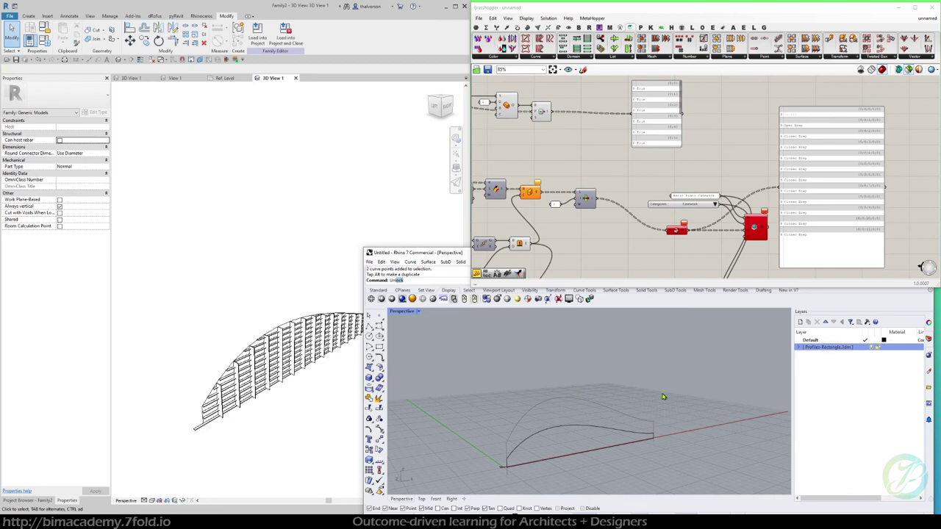
{"action": "key", "text": "Return"}
{"action": "left_click", "coordinate": [632, 419]}
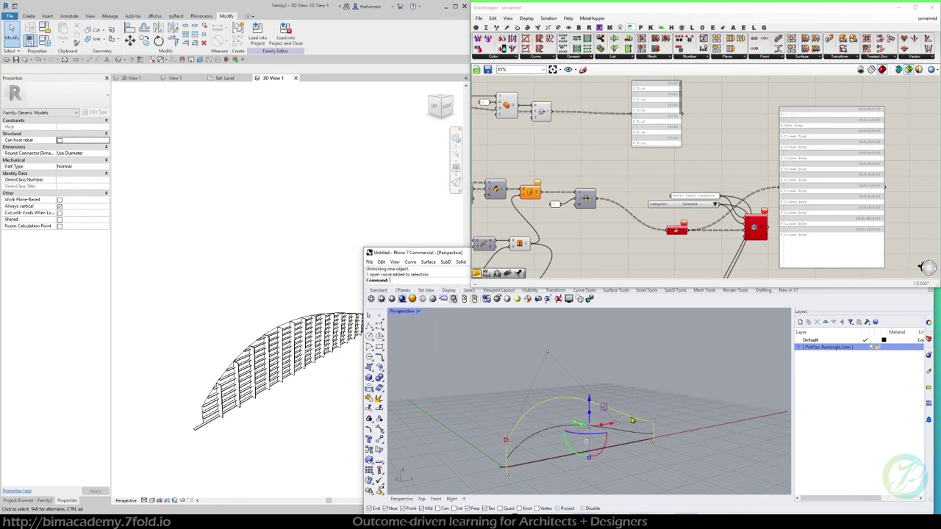
{"action": "key", "text": "Delete"}
Examine the updated slats and fins in the Revit 3D view and the profile curve in Rhino
{"action": "scroll", "coordinate": [301, 391], "scroll_direction": "down", "scroll_amount": 2}
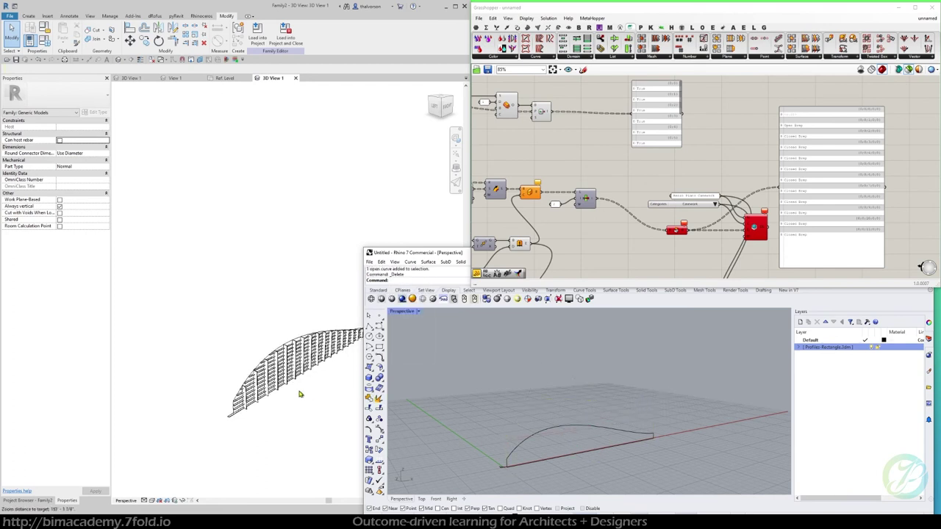
{"action": "mouse_move", "coordinate": [331, 388]}
{"action": "middle_mouse_down"}
{"action": "mouse_move", "coordinate": [275, 381]}
{"action": "mouse_move", "coordinate": [327, 374]}
{"action": "middle_mouse_up"}
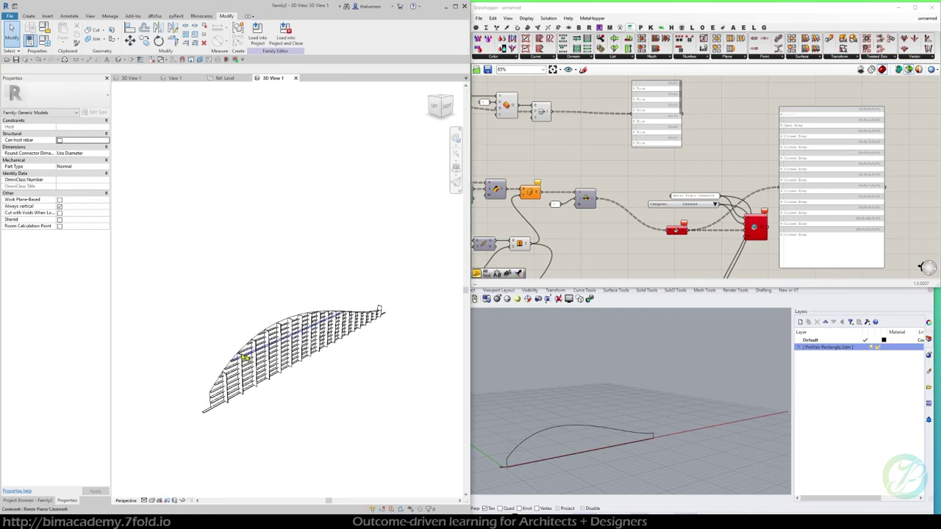
{"action": "scroll", "coordinate": [243, 357], "scroll_direction": "up", "scroll_amount": 4}
{"action": "scroll", "coordinate": [243, 358], "scroll_direction": "down", "scroll_amount": 4}
{"action": "mouse_move", "coordinate": [374, 396]}
{"action": "middle_mouse_down", "text": "shift"}
{"action": "mouse_move", "coordinate": [382, 384]}
{"action": "mouse_move", "coordinate": [358, 386]}
{"action": "middle_mouse_up", "text": "shift"}
{"action": "left_click", "coordinate": [569, 386]}
{"action": "right_click_drag", "start_coordinate": [569, 386], "coordinate": [619, 397]}
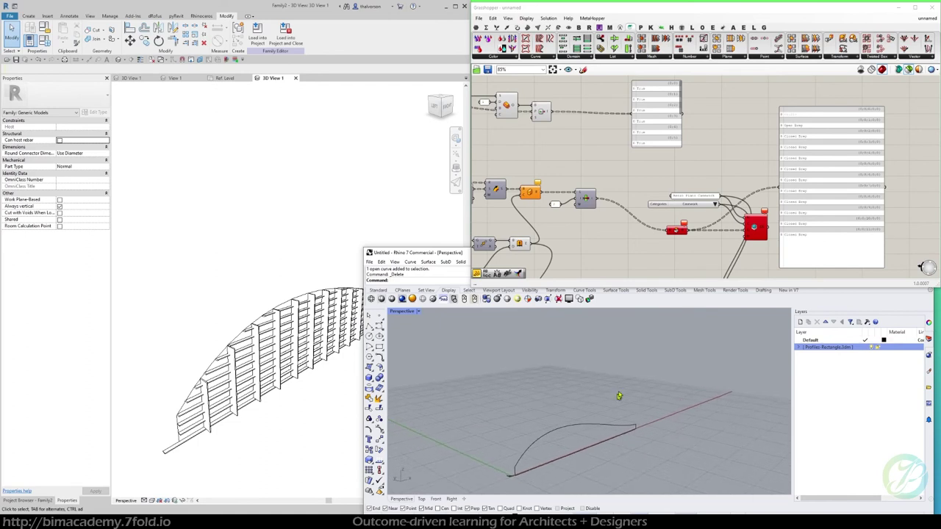
Turn on shaded preview in Grasshopper and hide the preview of the two components feeding the True panel
{"action": "left_click", "coordinate": [909, 70]}
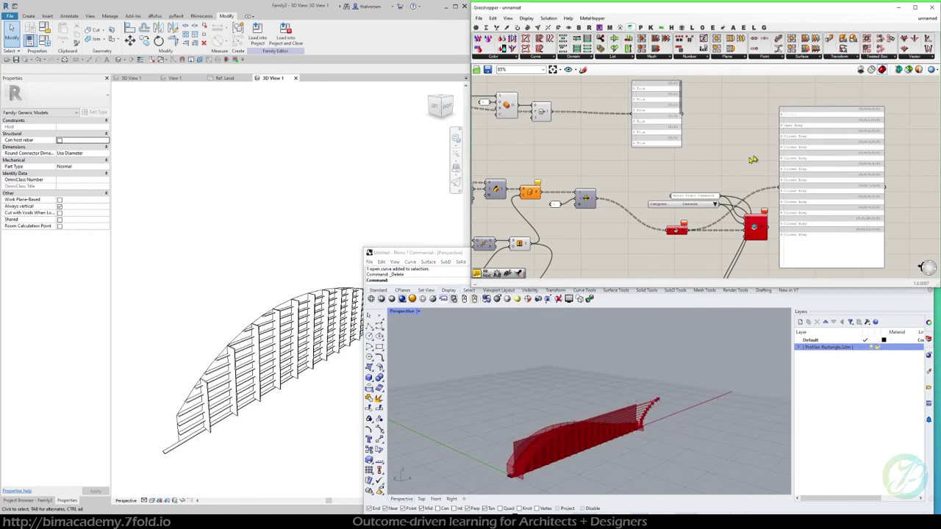
{"action": "scroll", "coordinate": [739, 202], "scroll_direction": "down", "scroll_amount": 2}
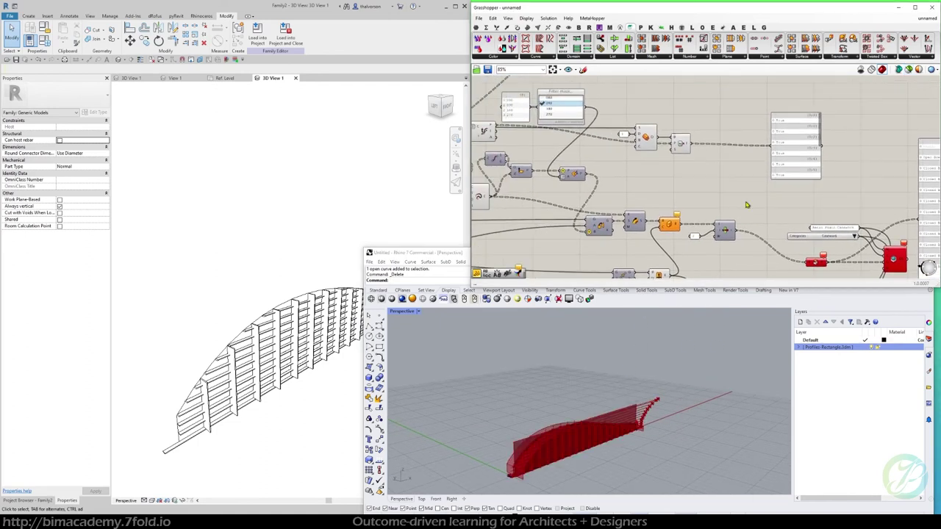
{"action": "right_click_drag", "start_coordinate": [697, 178], "coordinate": [790, 192]}
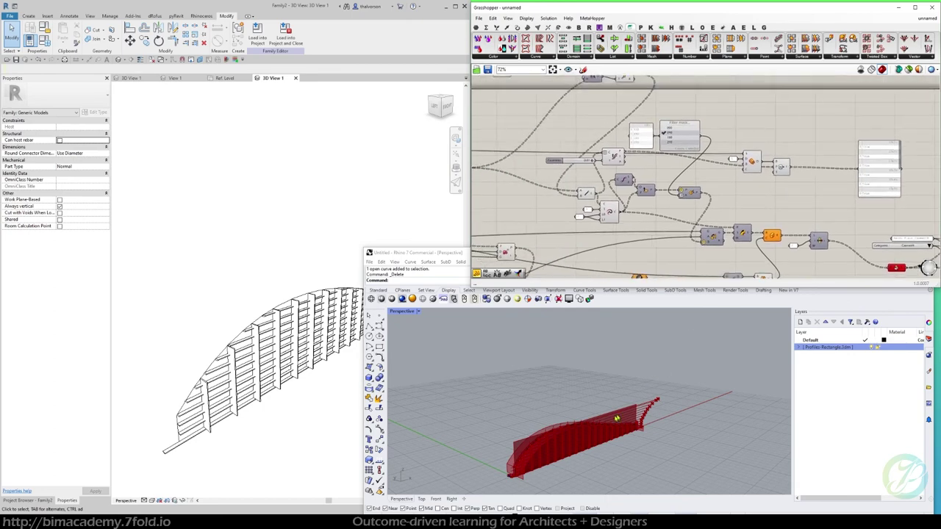
{"action": "left_click_drag", "start_coordinate": [793, 183], "coordinate": [743, 140]}
{"action": "middle_click", "coordinate": [753, 130]}
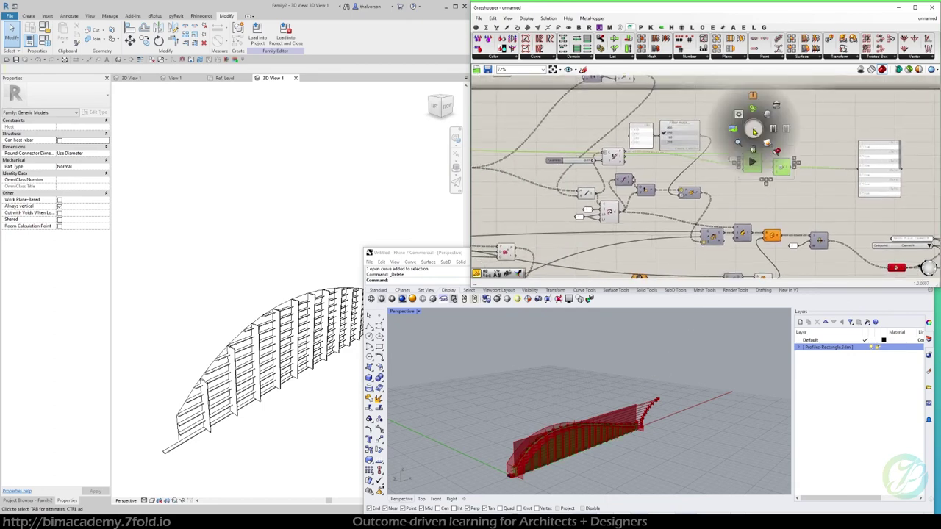
{"action": "left_click", "coordinate": [777, 107]}
{"action": "left_click", "coordinate": [765, 189]}
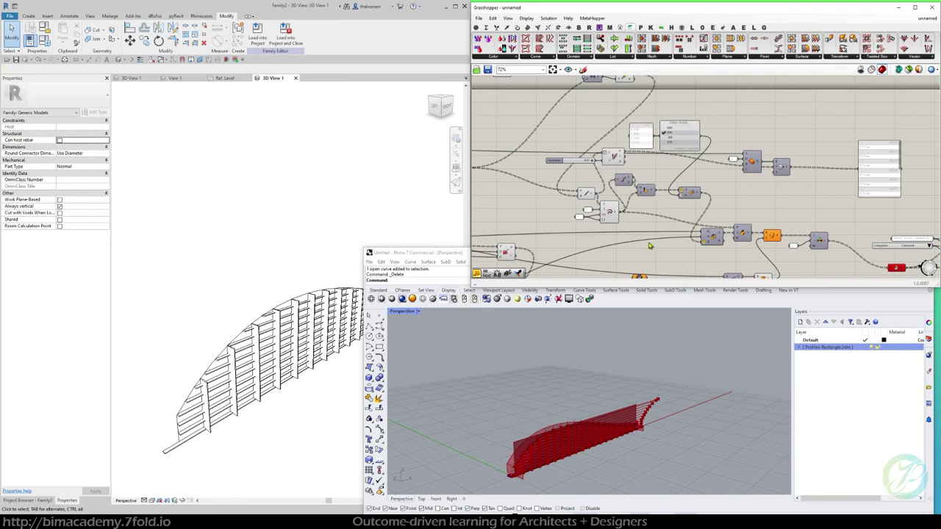
Hide the preview of the upstream component row and of the curve-building group around the filter value list
{"action": "right_click_drag", "start_coordinate": [741, 113], "coordinate": [816, 161]}
{"action": "left_click_drag", "start_coordinate": [787, 97], "coordinate": [524, 155]}
{"action": "middle_click", "coordinate": [536, 171]}
{"action": "left_click", "coordinate": [551, 158]}
{"action": "left_click", "coordinate": [592, 162]}
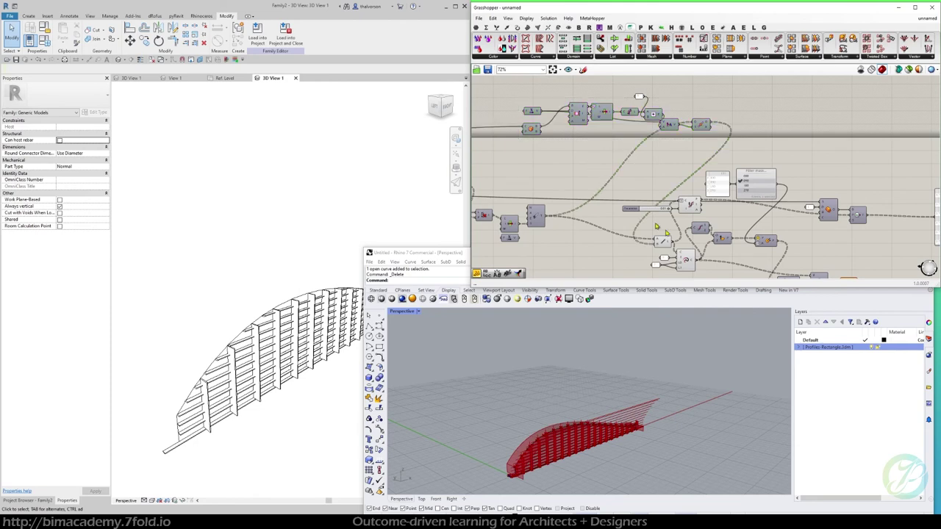
{"action": "left_click_drag", "start_coordinate": [717, 278], "coordinate": [640, 132]}
{"action": "middle_click", "coordinate": [633, 189]}
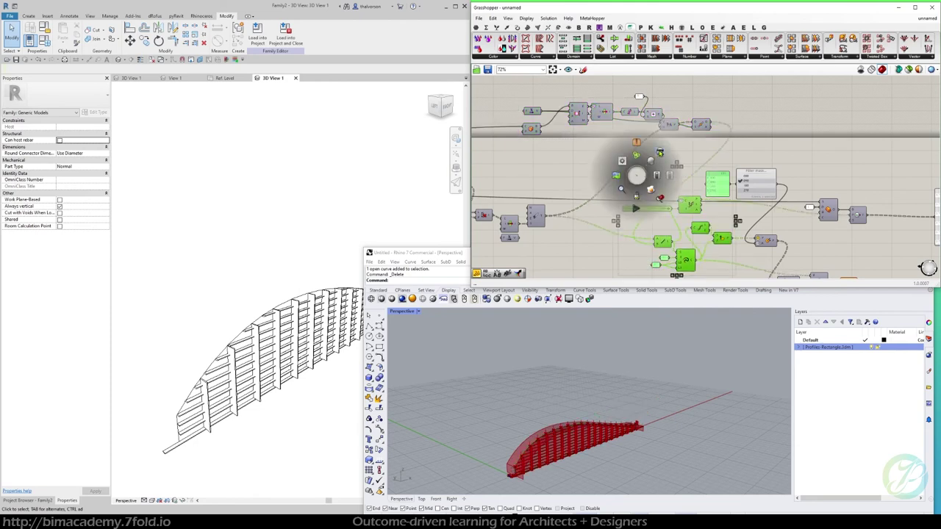
{"action": "left_click", "coordinate": [645, 220]}
Examine the shaded fin up close, highlight the cutter solid, and trace its wires to the split components
{"action": "scroll", "coordinate": [622, 405], "scroll_direction": "up", "scroll_amount": 4}
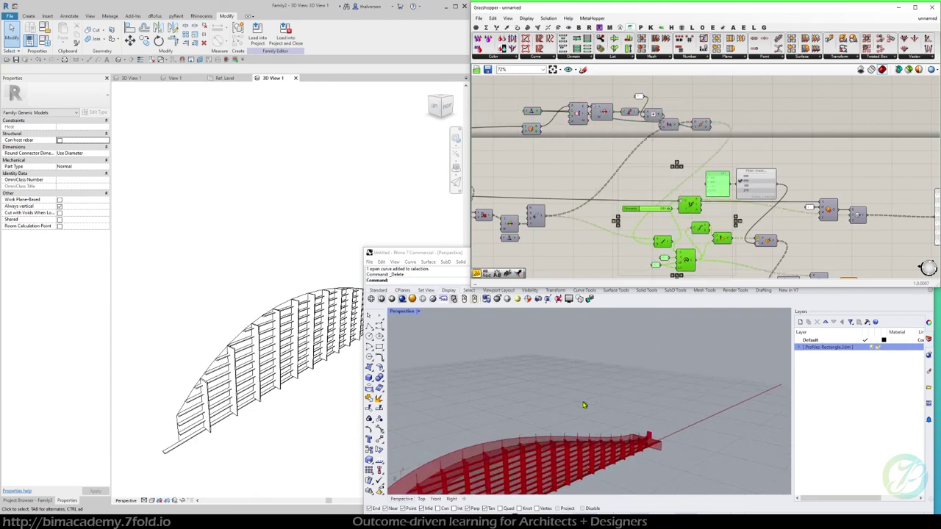
{"action": "right_click_drag", "start_coordinate": [584, 405], "coordinate": [639, 391]}
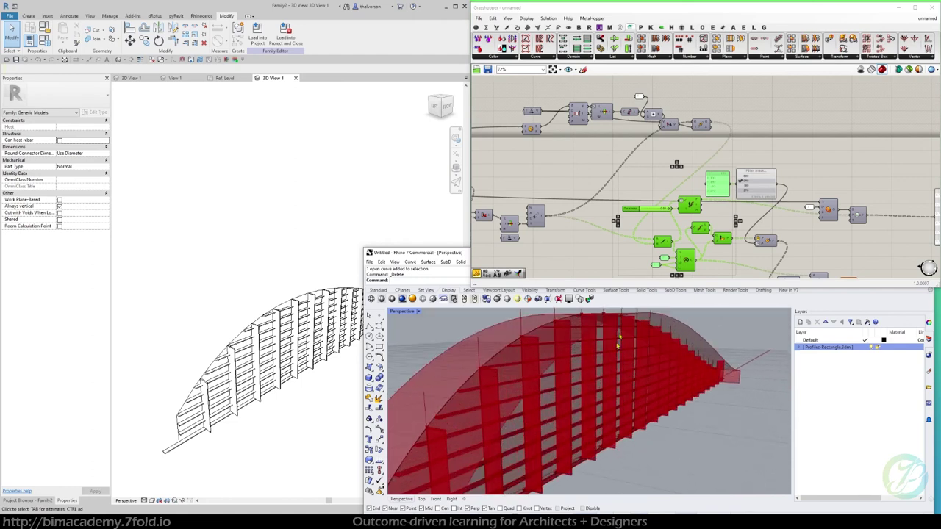
{"action": "scroll", "coordinate": [582, 247], "scroll_direction": "down", "scroll_amount": 3}
{"action": "left_click", "coordinate": [724, 183]}
{"action": "scroll", "coordinate": [744, 265], "scroll_direction": "up", "scroll_amount": 4}
{"action": "right_click_drag", "start_coordinate": [744, 262], "coordinate": [730, 157]}
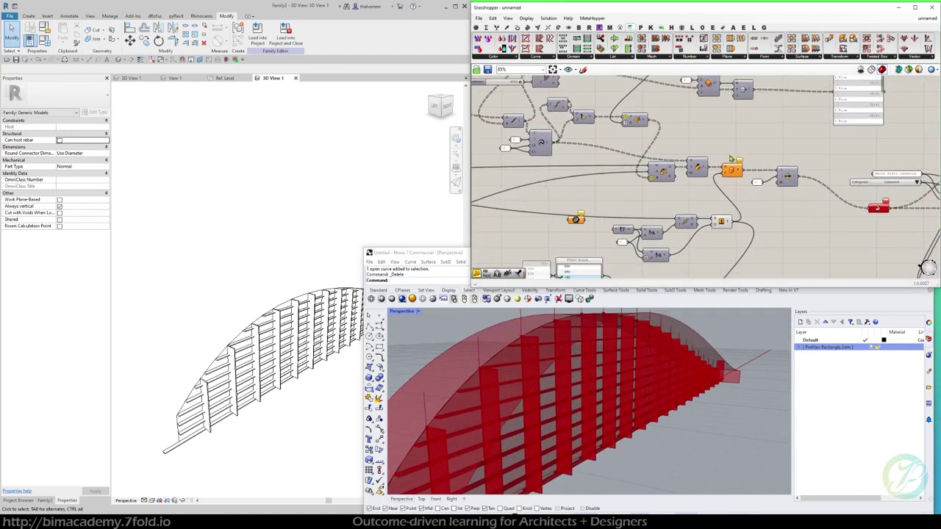
{"action": "scroll", "coordinate": [731, 158], "scroll_direction": "down", "scroll_amount": 2}
{"action": "left_click", "coordinate": [723, 211]}
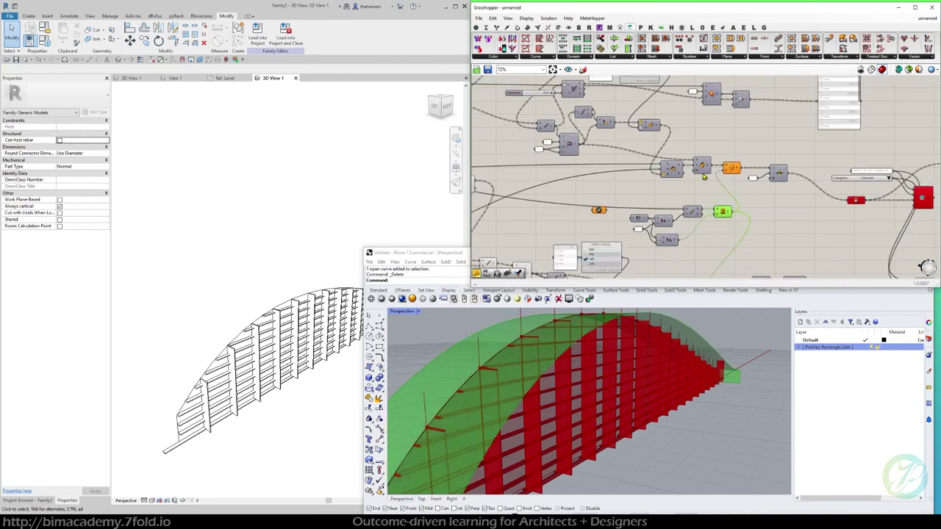
{"action": "scroll", "coordinate": [668, 202], "scroll_direction": "down", "scroll_amount": 1}
{"action": "right_click_drag", "start_coordinate": [669, 252], "coordinate": [642, 195]}
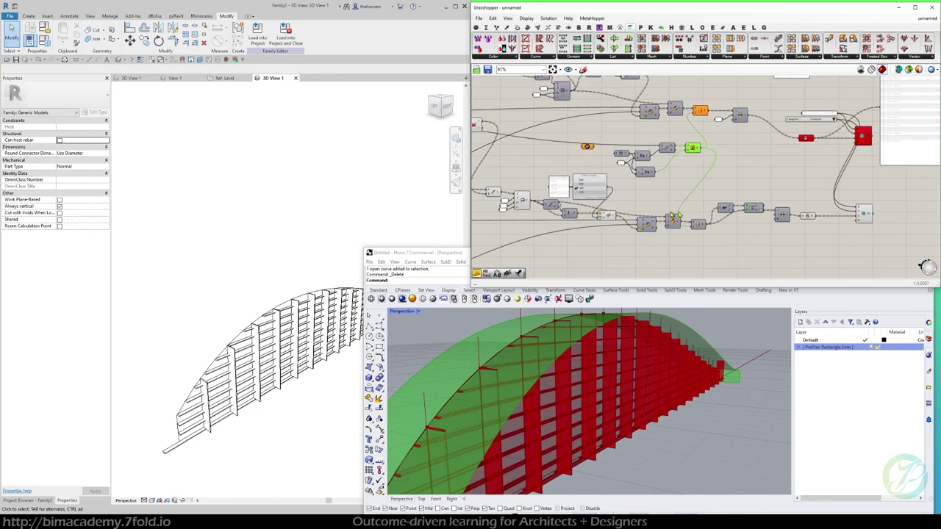
Highlight the lower output component and hide the preview of the fin geometry component feeding it
{"action": "left_click", "coordinate": [864, 214]}
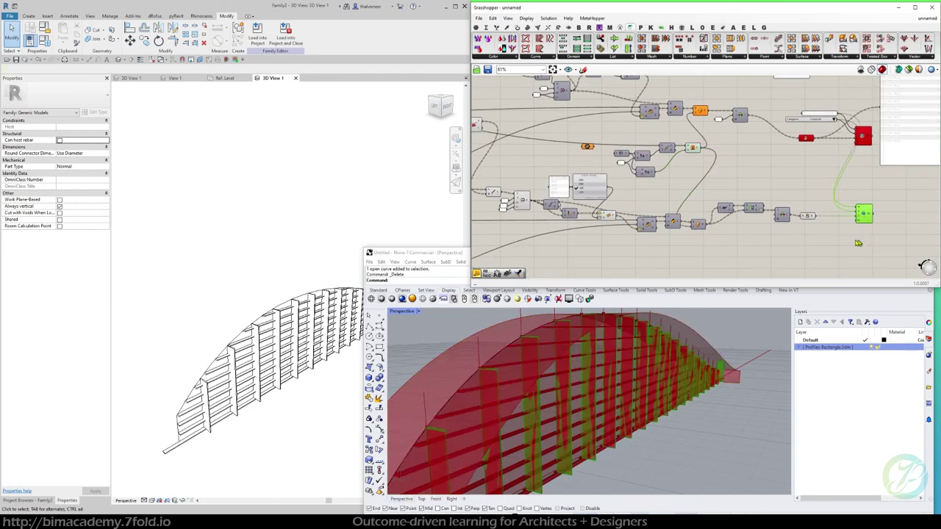
{"action": "middle_click", "coordinate": [805, 205]}
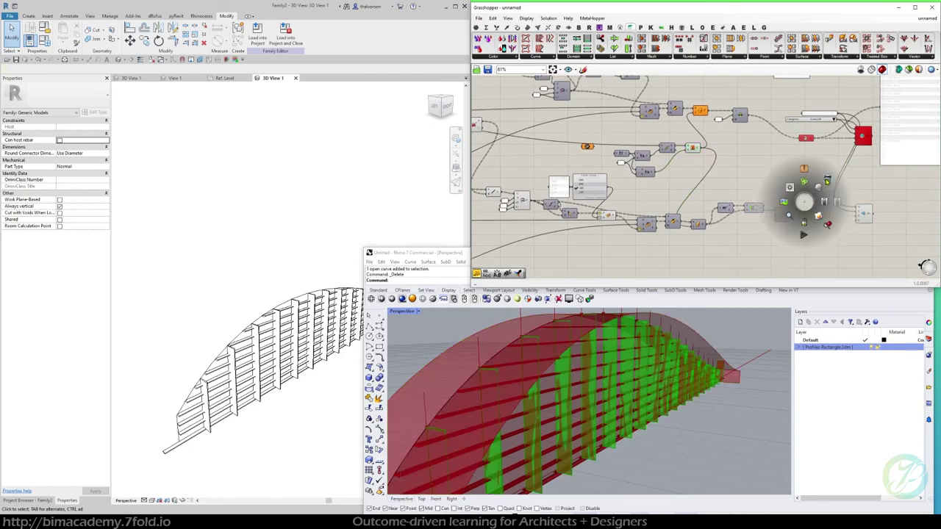
{"action": "left_click", "coordinate": [825, 184]}
Hide the preview of the component group around the filter value list and of the upstream component wired into it
{"action": "right_click_drag", "start_coordinate": [582, 238], "coordinate": [715, 250]}
{"action": "left_click_drag", "start_coordinate": [720, 250], "coordinate": [589, 197]}
{"action": "middle_click", "coordinate": [603, 180]}
{"action": "left_click", "coordinate": [623, 158]}
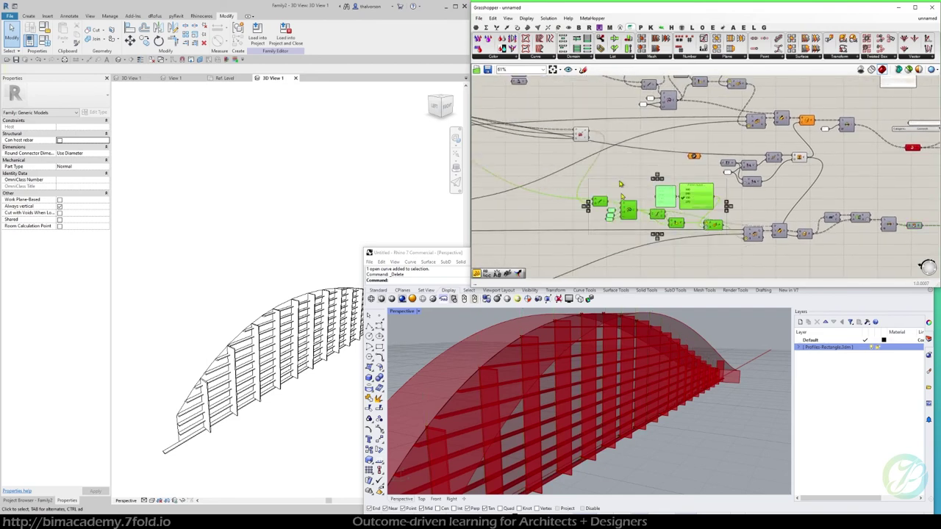
{"action": "left_click", "coordinate": [614, 161]}
{"action": "middle_click", "coordinate": [571, 166]}
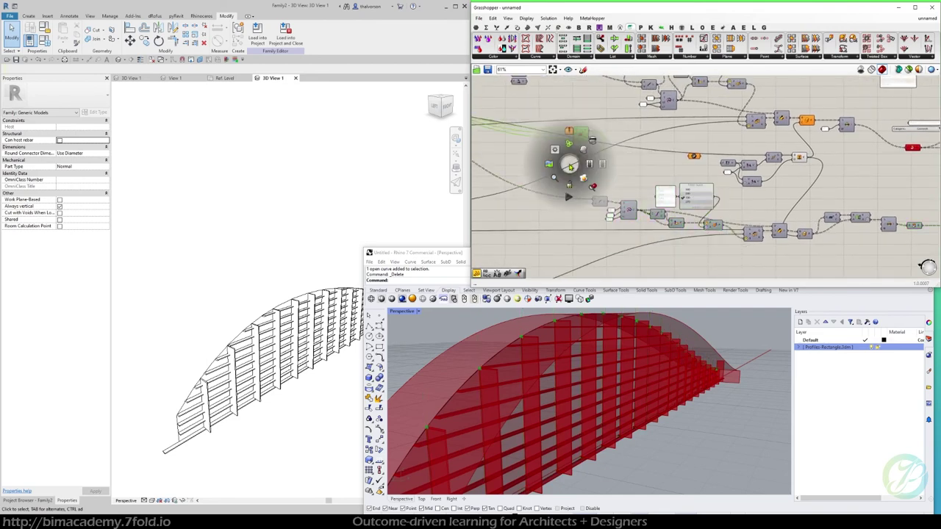
{"action": "left_click", "coordinate": [698, 260]}
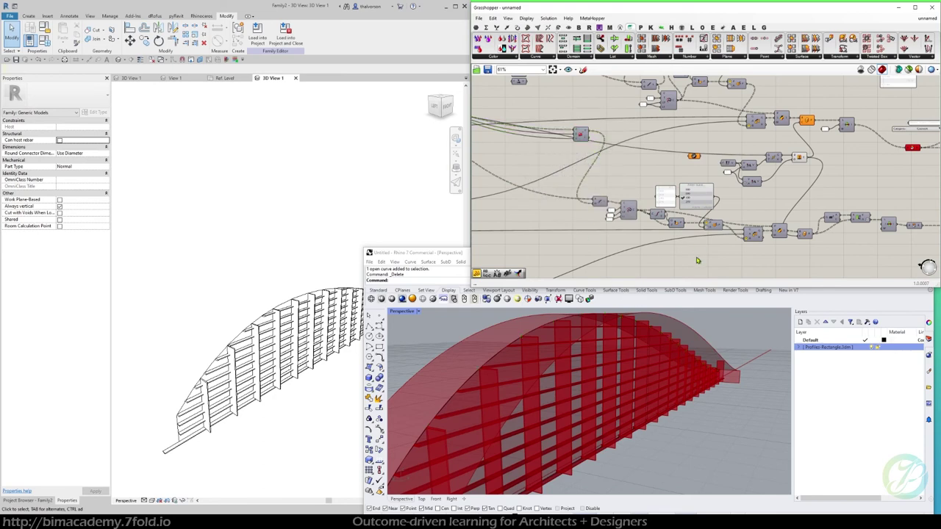
Duplicate the cutter's Extrude component below the original and connect the first amplitude vector to the copy's direction input
{"action": "scroll", "coordinate": [698, 261], "scroll_direction": "down", "scroll_amount": 2}
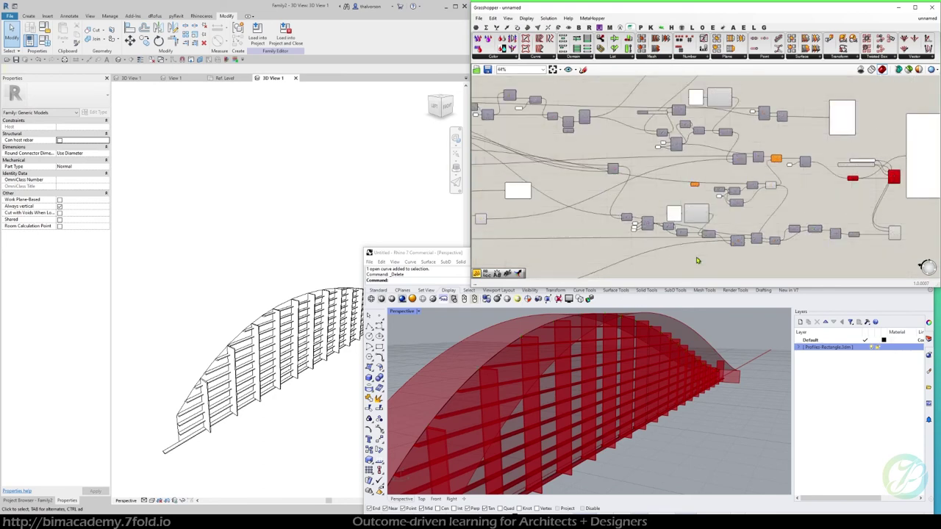
{"action": "scroll", "coordinate": [698, 261], "scroll_direction": "up", "scroll_amount": 3}
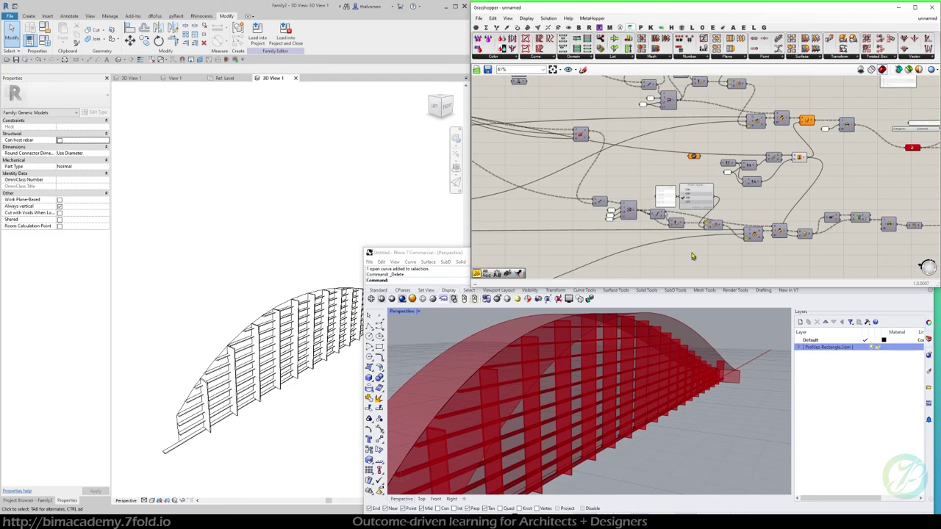
{"action": "scroll", "coordinate": [691, 225], "scroll_direction": "down", "scroll_amount": 2}
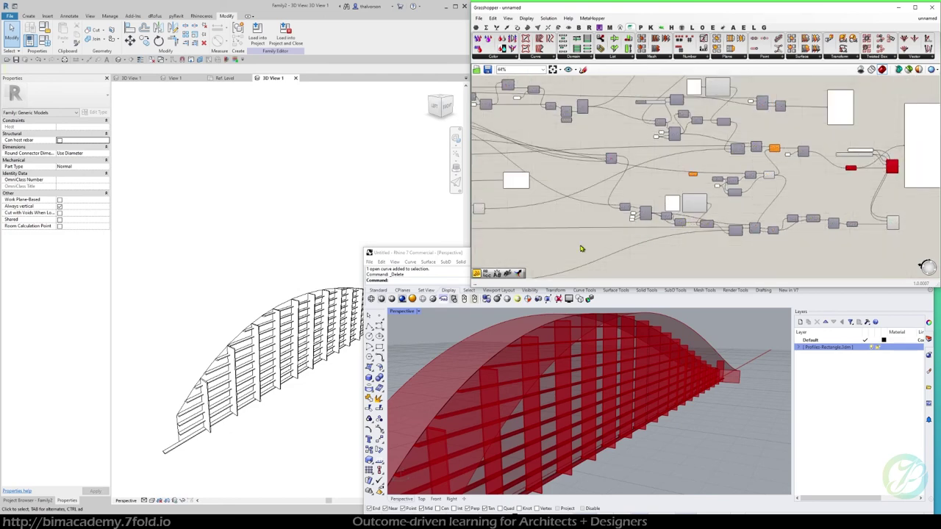
{"action": "scroll", "coordinate": [591, 218], "scroll_direction": "up", "scroll_amount": 3}
{"action": "left_click", "coordinate": [865, 193]}
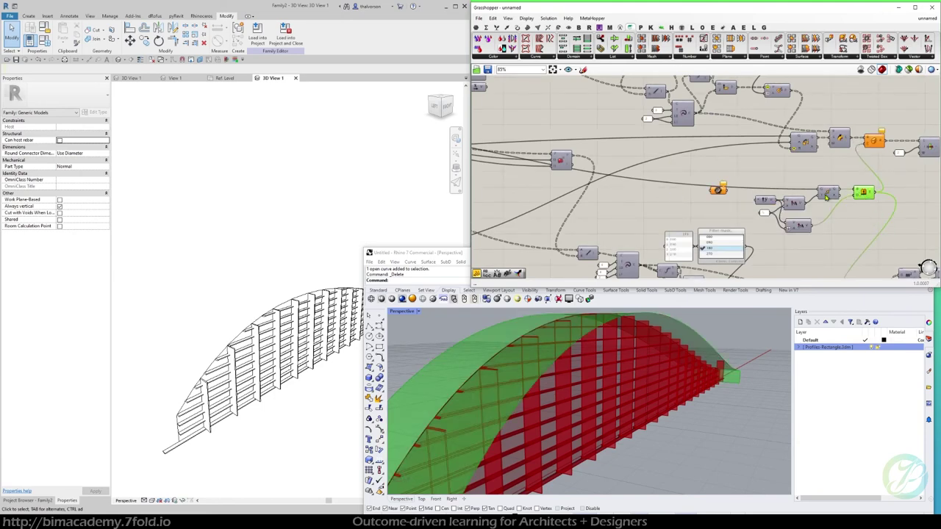
{"action": "right_click_drag", "start_coordinate": [865, 195], "coordinate": [764, 180]}
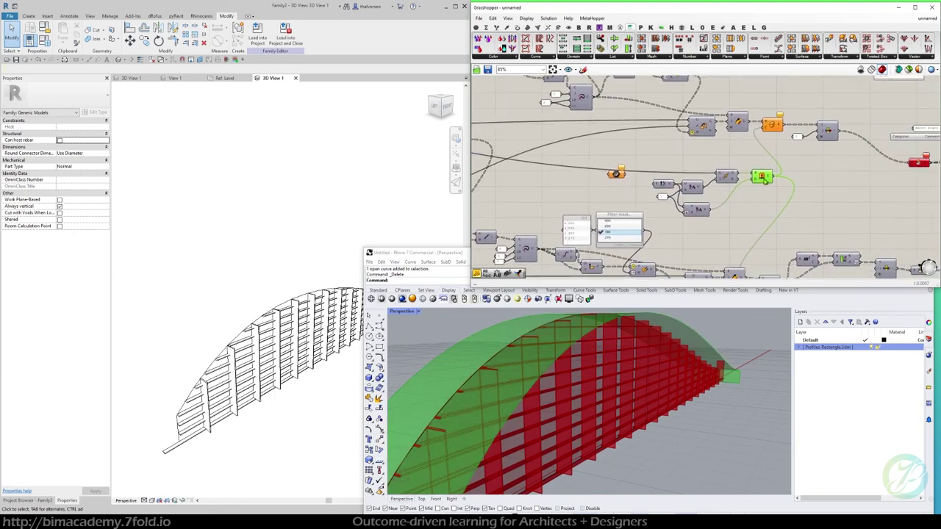
{"action": "scroll", "coordinate": [764, 179], "scroll_direction": "up", "scroll_amount": 2}
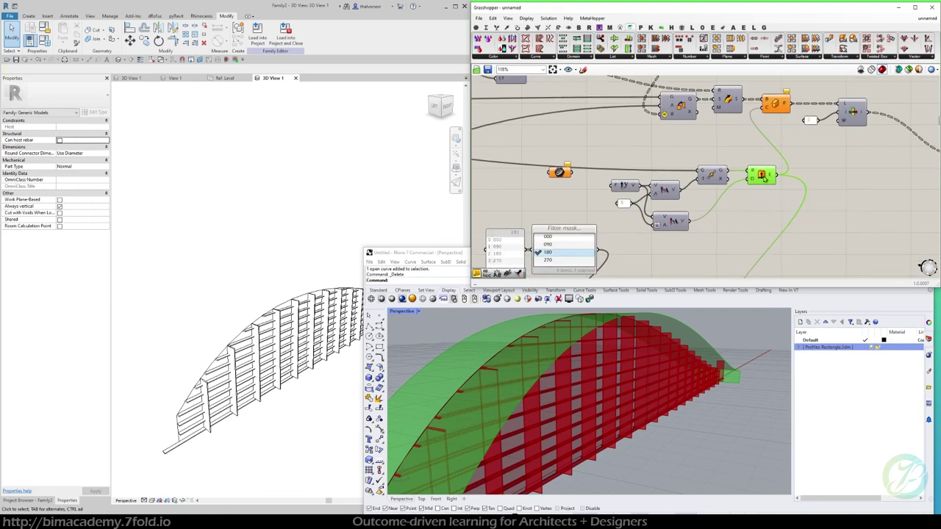
{"action": "left_click_drag", "start_coordinate": [765, 178], "coordinate": [781, 218], "text": "alt"}
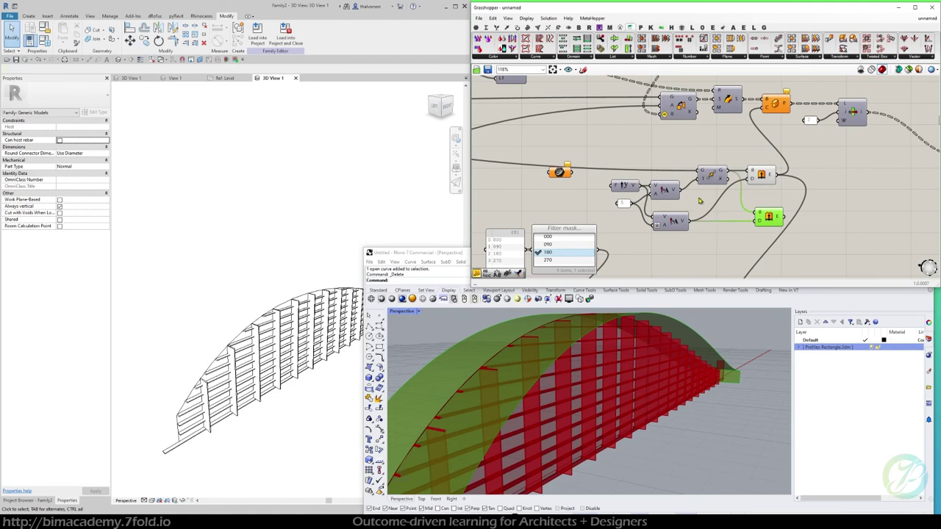
{"action": "left_click_drag", "start_coordinate": [686, 195], "coordinate": [757, 225]}
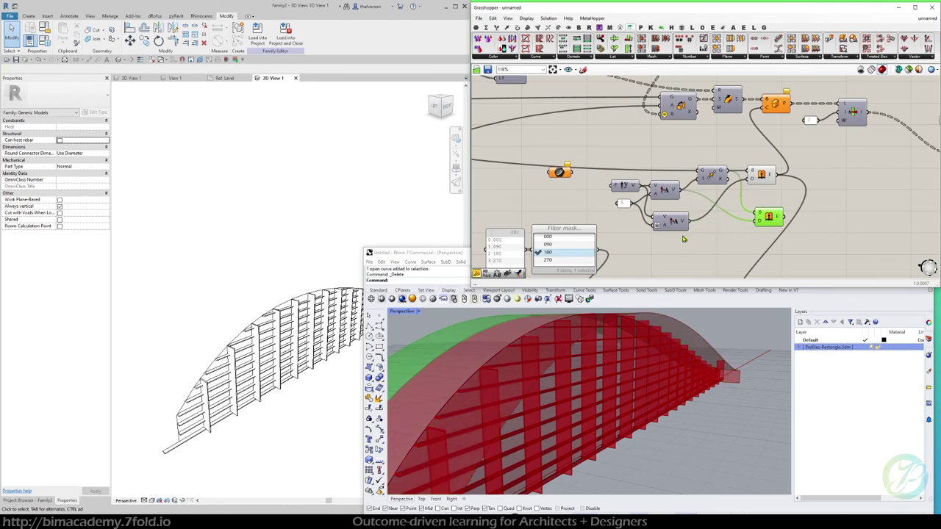
Duplicate the second Amplitude component and the number panel below the originals, and set the new panel to 2
{"action": "left_click_drag", "start_coordinate": [671, 225], "coordinate": [681, 250], "text": "alt"}
{"action": "left_click_drag", "start_coordinate": [624, 205], "coordinate": [628, 246], "text": "alt"}
{"action": "double_click", "coordinate": [626, 246]}
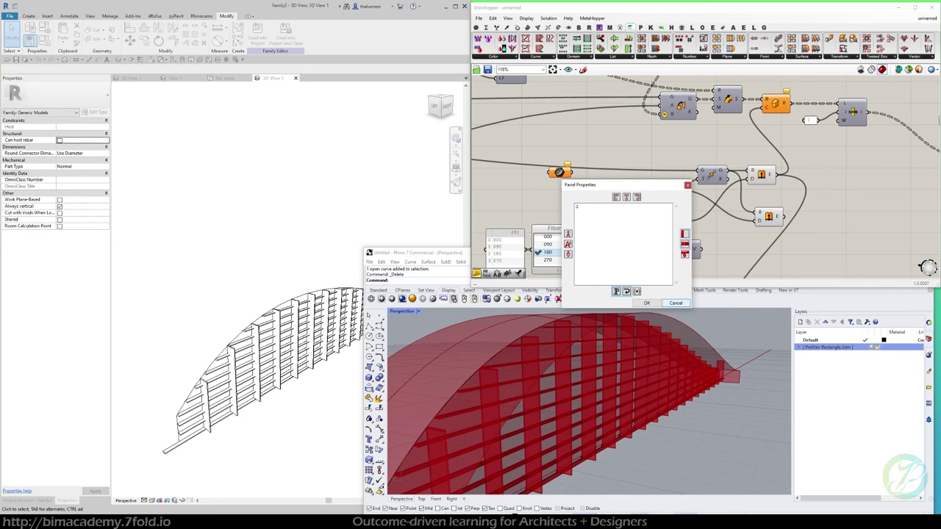
{"action": "left_click", "coordinate": [647, 303]}
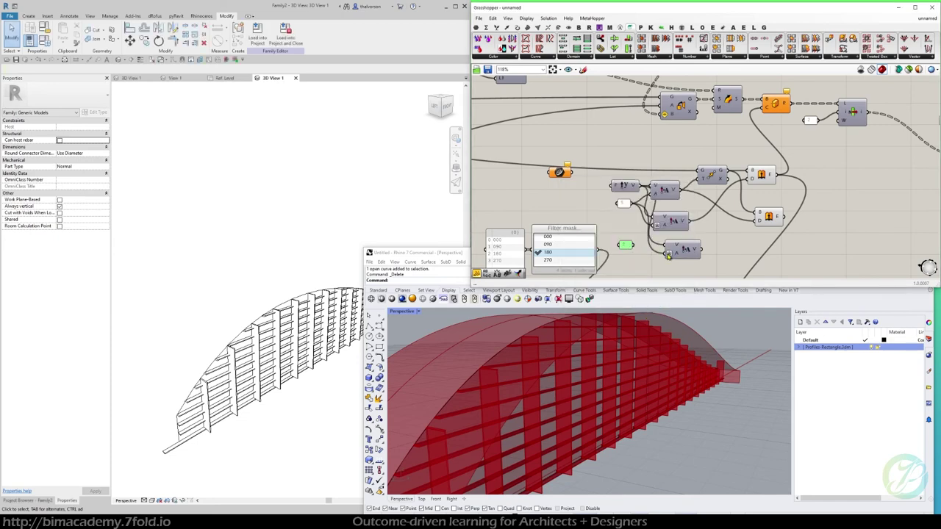
Clear the expression on the copied Amplitude's input, feed it from the 2 panel, and wire its vector into the copied Extrude's direction
{"action": "right_click", "coordinate": [668, 255]}
{"action": "mouse_move", "coordinate": [732, 326]}
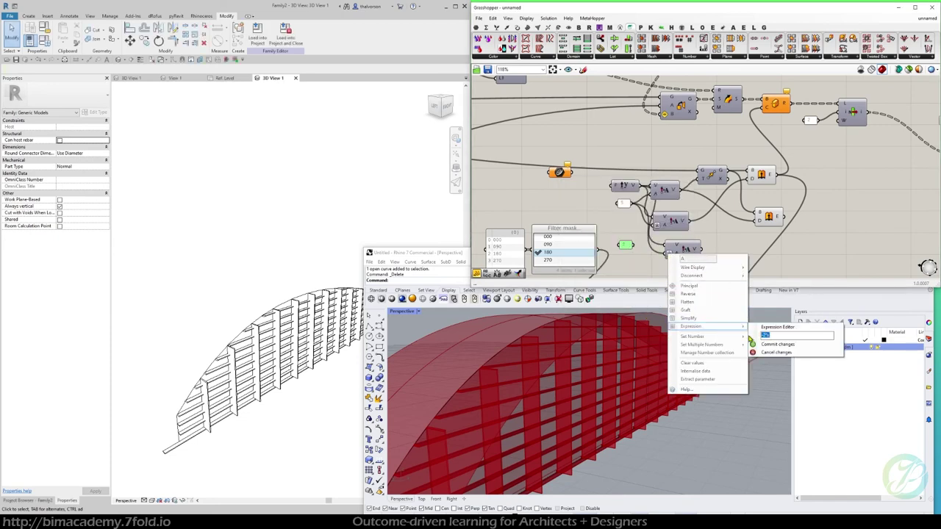
{"action": "left_click", "coordinate": [765, 345]}
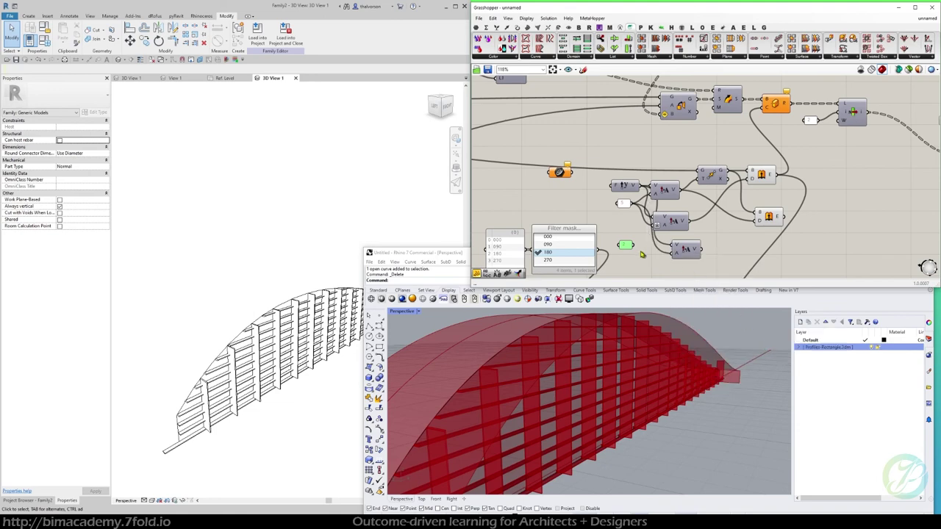
{"action": "left_click_drag", "start_coordinate": [632, 247], "coordinate": [755, 234]}
Hide the preview of the original Extrude component and move the copied Extrude beside the new Amplitude component
{"action": "left_click", "coordinate": [756, 182]}
{"action": "middle_click", "coordinate": [757, 211]}
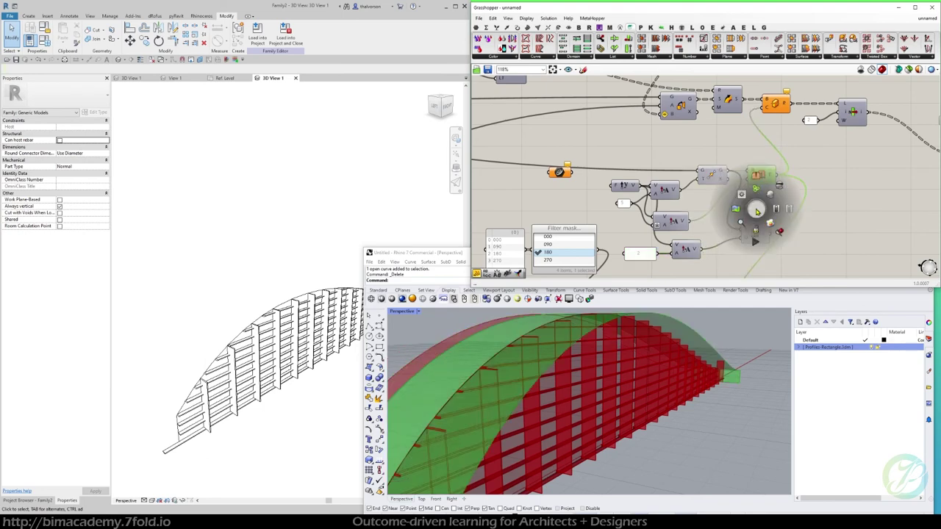
{"action": "left_click", "coordinate": [778, 192]}
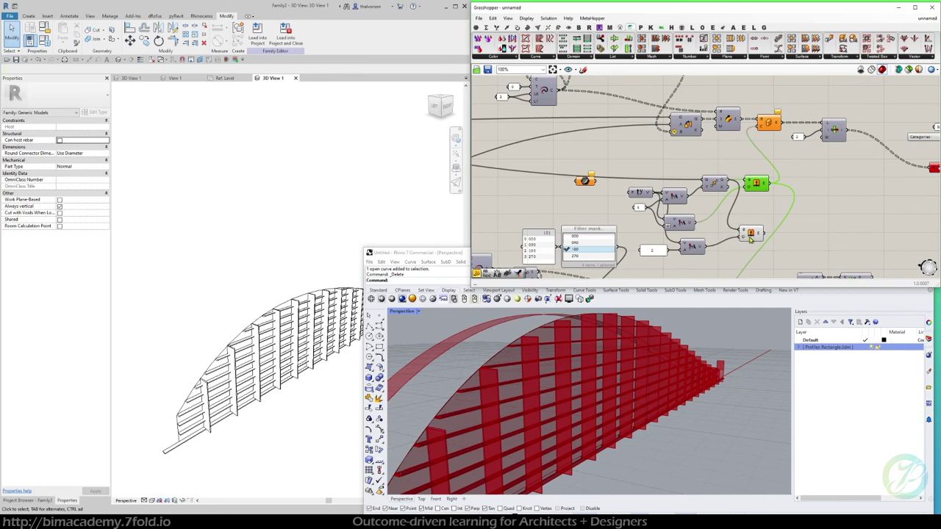
{"action": "left_click_drag", "start_coordinate": [751, 235], "coordinate": [745, 244]}
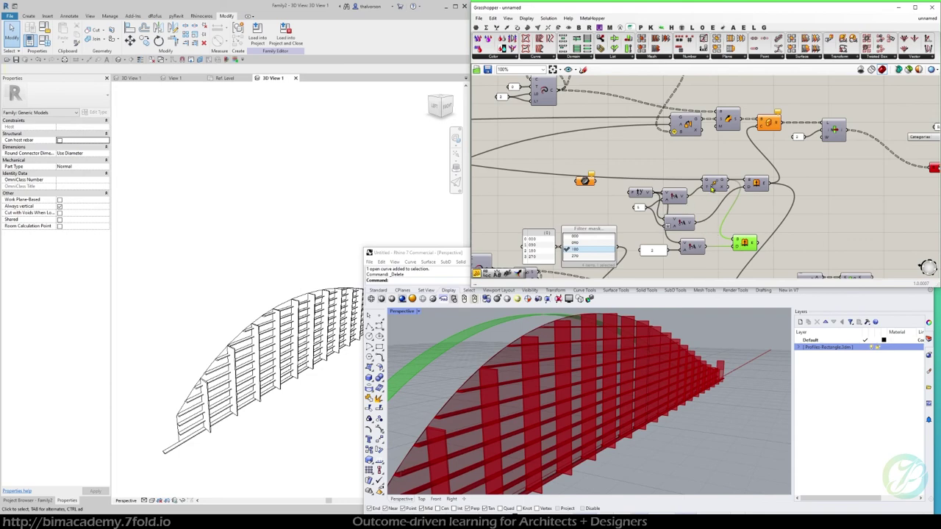
Insert a relay in the profile curve wire, connect it to the copied Extrude's base input, and make room beside that Extrude
{"action": "left_click_drag", "start_coordinate": [711, 188], "coordinate": [707, 187]}
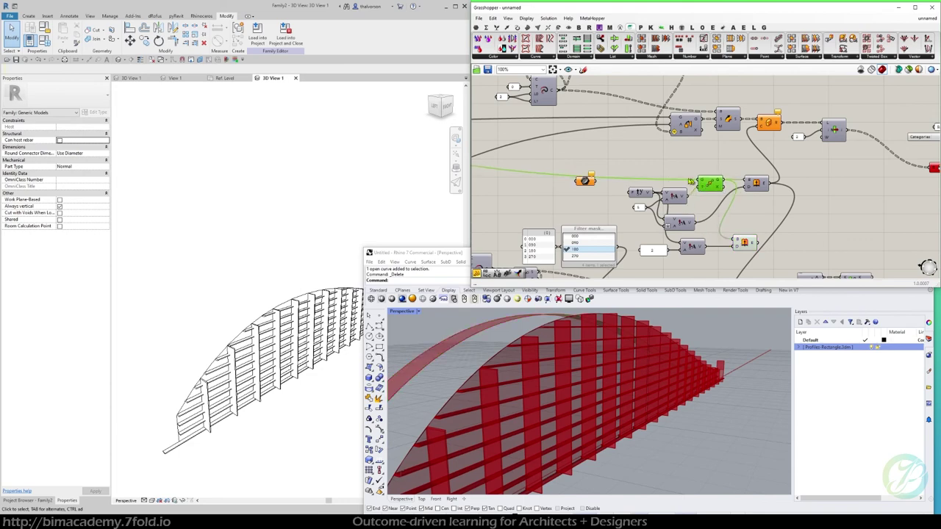
{"action": "left_click", "coordinate": [670, 184]}
{"action": "double_click", "coordinate": [651, 172]}
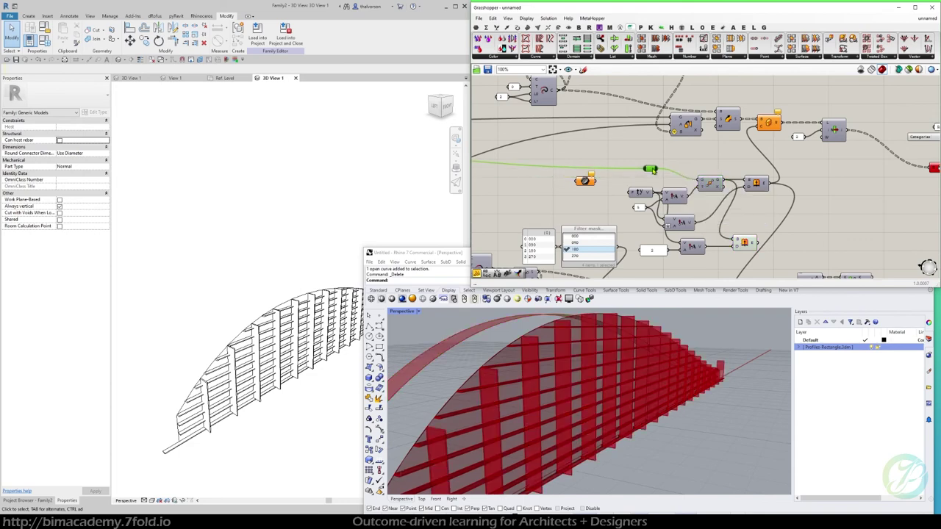
{"action": "left_click", "coordinate": [748, 245]}
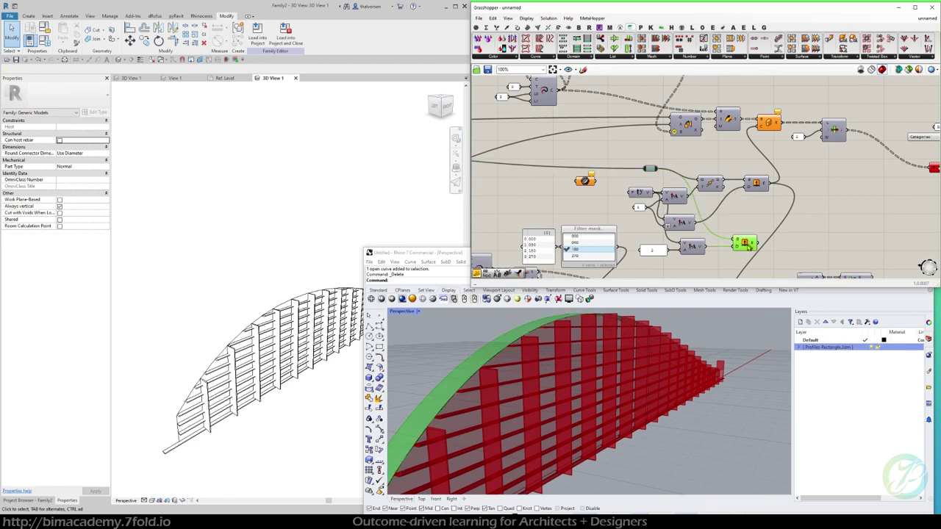
{"action": "scroll", "coordinate": [734, 254], "scroll_direction": "up", "scroll_amount": 2}
{"action": "left_click_drag", "start_coordinate": [738, 248], "coordinate": [765, 246]}
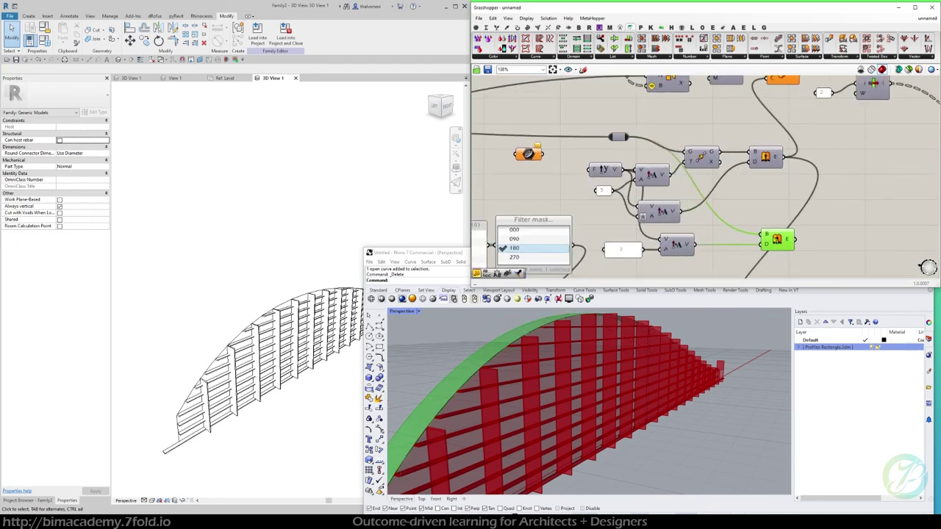
Add a Reverse component between the new Amplitude and the copied Extrude so the extrusion direction is flipped
{"action": "double_click", "coordinate": [750, 220]}
{"action": "type", "text": "rev"}
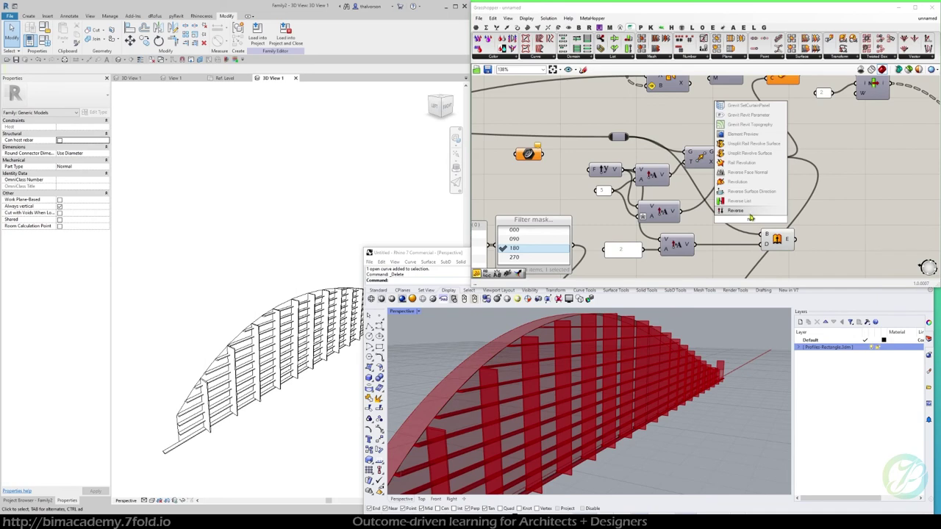
{"action": "key", "text": "Return"}
{"action": "left_click_drag", "start_coordinate": [696, 245], "coordinate": [792, 241]}
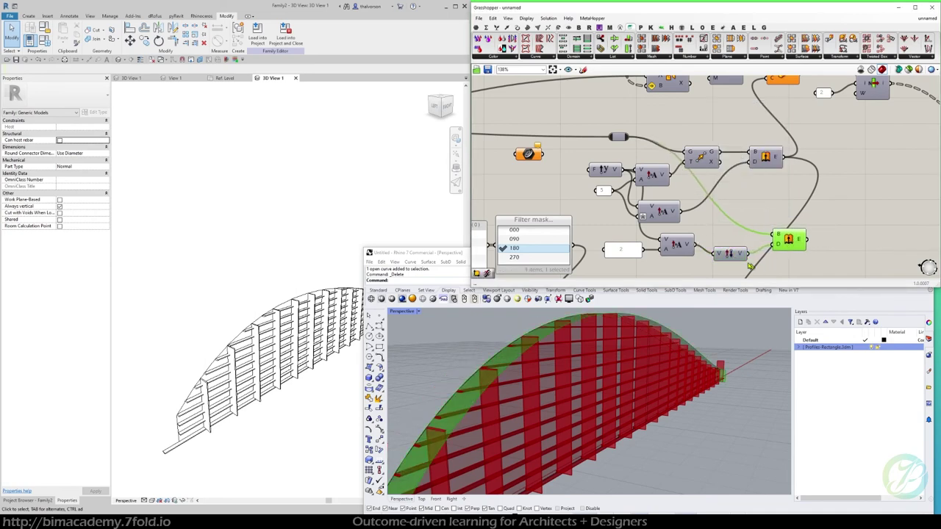
{"action": "left_click_drag", "start_coordinate": [737, 256], "coordinate": [735, 246]}
Add an Offset Surface component to the canvas and place it in the open area beyond the copied Extrude
{"action": "scroll", "coordinate": [737, 246], "scroll_direction": "down", "scroll_amount": 2}
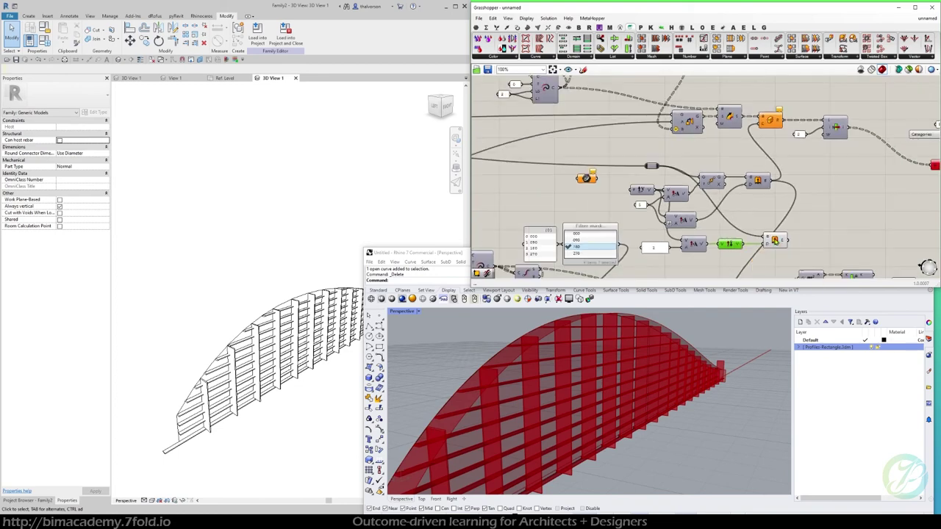
{"action": "scroll", "coordinate": [815, 216], "scroll_direction": "down", "scroll_amount": 2}
{"action": "right_click_drag", "start_coordinate": [815, 216], "coordinate": [721, 189]}
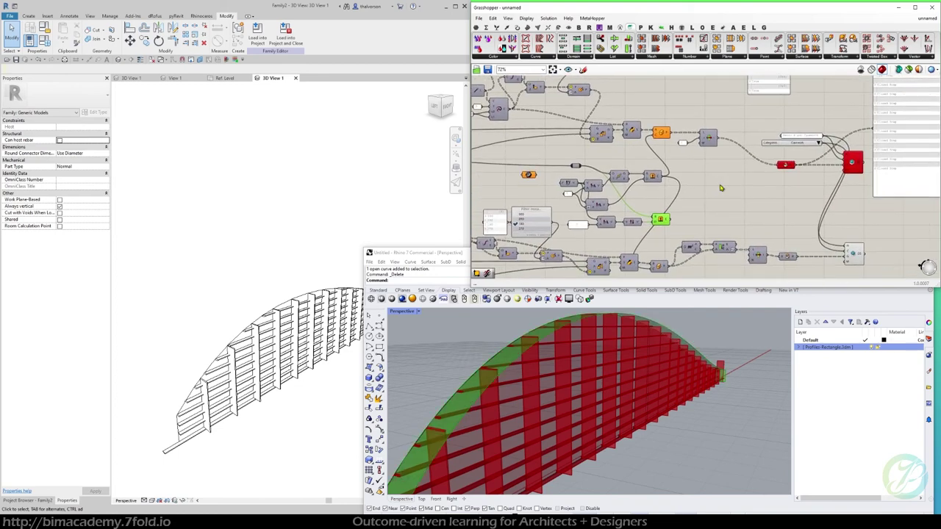
{"action": "double_click", "coordinate": [719, 200]}
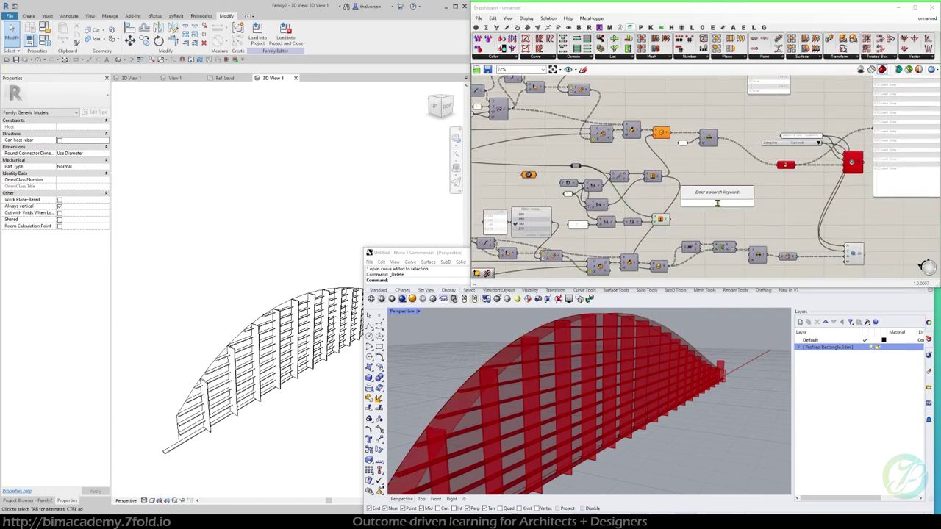
{"action": "type", "text": "off"}
{"action": "key", "text": "Up"}
{"action": "key", "text": "Up"}
{"action": "key", "text": "Up"}
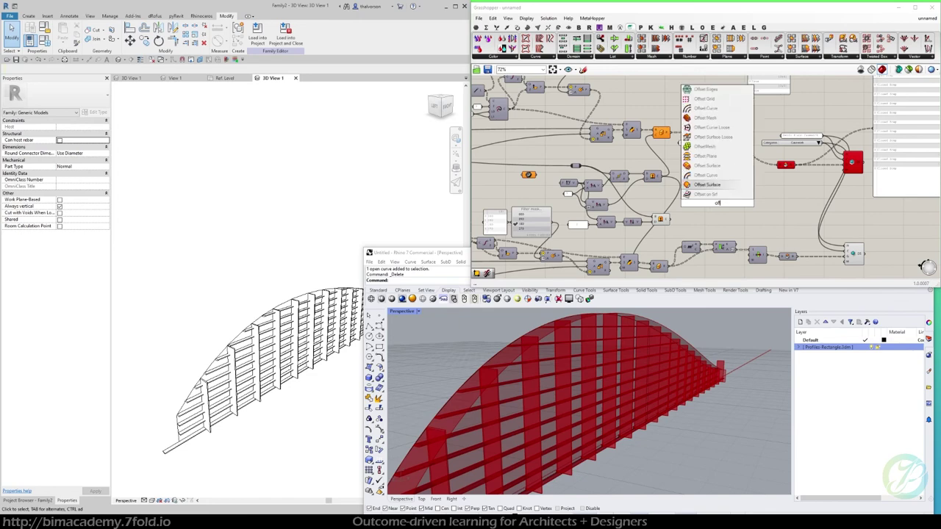
{"action": "key", "text": "Return"}
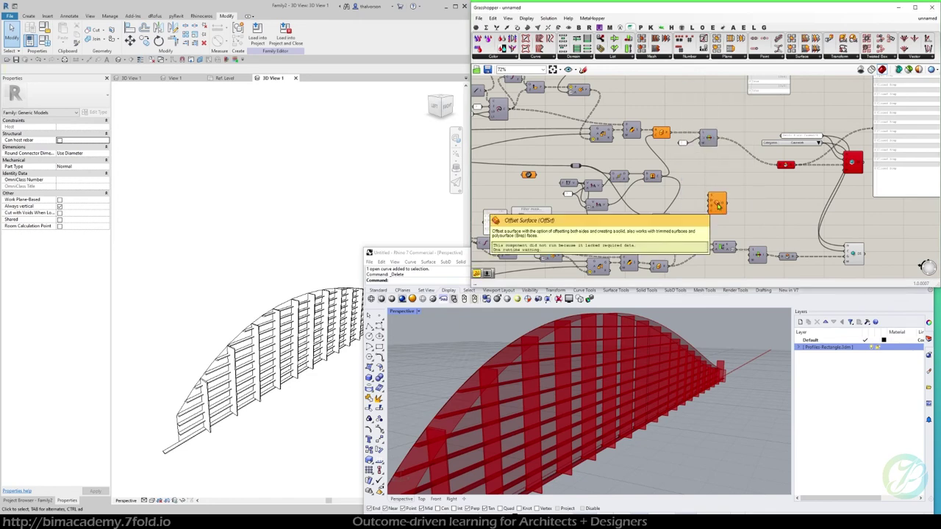
{"action": "scroll", "coordinate": [717, 206], "scroll_direction": "up", "scroll_amount": 2}
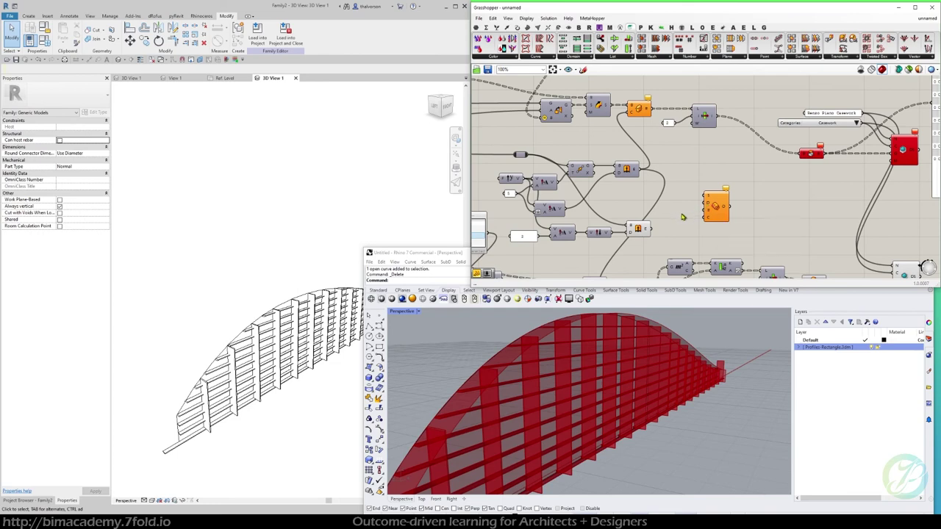
{"action": "double_click", "coordinate": [678, 212]}
{"action": "left_click_drag", "start_coordinate": [723, 211], "coordinate": [785, 218]}
{"action": "scroll", "coordinate": [726, 204], "scroll_direction": "down", "scroll_amount": 3}
{"action": "scroll", "coordinate": [744, 216], "scroll_direction": "up", "scroll_amount": 3}
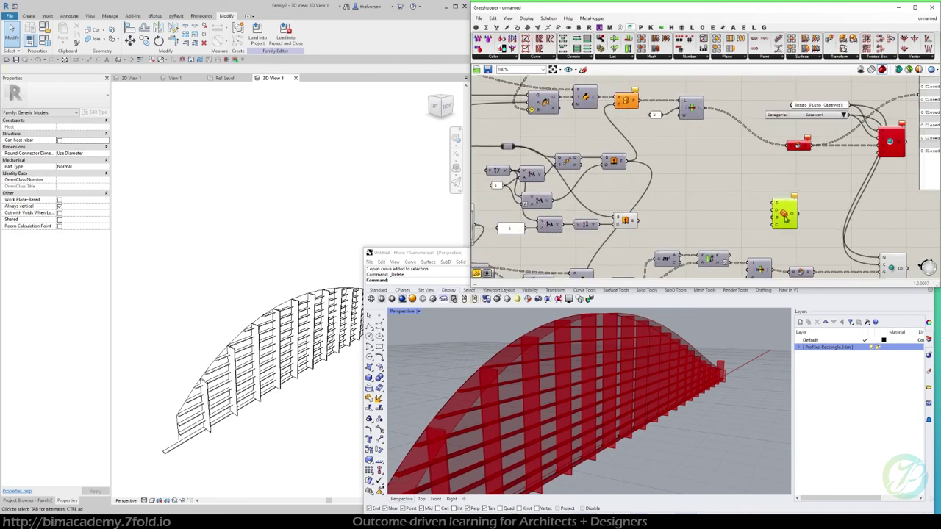
Add a panel containing the value 1 in the open area before the Offset Surface component
{"action": "double_click", "coordinate": [689, 203]}
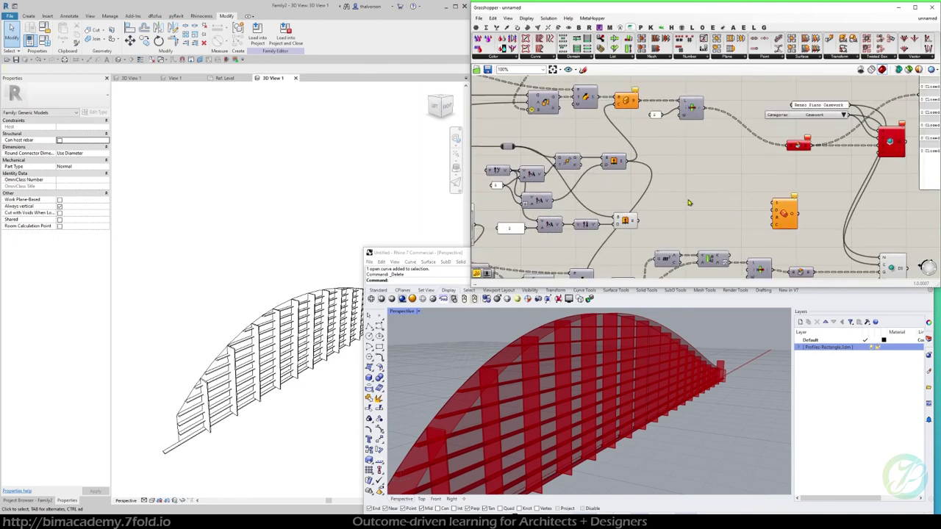
{"action": "left_click", "coordinate": [754, 185]}
{"action": "double_click", "coordinate": [686, 190]}
{"action": "type", "text": "\""}
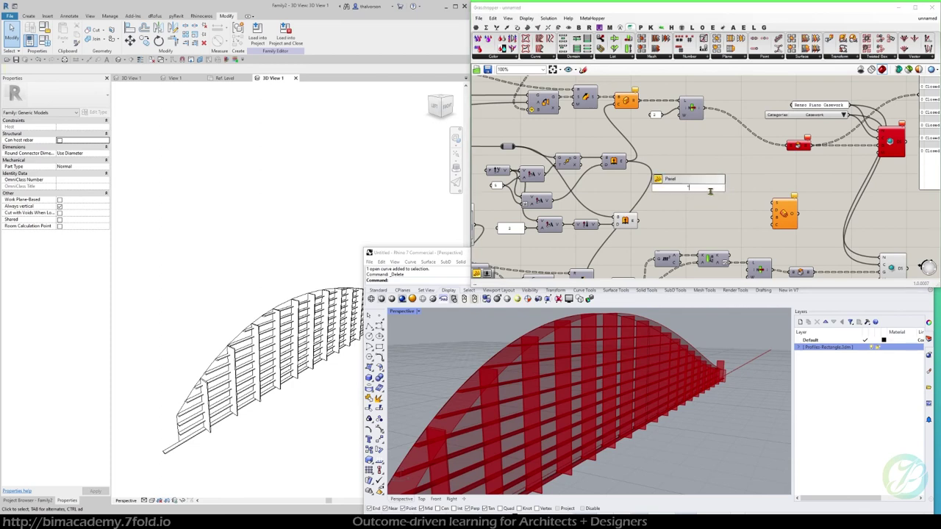
{"action": "type", "text": "1"}
{"action": "key", "text": "Return"}
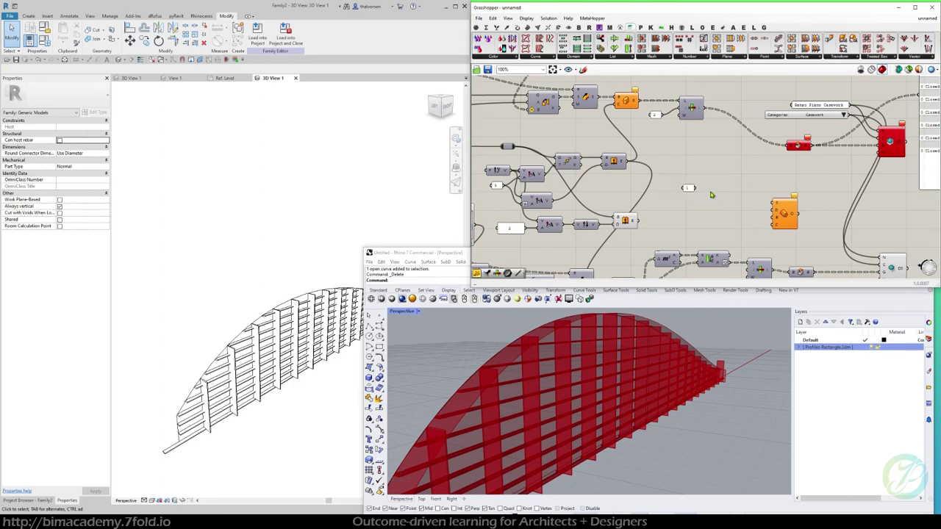
Add a Concatenate component beside the new panel and connect the panel's value 1 to input A
{"action": "scroll", "coordinate": [710, 194], "scroll_direction": "up", "scroll_amount": 2}
{"action": "double_click", "coordinate": [714, 193]}
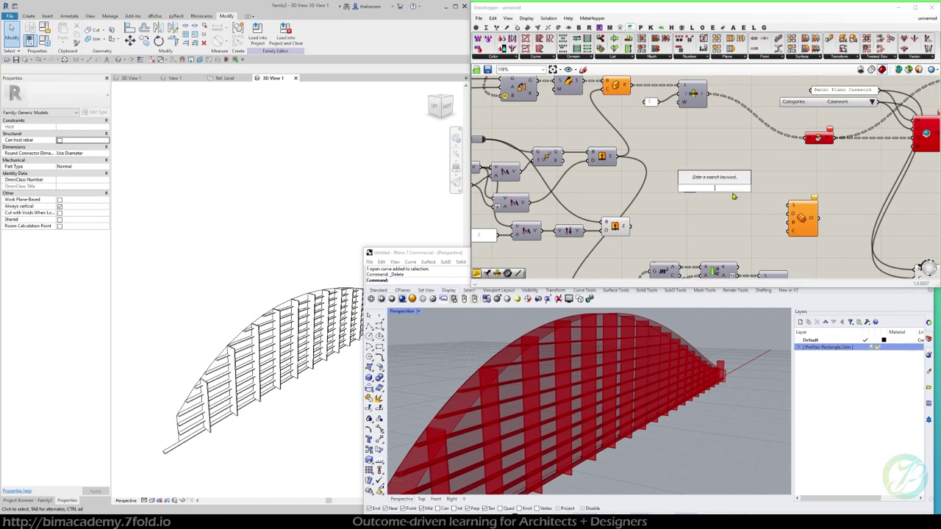
{"action": "type", "text": "&"}
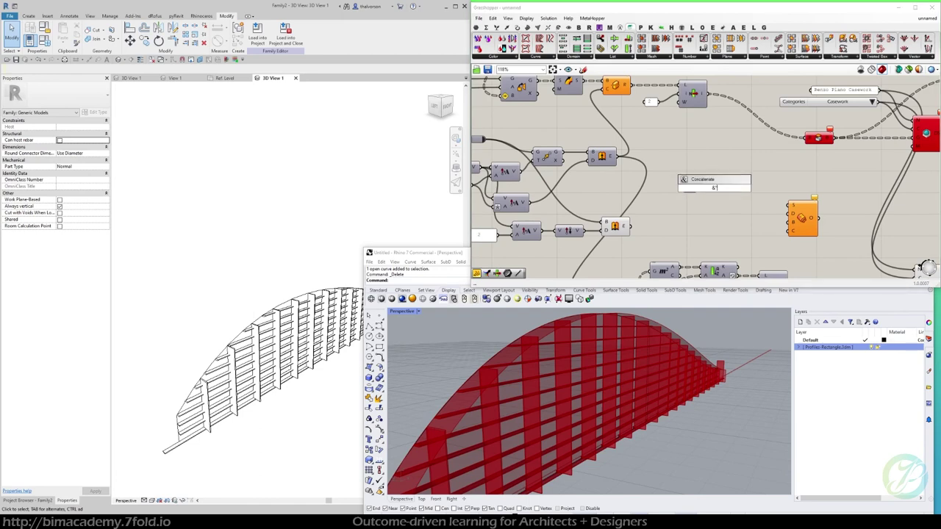
{"action": "key", "text": "Return"}
{"action": "scroll", "coordinate": [715, 193], "scroll_direction": "up", "scroll_amount": 3}
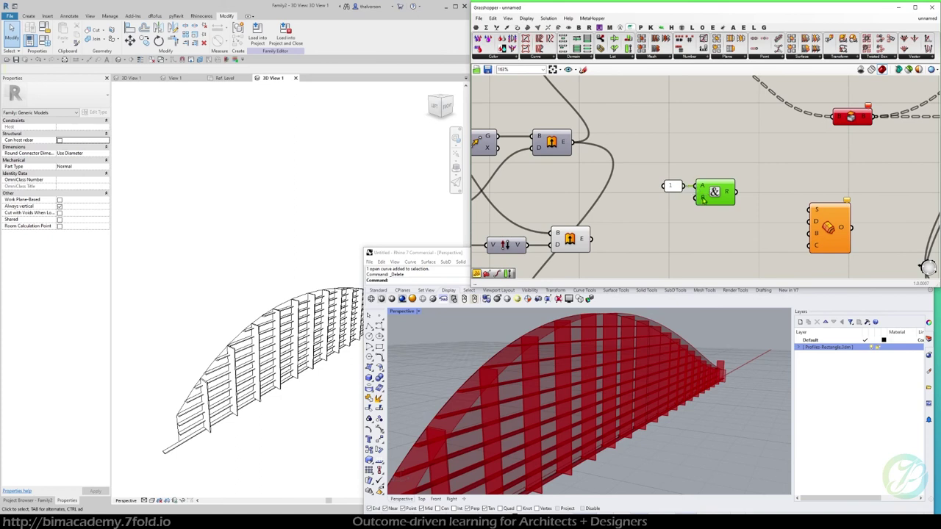
Add a small panel containing an inch mark (") below the value panel and align it with the Concatenate component's input B
{"action": "double_click", "coordinate": [681, 205]}
{"action": "type", "text": "\""}
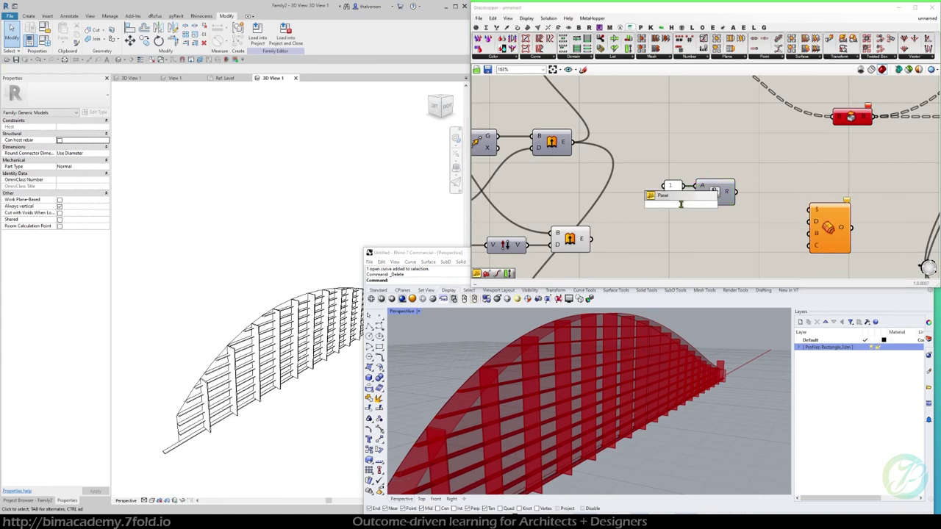
{"action": "key", "text": "Return"}
{"action": "double_click", "coordinate": [681, 205]}
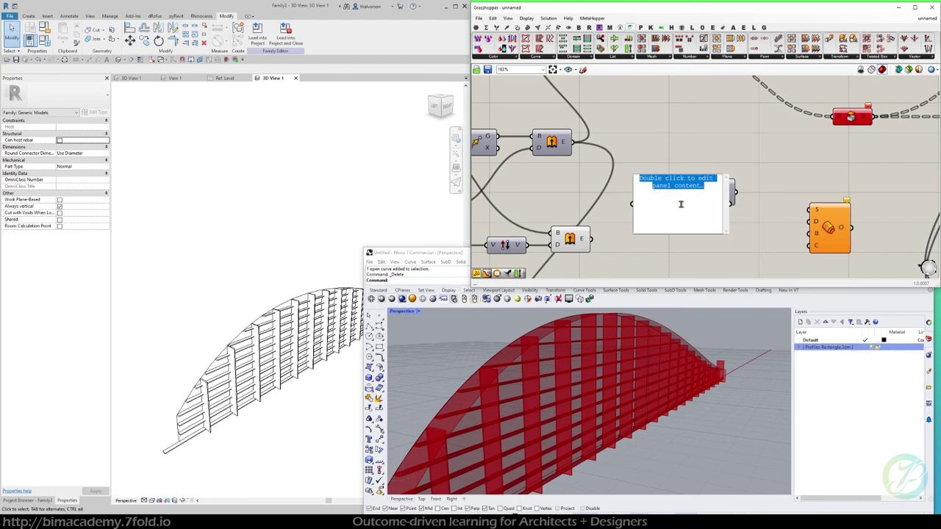
{"action": "left_click", "coordinate": [707, 149]}
{"action": "left_click_drag", "start_coordinate": [728, 232], "coordinate": [698, 199]}
{"action": "left_click_drag", "start_coordinate": [719, 203], "coordinate": [714, 202]}
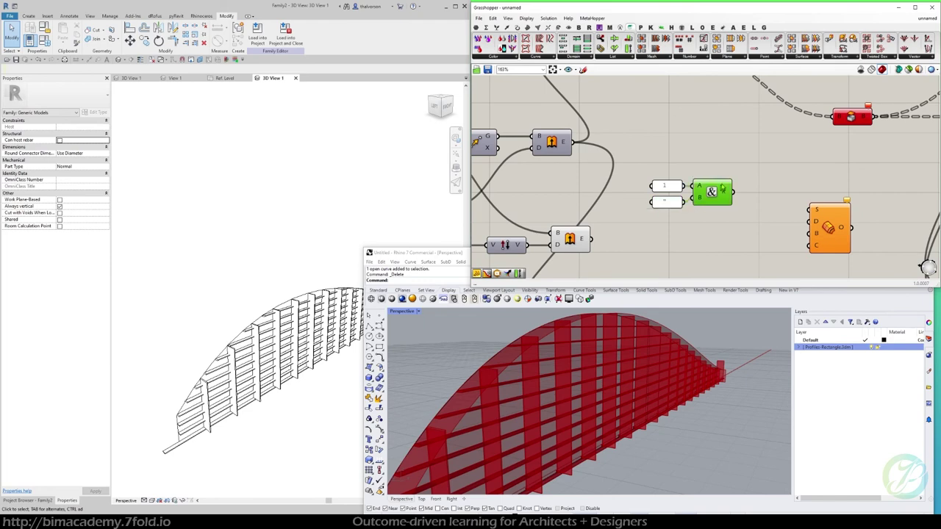
Add a Convert To Document Units component after Concatenate and feed it the joined inch string
{"action": "scroll", "coordinate": [726, 181], "scroll_direction": "down", "scroll_amount": 2}
{"action": "right_click_drag", "start_coordinate": [717, 173], "coordinate": [624, 166]}
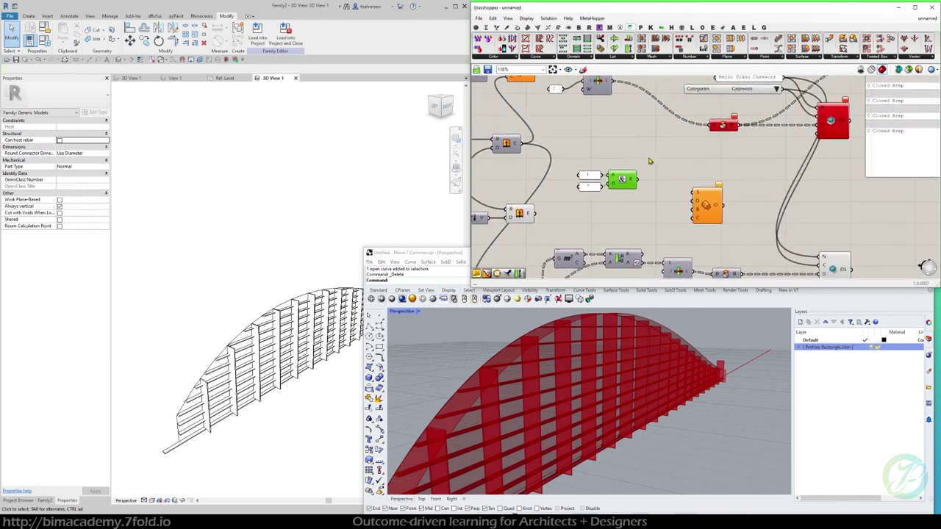
{"action": "double_click", "coordinate": [651, 153]}
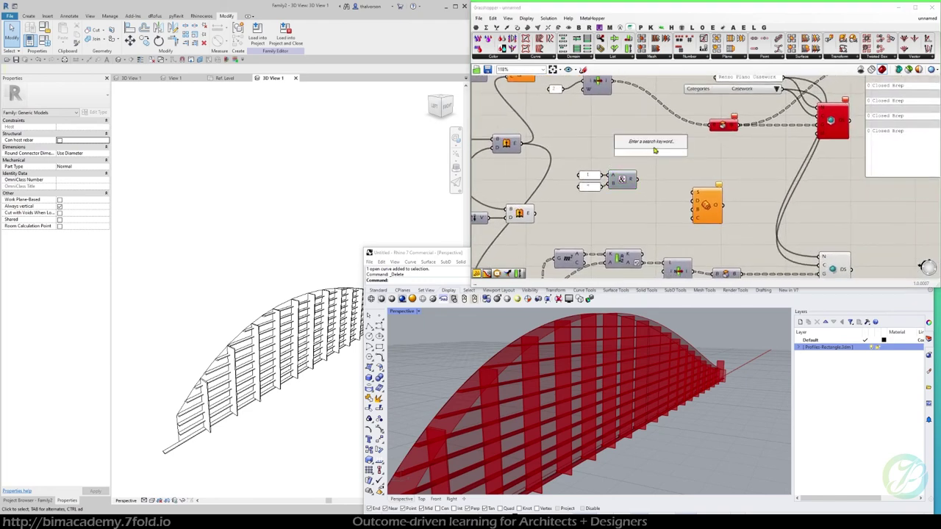
{"action": "type", "text": "conv"}
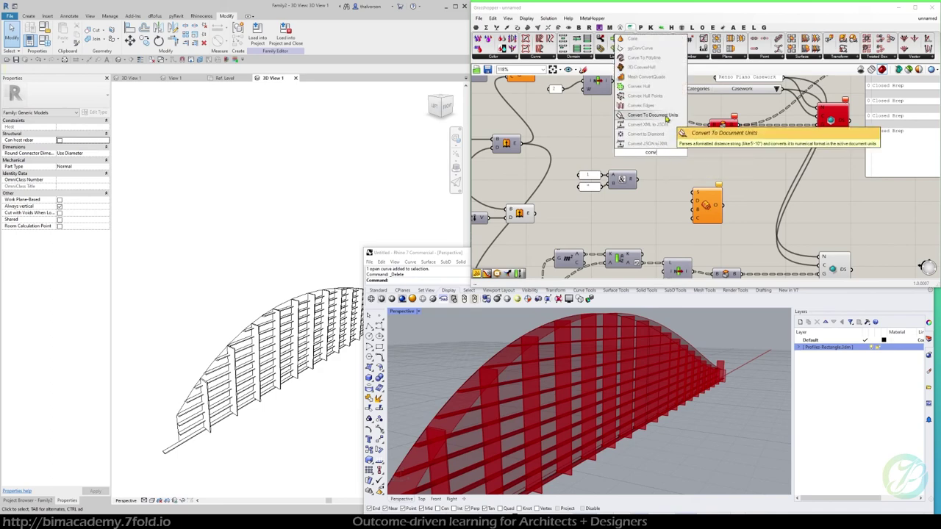
{"action": "left_click", "coordinate": [666, 115]}
{"action": "scroll", "coordinate": [655, 172], "scroll_direction": "up", "scroll_amount": 1}
{"action": "left_click_drag", "start_coordinate": [650, 150], "coordinate": [657, 181]}
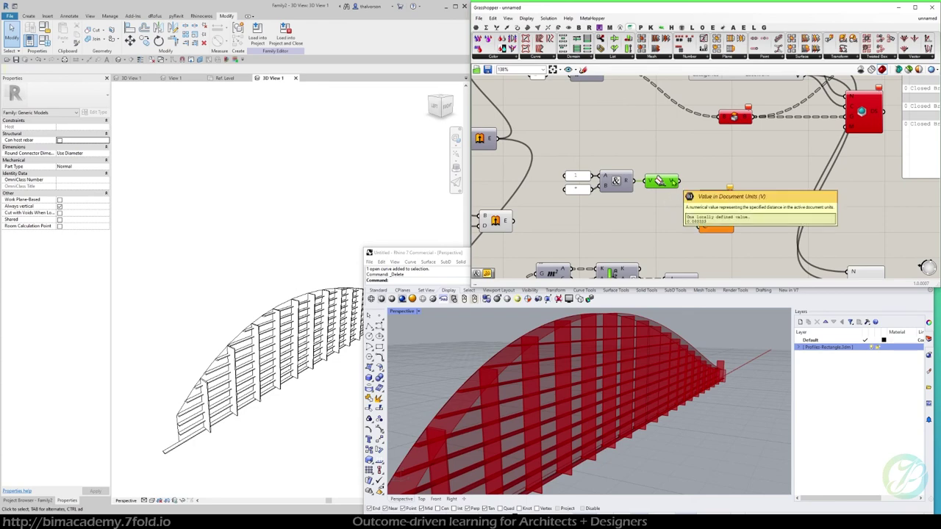
Connect the converted value to Offset Surface's distance input and the copied Extrude's output to its surface input
{"action": "left_click", "coordinate": [670, 153]}
{"action": "mouse_move", "coordinate": [716, 212]}
{"action": "left_mouse_down"}
{"action": "mouse_move", "coordinate": [726, 204]}
{"action": "mouse_move", "coordinate": [681, 181]}
{"action": "mouse_move", "coordinate": [720, 213]}
{"action": "left_mouse_up"}
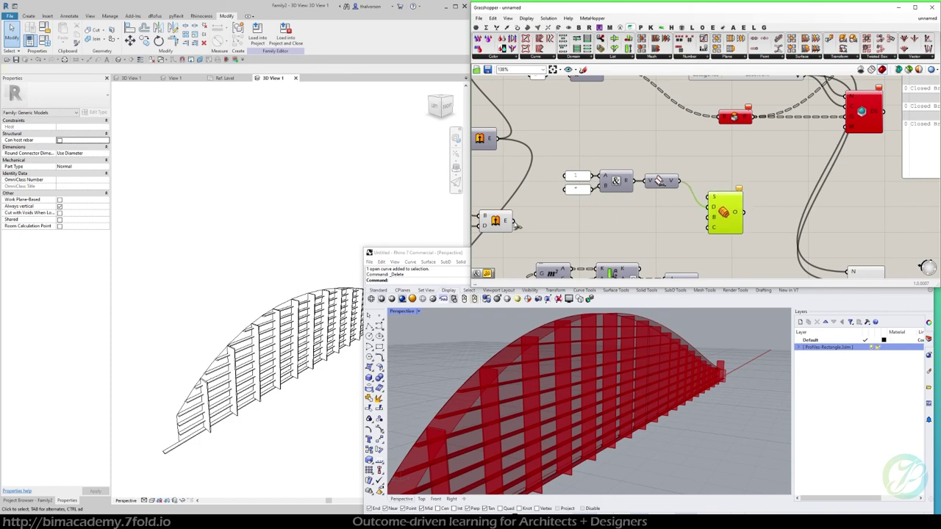
{"action": "left_click_drag", "start_coordinate": [515, 222], "coordinate": [726, 202]}
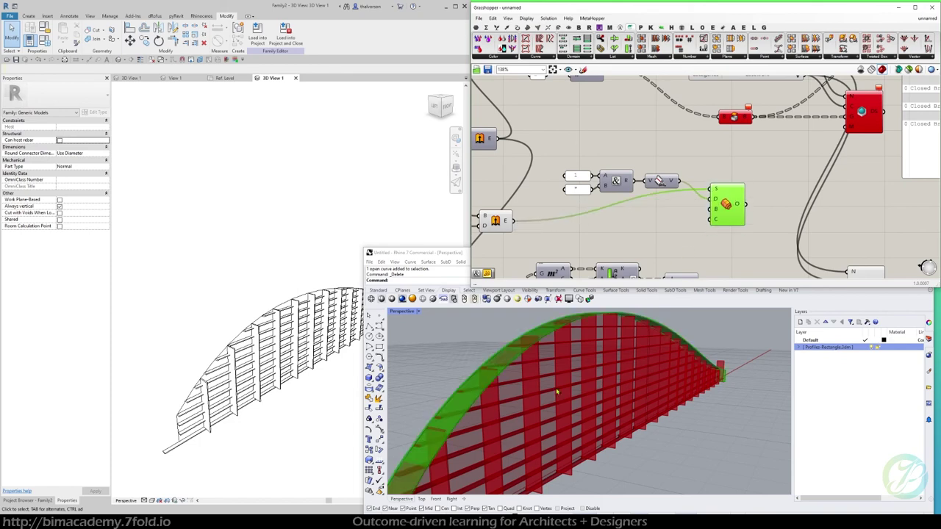
{"action": "scroll", "coordinate": [520, 324], "scroll_direction": "up", "scroll_amount": 10}
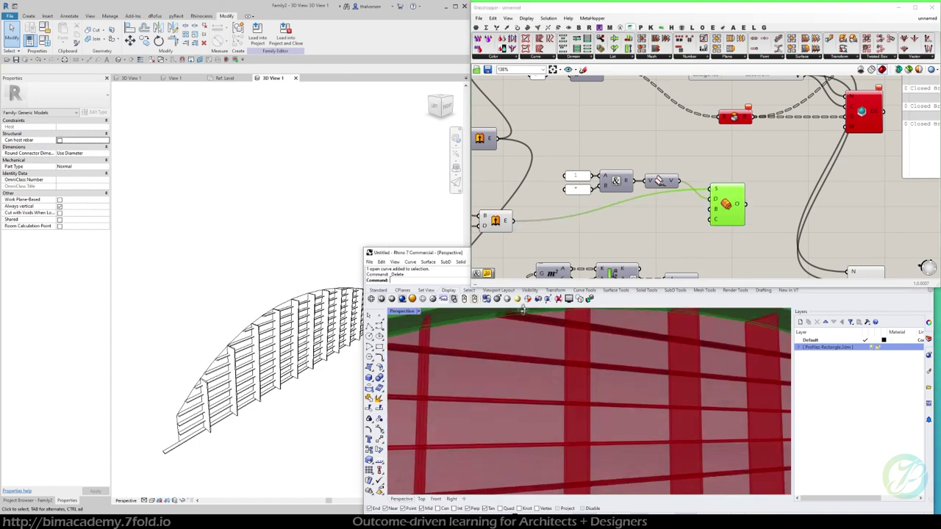
{"action": "right_click_drag", "start_coordinate": [520, 324], "coordinate": [529, 324]}
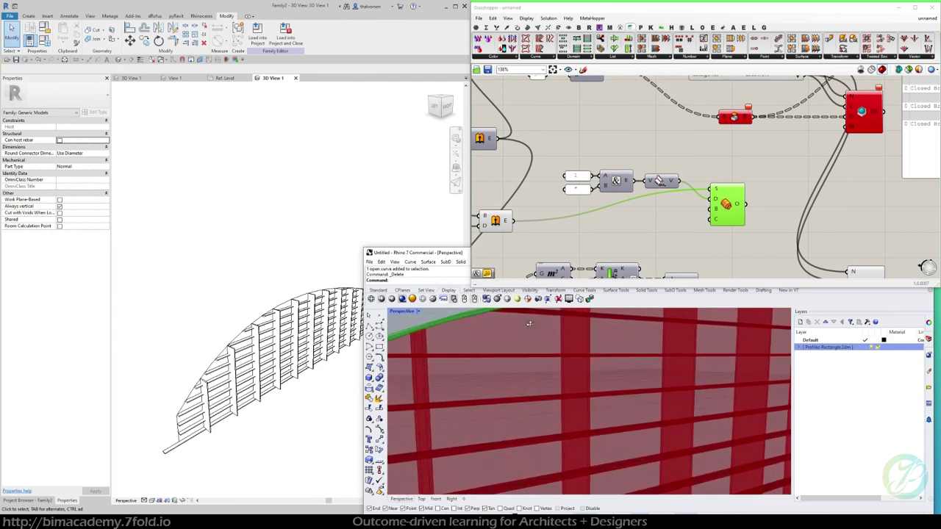
{"action": "right_click_drag", "start_coordinate": [571, 236], "coordinate": [590, 236]}
{"action": "double_click", "coordinate": [590, 236]}
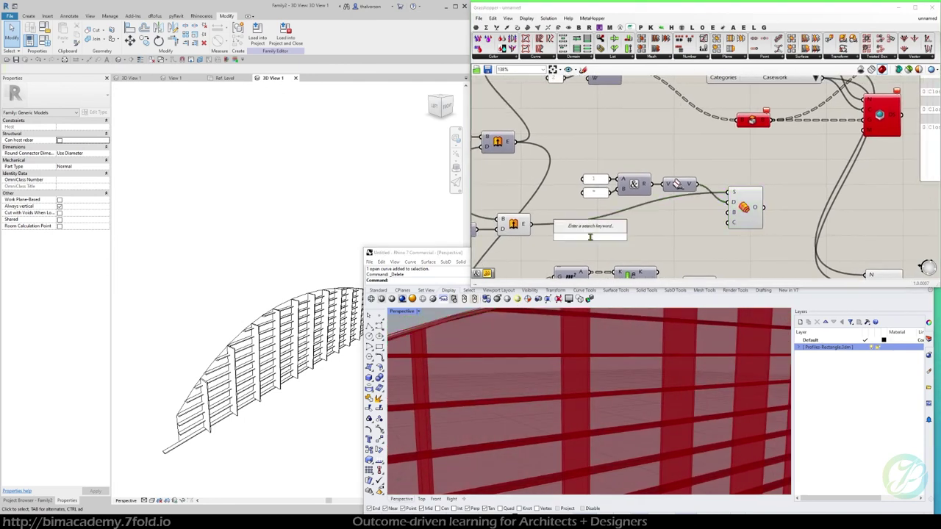
{"action": "type", "text": "flip"}
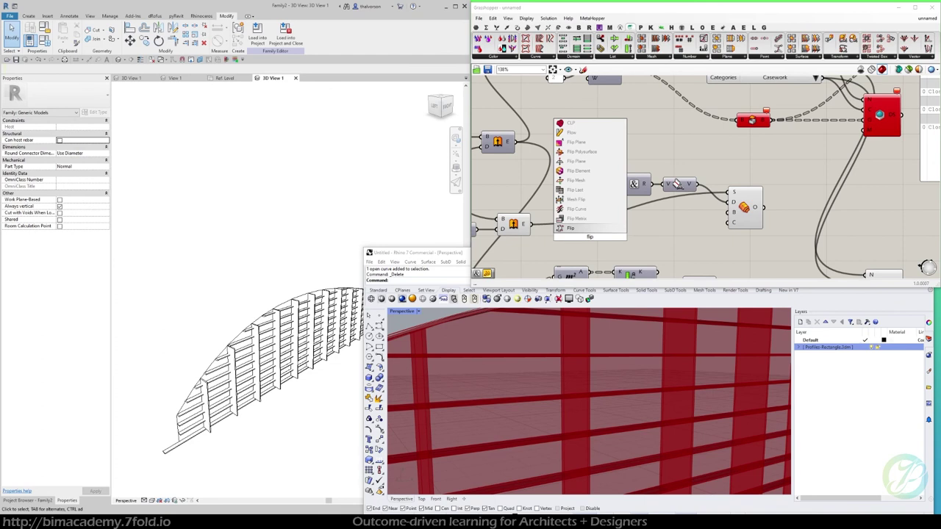
{"action": "key", "text": "Return"}
{"action": "left_click_drag", "start_coordinate": [530, 225], "coordinate": [589, 237]}
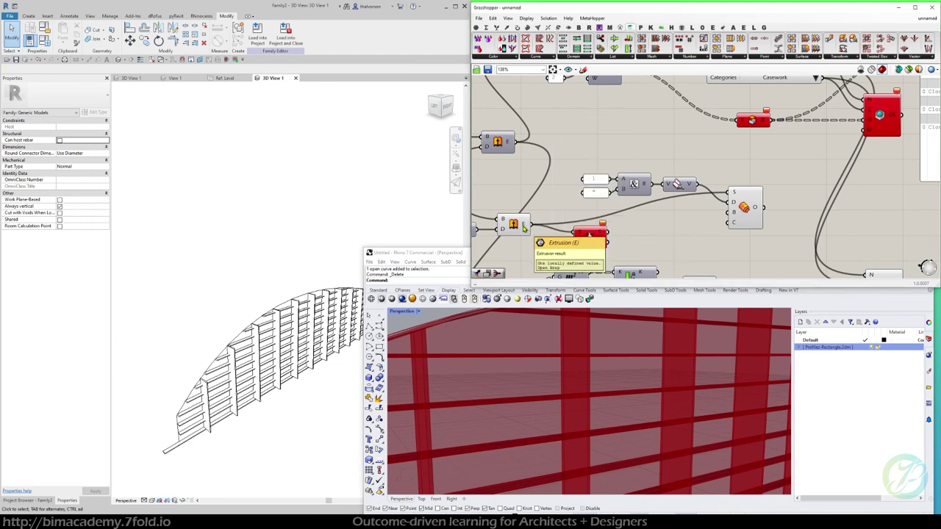
{"action": "left_click", "coordinate": [584, 239]}
{"action": "key", "text": "Delete"}
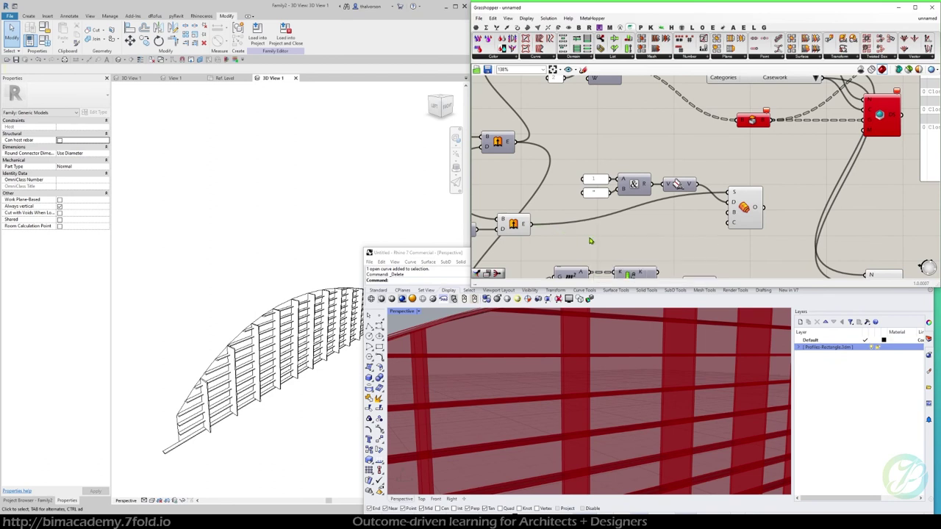
Try a Flip Polysurface component between the copied Extrude and Offset Surface, then restore the direct connection and delete it
{"action": "double_click", "coordinate": [589, 240]}
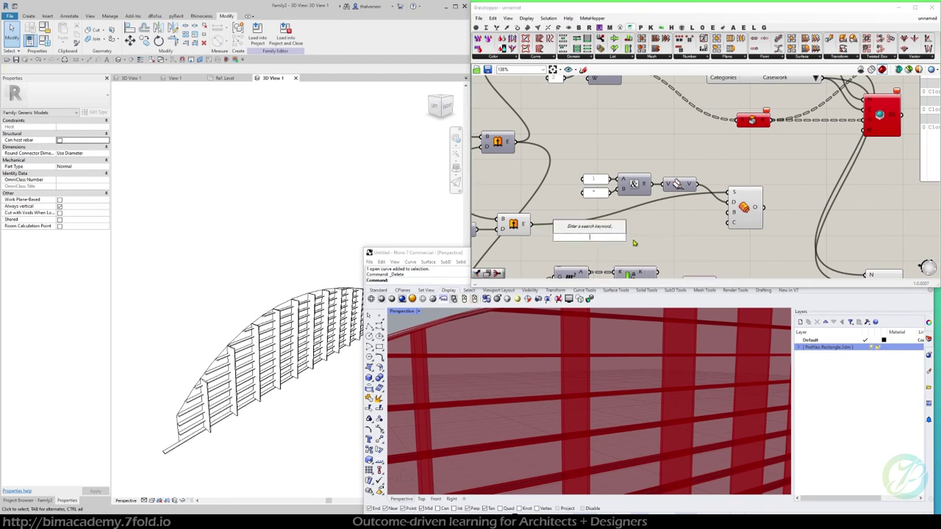
{"action": "type", "text": "flip"}
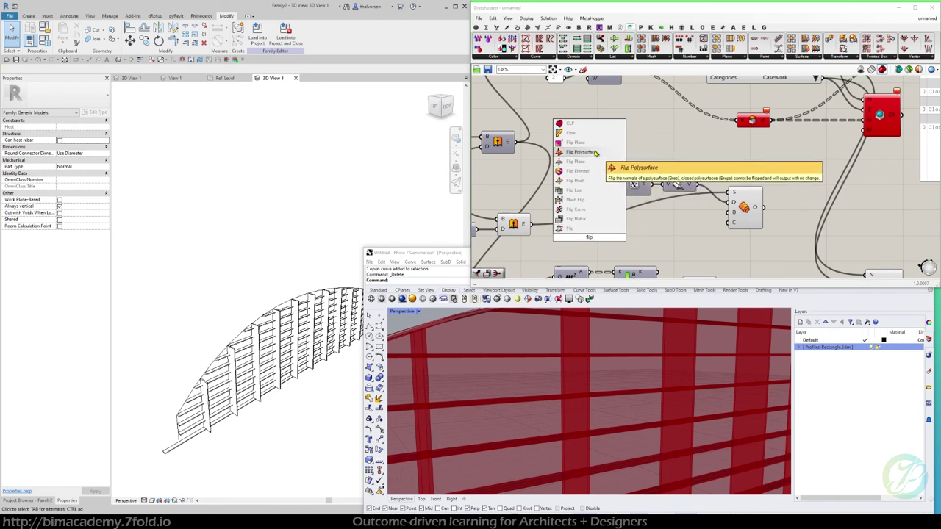
{"action": "left_click", "coordinate": [574, 171]}
{"action": "left_click_drag", "start_coordinate": [529, 225], "coordinate": [733, 193]}
{"action": "scroll", "coordinate": [499, 363], "scroll_direction": "up", "scroll_amount": 6}
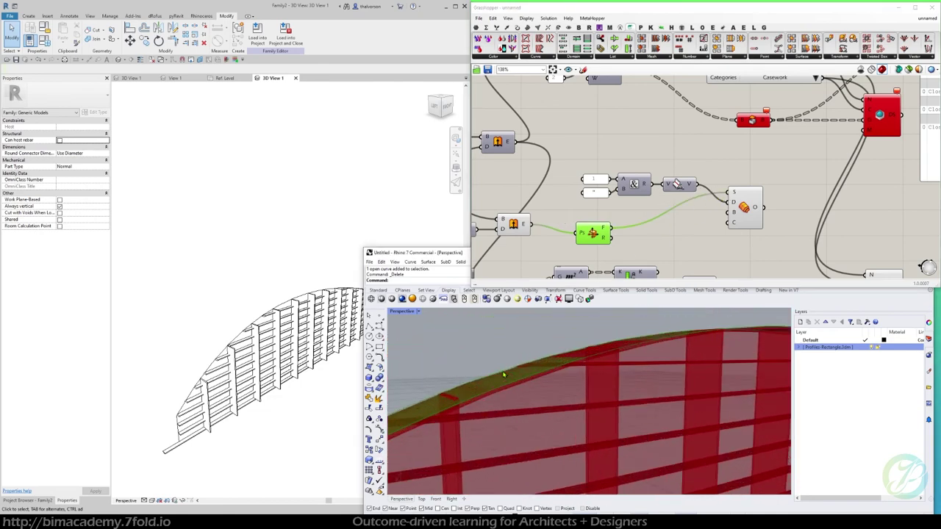
{"action": "mouse_move", "coordinate": [500, 363]}
{"action": "right_mouse_down"}
{"action": "mouse_move", "coordinate": [500, 384]}
{"action": "mouse_move", "coordinate": [507, 367]}
{"action": "right_mouse_up"}
{"action": "left_click_drag", "start_coordinate": [526, 224], "coordinate": [734, 194]}
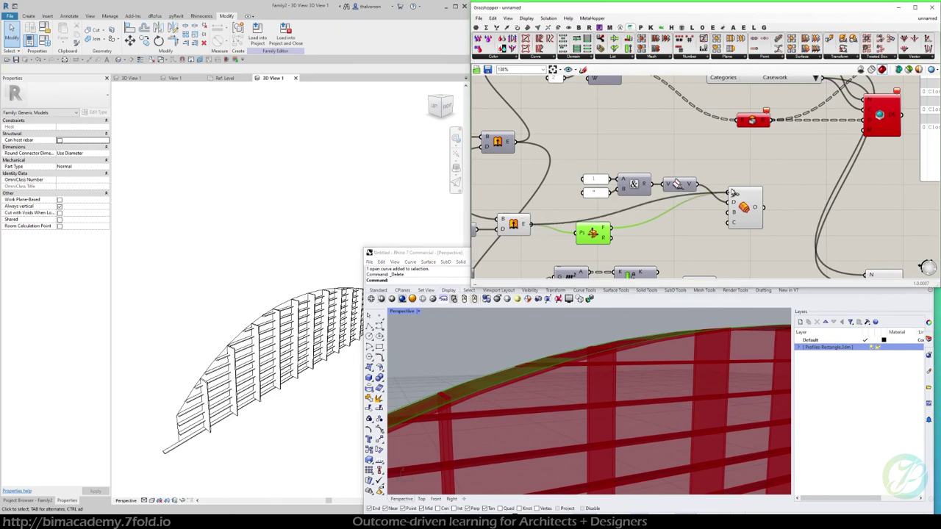
{"action": "key", "text": "Delete"}
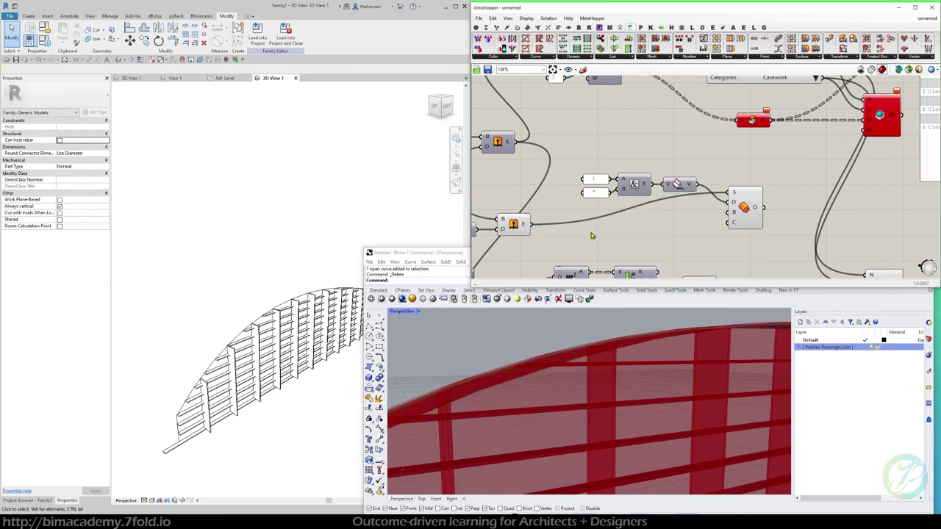
Duplicate the lower DirectShape component above the original and connect Offset Surface's output to the copy's geometry input
{"action": "left_click", "coordinate": [737, 207]}
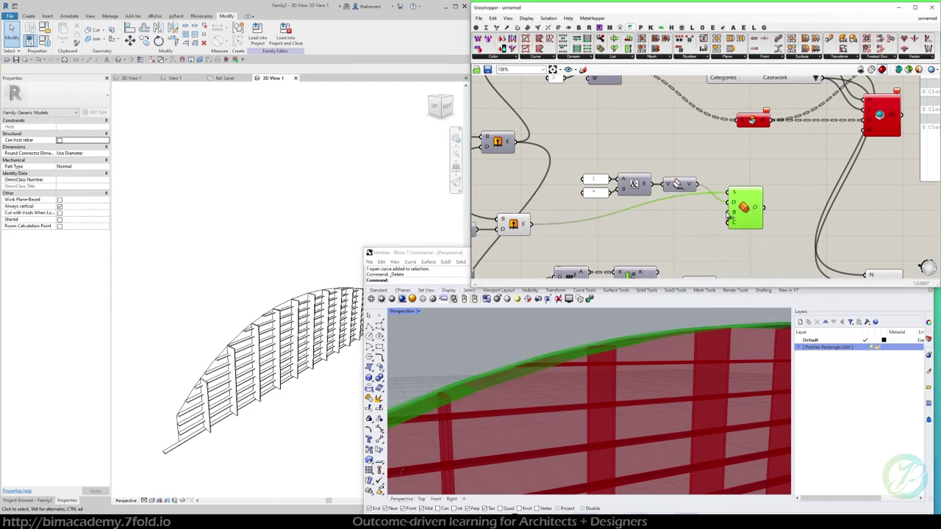
{"action": "scroll", "coordinate": [578, 322], "scroll_direction": "down", "scroll_amount": 5}
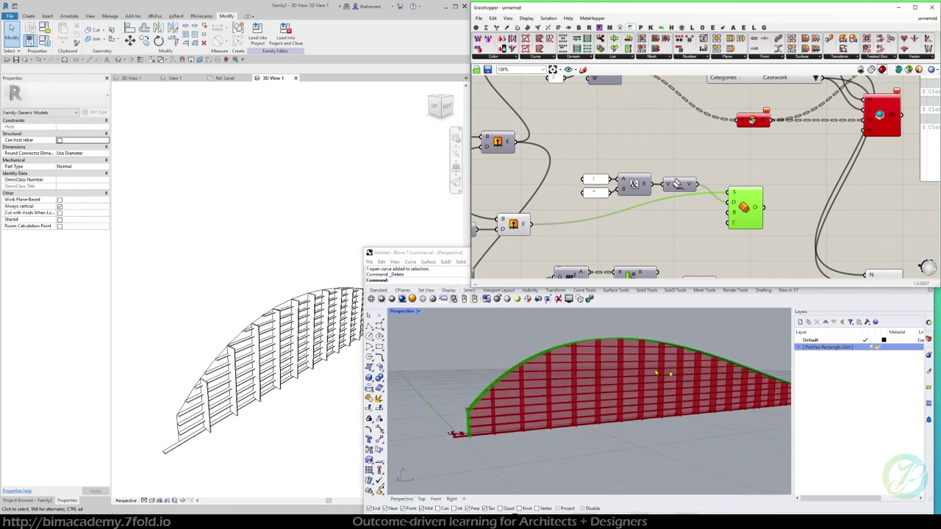
{"action": "scroll", "coordinate": [781, 252], "scroll_direction": "down", "scroll_amount": 4}
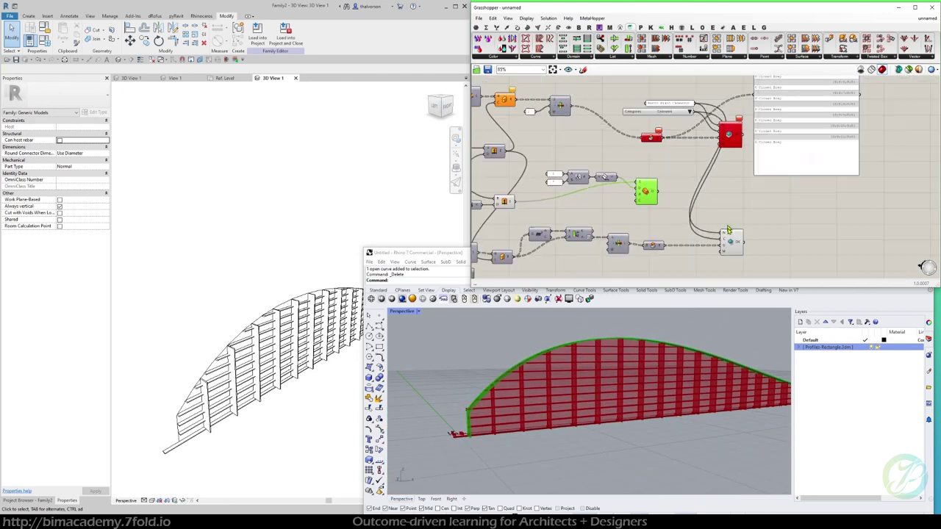
{"action": "left_click", "coordinate": [732, 243]}
{"action": "left_click_drag", "start_coordinate": [733, 249], "coordinate": [734, 210], "text": "alt"}
{"action": "scroll", "coordinate": [664, 183], "scroll_direction": "up", "scroll_amount": 3}
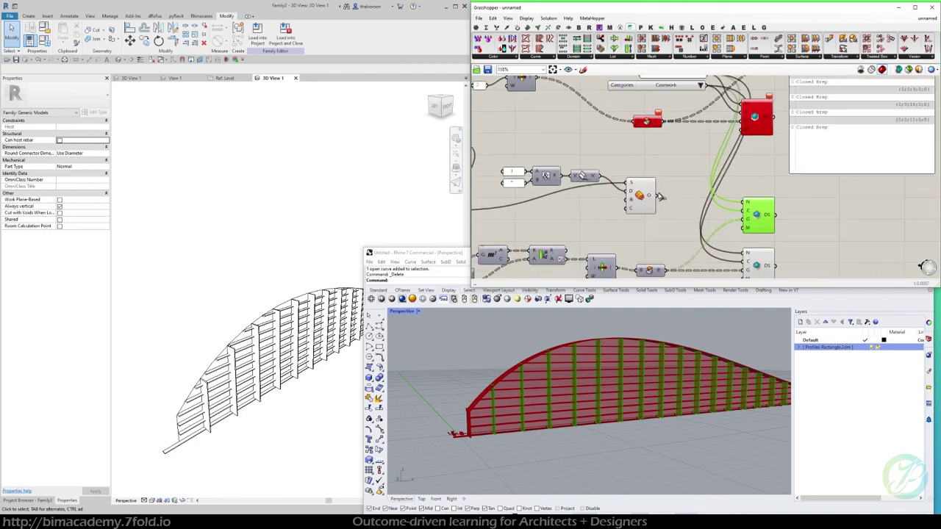
{"action": "left_click_drag", "start_coordinate": [656, 195], "coordinate": [745, 215]}
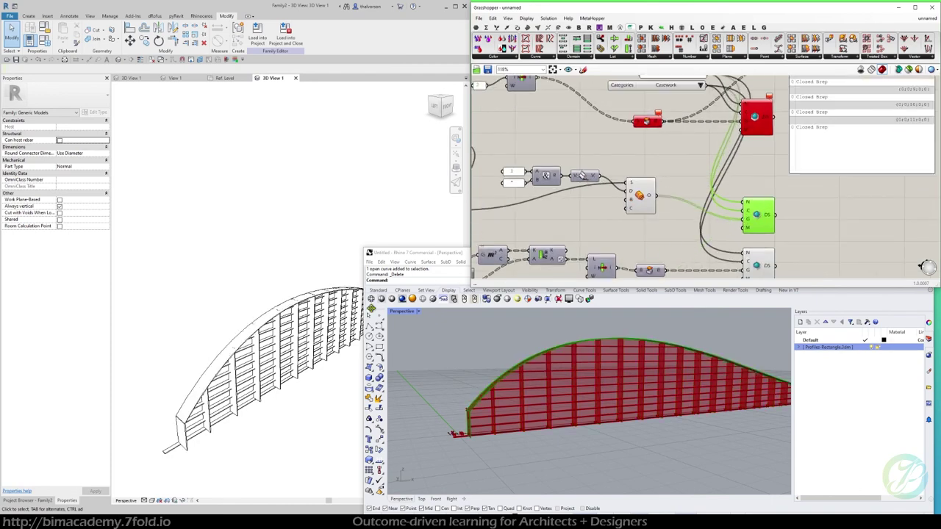
Switch to Revit and inspect the edge cap's alignment with the fin at its tapered end in the 3D view
{"action": "middle_click_drag", "start_coordinate": [305, 282], "coordinate": [253, 265], "text": "shift"}
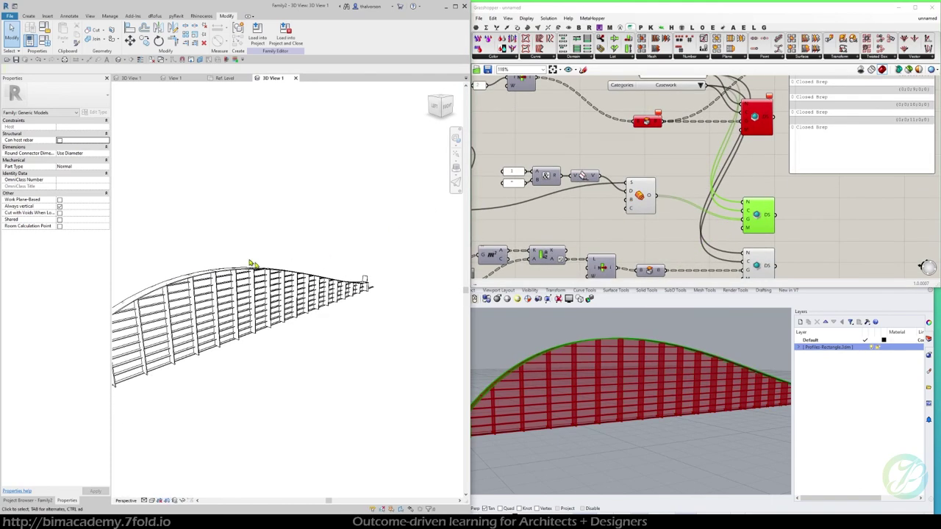
{"action": "middle_click_drag", "start_coordinate": [378, 277], "coordinate": [337, 308], "text": "shift"}
{"action": "scroll", "coordinate": [392, 367], "scroll_direction": "up", "scroll_amount": 4}
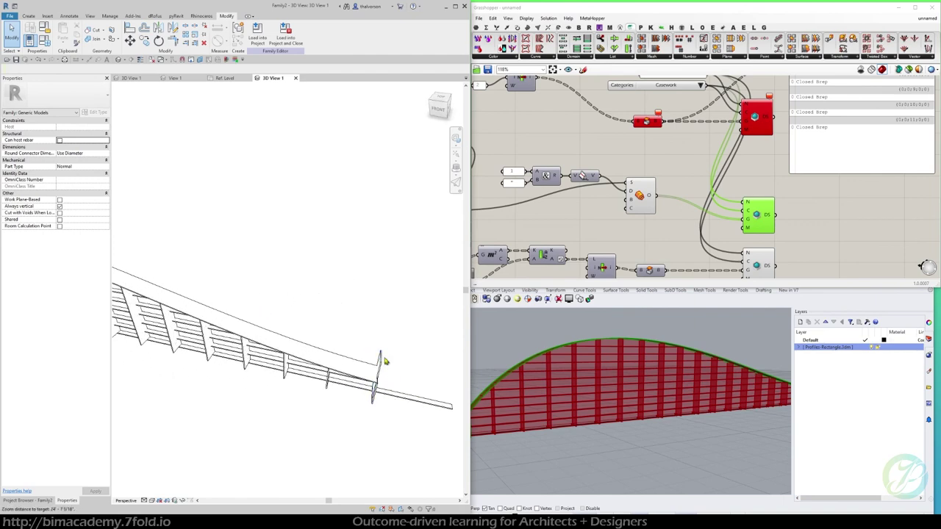
{"action": "left_click", "coordinate": [381, 363]}
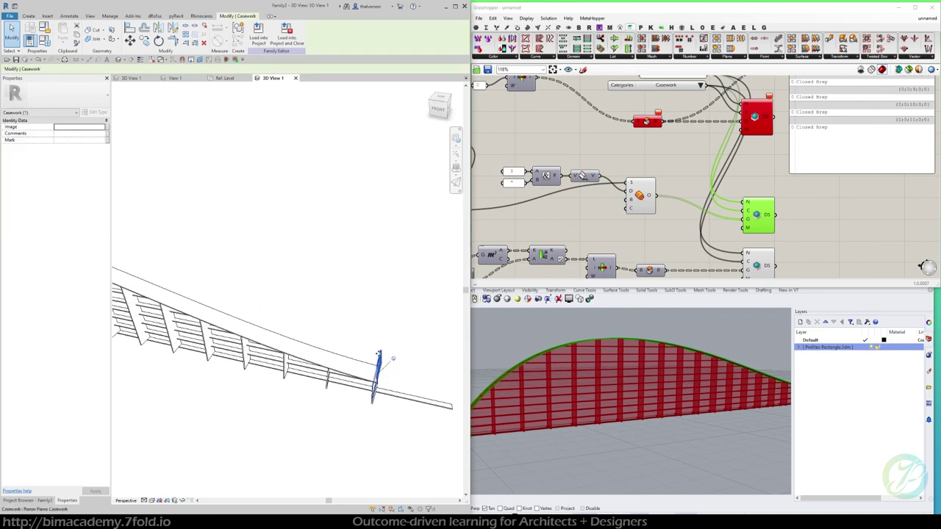
{"action": "scroll", "coordinate": [380, 353], "scroll_direction": "down", "scroll_amount": 2}
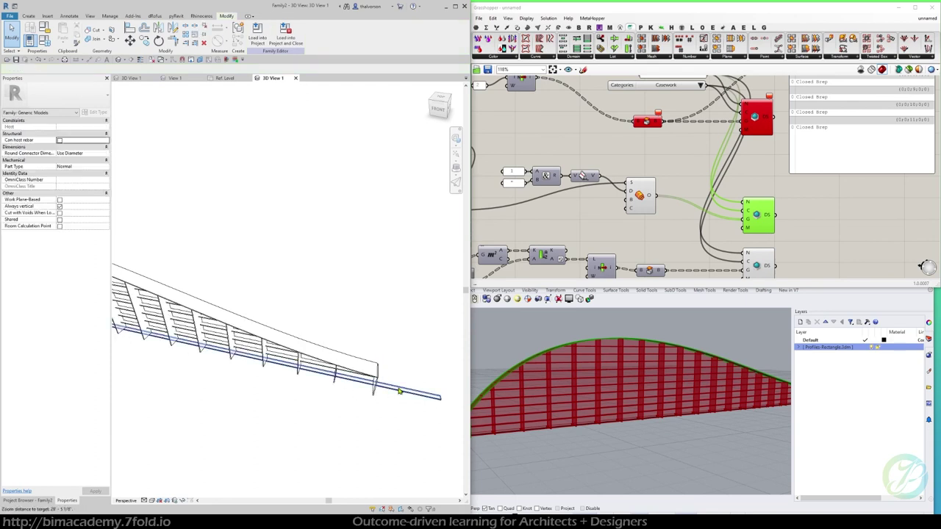
Examine how the edge cap meets the ribs and shelves along the fin in the family's 3D view
{"action": "left_click", "coordinate": [384, 348]}
{"action": "middle_click_drag", "start_coordinate": [389, 351], "coordinate": [299, 364], "text": "shift"}
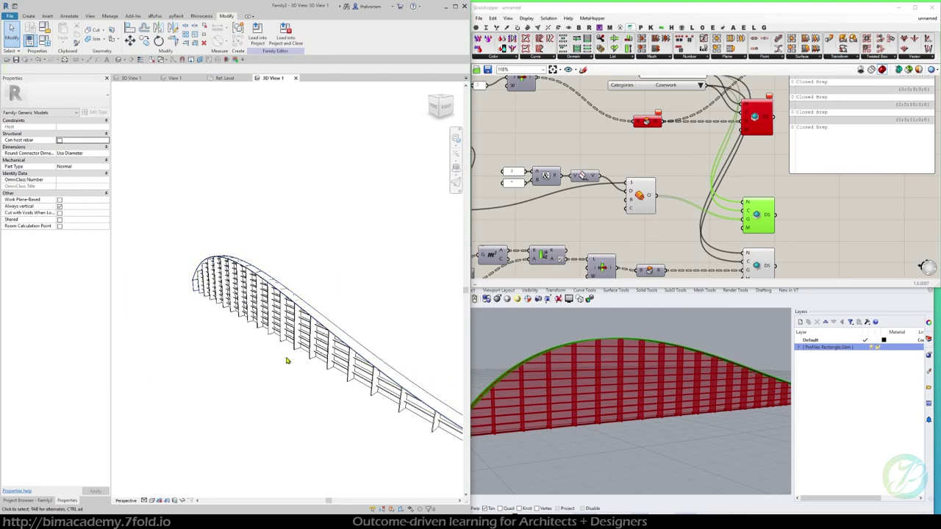
{"action": "scroll", "coordinate": [327, 338], "scroll_direction": "up", "scroll_amount": 5}
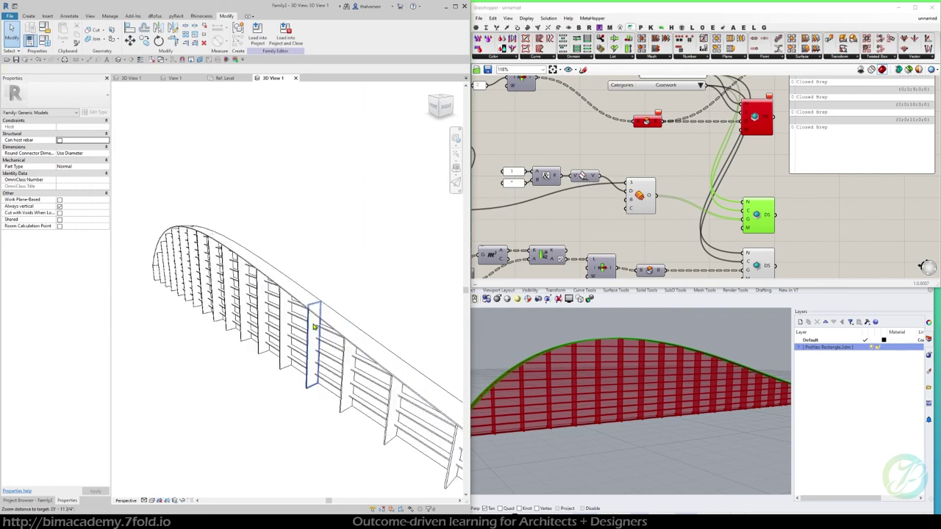
{"action": "middle_click_drag", "start_coordinate": [326, 327], "coordinate": [390, 301], "text": "shift"}
{"action": "scroll", "coordinate": [301, 287], "scroll_direction": "up", "scroll_amount": 5}
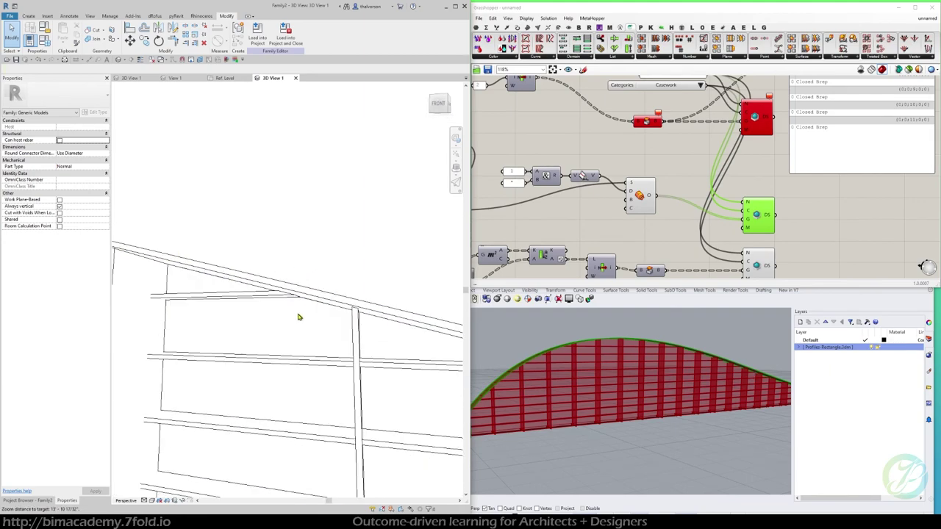
{"action": "middle_click_drag", "start_coordinate": [320, 305], "coordinate": [342, 288], "text": "shift"}
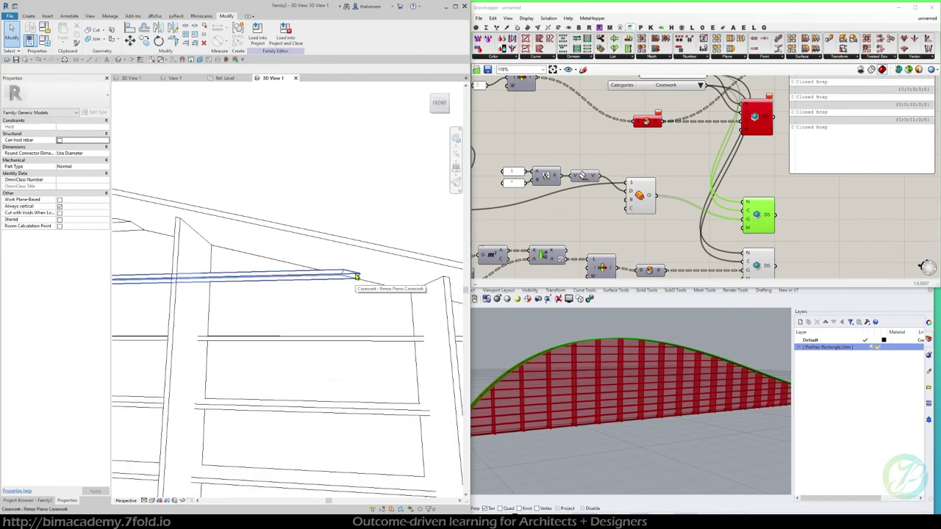
{"action": "scroll", "coordinate": [357, 276], "scroll_direction": "down", "scroll_amount": 8}
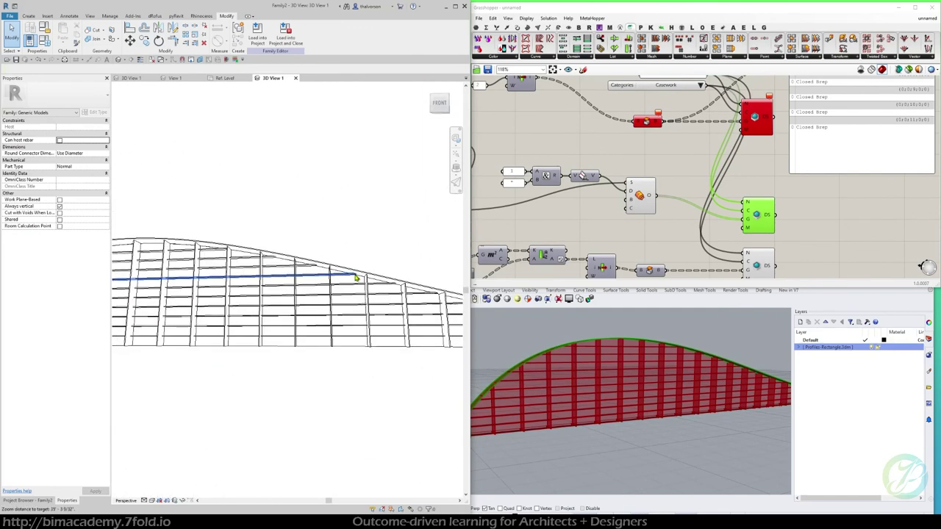
{"action": "middle_click_drag", "start_coordinate": [306, 324], "coordinate": [294, 252], "text": "shift"}
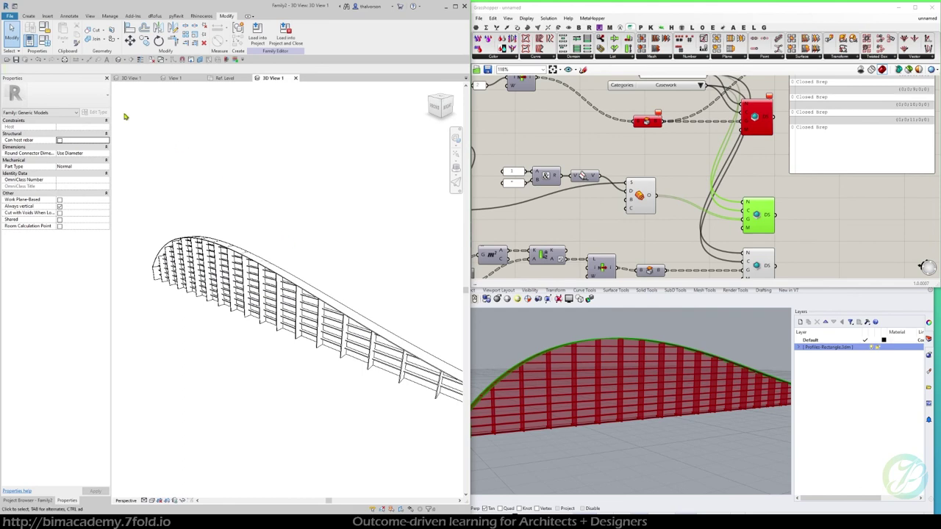
Save the family as Renzo-CustomCasework-demo in the LS-RenzoCasework folder under BIM Academy, 2 Courses, 02-Rhino Inside
{"action": "left_click", "coordinate": [17, 59]}
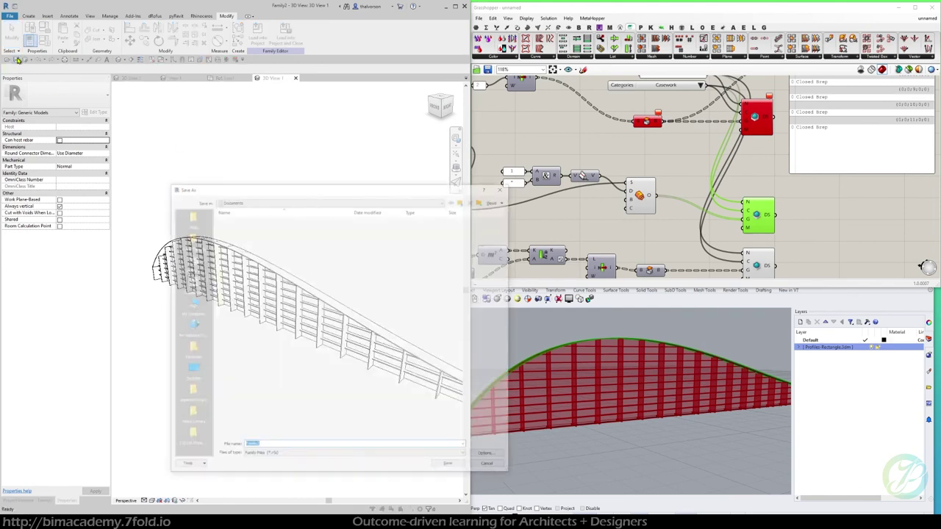
{"action": "left_click", "coordinate": [191, 216]}
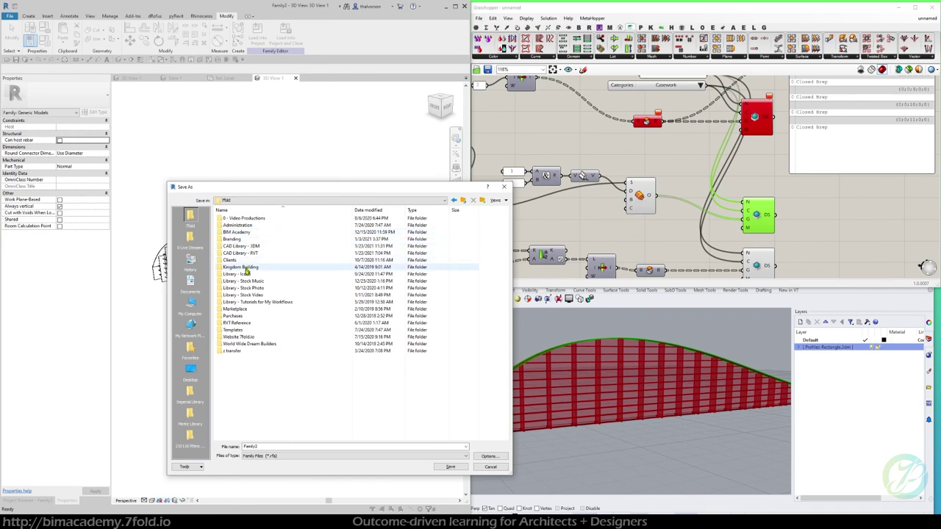
{"action": "double_click", "coordinate": [238, 232]}
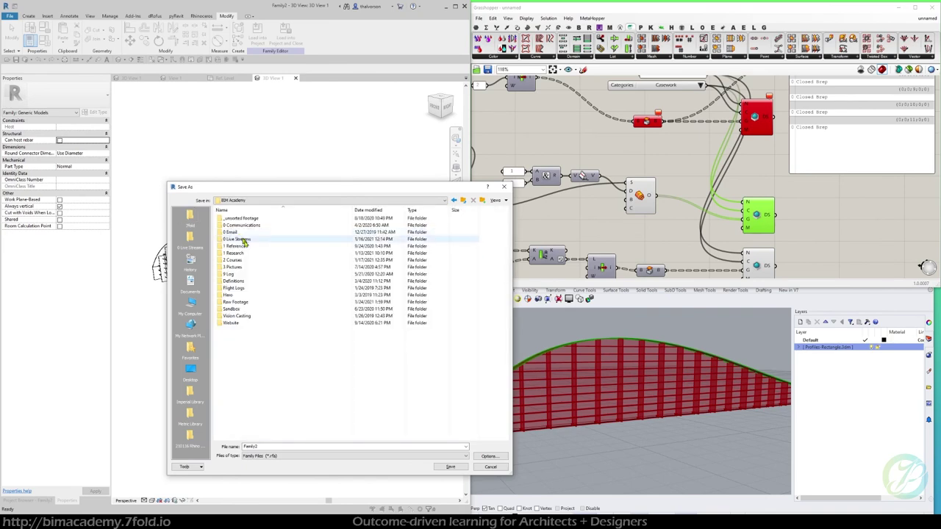
{"action": "double_click", "coordinate": [237, 260]}
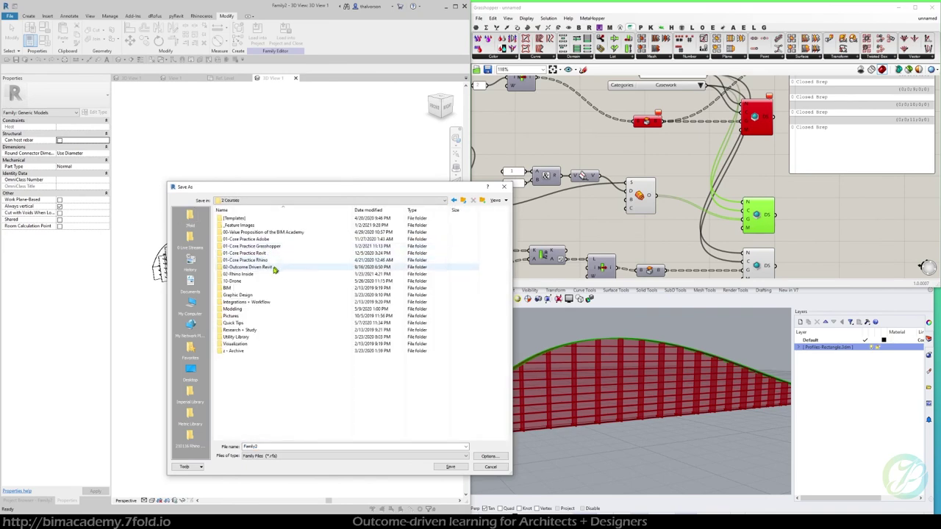
{"action": "double_click", "coordinate": [247, 275]}
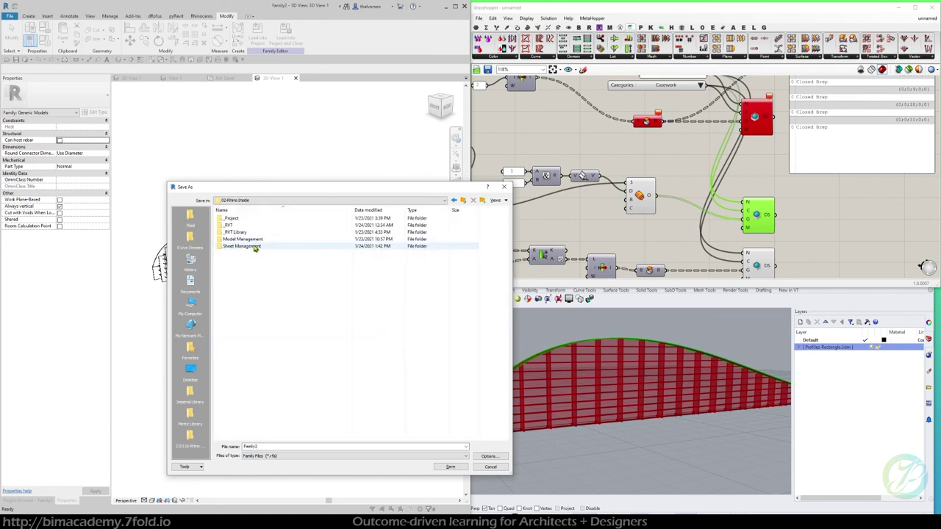
{"action": "double_click", "coordinate": [254, 245]}
{"action": "double_click", "coordinate": [253, 252]}
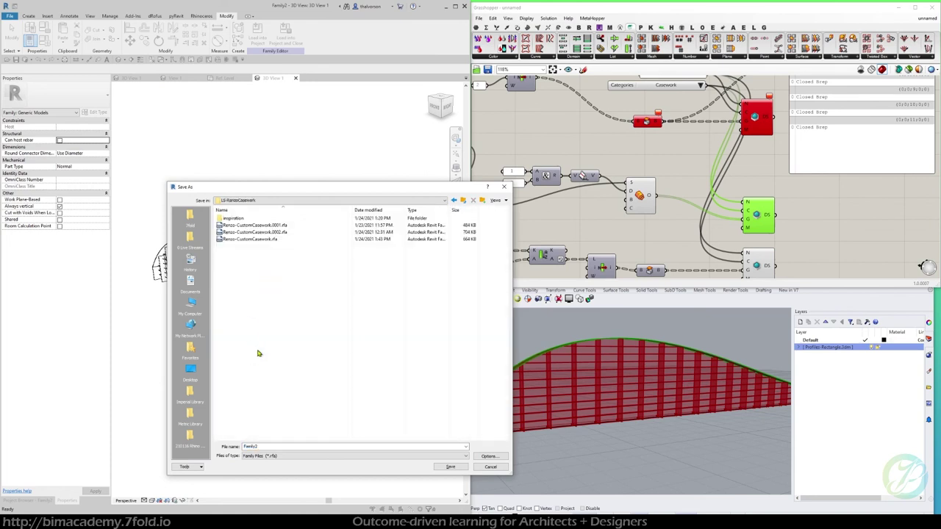
{"action": "left_click", "coordinate": [273, 240]}
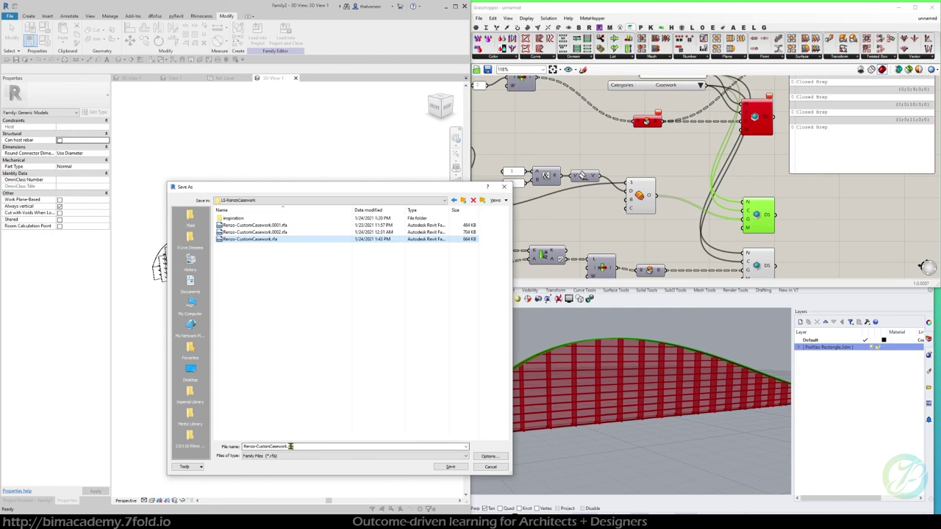
{"action": "left_click", "coordinate": [286, 446]}
{"action": "left_click", "coordinate": [287, 446]}
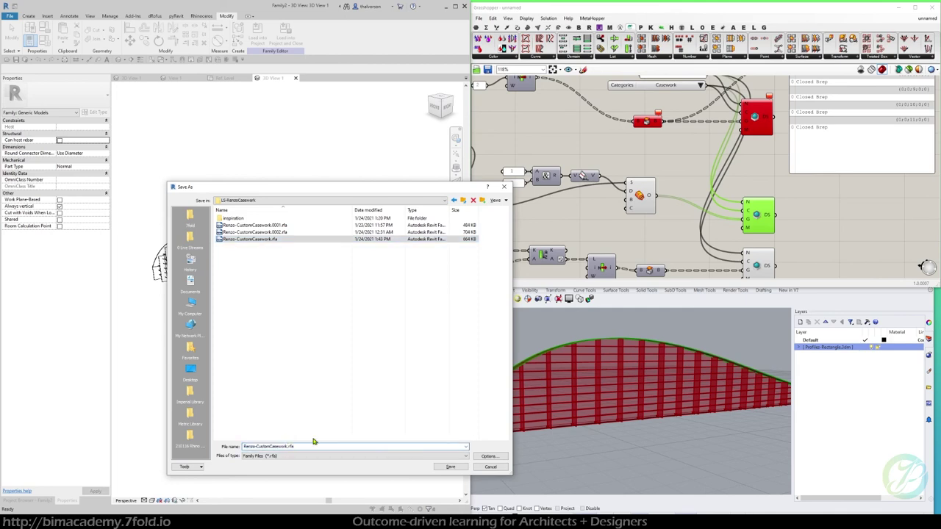
{"action": "key", "text": "Return"}
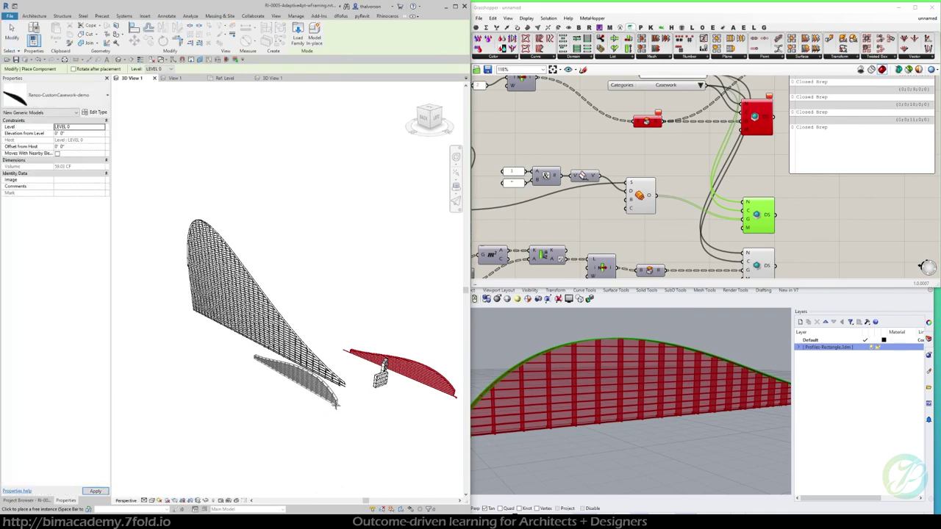
Load the saved casework family into the project and place one instance in front of the large fin on LEVEL 0
{"action": "left_click", "coordinate": [325, 395]}
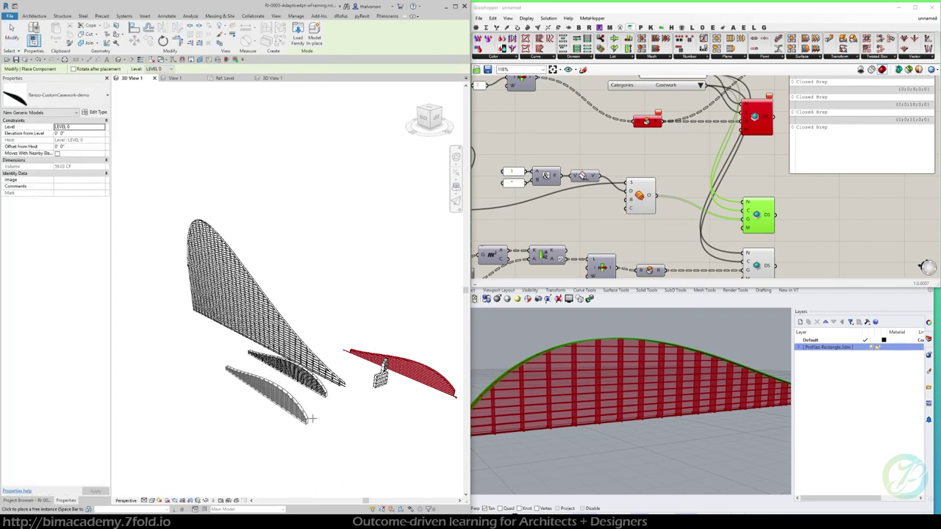
{"action": "key", "text": "Escape"}
{"action": "scroll", "coordinate": [316, 397], "scroll_direction": "up", "scroll_amount": 5}
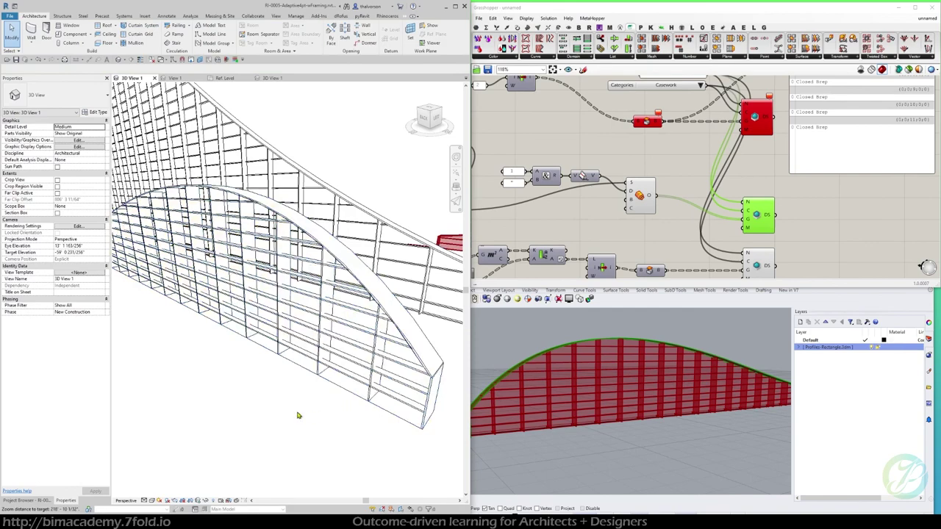
{"action": "mouse_move", "coordinate": [311, 402]}
{"action": "middle_mouse_down", "text": "shift"}
{"action": "mouse_move", "coordinate": [319, 404]}
{"action": "mouse_move", "coordinate": [307, 403]}
{"action": "middle_mouse_up", "text": "shift"}
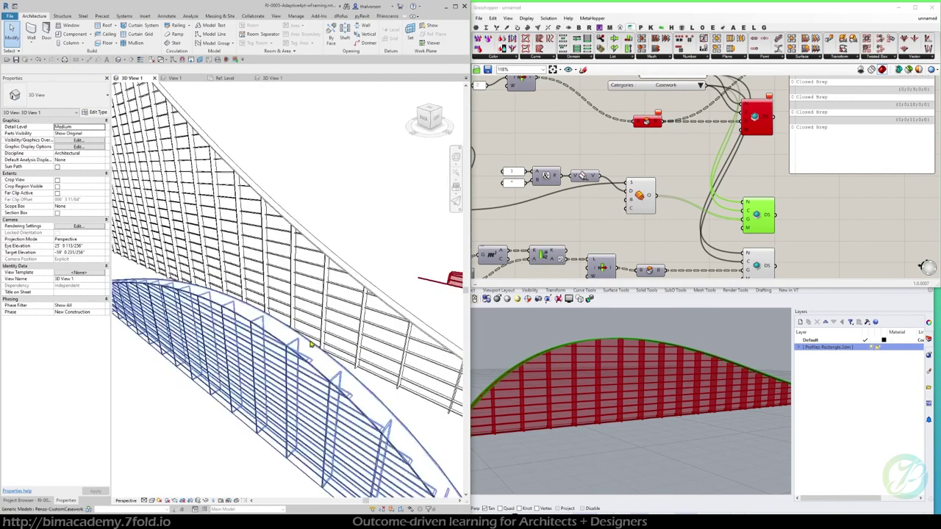
Isolate the placed casework instance with a selection box in the default 3D view
{"action": "left_click", "coordinate": [349, 396]}
{"action": "scroll", "coordinate": [267, 305], "scroll_direction": "down", "scroll_amount": 3}
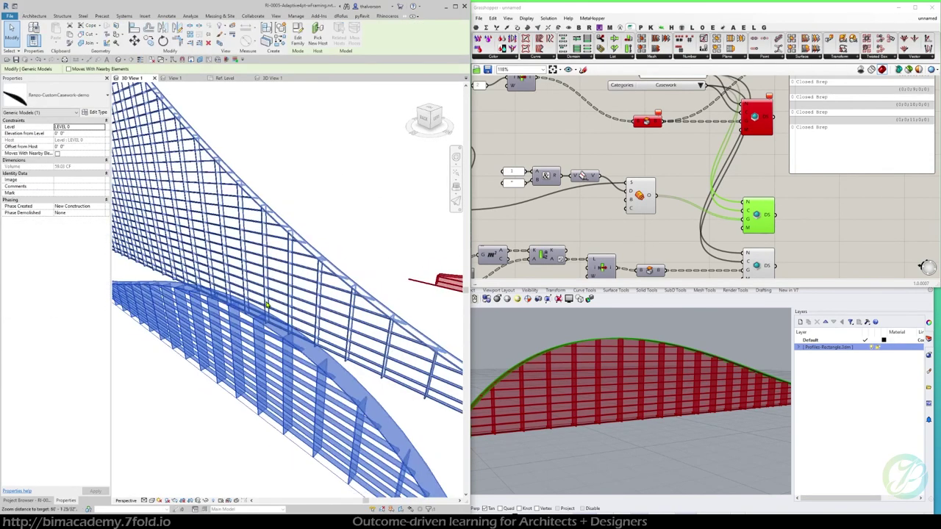
{"action": "scroll", "coordinate": [266, 306], "scroll_direction": "down", "scroll_amount": 2}
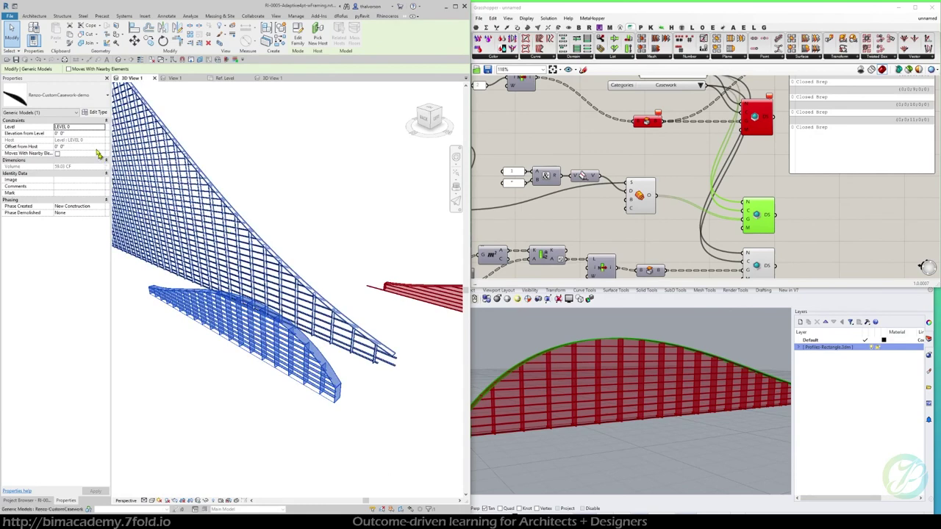
{"action": "left_click", "coordinate": [78, 113]}
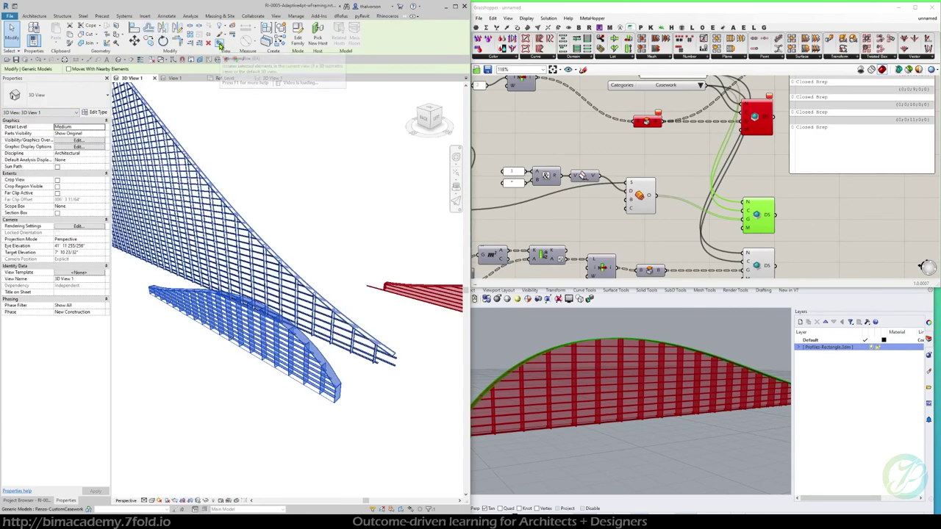
{"action": "left_click", "coordinate": [219, 43]}
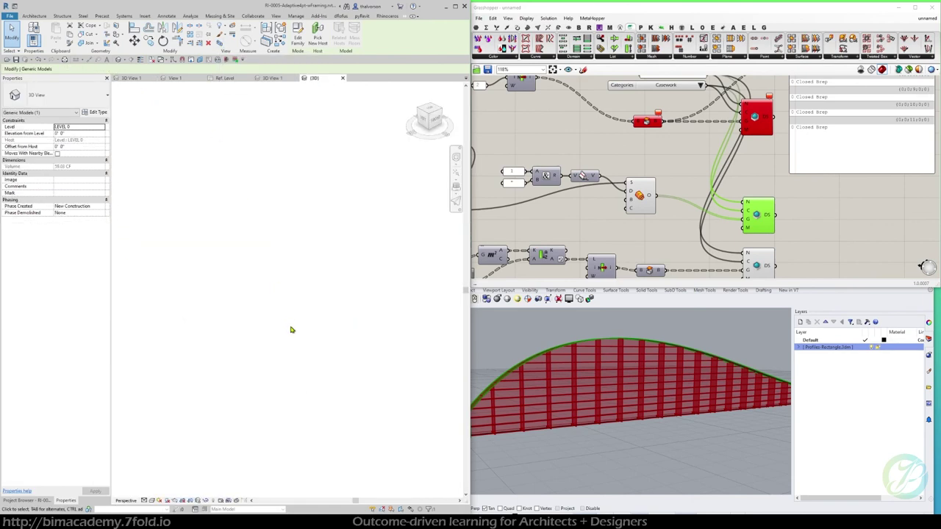
{"action": "middle_click_drag", "start_coordinate": [170, 246], "coordinate": [290, 279], "text": "shift"}
{"action": "middle_click_drag", "start_coordinate": [139, 258], "coordinate": [339, 320]}
{"action": "scroll", "coordinate": [170, 263], "scroll_direction": "up", "scroll_amount": 4}
{"action": "scroll", "coordinate": [346, 320], "scroll_direction": "up", "scroll_amount": 3}
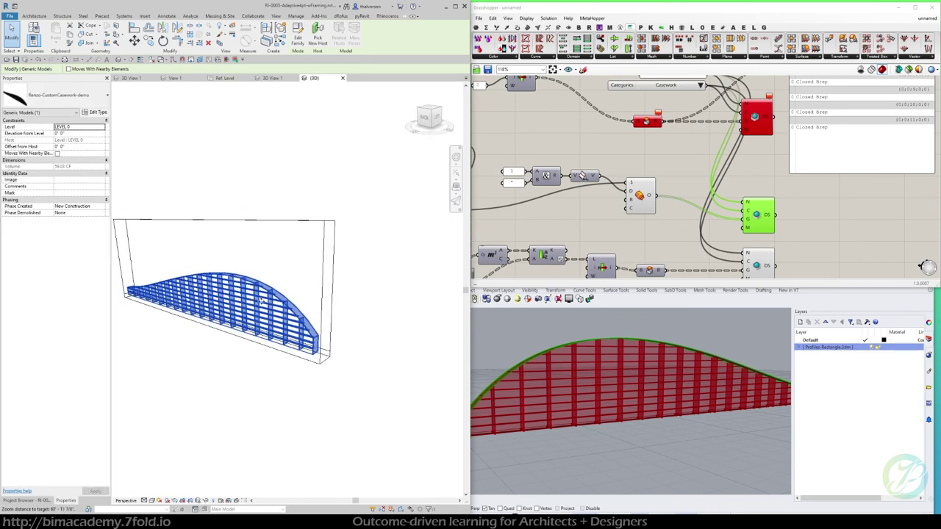
Lower the top face of the section box so it cuts through the upper part of the casework fin
{"action": "left_click", "coordinate": [410, 313]}
{"action": "left_click", "coordinate": [354, 317]}
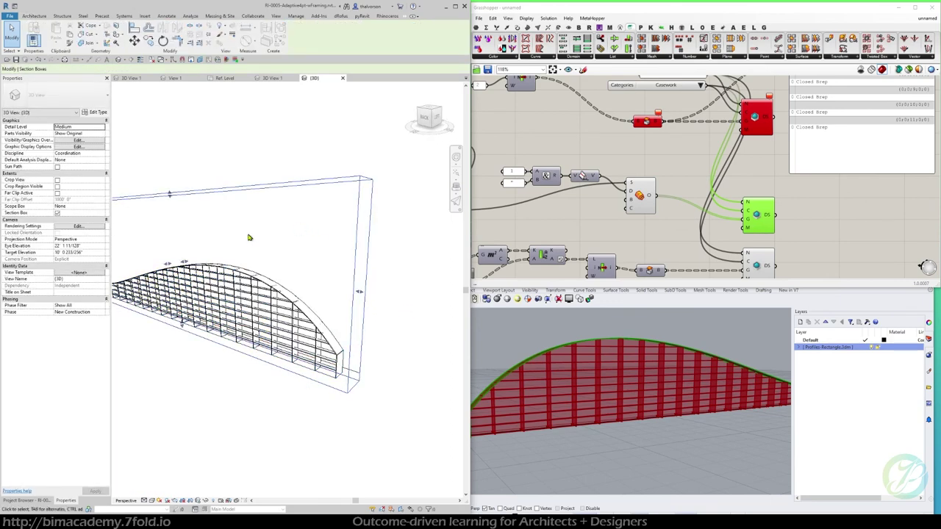
{"action": "middle_click_drag", "start_coordinate": [250, 238], "coordinate": [456, 298]}
{"action": "left_click", "coordinate": [219, 211]}
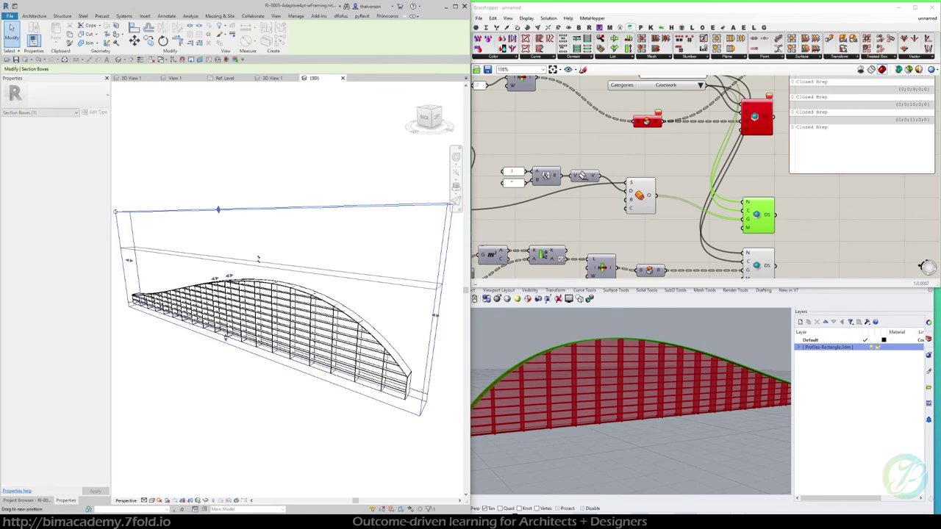
{"action": "middle_click_drag", "start_coordinate": [218, 211], "coordinate": [332, 302], "text": "shift"}
{"action": "scroll", "coordinate": [301, 253], "scroll_direction": "up", "scroll_amount": 3}
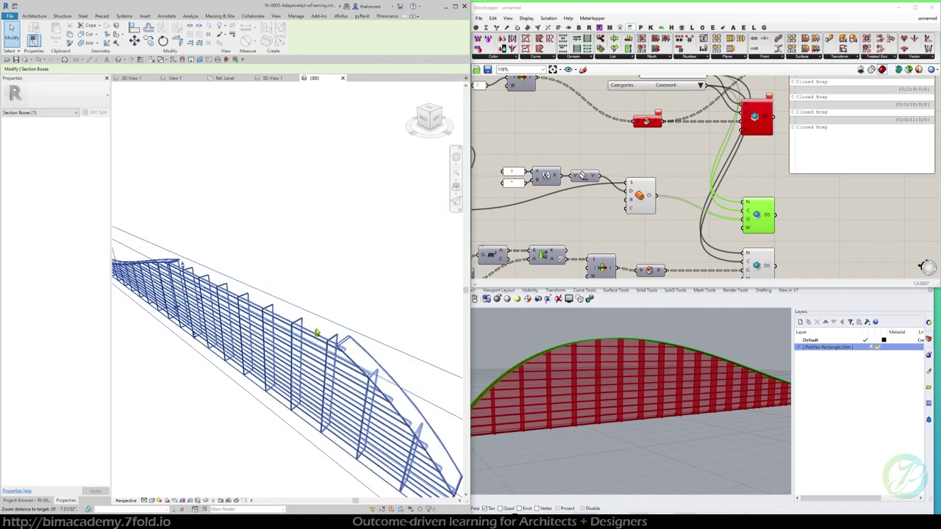
{"action": "left_click", "coordinate": [251, 225]}
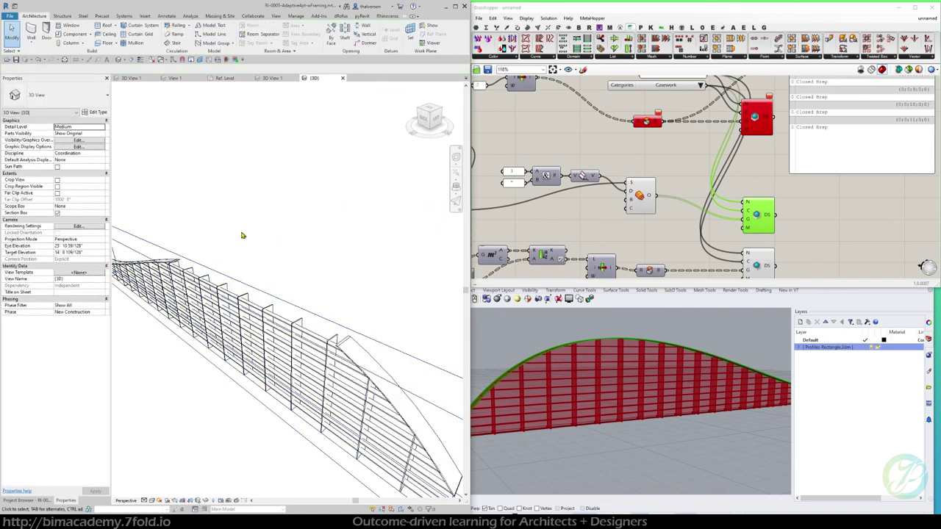
Override the Casework category's foreground cut pattern with a solid blue fill in the 3D view's visibility/graphics settings
{"action": "key", "text": "v"}
{"action": "key", "text": "v"}
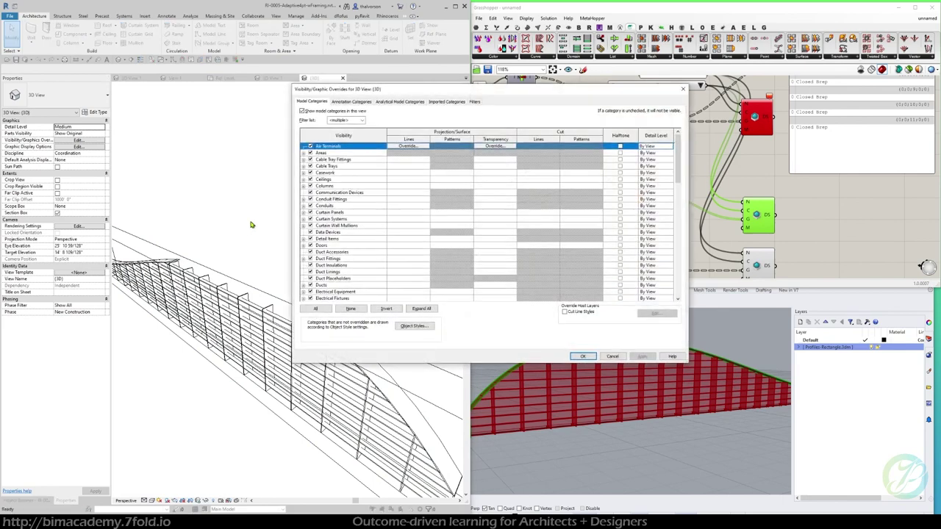
{"action": "left_click", "coordinate": [303, 173]}
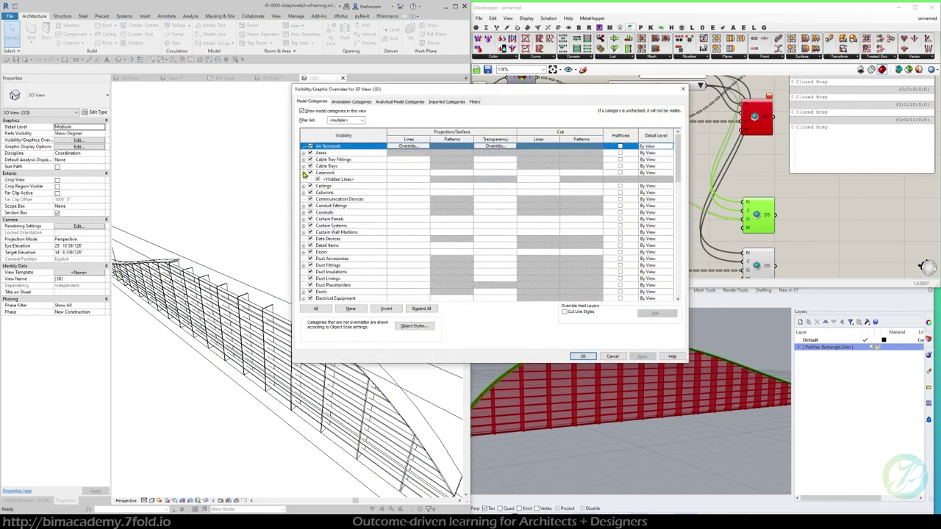
{"action": "left_click", "coordinate": [402, 173]}
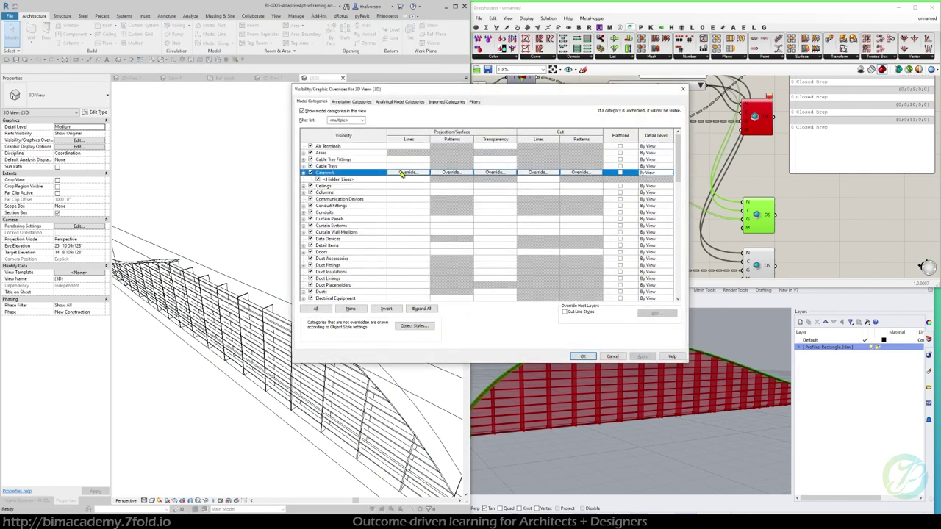
{"action": "left_click", "coordinate": [580, 173]}
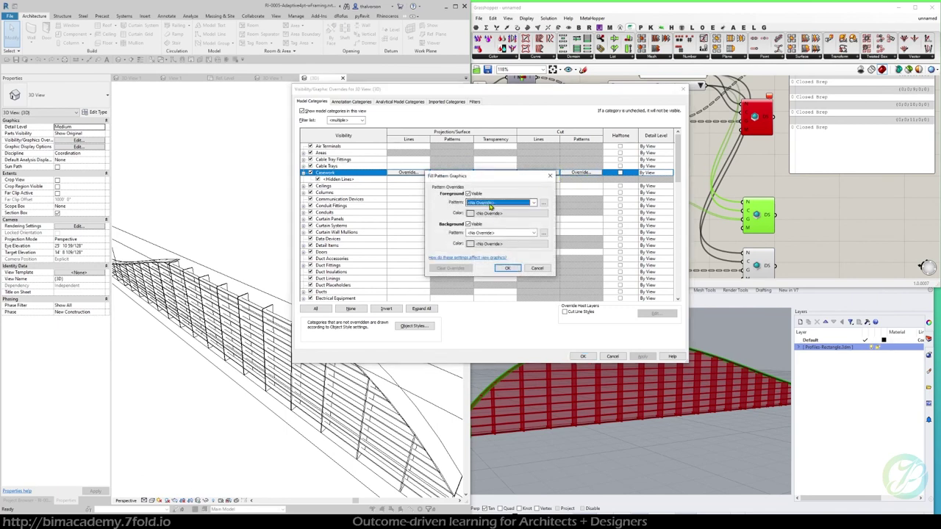
{"action": "left_click", "coordinate": [500, 203]}
{"action": "left_click", "coordinate": [506, 214]}
{"action": "left_click", "coordinate": [506, 214]}
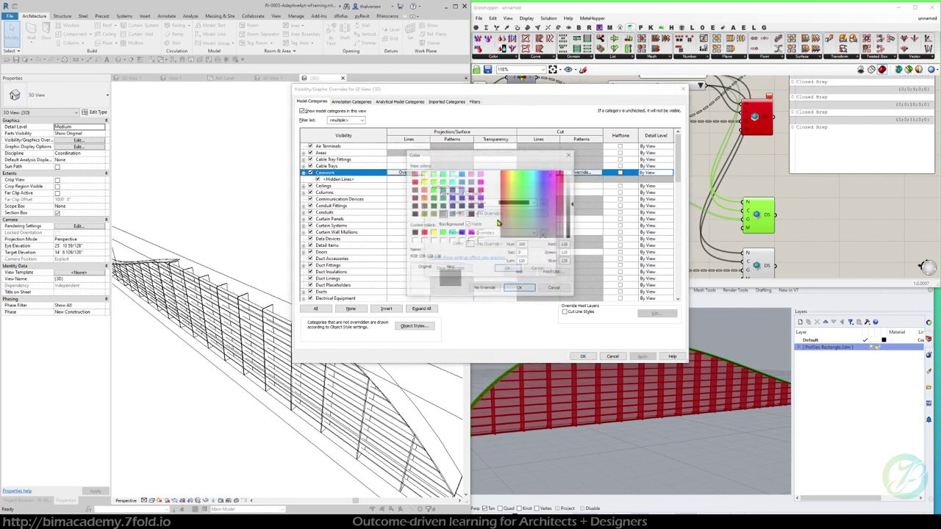
{"action": "left_click", "coordinate": [462, 233]}
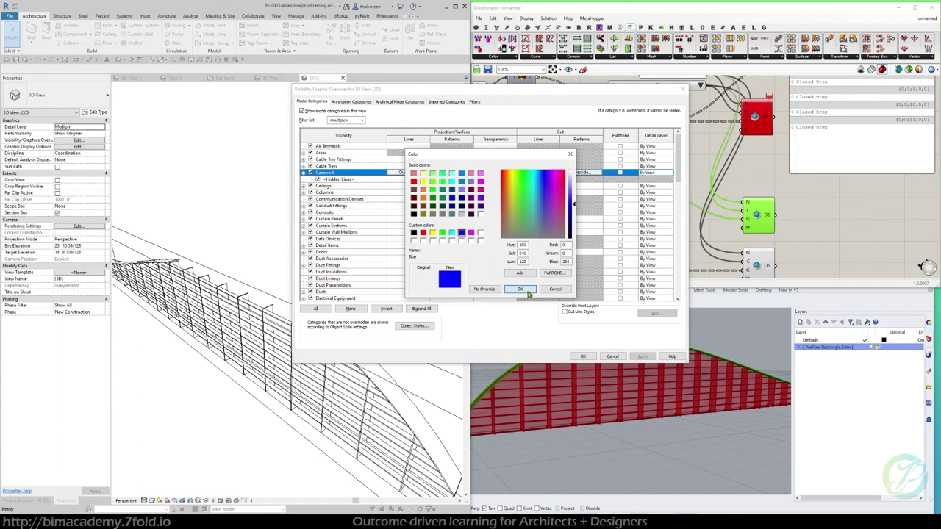
{"action": "left_click", "coordinate": [520, 289]}
{"action": "left_click", "coordinate": [511, 270]}
{"action": "left_click", "coordinate": [643, 356]}
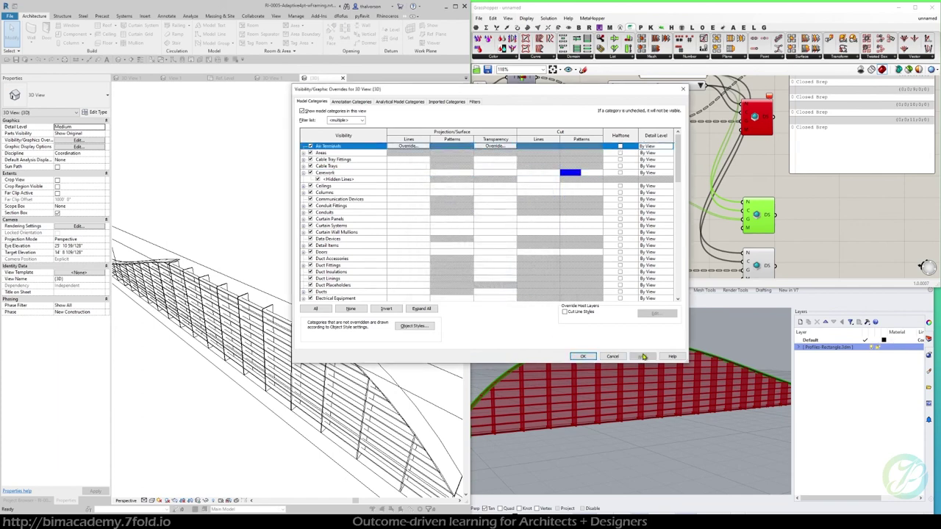
{"action": "left_click", "coordinate": [582, 357]}
{"action": "scroll", "coordinate": [330, 336], "scroll_direction": "up", "scroll_amount": 3}
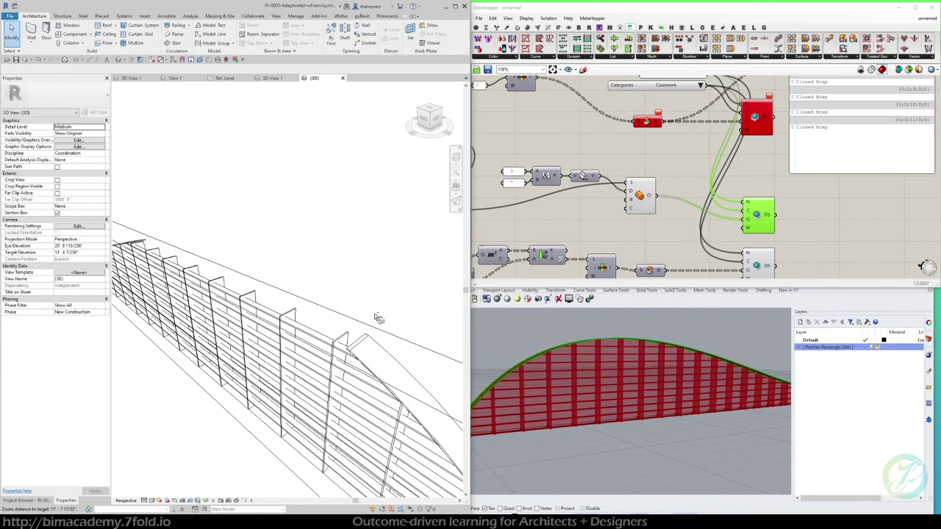
Check the placed fin's category, and set the category of the Renzo-CustomCasework-demo family to Casework in its family file
{"action": "middle_click_drag", "start_coordinate": [379, 318], "coordinate": [217, 318], "text": "shift"}
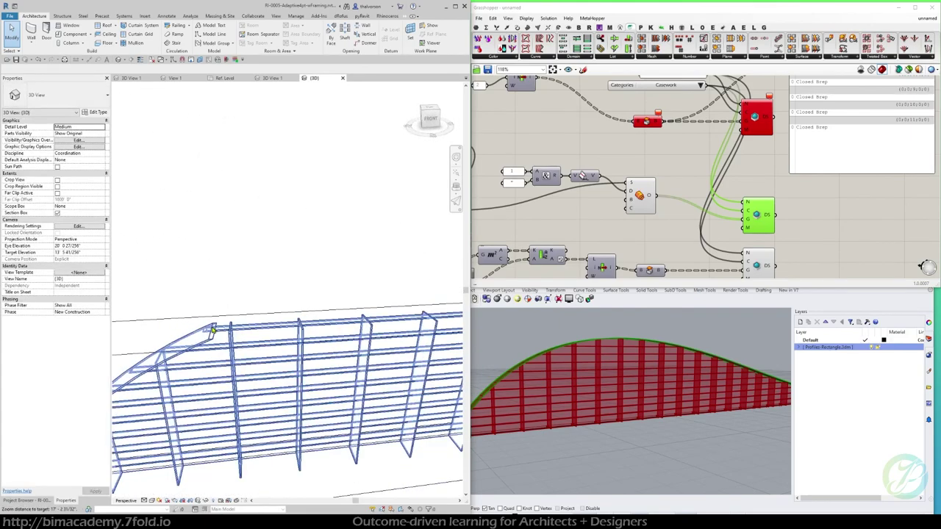
{"action": "left_click", "coordinate": [213, 329]}
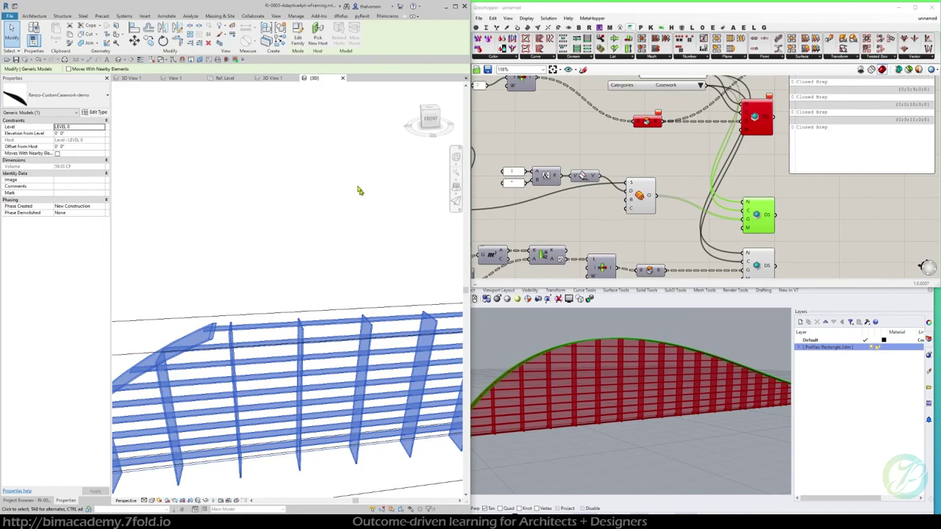
{"action": "left_click", "coordinate": [271, 79]}
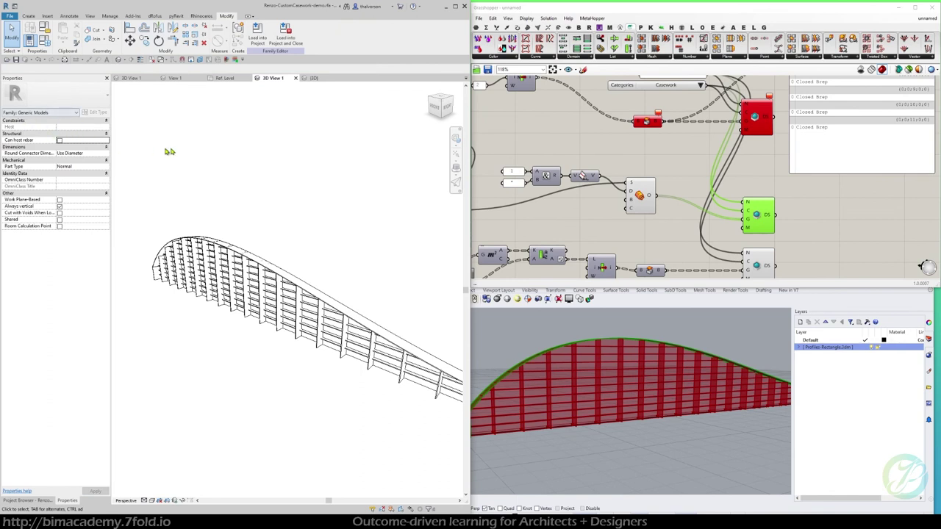
{"action": "left_click", "coordinate": [225, 243]}
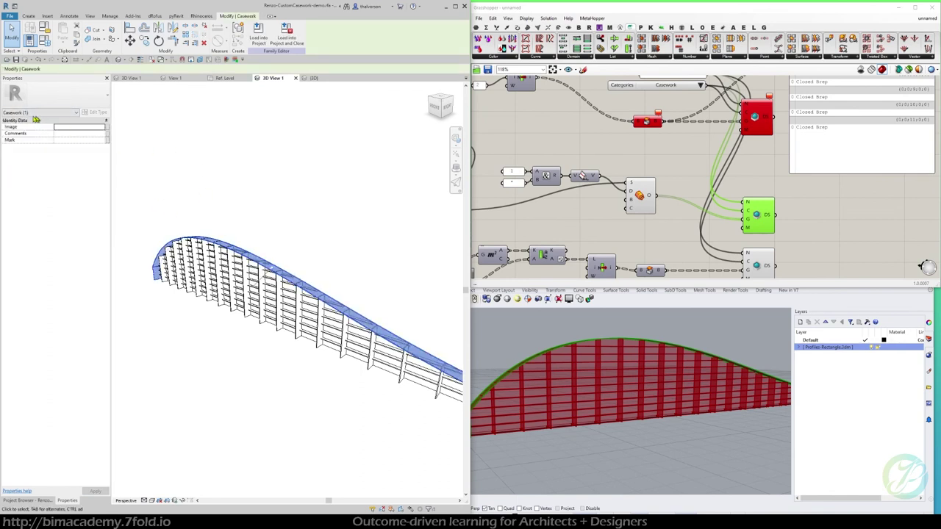
{"action": "left_click", "coordinate": [176, 126]}
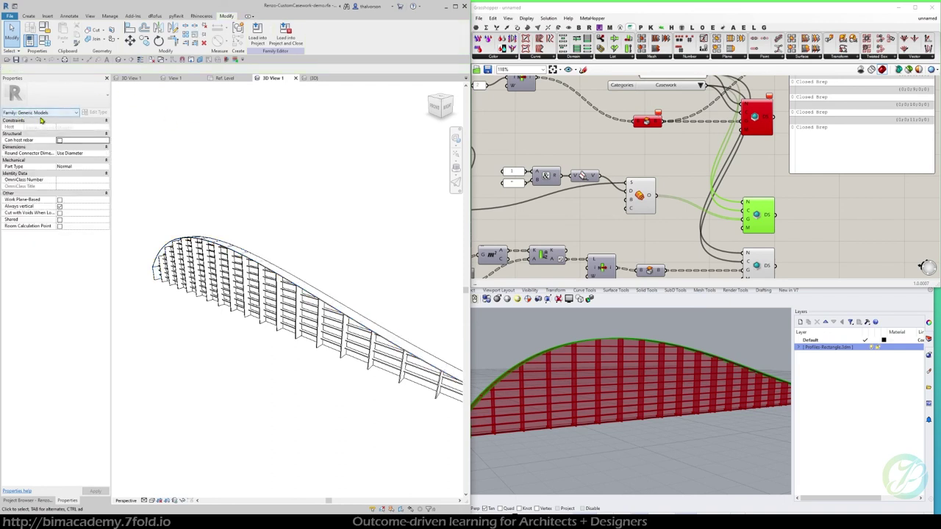
{"action": "left_click", "coordinate": [44, 30]}
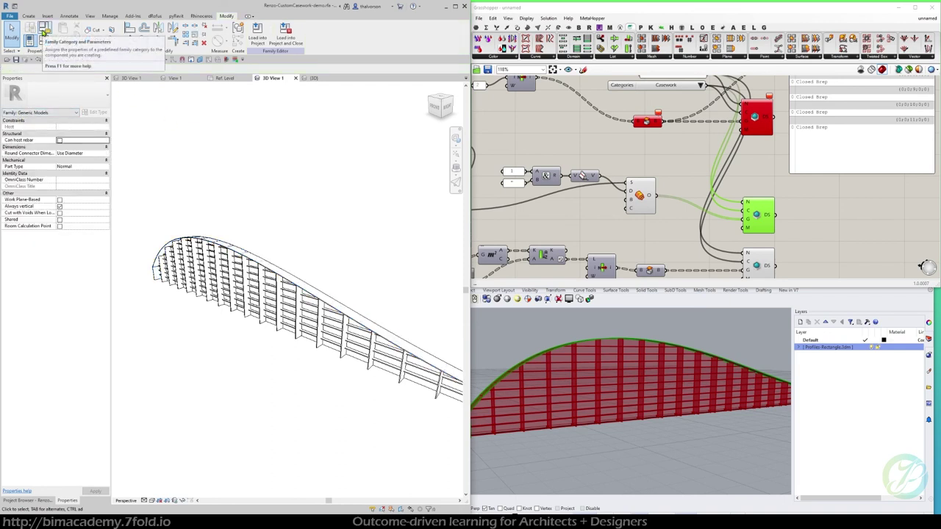
{"action": "left_click", "coordinate": [341, 156]}
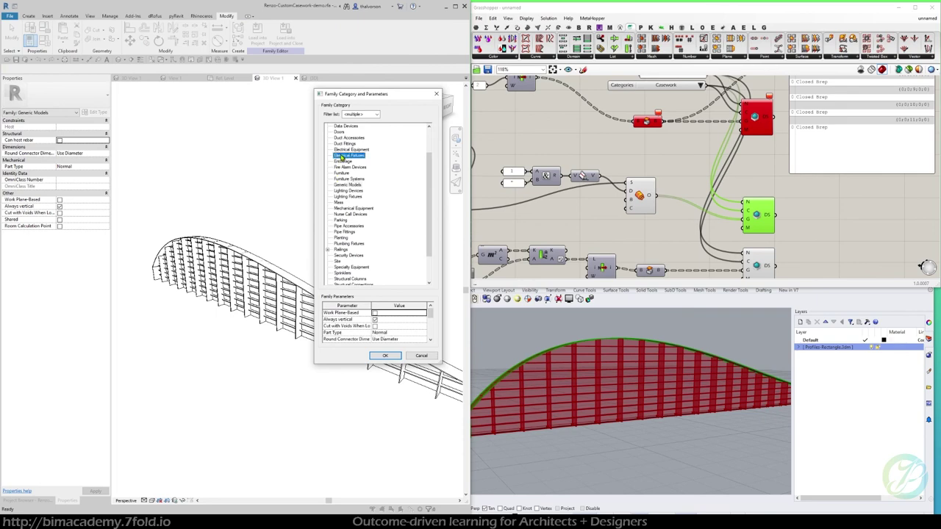
{"action": "key", "text": "c"}
{"action": "left_click", "coordinate": [340, 139]}
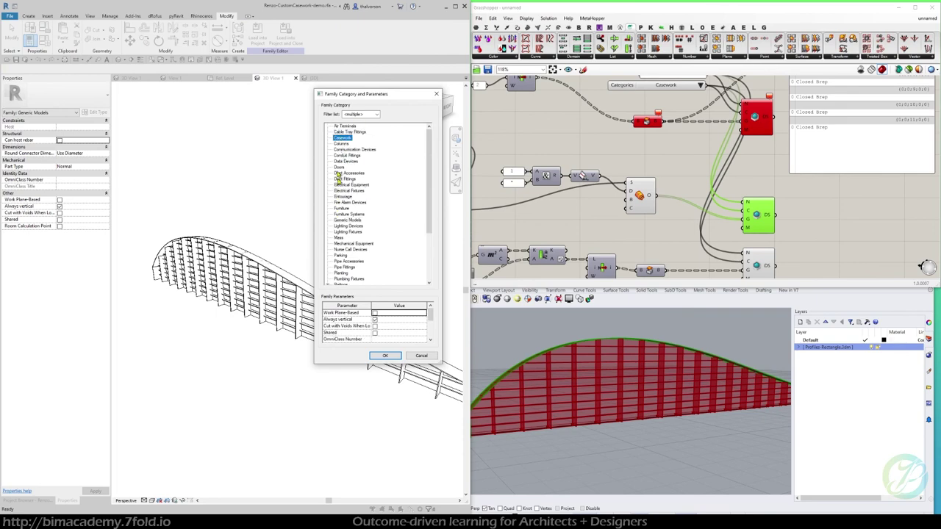
{"action": "left_click", "coordinate": [396, 357]}
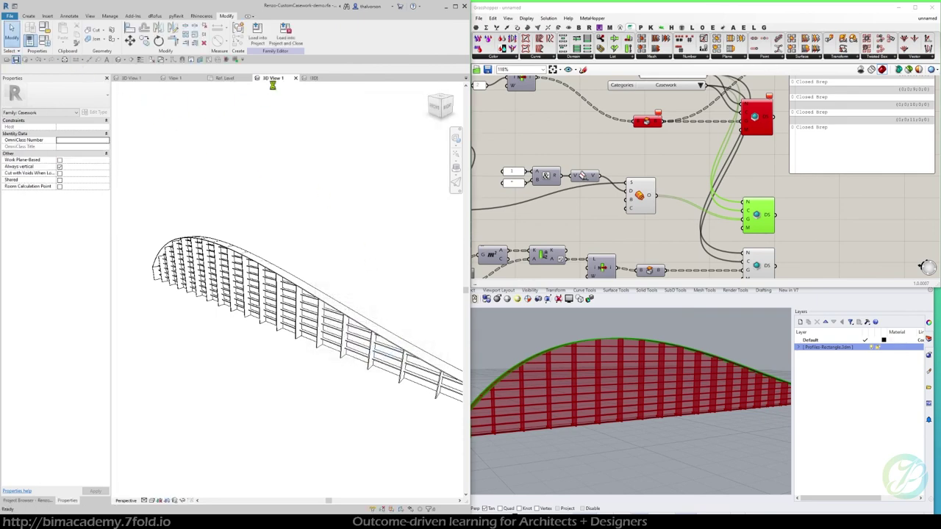
Reload the recategorized casework family into the project over the existing version
{"action": "left_click", "coordinate": [259, 39]}
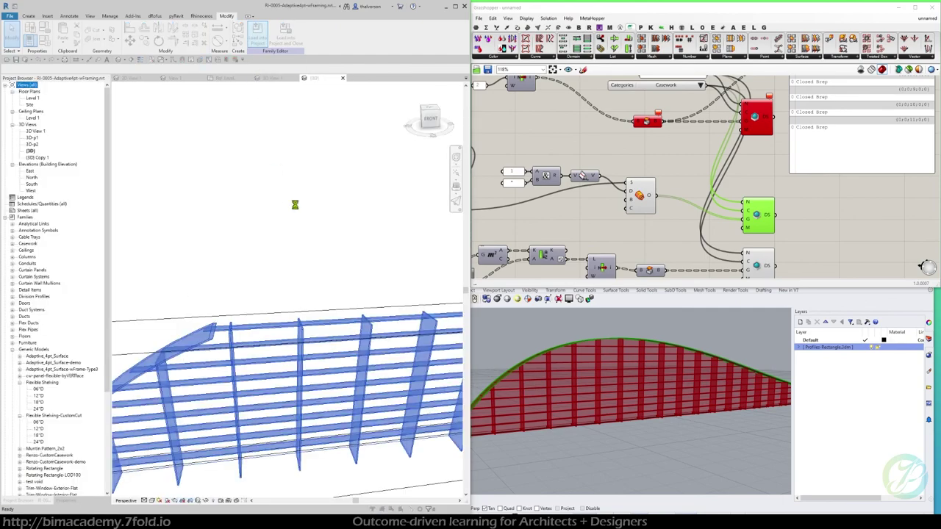
{"action": "left_click", "coordinate": [412, 243]}
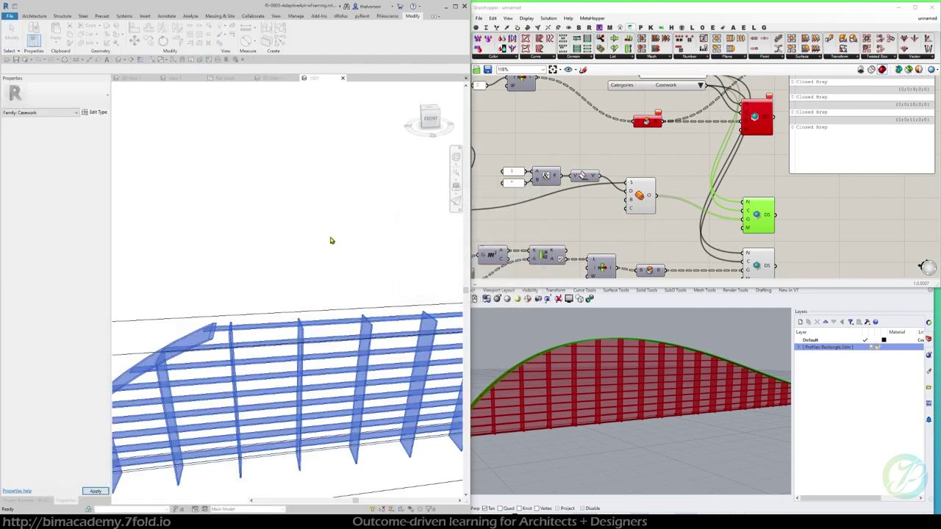
{"action": "left_click", "coordinate": [331, 241]}
Examine the cut faces of the sectioned casework fin from several angles, and switch to Photos to compare with the library interior reference image
{"action": "middle_click_drag", "start_coordinate": [355, 271], "coordinate": [210, 286], "text": "shift"}
{"action": "left_click", "coordinate": [300, 305]}
{"action": "scroll", "coordinate": [211, 286], "scroll_direction": "down", "scroll_amount": 3}
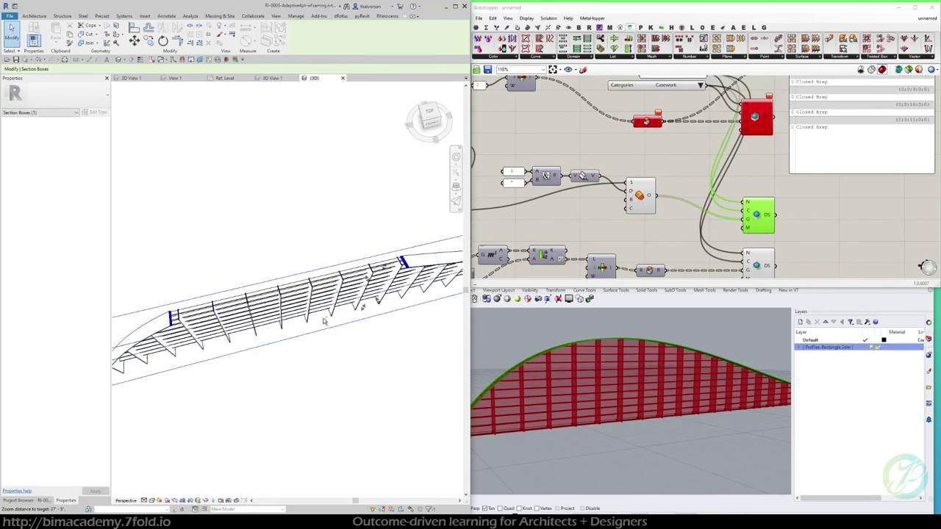
{"action": "middle_click_drag", "start_coordinate": [324, 321], "coordinate": [397, 335], "text": "shift"}
{"action": "left_click", "coordinate": [408, 337]}
{"action": "scroll", "coordinate": [401, 327], "scroll_direction": "down", "scroll_amount": 5}
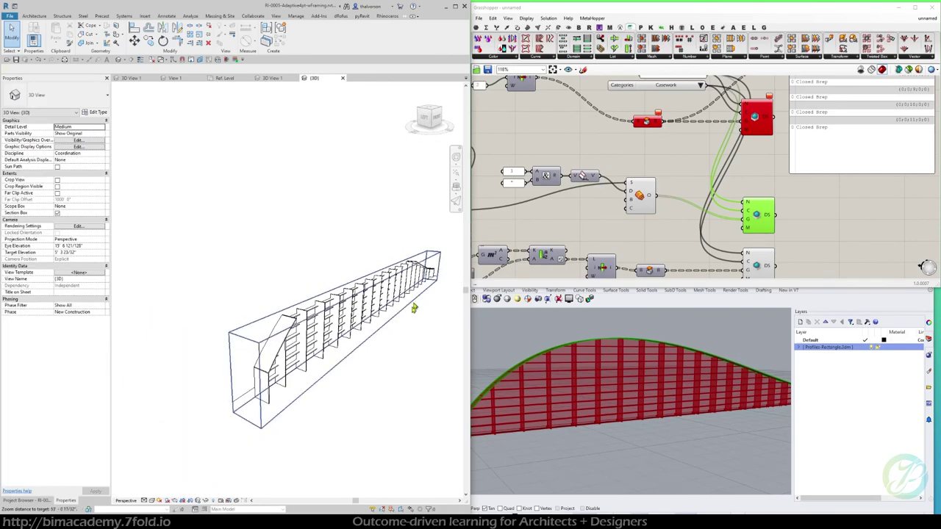
{"action": "middle_click_drag", "start_coordinate": [386, 333], "coordinate": [381, 383], "text": "shift"}
{"action": "scroll", "coordinate": [302, 304], "scroll_direction": "up", "scroll_amount": 5}
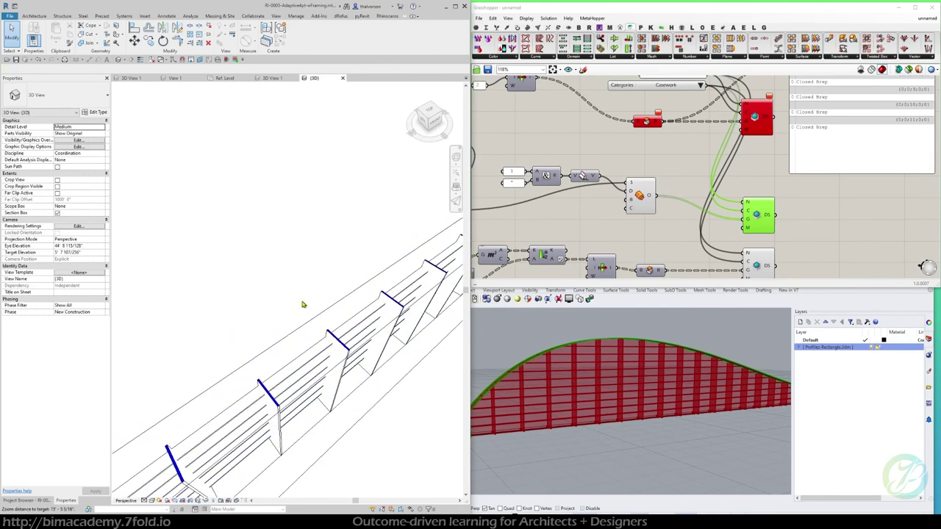
{"action": "middle_click_drag", "start_coordinate": [344, 312], "coordinate": [292, 262], "text": "shift"}
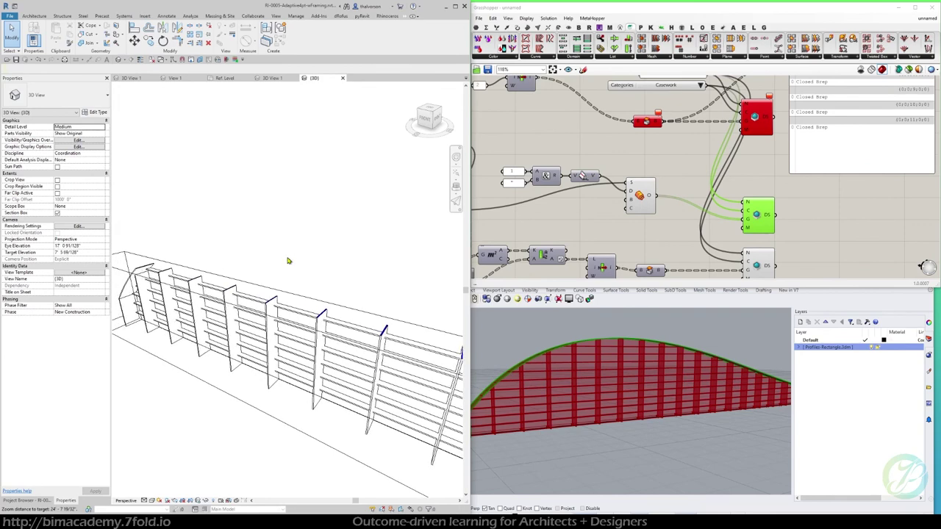
{"action": "scroll", "coordinate": [302, 258], "scroll_direction": "down", "scroll_amount": 2}
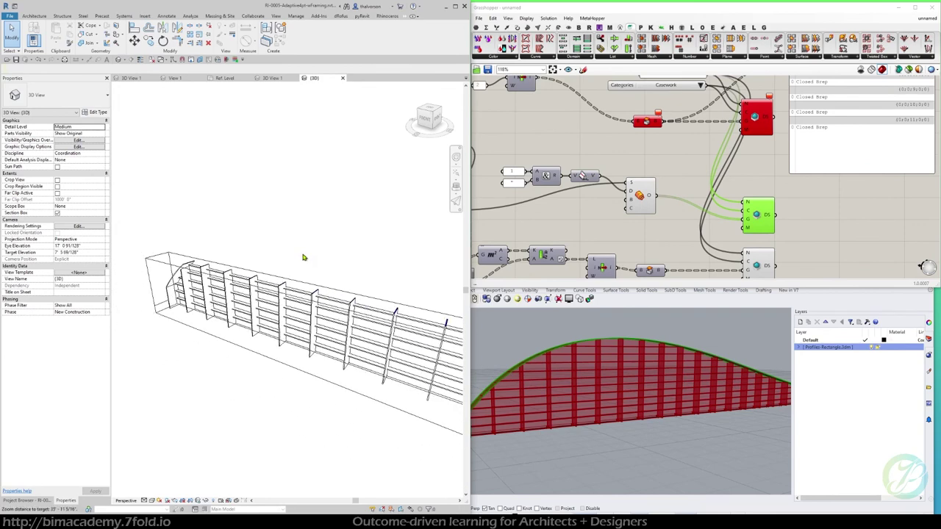
{"action": "middle_click_drag", "start_coordinate": [356, 260], "coordinate": [358, 300], "text": "shift"}
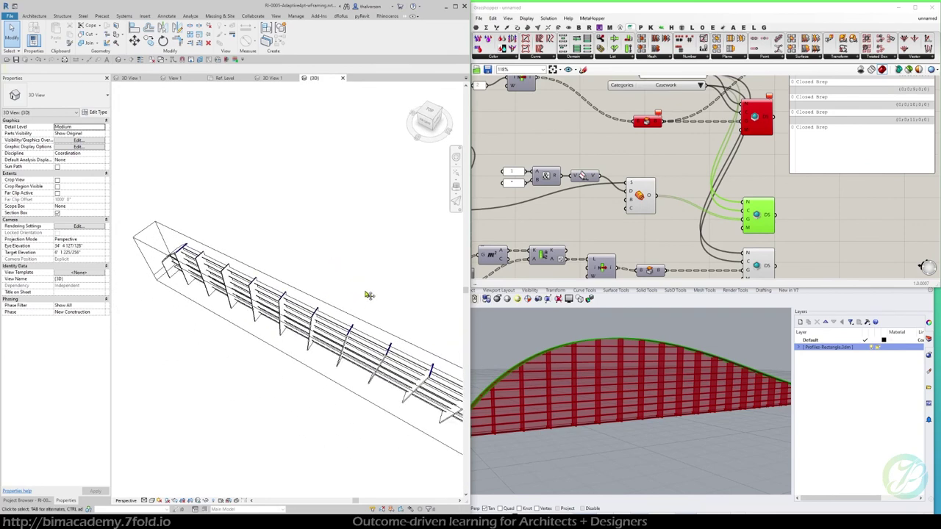
{"action": "scroll", "coordinate": [280, 256], "scroll_direction": "down", "scroll_amount": 2}
{"action": "middle_click_drag", "start_coordinate": [280, 256], "coordinate": [406, 324], "text": "shift"}
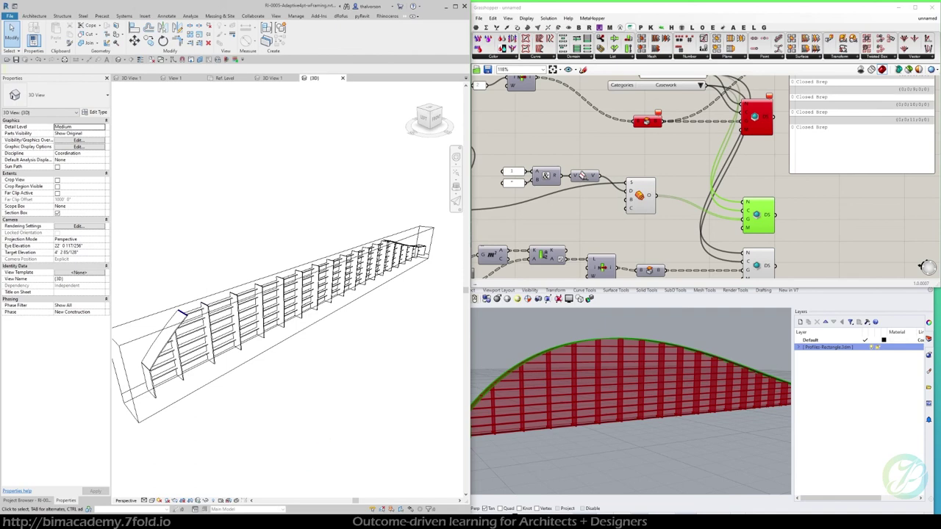
{"action": "left_click", "coordinate": [244, 522]}
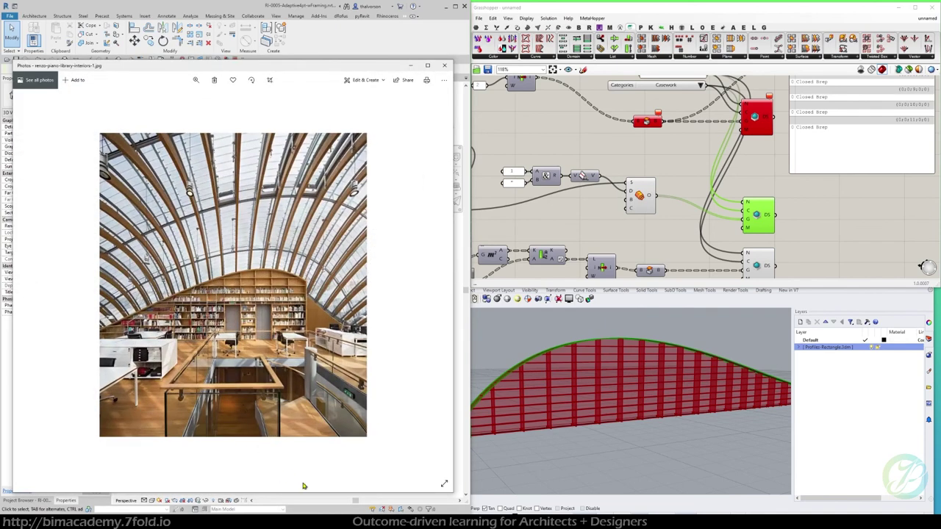